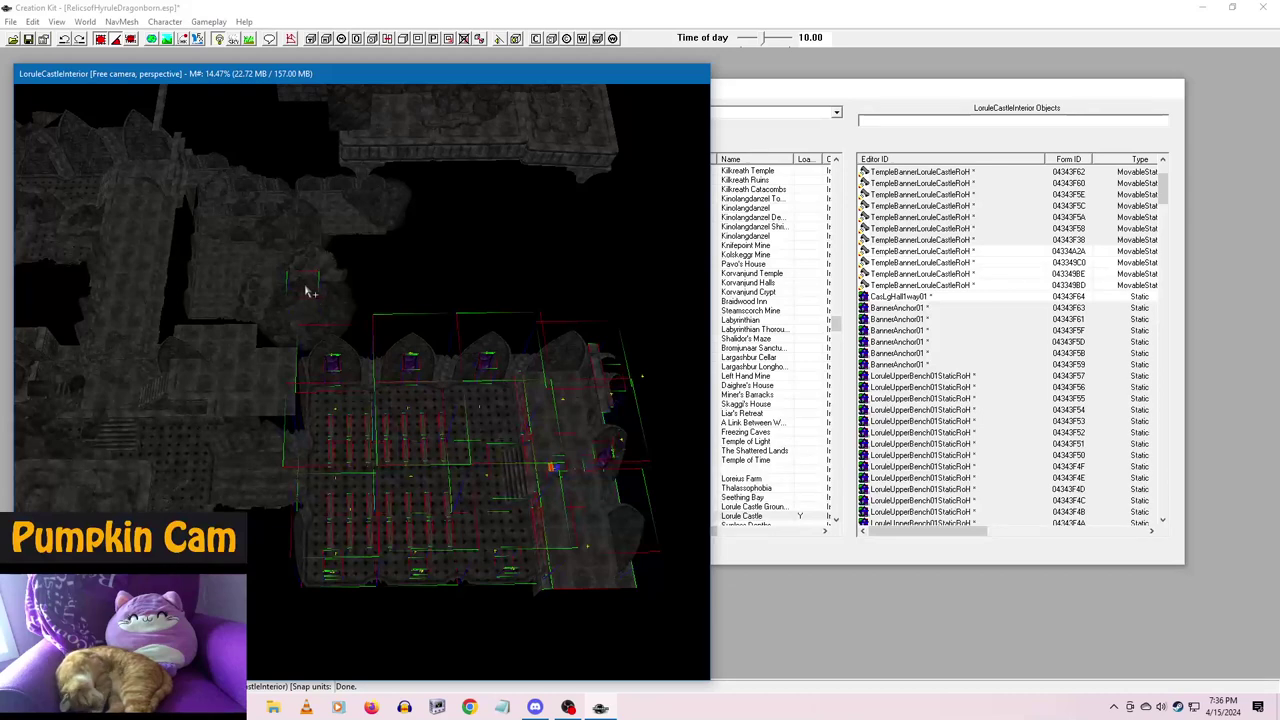
- Try to move the selected hall pieces together with the small separate piece beside the ruined rooms, and undo the move
{"action": "left_click", "coordinate": [310, 292]}
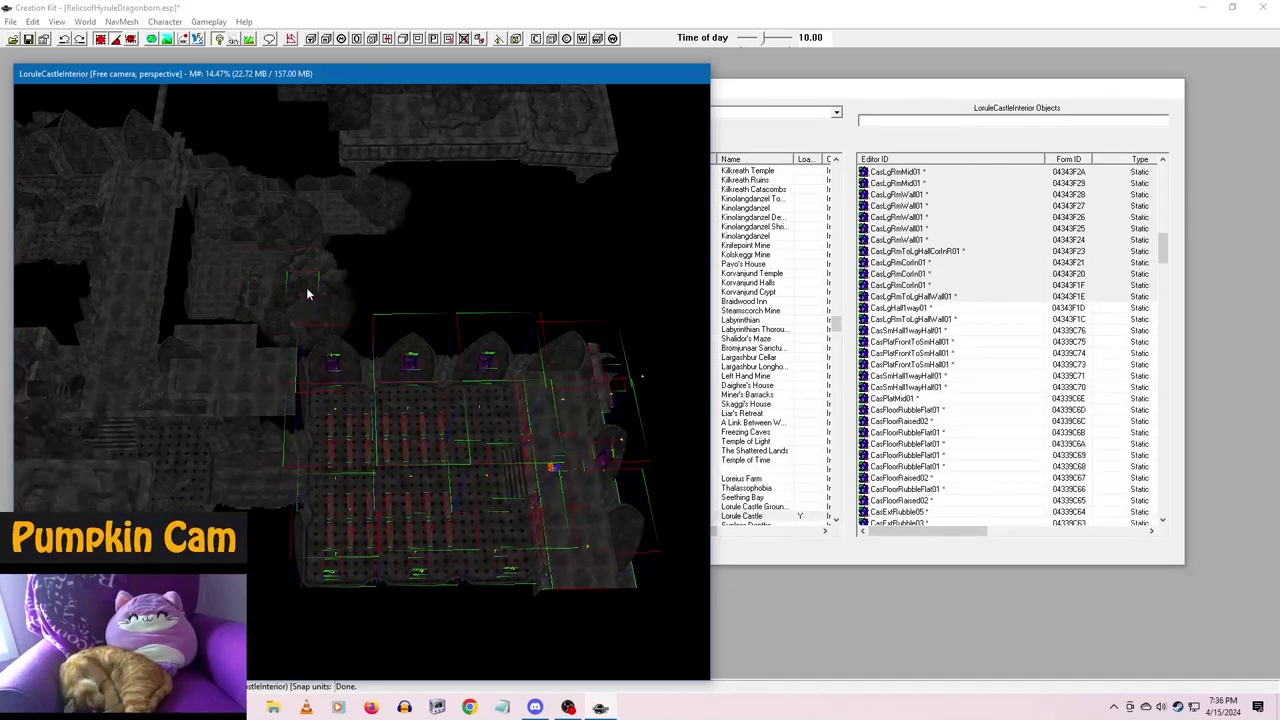
{"action": "left_click_drag", "start_coordinate": [336, 342], "coordinate": [424, 367]}
{"action": "key", "text": "ctrl+z"}
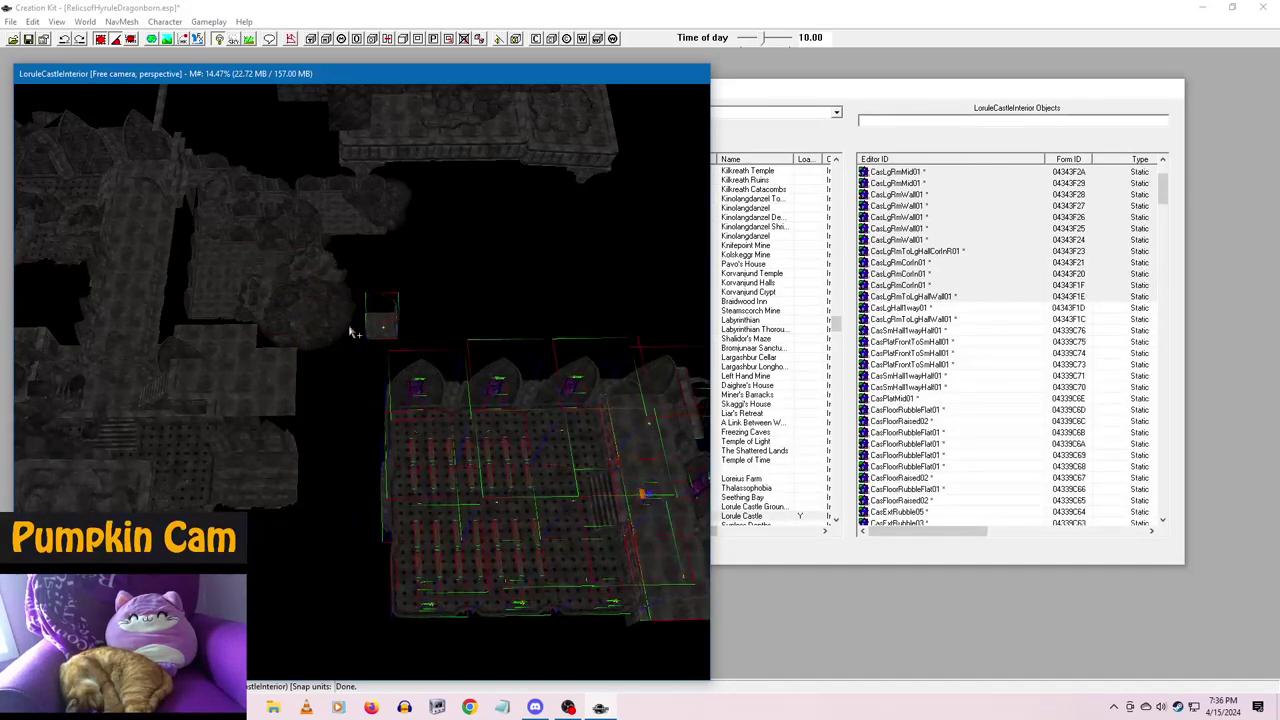
- Toggle the visibility of the black plane beside the large hall and unhide all hidden castle pieces
{"action": "middle_click_drag", "start_coordinate": [338, 342], "coordinate": [354, 420]}
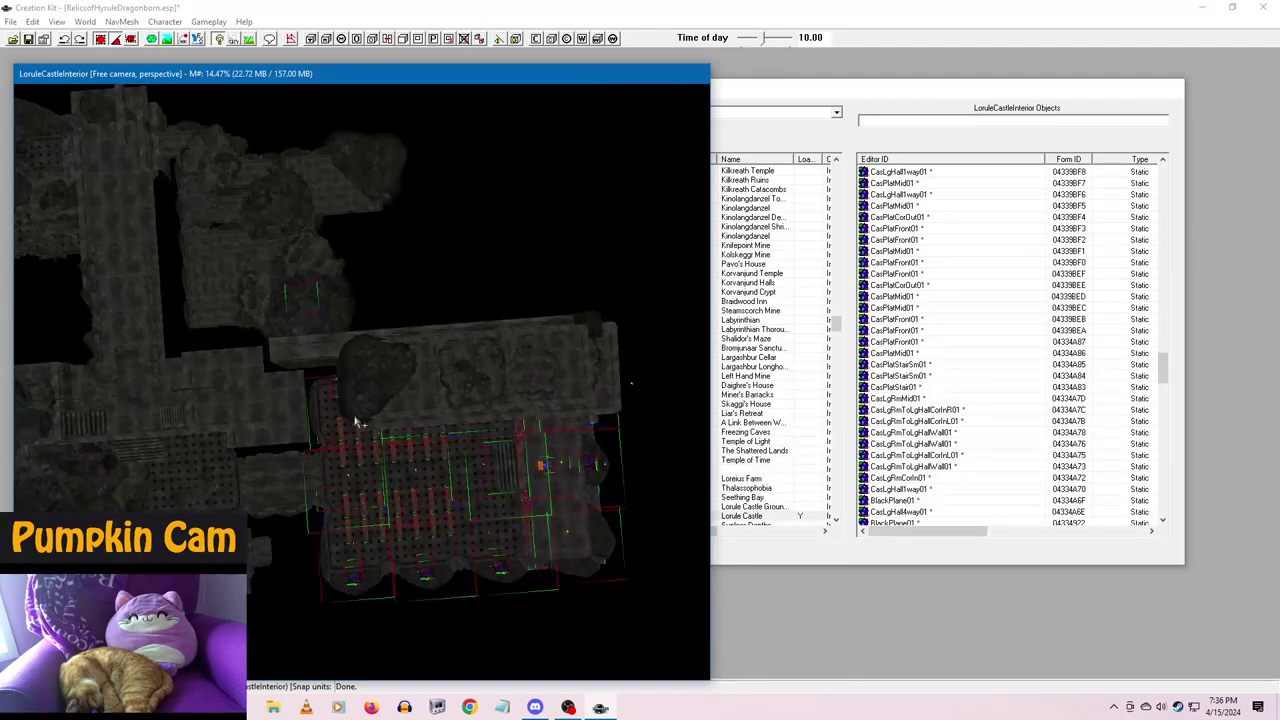
{"action": "middle_click_drag", "start_coordinate": [300, 320], "coordinate": [322, 286], "text": "shift"}
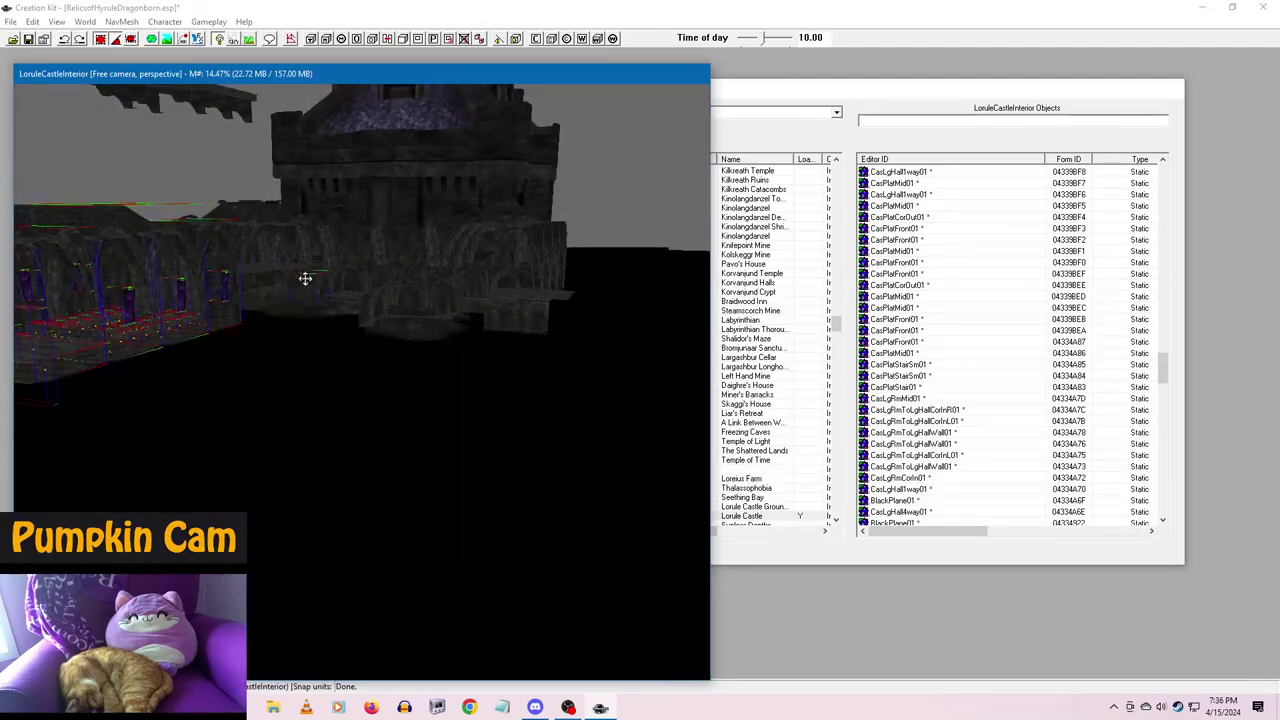
{"action": "middle_click_drag", "start_coordinate": [206, 357], "coordinate": [495, 475], "text": "shift"}
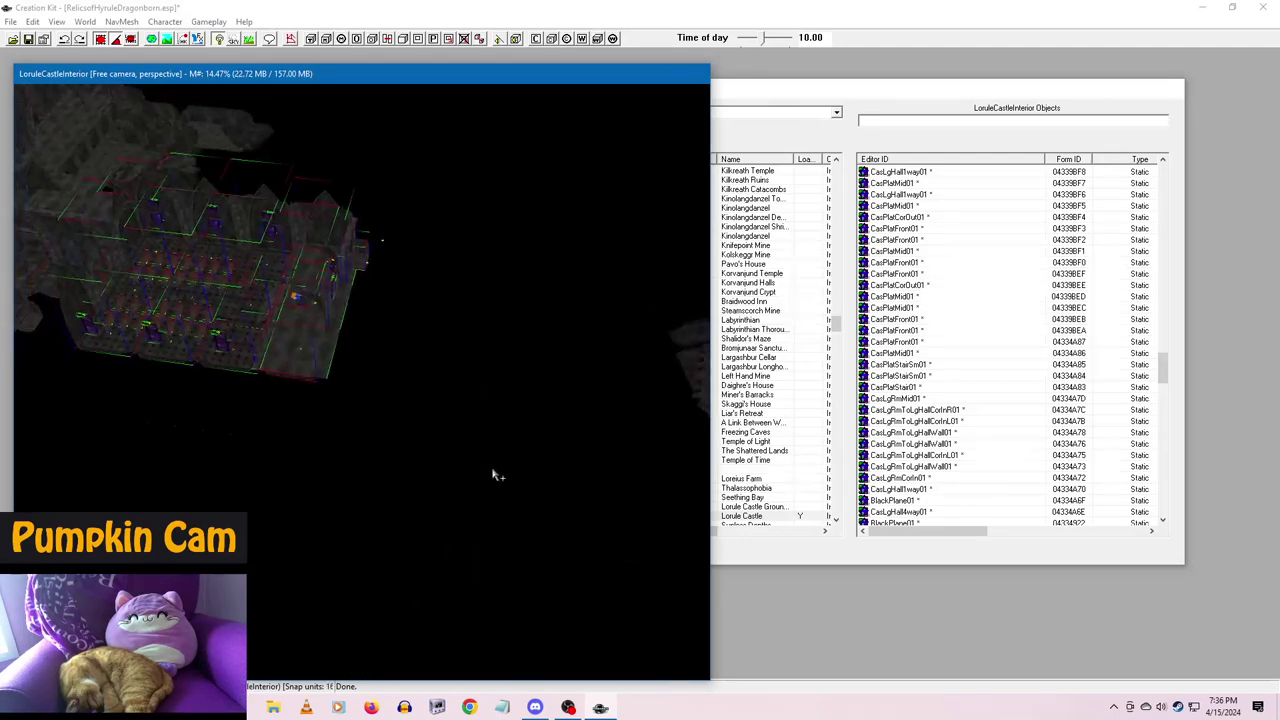
{"action": "middle_click_drag", "start_coordinate": [263, 309], "coordinate": [361, 464]}
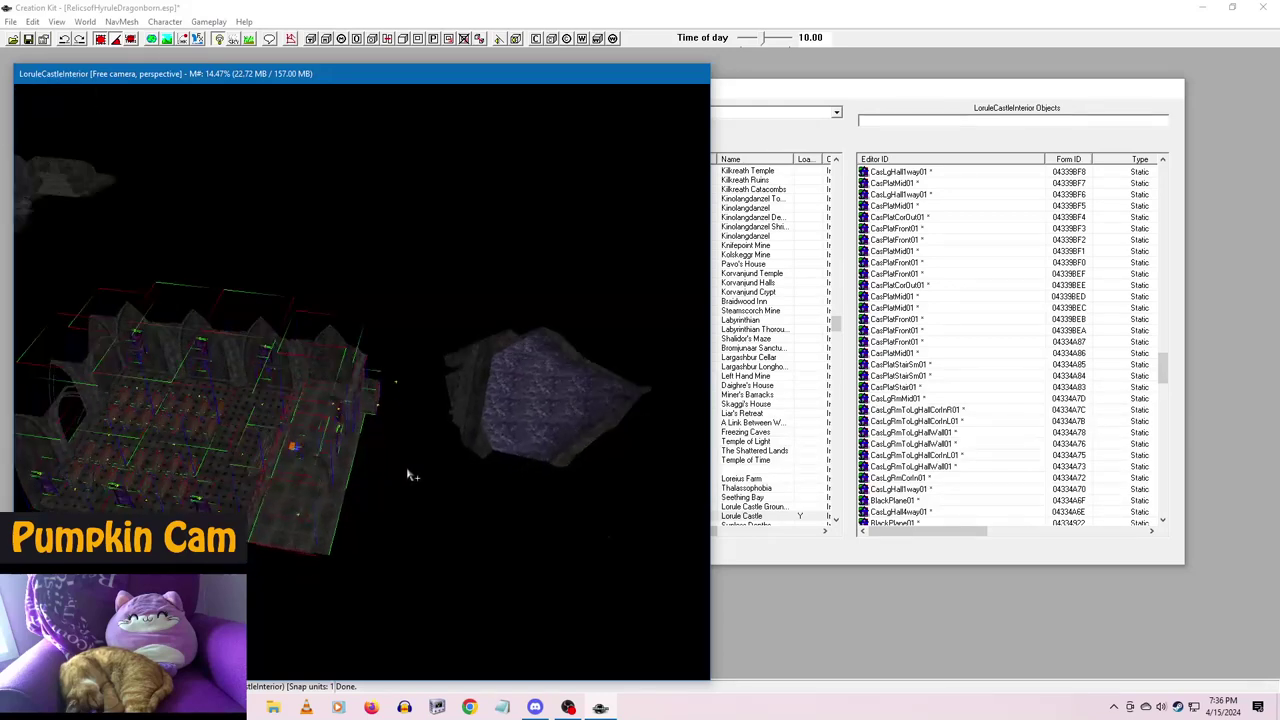
{"action": "middle_click_drag", "start_coordinate": [409, 477], "coordinate": [480, 496]}
{"action": "left_click_drag", "start_coordinate": [510, 423], "coordinate": [457, 435]}
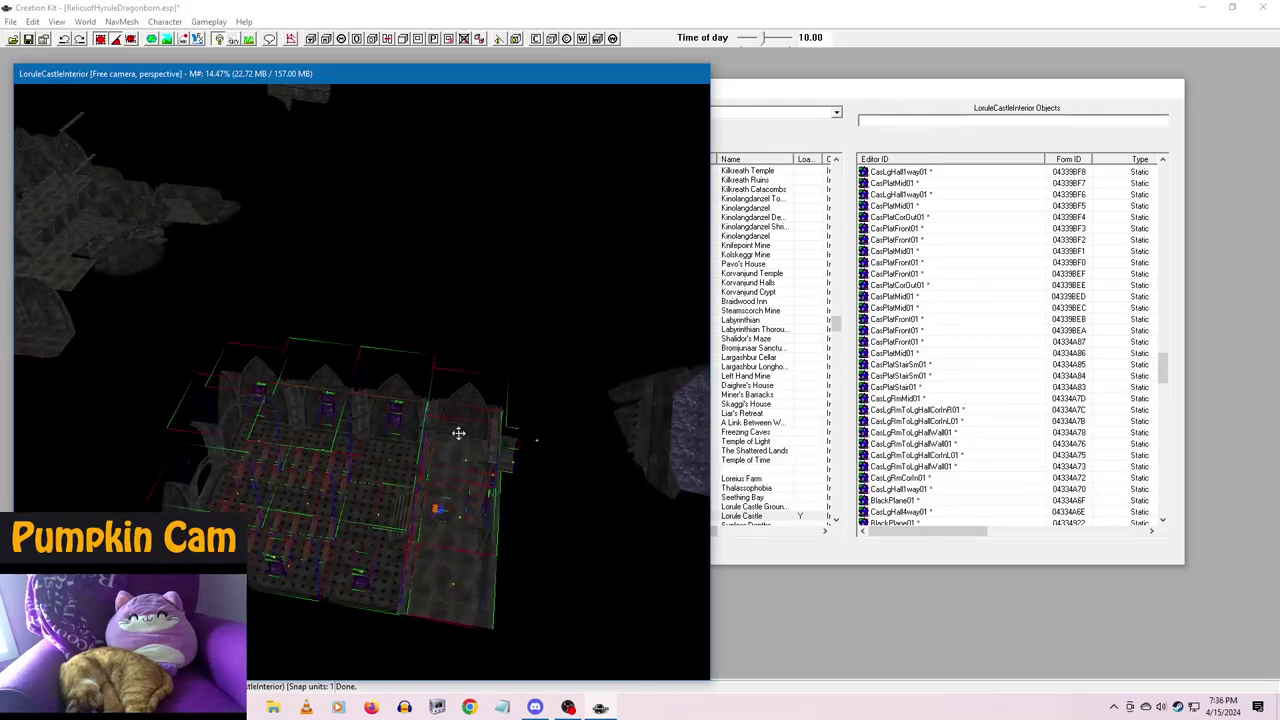
{"action": "left_click", "coordinate": [594, 502]}
{"action": "key", "text": "1"}
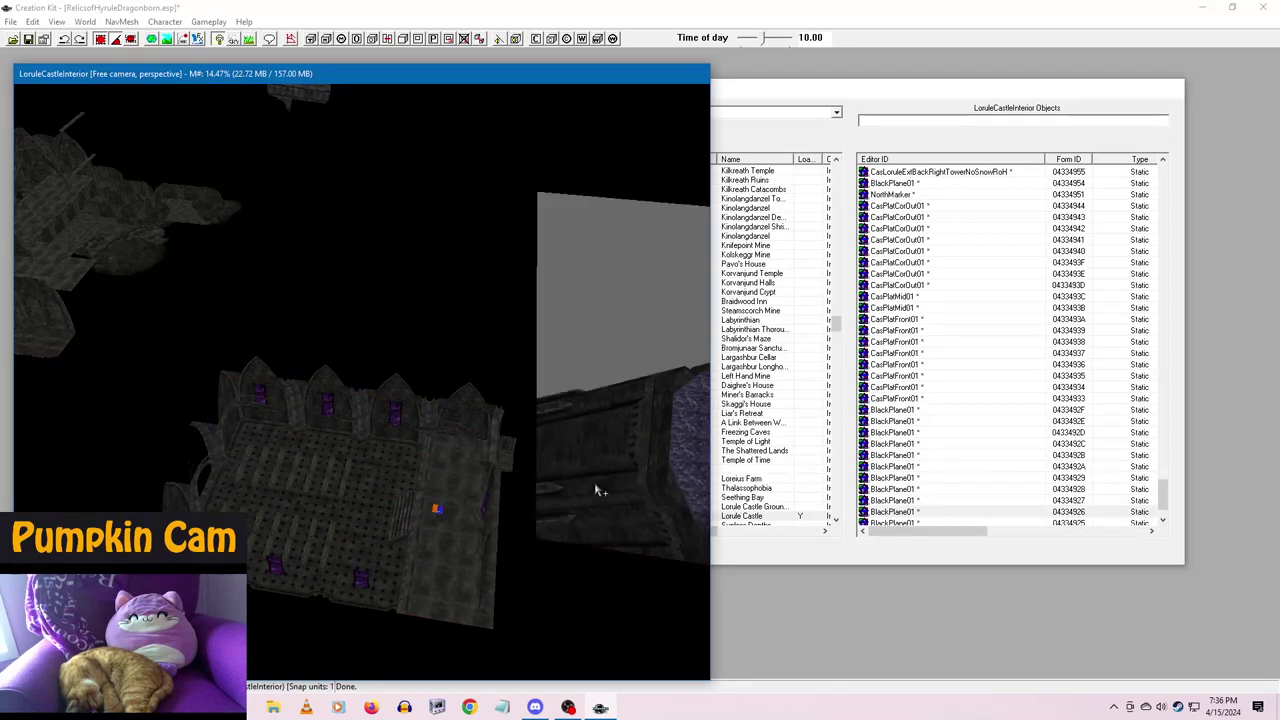
{"action": "key", "text": "alt+1"}
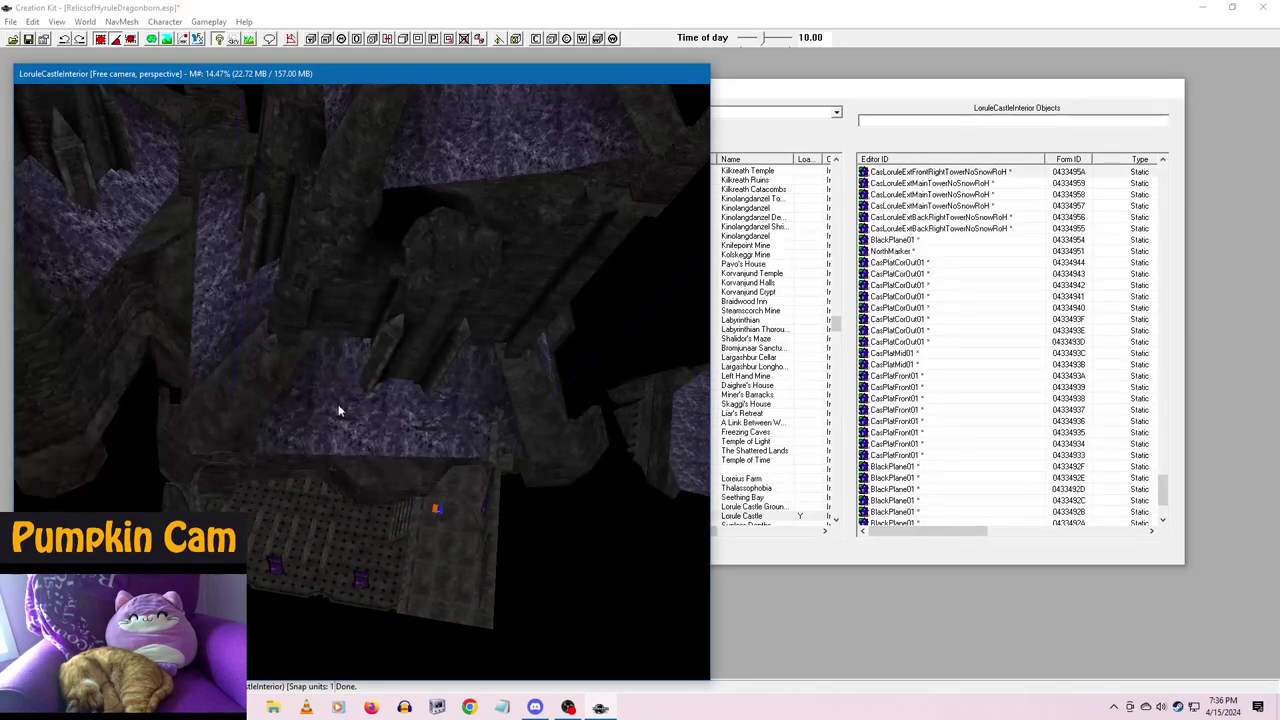
- Select the castle's exterior main tower piece above the hall
{"action": "left_click", "coordinate": [338, 410]}
{"action": "right_click", "coordinate": [322, 414]}
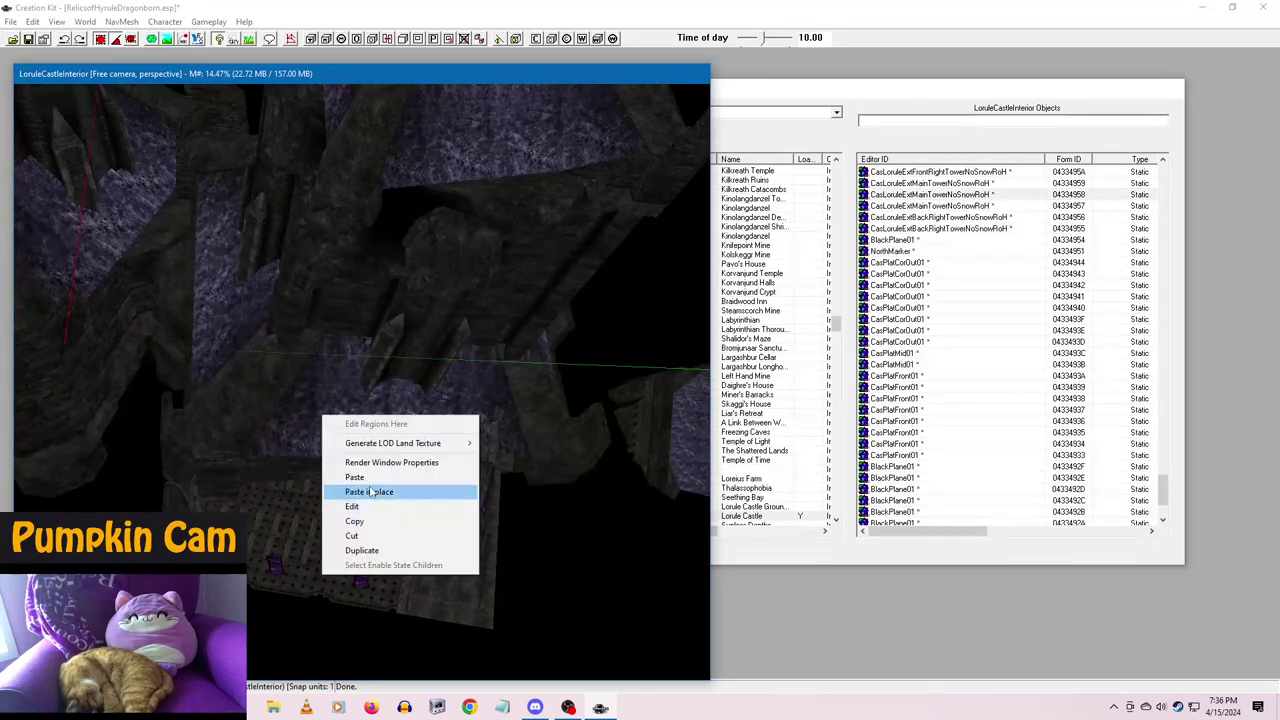
{"action": "left_click", "coordinate": [254, 82]}
{"action": "left_click", "coordinate": [327, 406]}
{"action": "left_click", "coordinate": [334, 398]}
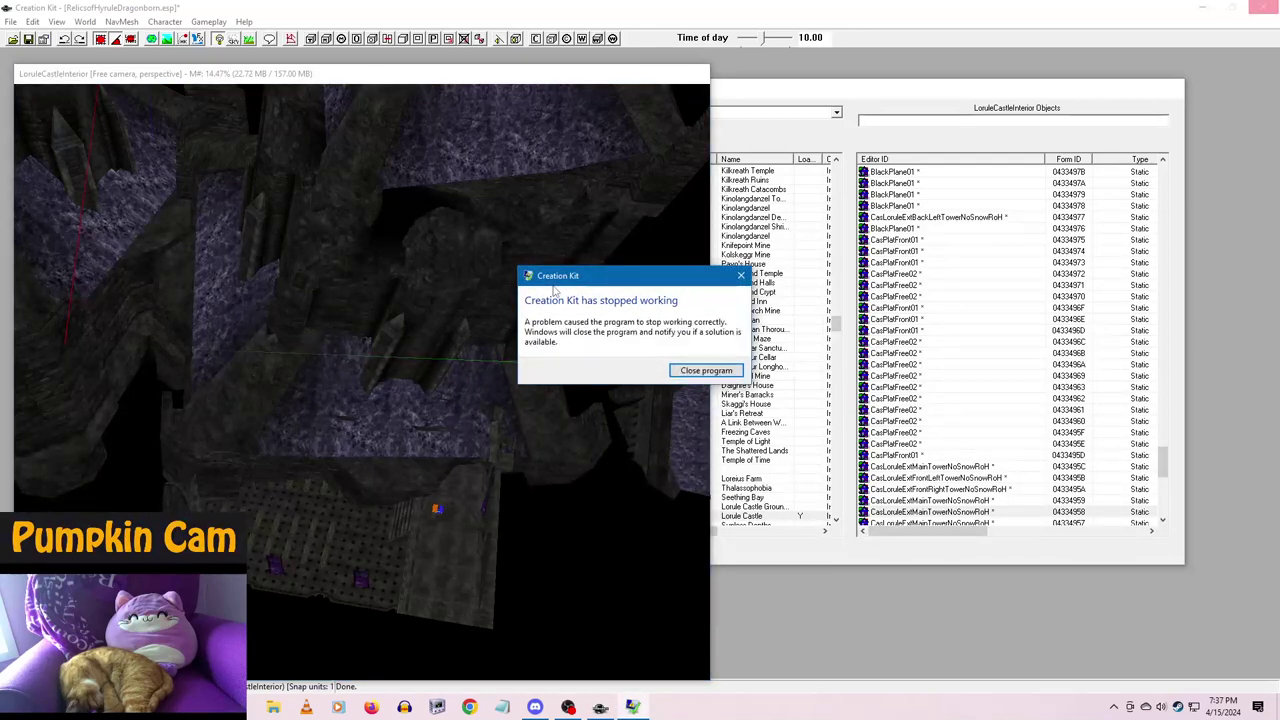
- Close the crashed Creation Kit program
{"action": "left_click", "coordinate": [391, 77]}
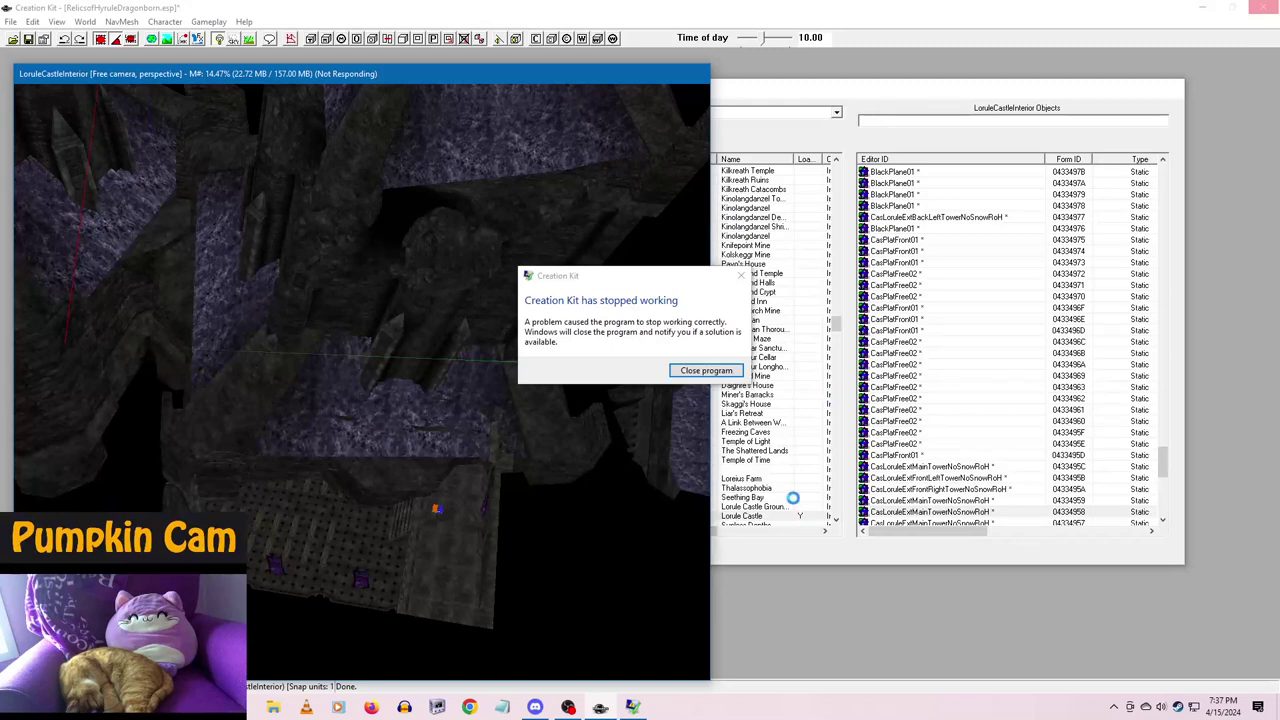
{"action": "left_click_drag", "start_coordinate": [397, 80], "coordinate": [455, 85]}
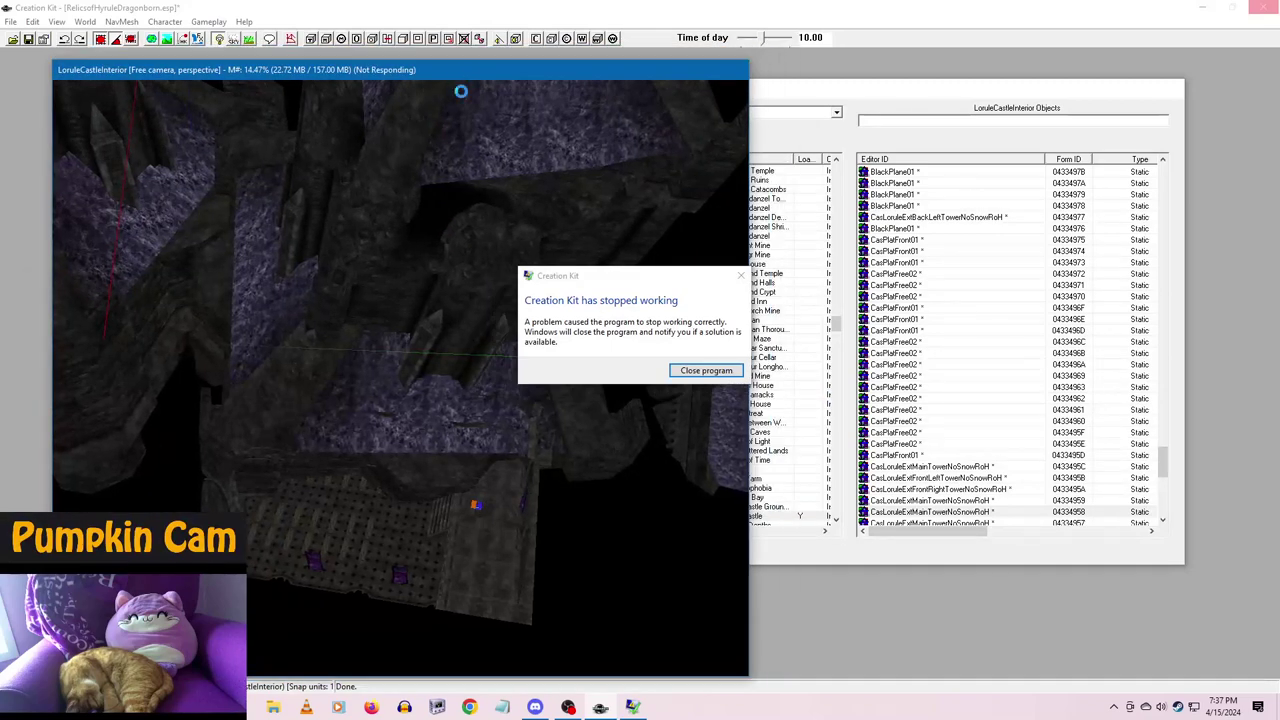
{"action": "mouse_move", "coordinate": [729, 79]}
{"action": "left_mouse_down"}
{"action": "mouse_move", "coordinate": [691, 83]}
{"action": "mouse_move", "coordinate": [747, 89]}
{"action": "left_mouse_up"}
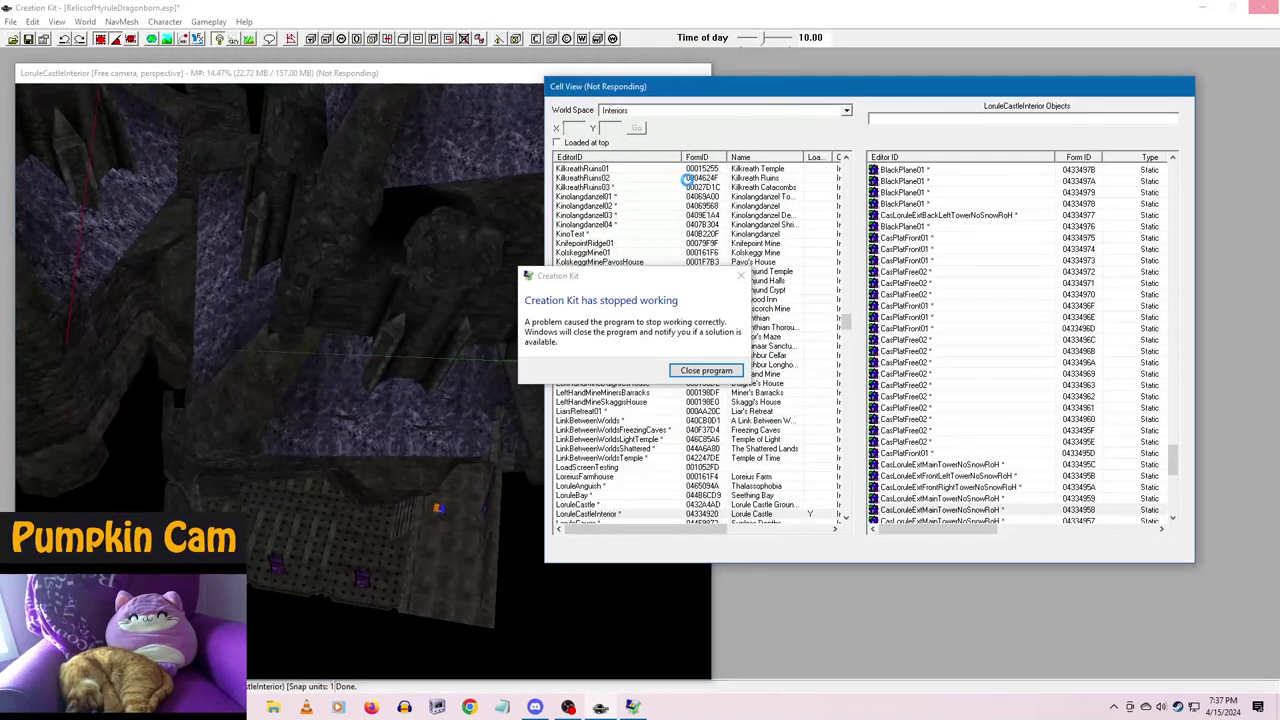
{"action": "left_click_drag", "start_coordinate": [479, 81], "coordinate": [507, 57]}
{"action": "left_click", "coordinate": [706, 370]}
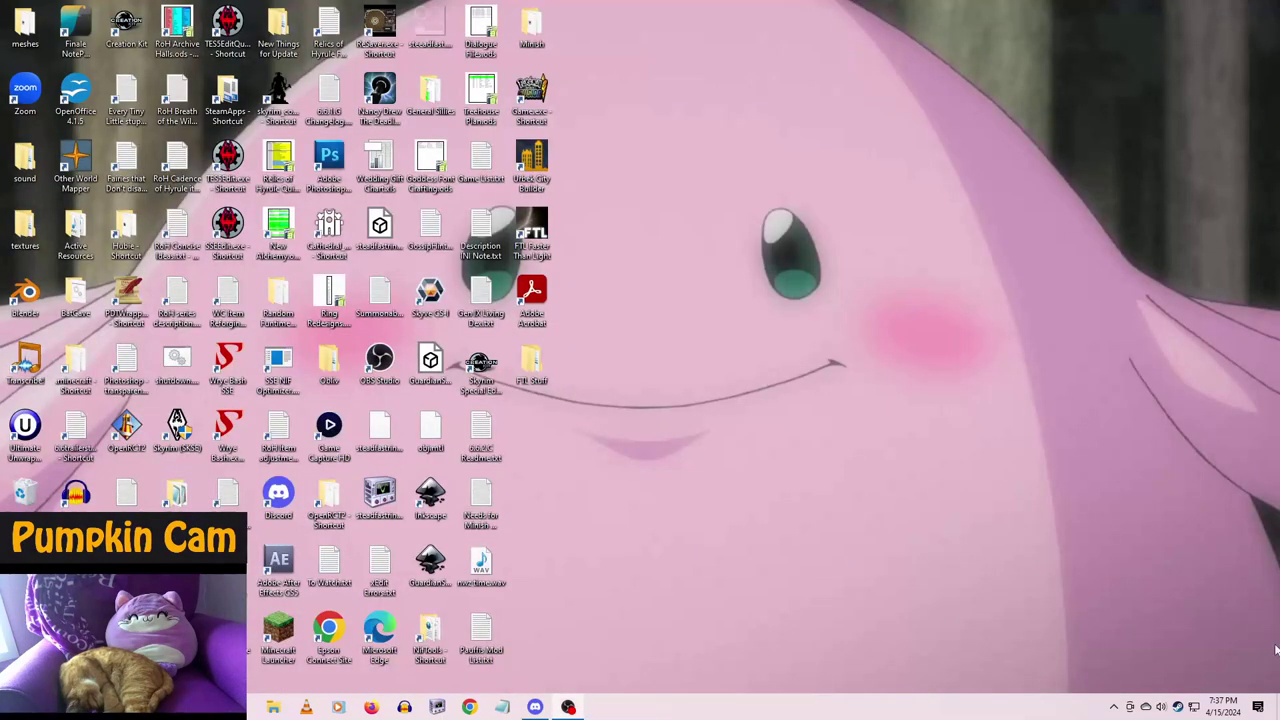
- Relaunch the Skyrim Creation Kit through Steam and maximize its window
{"action": "right_click", "coordinate": [1177, 706]}
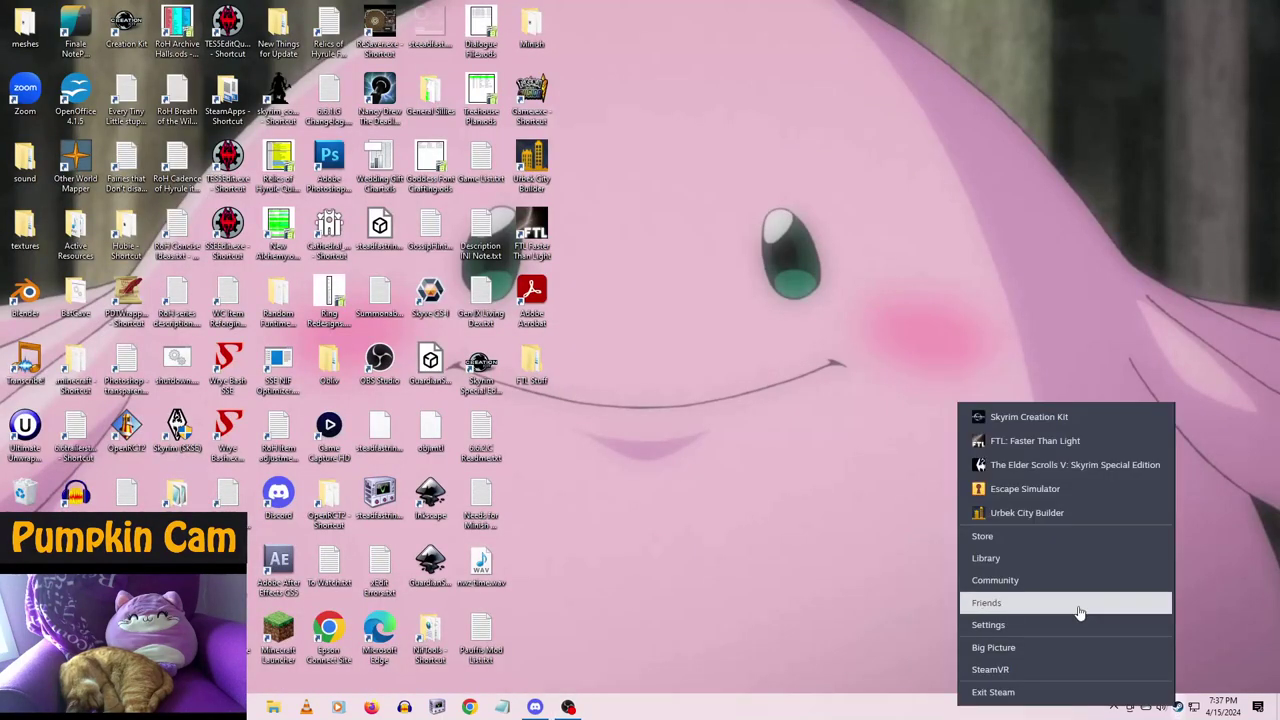
{"action": "left_click", "coordinate": [1050, 428]}
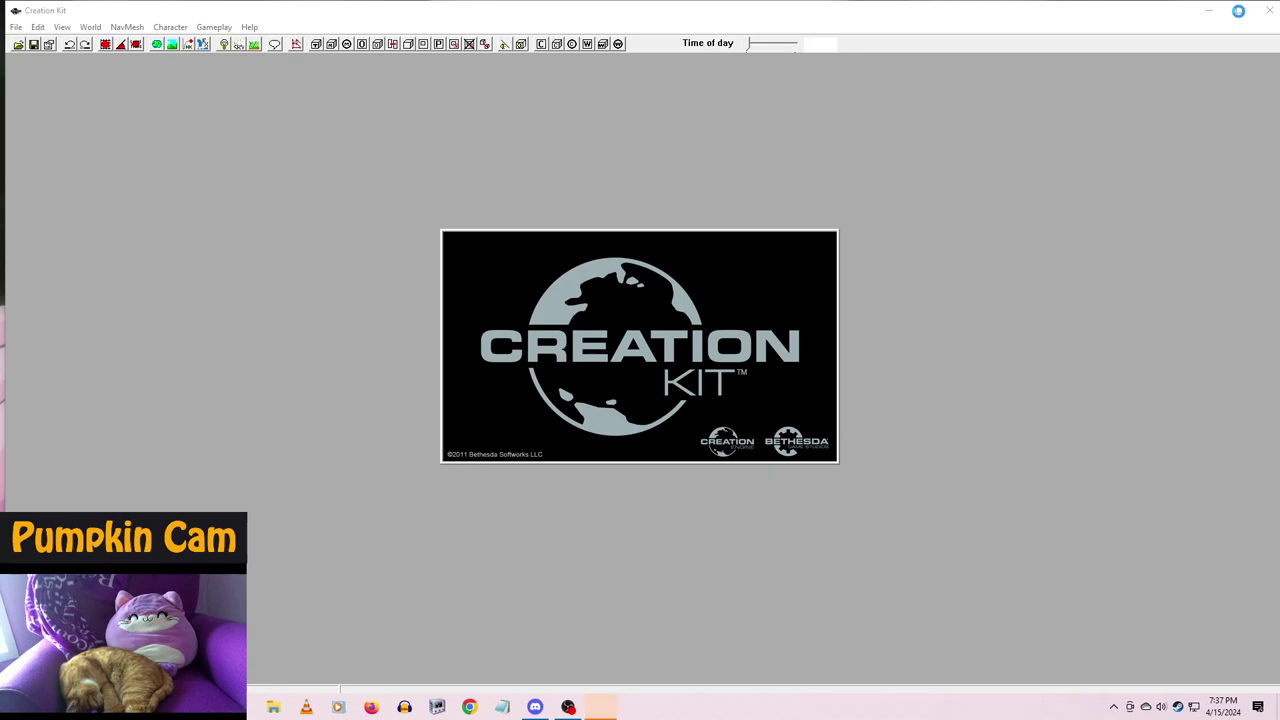
{"action": "left_click", "coordinate": [1238, 11]}
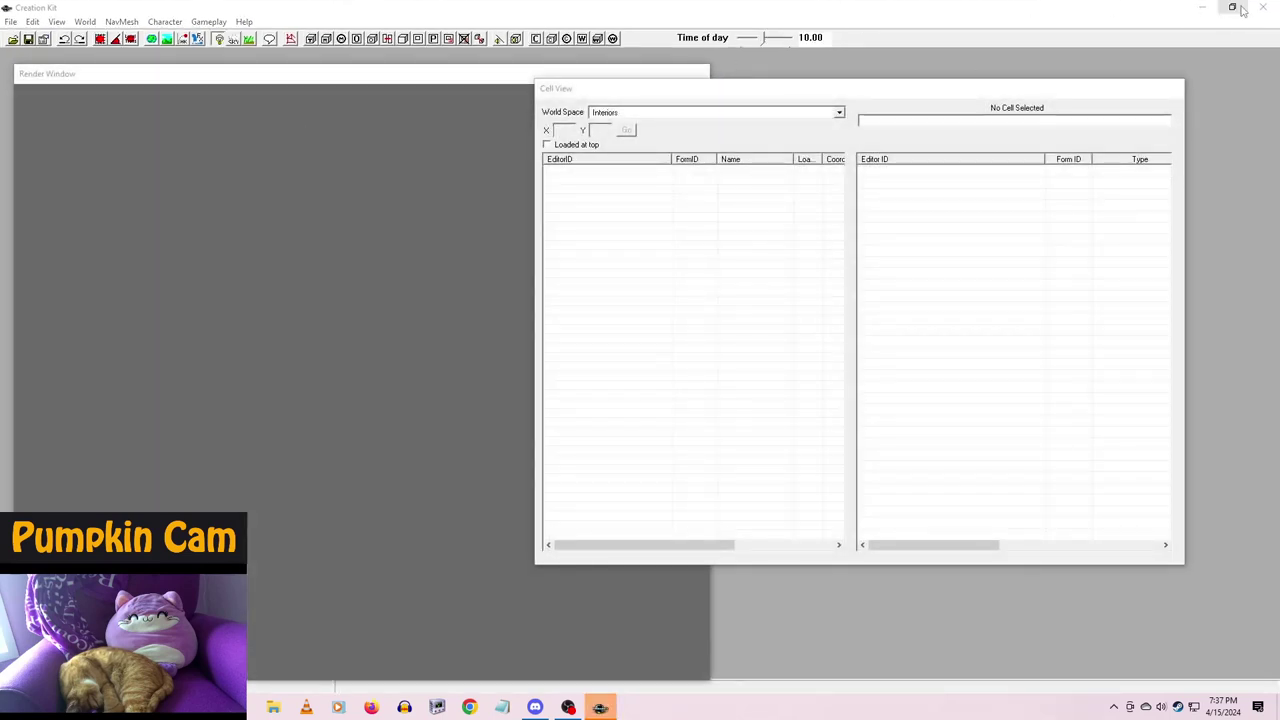
- Load the RelicsofHyruleDragonborn.esp plugin as the active file
{"action": "left_click", "coordinate": [12, 22]}
{"action": "left_click", "coordinate": [20, 35]}
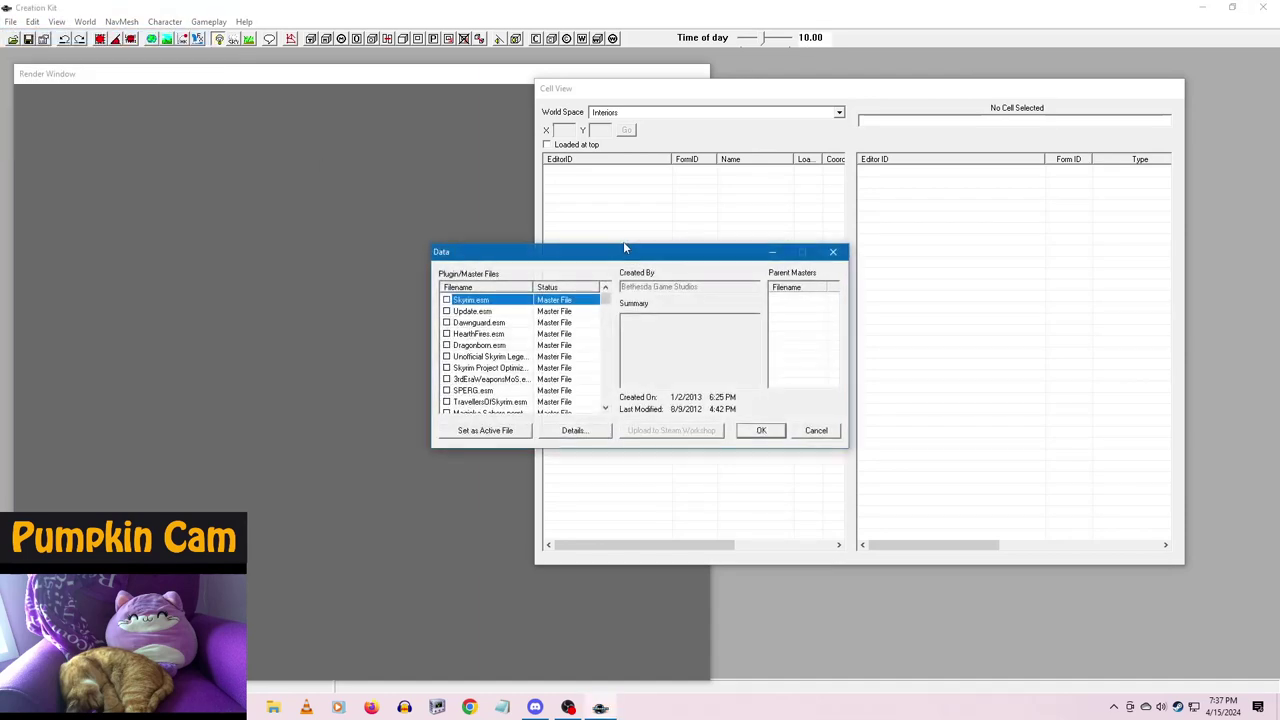
{"action": "left_click_drag", "start_coordinate": [605, 304], "coordinate": [605, 402]}
{"action": "left_click", "coordinate": [490, 401]}
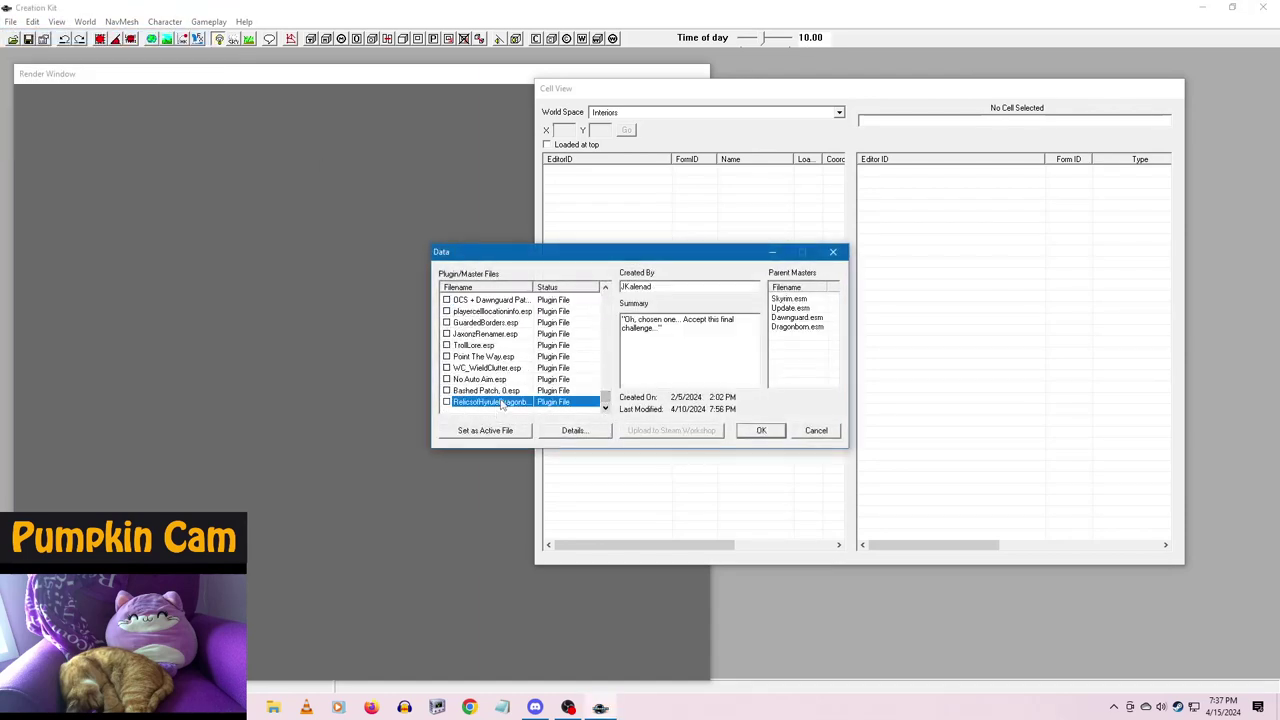
{"action": "left_click", "coordinate": [485, 430]}
{"action": "left_click", "coordinate": [761, 431]}
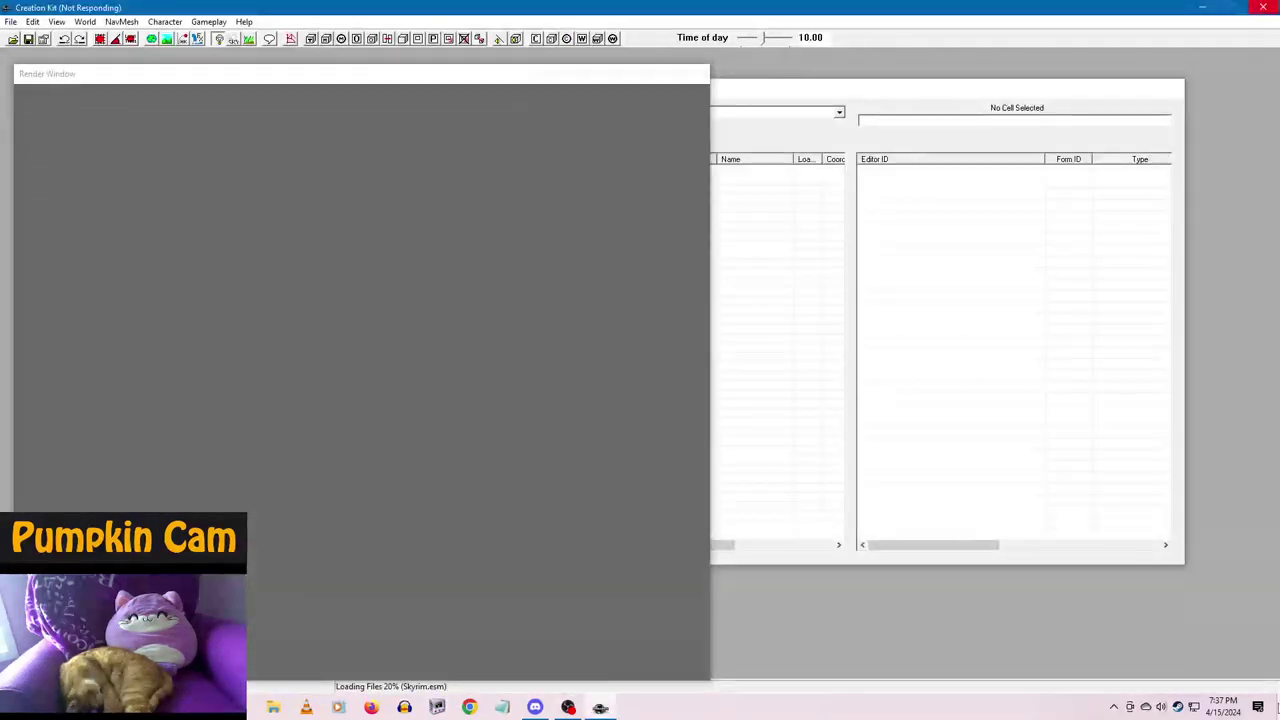
- Clear the loading Creation Kit out of the way and shift its Render Window to uncover the desktop shortcuts
{"action": "left_click", "coordinate": [1262, 7]}
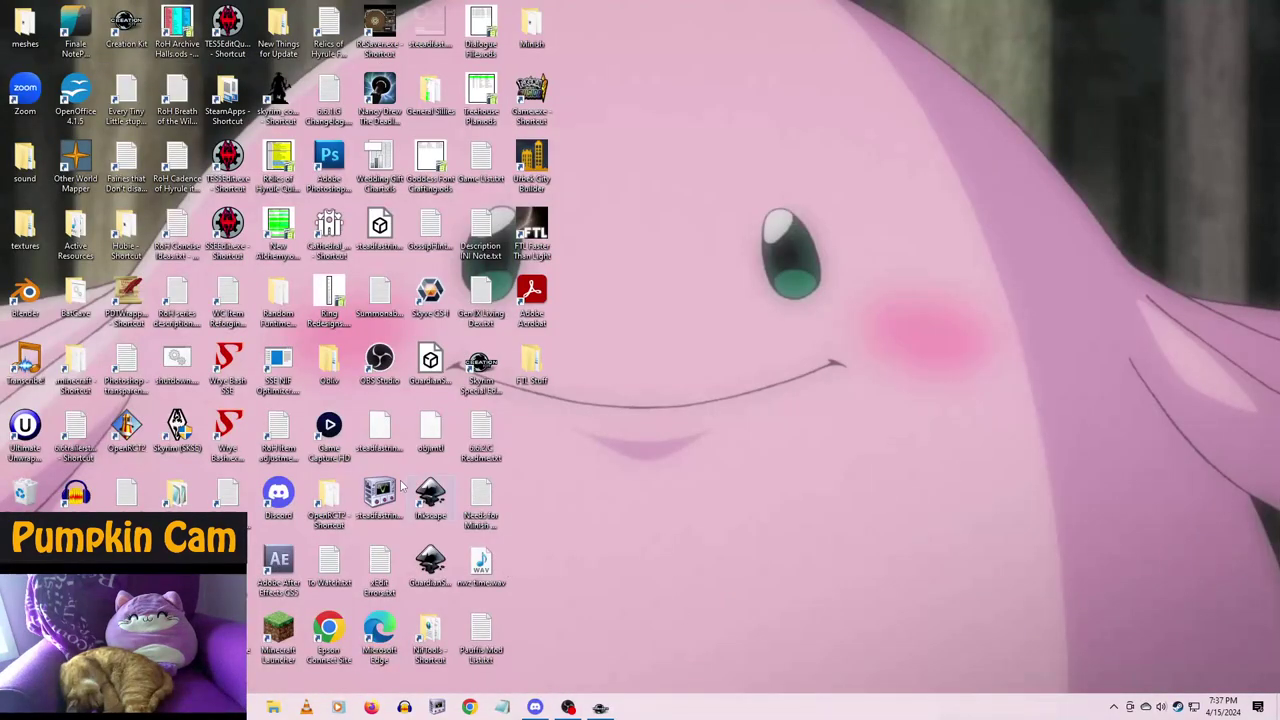
{"action": "left_click", "coordinate": [600, 707]}
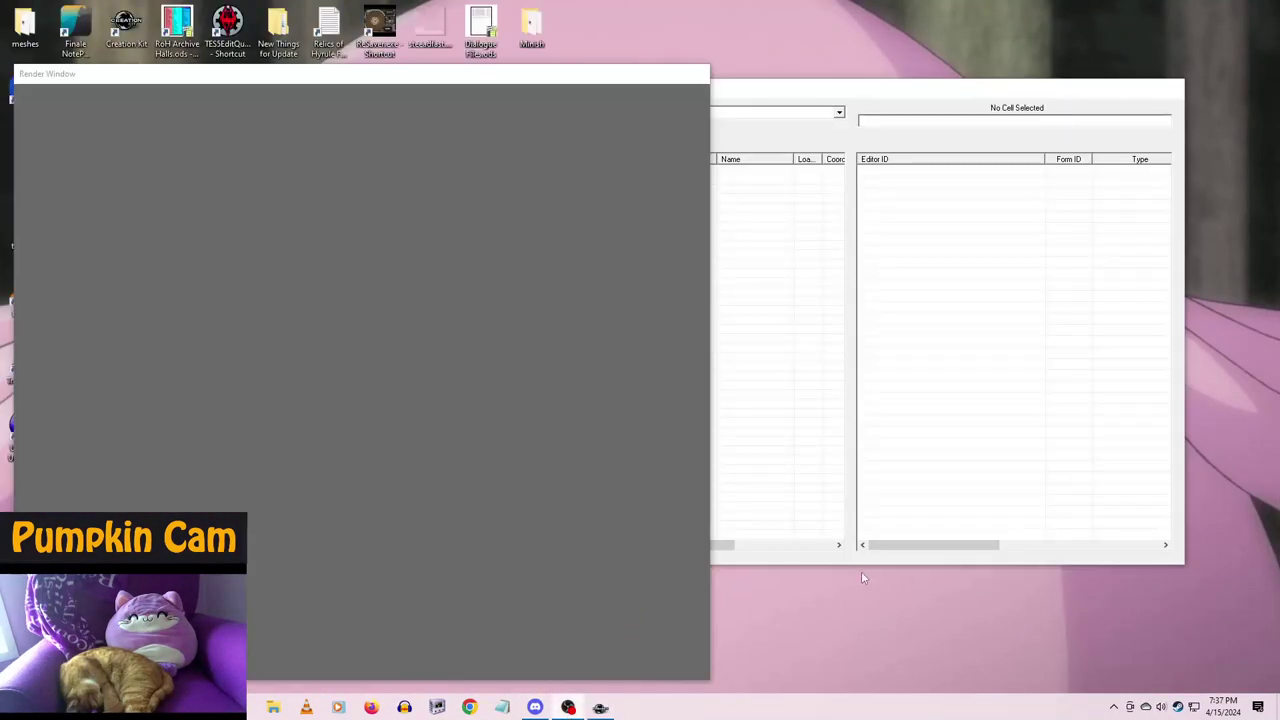
{"action": "left_click_drag", "start_coordinate": [537, 78], "coordinate": [1063, 100]}
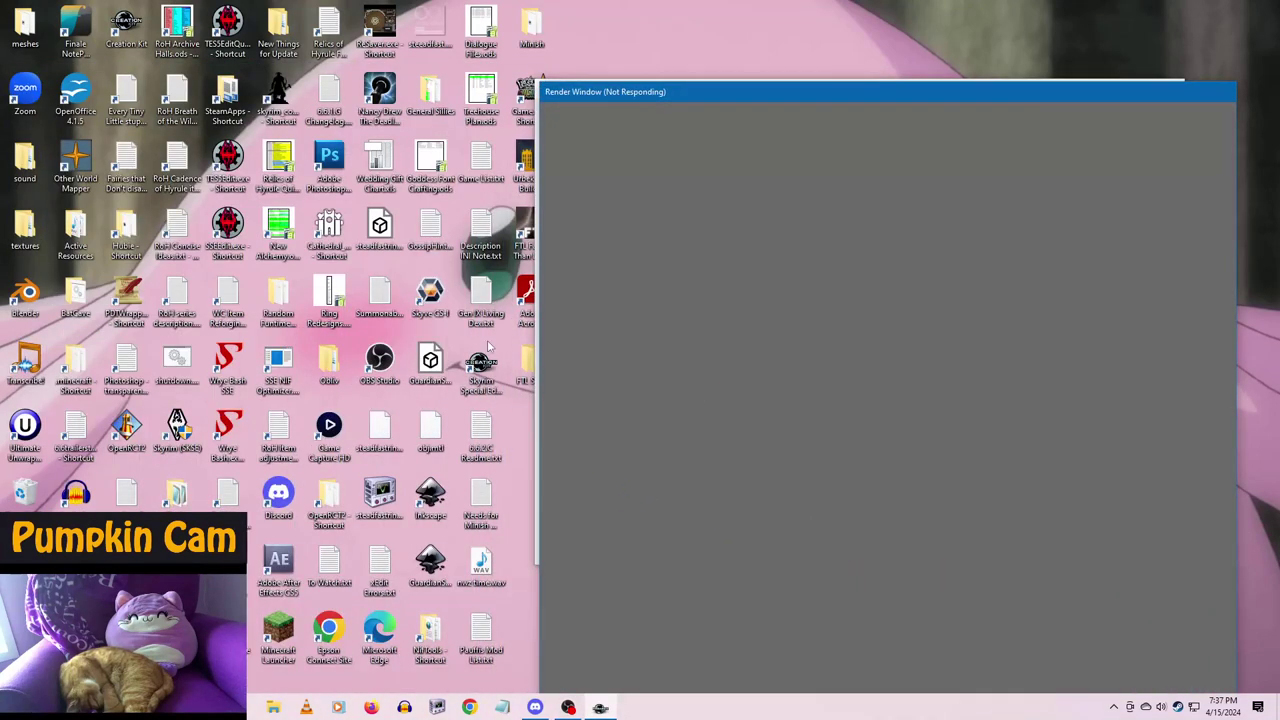
- Open the Minish folder from the desktop and look through its list of NIF meshes
{"action": "left_click", "coordinate": [535, 10]}
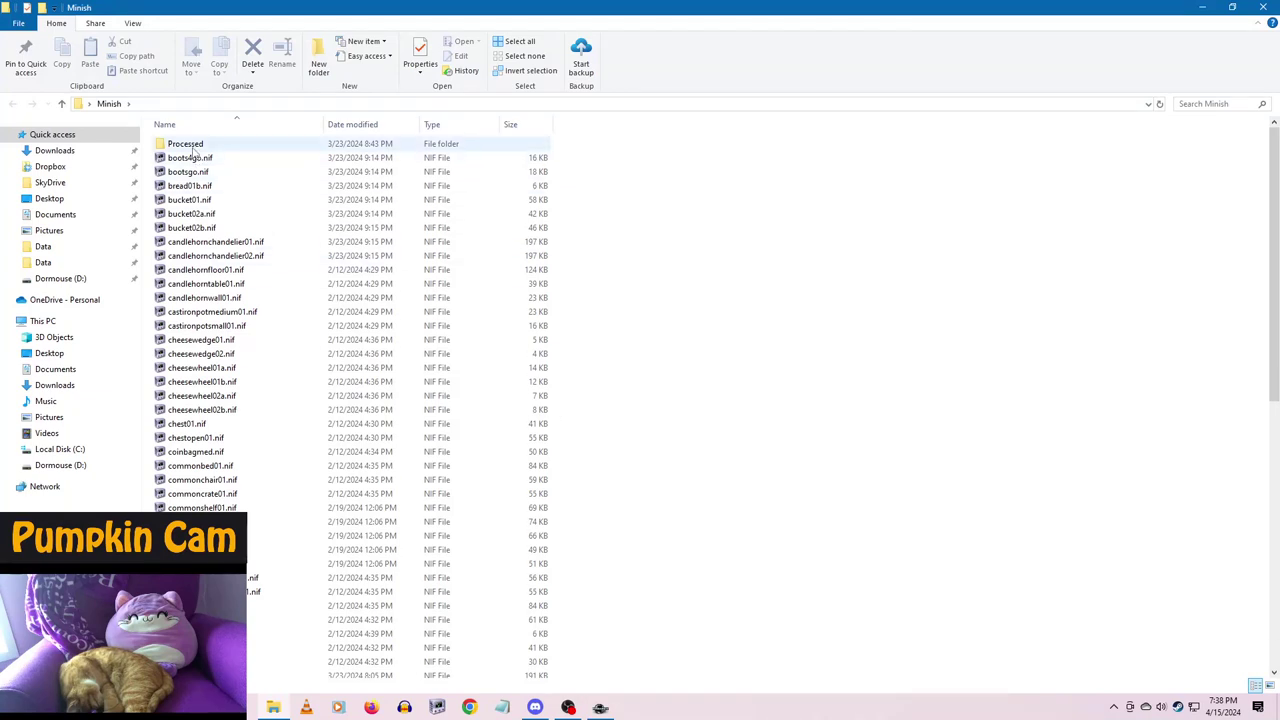
{"action": "scroll", "coordinate": [310, 478], "scroll_direction": "down", "scroll_amount": 5}
{"action": "scroll", "coordinate": [280, 490], "scroll_direction": "up", "scroll_amount": 5}
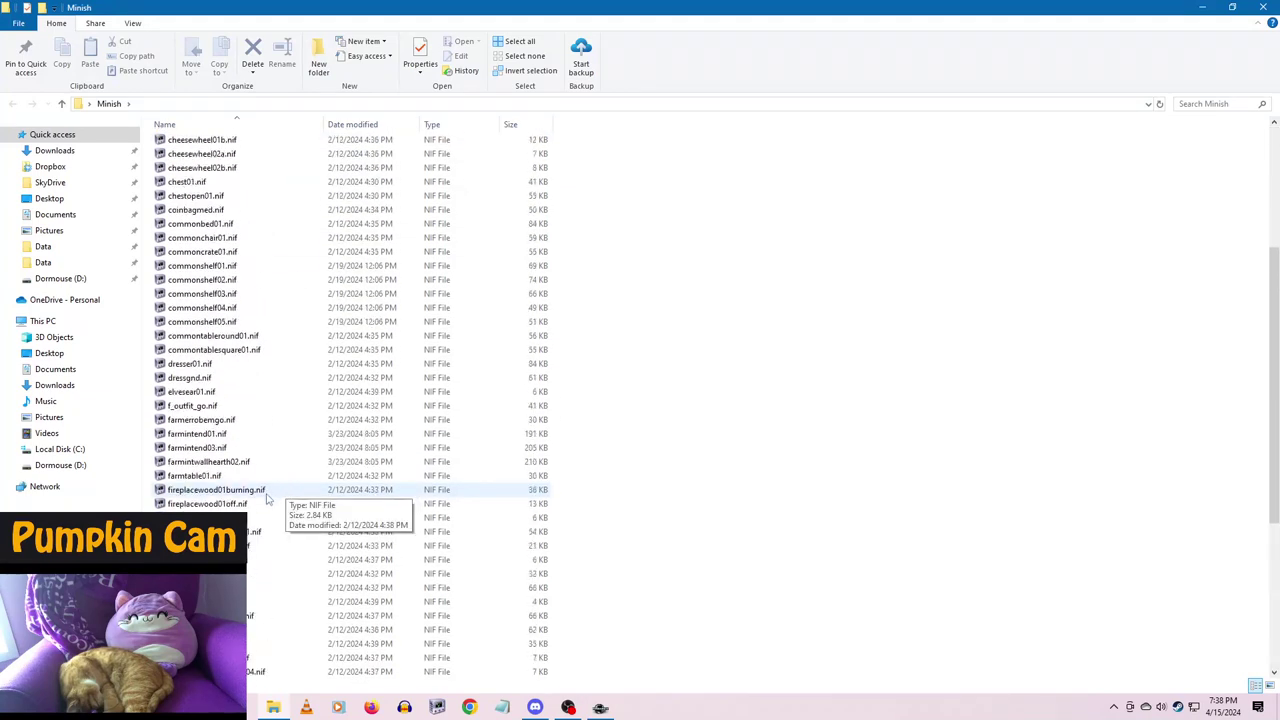
- Minimize the Minish folder, open the NifTools folder and launch ChunkMerge.exe
{"action": "left_click", "coordinate": [1204, 7]}
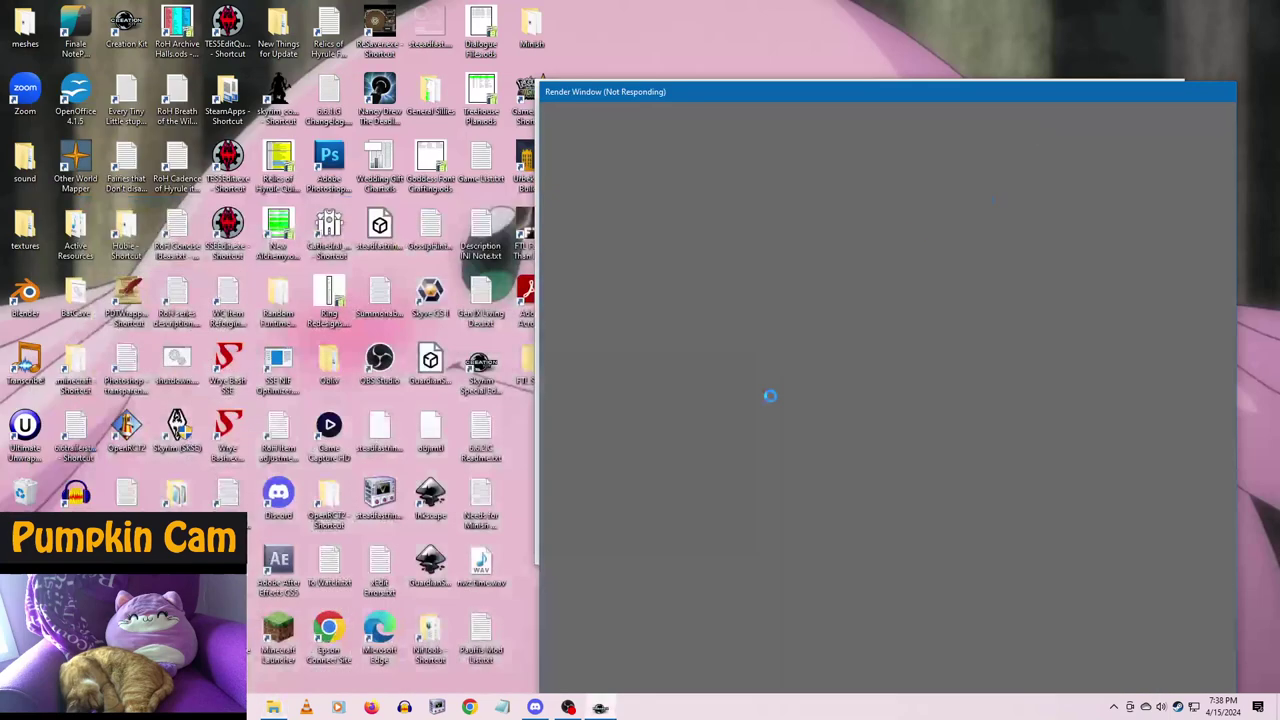
{"action": "double_click", "coordinate": [433, 630]}
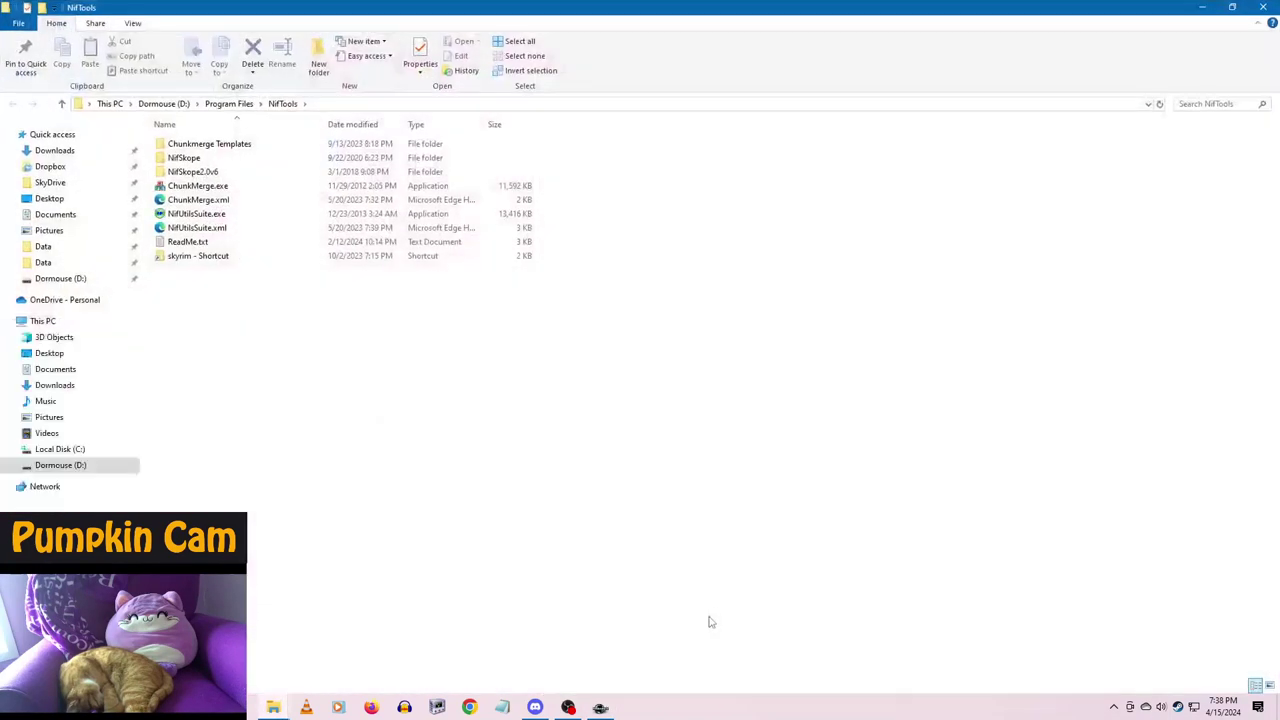
{"action": "double_click", "coordinate": [200, 186]}
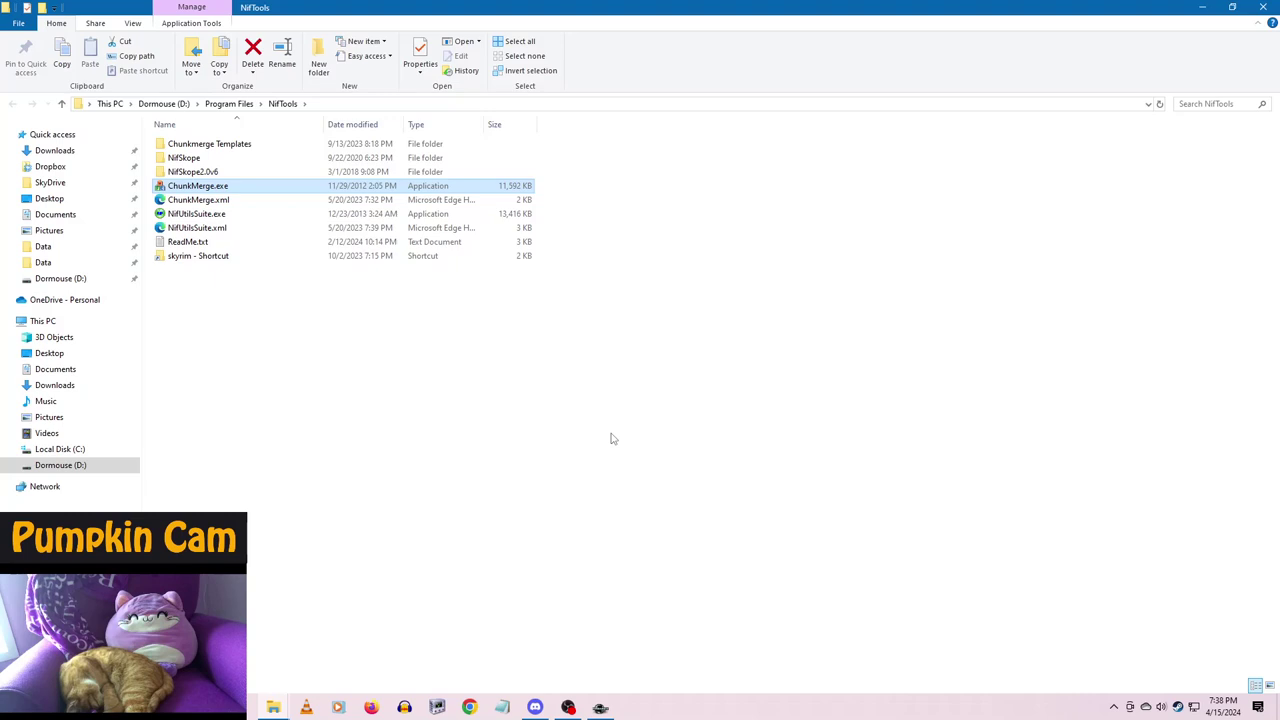
- Open candlehornchandelier02.nif from the Minish folder in NifSkope, examine the chandelier mesh up close and close the file
{"action": "mouse_move", "coordinate": [263, 717]}
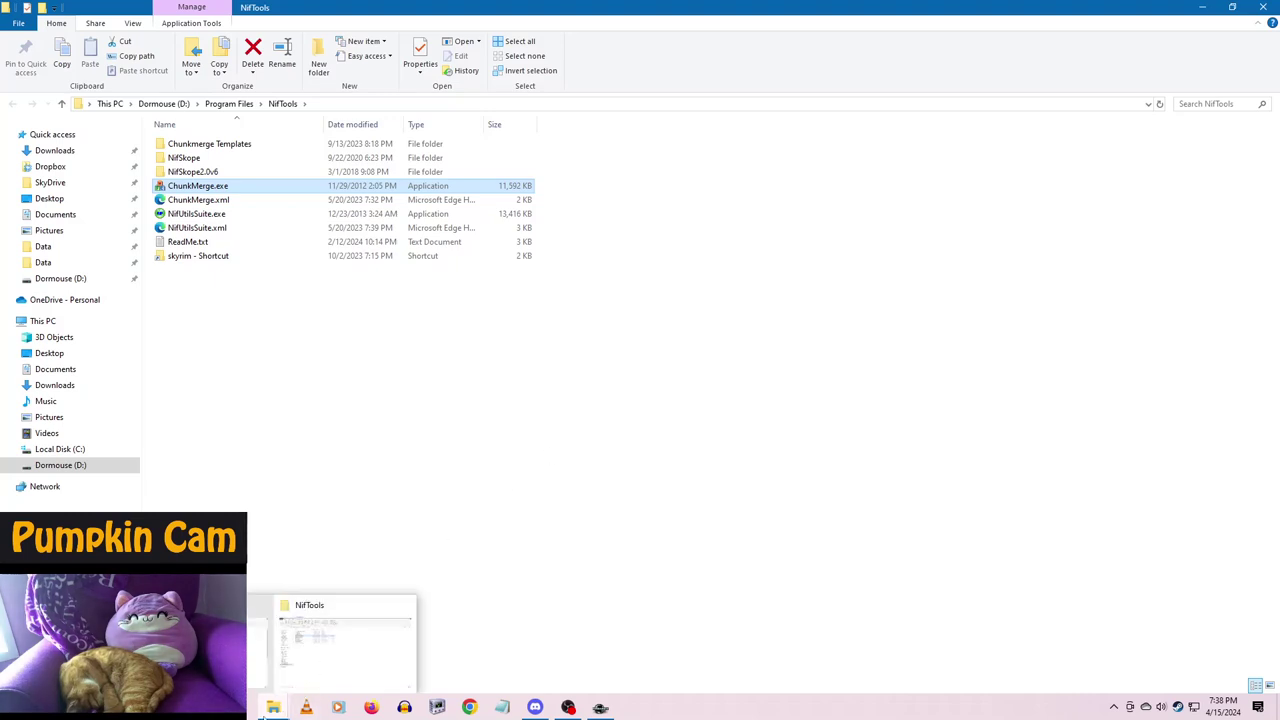
{"action": "left_click", "coordinate": [220, 650]}
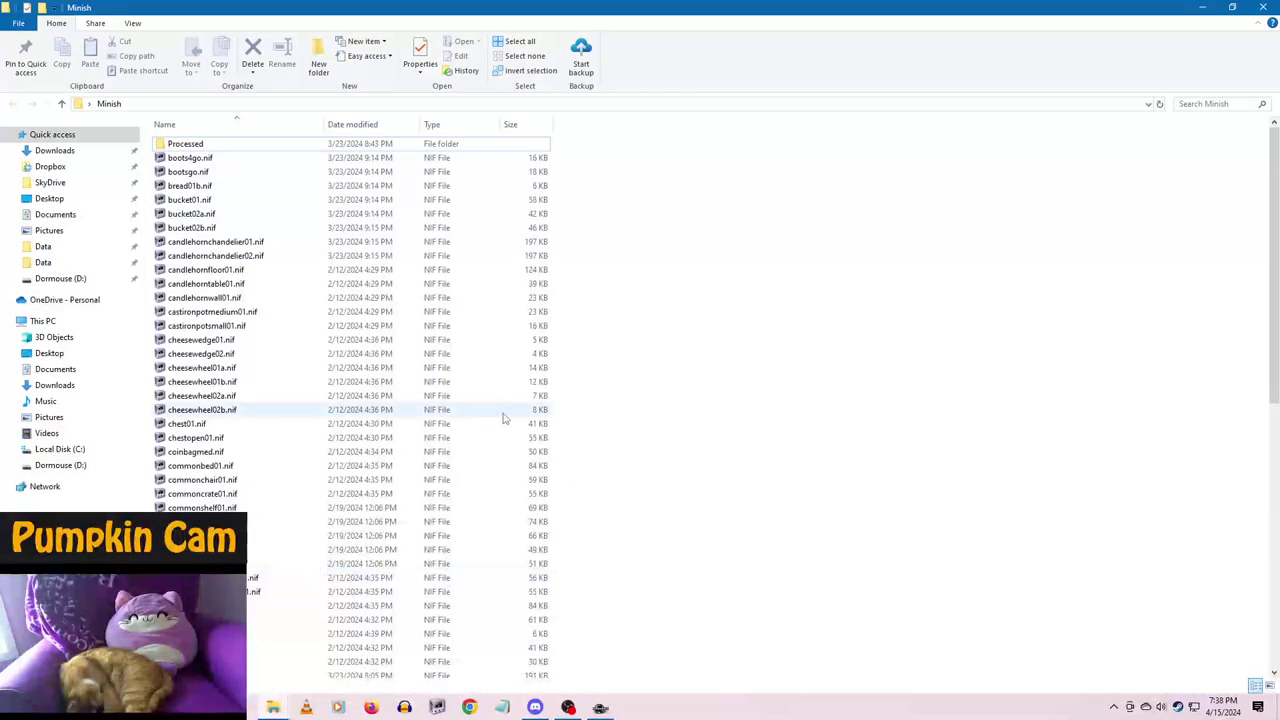
{"action": "double_click", "coordinate": [260, 256]}
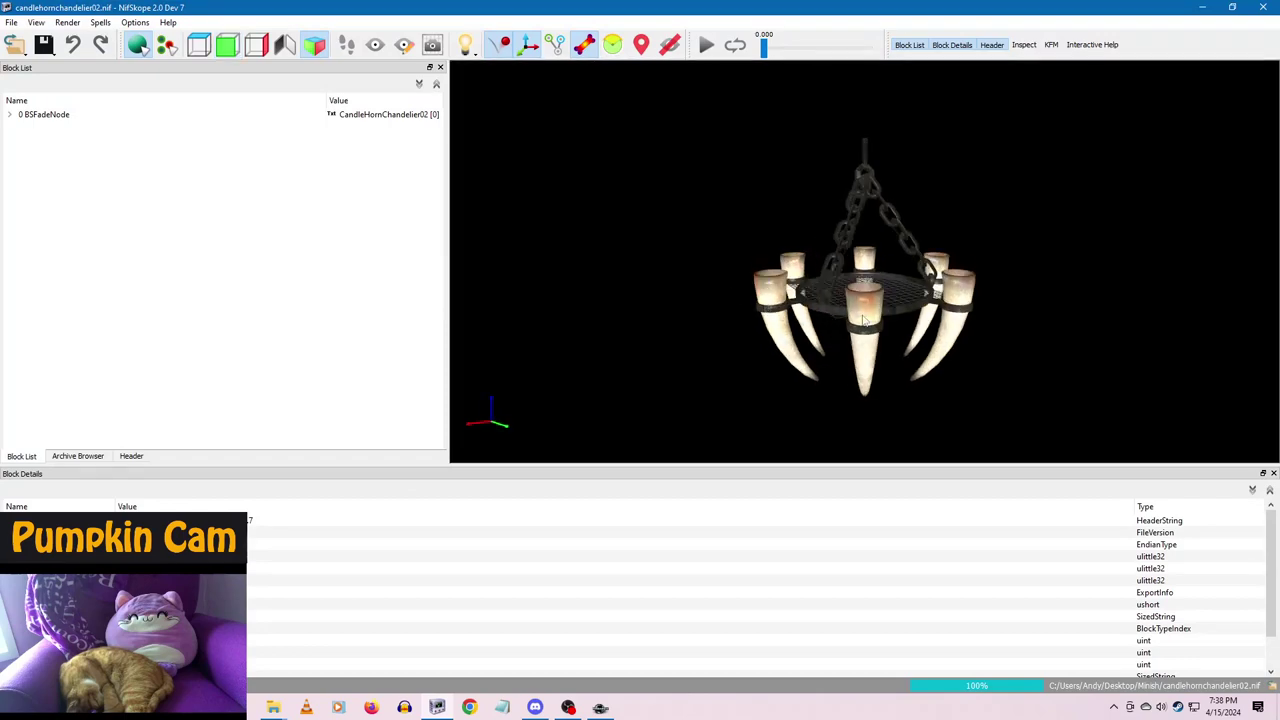
{"action": "left_click", "coordinate": [798, 358]}
{"action": "scroll", "coordinate": [630, 323], "scroll_direction": "up", "scroll_amount": 5}
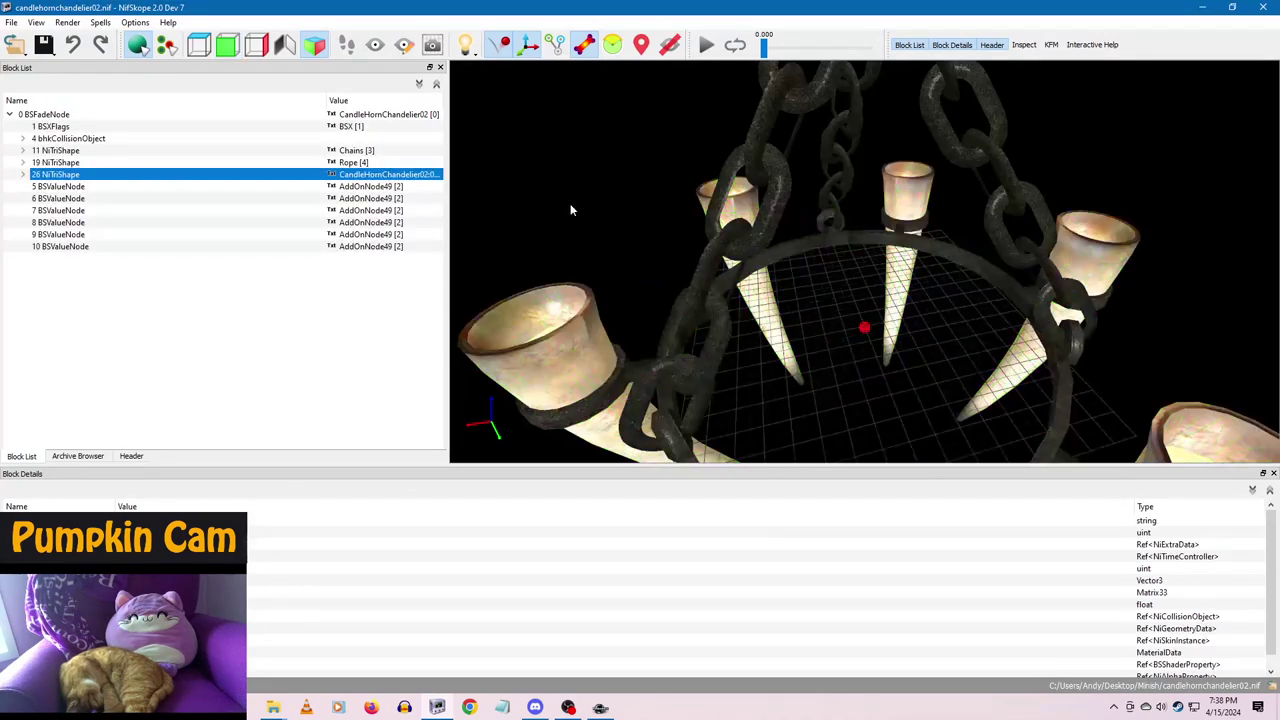
{"action": "left_click_drag", "start_coordinate": [570, 204], "coordinate": [570, 154]}
{"action": "scroll", "coordinate": [786, 348], "scroll_direction": "up", "scroll_amount": 1}
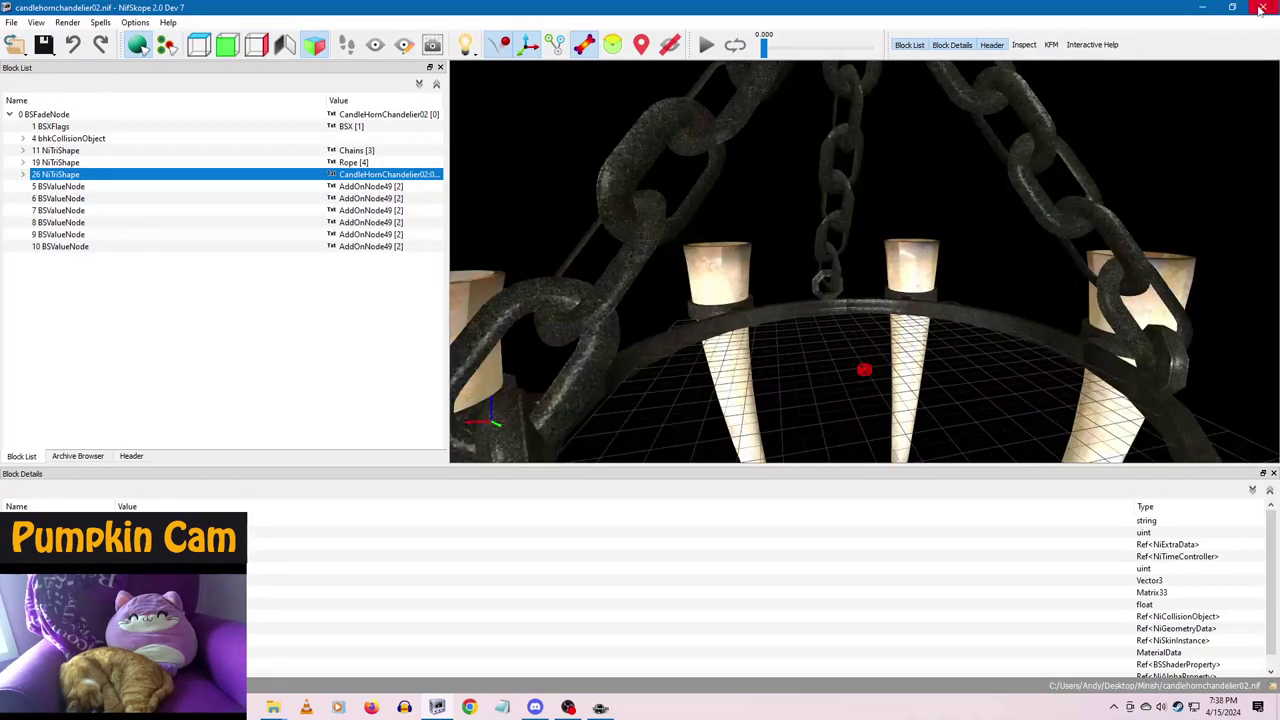
{"action": "left_click", "coordinate": [1262, 8]}
- Open candlehornfloor01.nif from the Minish folder and enlarge the mesh through its BSFadeNode root's scale
{"action": "double_click", "coordinate": [277, 272]}
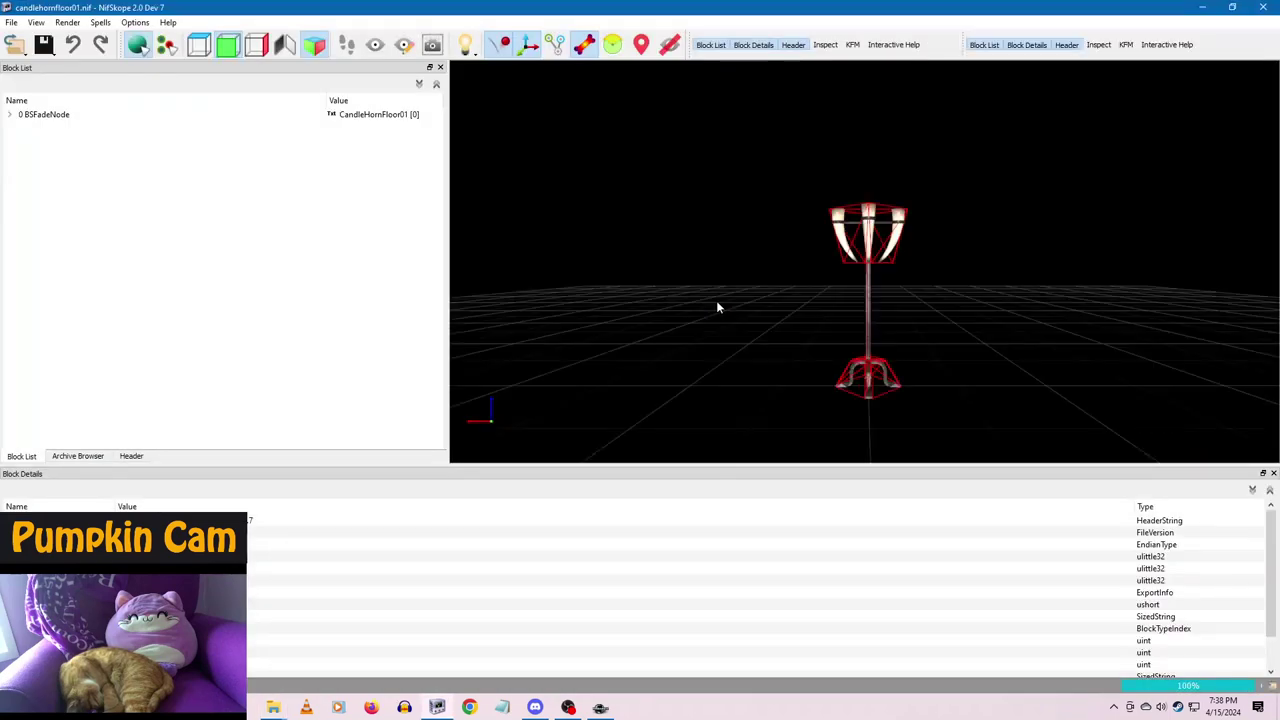
{"action": "left_click_drag", "start_coordinate": [763, 343], "coordinate": [675, 318]}
{"action": "left_click", "coordinate": [77, 120]}
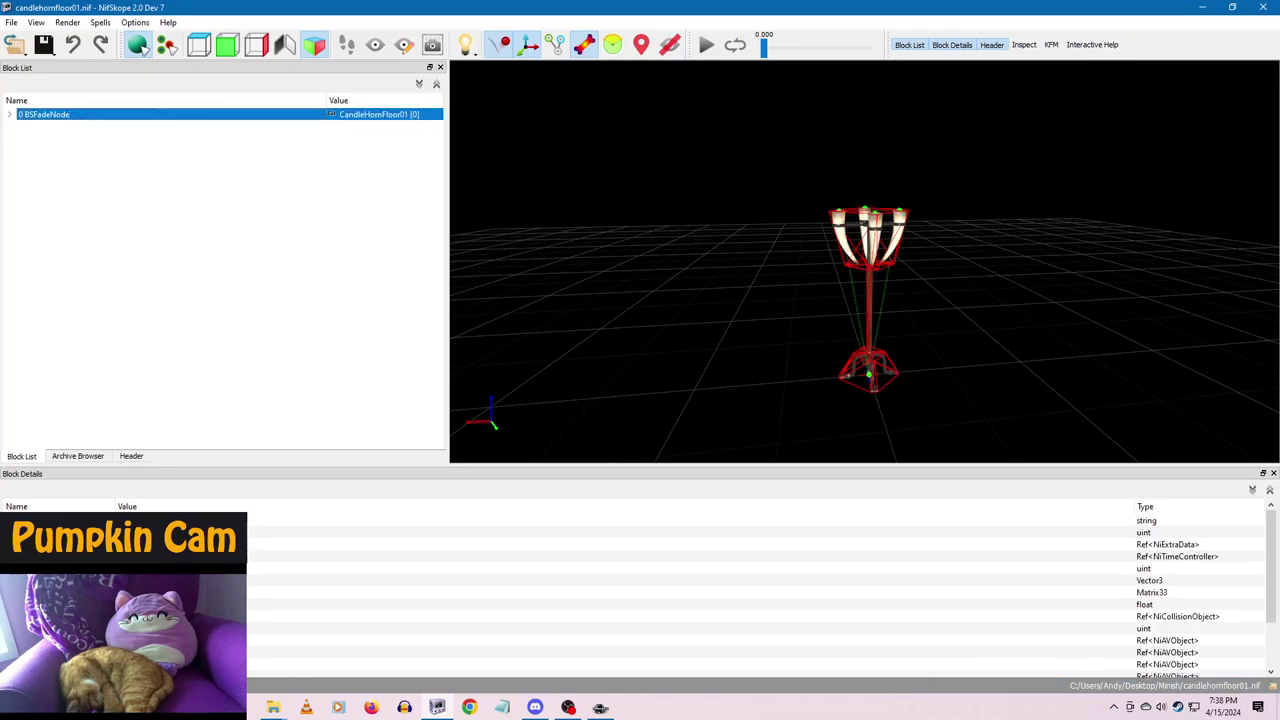
{"action": "double_click", "coordinate": [140, 604]}
{"action": "left_click", "coordinate": [138, 592]}
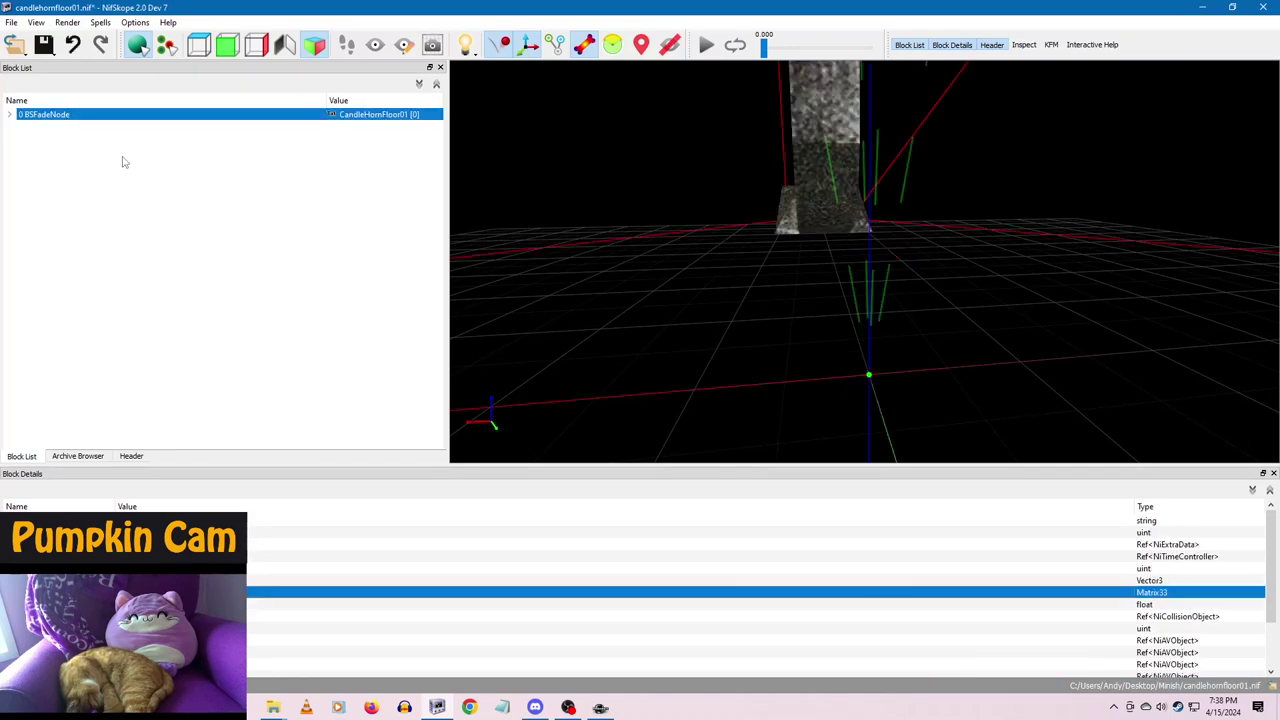
- Apply the BSFadeNode's transform to the floor candle mesh, then save candlehornfloor01.nif in place and close it
{"action": "right_click", "coordinate": [40, 116]}
{"action": "mouse_move", "coordinate": [80, 163]}
{"action": "left_click", "coordinate": [160, 166]}
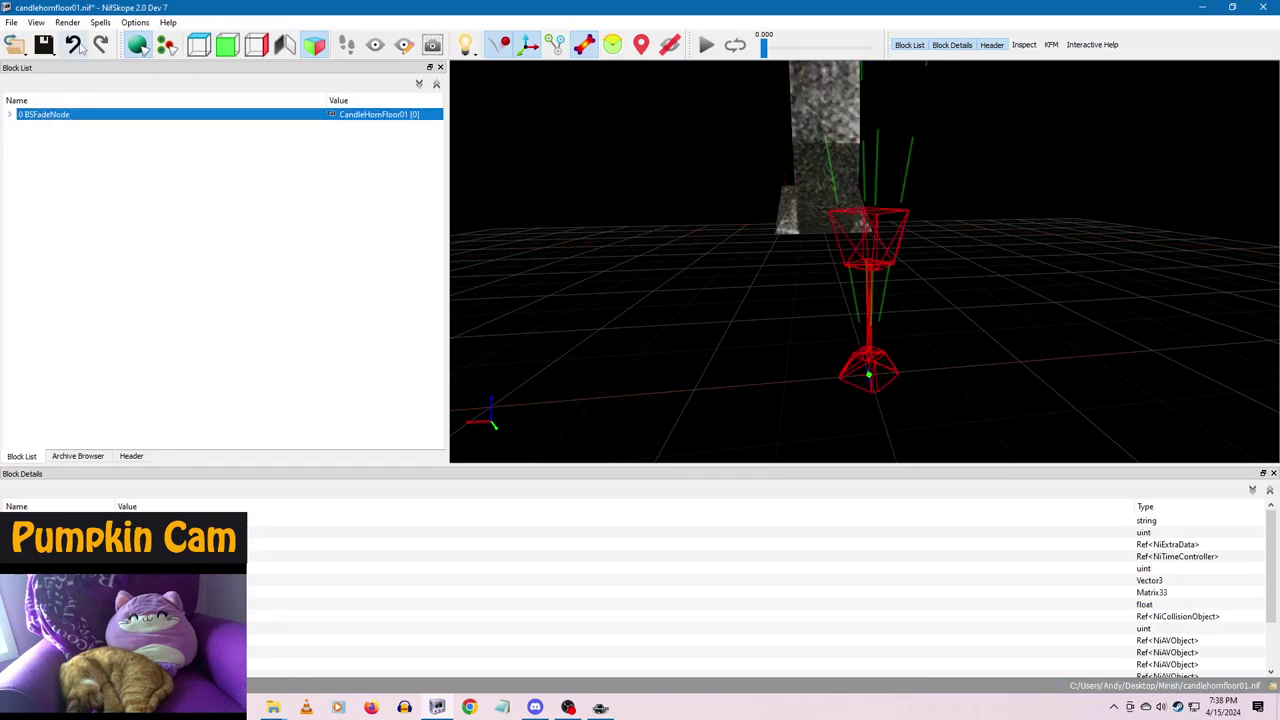
{"action": "left_click", "coordinate": [11, 22]}
{"action": "left_click", "coordinate": [57, 69]}
{"action": "left_click", "coordinate": [1262, 7]}
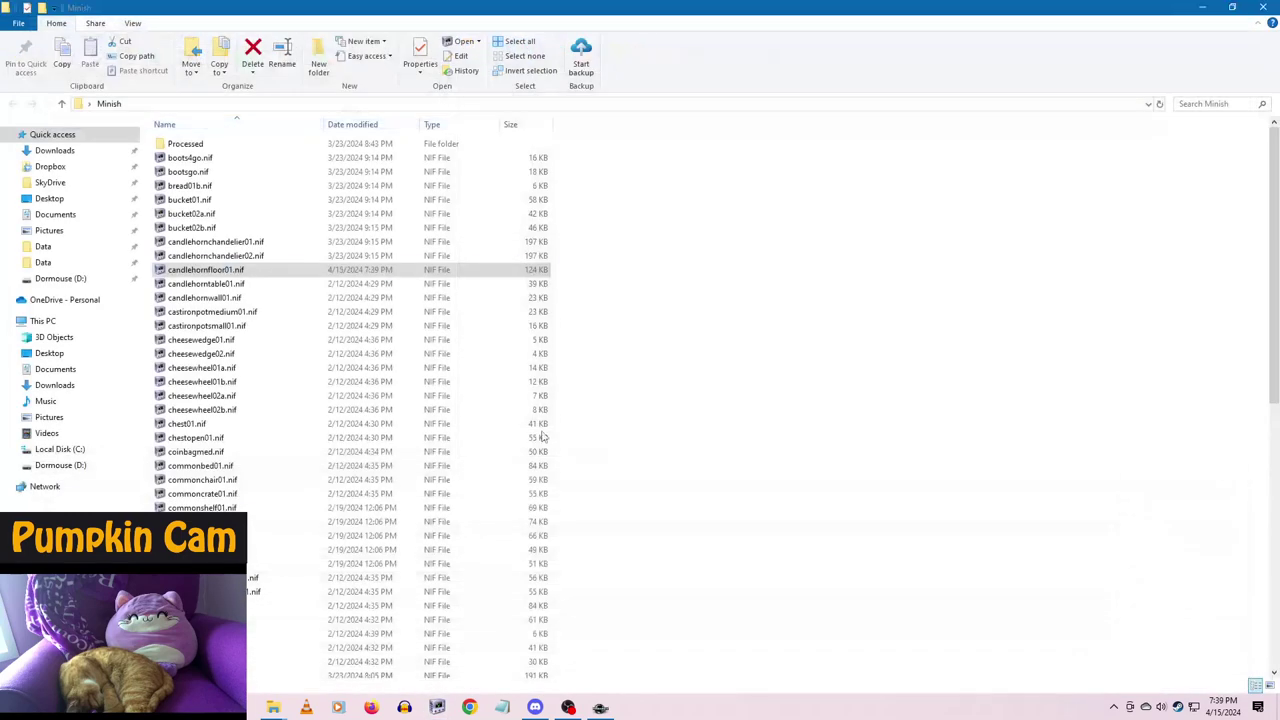
- Open candlehorntable01.nif from the Minish folder and set its BSFadeNode root's scale to 10
{"action": "double_click", "coordinate": [240, 285]}
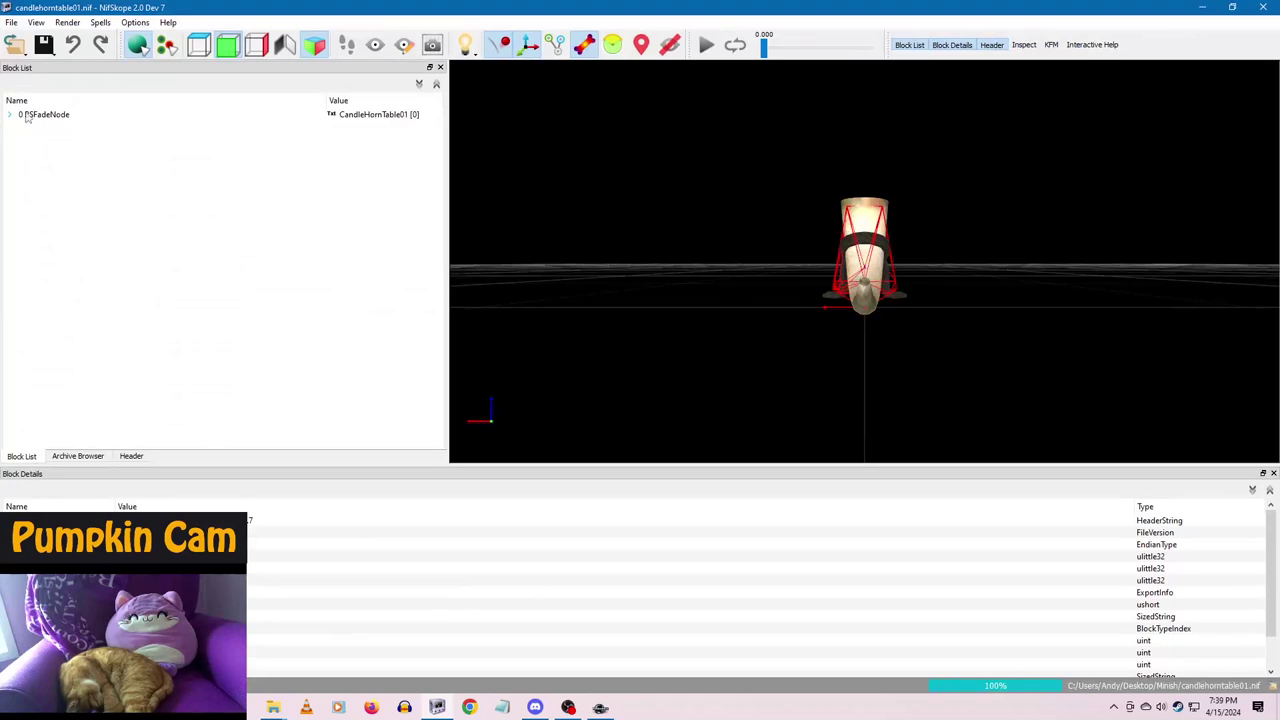
{"action": "left_click", "coordinate": [30, 116]}
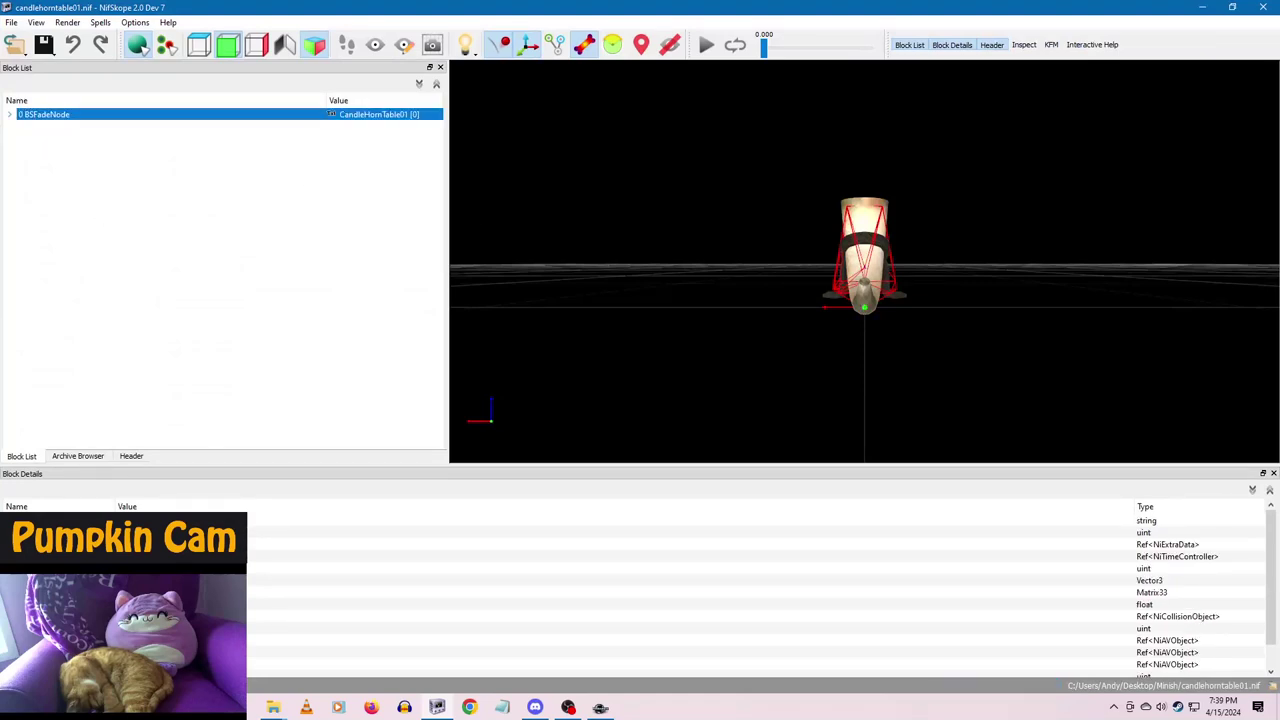
{"action": "double_click", "coordinate": [150, 604]}
{"action": "type", "text": "10"}
{"action": "left_click", "coordinate": [150, 580]}
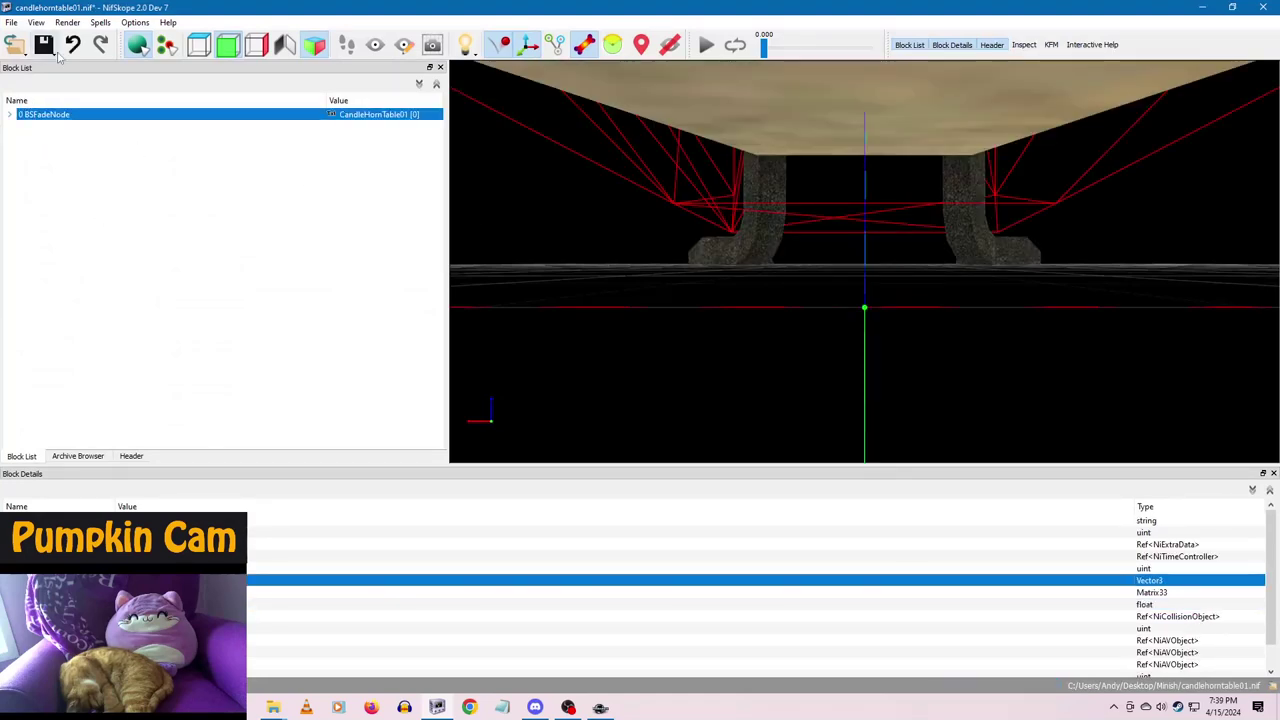
- Apply the BSFadeNode's transform to the table candle mesh, then save candlehorntable01.nif in place and close it
{"action": "right_click", "coordinate": [42, 112]}
{"action": "mouse_move", "coordinate": [86, 167]}
{"action": "left_click", "coordinate": [143, 166]}
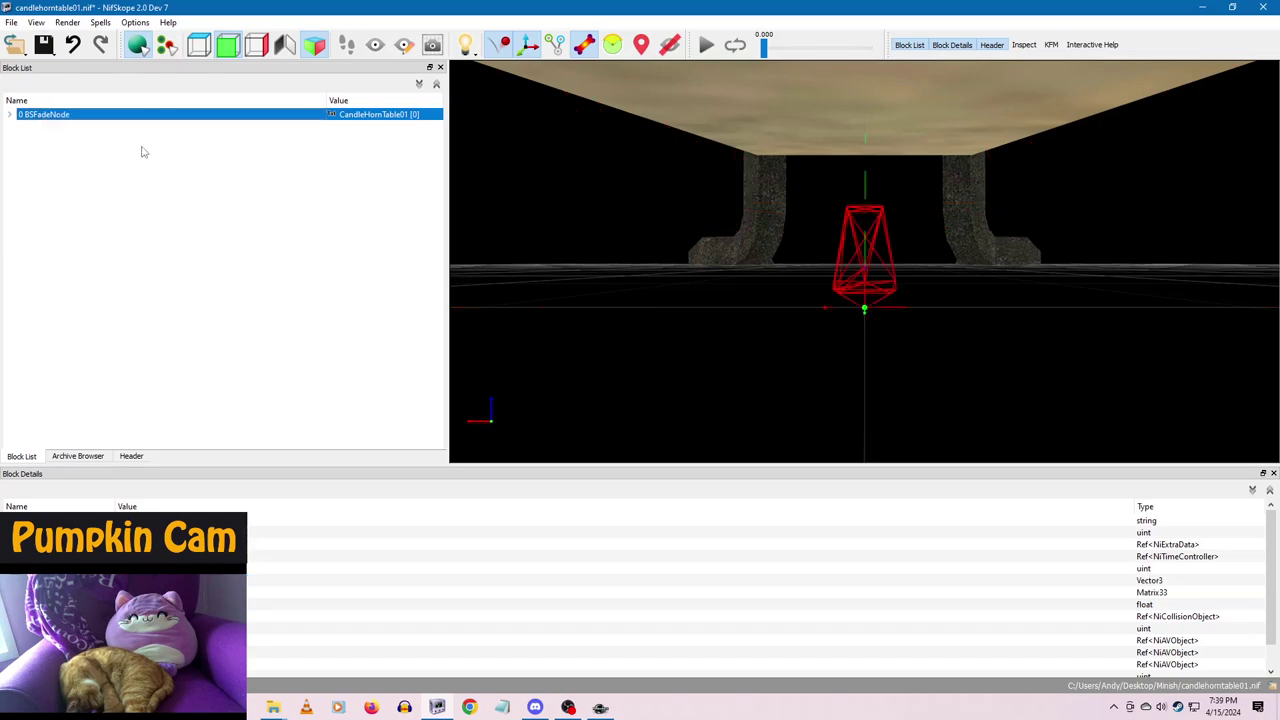
{"action": "left_click", "coordinate": [44, 46]}
{"action": "left_click", "coordinate": [62, 68]}
{"action": "left_click", "coordinate": [1264, 7]}
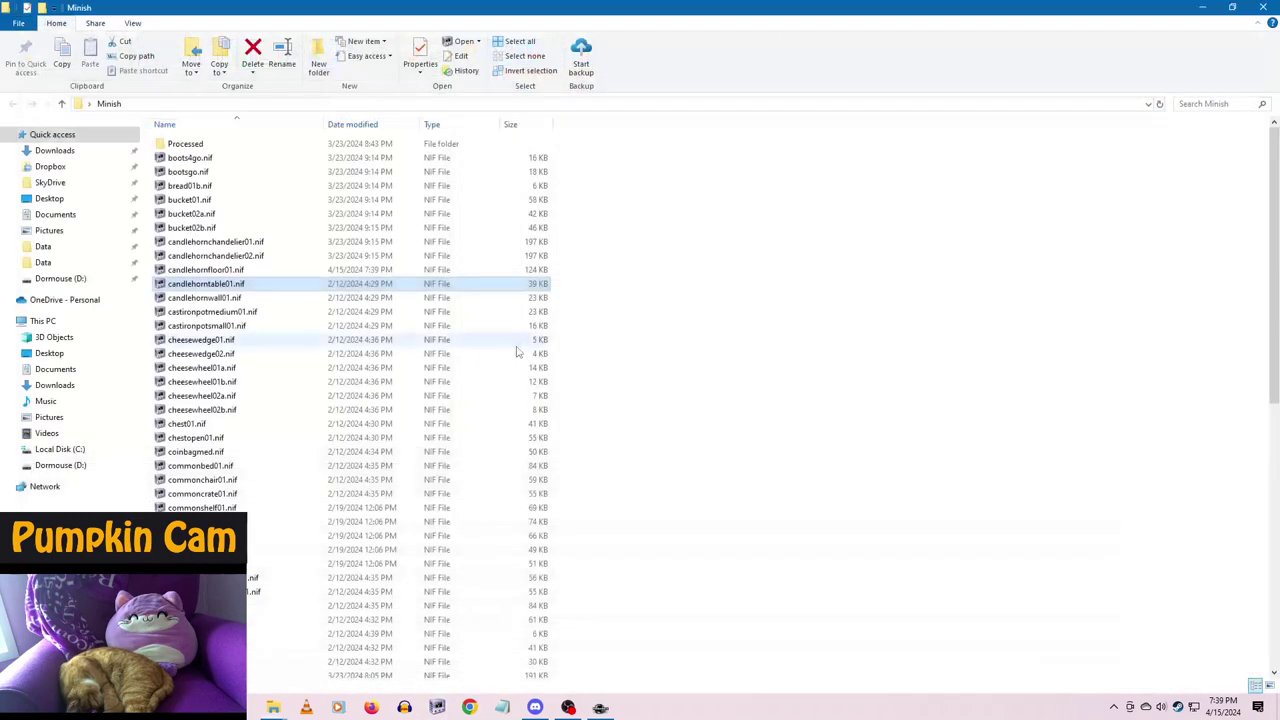
- Open candlehornwall01.nif, the next file in the Minish folder, and enlarge its BSFadeNode root's scale
{"action": "key", "text": "Down"}
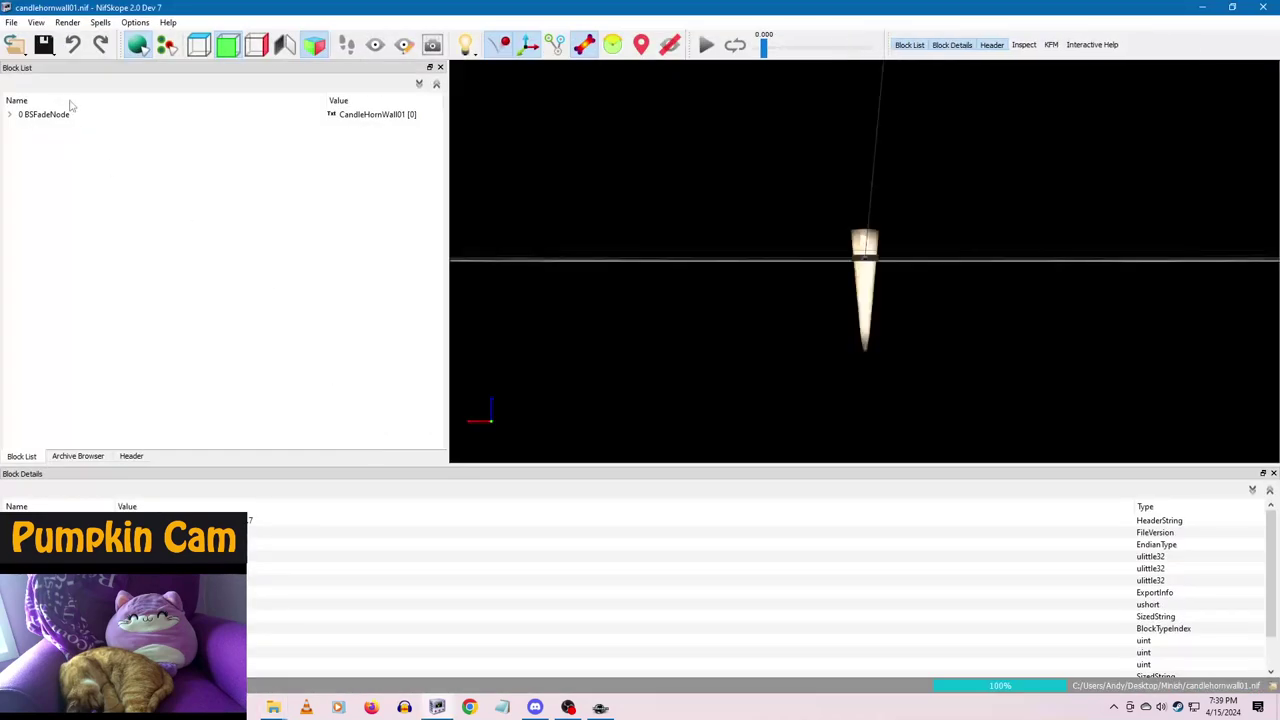
{"action": "left_click", "coordinate": [55, 118]}
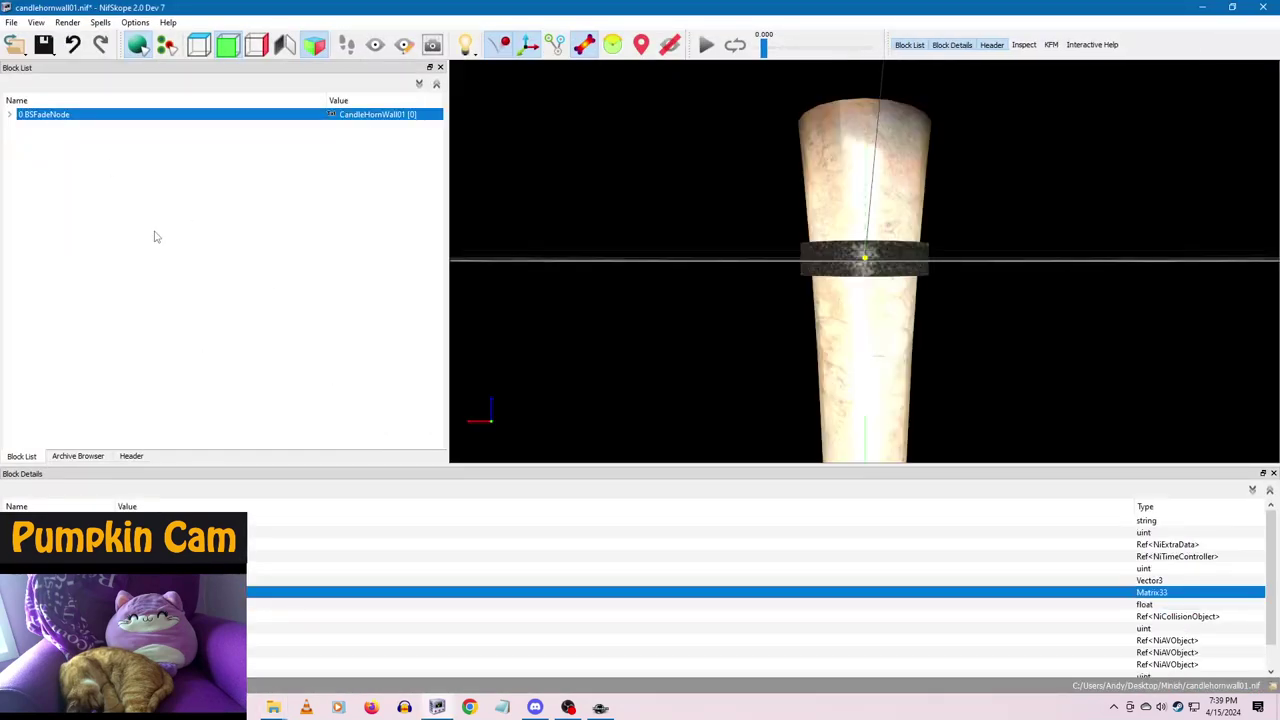
{"action": "right_click", "coordinate": [60, 110]}
{"action": "mouse_move", "coordinate": [100, 162]}
{"action": "left_click", "coordinate": [194, 180]}
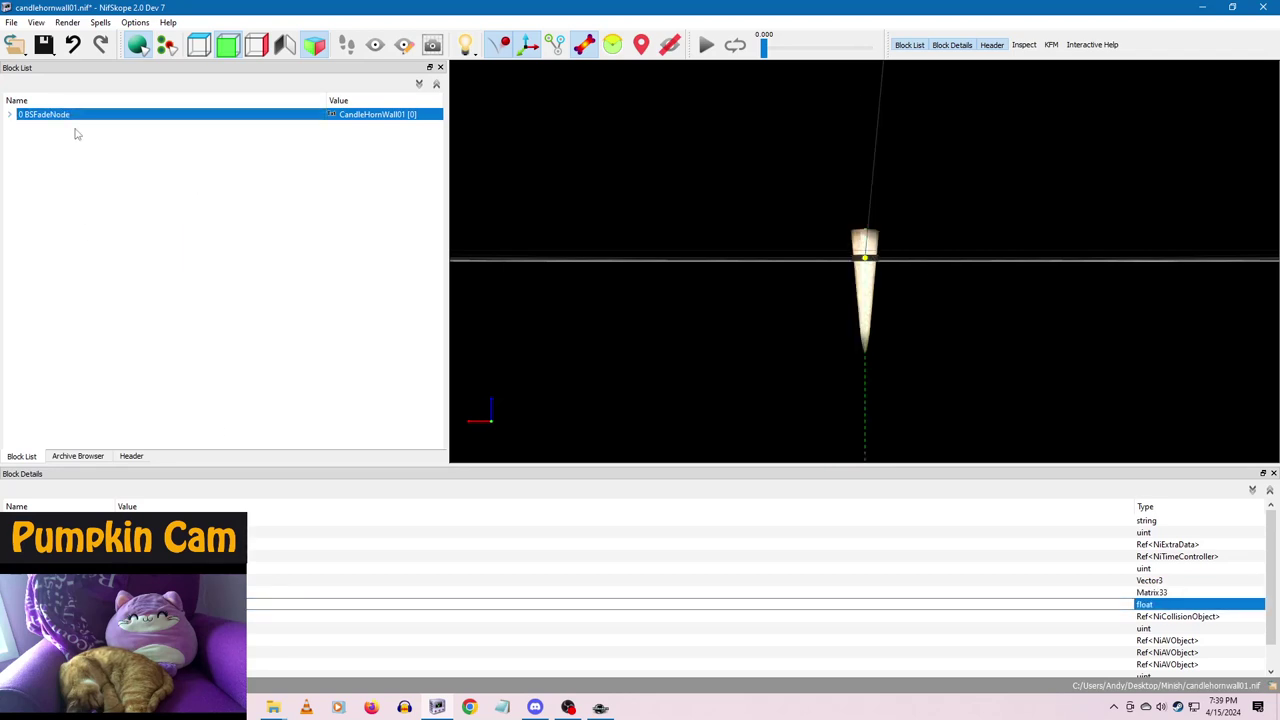
{"action": "left_click", "coordinate": [180, 568]}
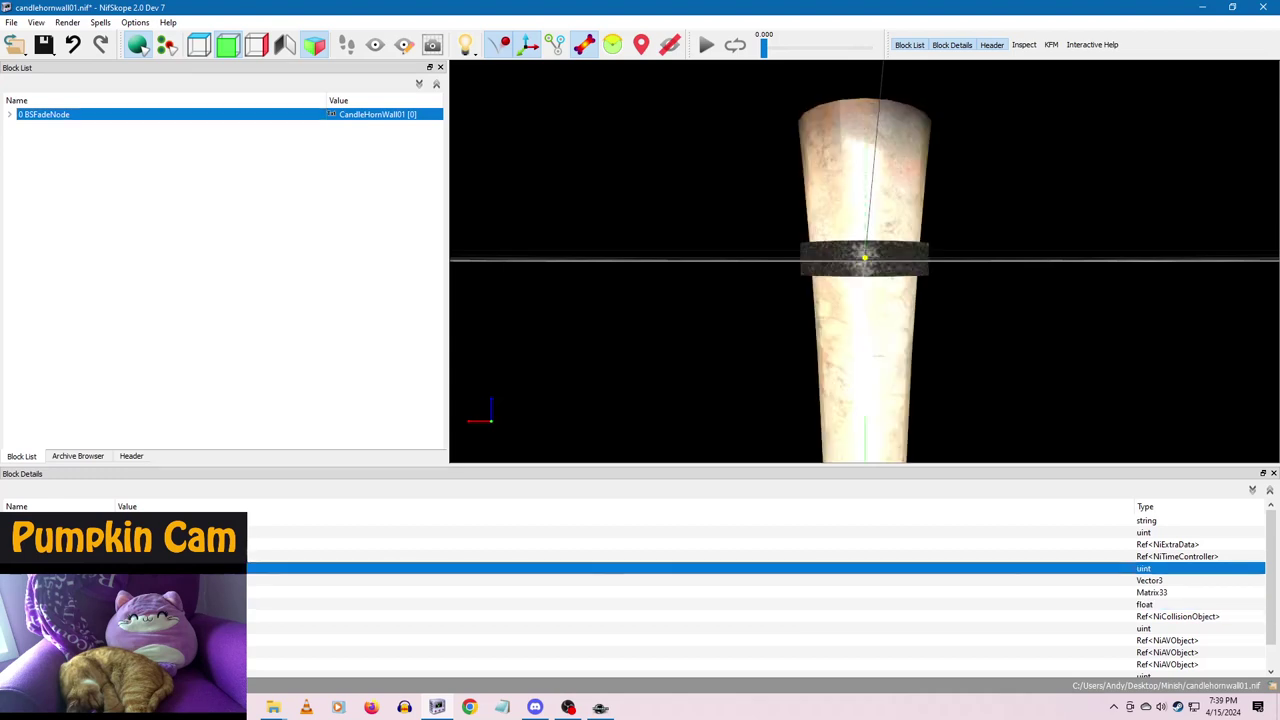
{"action": "right_click", "coordinate": [60, 114]}
{"action": "mouse_move", "coordinate": [110, 168]}
{"action": "left_click", "coordinate": [200, 183]}
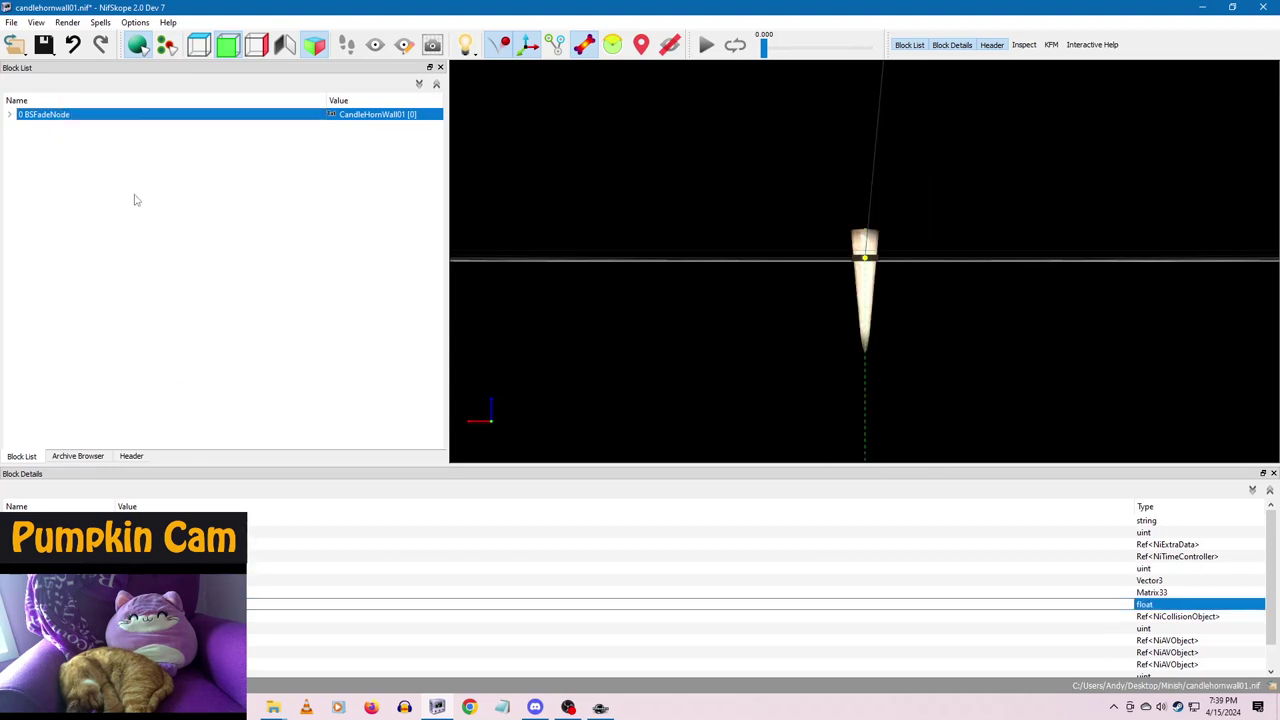
{"action": "key", "text": "ctrl+z"}
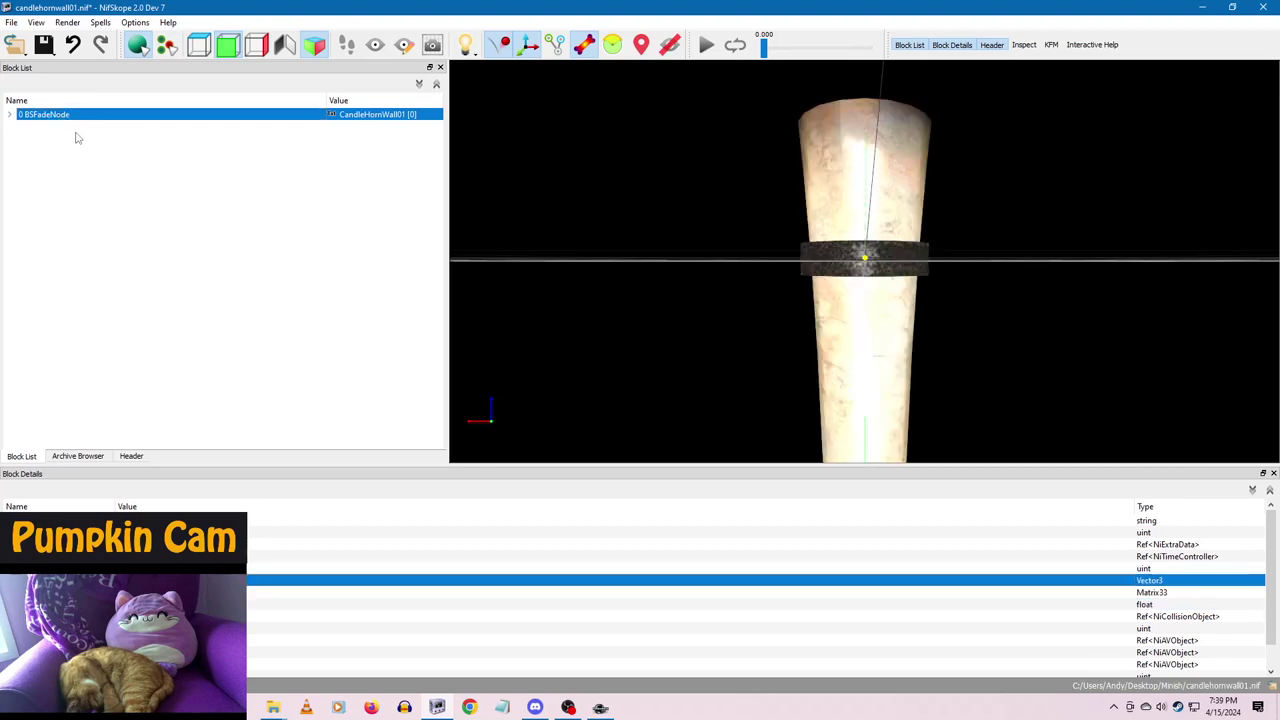
- Apply the enlarged BSFadeNode's transform to the wall candle mesh
{"action": "right_click", "coordinate": [60, 114]}
{"action": "left_click", "coordinate": [104, 177]}
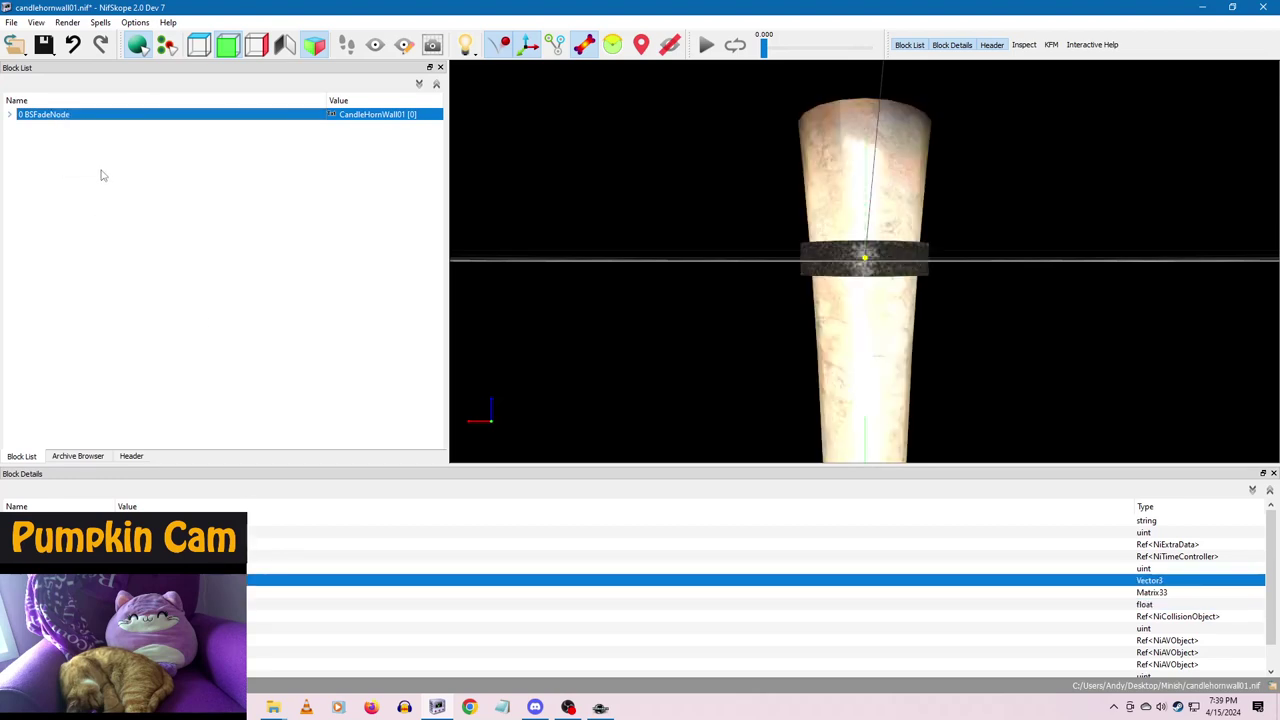
{"action": "right_click", "coordinate": [66, 119]}
{"action": "mouse_move", "coordinate": [110, 168]}
{"action": "left_click", "coordinate": [178, 169]}
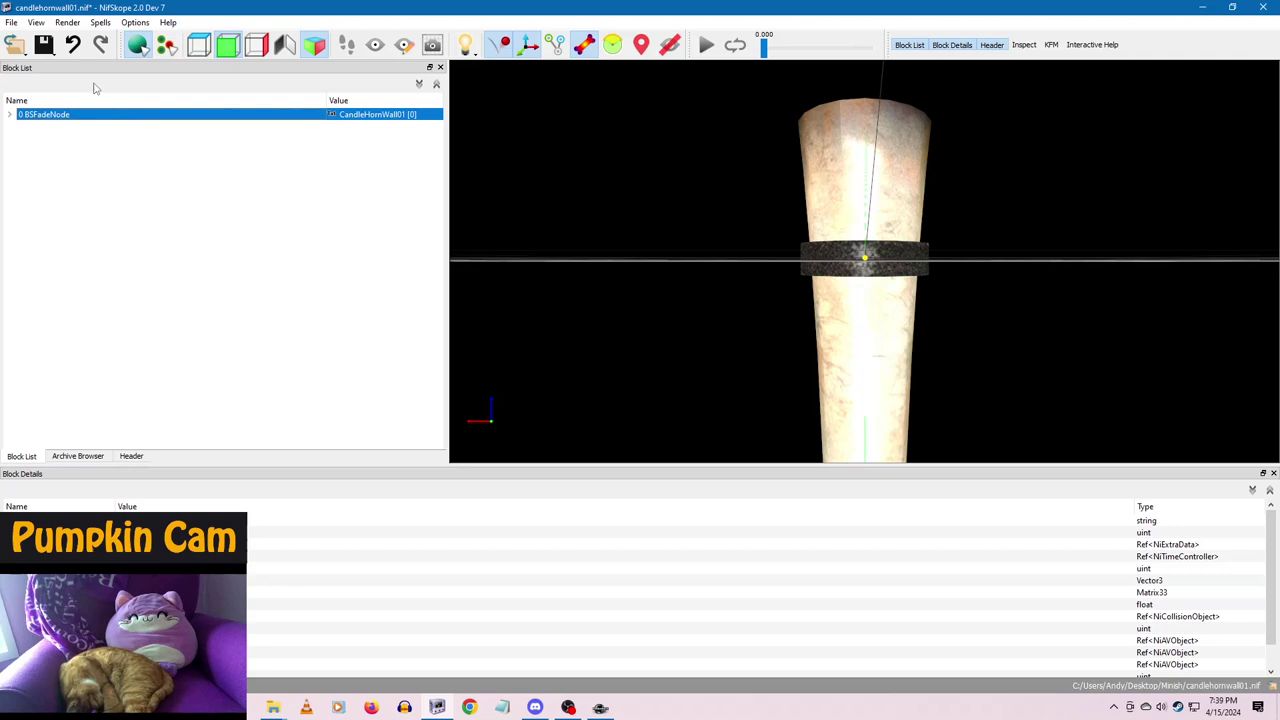
- Save candlehornwall01.nif in place under its existing name and close the file
{"action": "left_click", "coordinate": [44, 44]}
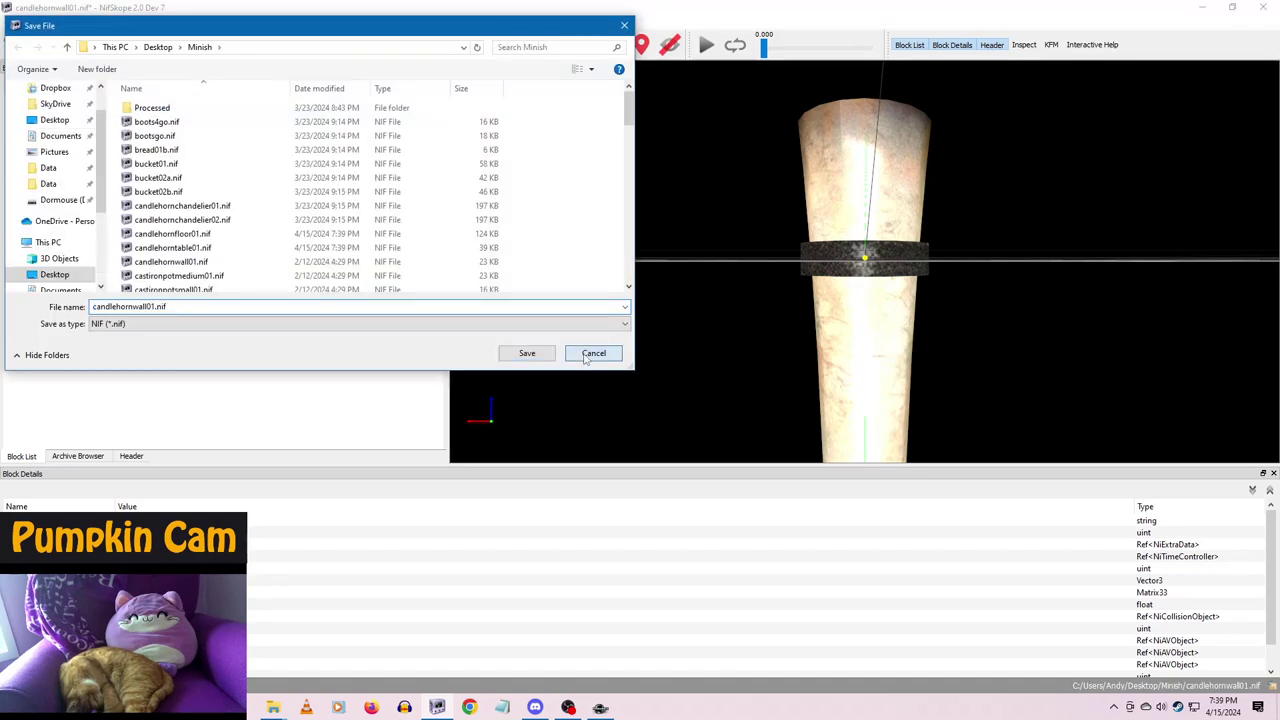
{"action": "left_click", "coordinate": [589, 352]}
{"action": "left_click", "coordinate": [46, 47]}
{"action": "left_click", "coordinate": [65, 70]}
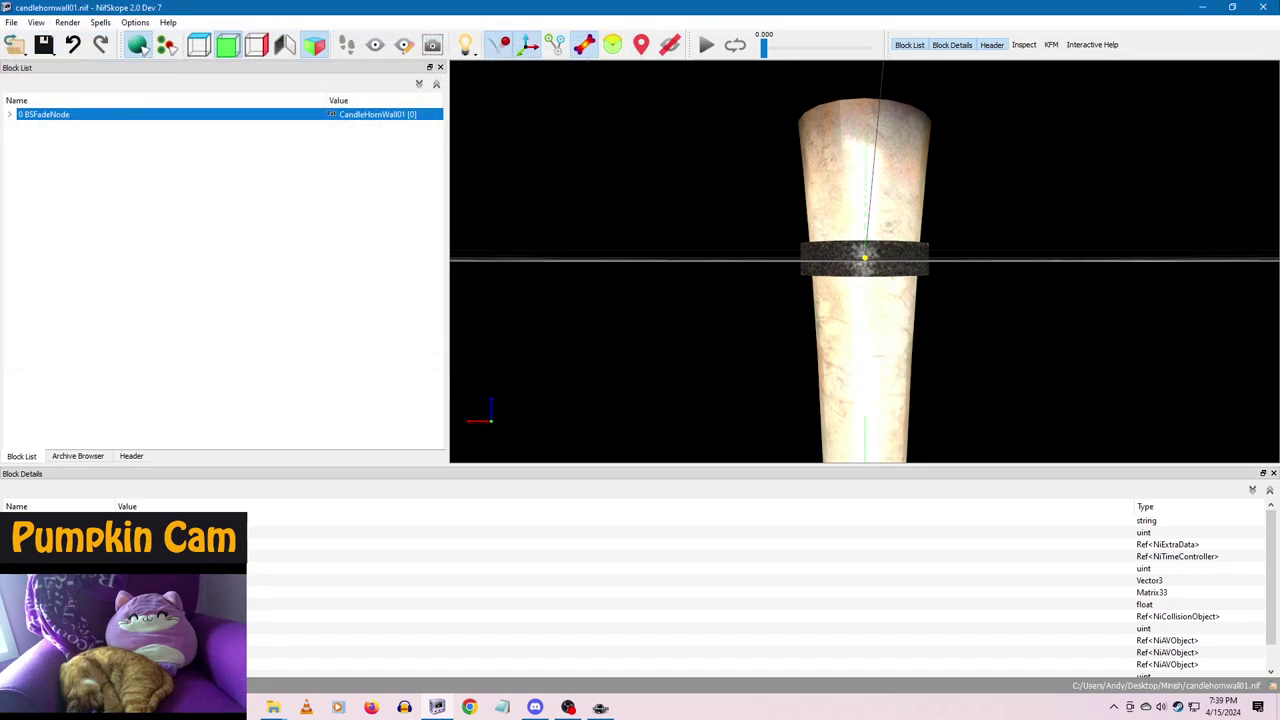
{"action": "left_click", "coordinate": [1263, 7]}
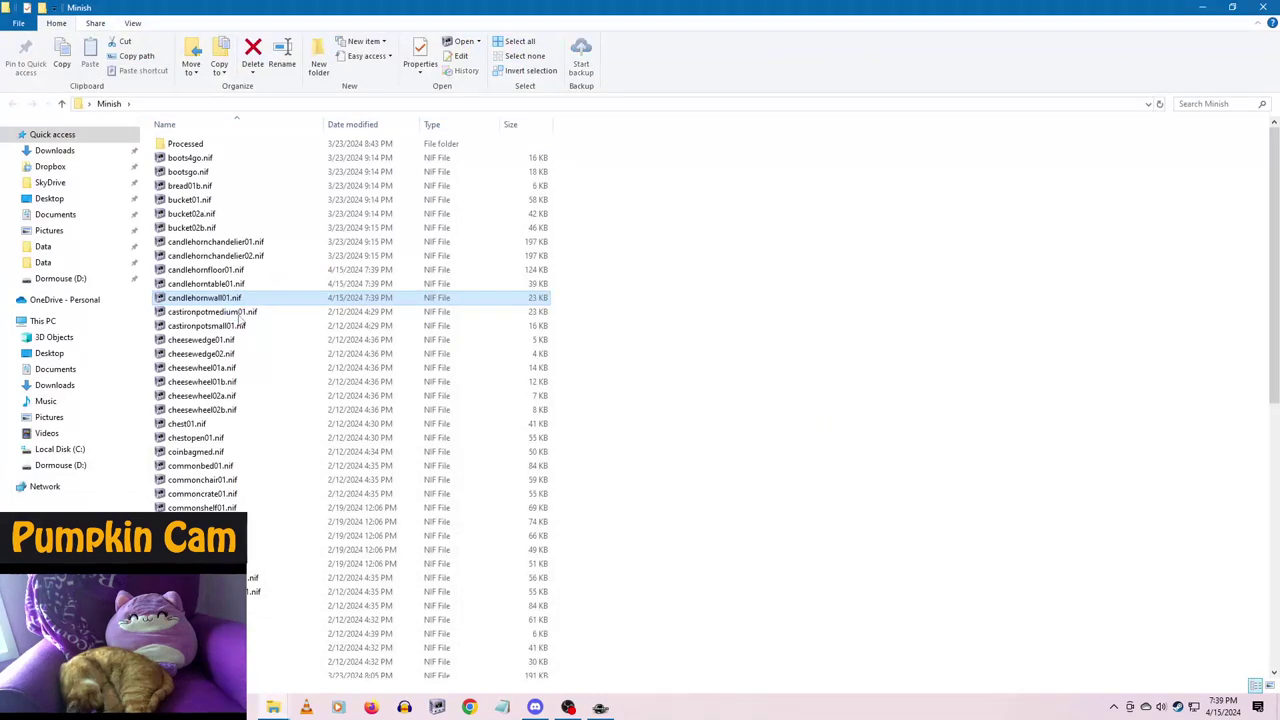
- Open castironpotmedium01.nif from the Minish folder
{"action": "left_click", "coordinate": [239, 315]}
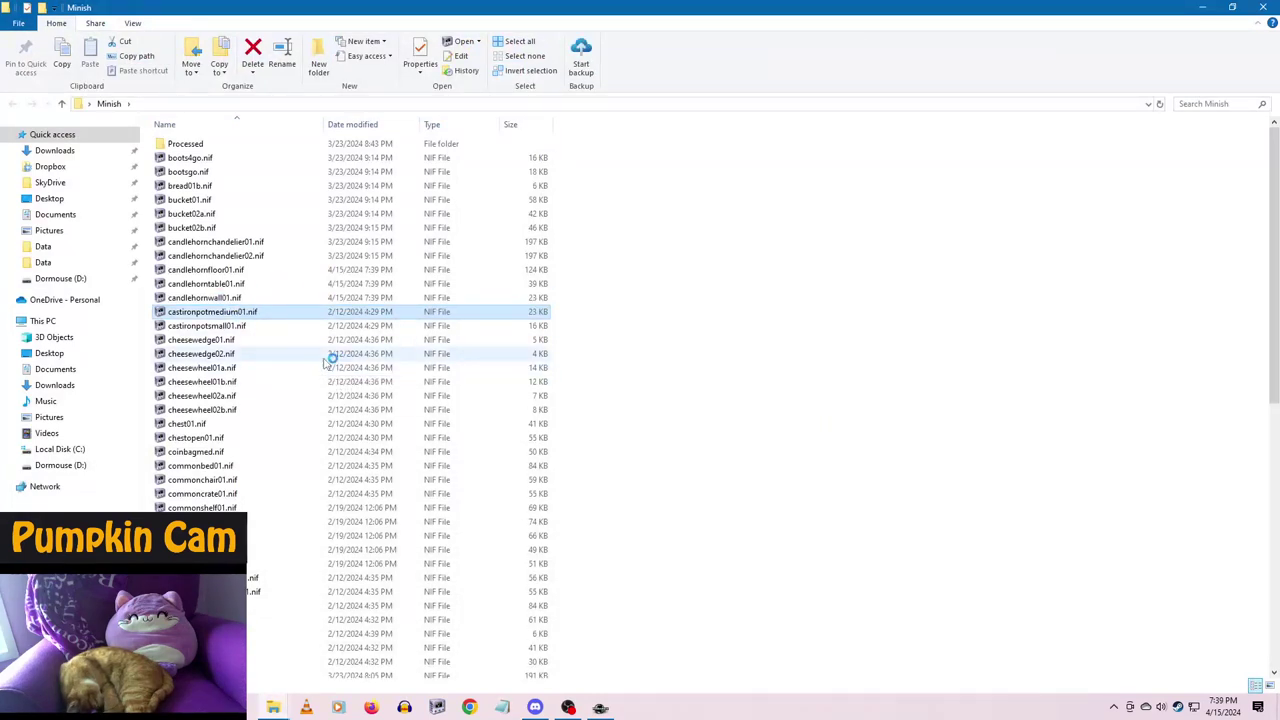
{"action": "double_click", "coordinate": [253, 313]}
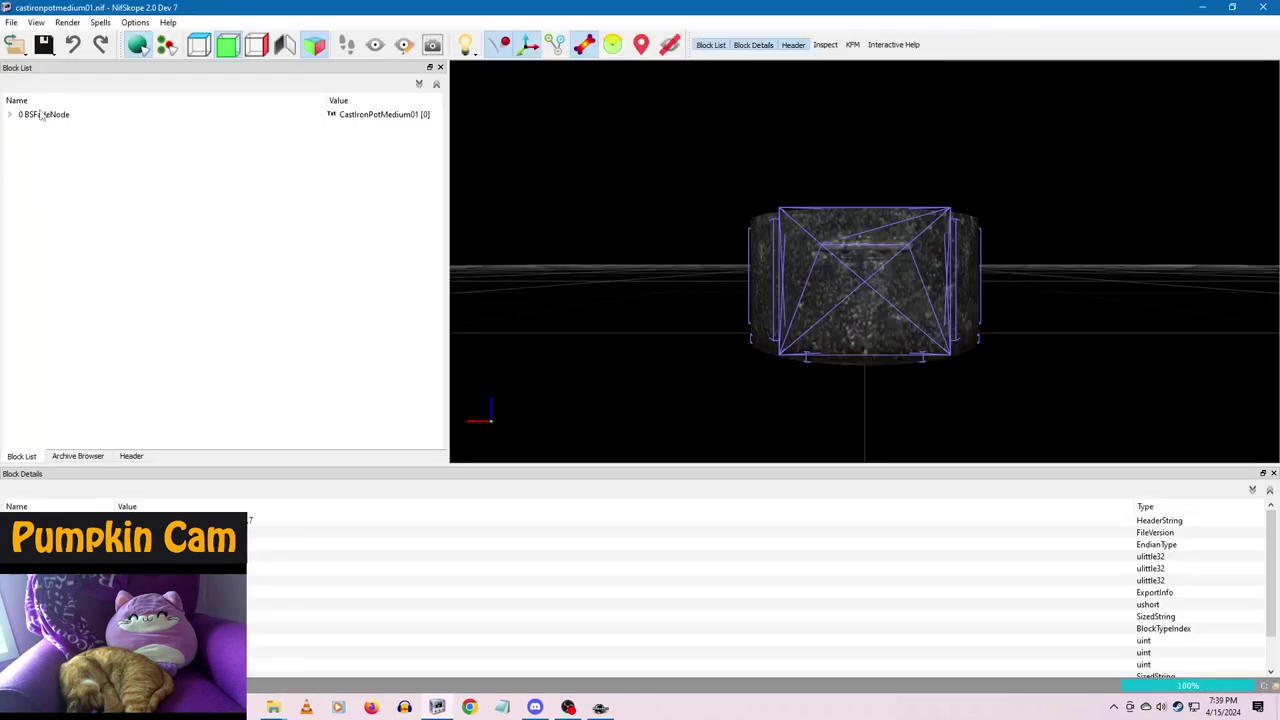
{"action": "right_click", "coordinate": [52, 114]}
{"action": "mouse_move", "coordinate": [100, 170]}
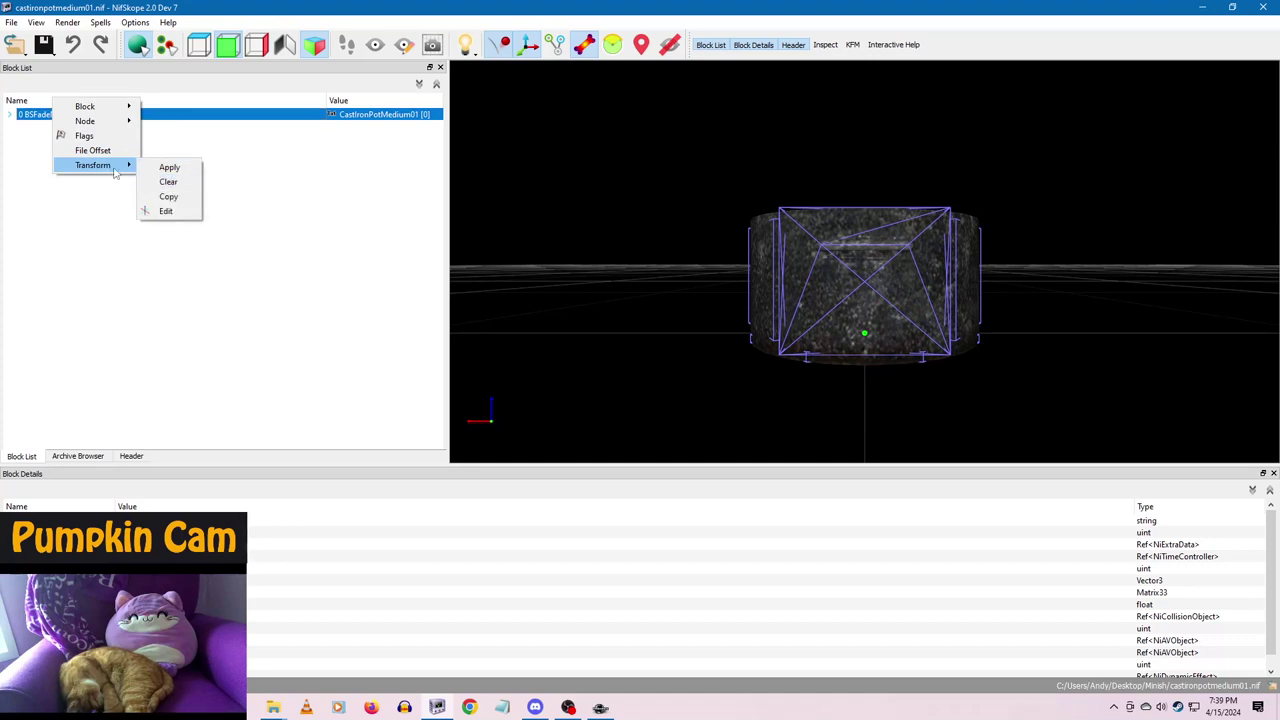
{"action": "key", "text": "Down"}
{"action": "key", "text": "Down"}
{"action": "key", "text": "Down"}
{"action": "key", "text": "Down"}
{"action": "key", "text": "Down"}
{"action": "key", "text": "Down"}
{"action": "key", "text": "Down"}
{"action": "key", "text": "Down"}
{"action": "key", "text": "Down"}
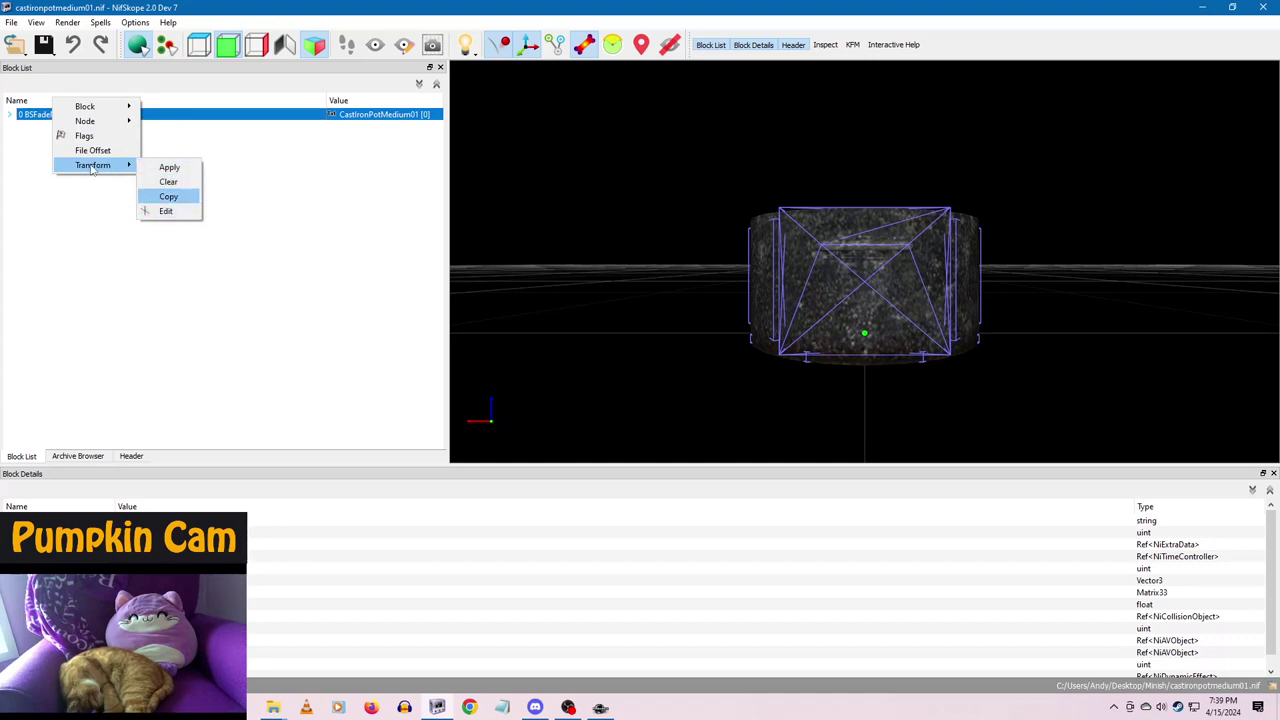
{"action": "key", "text": "Return"}
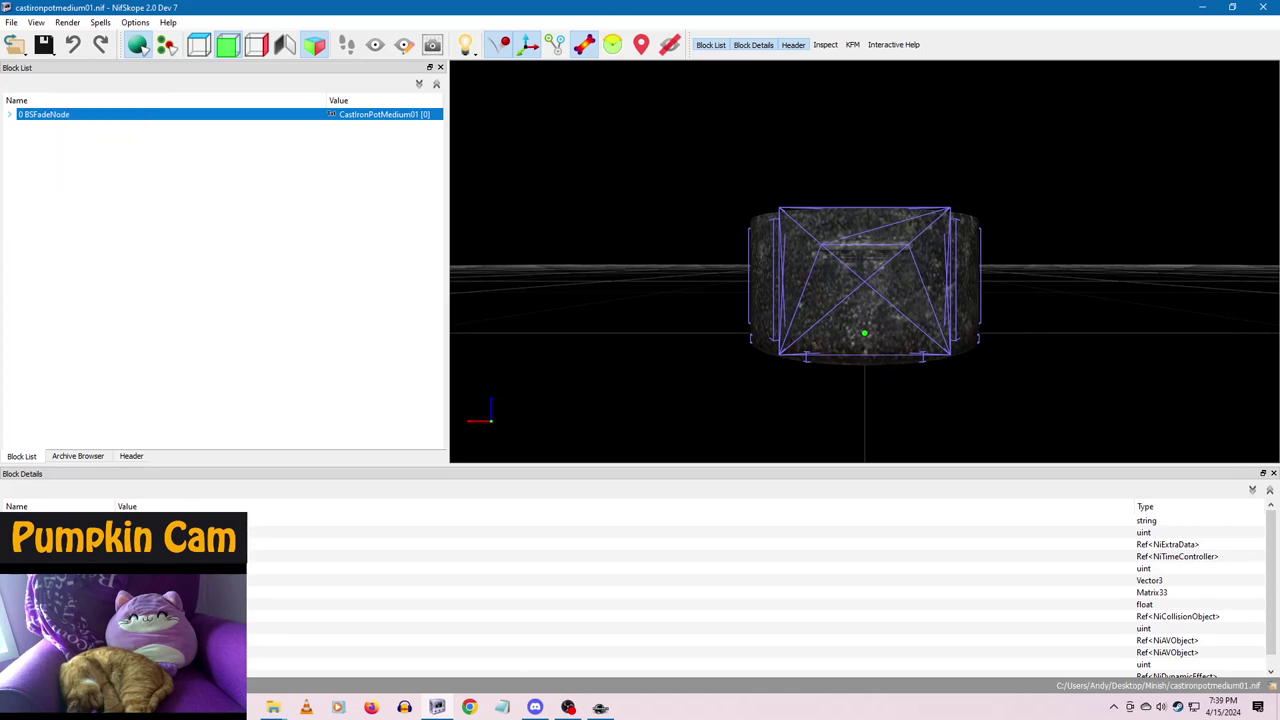
- Enlarge the scale of the cast iron pot's BSFadeNode root and apply its transform to the mesh
{"action": "left_click", "coordinate": [150, 580]}
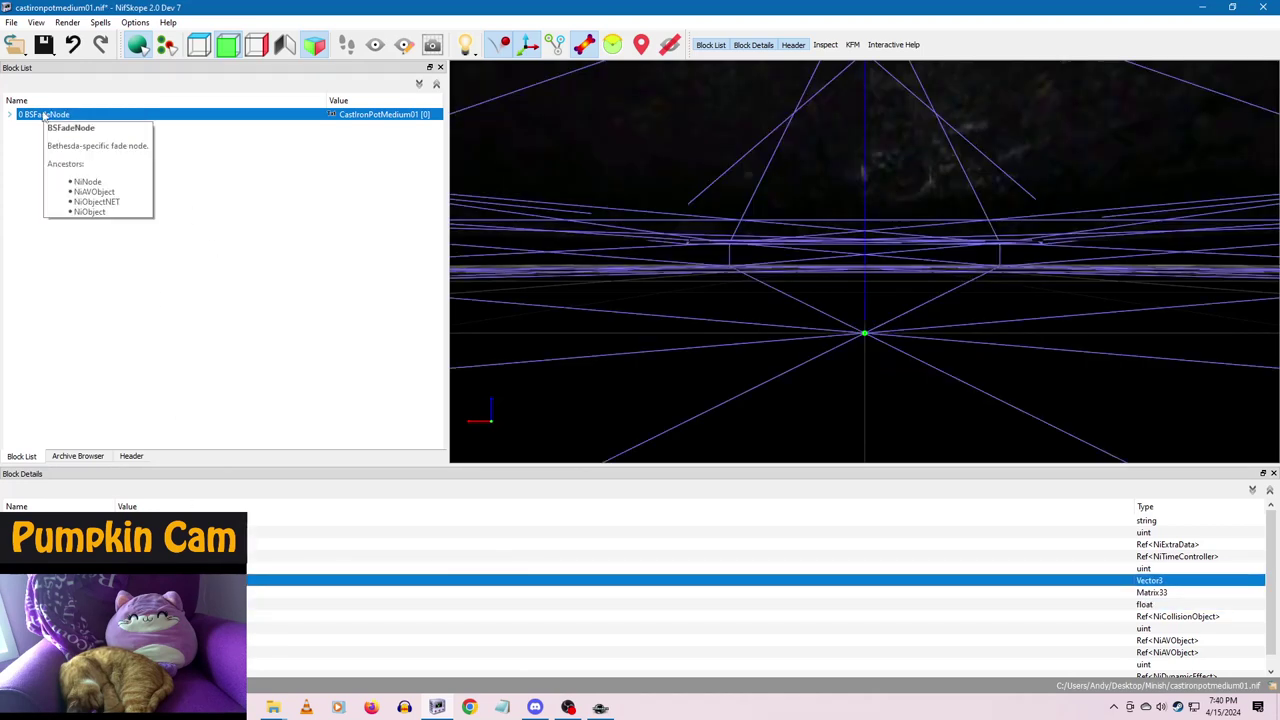
{"action": "right_click", "coordinate": [44, 116]}
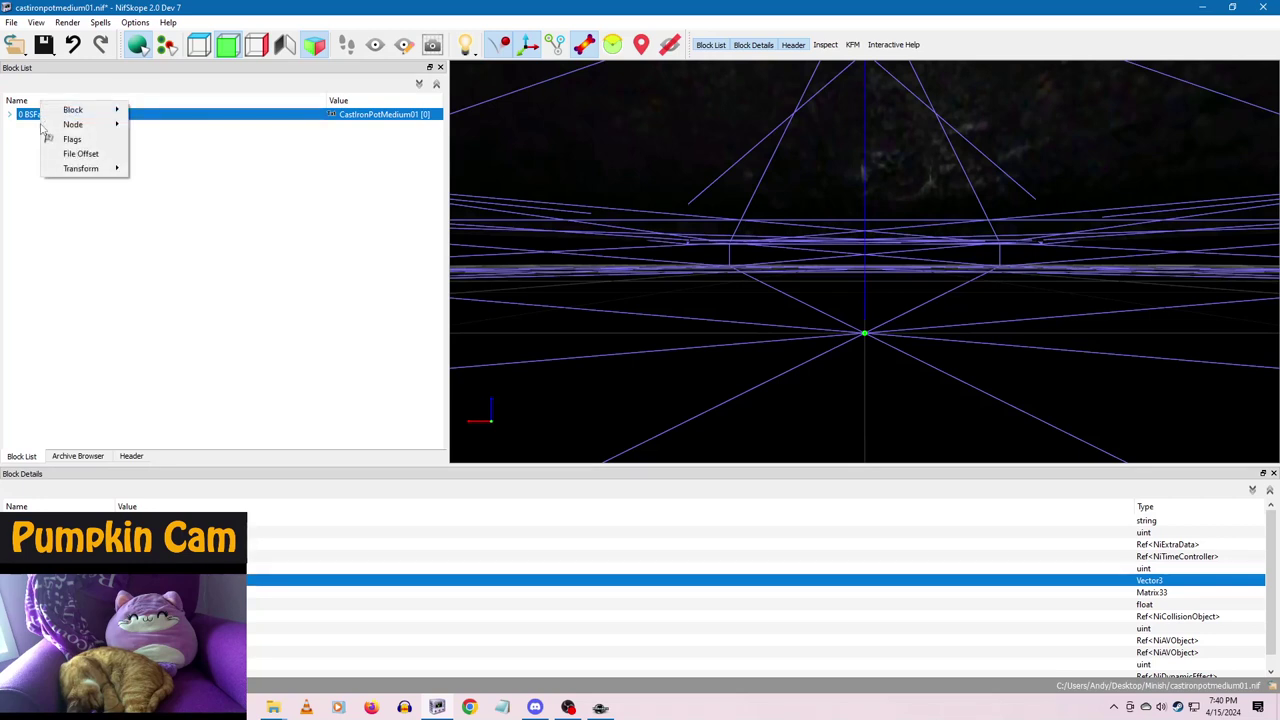
{"action": "left_click", "coordinate": [32, 122]}
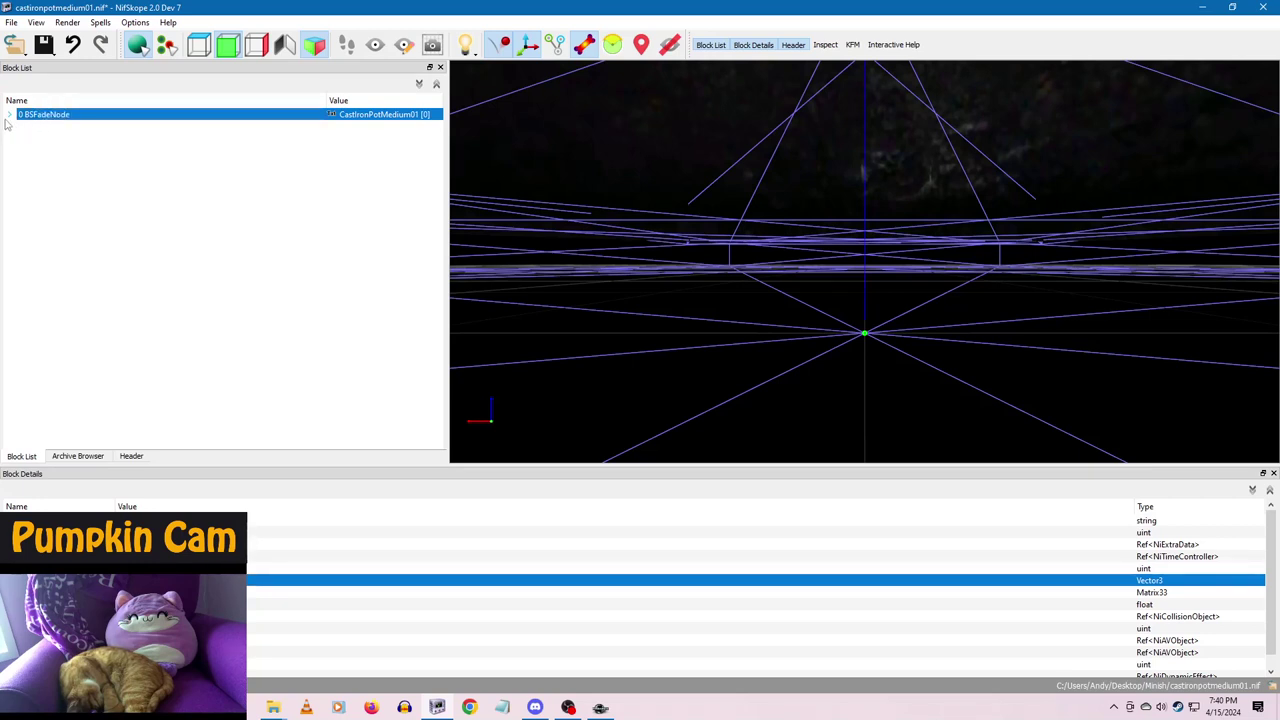
{"action": "left_click", "coordinate": [9, 115]}
{"action": "right_click", "coordinate": [58, 114]}
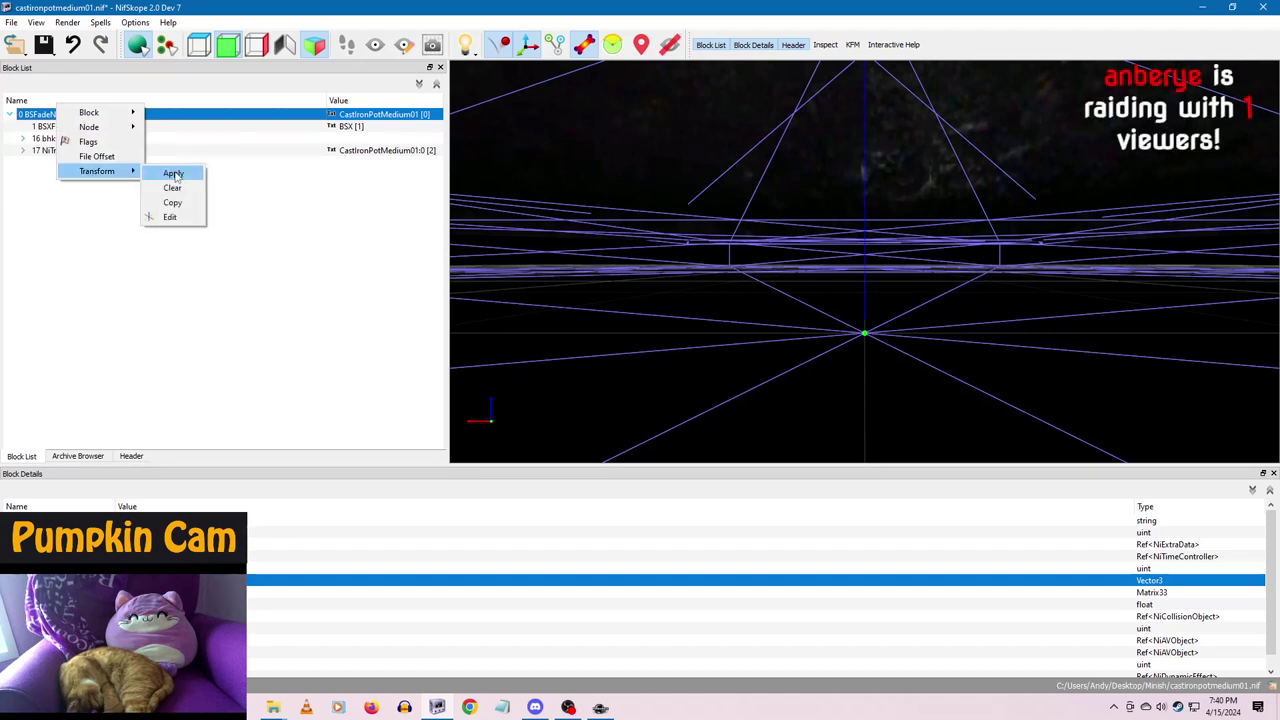
{"action": "left_click", "coordinate": [173, 174]}
- Inspect the enlarged pot around its collision wireframe and save castironpotmedium01.nif in place
{"action": "left_click_drag", "start_coordinate": [631, 334], "coordinate": [733, 334]}
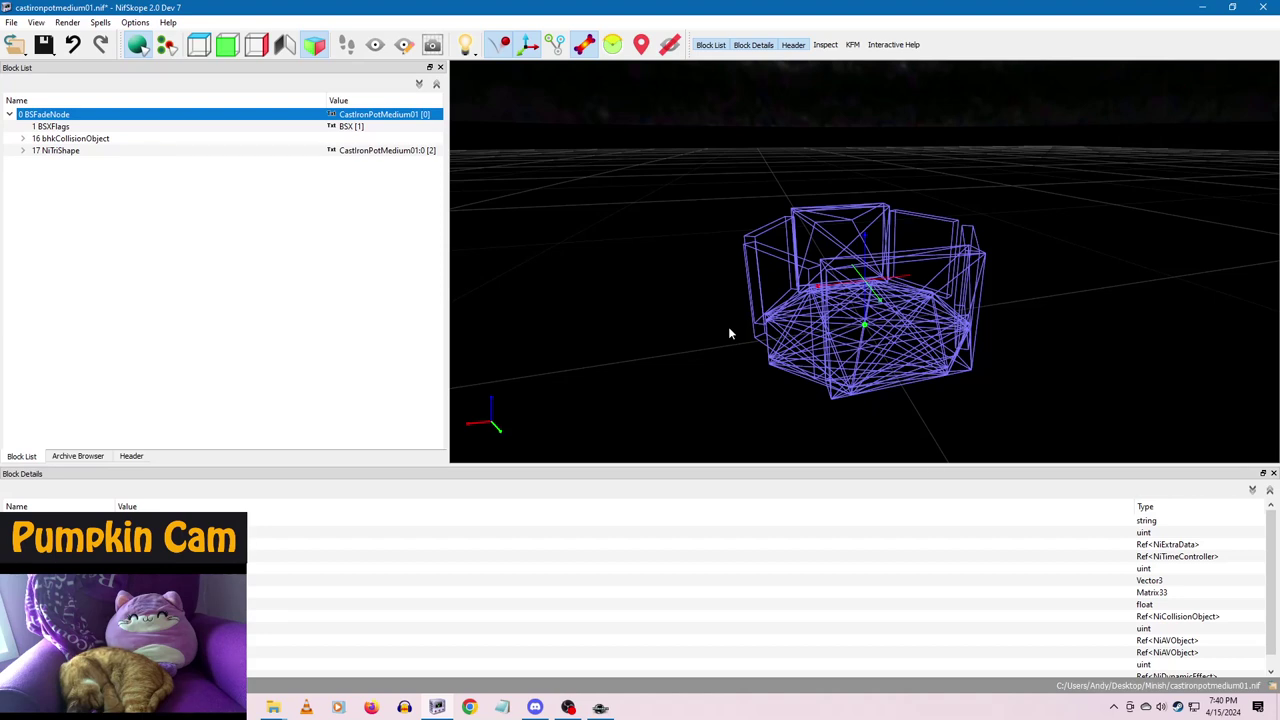
{"action": "left_click", "coordinate": [569, 708]}
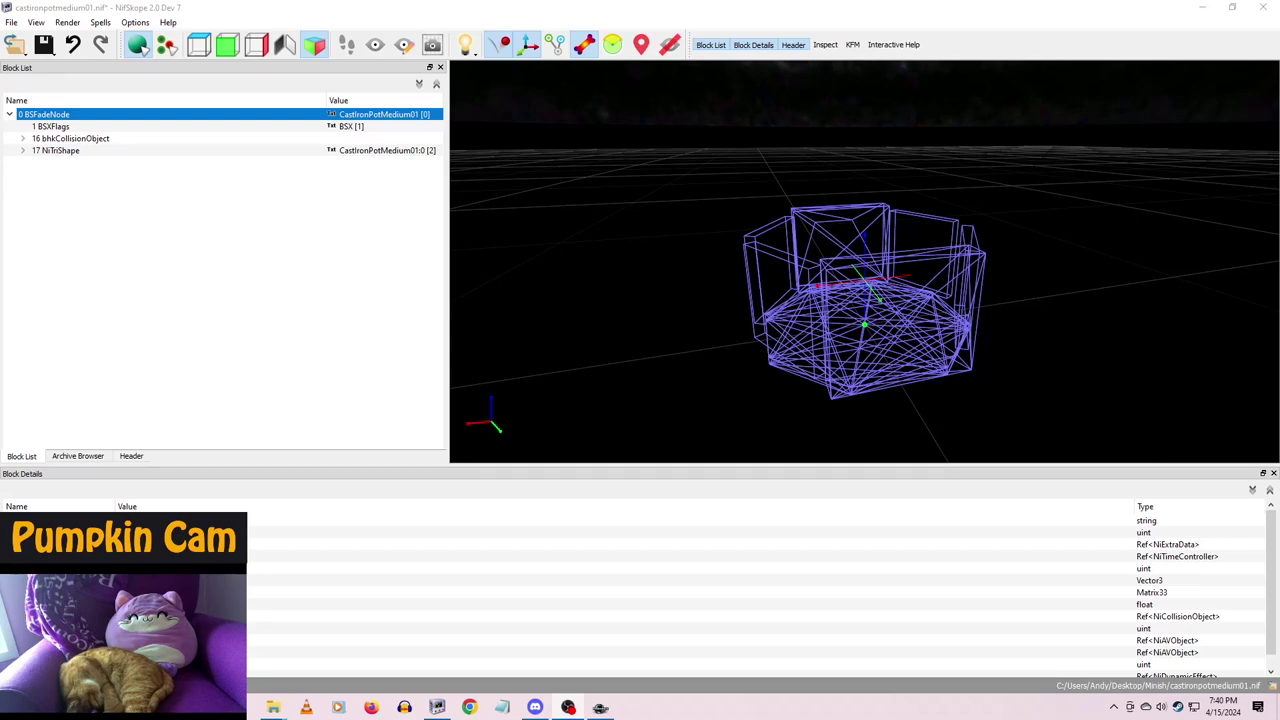
{"action": "scroll", "coordinate": [692, 322], "scroll_direction": "down", "scroll_amount": 6}
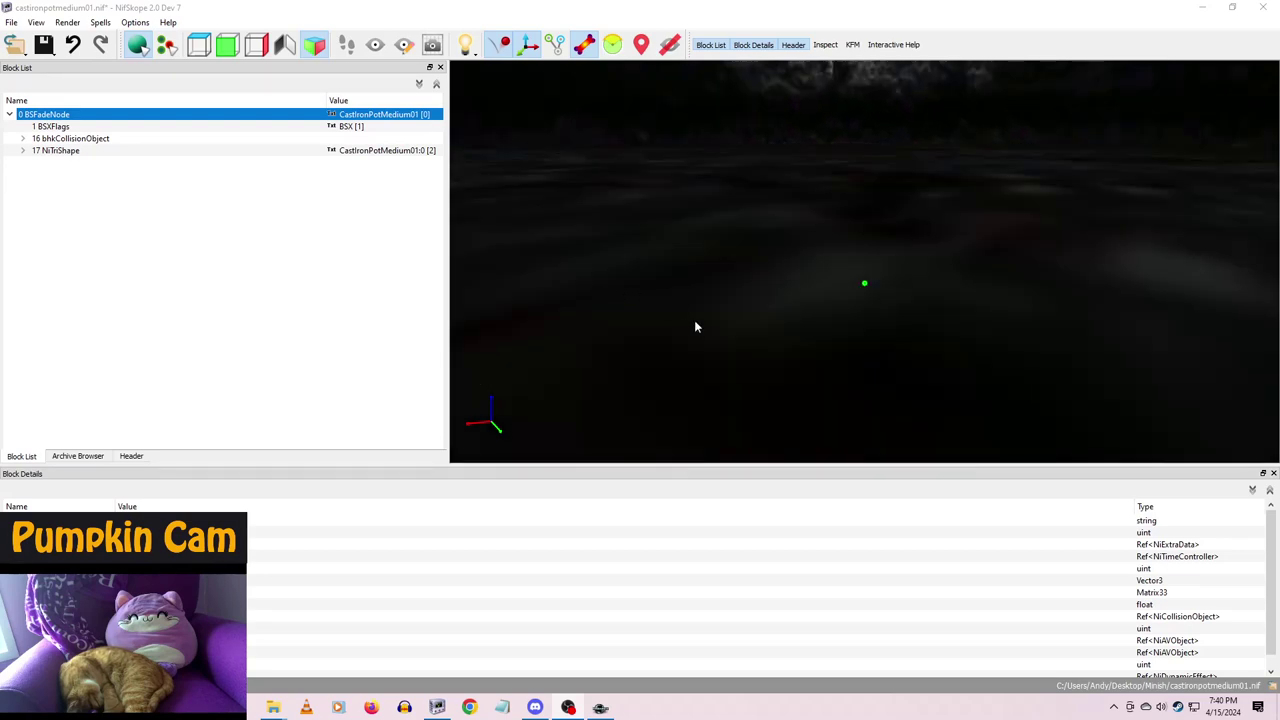
{"action": "scroll", "coordinate": [613, 246], "scroll_direction": "up", "scroll_amount": 5}
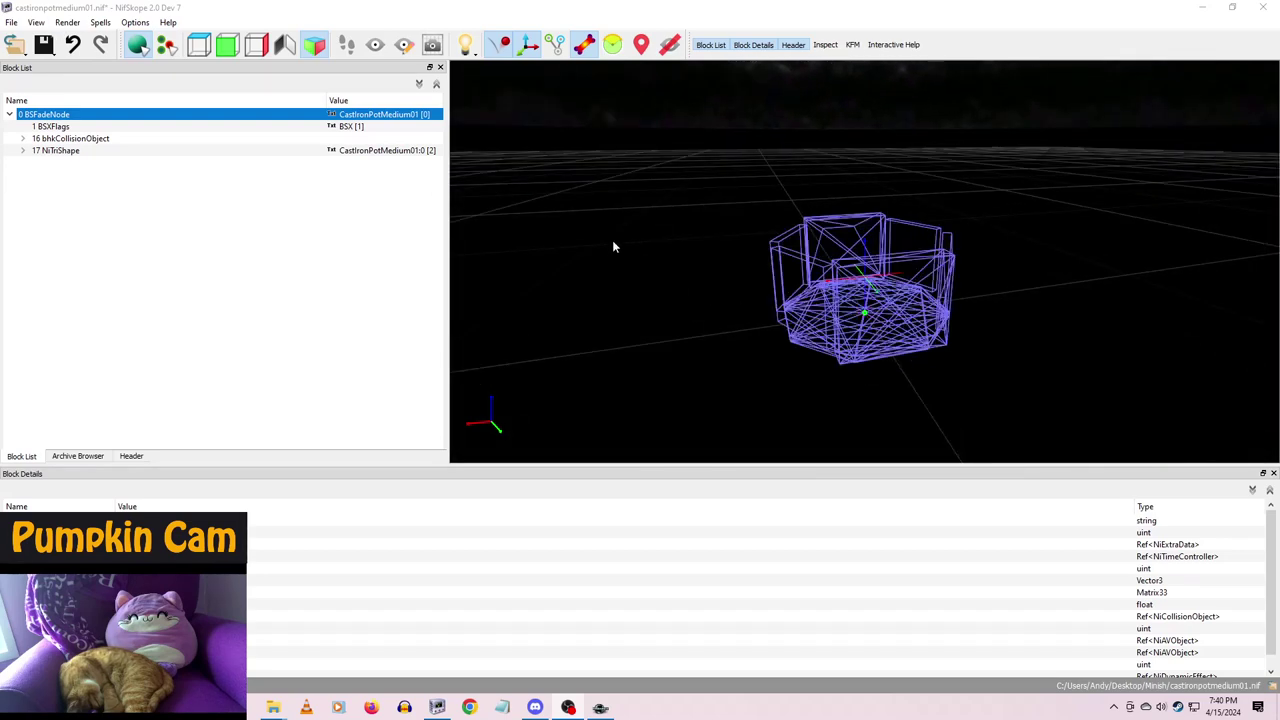
{"action": "left_click", "coordinate": [43, 44]}
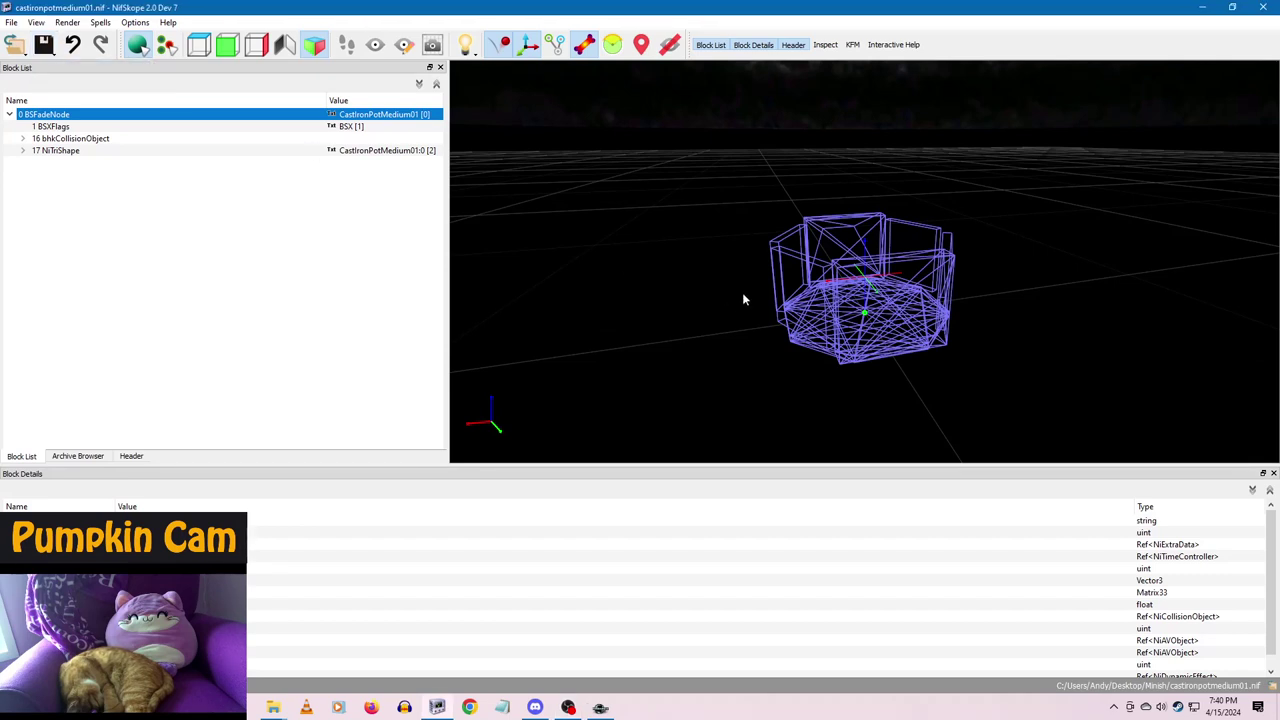
- Close castironpotmedium01.nif and open castironpotsmall01.nif from the Minish folder
{"action": "mouse_move", "coordinate": [603, 710]}
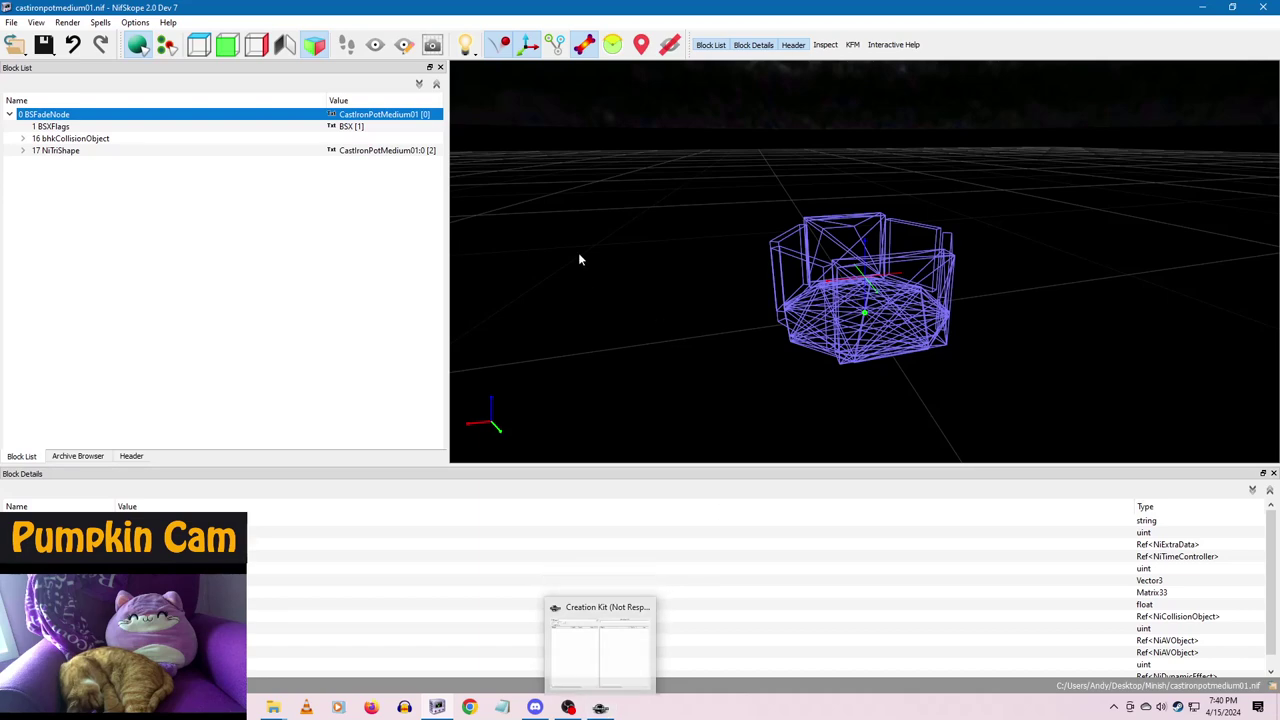
{"action": "scroll", "coordinate": [738, 315], "scroll_direction": "down", "scroll_amount": 2}
{"action": "scroll", "coordinate": [736, 340], "scroll_direction": "down", "scroll_amount": 3}
{"action": "scroll", "coordinate": [734, 371], "scroll_direction": "up", "scroll_amount": 6}
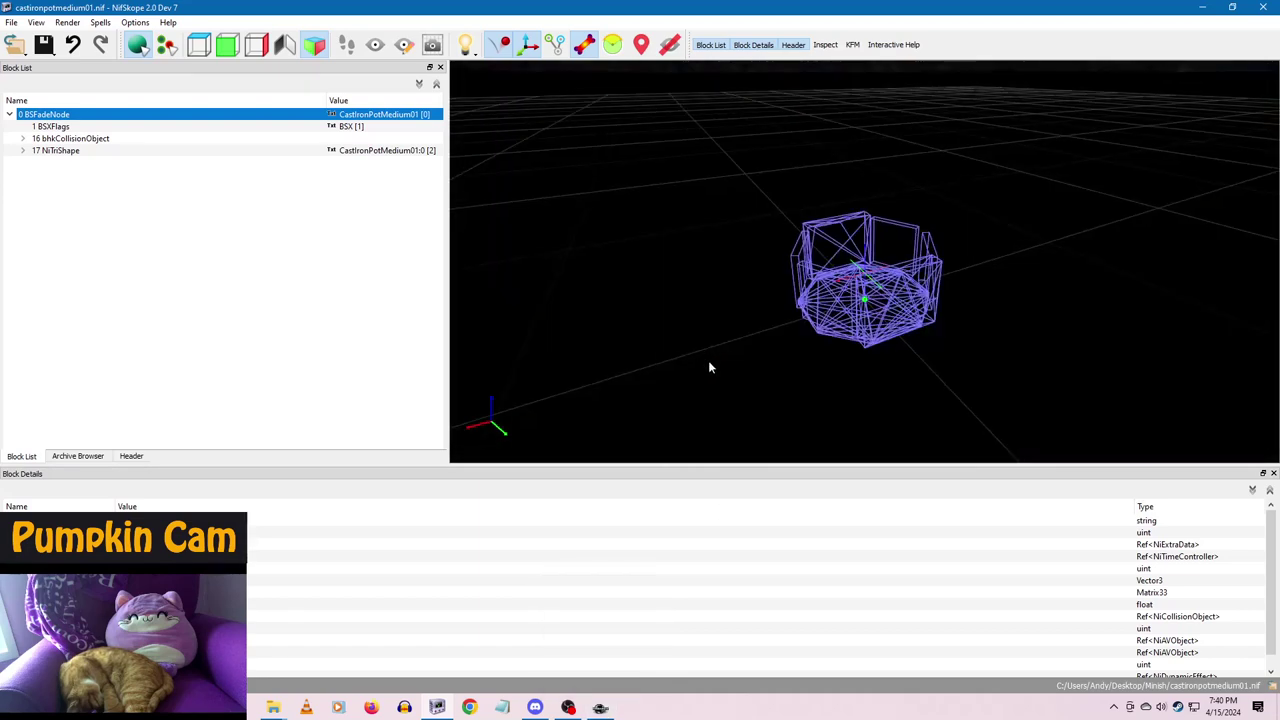
{"action": "scroll", "coordinate": [708, 366], "scroll_direction": "down", "scroll_amount": 1}
{"action": "left_click", "coordinate": [1263, 7]}
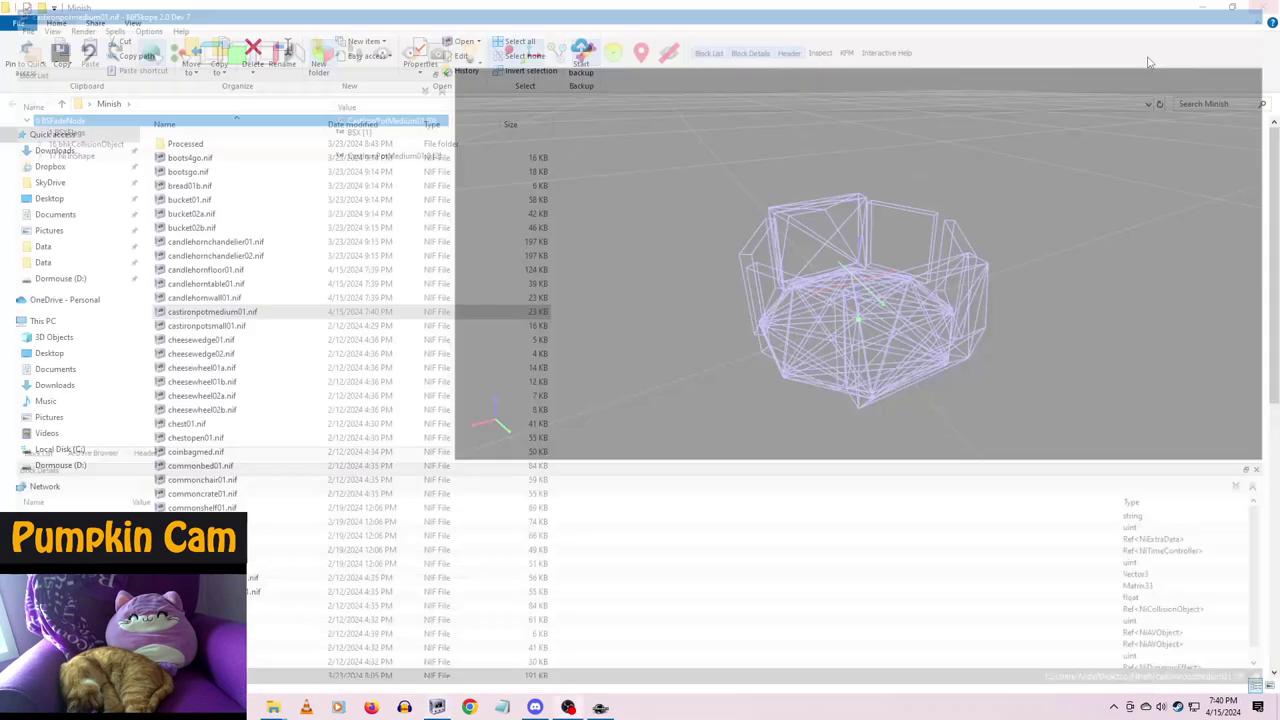
{"action": "double_click", "coordinate": [230, 325]}
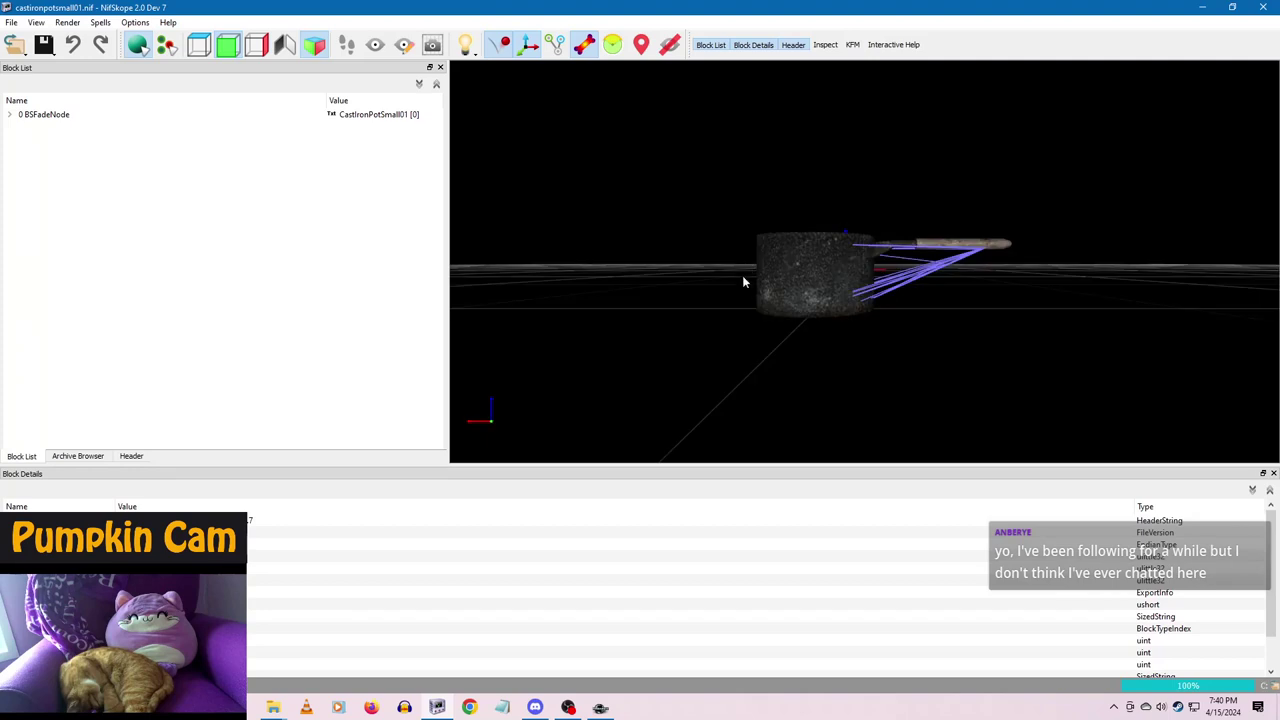
- Enlarge the scale of the small cast iron pot's BSFadeNode root and apply its transform to the mesh
{"action": "left_click", "coordinate": [760, 316]}
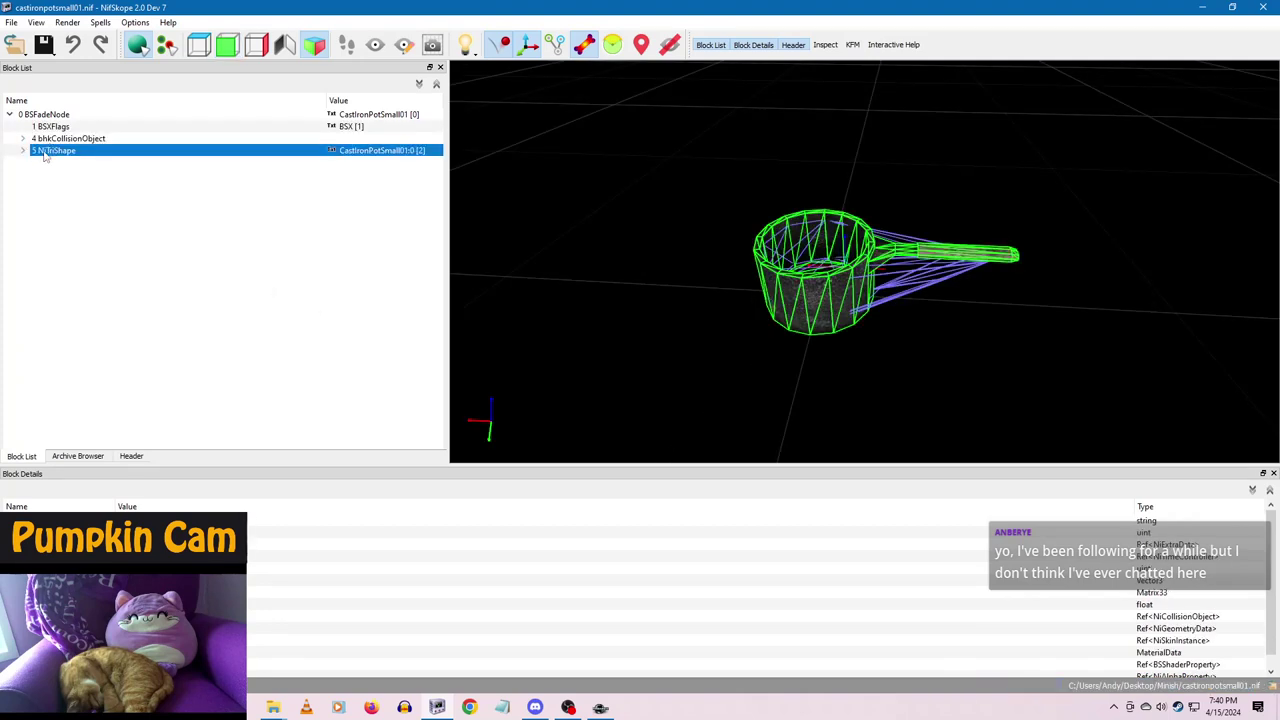
{"action": "left_click", "coordinate": [52, 115]}
{"action": "double_click", "coordinate": [136, 604]}
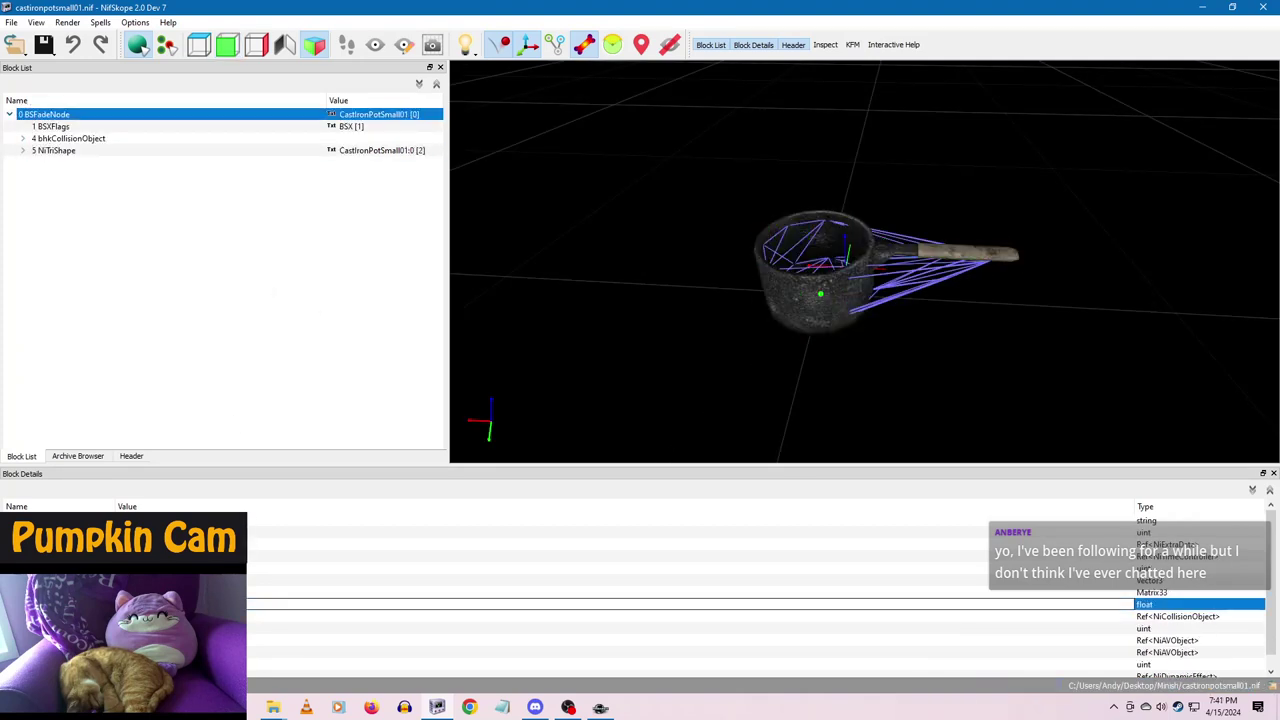
{"action": "left_click", "coordinate": [136, 592]}
{"action": "right_click", "coordinate": [63, 111]}
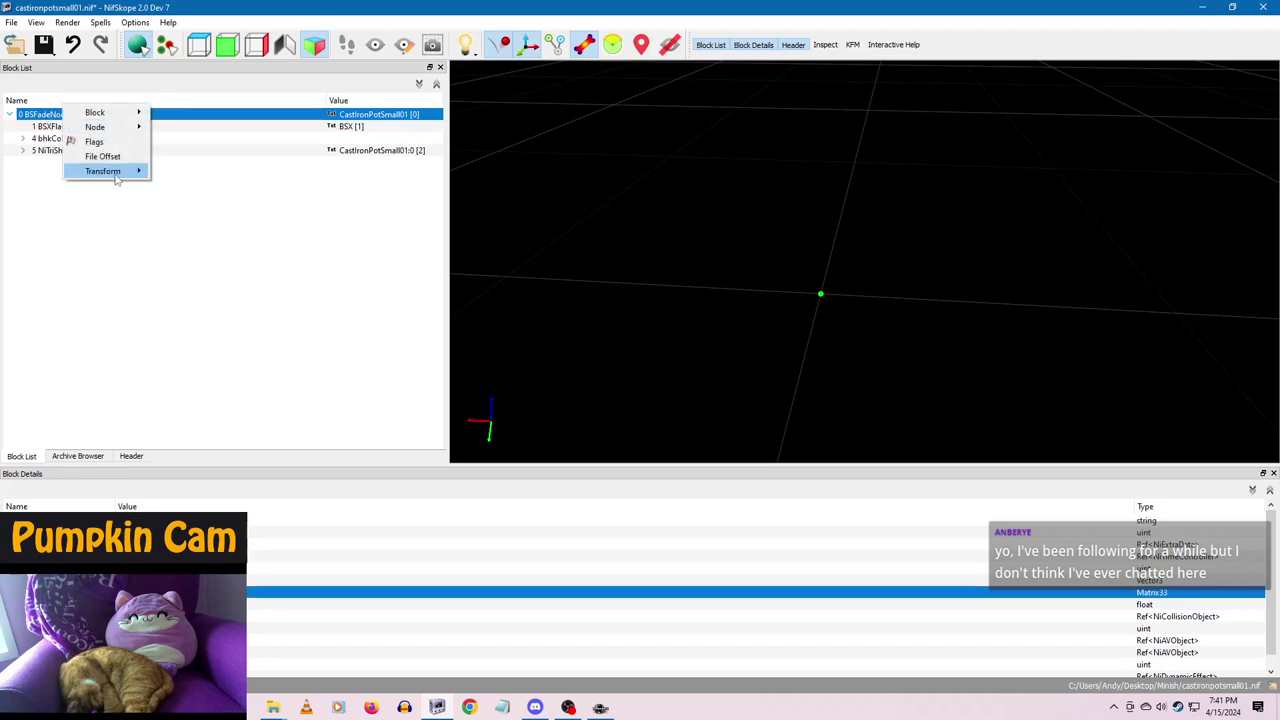
{"action": "mouse_move", "coordinate": [112, 172]}
{"action": "left_click", "coordinate": [187, 171]}
- Save castironpotsmall01.nif in place and switch to cheesewedge01.nif from the Minish folder
{"action": "left_click", "coordinate": [38, 48]}
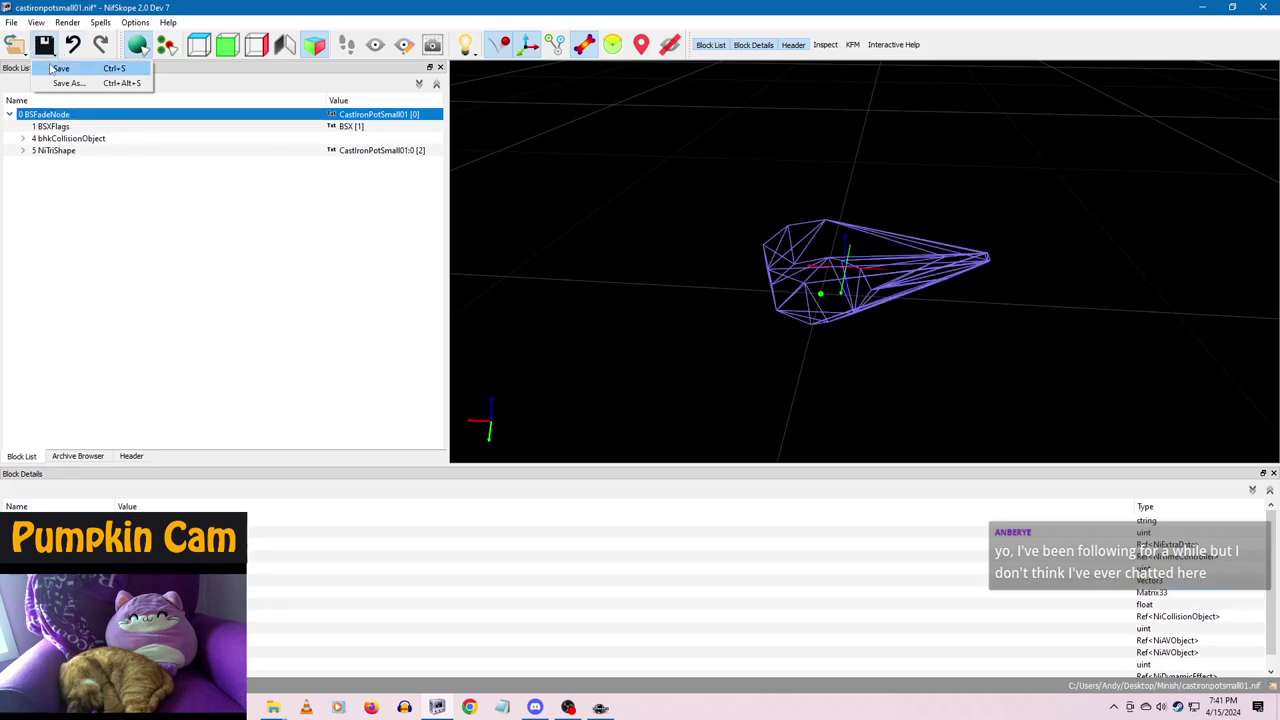
{"action": "left_click", "coordinate": [62, 69]}
{"action": "left_click", "coordinate": [1263, 7]}
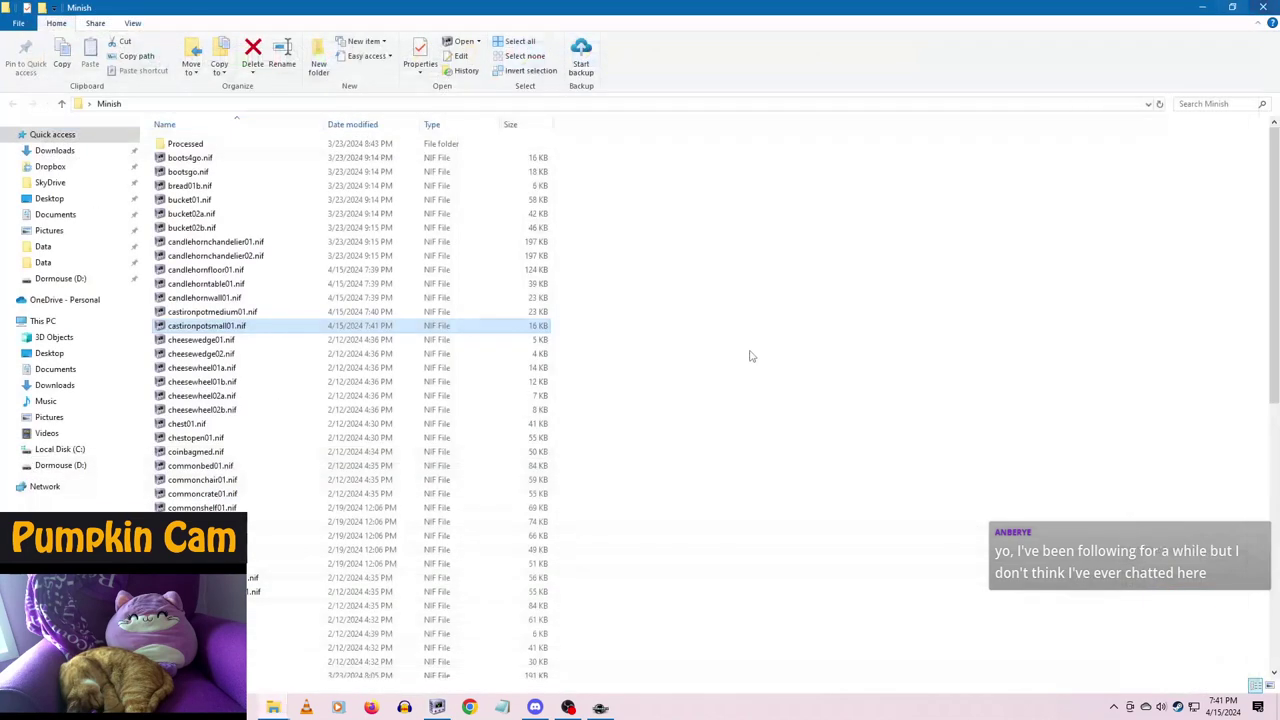
{"action": "double_click", "coordinate": [224, 341]}
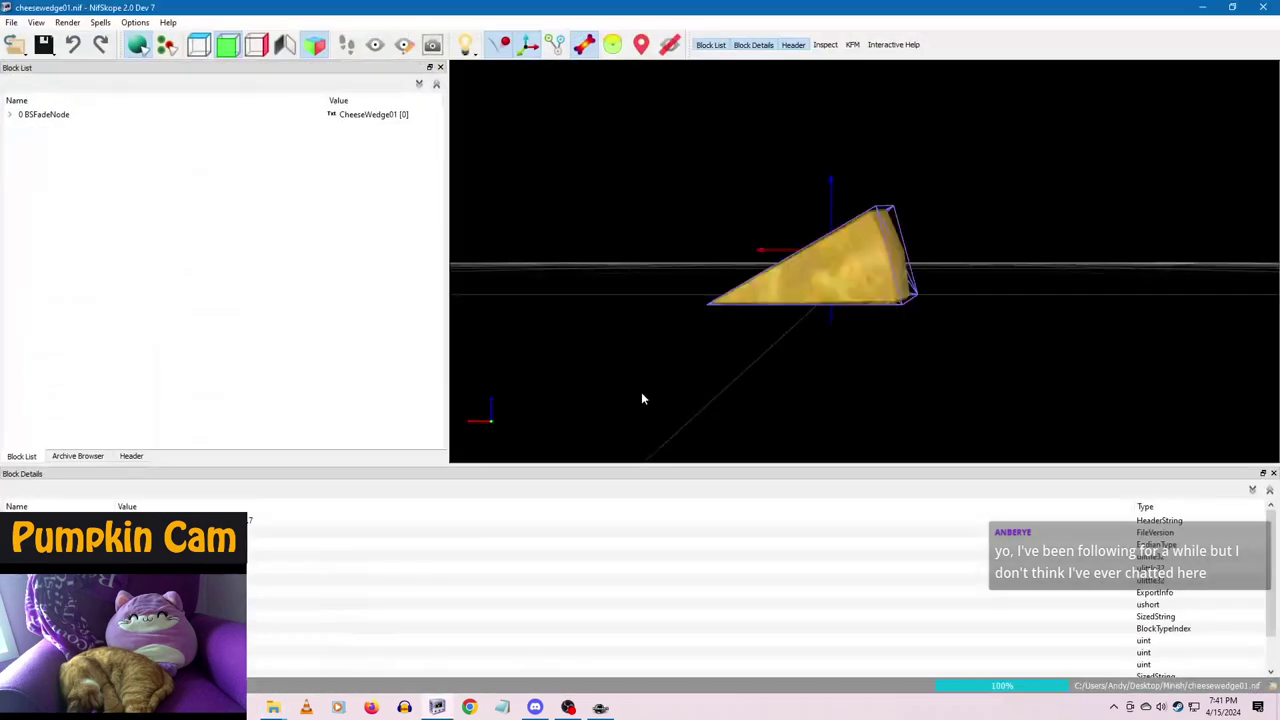
{"action": "left_click_drag", "start_coordinate": [895, 341], "coordinate": [896, 378]}
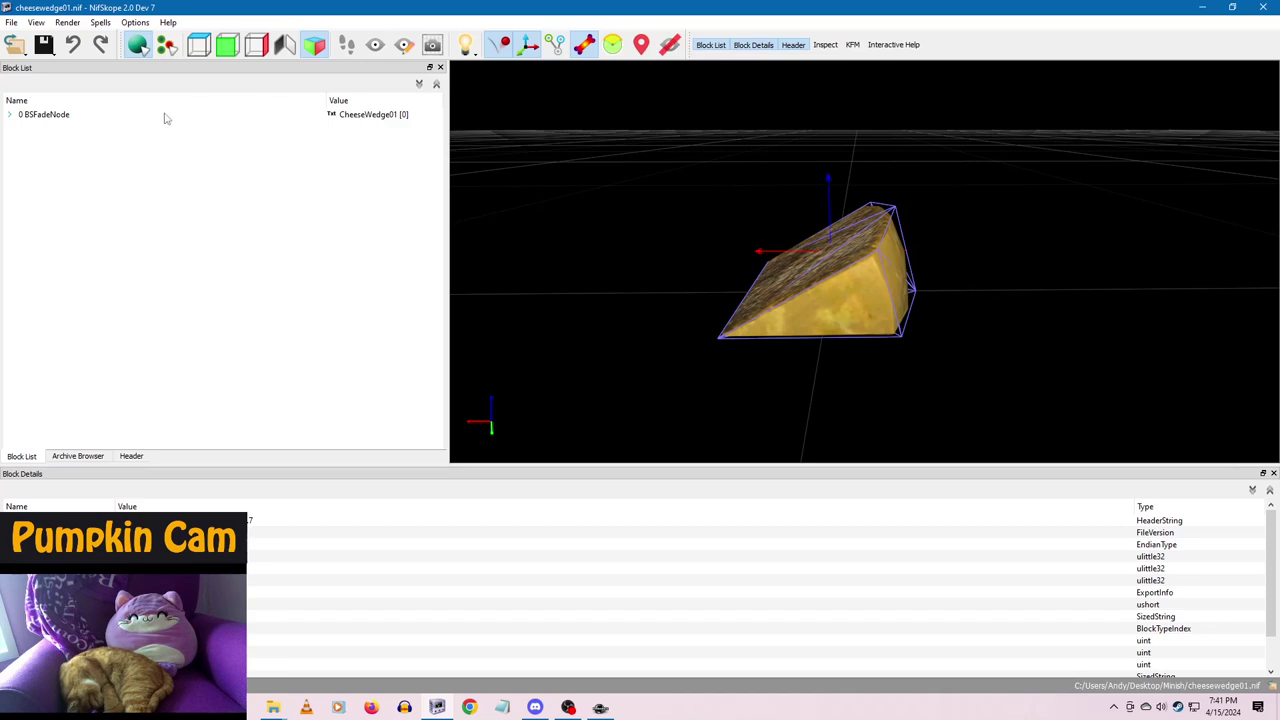
- Enlarge the scale of the CheeseWedge01 BSFadeNode root and apply its transform to the mesh
{"action": "left_click", "coordinate": [55, 115]}
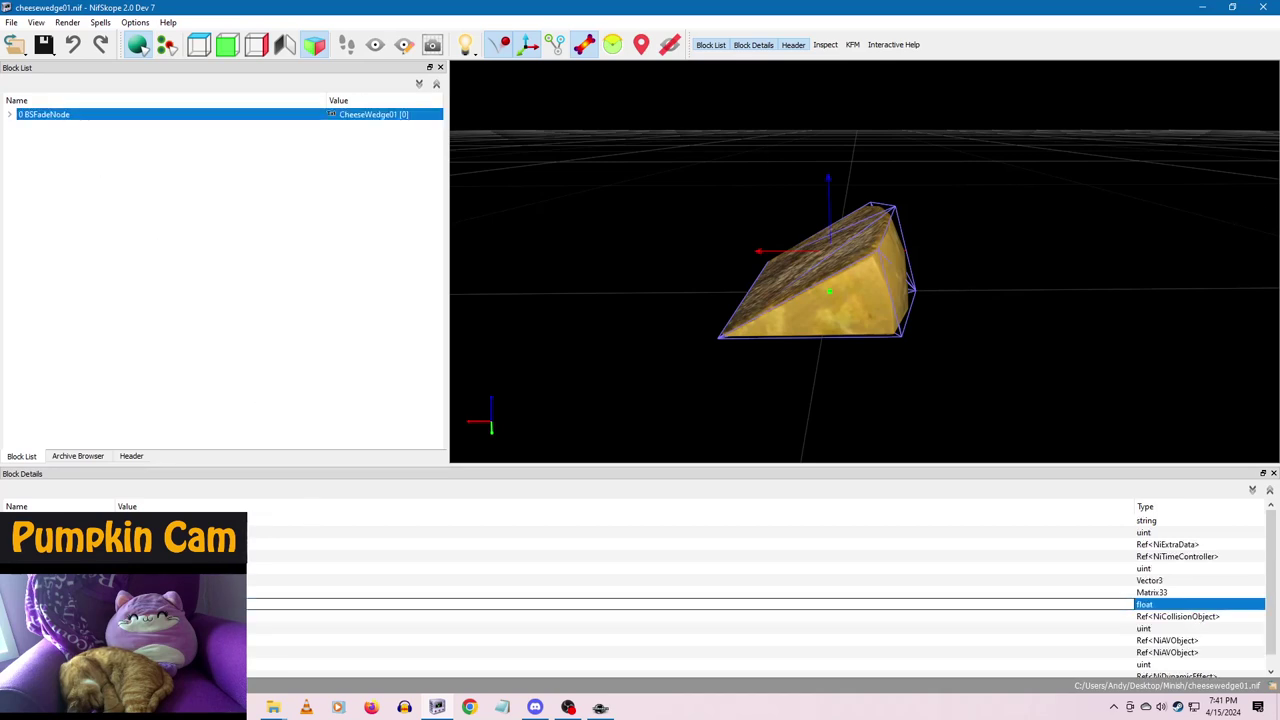
{"action": "left_click", "coordinate": [303, 579]}
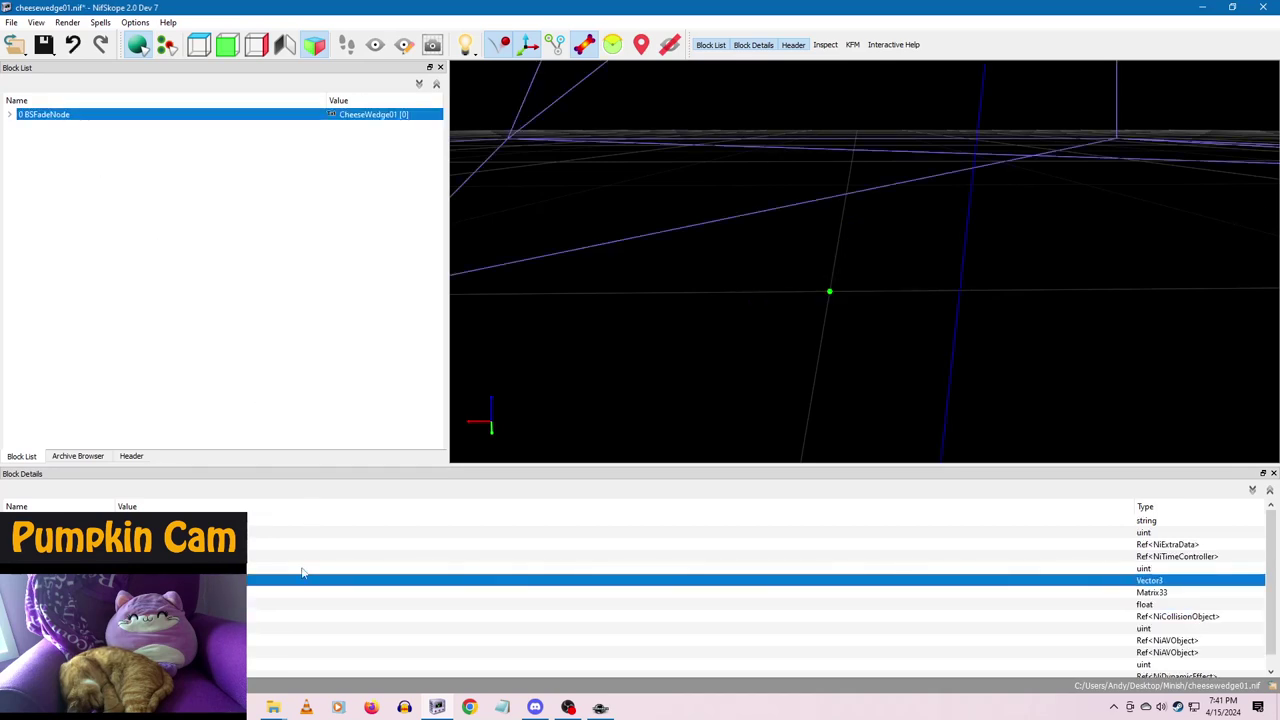
{"action": "right_click", "coordinate": [58, 125]}
{"action": "left_click", "coordinate": [109, 200]}
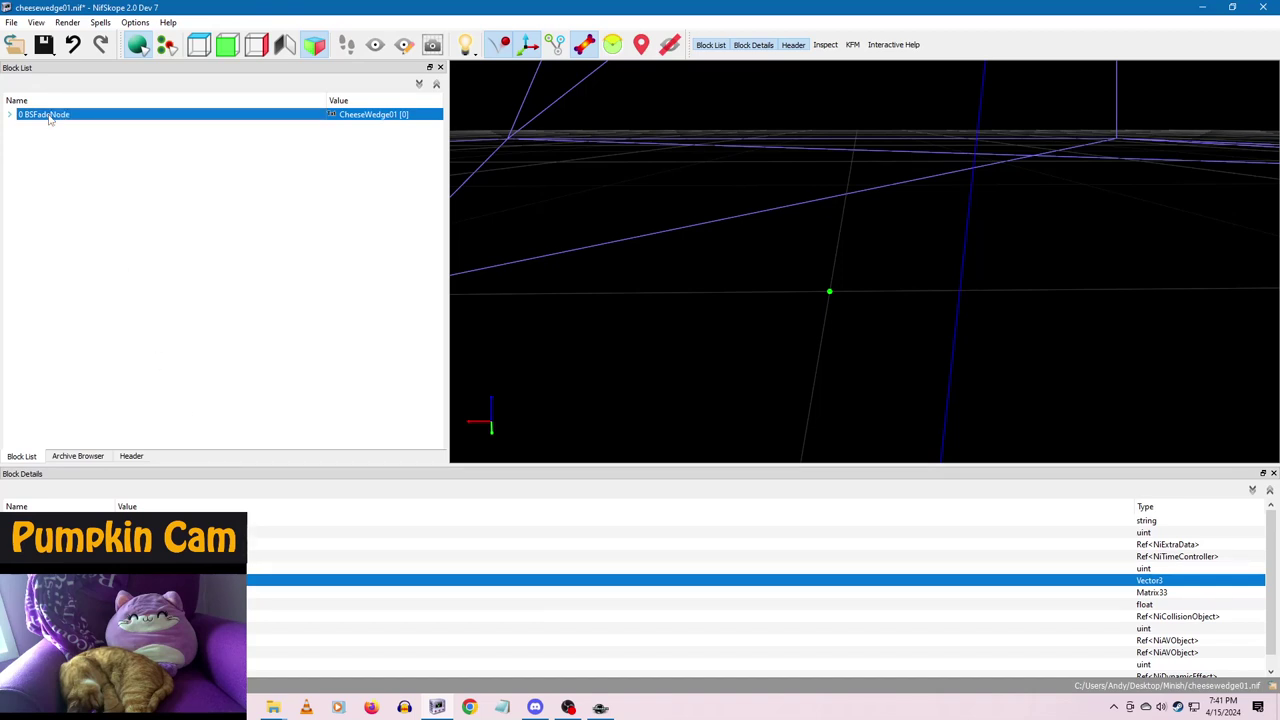
{"action": "right_click", "coordinate": [50, 115]}
{"action": "mouse_move", "coordinate": [100, 163]}
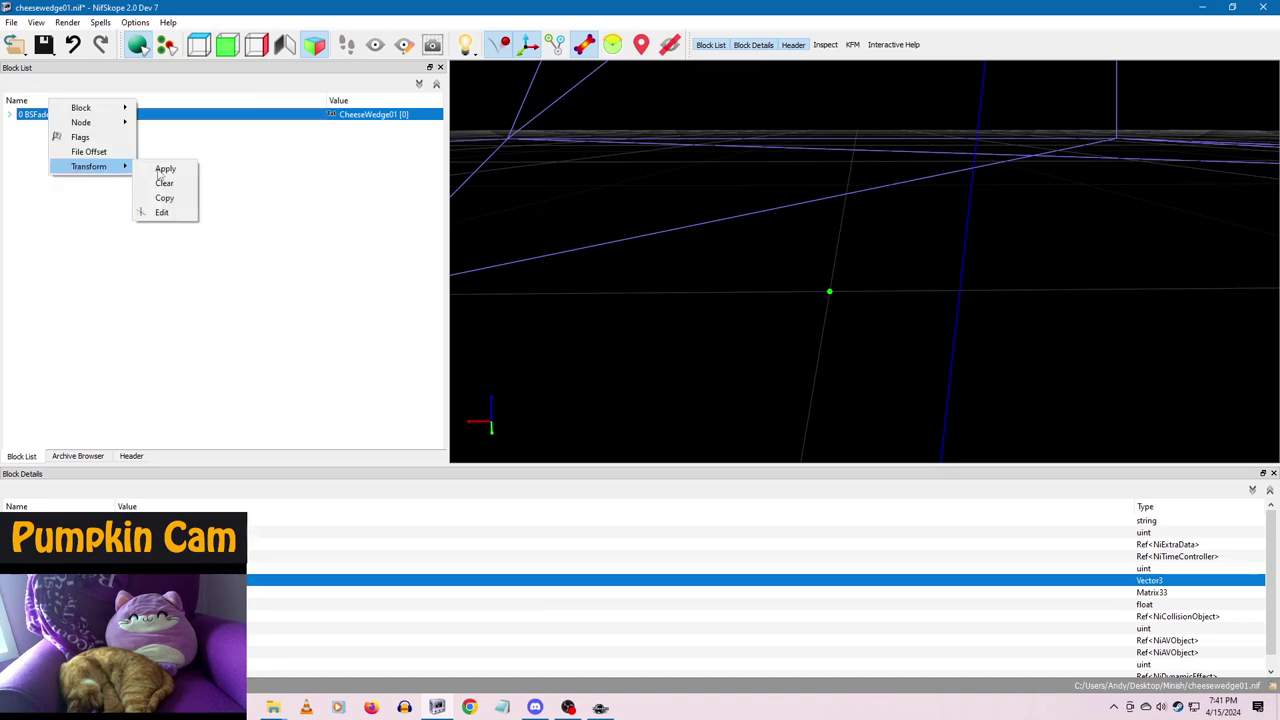
{"action": "left_click", "coordinate": [180, 174]}
- Save cheesewedge01.nif in place and switch to cheesewedge02.nif from the Minish folder
{"action": "left_click", "coordinate": [43, 44]}
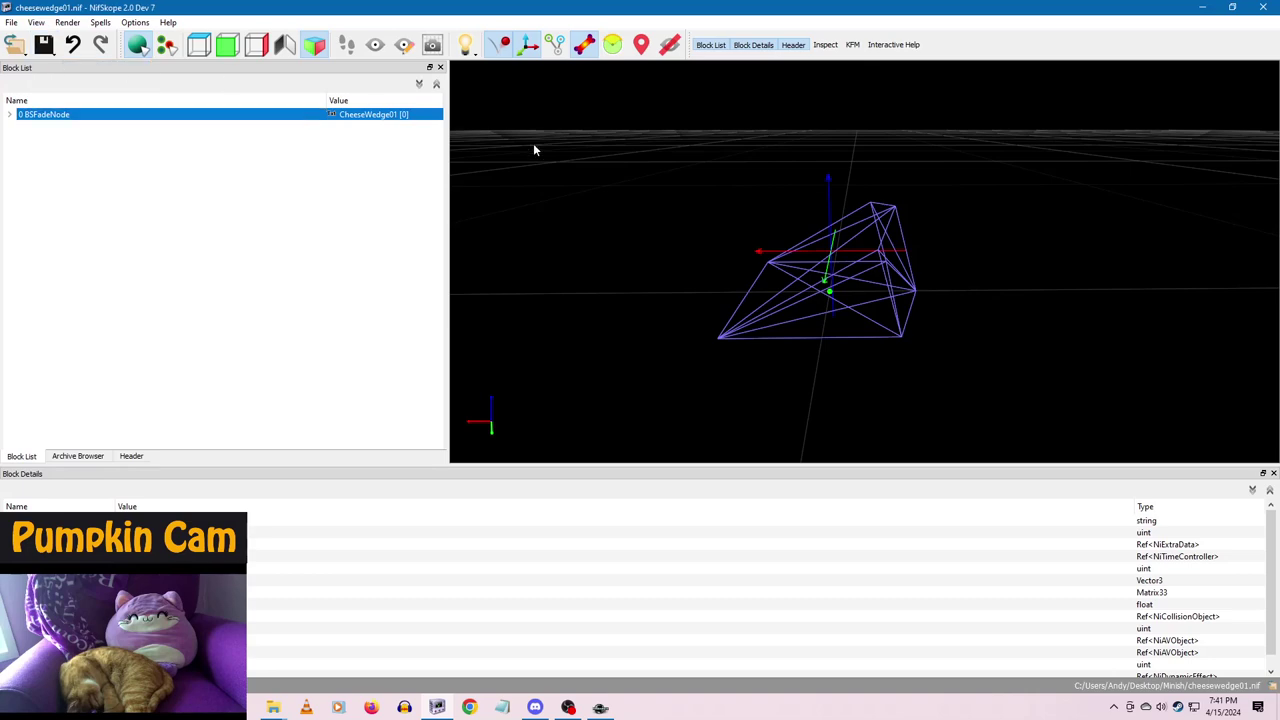
{"action": "left_click", "coordinate": [1263, 8]}
{"action": "double_click", "coordinate": [262, 356]}
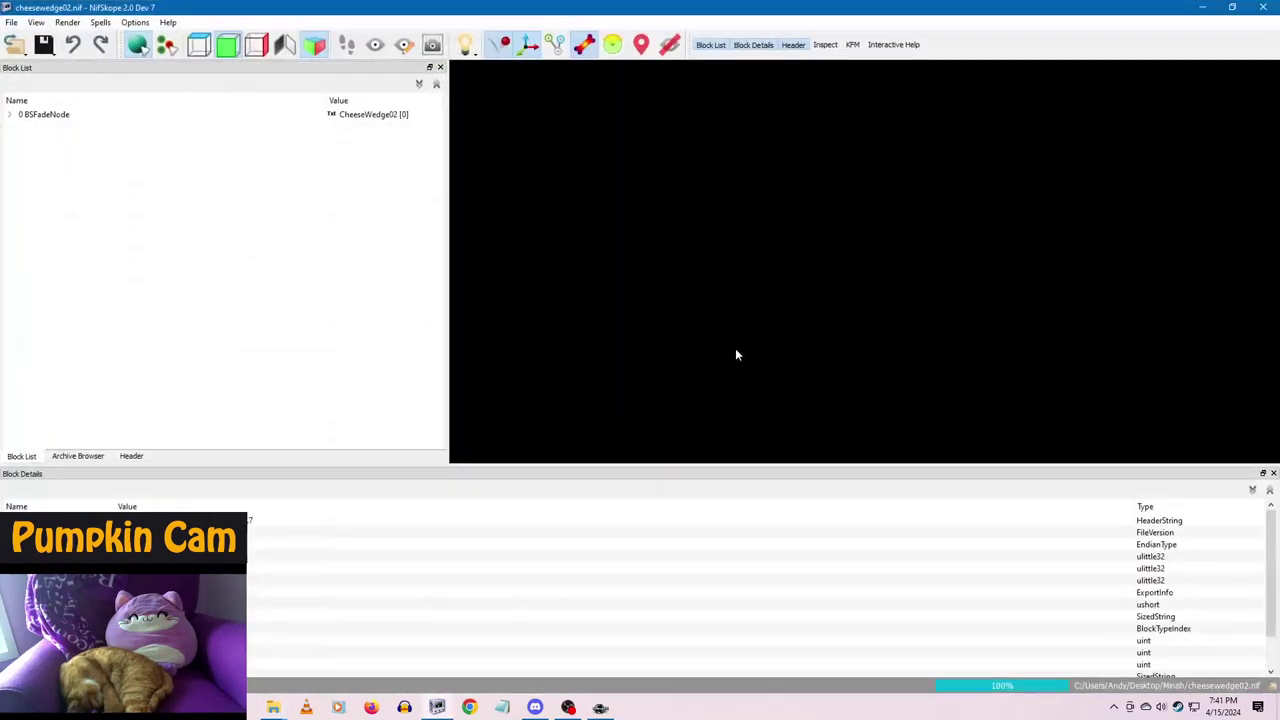
{"action": "left_click_drag", "start_coordinate": [821, 281], "coordinate": [766, 348]}
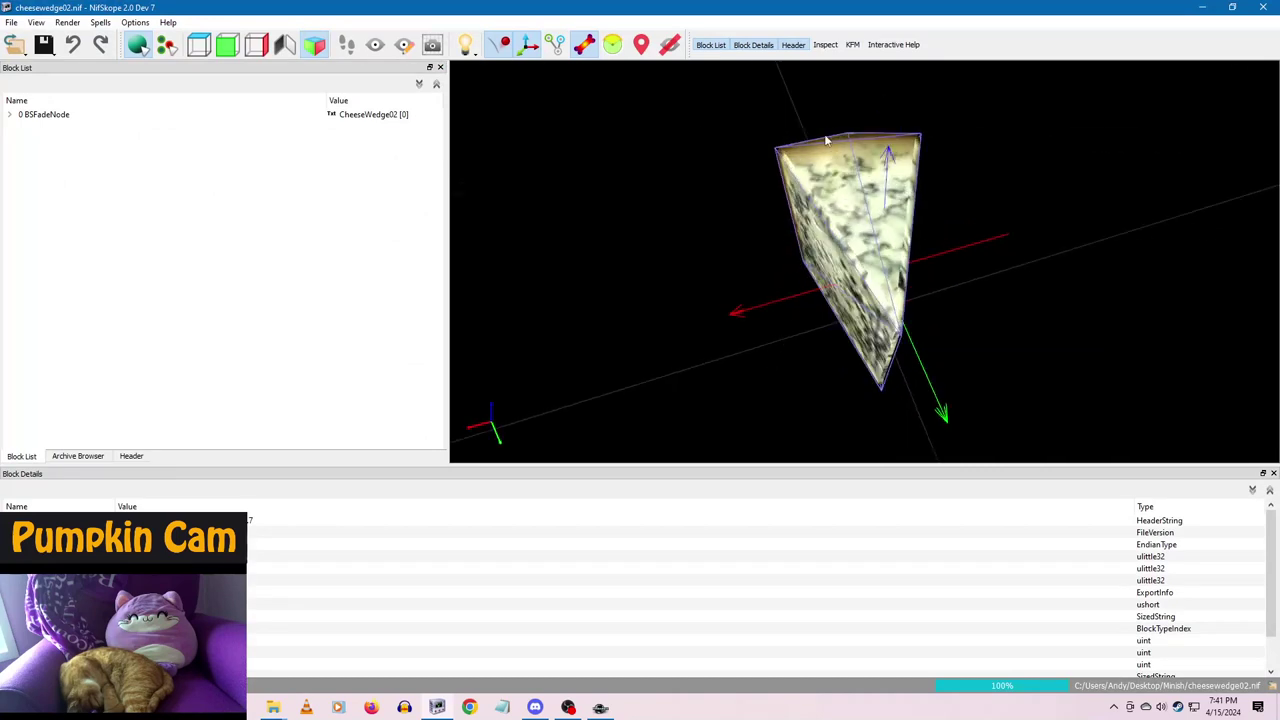
- Enlarge the scale of the CheeseWedge02 BSFadeNode root and apply its transform to the mesh
{"action": "left_click", "coordinate": [64, 117]}
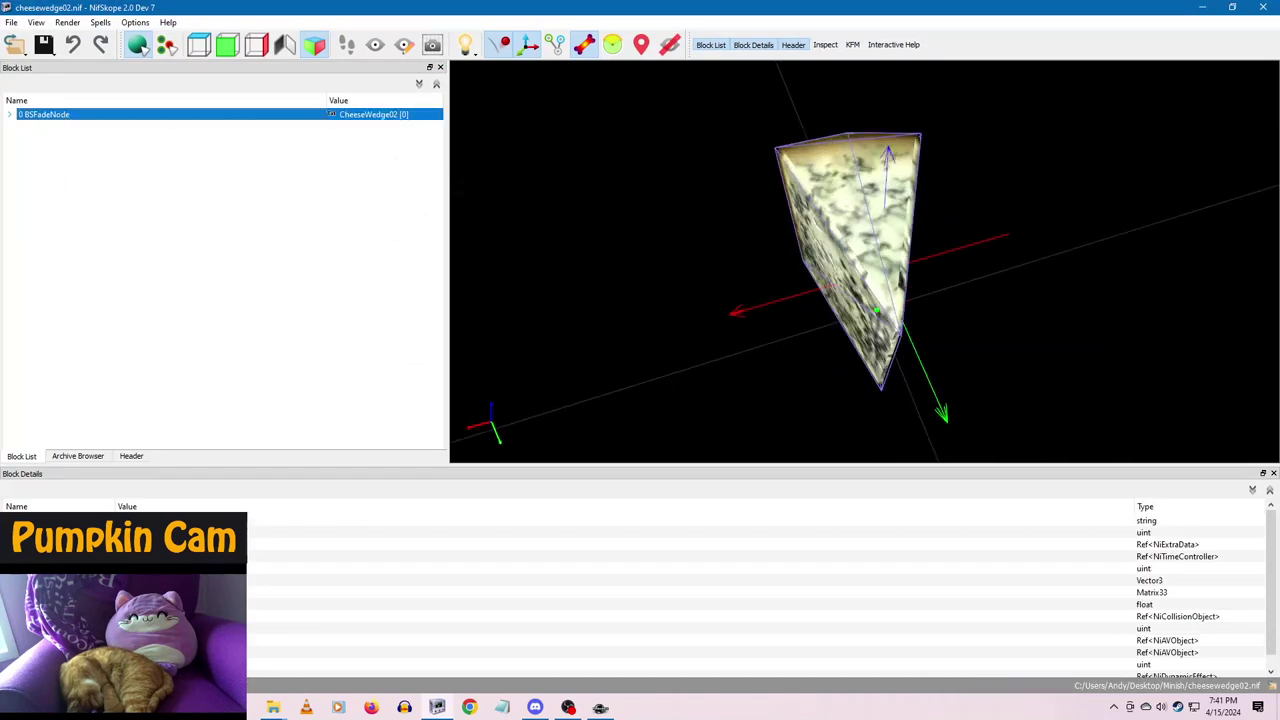
{"action": "right_click", "coordinate": [49, 111]}
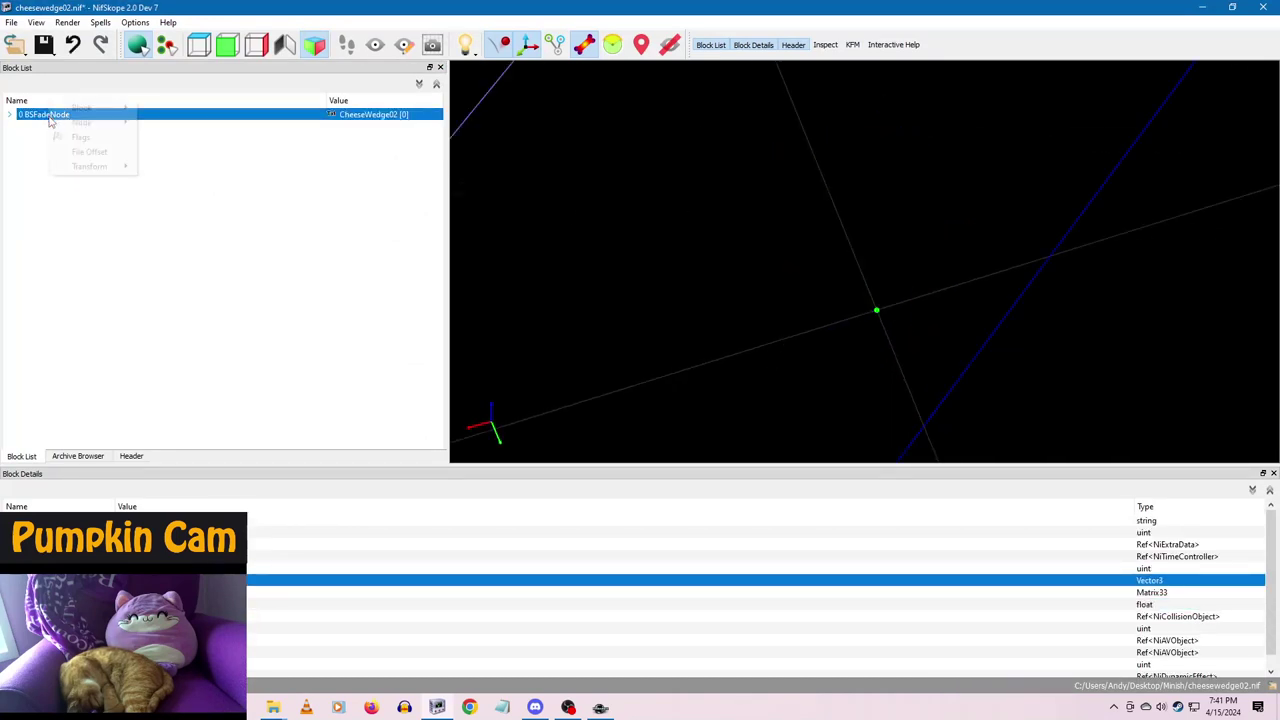
{"action": "mouse_move", "coordinate": [86, 165]}
{"action": "left_click", "coordinate": [160, 199]}
- Save cheesewedge02.nif in place and switch to cheesewheel01a.nif from the Minish folder
{"action": "left_click", "coordinate": [43, 44]}
{"action": "left_click", "coordinate": [60, 68]}
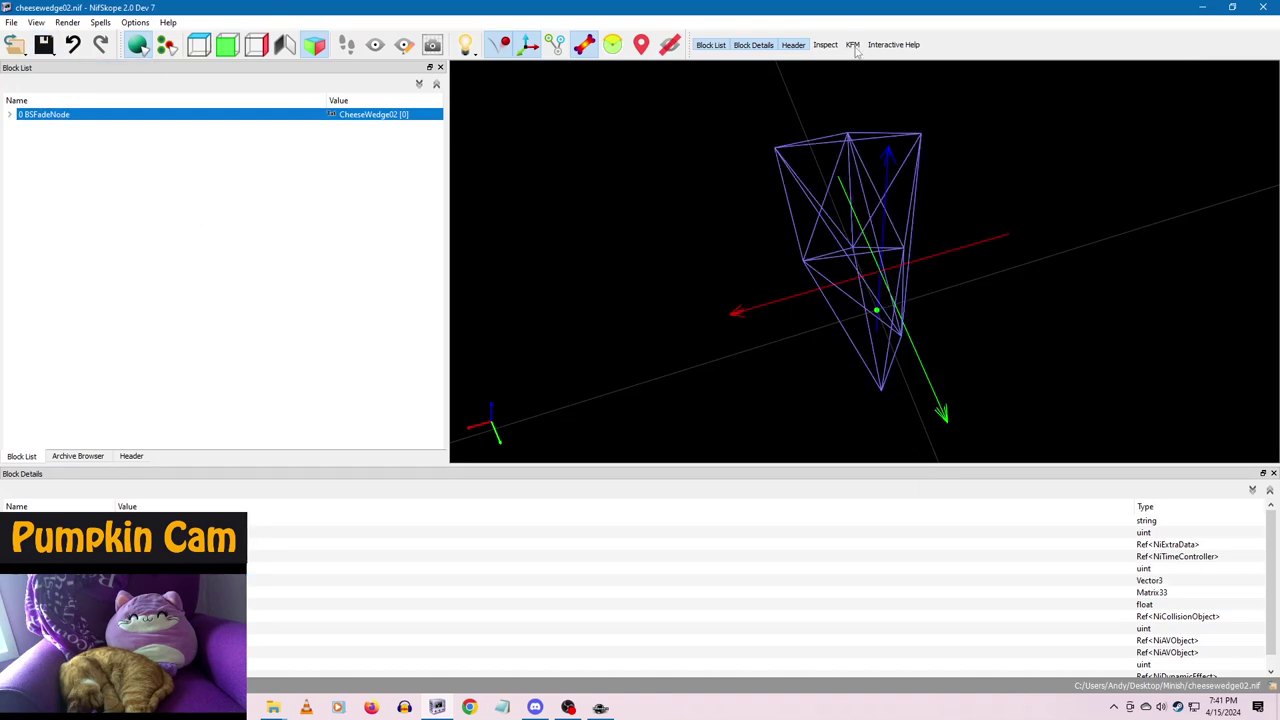
{"action": "left_click", "coordinate": [1263, 7]}
{"action": "left_click", "coordinate": [250, 369]}
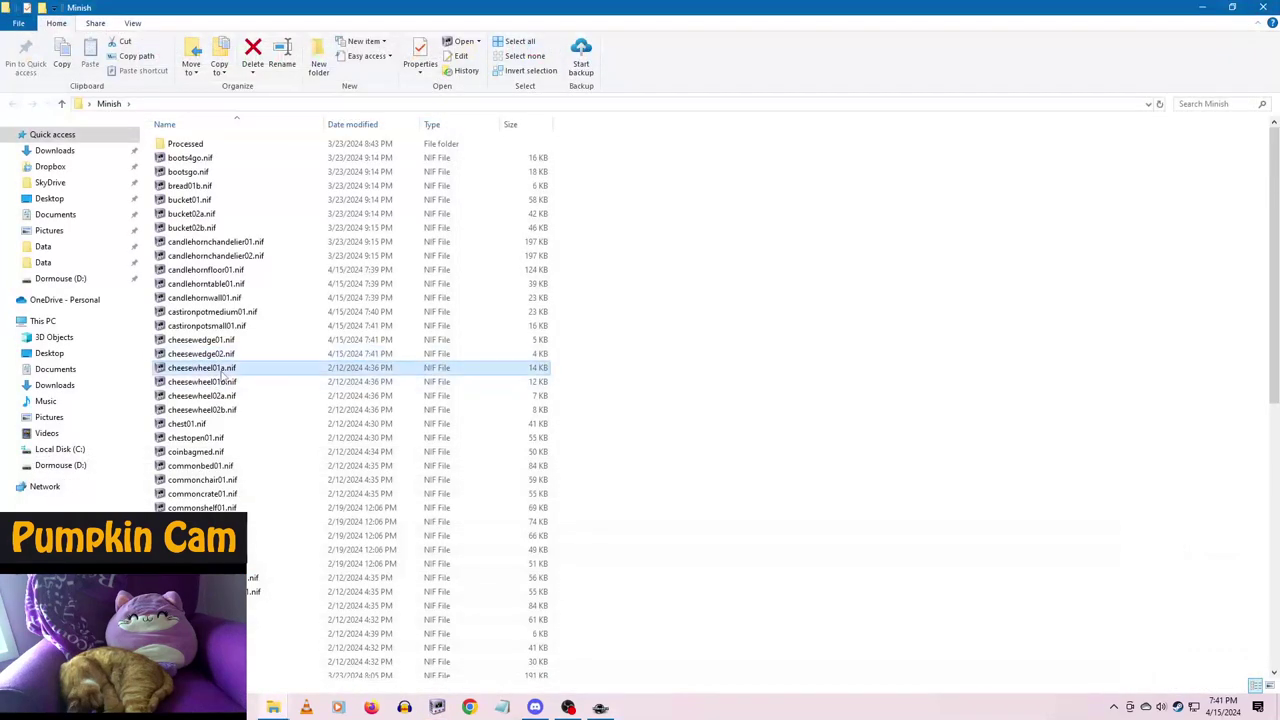
{"action": "mouse_move", "coordinate": [600, 707]}
{"action": "key", "text": "Return"}
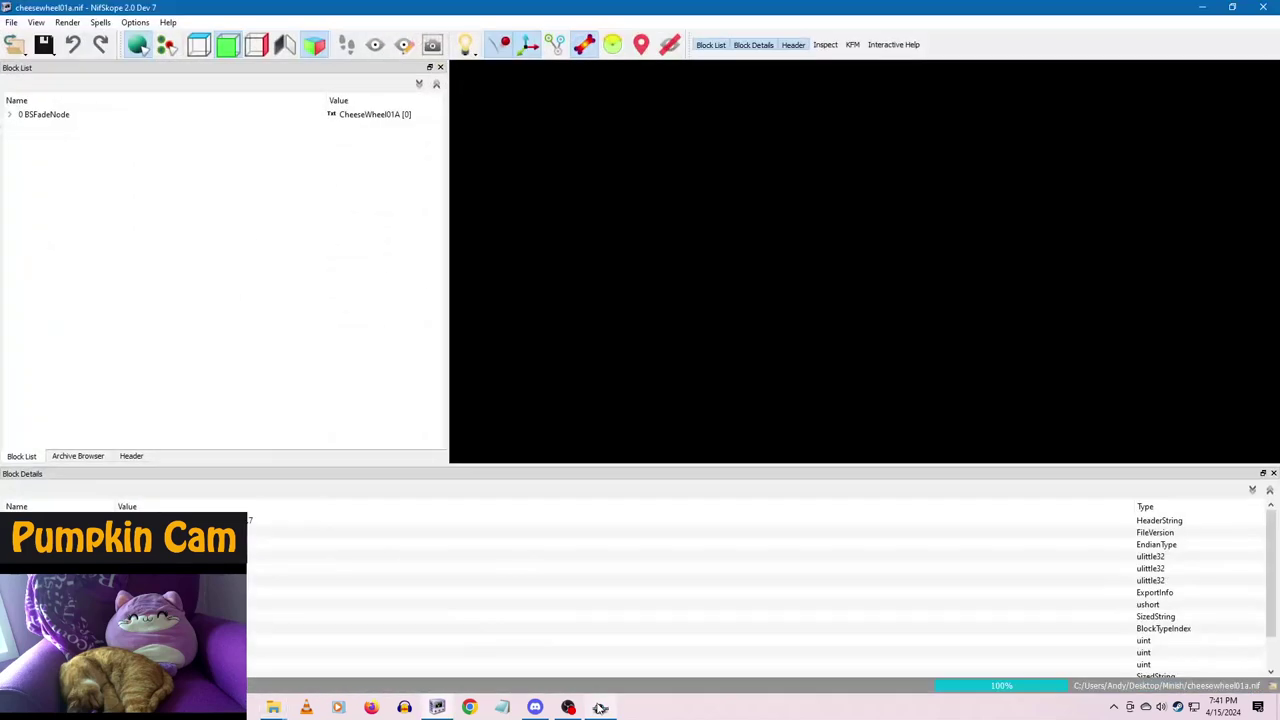
{"action": "left_click", "coordinate": [825, 227]}
{"action": "left_click_drag", "start_coordinate": [825, 227], "coordinate": [824, 308]}
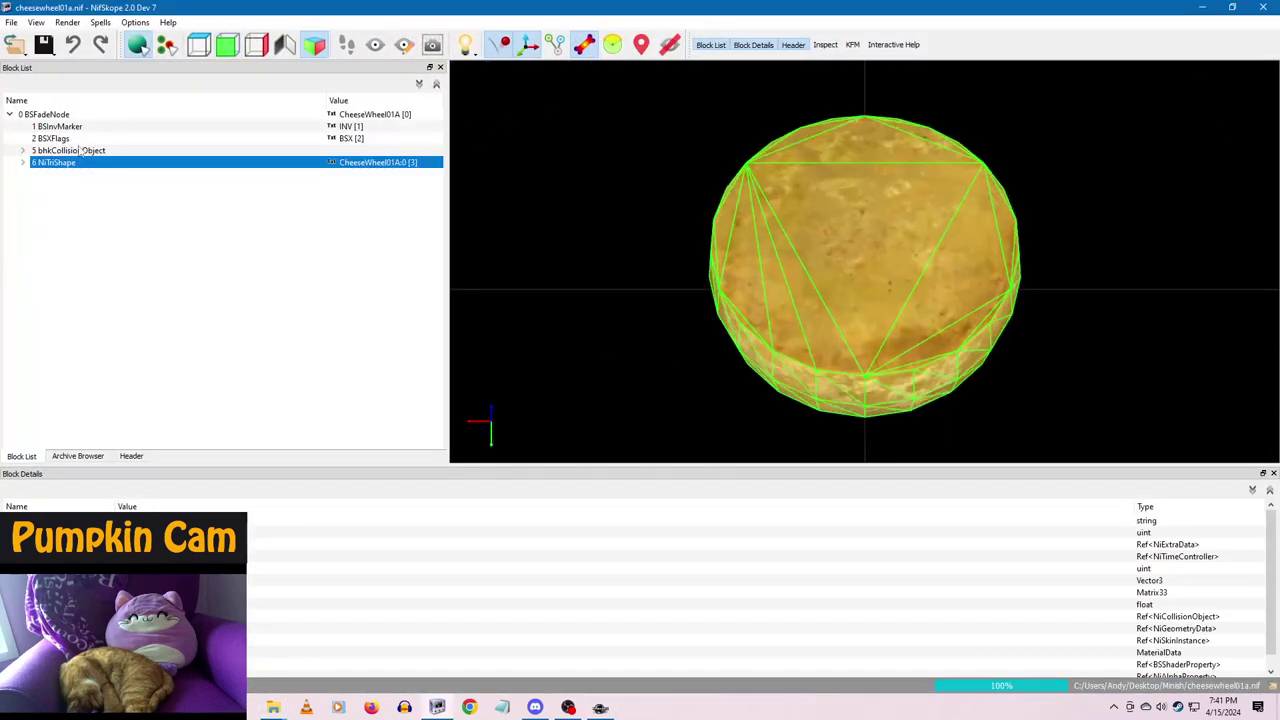
- Enlarge the scale of the CheeseWheel01A BSFadeNode root and apply its transform to the mesh
{"action": "left_click", "coordinate": [50, 117]}
{"action": "double_click", "coordinate": [140, 604]}
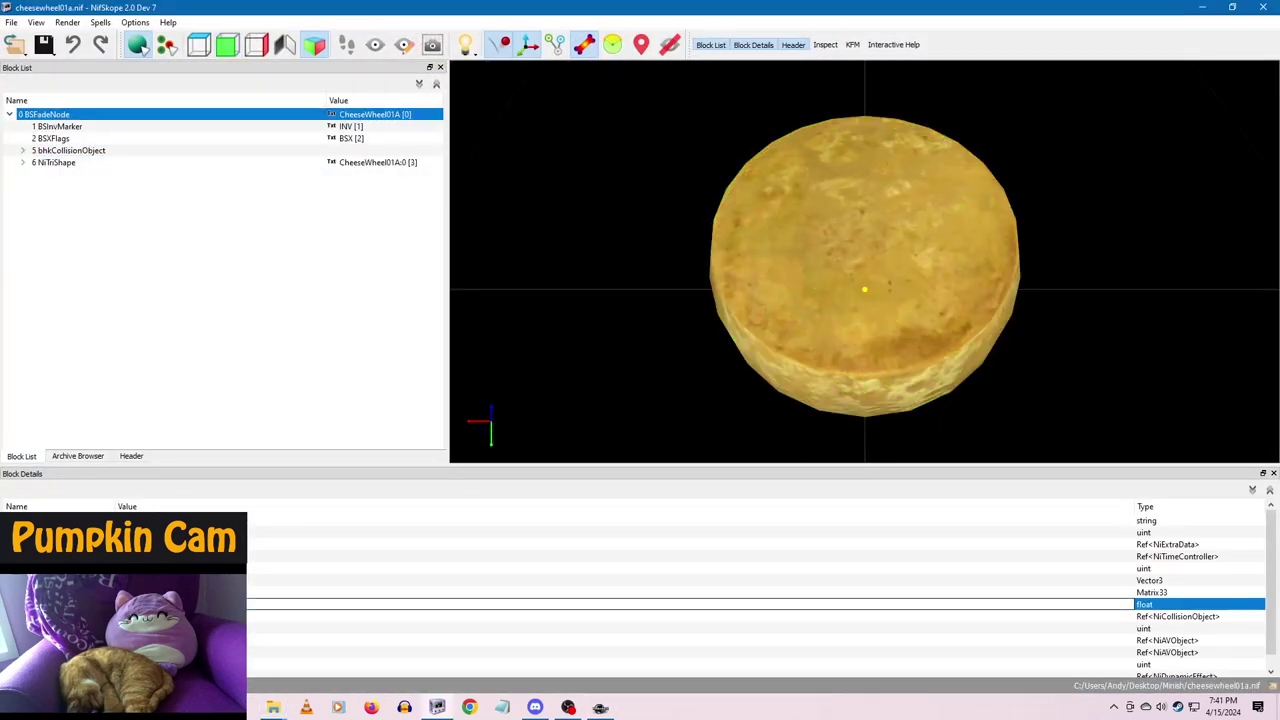
{"action": "left_click_drag", "start_coordinate": [158, 580], "coordinate": [168, 568]}
{"action": "right_click", "coordinate": [60, 113]}
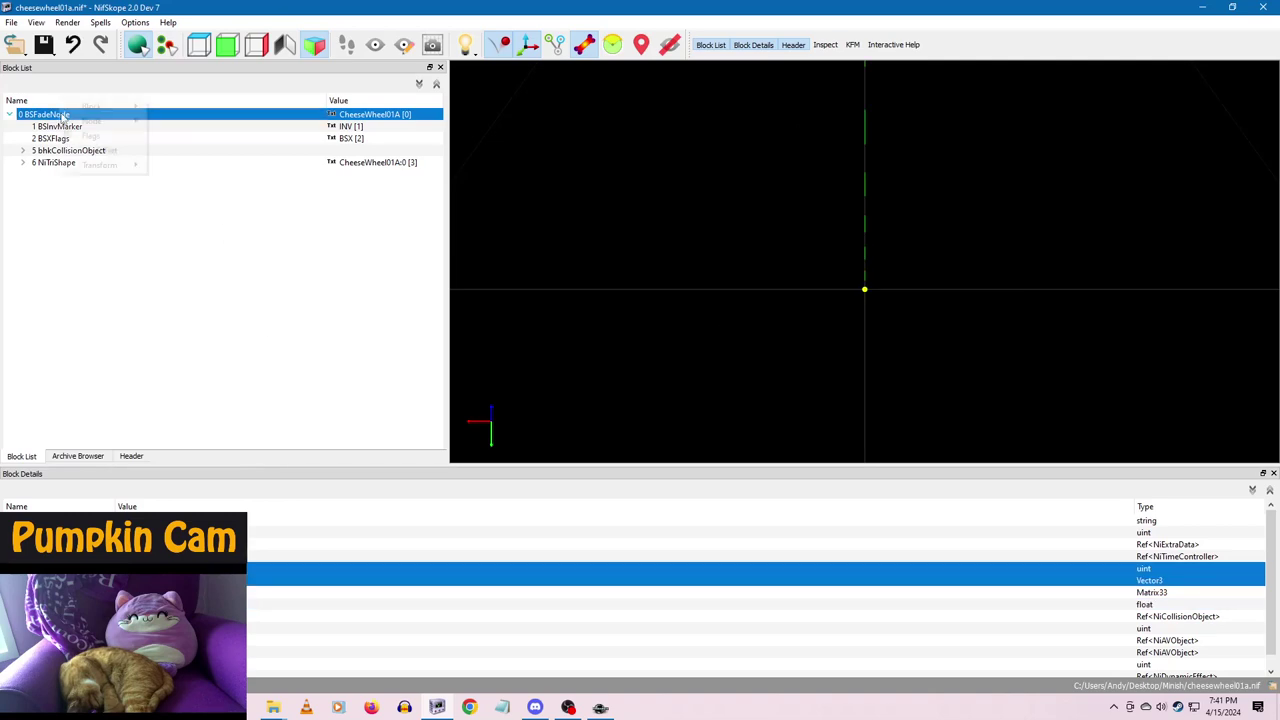
{"action": "mouse_move", "coordinate": [107, 166]}
{"action": "left_click", "coordinate": [190, 170]}
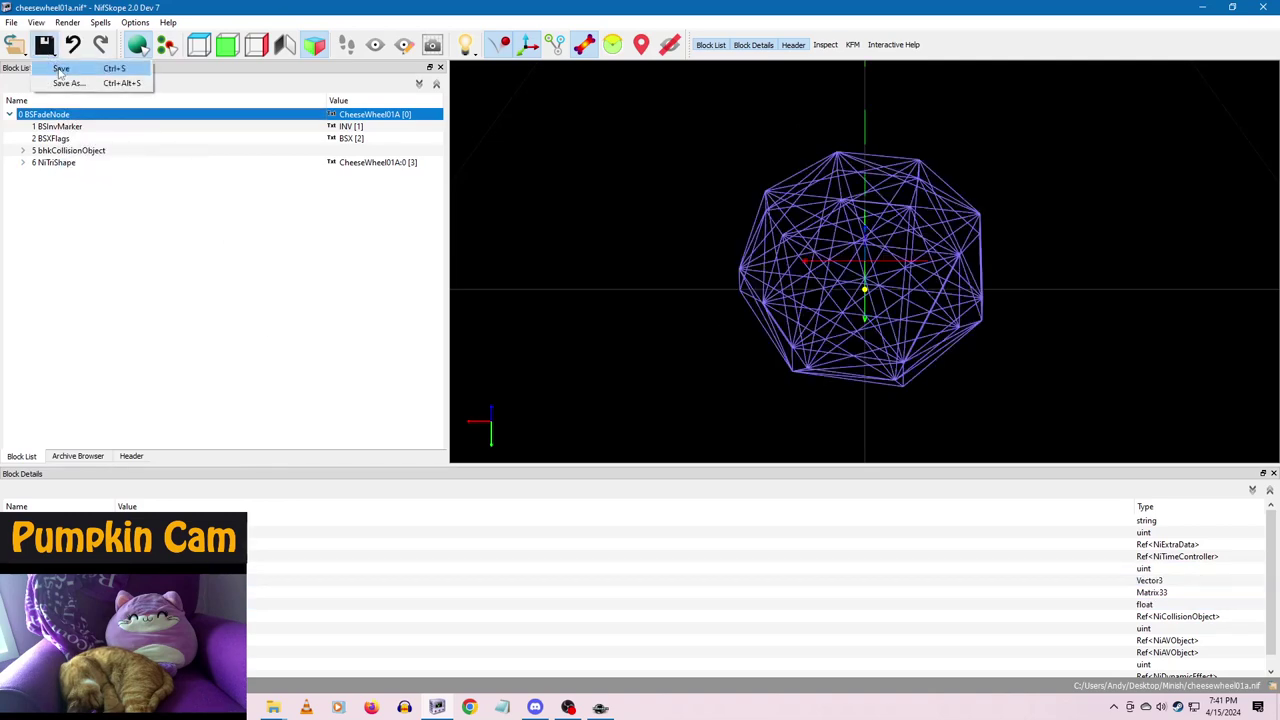
- Save and close cheesewheel01a.nif and switch to the Creation Kit with RelicsofHyruleDragonborn.esp loaded
{"action": "left_click", "coordinate": [1259, 7]}
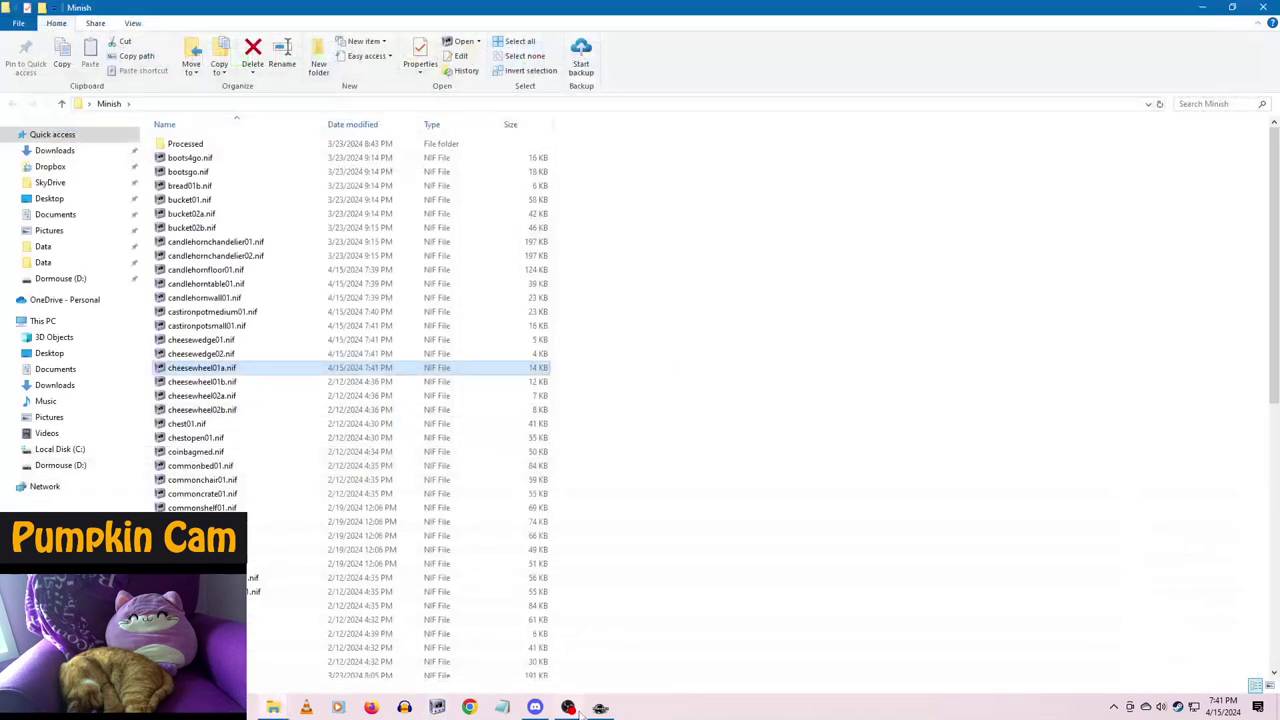
{"action": "mouse_move", "coordinate": [600, 708]}
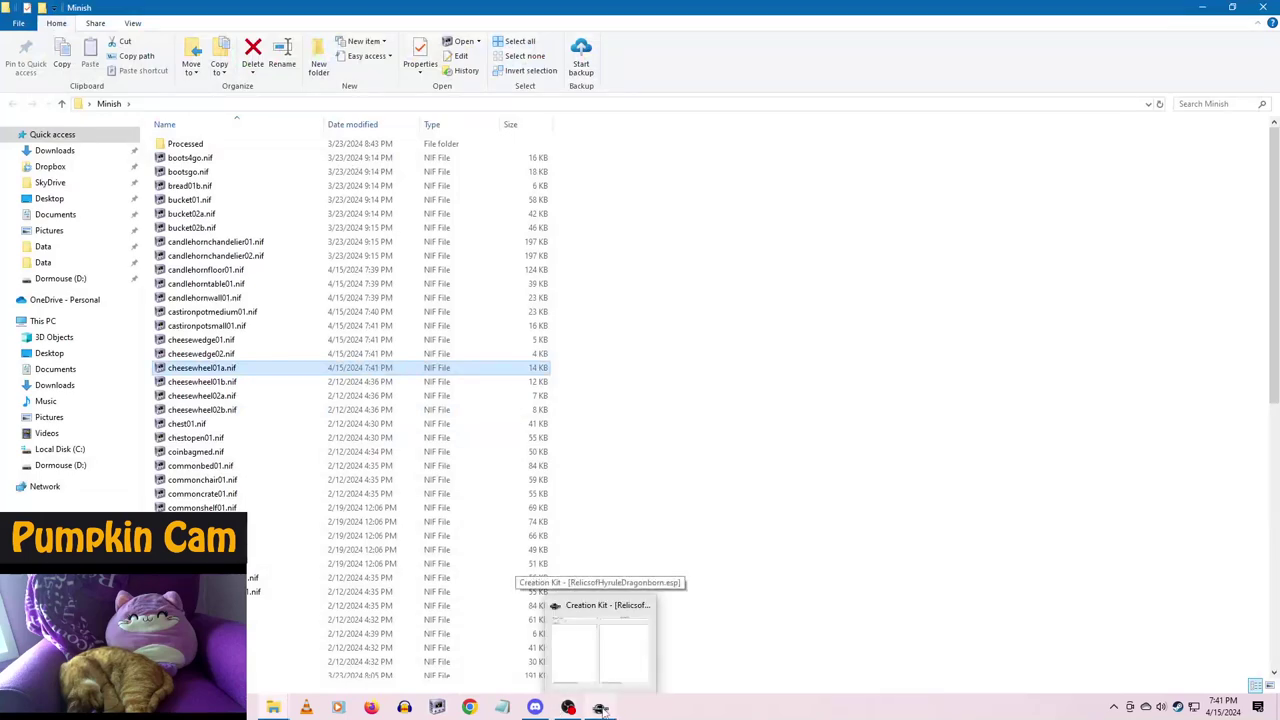
{"action": "left_click", "coordinate": [645, 590]}
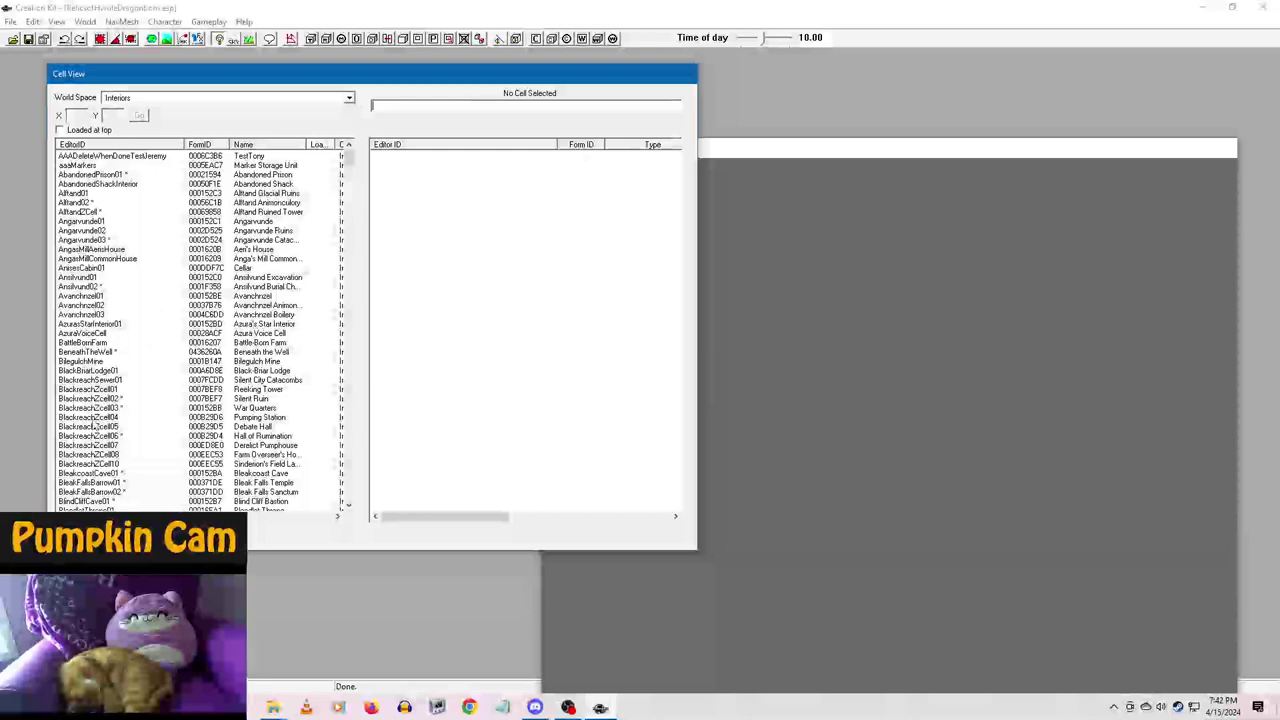
- Load the LoruleCastleInterior cell from the Interiors world space and move the render window over the Cell View
{"action": "left_click", "coordinate": [94, 419]}
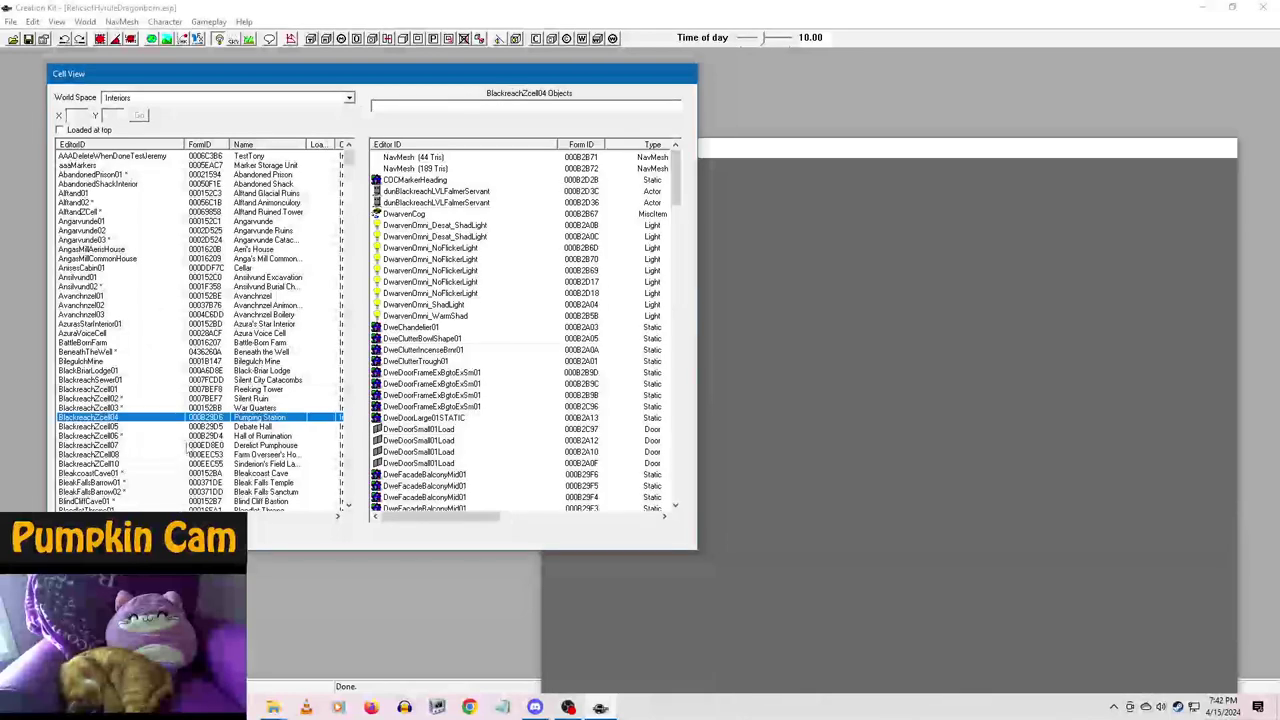
{"action": "key", "text": "l"}
{"action": "scroll", "coordinate": [184, 450], "scroll_direction": "down", "scroll_amount": 1}
{"action": "scroll", "coordinate": [180, 455], "scroll_direction": "down", "scroll_amount": 9}
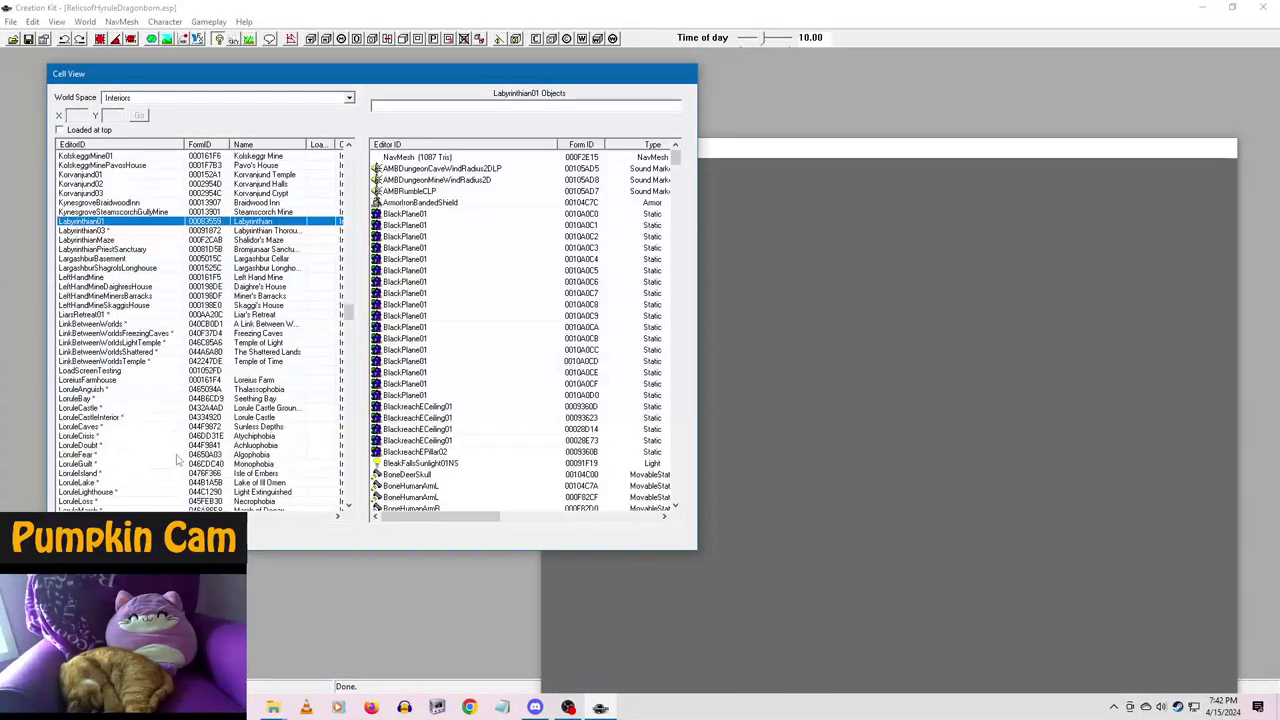
{"action": "scroll", "coordinate": [126, 432], "scroll_direction": "down", "scroll_amount": 3}
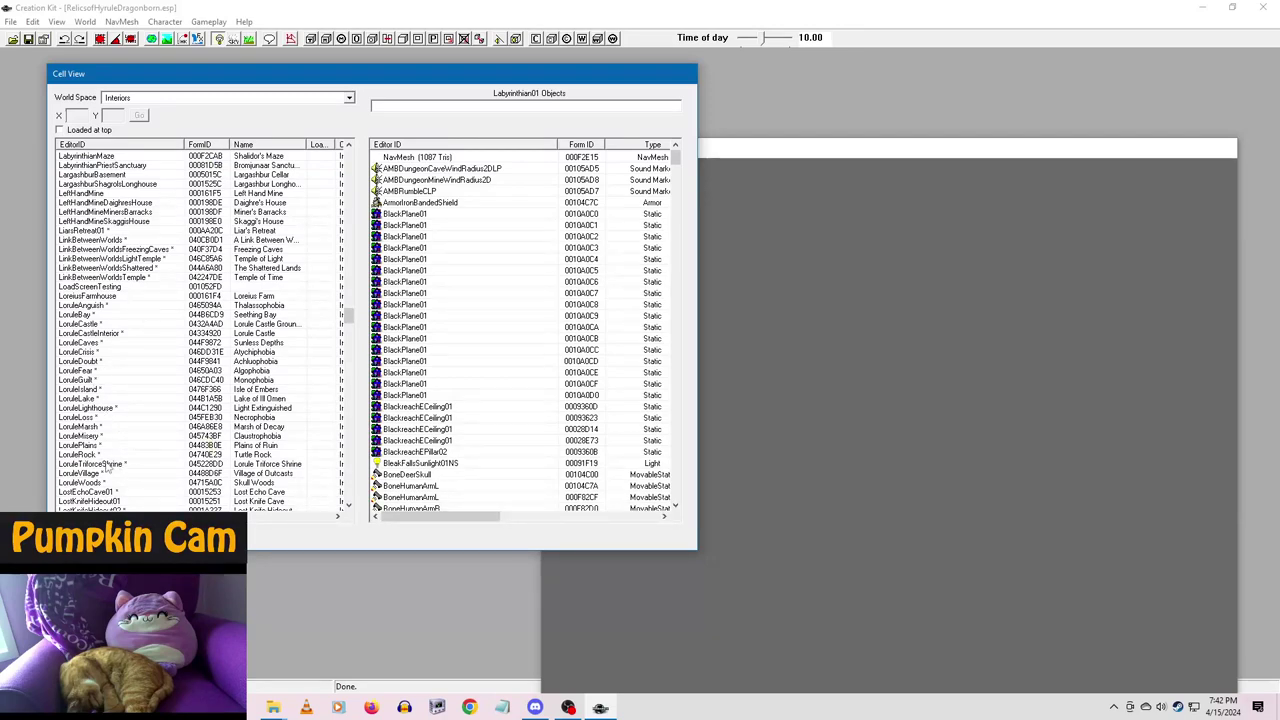
{"action": "left_click", "coordinate": [105, 336]}
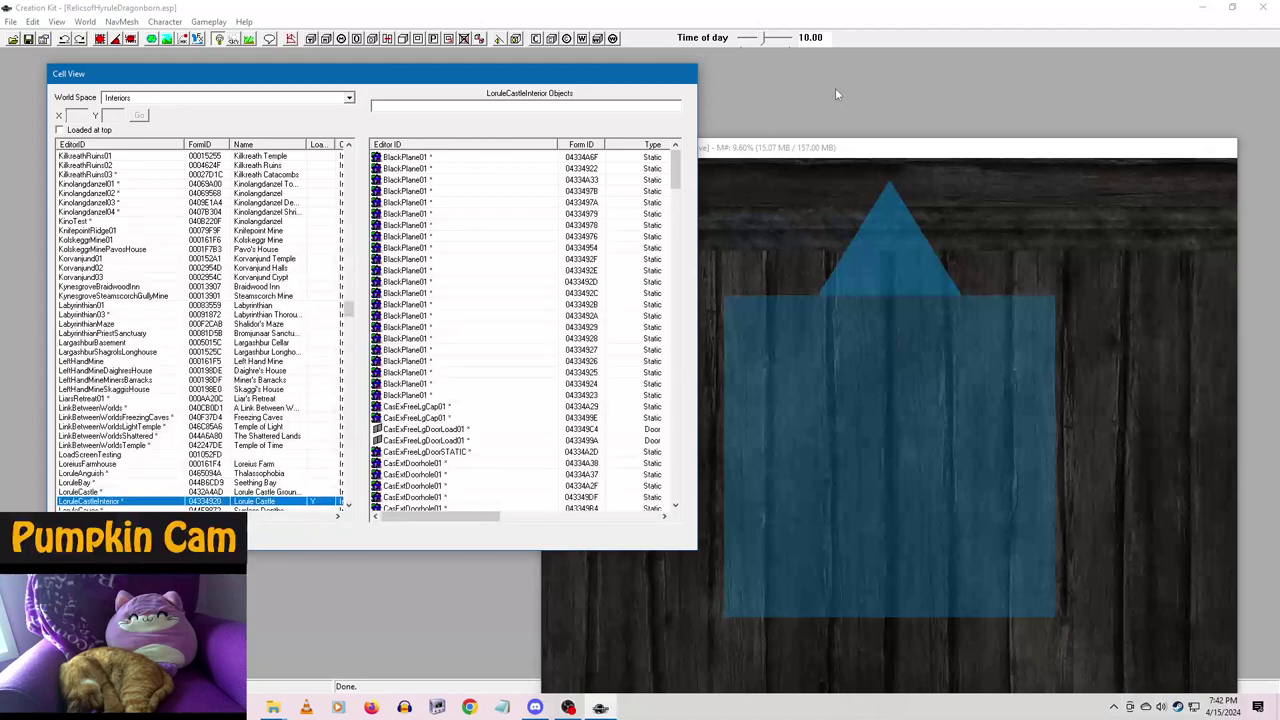
{"action": "left_click_drag", "start_coordinate": [916, 153], "coordinate": [758, 86]}
{"action": "scroll", "coordinate": [751, 458], "scroll_direction": "down", "scroll_amount": 15}
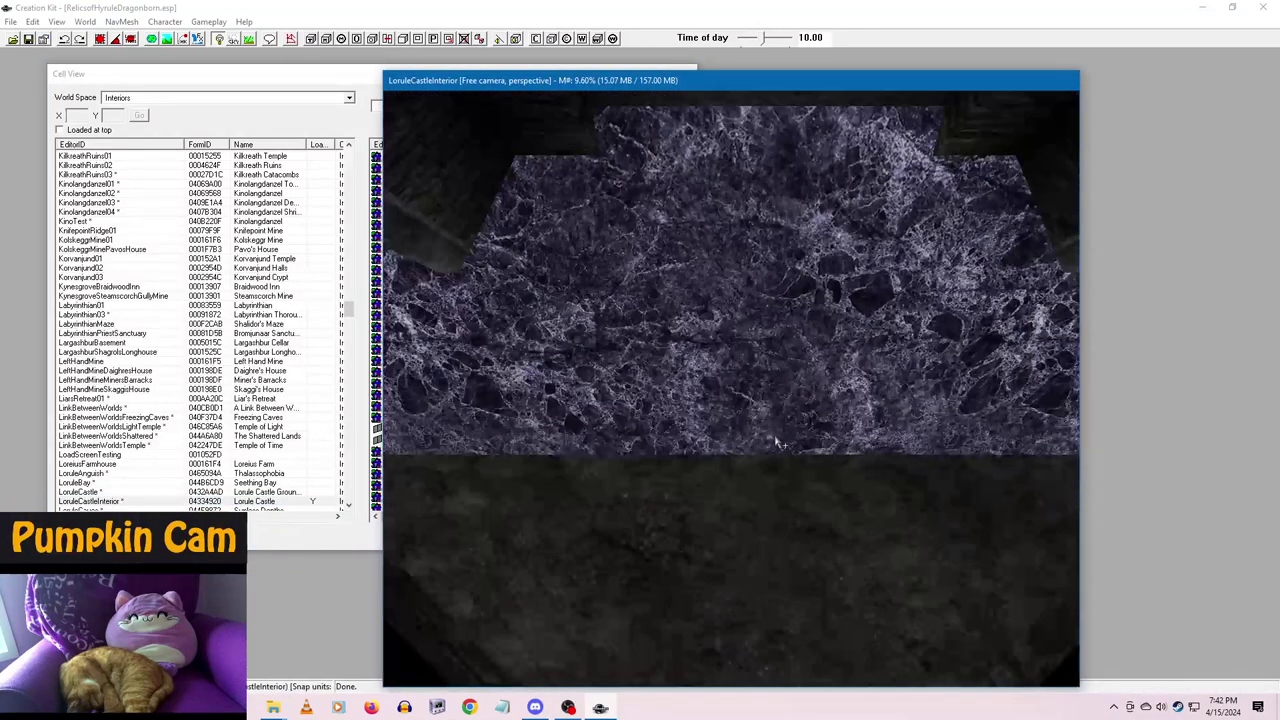
{"action": "scroll", "coordinate": [778, 443], "scroll_direction": "up", "scroll_amount": 12}
{"action": "mouse_move", "coordinate": [737, 403]}
{"action": "middle_mouse_down", "text": "shift"}
{"action": "mouse_move", "coordinate": [794, 486]}
{"action": "mouse_move", "coordinate": [902, 438]}
{"action": "mouse_move", "coordinate": [929, 377]}
{"action": "mouse_move", "coordinate": [771, 334]}
{"action": "middle_mouse_up", "text": "shift"}
{"action": "right_click", "coordinate": [772, 325]}
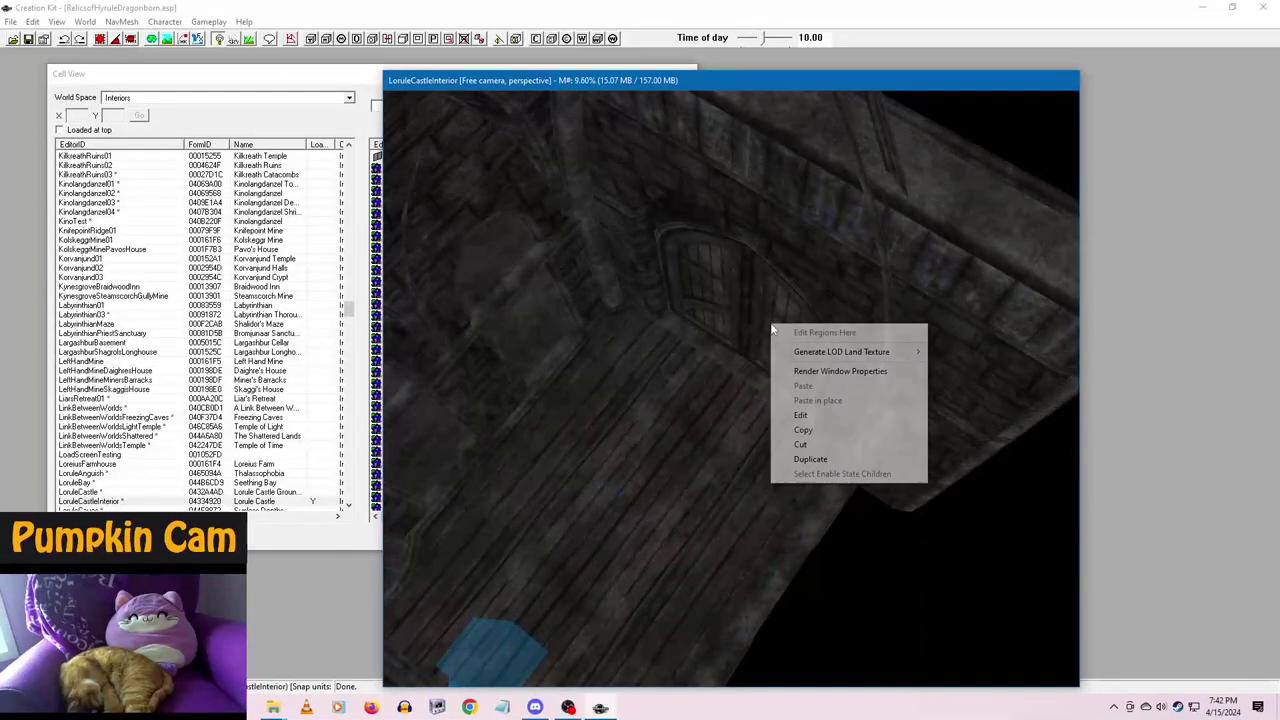
{"action": "left_click", "coordinate": [804, 415]}
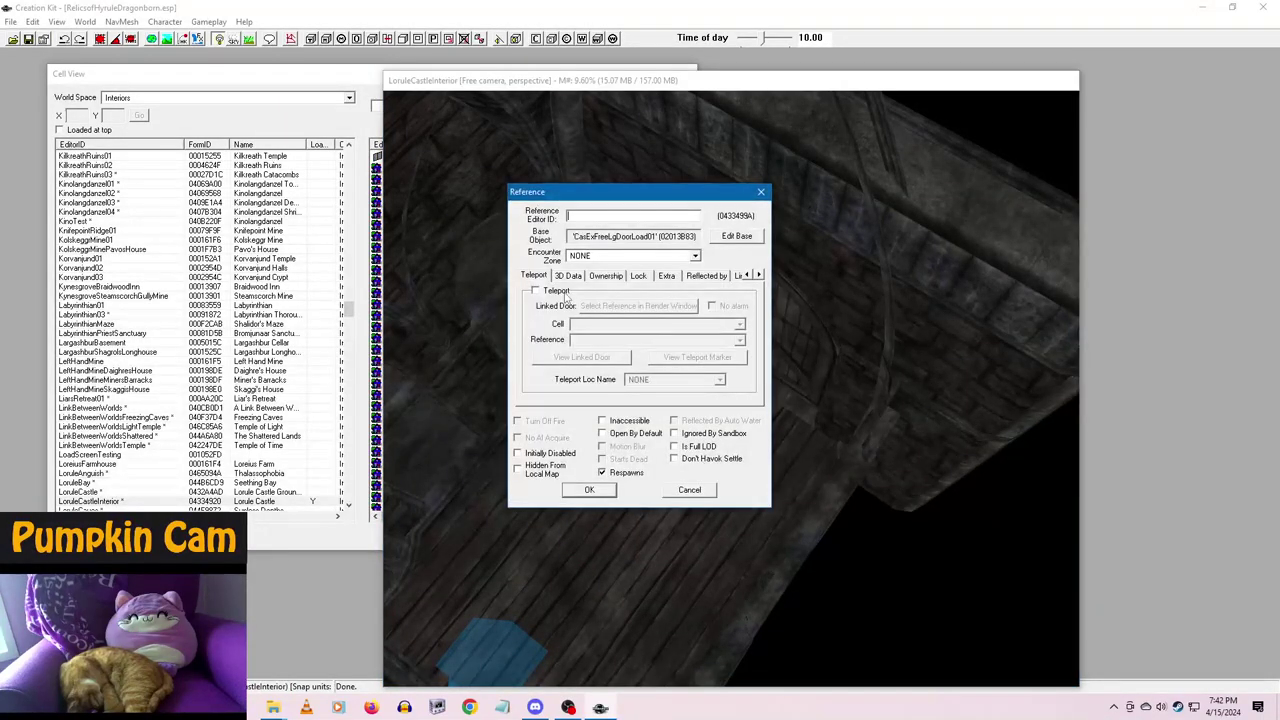
{"action": "left_click", "coordinate": [556, 291]}
{"action": "left_click", "coordinate": [739, 325]}
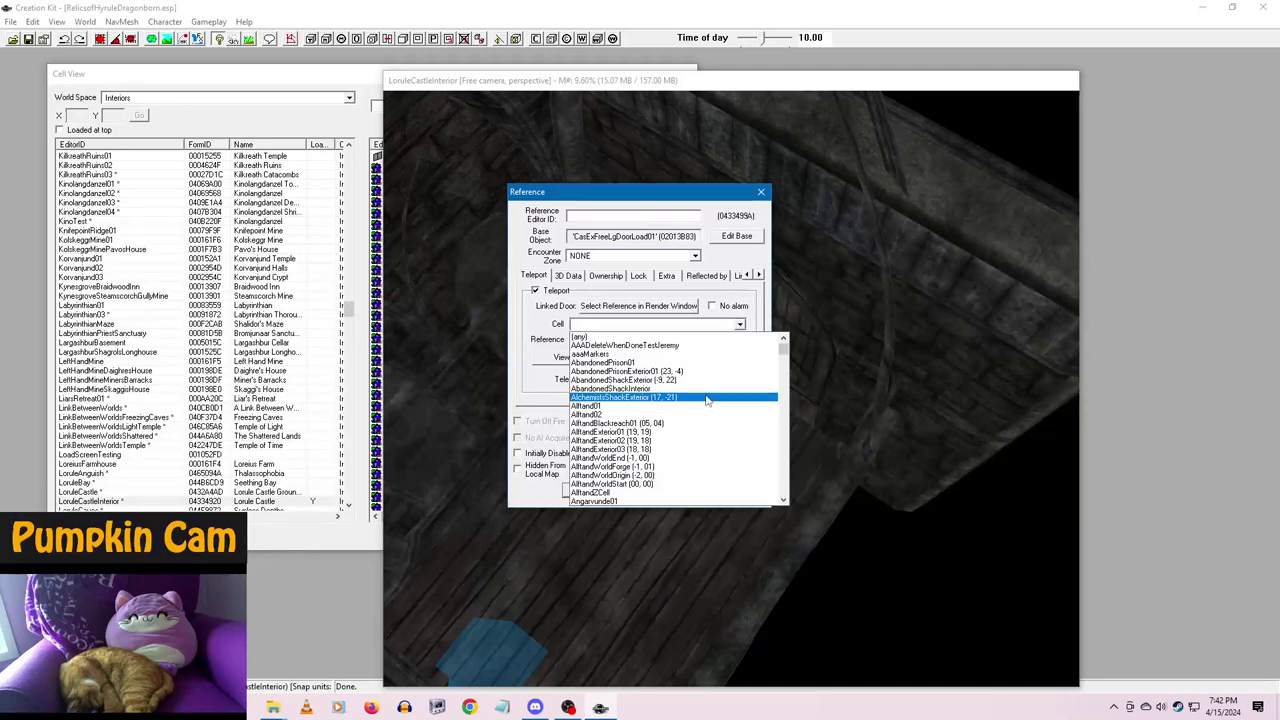
{"action": "type", "text": "lorule"}
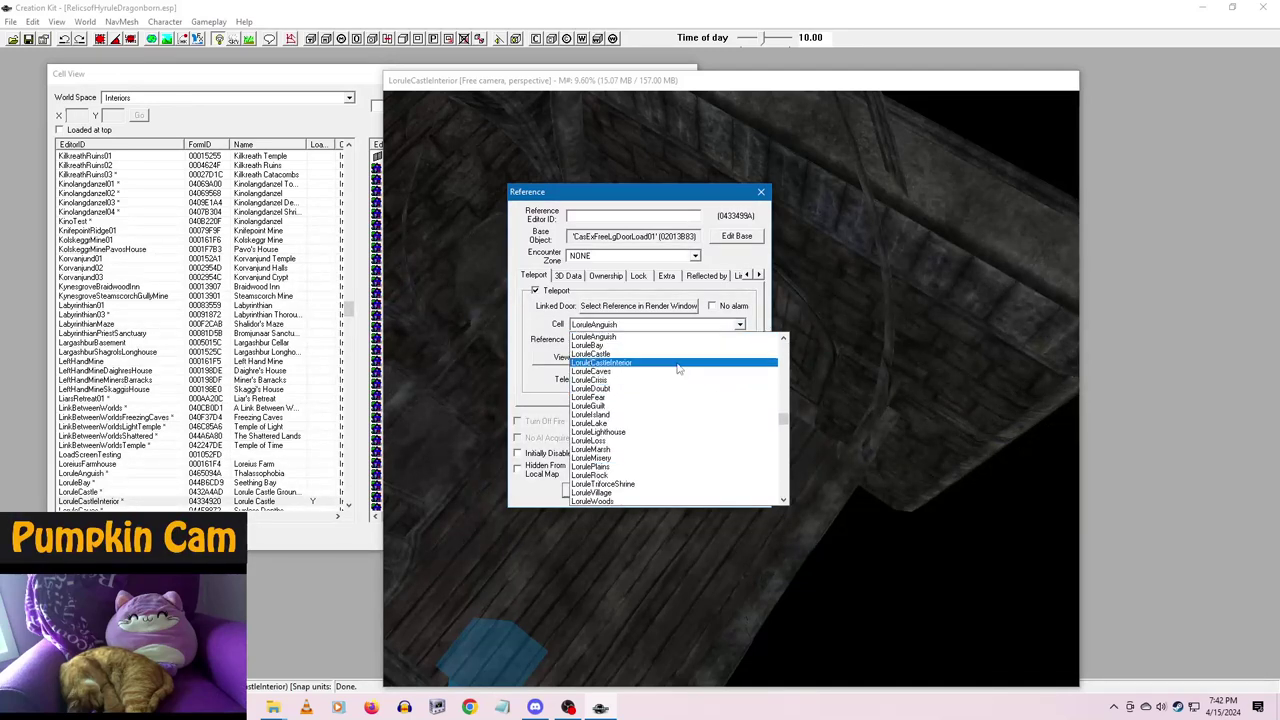
{"action": "left_click", "coordinate": [741, 355]}
{"action": "left_click", "coordinate": [739, 341]}
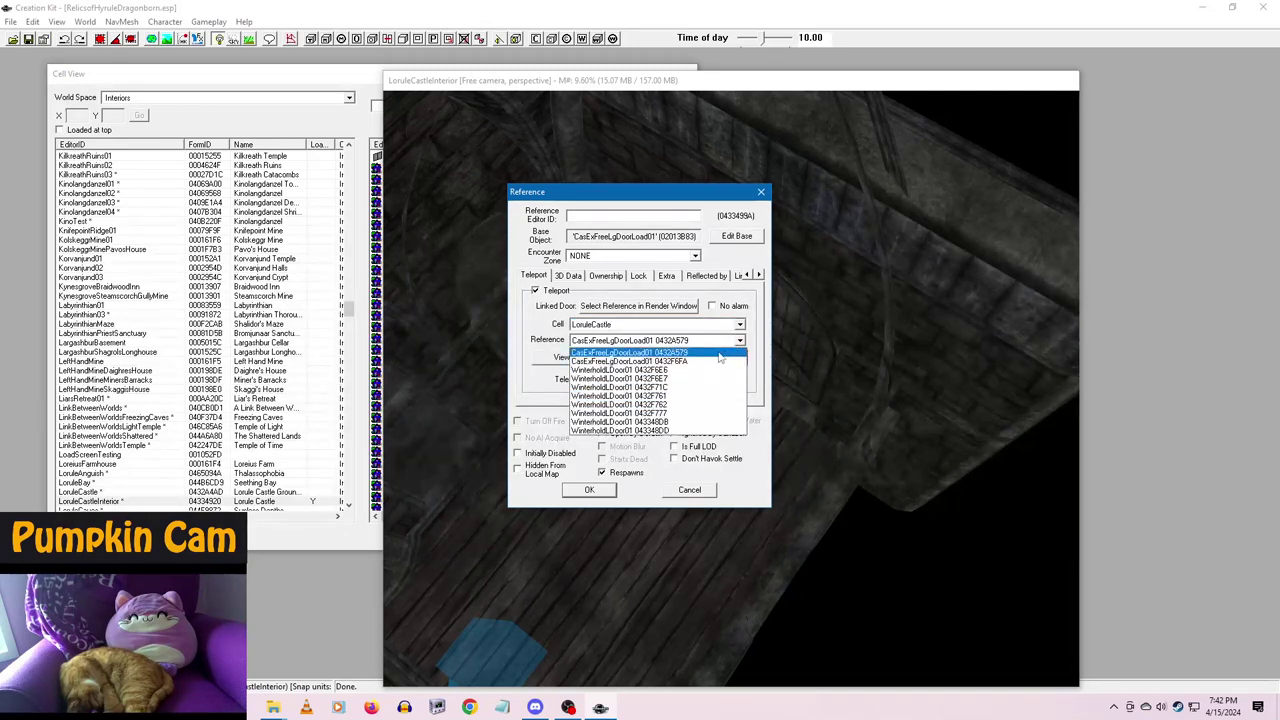
{"action": "left_click", "coordinate": [765, 323]}
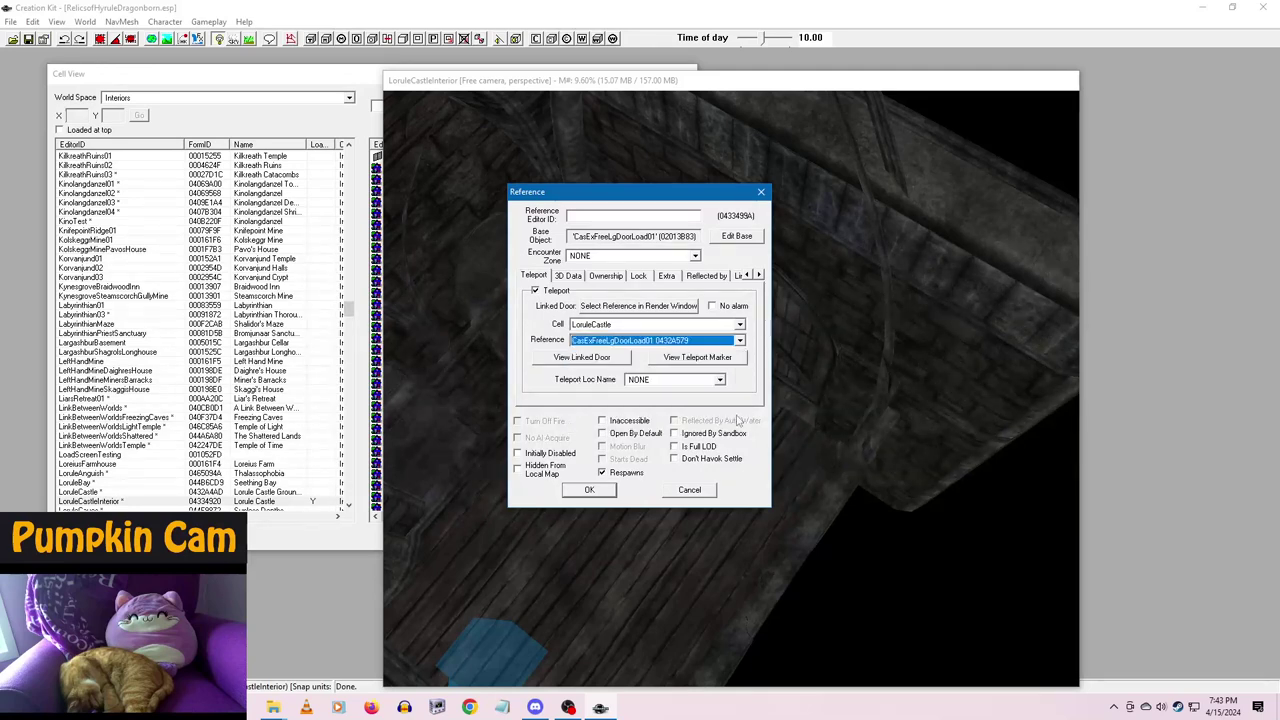
{"action": "left_click", "coordinate": [705, 492]}
- Load the LoruleCastle cell and set the main entrance door's Reference Editor ID to LoruleExteriorDoorEntrance
{"action": "left_click", "coordinate": [142, 463]}
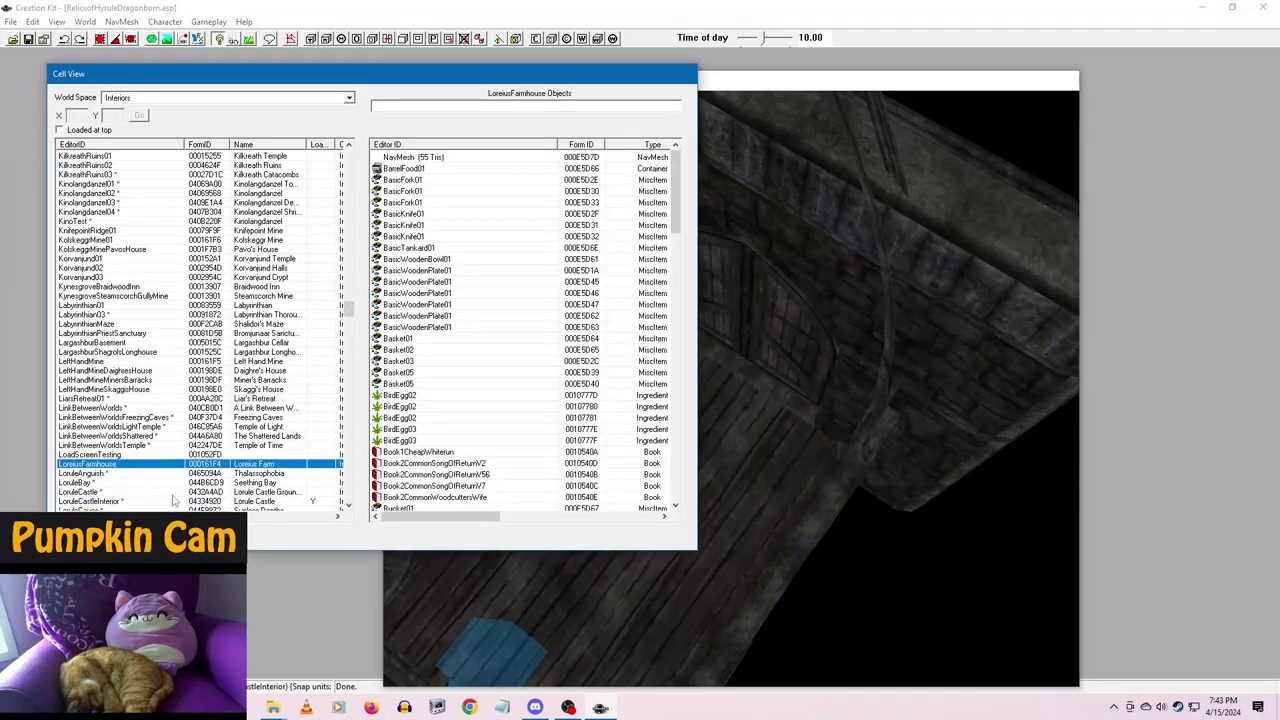
{"action": "left_click", "coordinate": [268, 494]}
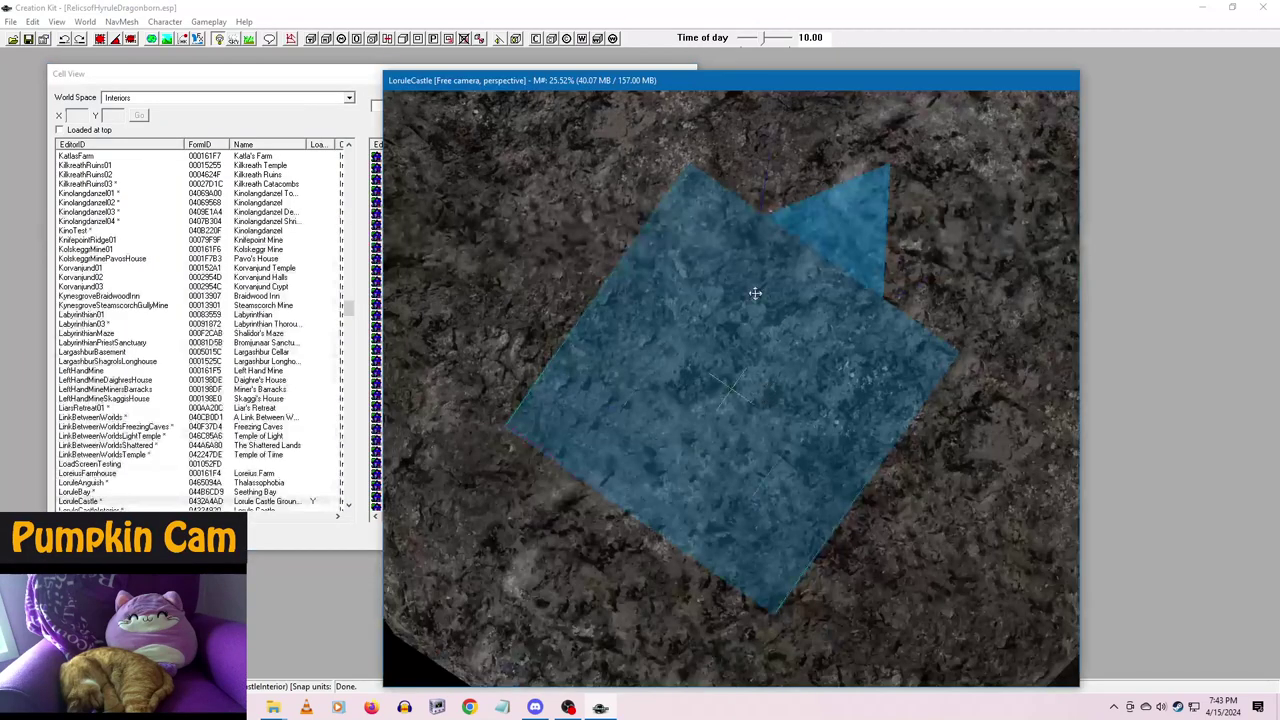
{"action": "scroll", "coordinate": [748, 358], "scroll_direction": "down", "scroll_amount": 10}
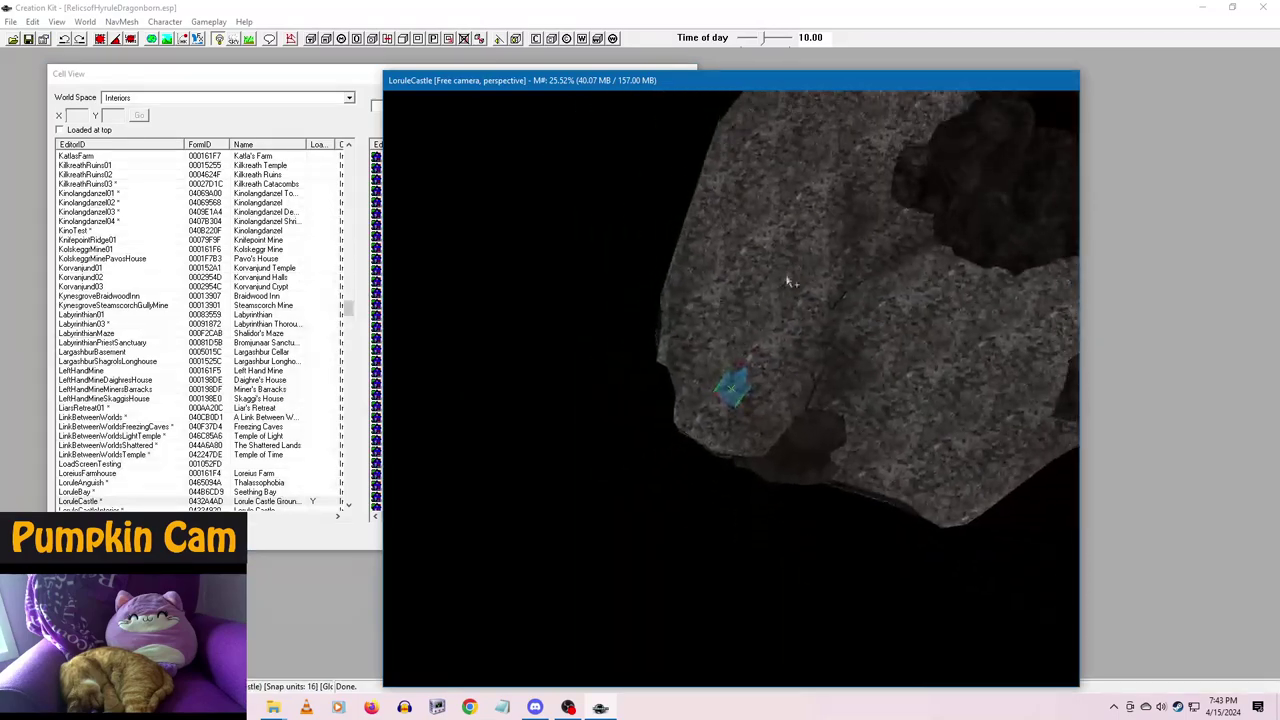
{"action": "middle_click_drag", "start_coordinate": [1060, 160], "coordinate": [748, 481]}
{"action": "middle_click_drag", "start_coordinate": [673, 400], "coordinate": [681, 307]}
{"action": "right_click", "coordinate": [621, 268]}
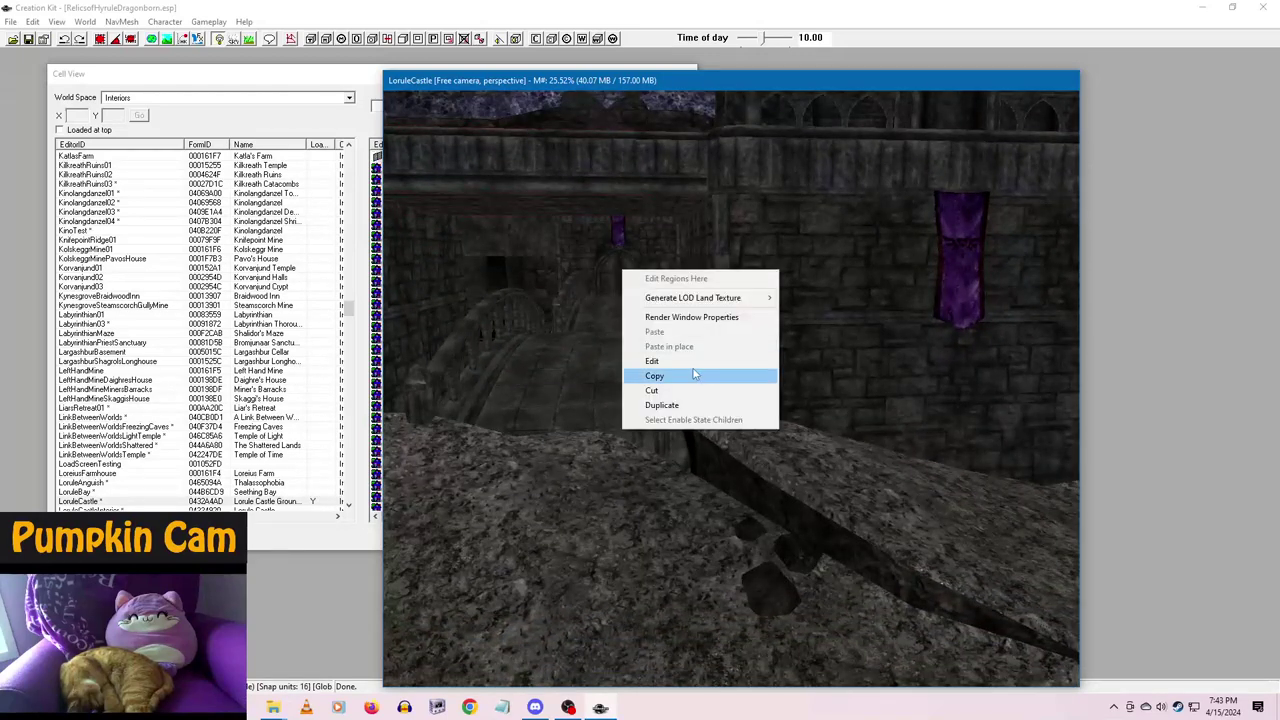
{"action": "left_click", "coordinate": [694, 370]}
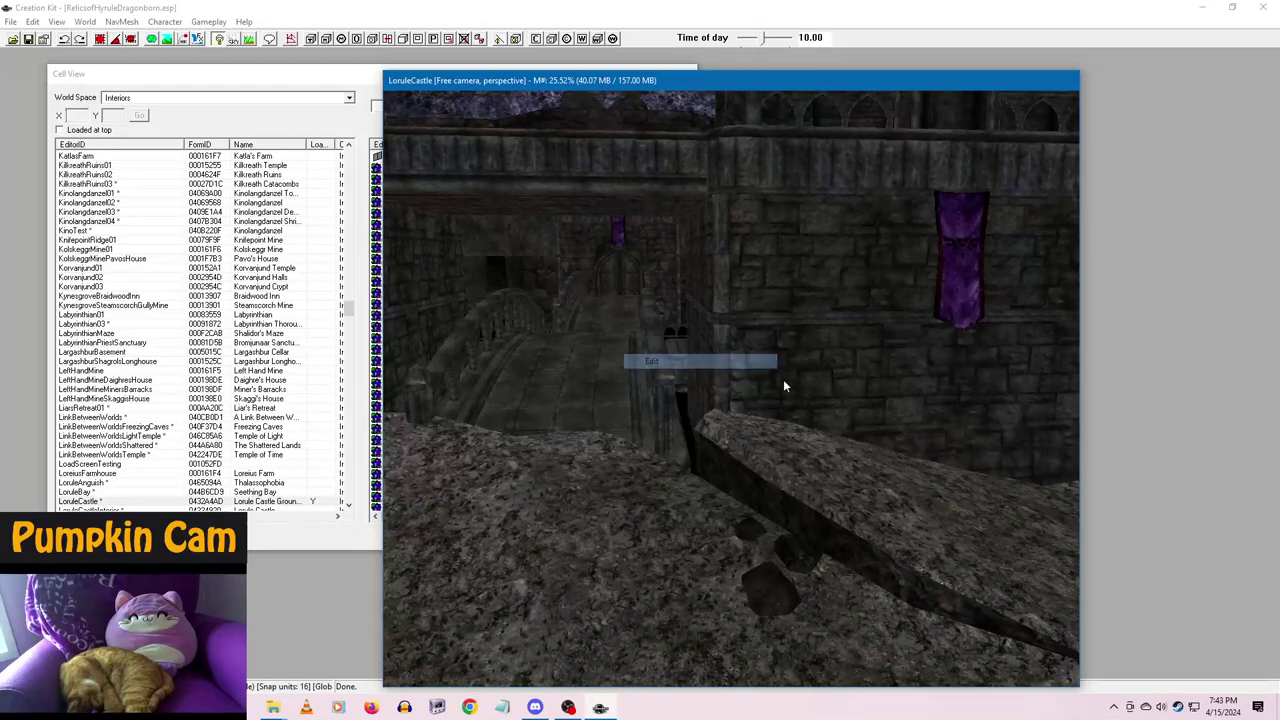
{"action": "double_click", "coordinate": [711, 258]}
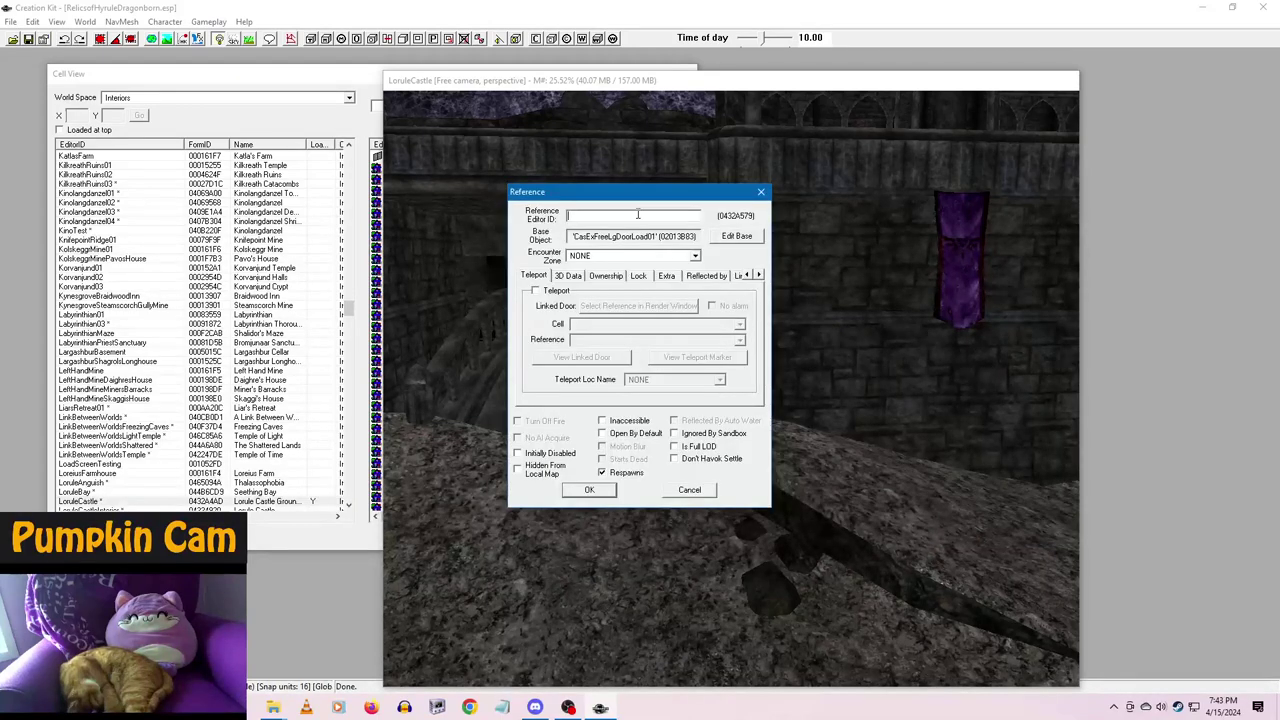
{"action": "type", "text": "LoruleExteriorDoorEntrance"}
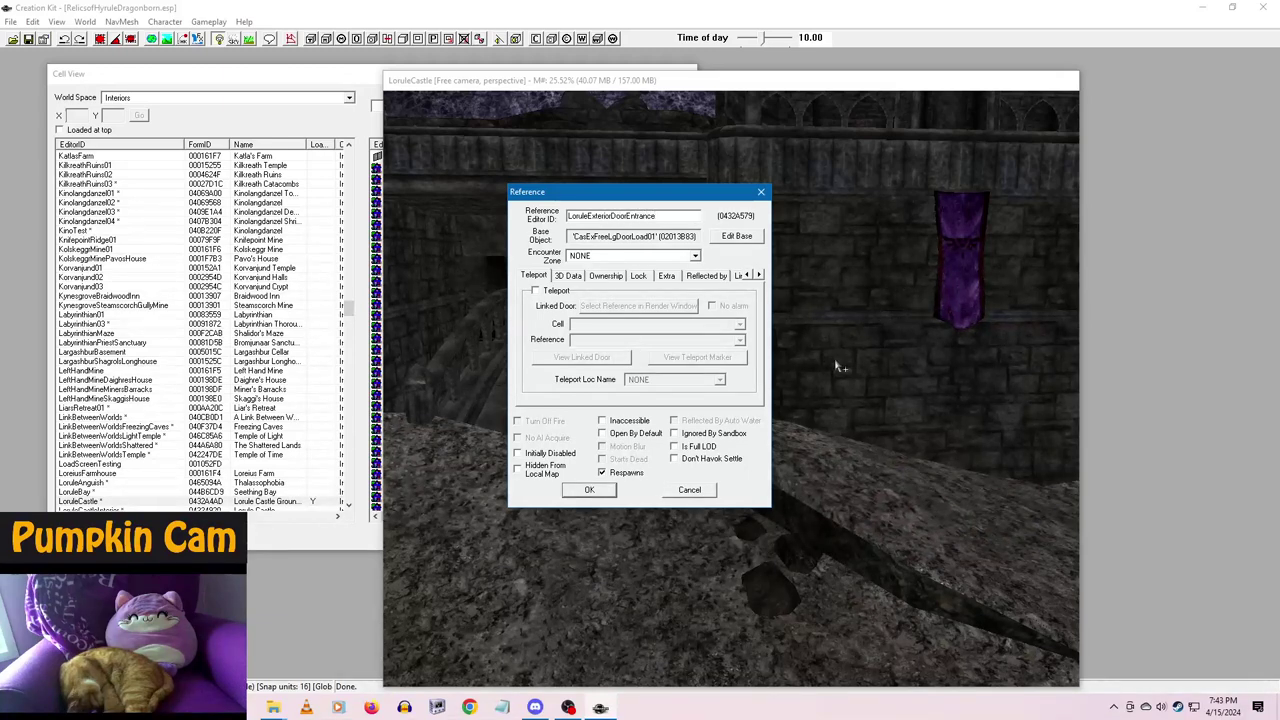
{"action": "left_click", "coordinate": [556, 291]}
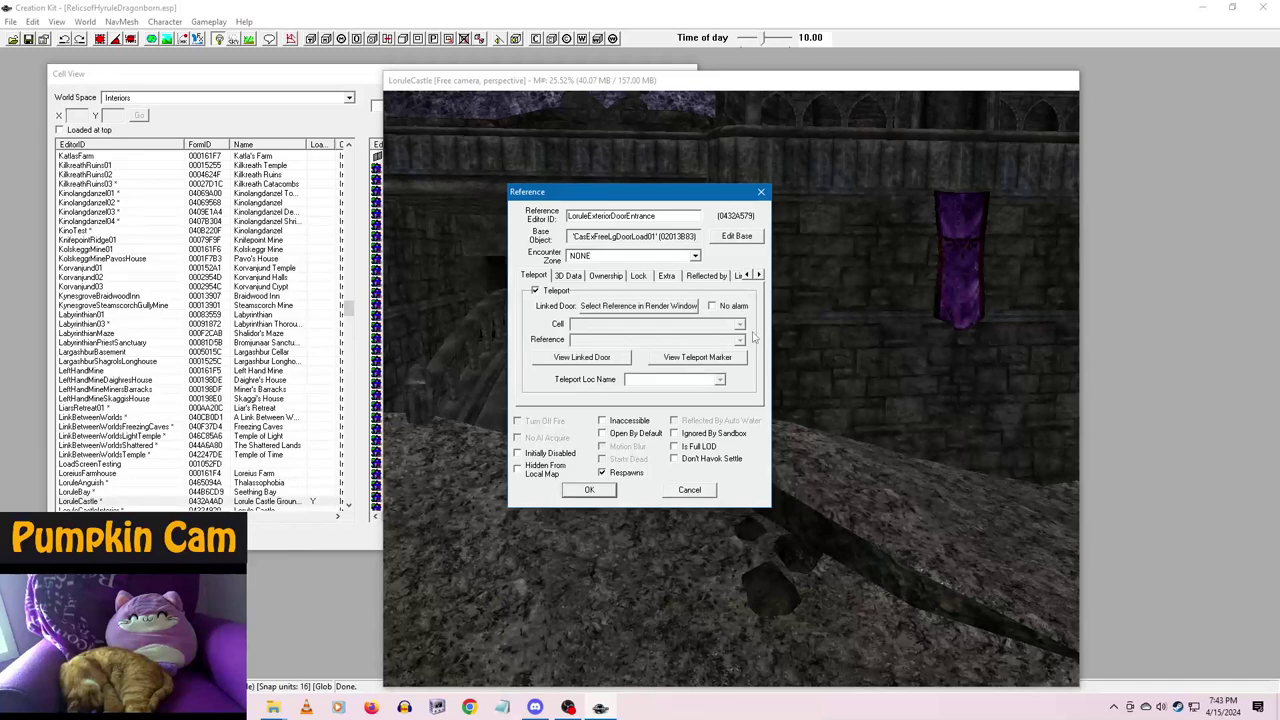
{"action": "left_click", "coordinate": [740, 324]}
{"action": "type", "text": "lo"}
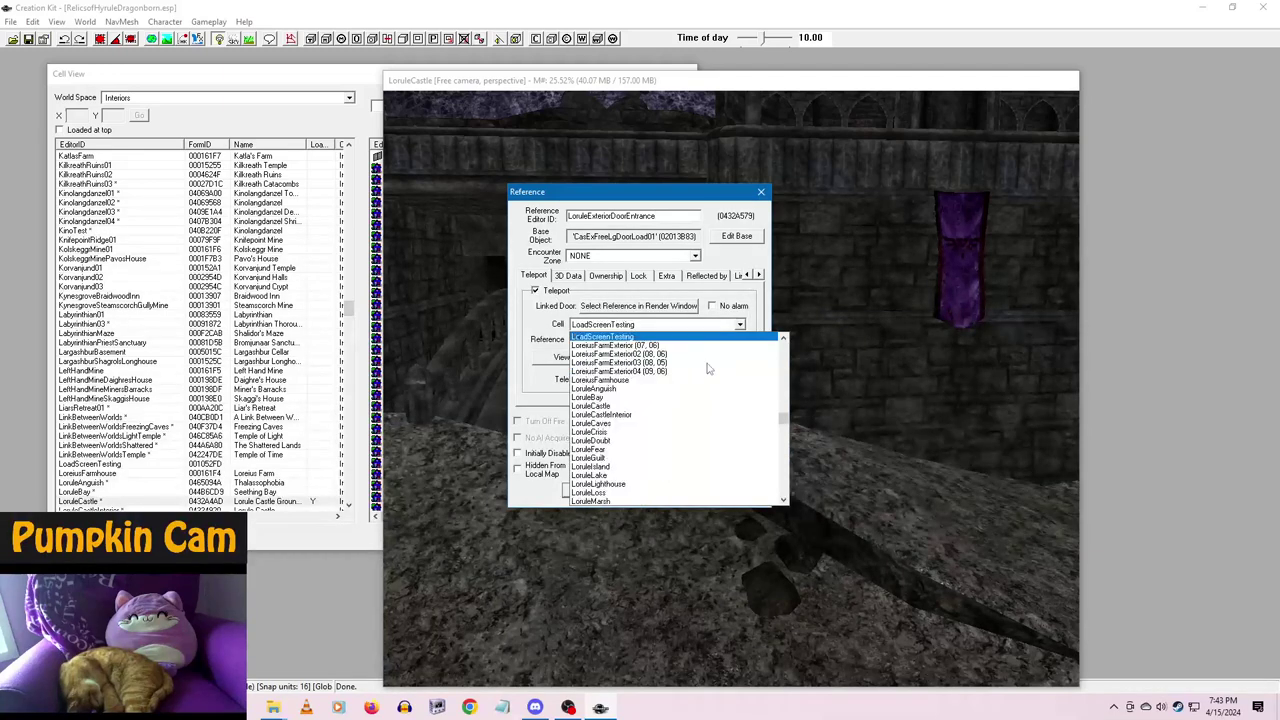
{"action": "scroll", "coordinate": [707, 369], "scroll_direction": "down", "scroll_amount": 2}
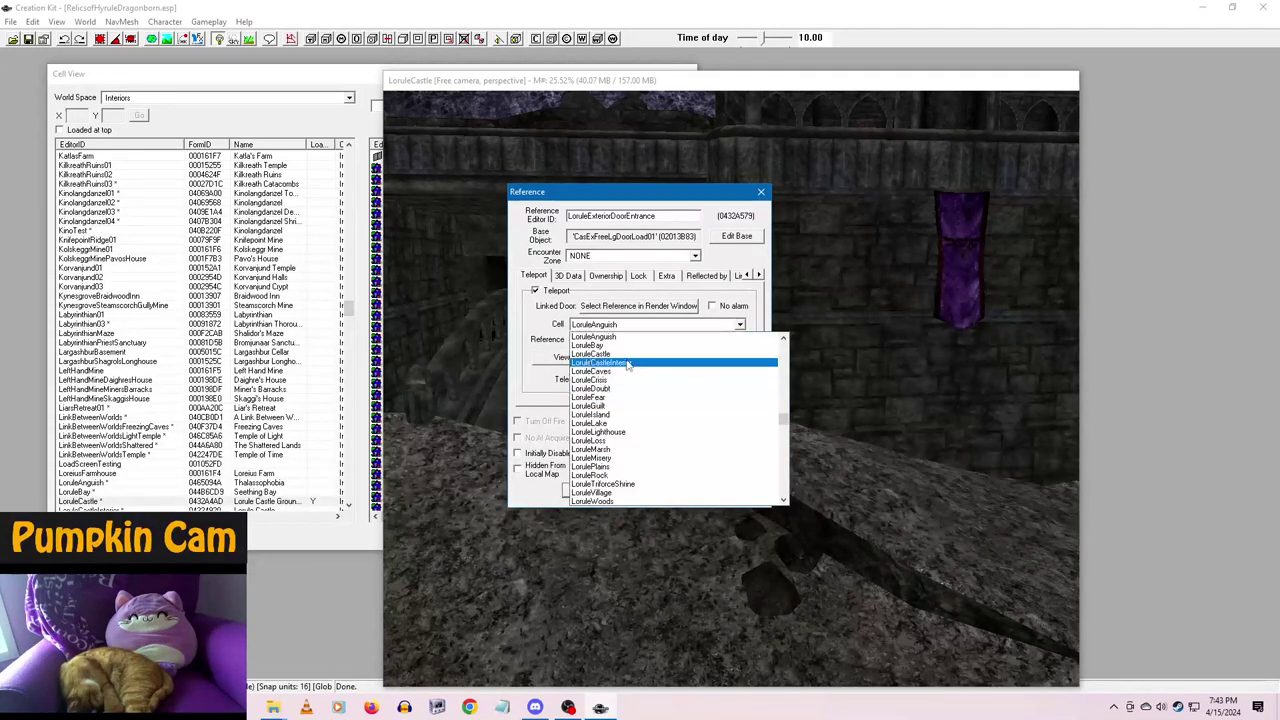
{"action": "left_click", "coordinate": [628, 366]}
{"action": "left_click", "coordinate": [740, 342]}
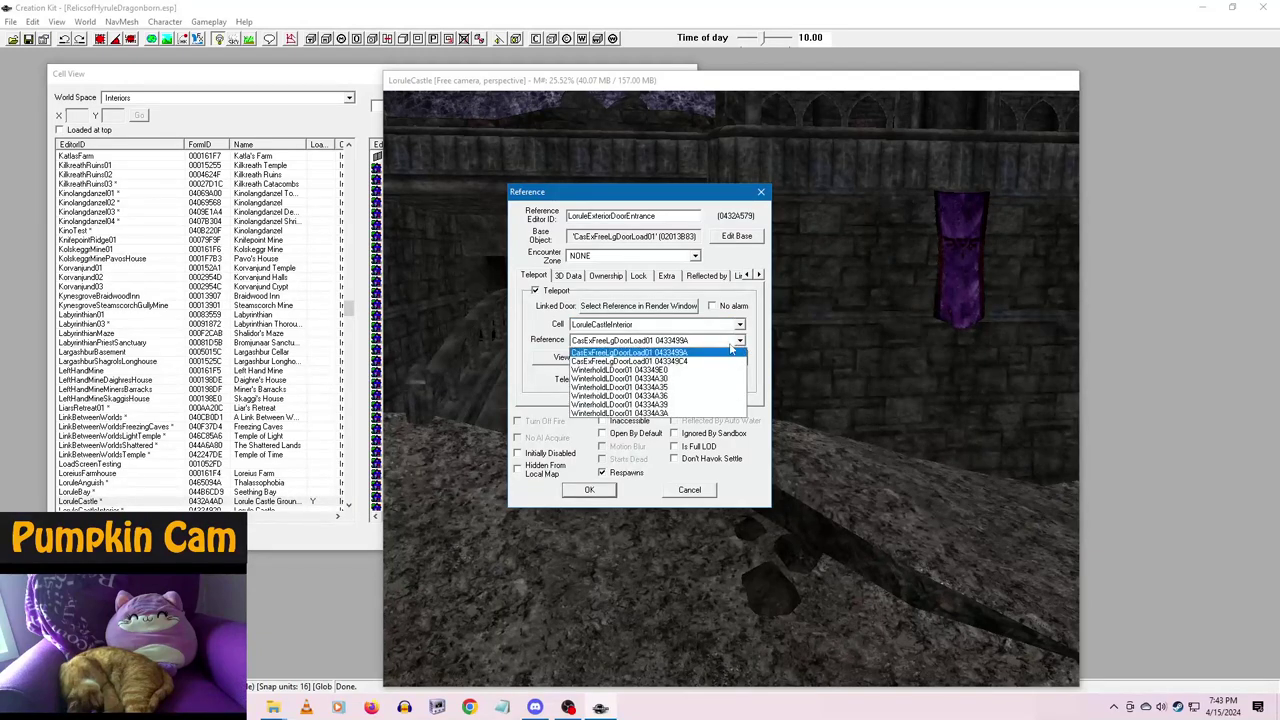
{"action": "left_click", "coordinate": [731, 348]}
{"action": "left_click", "coordinate": [747, 325]}
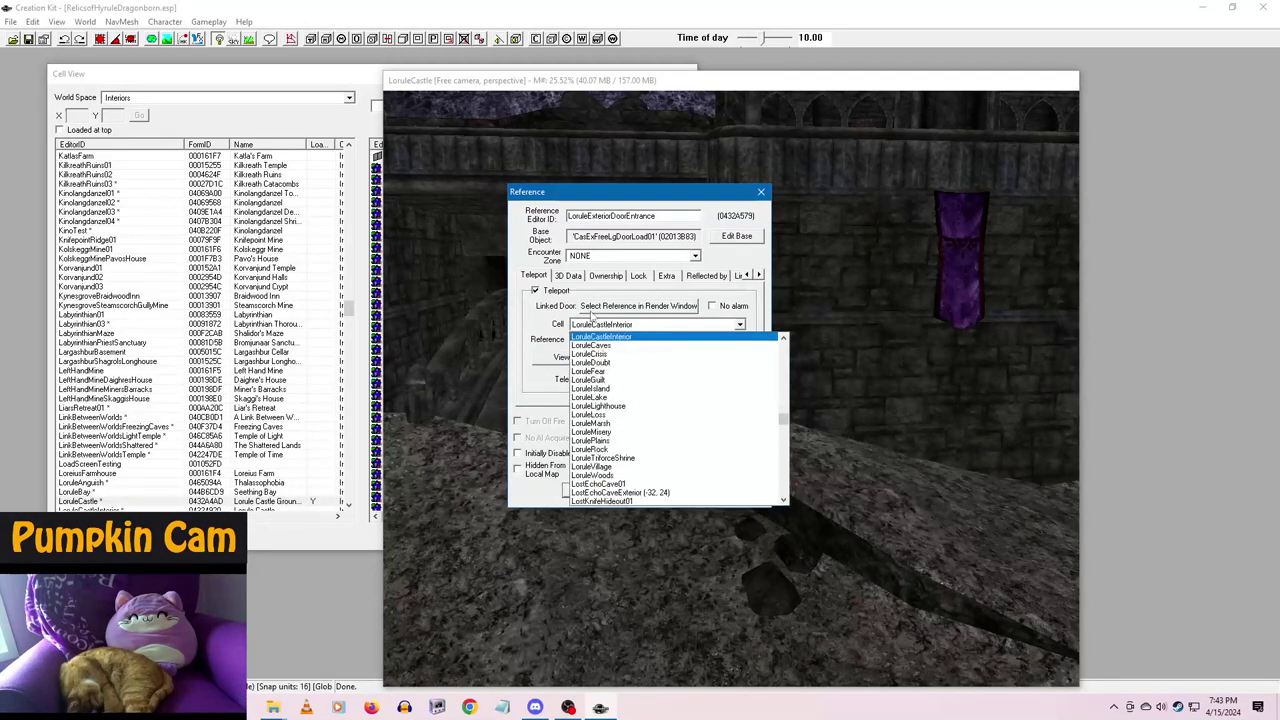
{"action": "left_click", "coordinate": [541, 292]}
{"action": "left_click", "coordinate": [541, 292]}
- Confirm the entrance door's reference edit and set the balcony door's Reference Editor ID to LoruleCastleExteriorDoorBalcony
{"action": "left_click", "coordinate": [598, 489]}
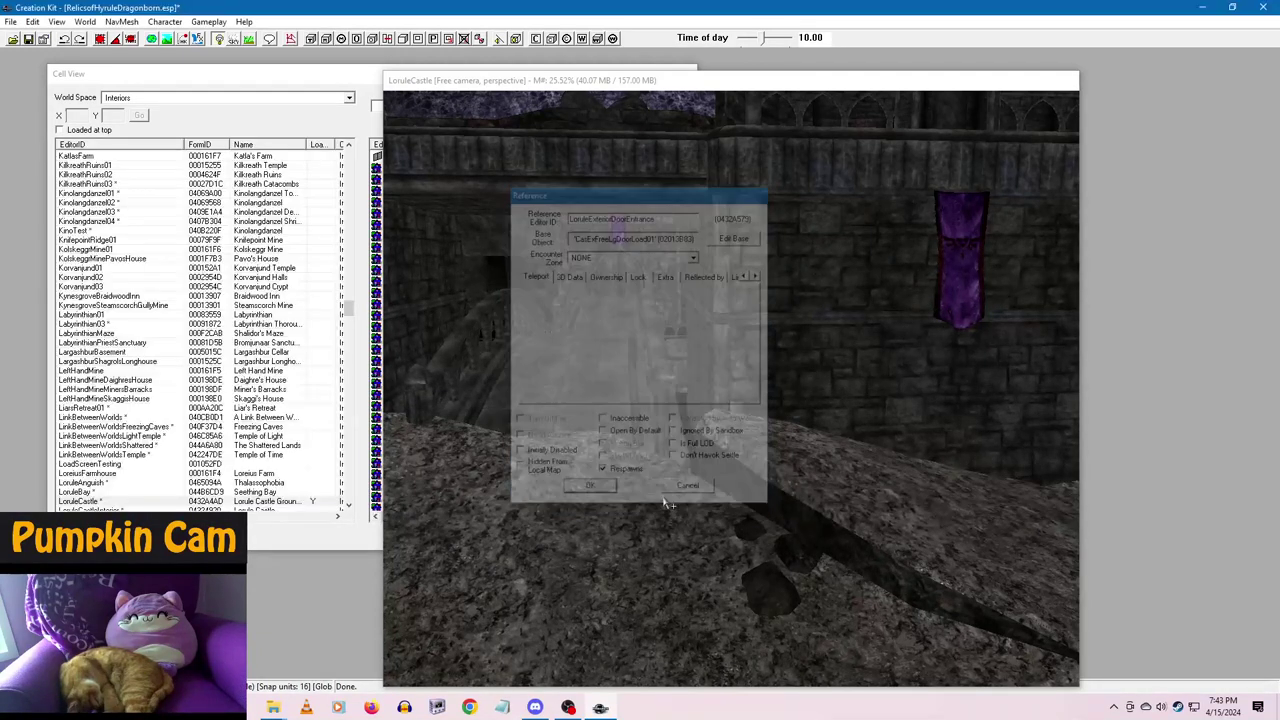
{"action": "scroll", "coordinate": [711, 286], "scroll_direction": "down", "scroll_amount": 5}
{"action": "scroll", "coordinate": [743, 480], "scroll_direction": "up", "scroll_amount": 3}
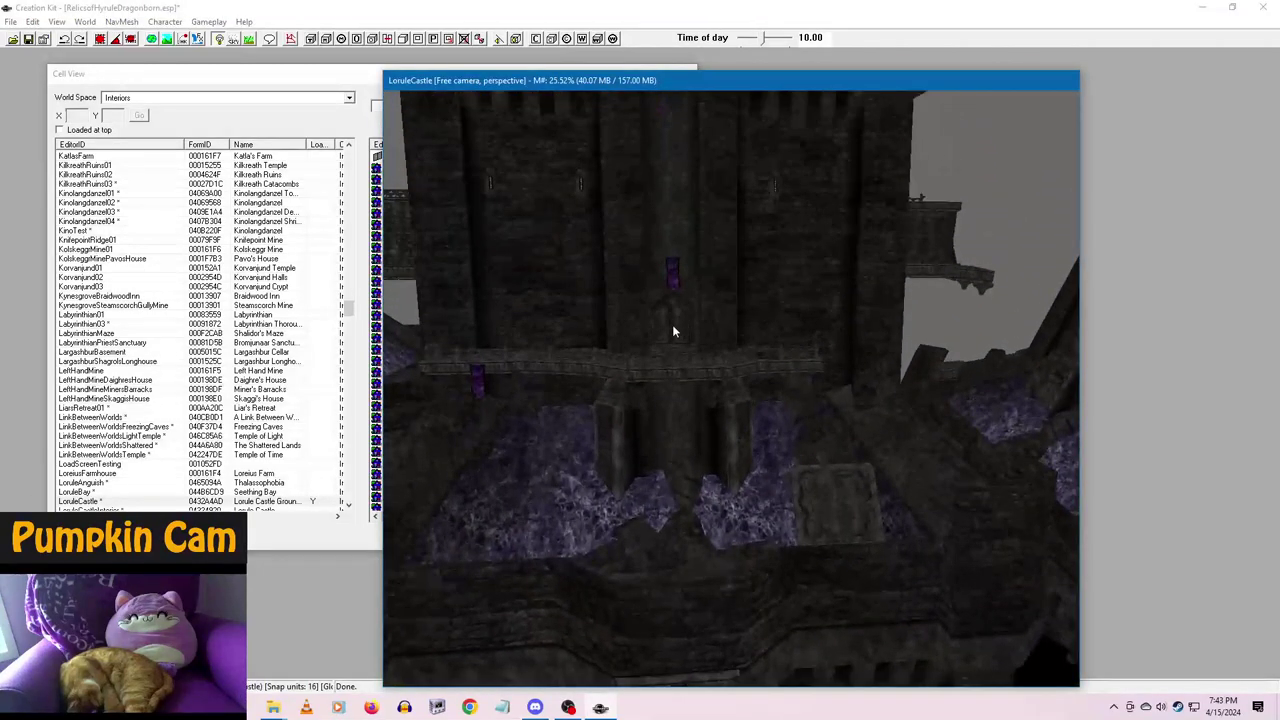
{"action": "right_click", "coordinate": [672, 330]}
{"action": "left_click", "coordinate": [740, 418]}
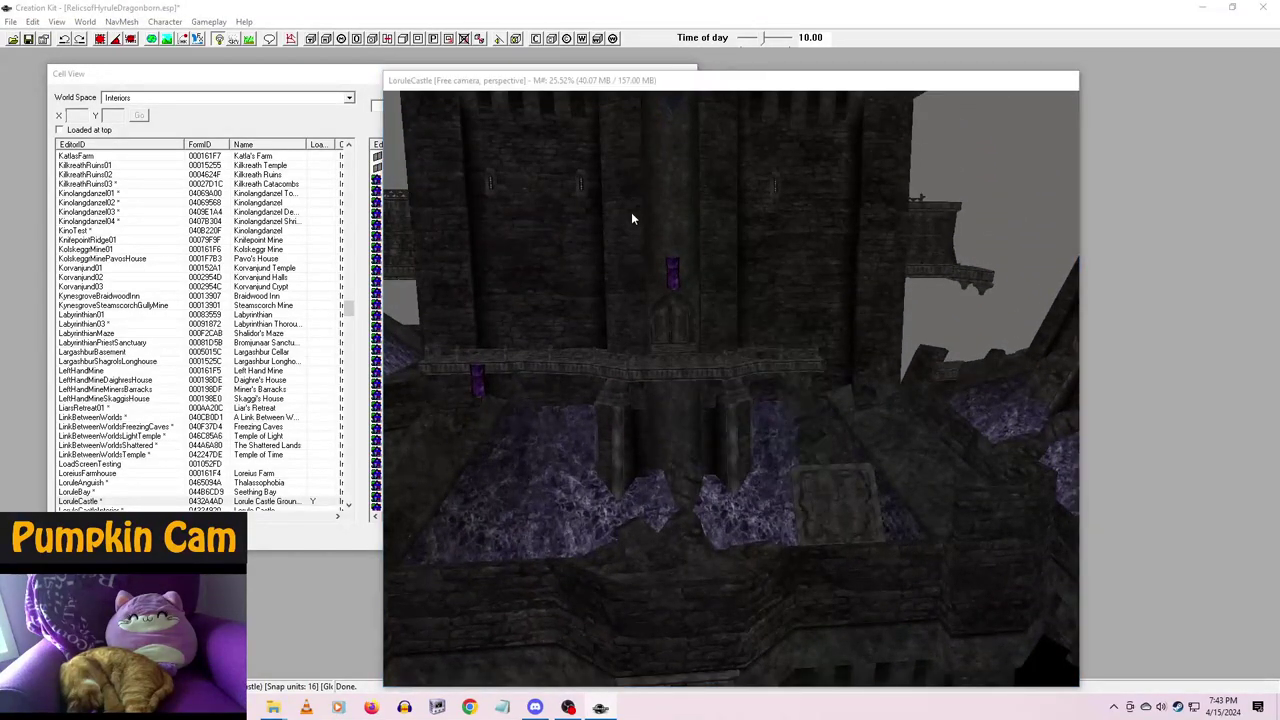
{"action": "double_click", "coordinate": [660, 212]}
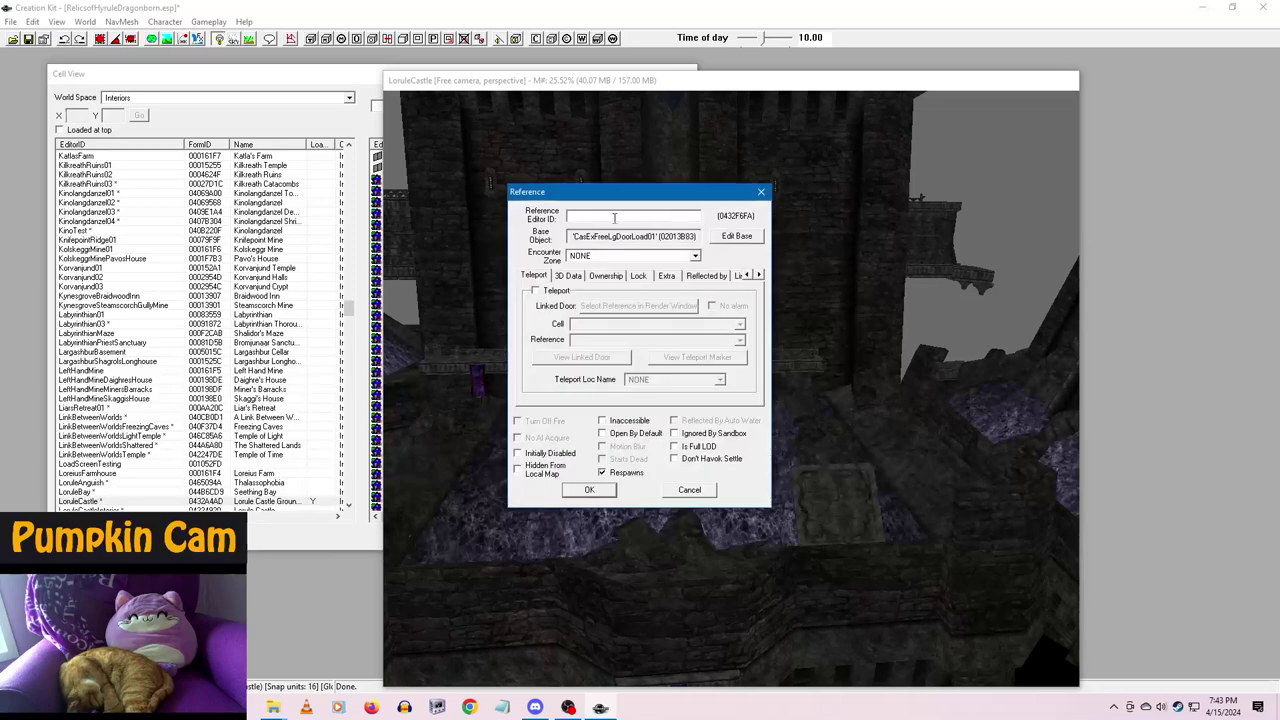
{"action": "left_click", "coordinate": [623, 220]}
{"action": "type", "text": "Lorukle"}
{"action": "key", "text": "BackSpace"}
{"action": "key", "text": "BackSpace"}
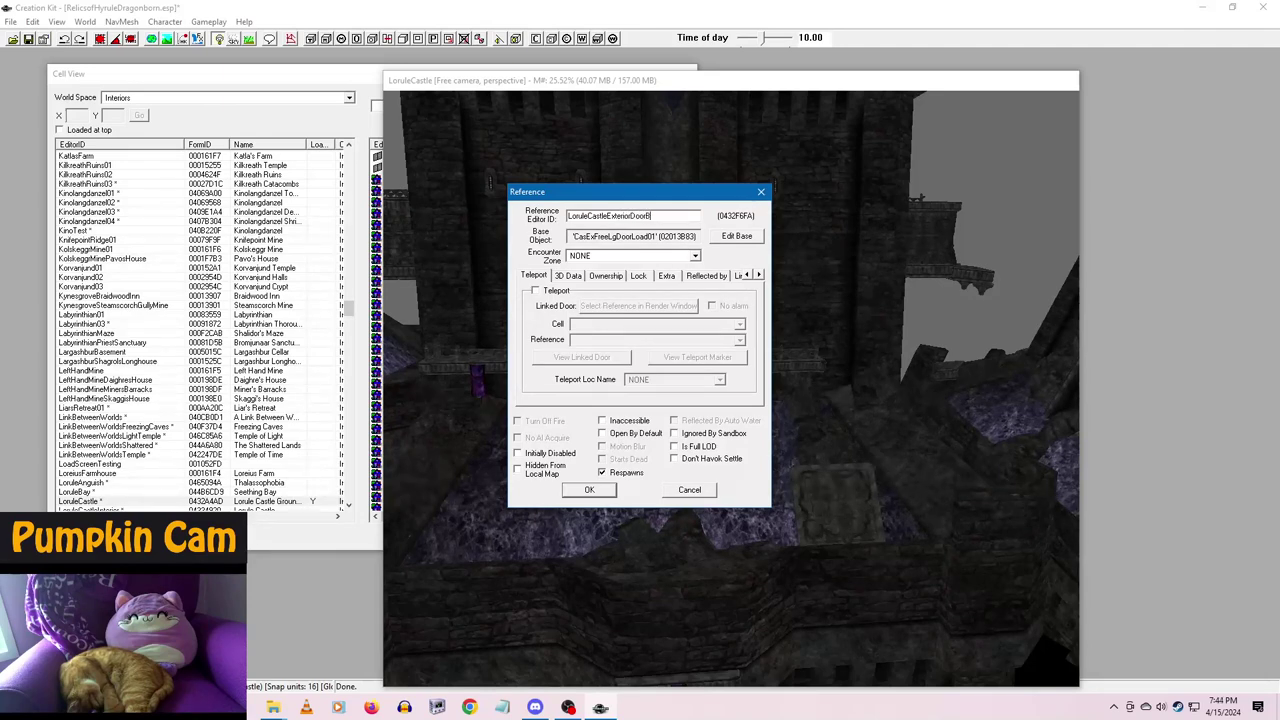
{"action": "key", "text": "Return"}
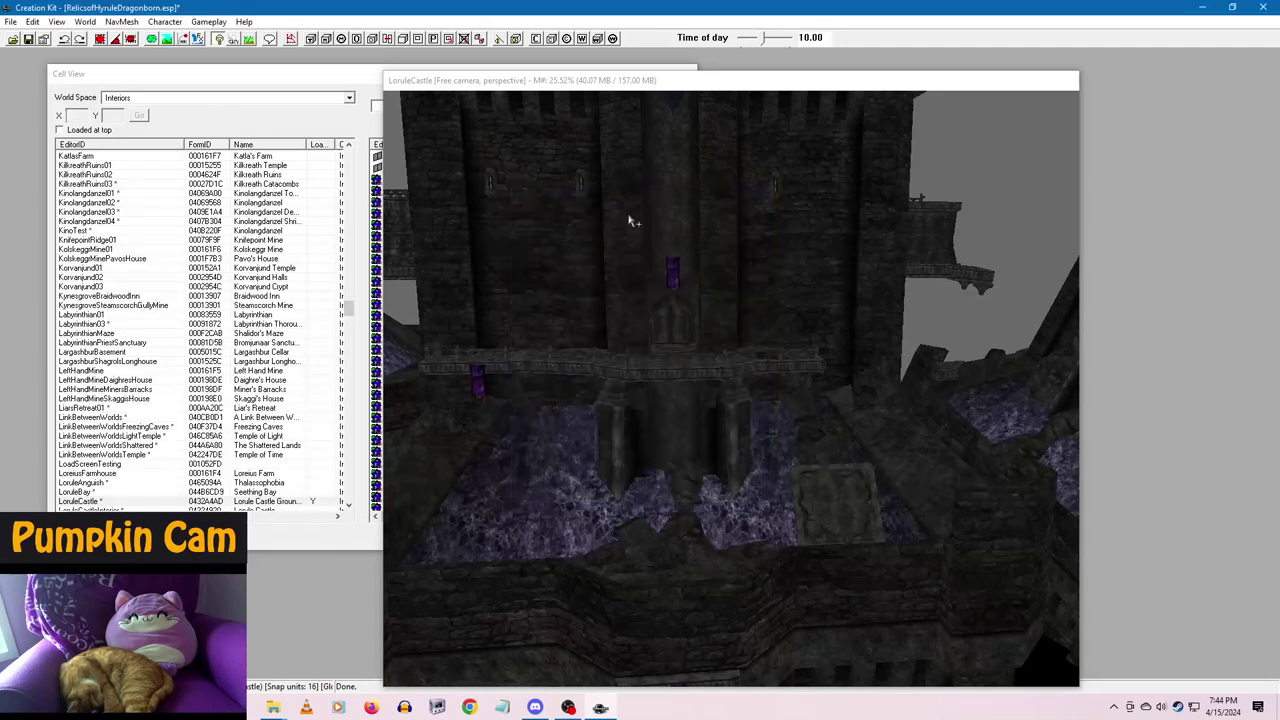
- Load the LoruleCastleInterior cell again and bring its render window to the front
{"action": "left_click", "coordinate": [270, 79]}
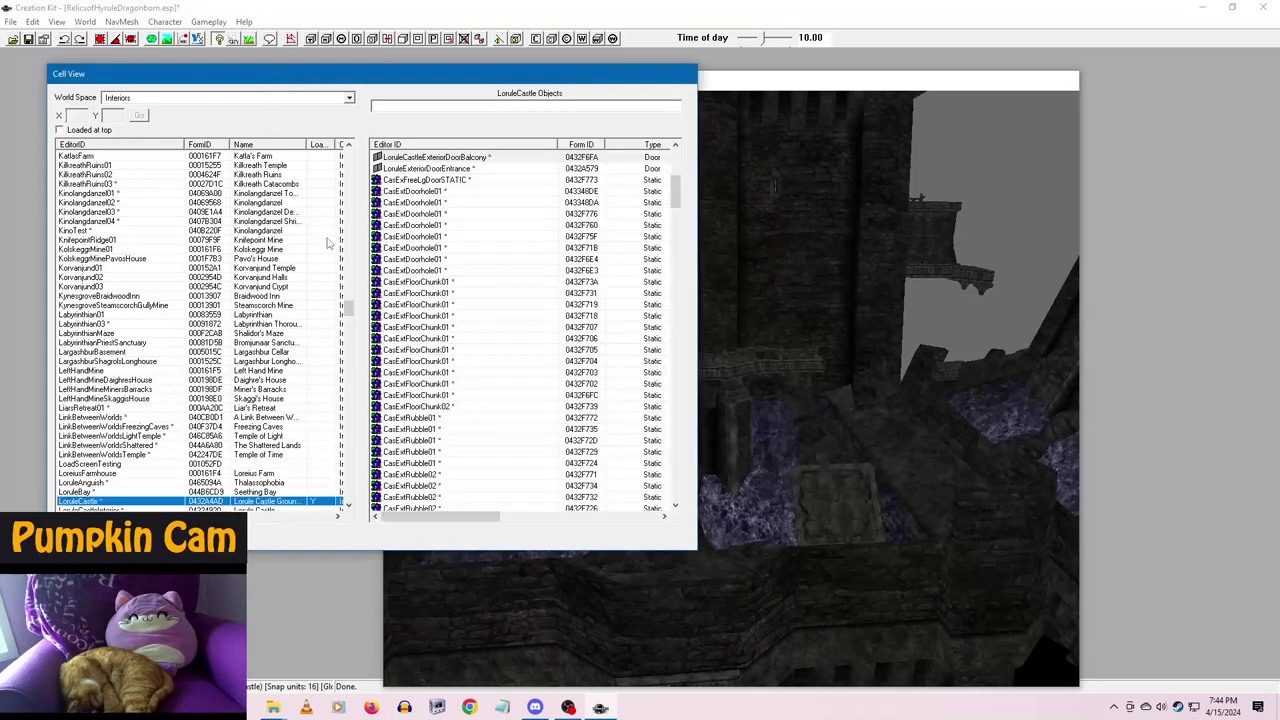
{"action": "scroll", "coordinate": [258, 489], "scroll_direction": "down", "scroll_amount": 1}
{"action": "left_click", "coordinate": [255, 484]}
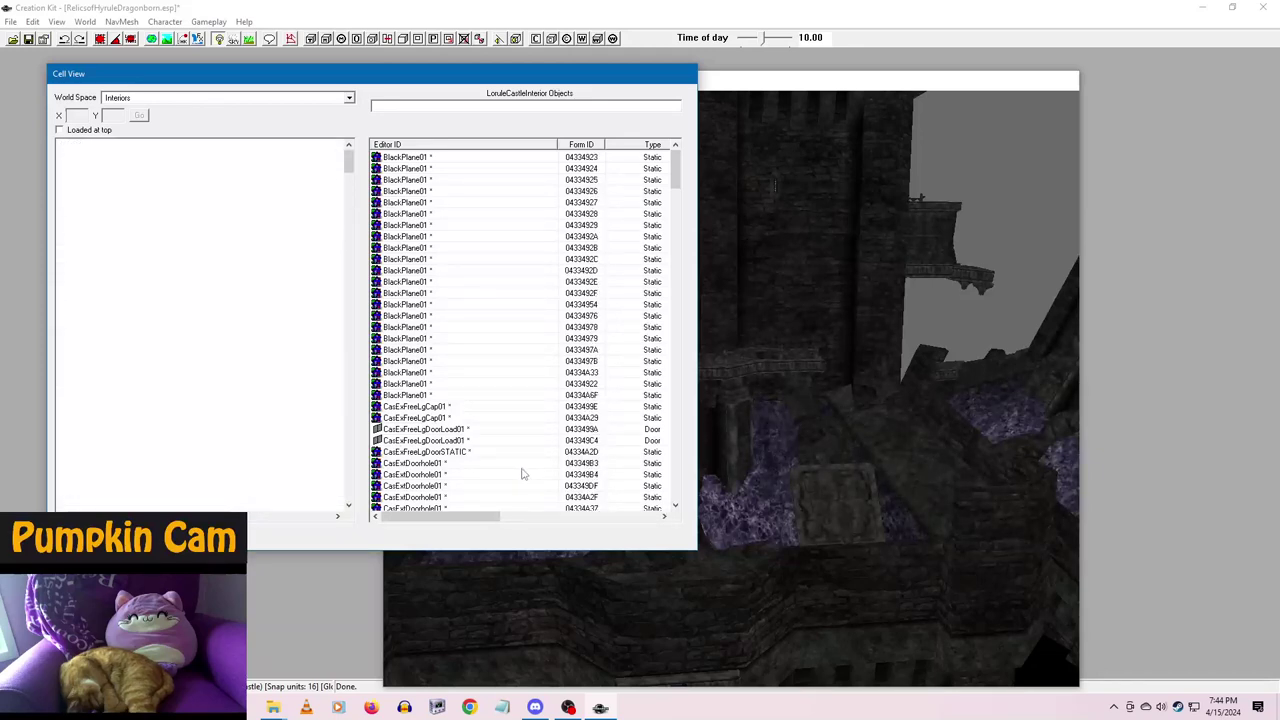
{"action": "left_click", "coordinate": [938, 87]}
- Enable teleport on the interior entrance door and link it to LoruleExteriorDoorEntrance in the LoruleCastle cell
{"action": "scroll", "coordinate": [808, 455], "scroll_direction": "down", "scroll_amount": 15}
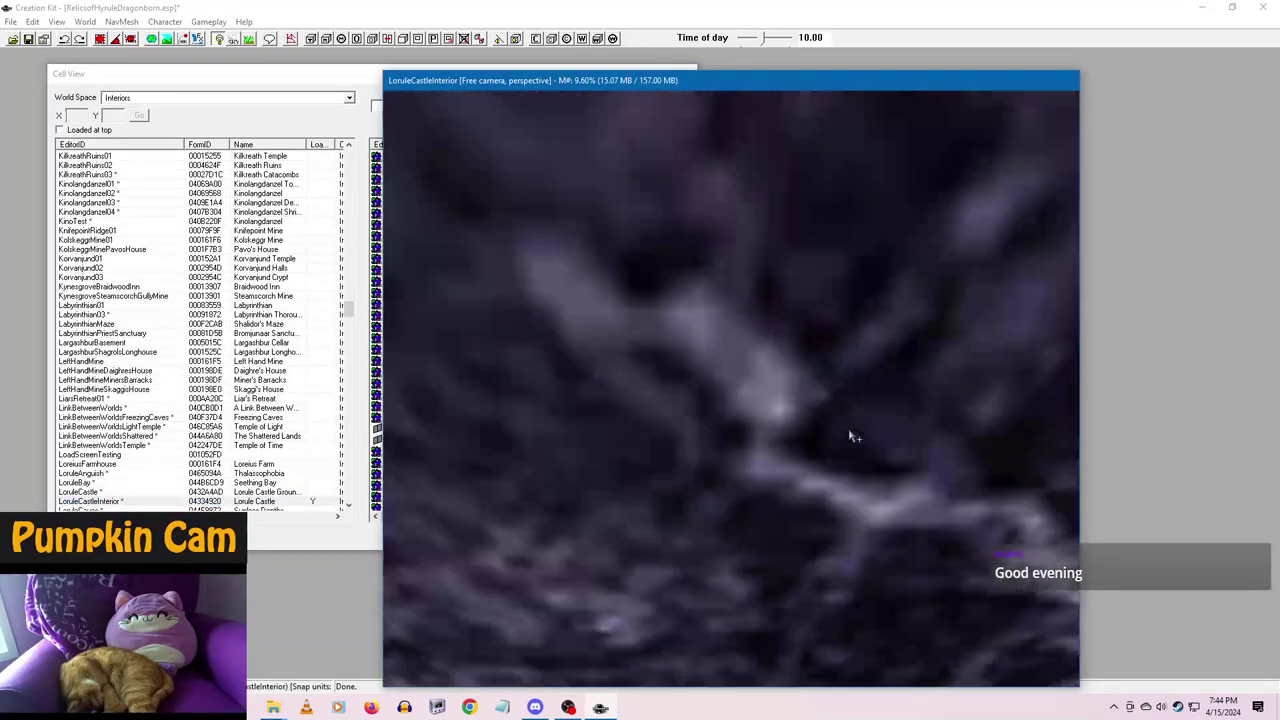
{"action": "scroll", "coordinate": [850, 436], "scroll_direction": "up", "scroll_amount": 3}
{"action": "mouse_move", "coordinate": [751, 374]}
{"action": "middle_mouse_down", "text": "shift"}
{"action": "mouse_move", "coordinate": [791, 406]}
{"action": "mouse_move", "coordinate": [634, 406]}
{"action": "mouse_move", "coordinate": [726, 388]}
{"action": "middle_mouse_up", "text": "shift"}
{"action": "left_click", "coordinate": [723, 374]}
{"action": "right_click", "coordinate": [719, 360]}
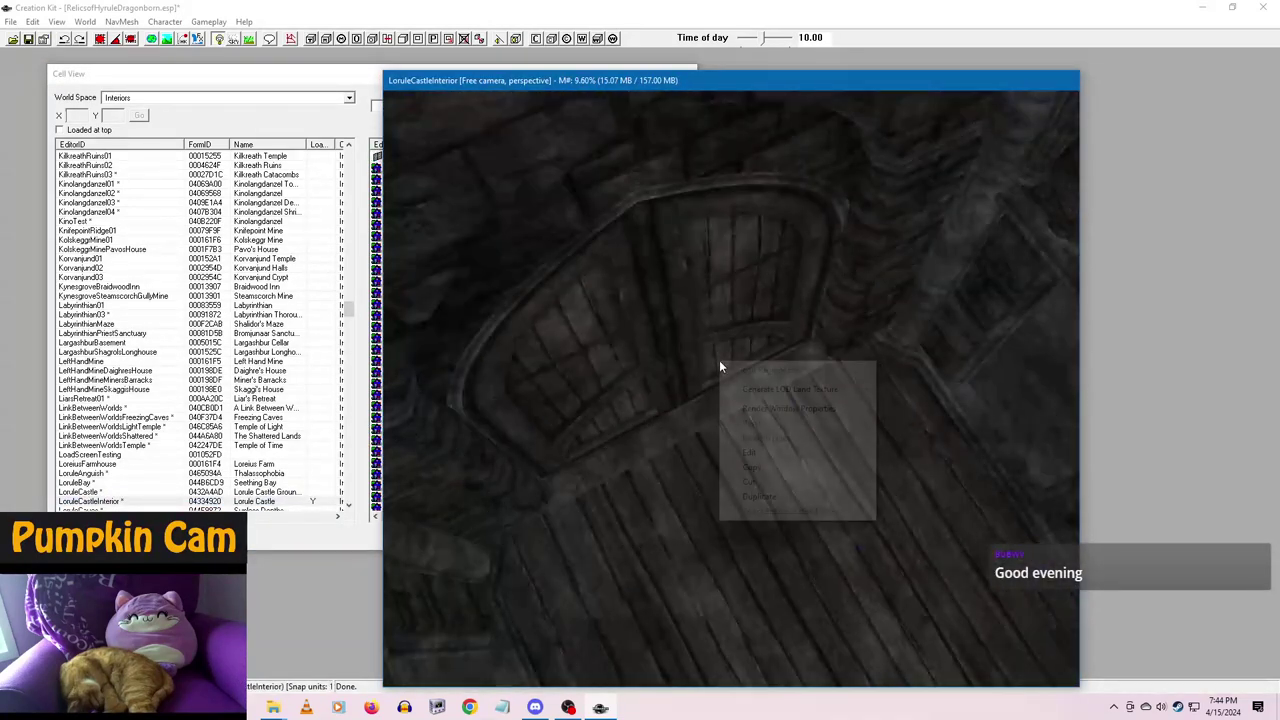
{"action": "left_click", "coordinate": [769, 456]}
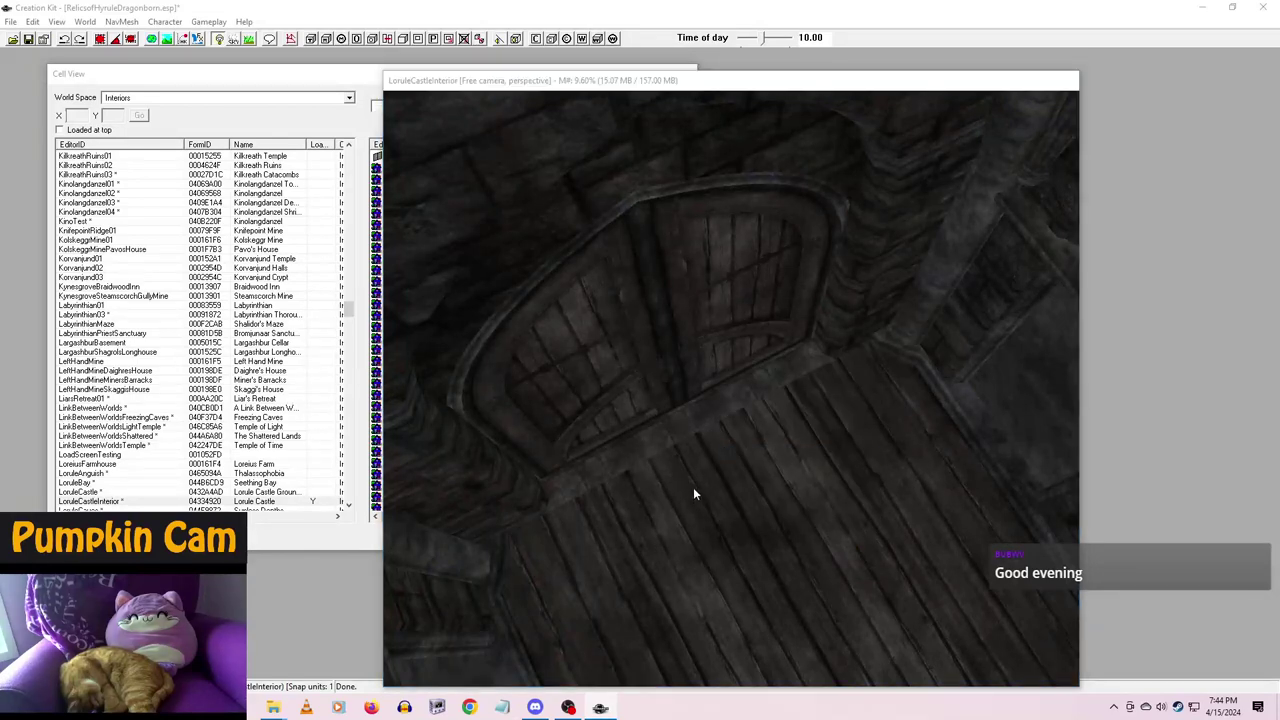
{"action": "double_click", "coordinate": [696, 493]}
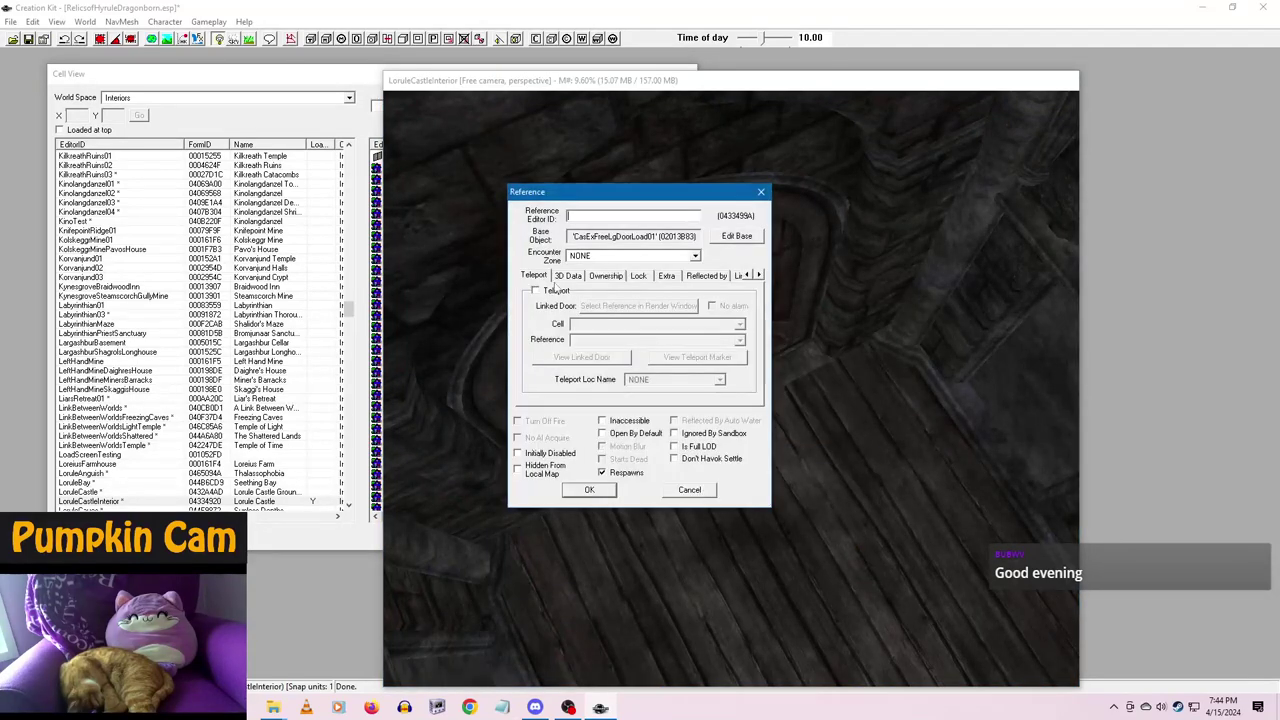
{"action": "left_click", "coordinate": [557, 291]}
{"action": "left_click", "coordinate": [660, 324]}
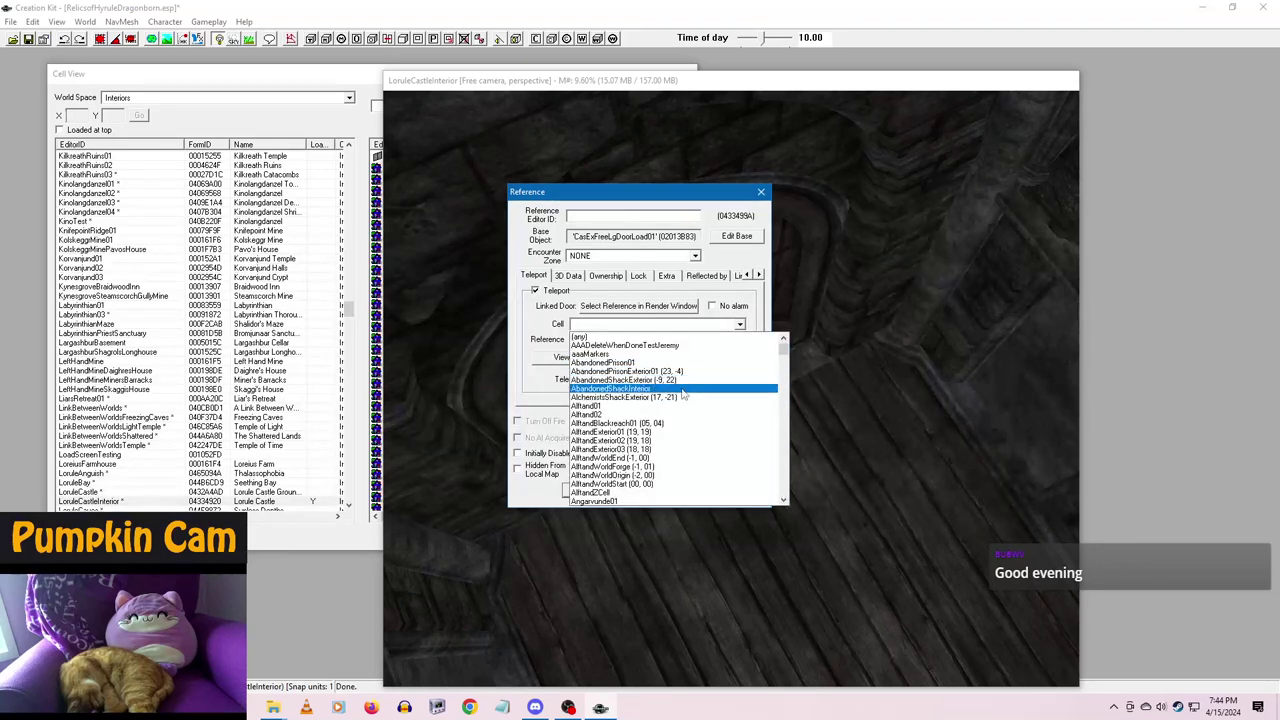
{"action": "type", "text": "loru"}
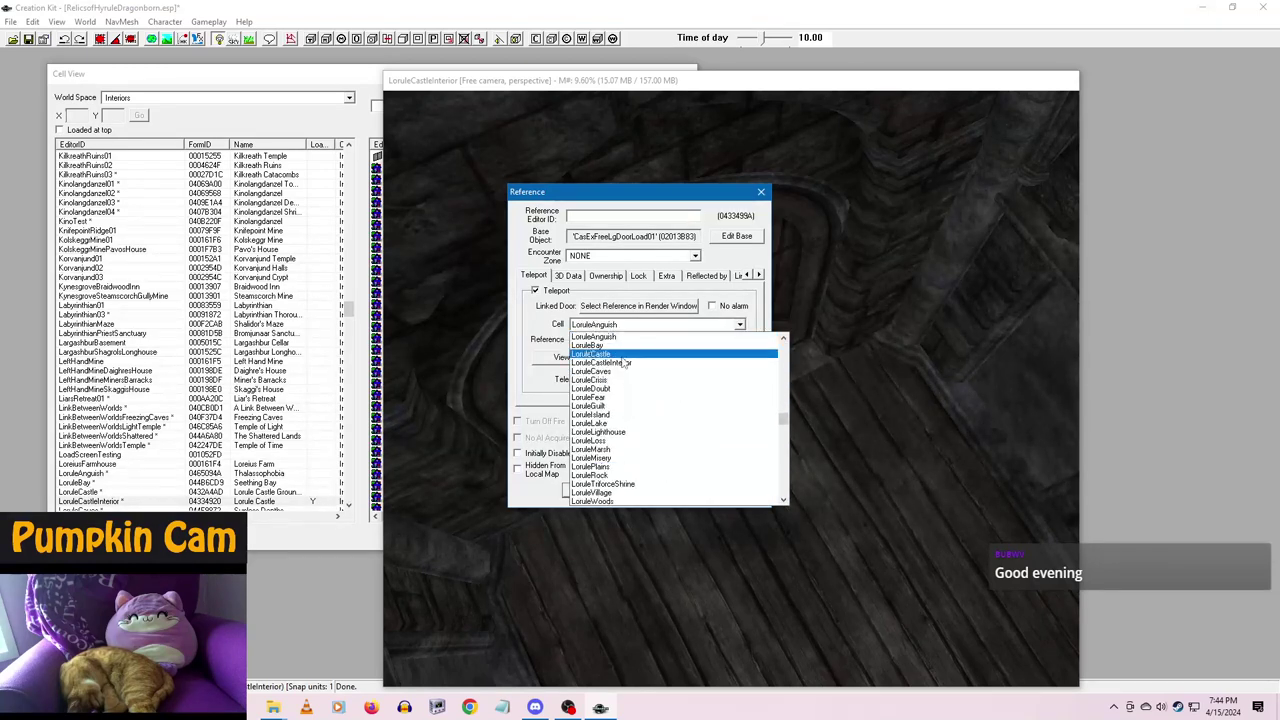
{"action": "left_click", "coordinate": [700, 354]}
{"action": "left_click", "coordinate": [740, 340]}
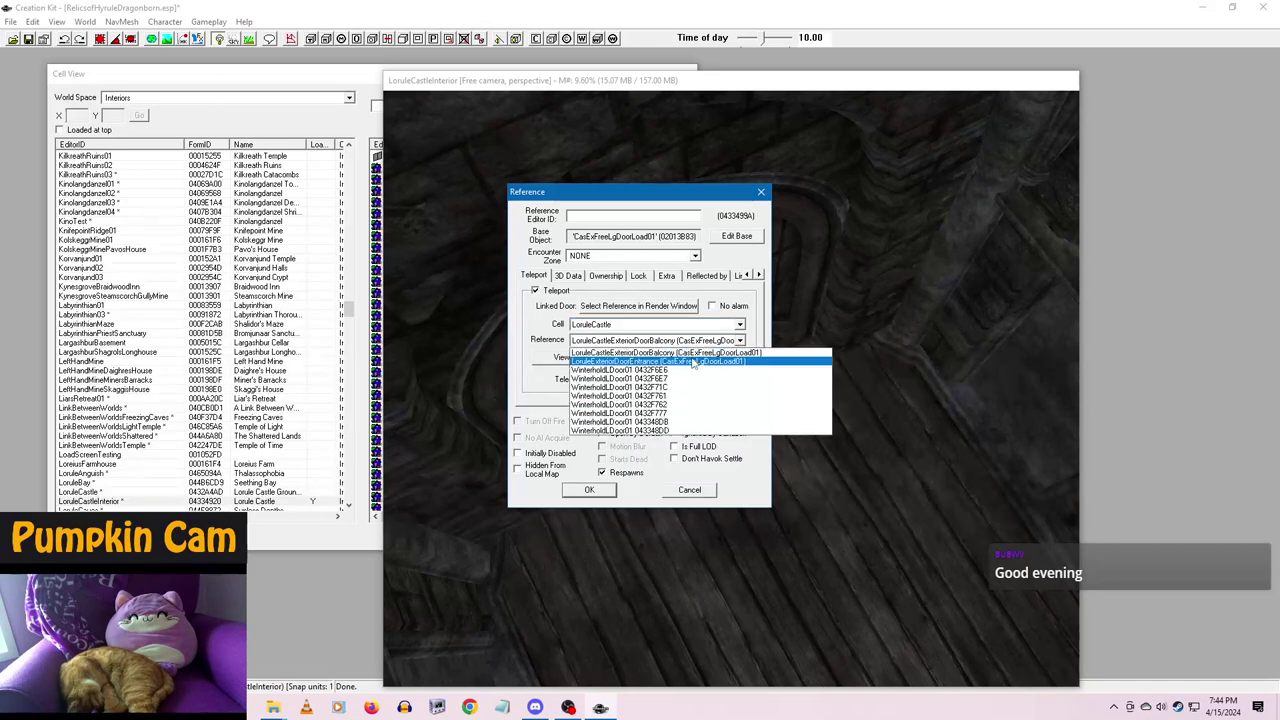
{"action": "left_click", "coordinate": [694, 360]}
{"action": "left_click", "coordinate": [599, 489]}
- Move the door's teleport marker onto the floor in front of the interior door and rotate it with angle snapping on
{"action": "left_click", "coordinate": [677, 403]}
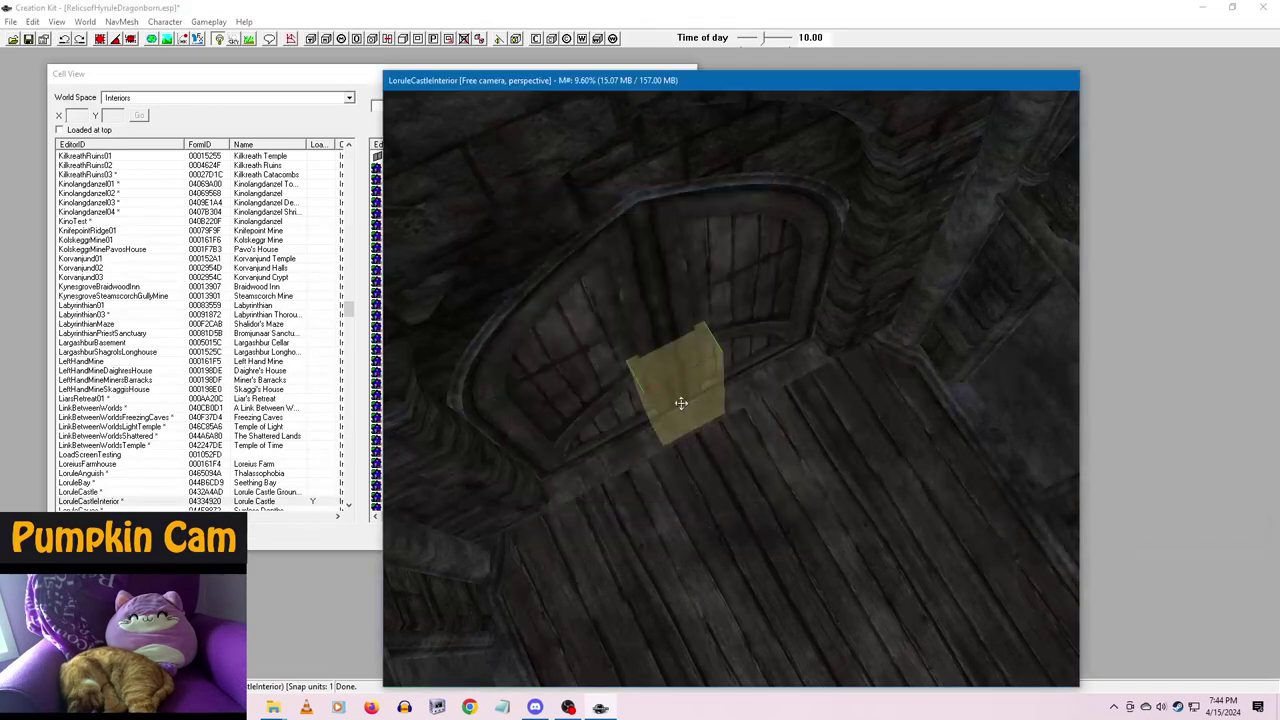
{"action": "left_click_drag", "start_coordinate": [677, 403], "coordinate": [763, 554]}
{"action": "mouse_move", "coordinate": [763, 554]}
{"action": "right_mouse_down"}
{"action": "mouse_move", "coordinate": [753, 524]}
{"action": "mouse_move", "coordinate": [774, 496]}
{"action": "mouse_move", "coordinate": [763, 495]}
{"action": "right_mouse_up"}
{"action": "left_click", "coordinate": [116, 43]}
{"action": "left_click_drag", "start_coordinate": [763, 495], "coordinate": [743, 463]}
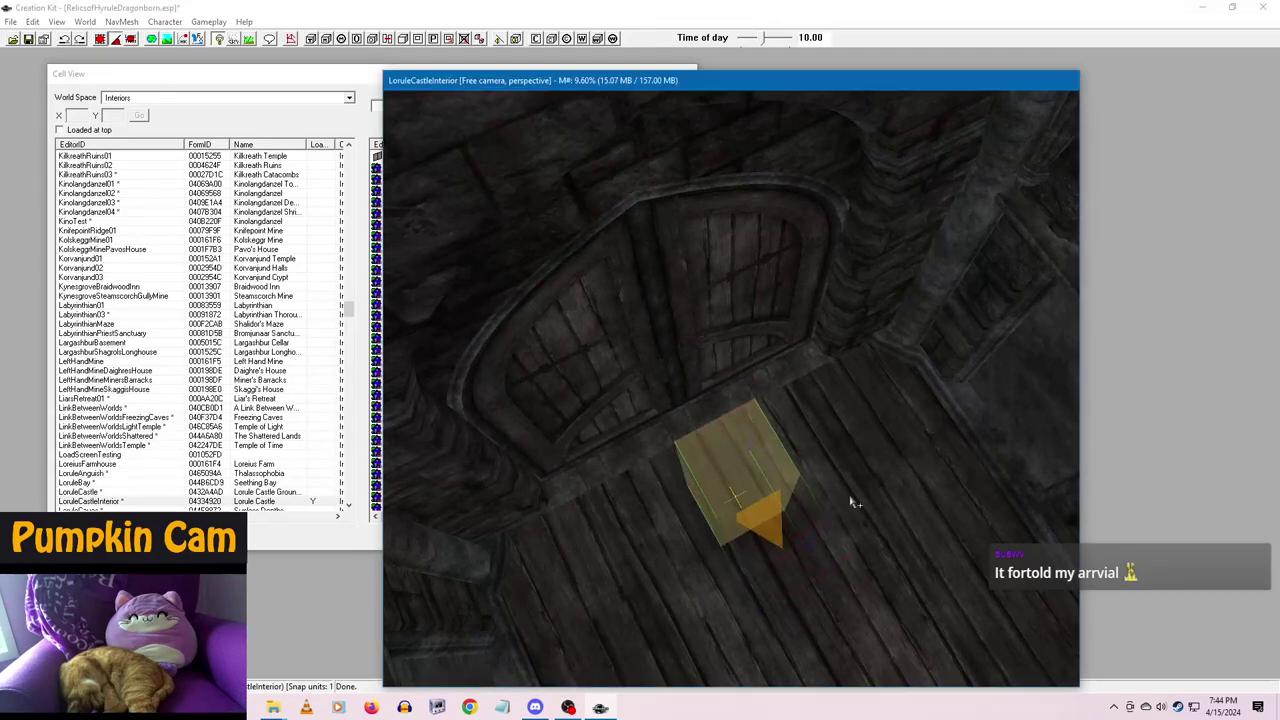
- Link the interior balcony door's teleport to LoruleCastleExteriorDoorBalcony in the LoruleCastle cell
{"action": "mouse_move", "coordinate": [853, 503]}
{"action": "middle_mouse_down"}
{"action": "mouse_move", "coordinate": [971, 471]}
{"action": "mouse_move", "coordinate": [829, 477]}
{"action": "mouse_move", "coordinate": [757, 403]}
{"action": "middle_mouse_up"}
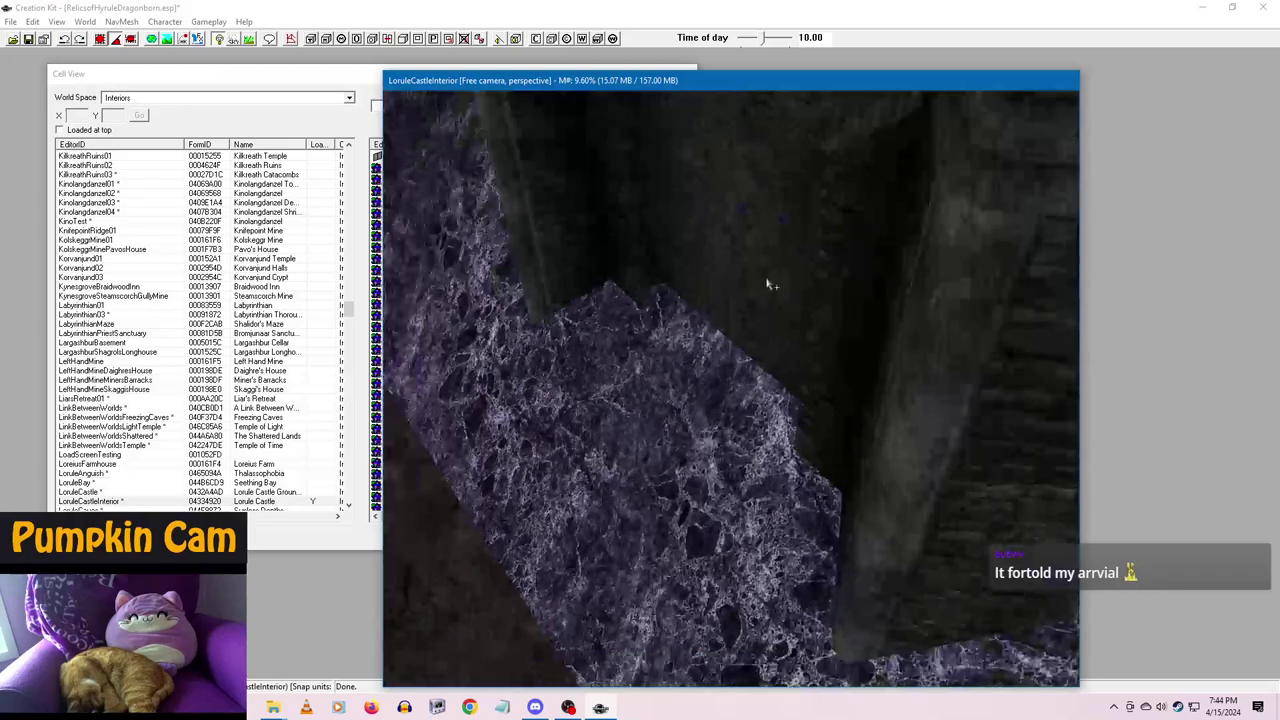
{"action": "middle_click_drag", "start_coordinate": [770, 285], "coordinate": [814, 357]}
{"action": "right_click", "coordinate": [814, 356]}
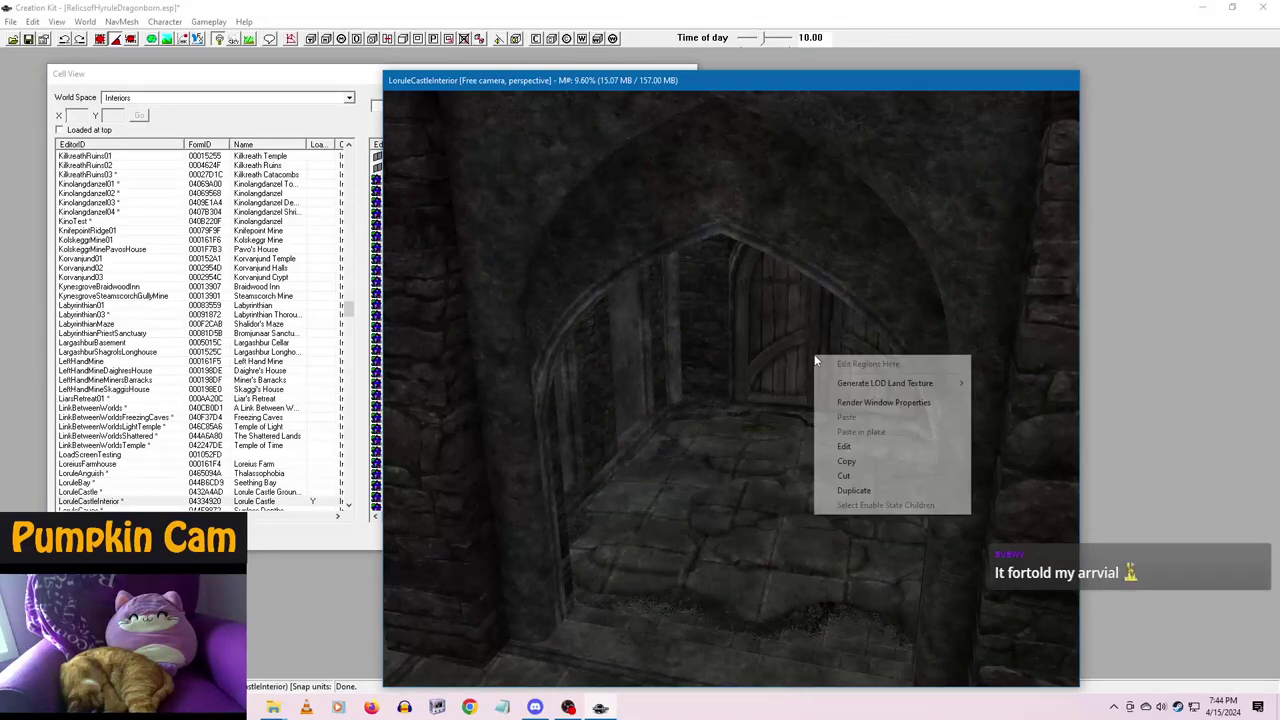
{"action": "left_click", "coordinate": [866, 451]}
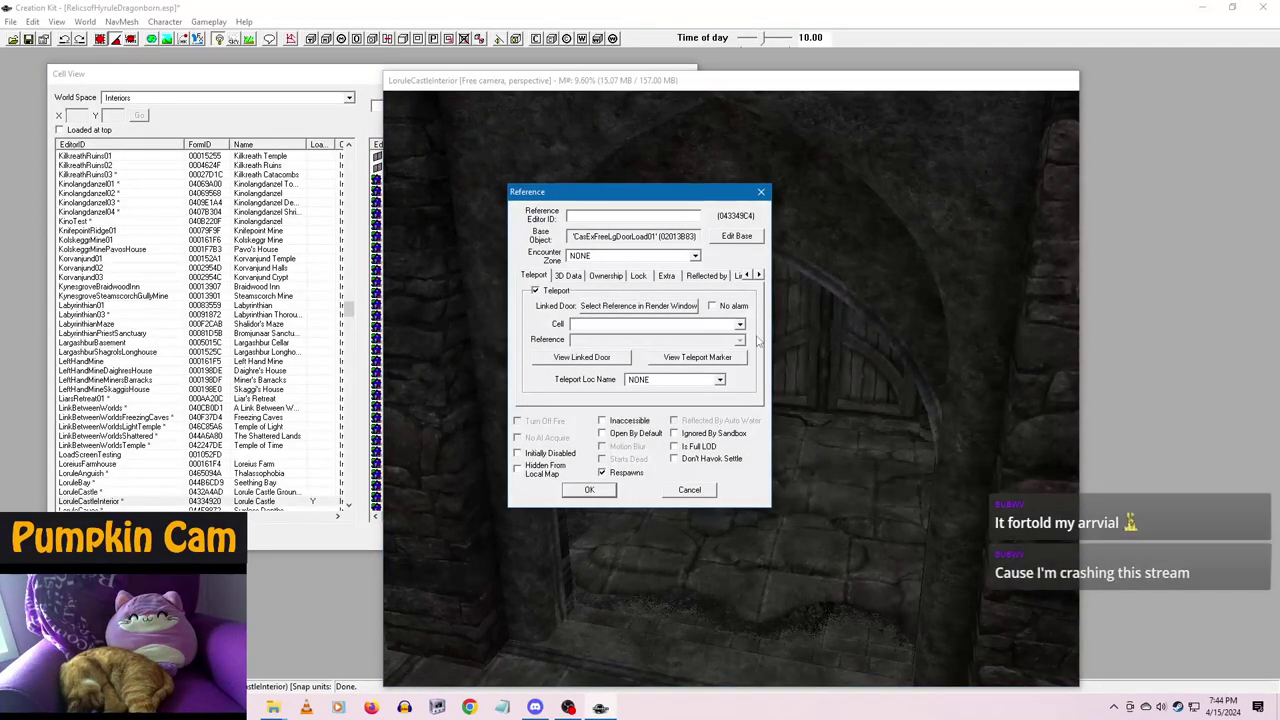
{"action": "left_click", "coordinate": [740, 324]}
{"action": "type", "text": "lorule"}
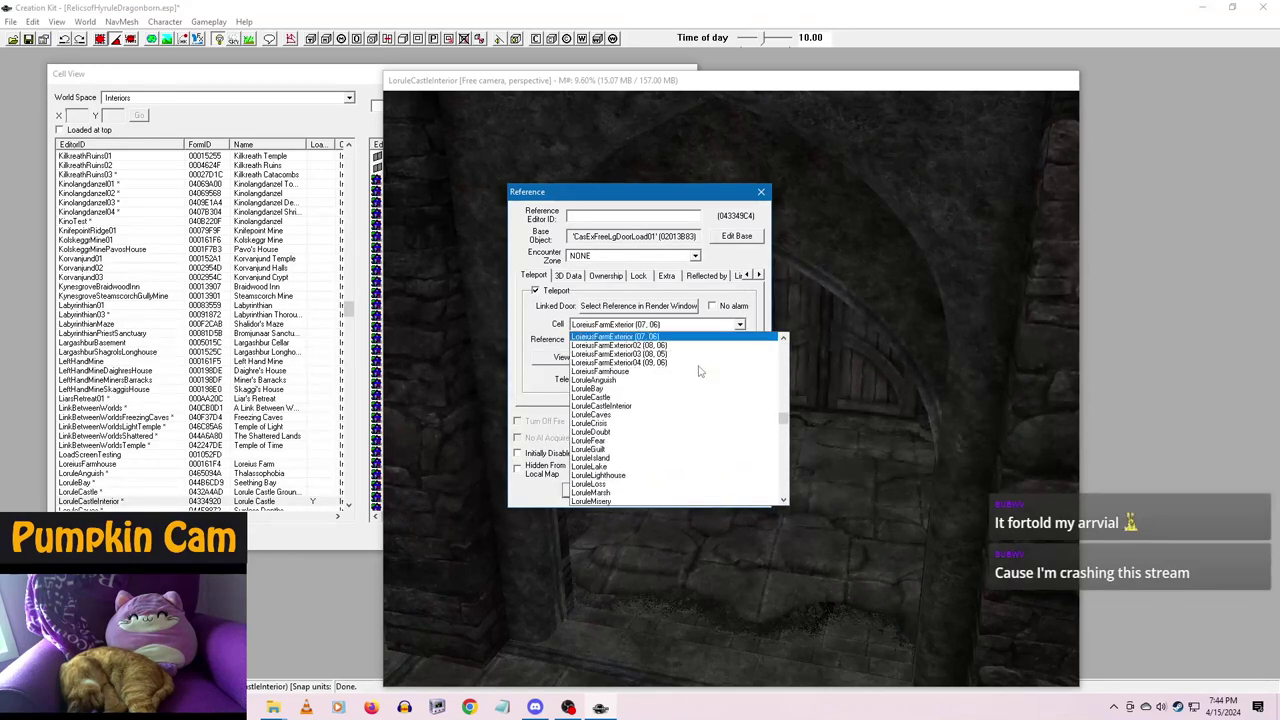
{"action": "left_click", "coordinate": [705, 353]}
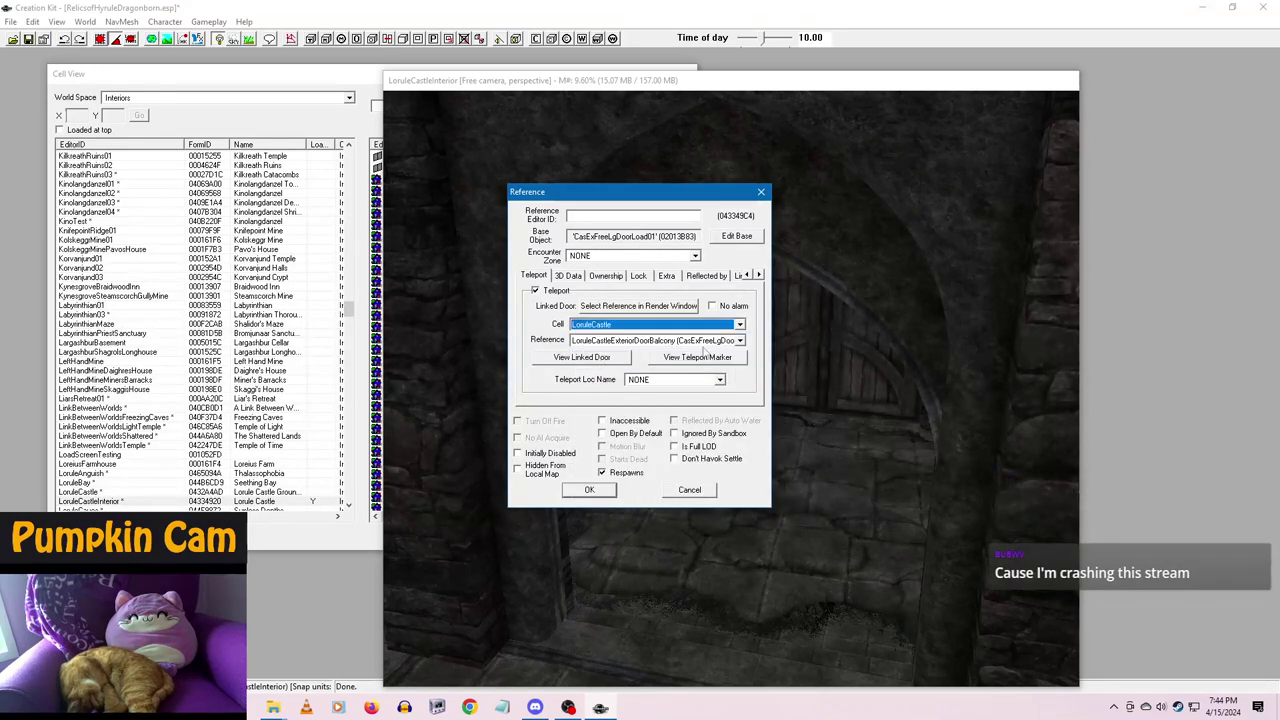
{"action": "left_click", "coordinate": [600, 490]}
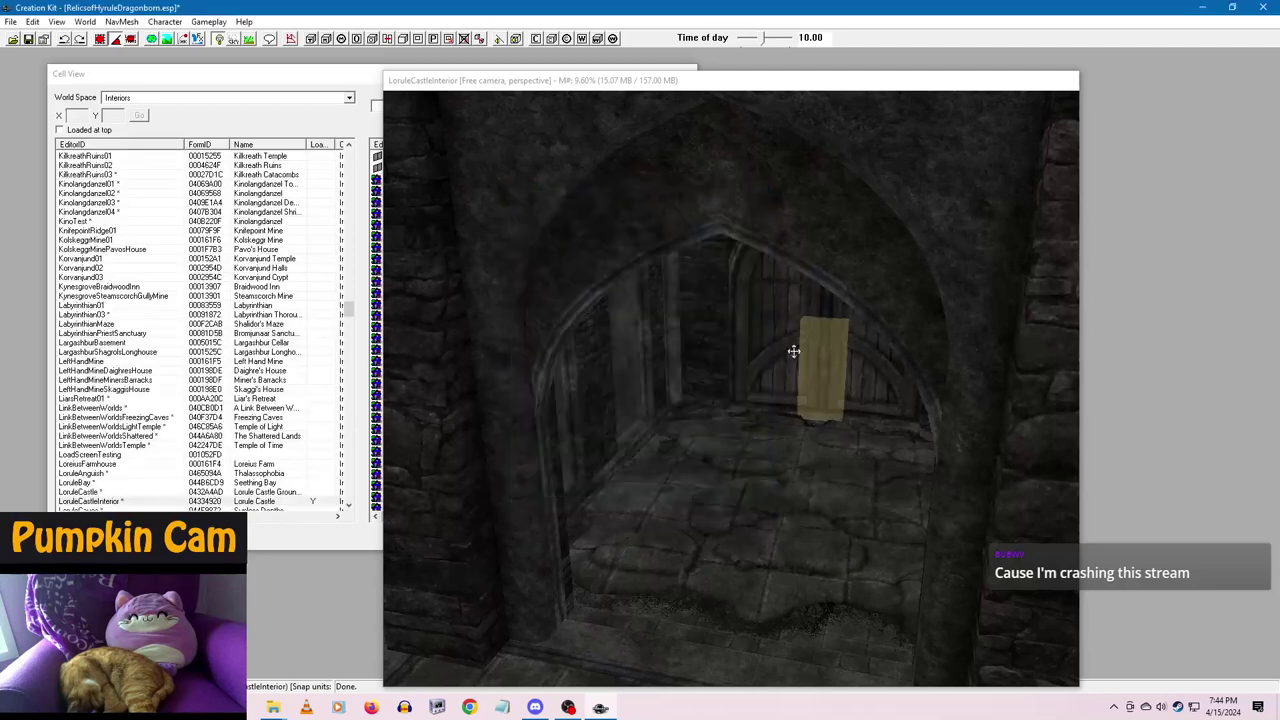
- Rotate the balcony door's teleport marker and move it onto the stone floor in front of the door
{"action": "key", "text": "shift"}
{"action": "mouse_move", "coordinate": [840, 377]}
{"action": "right_mouse_down"}
{"action": "mouse_move", "coordinate": [858, 377]}
{"action": "mouse_move", "coordinate": [840, 377]}
{"action": "right_mouse_up"}
{"action": "key", "text": "x"}
{"action": "key", "text": "c"}
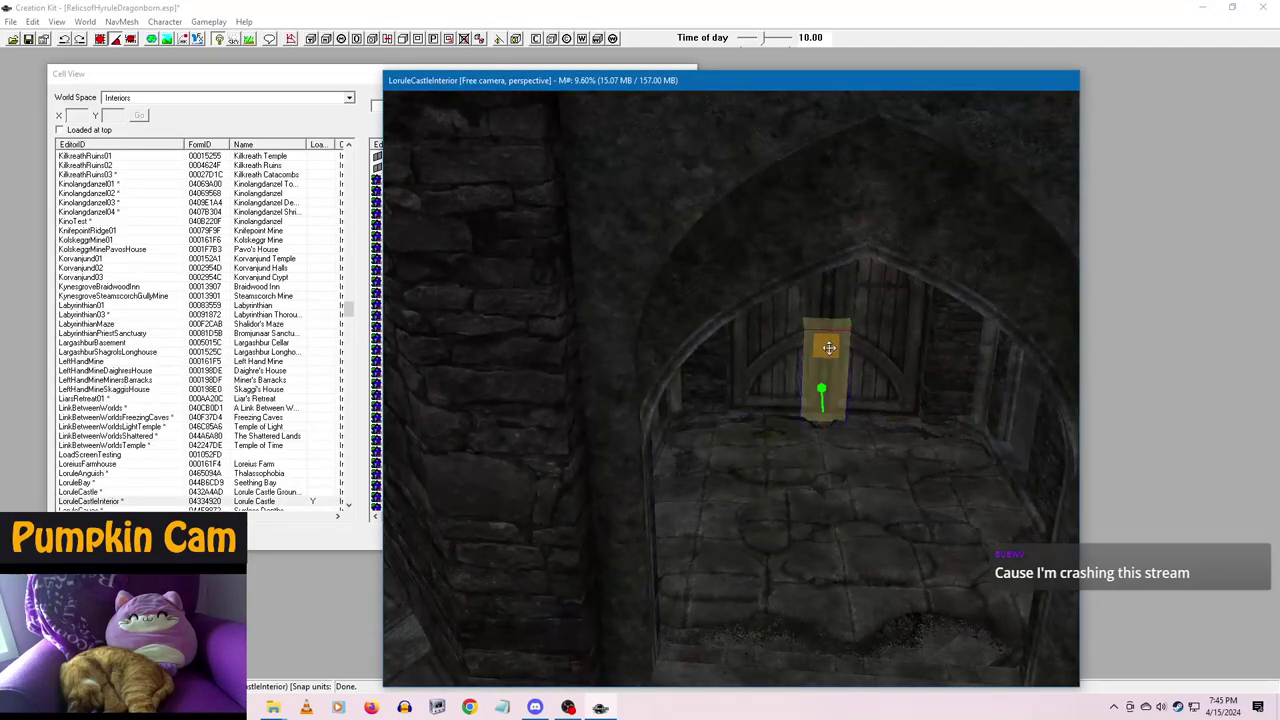
{"action": "mouse_move", "coordinate": [829, 348]}
{"action": "left_mouse_down"}
{"action": "mouse_move", "coordinate": [830, 393]}
{"action": "mouse_move", "coordinate": [842, 384]}
{"action": "left_mouse_up"}
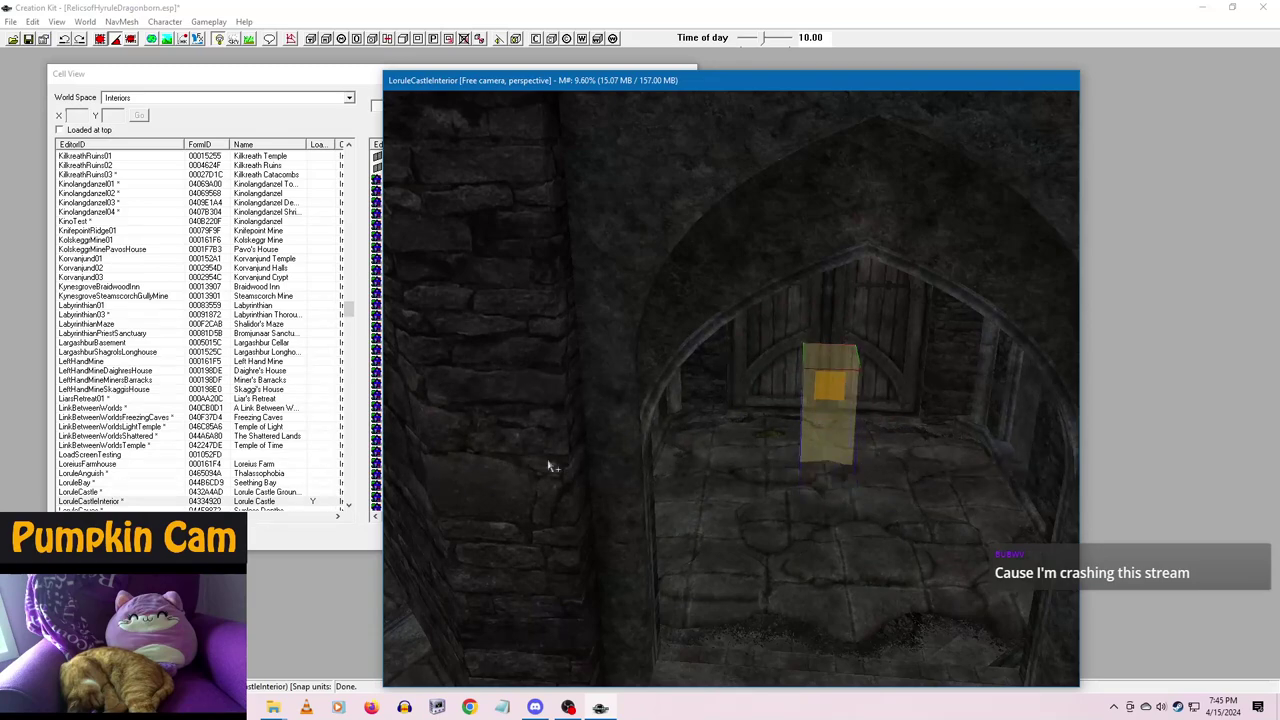
- Fine-tune the position of the selected piece at the balcony doorway, including its height
{"action": "mouse_move", "coordinate": [790, 463]}
{"action": "middle_mouse_down", "text": "shift"}
{"action": "mouse_move", "coordinate": [647, 466]}
{"action": "mouse_move", "coordinate": [682, 489]}
{"action": "middle_mouse_up", "text": "shift"}
{"action": "mouse_move", "coordinate": [726, 342]}
{"action": "left_mouse_down"}
{"action": "mouse_move", "coordinate": [915, 362]}
{"action": "mouse_move", "coordinate": [936, 348]}
{"action": "mouse_move", "coordinate": [940, 366]}
{"action": "left_mouse_up"}
{"action": "mouse_move", "coordinate": [940, 366]}
{"action": "middle_mouse_down", "text": "shift"}
{"action": "mouse_move", "coordinate": [868, 422]}
{"action": "mouse_move", "coordinate": [947, 404]}
{"action": "mouse_move", "coordinate": [914, 457]}
{"action": "mouse_move", "coordinate": [864, 387]}
{"action": "middle_mouse_up", "text": "shift"}
{"action": "left_click", "coordinate": [797, 214]}
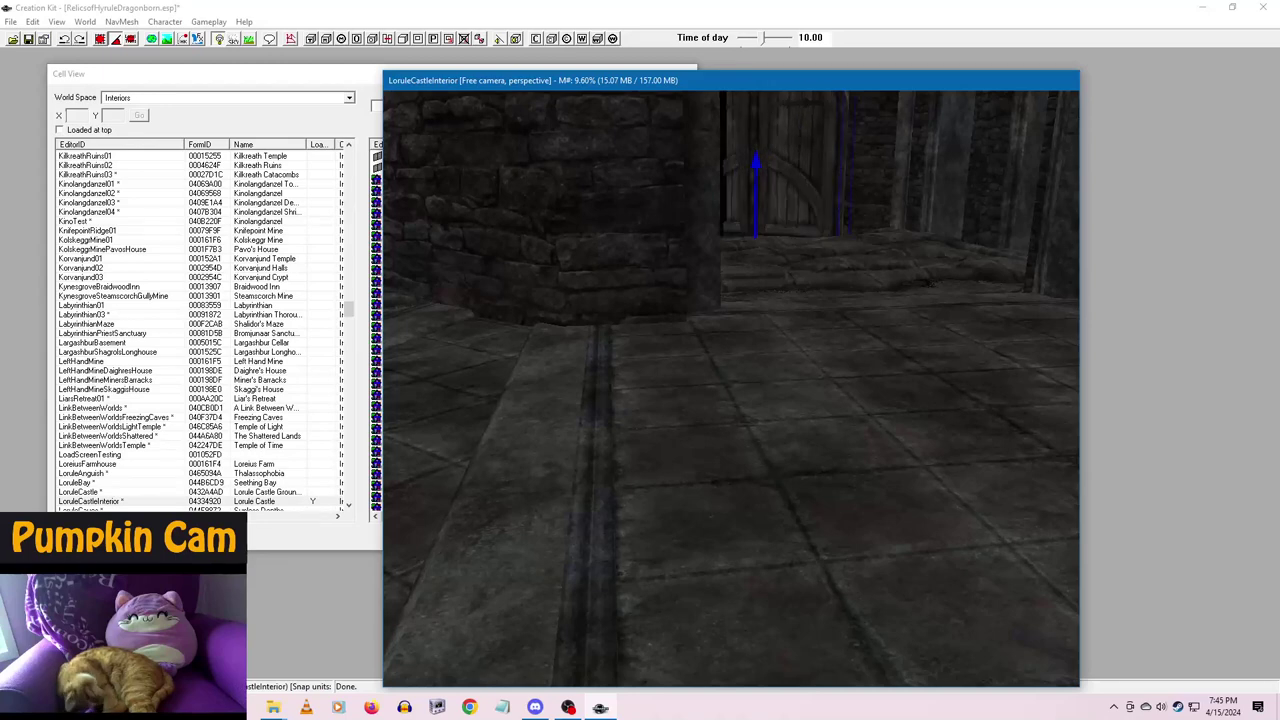
{"action": "middle_click_drag", "start_coordinate": [797, 214], "coordinate": [787, 303], "text": "shift"}
{"action": "left_click_drag", "start_coordinate": [785, 222], "coordinate": [785, 214]}
{"action": "middle_click_drag", "start_coordinate": [785, 214], "coordinate": [873, 418], "text": "shift"}
- Delete the tiled room section at the outer edge of the hall, just below the main stairs
{"action": "scroll", "coordinate": [871, 419], "scroll_direction": "down", "scroll_amount": 5}
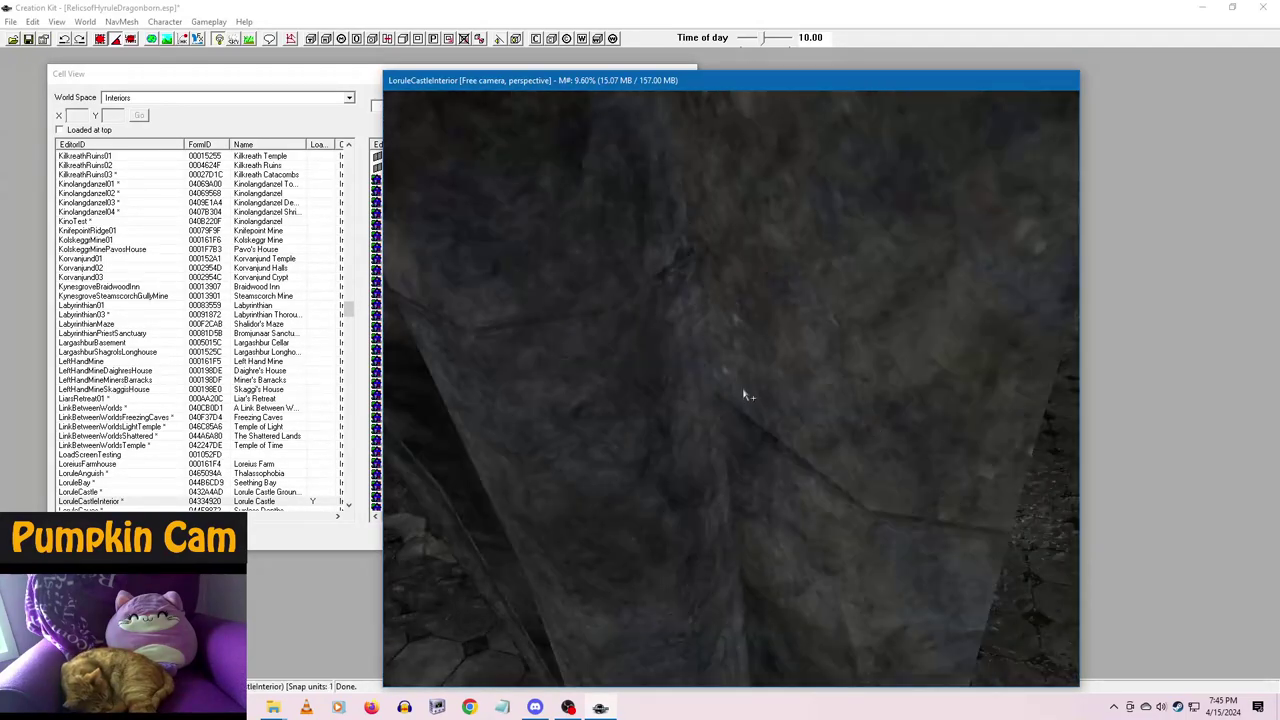
{"action": "mouse_move", "coordinate": [745, 396]}
{"action": "middle_mouse_down"}
{"action": "mouse_move", "coordinate": [811, 443]}
{"action": "mouse_move", "coordinate": [883, 429]}
{"action": "mouse_move", "coordinate": [833, 411]}
{"action": "mouse_move", "coordinate": [821, 391]}
{"action": "mouse_move", "coordinate": [812, 406]}
{"action": "mouse_move", "coordinate": [814, 346]}
{"action": "mouse_move", "coordinate": [946, 381]}
{"action": "mouse_move", "coordinate": [868, 327]}
{"action": "mouse_move", "coordinate": [960, 418]}
{"action": "mouse_move", "coordinate": [577, 243]}
{"action": "mouse_move", "coordinate": [943, 463]}
{"action": "mouse_move", "coordinate": [837, 434]}
{"action": "mouse_move", "coordinate": [905, 451]}
{"action": "mouse_move", "coordinate": [903, 463]}
{"action": "mouse_move", "coordinate": [897, 320]}
{"action": "mouse_move", "coordinate": [903, 337]}
{"action": "mouse_move", "coordinate": [846, 503]}
{"action": "mouse_move", "coordinate": [774, 541]}
{"action": "mouse_move", "coordinate": [727, 307]}
{"action": "mouse_move", "coordinate": [824, 304]}
{"action": "mouse_move", "coordinate": [723, 523]}
{"action": "mouse_move", "coordinate": [706, 486]}
{"action": "mouse_move", "coordinate": [816, 241]}
{"action": "middle_mouse_up"}
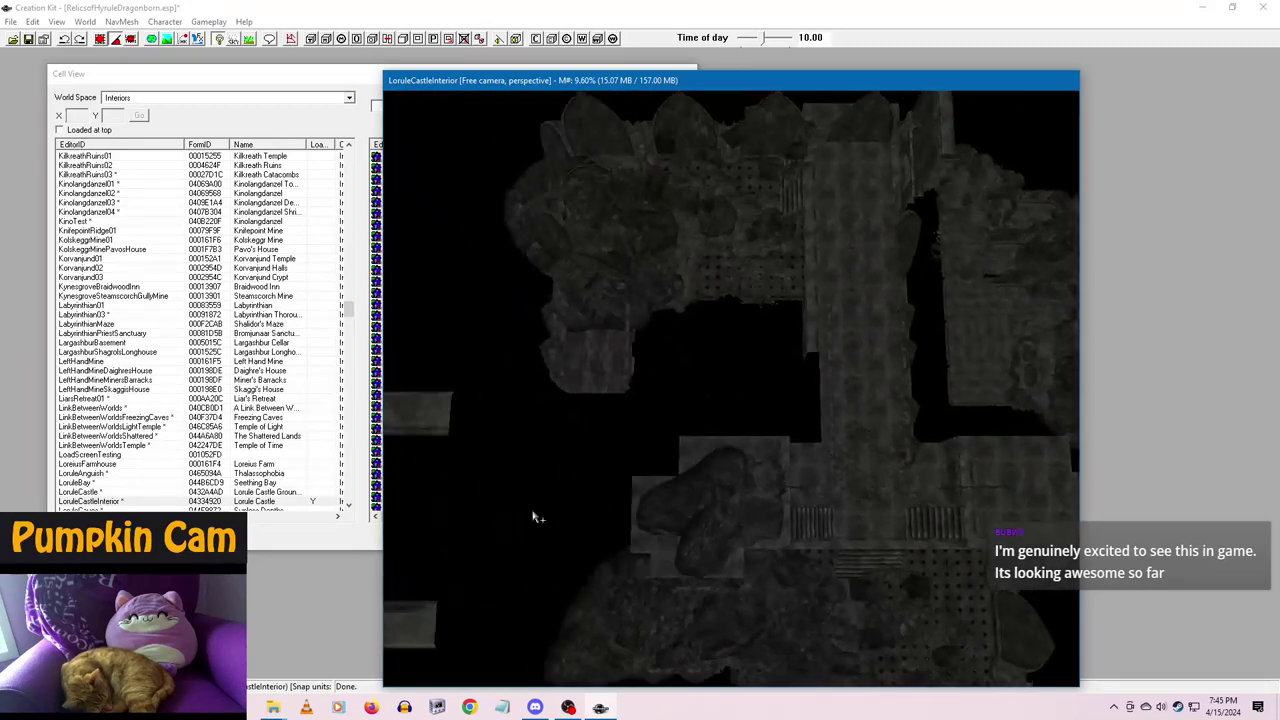
{"action": "middle_click_drag", "start_coordinate": [537, 517], "coordinate": [762, 350]}
{"action": "middle_click_drag", "start_coordinate": [812, 302], "coordinate": [650, 367]}
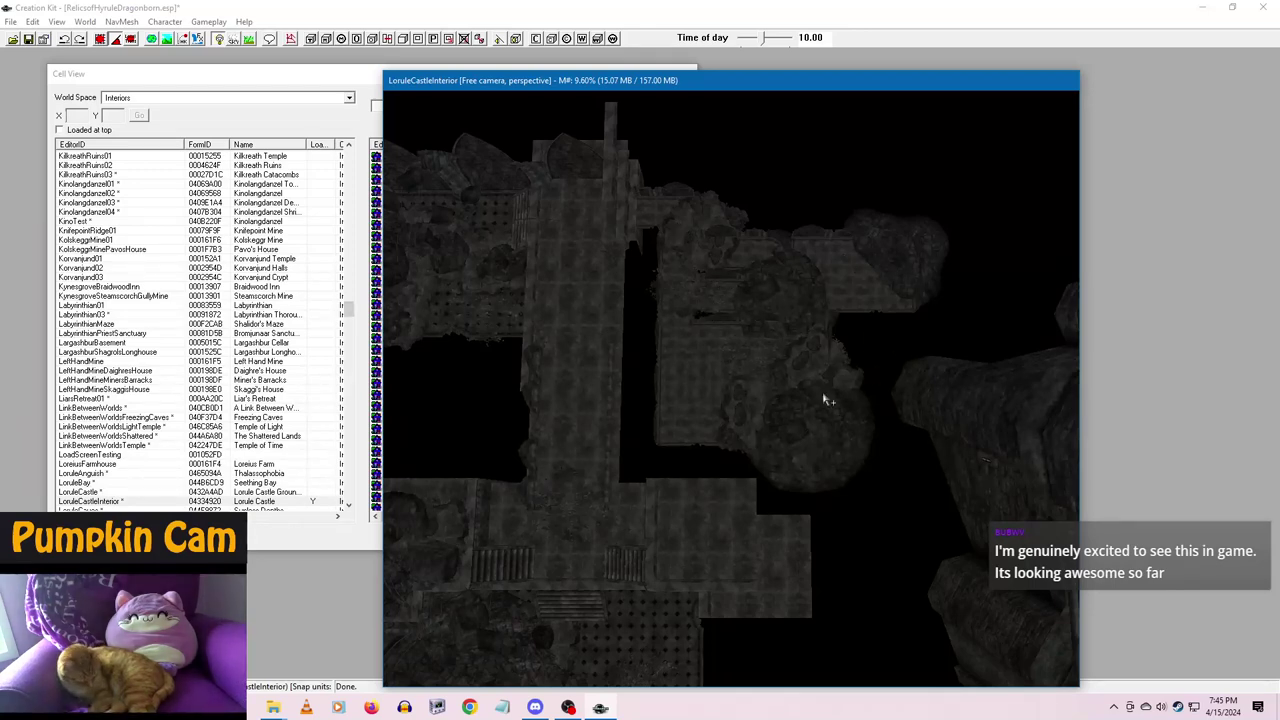
{"action": "middle_click_drag", "start_coordinate": [824, 394], "coordinate": [540, 428], "text": "shift"}
{"action": "middle_click_drag", "start_coordinate": [909, 465], "coordinate": [585, 455], "text": "shift"}
{"action": "middle_click_drag", "start_coordinate": [669, 482], "coordinate": [729, 500], "text": "shift"}
{"action": "left_click", "coordinate": [780, 444]}
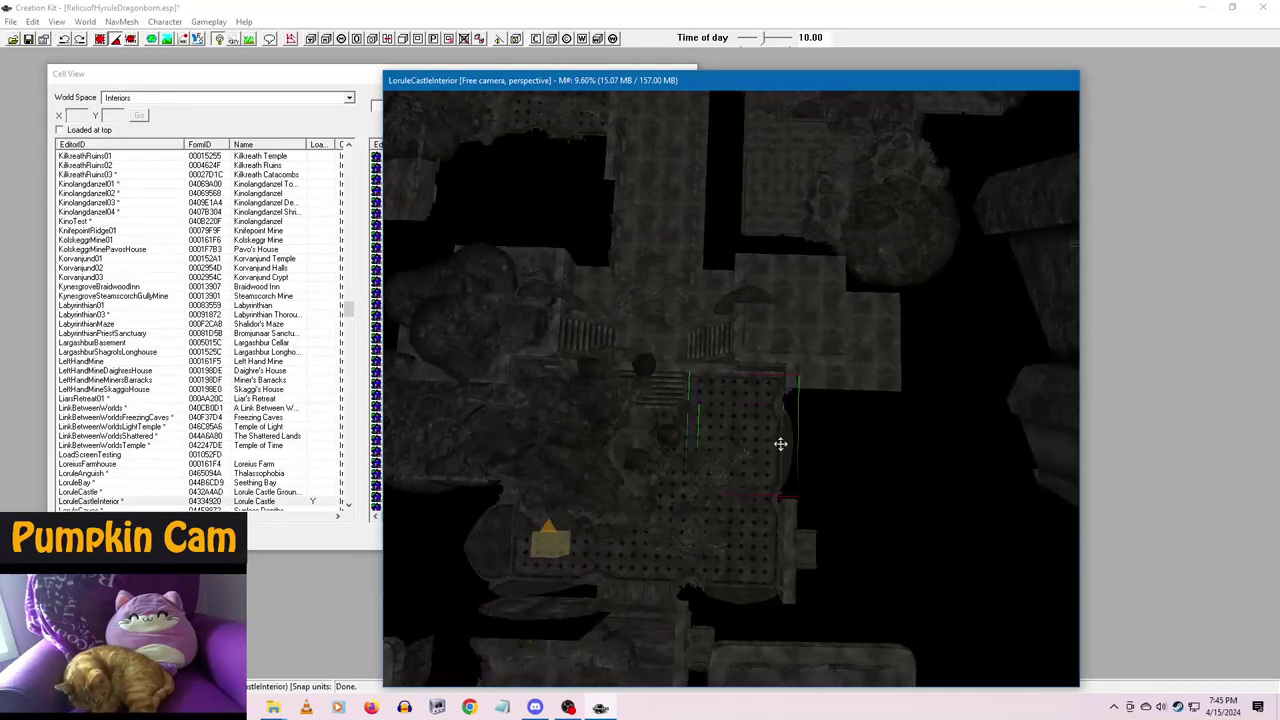
{"action": "left_click_drag", "start_coordinate": [800, 497], "coordinate": [508, 546]}
{"action": "middle_click_drag", "start_coordinate": [508, 546], "coordinate": [476, 366], "text": "shift"}
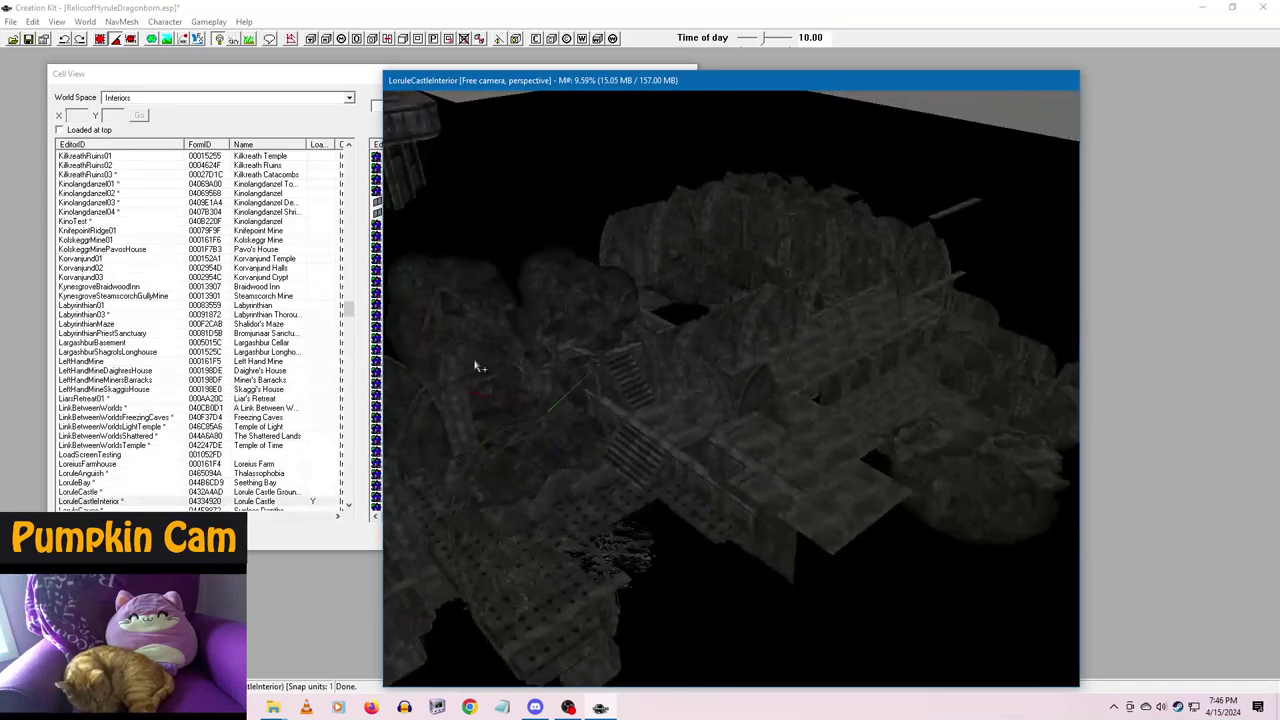
- Turn on grid snapping and duplicate the matching room section on the opposite side of the hall
{"action": "left_click", "coordinate": [470, 432]}
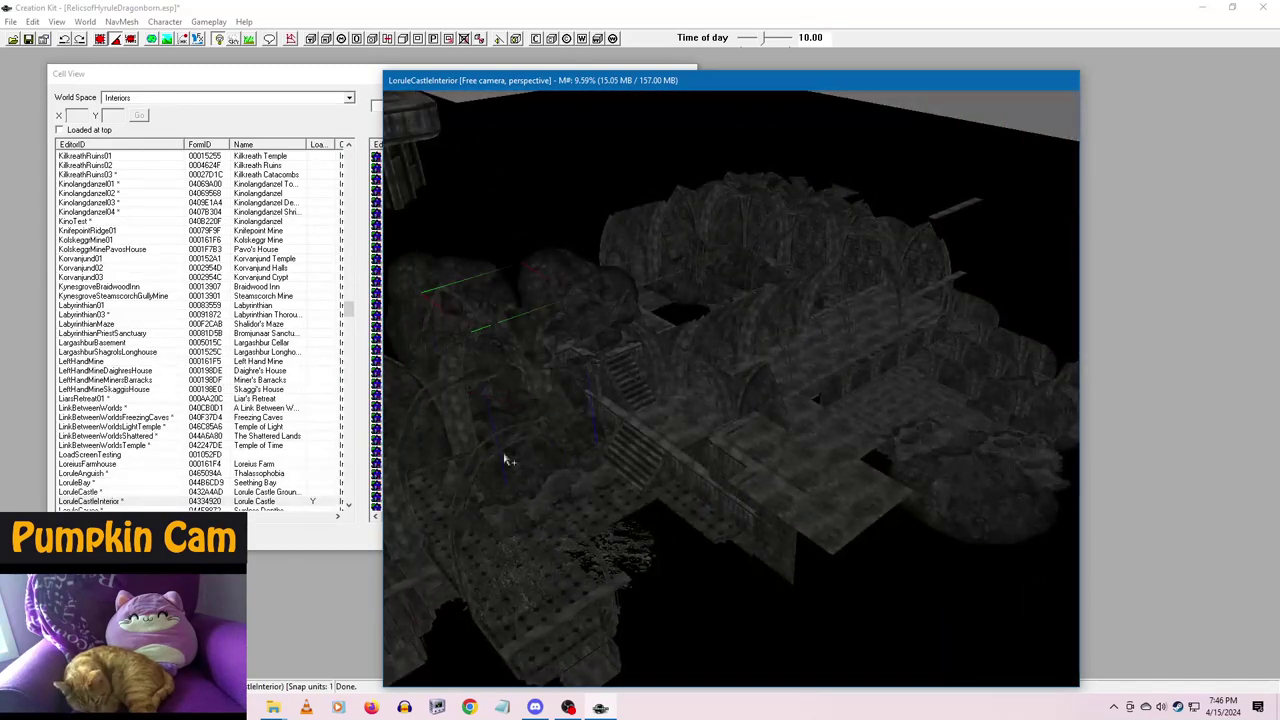
{"action": "left_click", "coordinate": [99, 40]}
{"action": "middle_click_drag", "start_coordinate": [474, 471], "coordinate": [691, 626], "text": "shift"}
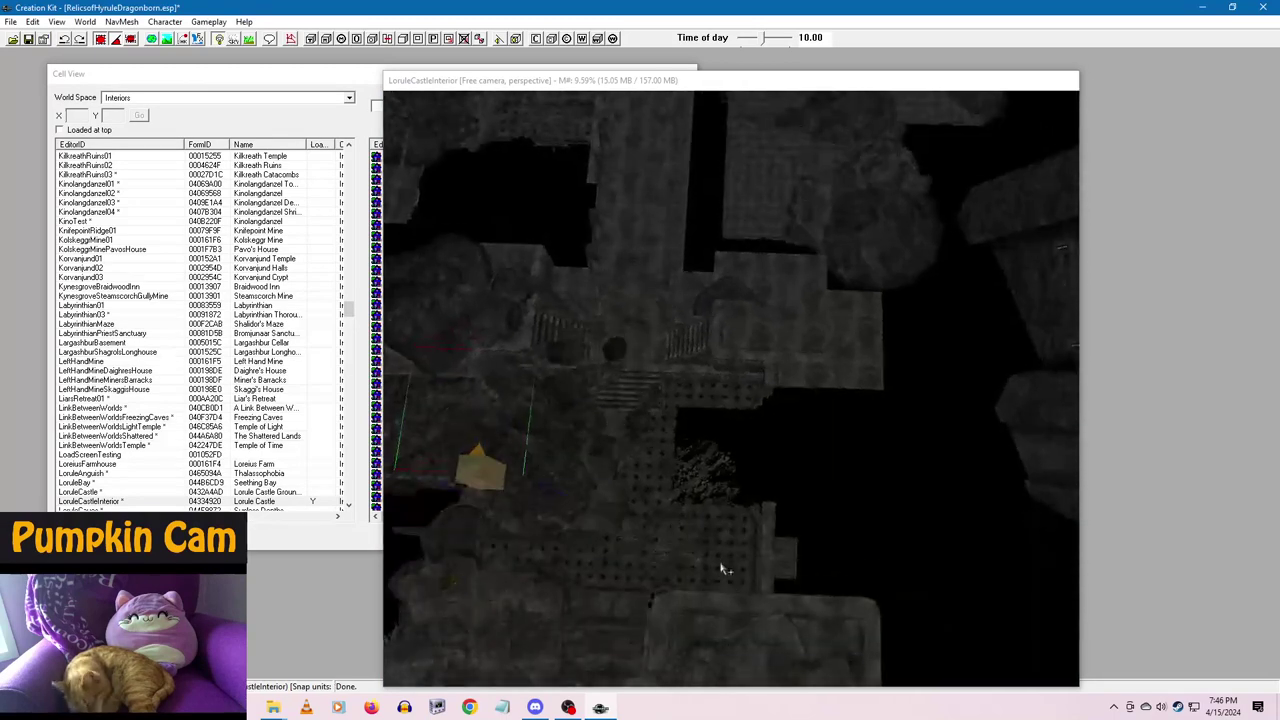
{"action": "middle_click_drag", "start_coordinate": [722, 569], "coordinate": [760, 566], "text": "shift"}
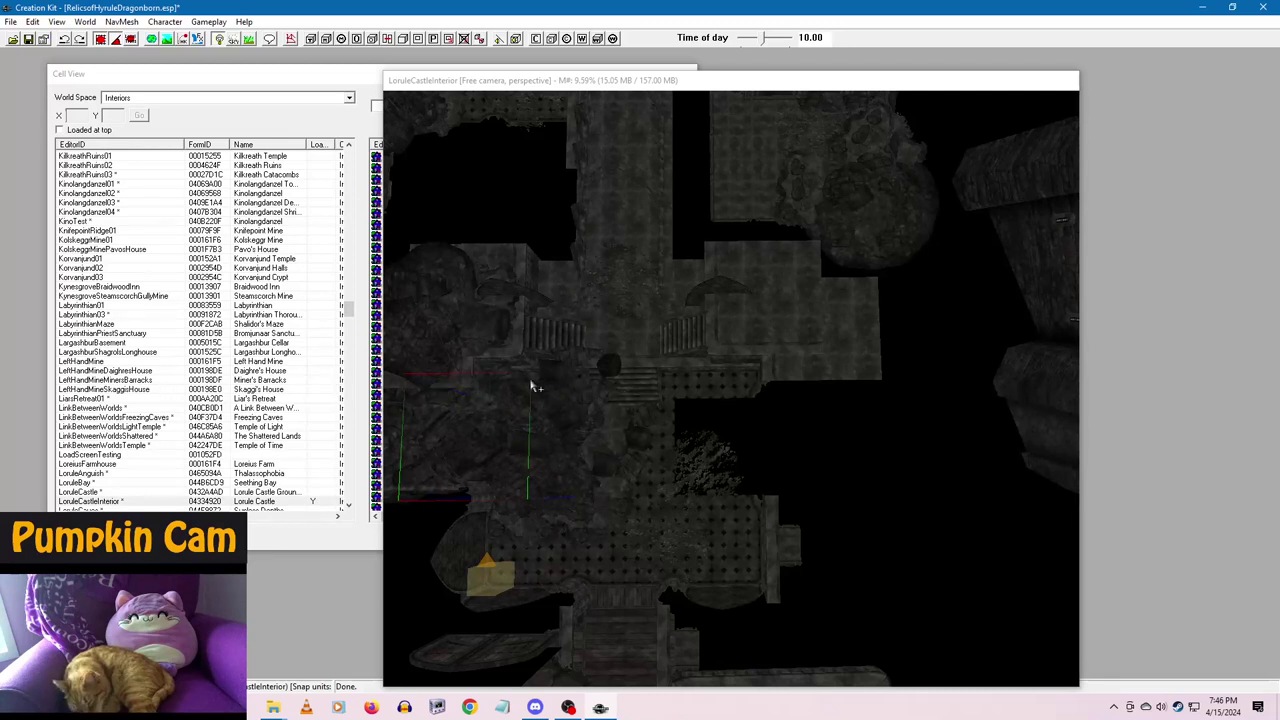
{"action": "middle_click_drag", "start_coordinate": [630, 492], "coordinate": [657, 496]}
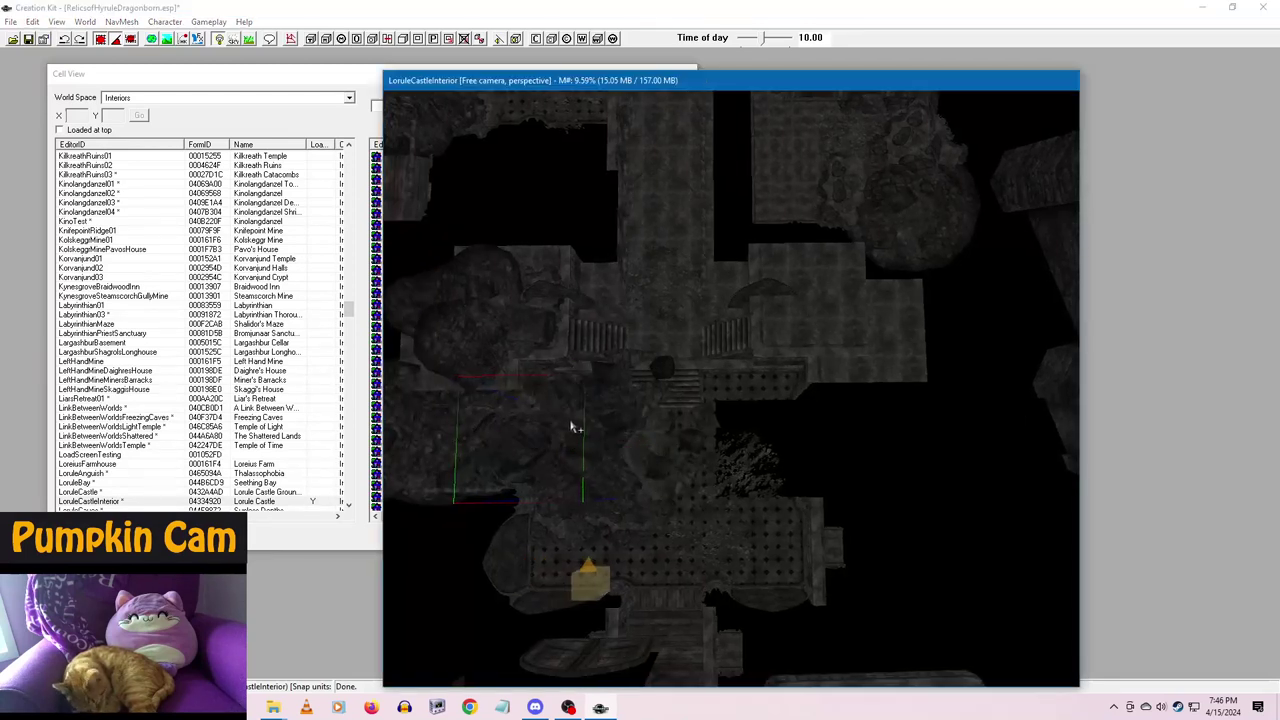
{"action": "mouse_move", "coordinate": [583, 449]}
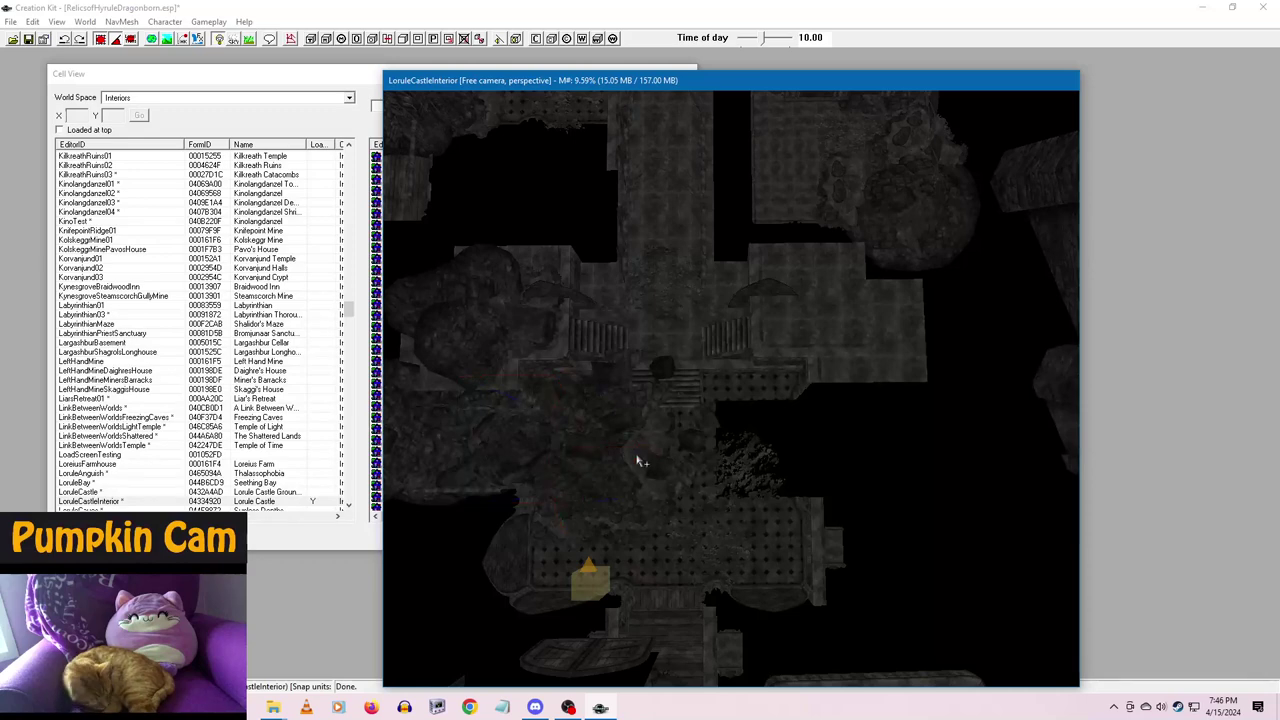
{"action": "scroll", "coordinate": [650, 521], "scroll_direction": "up", "scroll_amount": 5}
{"action": "middle_click_drag", "start_coordinate": [561, 466], "coordinate": [683, 294]}
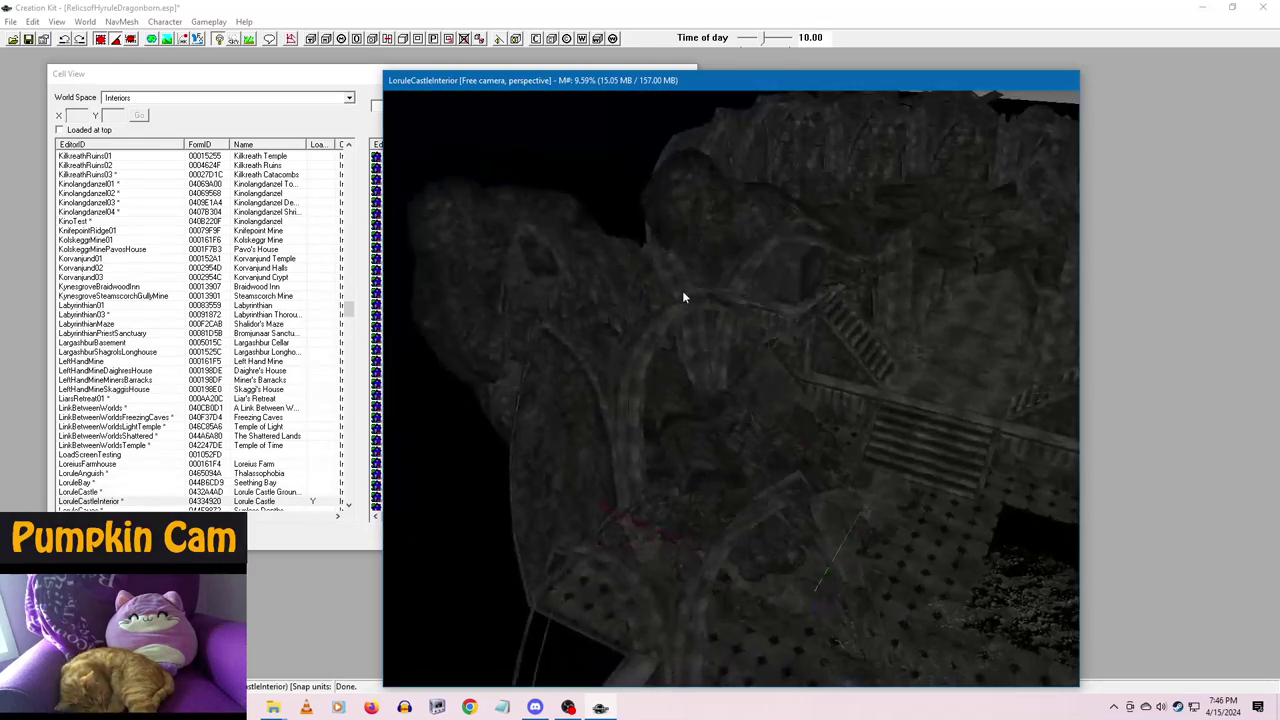
{"action": "middle_click_drag", "start_coordinate": [775, 424], "coordinate": [763, 531], "text": "shift"}
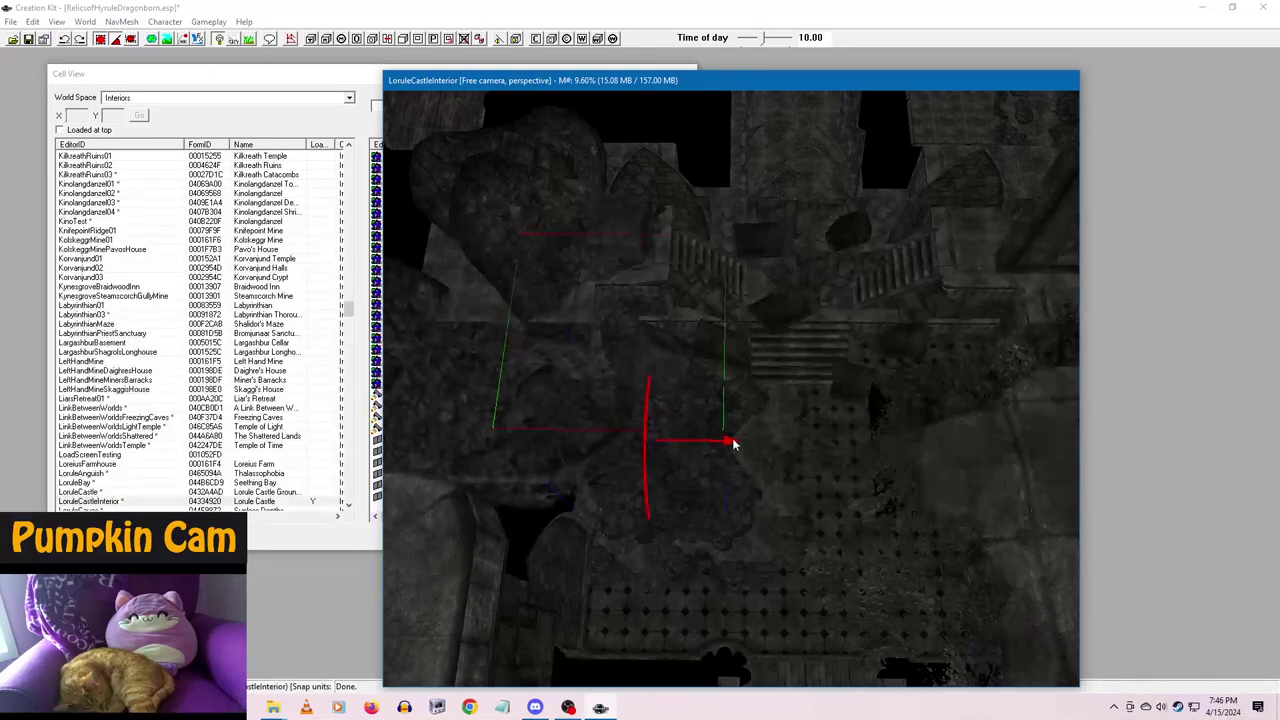
- Move the duplicated room section across the hall, rotate it and slide it into the gap below the stairs
{"action": "mouse_move", "coordinate": [512, 426]}
{"action": "middle_mouse_down", "text": "shift"}
{"action": "mouse_move", "coordinate": [569, 424]}
{"action": "mouse_move", "coordinate": [495, 421]}
{"action": "middle_mouse_up", "text": "shift"}
{"action": "right_click_drag", "start_coordinate": [797, 413], "coordinate": [830, 413]}
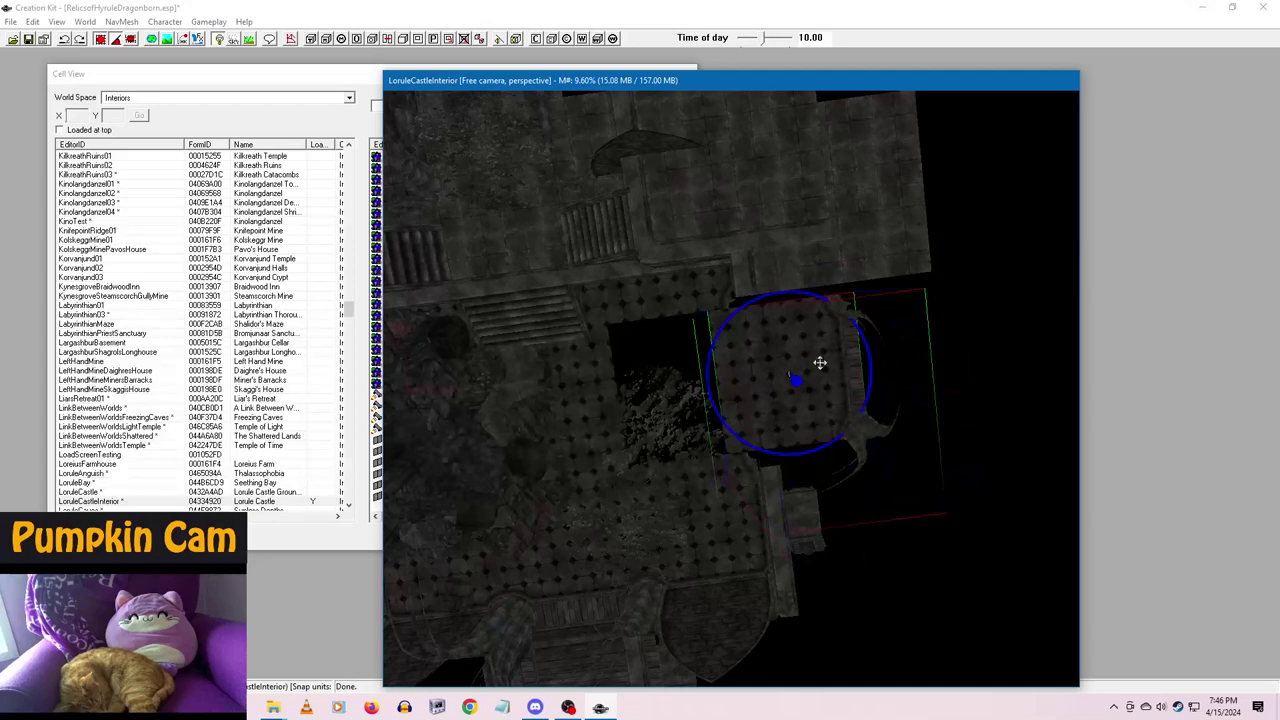
{"action": "key", "text": "x"}
{"action": "left_click_drag", "start_coordinate": [822, 373], "coordinate": [724, 385]}
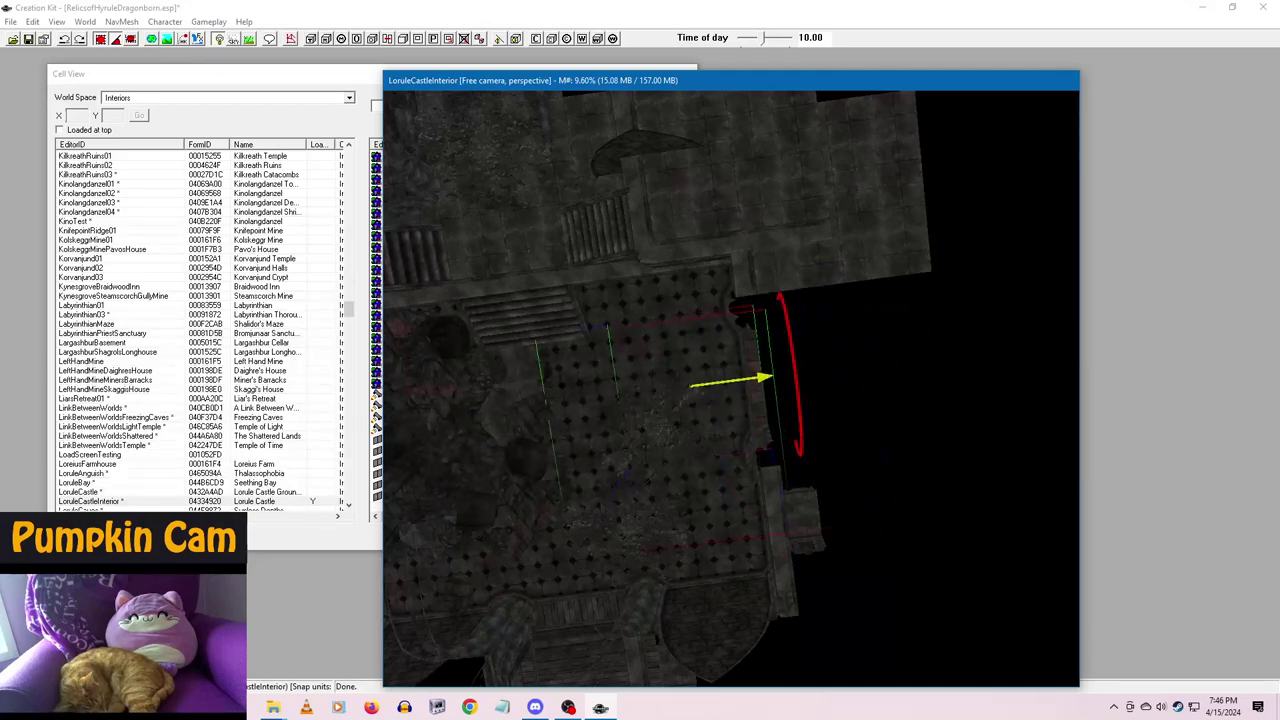
- Examine the replaced room section and the surrounding outer walls and floors of the castle from several angles
{"action": "middle_click_drag", "start_coordinate": [742, 470], "coordinate": [763, 525], "text": "shift"}
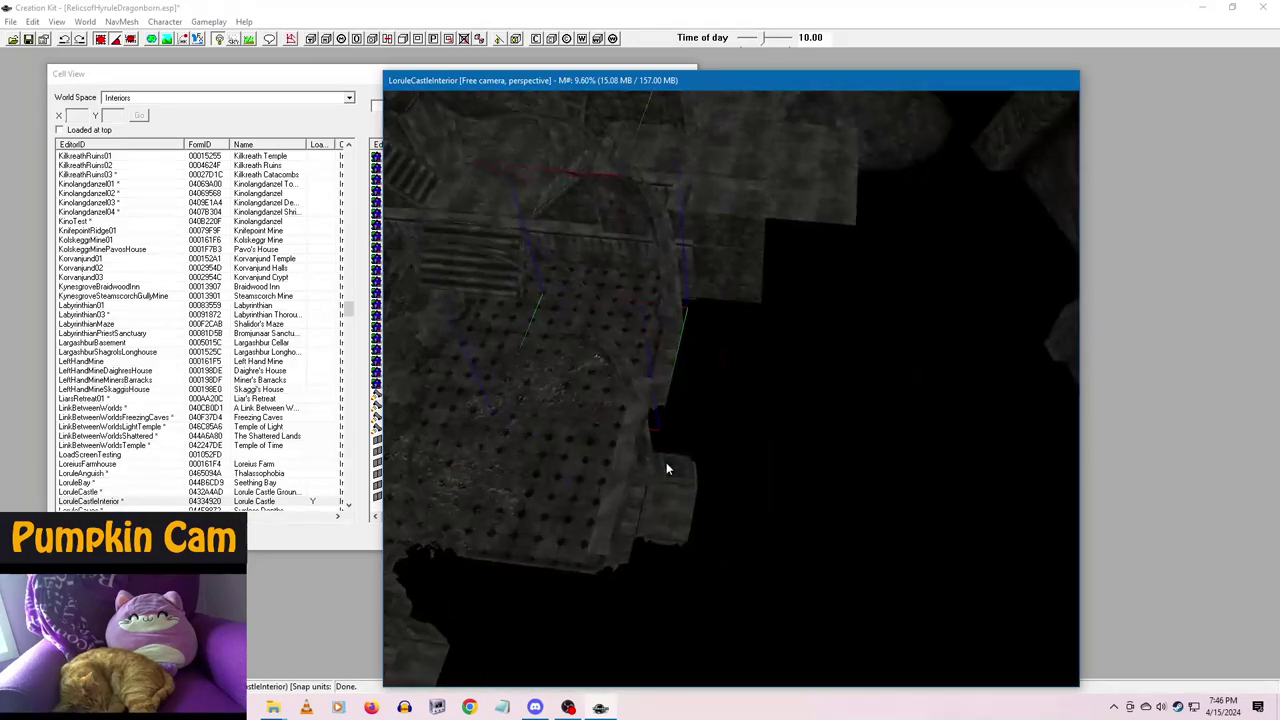
{"action": "middle_click_drag", "start_coordinate": [668, 468], "coordinate": [808, 533], "text": "shift"}
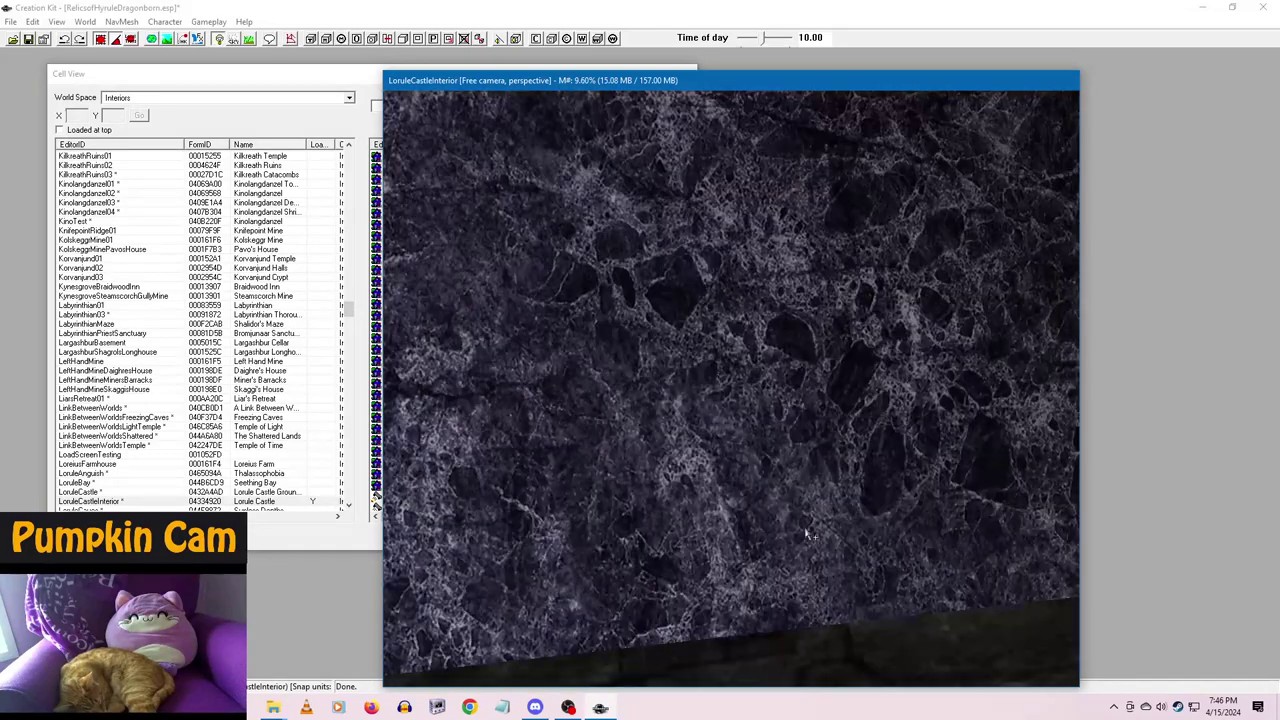
{"action": "scroll", "coordinate": [829, 534], "scroll_direction": "down", "scroll_amount": 3}
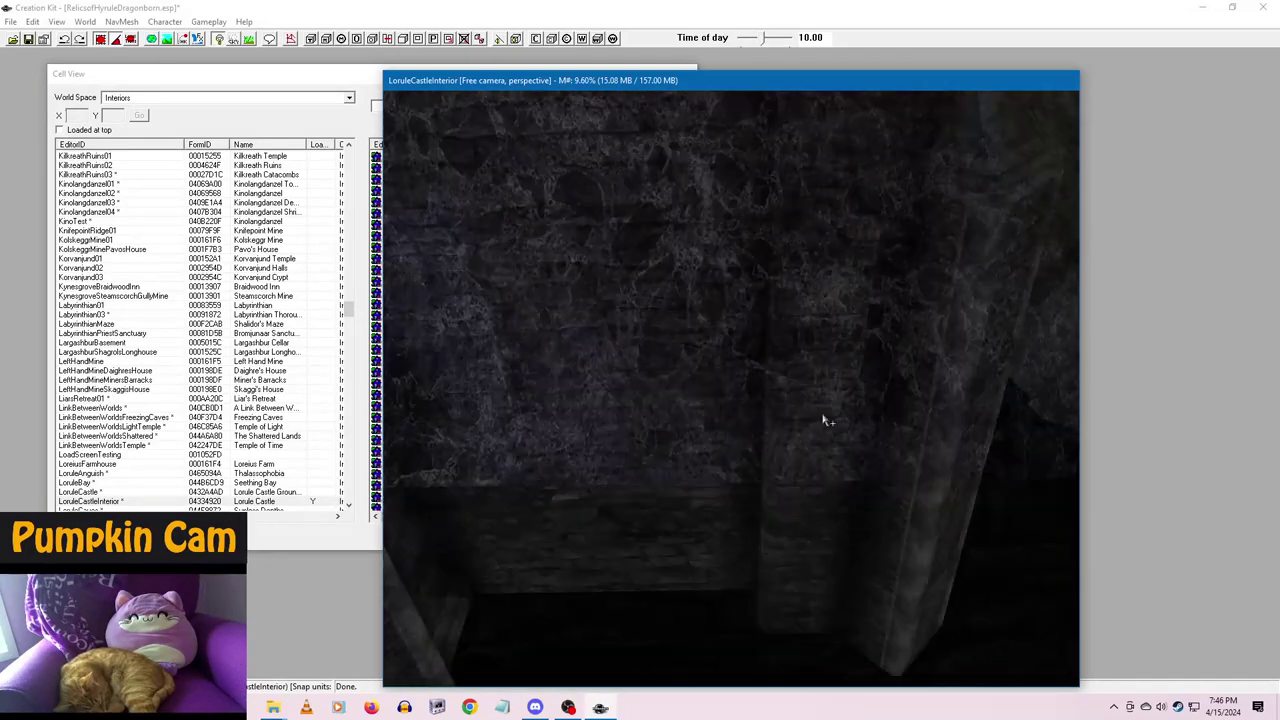
{"action": "middle_click_drag", "start_coordinate": [817, 537], "coordinate": [575, 443], "text": "shift"}
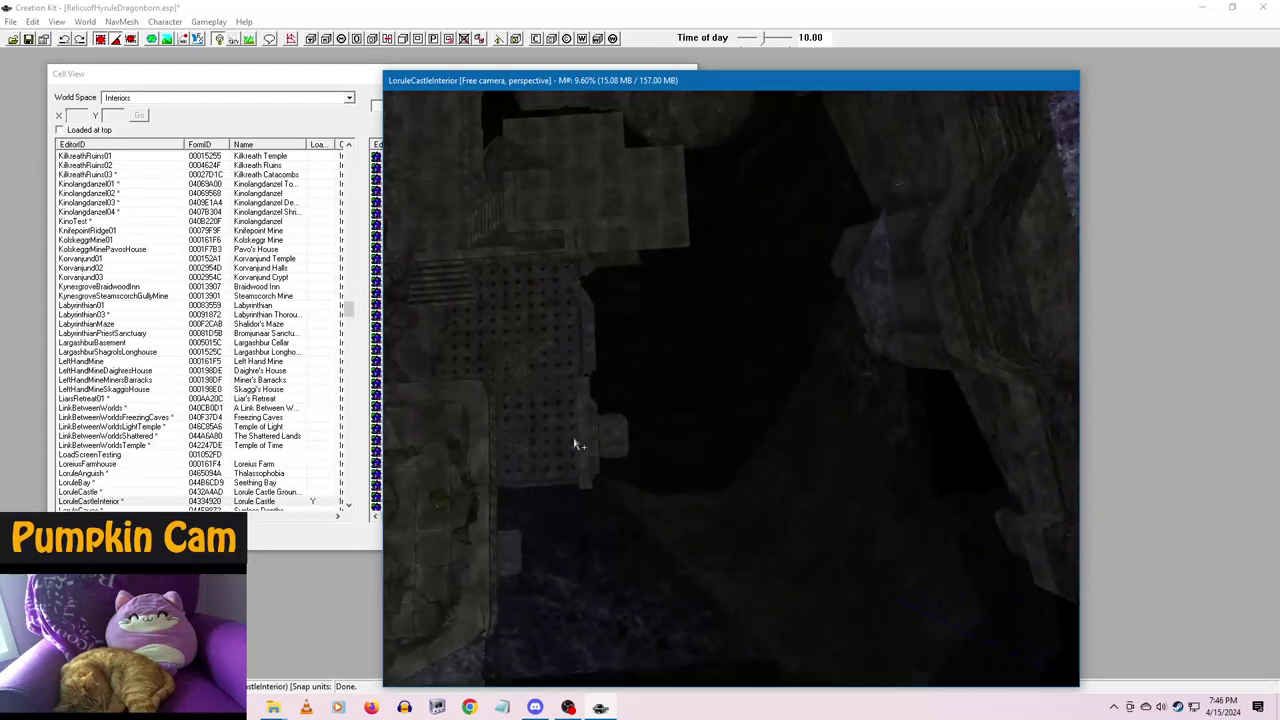
{"action": "middle_click_drag", "start_coordinate": [715, 444], "coordinate": [715, 403], "text": "shift"}
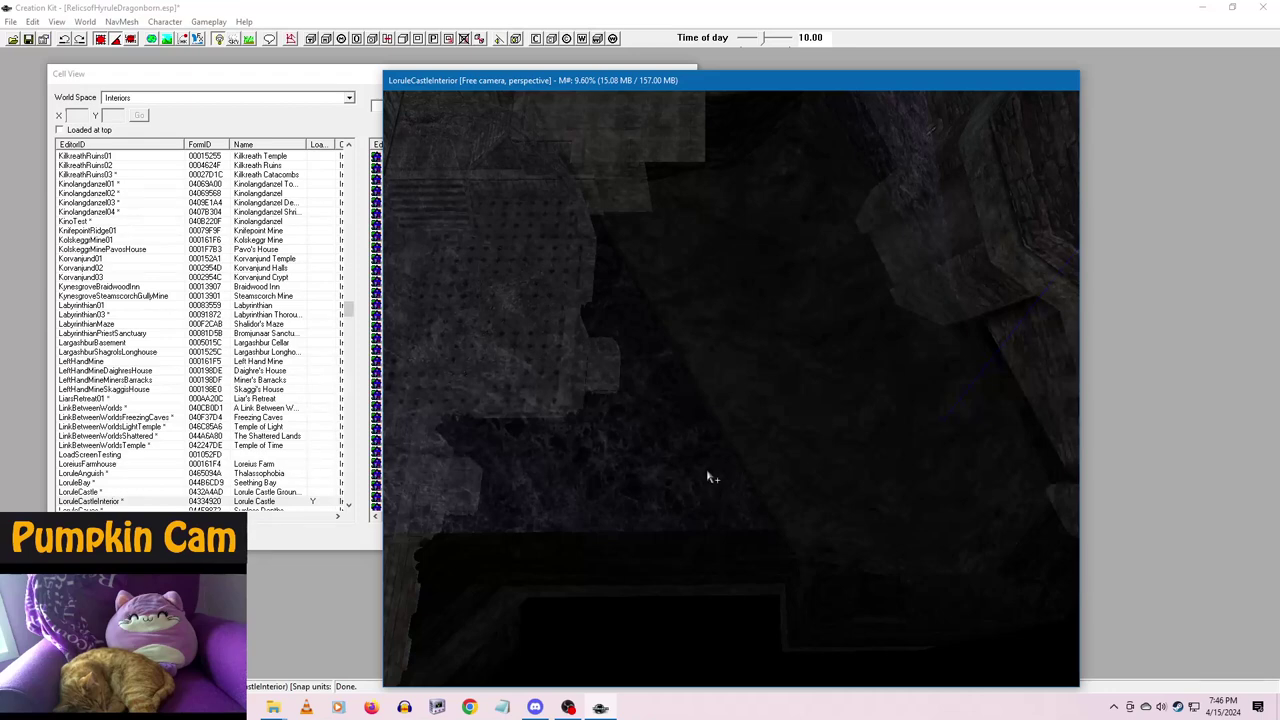
{"action": "middle_click_drag", "start_coordinate": [705, 428], "coordinate": [710, 457], "text": "shift"}
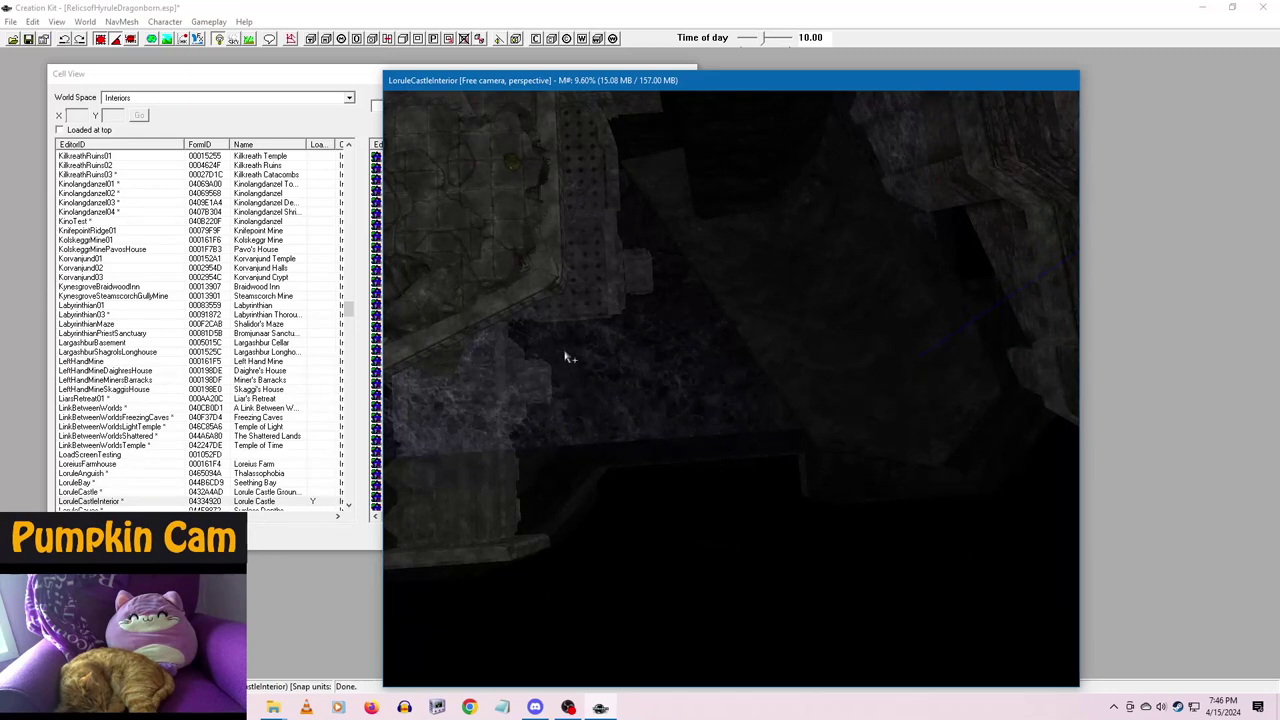
{"action": "middle_click_drag", "start_coordinate": [597, 452], "coordinate": [701, 393], "text": "shift"}
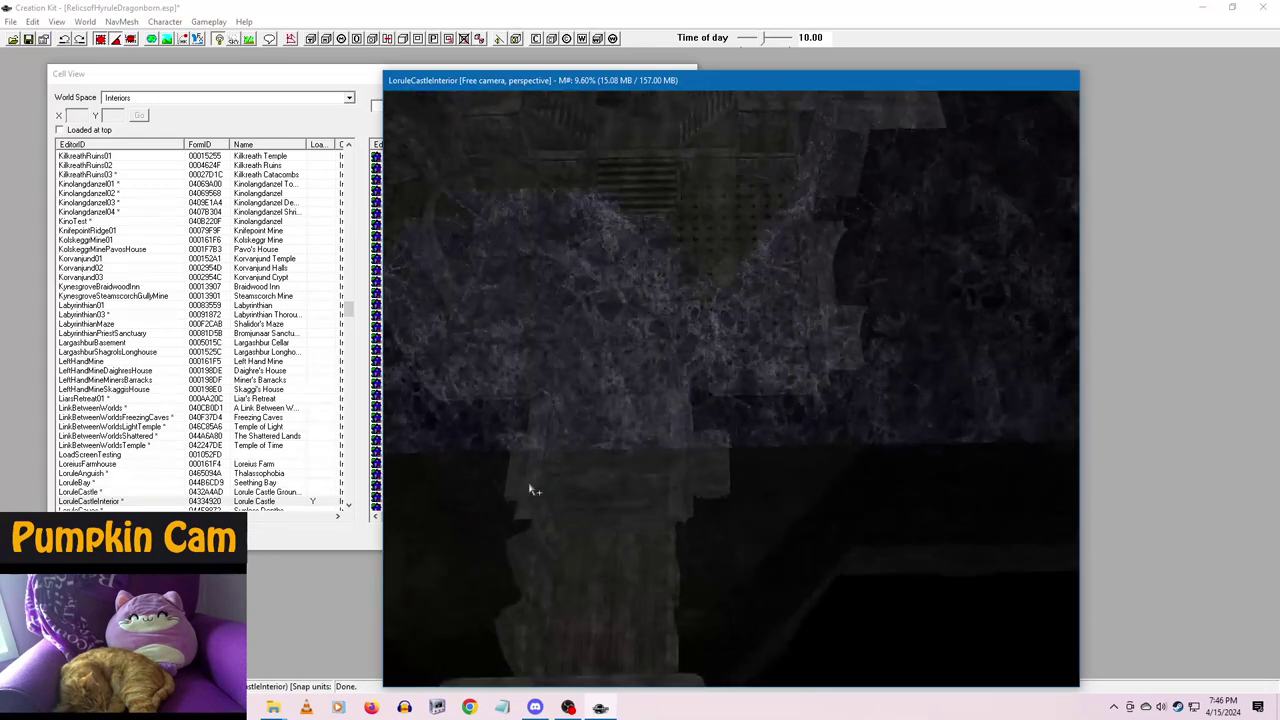
{"action": "middle_click_drag", "start_coordinate": [532, 490], "coordinate": [596, 465]}
{"action": "middle_click_drag", "start_coordinate": [700, 473], "coordinate": [655, 440]}
{"action": "middle_click_drag", "start_coordinate": [671, 484], "coordinate": [703, 440]}
- Try deleting the small projecting block and the straight wall at the hall's outer edge, and undo both deletions
{"action": "left_click", "coordinate": [721, 507]}
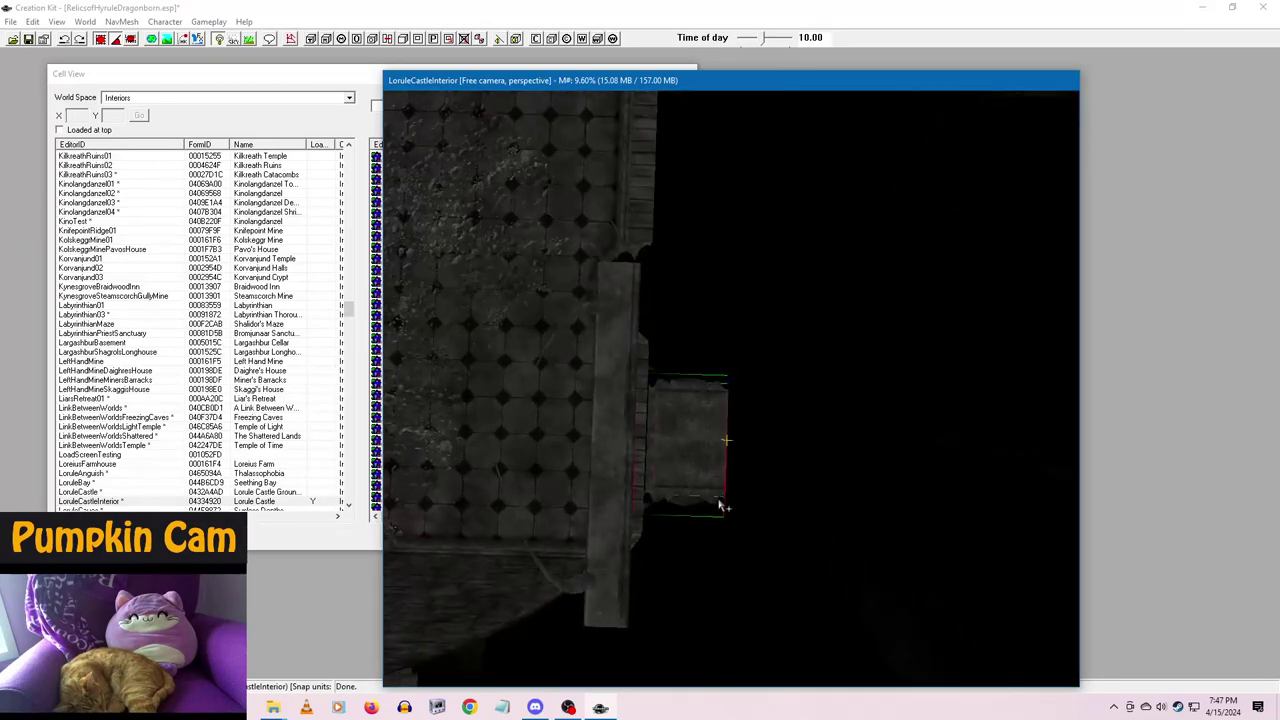
{"action": "key", "text": "Delete"}
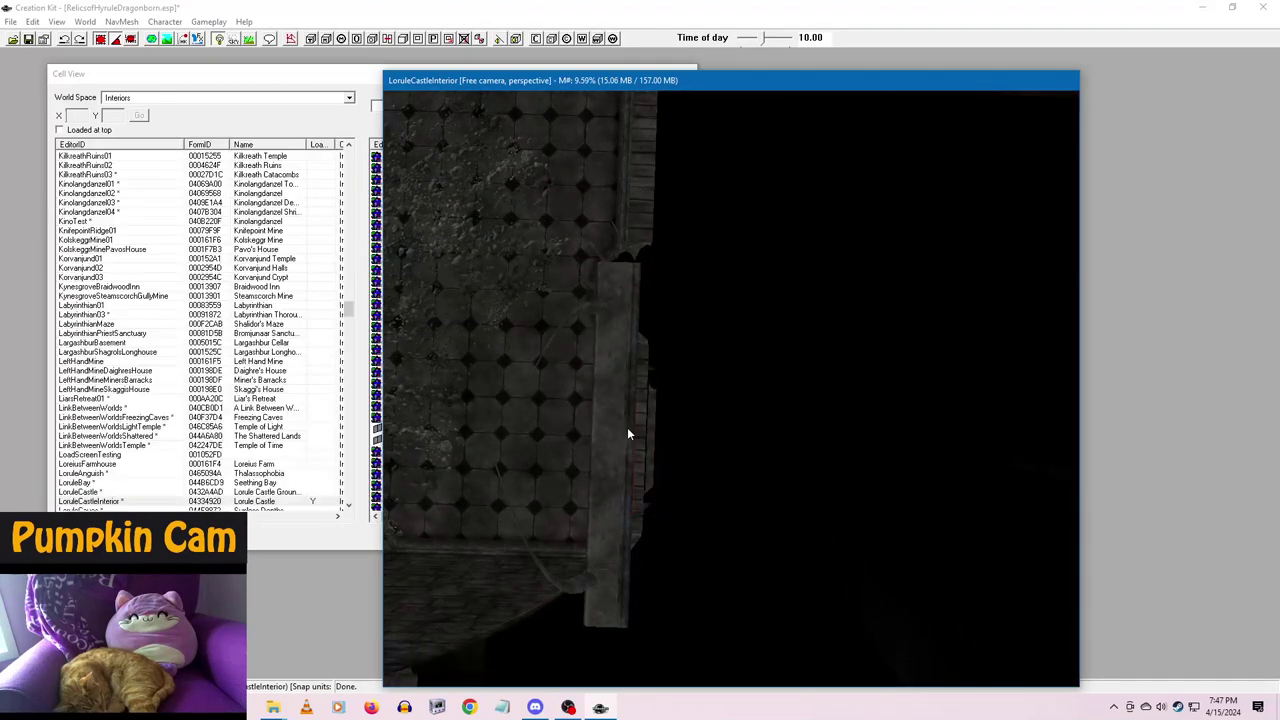
{"action": "left_click", "coordinate": [623, 437]}
{"action": "key", "text": "Delete"}
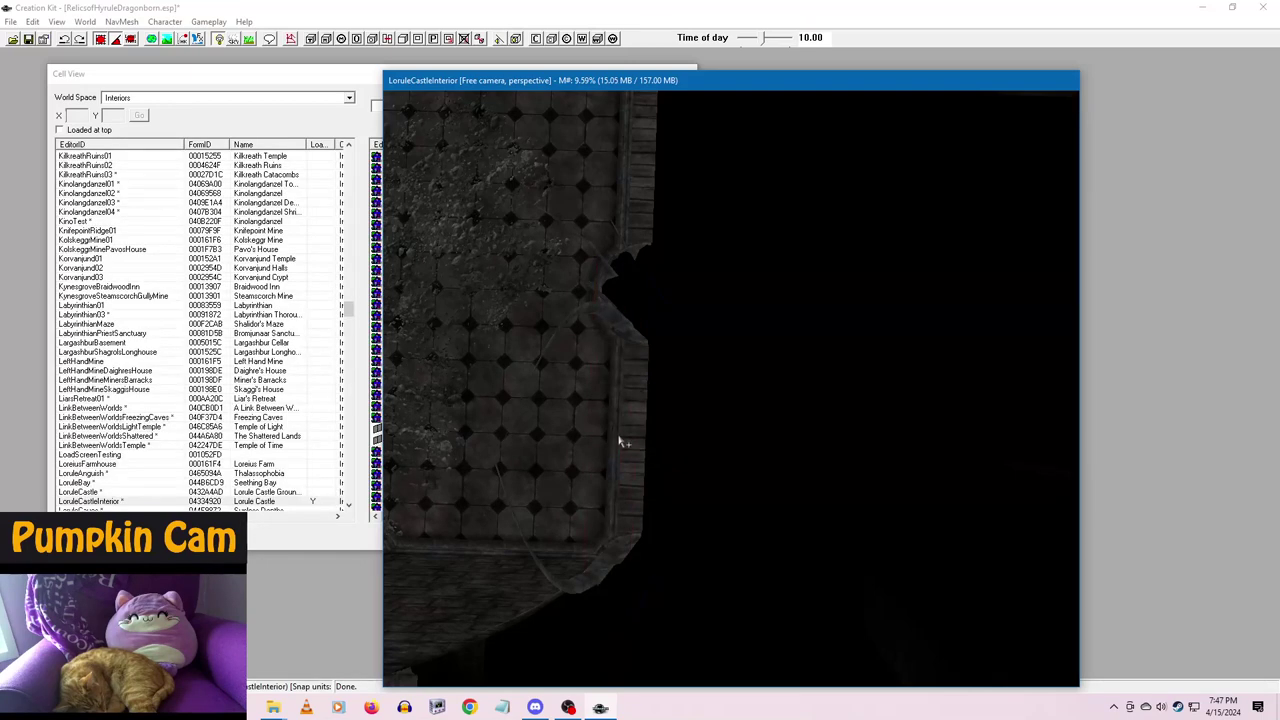
{"action": "left_click", "coordinate": [618, 441]}
{"action": "mouse_move", "coordinate": [695, 496]}
{"action": "middle_mouse_down", "text": "shift"}
{"action": "mouse_move", "coordinate": [679, 513]}
{"action": "mouse_move", "coordinate": [710, 495]}
{"action": "mouse_move", "coordinate": [678, 514]}
{"action": "middle_mouse_up", "text": "shift"}
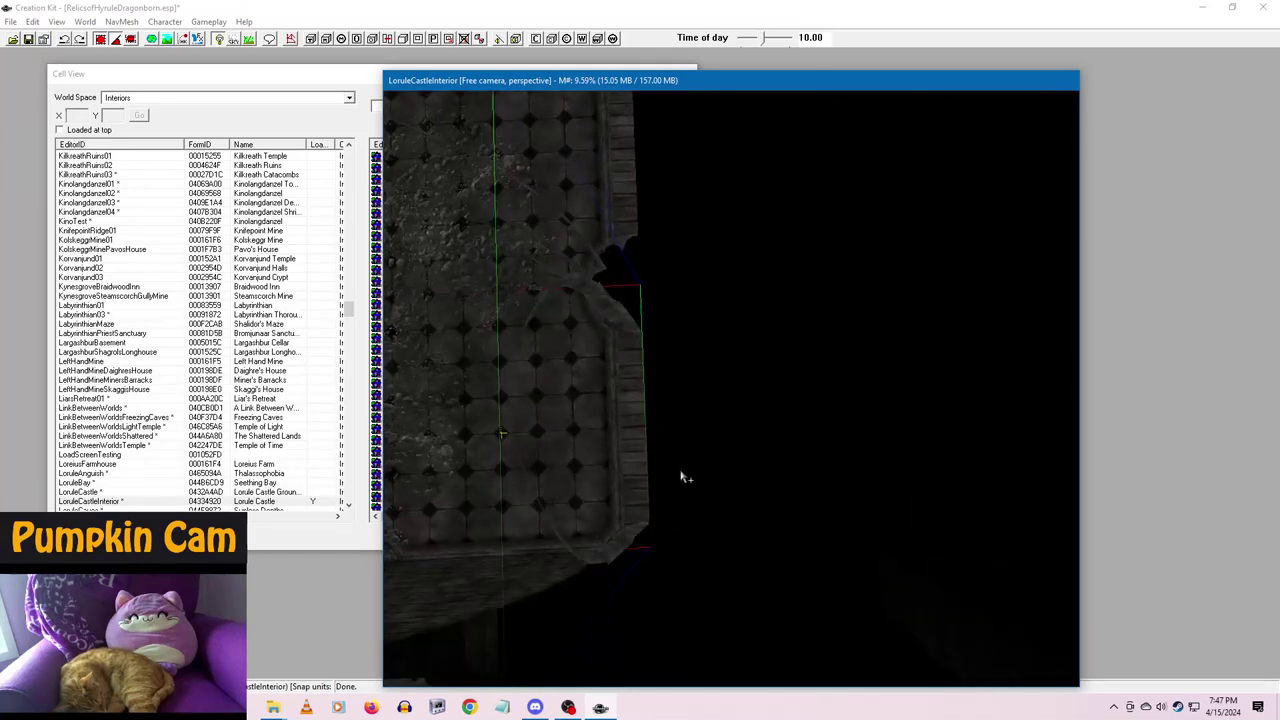
{"action": "key", "text": "ctrl+z"}
{"action": "key", "text": "ctrl+z"}
- Extend the narrow passage outward from the doorway in the hall's outer wall by duplicating its short corridor section
{"action": "left_click", "coordinate": [630, 408]}
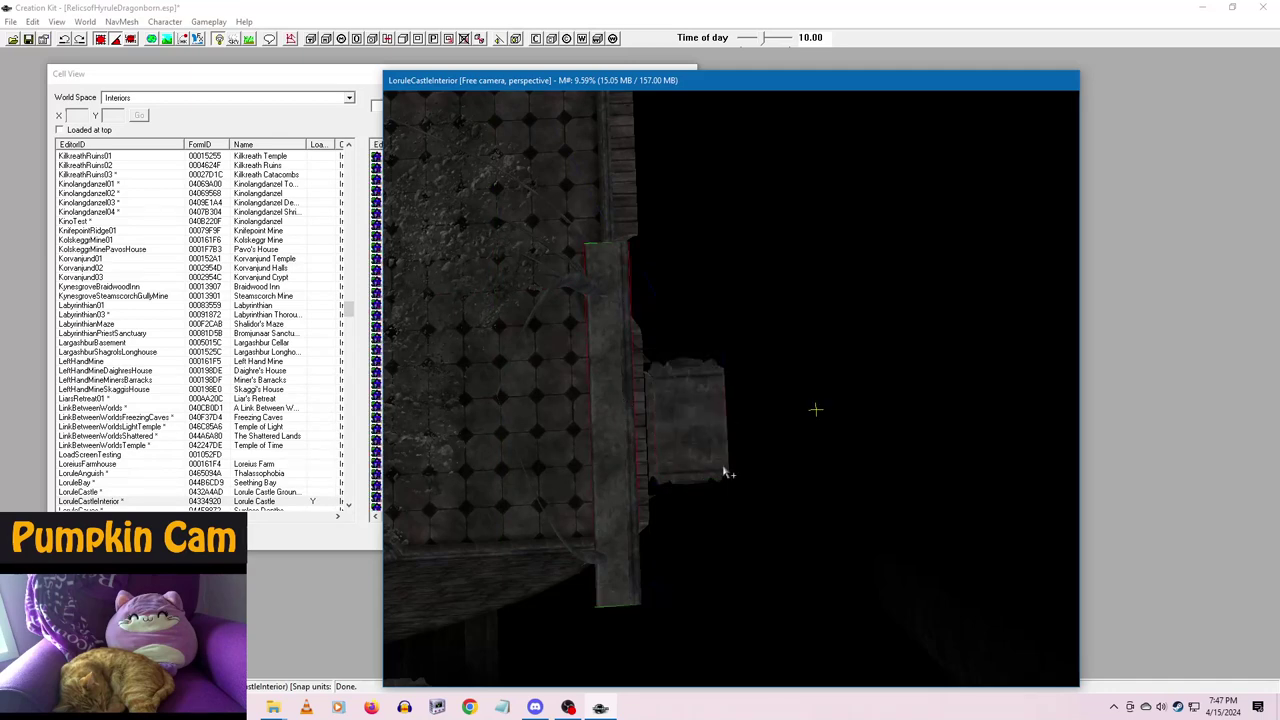
{"action": "left_click", "coordinate": [725, 471]}
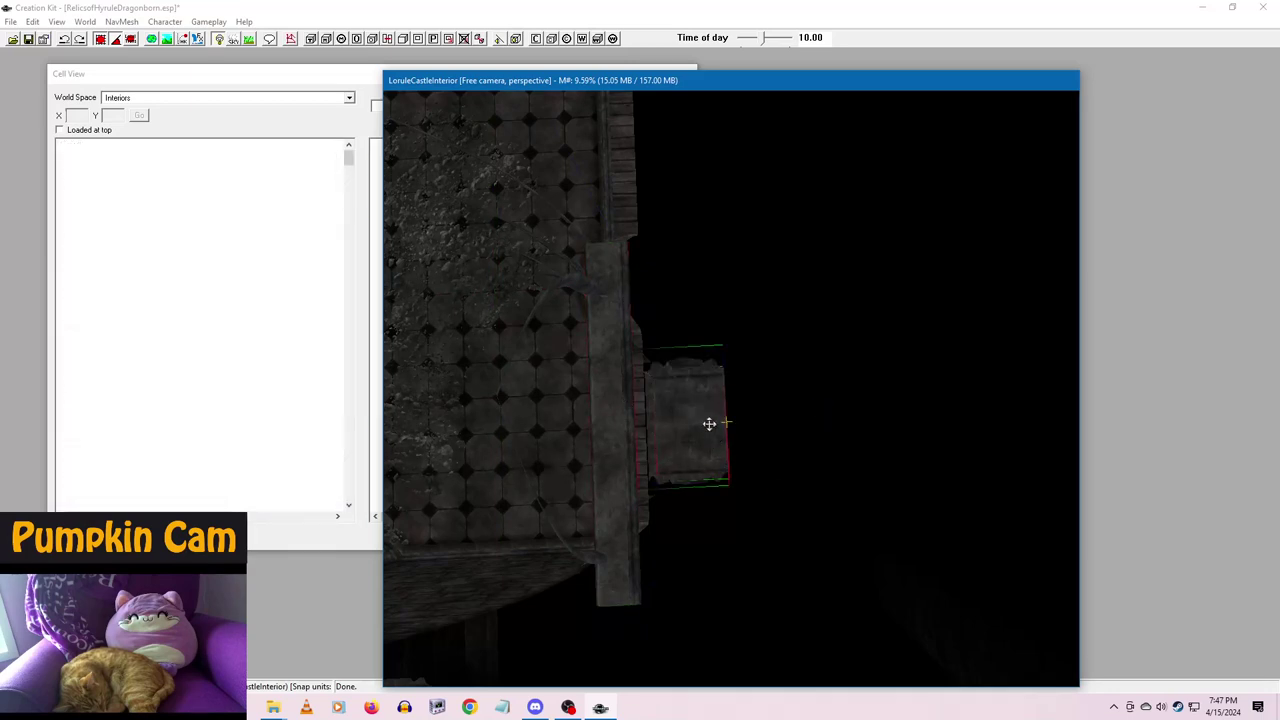
{"action": "key", "text": "y"}
{"action": "key", "text": "x"}
{"action": "left_click_drag", "start_coordinate": [698, 432], "coordinate": [855, 423]}
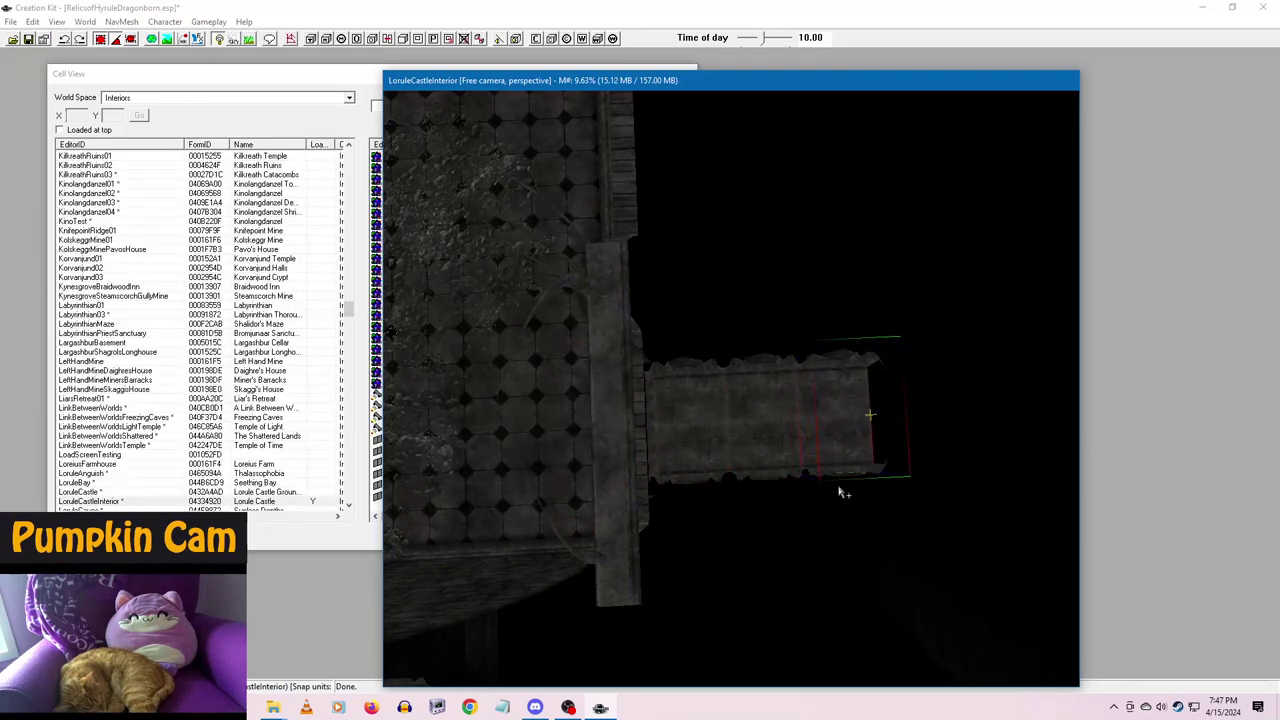
- Move the rubble pile to the outer end of the short passage with grid snapping off and rotate it to block the way
{"action": "middle_click_drag", "start_coordinate": [694, 465], "coordinate": [557, 435], "text": "shift"}
{"action": "left_click_drag", "start_coordinate": [537, 430], "coordinate": [910, 461]}
{"action": "left_click", "coordinate": [120, 44]}
{"action": "left_click", "coordinate": [101, 43]}
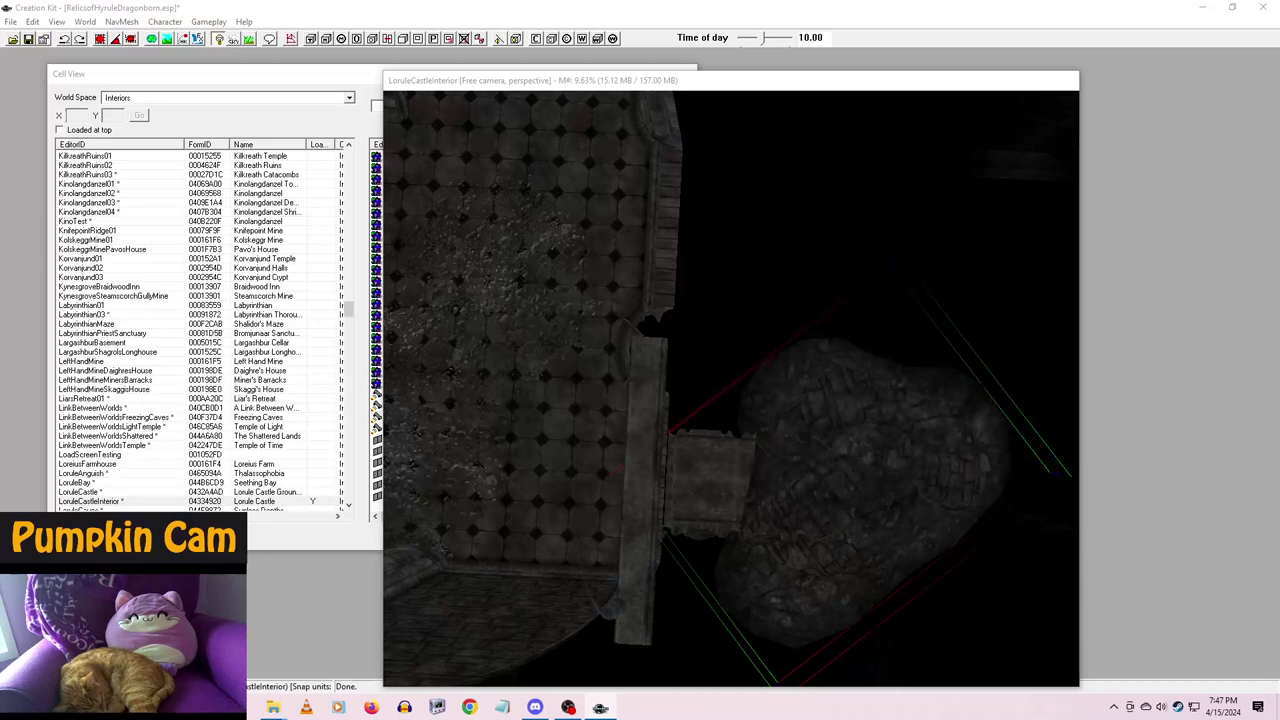
{"action": "left_click", "coordinate": [858, 489]}
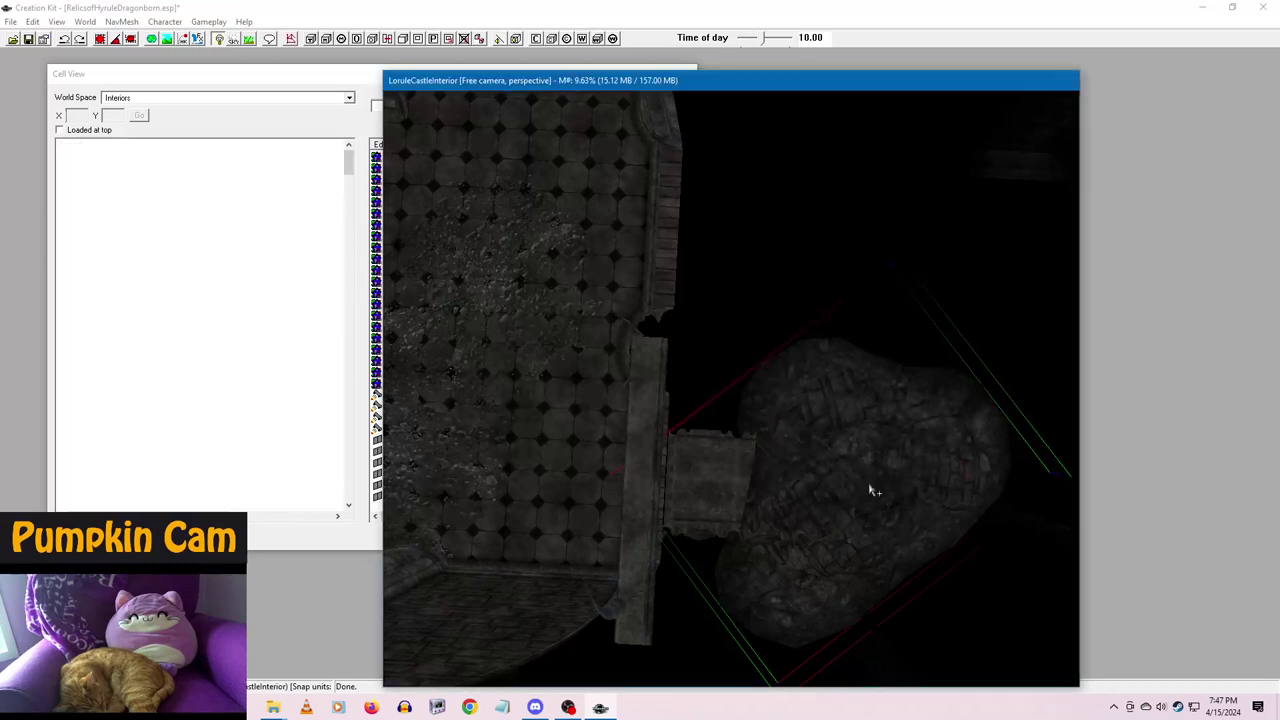
{"action": "right_click_drag", "start_coordinate": [868, 503], "coordinate": [690, 595]}
{"action": "right_click_drag", "start_coordinate": [850, 480], "coordinate": [857, 489]}
- Adjust the rubble pile's height so it fills the archway as a collapsed passage
{"action": "middle_click_drag", "start_coordinate": [842, 514], "coordinate": [853, 306], "text": "shift"}
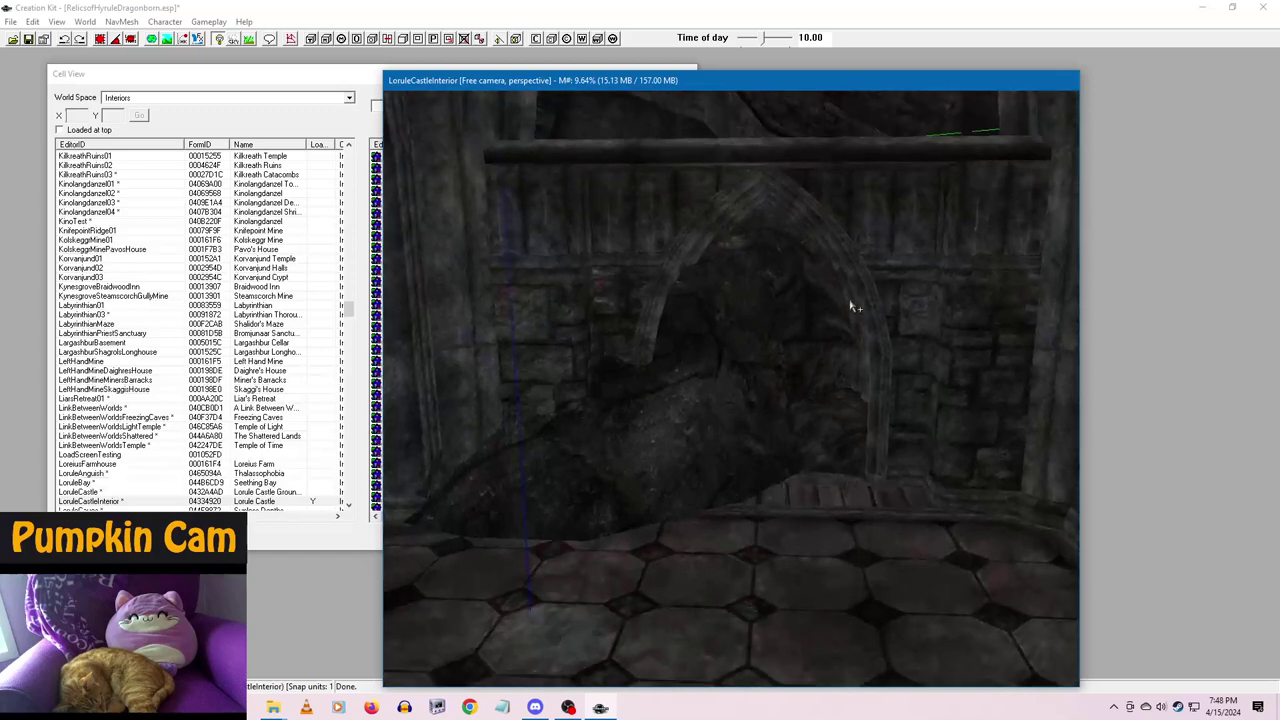
{"action": "key", "text": "z"}
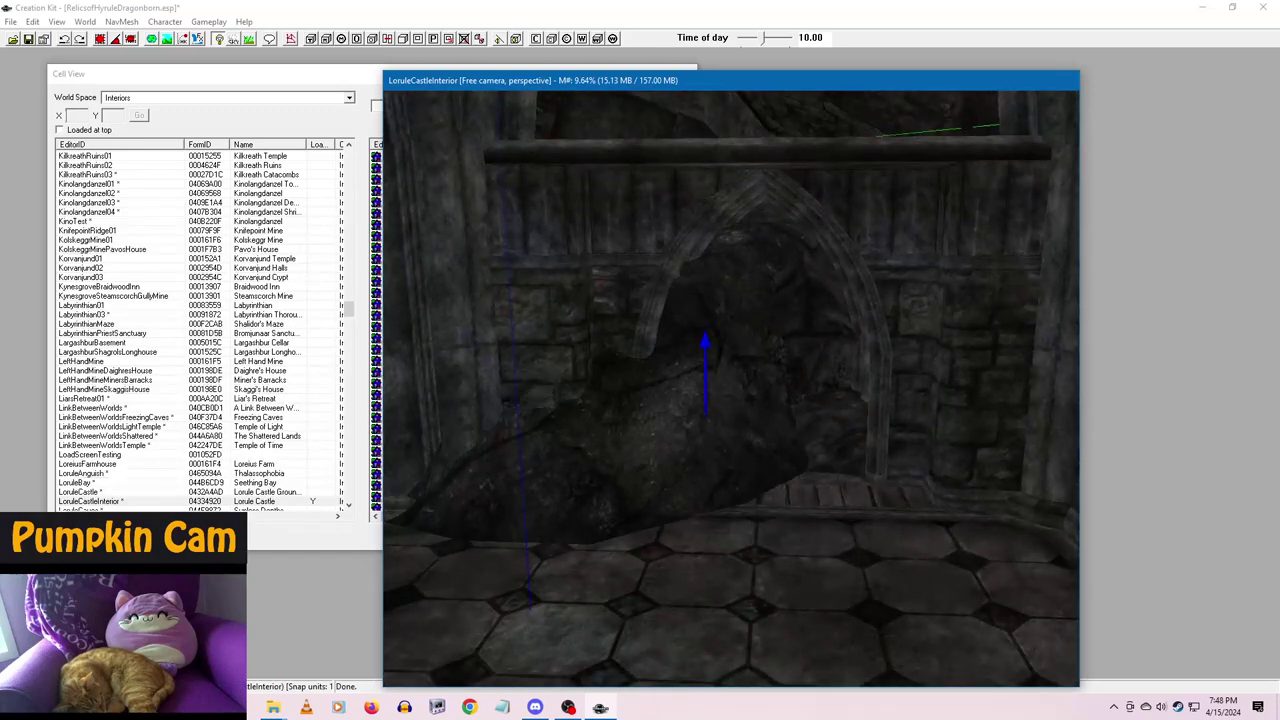
{"action": "middle_click_drag", "start_coordinate": [741, 441], "coordinate": [757, 448]}
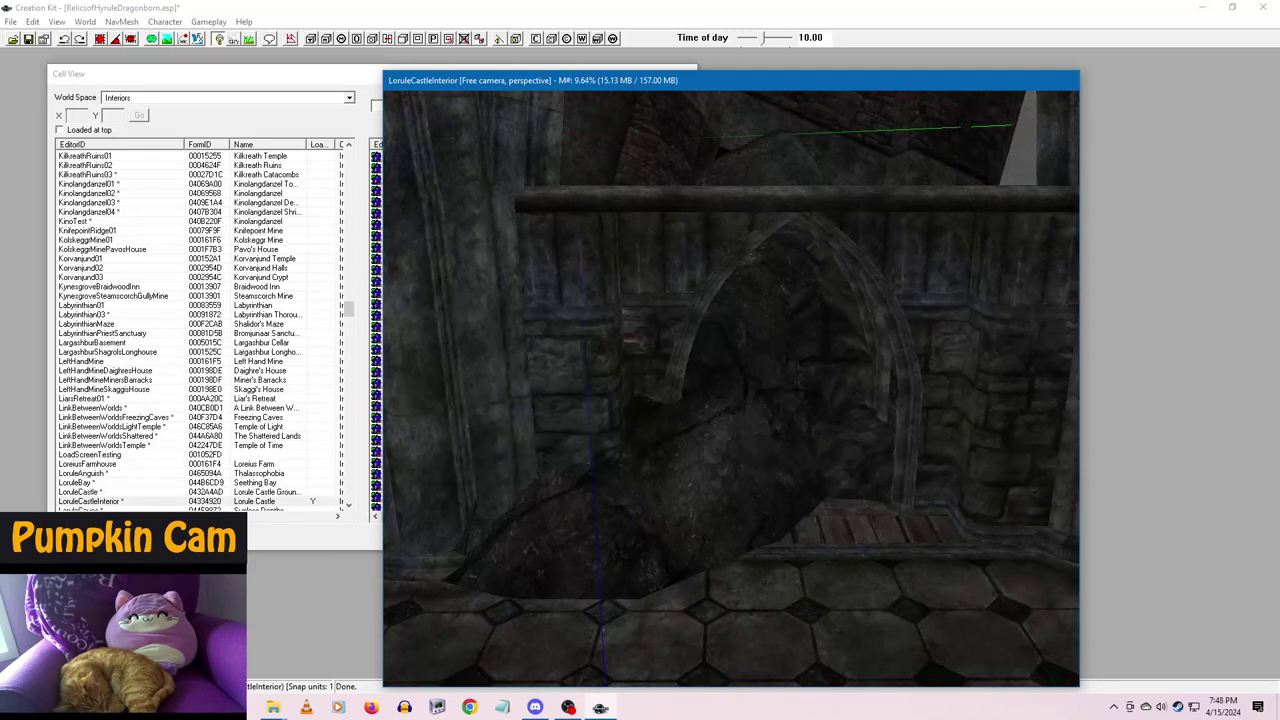
{"action": "left_click_drag", "start_coordinate": [1279, 571], "coordinate": [886, 522]}
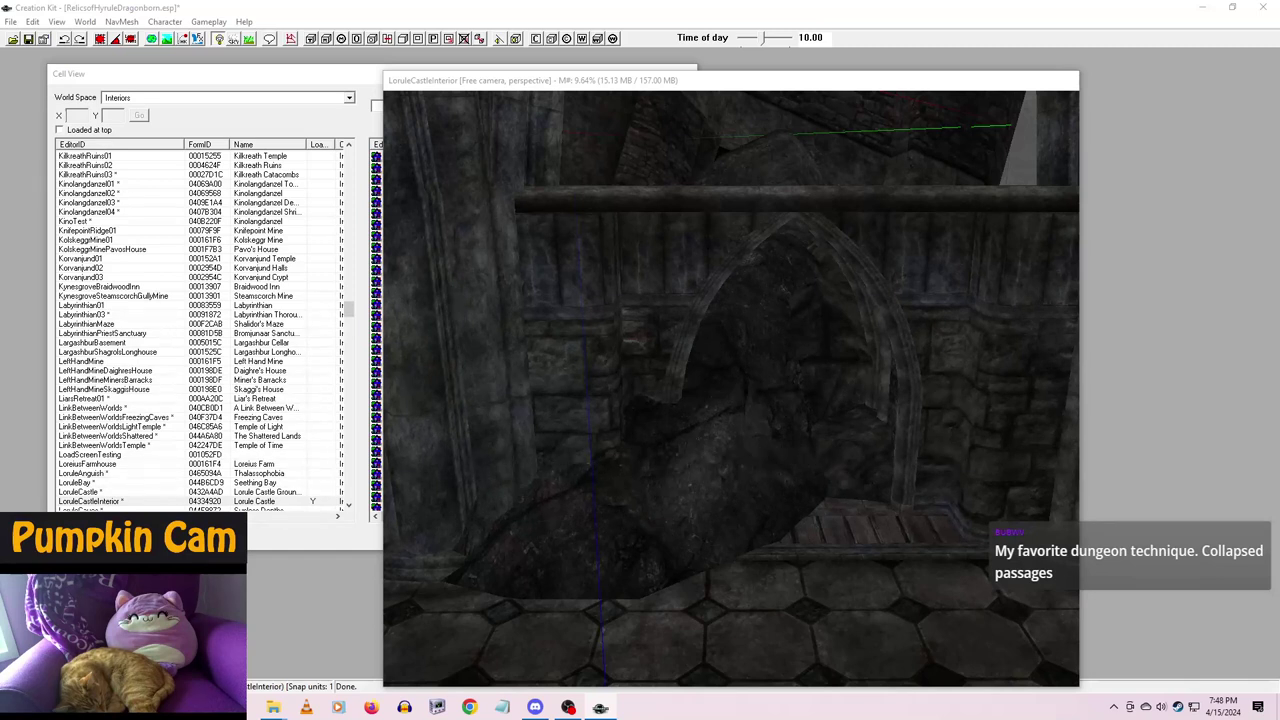
{"action": "left_click", "coordinate": [842, 537]}
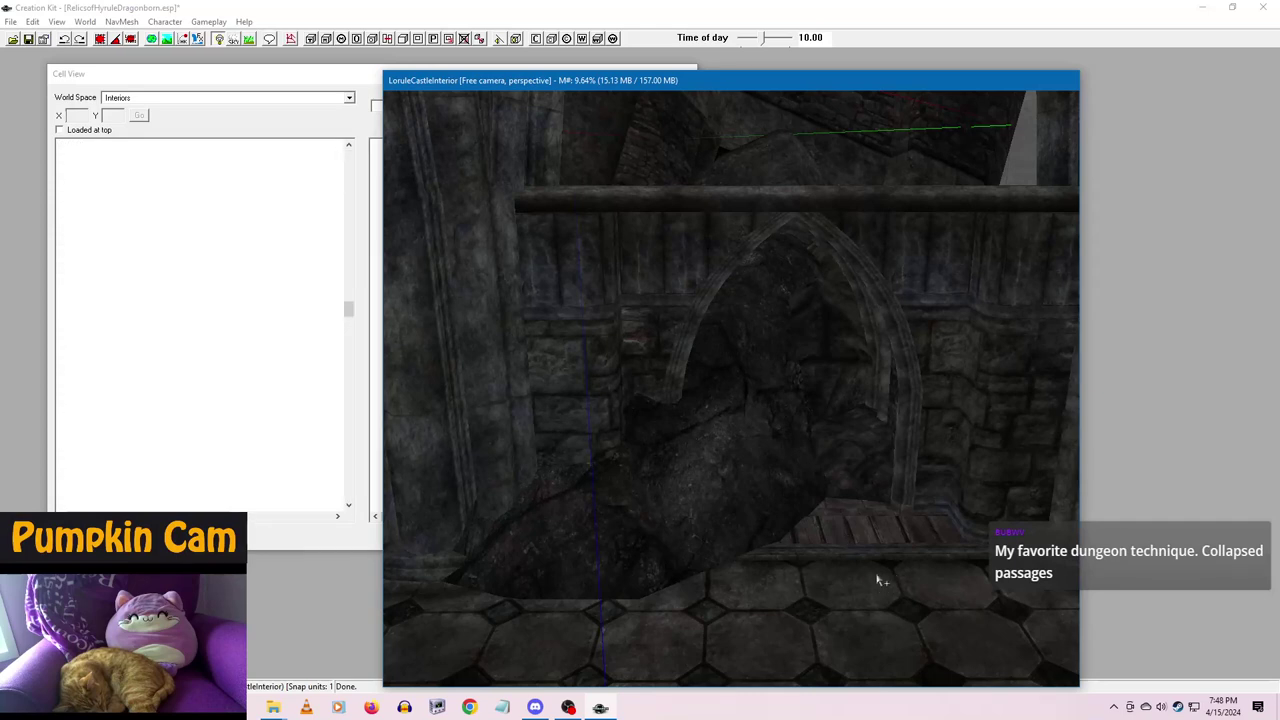
- Place a broken stone floor piece in front of the blocked archway, adjust its height and undo the last change
{"action": "scroll", "coordinate": [870, 569], "scroll_direction": "down", "scroll_amount": 6}
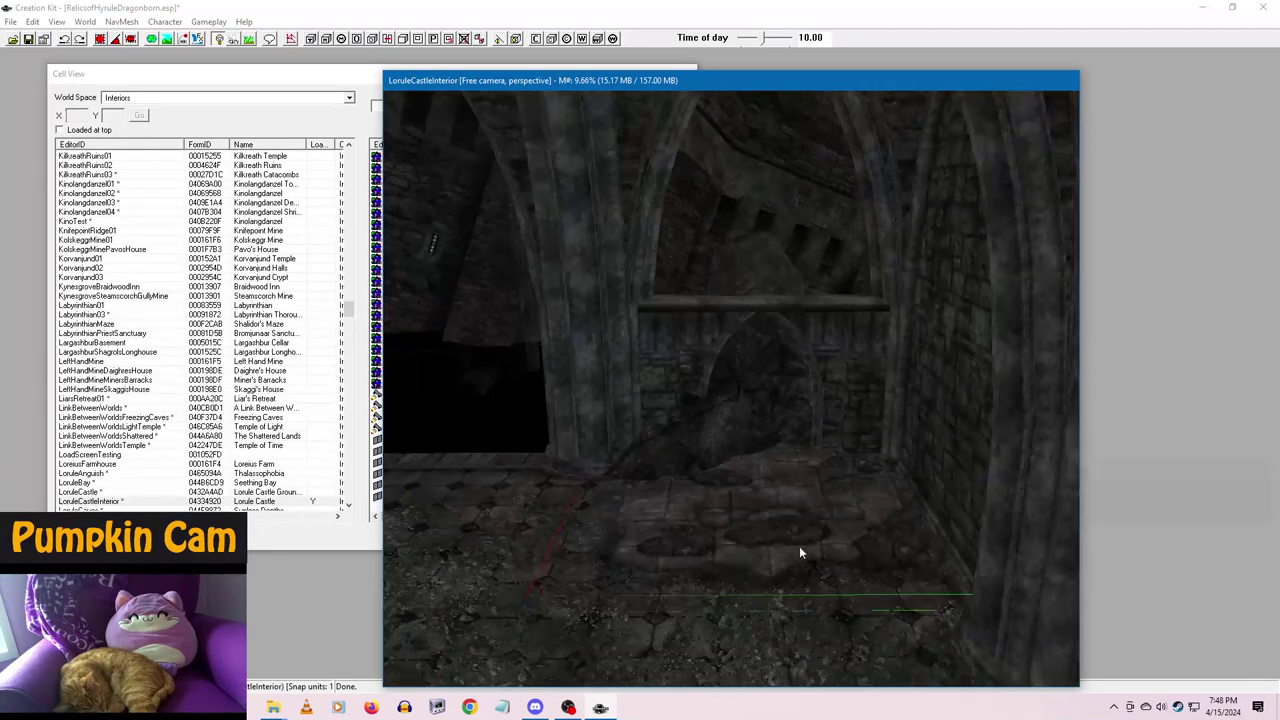
{"action": "scroll", "coordinate": [799, 546], "scroll_direction": "up", "scroll_amount": 2}
{"action": "left_click_drag", "start_coordinate": [799, 546], "coordinate": [797, 536]}
{"action": "key", "text": "z"}
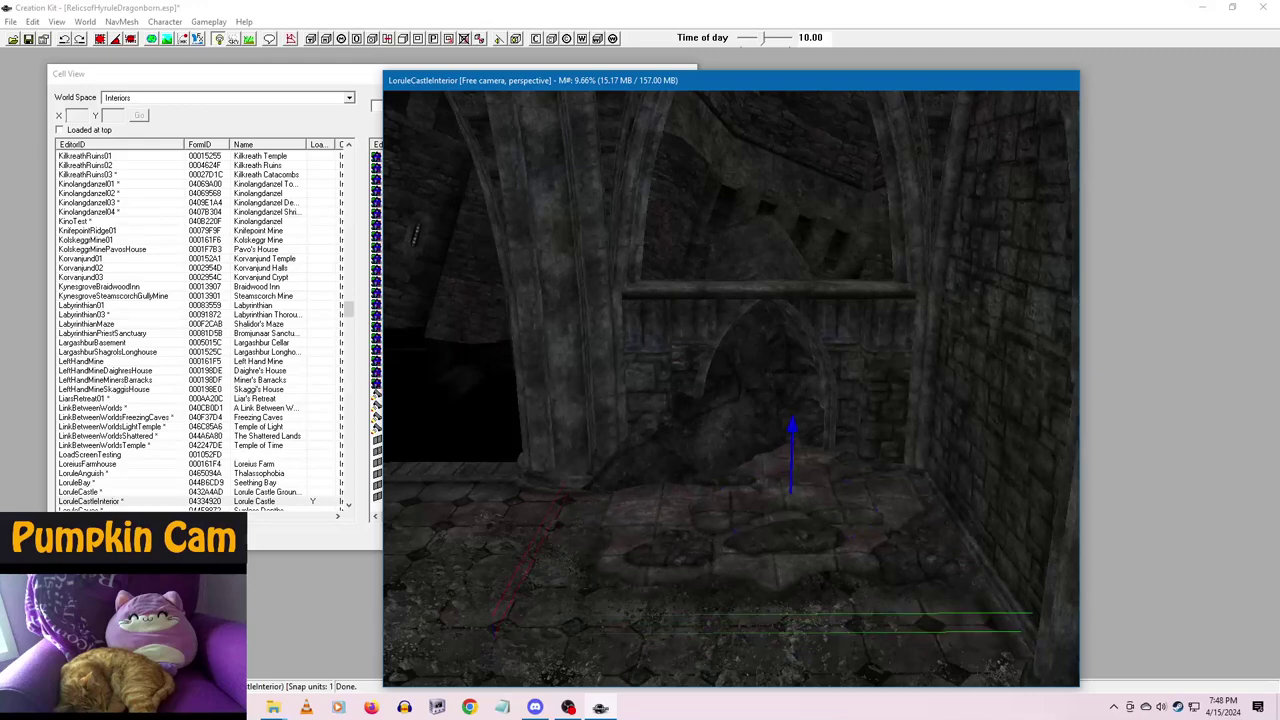
{"action": "key", "text": "ctrl+z"}
{"action": "middle_click_drag", "start_coordinate": [811, 554], "coordinate": [735, 511], "text": "shift"}
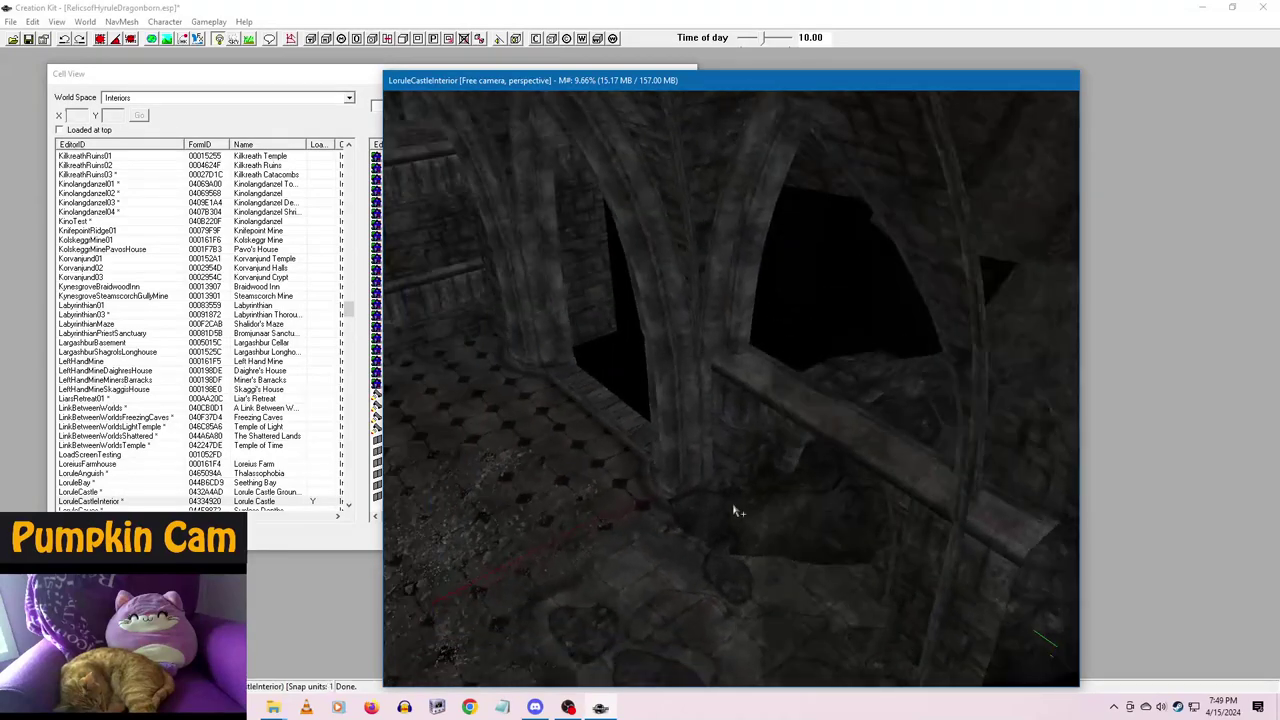
- Delete the small piece behind the ledge above the blocked archway
{"action": "middle_click_drag", "start_coordinate": [703, 400], "coordinate": [846, 463]}
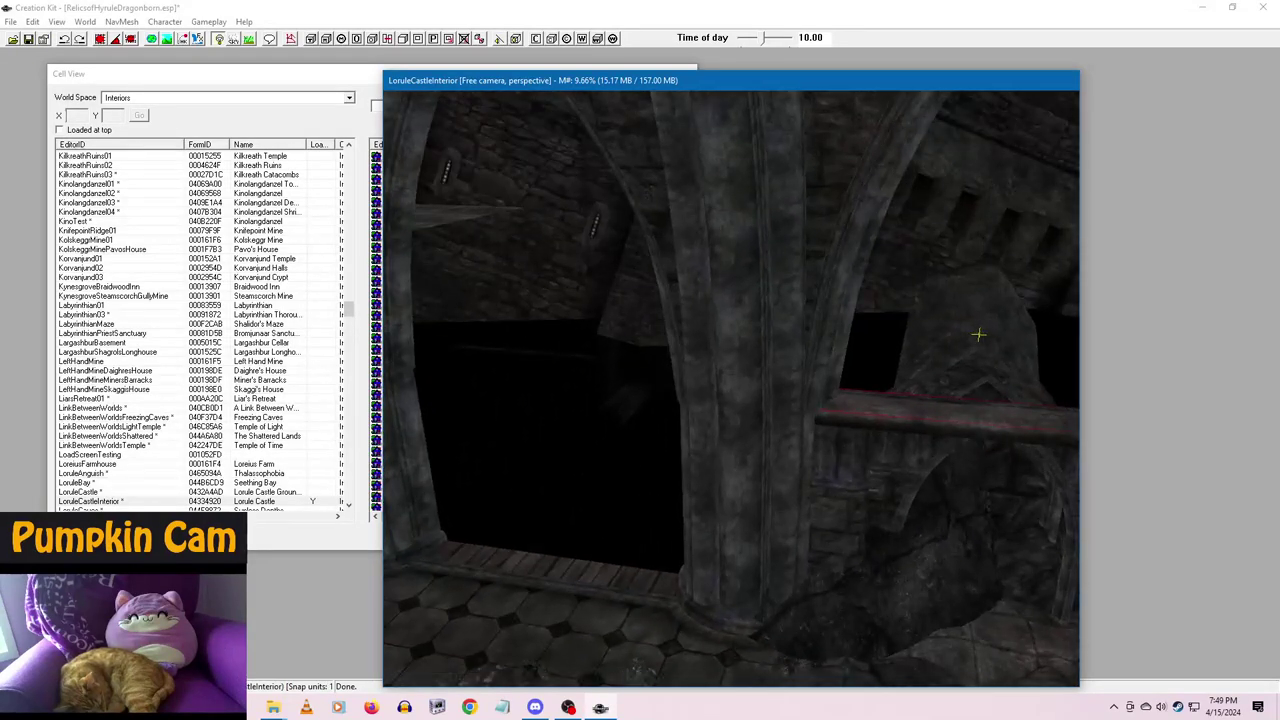
{"action": "double_click", "coordinate": [979, 334]}
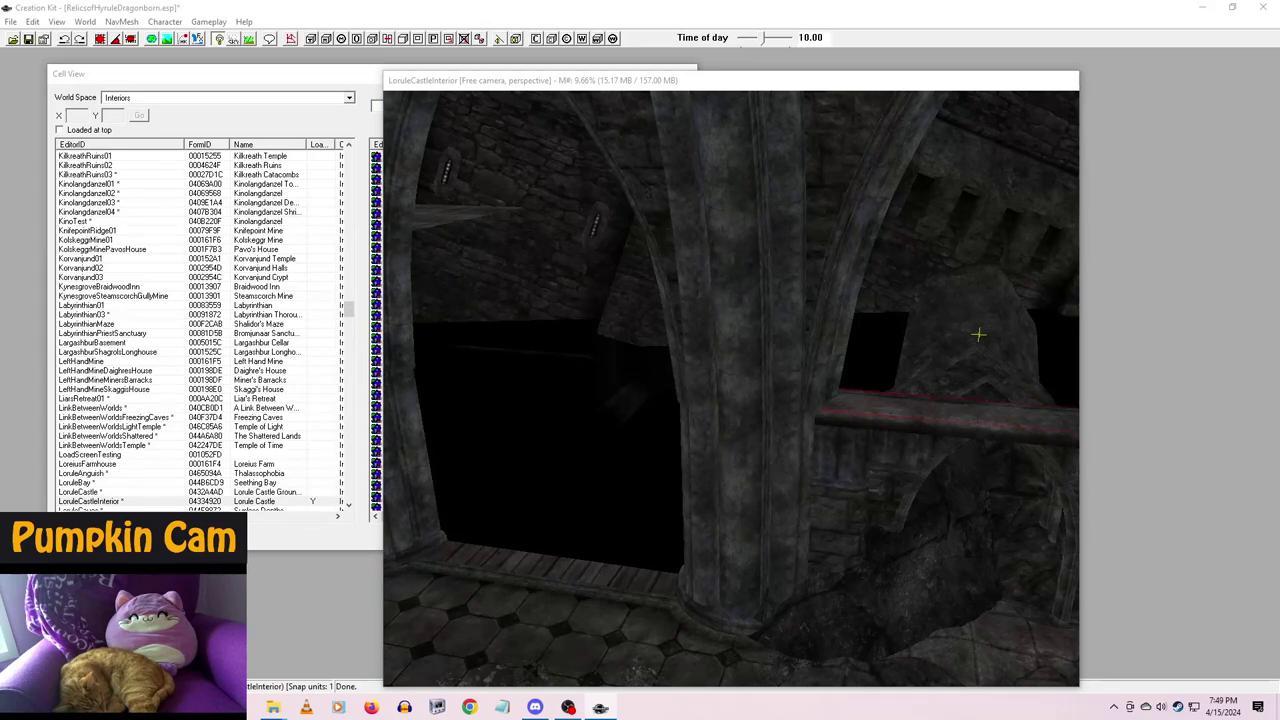
{"action": "left_click", "coordinate": [958, 430]}
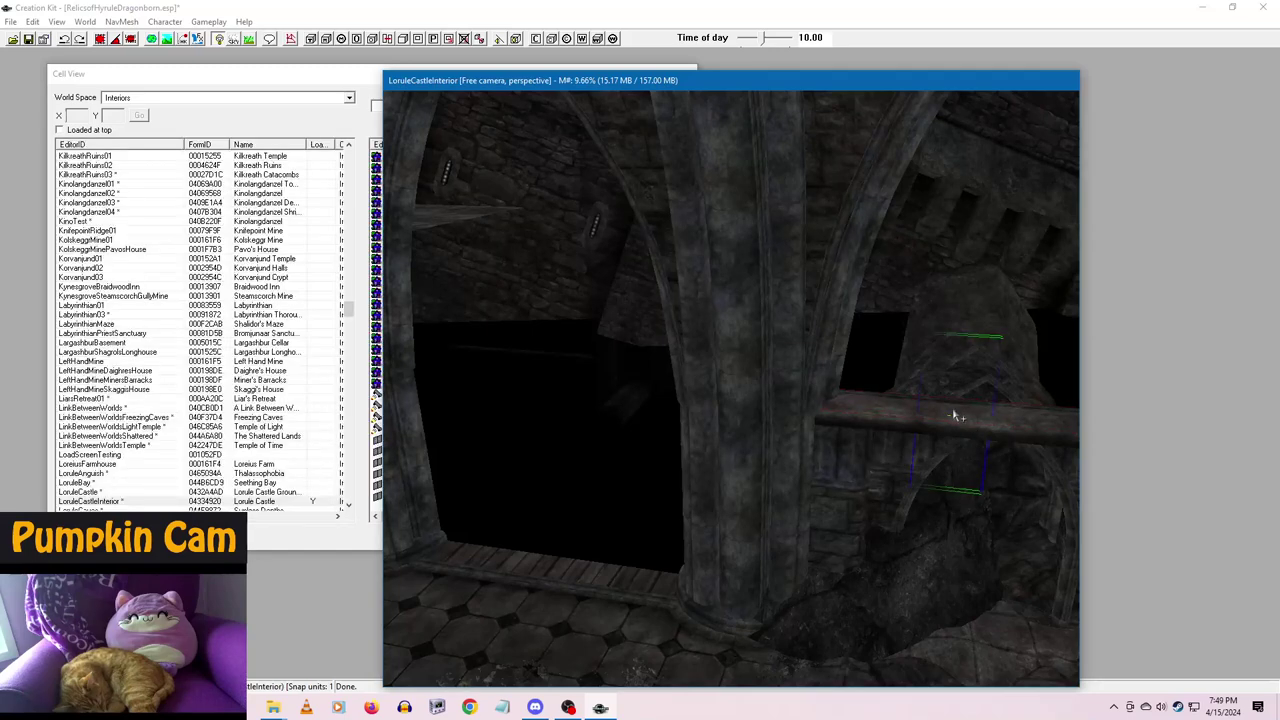
{"action": "key", "text": "Delete"}
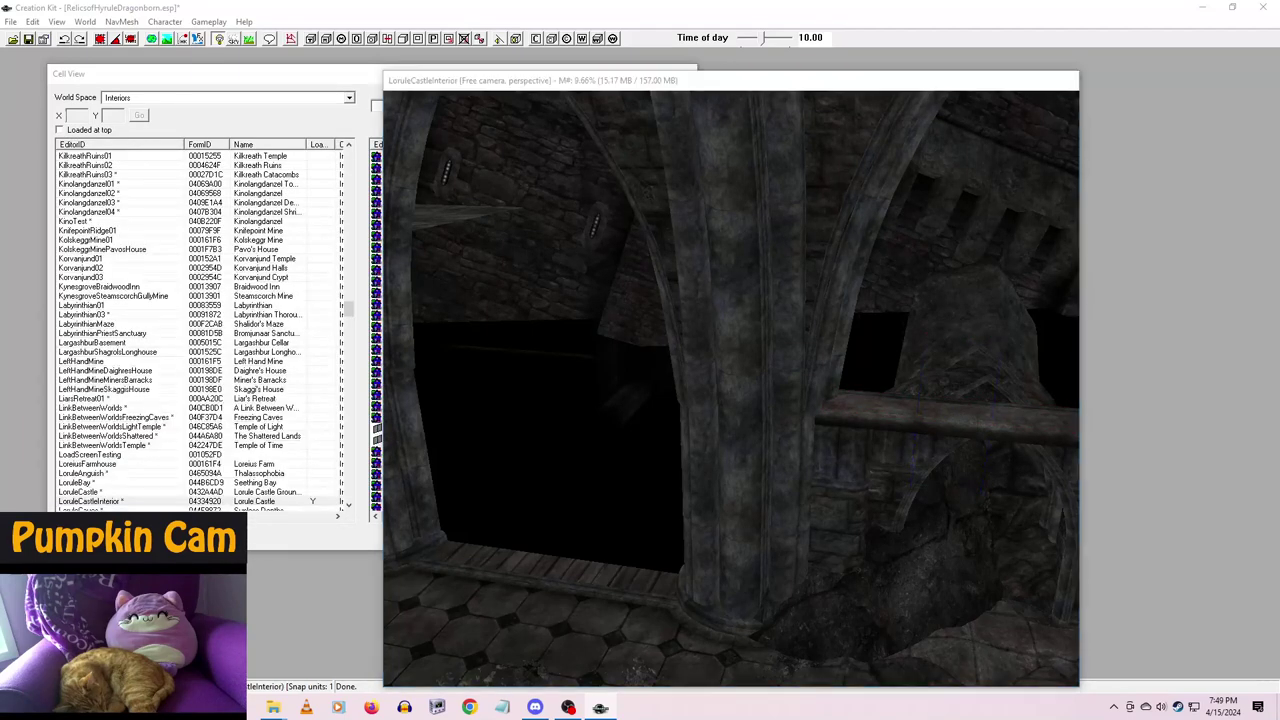
- Close the opening above the blocked archway with a full-height brick wall and adjust the wall piece's position
{"action": "left_click", "coordinate": [982, 421]}
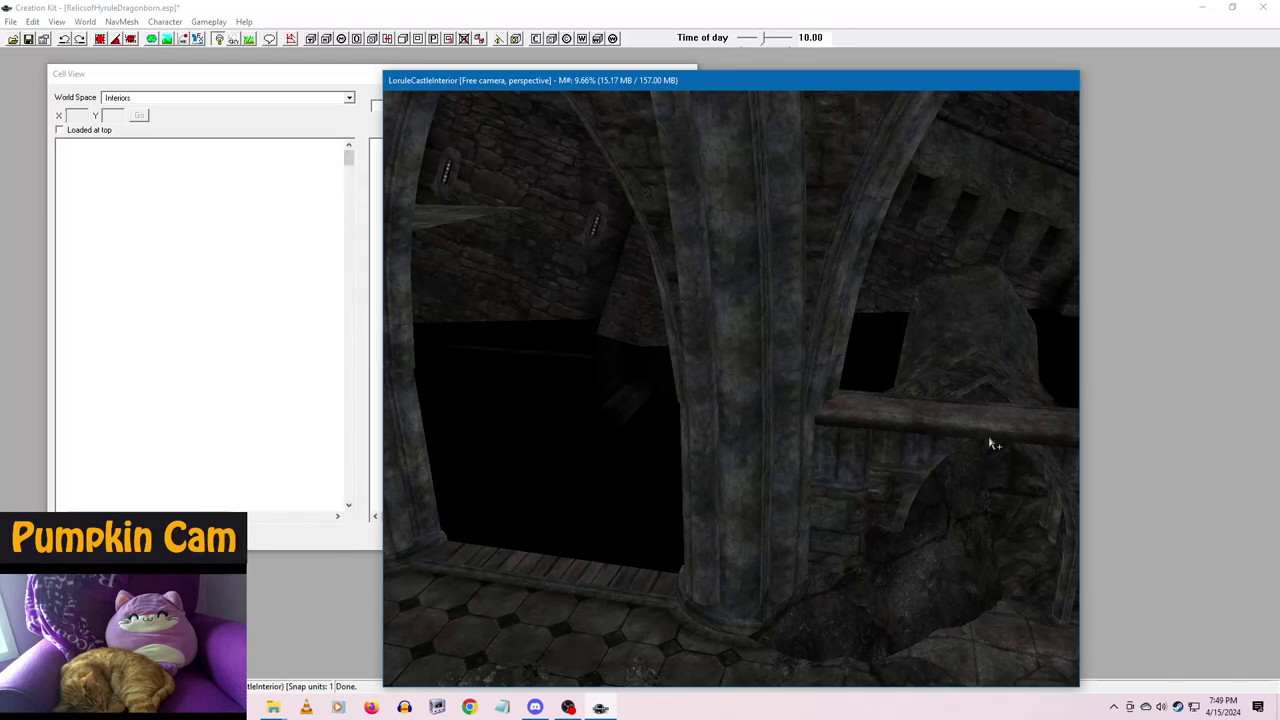
{"action": "right_click_drag", "start_coordinate": [882, 434], "coordinate": [866, 427]}
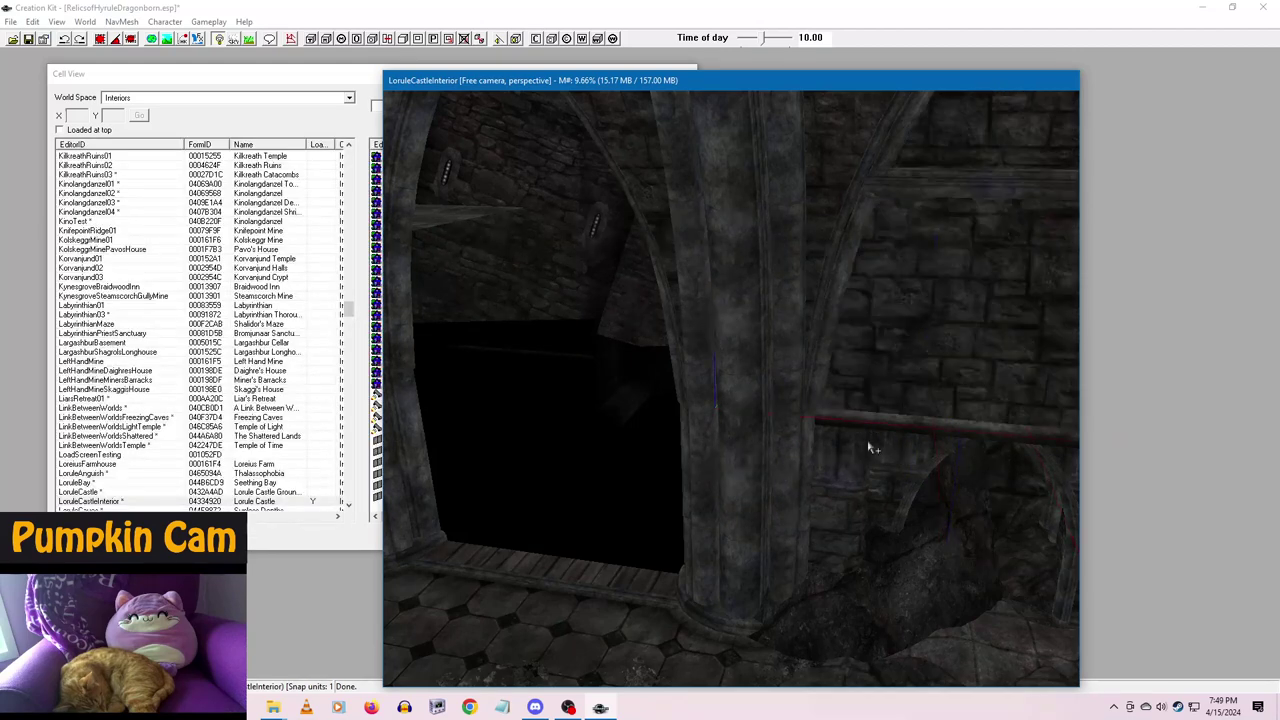
{"action": "key", "text": "f"}
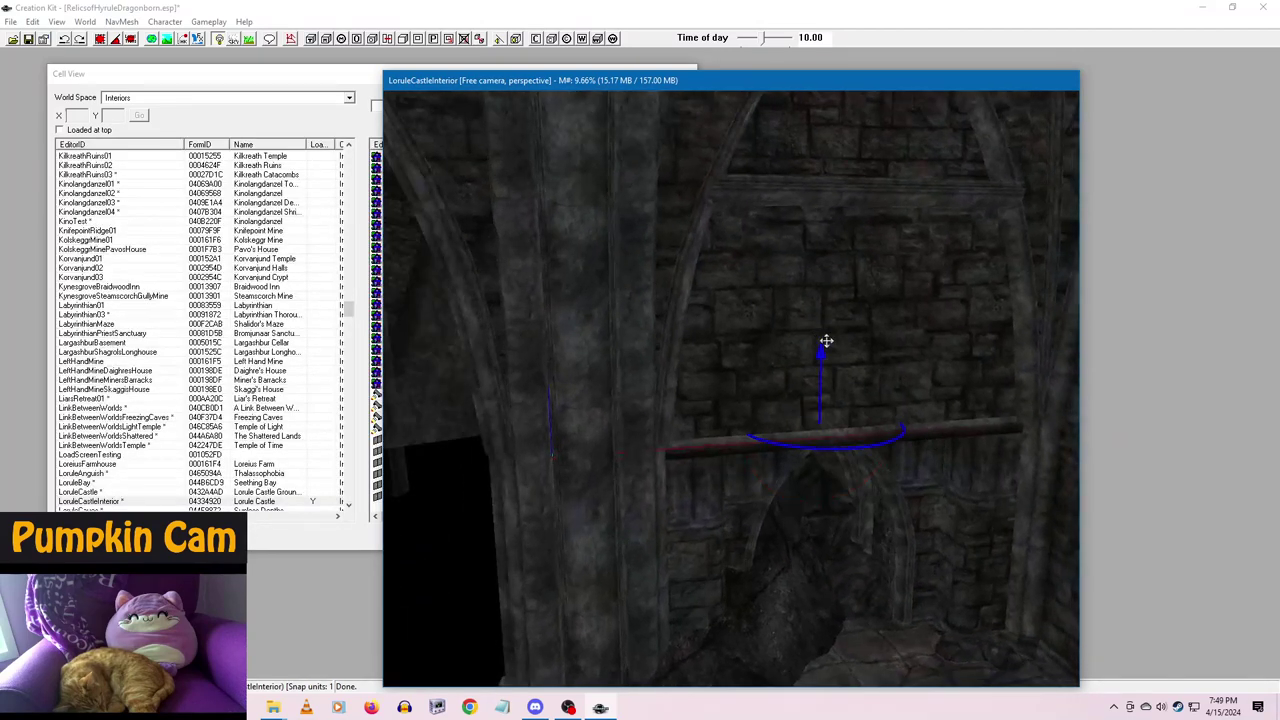
{"action": "mouse_move", "coordinate": [834, 334]}
{"action": "left_mouse_down"}
{"action": "mouse_move", "coordinate": [839, 325]}
{"action": "mouse_move", "coordinate": [820, 336]}
{"action": "left_mouse_up"}
{"action": "key", "text": "ctrl+z"}
{"action": "key", "text": "y"}
{"action": "key", "text": "x"}
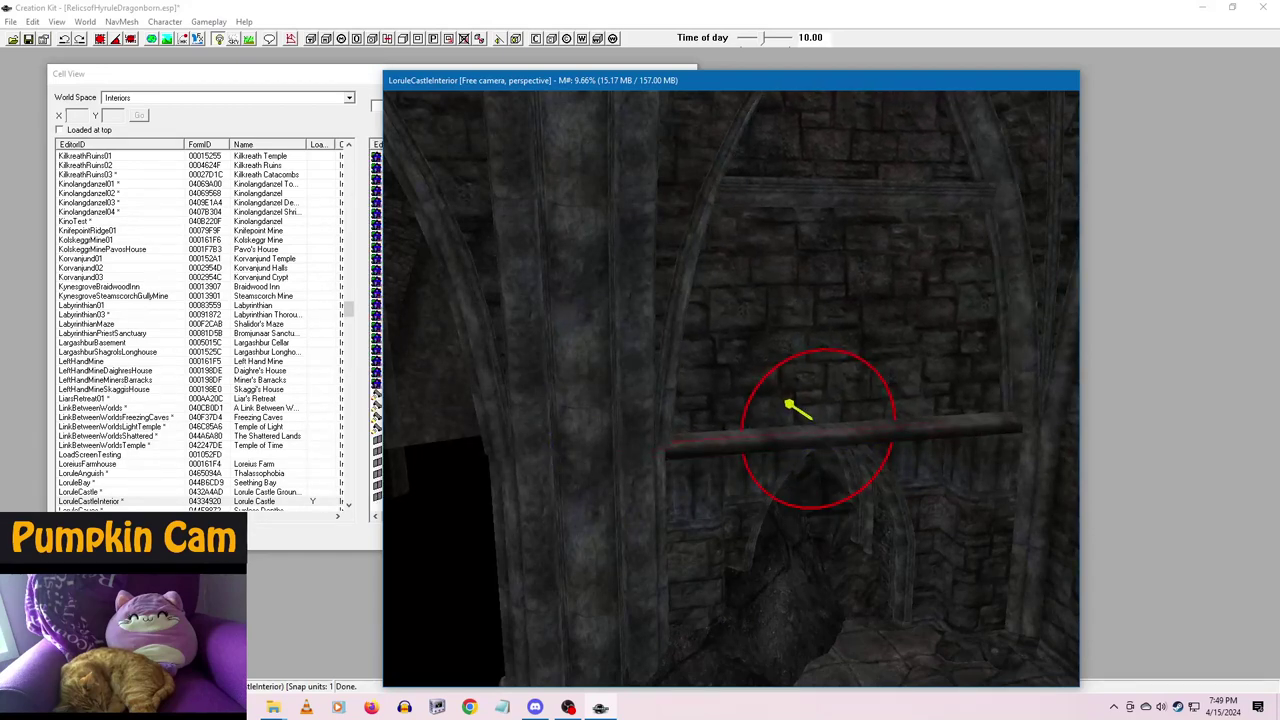
- Examine the leaning exterior tower around the hall from several angles and view its reference properties without changing them
{"action": "middle_click_drag", "start_coordinate": [889, 357], "coordinate": [747, 464], "text": "shift"}
{"action": "scroll", "coordinate": [830, 348], "scroll_direction": "down", "scroll_amount": 5}
{"action": "scroll", "coordinate": [760, 450], "scroll_direction": "up", "scroll_amount": 5}
{"action": "scroll", "coordinate": [797, 460], "scroll_direction": "up", "scroll_amount": 4}
{"action": "scroll", "coordinate": [836, 483], "scroll_direction": "down", "scroll_amount": 5}
{"action": "scroll", "coordinate": [775, 427], "scroll_direction": "down", "scroll_amount": 4}
{"action": "scroll", "coordinate": [797, 480], "scroll_direction": "up", "scroll_amount": 5}
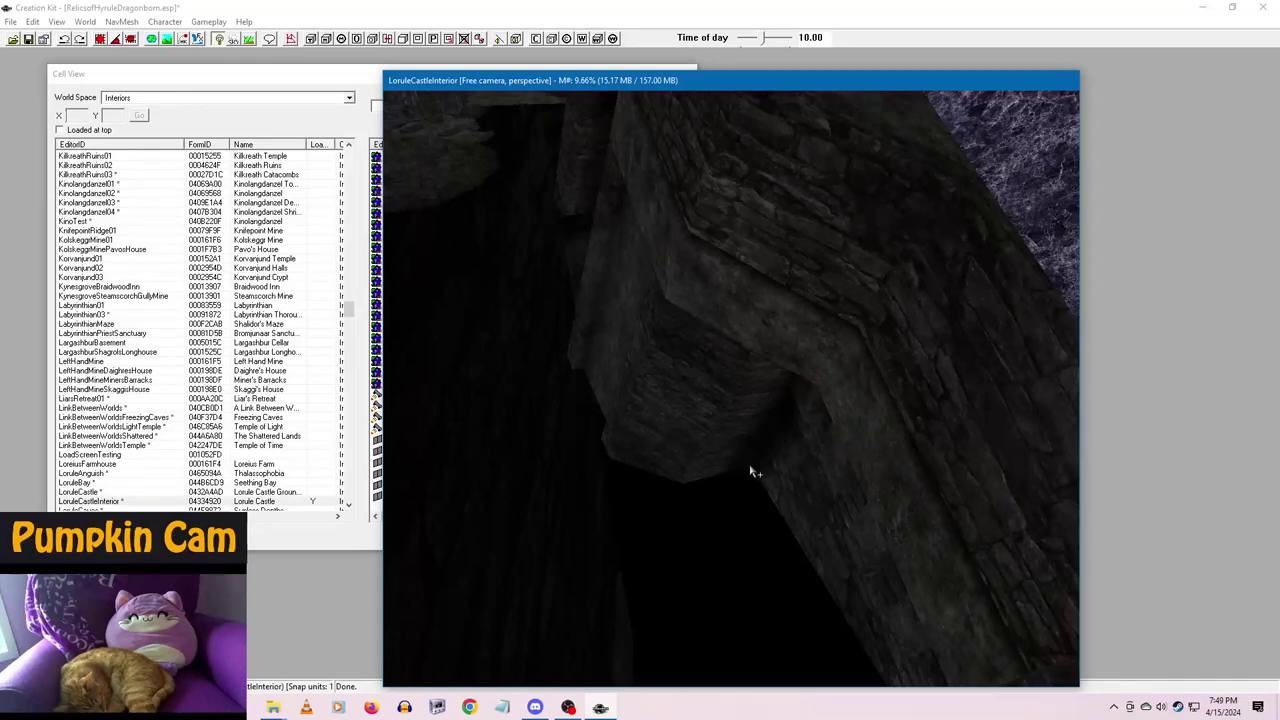
{"action": "scroll", "coordinate": [742, 508], "scroll_direction": "down", "scroll_amount": 8}
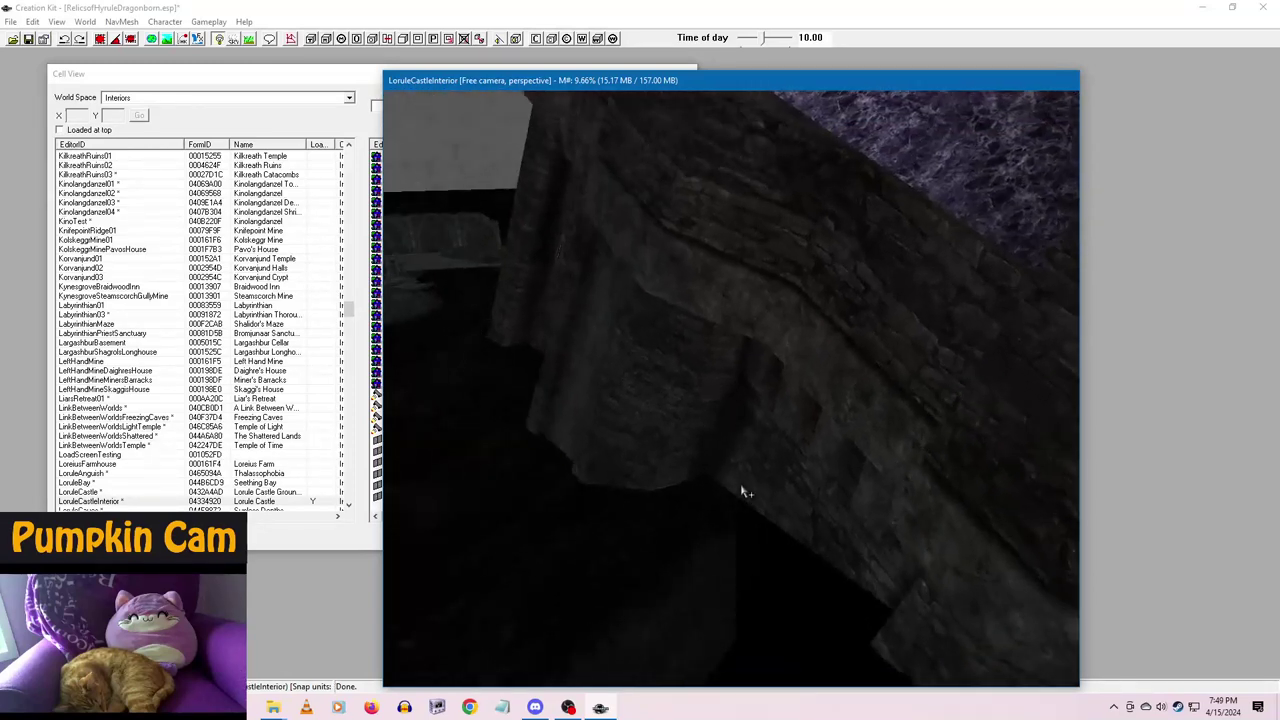
{"action": "middle_click_drag", "start_coordinate": [778, 502], "coordinate": [862, 469]}
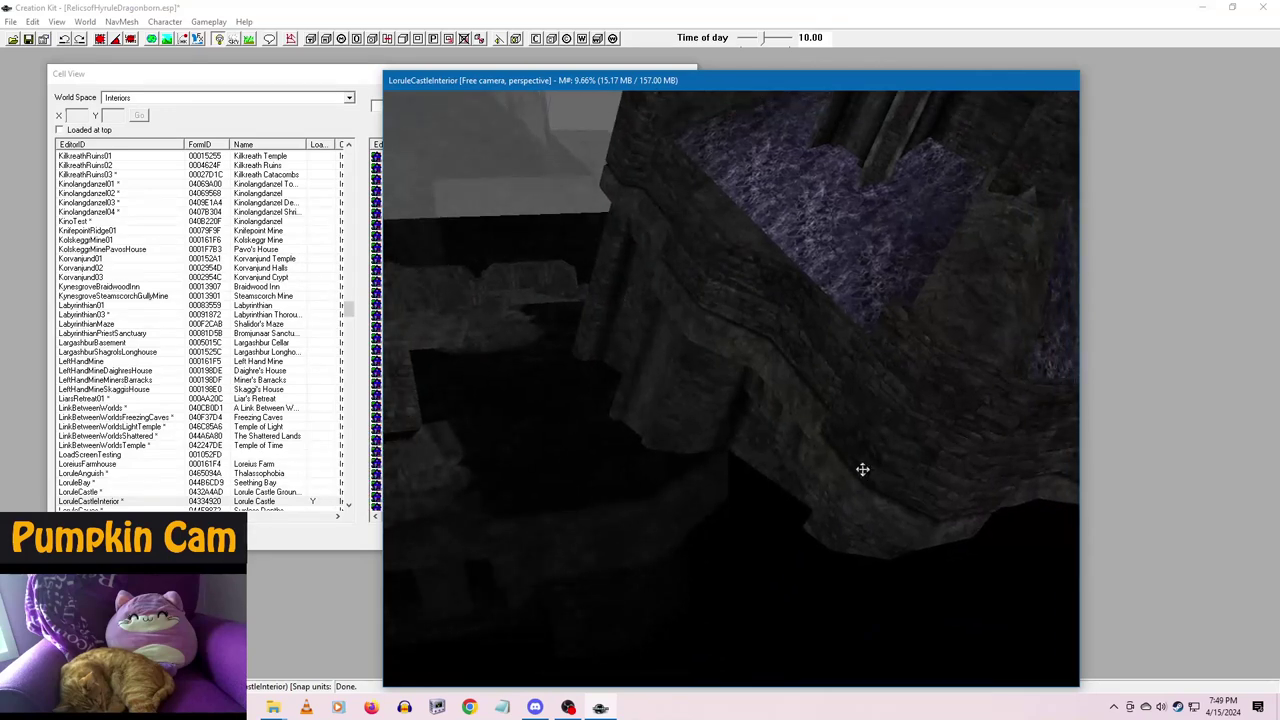
{"action": "right_click", "coordinate": [862, 469]}
{"action": "left_click", "coordinate": [915, 562]}
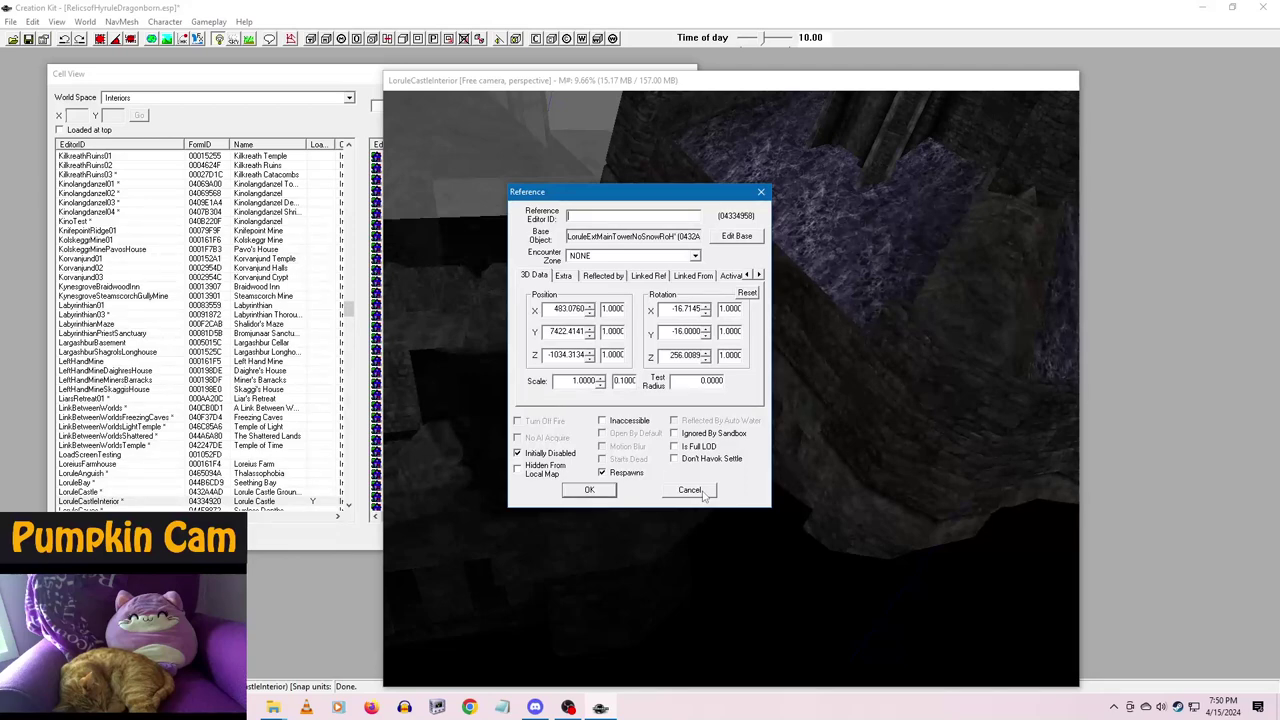
{"action": "left_click", "coordinate": [691, 491]}
- Place a wood-floored room section at the open side of the tiled hall and rotate it to continue outward
{"action": "mouse_move", "coordinate": [849, 529]}
{"action": "middle_mouse_down", "text": "shift"}
{"action": "mouse_move", "coordinate": [825, 536]}
{"action": "mouse_move", "coordinate": [811, 520]}
{"action": "mouse_move", "coordinate": [837, 538]}
{"action": "middle_mouse_up", "text": "shift"}
{"action": "middle_click_drag", "start_coordinate": [757, 572], "coordinate": [712, 544], "text": "shift"}
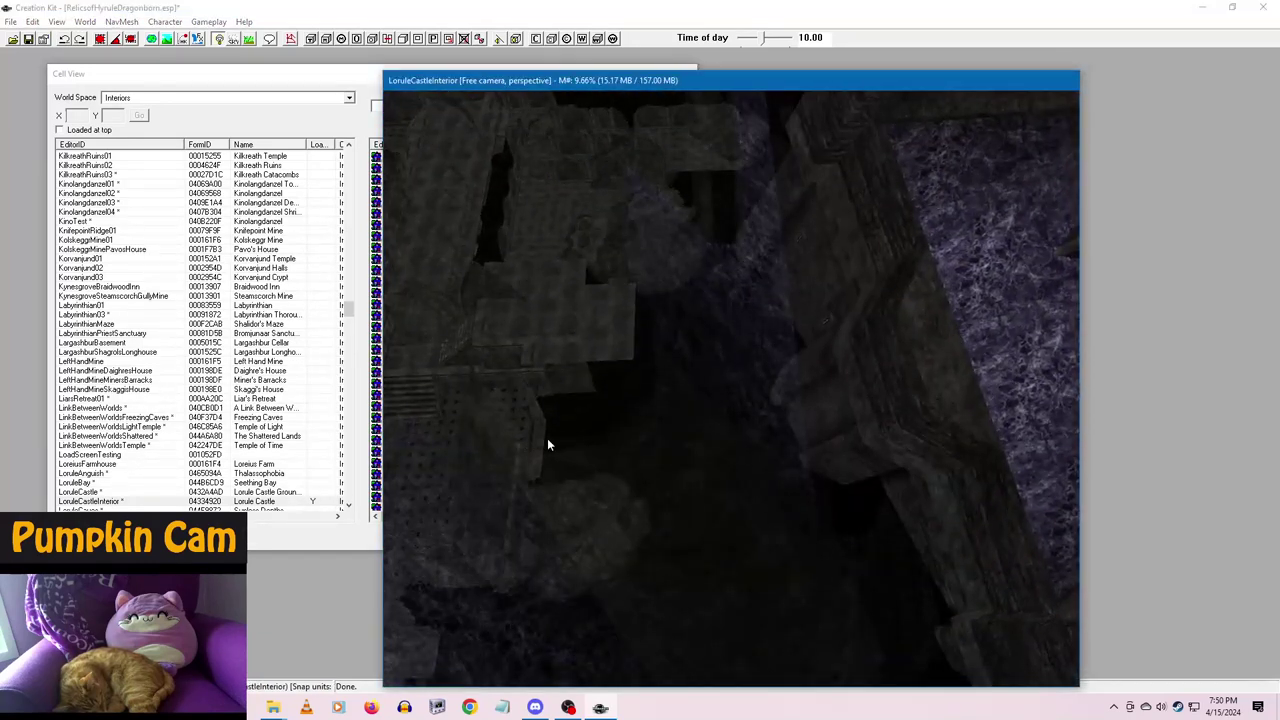
{"action": "middle_click_drag", "start_coordinate": [771, 465], "coordinate": [728, 541]}
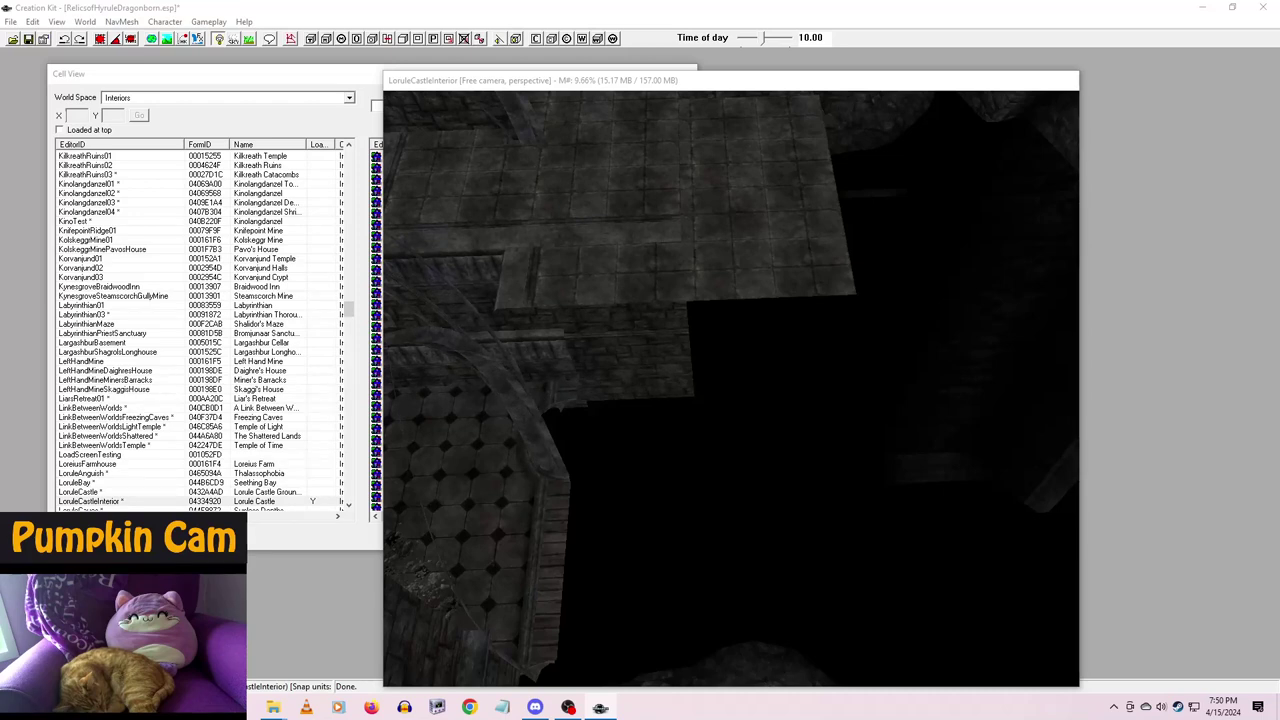
{"action": "left_click", "coordinate": [566, 511]}
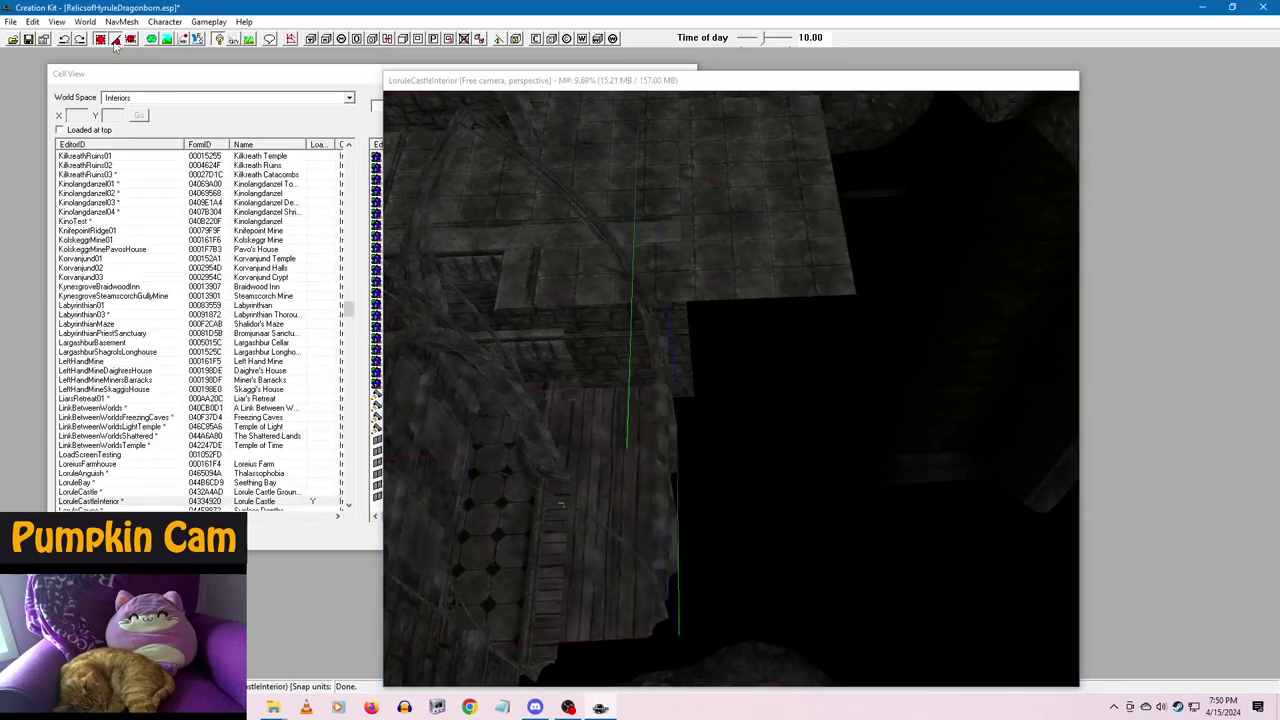
{"action": "left_click_drag", "start_coordinate": [632, 415], "coordinate": [710, 432]}
{"action": "right_click_drag", "start_coordinate": [710, 432], "coordinate": [756, 432]}
- Extend the wood-floored passage outward with a second matching section
{"action": "middle_click_drag", "start_coordinate": [662, 518], "coordinate": [643, 494]}
{"action": "middle_click_drag", "start_coordinate": [675, 546], "coordinate": [723, 523]}
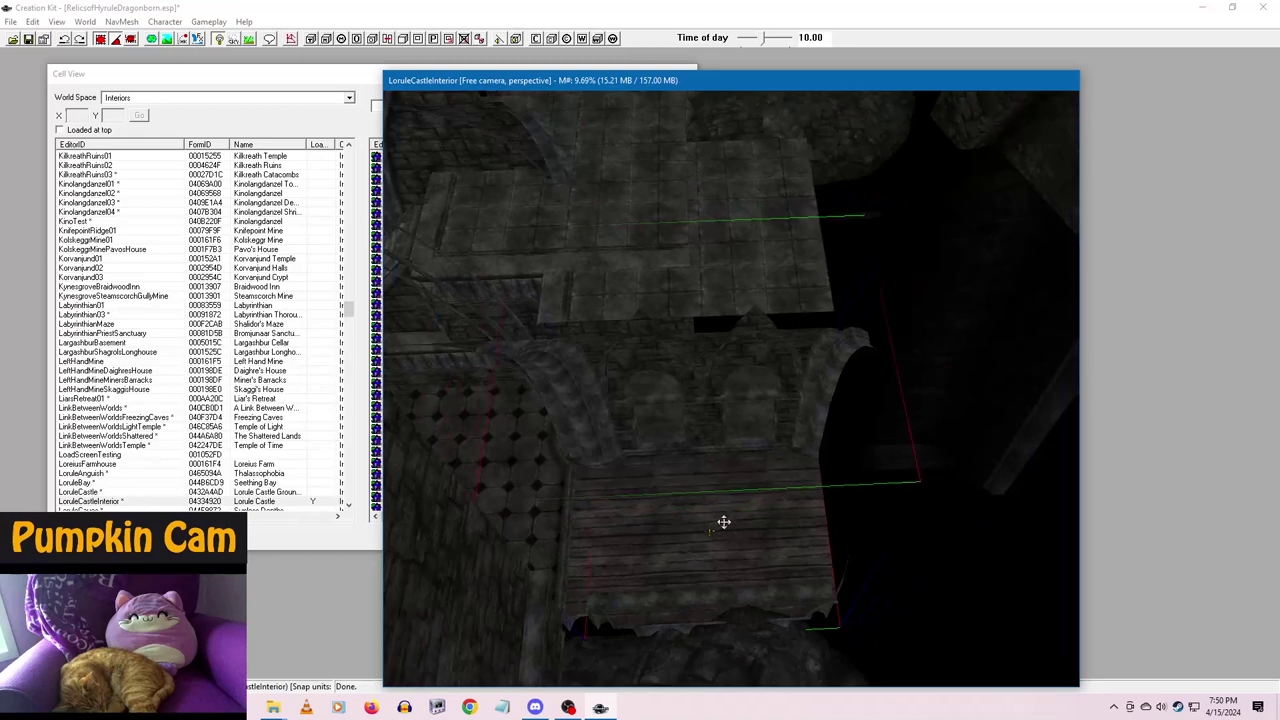
{"action": "left_click_drag", "start_coordinate": [669, 497], "coordinate": [901, 485]}
- Duplicate the rubble pile below the wooden passage, move the copy onto the passage's outer section and rotate it
{"action": "middle_click_drag", "start_coordinate": [942, 518], "coordinate": [570, 466]}
{"action": "mouse_move", "coordinate": [689, 439]}
{"action": "middle_mouse_down"}
{"action": "mouse_move", "coordinate": [723, 557]}
{"action": "mouse_move", "coordinate": [900, 517]}
{"action": "mouse_move", "coordinate": [853, 538]}
{"action": "mouse_move", "coordinate": [743, 491]}
{"action": "mouse_move", "coordinate": [749, 363]}
{"action": "mouse_move", "coordinate": [694, 434]}
{"action": "middle_mouse_up"}
{"action": "key", "text": "ctrl+d"}
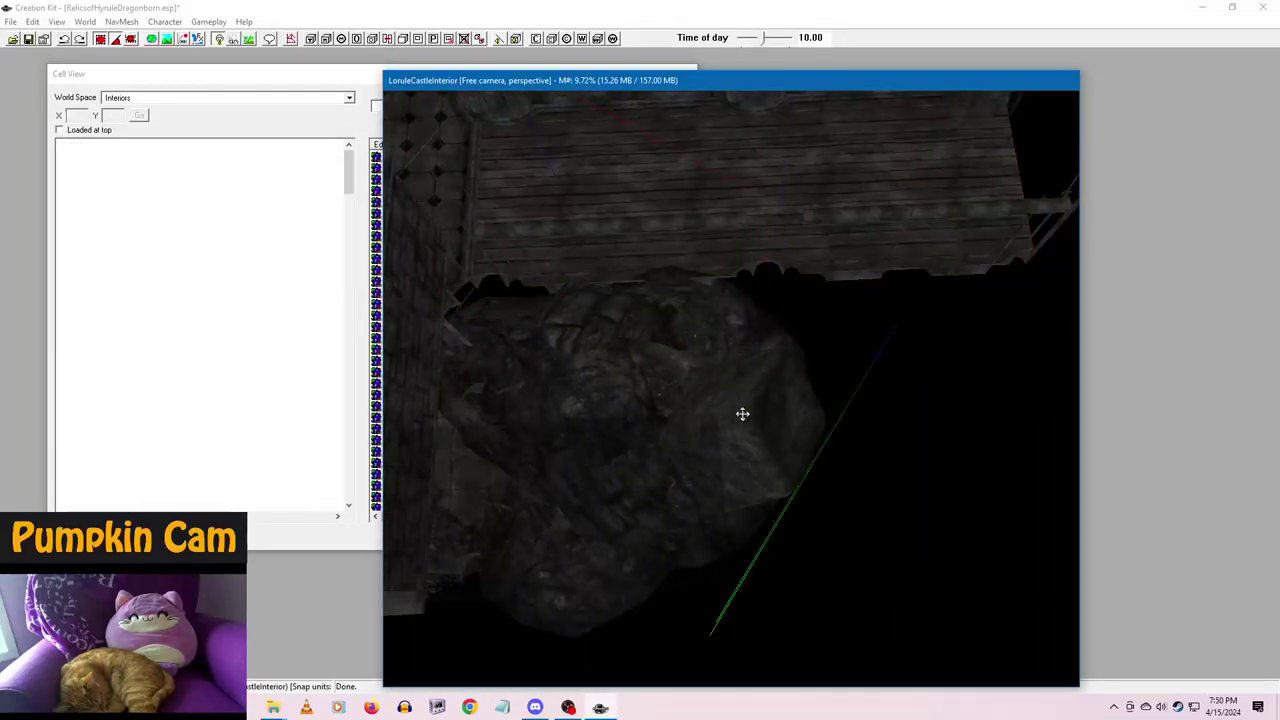
{"action": "left_click_drag", "start_coordinate": [713, 422], "coordinate": [982, 127]}
{"action": "middle_click_drag", "start_coordinate": [848, 338], "coordinate": [600, 641]}
{"action": "right_click_drag", "start_coordinate": [600, 641], "coordinate": [660, 635]}
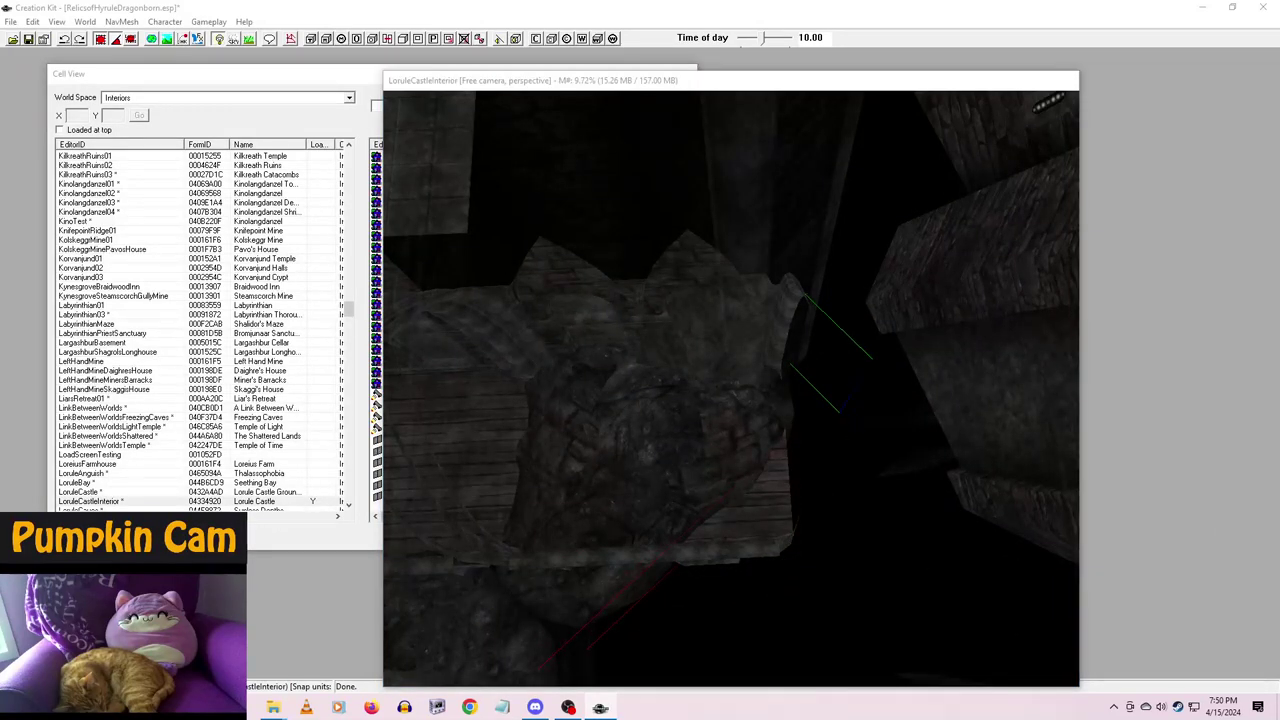
{"action": "left_click", "coordinate": [823, 528]}
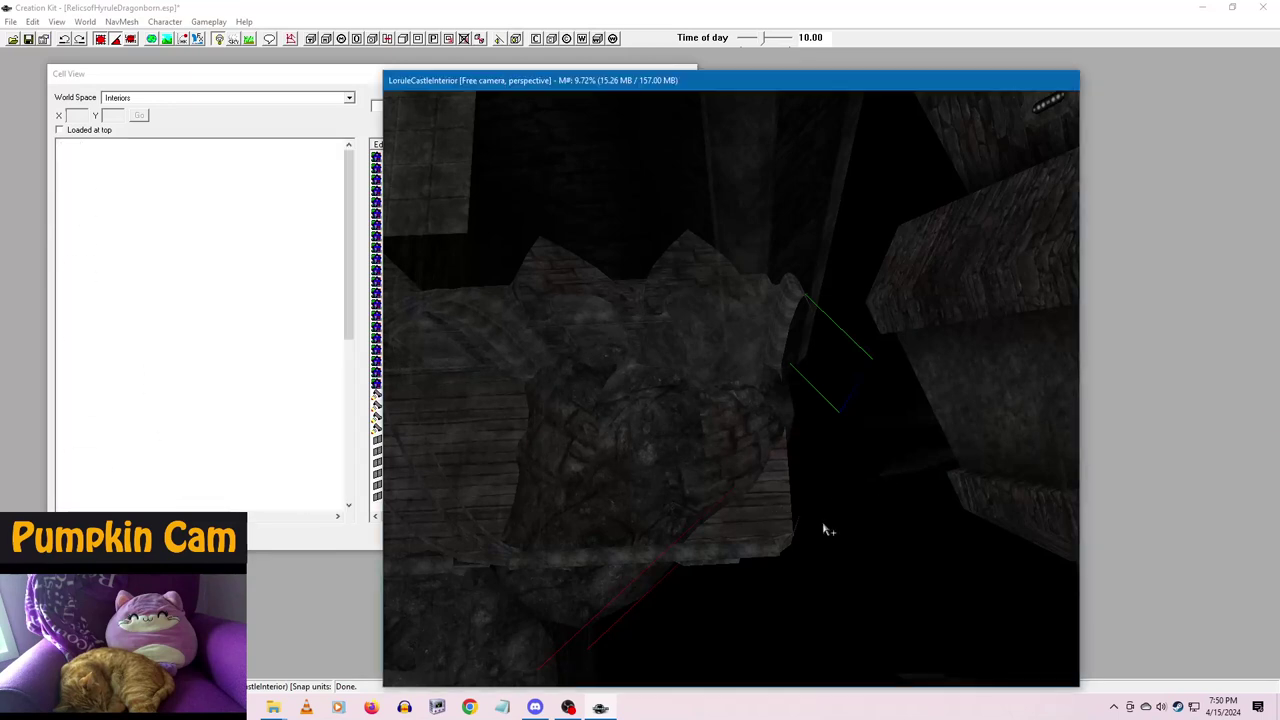
- Undo the last rubble change and rotate the collapse pieces to block the wooden passage's outer end
{"action": "key", "text": "ctrl+z"}
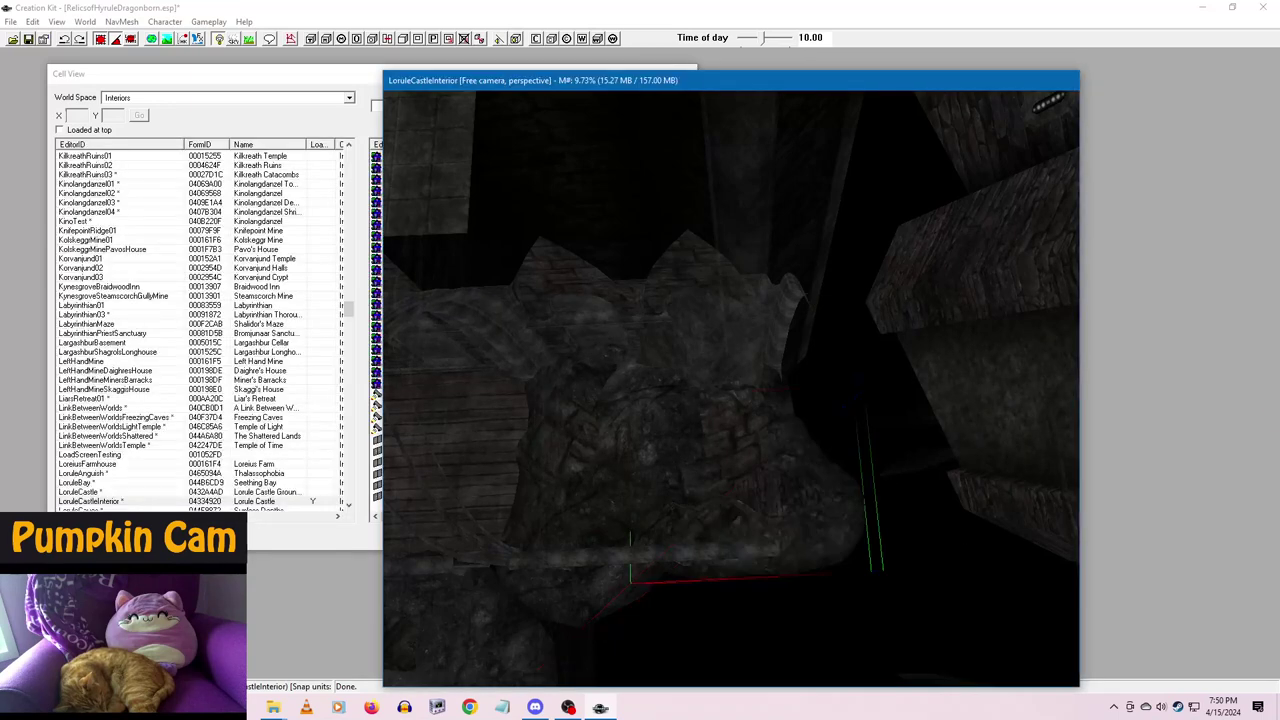
{"action": "left_click", "coordinate": [774, 520]}
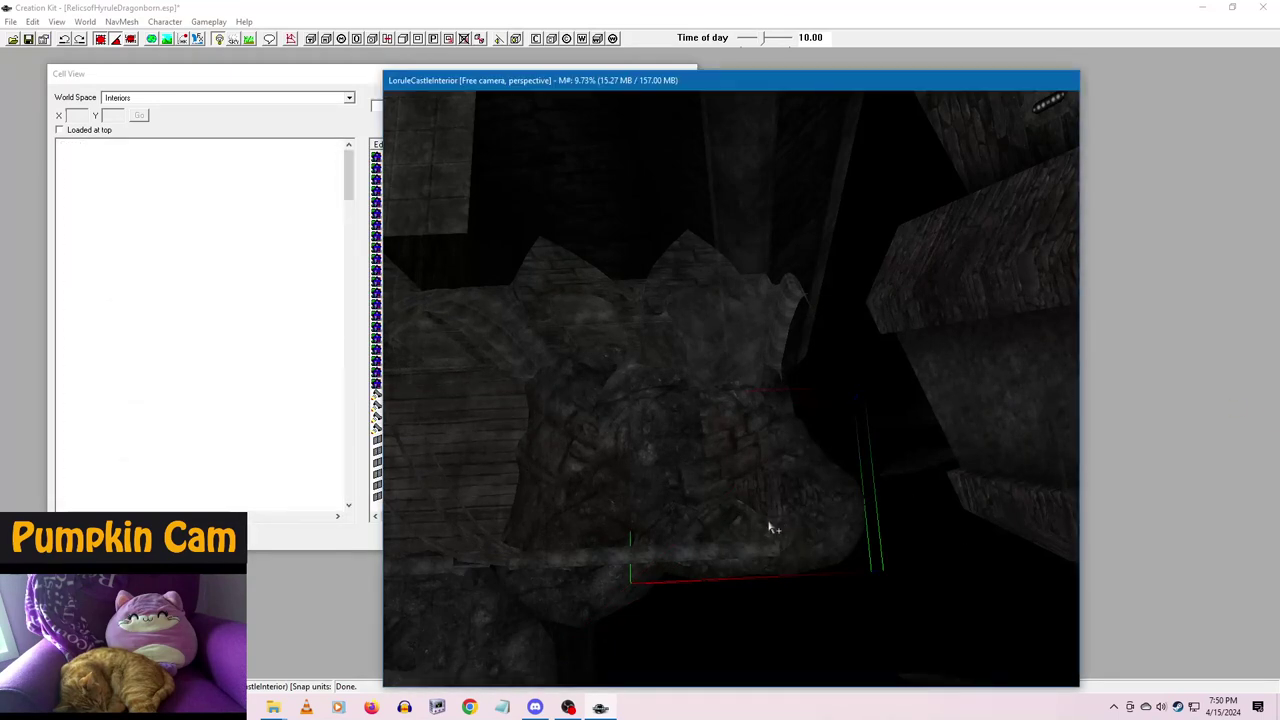
{"action": "right_click_drag", "start_coordinate": [809, 483], "coordinate": [750, 483]}
{"action": "right_click_drag", "start_coordinate": [831, 535], "coordinate": [850, 525]}
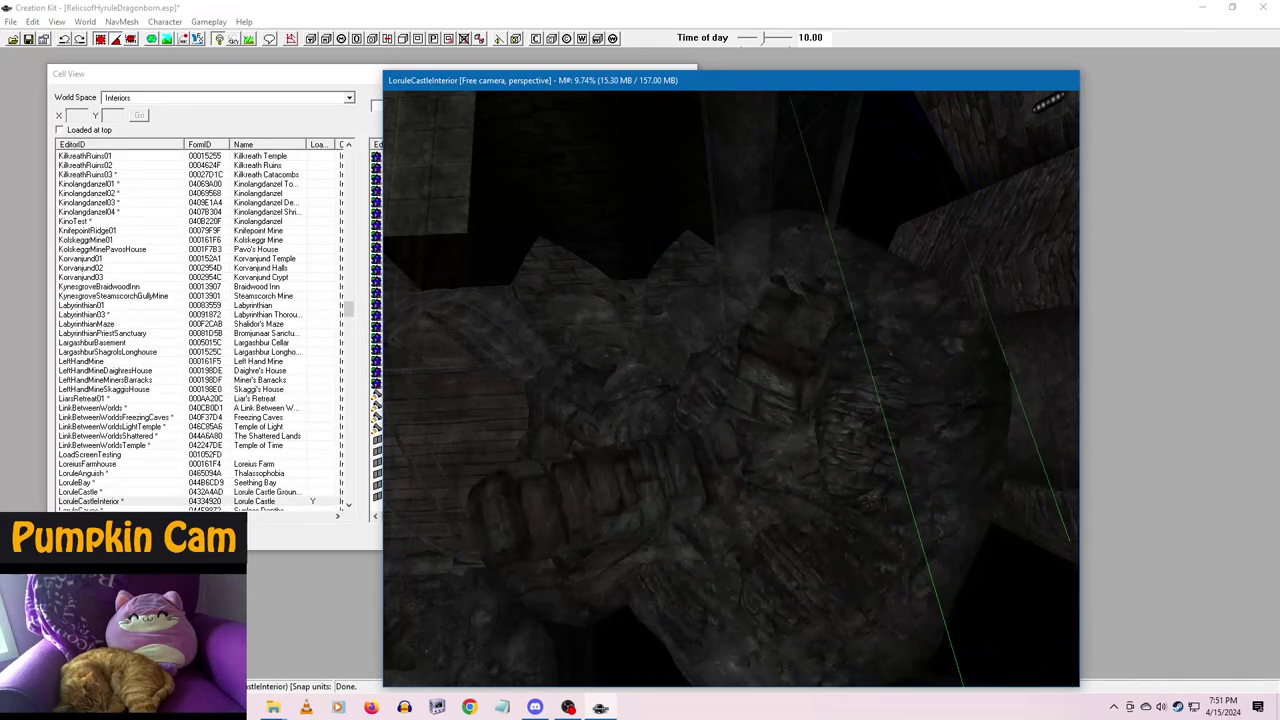
- Toggle grid snapping, then move a rubble pile onto one side of the wooden passage floor and rotate it
{"action": "left_click", "coordinate": [101, 37]}
{"action": "middle_click_drag", "start_coordinate": [643, 488], "coordinate": [872, 421], "text": "shift"}
{"action": "scroll", "coordinate": [872, 421], "scroll_direction": "down", "scroll_amount": 5}
{"action": "middle_click_drag", "start_coordinate": [800, 506], "coordinate": [803, 440]}
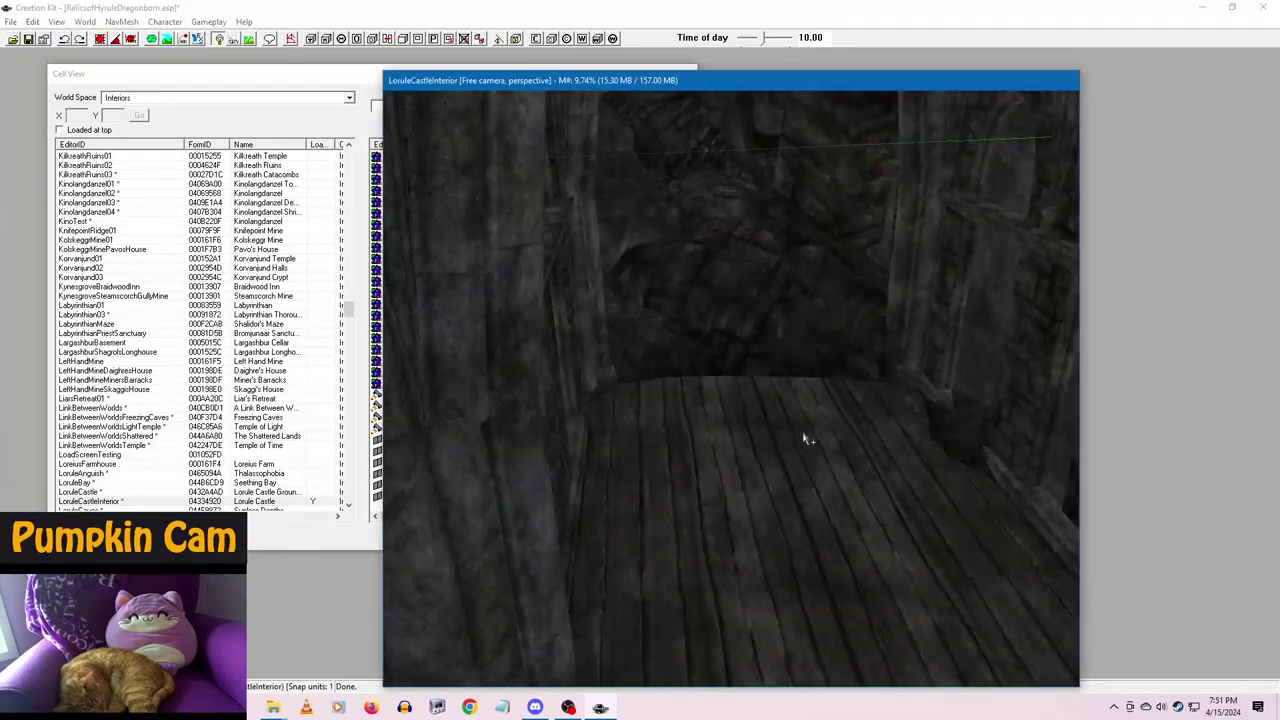
{"action": "scroll", "coordinate": [796, 449], "scroll_direction": "up", "scroll_amount": 4}
{"action": "scroll", "coordinate": [790, 468], "scroll_direction": "up", "scroll_amount": 1}
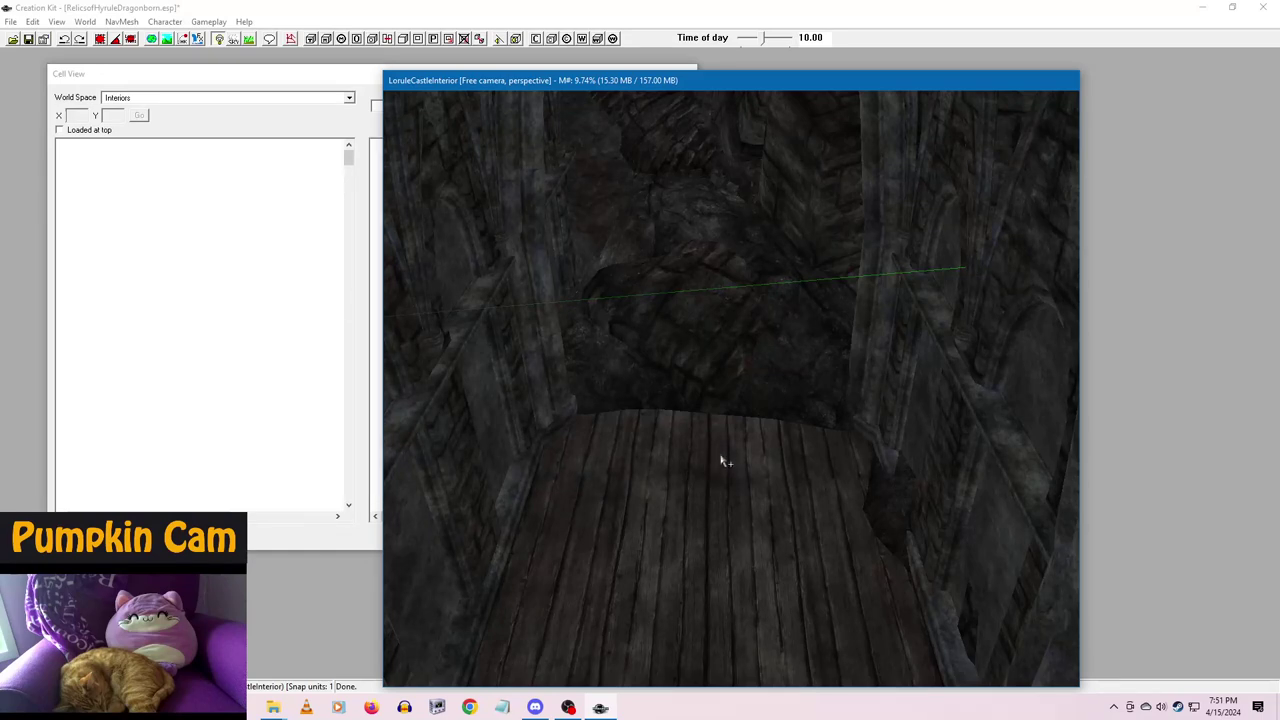
{"action": "left_click_drag", "start_coordinate": [720, 456], "coordinate": [683, 468]}
{"action": "right_click_drag", "start_coordinate": [683, 468], "coordinate": [681, 463]}
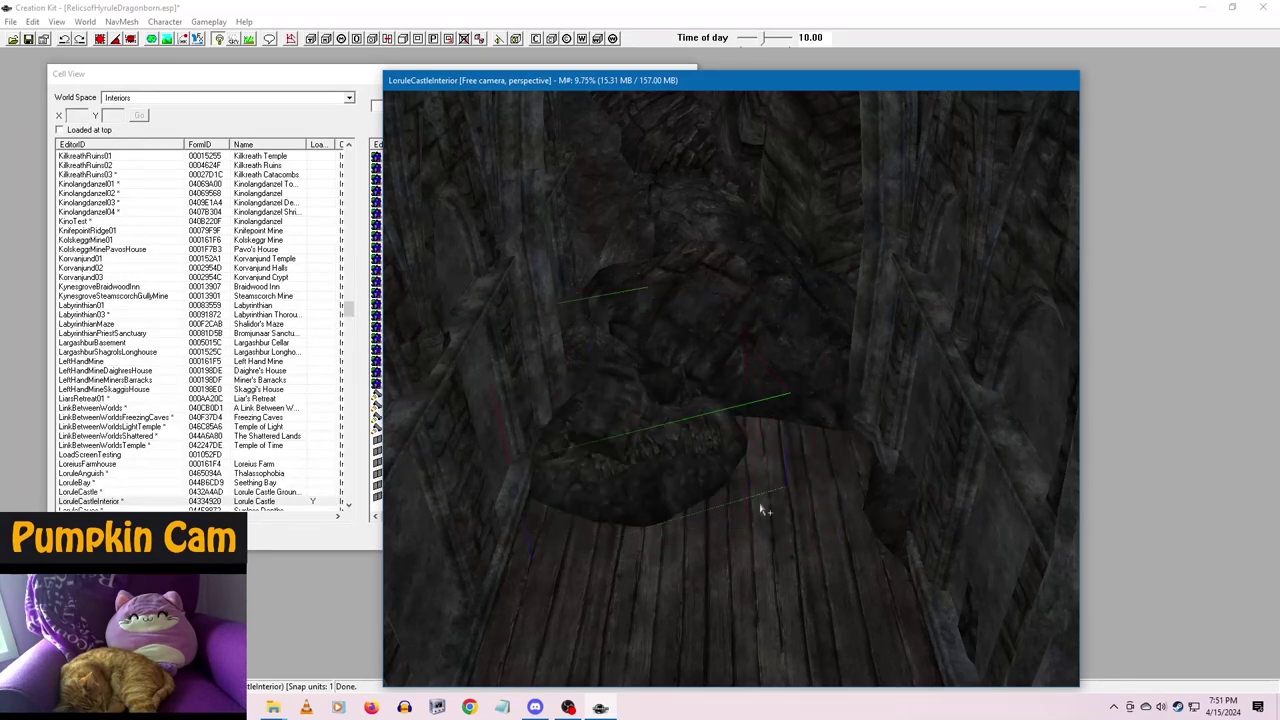
- Select the collapsed masonry piece in the wooden passage, rotate it slightly and shift its position
{"action": "scroll", "coordinate": [815, 497], "scroll_direction": "down", "scroll_amount": 3}
{"action": "left_click", "coordinate": [796, 441]}
{"action": "middle_click_drag", "start_coordinate": [796, 441], "coordinate": [806, 218]}
{"action": "middle_click_drag", "start_coordinate": [869, 345], "coordinate": [841, 374]}
{"action": "middle_click_drag", "start_coordinate": [854, 438], "coordinate": [846, 423]}
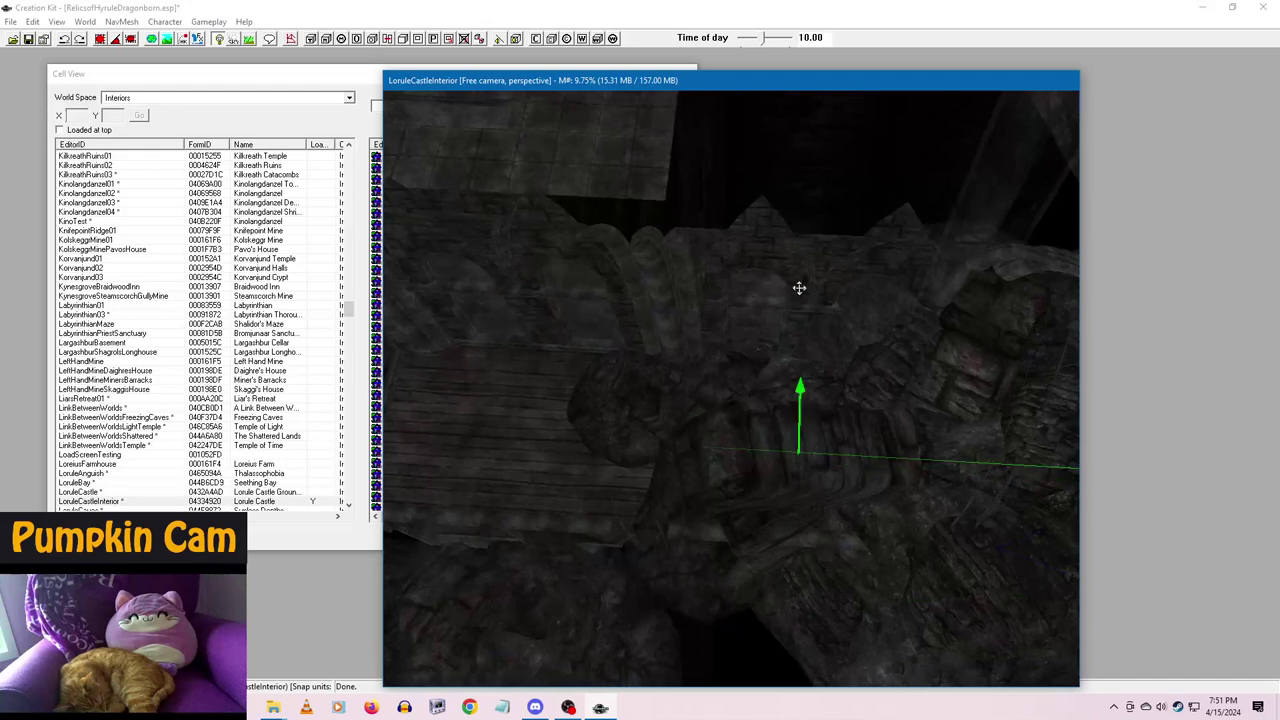
{"action": "right_click_drag", "start_coordinate": [800, 286], "coordinate": [770, 287]}
{"action": "left_click_drag", "start_coordinate": [789, 279], "coordinate": [782, 287]}
{"action": "middle_click_drag", "start_coordinate": [800, 424], "coordinate": [703, 386], "text": "shift"}
{"action": "scroll", "coordinate": [891, 367], "scroll_direction": "up", "scroll_amount": 3}
{"action": "scroll", "coordinate": [863, 452], "scroll_direction": "up", "scroll_amount": 6}
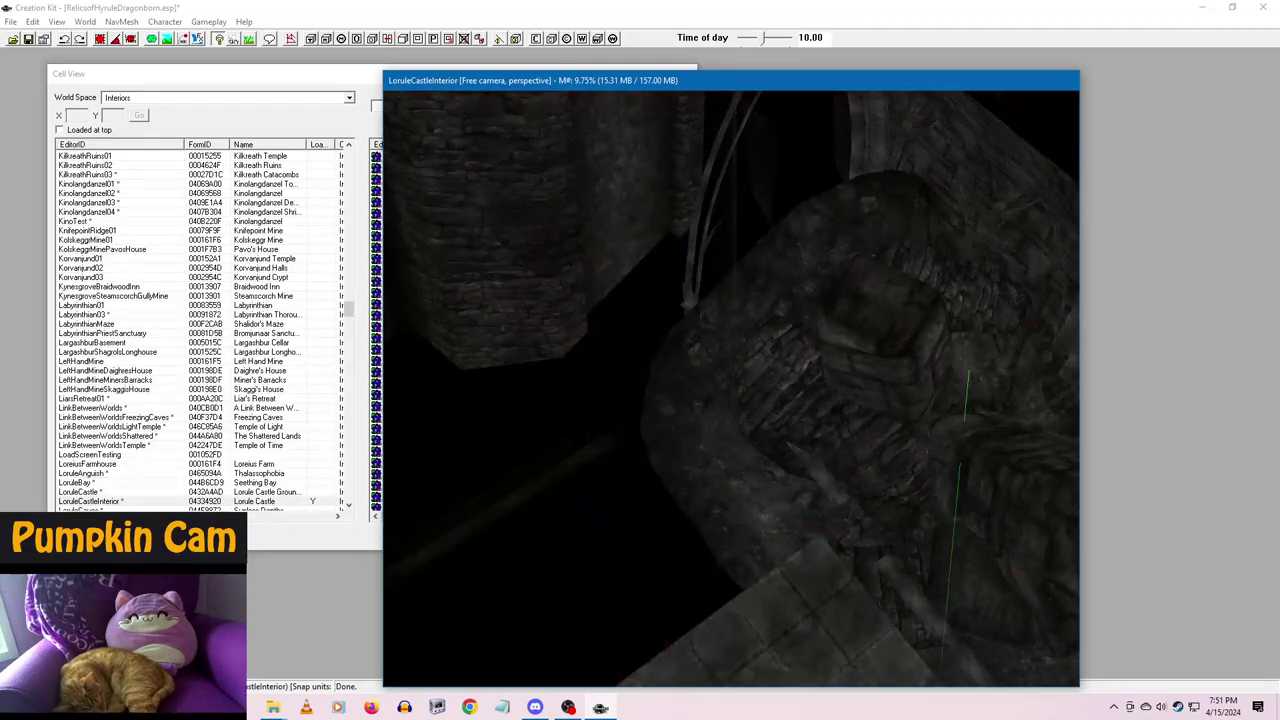
- Bring the rubble pile forward to the passage opening beside the tiled hall and rotate it to cover the gap
{"action": "middle_click_drag", "start_coordinate": [1020, 634], "coordinate": [921, 542]}
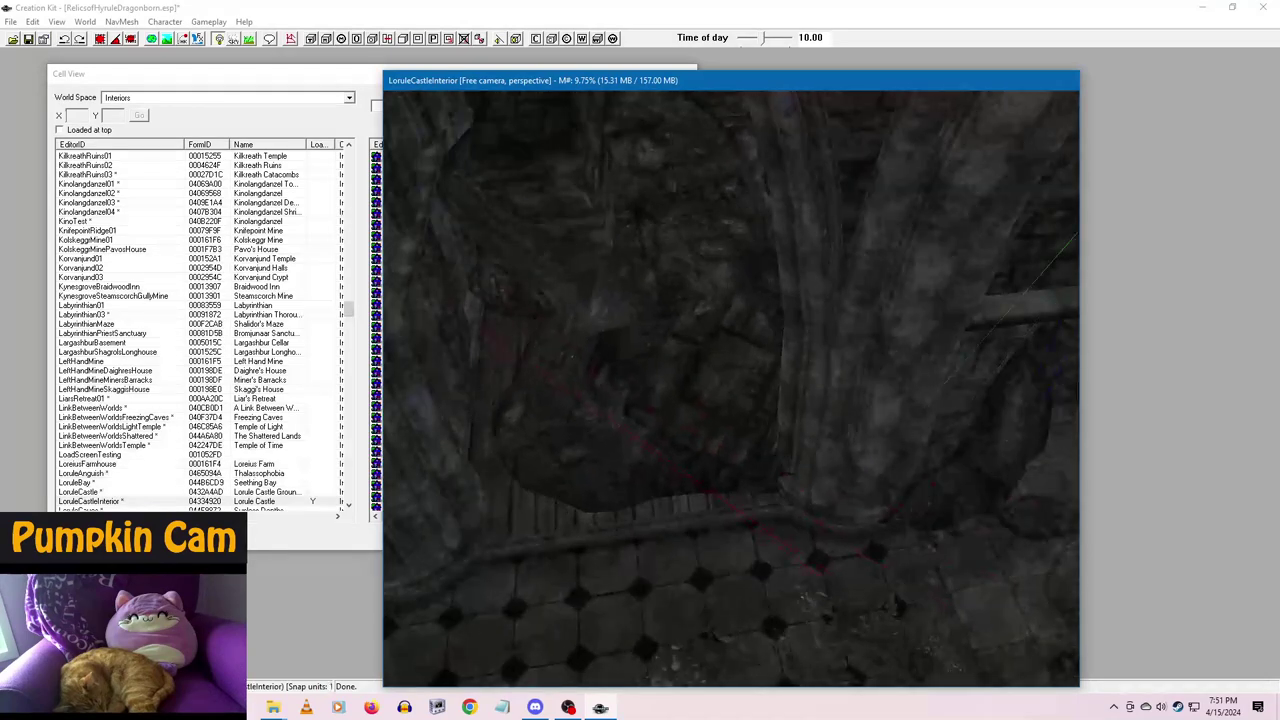
{"action": "left_click_drag", "start_coordinate": [690, 420], "coordinate": [548, 340]}
{"action": "right_click_drag", "start_coordinate": [640, 329], "coordinate": [715, 334]}
{"action": "middle_click_drag", "start_coordinate": [727, 400], "coordinate": [712, 394]}
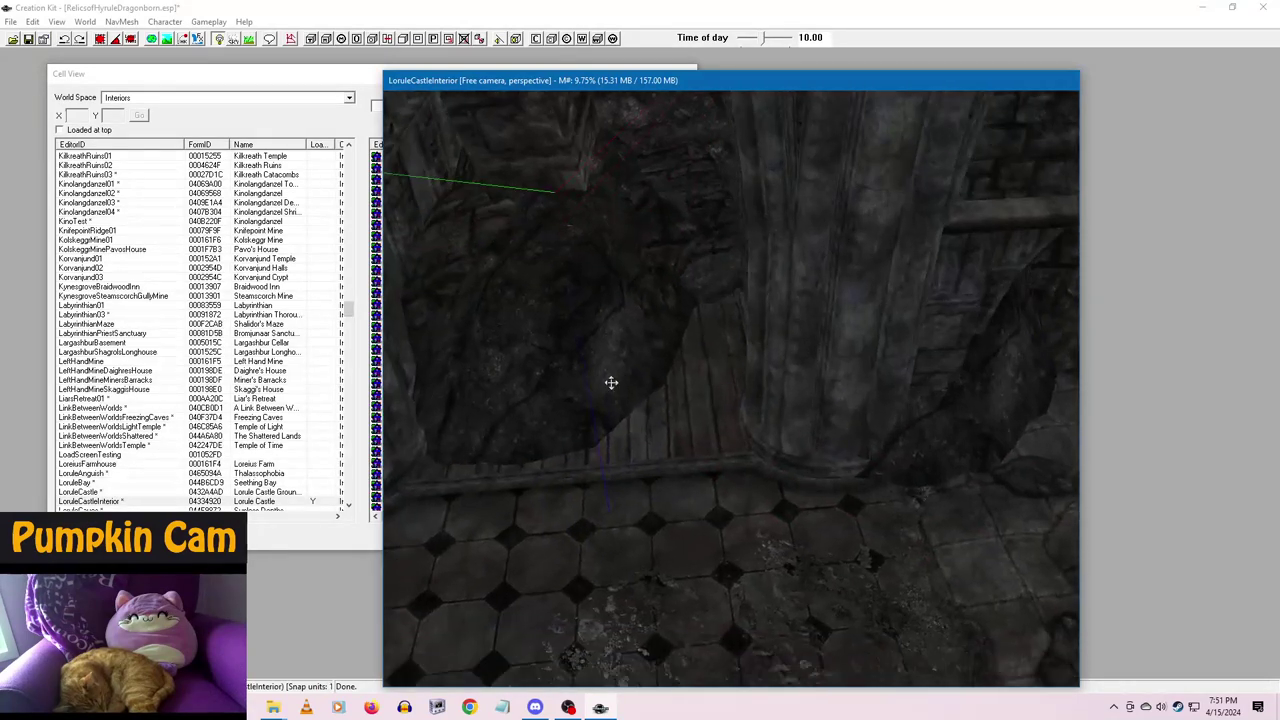
{"action": "right_click_drag", "start_coordinate": [610, 382], "coordinate": [650, 384]}
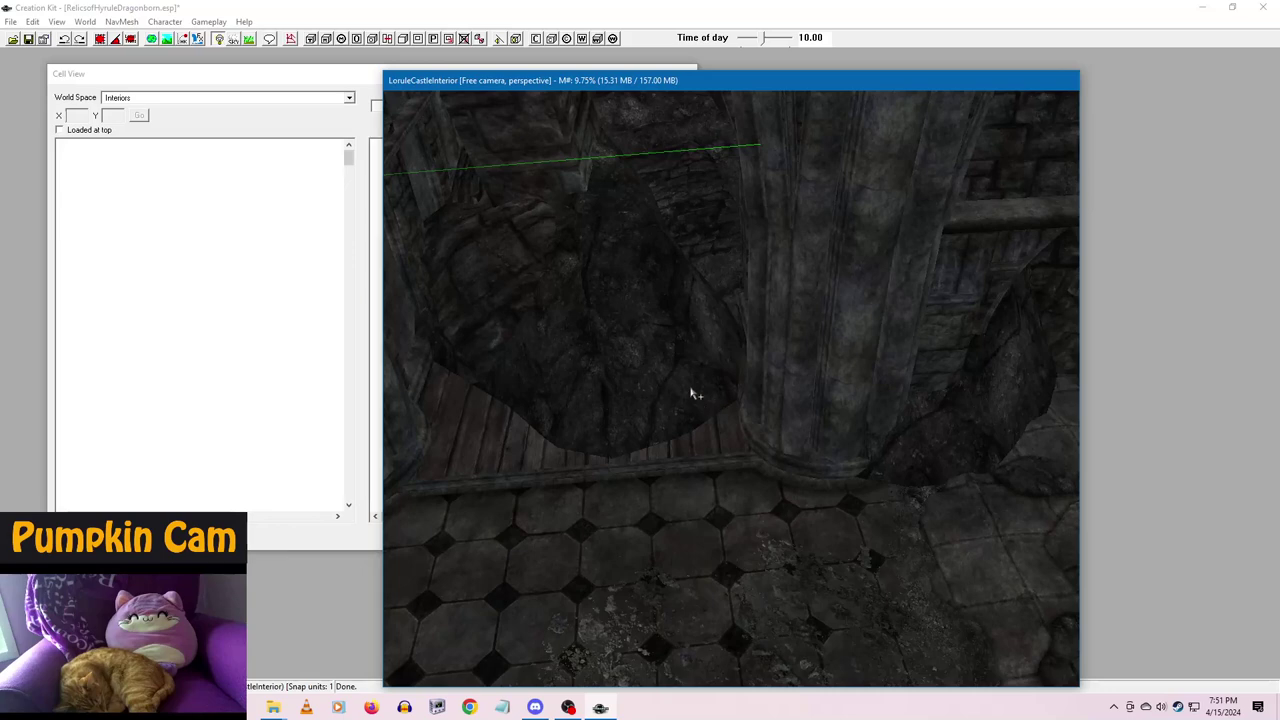
- Position another collapsed piece above the rubble at the passage opening and save the plugin
{"action": "left_click_drag", "start_coordinate": [707, 443], "coordinate": [674, 286]}
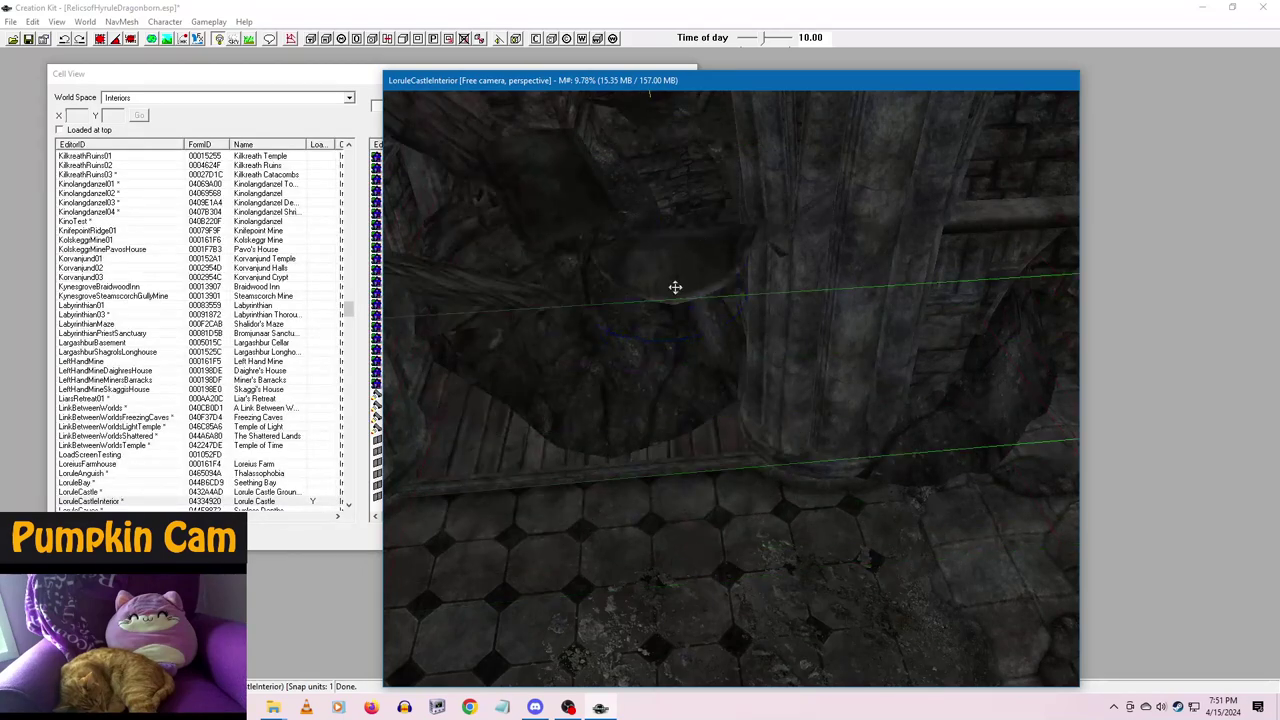
{"action": "middle_click_drag", "start_coordinate": [674, 286], "coordinate": [727, 387]}
{"action": "left_click_drag", "start_coordinate": [727, 387], "coordinate": [700, 250]}
{"action": "left_click_drag", "start_coordinate": [785, 538], "coordinate": [785, 527]}
{"action": "middle_click_drag", "start_coordinate": [785, 527], "coordinate": [836, 386], "text": "shift"}
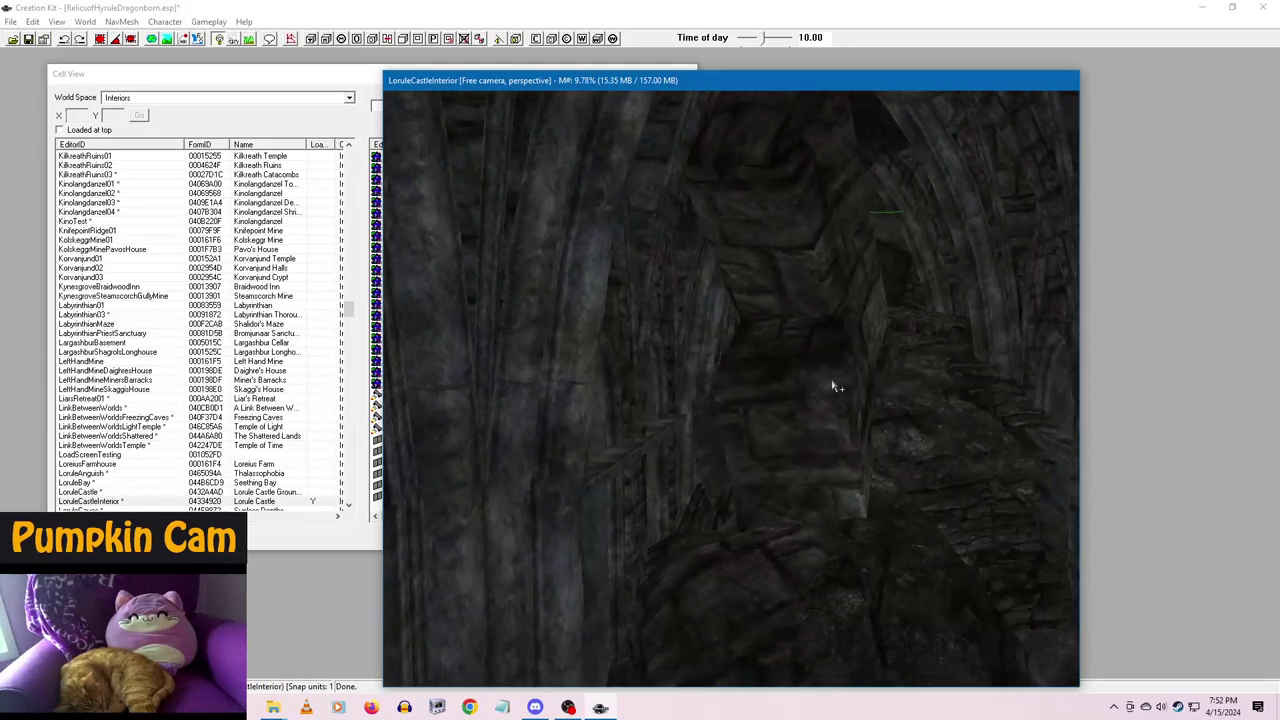
{"action": "key", "text": "ctrl+s"}
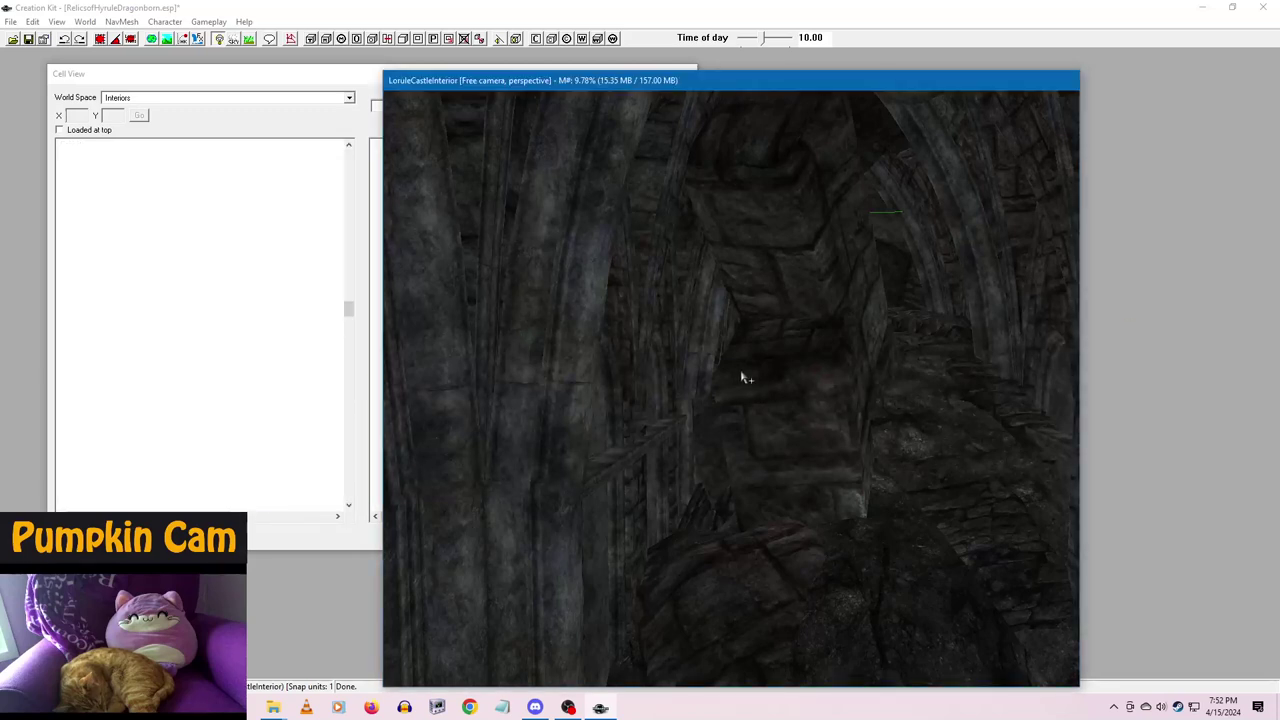
- Adjust the collapsed wall piece's rotation and raise the loose stone piece toward the peak of the passage arch
{"action": "right_click_drag", "start_coordinate": [747, 391], "coordinate": [746, 415]}
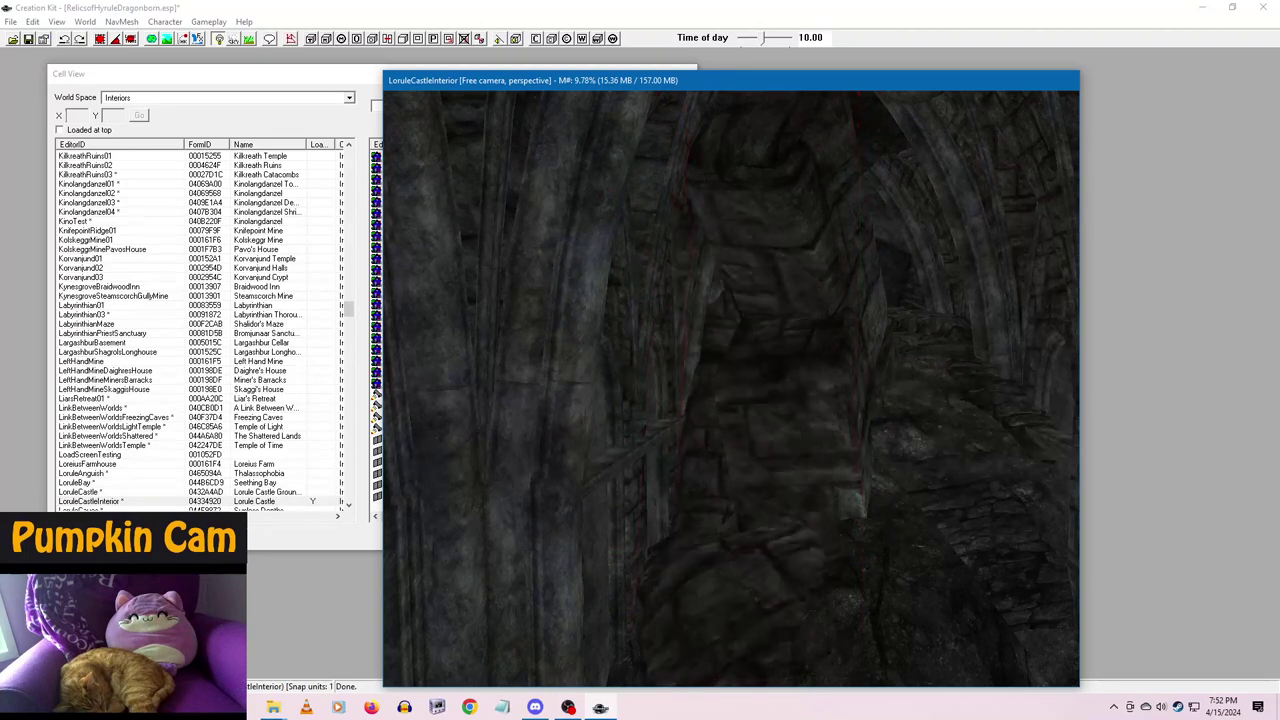
{"action": "scroll", "coordinate": [797, 540], "scroll_direction": "up", "scroll_amount": 3}
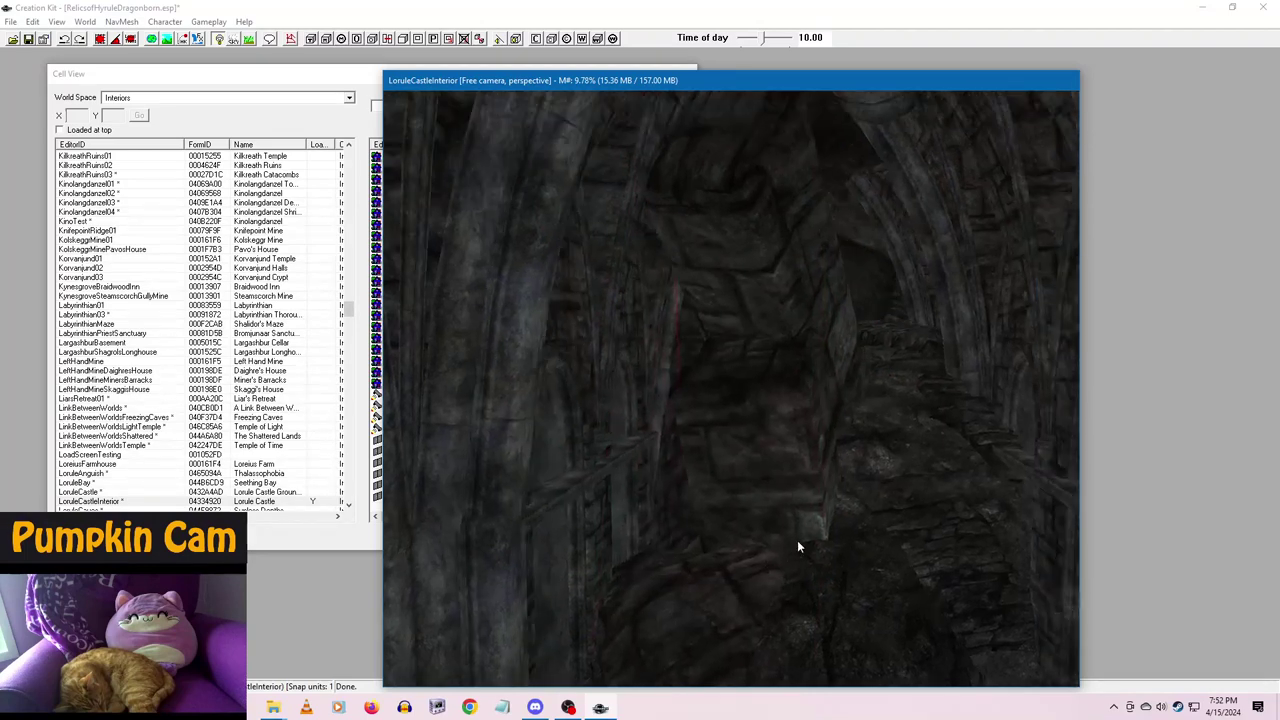
{"action": "scroll", "coordinate": [790, 550], "scroll_direction": "down", "scroll_amount": 2}
{"action": "middle_click_drag", "start_coordinate": [770, 422], "coordinate": [749, 391]}
{"action": "scroll", "coordinate": [752, 437], "scroll_direction": "down", "scroll_amount": 3}
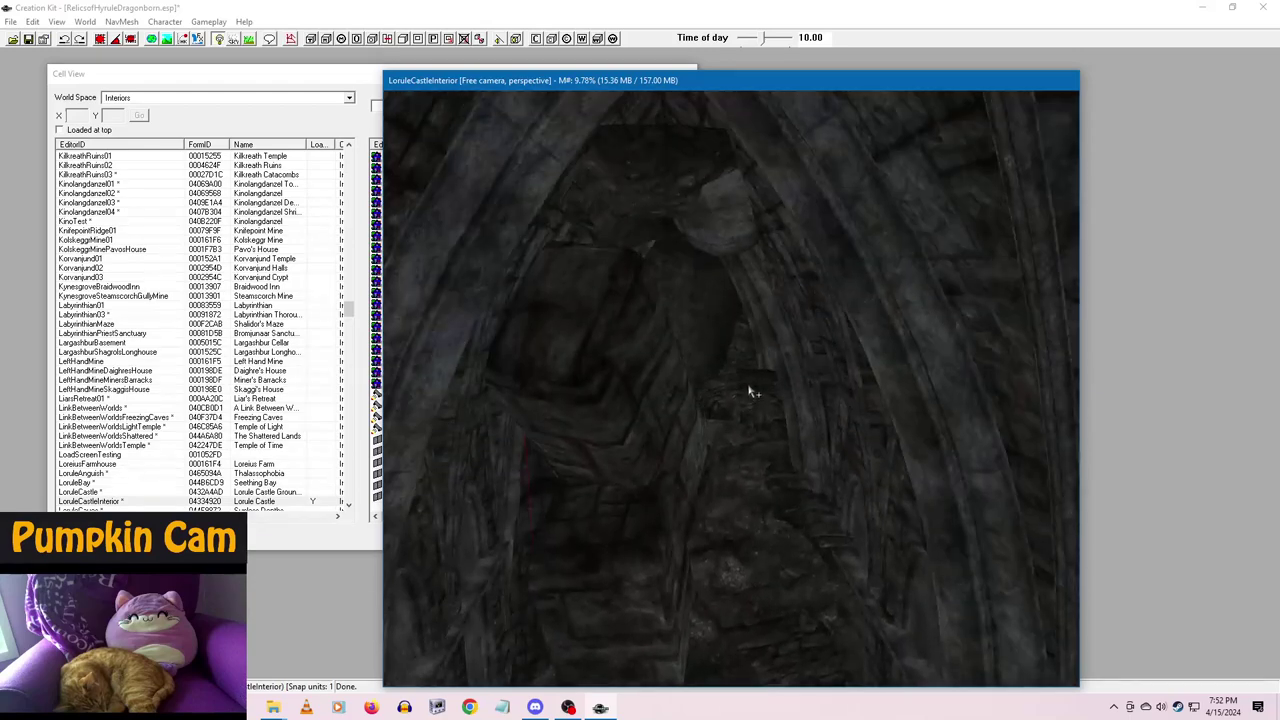
{"action": "left_click", "coordinate": [722, 227]}
{"action": "scroll", "coordinate": [762, 305], "scroll_direction": "up", "scroll_amount": 3}
{"action": "scroll", "coordinate": [735, 286], "scroll_direction": "down", "scroll_amount": 3}
{"action": "mouse_move", "coordinate": [735, 286]}
{"action": "middle_mouse_down"}
{"action": "mouse_move", "coordinate": [748, 315]}
{"action": "mouse_move", "coordinate": [760, 289]}
{"action": "middle_mouse_up"}
{"action": "scroll", "coordinate": [757, 288], "scroll_direction": "down", "scroll_amount": 2}
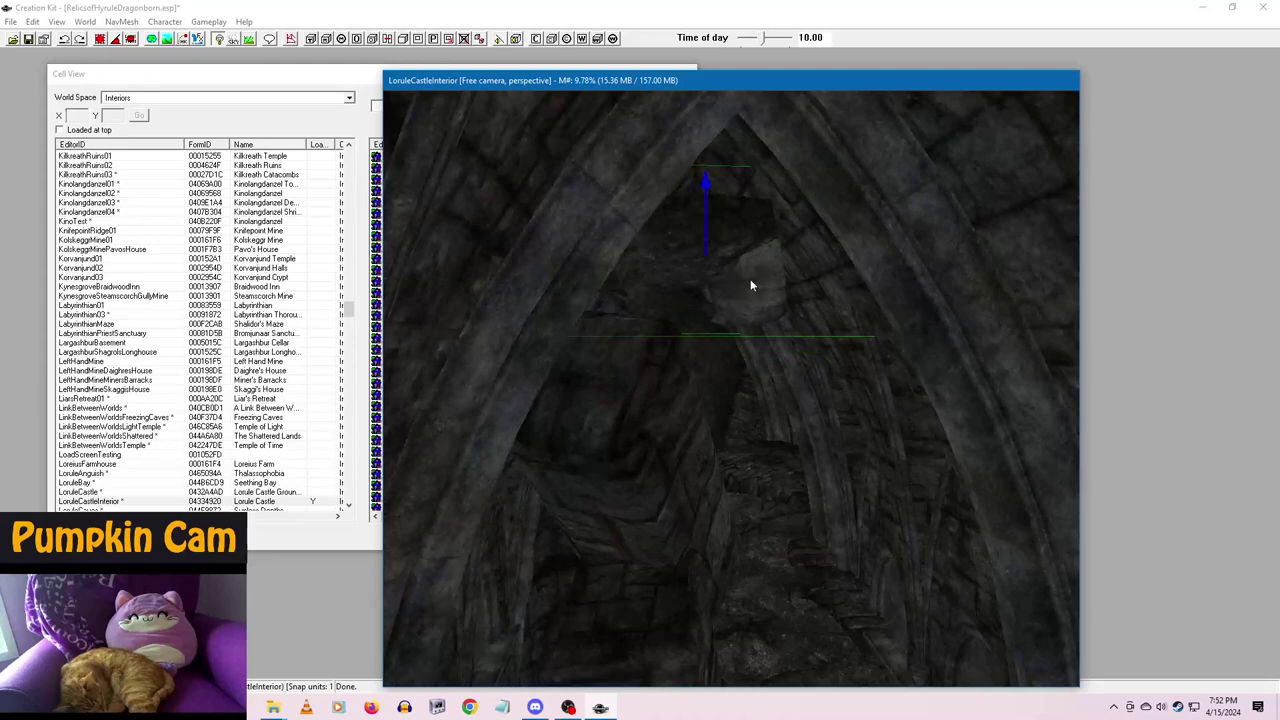
{"action": "left_click_drag", "start_coordinate": [751, 285], "coordinate": [751, 240]}
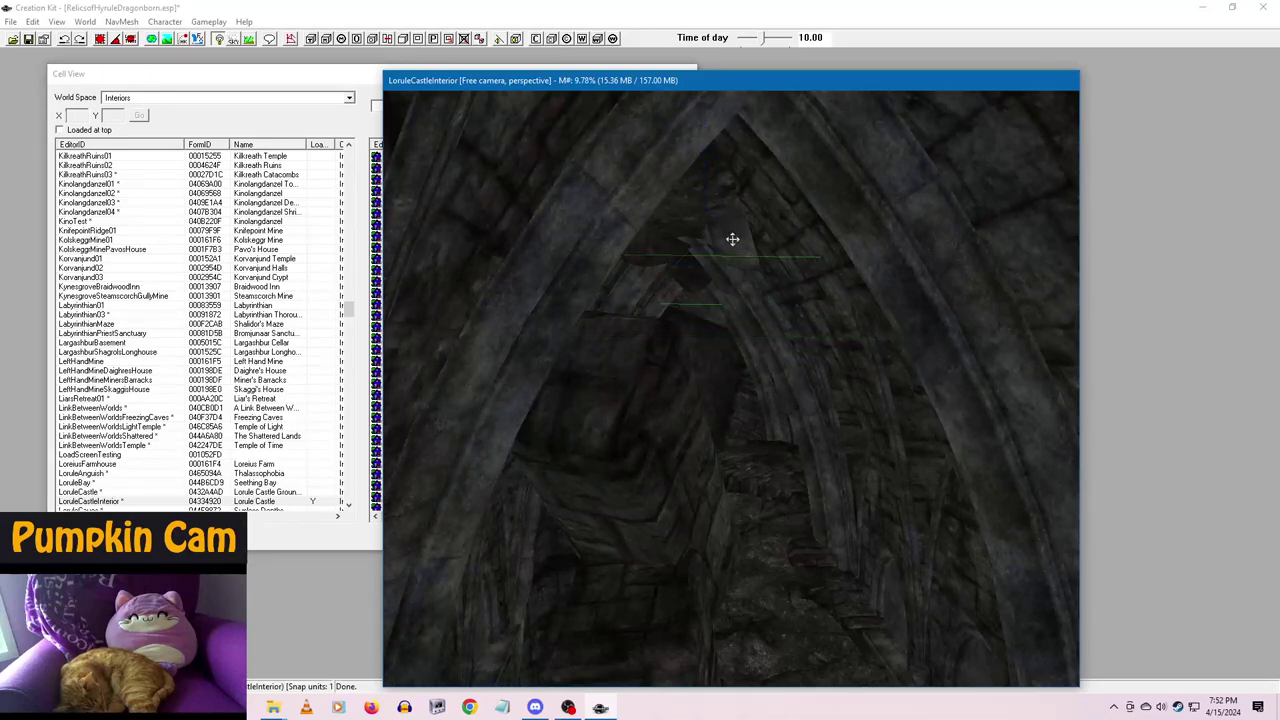
- Duplicate the raised stone piece, shift the copy sideways and lower it to fill the gap under the arch
{"action": "key", "text": "ctrl+d"}
{"action": "key", "text": "y"}
{"action": "left_click_drag", "start_coordinate": [737, 241], "coordinate": [716, 241]}
{"action": "key", "text": "z"}
{"action": "left_click_drag", "start_coordinate": [724, 326], "coordinate": [724, 392]}
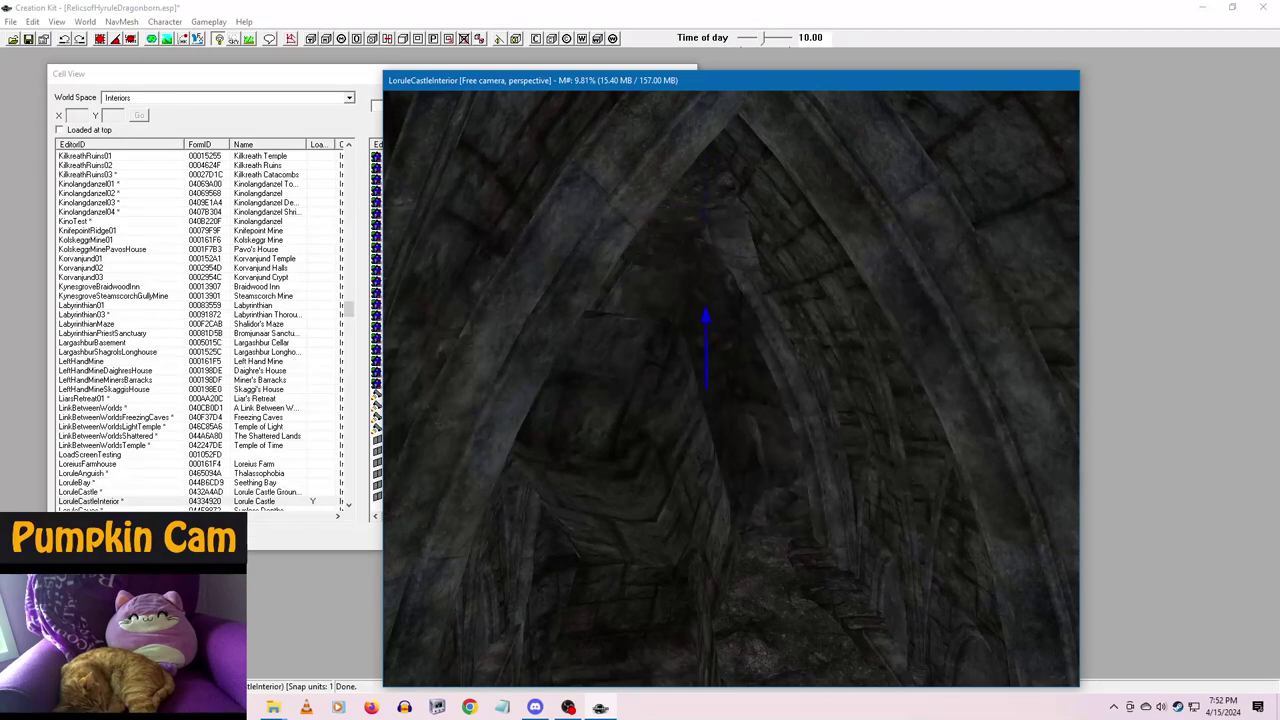
{"action": "scroll", "coordinate": [742, 570], "scroll_direction": "up", "scroll_amount": 10}
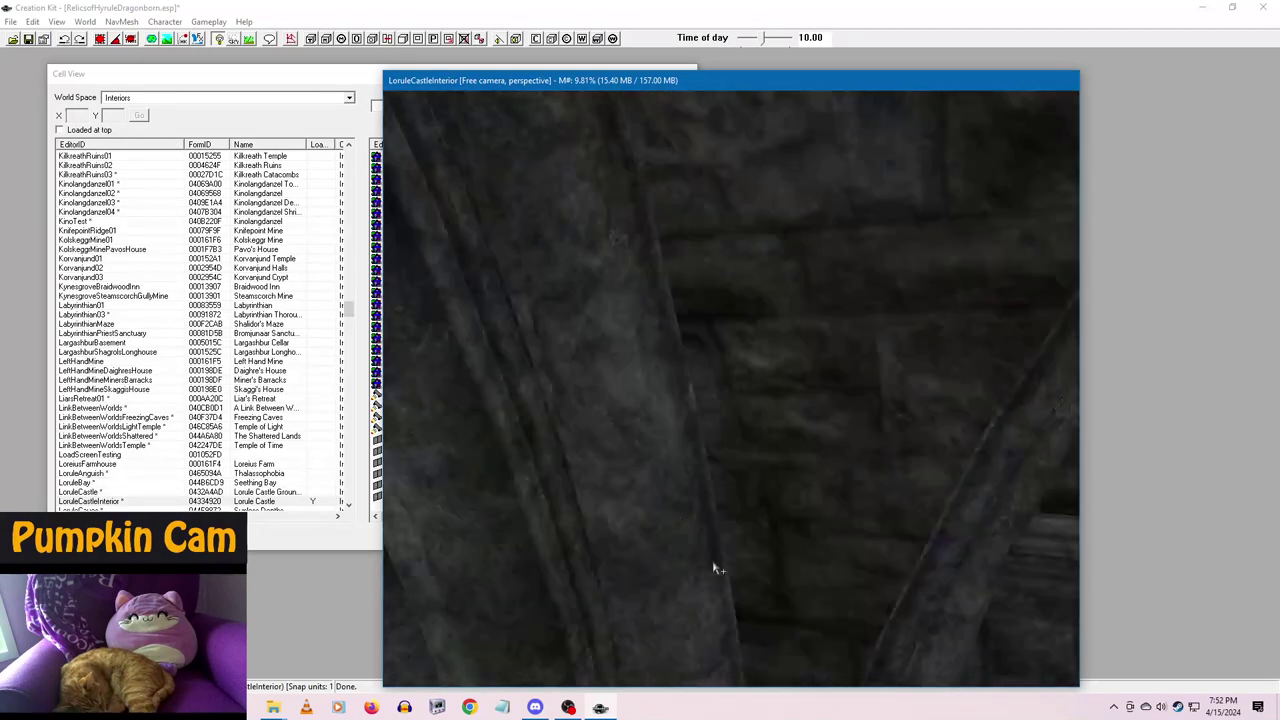
{"action": "scroll", "coordinate": [750, 573], "scroll_direction": "up", "scroll_amount": 10}
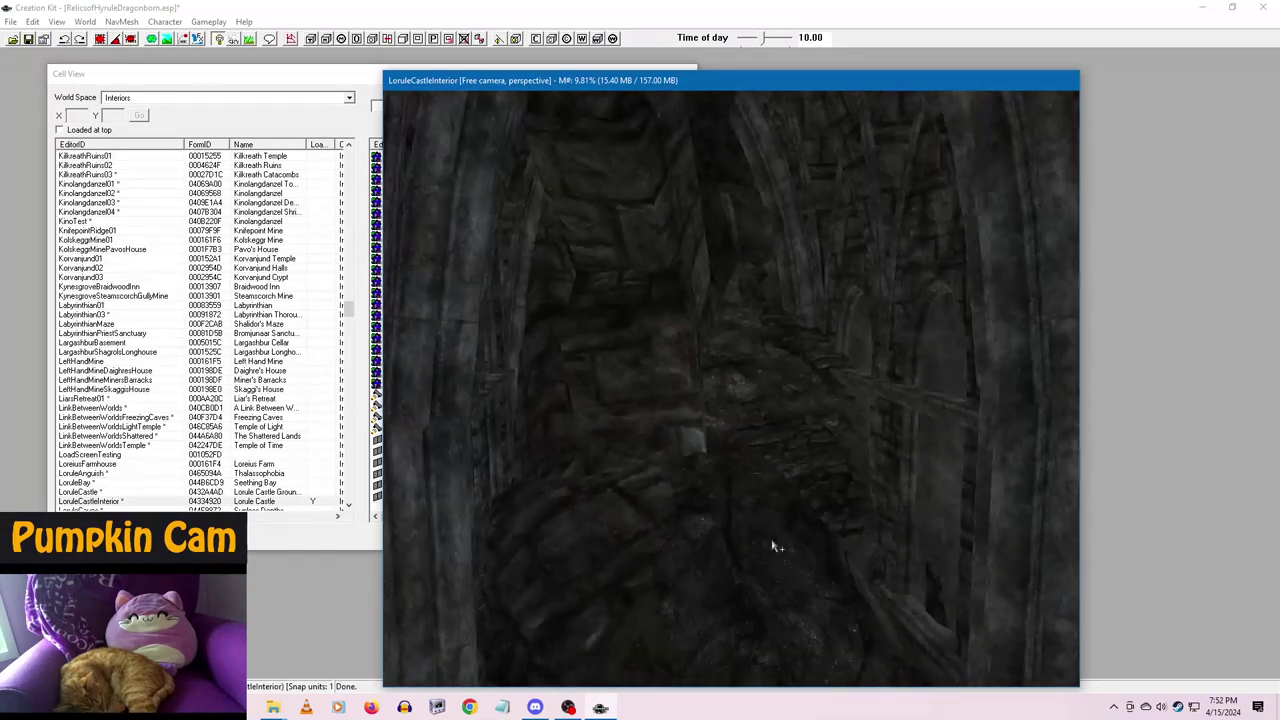
{"action": "mouse_move", "coordinate": [783, 530]}
{"action": "middle_mouse_down"}
{"action": "mouse_move", "coordinate": [797, 557]}
{"action": "mouse_move", "coordinate": [797, 543]}
{"action": "middle_mouse_up"}
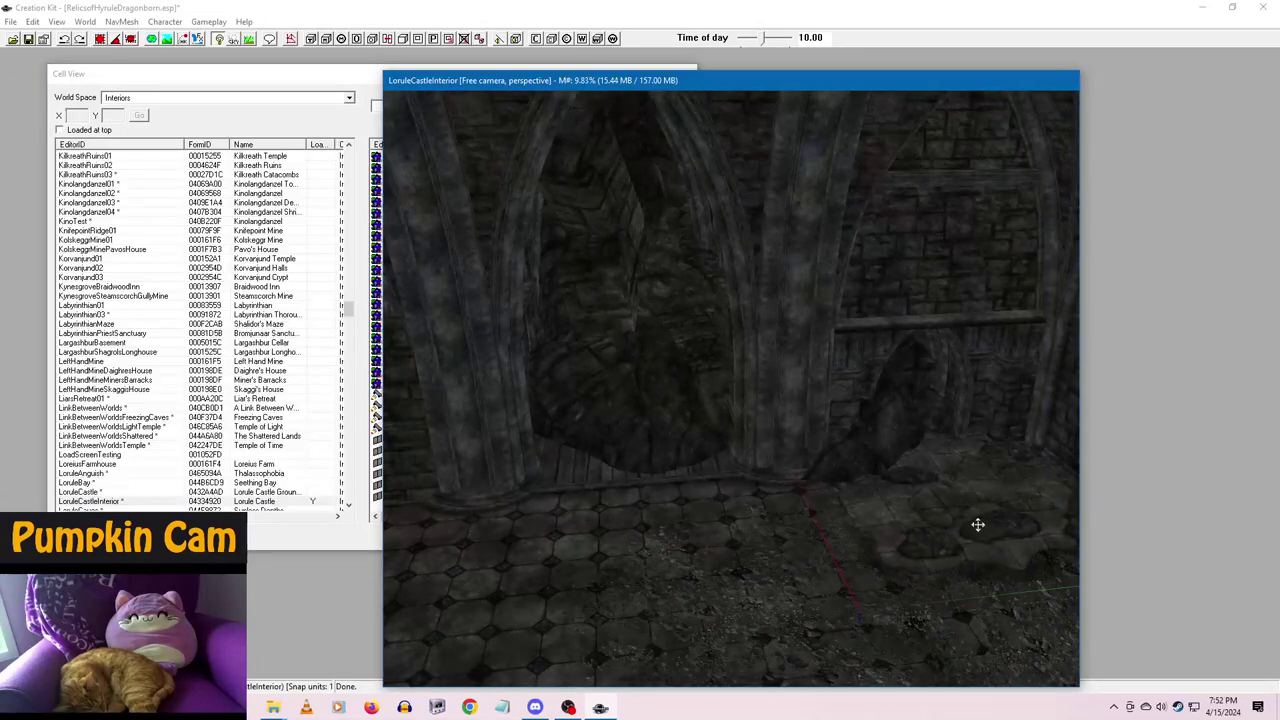
- Place a copy of the floor debris patch in front of the blocked passage, rotate it, and save the plugin
{"action": "left_click_drag", "start_coordinate": [977, 523], "coordinate": [740, 530]}
{"action": "mouse_move", "coordinate": [660, 528]}
{"action": "right_mouse_down"}
{"action": "mouse_move", "coordinate": [600, 526]}
{"action": "mouse_move", "coordinate": [690, 526]}
{"action": "mouse_move", "coordinate": [660, 526]}
{"action": "right_mouse_up"}
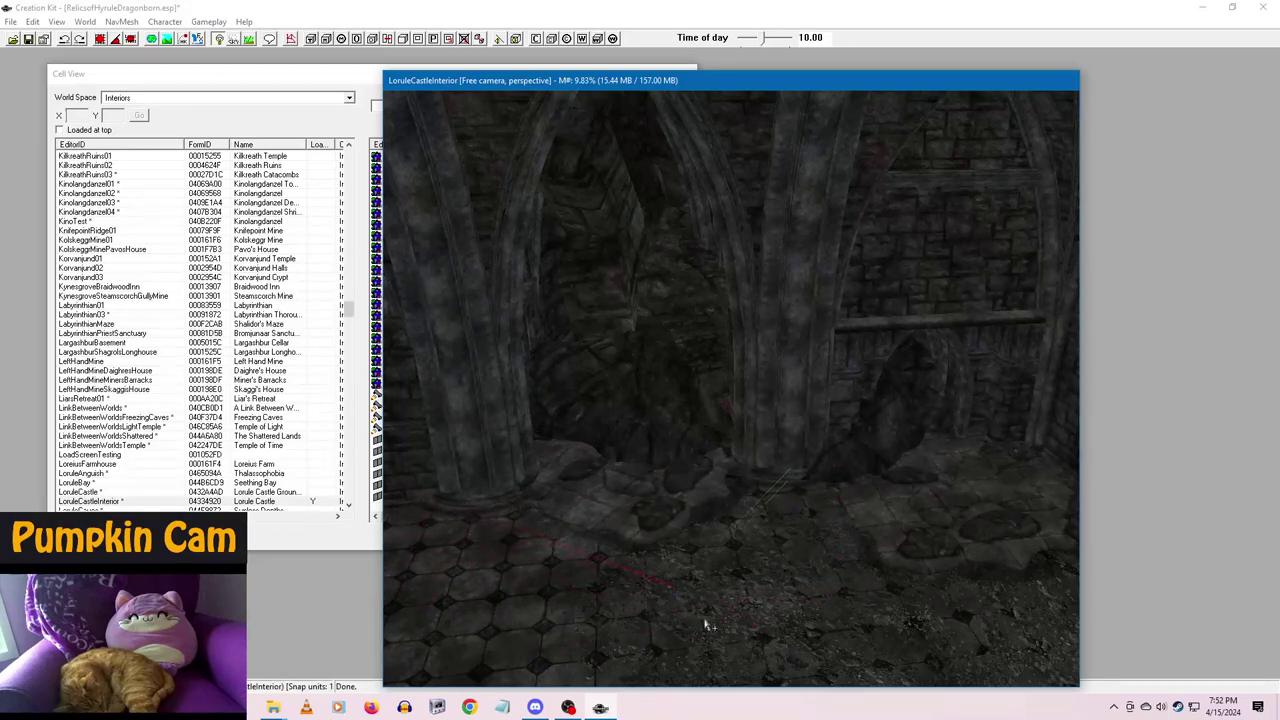
{"action": "middle_click_drag", "start_coordinate": [705, 625], "coordinate": [690, 555], "text": "shift"}
{"action": "left_click", "coordinate": [690, 556]}
{"action": "key", "text": "ctrl+d"}
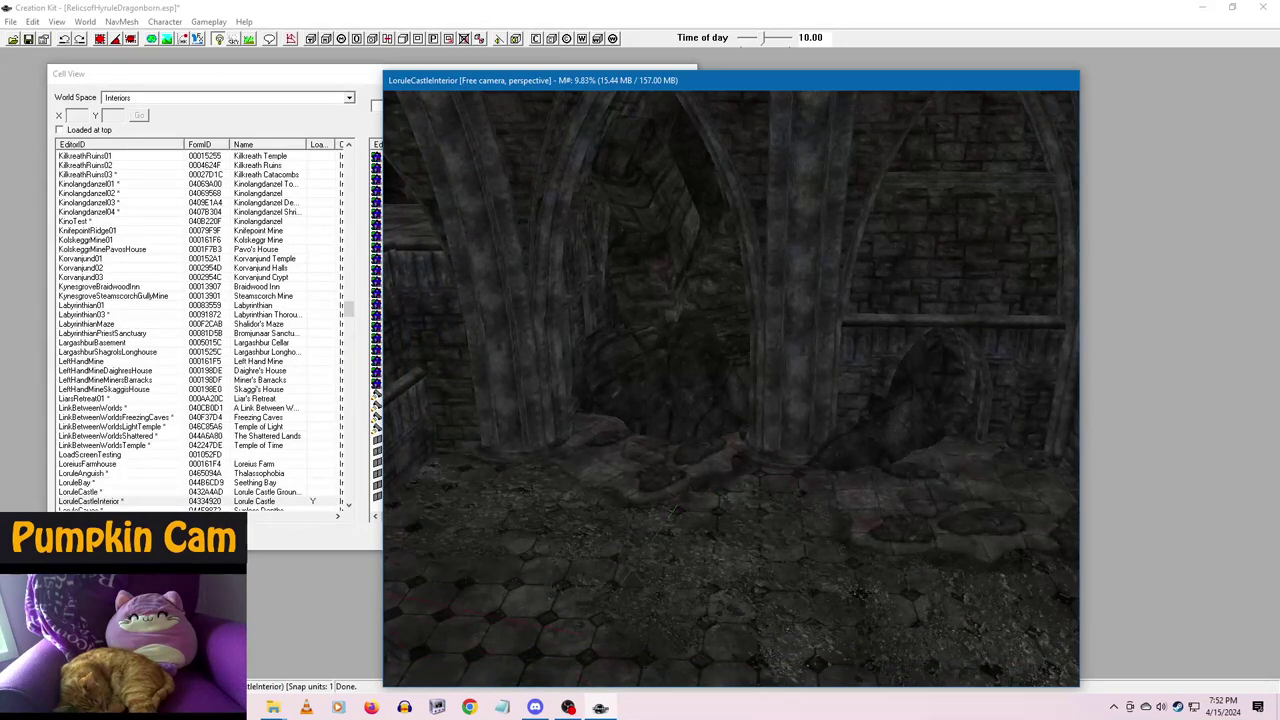
{"action": "middle_click_drag", "start_coordinate": [655, 543], "coordinate": [672, 540], "text": "shift"}
{"action": "scroll", "coordinate": [673, 541], "scroll_direction": "up", "scroll_amount": 4}
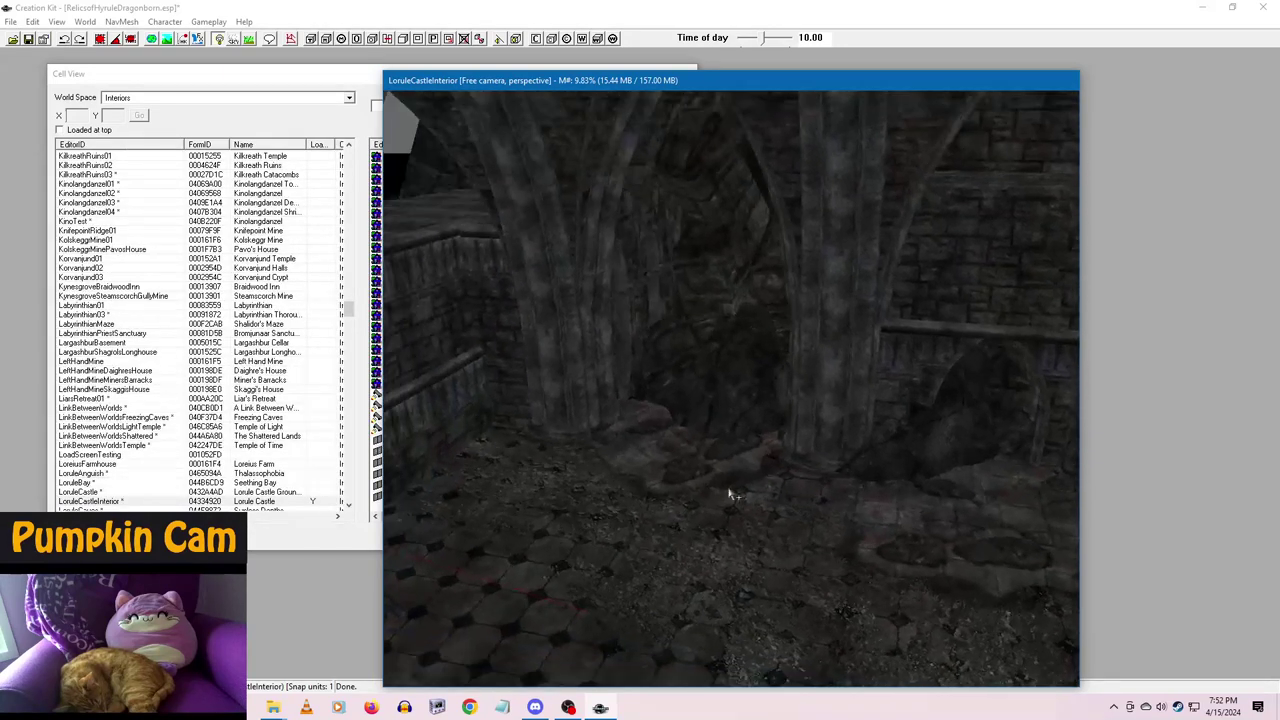
{"action": "middle_click_drag", "start_coordinate": [731, 260], "coordinate": [703, 365], "text": "shift"}
{"action": "middle_click_drag", "start_coordinate": [846, 420], "coordinate": [826, 480], "text": "shift"}
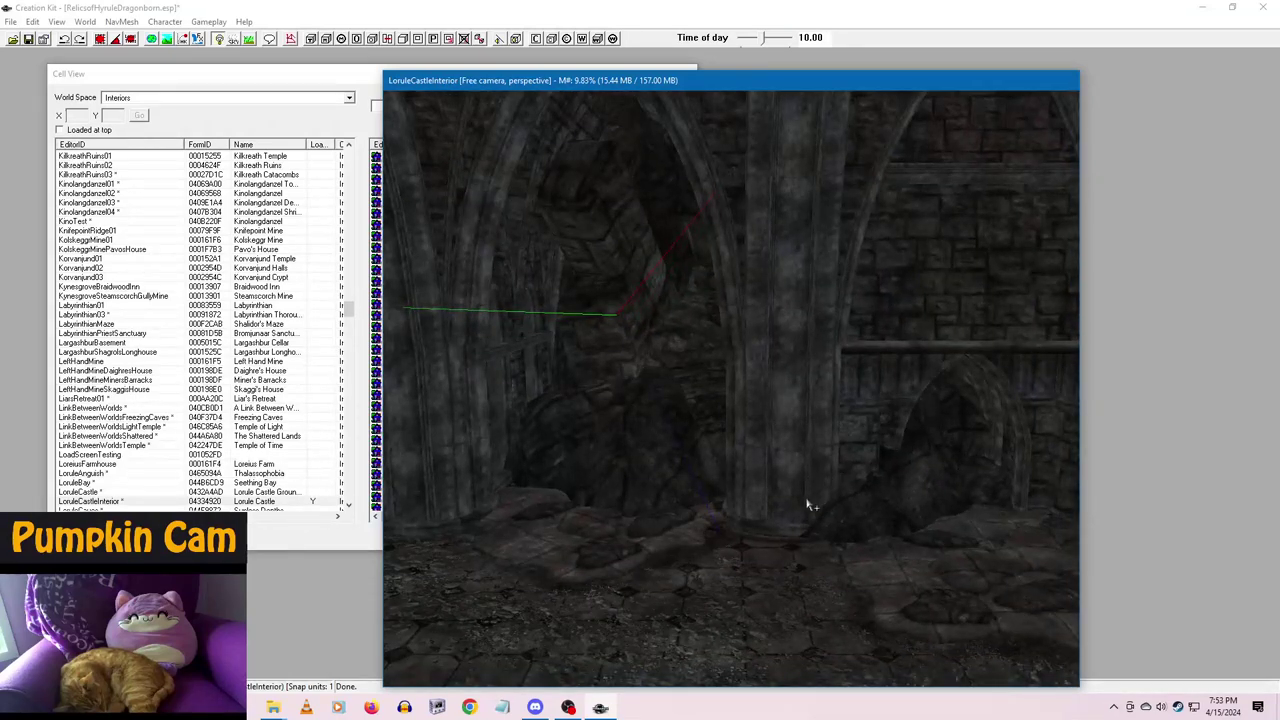
{"action": "middle_click_drag", "start_coordinate": [797, 542], "coordinate": [724, 574]}
{"action": "key", "text": "ctrl+s"}
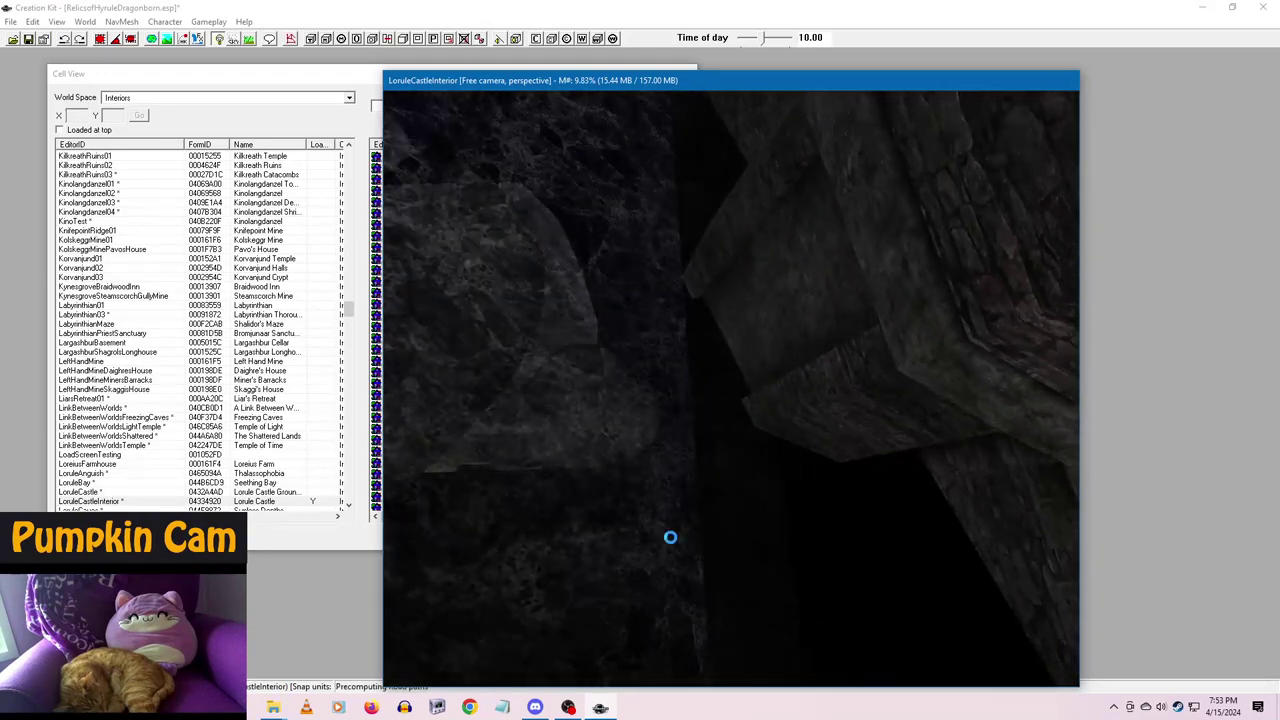
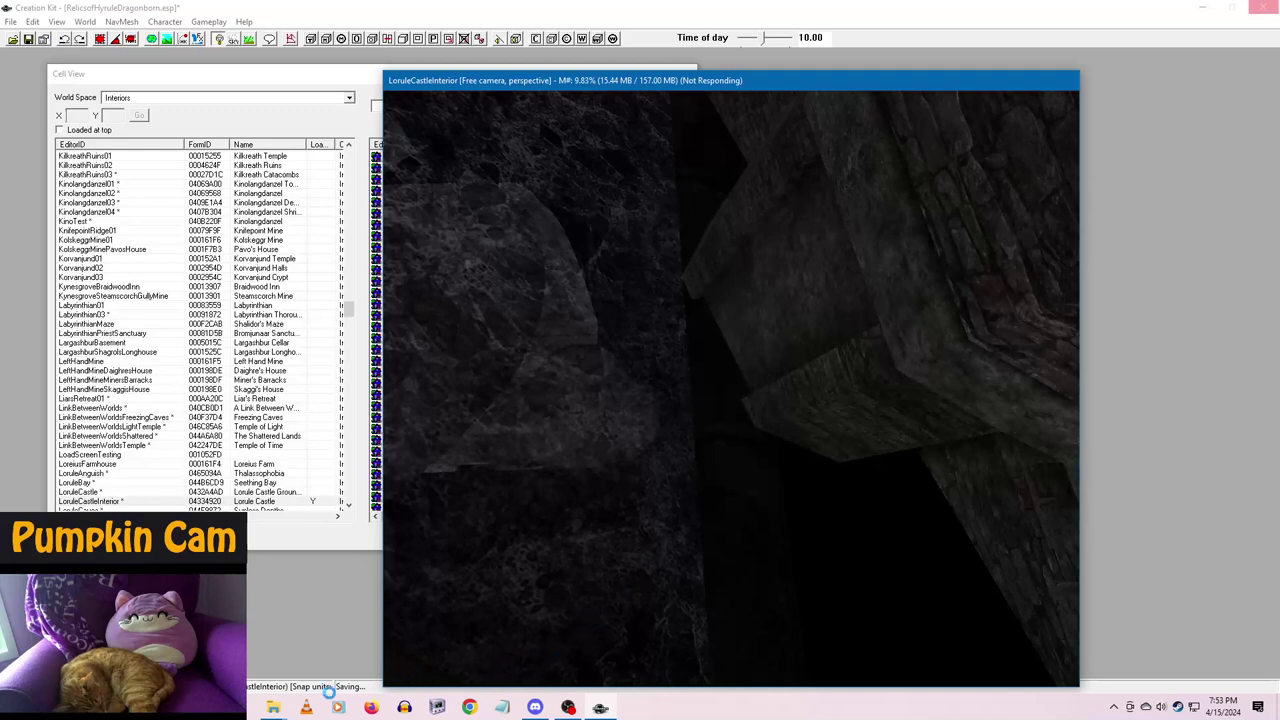
- Switch to the Minish folder, open cheesewheel01b.nif in NifSkope and select its mesh
{"action": "left_click", "coordinate": [279, 710]}
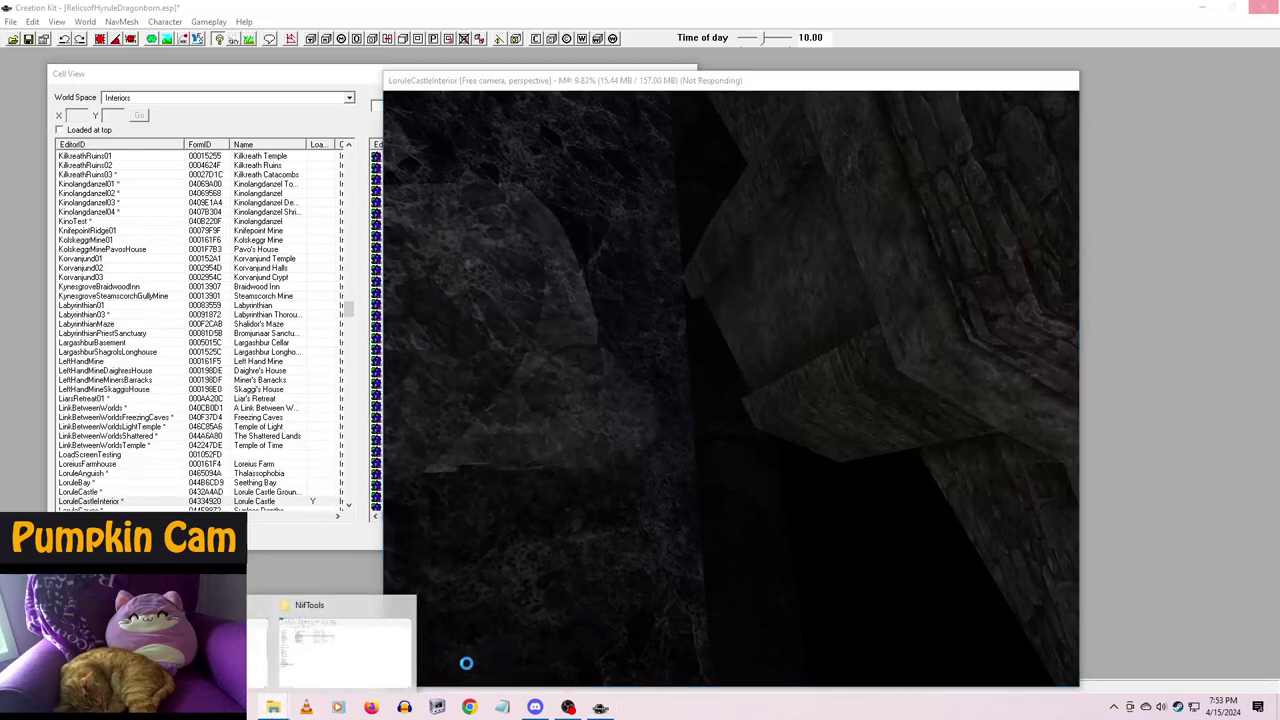
{"action": "left_click", "coordinate": [363, 654]}
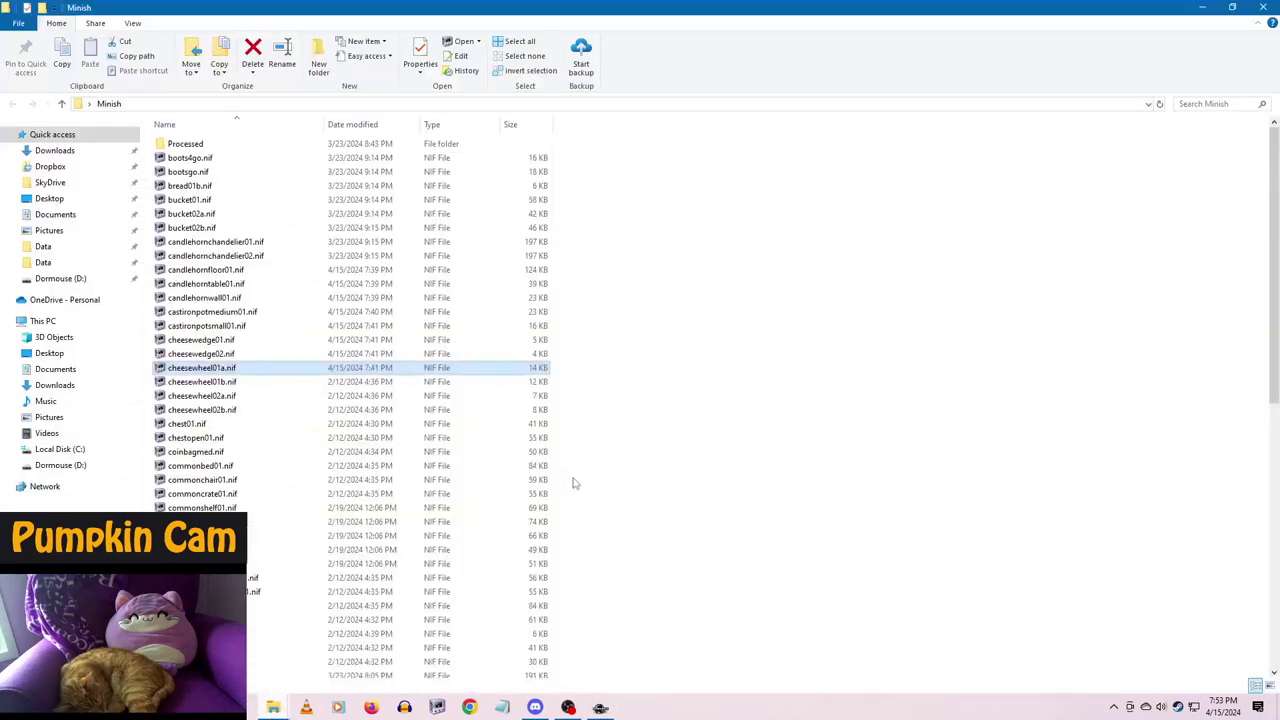
{"action": "left_click", "coordinate": [358, 383]}
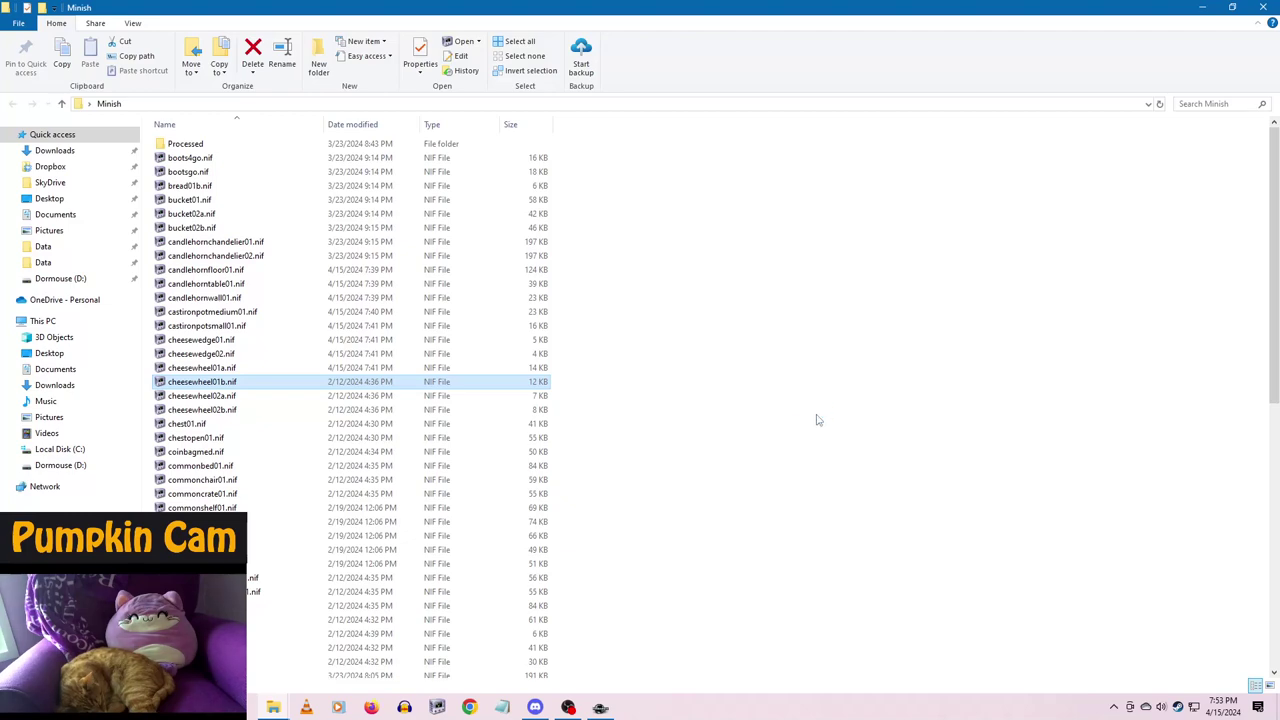
{"action": "key", "text": "Return"}
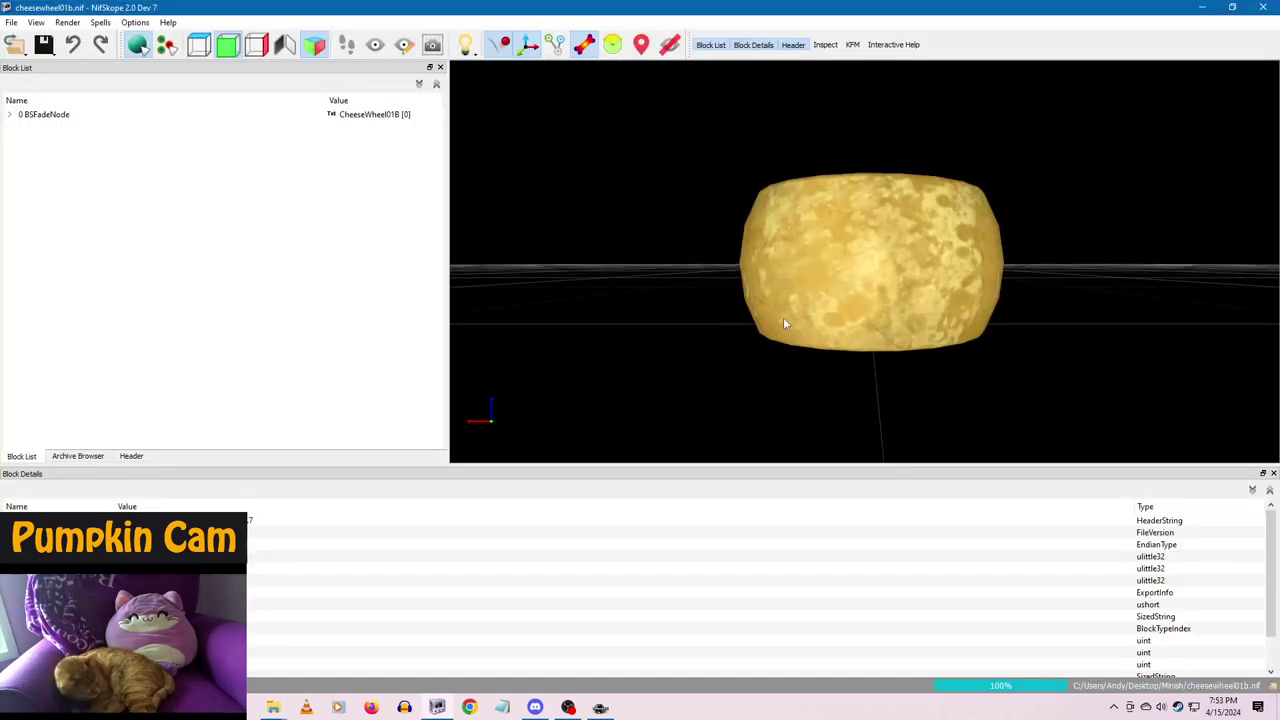
{"action": "left_click_drag", "start_coordinate": [783, 323], "coordinate": [914, 285]}
{"action": "left_click", "coordinate": [914, 285]}
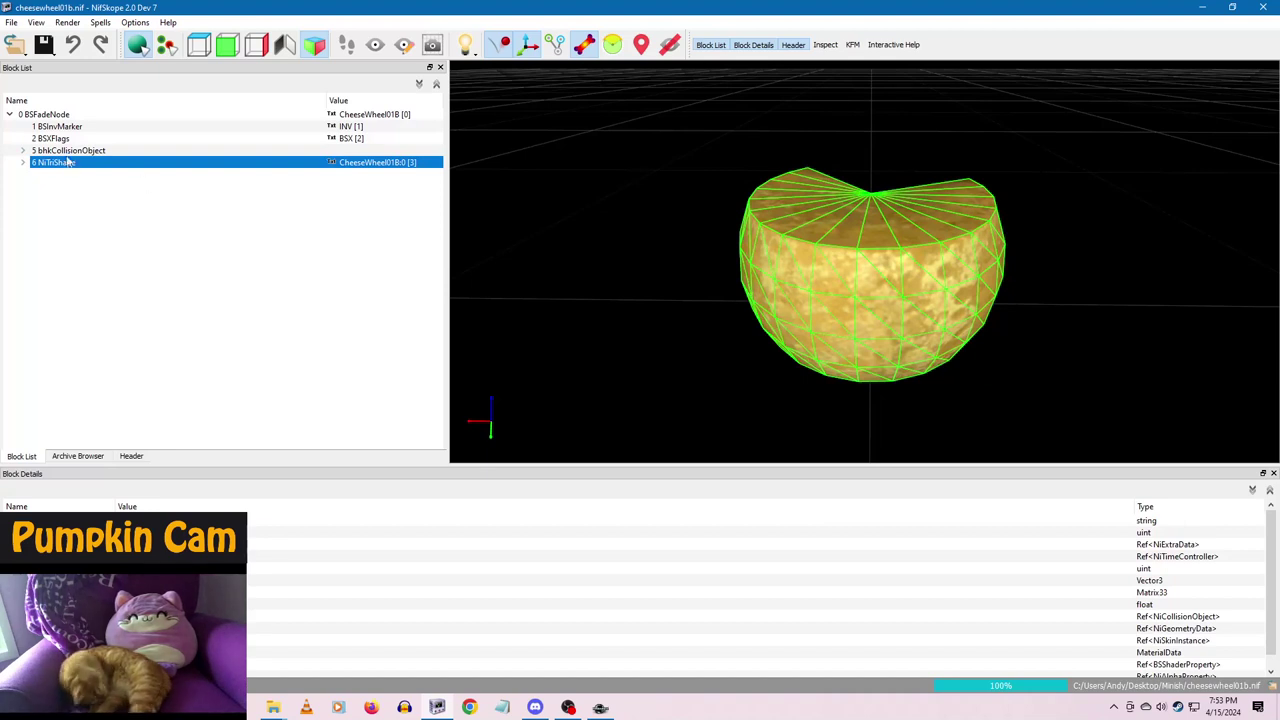
- Edit the transform of the cheese wheel's BSFadeNode and apply it to the model
{"action": "left_click", "coordinate": [44, 114]}
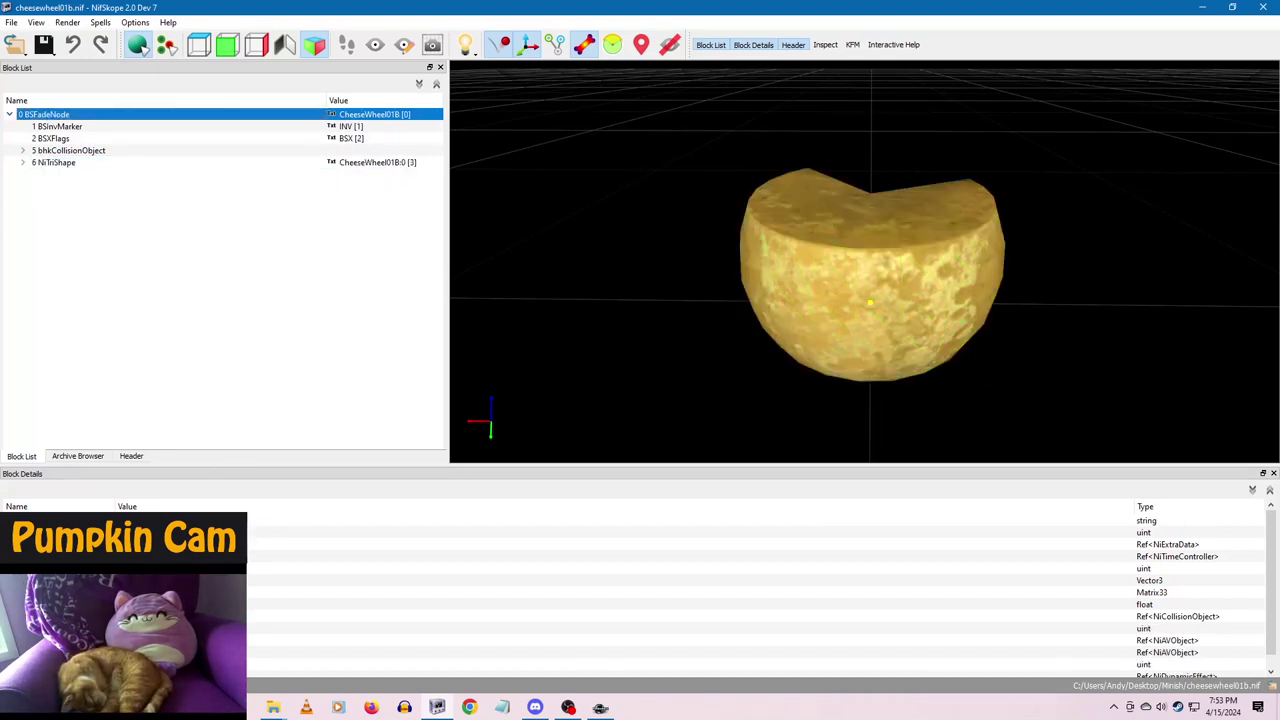
{"action": "left_click", "coordinate": [180, 592]}
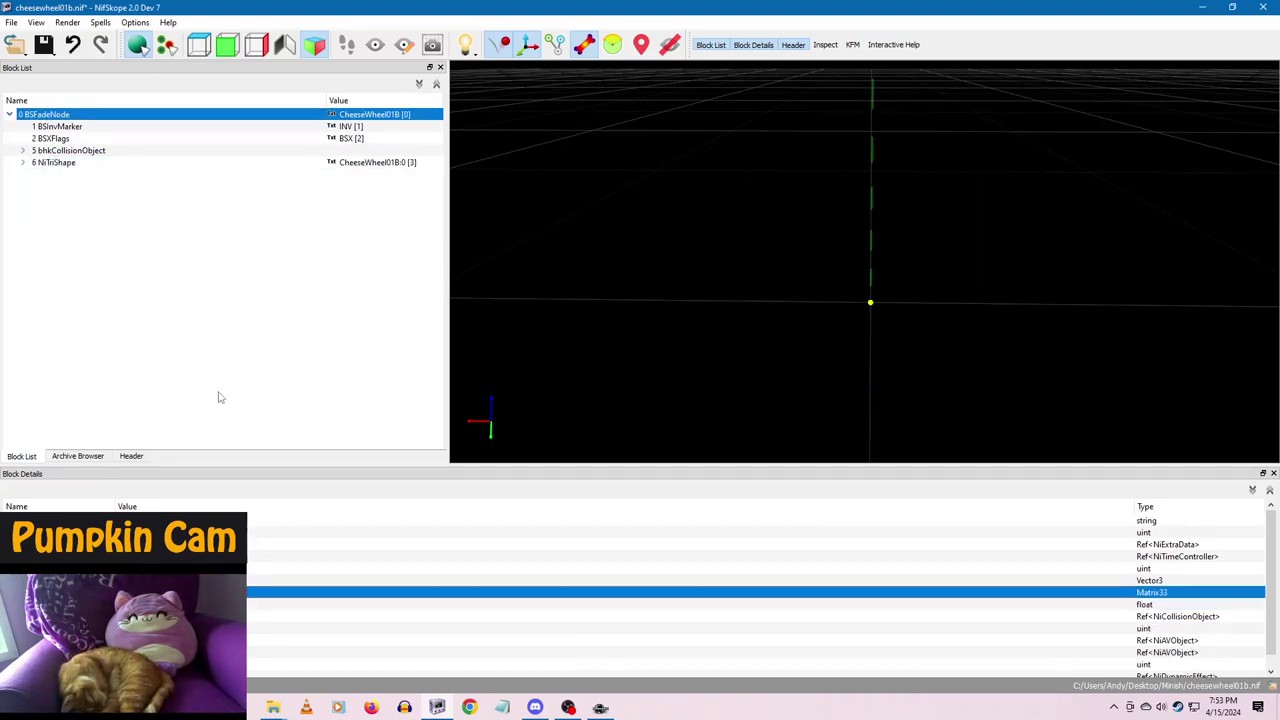
{"action": "right_click", "coordinate": [44, 117]}
{"action": "left_click", "coordinate": [102, 180]}
{"action": "left_click", "coordinate": [104, 163]}
{"action": "right_click", "coordinate": [57, 127]}
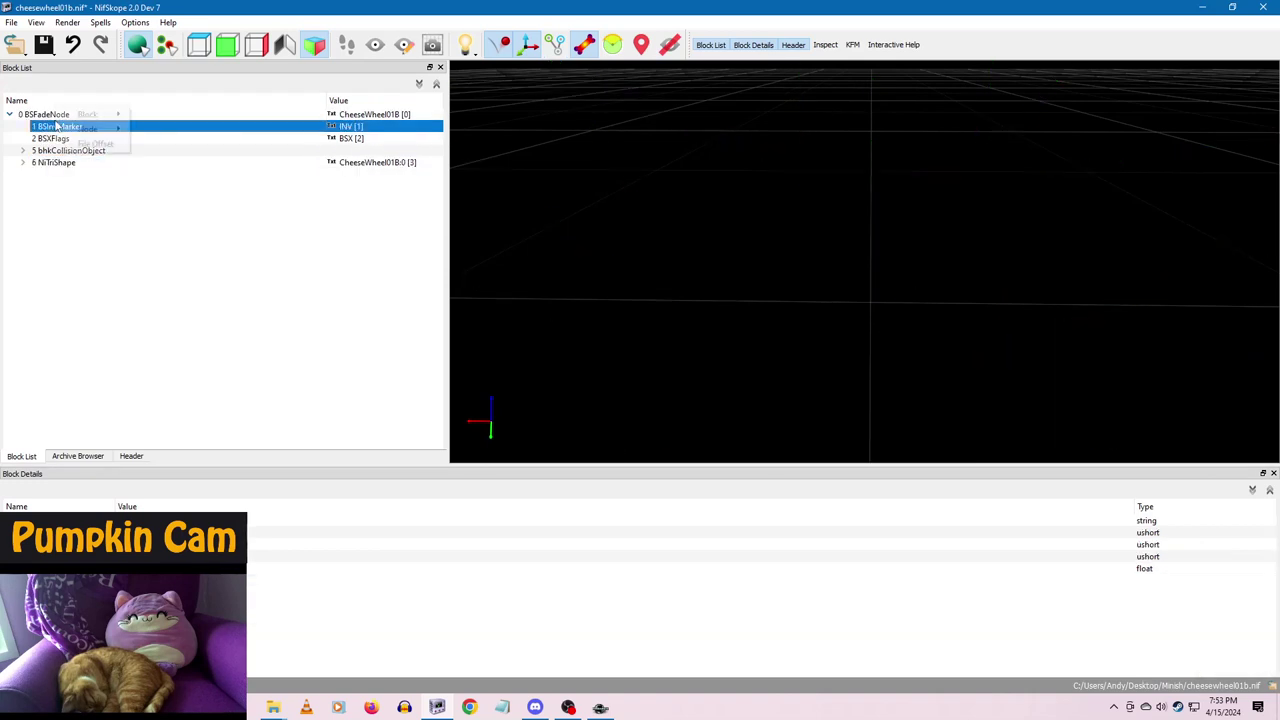
{"action": "right_click", "coordinate": [58, 114]}
{"action": "mouse_move", "coordinate": [95, 168]}
{"action": "left_click", "coordinate": [172, 168]}
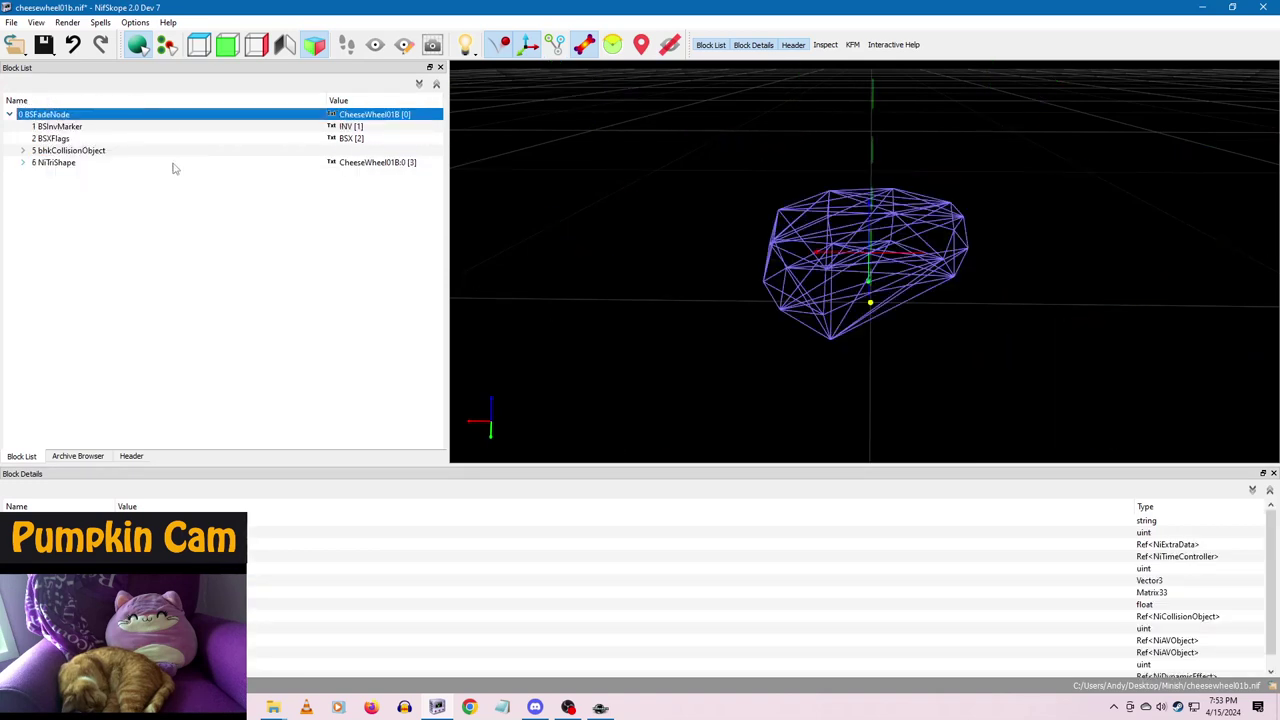
- Save and close cheesewheel01b.nif, and open cheesewheel02a.nif with its mesh selected
{"action": "left_click", "coordinate": [43, 44]}
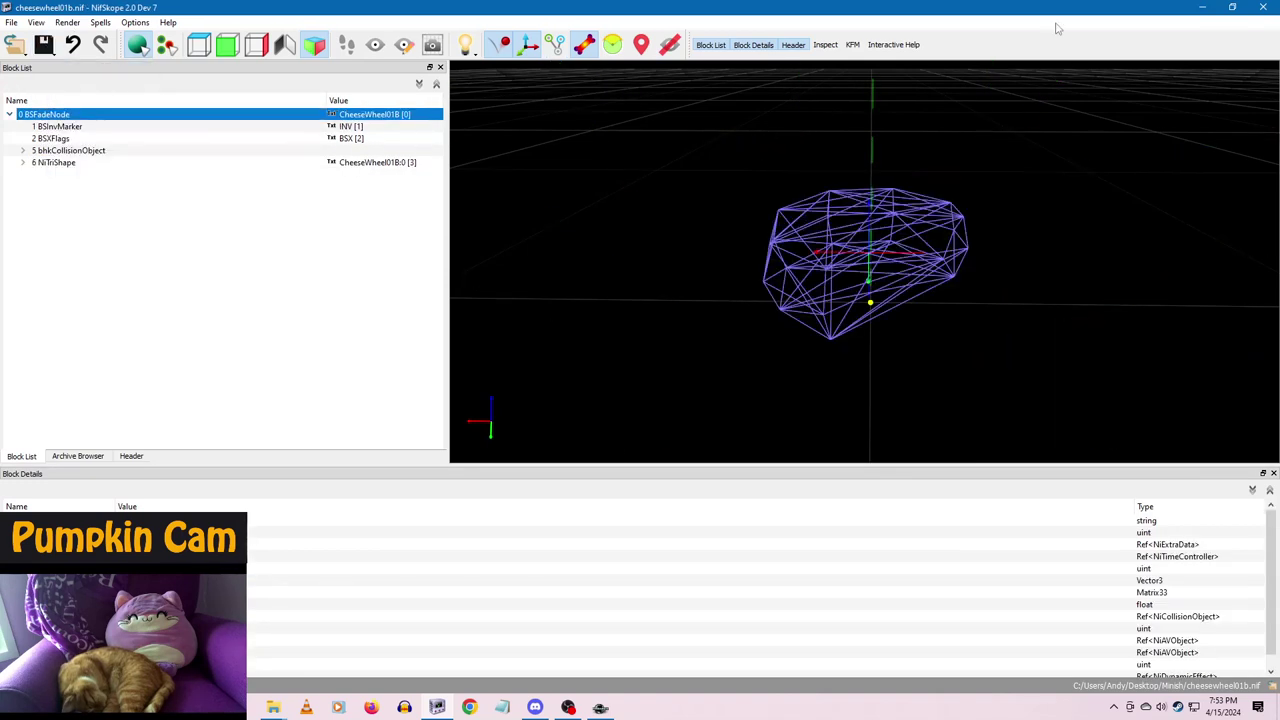
{"action": "left_click", "coordinate": [1263, 7]}
{"action": "double_click", "coordinate": [220, 397]}
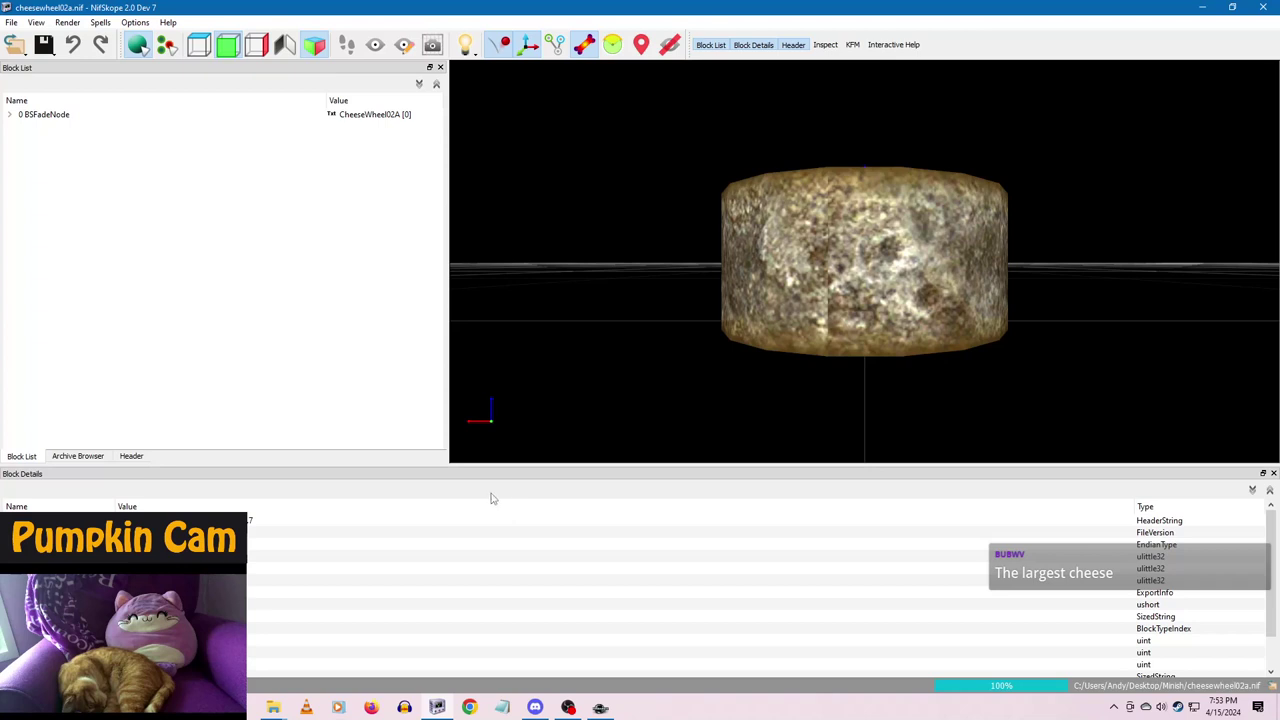
{"action": "left_click_drag", "start_coordinate": [652, 338], "coordinate": [668, 400]}
{"action": "left_click", "coordinate": [822, 294]}
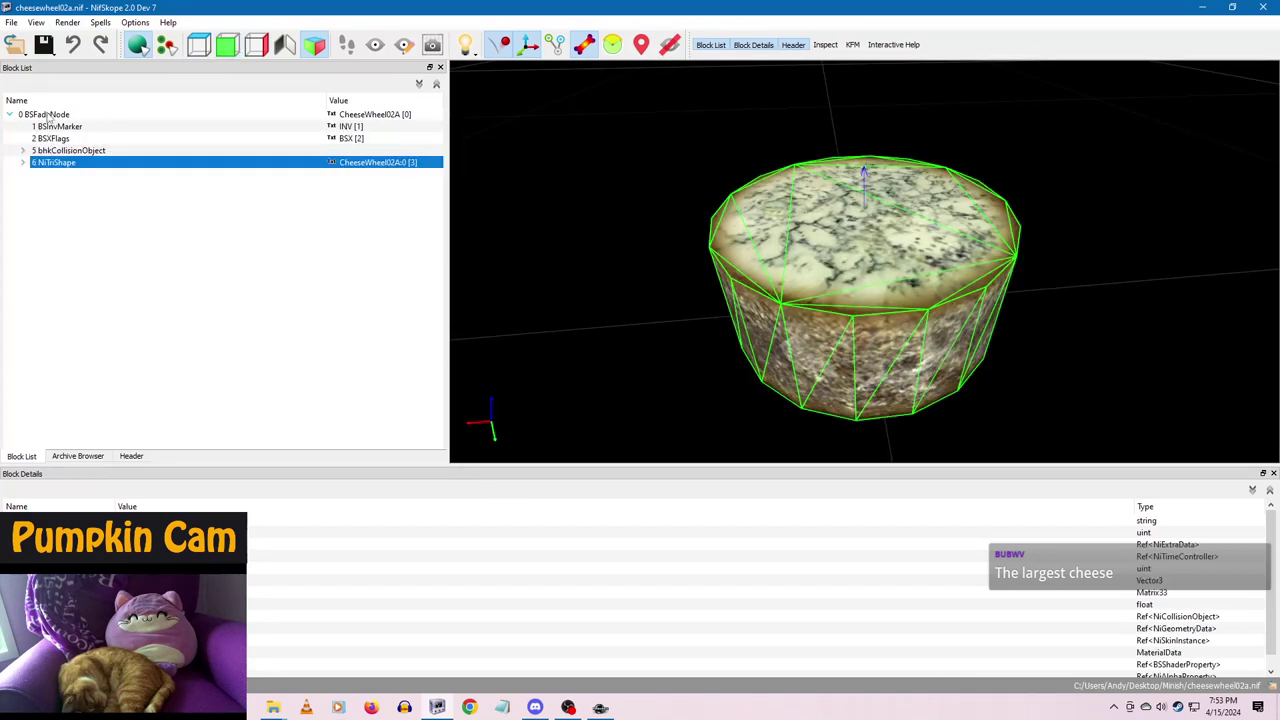
- Enlarge the cheesewheel02a.nif BSFadeNode through its scale value and apply the transform to the model
{"action": "left_click", "coordinate": [47, 116]}
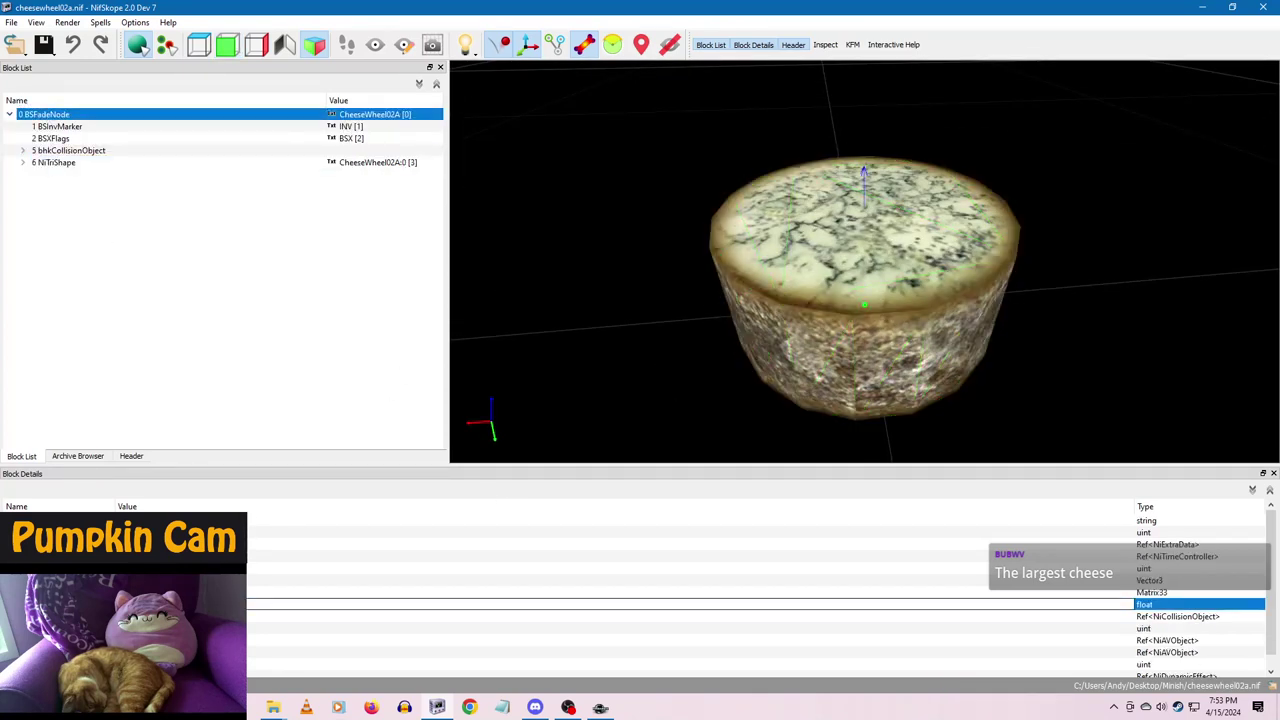
{"action": "left_click", "coordinate": [220, 592]}
{"action": "right_click", "coordinate": [62, 120]}
{"action": "mouse_move", "coordinate": [114, 163]}
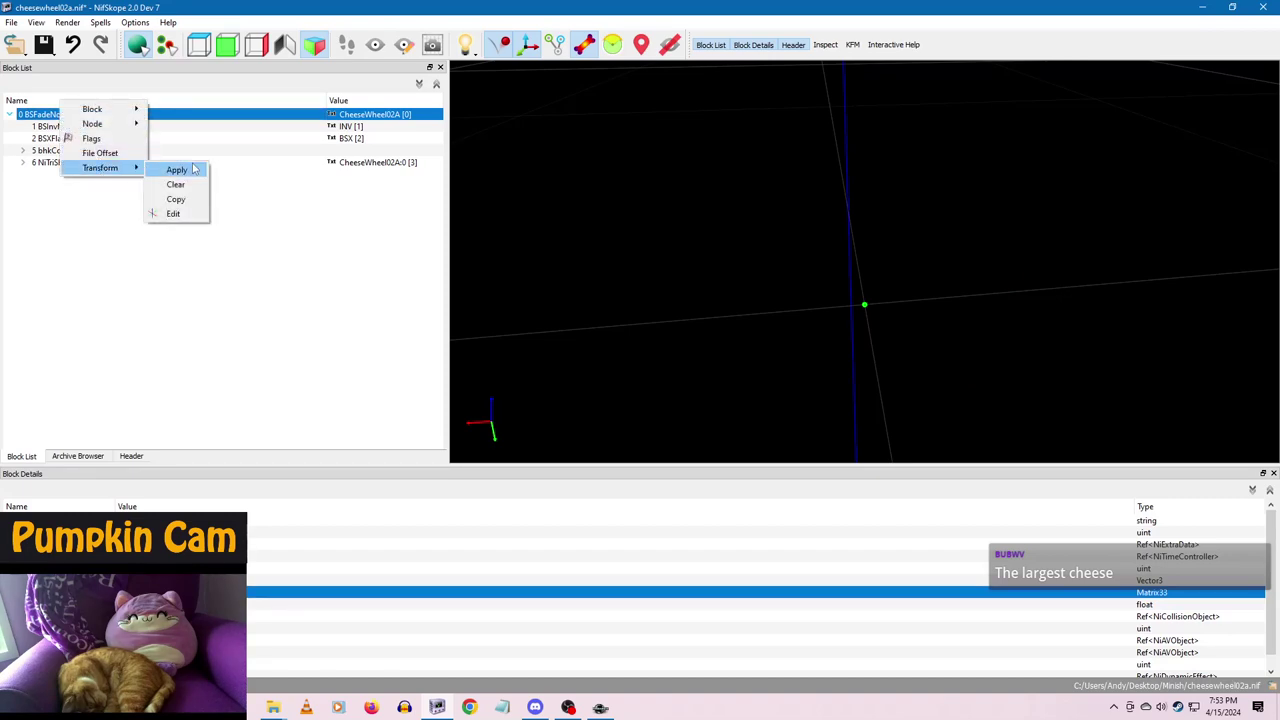
{"action": "left_click", "coordinate": [175, 169]}
- Save and close cheesewheel02a.nif, and open cheesewheel02b.nif with its mesh selected
{"action": "left_click", "coordinate": [43, 44]}
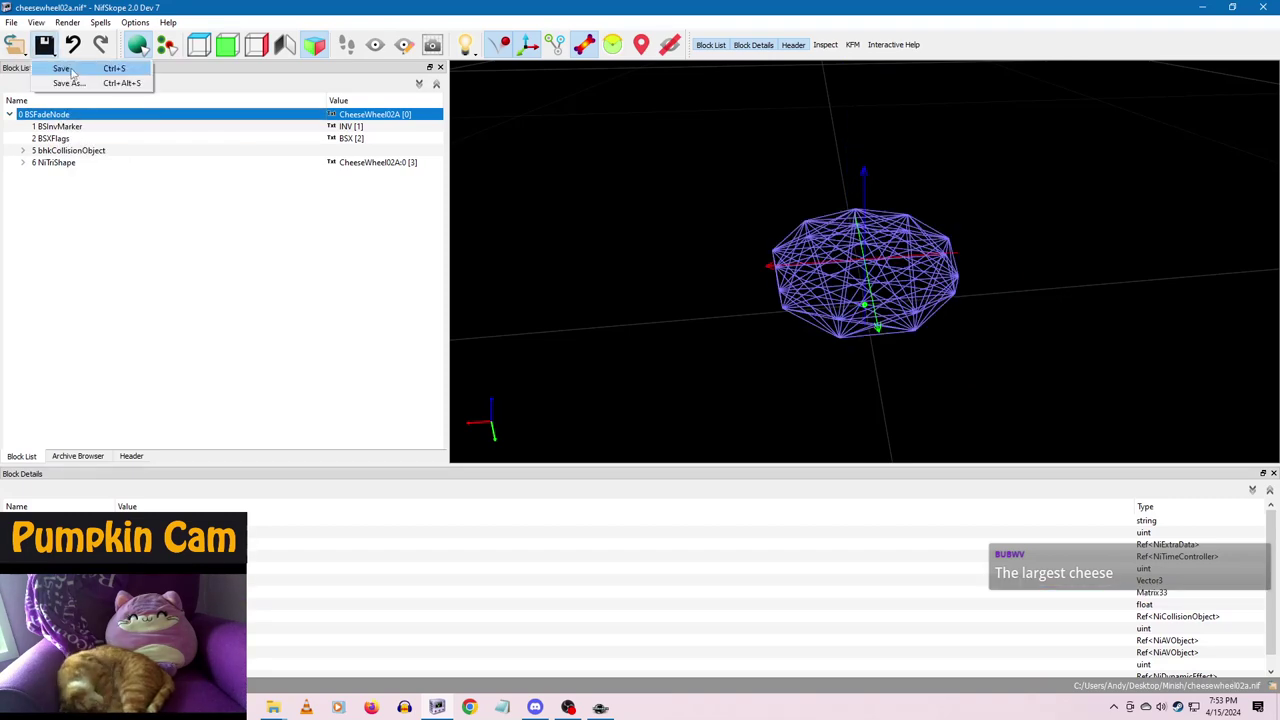
{"action": "left_click", "coordinate": [60, 70]}
{"action": "left_click", "coordinate": [1265, 10]}
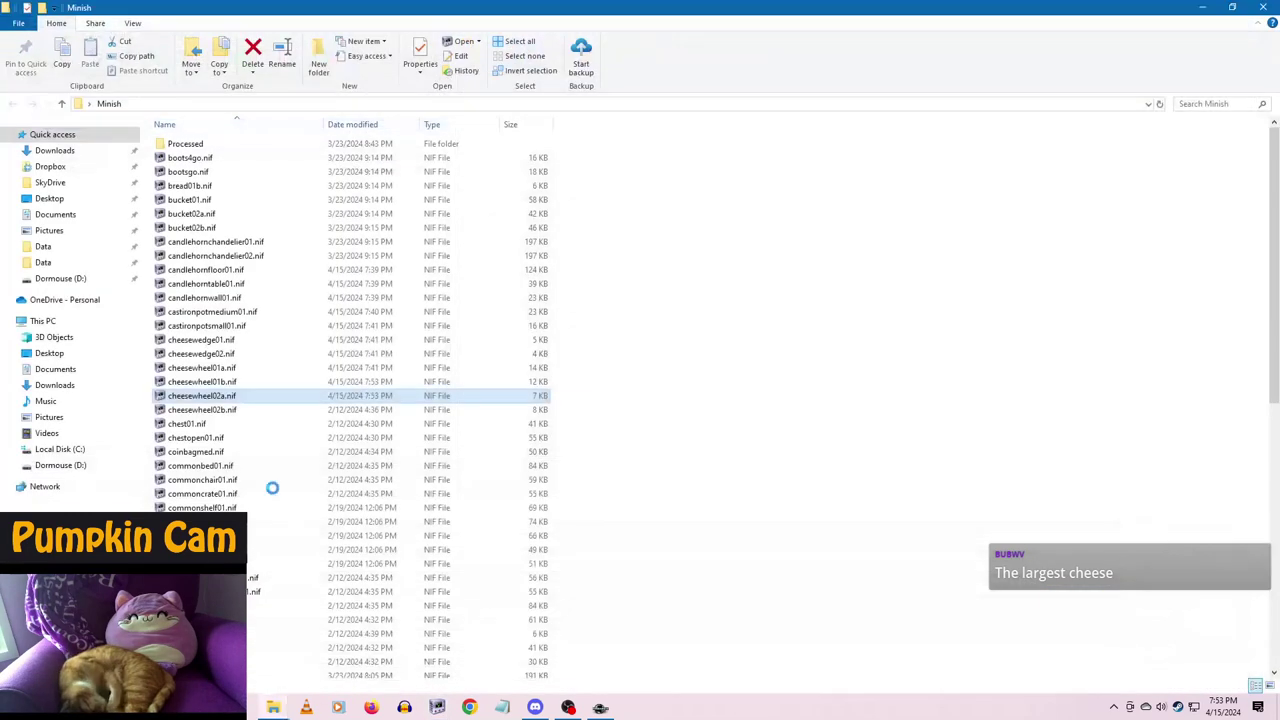
{"action": "double_click", "coordinate": [246, 410]}
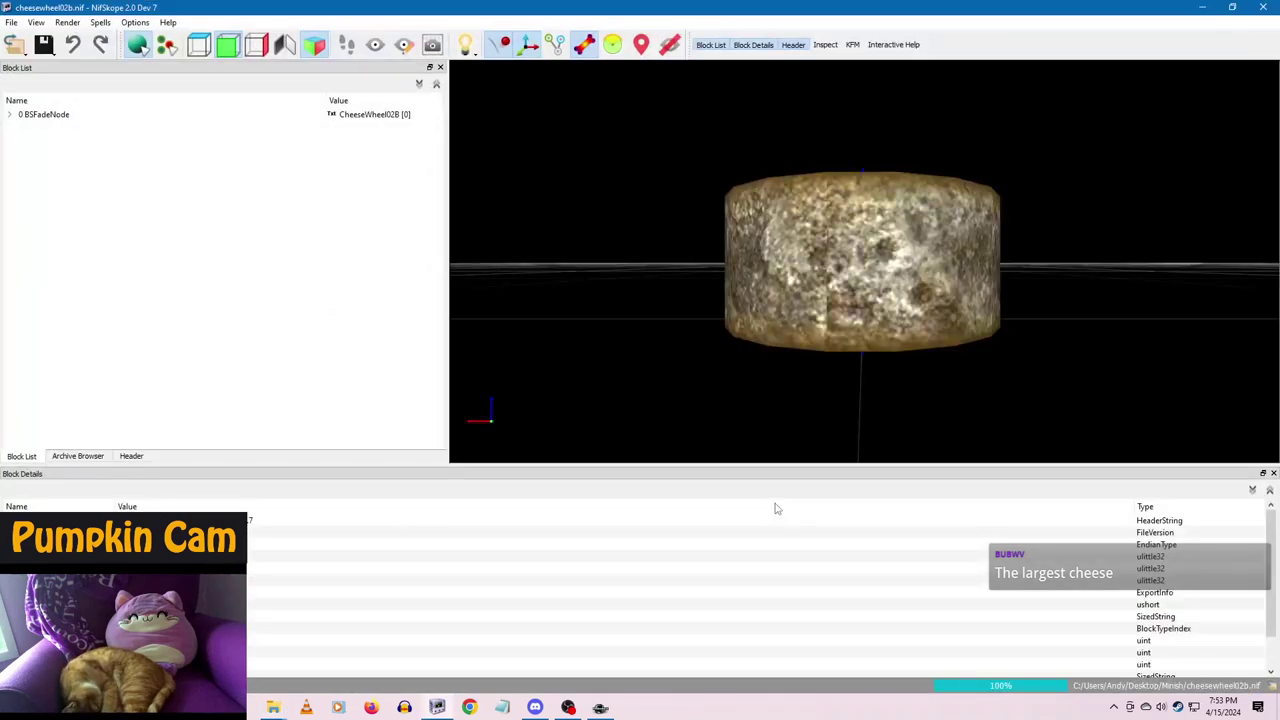
{"action": "left_click", "coordinate": [775, 303]}
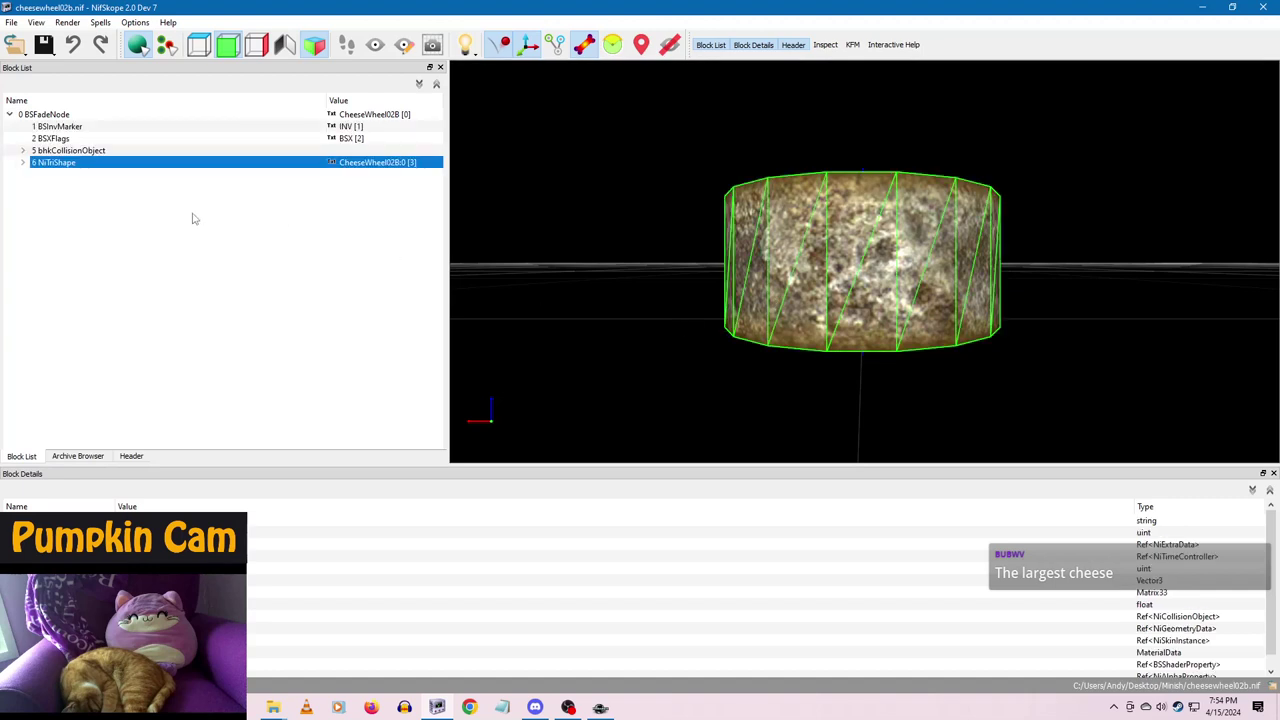
- Enlarge the cut cheese wheel in cheesewheel02b.nif through its BSFadeNode scale and apply the transform
{"action": "left_click_drag", "start_coordinate": [508, 260], "coordinate": [211, 176]}
{"action": "left_click", "coordinate": [47, 115]}
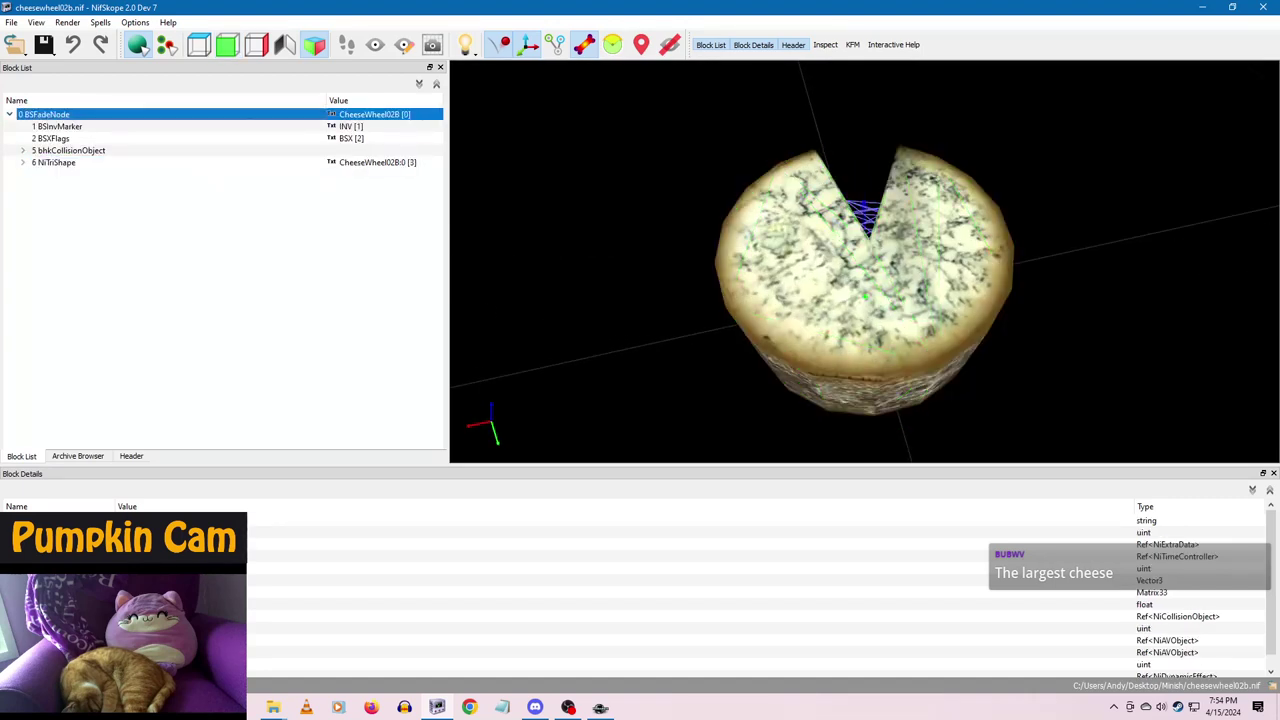
{"action": "left_click", "coordinate": [185, 580]}
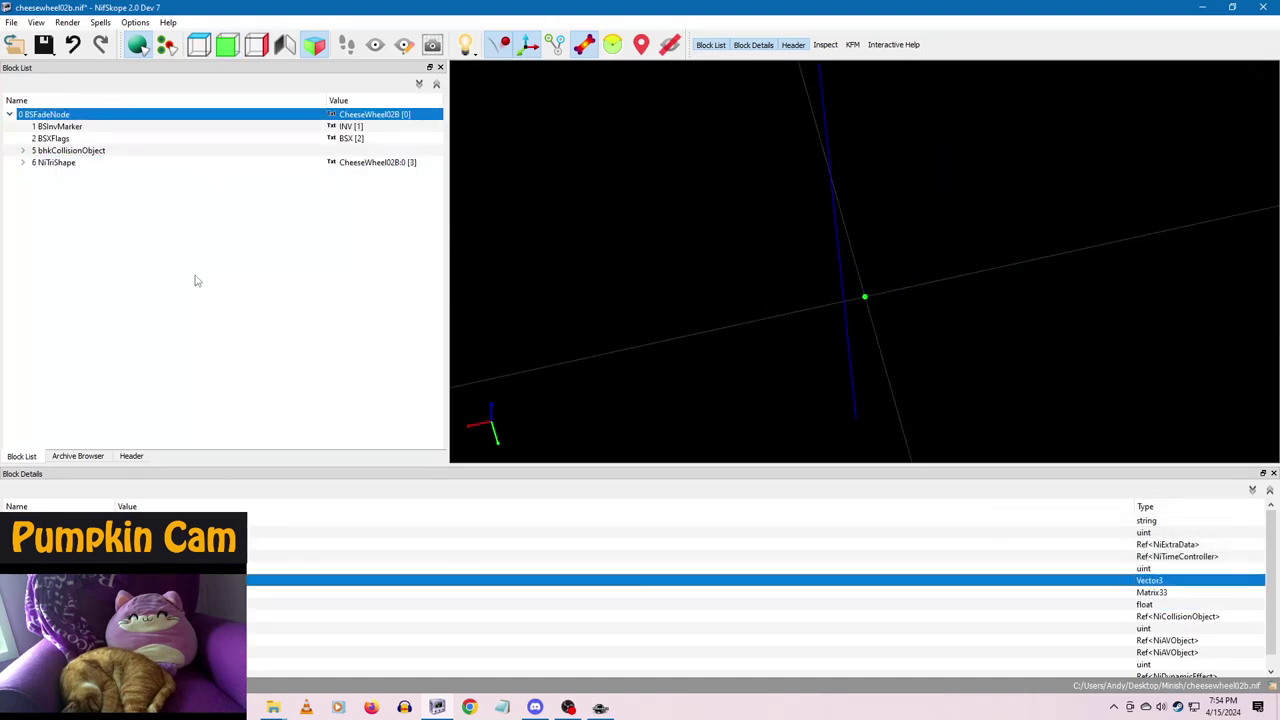
{"action": "right_click", "coordinate": [60, 108]}
{"action": "mouse_move", "coordinate": [100, 170]}
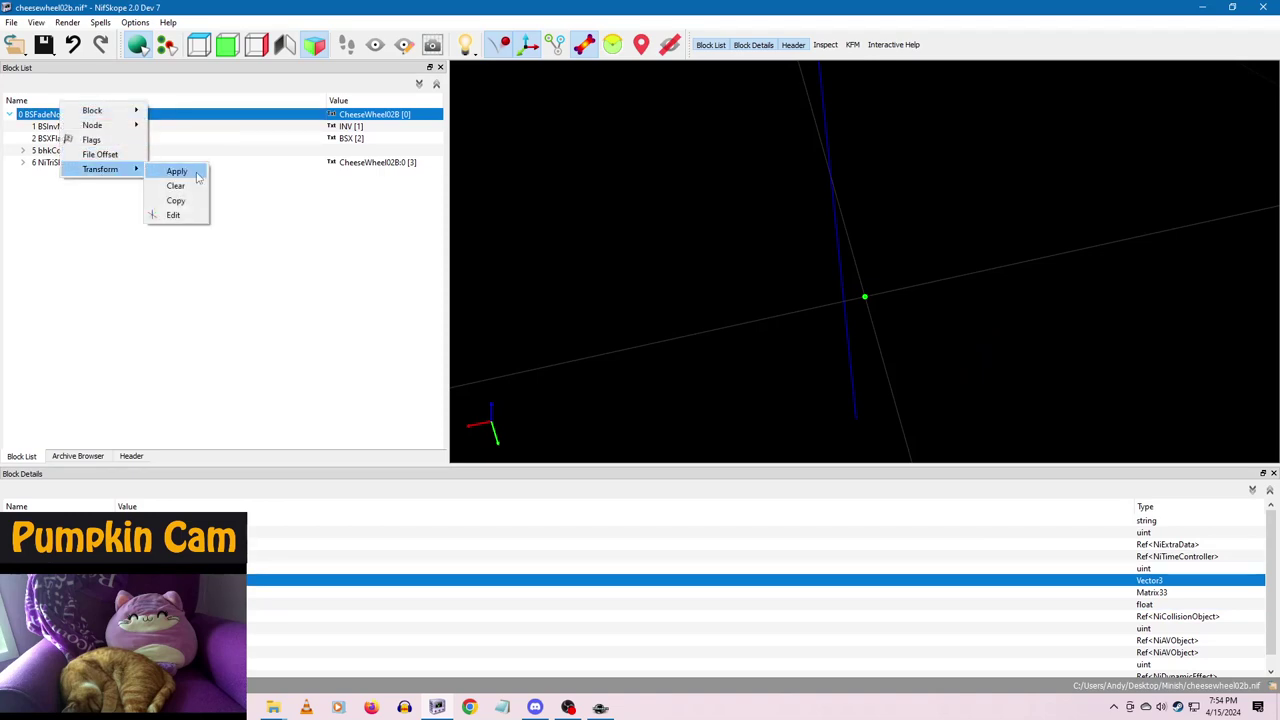
{"action": "left_click", "coordinate": [216, 184]}
- Save and close cheesewheel02b.nif, and open chest01.nif from the Minish folder in NifSkope
{"action": "left_click", "coordinate": [46, 46]}
{"action": "left_click", "coordinate": [62, 67]}
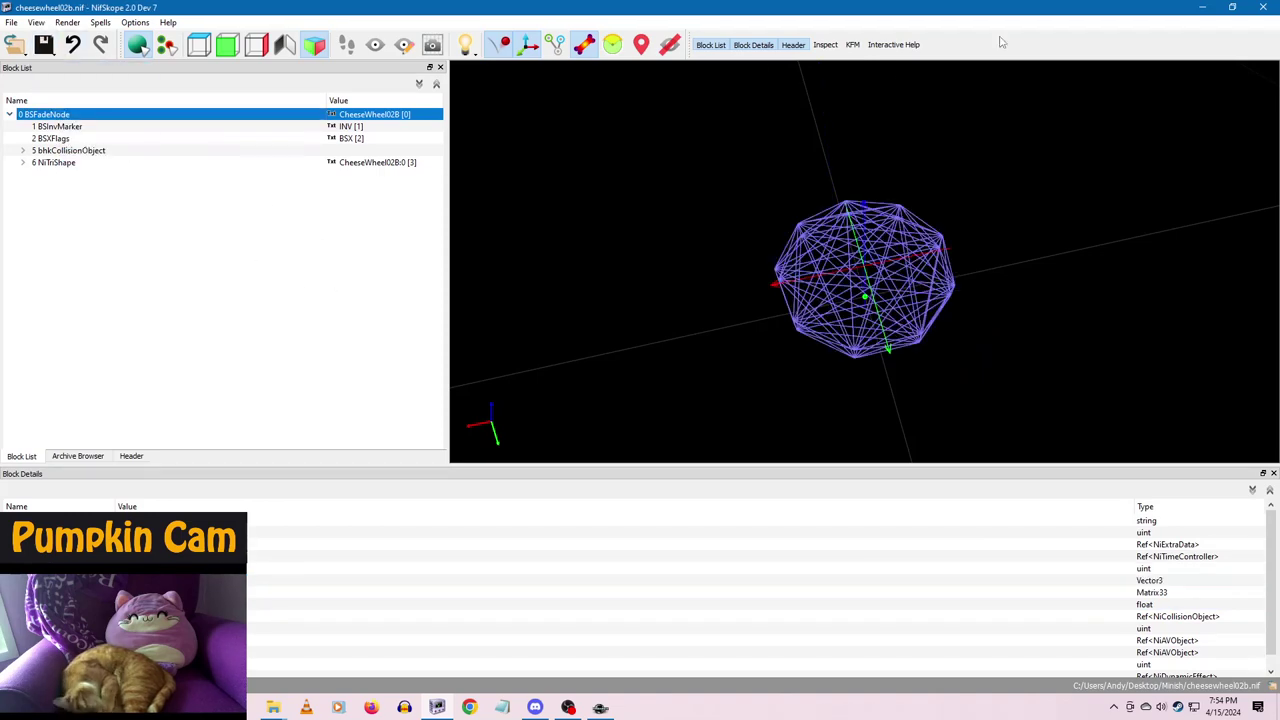
{"action": "left_click", "coordinate": [1263, 8]}
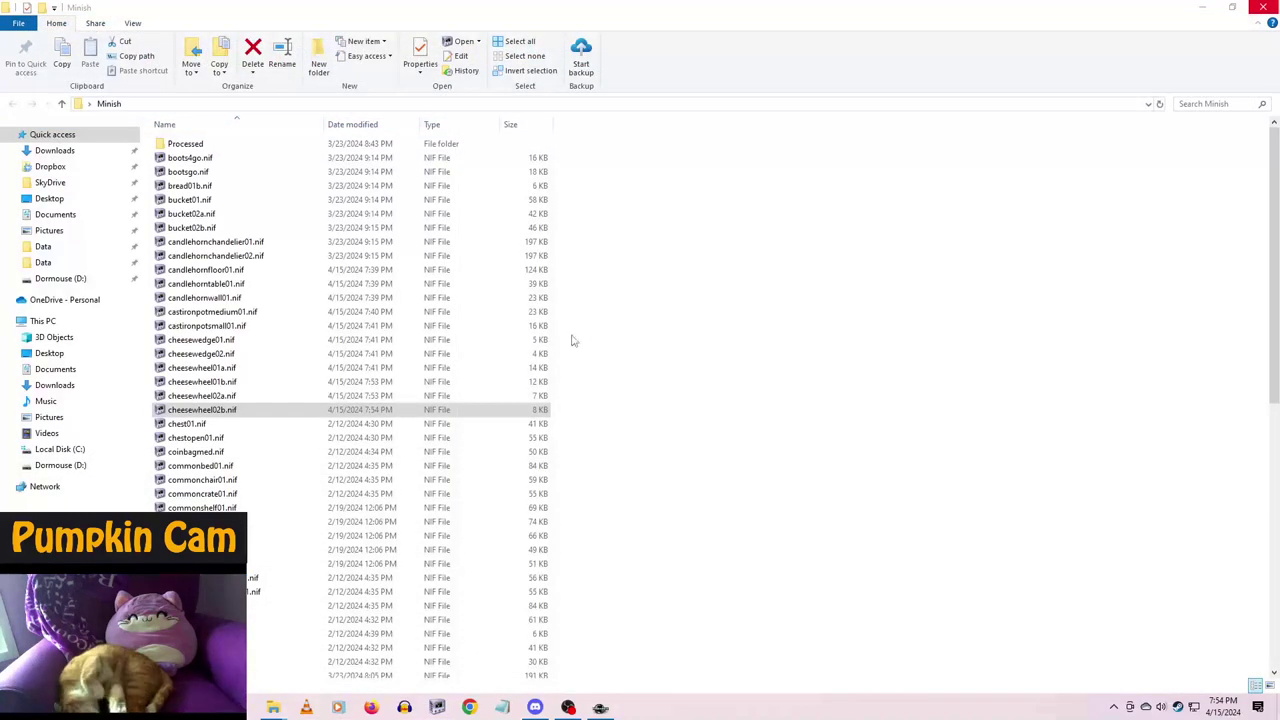
{"action": "double_click", "coordinate": [201, 426]}
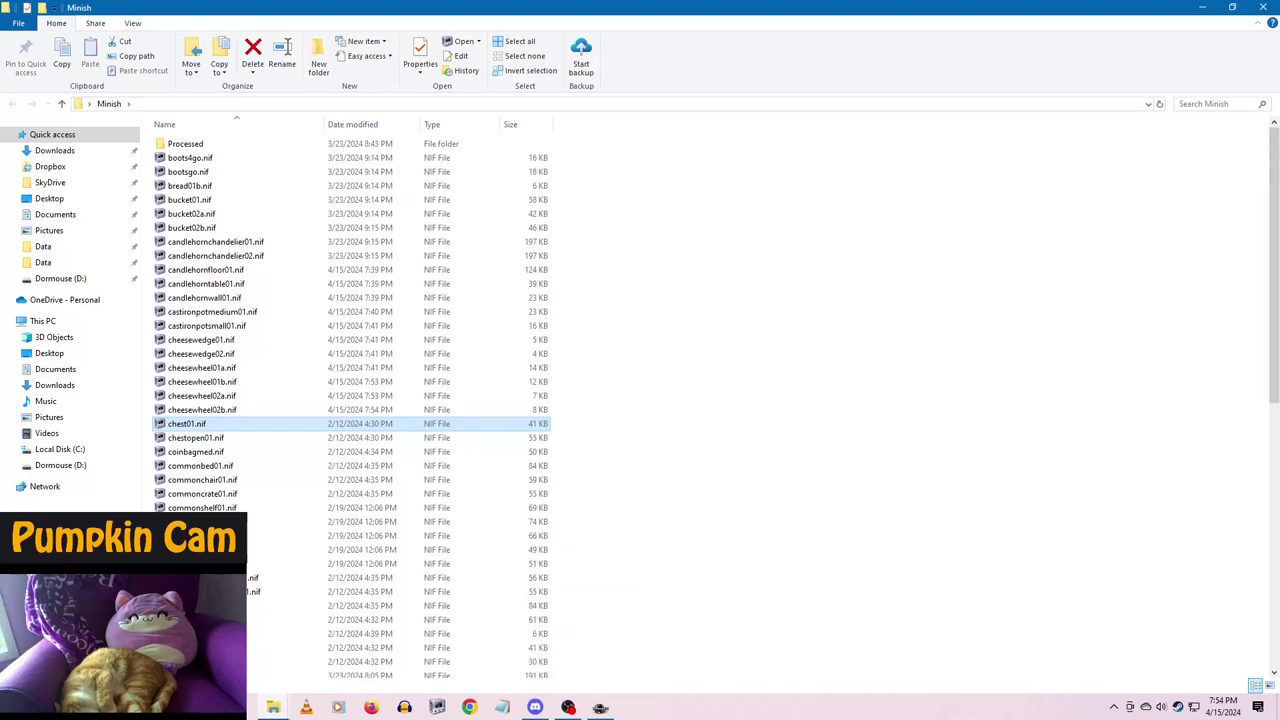
{"action": "left_click", "coordinate": [544, 649]}
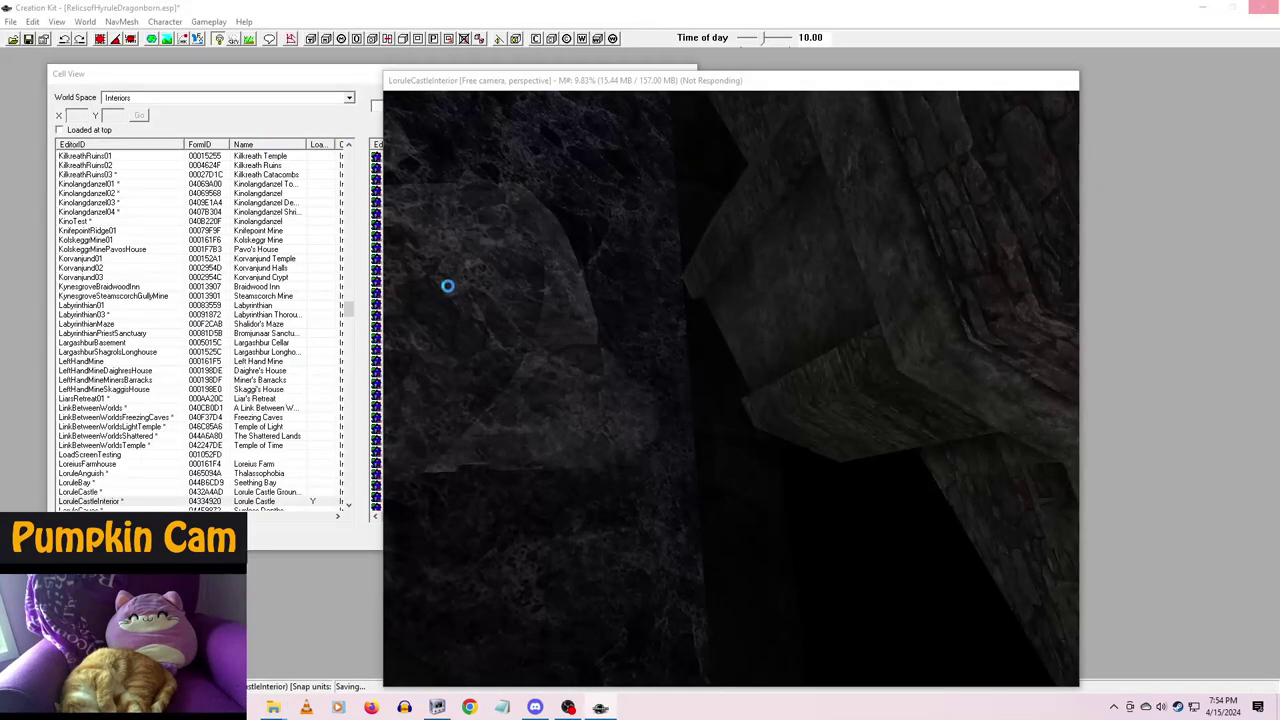
{"action": "left_click", "coordinate": [437, 708]}
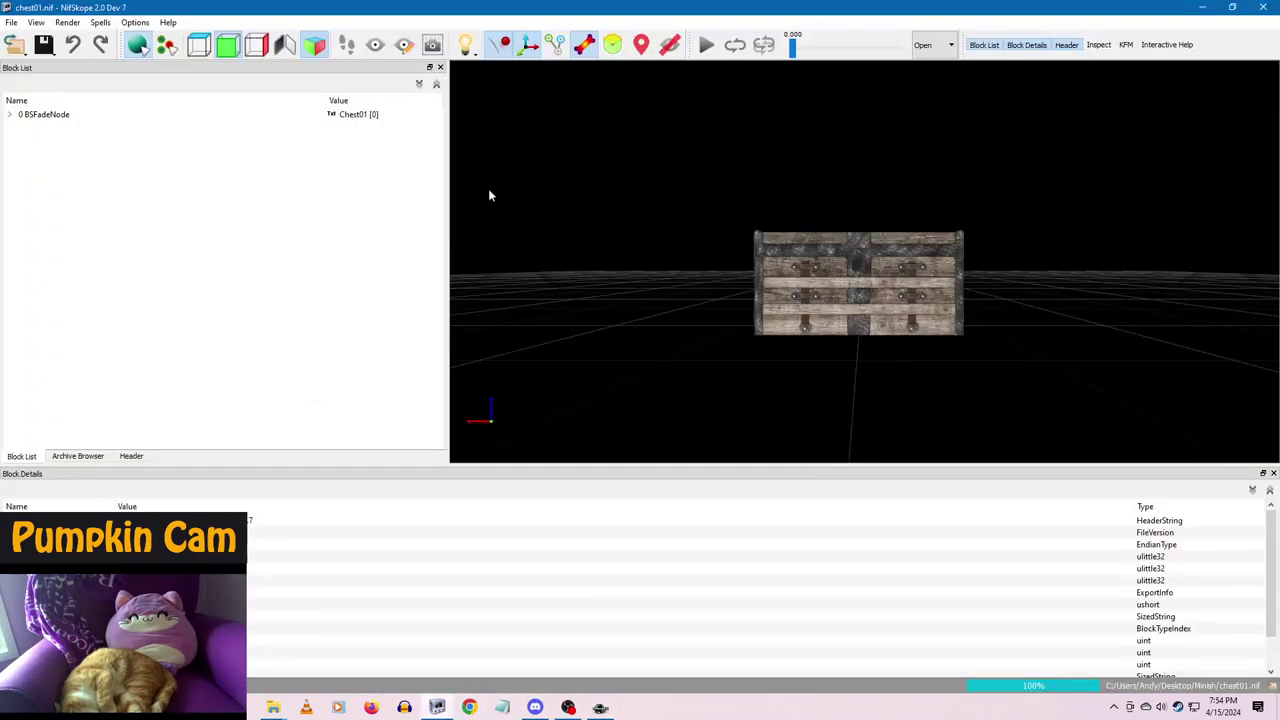
- Try to enlarge the chest01.nif BSFadeNode through its scale value and apply the transform despite the animated-node warning
{"action": "left_click", "coordinate": [41, 117]}
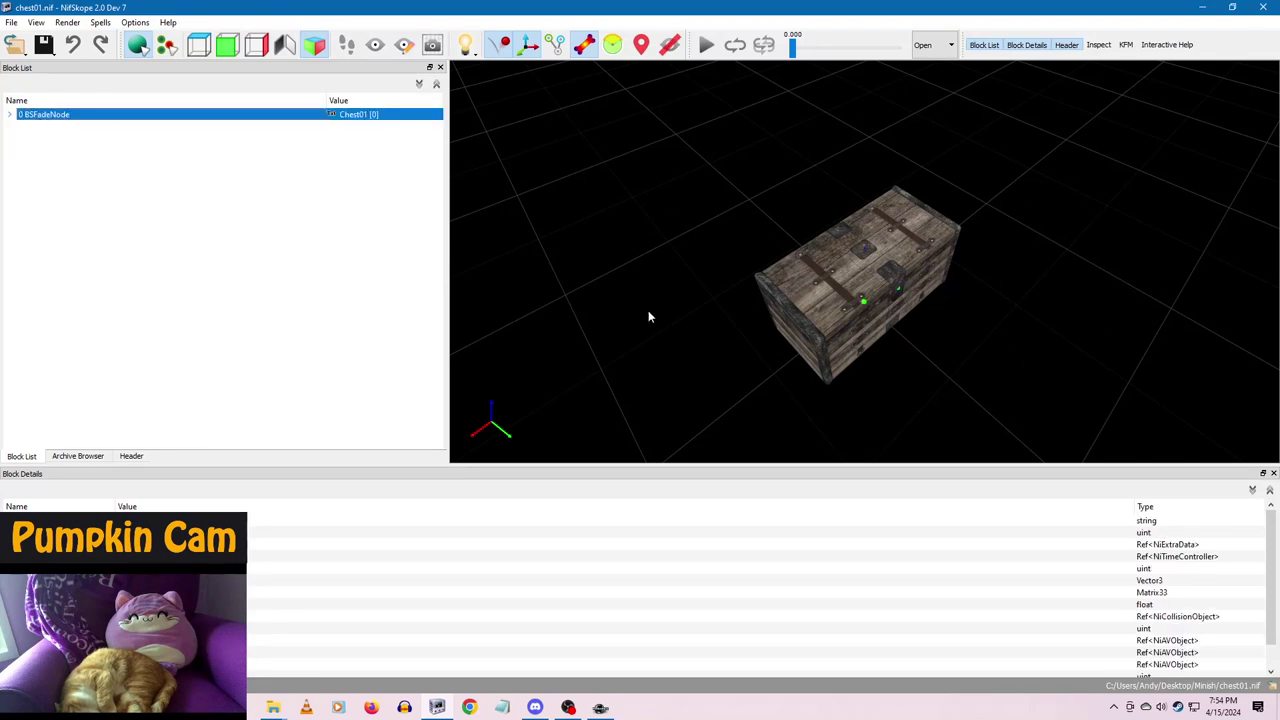
{"action": "left_click_drag", "start_coordinate": [648, 317], "coordinate": [648, 286]}
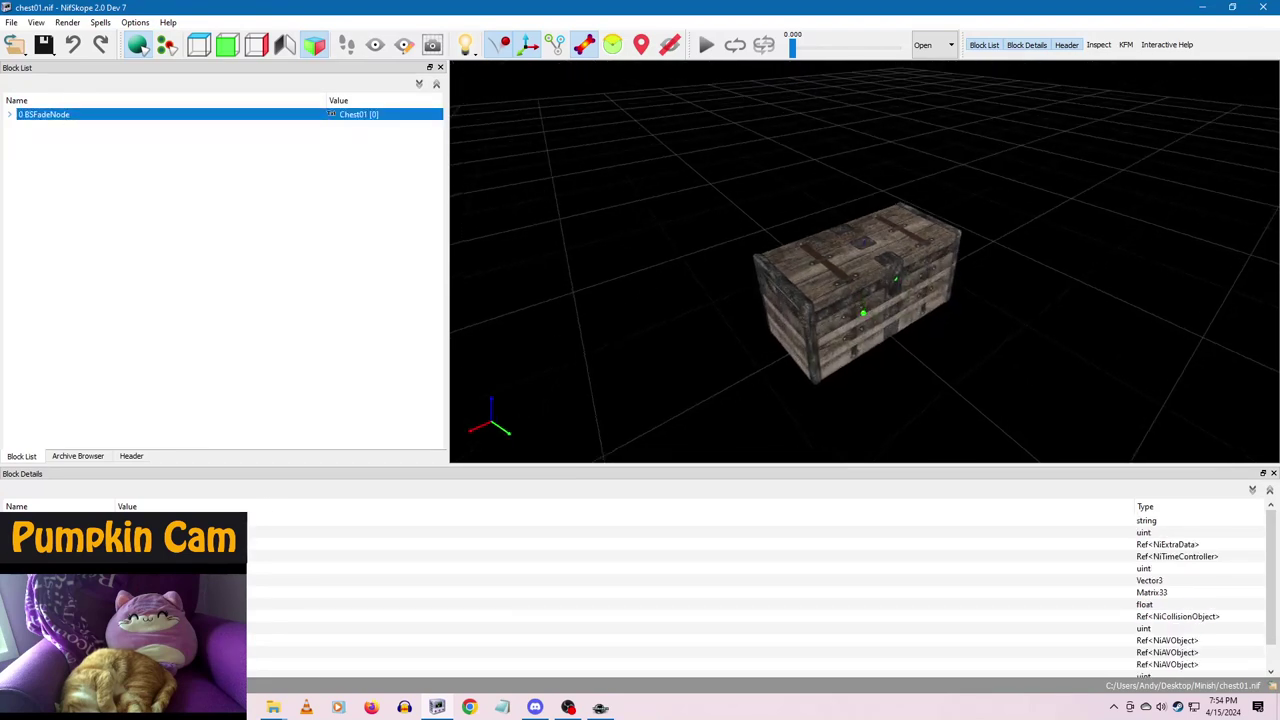
{"action": "double_click", "coordinate": [142, 604]}
{"action": "left_click", "coordinate": [180, 592]}
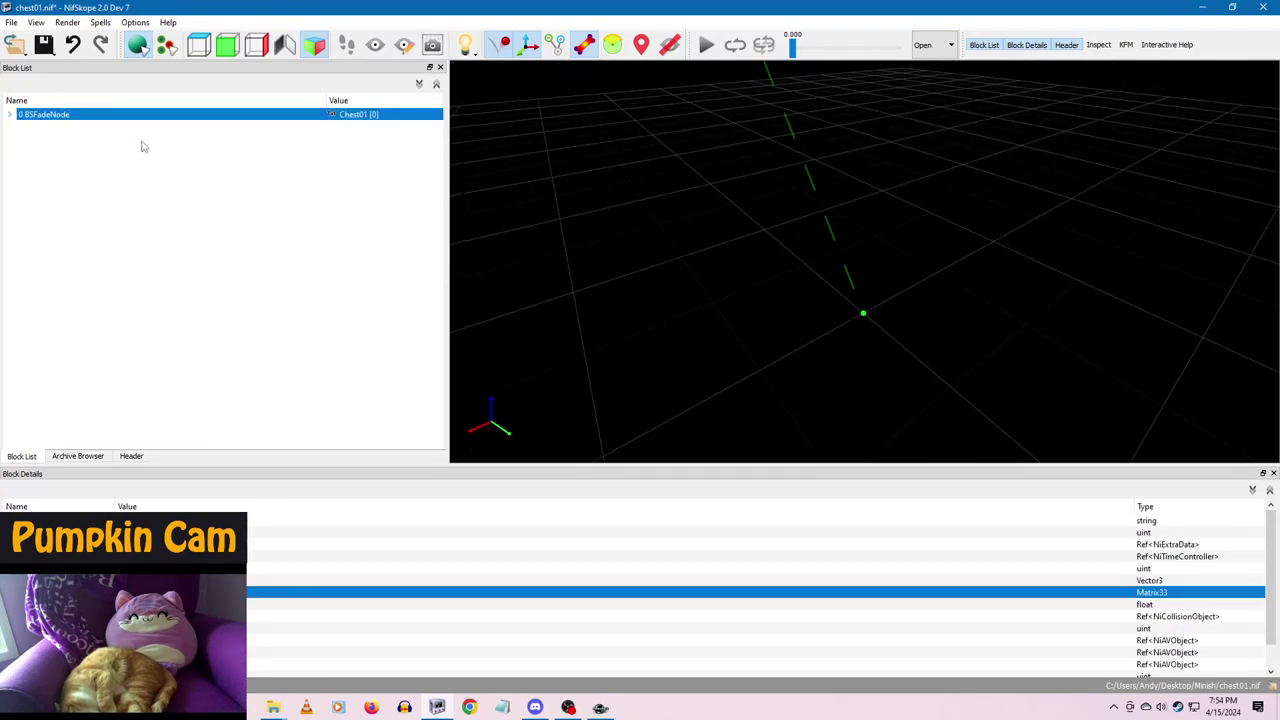
{"action": "right_click", "coordinate": [61, 116]}
{"action": "mouse_move", "coordinate": [110, 168]}
{"action": "left_click", "coordinate": [171, 169]}
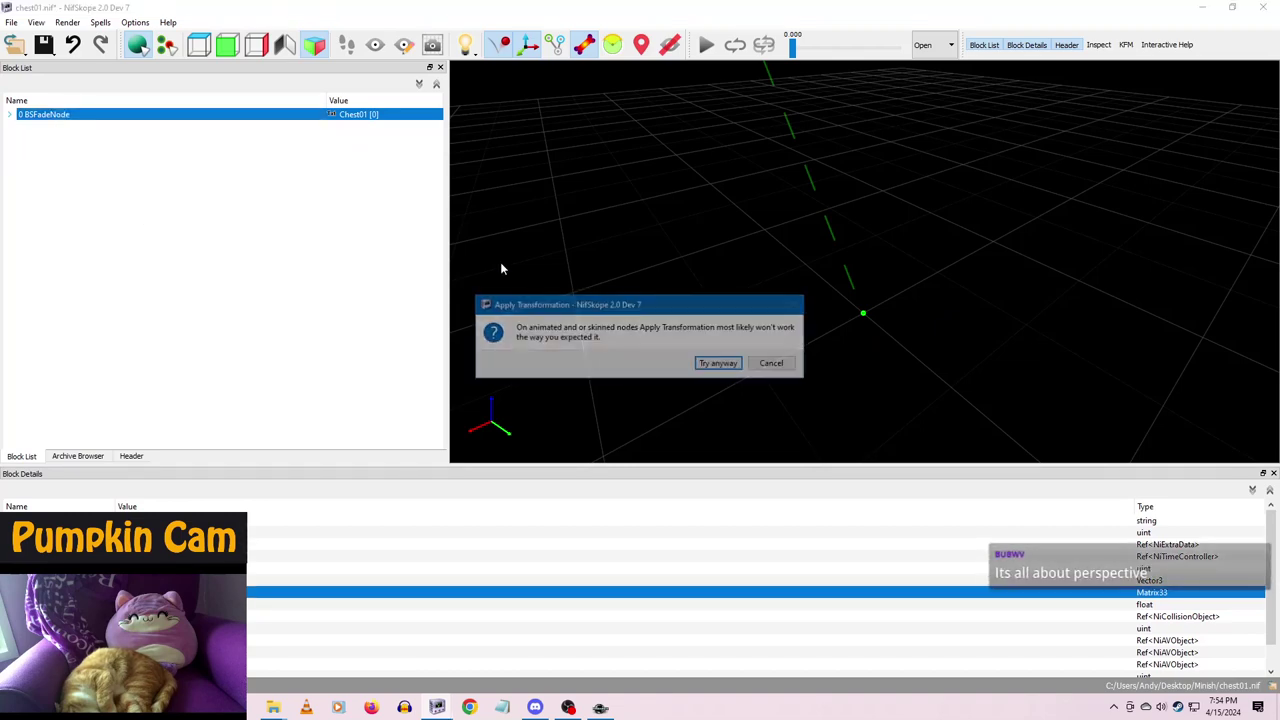
{"action": "left_click", "coordinate": [719, 363]}
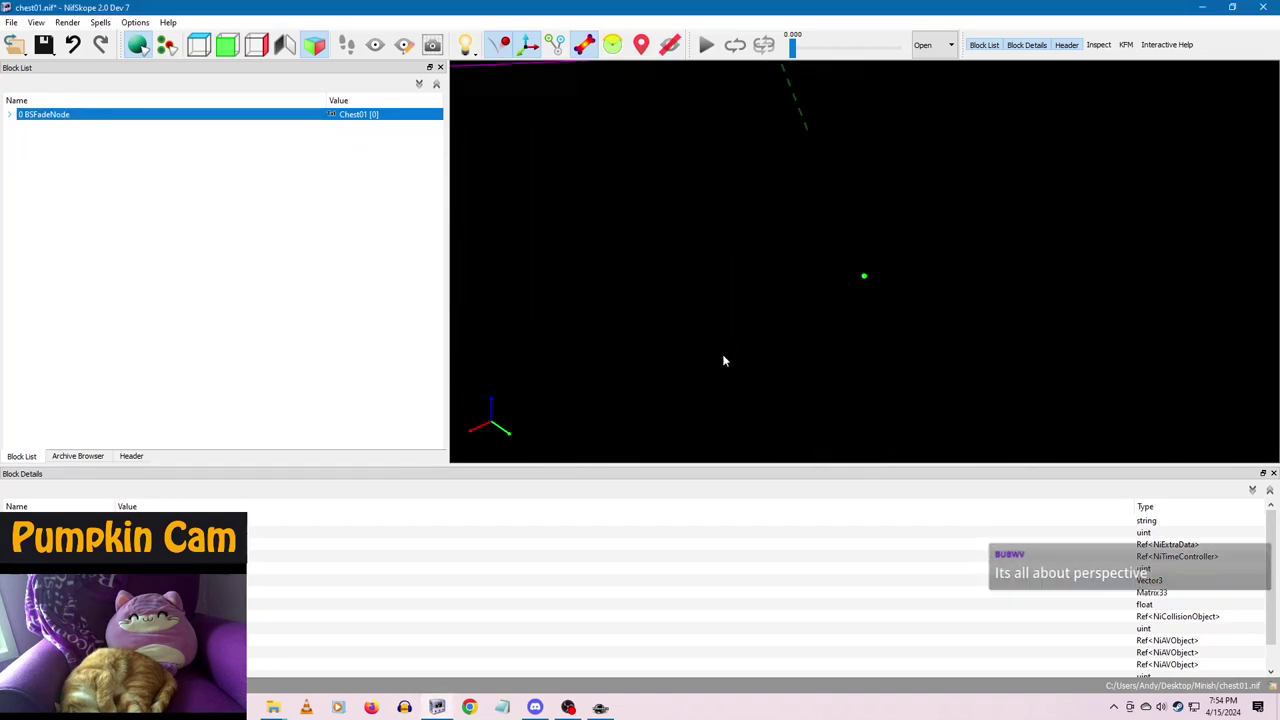
- Examine the transformed chest from several angles and distances, and close chest01.nif without saving
{"action": "scroll", "coordinate": [777, 346], "scroll_direction": "down", "scroll_amount": 10}
{"action": "scroll", "coordinate": [774, 343], "scroll_direction": "up", "scroll_amount": 8}
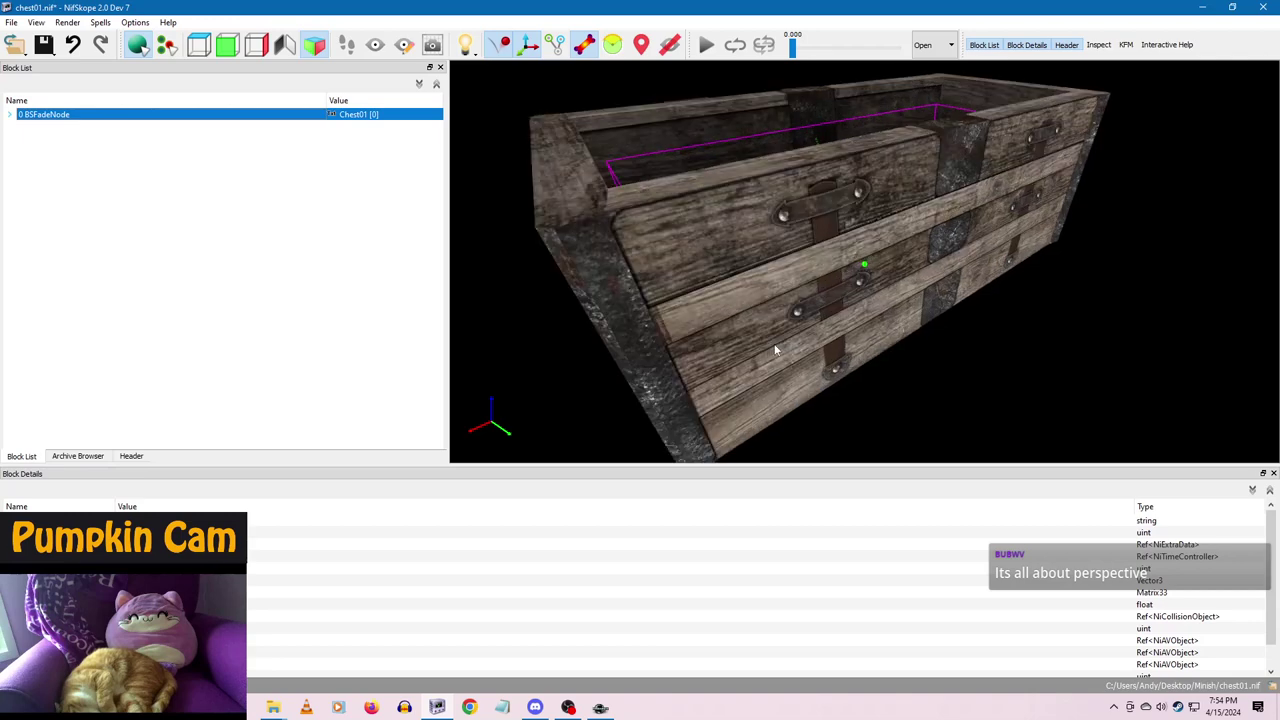
{"action": "scroll", "coordinate": [774, 348], "scroll_direction": "down", "scroll_amount": 5}
{"action": "left_click_drag", "start_coordinate": [846, 288], "coordinate": [923, 346]}
{"action": "scroll", "coordinate": [851, 366], "scroll_direction": "up", "scroll_amount": 5}
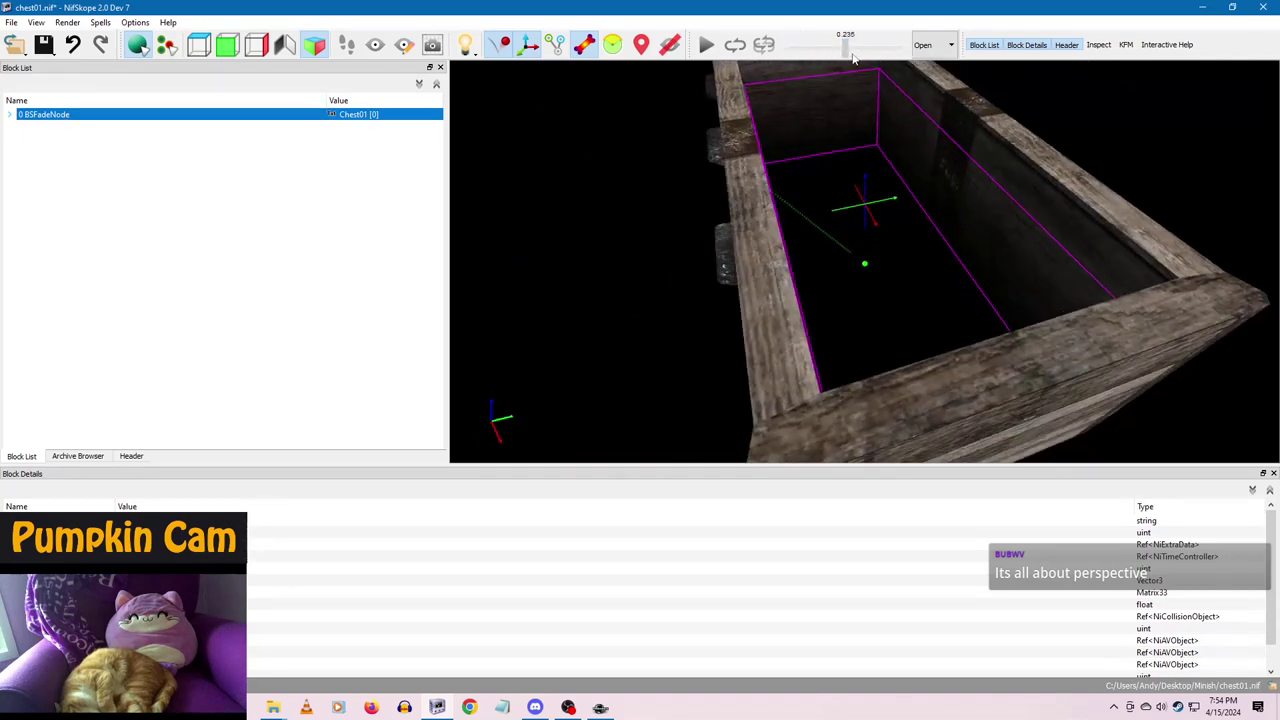
{"action": "scroll", "coordinate": [900, 350], "scroll_direction": "down", "scroll_amount": 5}
{"action": "scroll", "coordinate": [916, 340], "scroll_direction": "down", "scroll_amount": 5}
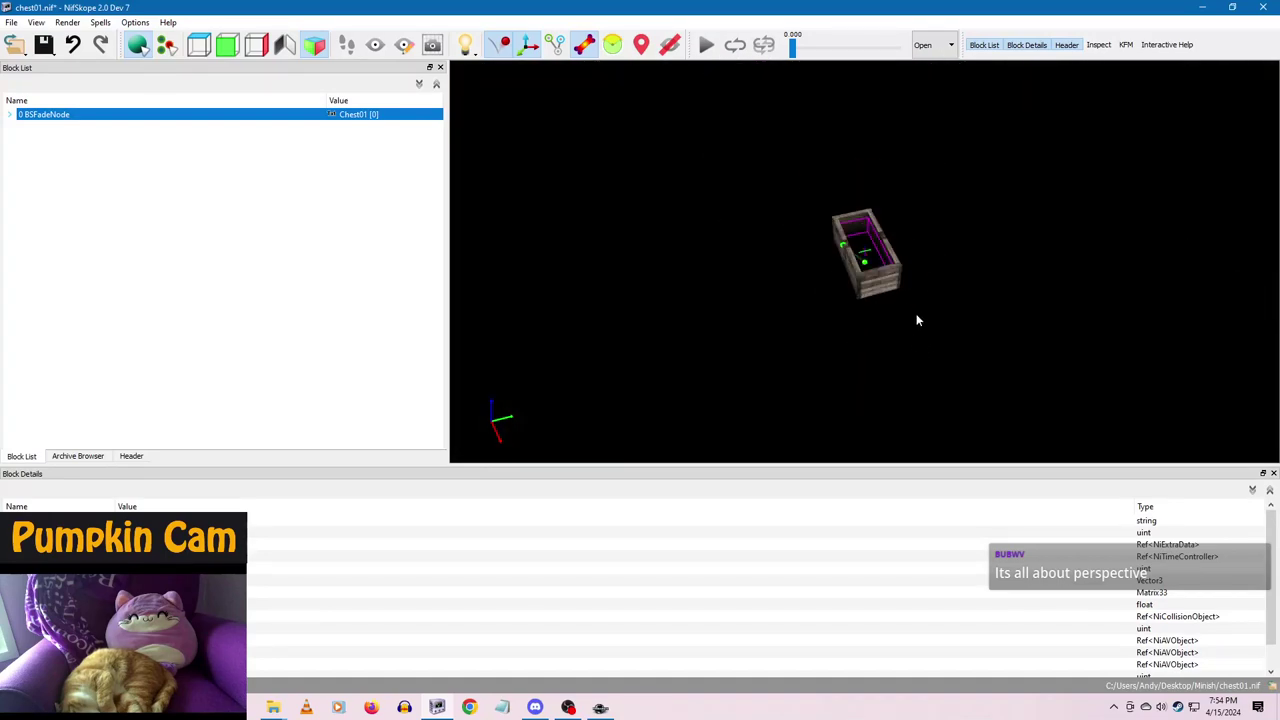
{"action": "left_click_drag", "start_coordinate": [906, 323], "coordinate": [793, 192]}
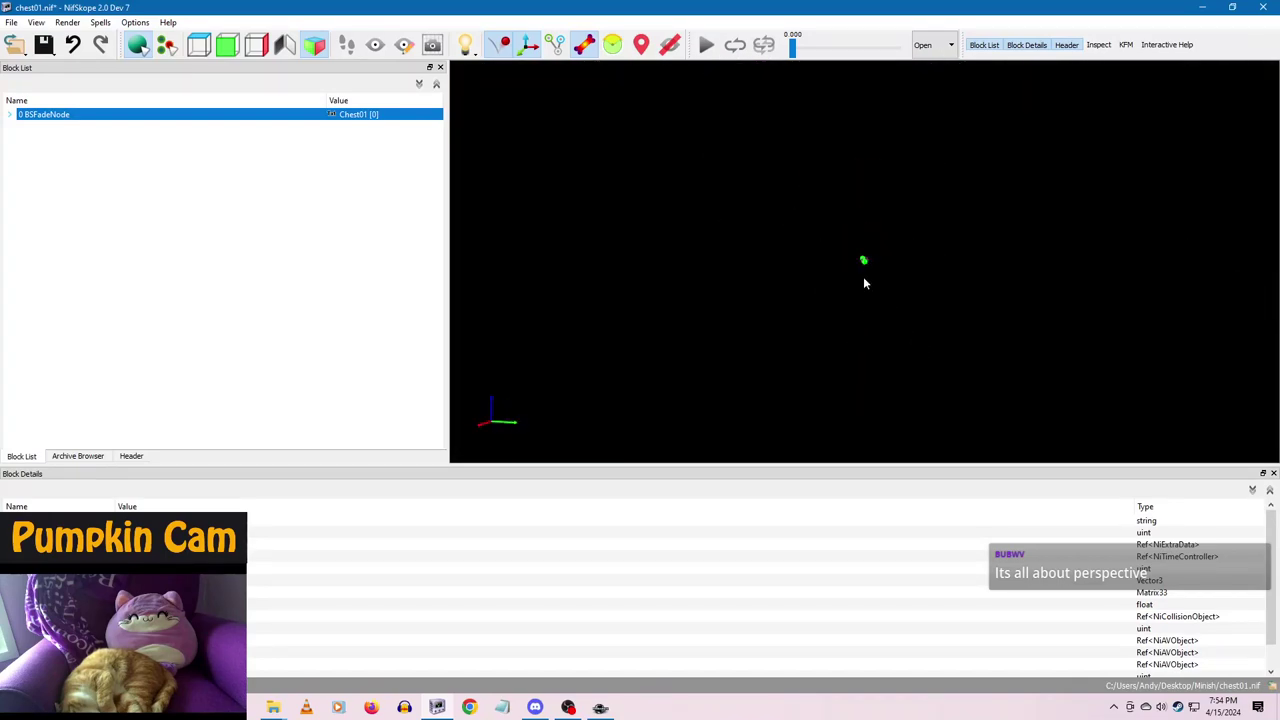
{"action": "left_click", "coordinate": [1260, 7]}
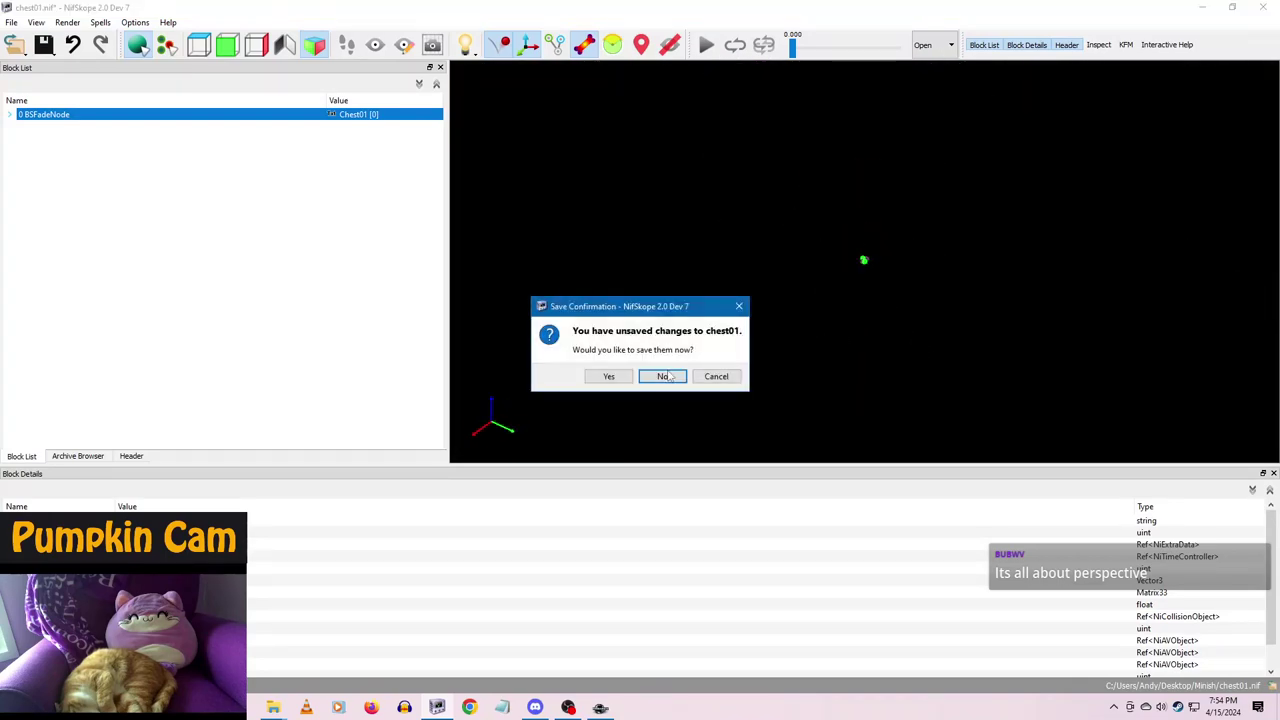
{"action": "left_click", "coordinate": [663, 378]}
- Return to the Minish folder and delete chest01.nif, moving it to the Recycle Bin
{"action": "mouse_move", "coordinate": [272, 712]}
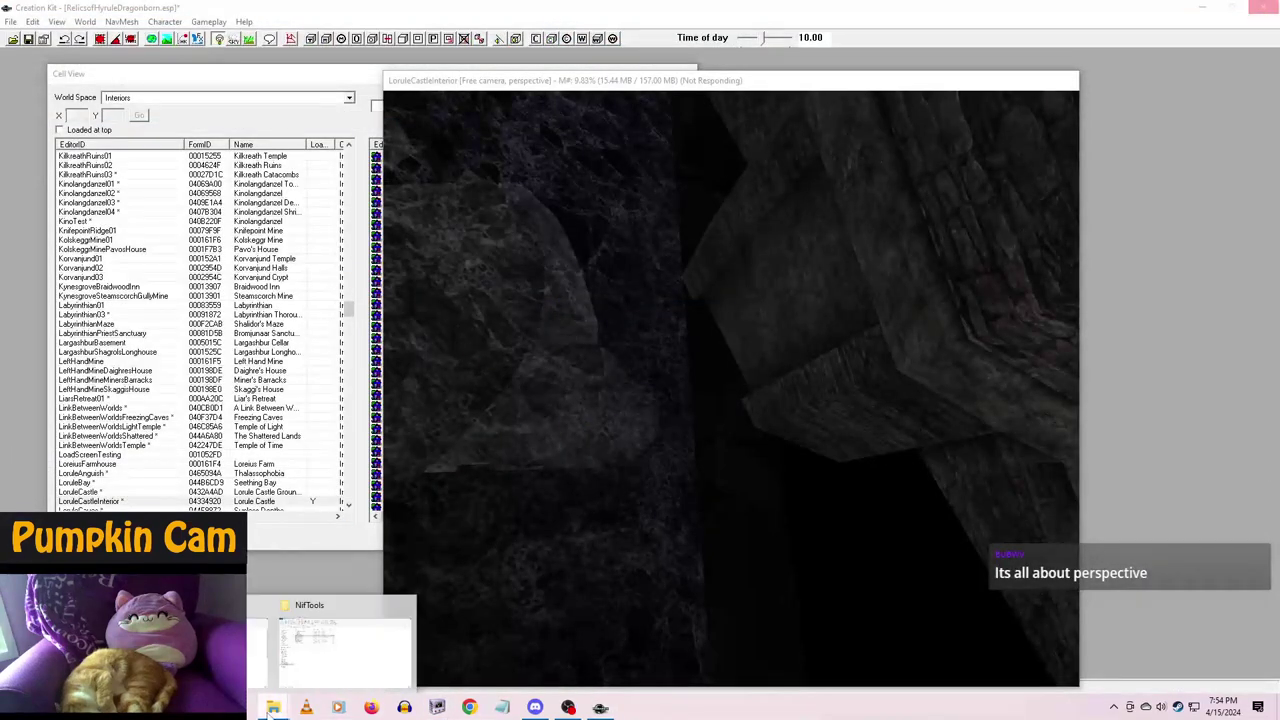
{"action": "left_click", "coordinate": [263, 605]}
{"action": "key", "text": "Delete"}
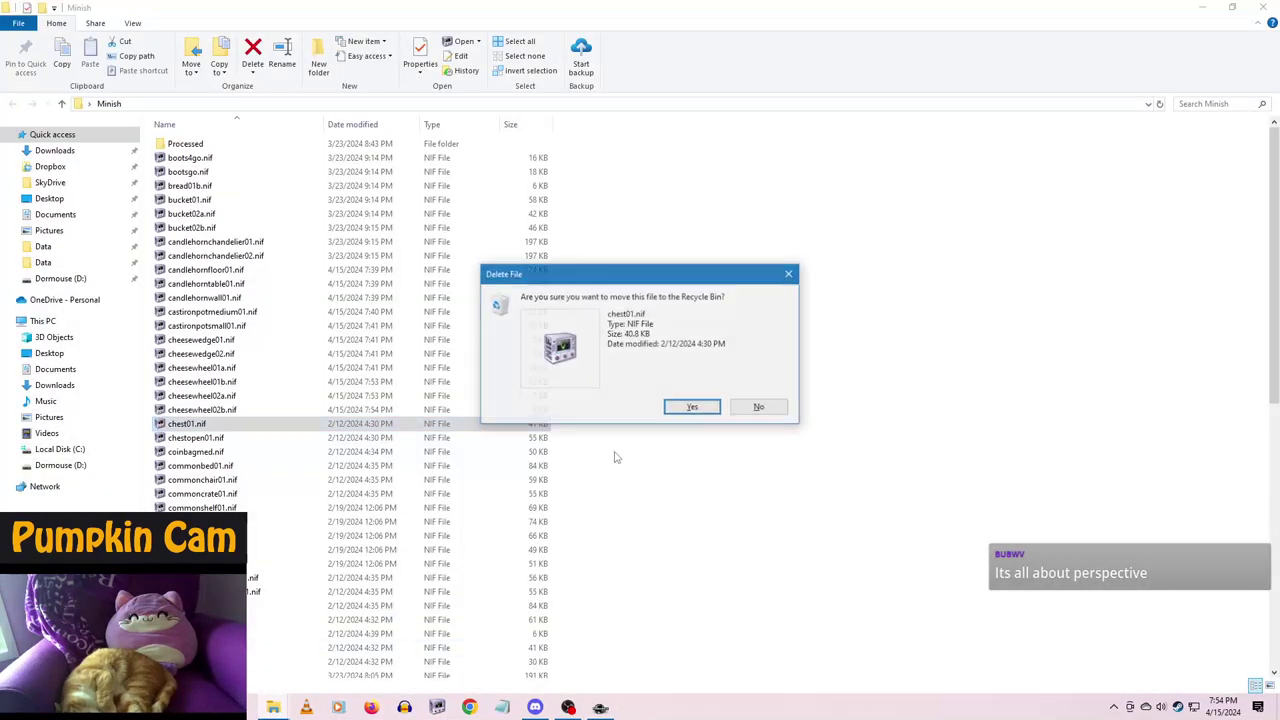
{"action": "left_click", "coordinate": [691, 406]}
- Open chestopen01.nif in NifSkope and select the open chest's mesh
{"action": "left_click", "coordinate": [221, 425]}
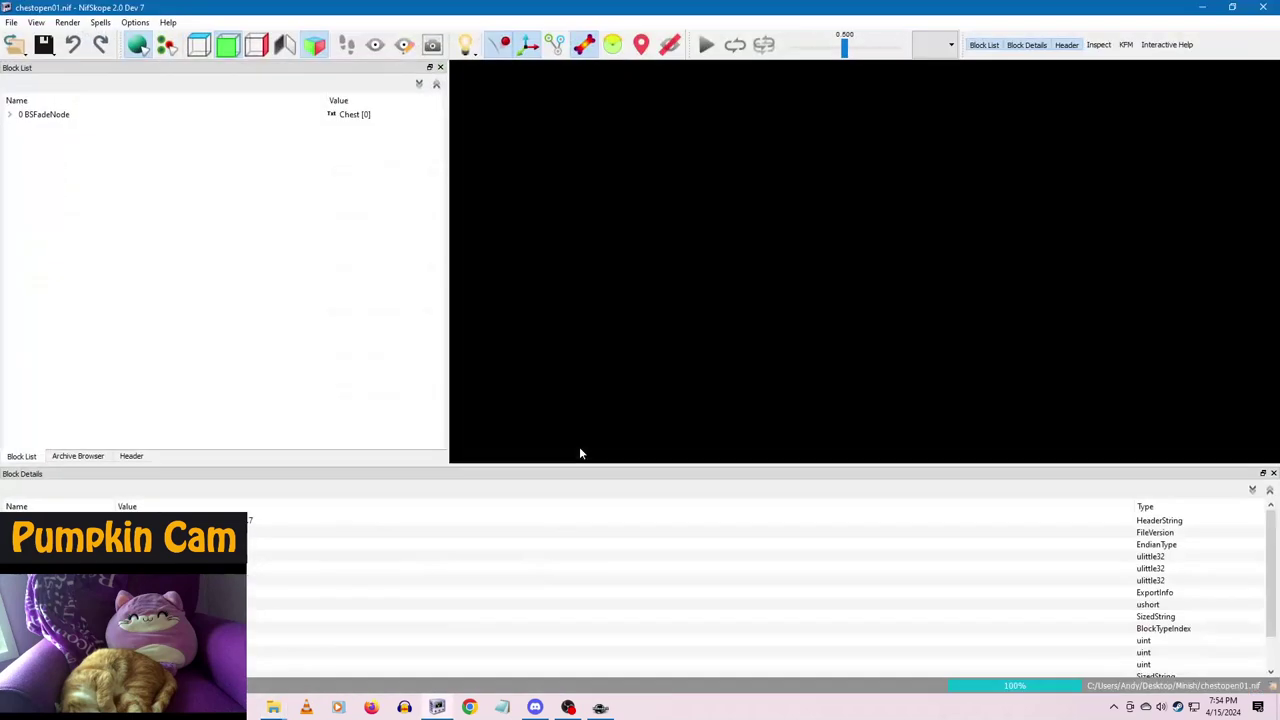
{"action": "scroll", "coordinate": [771, 277], "scroll_direction": "up", "scroll_amount": 4}
{"action": "left_click_drag", "start_coordinate": [771, 277], "coordinate": [806, 268]}
{"action": "left_click", "coordinate": [806, 266]}
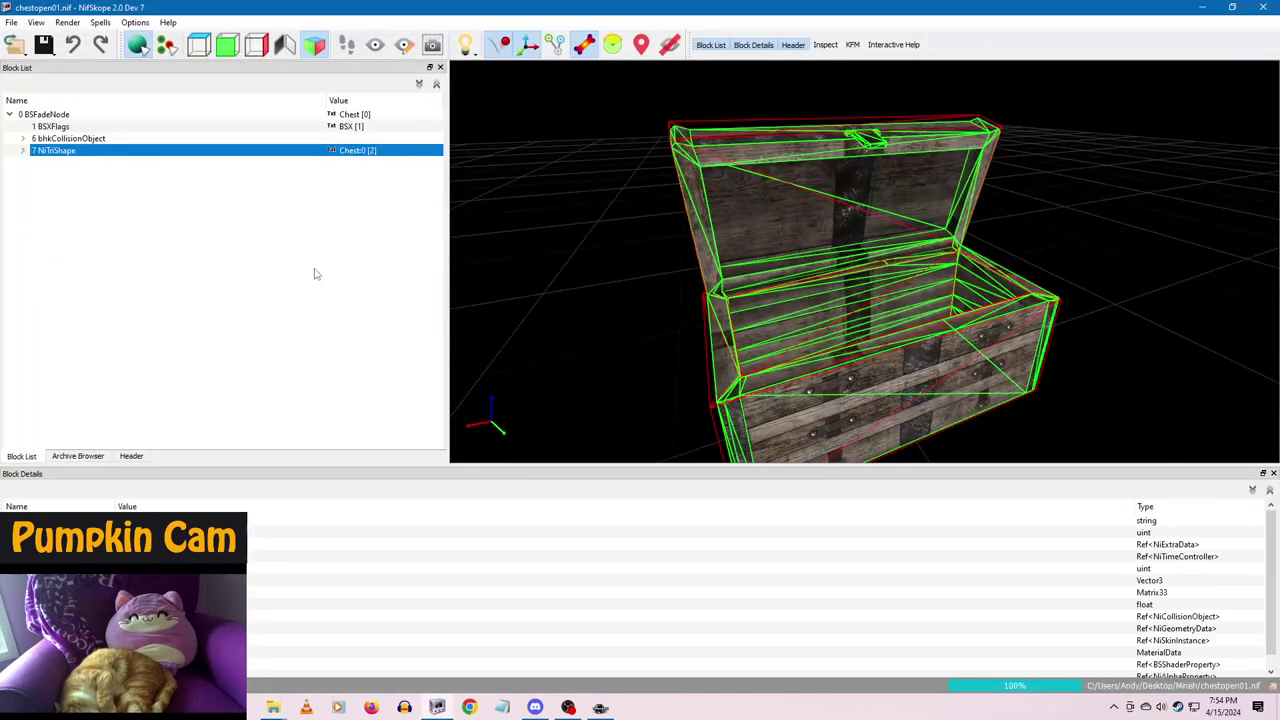
- Enlarge the open chest through its BSFadeNode scale, apply the transform and save chestopen01.nif
{"action": "left_click", "coordinate": [45, 114]}
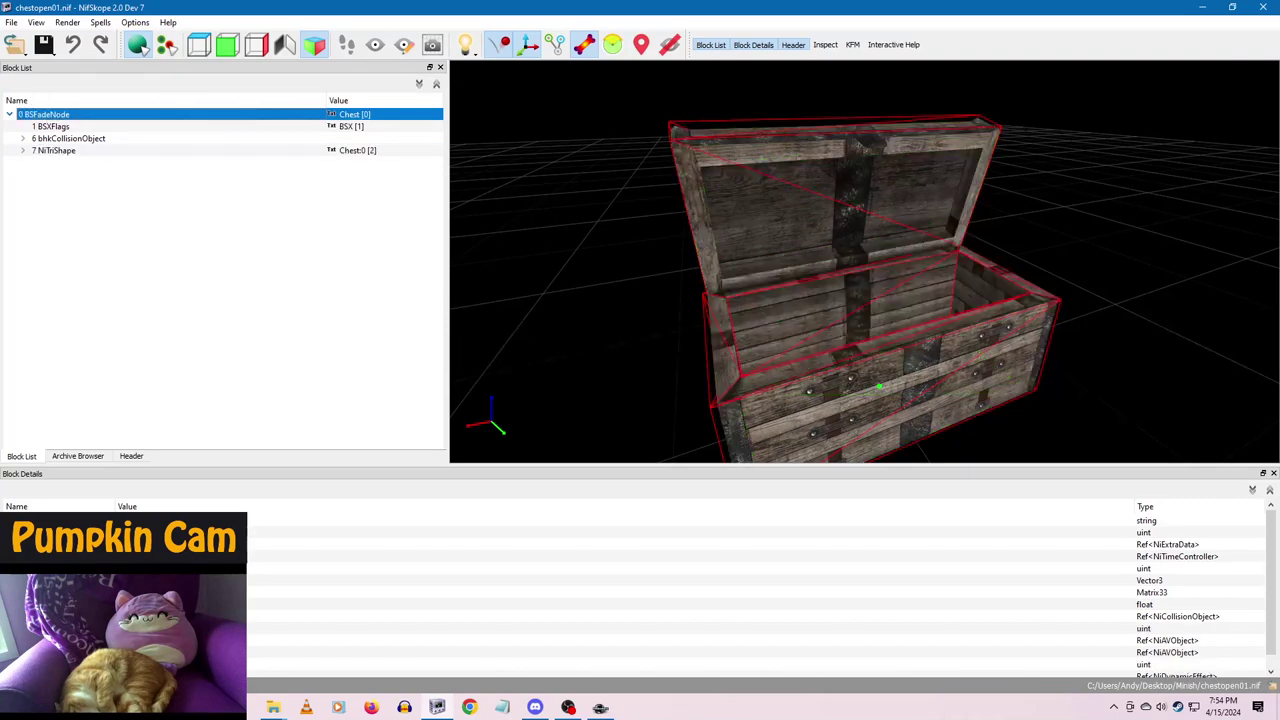
{"action": "double_click", "coordinate": [135, 604]}
{"action": "left_click", "coordinate": [138, 592]}
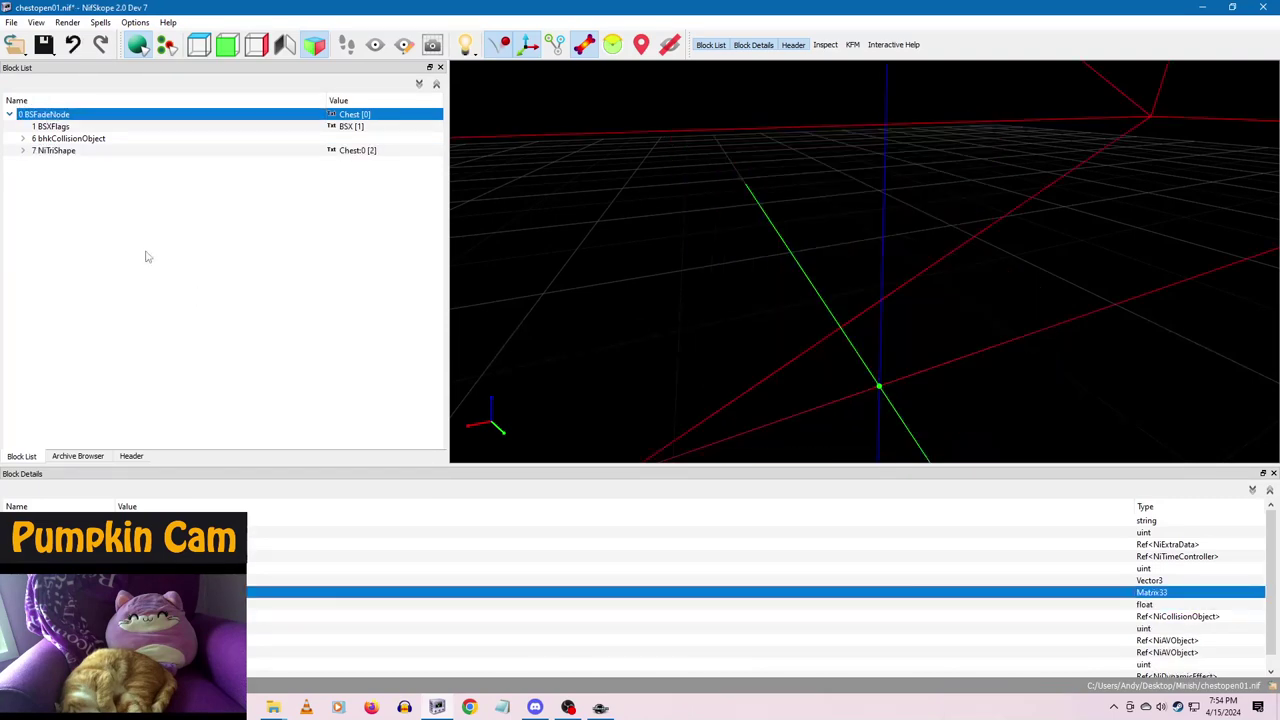
{"action": "right_click", "coordinate": [52, 112]}
{"action": "mouse_move", "coordinate": [114, 169]}
{"action": "left_click", "coordinate": [199, 179]}
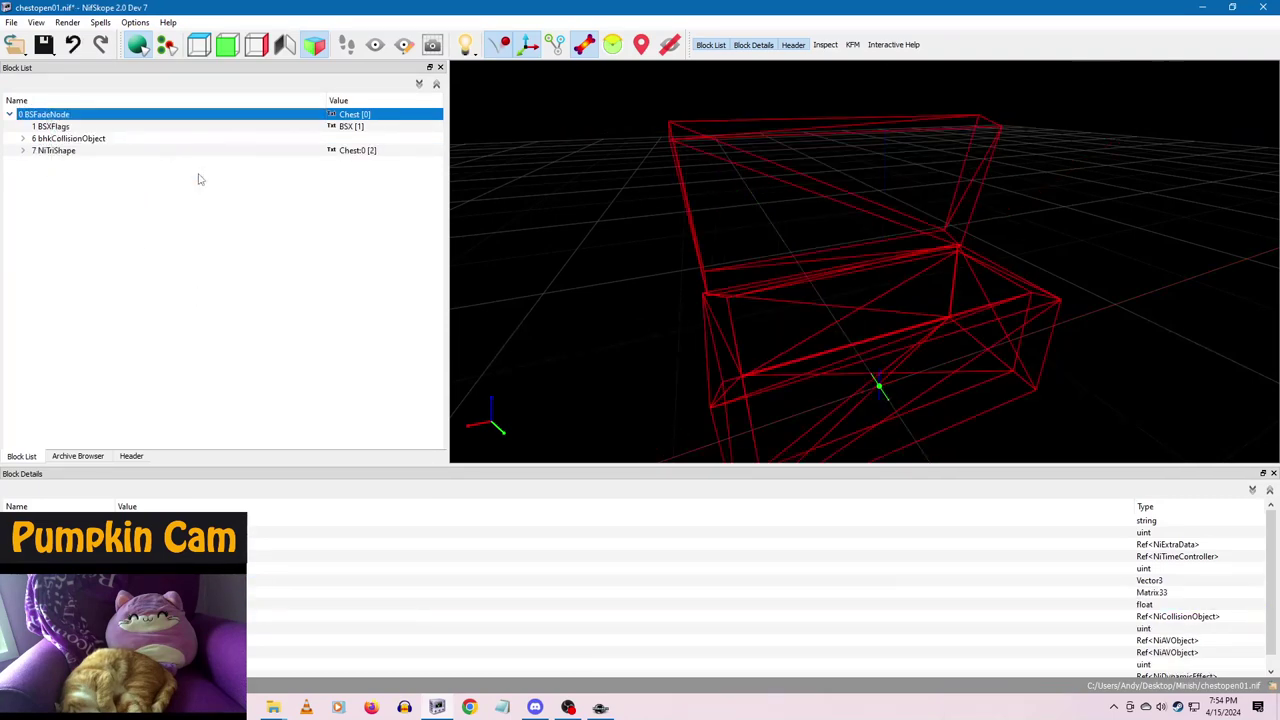
{"action": "left_click", "coordinate": [45, 46]}
{"action": "left_click", "coordinate": [54, 71]}
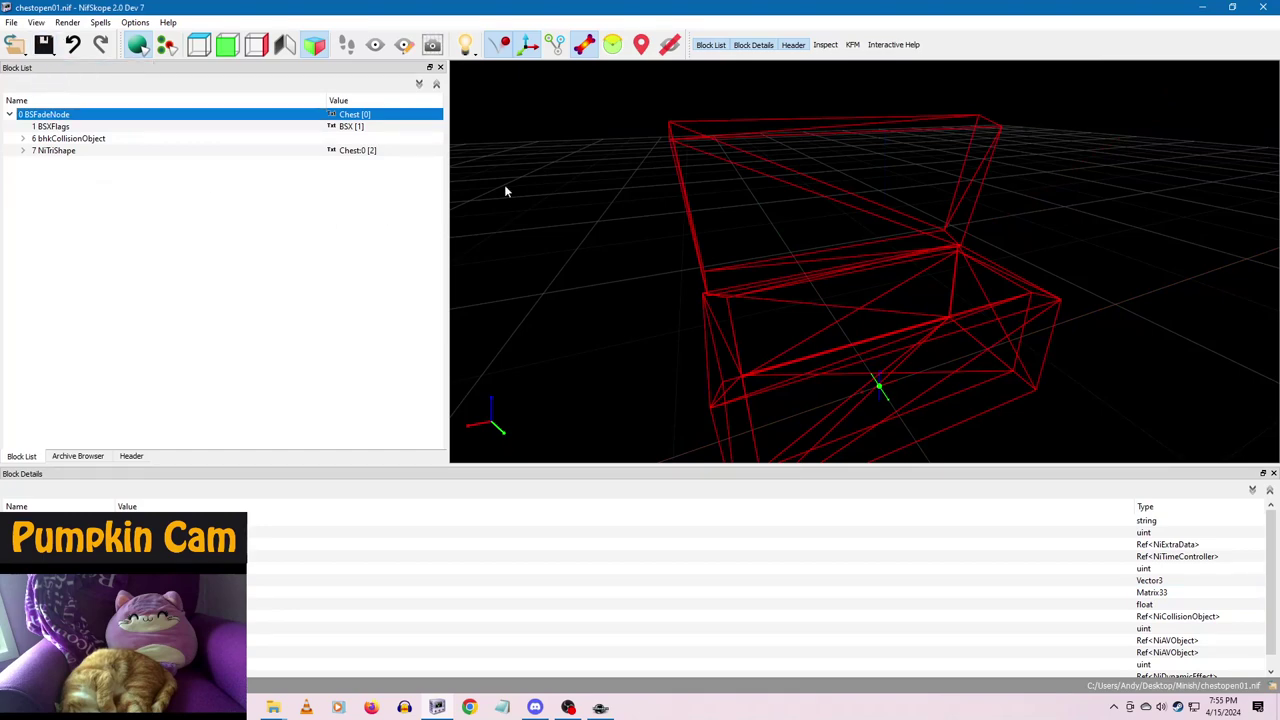
- Close chestopen01.nif, open coinbagmed.nif from the Minish folder and select the coin bag's mesh
{"action": "left_click", "coordinate": [1272, 5]}
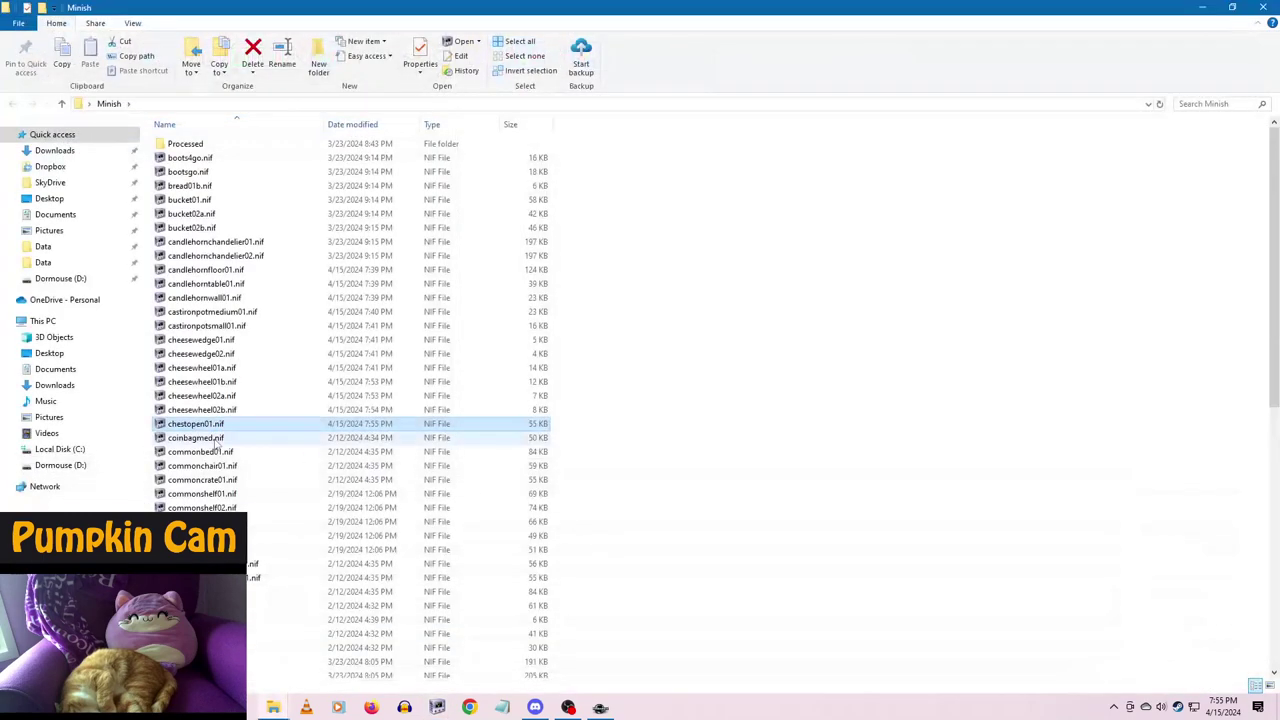
{"action": "double_click", "coordinate": [213, 439]}
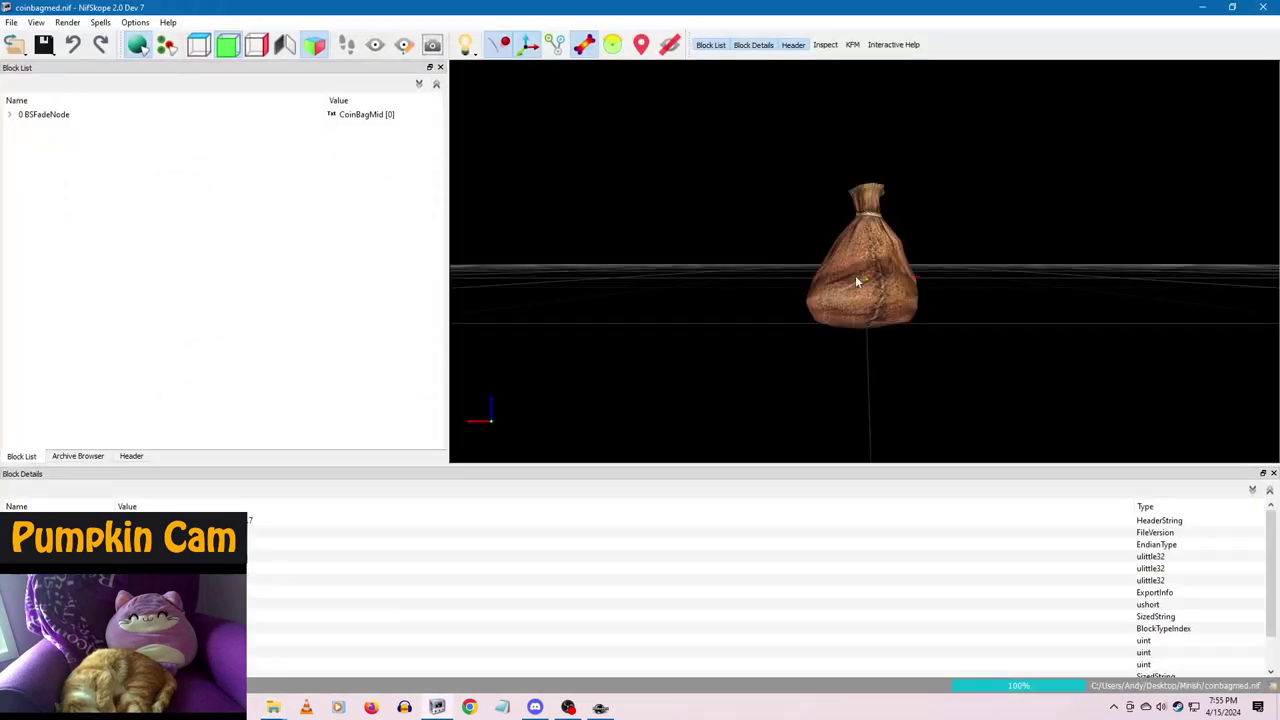
{"action": "left_click", "coordinate": [856, 281]}
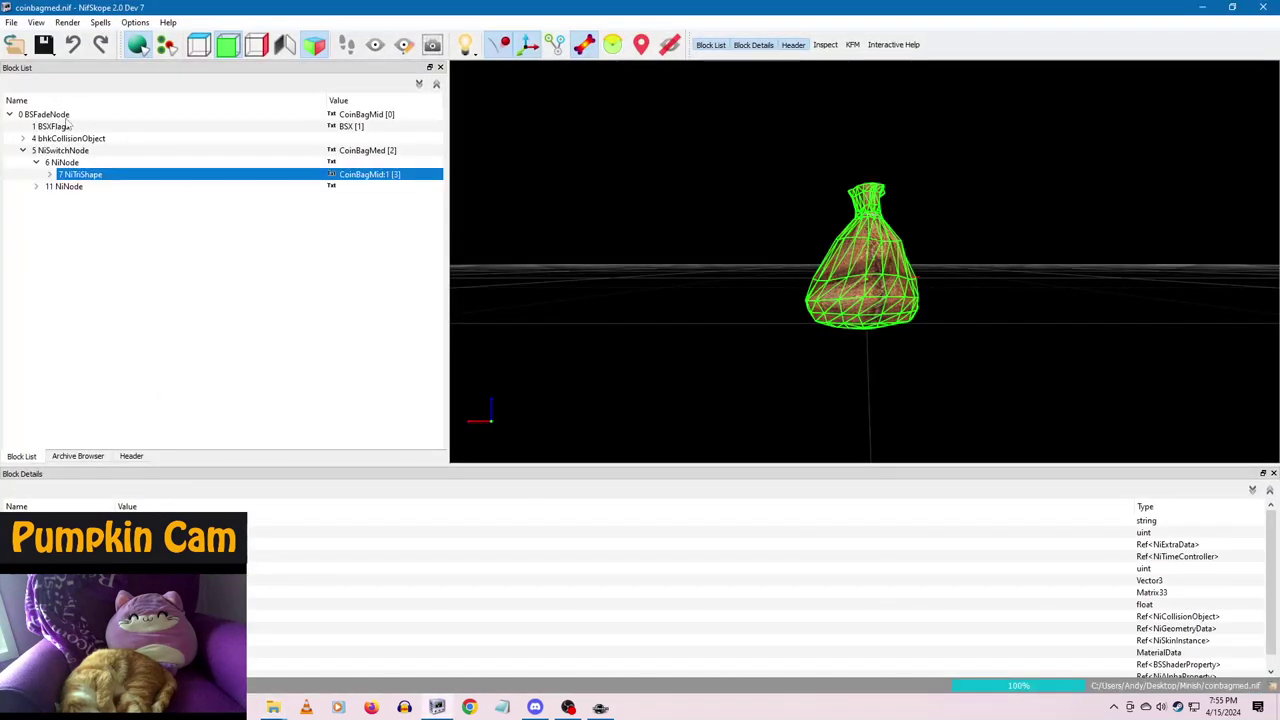
- Set the scale of the coin bag's BSFadeNode to 100 and apply the transform
{"action": "left_click", "coordinate": [64, 116]}
{"action": "double_click", "coordinate": [160, 604]}
{"action": "type", "text": "100"}
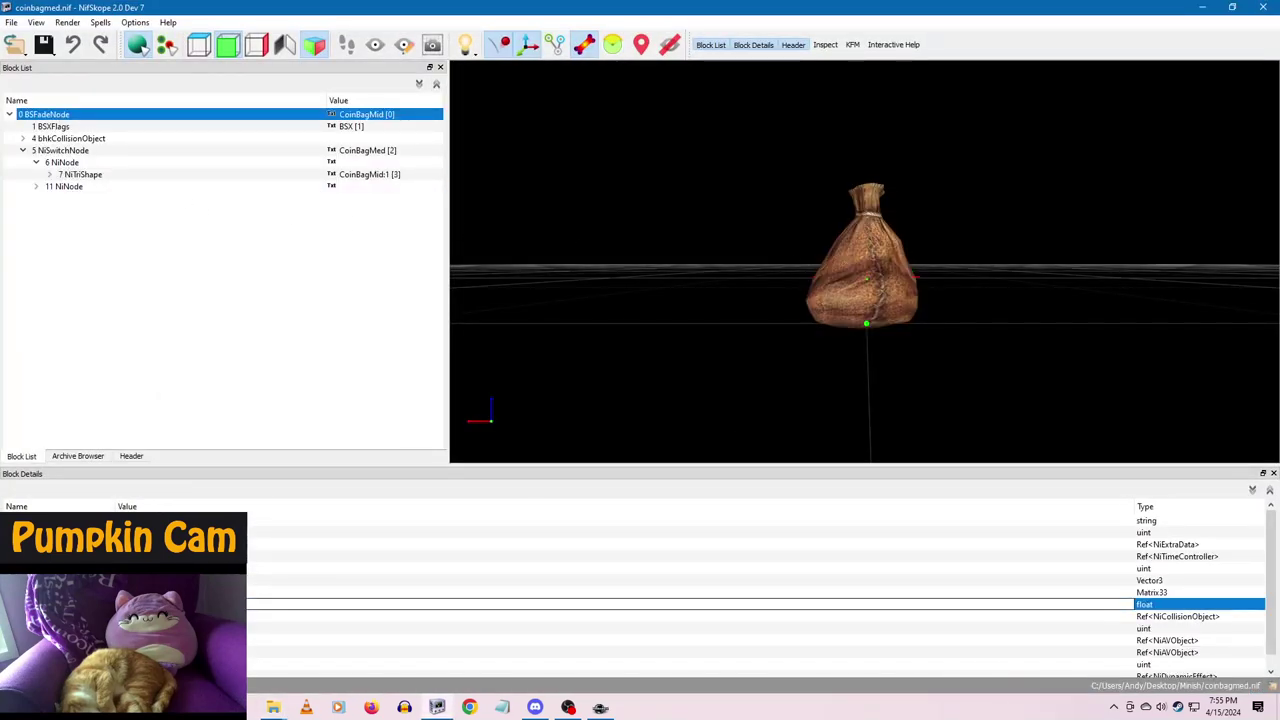
{"action": "left_click", "coordinate": [172, 592]}
{"action": "right_click", "coordinate": [55, 116]}
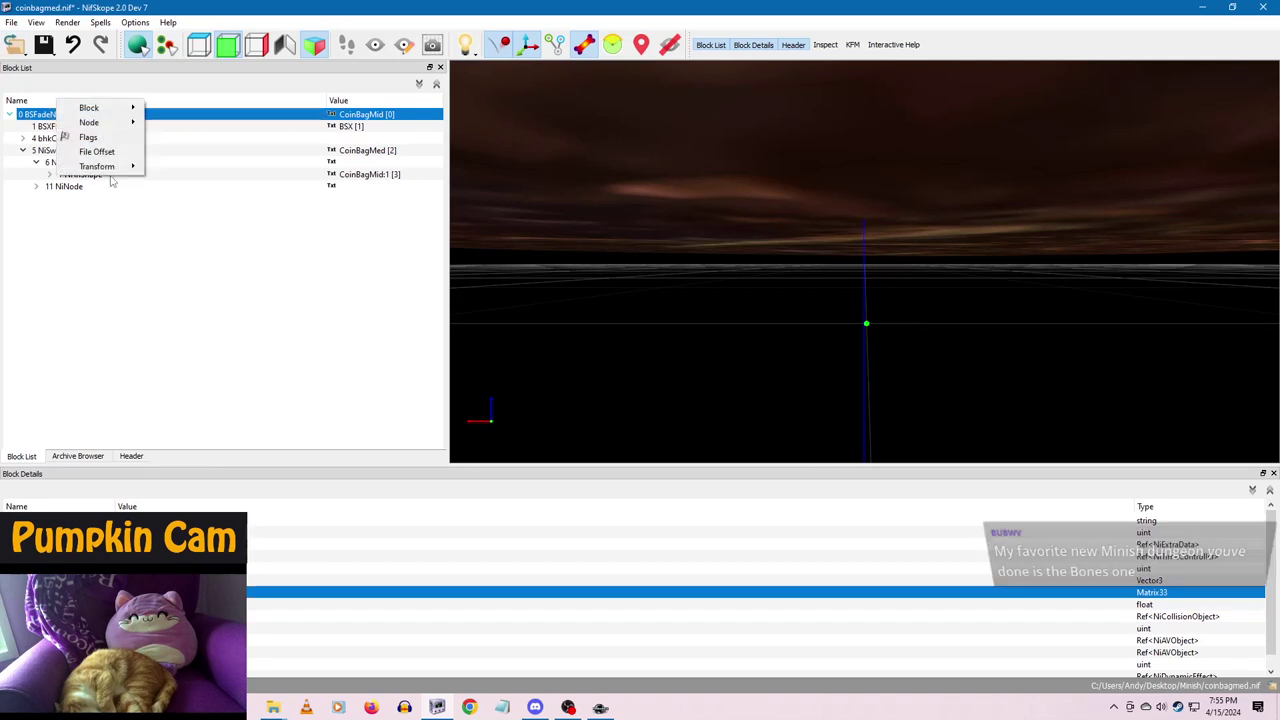
{"action": "mouse_move", "coordinate": [130, 166]}
{"action": "left_click", "coordinate": [184, 175]}
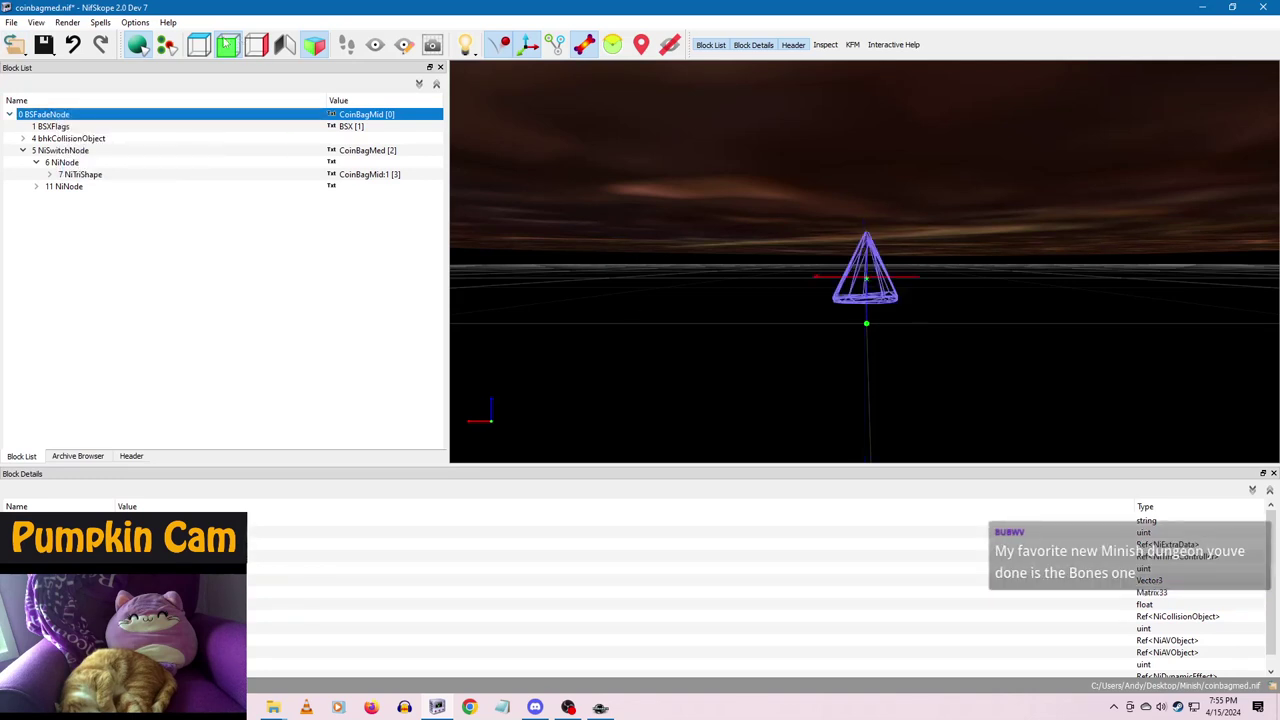
- Save coinbagmed.nif, accept the block name notice and close the model
{"action": "left_click", "coordinate": [43, 44]}
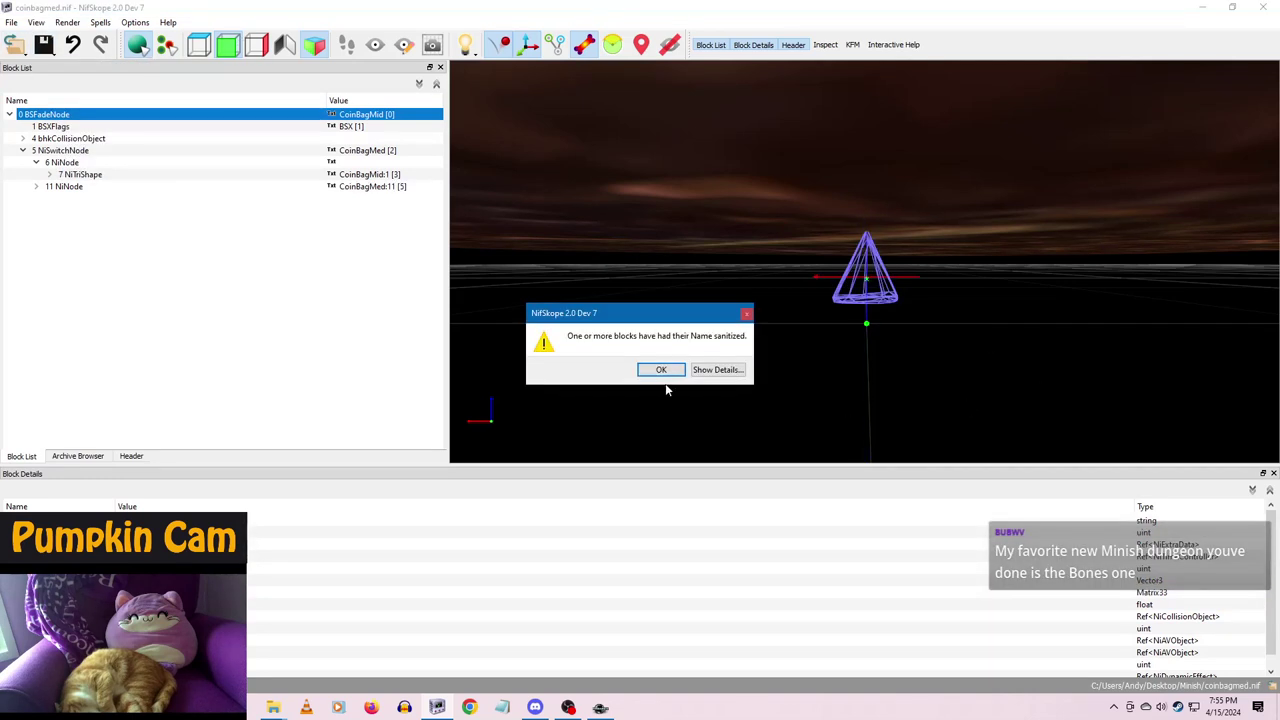
{"action": "left_click", "coordinate": [661, 370]}
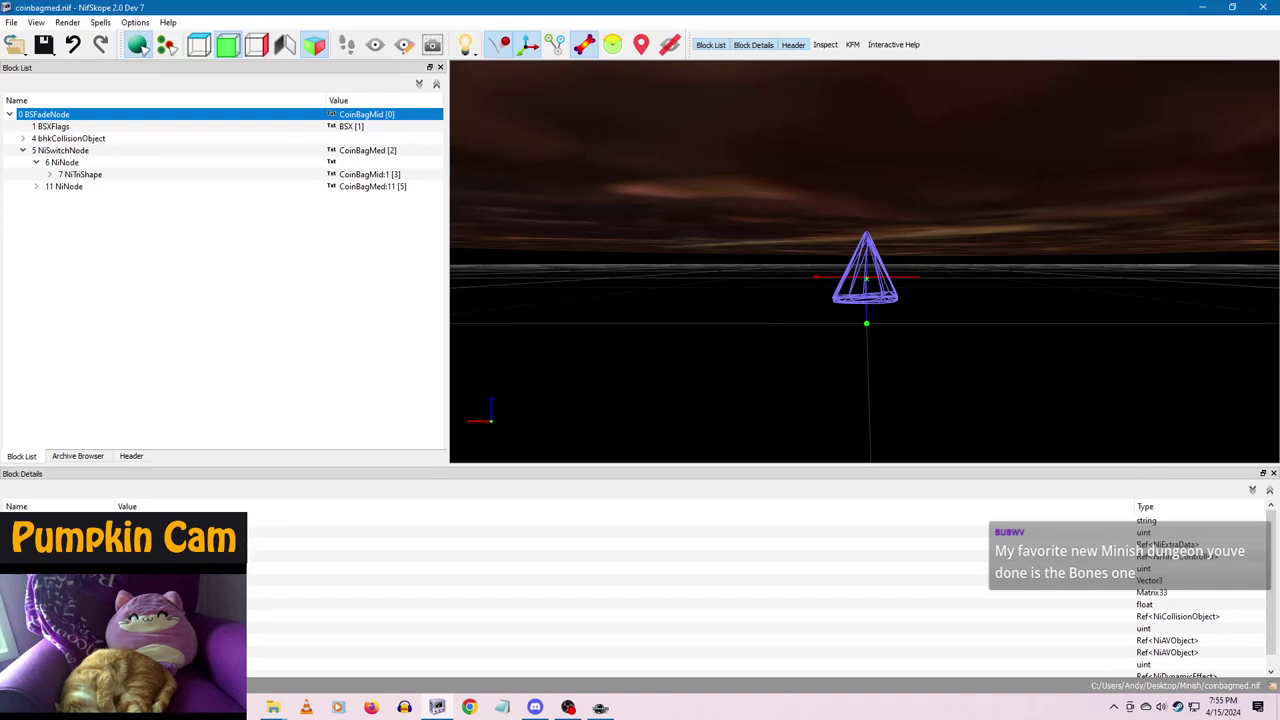
{"action": "left_click", "coordinate": [1263, 7]}
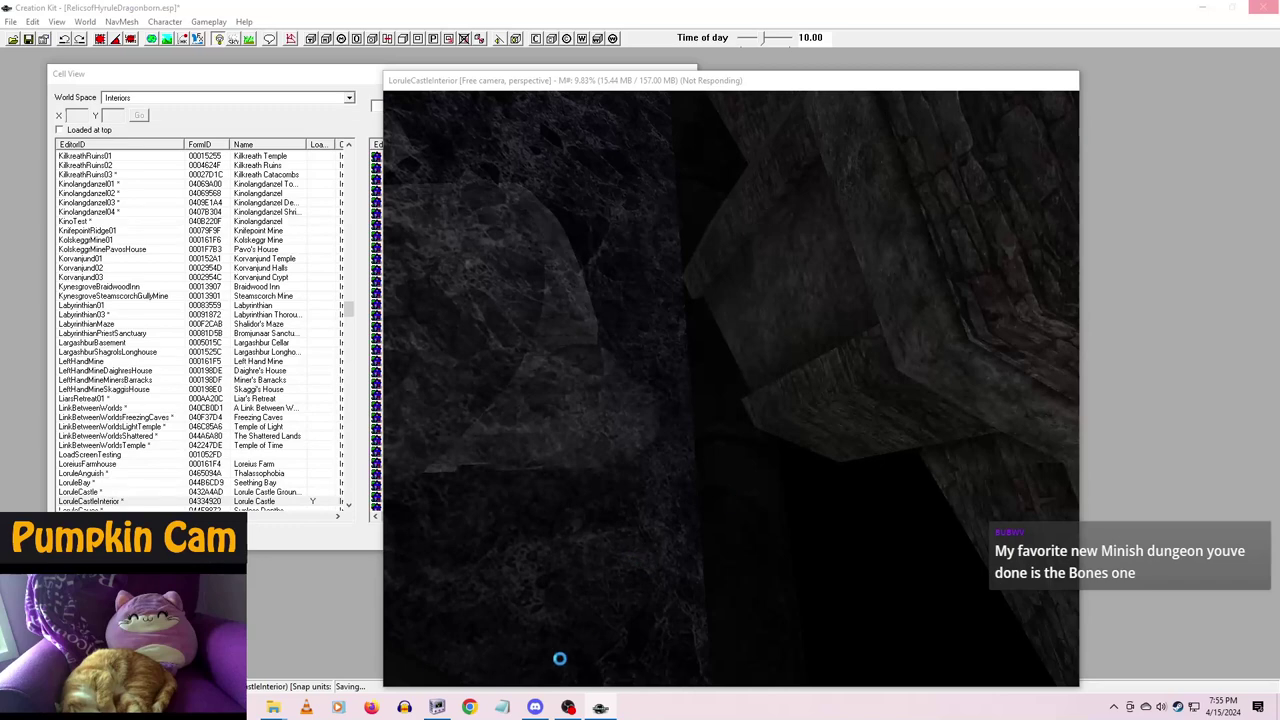
{"action": "left_click", "coordinate": [440, 707]}
{"action": "left_click_drag", "start_coordinate": [671, 348], "coordinate": [665, 272]}
{"action": "left_click", "coordinate": [1263, 7]}
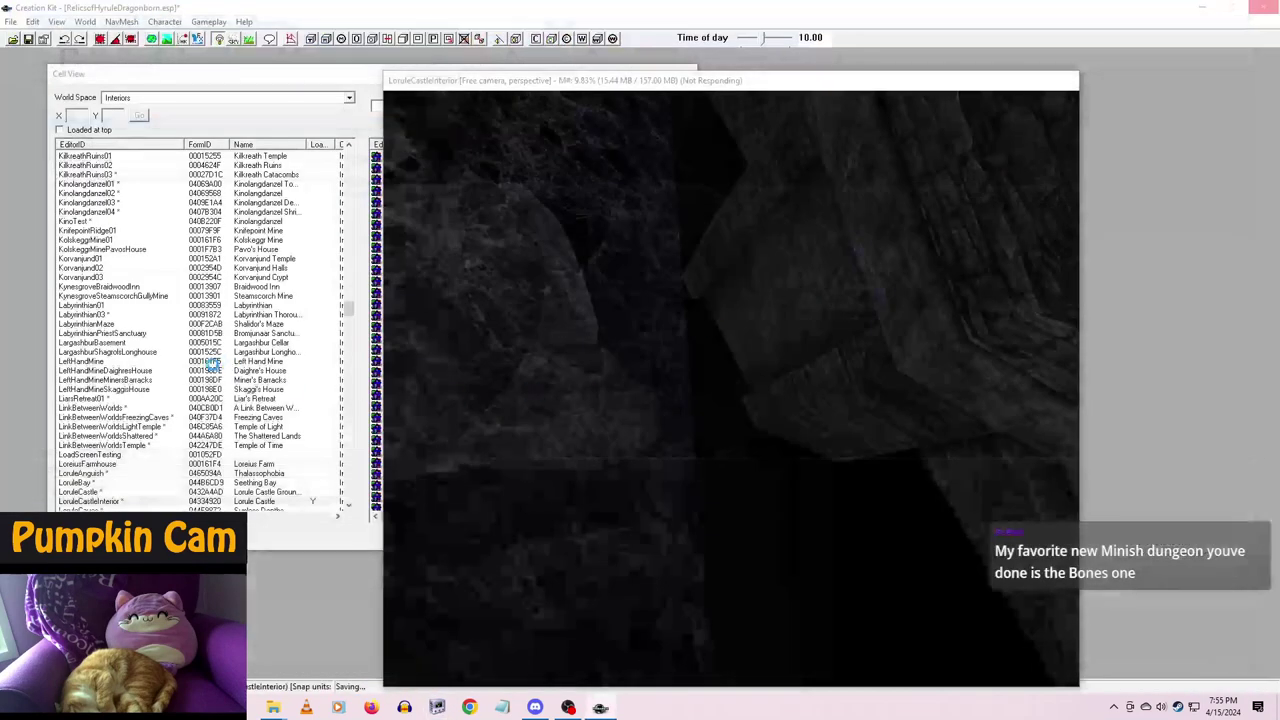
- Return to the Minish folder, open commonbed01.nif in NifSkope and view the bed from an angle
{"action": "left_click", "coordinate": [273, 707]}
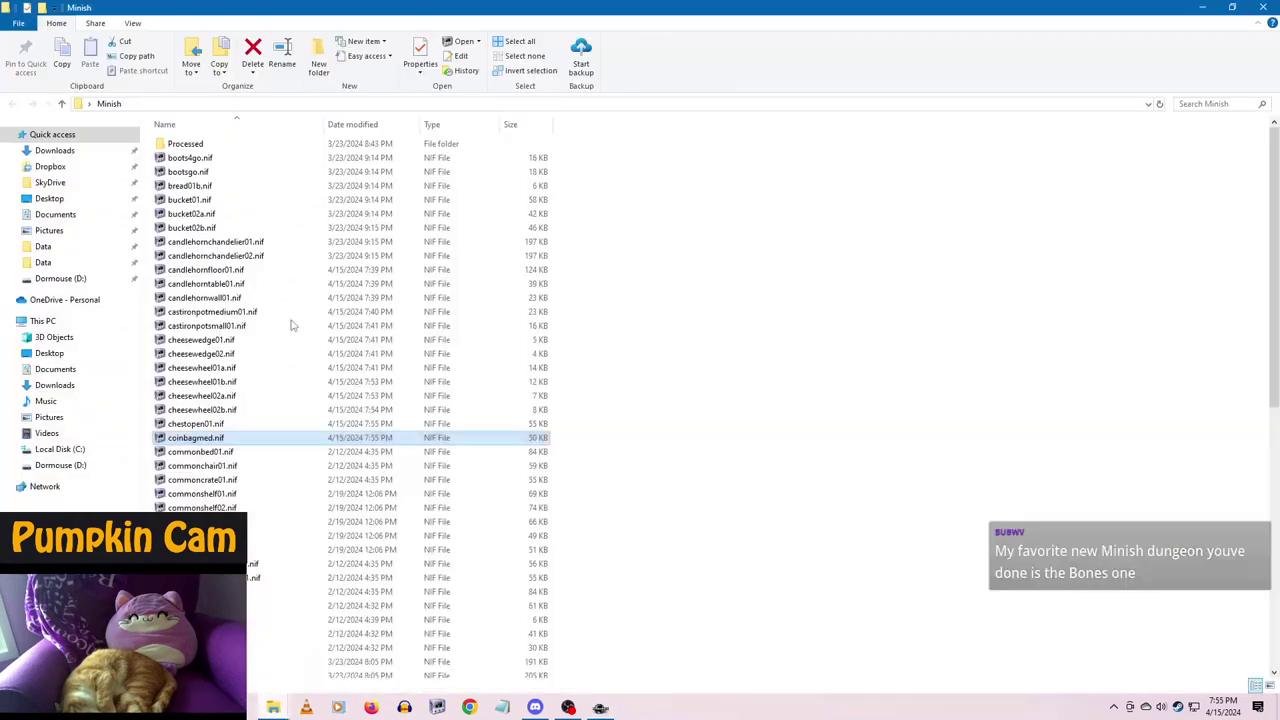
{"action": "double_click", "coordinate": [222, 455]}
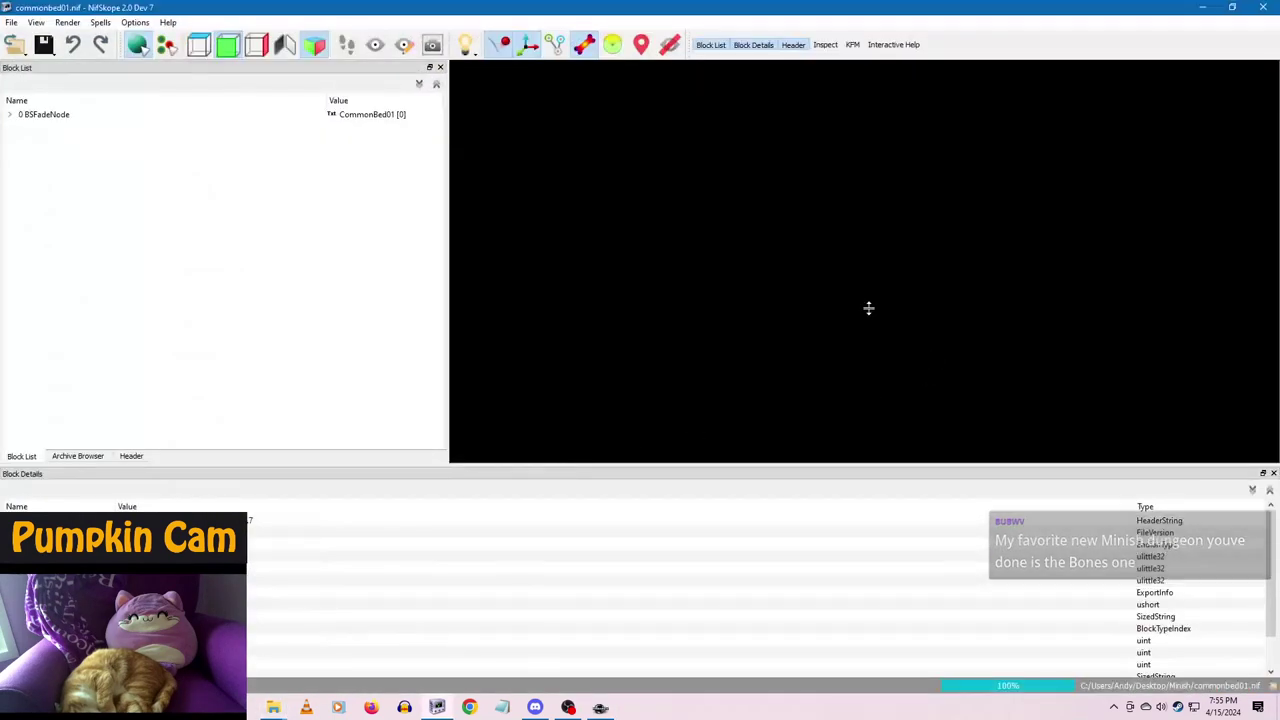
{"action": "left_click_drag", "start_coordinate": [896, 310], "coordinate": [822, 270]}
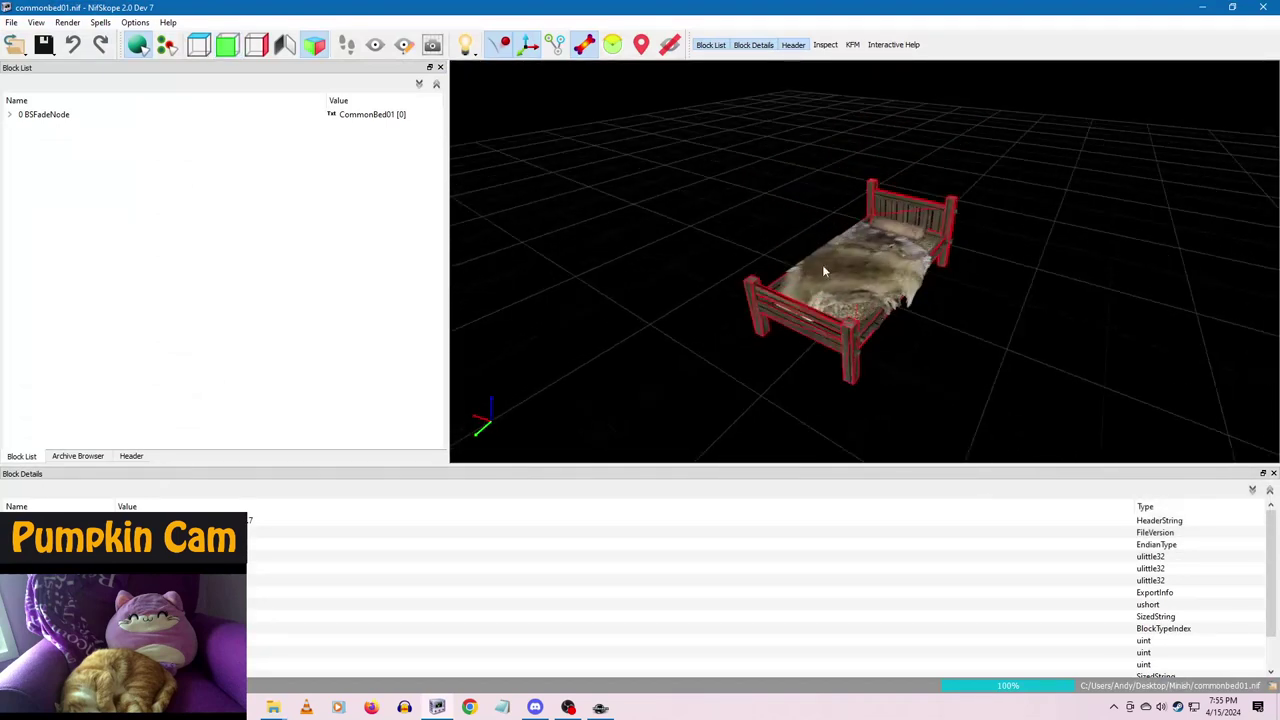
- Set the scale of the bed's BSFadeNode to 10 and apply the transform
{"action": "left_click", "coordinate": [46, 116]}
{"action": "double_click", "coordinate": [130, 604]}
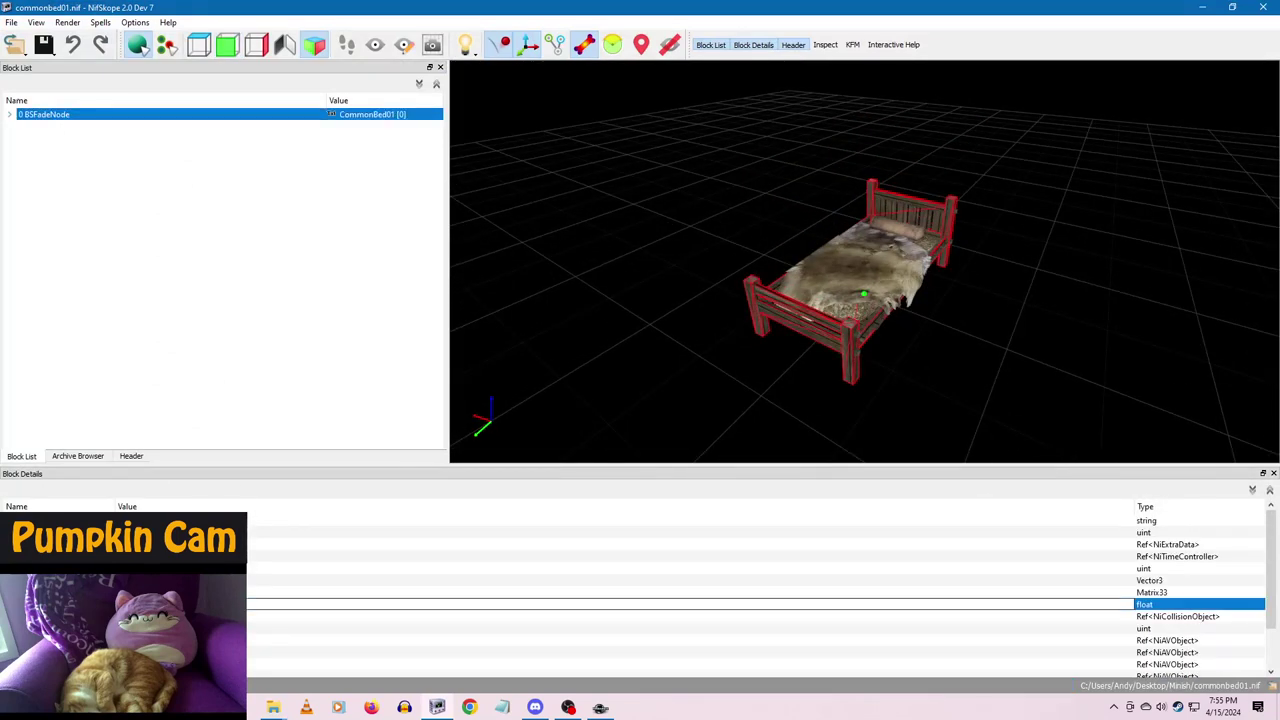
{"action": "type", "text": "10"}
{"action": "left_click", "coordinate": [150, 580]}
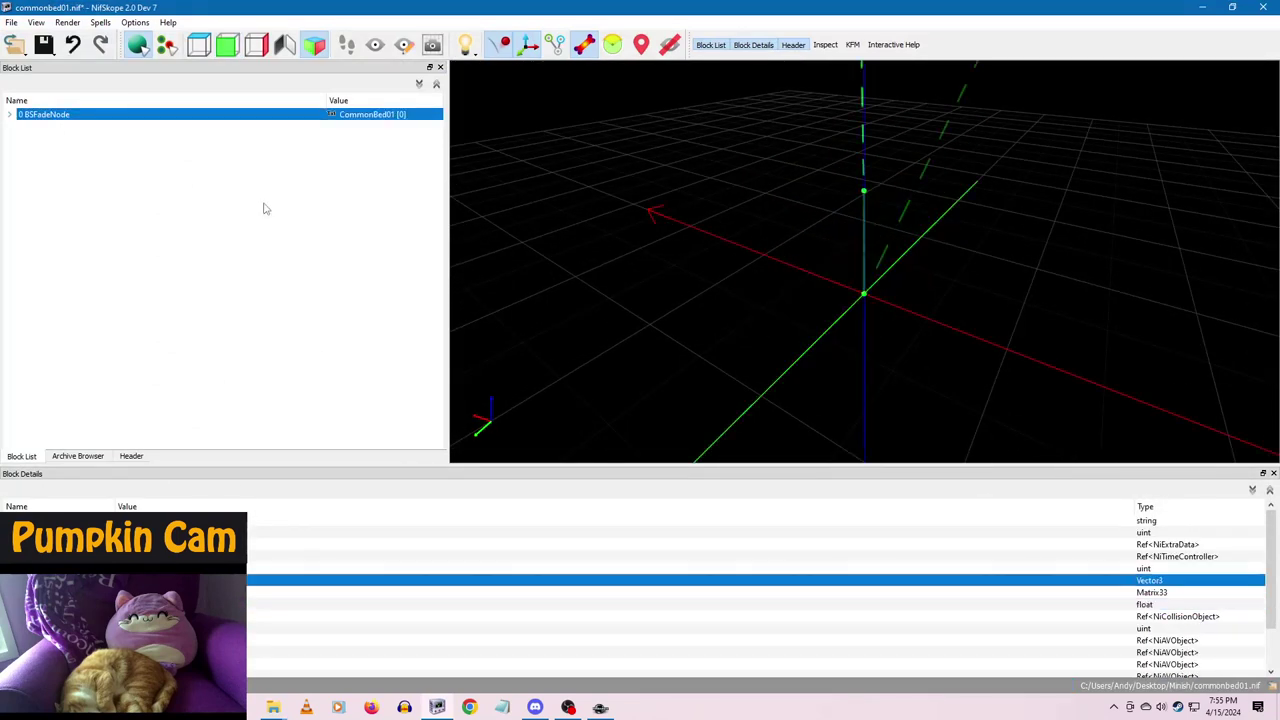
{"action": "right_click", "coordinate": [47, 120]}
{"action": "mouse_move", "coordinate": [100, 168]}
{"action": "left_click", "coordinate": [178, 170]}
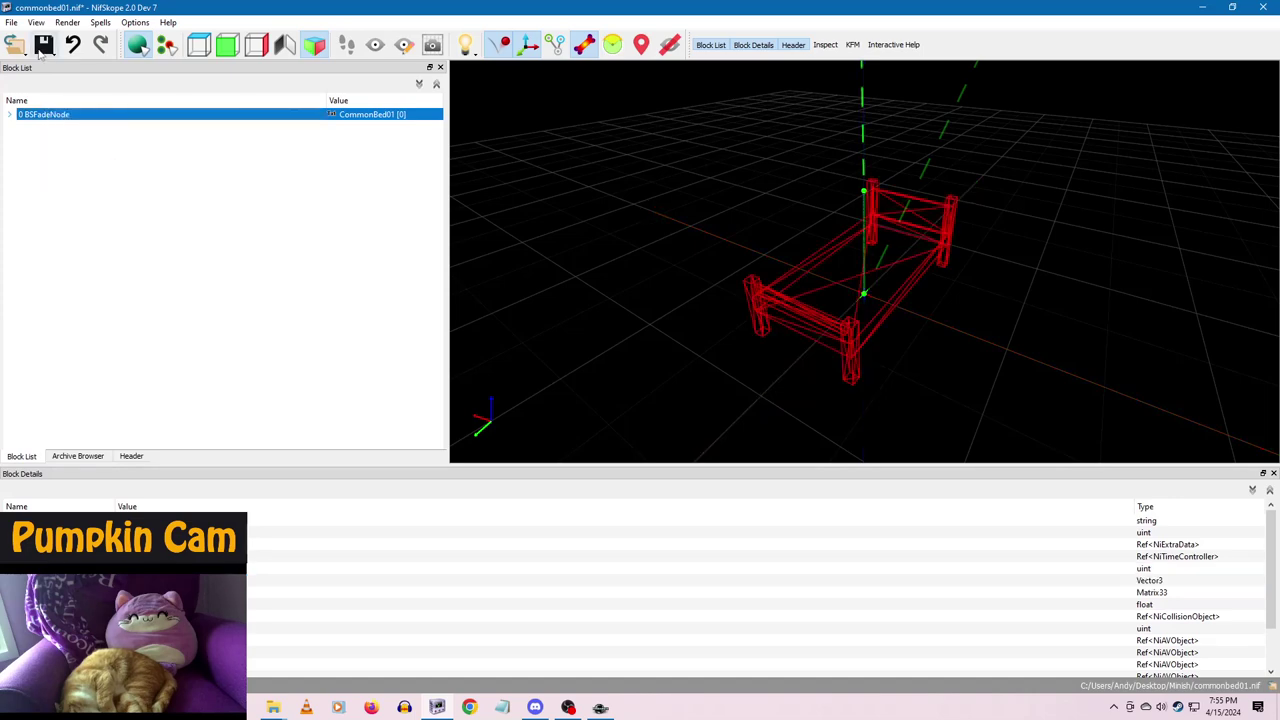
- Save commonbed01.nif over the existing file and close it
{"action": "left_click", "coordinate": [42, 52]}
{"action": "left_click", "coordinate": [56, 70]}
{"action": "left_click", "coordinate": [1262, 7]}
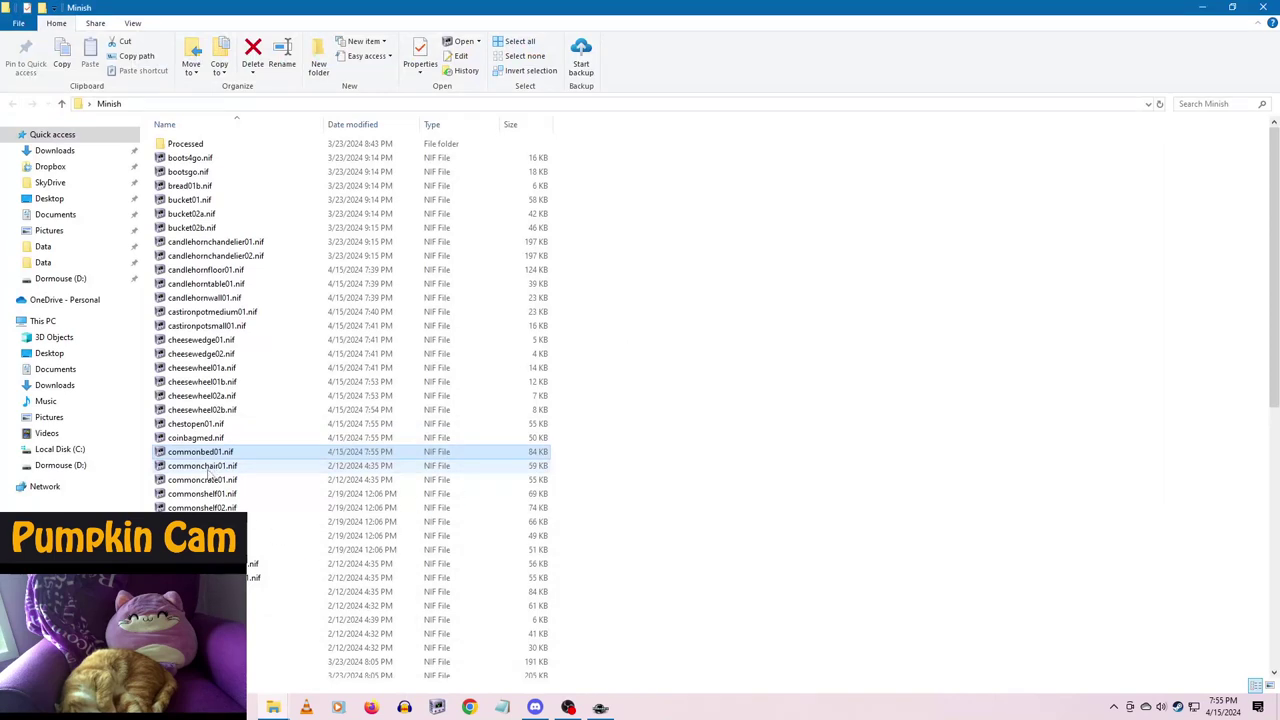
- Look through the whole Minish folder to gauge which NIF files have already been processed and which remain
{"action": "scroll", "coordinate": [207, 476], "scroll_direction": "down", "scroll_amount": 2}
{"action": "scroll", "coordinate": [300, 525], "scroll_direction": "down", "scroll_amount": 10}
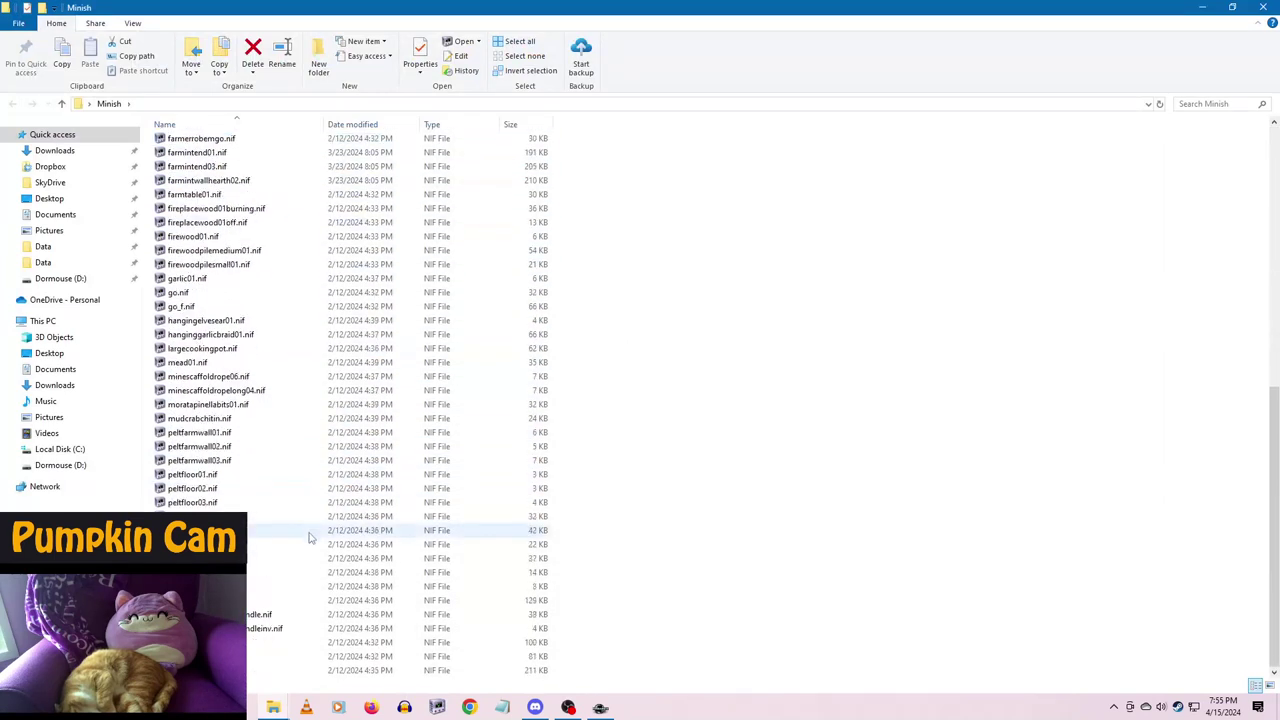
{"action": "scroll", "coordinate": [309, 537], "scroll_direction": "up", "scroll_amount": 7}
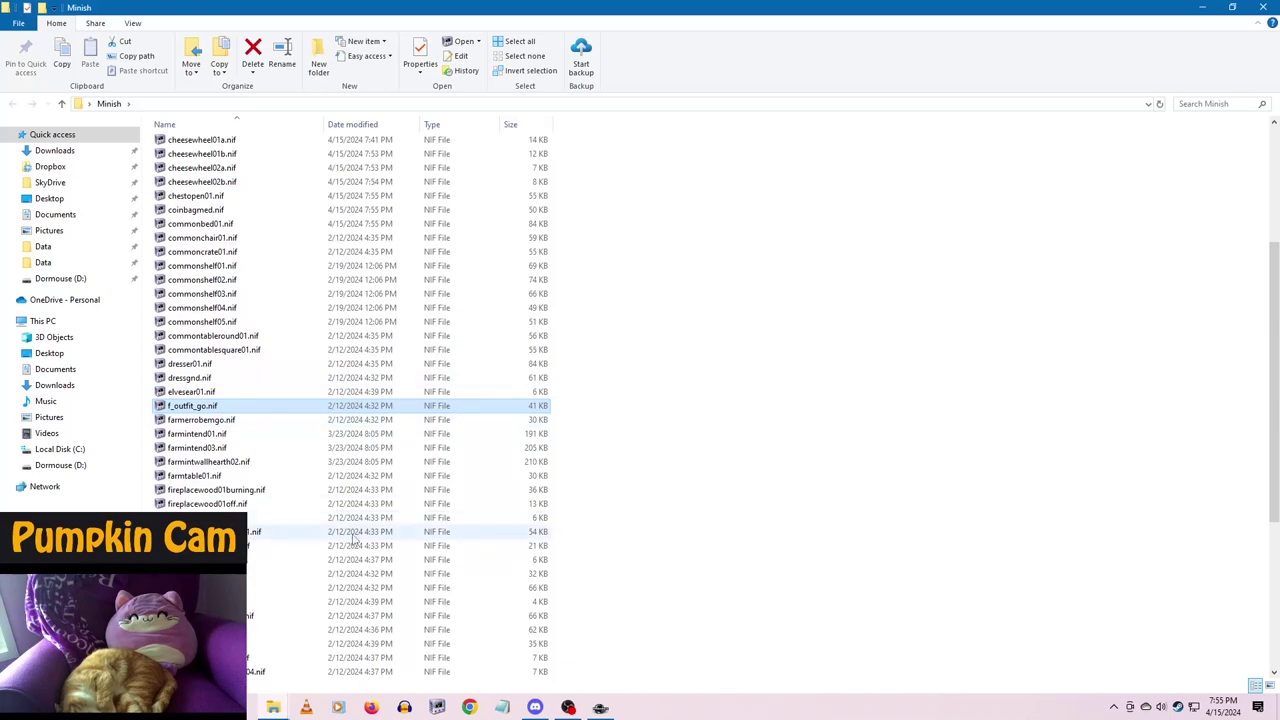
{"action": "scroll", "coordinate": [375, 428], "scroll_direction": "up", "scroll_amount": 5}
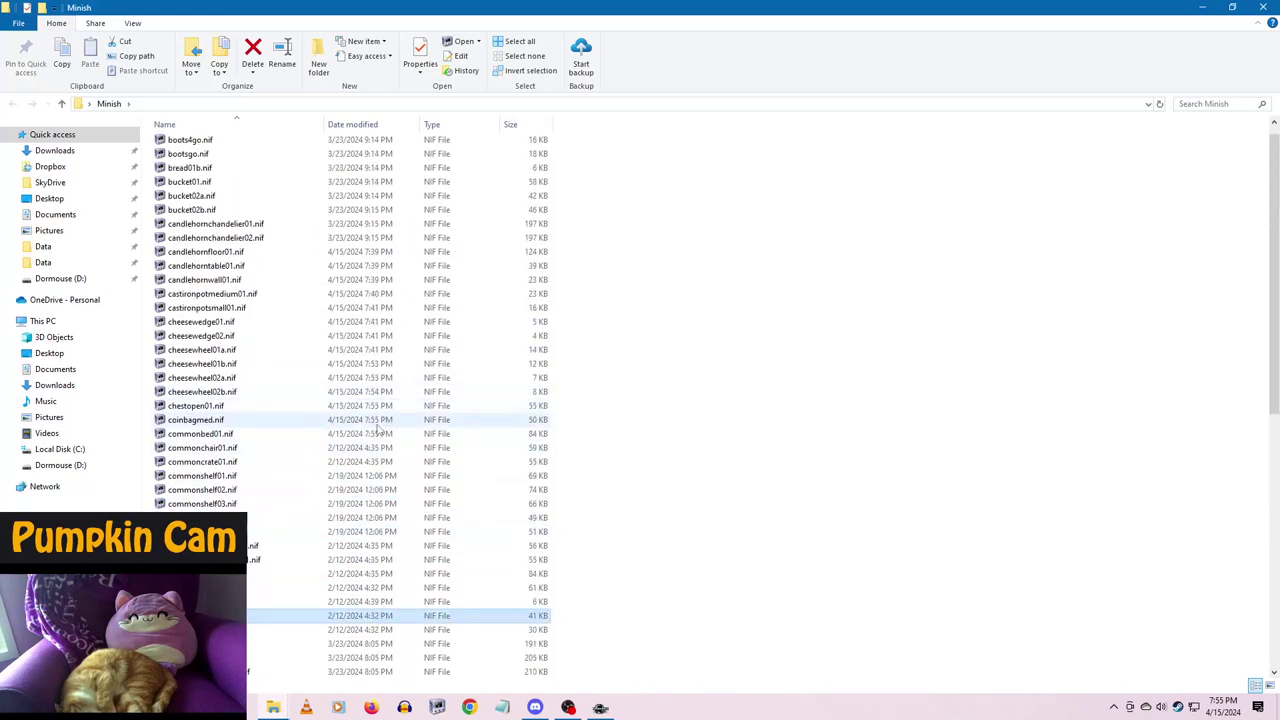
{"action": "scroll", "coordinate": [417, 605], "scroll_direction": "down", "scroll_amount": 12}
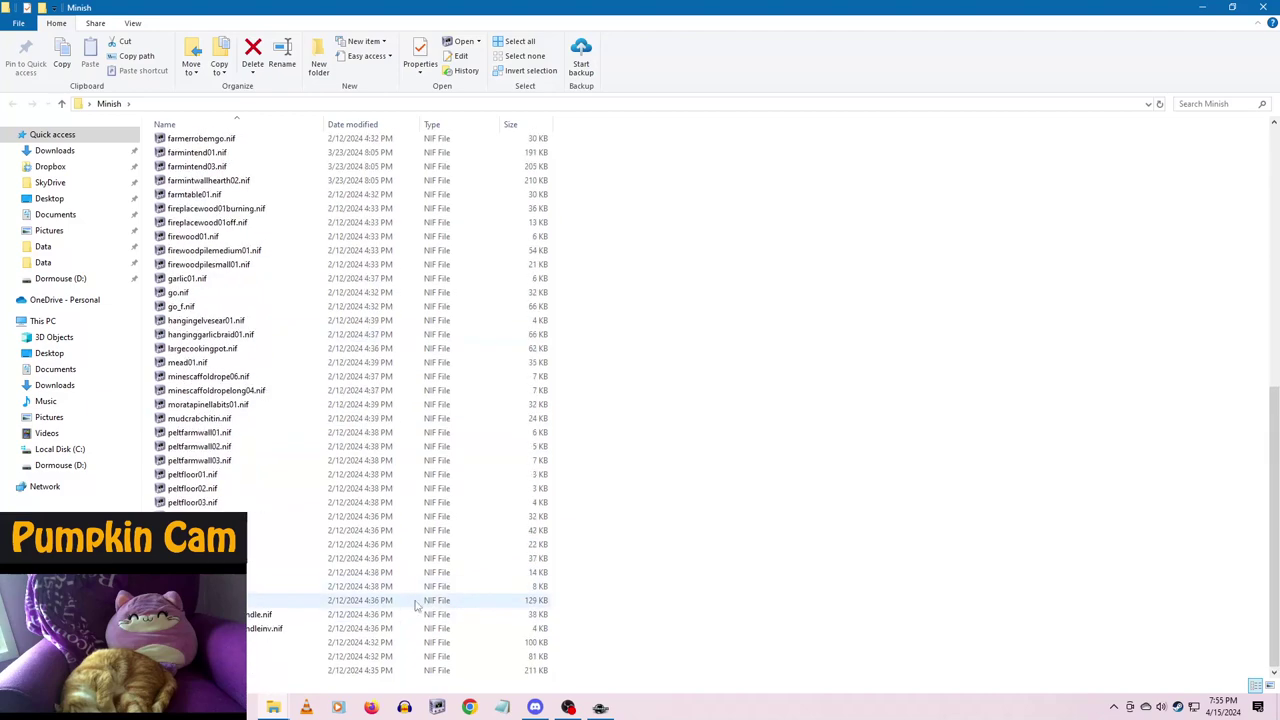
{"action": "key", "text": "ctrl+a"}
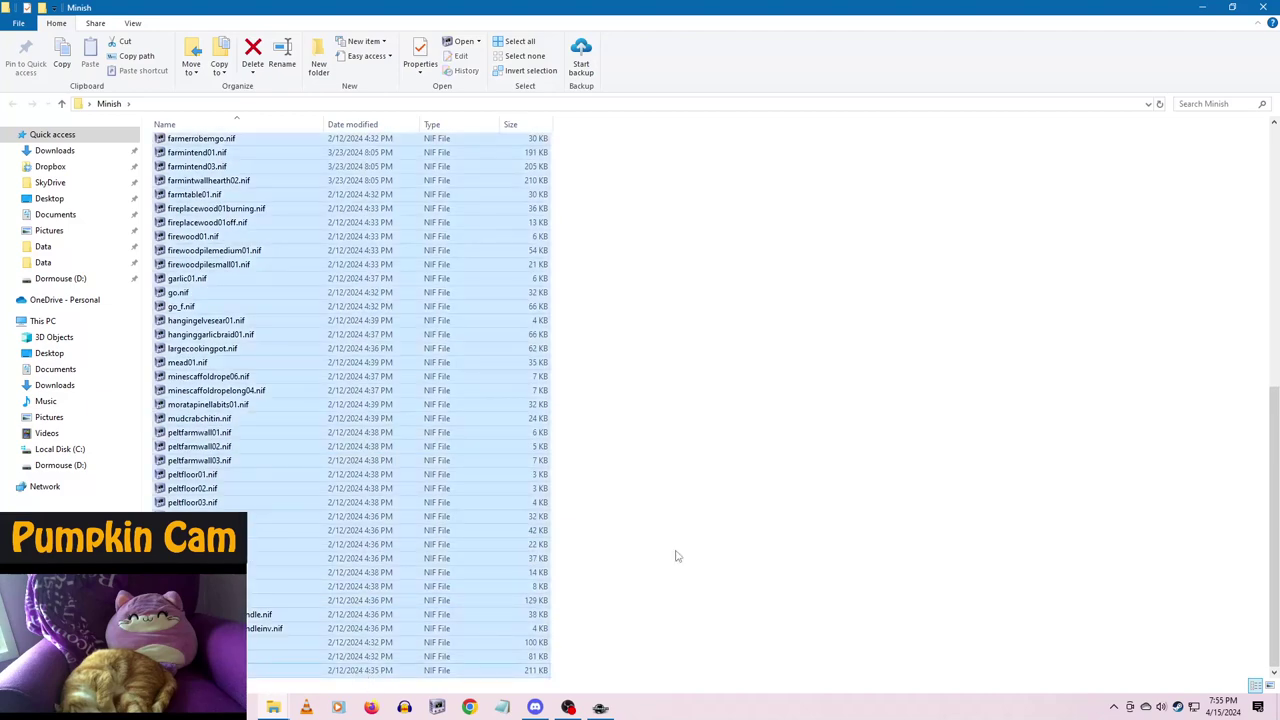
{"action": "left_click", "coordinate": [726, 527]}
{"action": "scroll", "coordinate": [437, 531], "scroll_direction": "up", "scroll_amount": 9}
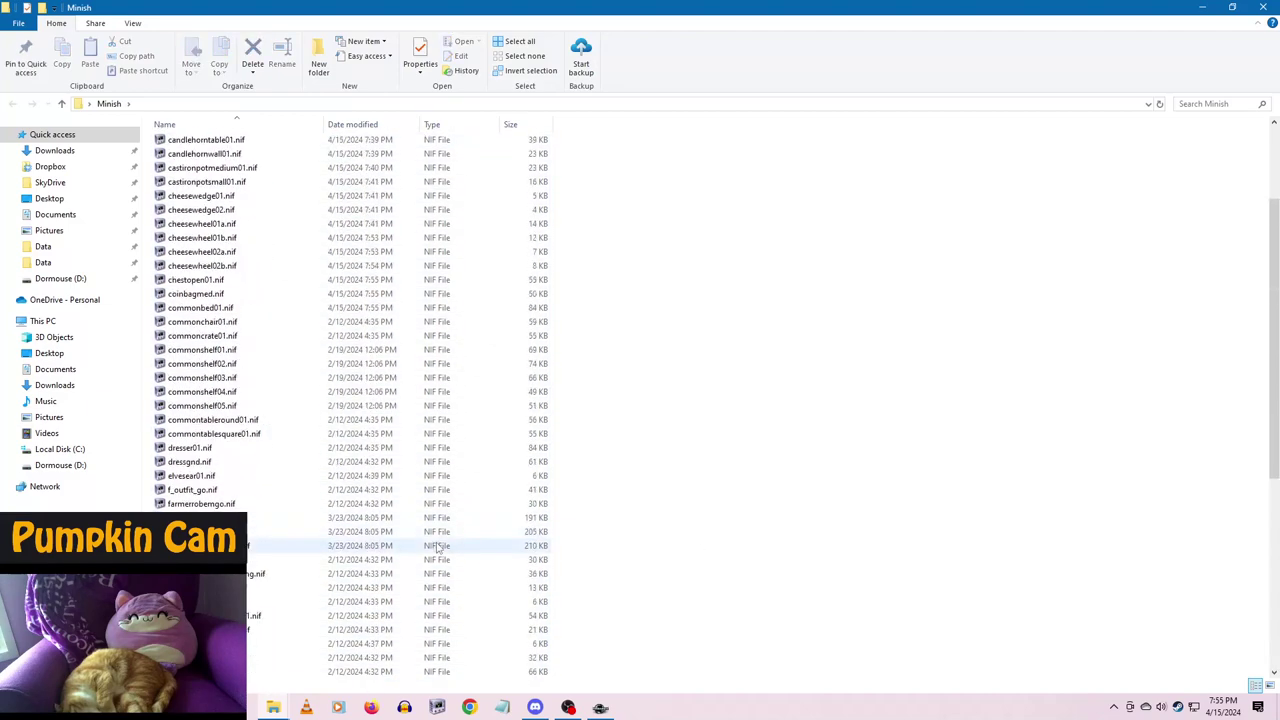
- Open commonchair01.nif, set its BSFadeNode scale to 50, and save and close the file without applying the transform
{"action": "left_click", "coordinate": [218, 322]}
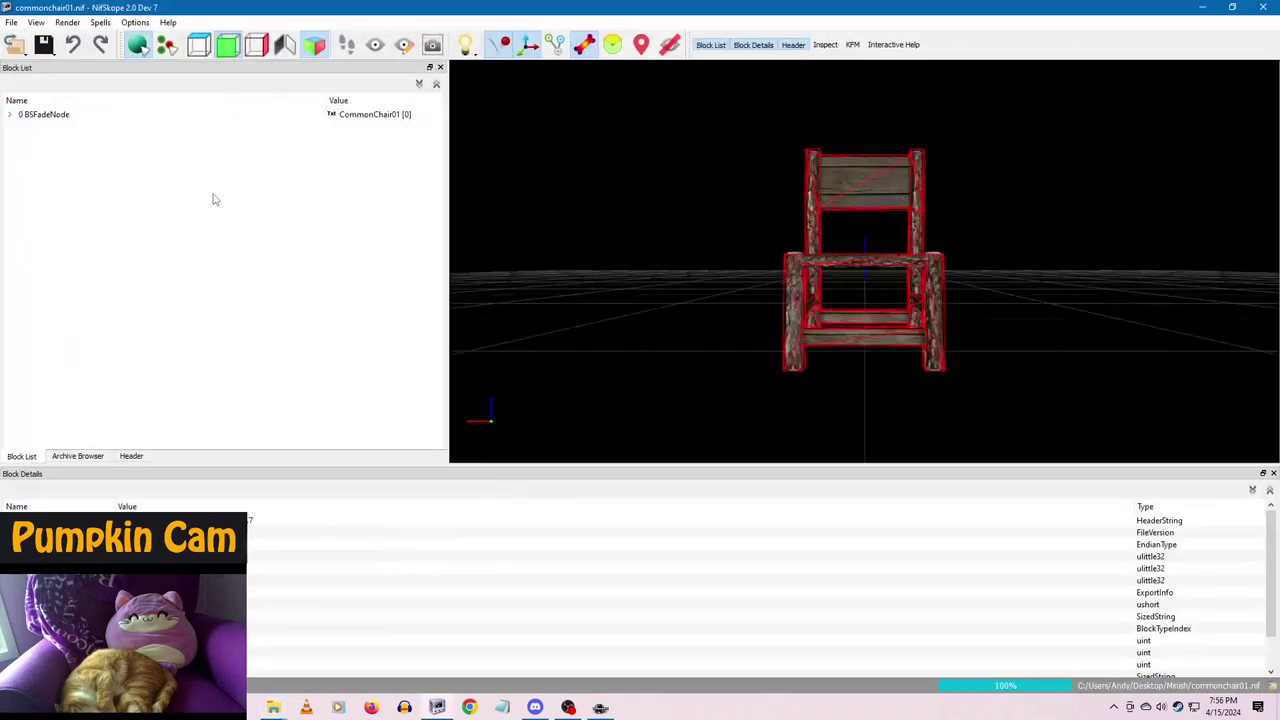
{"action": "left_click", "coordinate": [47, 118]}
{"action": "double_click", "coordinate": [145, 604]}
{"action": "type", "text": "50"}
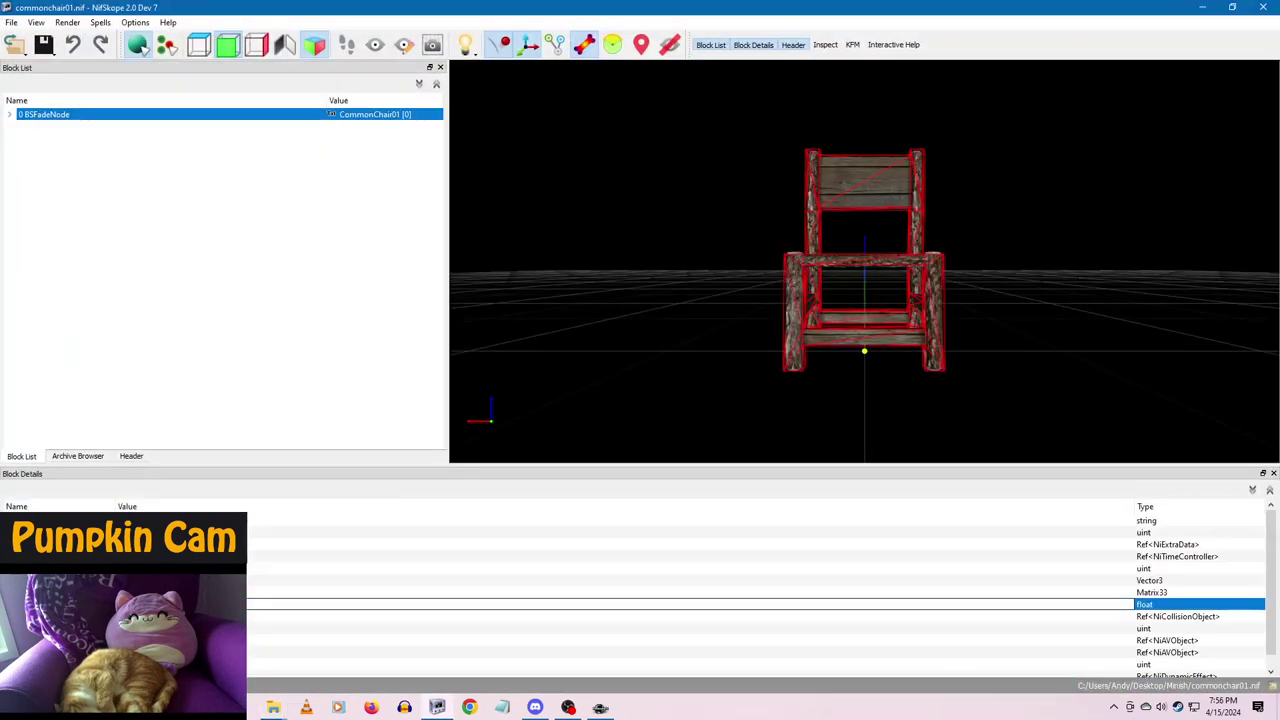
{"action": "left_click", "coordinate": [155, 580]}
{"action": "left_click", "coordinate": [49, 52]}
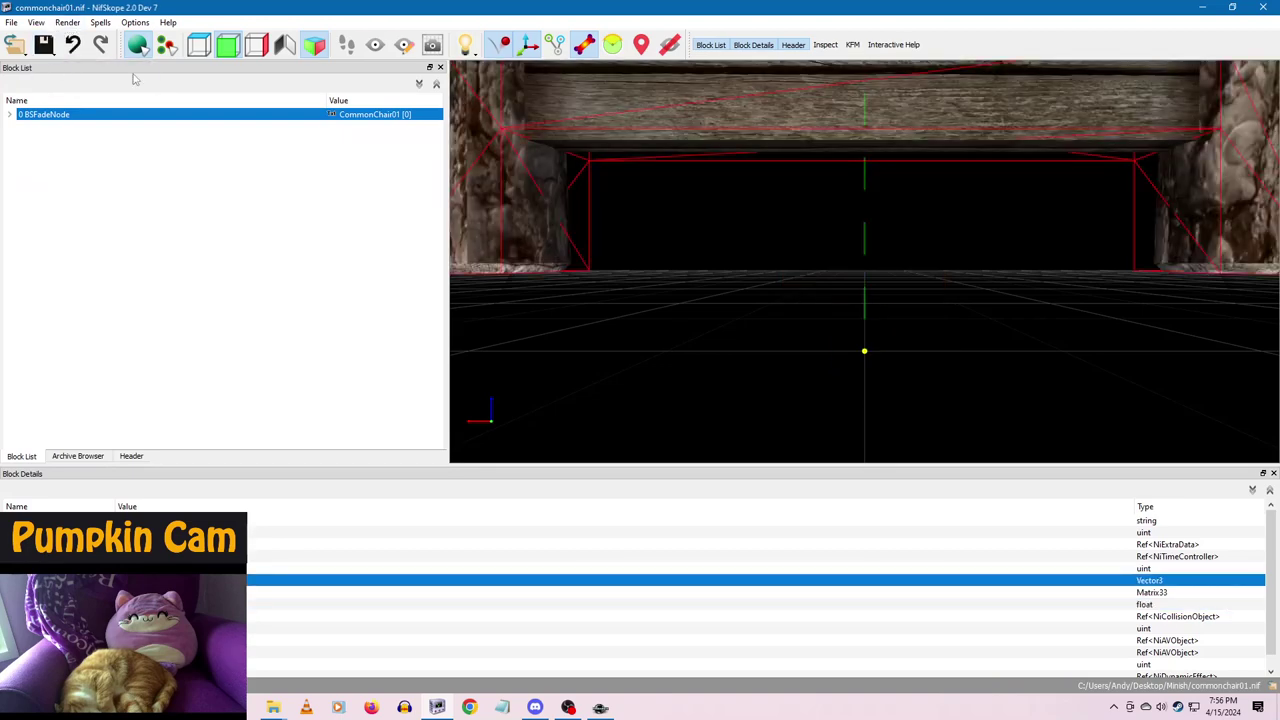
{"action": "left_click", "coordinate": [1265, 7]}
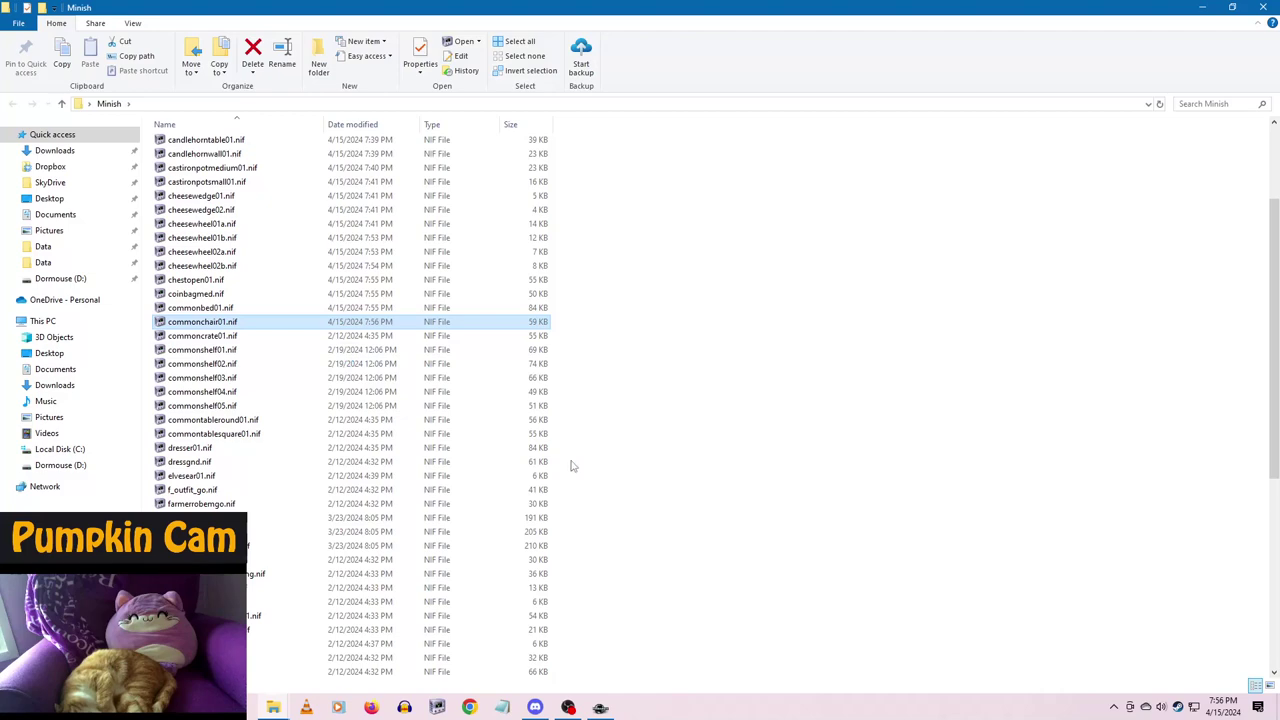
- Reopen commonchair01.nif and apply the transform on the chair's BSFadeNode
{"action": "key", "text": "Return"}
{"action": "right_click", "coordinate": [52, 113]}
{"action": "mouse_move", "coordinate": [102, 172]}
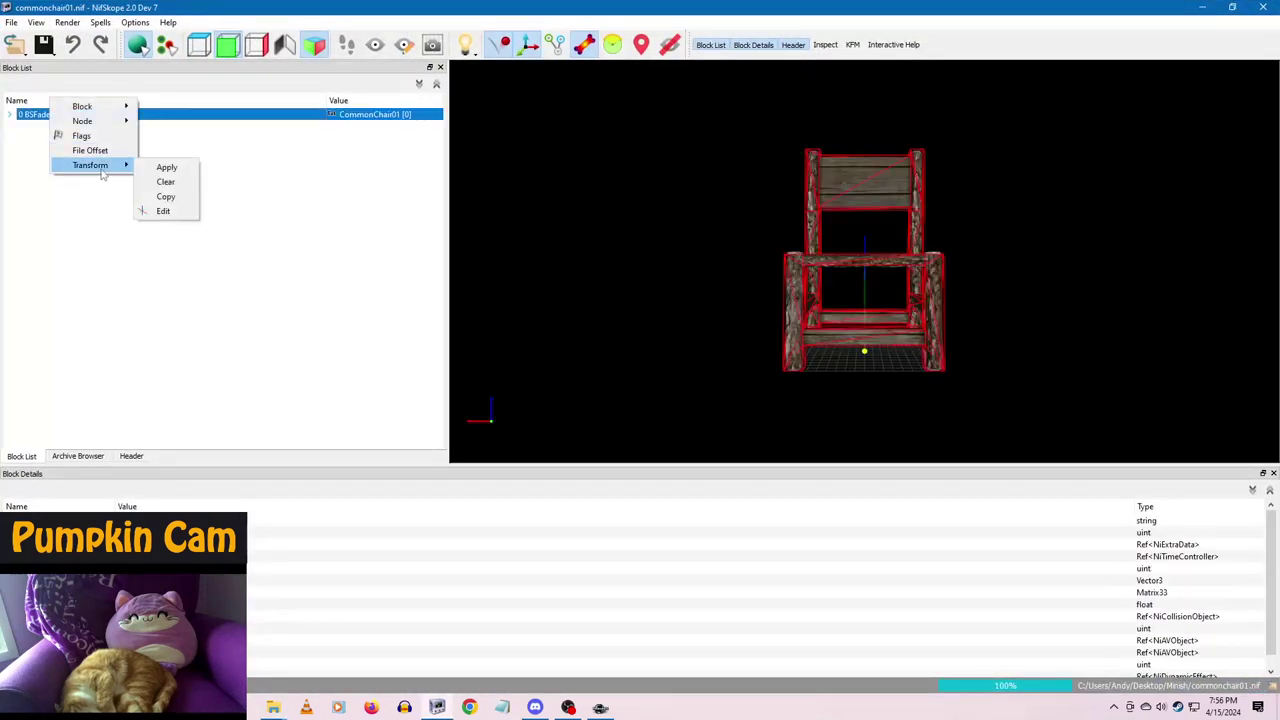
{"action": "left_click", "coordinate": [151, 169]}
- Save commonchair01.nif, check the chair from an angle and close the file
{"action": "left_click", "coordinate": [46, 50]}
{"action": "left_click", "coordinate": [56, 68]}
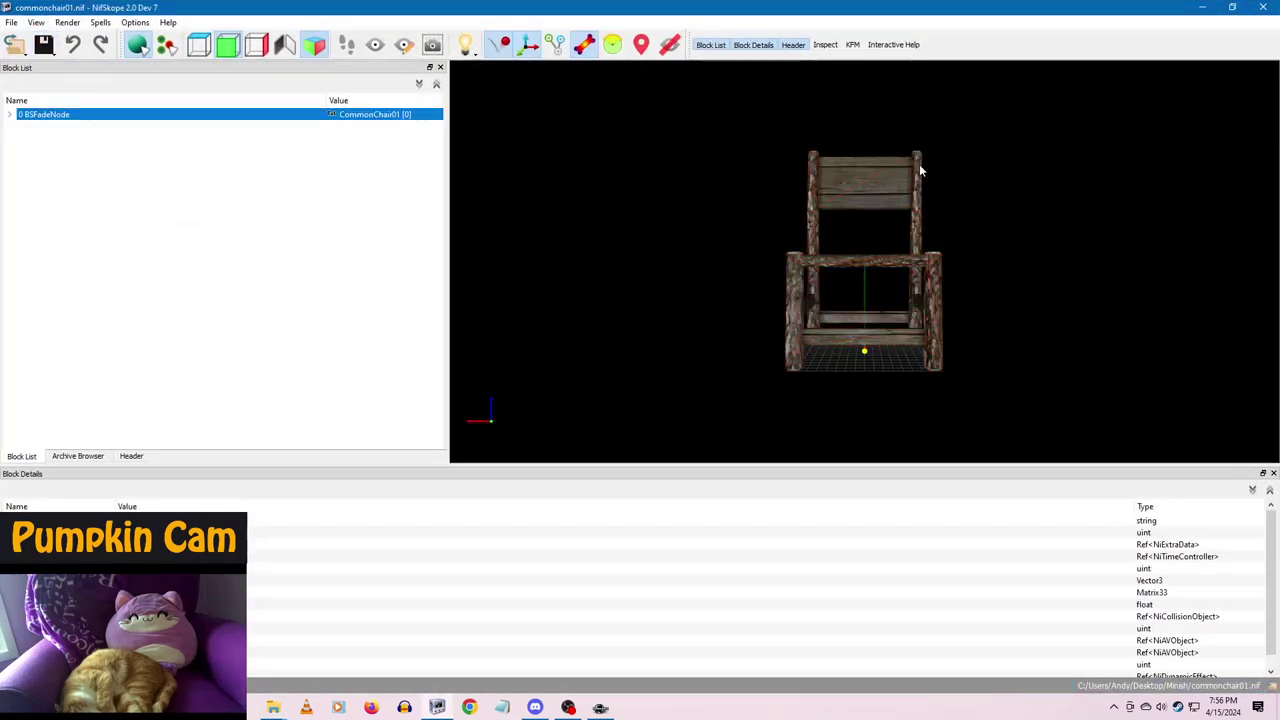
{"action": "left_click_drag", "start_coordinate": [1078, 256], "coordinate": [1035, 285]}
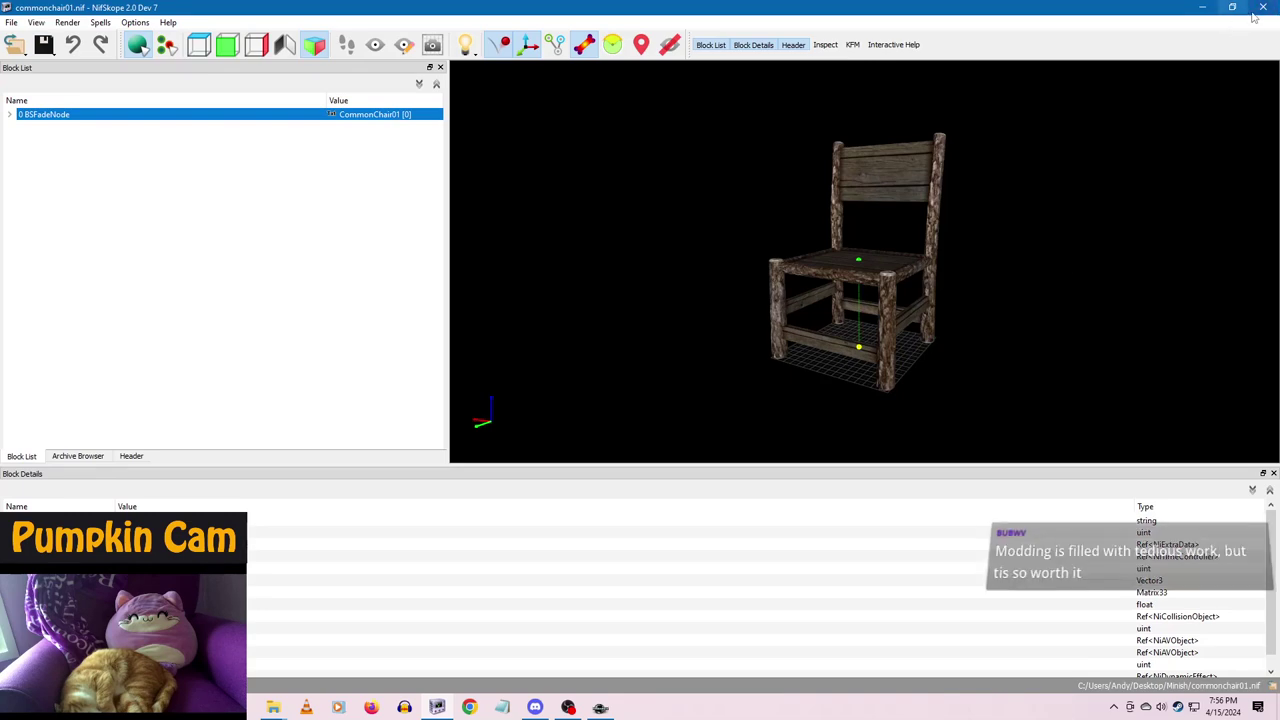
{"action": "left_click", "coordinate": [1265, 8]}
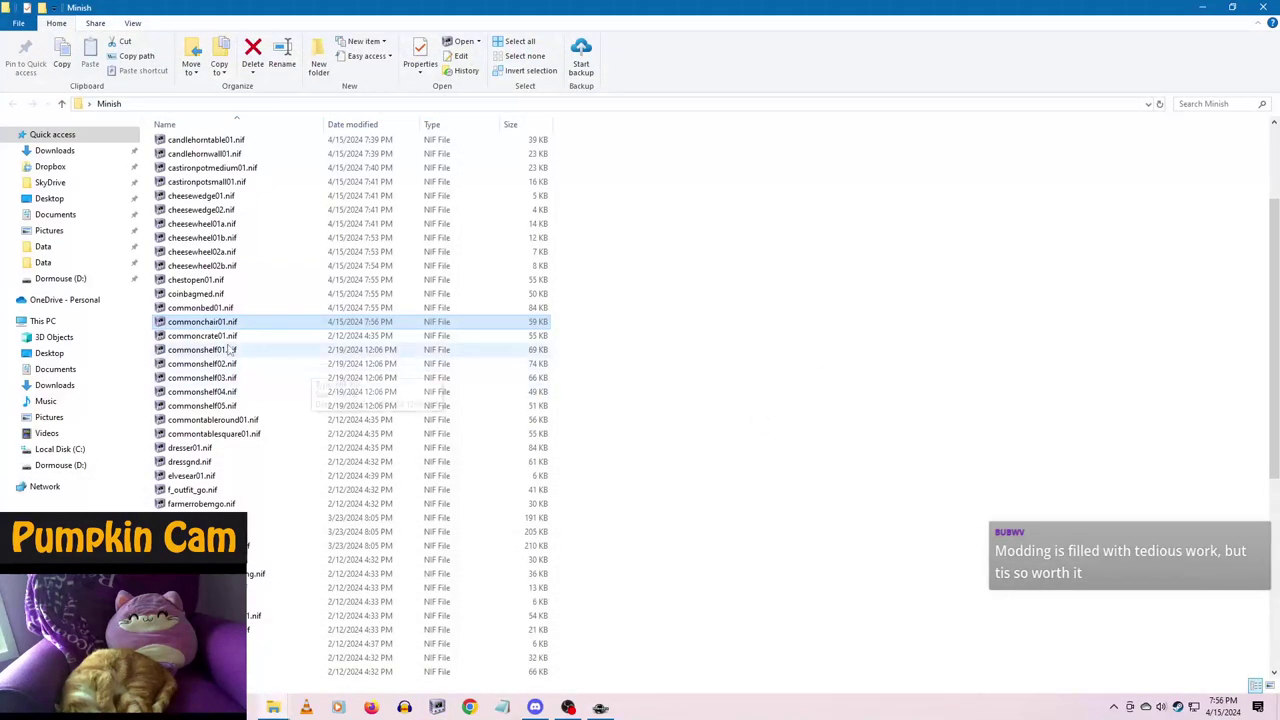
- Open commoncrate01.nif, view the crate from an angle, and set its BSFadeNode scale to 5
{"action": "left_click", "coordinate": [215, 338]}
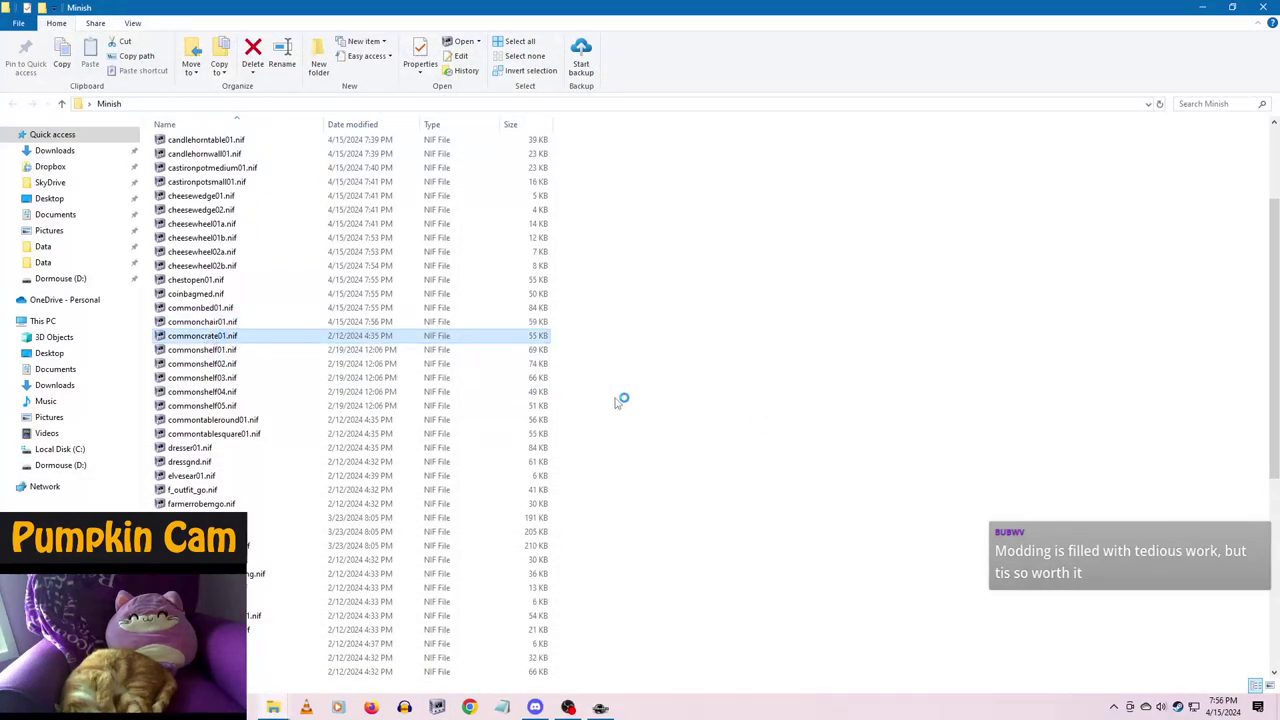
{"action": "key", "text": "Return"}
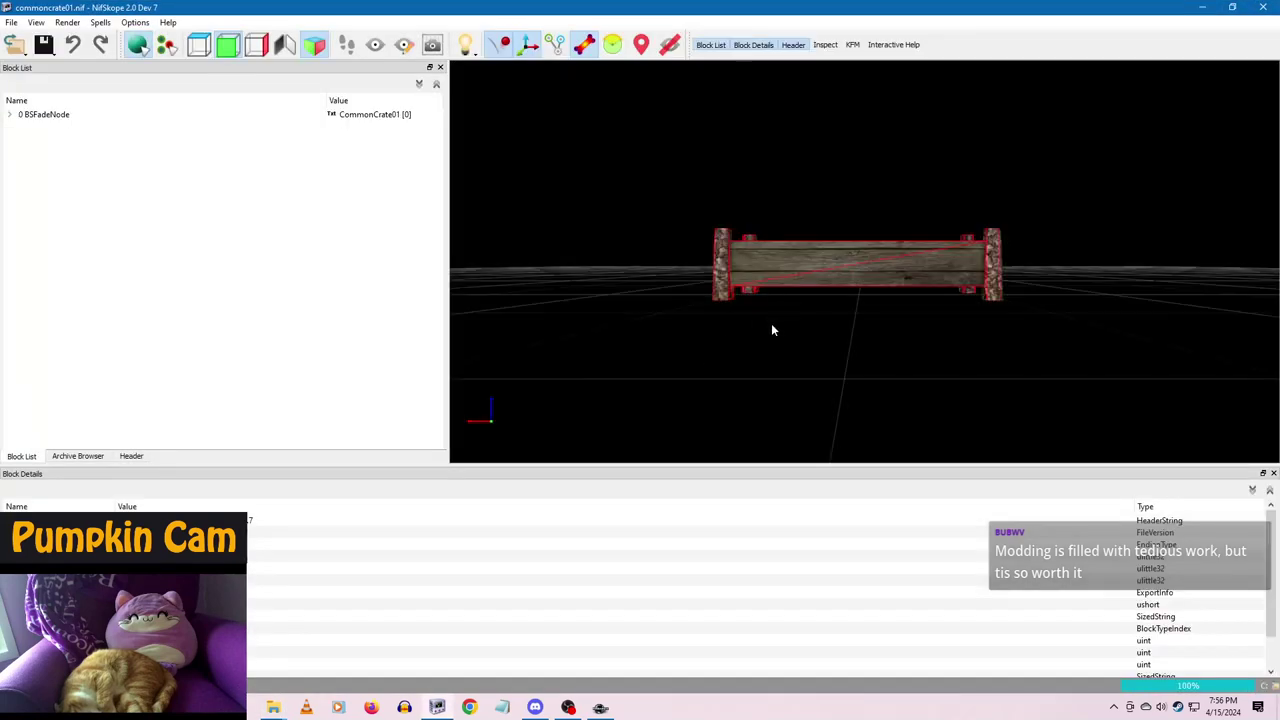
{"action": "left_click_drag", "start_coordinate": [771, 323], "coordinate": [798, 384]}
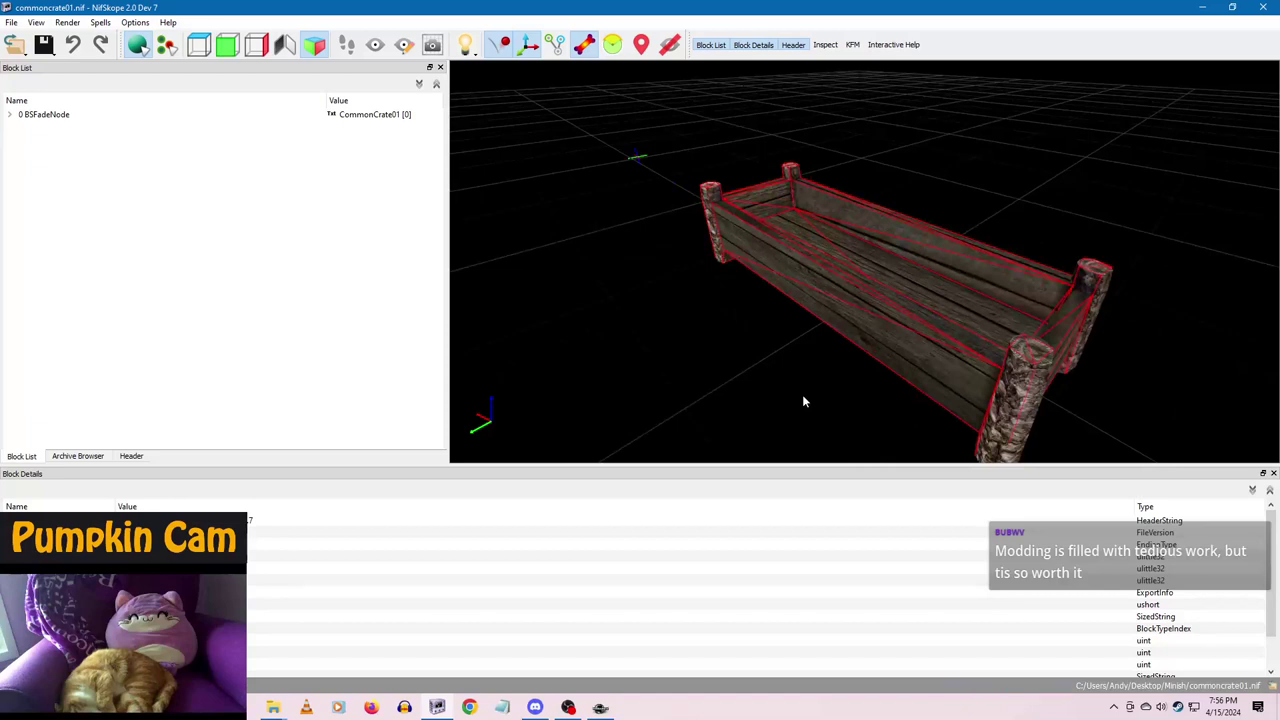
{"action": "left_click", "coordinate": [22, 118]}
{"action": "double_click", "coordinate": [150, 604]}
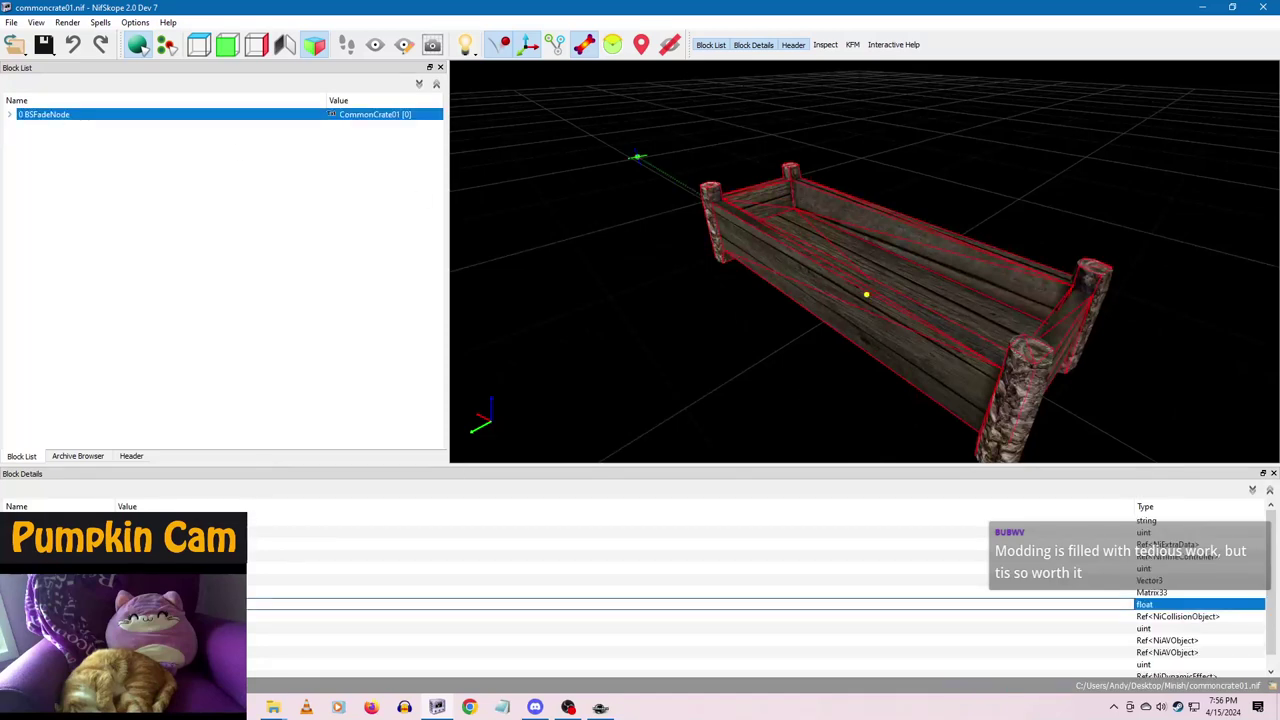
{"action": "type", "text": "5"}
{"action": "left_click", "coordinate": [160, 592]}
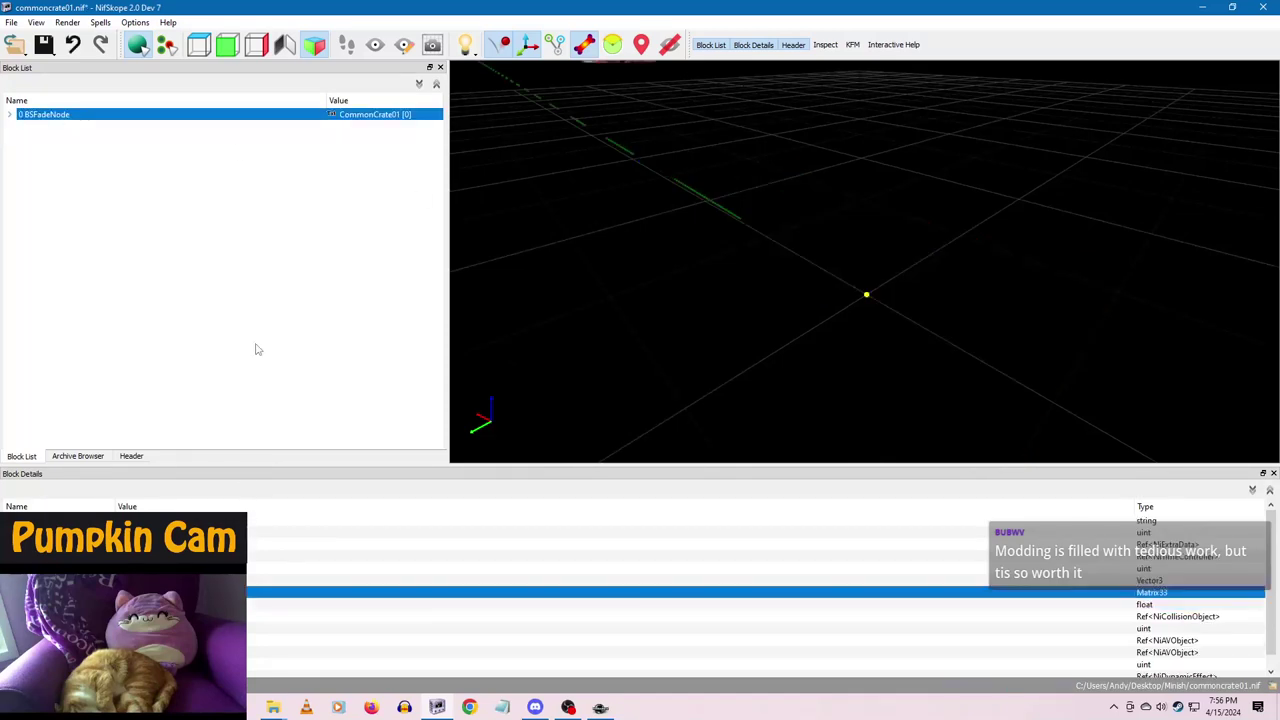
- Apply the transform on the crate's BSFadeNode, then save and close commoncrate01.nif
{"action": "right_click", "coordinate": [60, 117]}
{"action": "mouse_move", "coordinate": [97, 172]}
{"action": "left_click", "coordinate": [178, 183]}
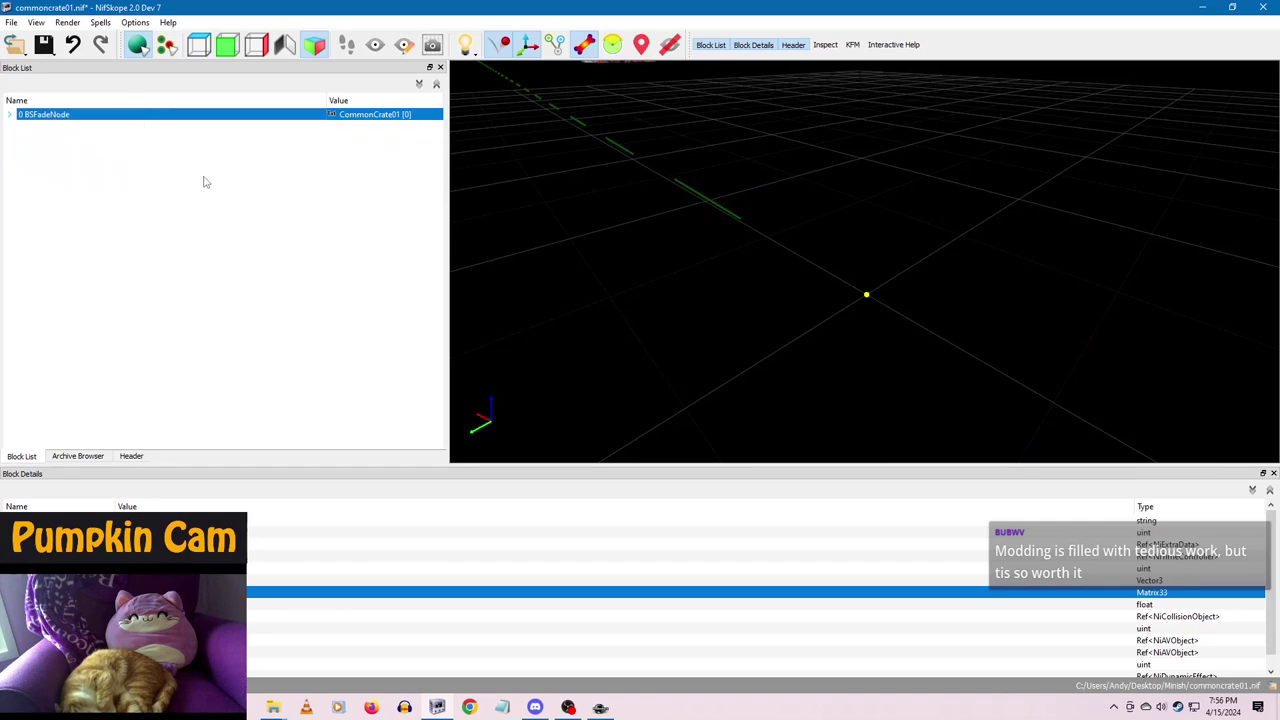
{"action": "left_click", "coordinate": [53, 47]}
{"action": "left_click", "coordinate": [62, 67]}
{"action": "left_click", "coordinate": [1263, 7]}
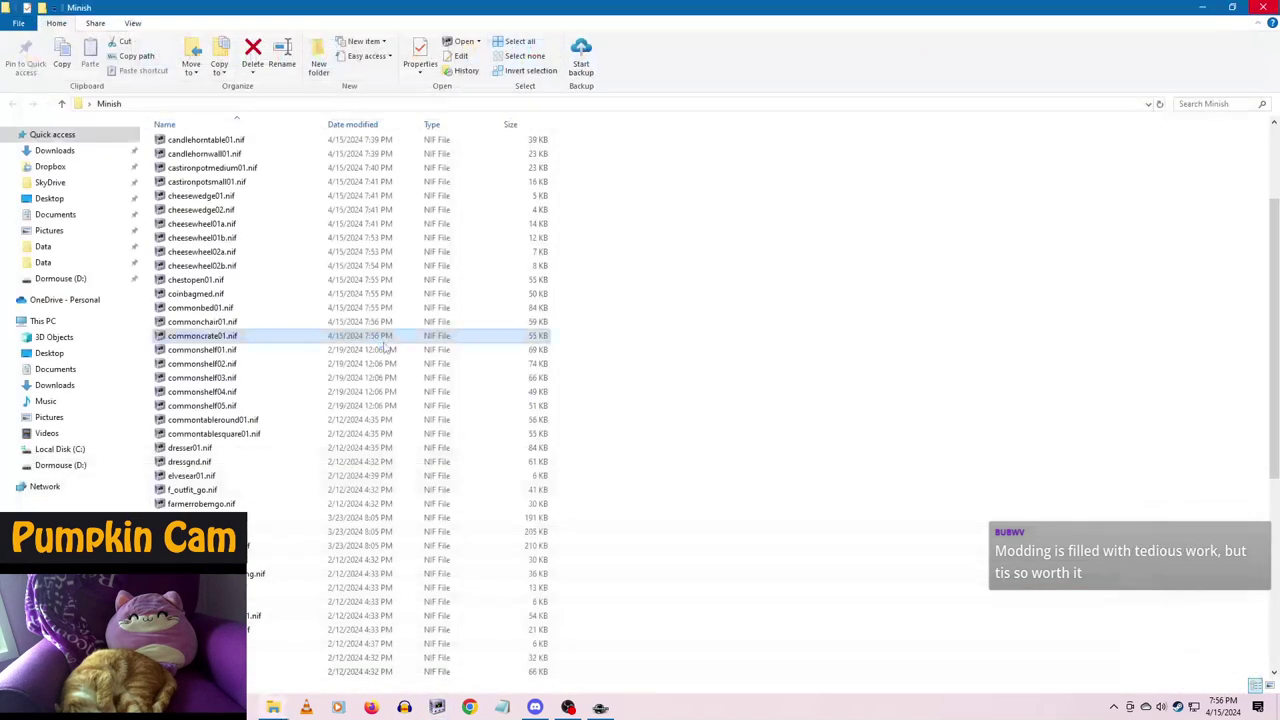
- Open commonshelf01.nif from the Minish folder and set its BSFadeNode scale to 10
{"action": "left_click", "coordinate": [385, 349]}
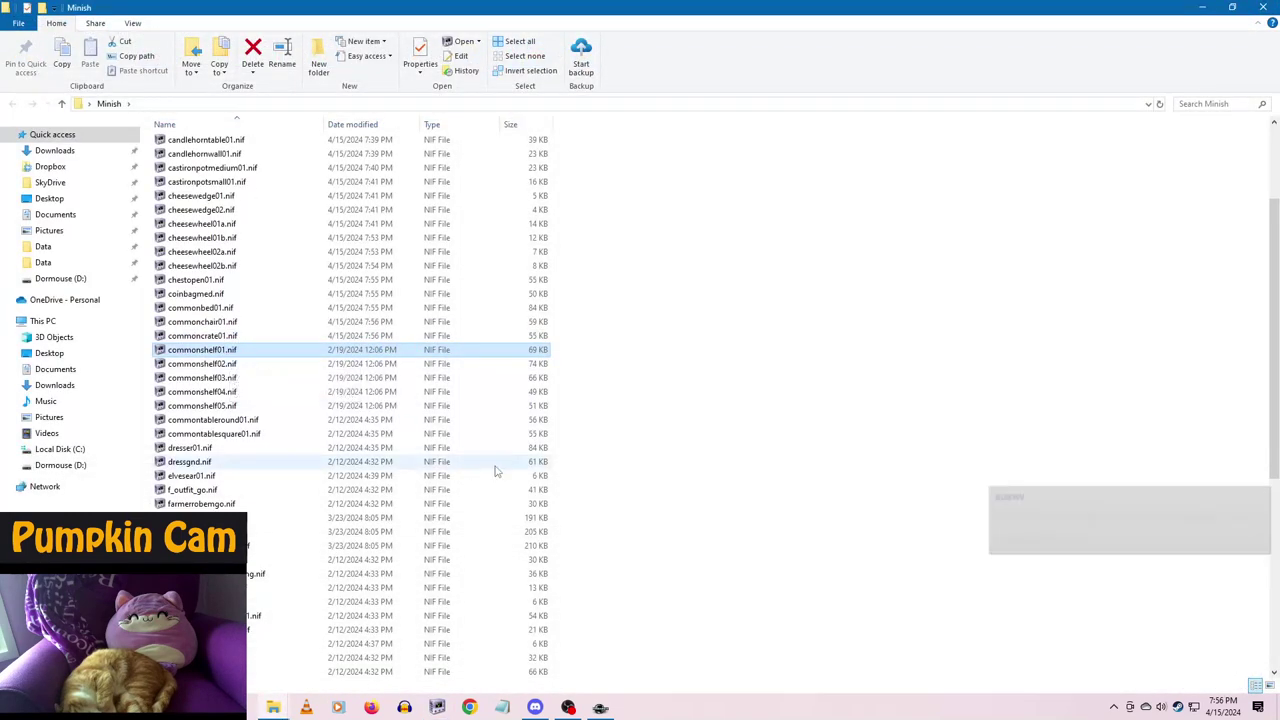
{"action": "key", "text": "Return"}
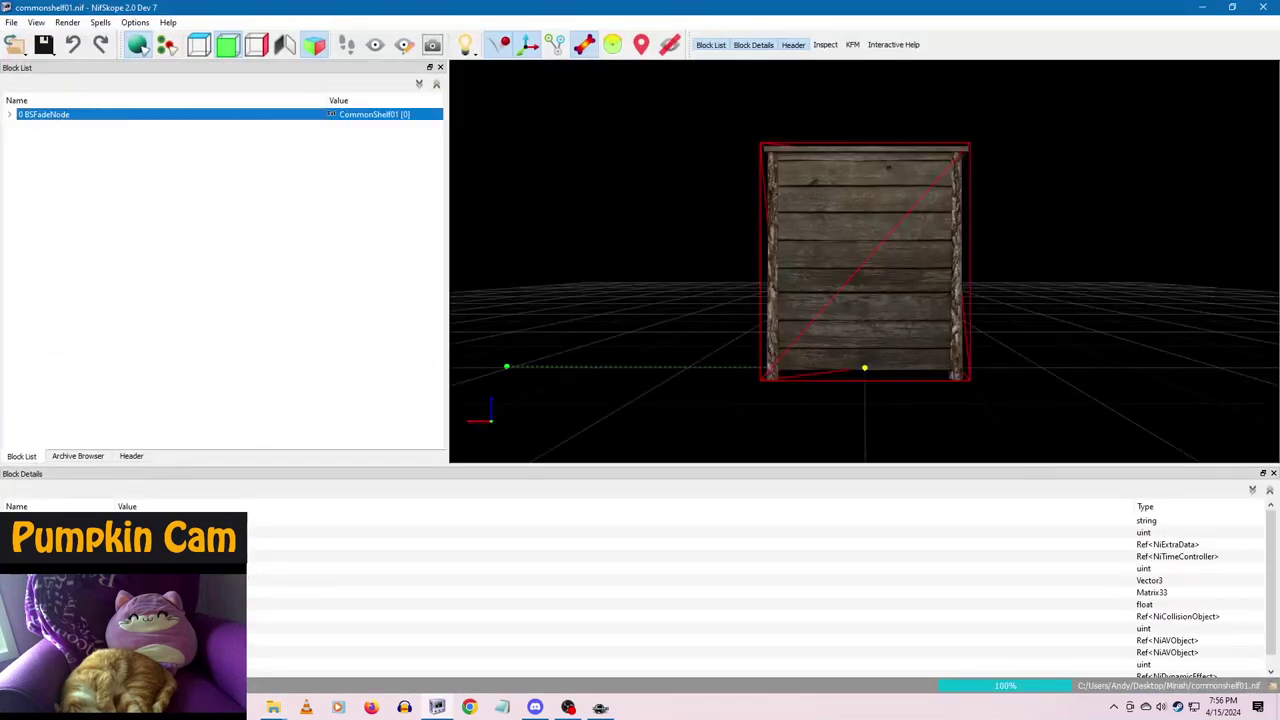
{"action": "double_click", "coordinate": [136, 604]}
{"action": "type", "text": "10"}
{"action": "left_click", "coordinate": [150, 592]}
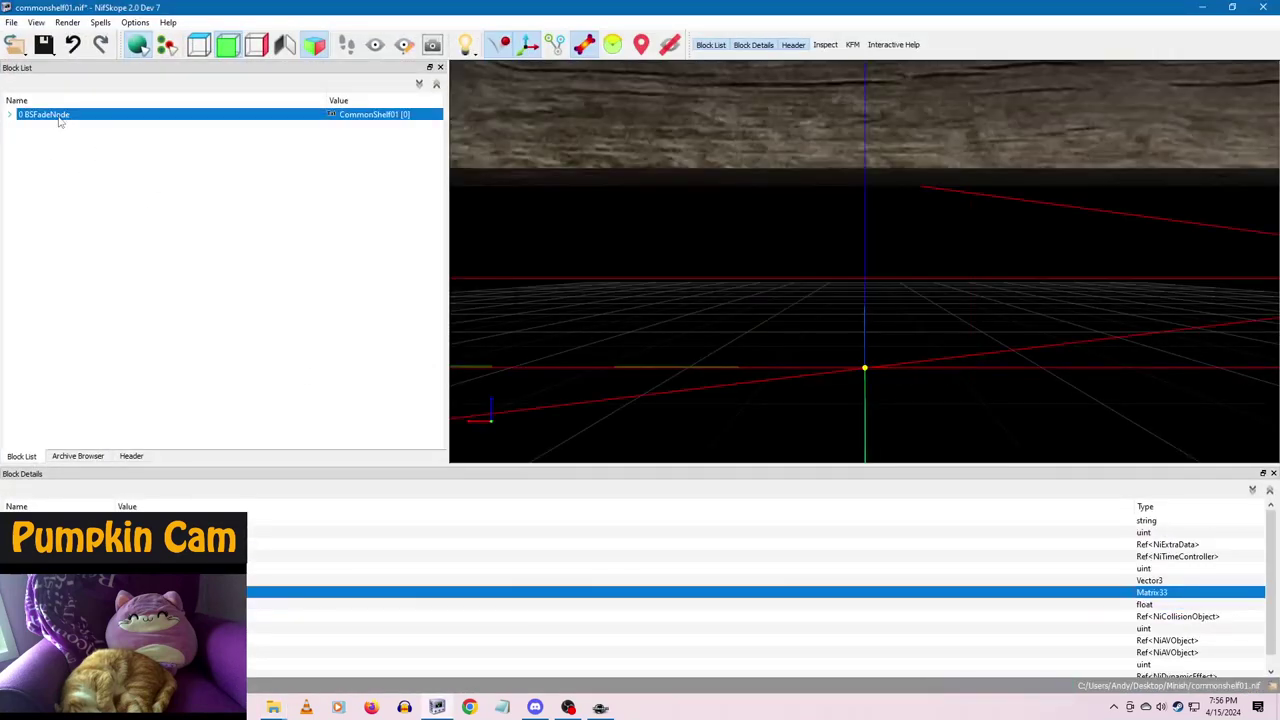
- Apply the transform on the BSFadeNode of commonshelf01.nif, then save and close the file
{"action": "right_click", "coordinate": [58, 116]}
{"action": "mouse_move", "coordinate": [130, 167]}
{"action": "left_click", "coordinate": [170, 172]}
{"action": "left_click", "coordinate": [44, 44]}
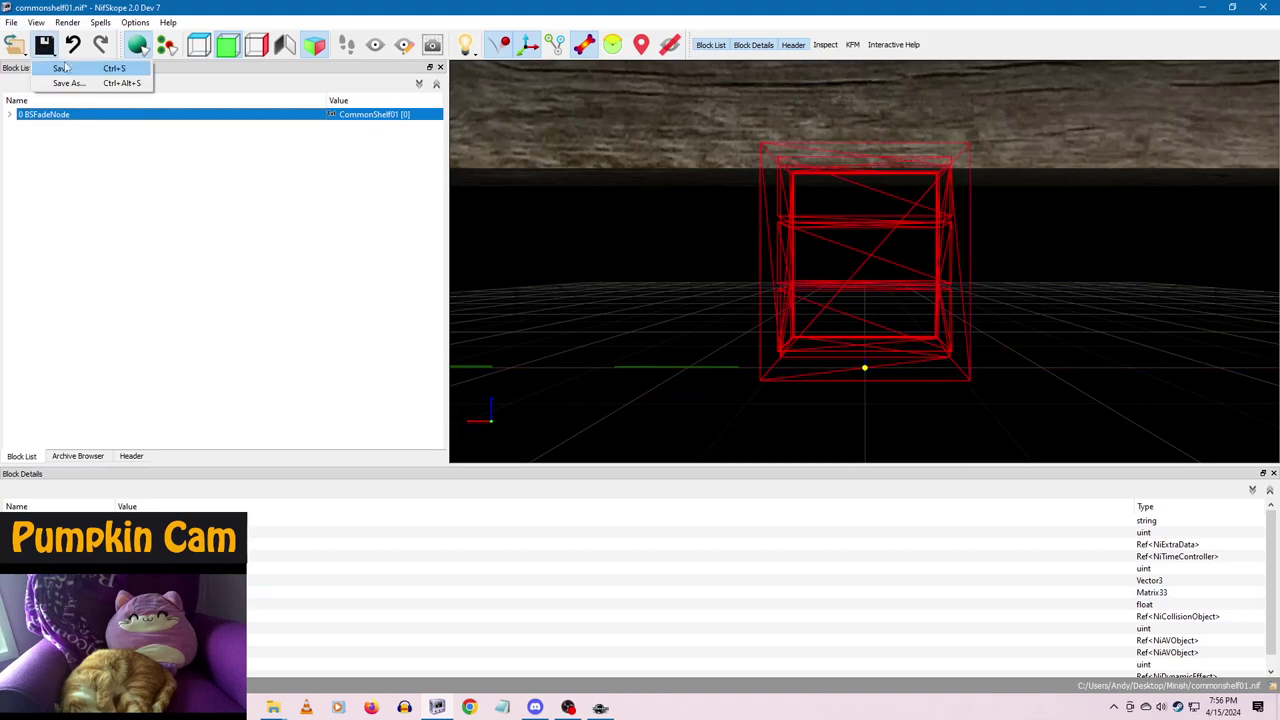
{"action": "left_click", "coordinate": [62, 67]}
{"action": "left_click", "coordinate": [1273, 7]}
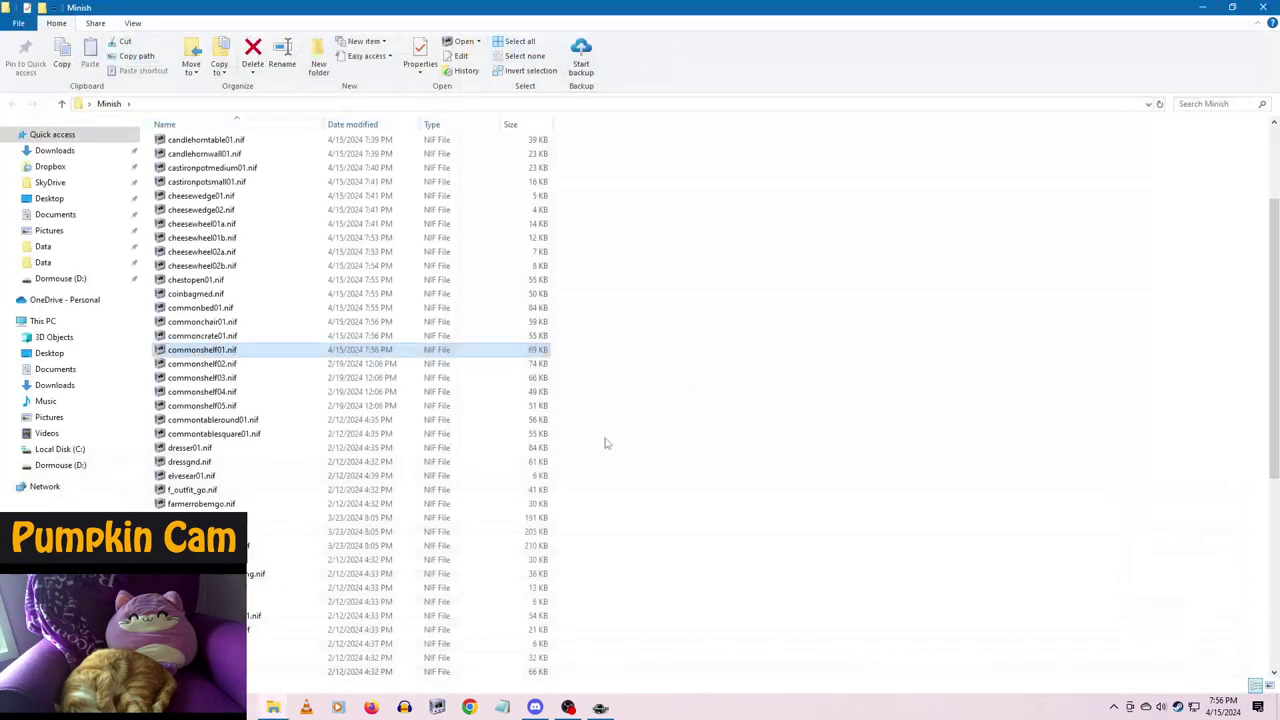
- Open commonshelf02.nif from the Minish folder and set its BSFadeNode scale to 50
{"action": "left_click", "coordinate": [226, 366]}
{"action": "double_click", "coordinate": [224, 369]}
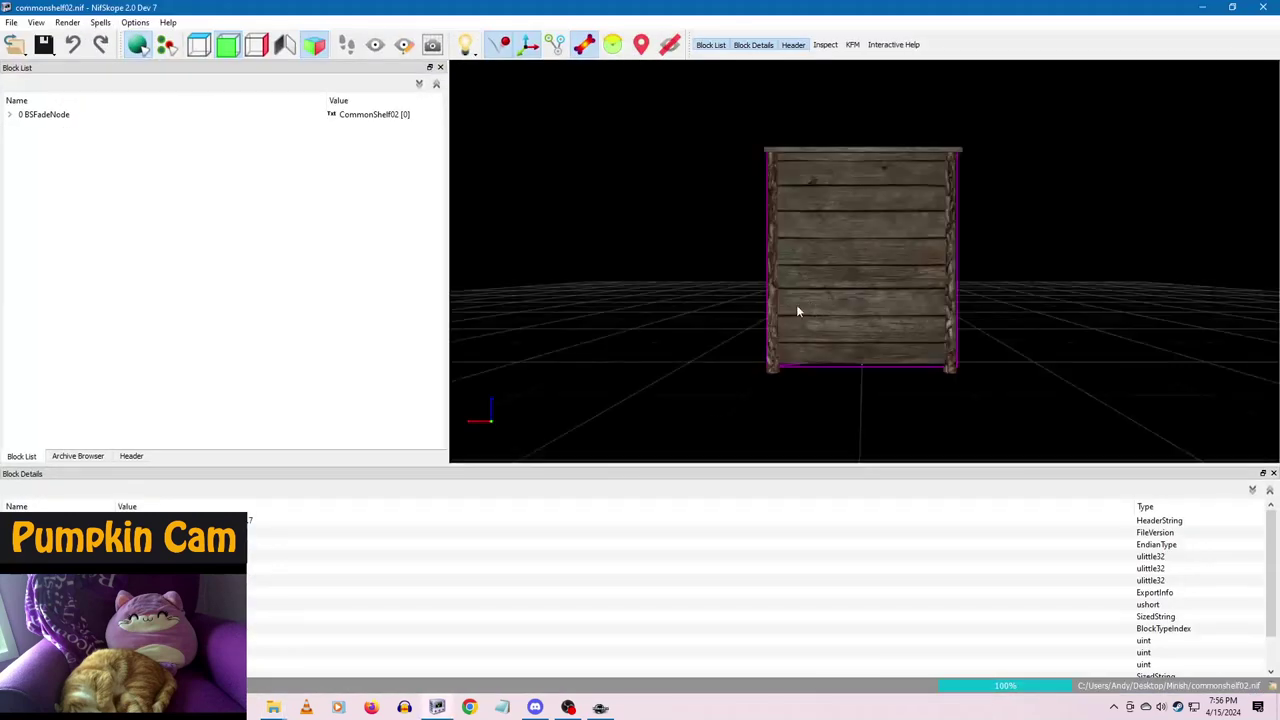
{"action": "left_click", "coordinate": [50, 116]}
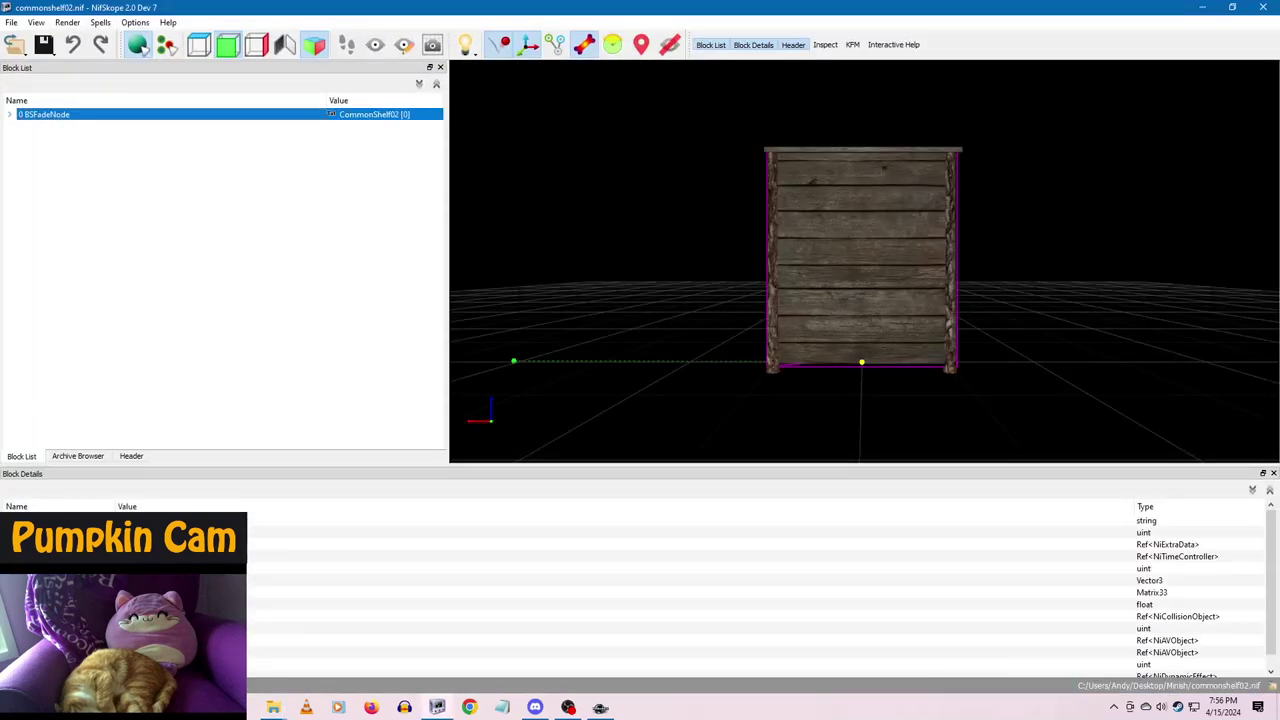
{"action": "double_click", "coordinate": [150, 604]}
{"action": "type", "text": "50"}
{"action": "left_click", "coordinate": [150, 592]}
- Apply the transform on the BSFadeNode of commonshelf02.nif, then save and close the file
{"action": "right_click", "coordinate": [57, 112]}
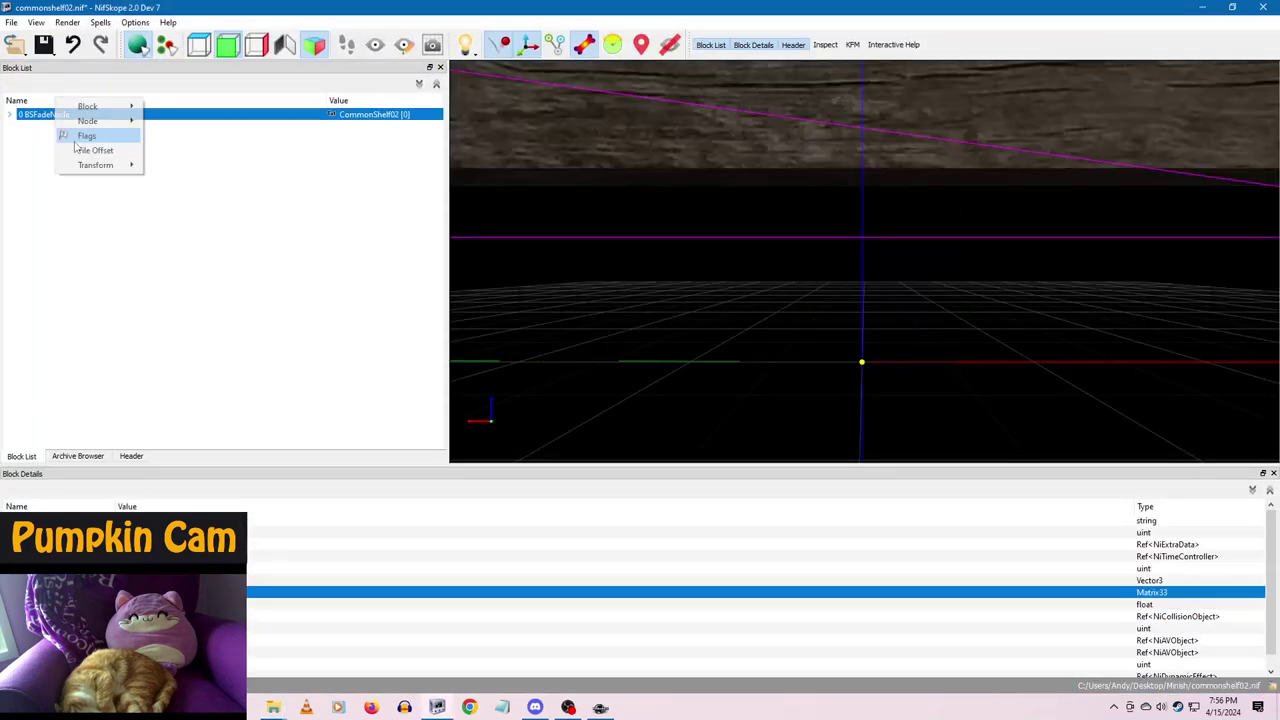
{"action": "mouse_move", "coordinate": [90, 165]}
{"action": "left_click", "coordinate": [148, 168]}
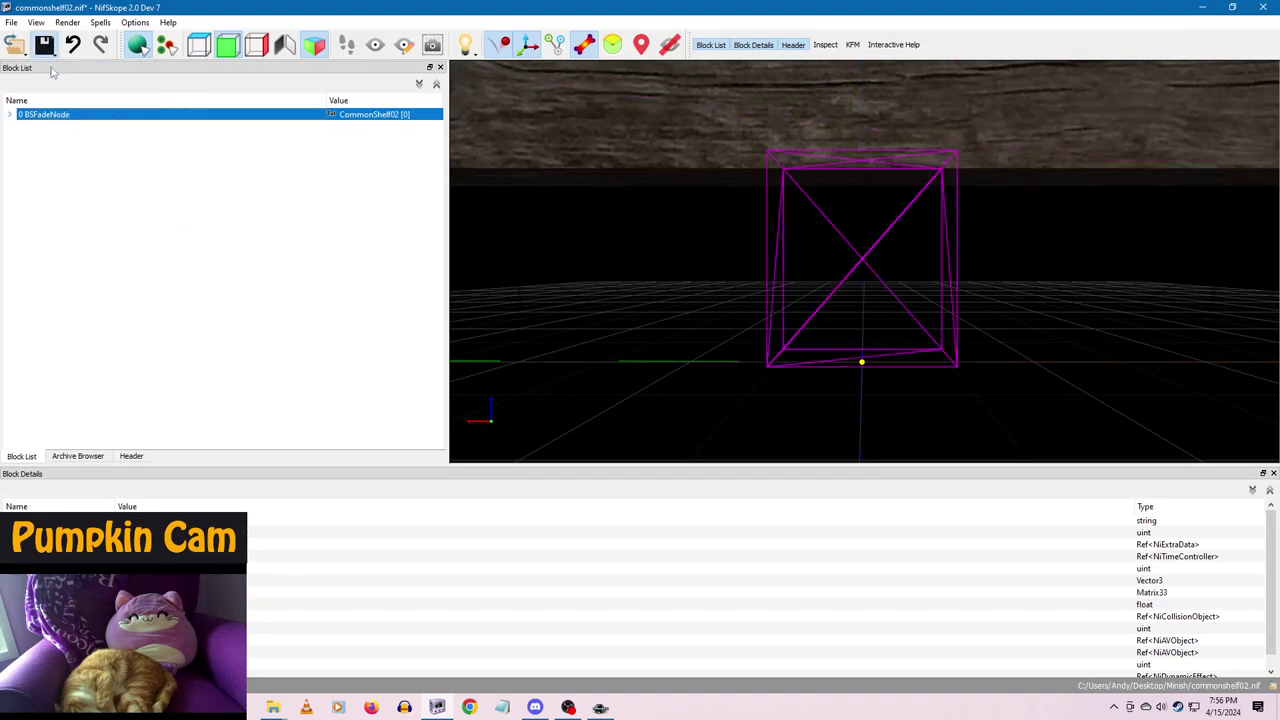
{"action": "left_click", "coordinate": [1262, 8]}
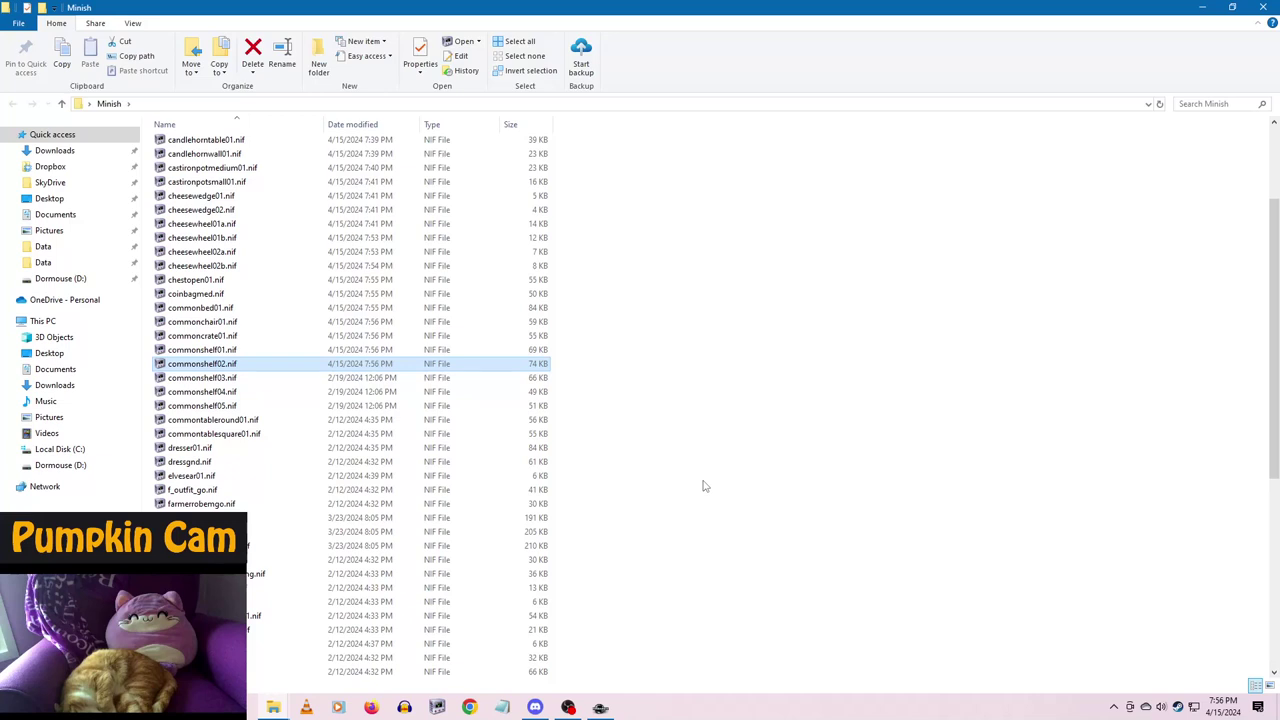
- Open commonshelf03.nif from the Minish folder and enlarge its BSFadeNode through the scale value
{"action": "left_click", "coordinate": [208, 378]}
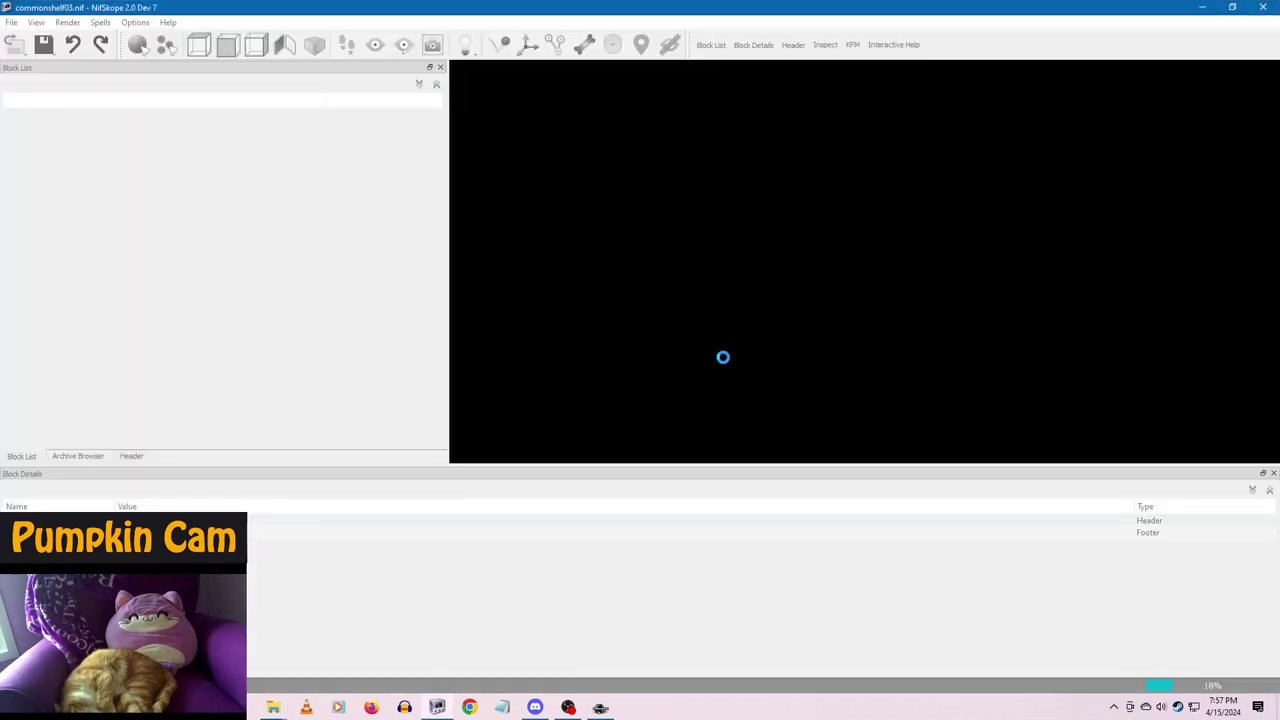
{"action": "left_click", "coordinate": [46, 116]}
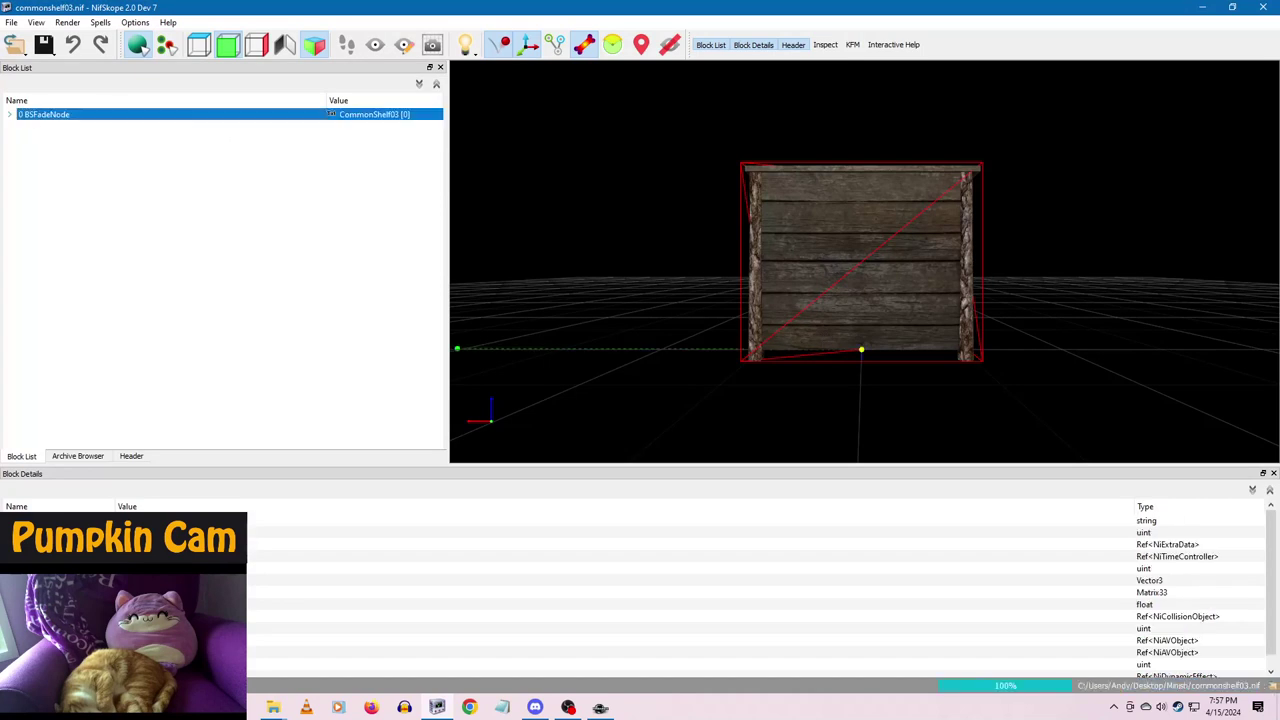
{"action": "double_click", "coordinate": [140, 604]}
{"action": "left_click", "coordinate": [165, 580]}
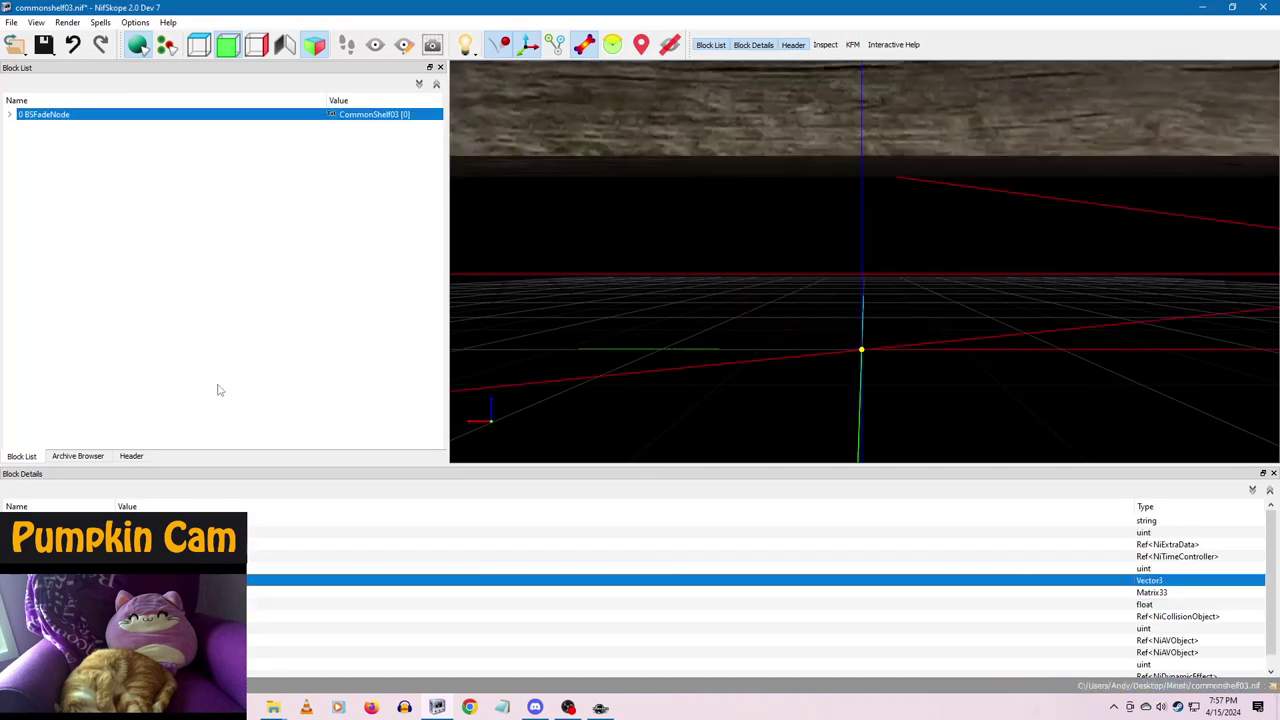
- Apply the transform on the BSFadeNode of commonshelf03.nif, then save and close the file
{"action": "right_click", "coordinate": [58, 114]}
{"action": "mouse_move", "coordinate": [90, 172]}
{"action": "left_click", "coordinate": [173, 171]}
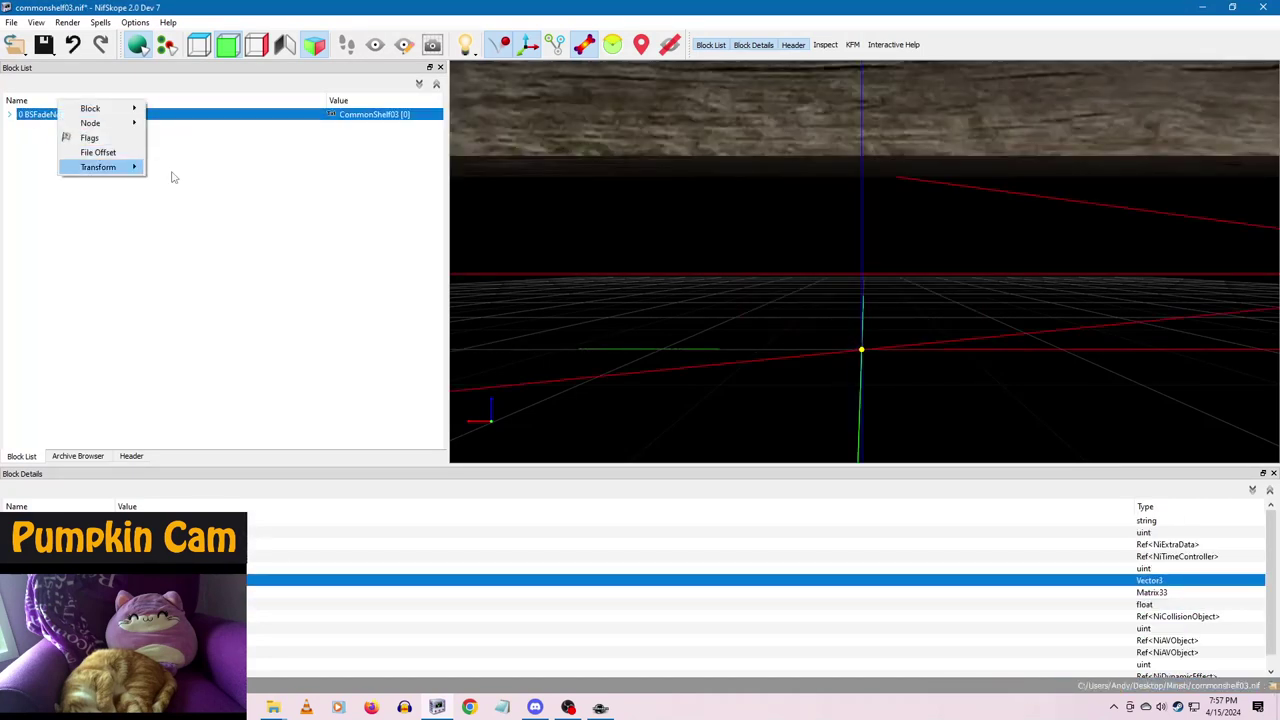
{"action": "left_click", "coordinate": [43, 44]}
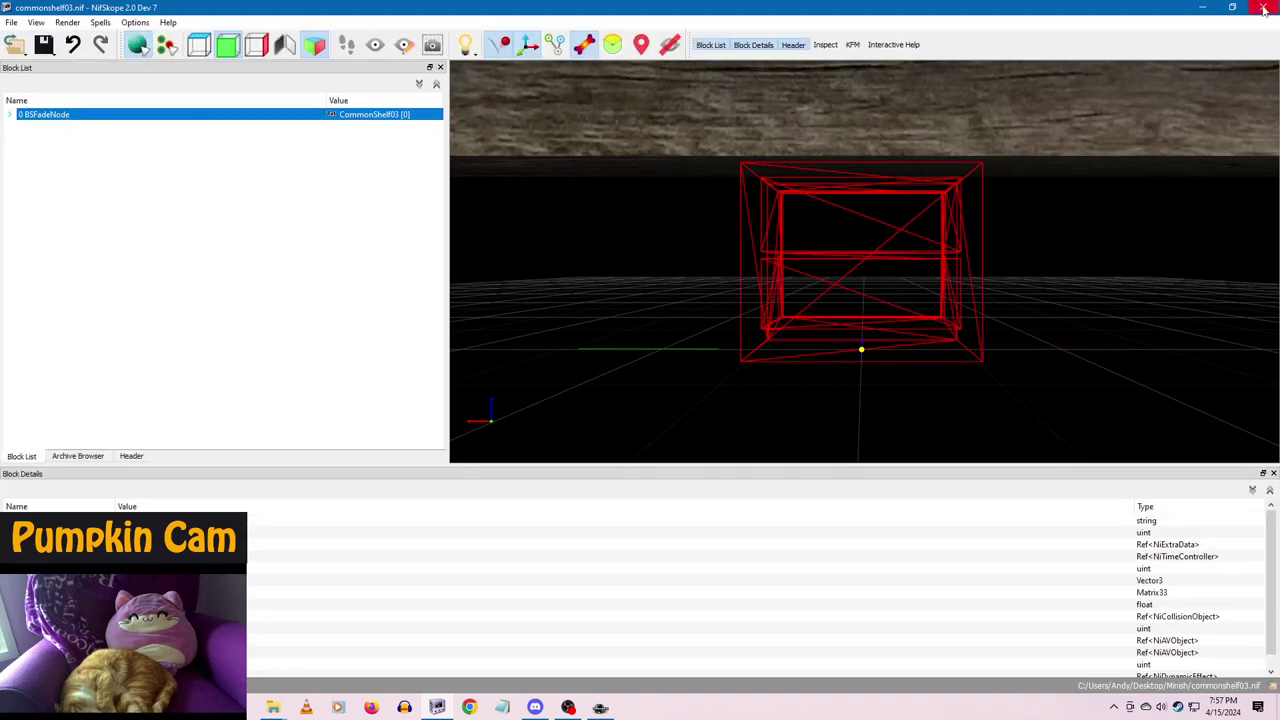
{"action": "left_click", "coordinate": [1264, 8]}
- Open commonshelf04.nif from the Minish folder and set its BSFadeNode scale to 50
{"action": "left_click", "coordinate": [230, 393]}
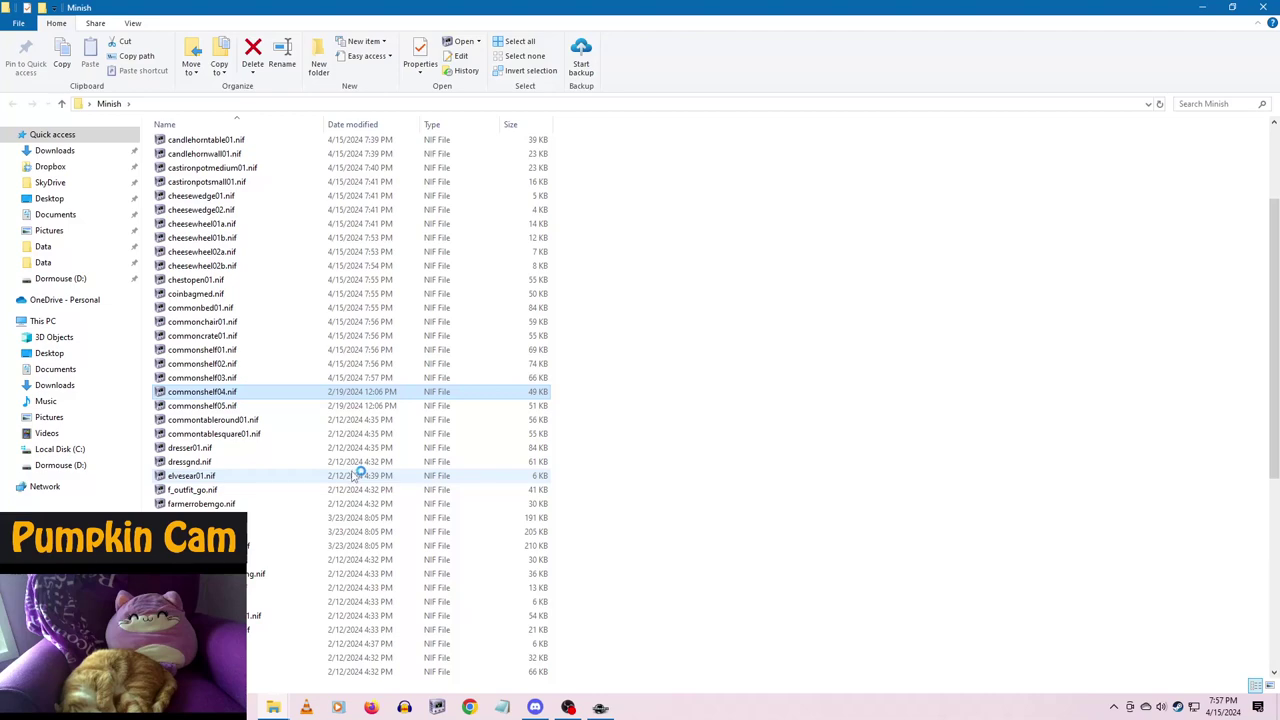
{"action": "key", "text": "Return"}
{"action": "left_click", "coordinate": [52, 116]}
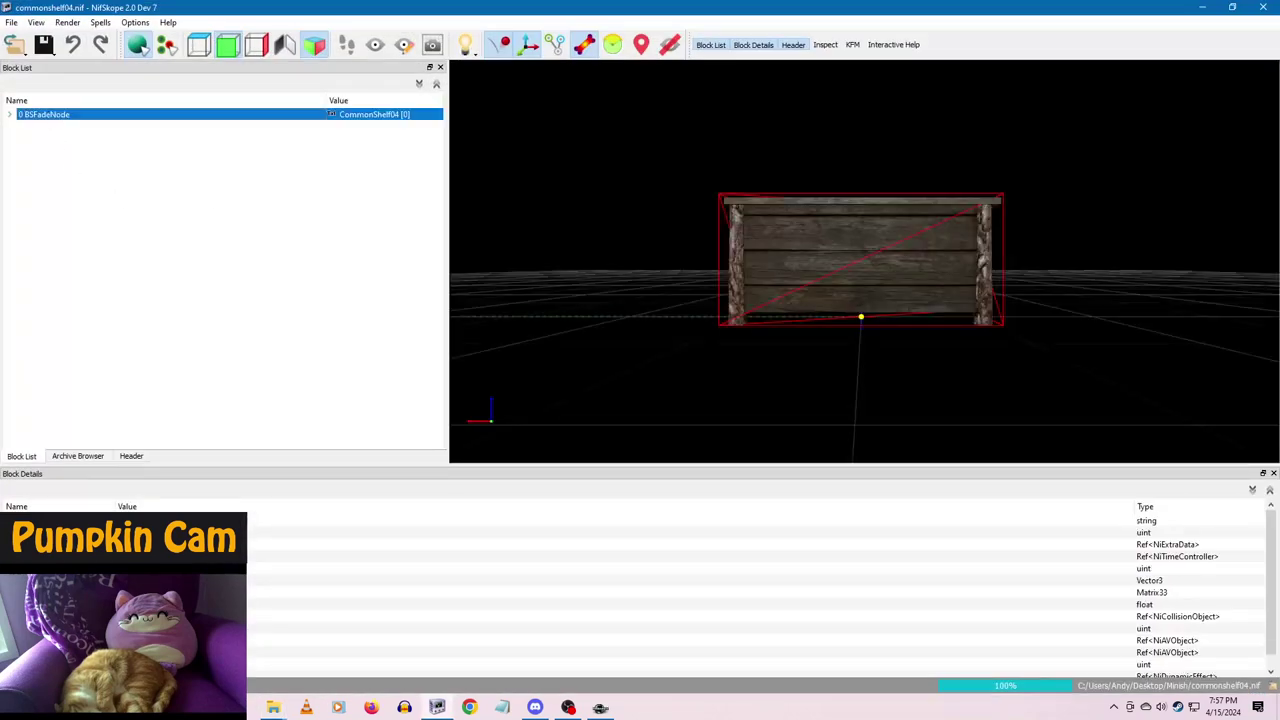
{"action": "double_click", "coordinate": [135, 604]}
{"action": "type", "text": "50"}
{"action": "left_click", "coordinate": [135, 592]}
- Apply the transform on the BSFadeNode of commonshelf04.nif, then save and close the file
{"action": "right_click", "coordinate": [57, 119]}
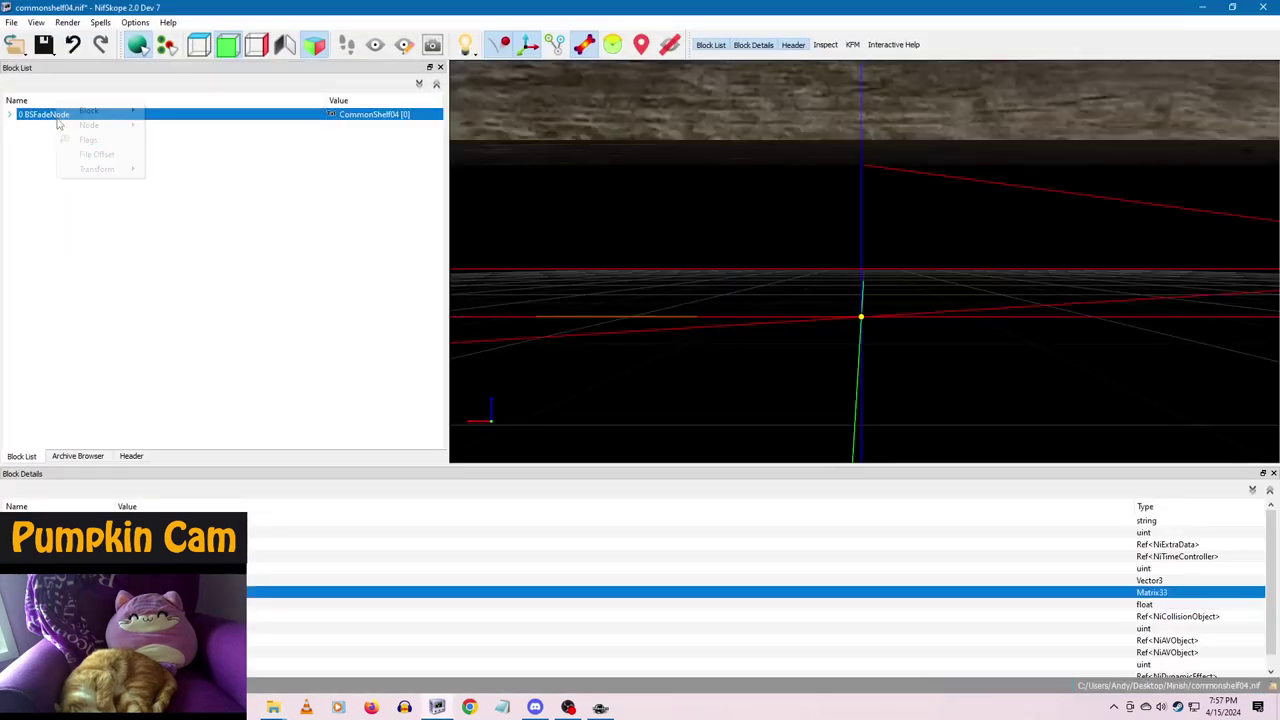
{"action": "mouse_move", "coordinate": [95, 171]}
{"action": "left_click", "coordinate": [172, 172]}
{"action": "left_click", "coordinate": [44, 45]}
{"action": "left_click", "coordinate": [60, 68]}
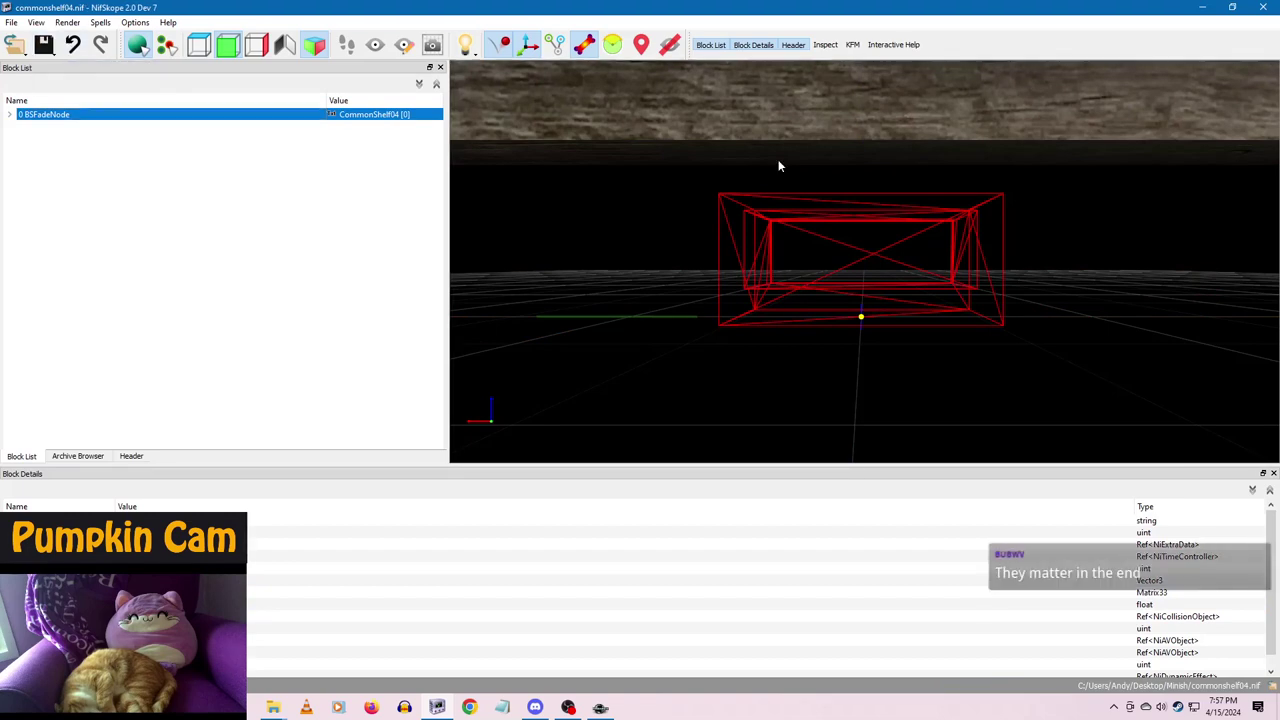
{"action": "left_click", "coordinate": [1262, 8]}
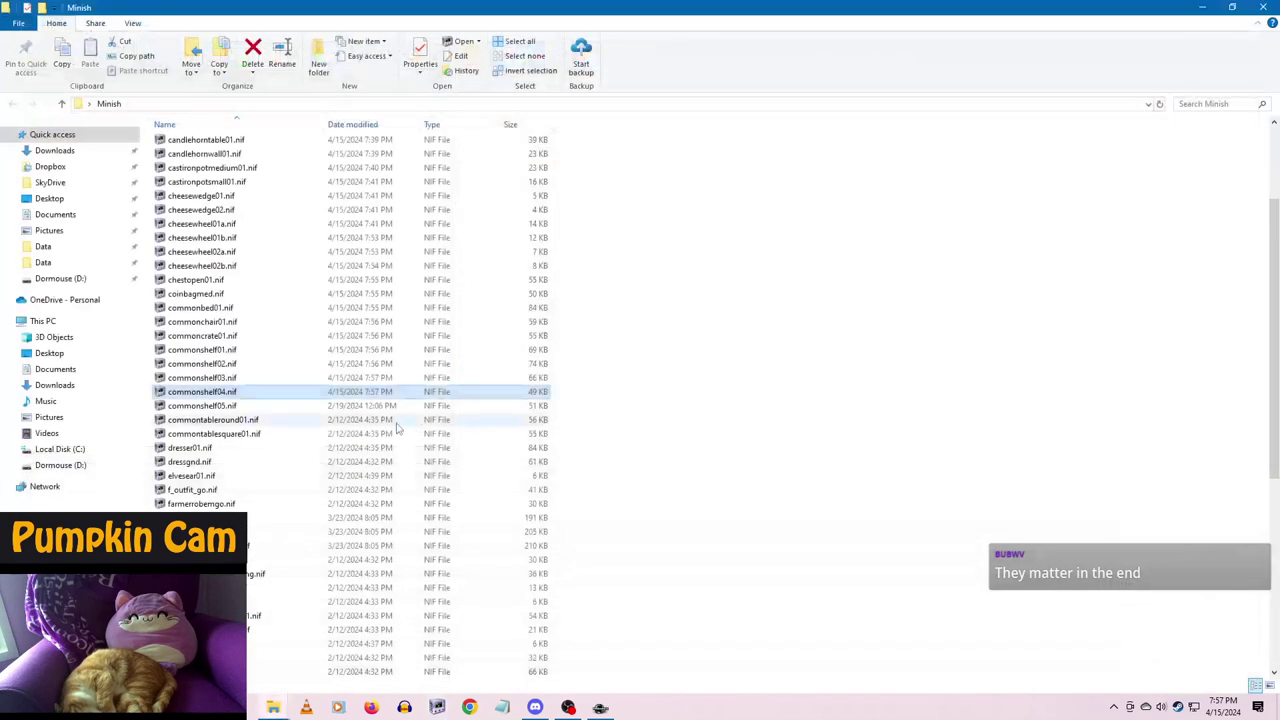
- Open commonshelf05.nif from the Minish folder and set its BSFadeNode scale to 40
{"action": "left_click", "coordinate": [230, 405]}
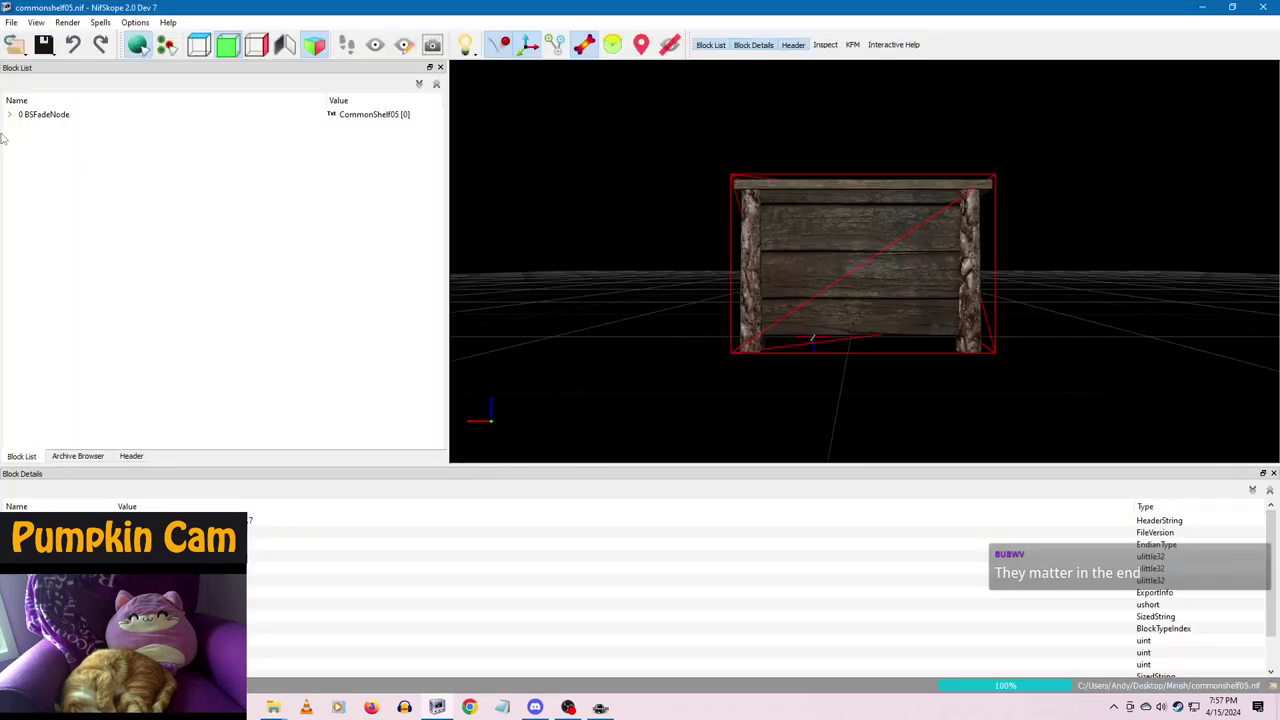
{"action": "left_click", "coordinate": [59, 116]}
{"action": "double_click", "coordinate": [135, 604]}
{"action": "type", "text": "40"}
{"action": "left_click", "coordinate": [128, 592]}
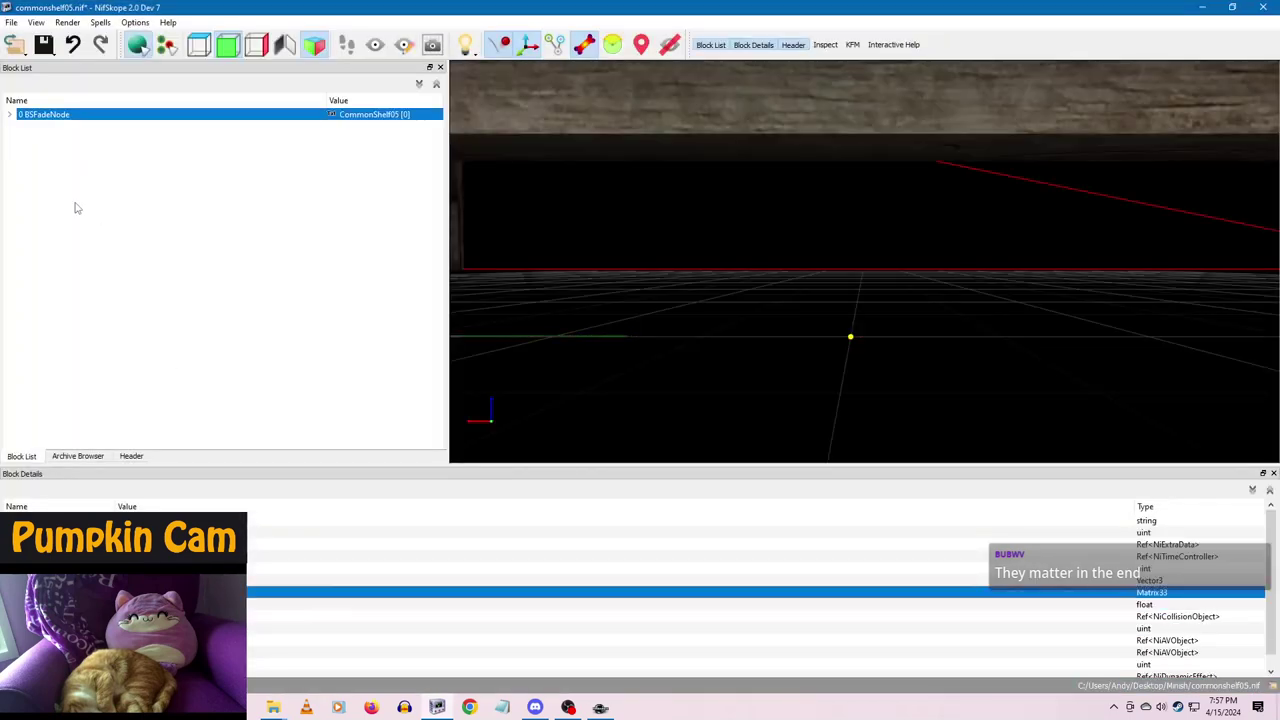
- Apply the transform on the BSFadeNode of commonshelf05.nif, then save and close the file
{"action": "right_click", "coordinate": [78, 117]}
{"action": "mouse_move", "coordinate": [95, 166]}
{"action": "left_click", "coordinate": [158, 166]}
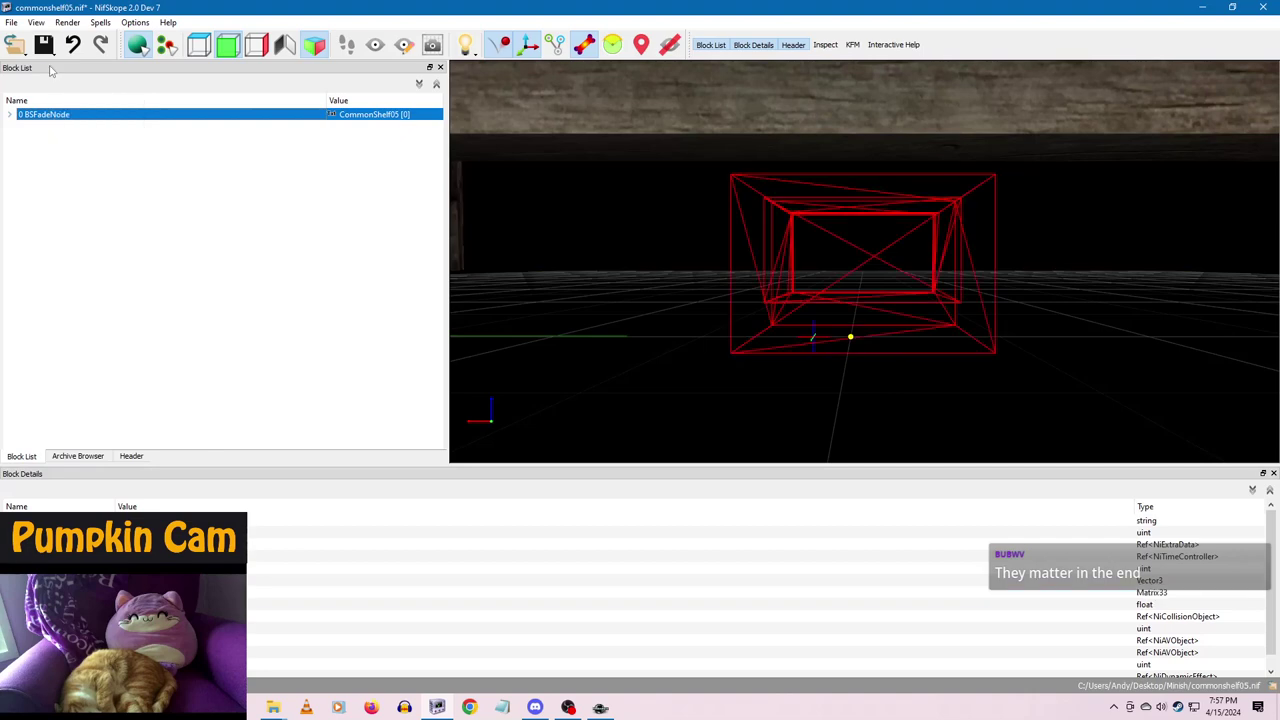
{"action": "left_click", "coordinate": [44, 46]}
{"action": "left_click", "coordinate": [60, 68]}
{"action": "left_click", "coordinate": [1263, 7]}
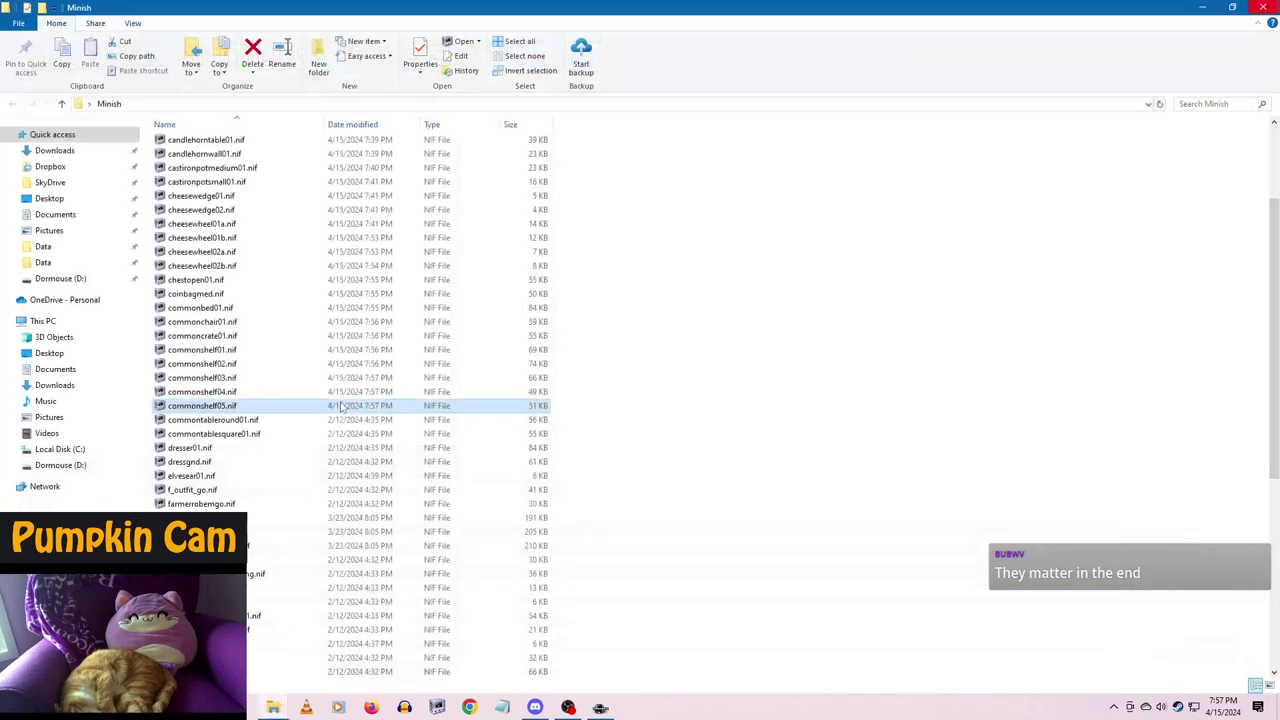
- Open commontableround01.nif from the Minish folder and set its BSFadeNode scale to 50
{"action": "left_click", "coordinate": [244, 420]}
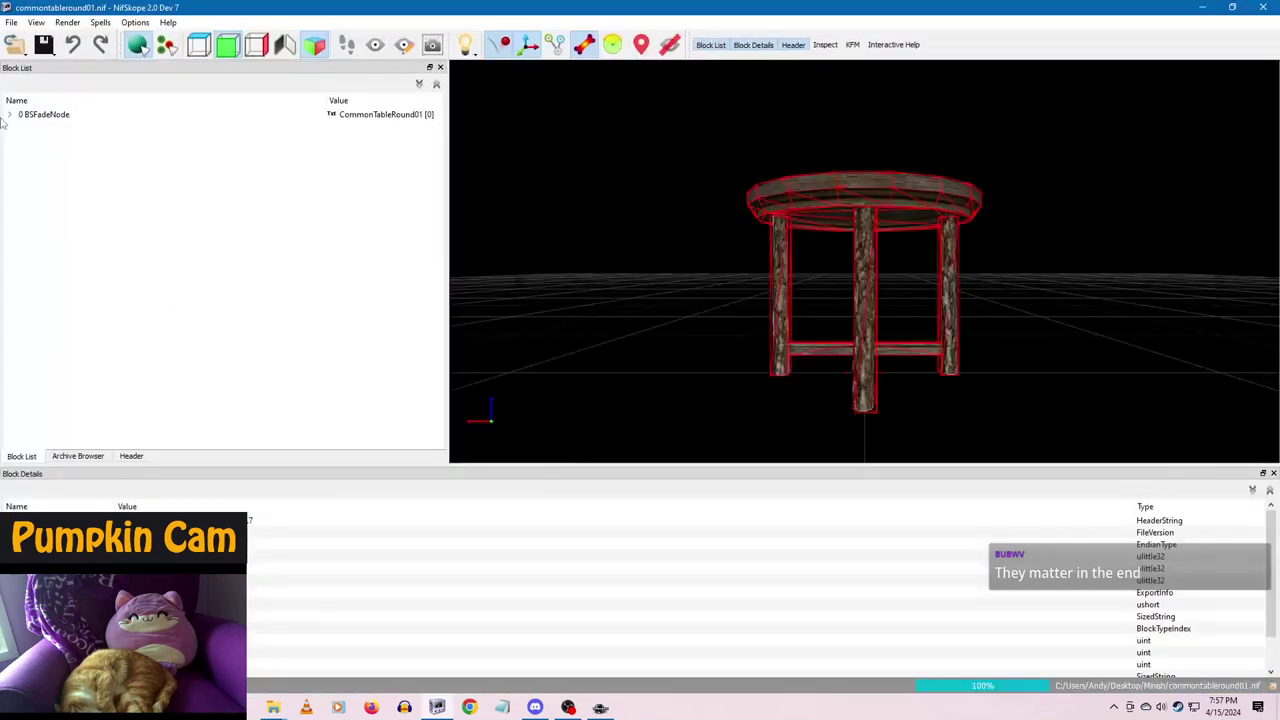
{"action": "left_click", "coordinate": [45, 116]}
{"action": "double_click", "coordinate": [145, 604]}
{"action": "type", "text": "50"}
{"action": "left_click", "coordinate": [150, 592]}
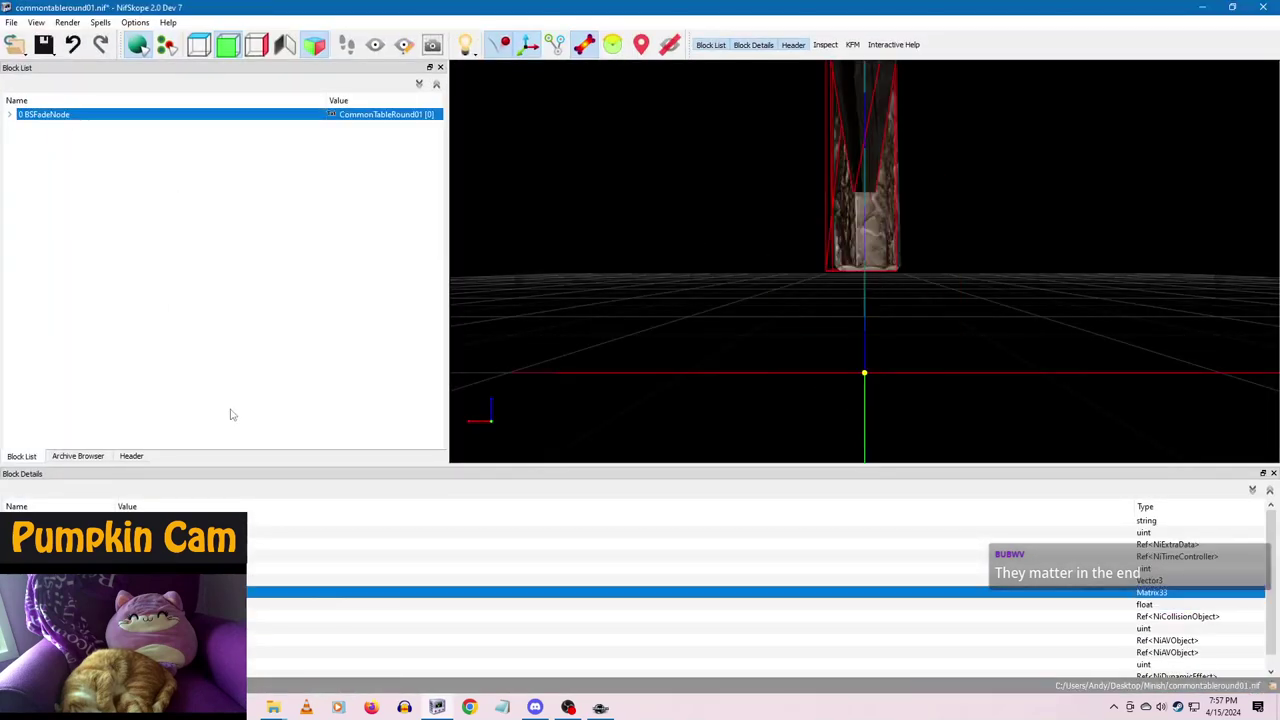
- Apply the transform on the round table's BSFadeNode, then save and close commontableround01.nif
{"action": "right_click", "coordinate": [57, 115]}
{"action": "mouse_move", "coordinate": [90, 169]}
{"action": "left_click", "coordinate": [172, 171]}
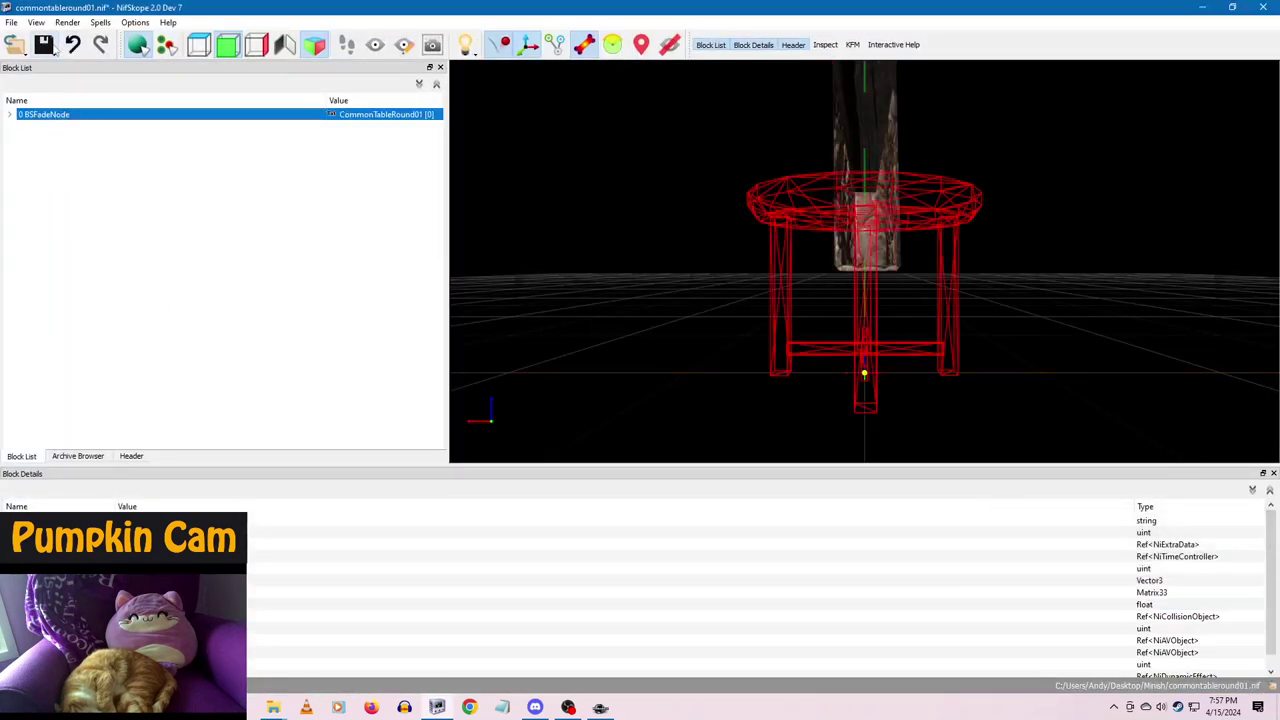
{"action": "left_click", "coordinate": [44, 50]}
{"action": "left_click", "coordinate": [58, 68]}
{"action": "left_click", "coordinate": [1268, 8]}
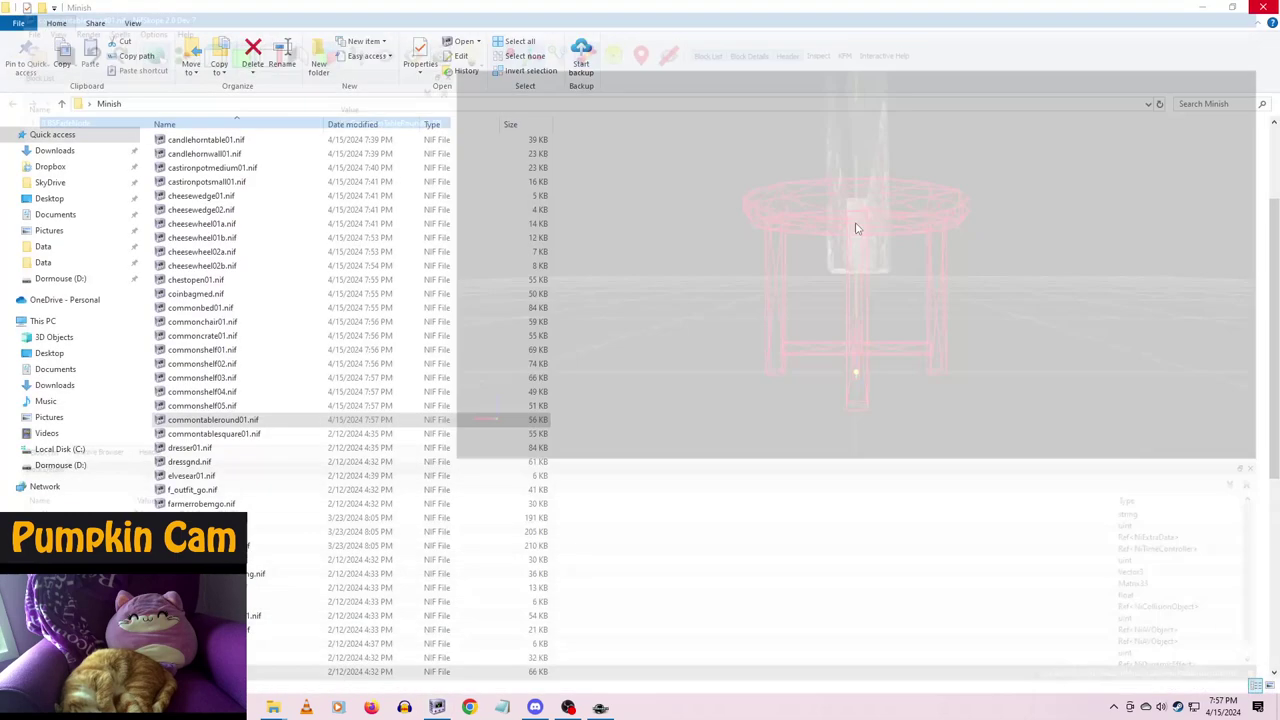
- Open commontablesquare01.nif from the Minish folder and set its BSFadeNode scale to 10
{"action": "key", "text": "Down"}
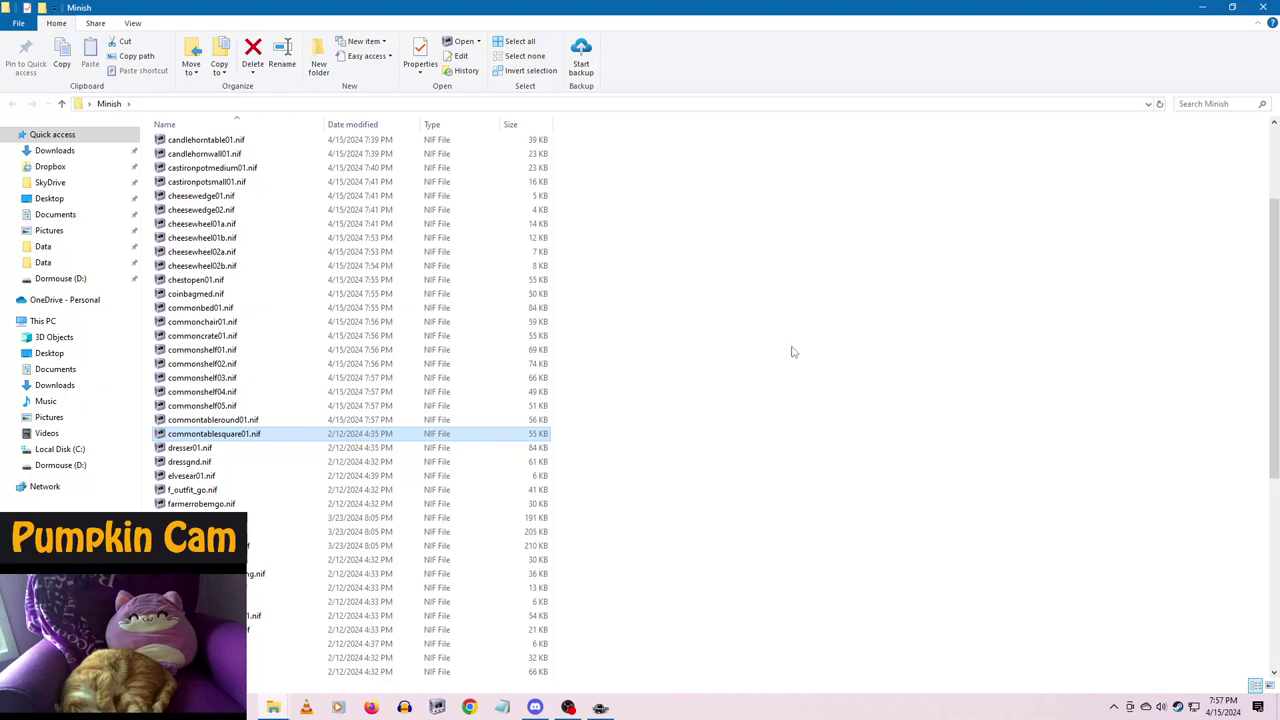
{"action": "key", "text": "Return"}
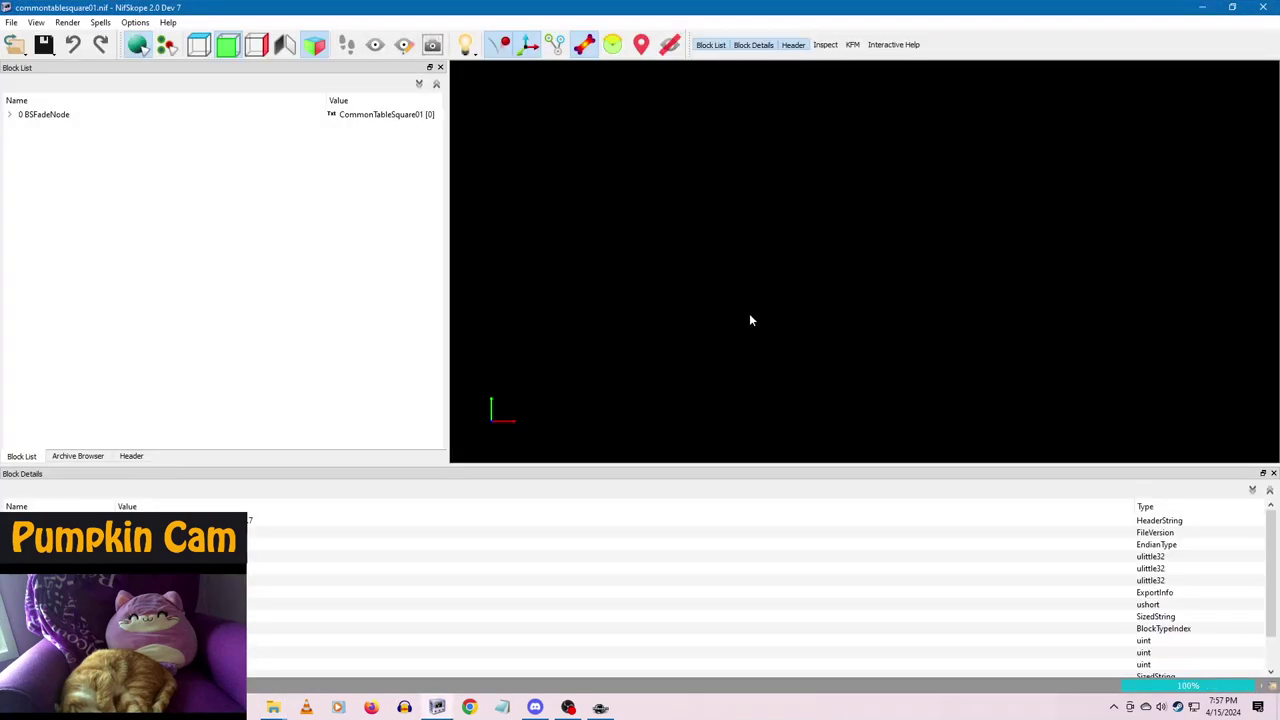
{"action": "left_click_drag", "start_coordinate": [746, 340], "coordinate": [704, 262]}
{"action": "left_click", "coordinate": [816, 192]}
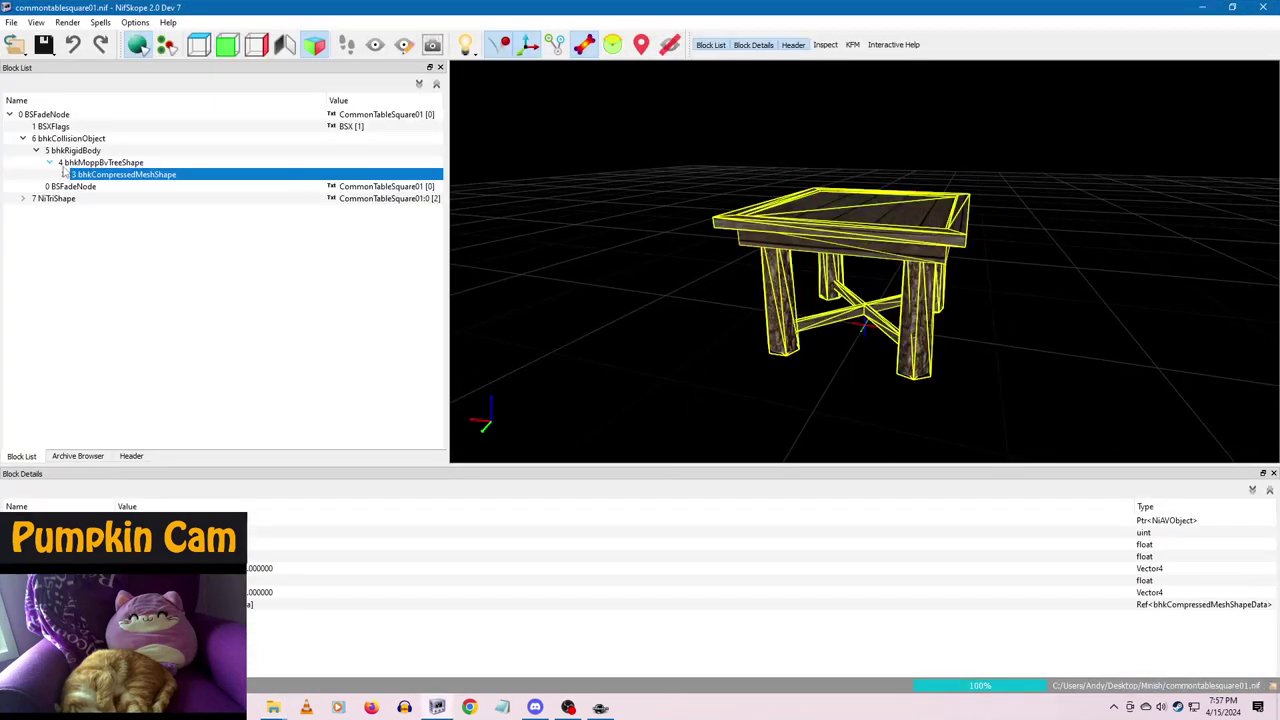
{"action": "left_click", "coordinate": [50, 114]}
{"action": "double_click", "coordinate": [160, 604]}
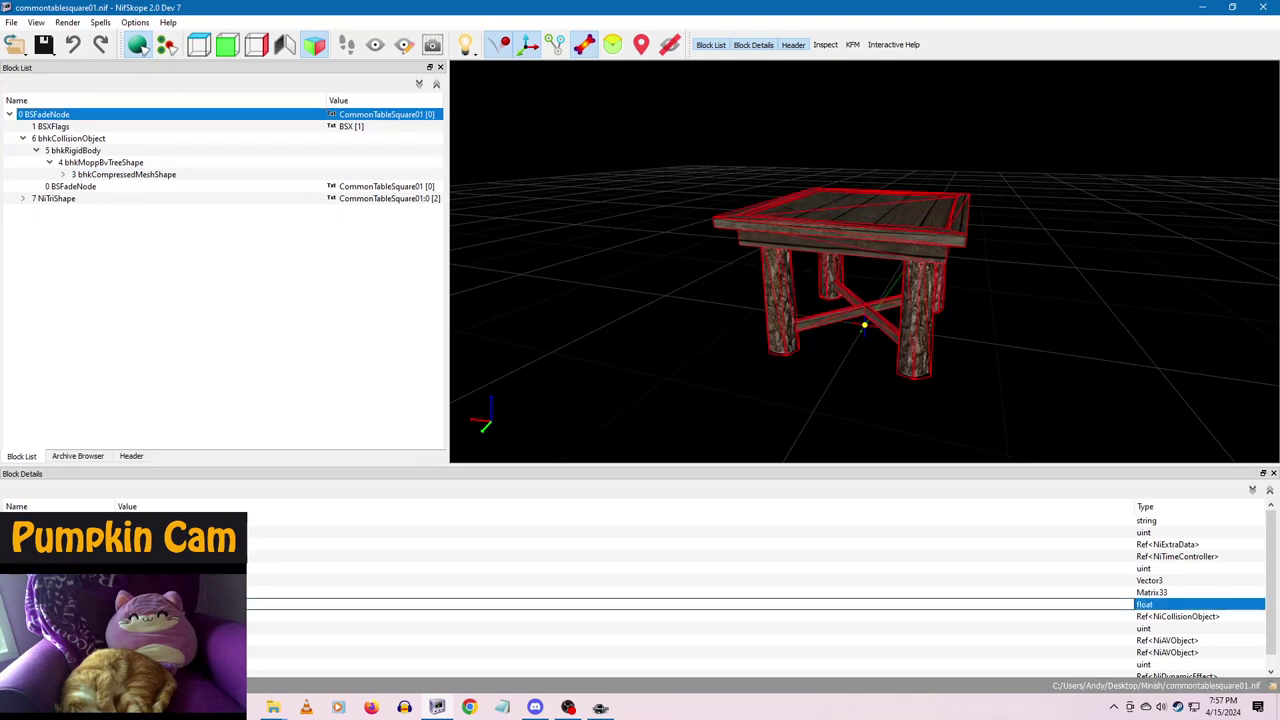
{"action": "type", "text": "10"}
{"action": "left_click", "coordinate": [180, 580]}
- Apply the transform on the square table's BSFadeNode, then save and close commontablesquare01.nif
{"action": "right_click", "coordinate": [52, 115]}
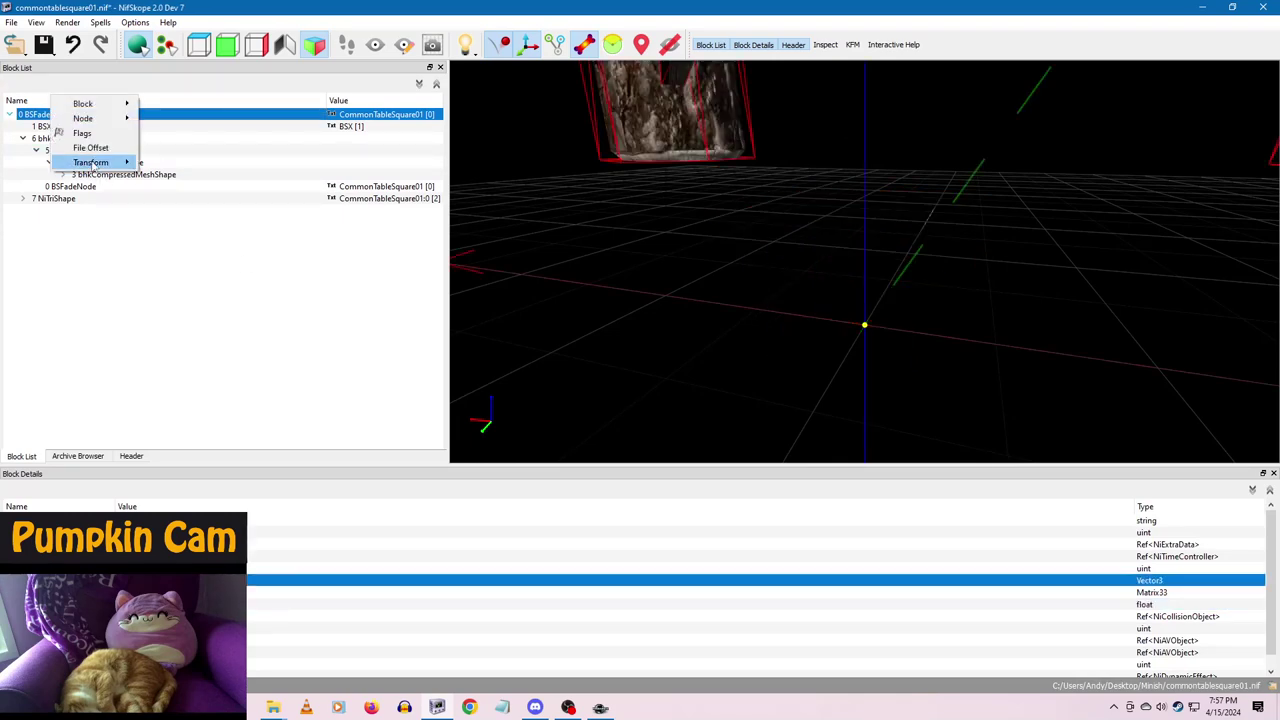
{"action": "mouse_move", "coordinate": [100, 160]}
{"action": "left_click", "coordinate": [165, 163]}
{"action": "left_click", "coordinate": [46, 46]}
{"action": "left_click", "coordinate": [62, 67]}
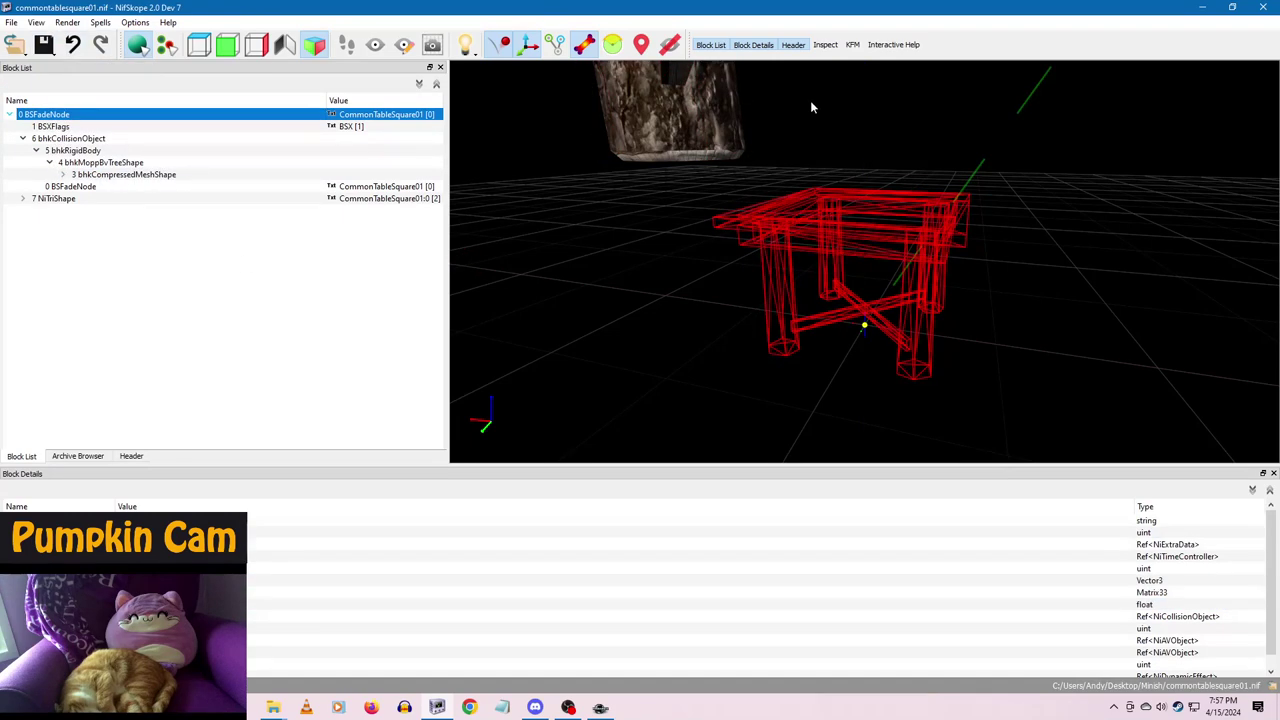
{"action": "left_click", "coordinate": [1274, 6]}
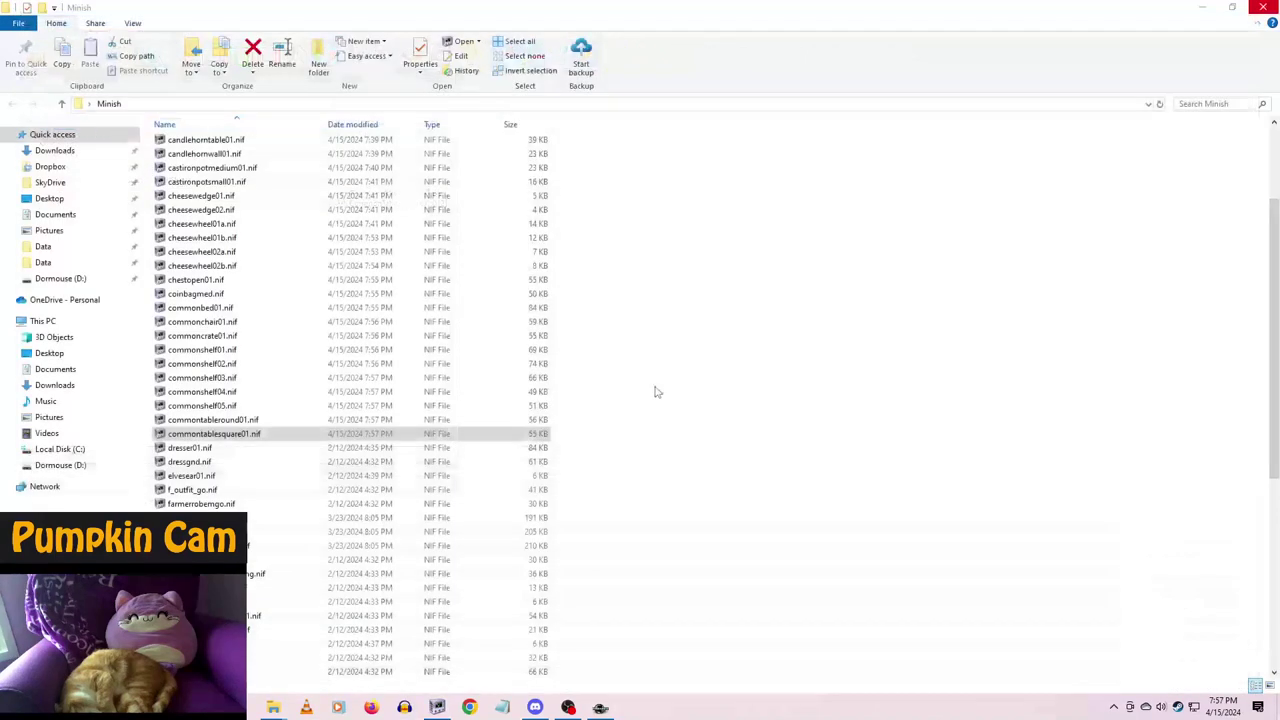
- Switch to the Creation Kit to check the plugin's save progress, and return to the Minish folder
{"action": "left_click", "coordinate": [600, 708]}
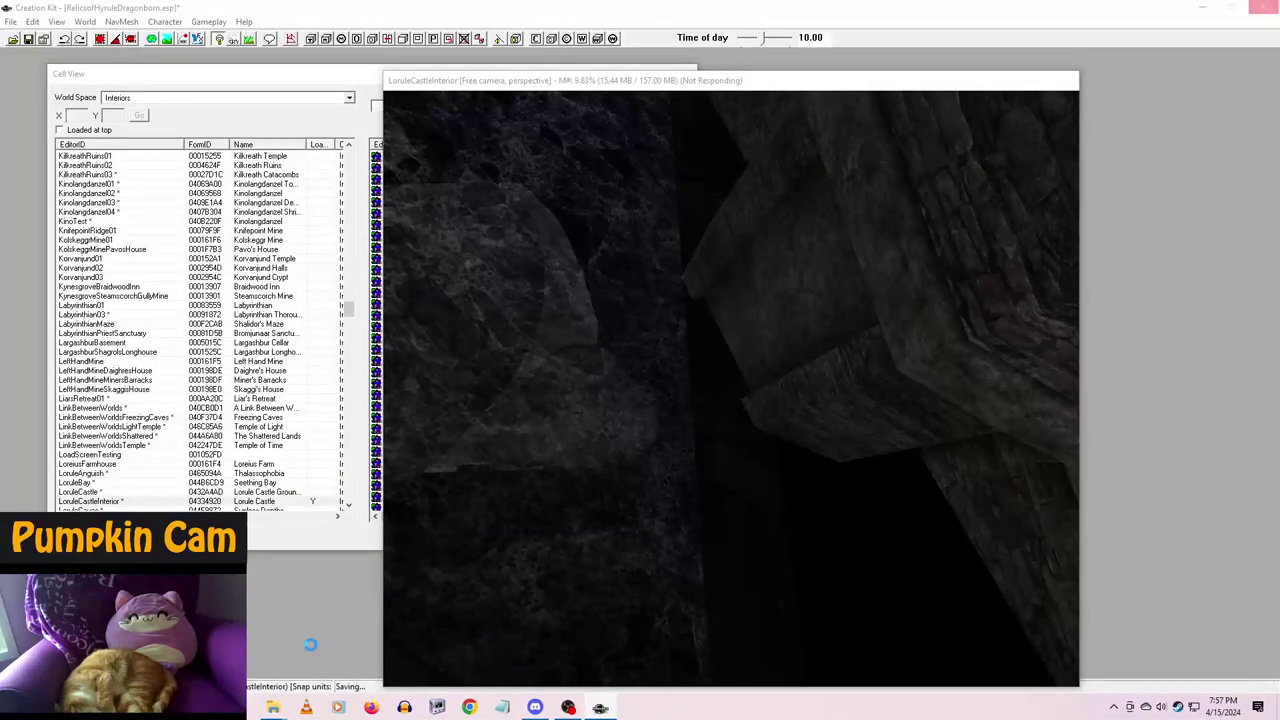
{"action": "left_click", "coordinate": [273, 708]}
{"action": "left_click", "coordinate": [332, 648]}
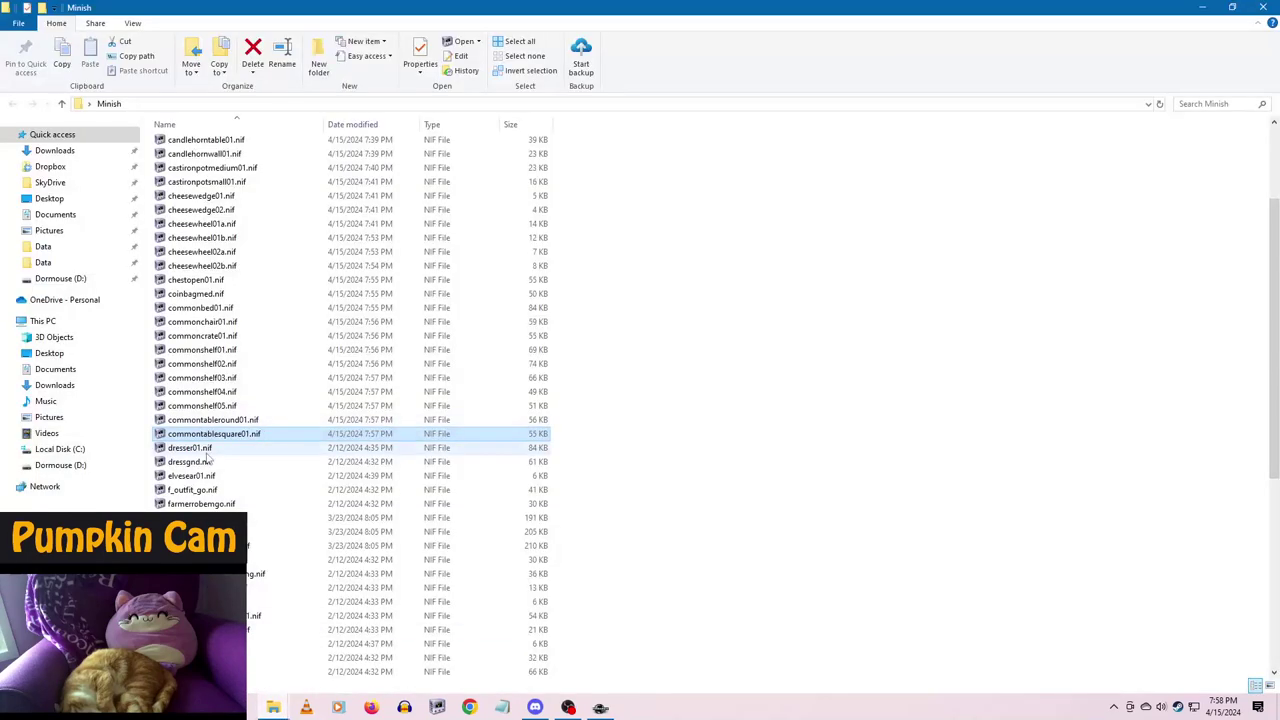
- Review the remaining models in the Minish folder by selecting through to its last file, and clear the selection
{"action": "key", "text": "Down"}
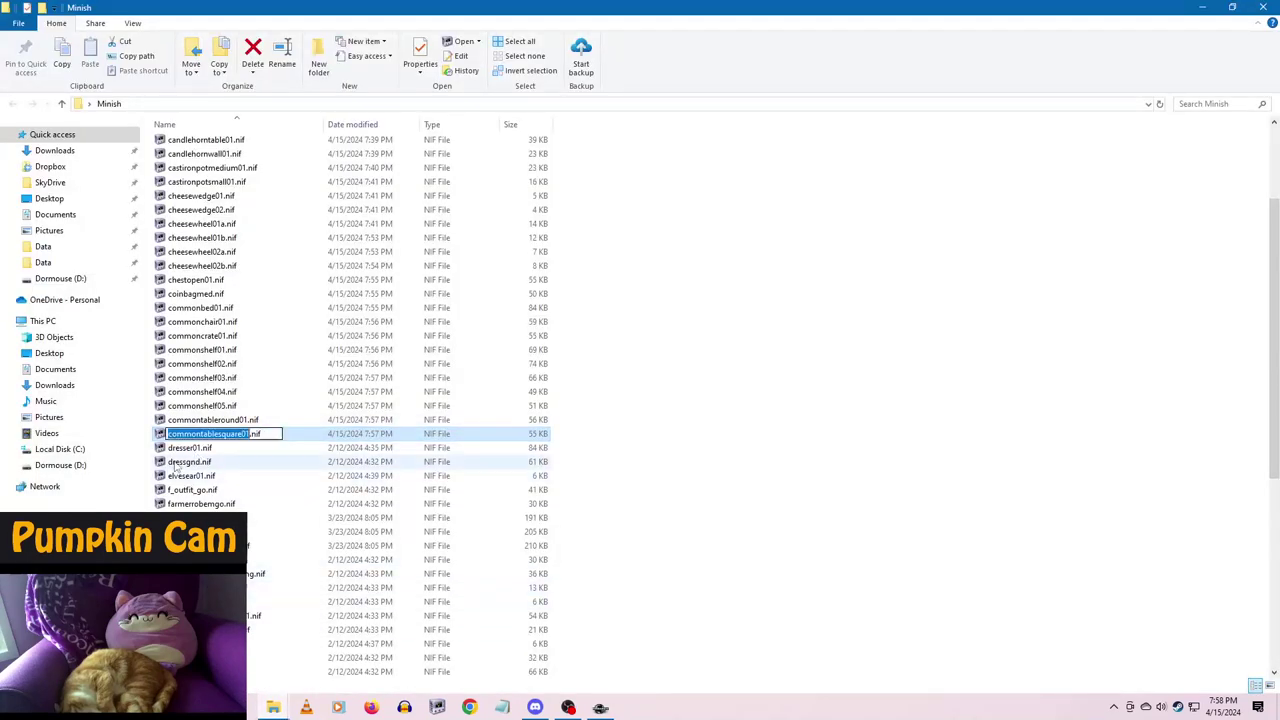
{"action": "scroll", "coordinate": [260, 605], "scroll_direction": "down", "scroll_amount": 8}
{"action": "scroll", "coordinate": [262, 605], "scroll_direction": "down", "scroll_amount": 1}
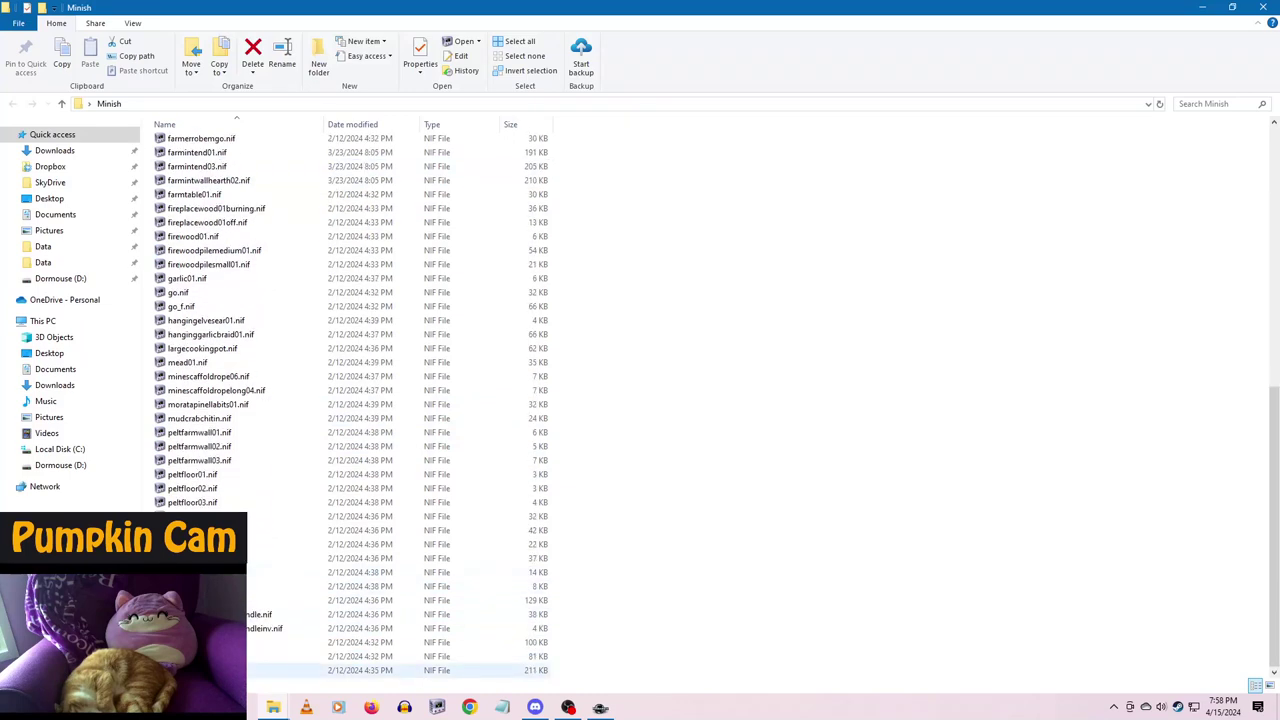
{"action": "left_click", "coordinate": [508, 670], "text": "shift"}
{"action": "scroll", "coordinate": [462, 556], "scroll_direction": "up", "scroll_amount": 6}
{"action": "left_click", "coordinate": [362, 376]}
- Open dresser01.nif from the Minish folder and set its BSFadeNode scale to 50
{"action": "double_click", "coordinate": [200, 324]}
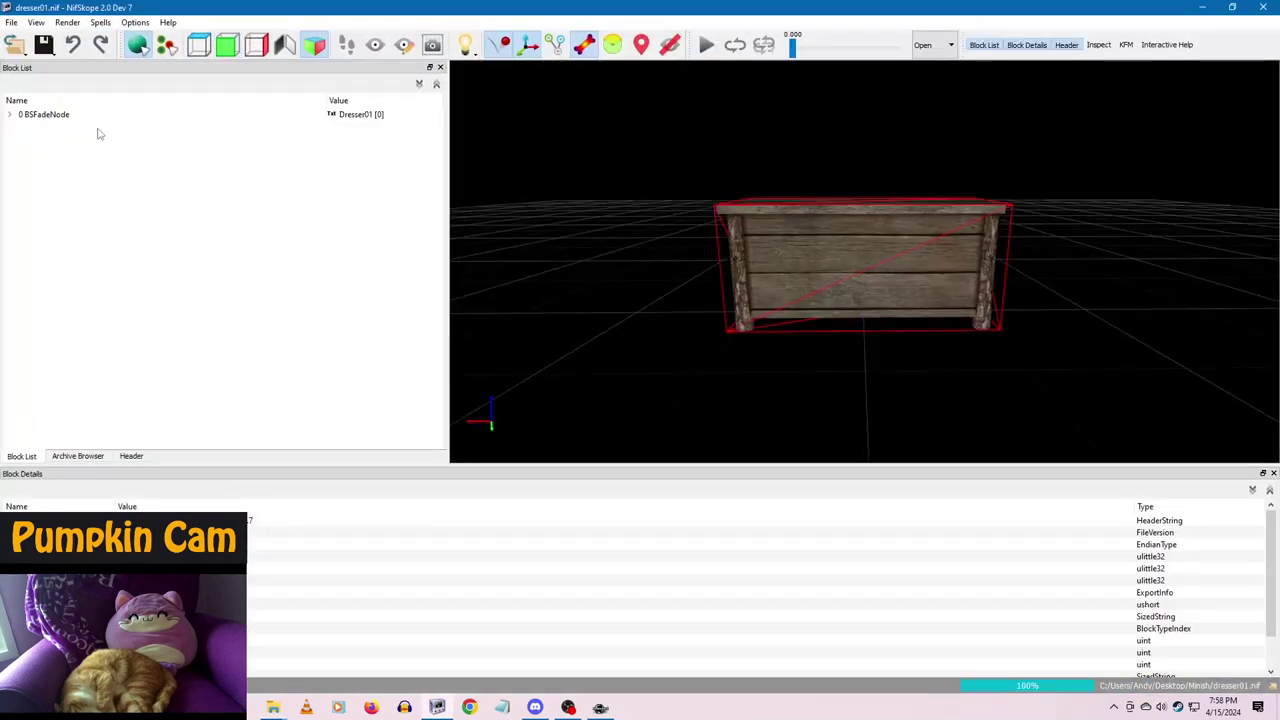
{"action": "left_click", "coordinate": [66, 115]}
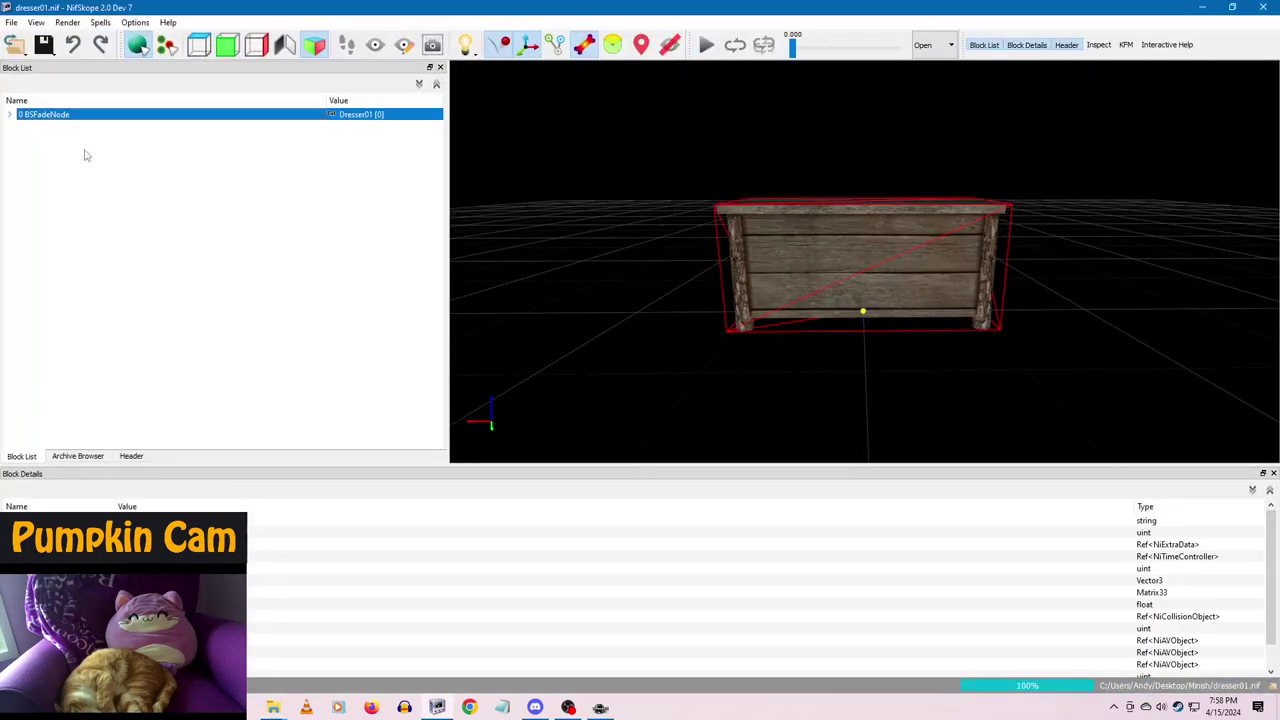
{"action": "double_click", "coordinate": [128, 604]}
{"action": "type", "text": "50"}
{"action": "left_click_drag", "start_coordinate": [130, 581], "coordinate": [130, 591]}
- Apply the transform on the dresser's BSFadeNode, proceeding despite its animated nodes
{"action": "right_click", "coordinate": [52, 115]}
{"action": "mouse_move", "coordinate": [105, 172]}
{"action": "left_click", "coordinate": [165, 170]}
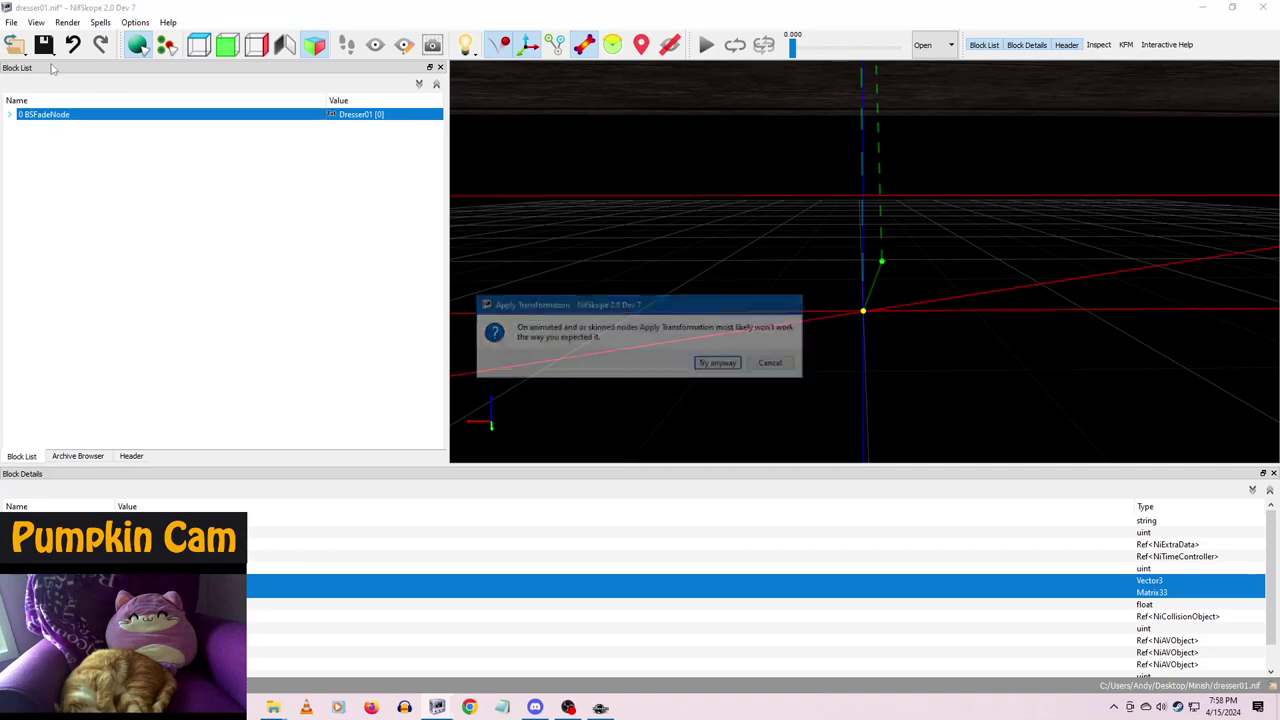
{"action": "left_click", "coordinate": [720, 363]}
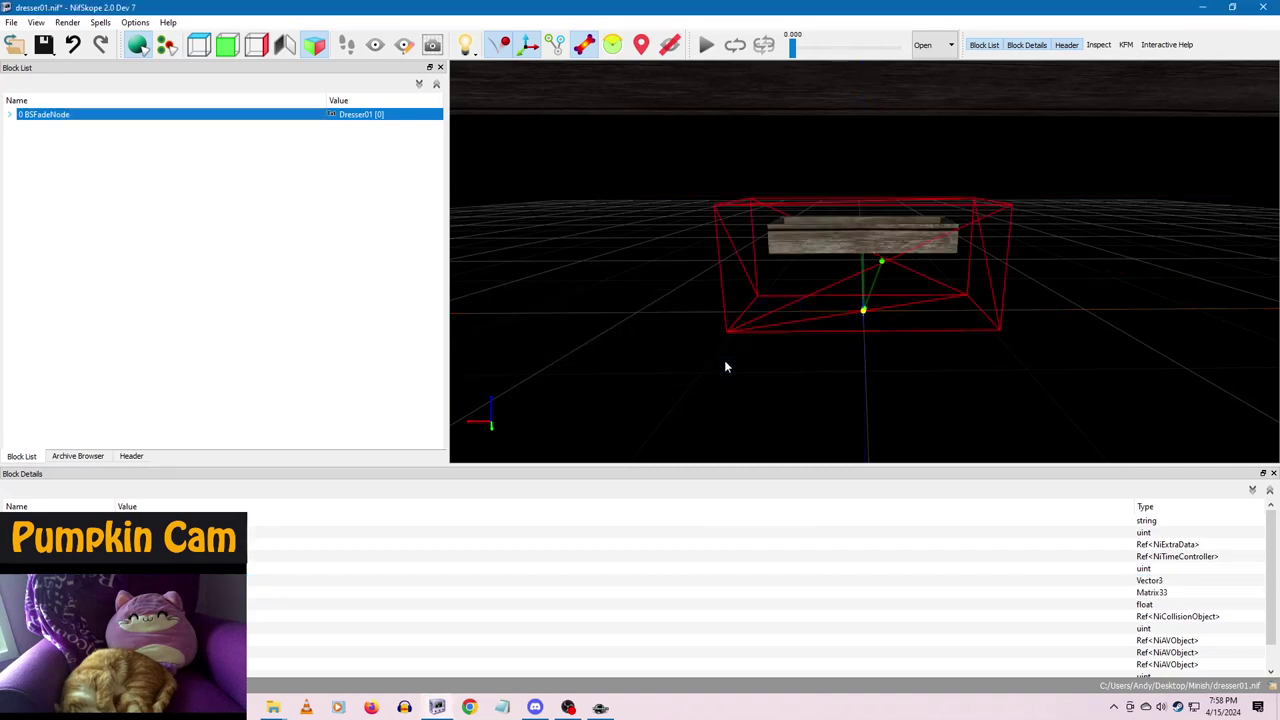
- Select the undersized drawer's parent NiNode, Dresser01Drawer, and apply its transform
{"action": "left_click_drag", "start_coordinate": [724, 360], "coordinate": [859, 337]}
{"action": "scroll", "coordinate": [800, 355], "scroll_direction": "down", "scroll_amount": 3}
{"action": "scroll", "coordinate": [790, 372], "scroll_direction": "up", "scroll_amount": 8}
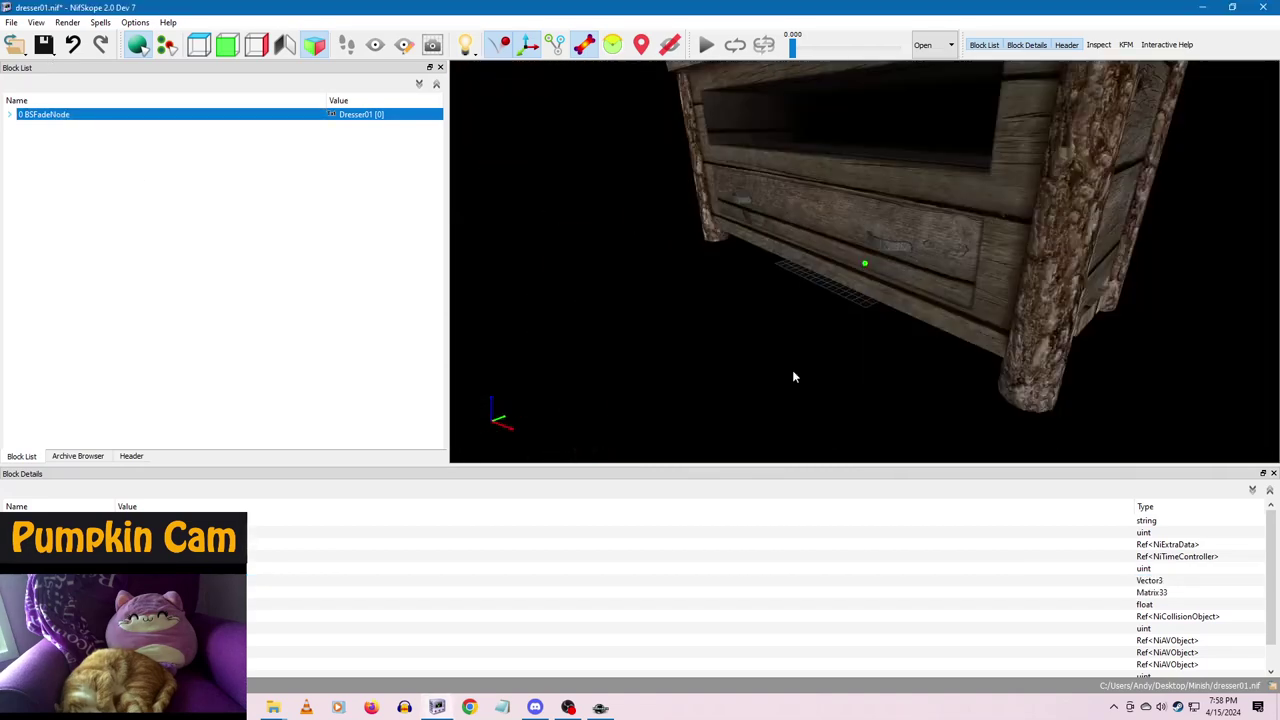
{"action": "left_click_drag", "start_coordinate": [783, 327], "coordinate": [844, 248]}
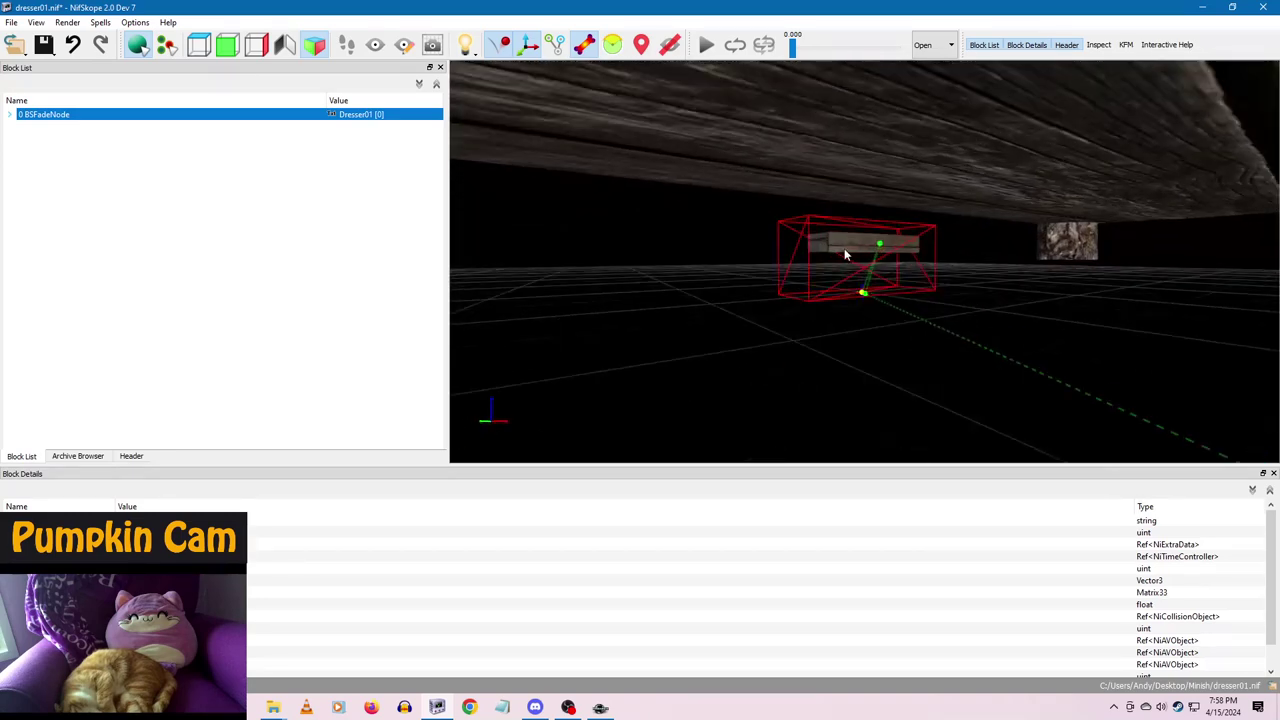
{"action": "left_click", "coordinate": [847, 250]}
{"action": "left_click", "coordinate": [56, 163]}
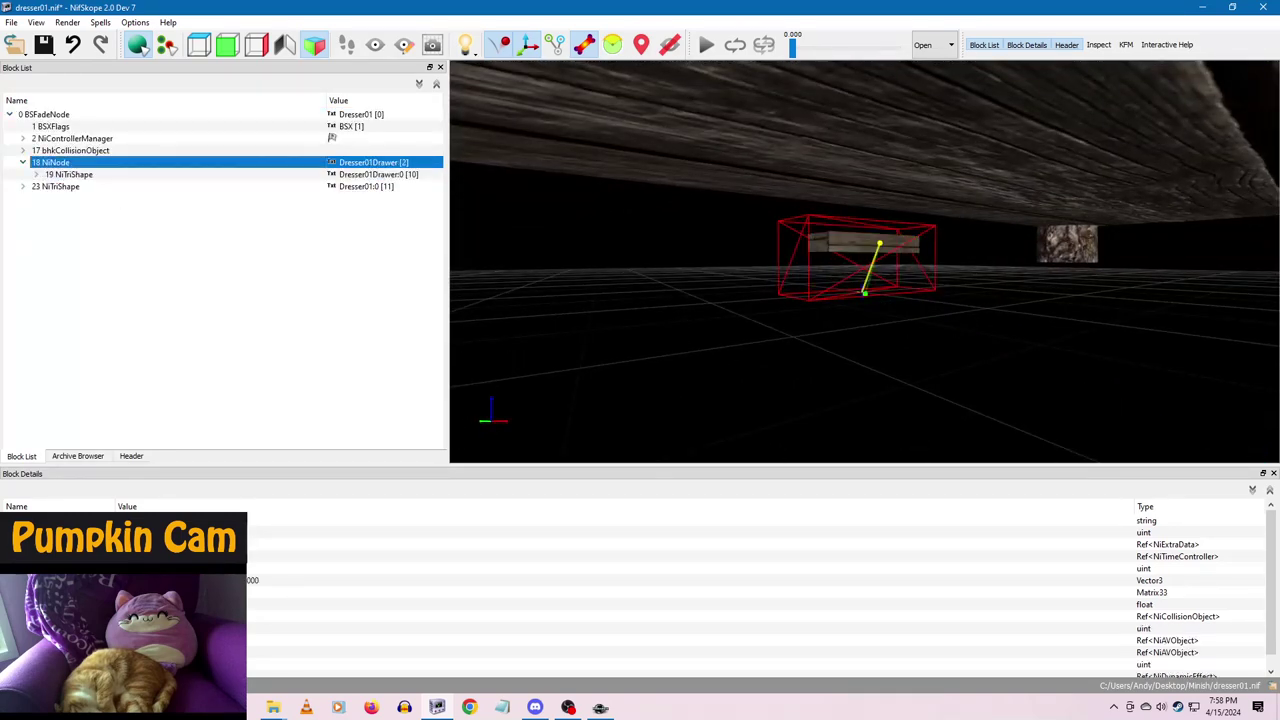
{"action": "right_click", "coordinate": [58, 163]}
{"action": "mouse_move", "coordinate": [100, 230]}
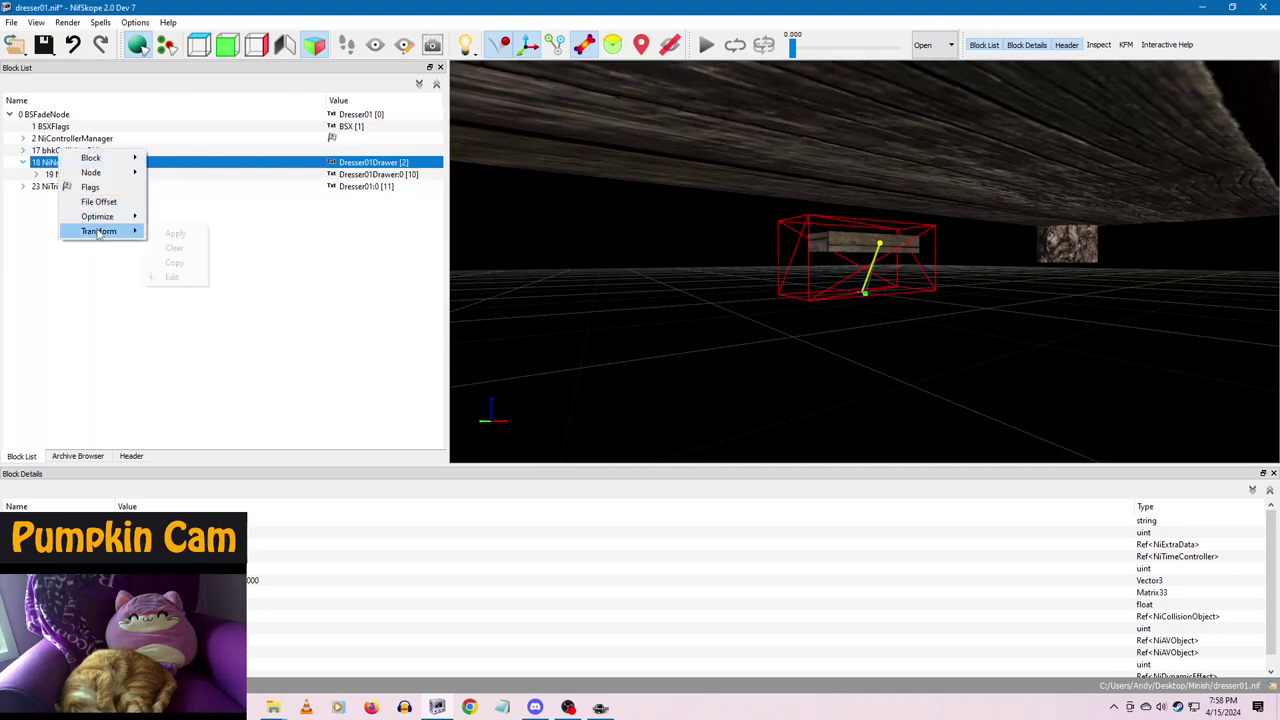
{"action": "left_click", "coordinate": [184, 259]}
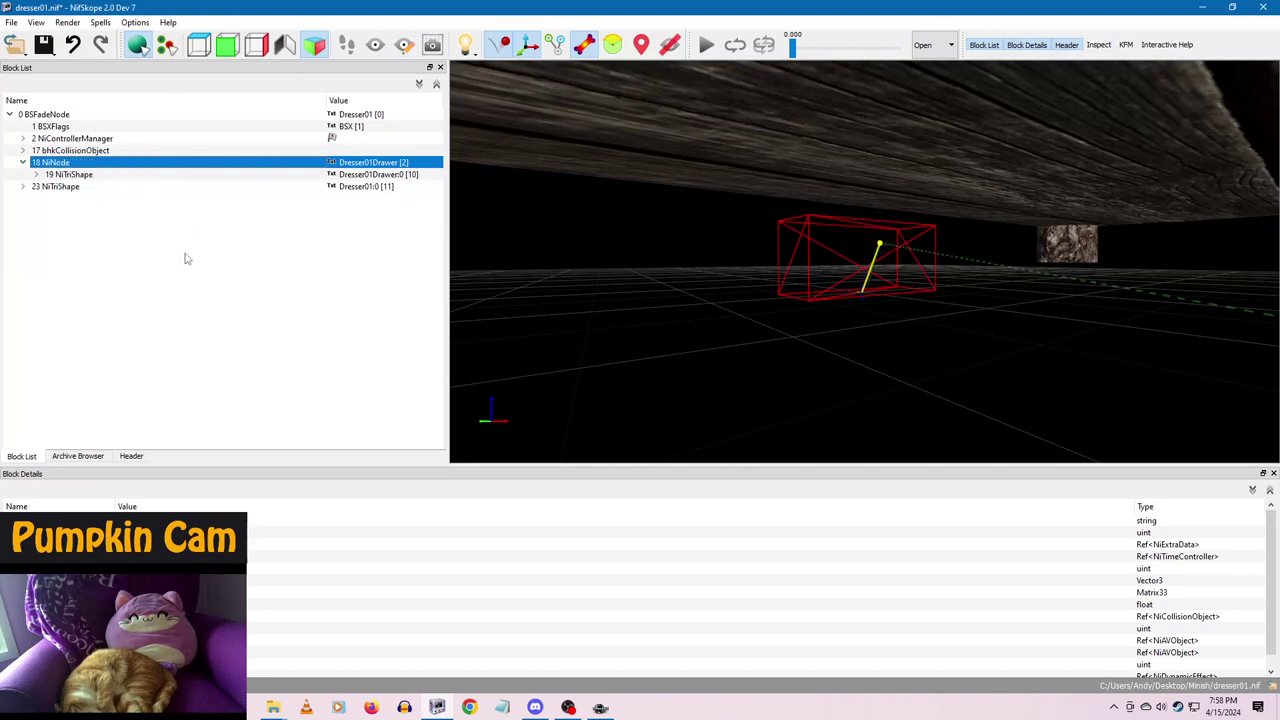
- Examine the dresser's body and drawer NiTriShapes, scrubbing the Open animation to check the drawer's position and movement
{"action": "left_click", "coordinate": [24, 187]}
{"action": "left_click", "coordinate": [58, 187]}
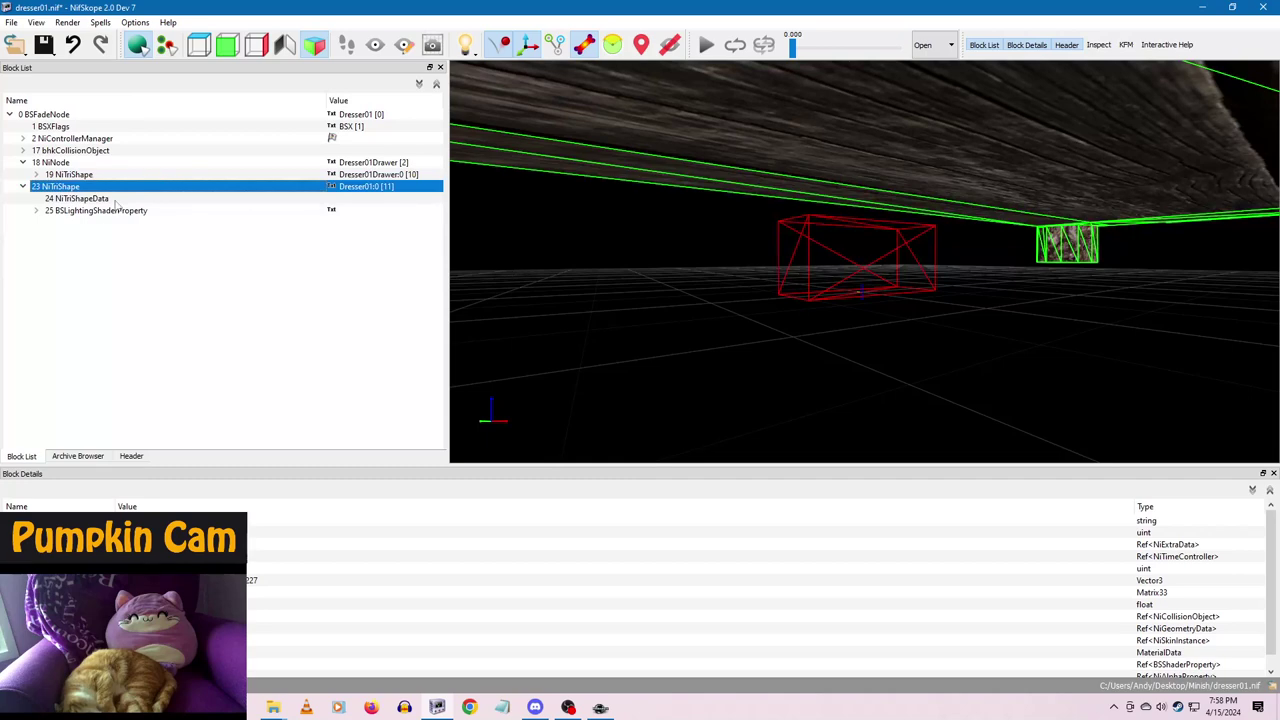
{"action": "left_click", "coordinate": [68, 175]}
{"action": "scroll", "coordinate": [695, 308], "scroll_direction": "down", "scroll_amount": 12}
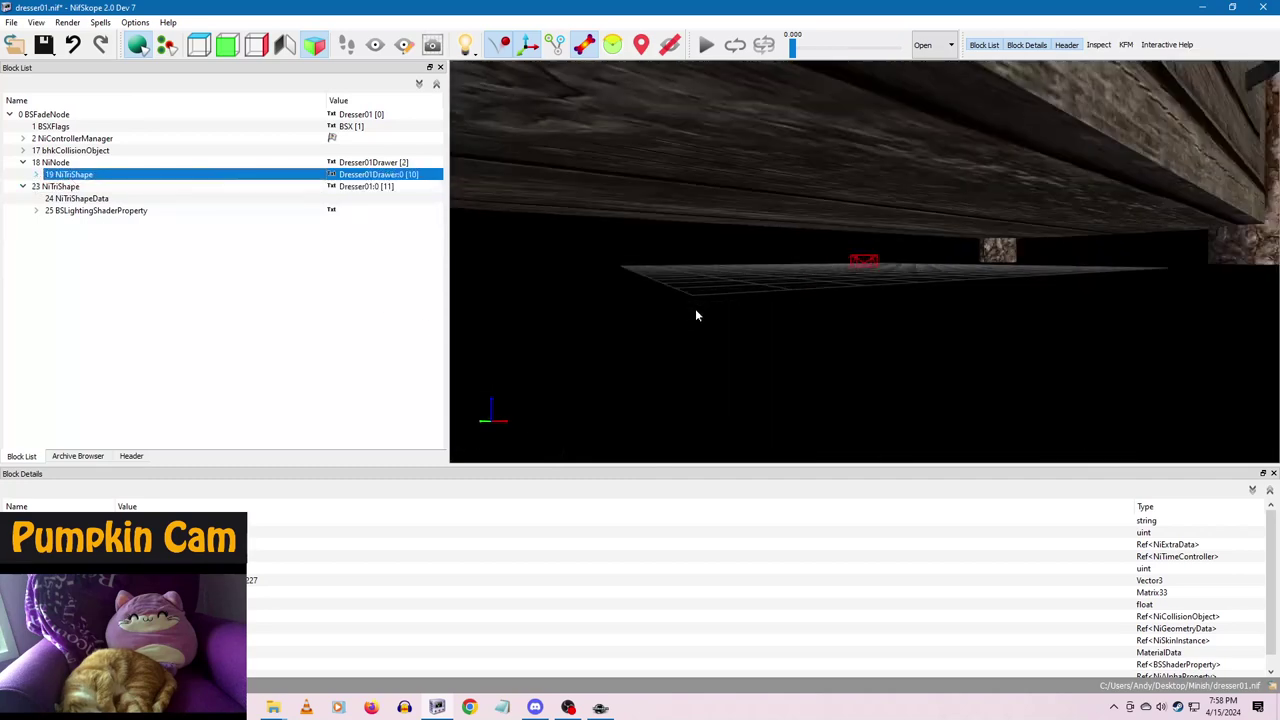
{"action": "left_click_drag", "start_coordinate": [730, 308], "coordinate": [784, 304]}
{"action": "scroll", "coordinate": [785, 296], "scroll_direction": "up", "scroll_amount": 3}
{"action": "left_click_drag", "start_coordinate": [789, 214], "coordinate": [792, 78]}
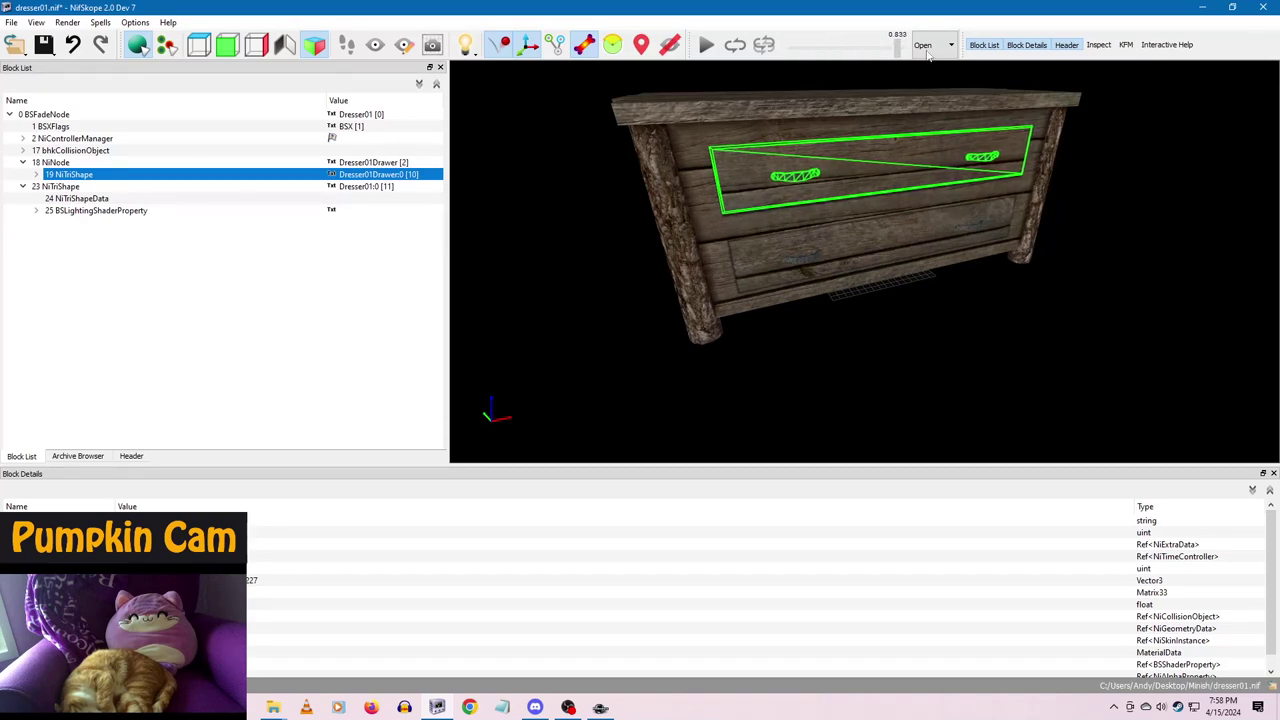
{"action": "left_click_drag", "start_coordinate": [690, 68], "coordinate": [926, 240]}
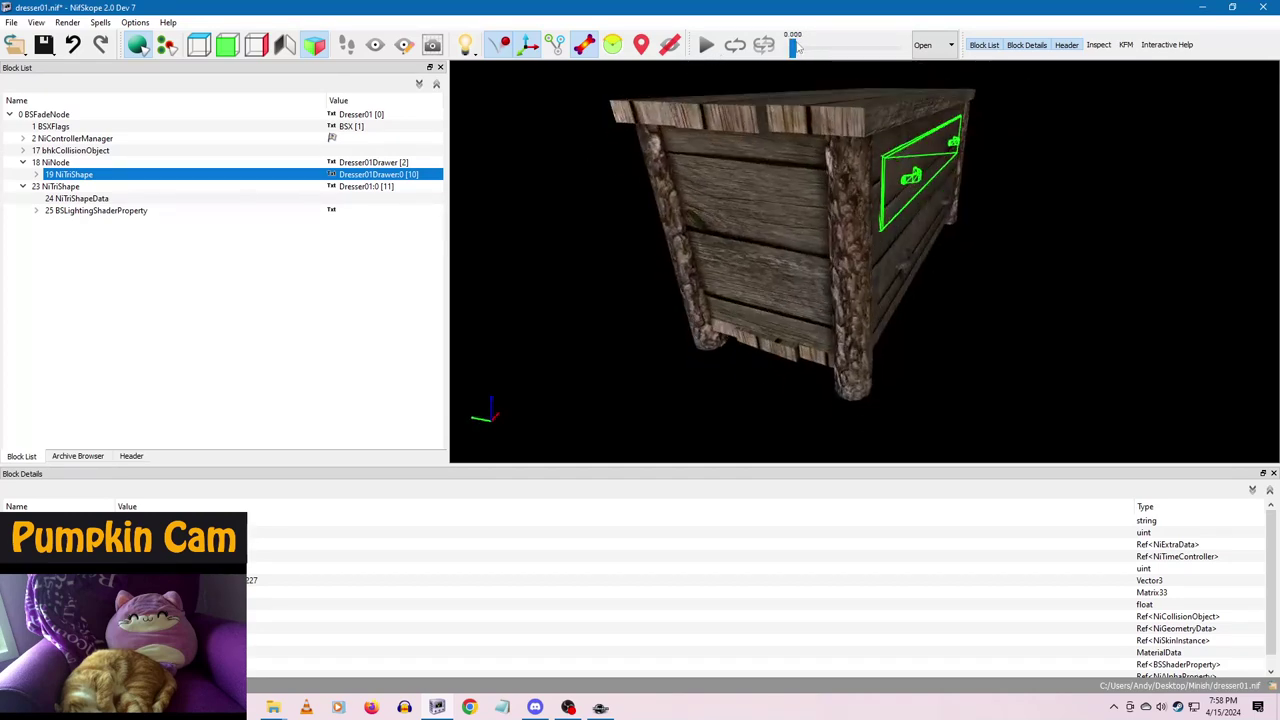
{"action": "left_click_drag", "start_coordinate": [798, 47], "coordinate": [604, 30]}
{"action": "left_click", "coordinate": [43, 48]}
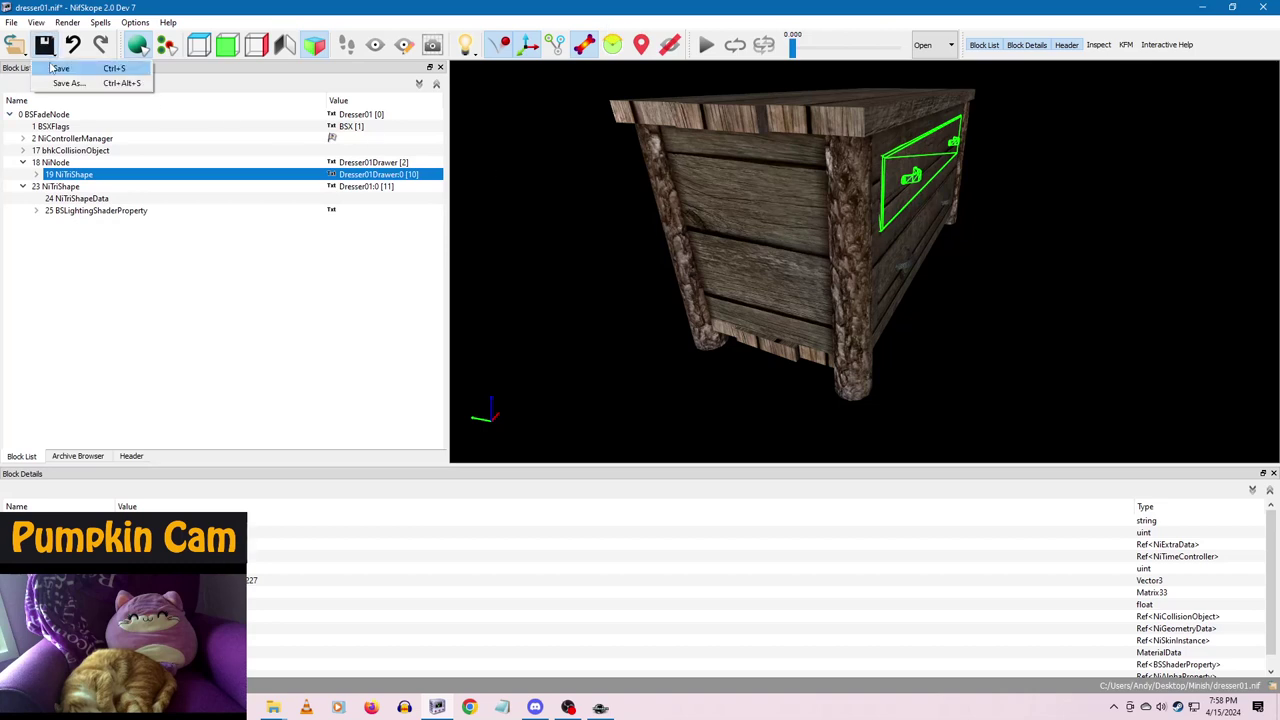
{"action": "left_click", "coordinate": [635, 313]}
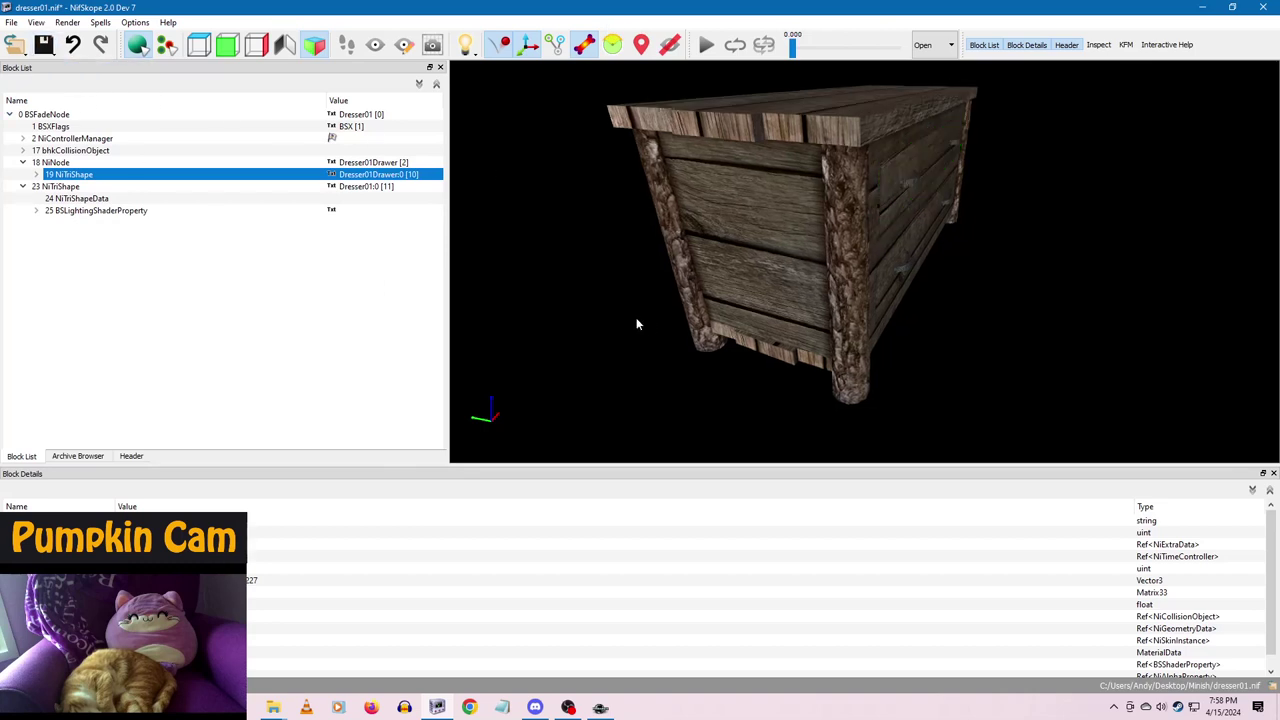
{"action": "left_click_drag", "start_coordinate": [636, 317], "coordinate": [642, 325]}
- Expand the dresser's NiControllerManager and its Open sequence, and inspect the NiTextKeyExtraData entries
{"action": "left_click", "coordinate": [70, 140]}
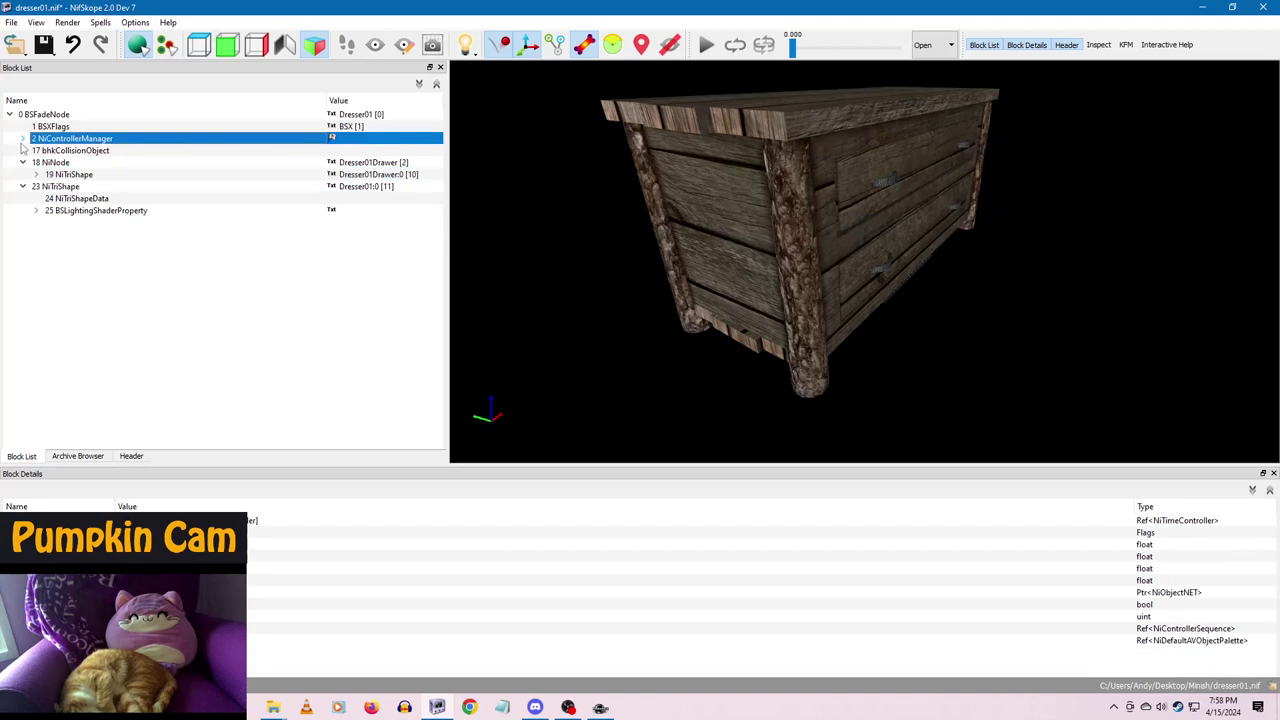
{"action": "left_click", "coordinate": [23, 139]}
{"action": "left_click", "coordinate": [87, 152]}
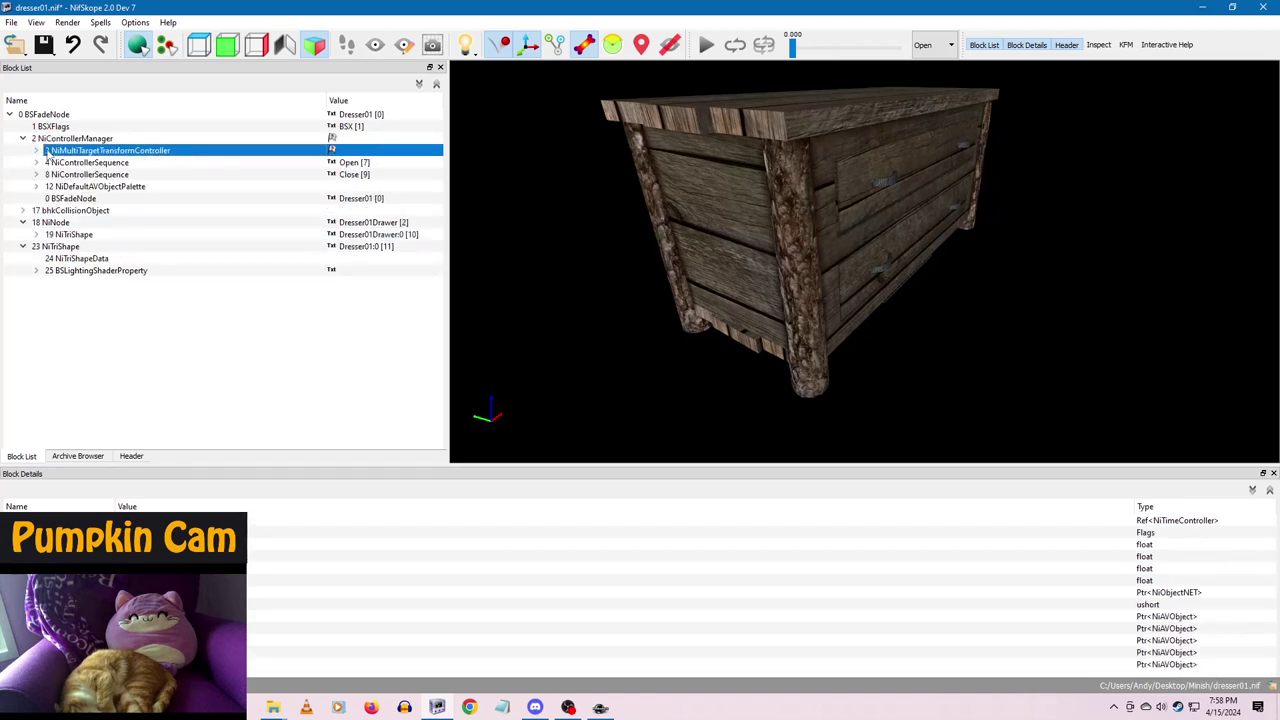
{"action": "left_click", "coordinate": [37, 150]}
{"action": "left_click", "coordinate": [108, 187]}
{"action": "left_click", "coordinate": [37, 187]}
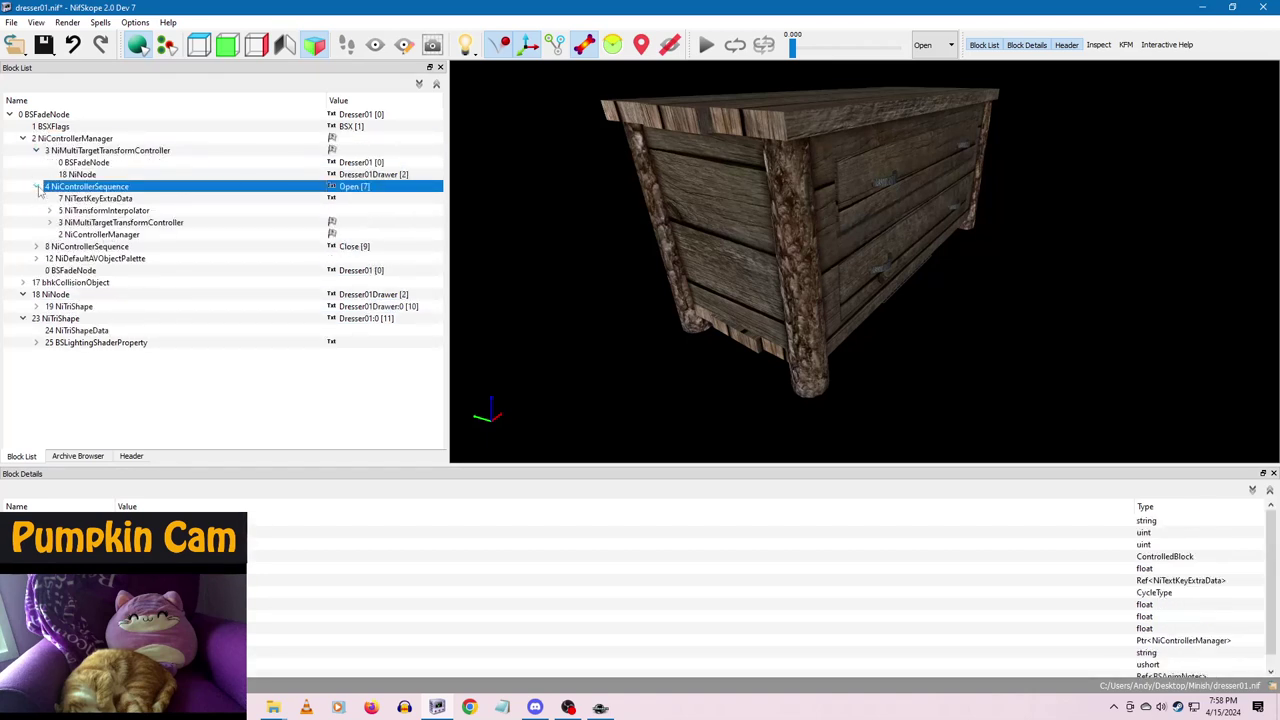
{"action": "left_click", "coordinate": [93, 199]}
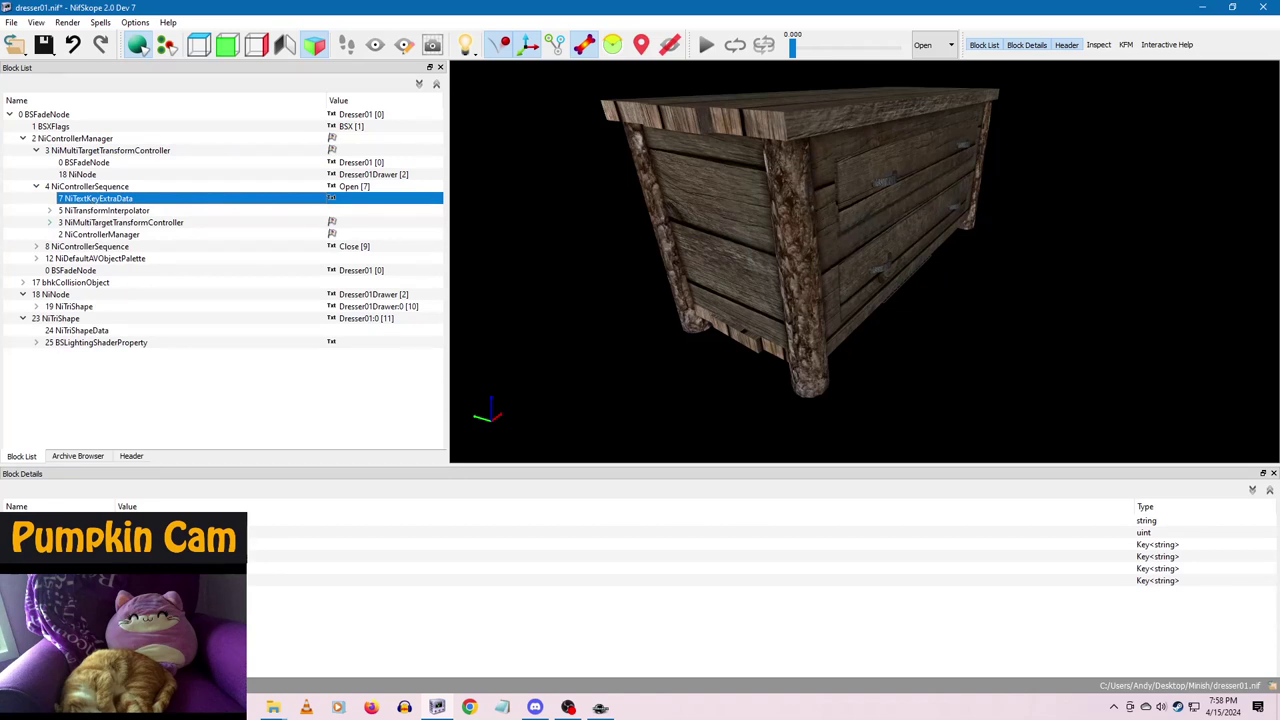
{"action": "left_click", "coordinate": [23, 569]}
{"action": "left_click", "coordinate": [23, 605]}
- Examine the key values in the NiTransformData under the Open sequence's NiTransformInterpolator
{"action": "left_click", "coordinate": [108, 211]}
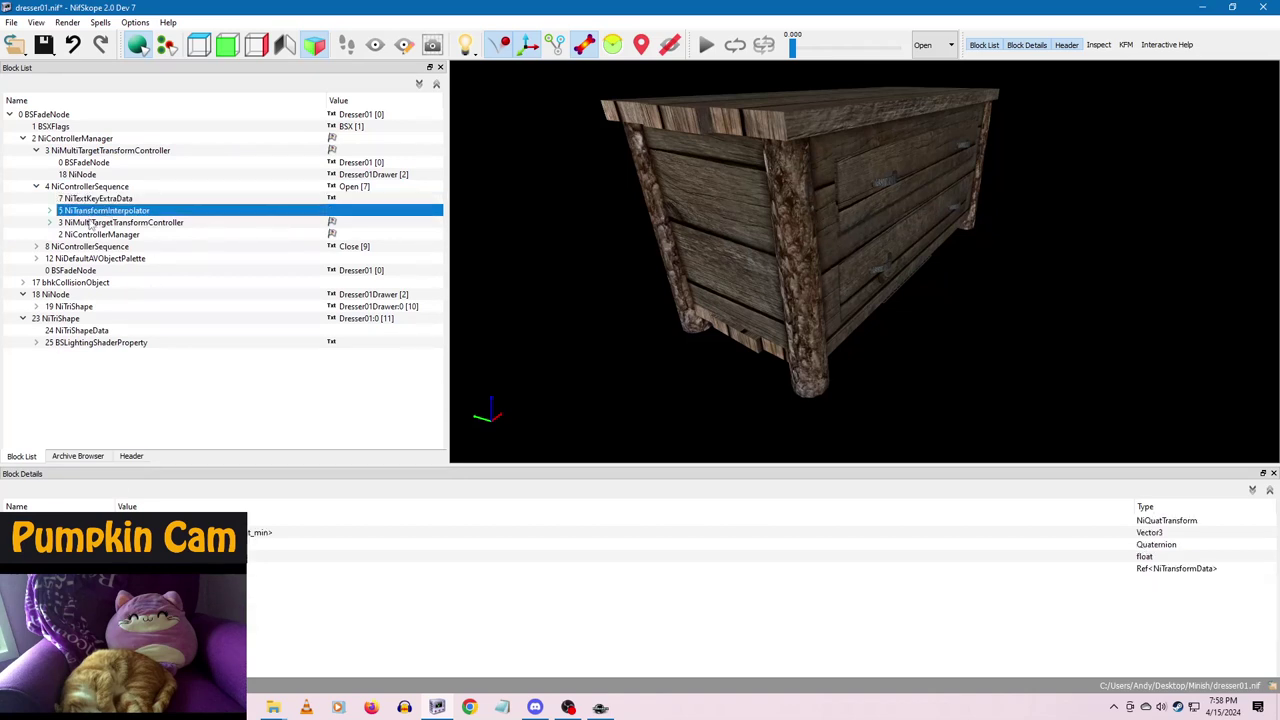
{"action": "left_click", "coordinate": [51, 211]}
{"action": "left_click", "coordinate": [92, 222]}
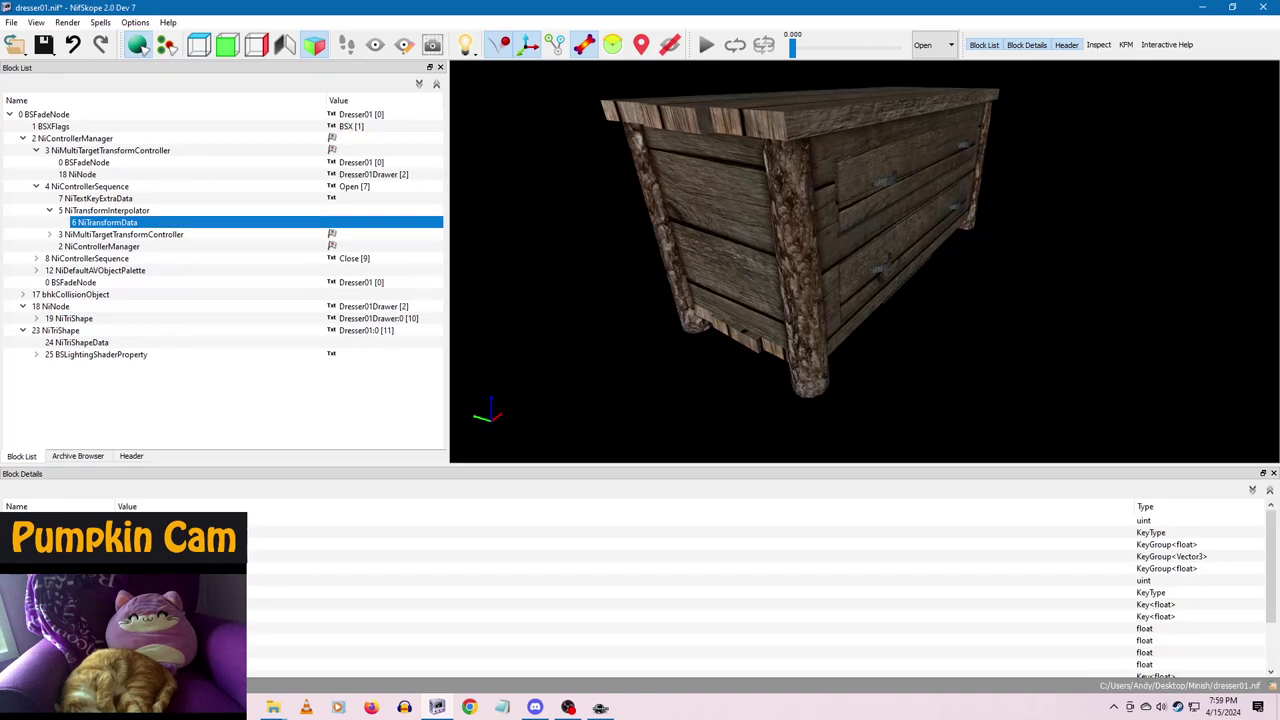
{"action": "left_click", "coordinate": [140, 640]}
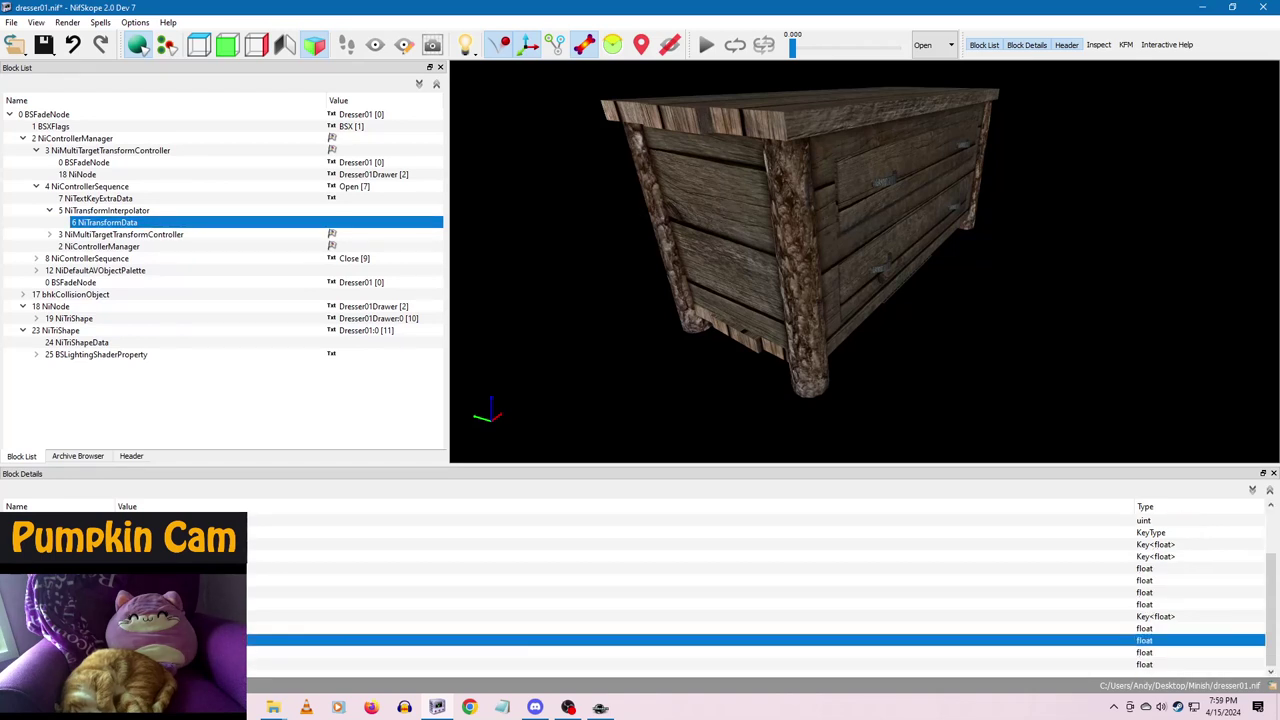
{"action": "scroll", "coordinate": [140, 640], "scroll_direction": "up", "scroll_amount": 2}
{"action": "scroll", "coordinate": [140, 640], "scroll_direction": "down", "scroll_amount": 2}
{"action": "key", "text": "Up"}
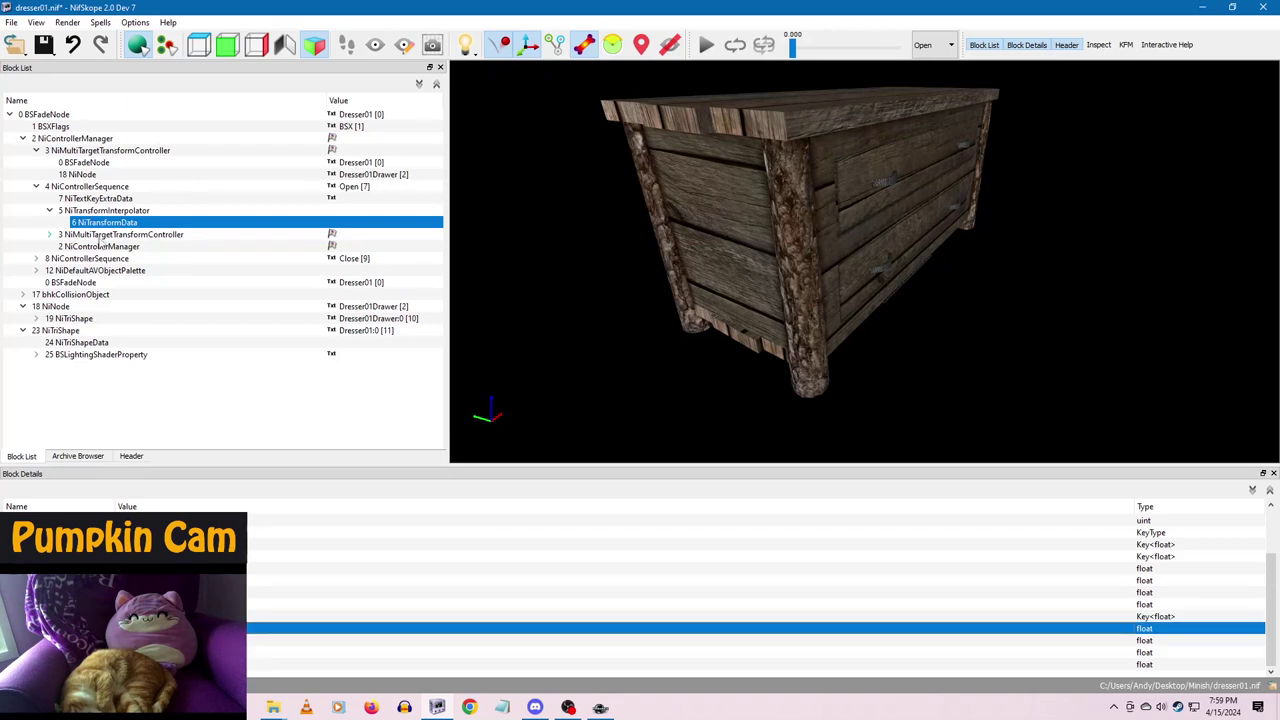
- Expand the NiMultiTargetTransformController under the Open controller sequence and save dresser01.nif
{"action": "left_click", "coordinate": [112, 235]}
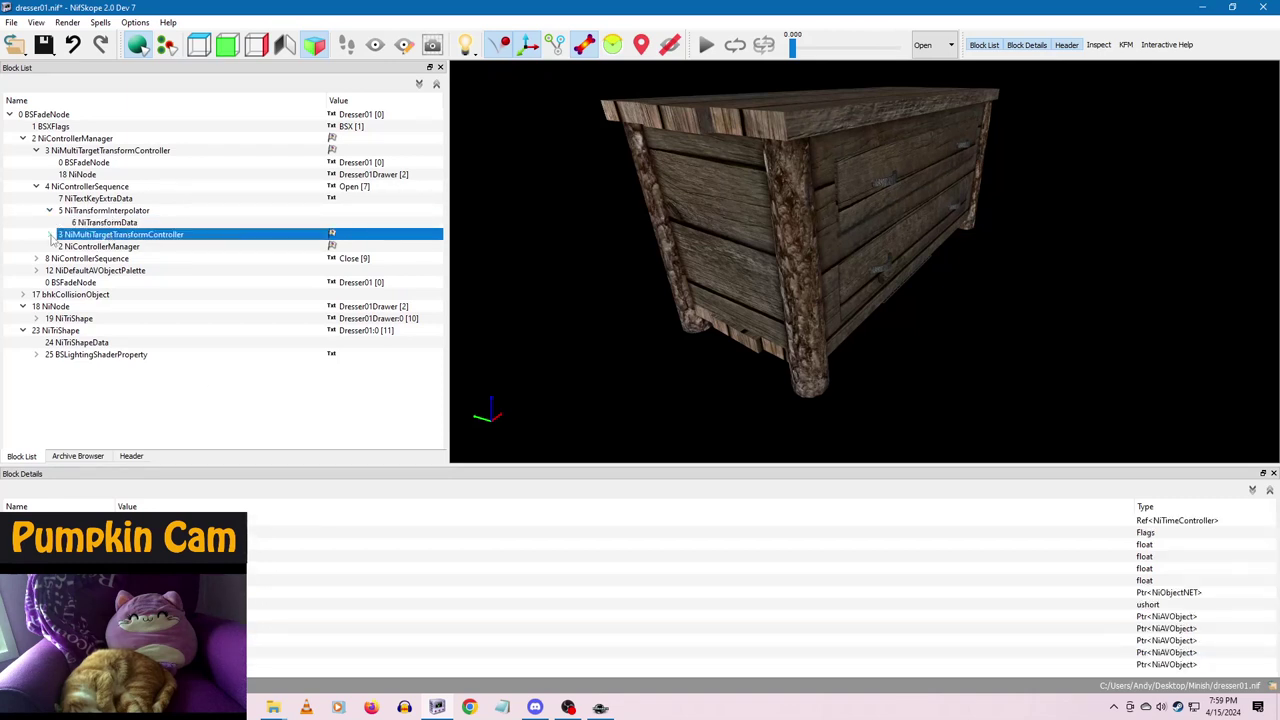
{"action": "left_click", "coordinate": [50, 235]}
{"action": "left_click", "coordinate": [50, 50]}
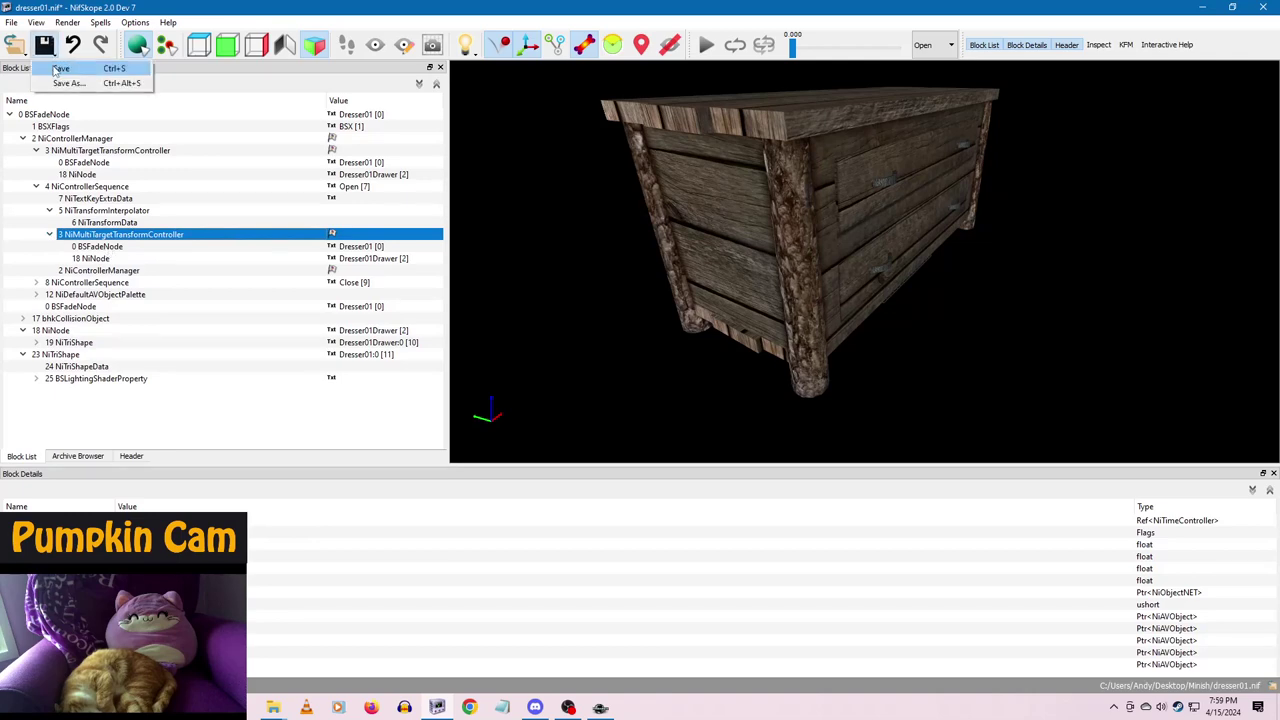
{"action": "left_click", "coordinate": [56, 69]}
{"action": "left_click", "coordinate": [15, 46]}
{"action": "left_click", "coordinate": [22, 66]}
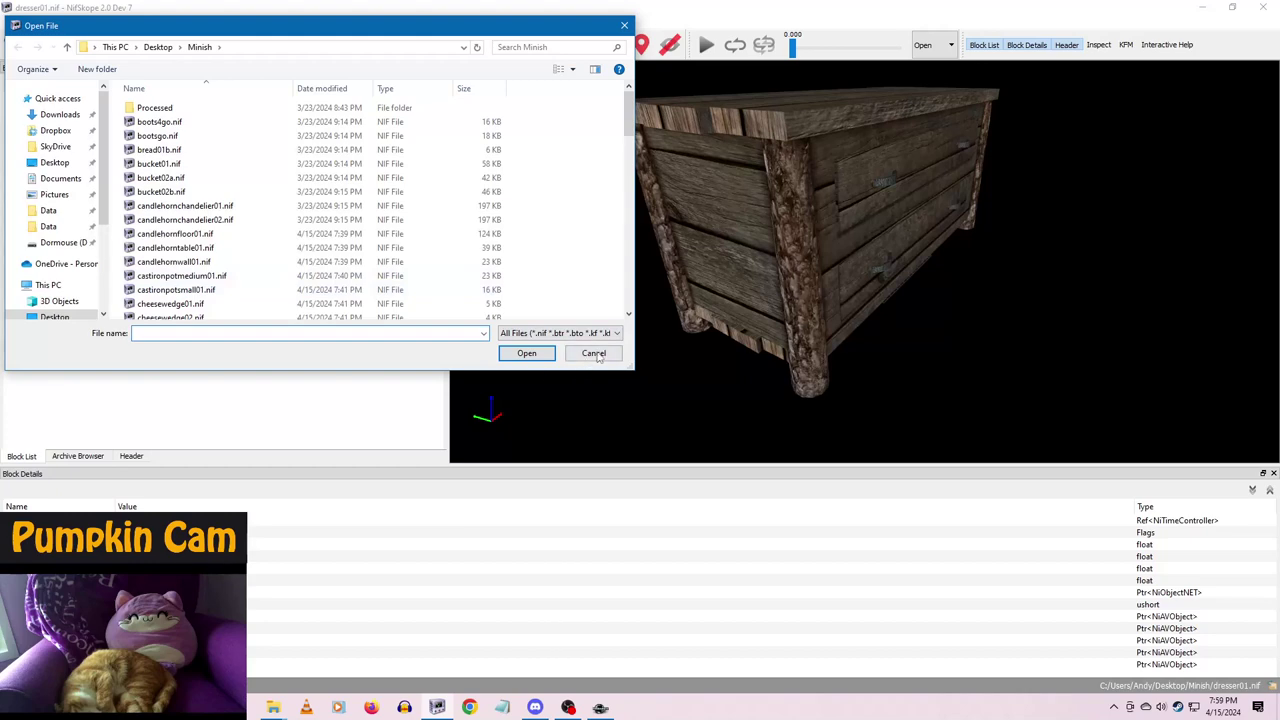
{"action": "left_click", "coordinate": [594, 354]}
- Open dressgnd.nif from the Minish folder in NifSkope and set its root BSFadeNode's scale to 10
{"action": "key", "text": "alt+Tab"}
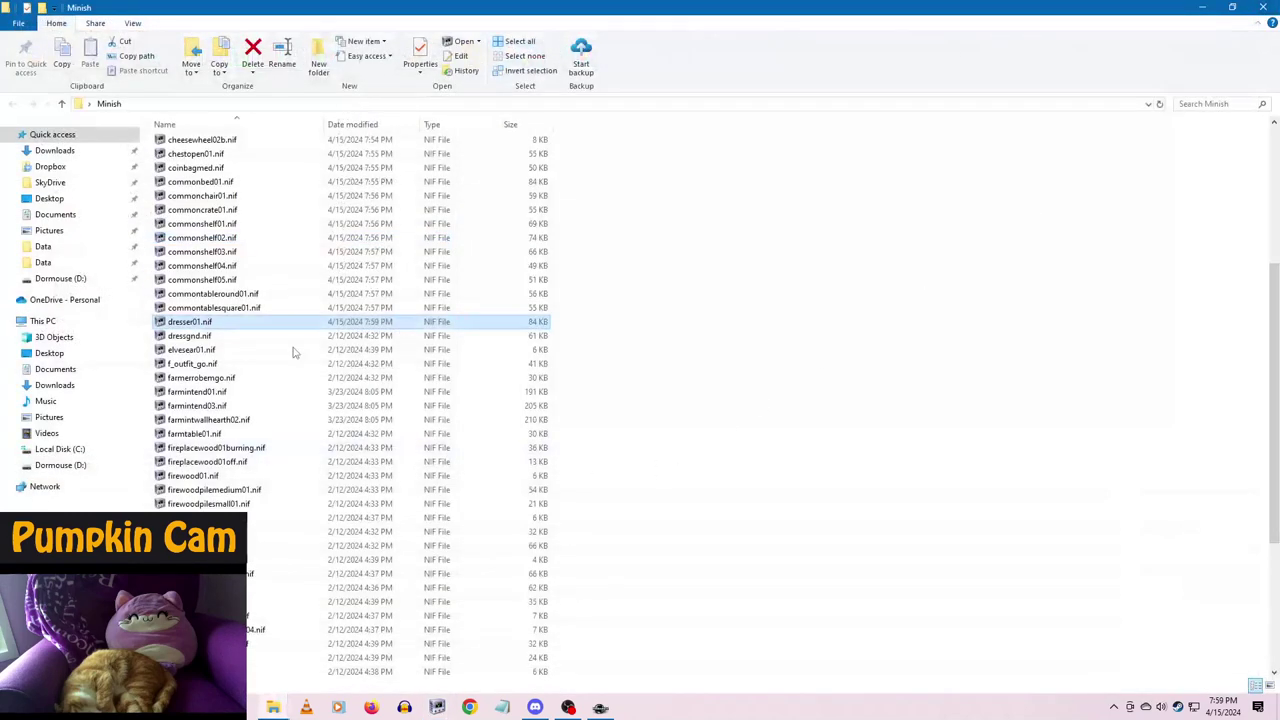
{"action": "double_click", "coordinate": [231, 339]}
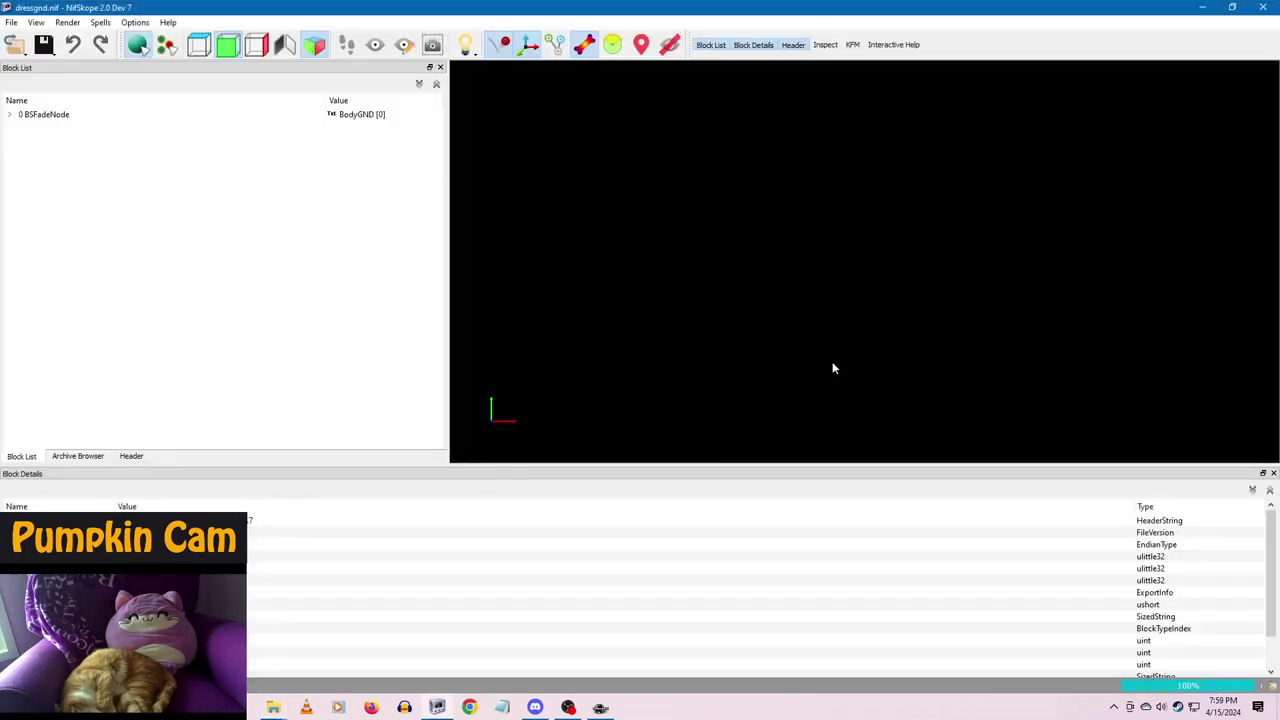
{"action": "left_click_drag", "start_coordinate": [919, 308], "coordinate": [871, 352]}
{"action": "left_click", "coordinate": [871, 352]}
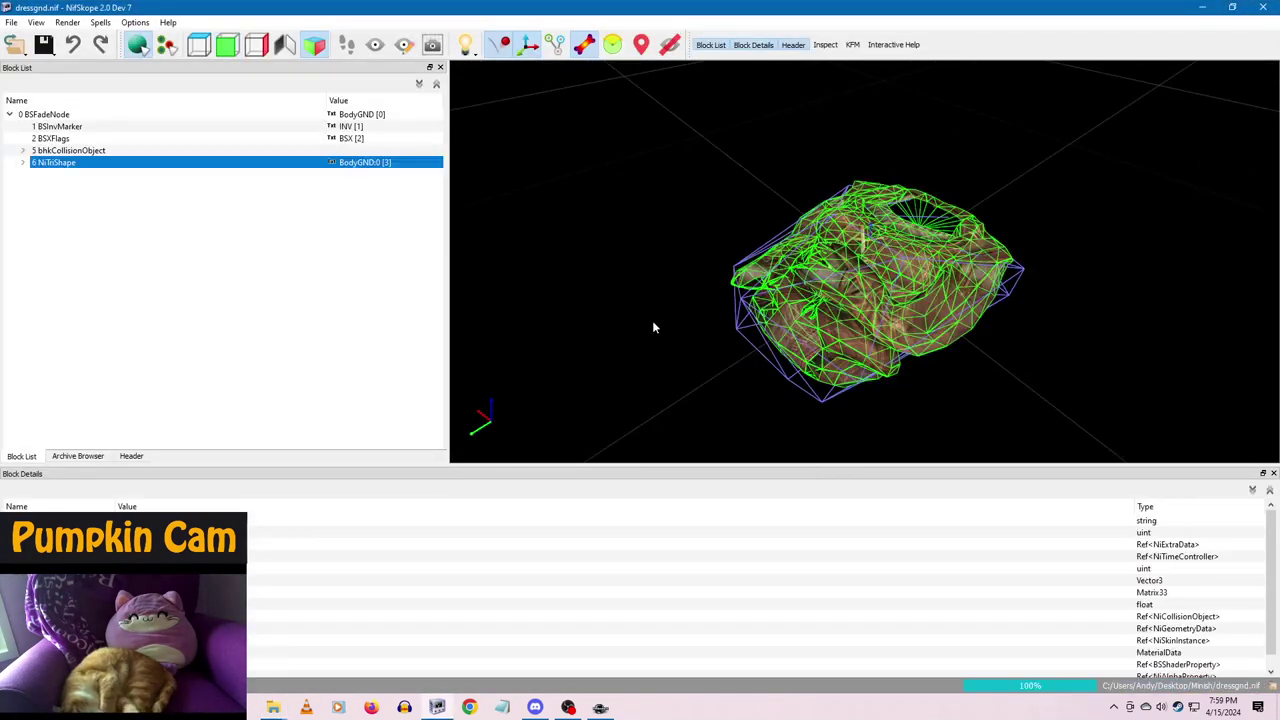
{"action": "left_click", "coordinate": [44, 115]}
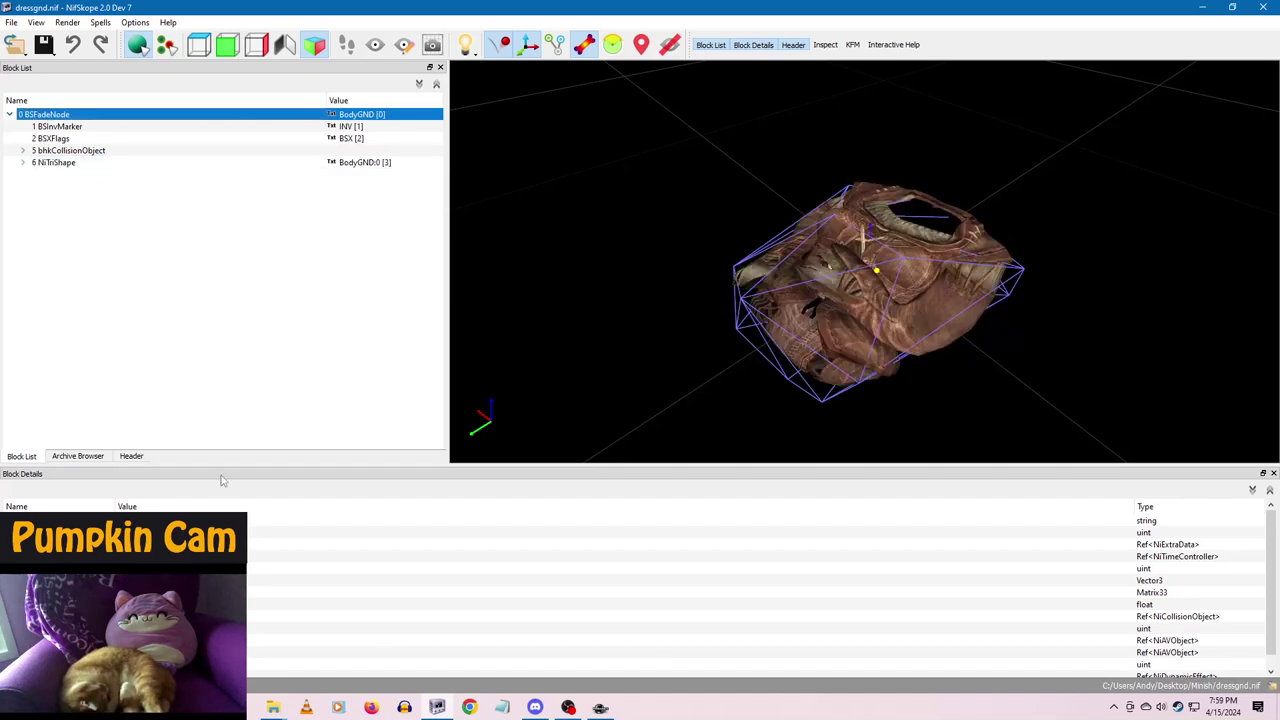
{"action": "double_click", "coordinate": [150, 604]}
{"action": "type", "text": "10"}
{"action": "left_click", "coordinate": [150, 580]}
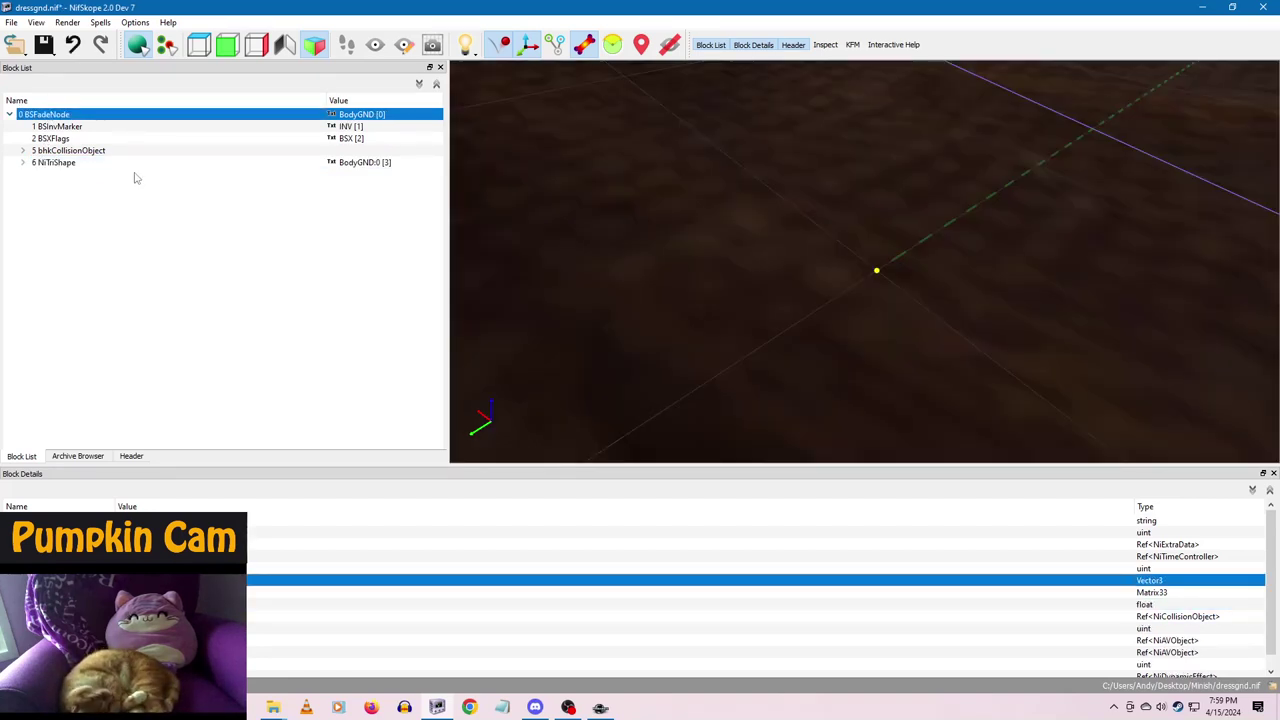
- Apply the root BSFadeNode's transform to the dress model, then save dressgnd.nif and close its window
{"action": "right_click", "coordinate": [57, 117]}
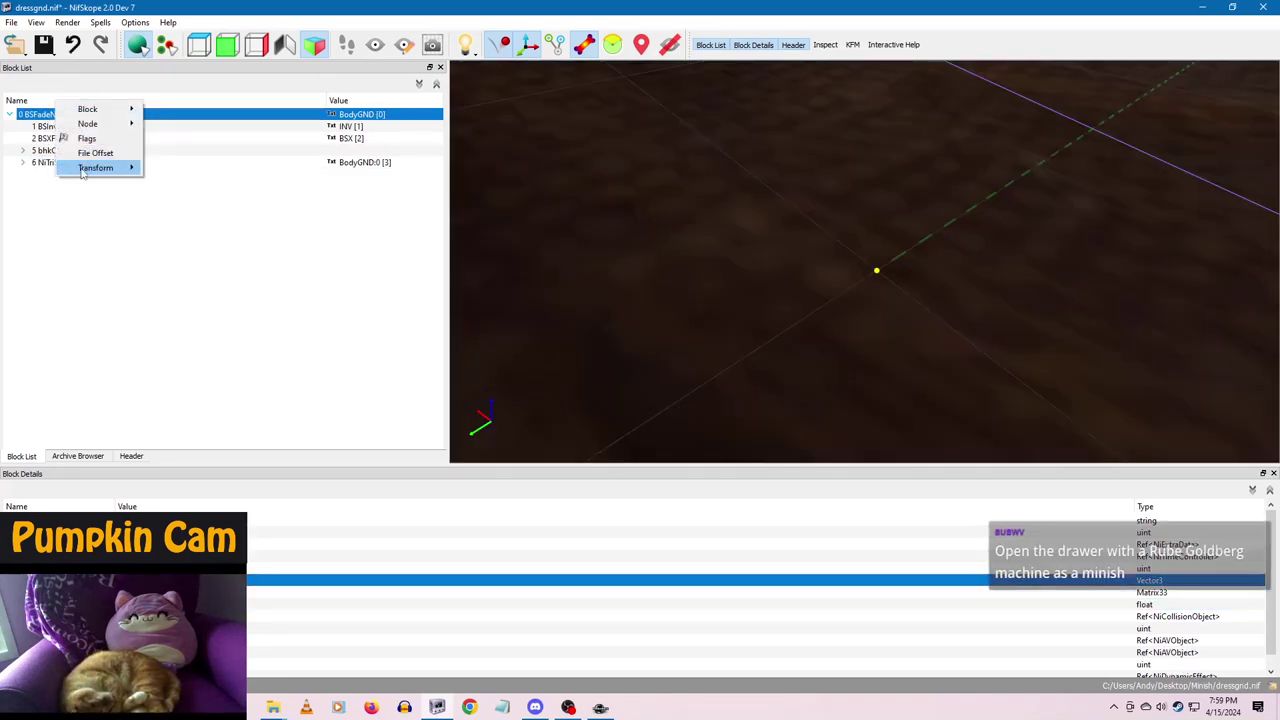
{"action": "mouse_move", "coordinate": [125, 168]}
{"action": "left_click", "coordinate": [170, 169]}
{"action": "left_click", "coordinate": [44, 47]}
{"action": "left_click", "coordinate": [58, 68]}
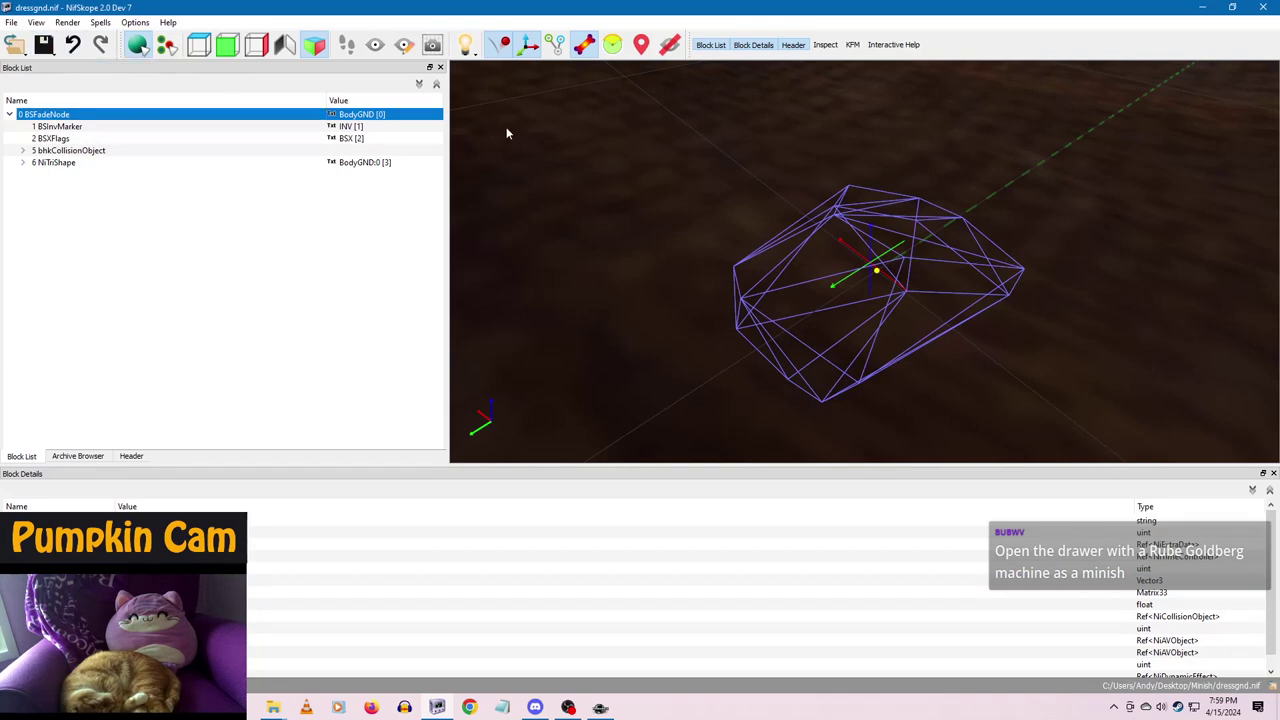
{"action": "left_click", "coordinate": [1273, 7]}
- Check on the plugin save in the Creation Kit, then open elvesear01.nif from the Minish folder in NifSkope
{"action": "left_click", "coordinate": [614, 709]}
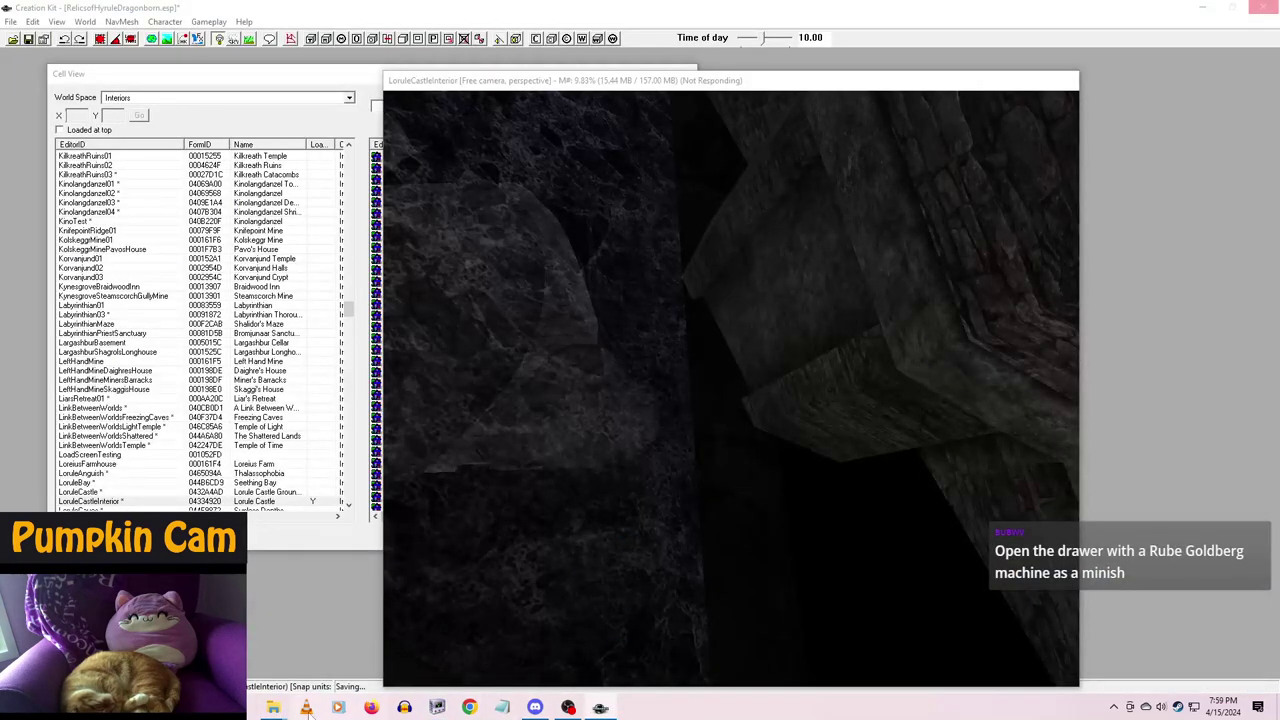
{"action": "mouse_move", "coordinate": [280, 710]}
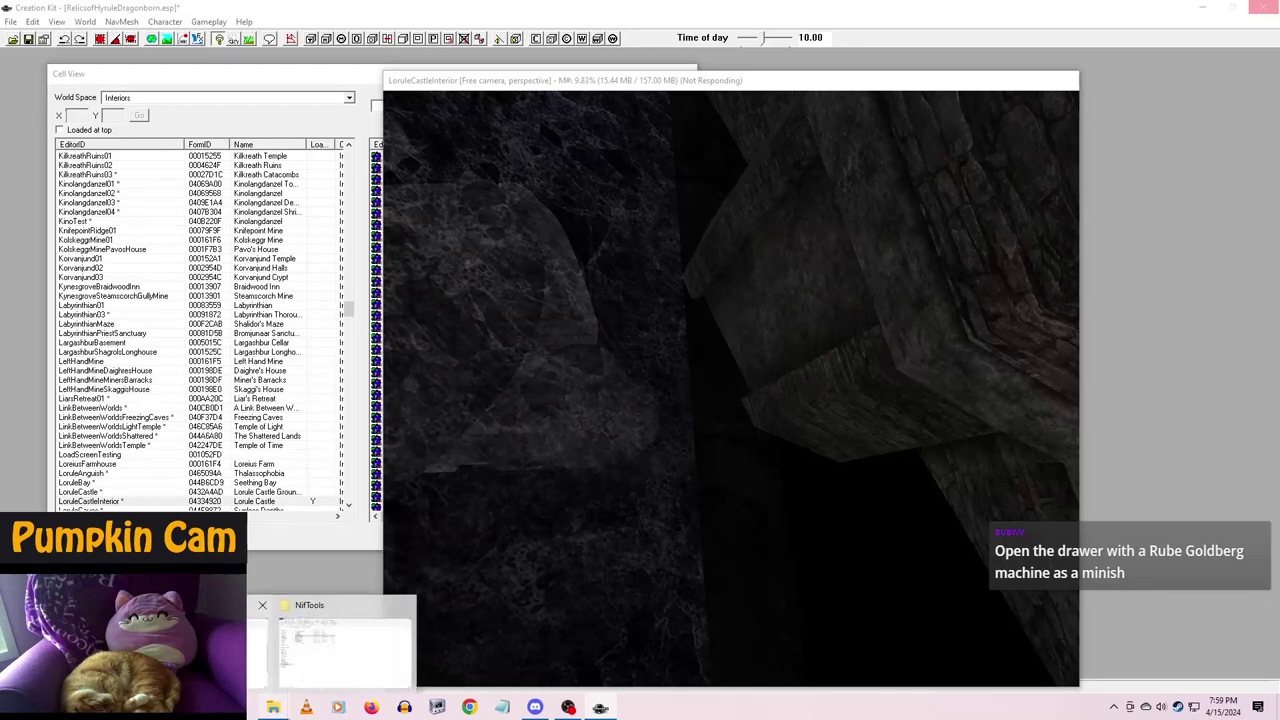
{"action": "left_click", "coordinate": [300, 645]}
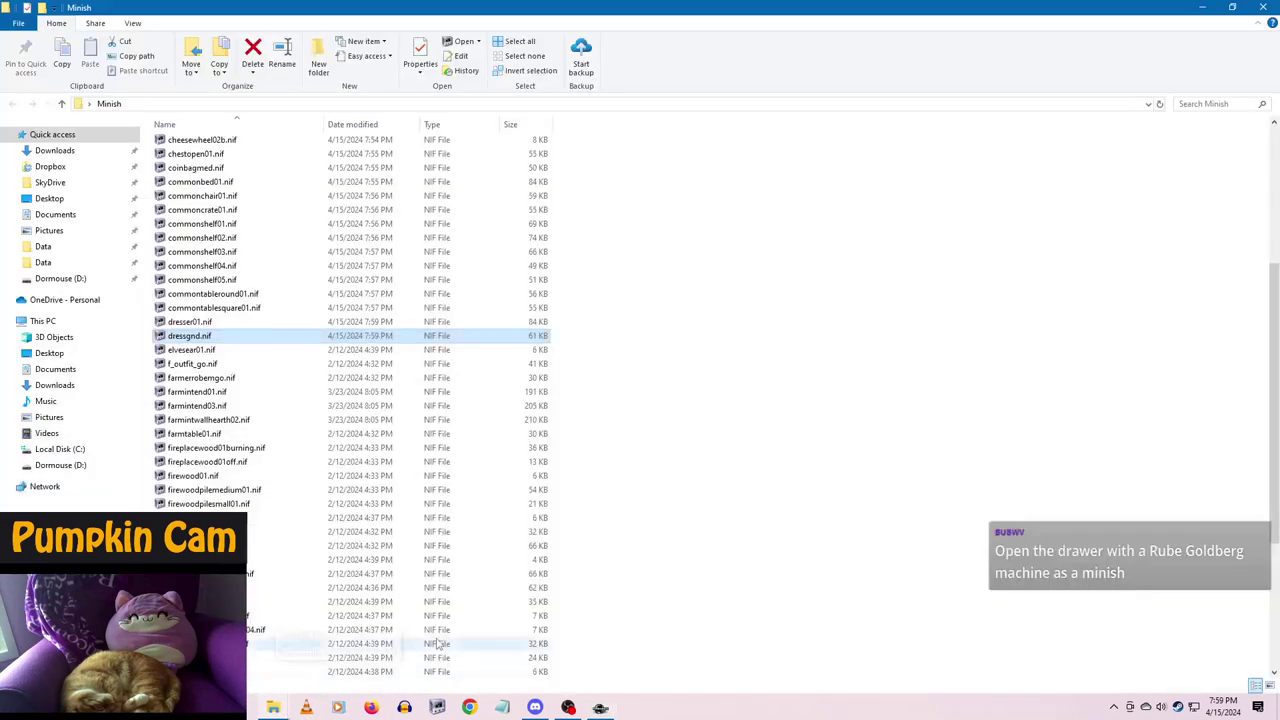
{"action": "double_click", "coordinate": [212, 351]}
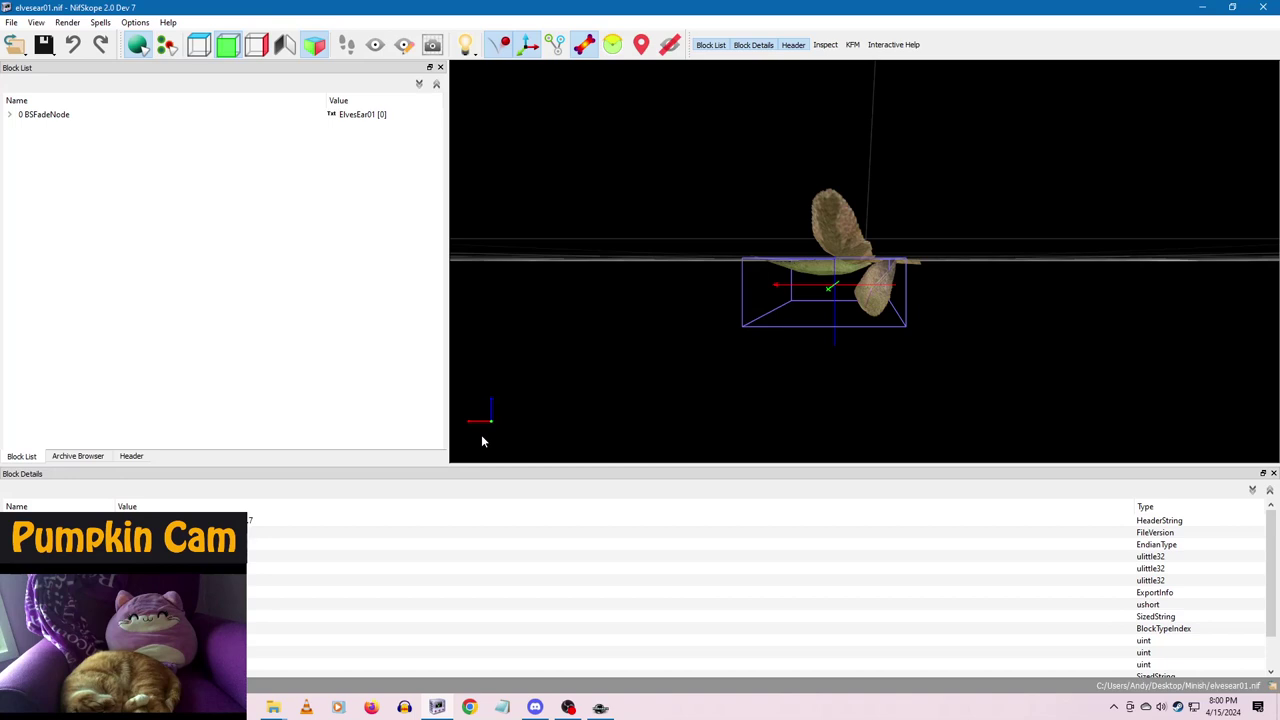
{"action": "left_click_drag", "start_coordinate": [644, 221], "coordinate": [670, 302]}
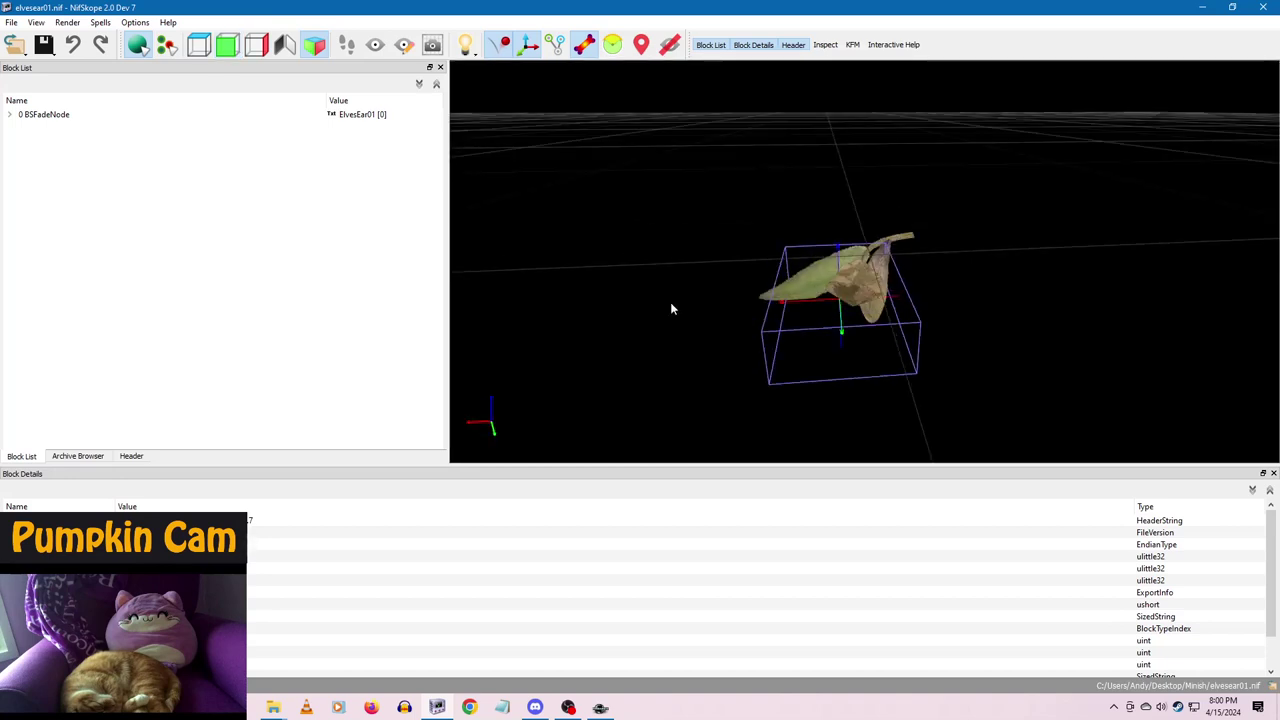
- Set the scale of the elves ear model's root BSFadeNode to 5
{"action": "left_click", "coordinate": [876, 289]}
{"action": "left_click", "coordinate": [57, 116]}
{"action": "left_click", "coordinate": [160, 604]}
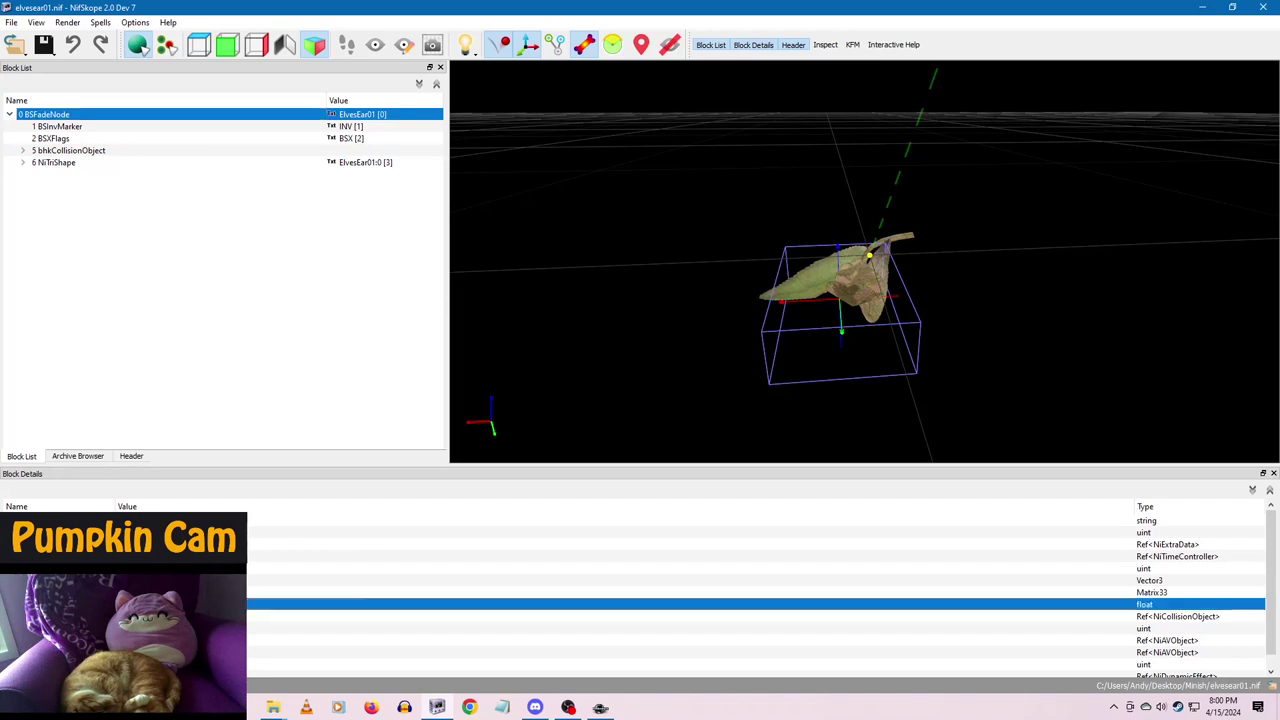
{"action": "double_click", "coordinate": [160, 604]}
{"action": "type", "text": "5"}
{"action": "left_click", "coordinate": [160, 592]}
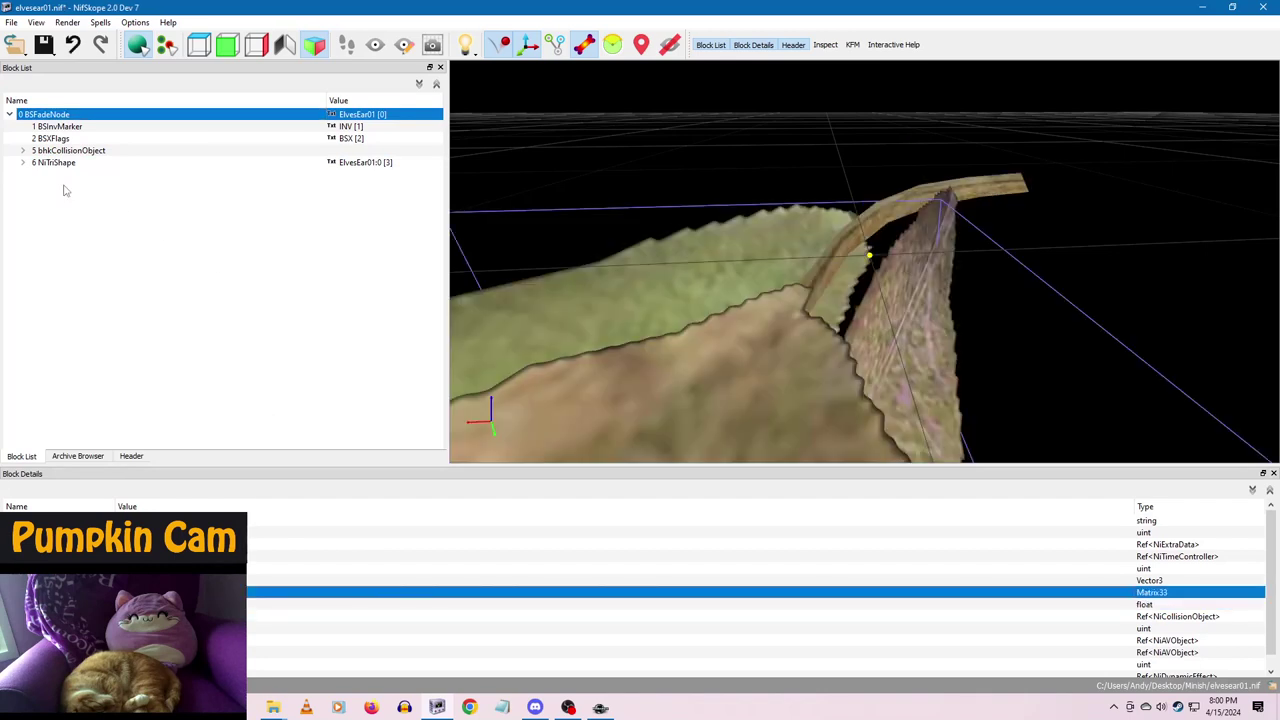
- Apply the root BSFadeNode's transform to the elves ear model, then save elvesear01.nif and close its window
{"action": "right_click", "coordinate": [55, 111]}
{"action": "mouse_move", "coordinate": [100, 167]}
{"action": "left_click", "coordinate": [170, 164]}
{"action": "left_click", "coordinate": [45, 48]}
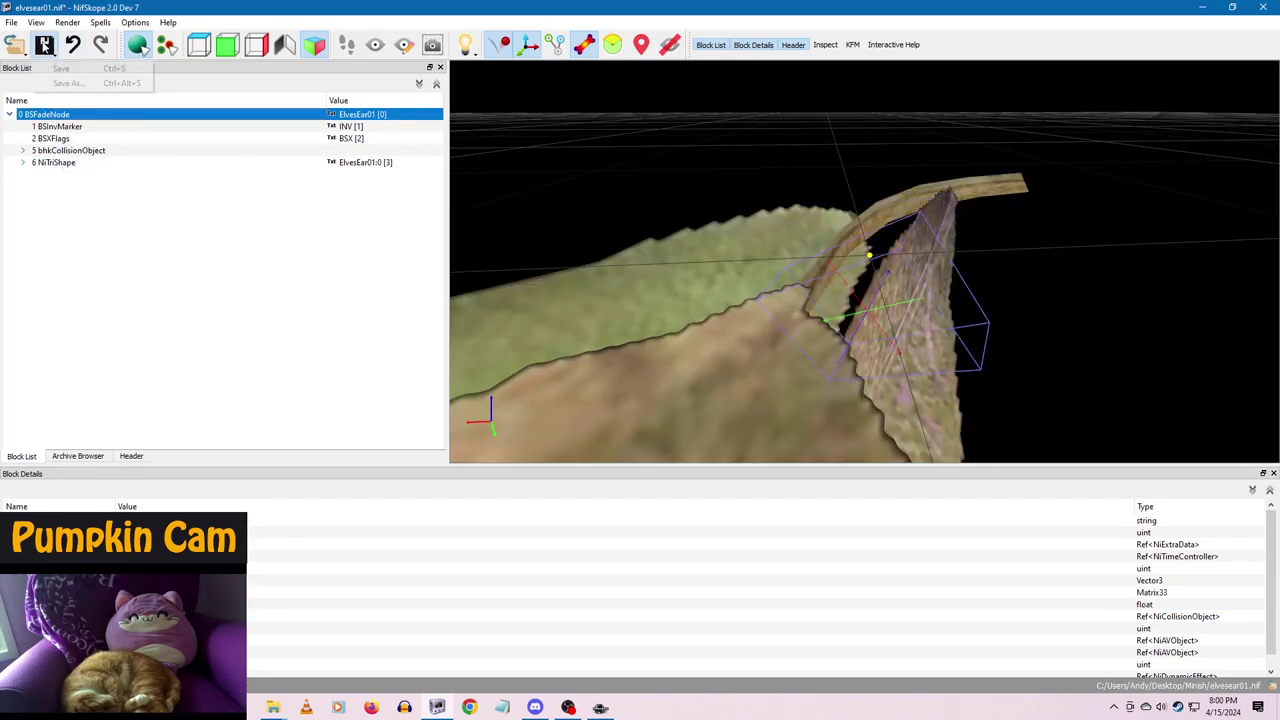
{"action": "left_click", "coordinate": [44, 44]}
{"action": "left_click", "coordinate": [1262, 7]}
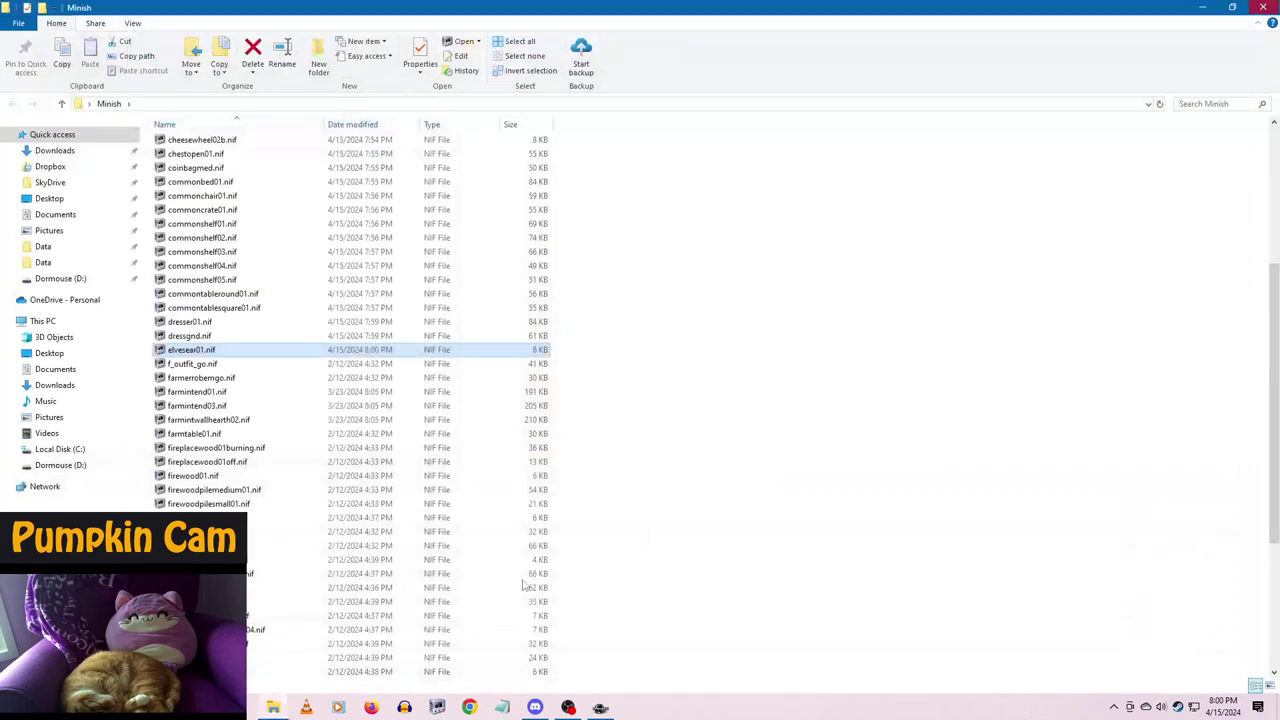
- Check the Creation Kit's save again, then open f_outfit_go.nif from the Minish folder in NifSkope
{"action": "left_click", "coordinate": [600, 707]}
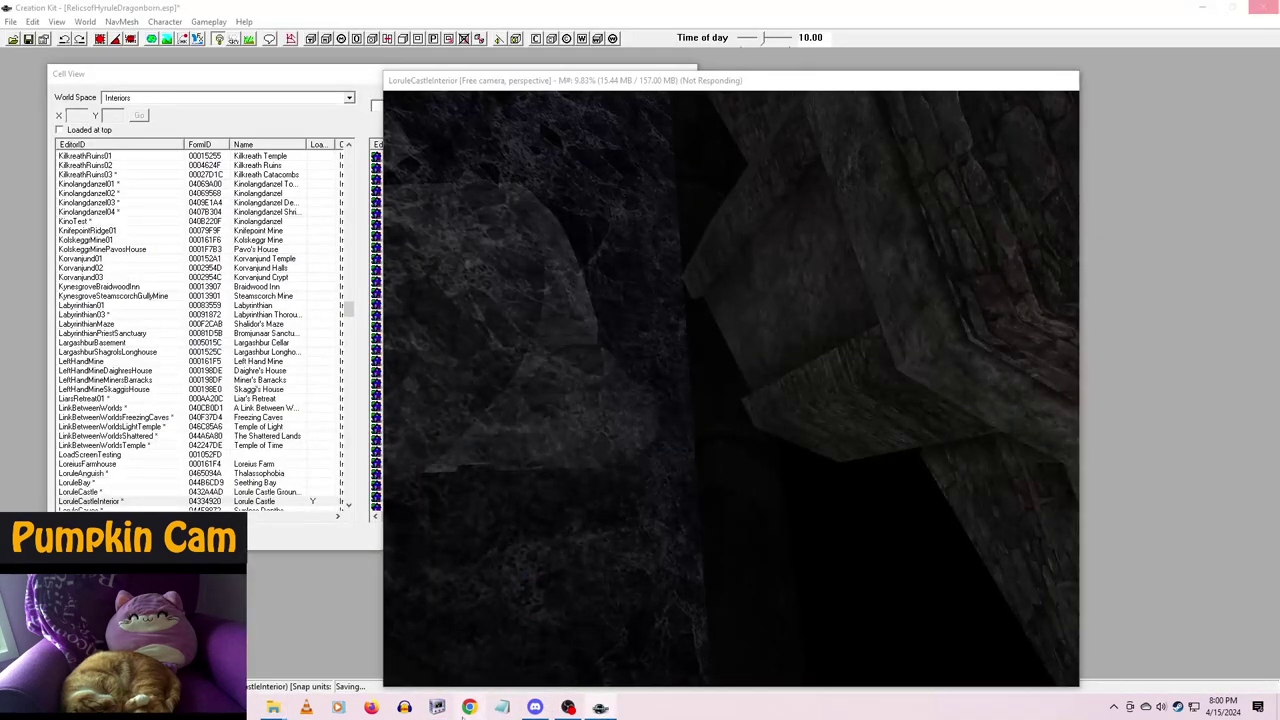
{"action": "mouse_move", "coordinate": [273, 707]}
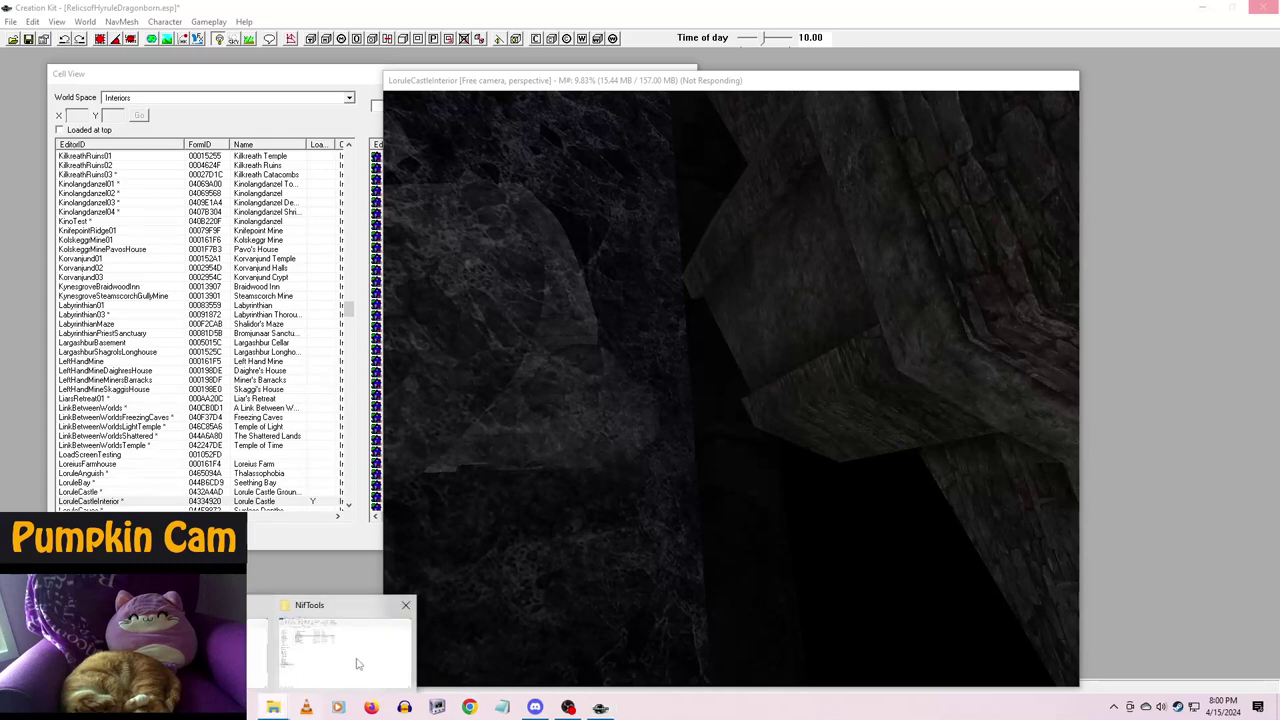
{"action": "left_click", "coordinate": [355, 660]}
{"action": "left_click", "coordinate": [216, 364]}
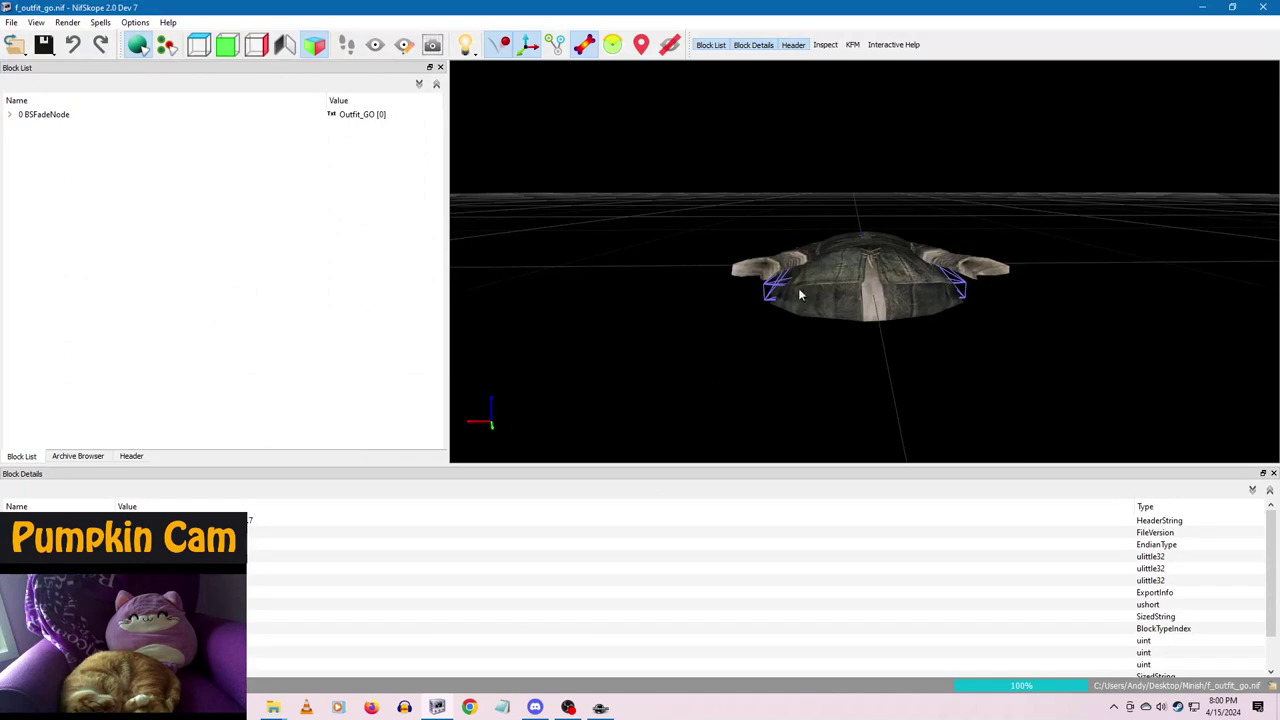
- Enlarge the outfit model by increasing the scale of its root BSFadeNode
{"action": "left_click", "coordinate": [798, 288]}
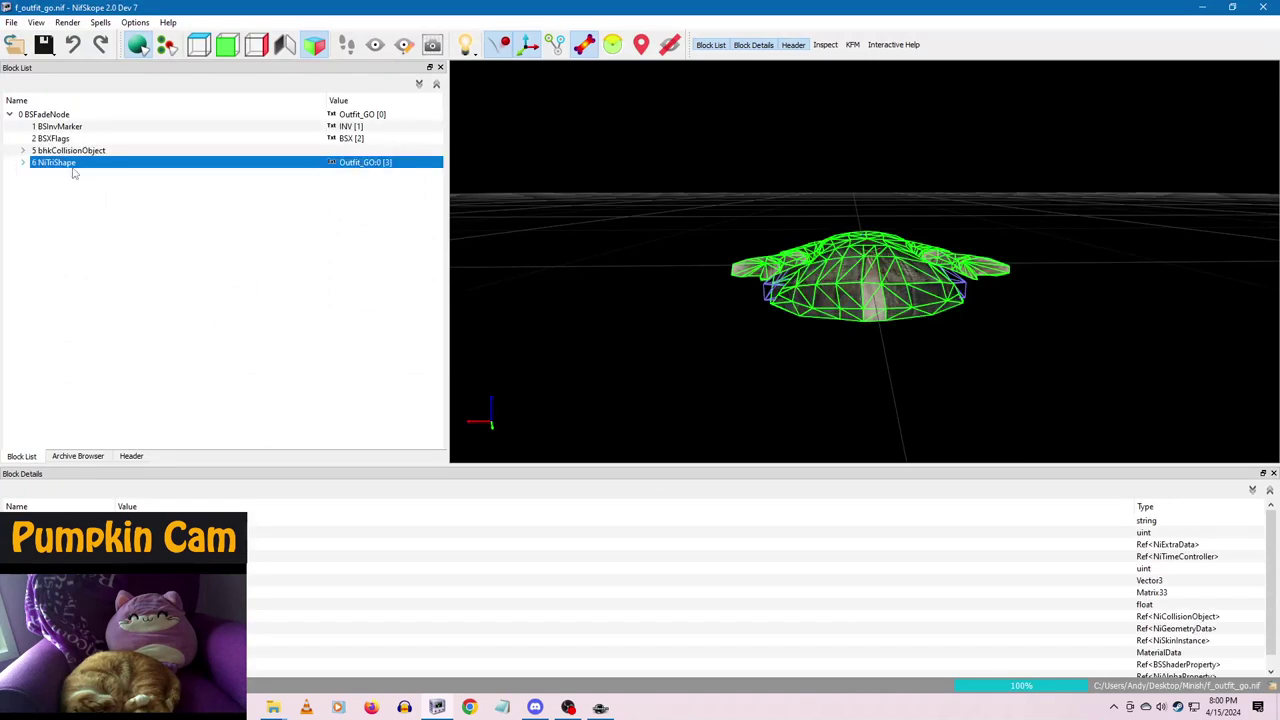
{"action": "left_click", "coordinate": [60, 114]}
{"action": "double_click", "coordinate": [140, 604]}
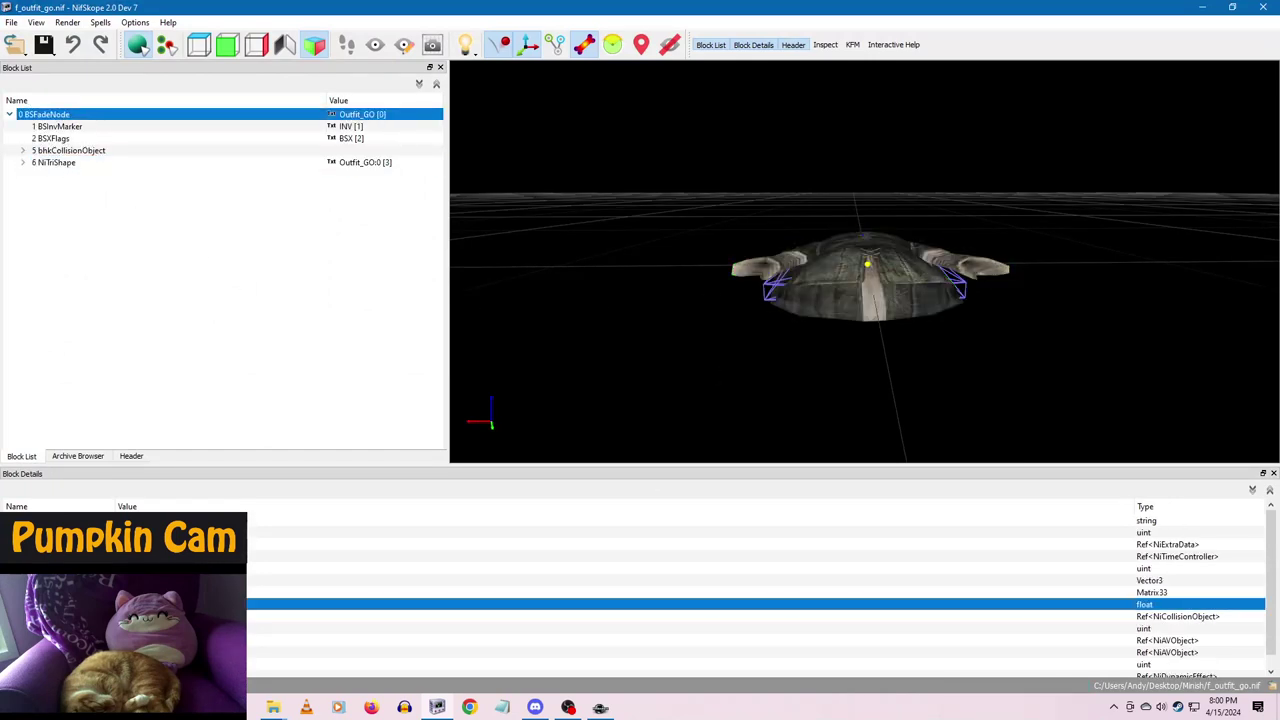
{"action": "left_click", "coordinate": [140, 580]}
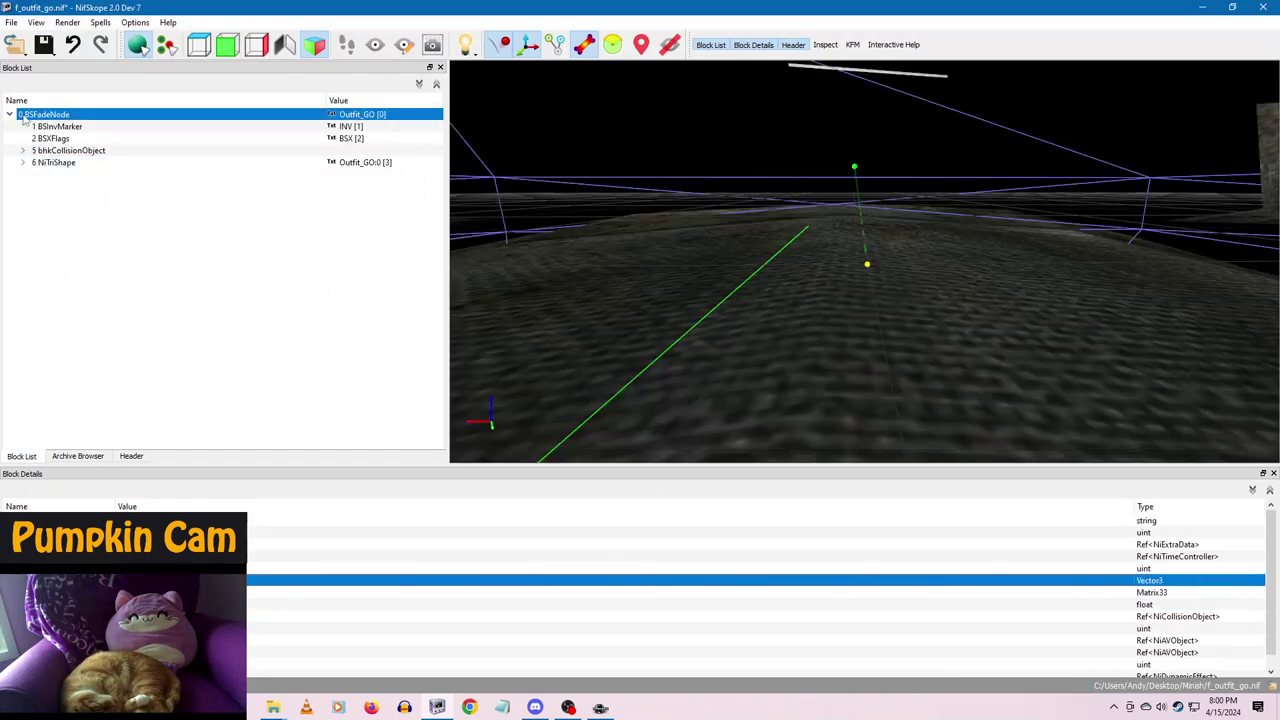
{"action": "left_click", "coordinate": [46, 51]}
- Apply the root BSFadeNode's transform to the outfit model, then save f_outfit_go.nif and close its window
{"action": "right_click", "coordinate": [57, 116]}
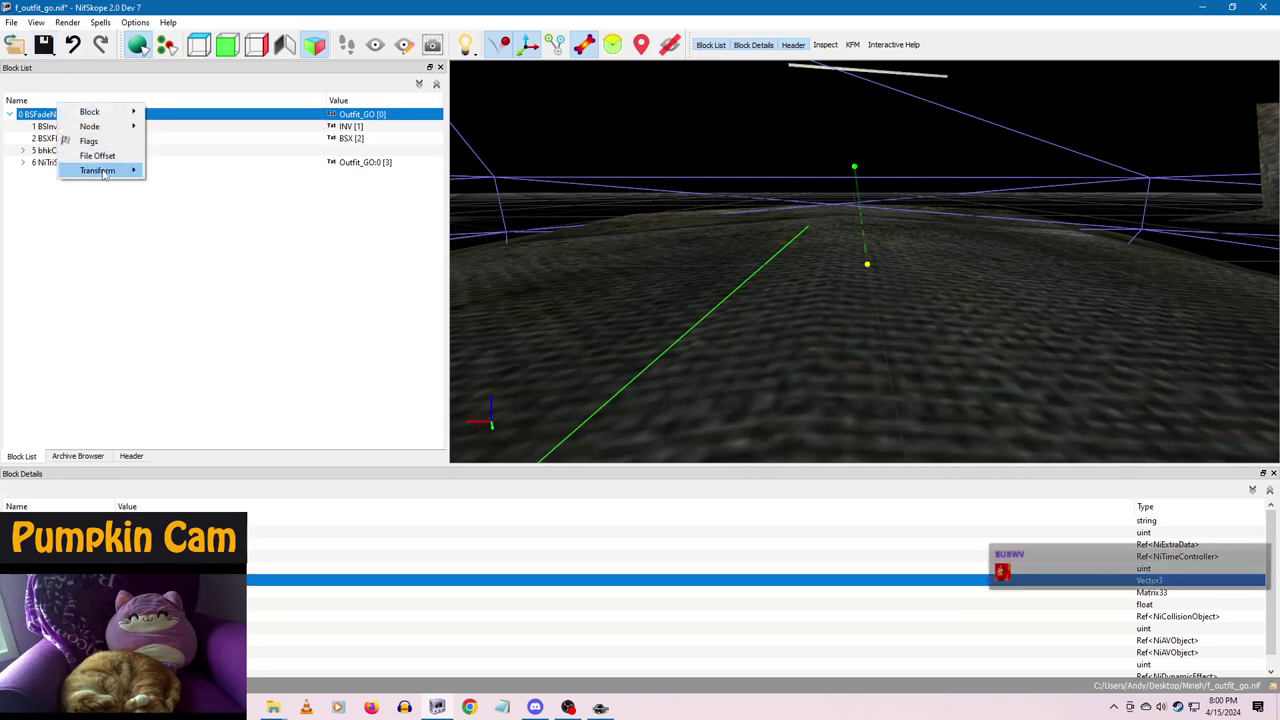
{"action": "mouse_move", "coordinate": [105, 174]}
{"action": "left_click", "coordinate": [158, 171]}
{"action": "left_click", "coordinate": [51, 53]}
{"action": "left_click", "coordinate": [61, 68]}
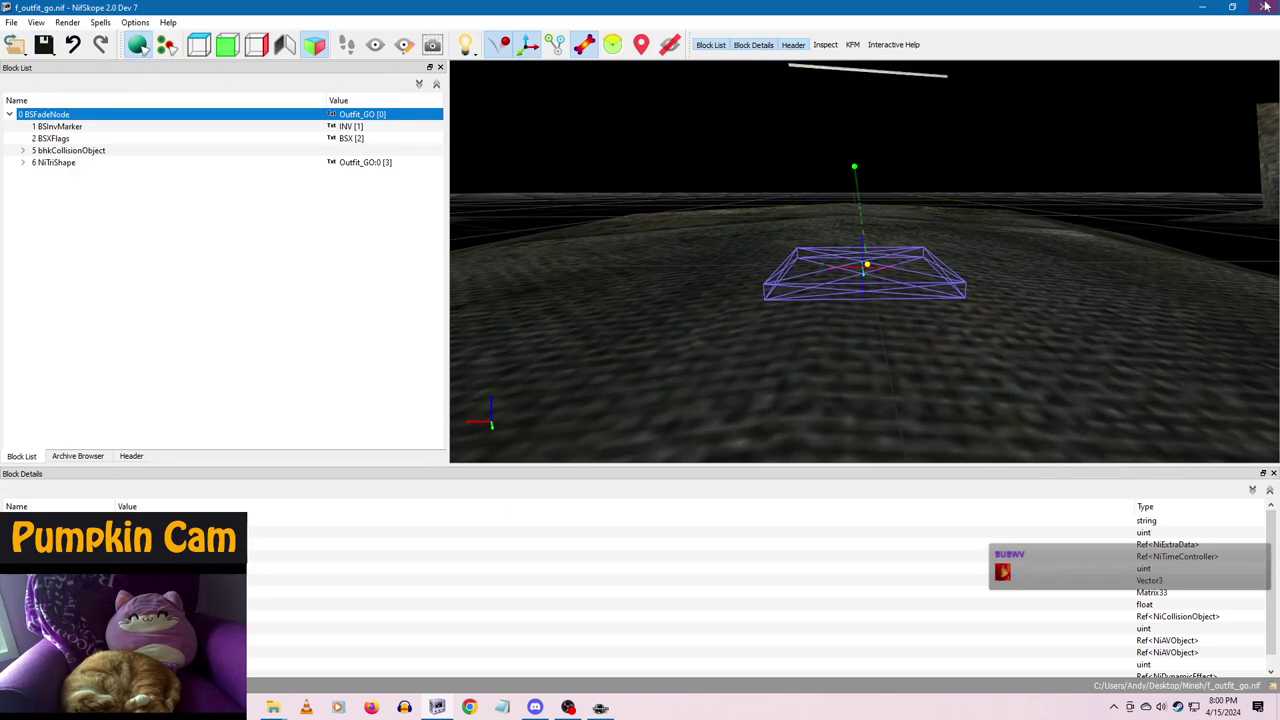
{"action": "left_click", "coordinate": [1264, 7]}
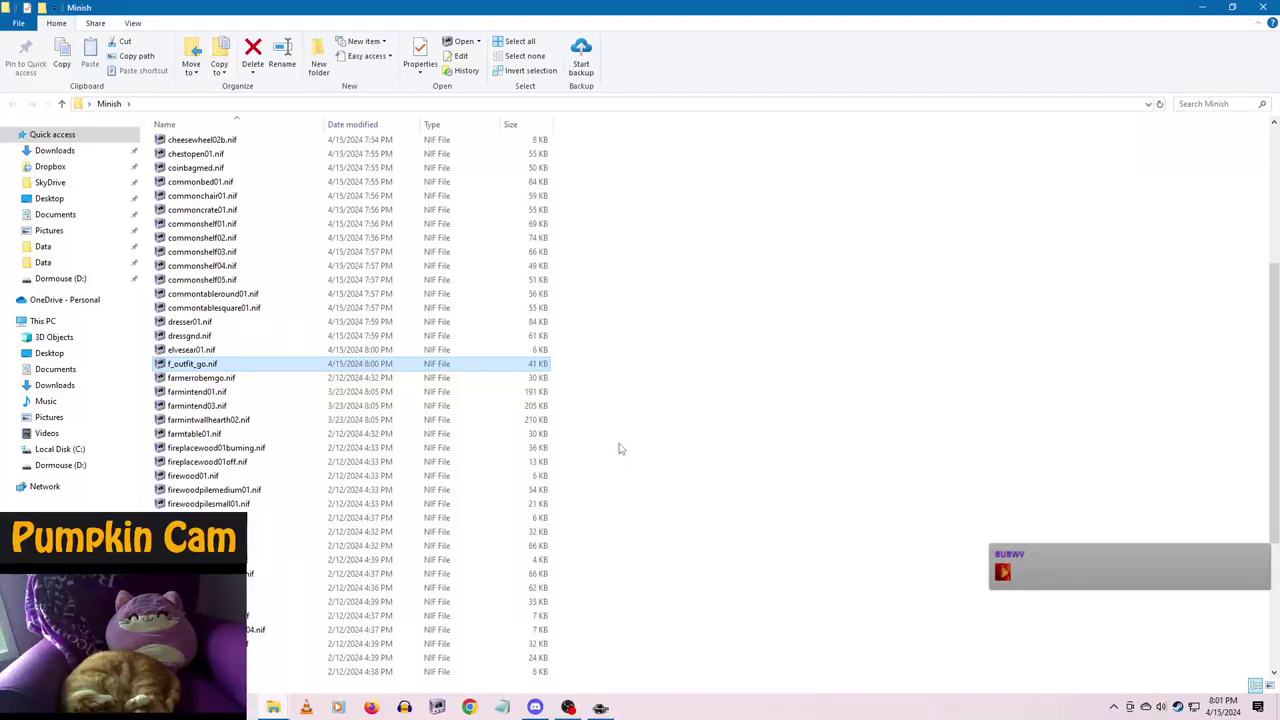
- Open farmerrobemgo.nif from the Minish folder in NifSkope and set its root BSFadeNode's scale to 10
{"action": "double_click", "coordinate": [236, 379]}
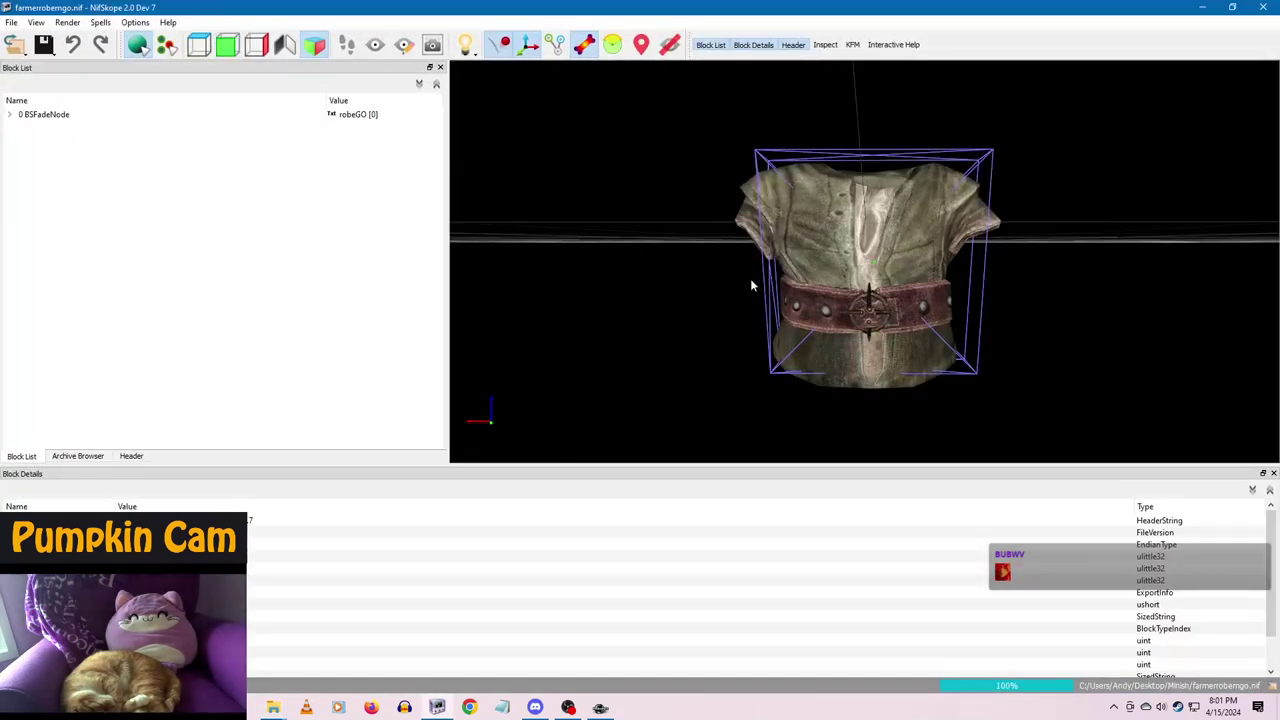
{"action": "left_click_drag", "start_coordinate": [750, 278], "coordinate": [717, 297]}
{"action": "left_click", "coordinate": [22, 115]}
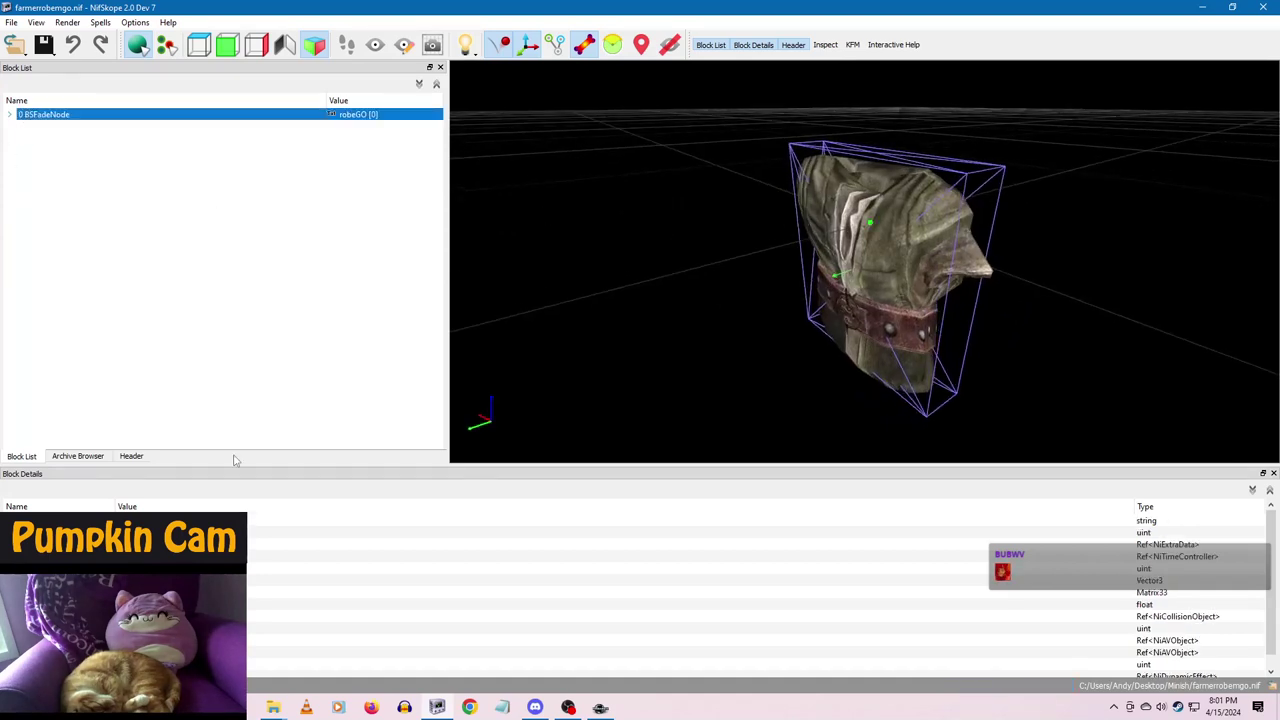
{"action": "double_click", "coordinate": [160, 604]}
{"action": "type", "text": "10"}
{"action": "left_click", "coordinate": [170, 592]}
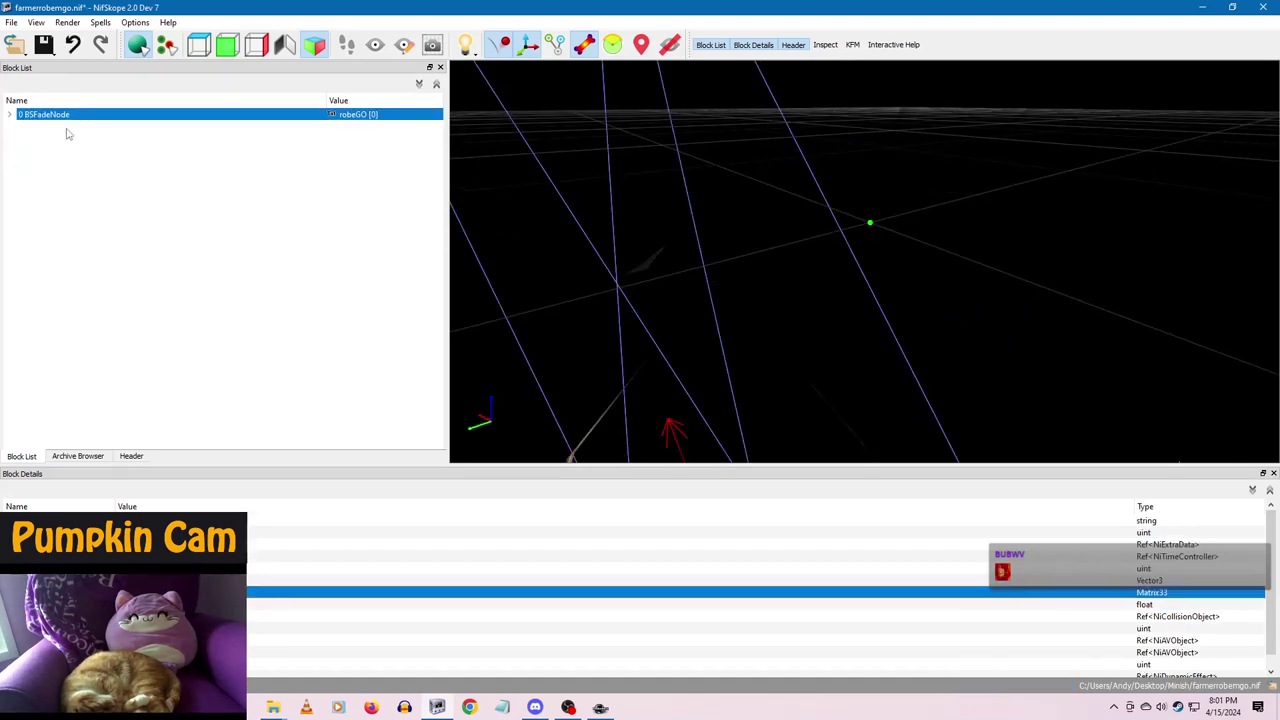
- Apply the root BSFadeNode's transform to the farmer robe model, then save farmerrobemgo.nif and close its window
{"action": "right_click", "coordinate": [54, 115]}
{"action": "left_click", "coordinate": [150, 172]}
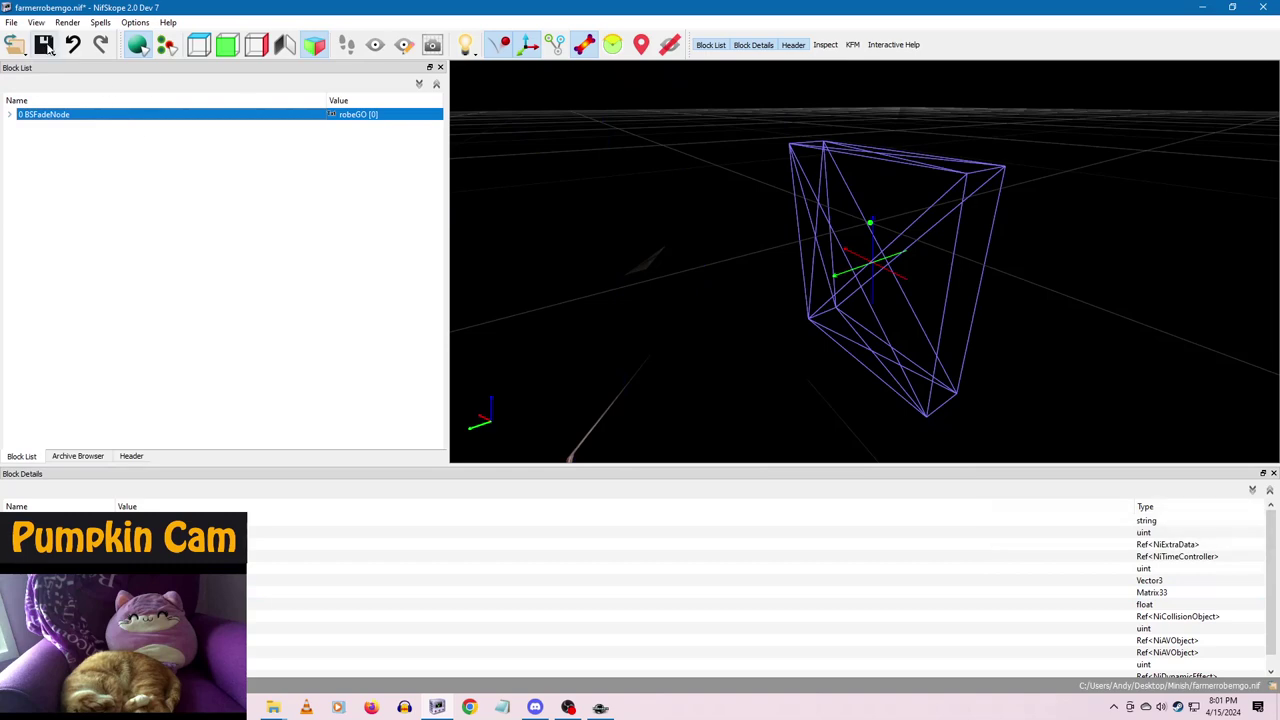
{"action": "left_click", "coordinate": [43, 44]}
{"action": "left_click", "coordinate": [54, 68]}
{"action": "left_click", "coordinate": [1262, 8]}
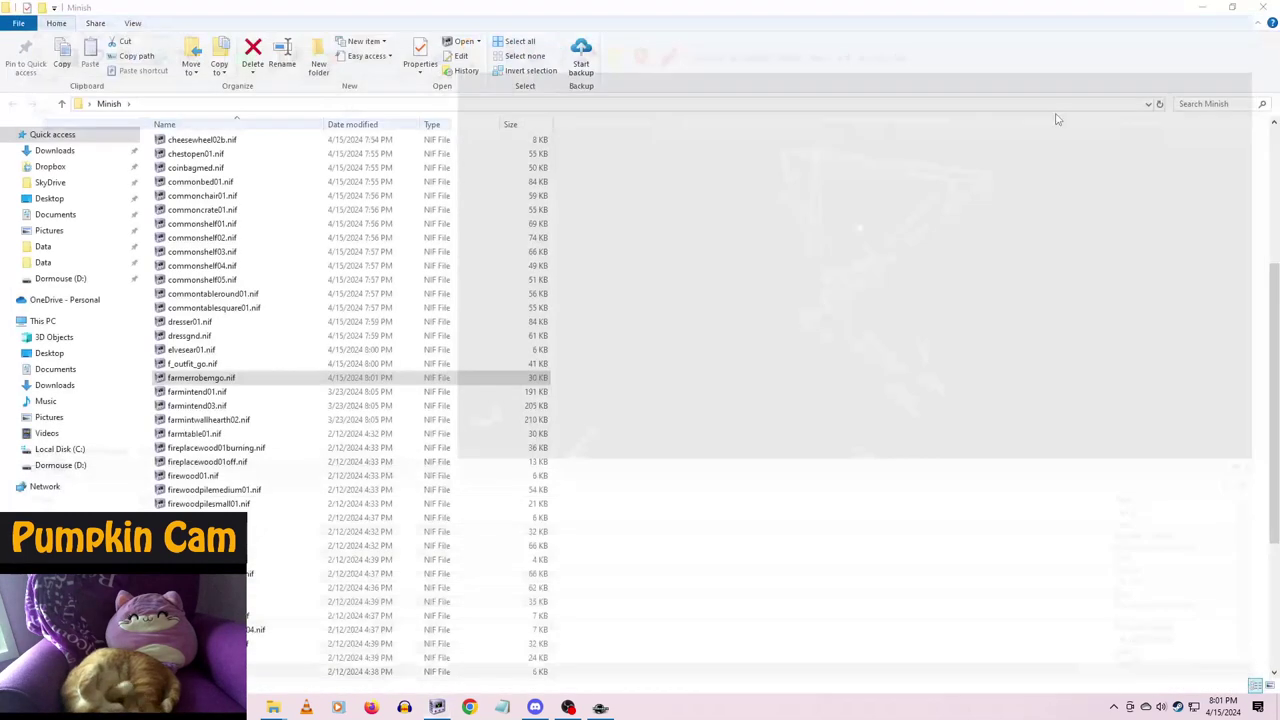
- Open farmintend01.nif from the Minish folder in NifSkope
{"action": "left_click", "coordinate": [208, 393]}
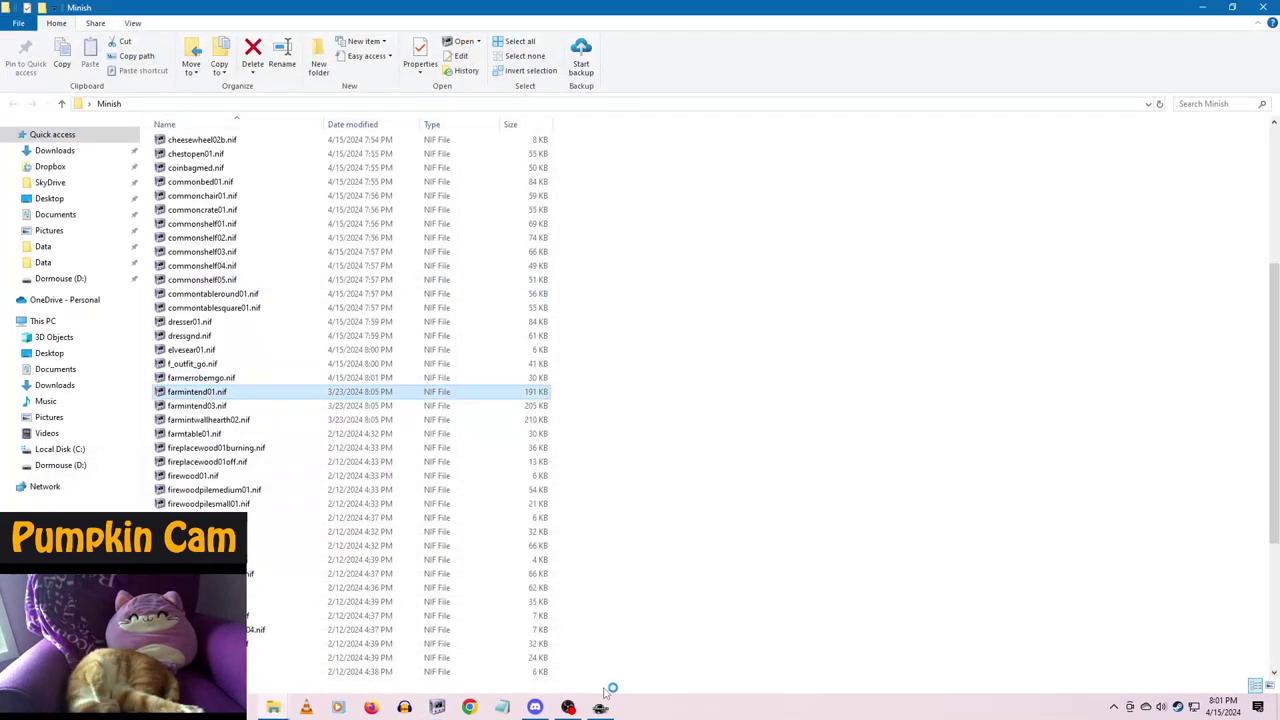
{"action": "key", "text": "Return"}
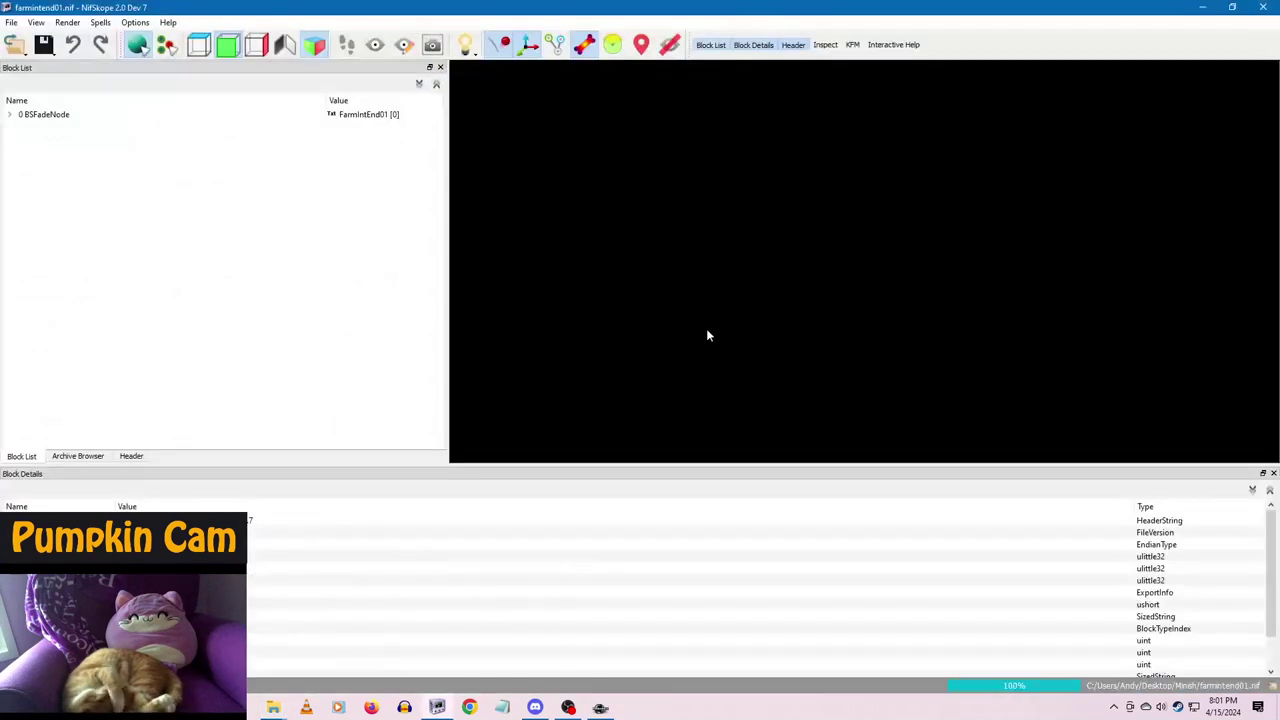
- Try to enlarge the farmintend01.nif model through its root BSFadeNode's scale and apply the node's transform
{"action": "left_click", "coordinate": [42, 116]}
{"action": "double_click", "coordinate": [150, 604]}
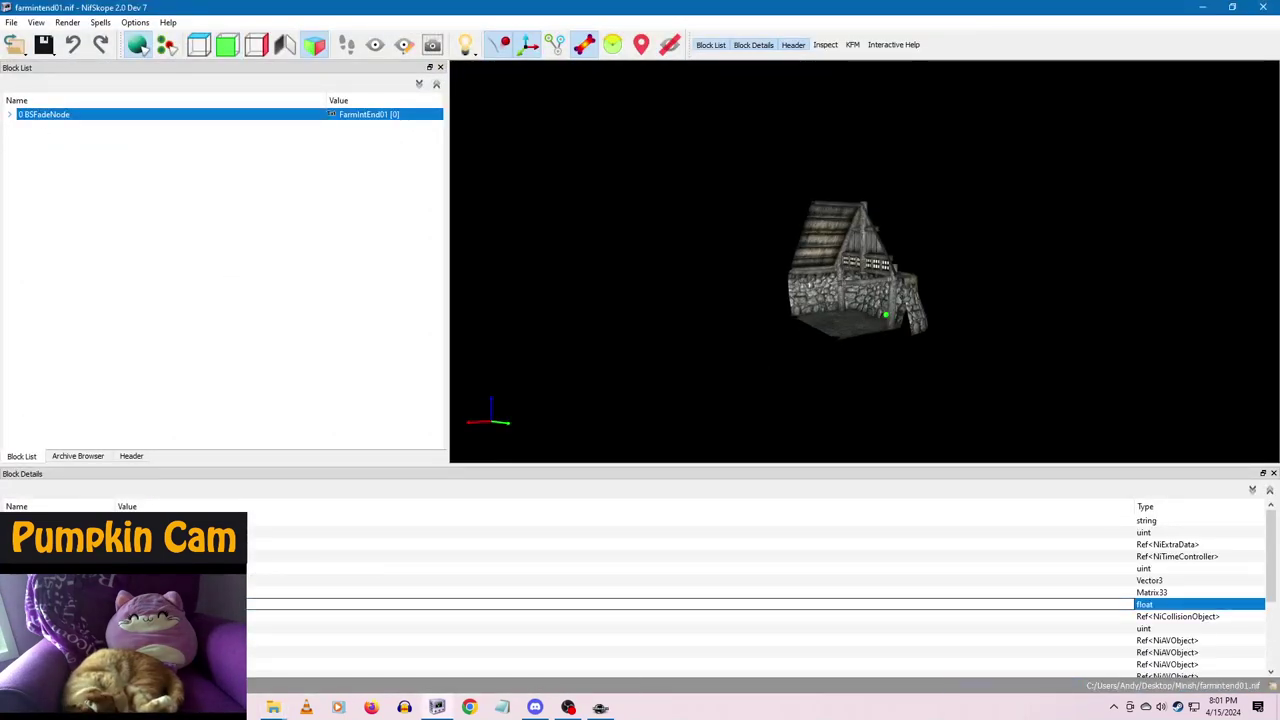
{"action": "left_click", "coordinate": [150, 592]}
{"action": "right_click", "coordinate": [48, 110]}
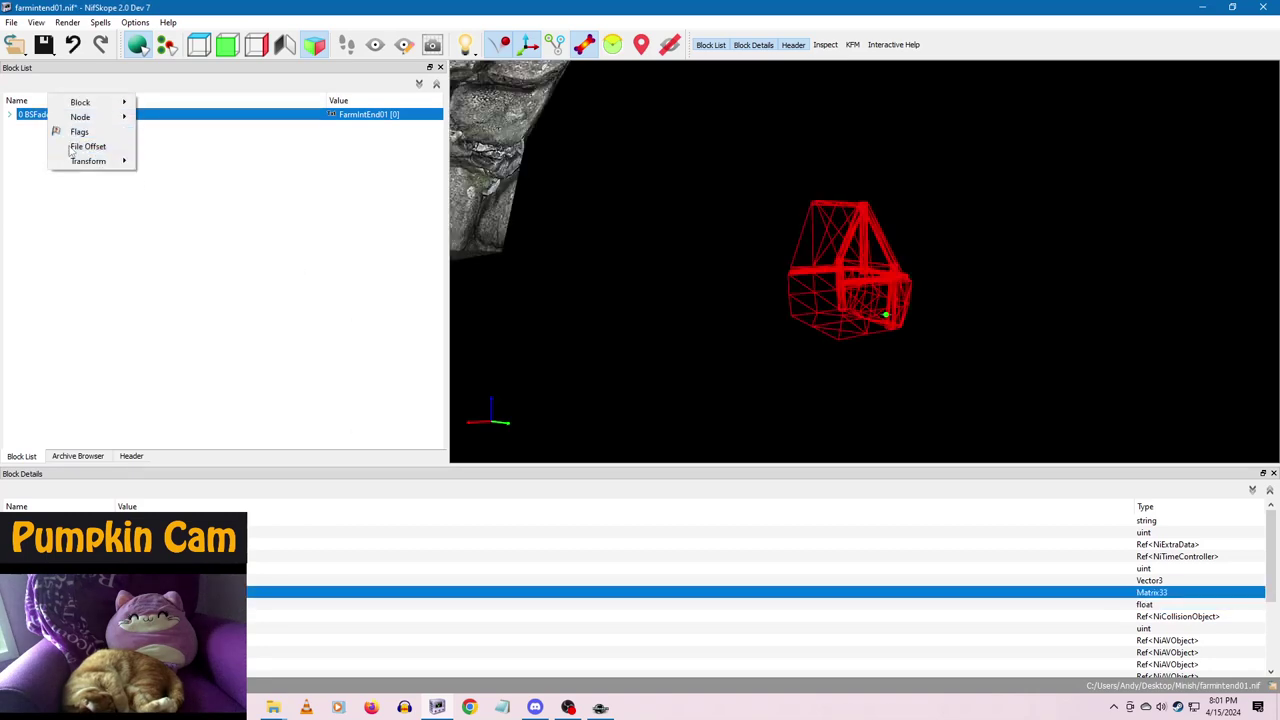
{"action": "mouse_move", "coordinate": [85, 161]}
{"action": "left_click", "coordinate": [163, 163]}
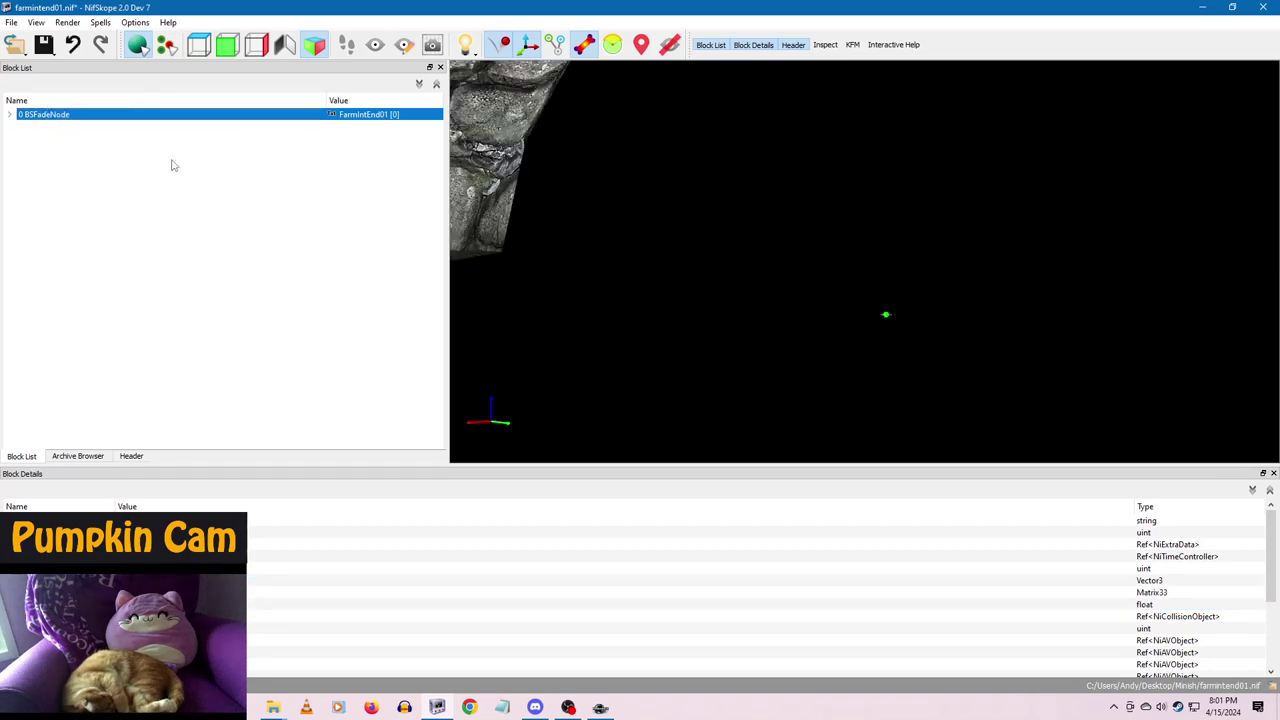
- Examine the enlarged farmhouse interior and its NiTriShape blocks, and close farmintend01.nif without saving the changes
{"action": "scroll", "coordinate": [797, 294], "scroll_direction": "down", "scroll_amount": 5}
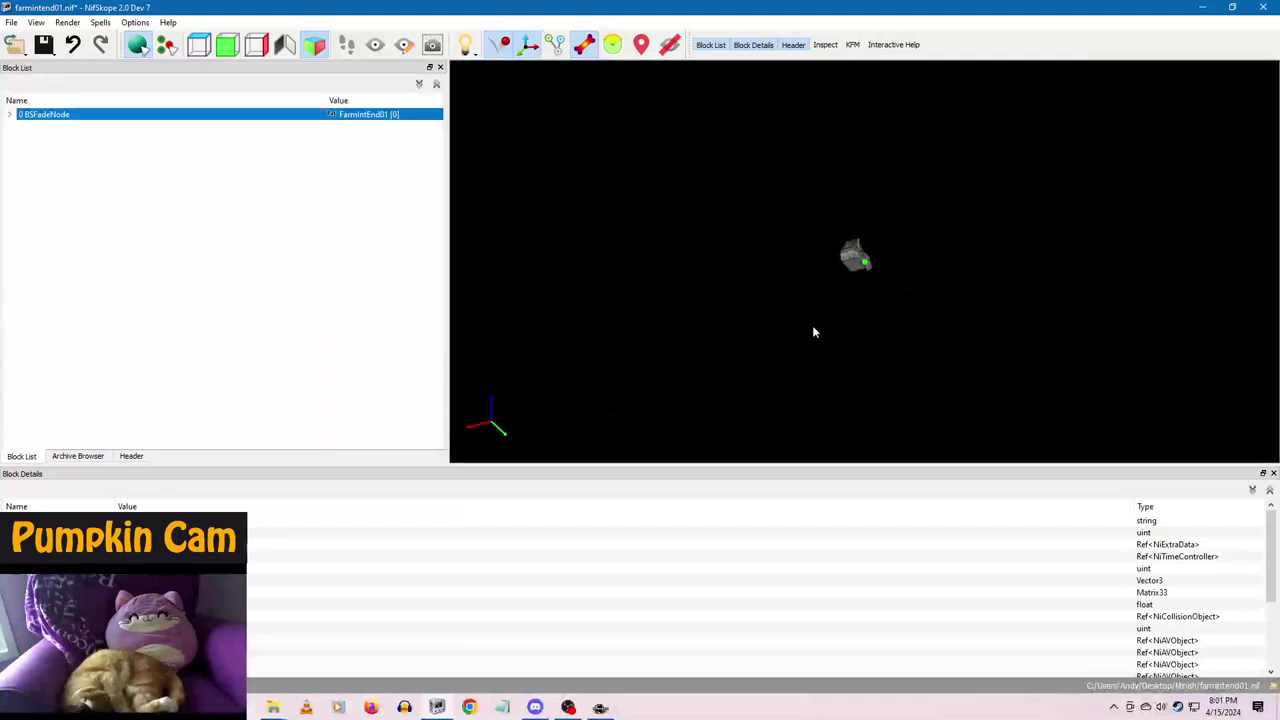
{"action": "scroll", "coordinate": [817, 338], "scroll_direction": "up", "scroll_amount": 8}
{"action": "left_click", "coordinate": [12, 116]}
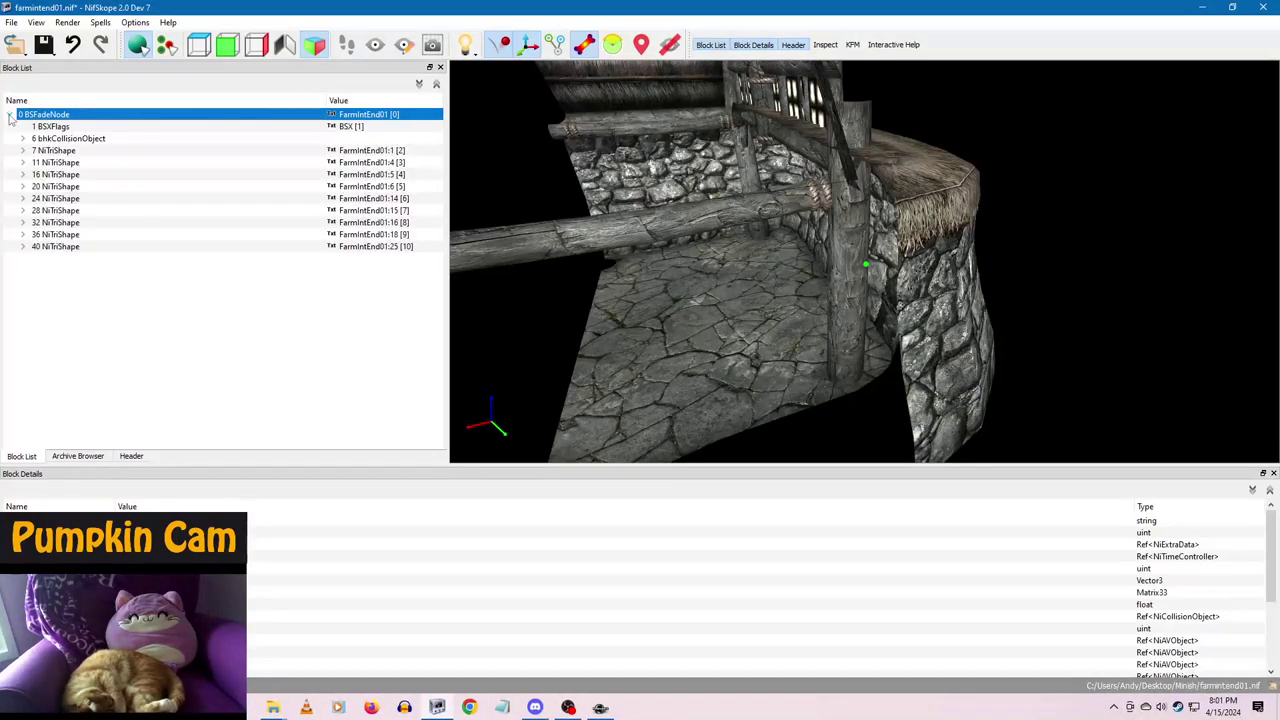
{"action": "left_click", "coordinate": [57, 150]}
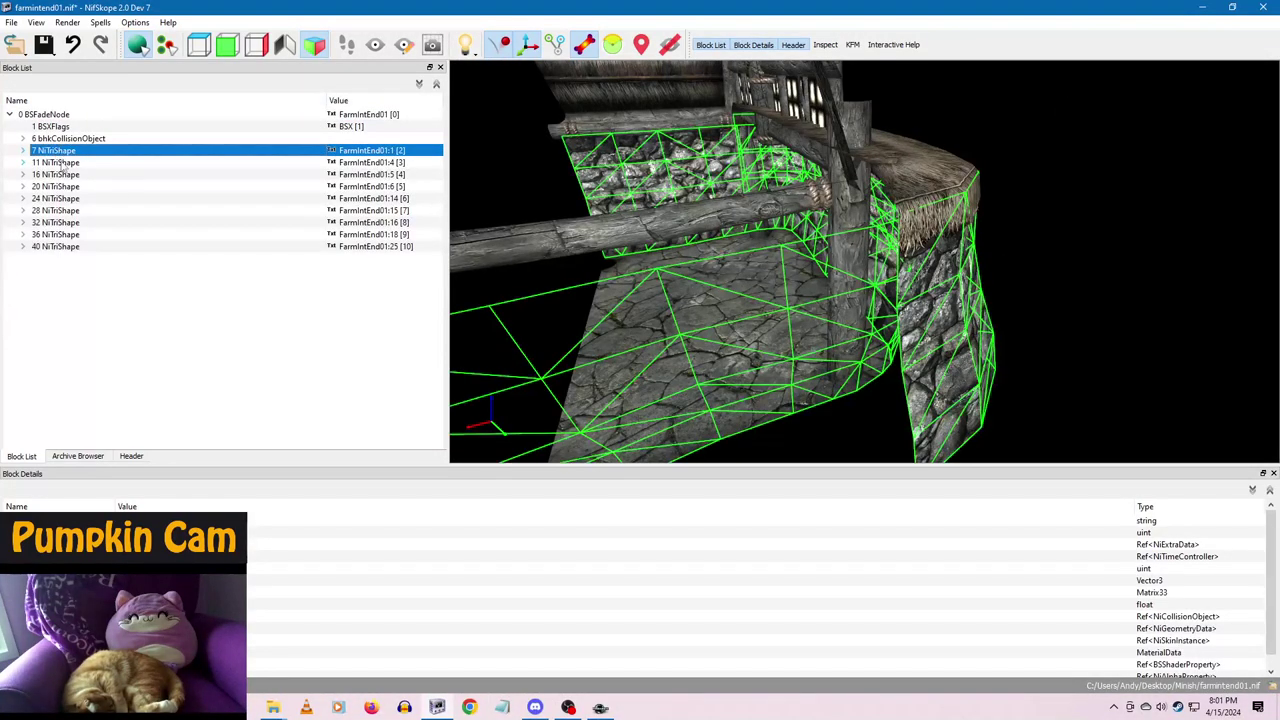
{"action": "left_click", "coordinate": [59, 165]}
{"action": "left_click", "coordinate": [59, 176]}
{"action": "left_click", "coordinate": [60, 200]}
{"action": "left_click", "coordinate": [66, 237]}
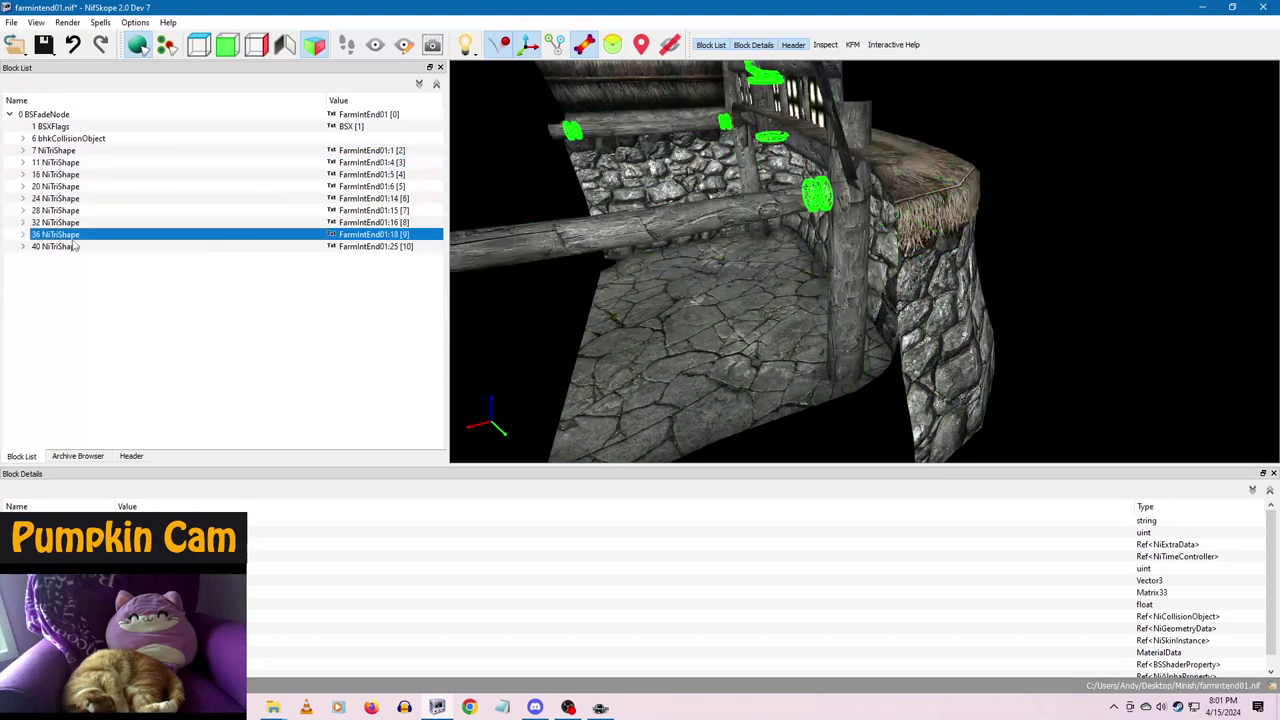
{"action": "left_click", "coordinate": [1262, 7]}
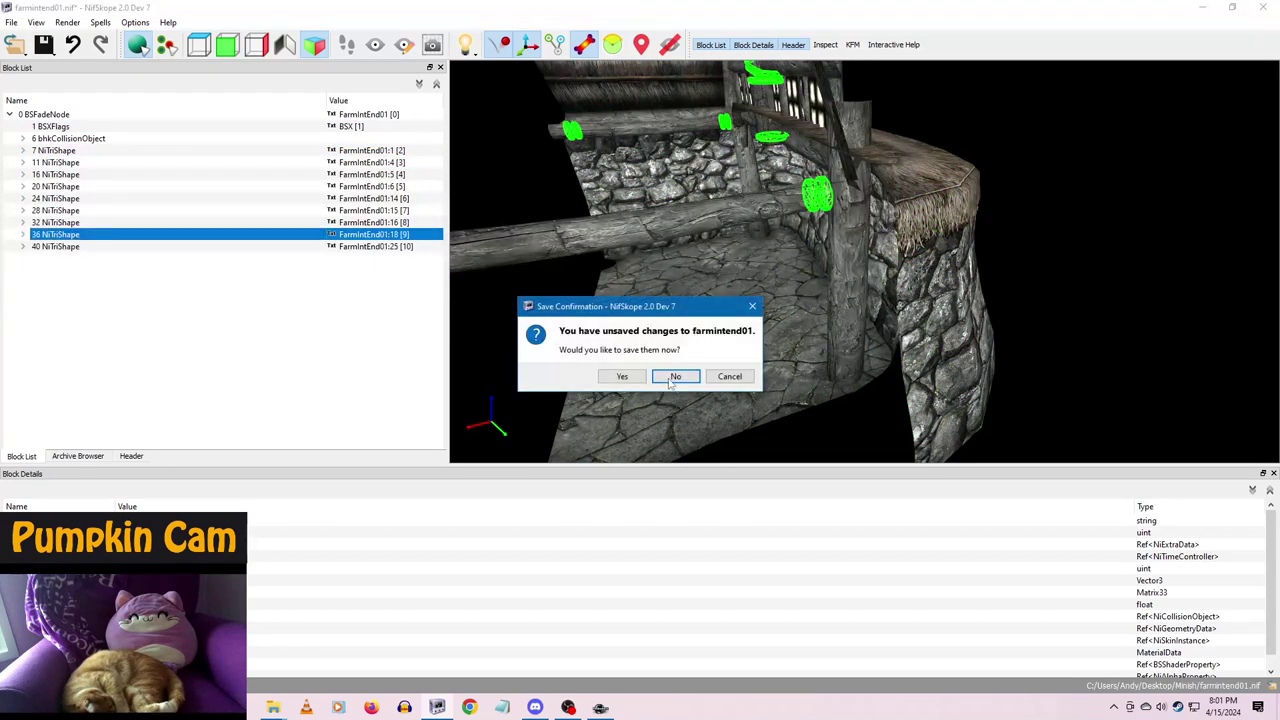
{"action": "left_click", "coordinate": [671, 375]}
- Reopen farmintend01.nif from the Minish folder, examine its unscaled geometry and the 16 NiTriShape block, and close it
{"action": "double_click", "coordinate": [213, 394]}
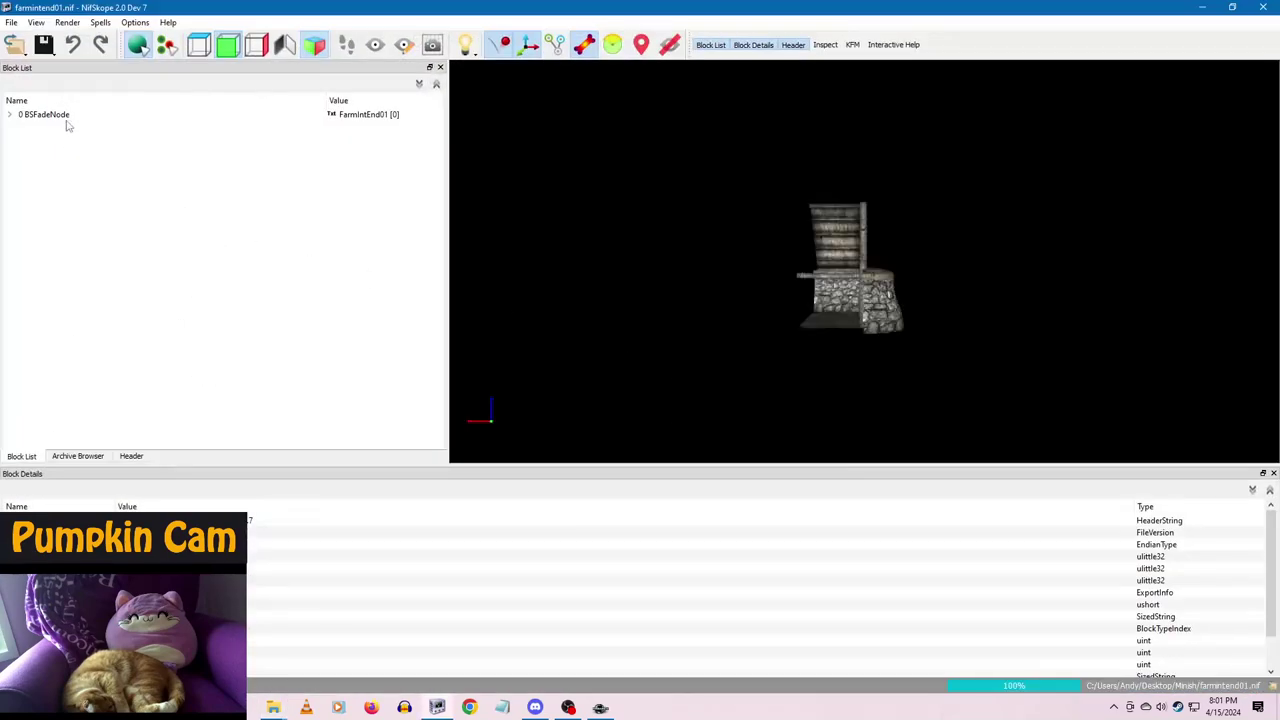
{"action": "left_click", "coordinate": [12, 116]}
{"action": "left_click", "coordinate": [55, 174]}
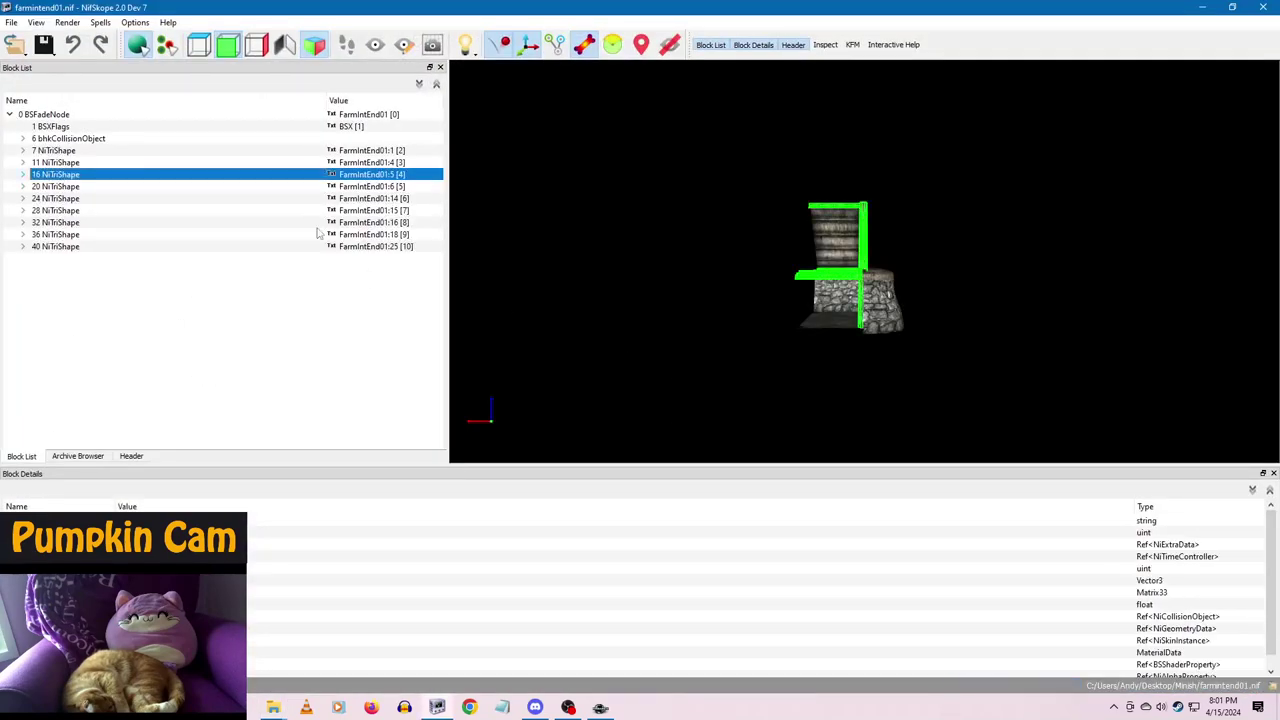
{"action": "left_click_drag", "start_coordinate": [690, 320], "coordinate": [734, 323]}
{"action": "scroll", "coordinate": [735, 323], "scroll_direction": "up", "scroll_amount": 6}
{"action": "scroll", "coordinate": [706, 392], "scroll_direction": "down", "scroll_amount": 4}
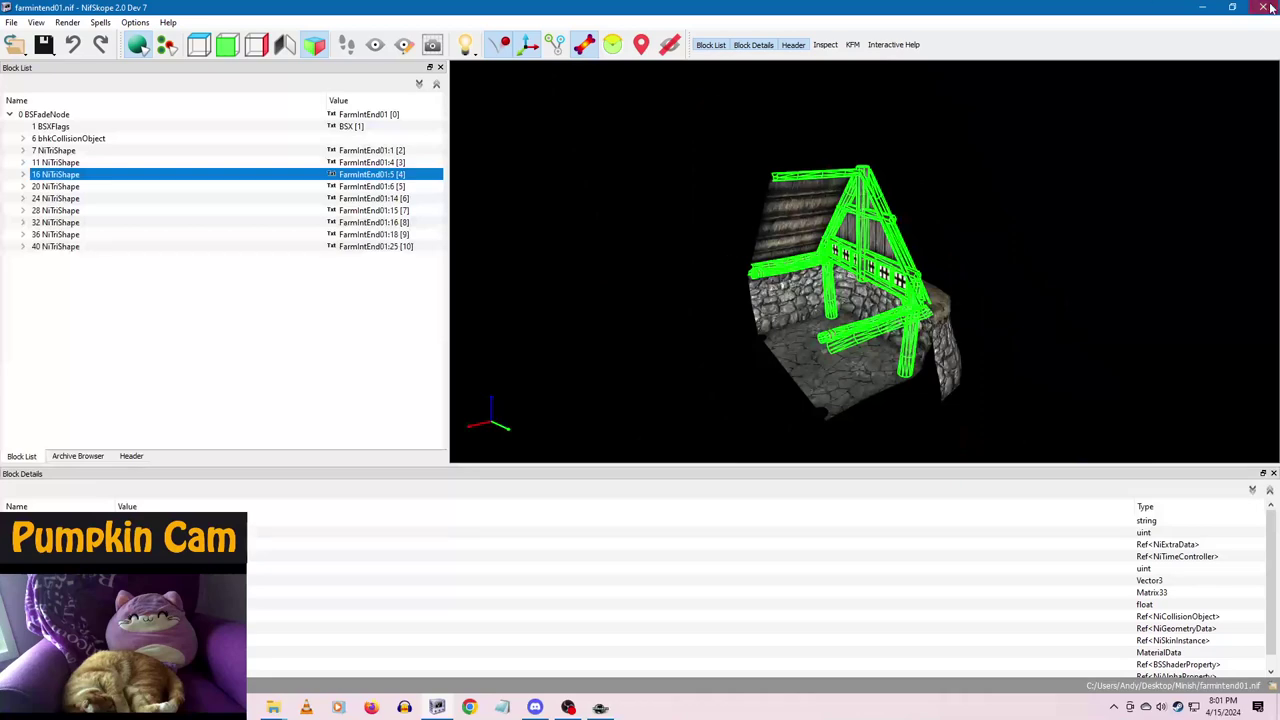
{"action": "left_click", "coordinate": [1268, 6]}
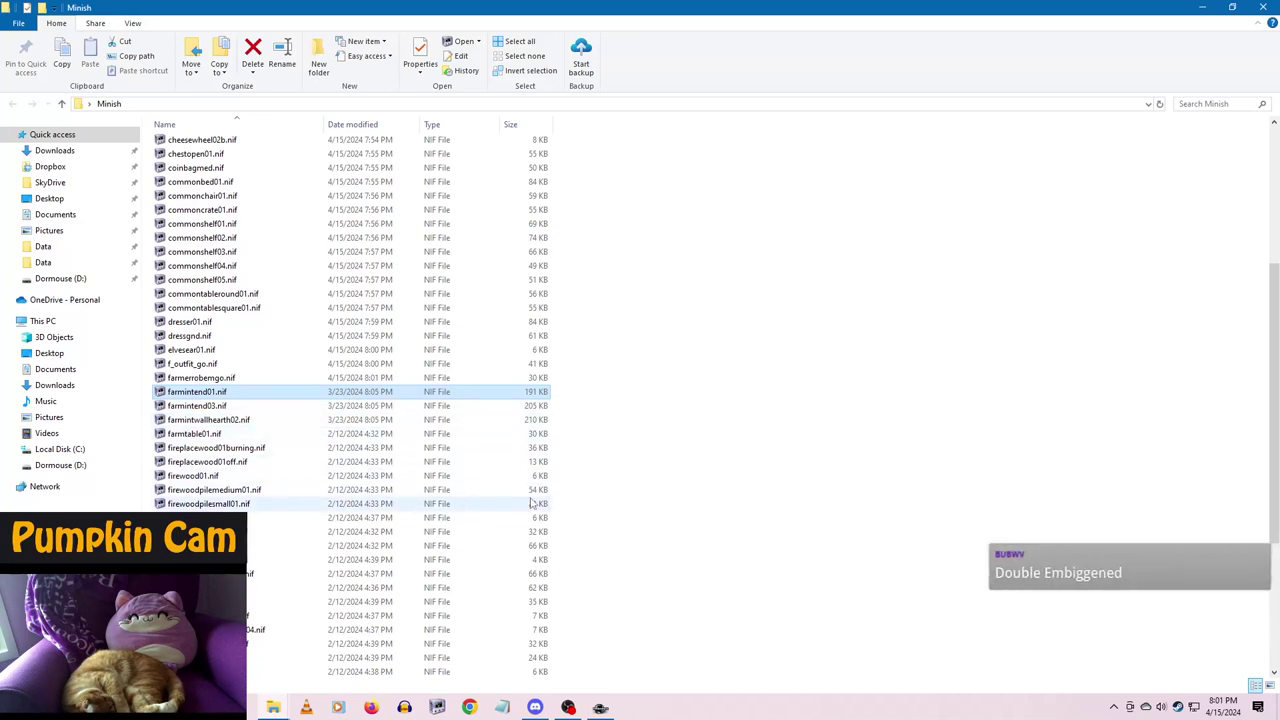
- Review the remaining NIF files in the Minish folder from farmtable01.nif to the end of the list
{"action": "mouse_move", "coordinate": [605, 707]}
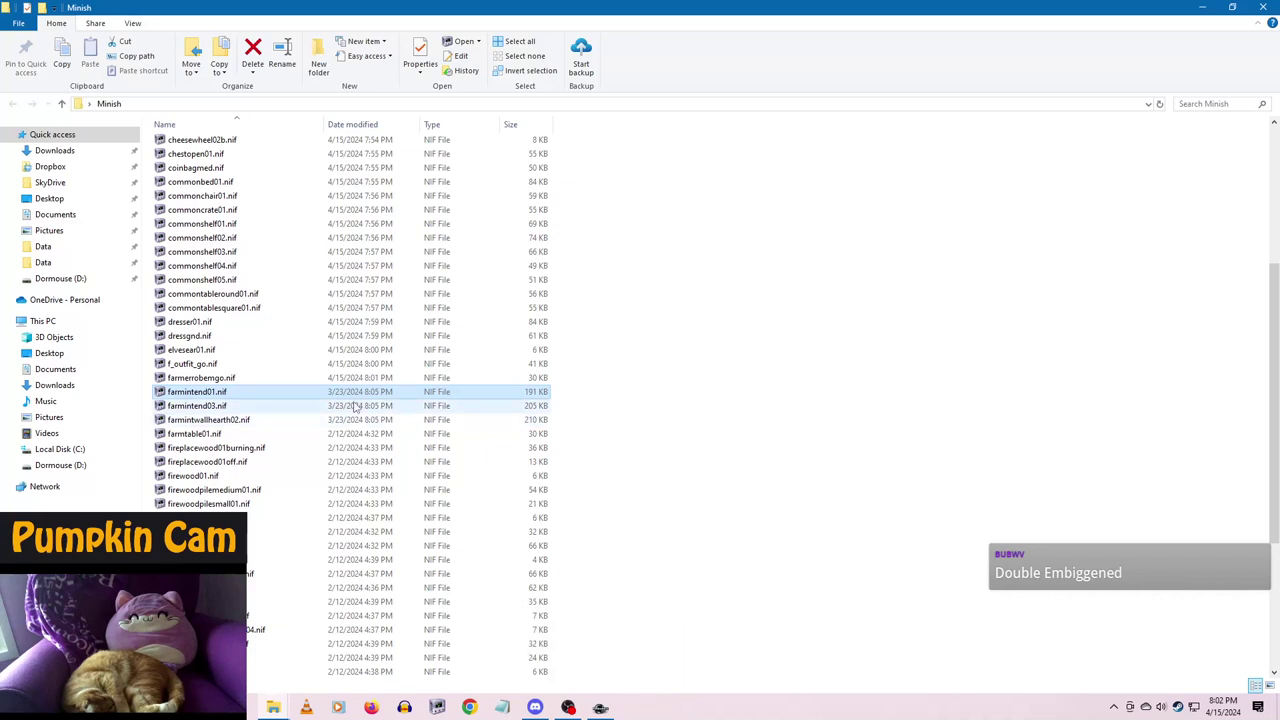
{"action": "scroll", "coordinate": [545, 555], "scroll_direction": "down", "scroll_amount": 6}
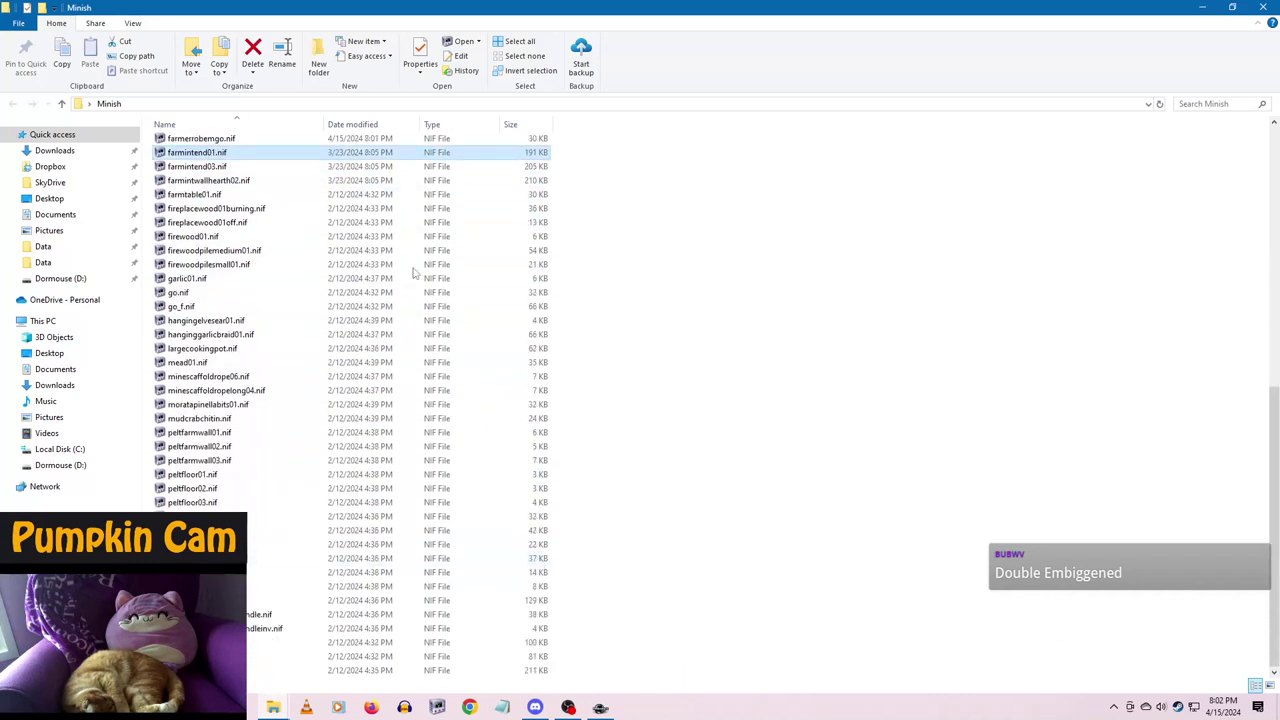
{"action": "left_click", "coordinate": [365, 206]}
{"action": "left_click", "coordinate": [365, 197]}
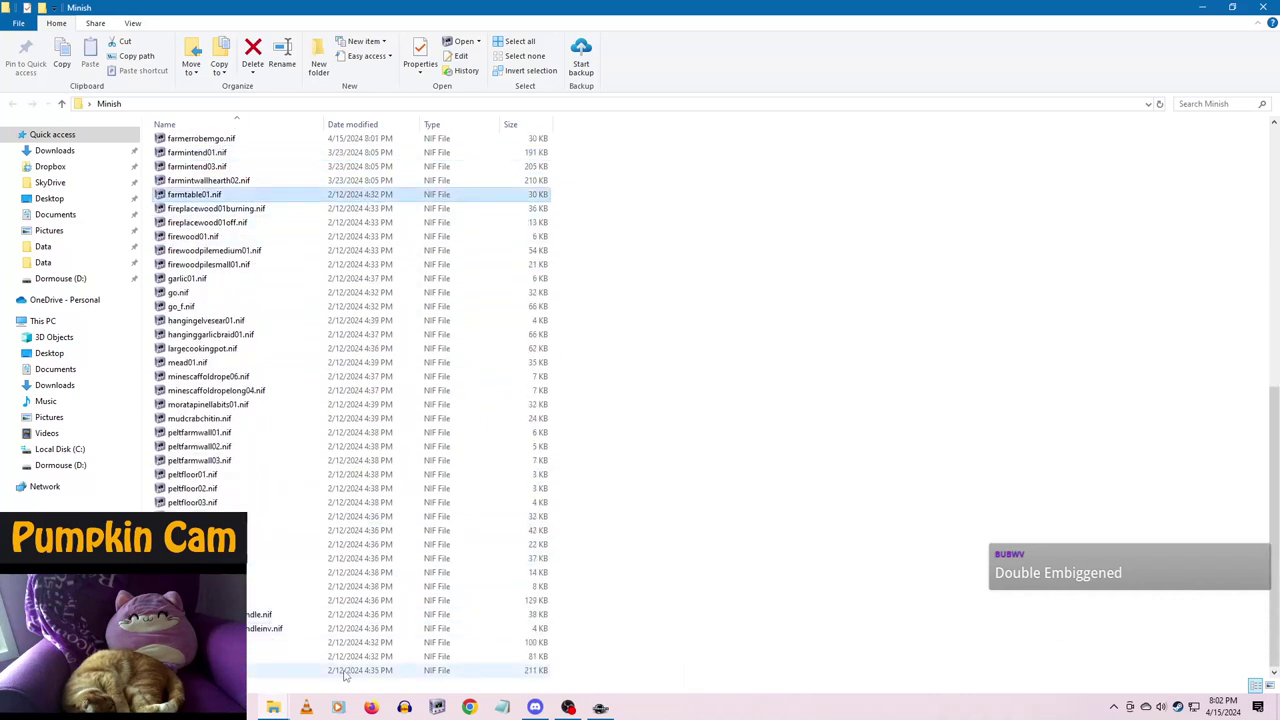
{"action": "left_click", "coordinate": [345, 675], "text": "shift"}
{"action": "left_click", "coordinate": [700, 560]}
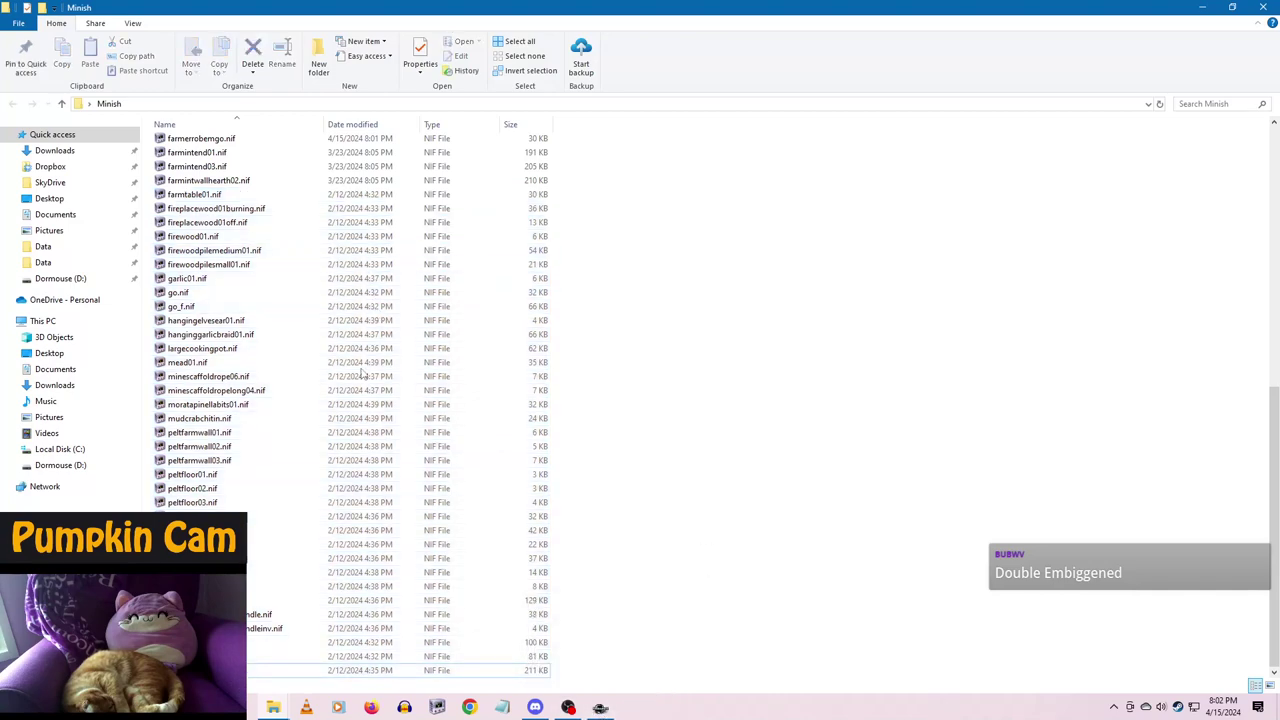
- Switch to Creation Kit and change the location in the Note on Light of Knowledge book text to Lost Knife Hideout
{"action": "left_click", "coordinate": [600, 707]}
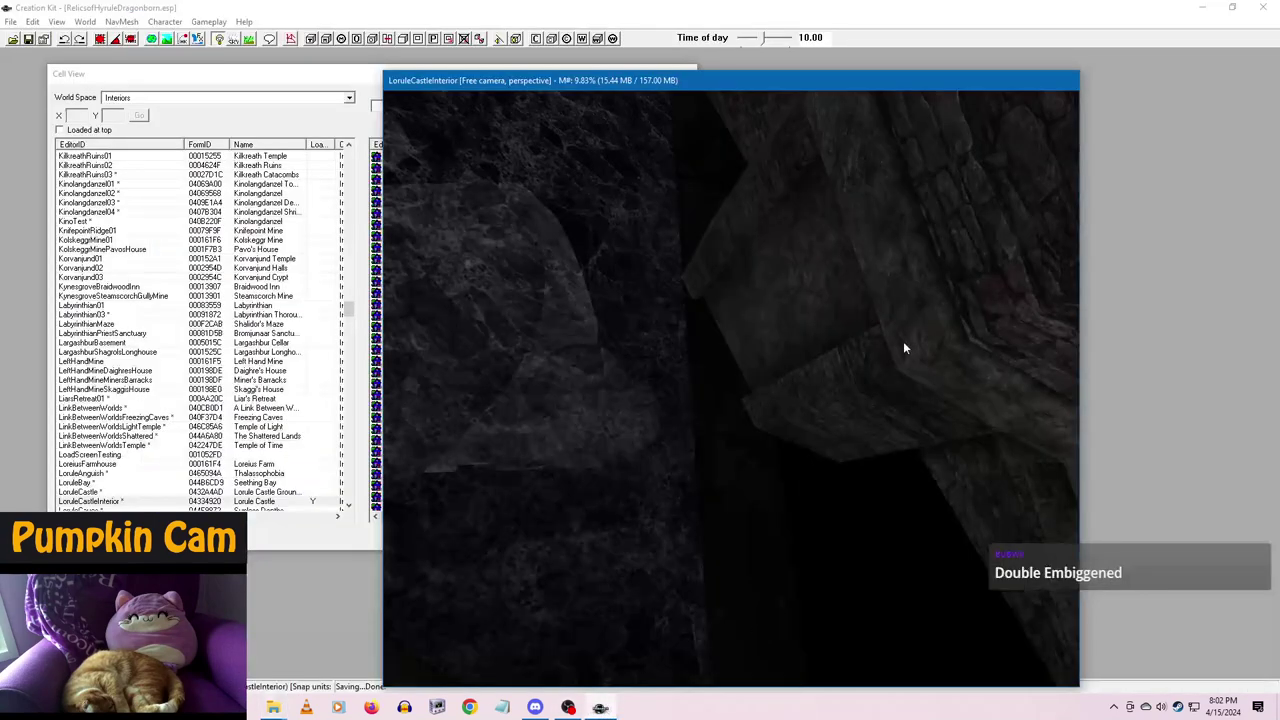
{"action": "left_click_drag", "start_coordinate": [720, 88], "coordinate": [705, 80]}
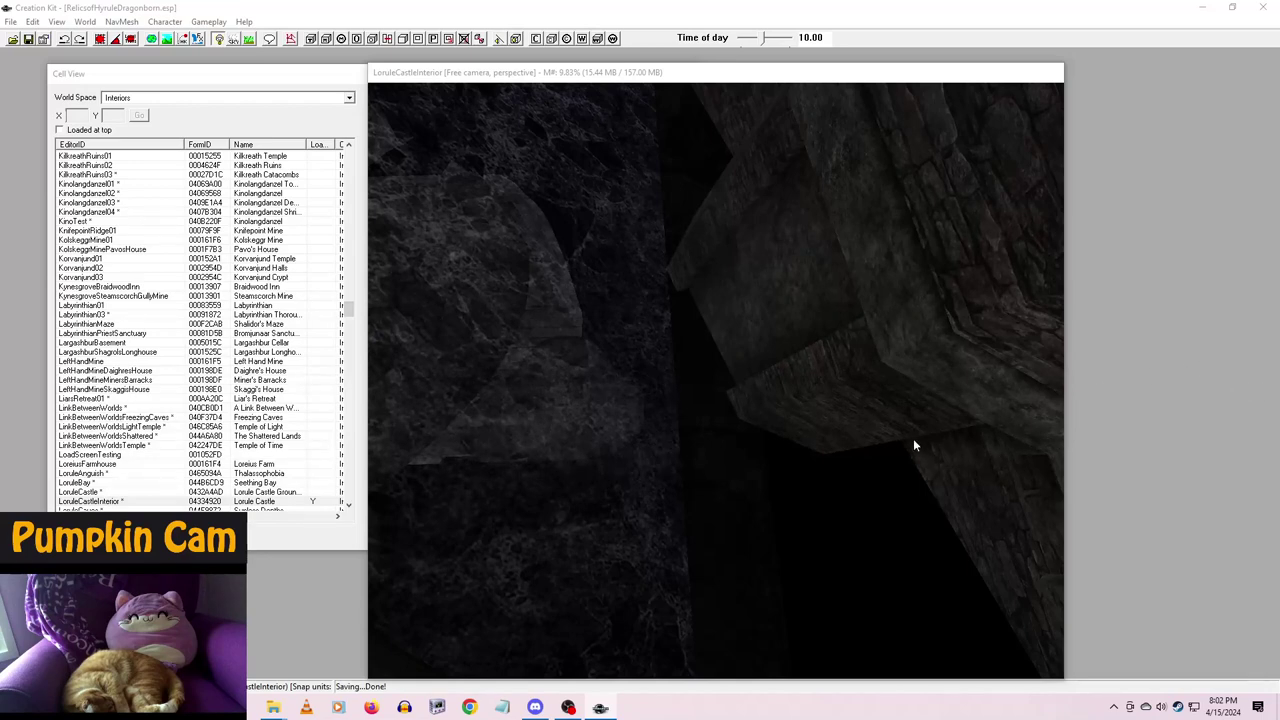
{"action": "double_click", "coordinate": [822, 446]}
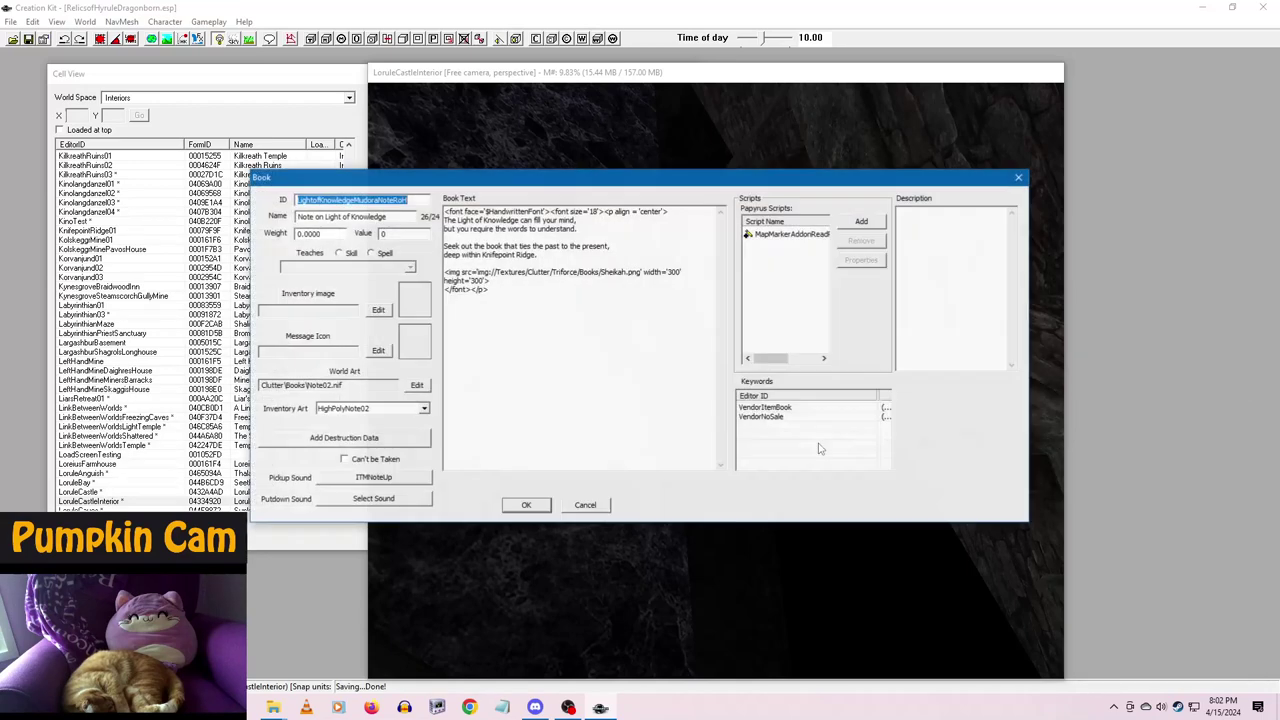
{"action": "left_click_drag", "start_coordinate": [483, 255], "coordinate": [538, 255]}
{"action": "type", "text": "Lost"}
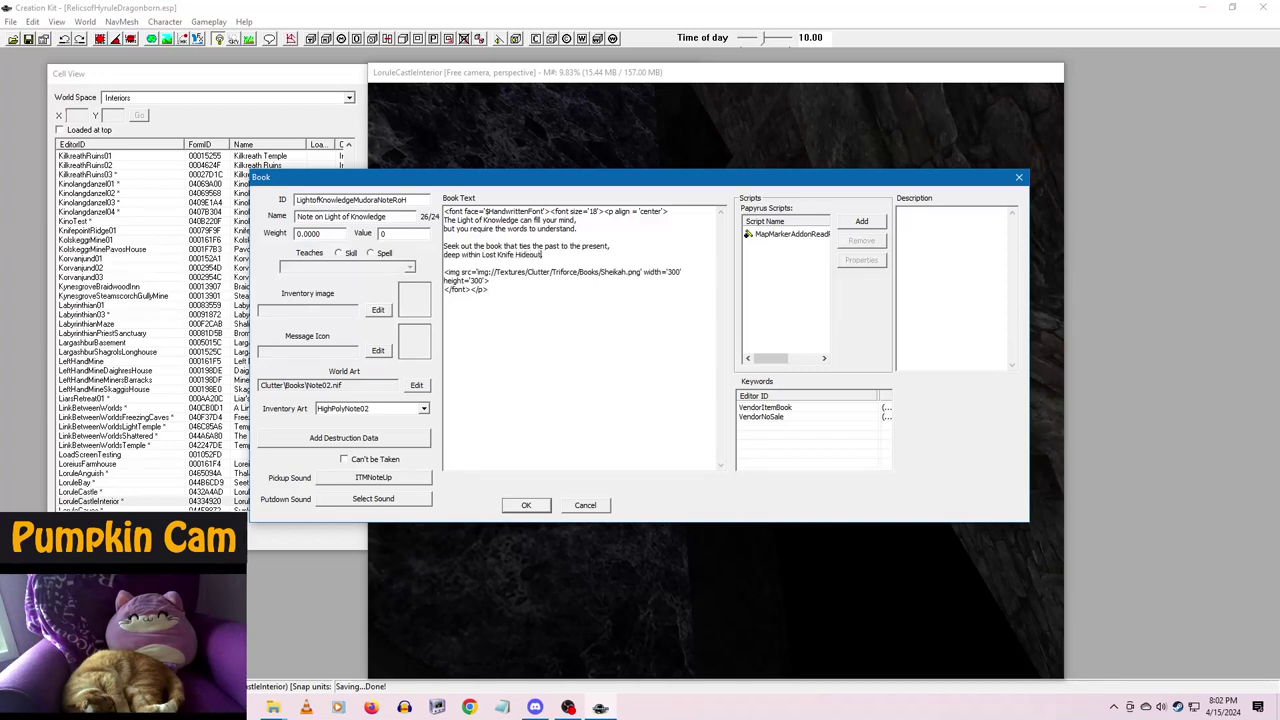
- Open the properties of the MapMarkerAddonReadRoH script attached to the note
{"action": "right_click", "coordinate": [787, 237]}
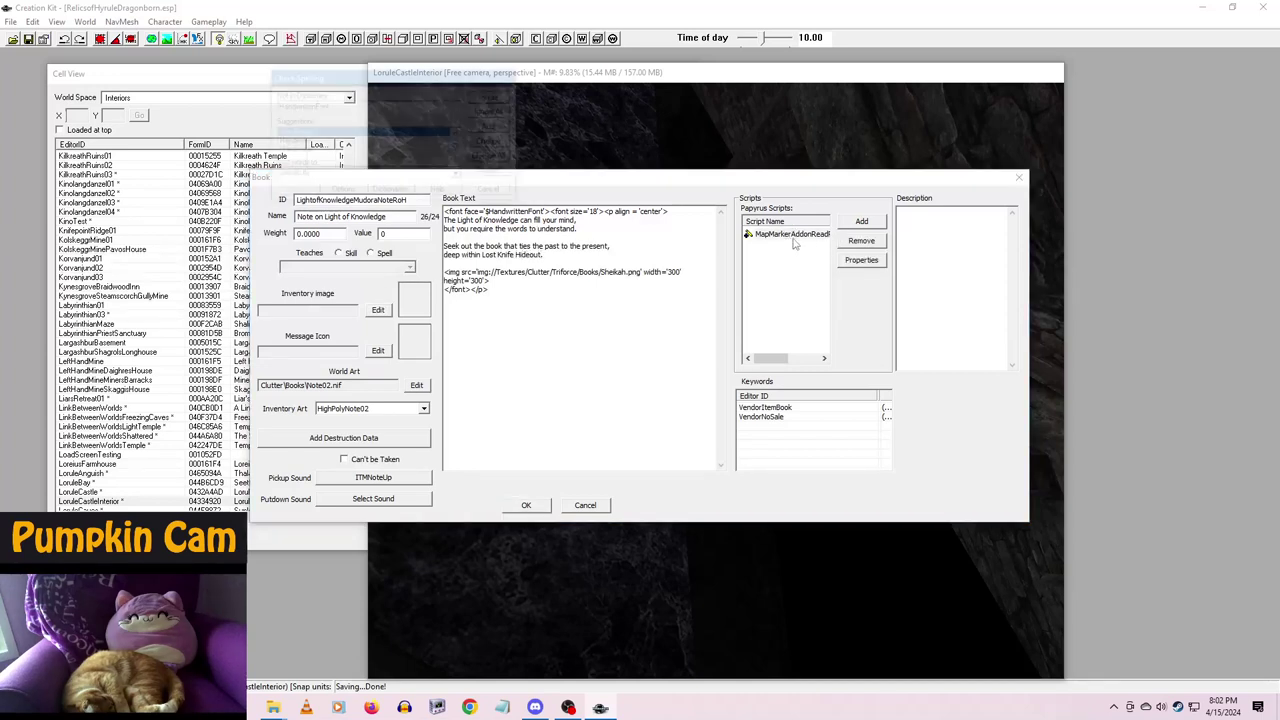
{"action": "left_click", "coordinate": [492, 193]}
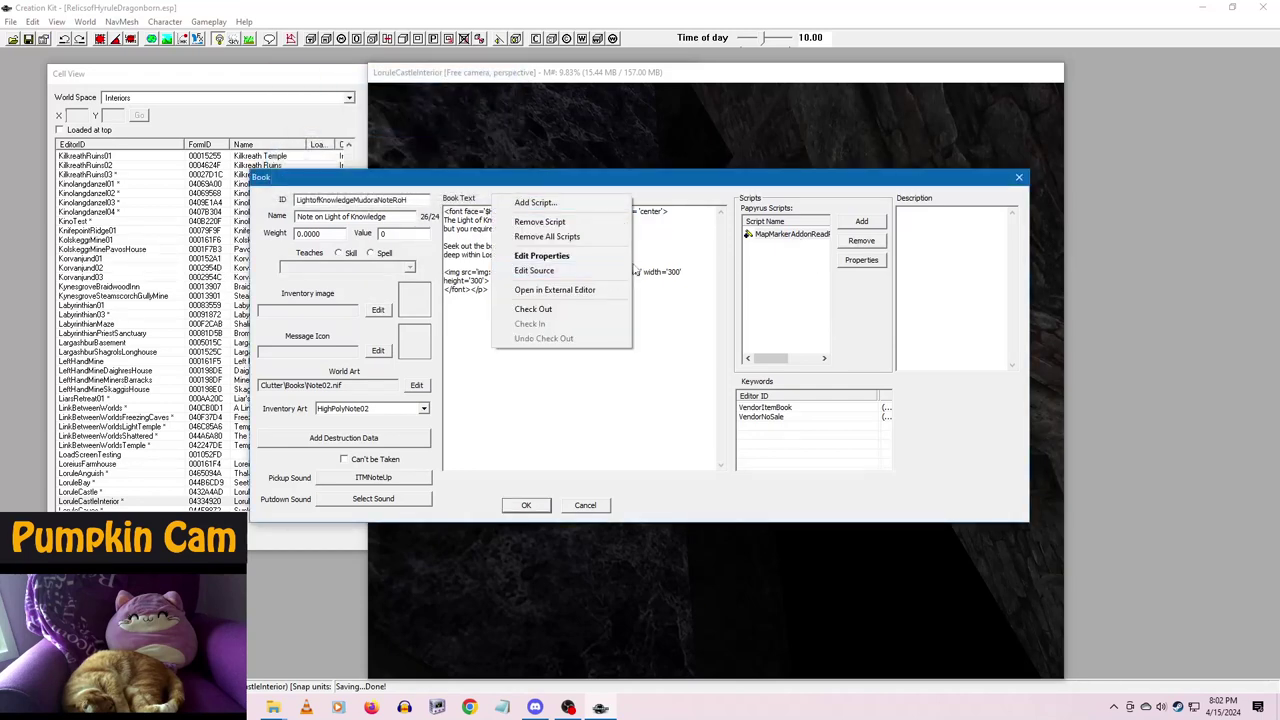
{"action": "left_click", "coordinate": [560, 256]}
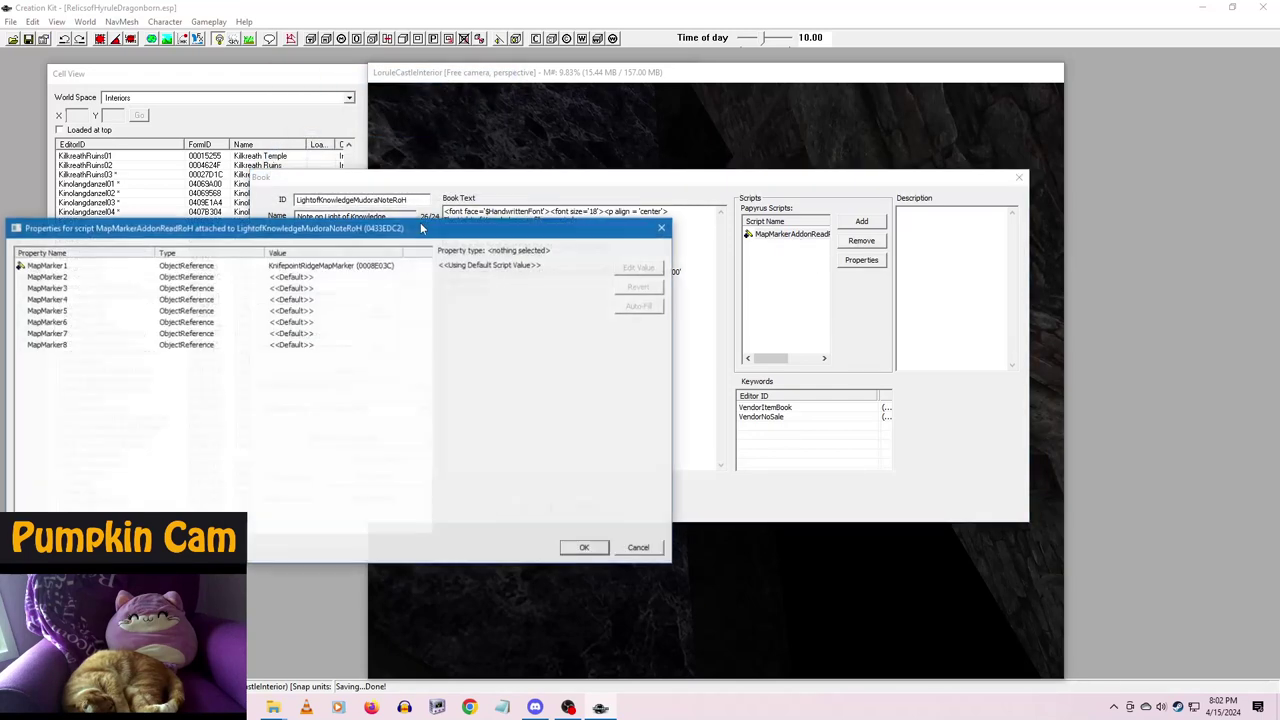
- Set the cell of the script's MapMarker1 property to (any)
{"action": "left_click", "coordinate": [330, 266]}
{"action": "left_click", "coordinate": [603, 286]}
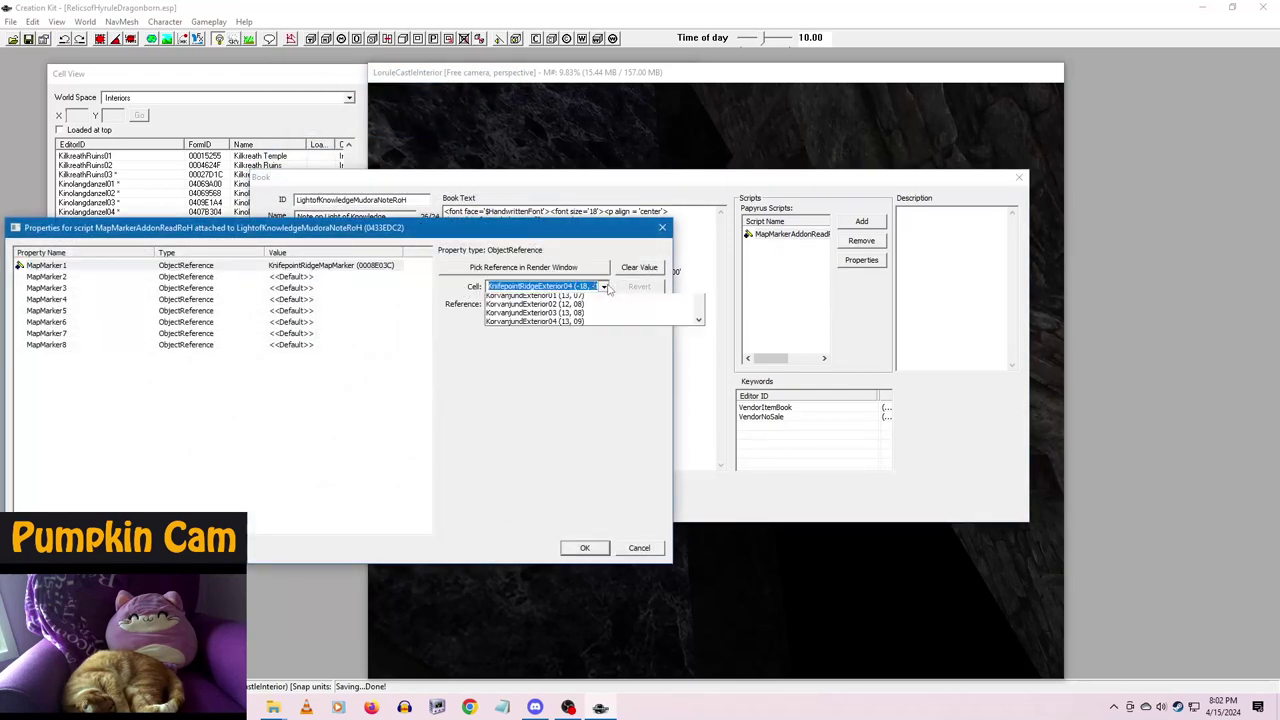
{"action": "left_click", "coordinate": [606, 289]}
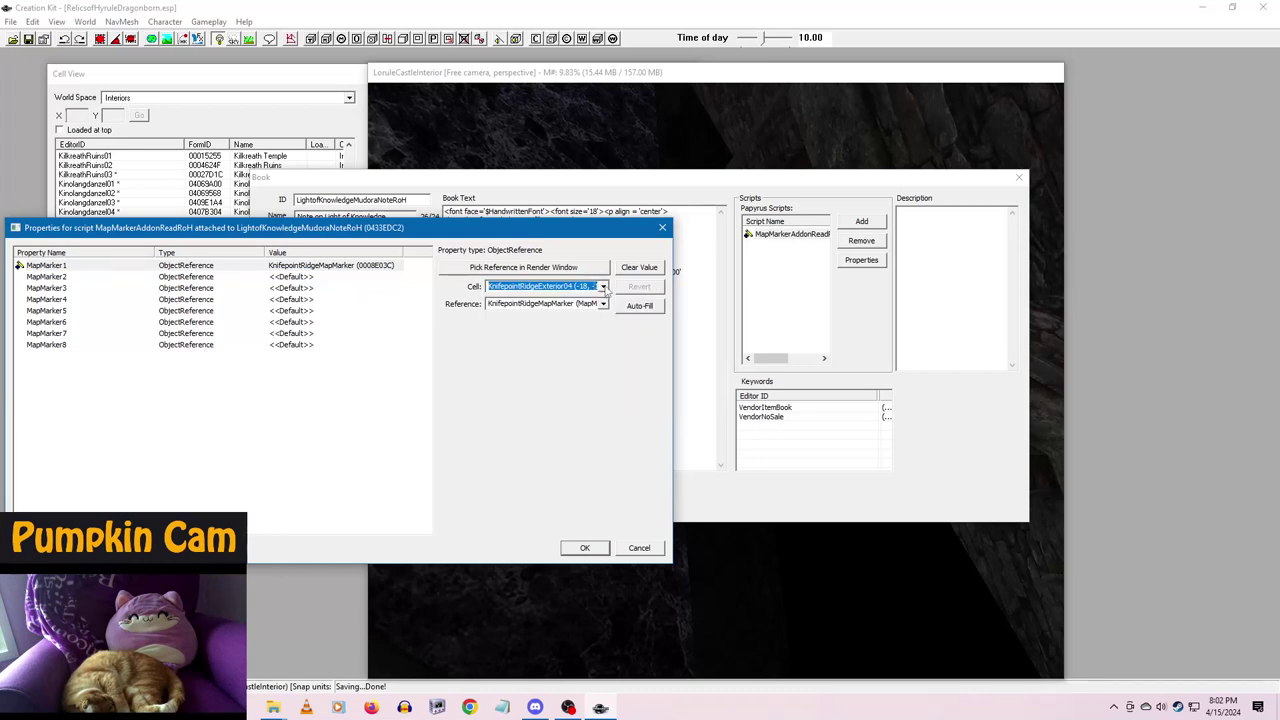
{"action": "left_click", "coordinate": [605, 287]}
{"action": "left_click_drag", "start_coordinate": [700, 348], "coordinate": [699, 306]}
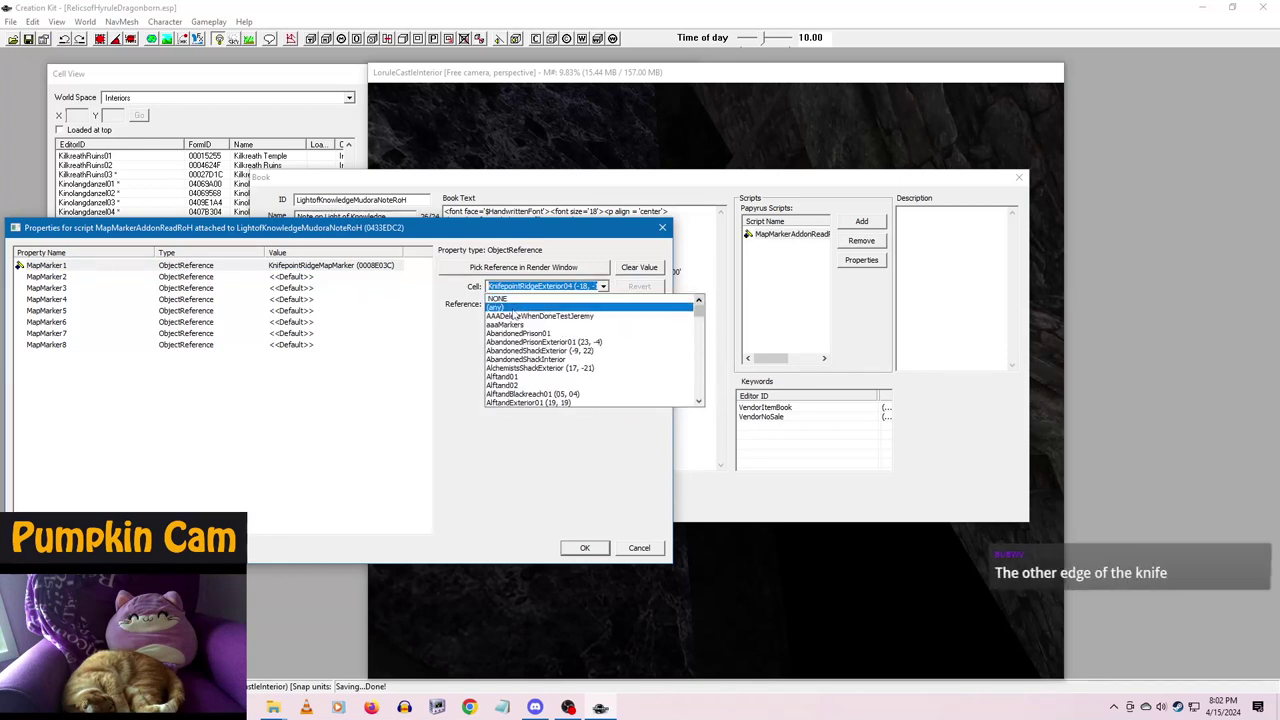
{"action": "left_click", "coordinate": [530, 307]}
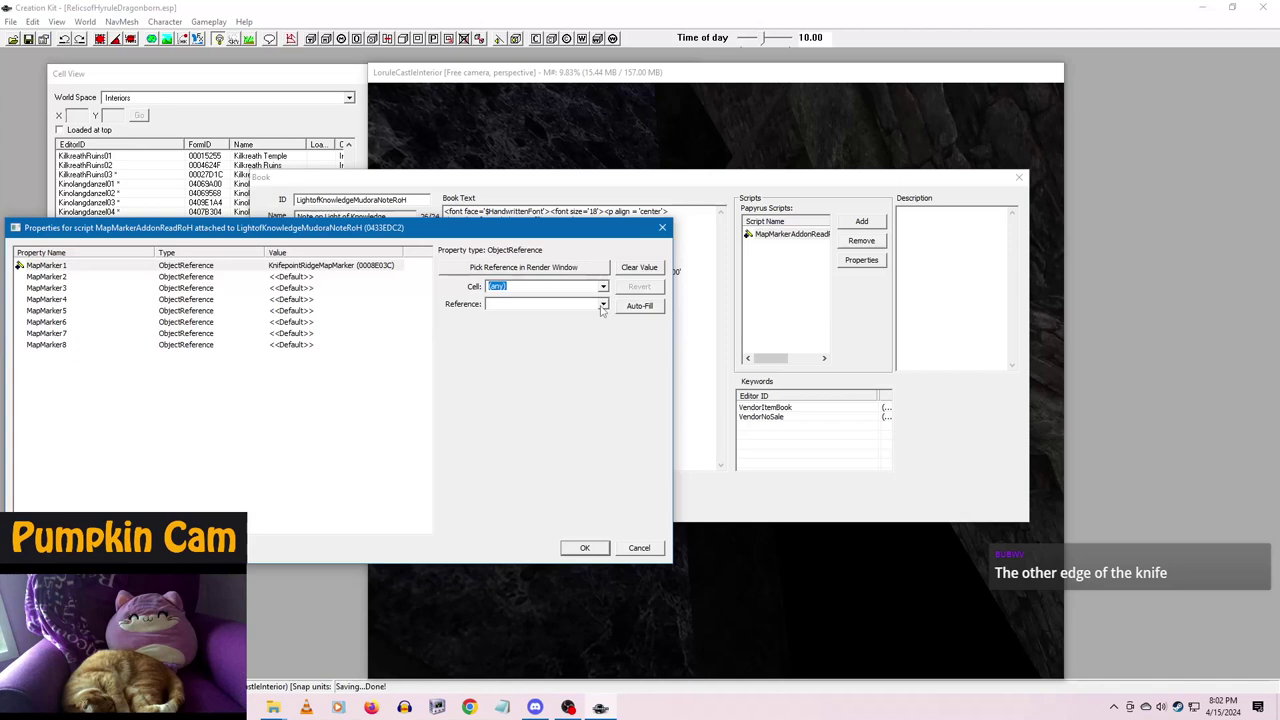
- Search the references of all cells for "lostkn" to look for a Lost Knife Hideout map marker
{"action": "left_click", "coordinate": [603, 308]}
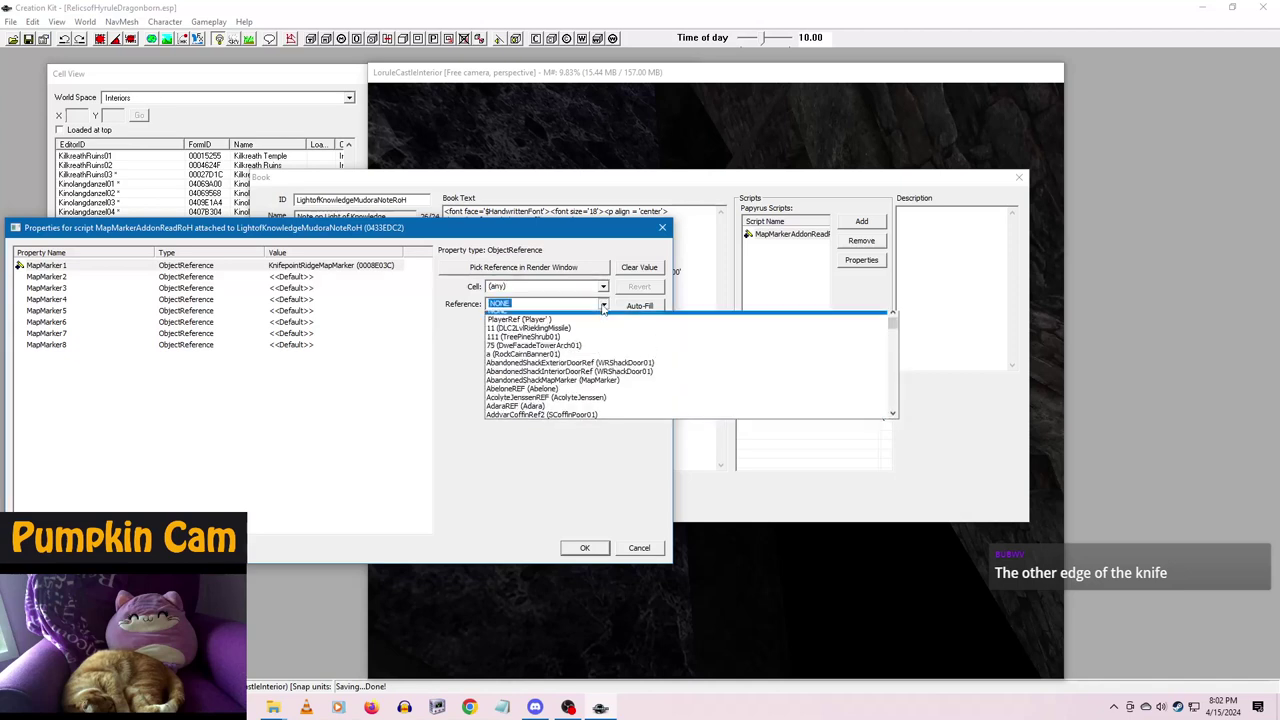
{"action": "type", "text": "lost"}
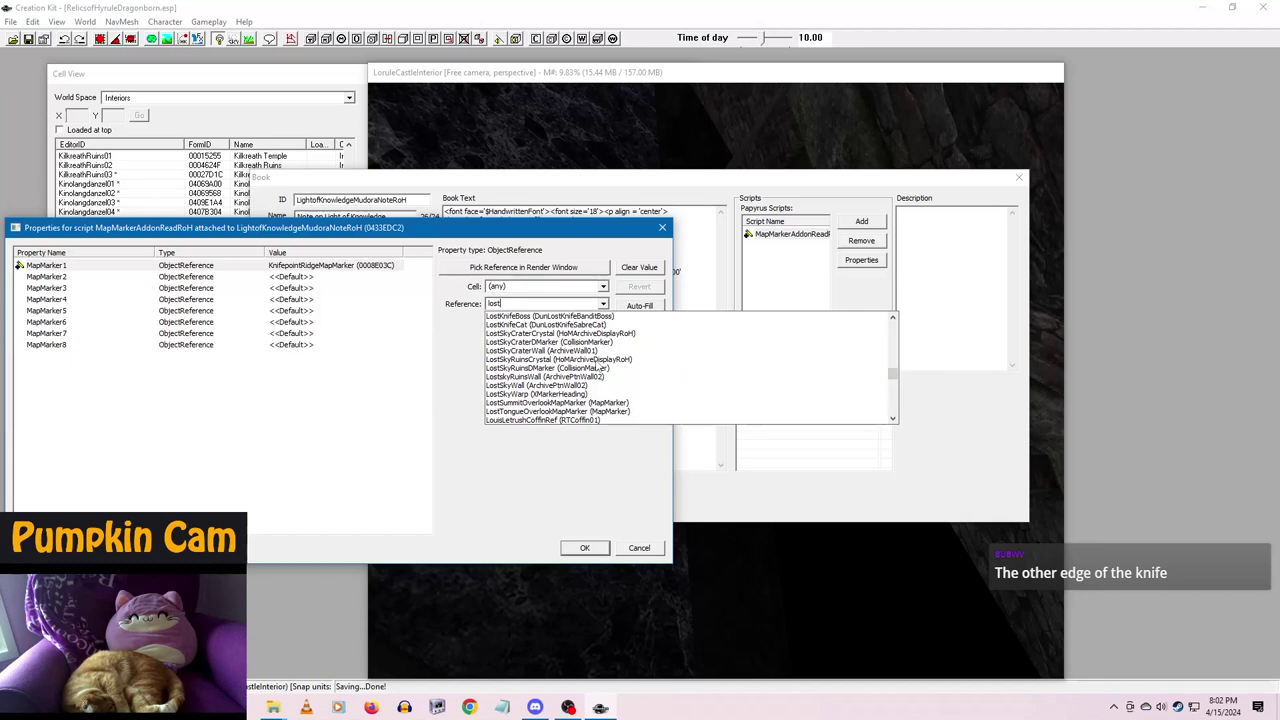
{"action": "scroll", "coordinate": [596, 368], "scroll_direction": "up", "scroll_amount": 1}
{"action": "scroll", "coordinate": [597, 369], "scroll_direction": "up", "scroll_amount": 1}
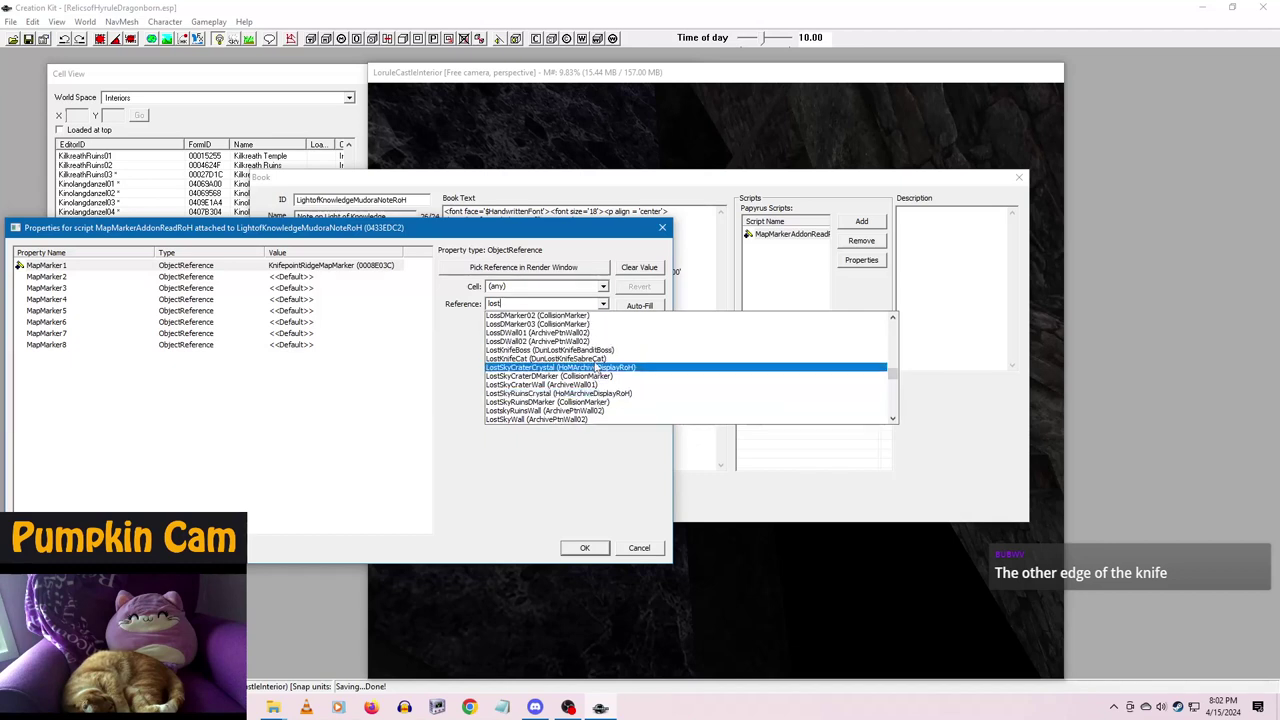
{"action": "scroll", "coordinate": [596, 368], "scroll_direction": "up", "scroll_amount": 2}
{"action": "scroll", "coordinate": [597, 368], "scroll_direction": "down", "scroll_amount": 3}
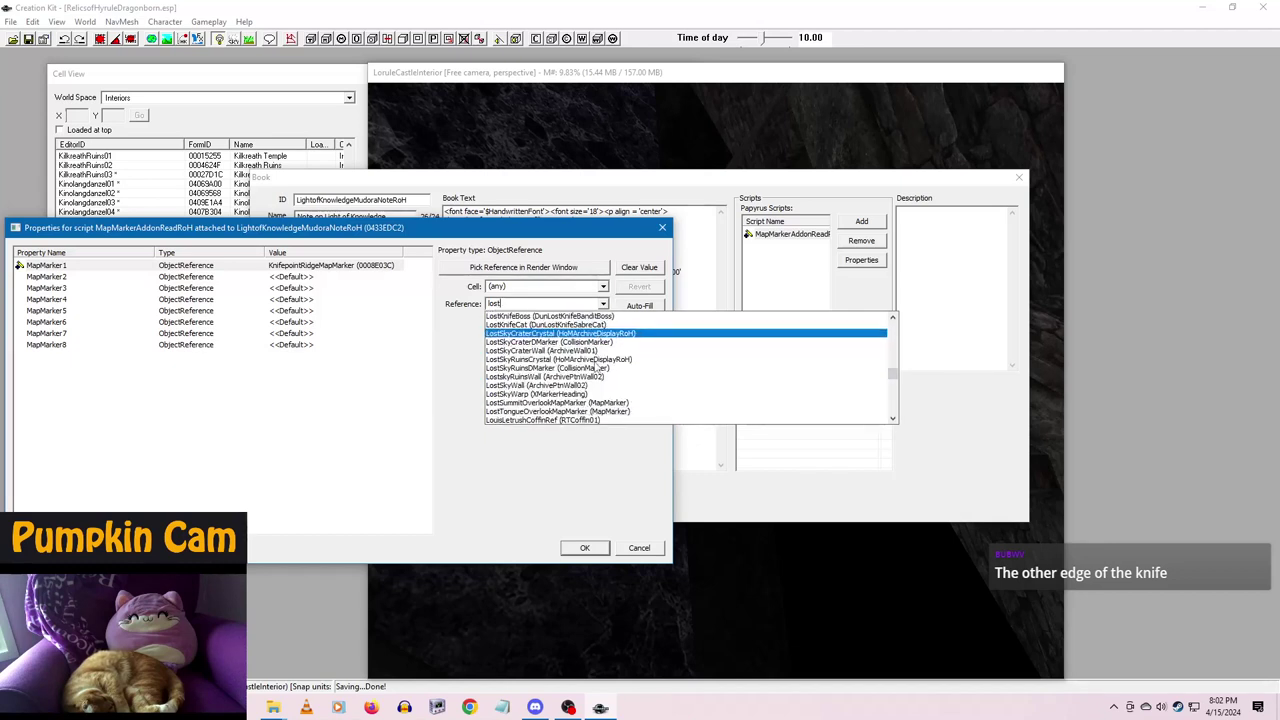
{"action": "scroll", "coordinate": [597, 368], "scroll_direction": "down", "scroll_amount": 3}
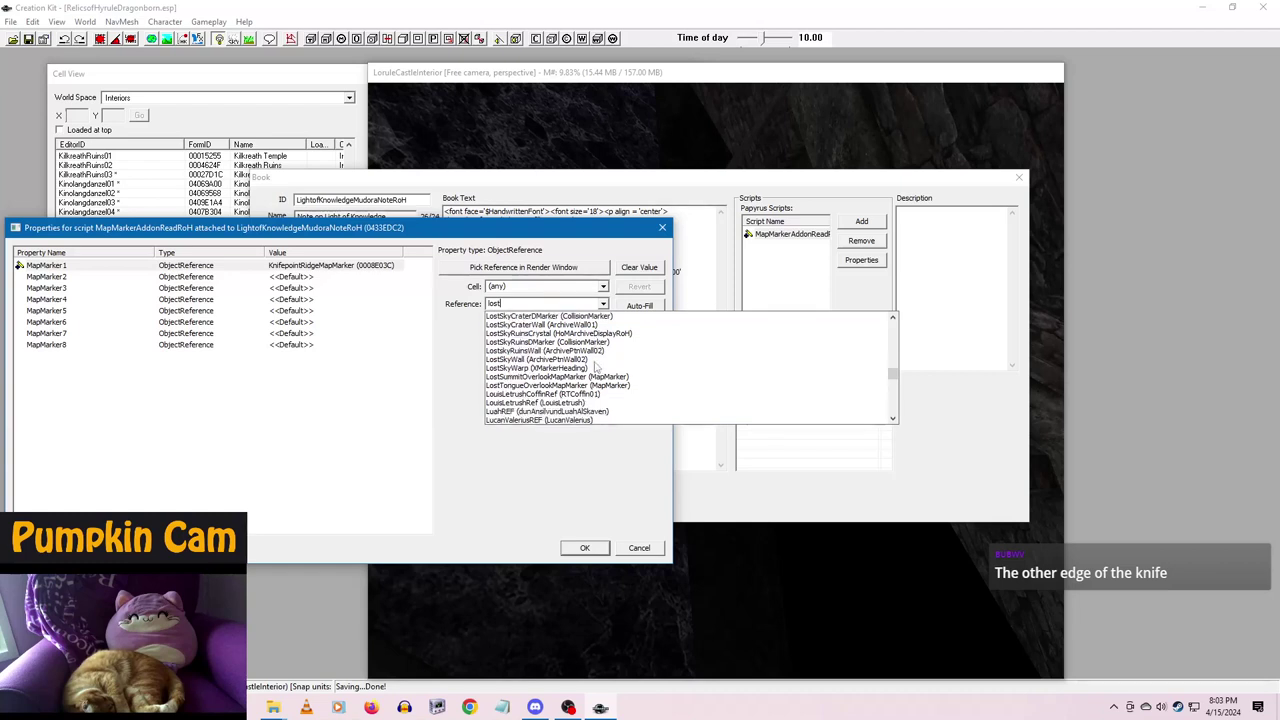
{"action": "type", "text": "kn"}
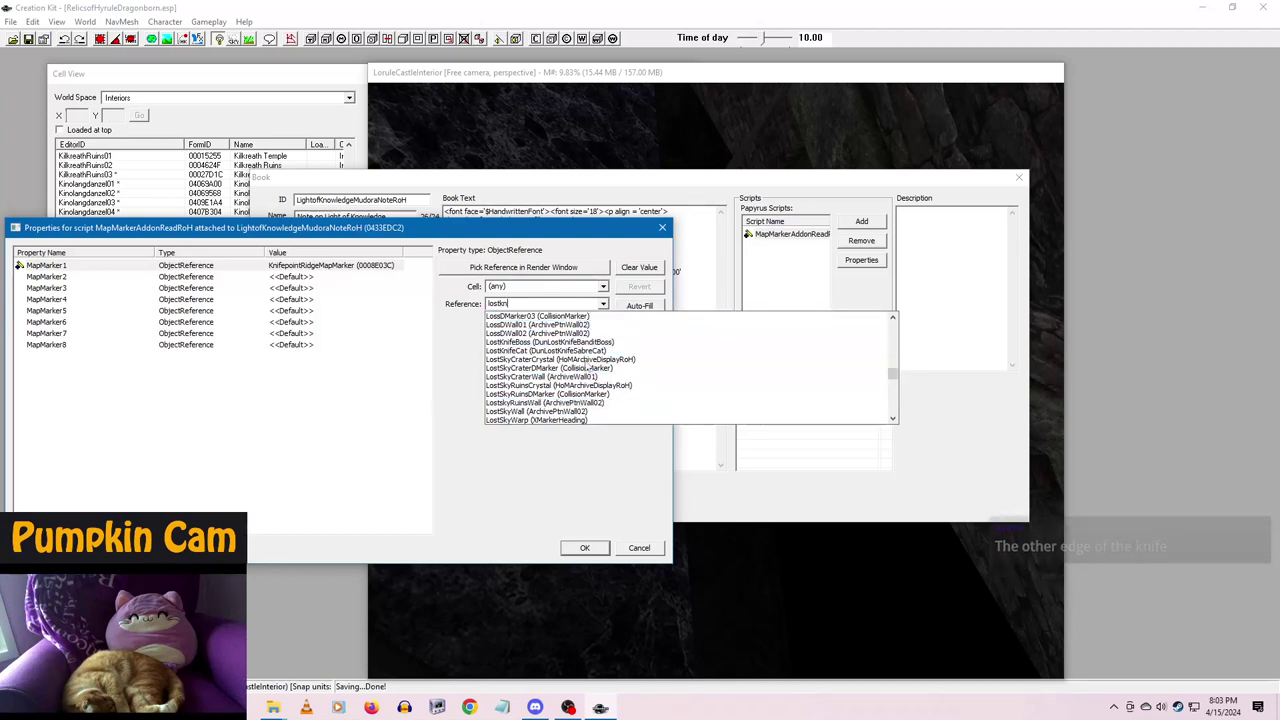
{"action": "scroll", "coordinate": [586, 382], "scroll_direction": "up", "scroll_amount": 1}
{"action": "scroll", "coordinate": [586, 383], "scroll_direction": "down", "scroll_amount": 1}
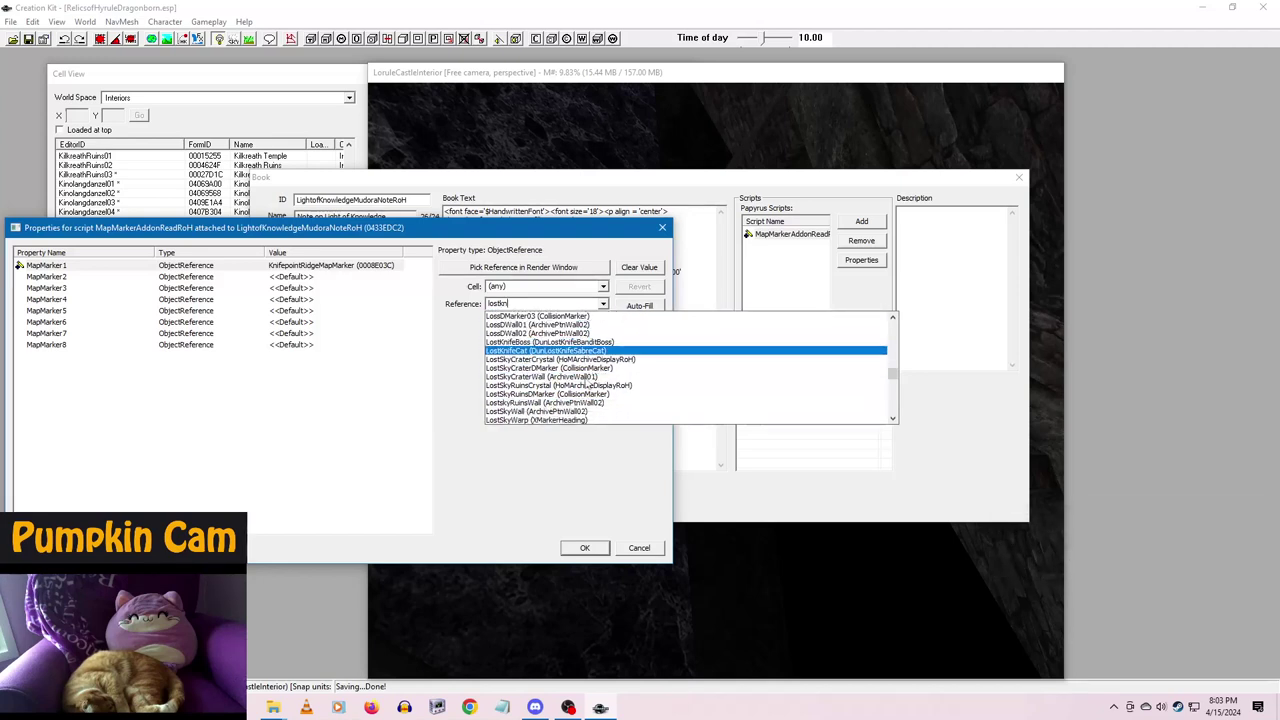
{"action": "scroll", "coordinate": [586, 383], "scroll_direction": "down", "scroll_amount": 3}
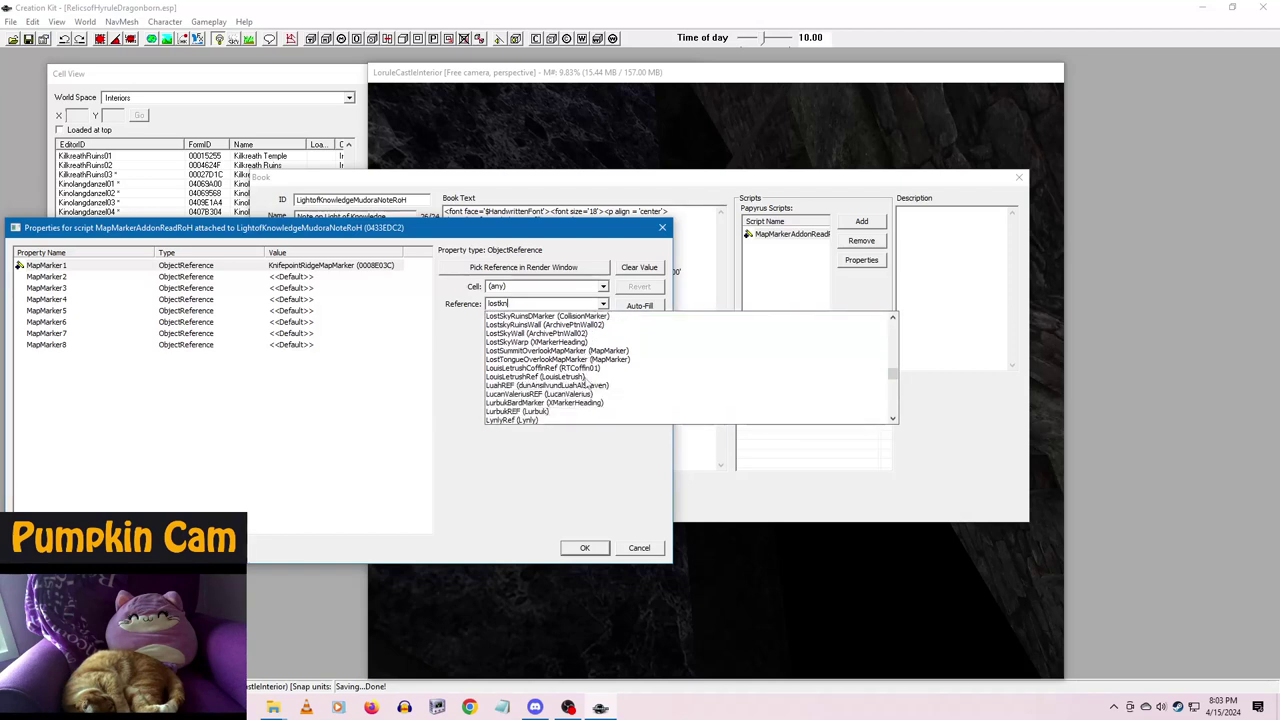
{"action": "scroll", "coordinate": [586, 383], "scroll_direction": "down", "scroll_amount": 1}
{"action": "scroll", "coordinate": [586, 383], "scroll_direction": "down", "scroll_amount": 4}
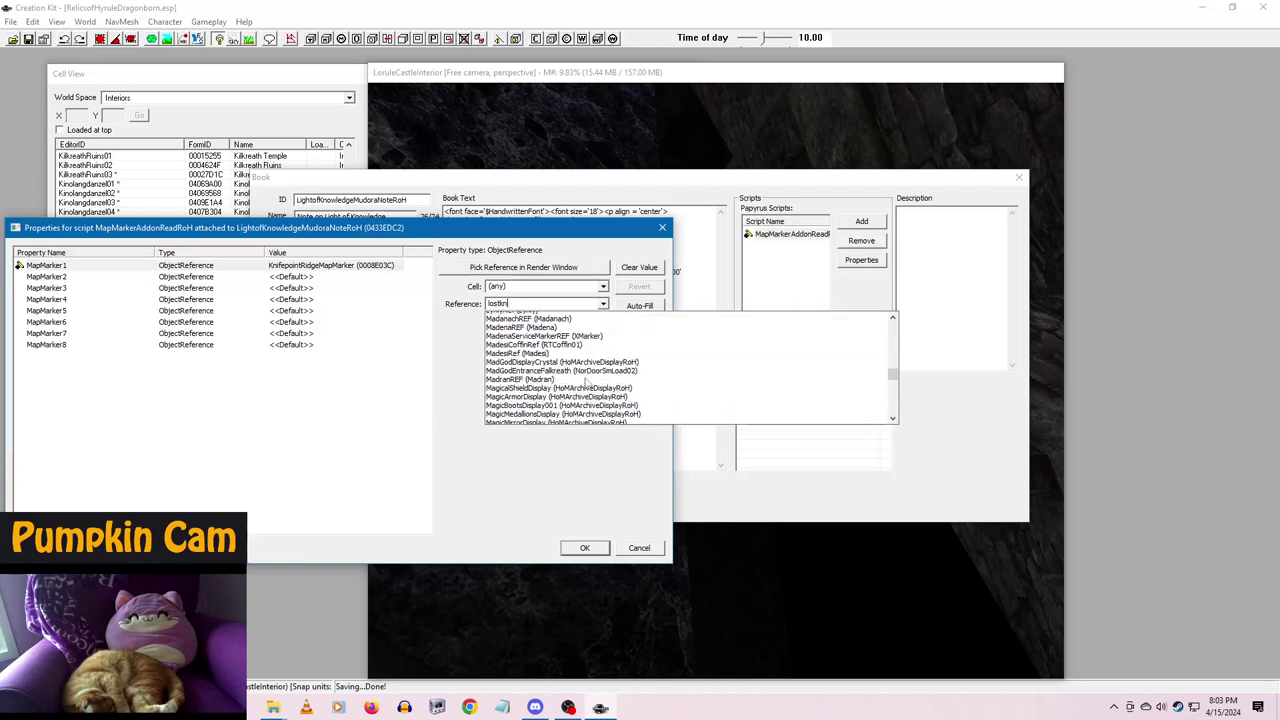
{"action": "scroll", "coordinate": [586, 383], "scroll_direction": "up", "scroll_amount": 4}
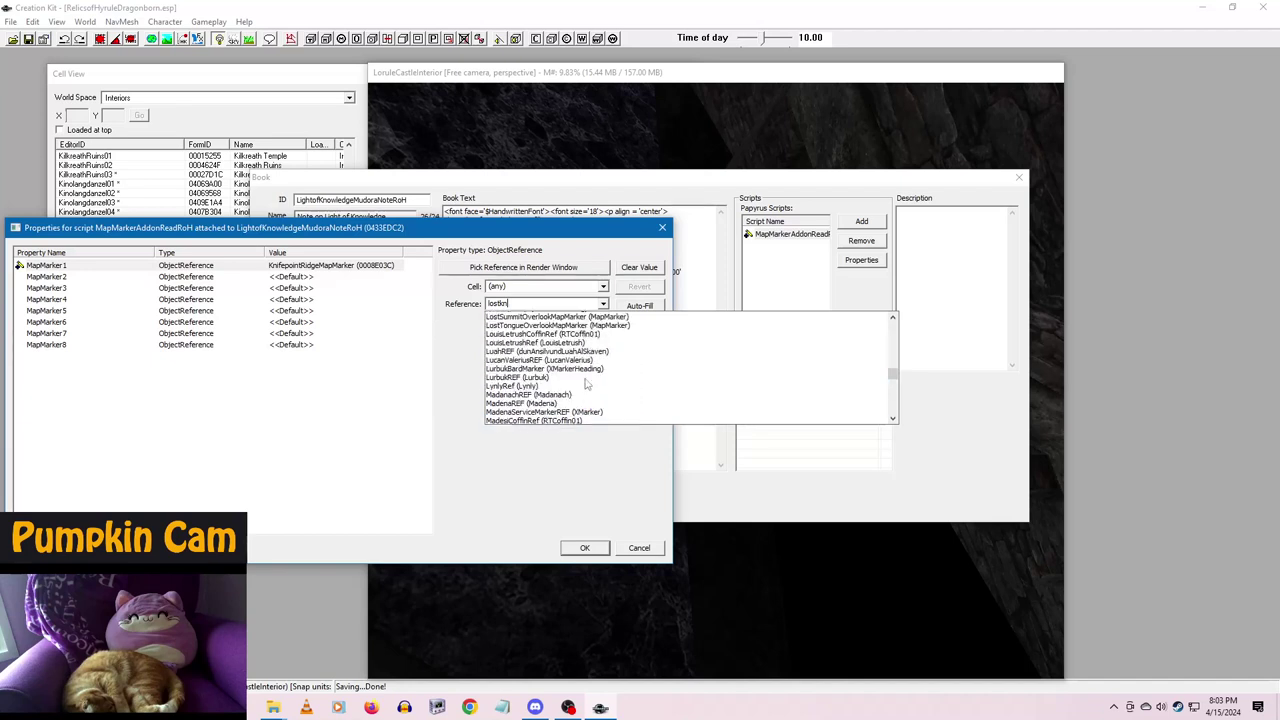
- Set the cell of the MapMarker1 property to LostKnifeHideoutExterior (23, -8)
{"action": "left_click", "coordinate": [603, 287]}
{"action": "type", "text": "lostkn"}
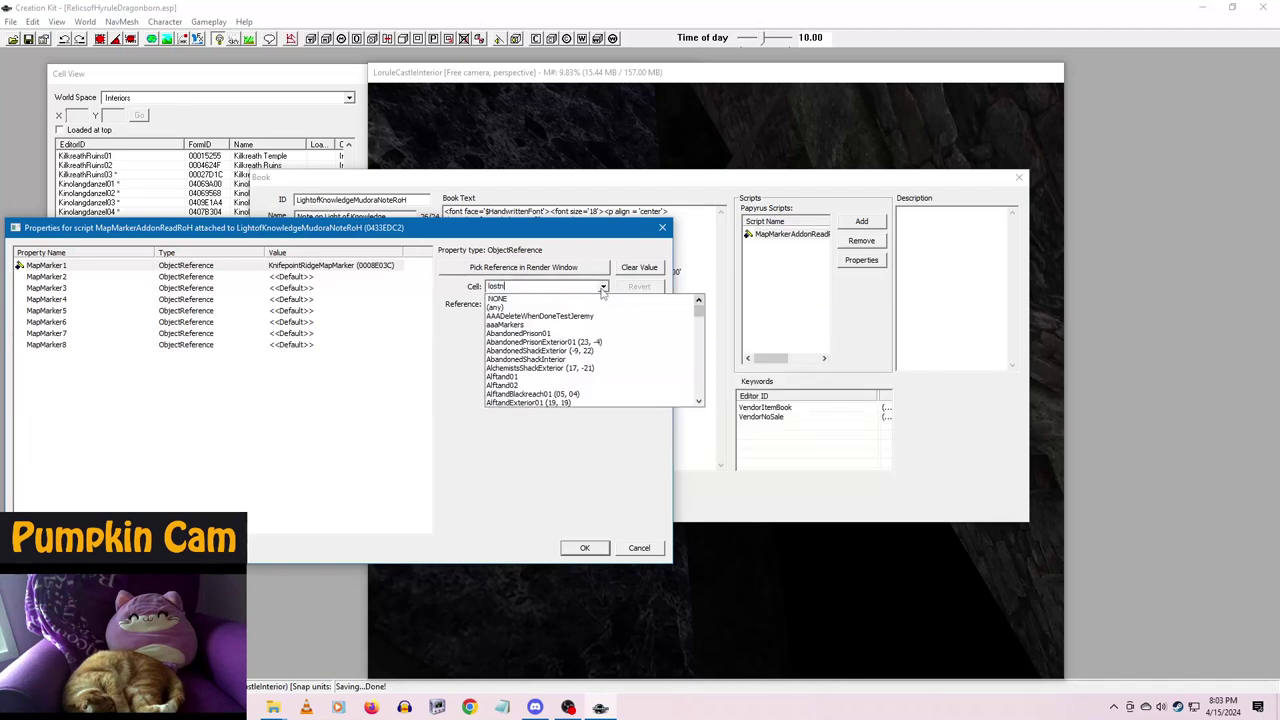
{"action": "left_click", "coordinate": [595, 316]}
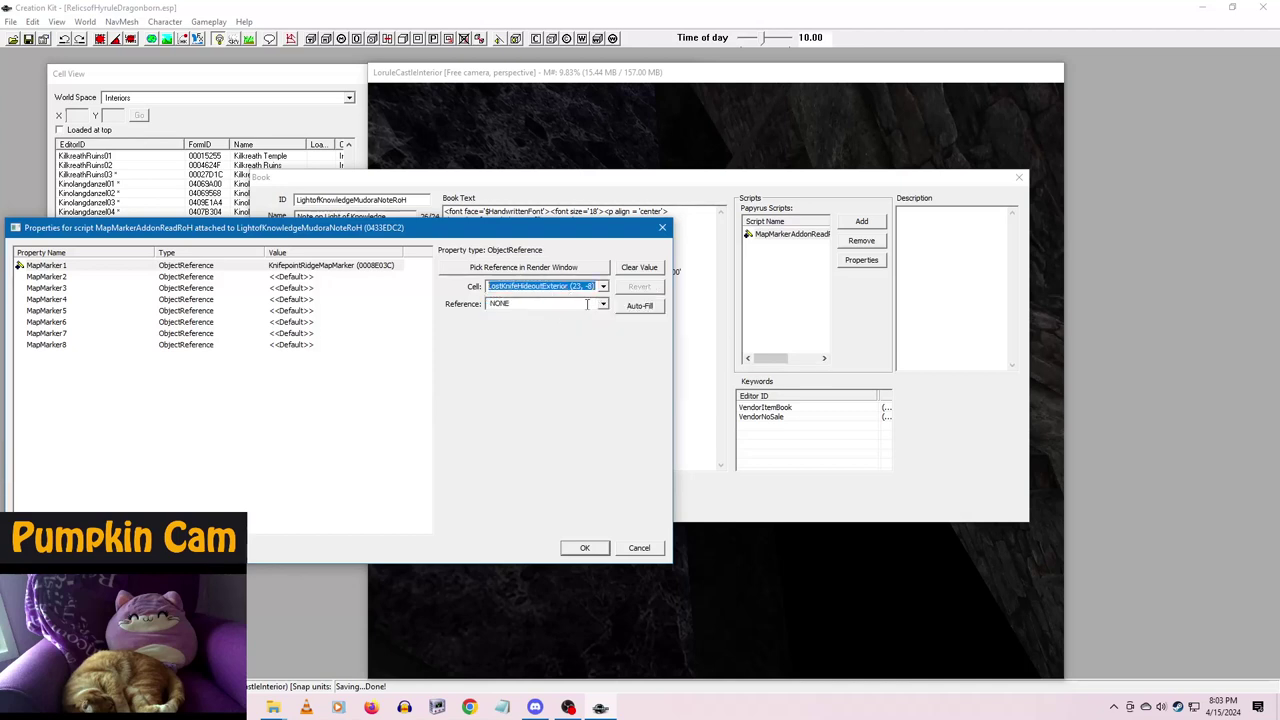
- Assign MapMarker 00016273 as the MapMarker1 reference, and save the script properties and the note
{"action": "left_click", "coordinate": [603, 304]}
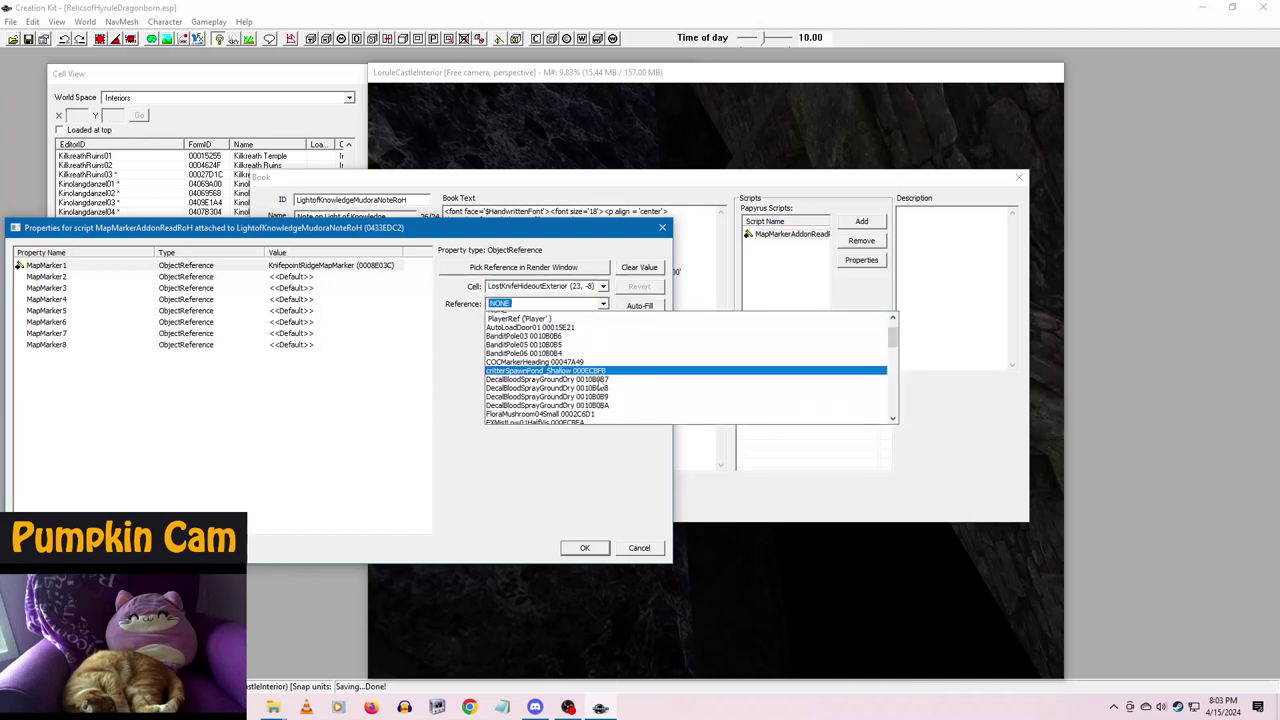
{"action": "scroll", "coordinate": [600, 386], "scroll_direction": "down", "scroll_amount": 2}
{"action": "scroll", "coordinate": [600, 385], "scroll_direction": "down", "scroll_amount": 2}
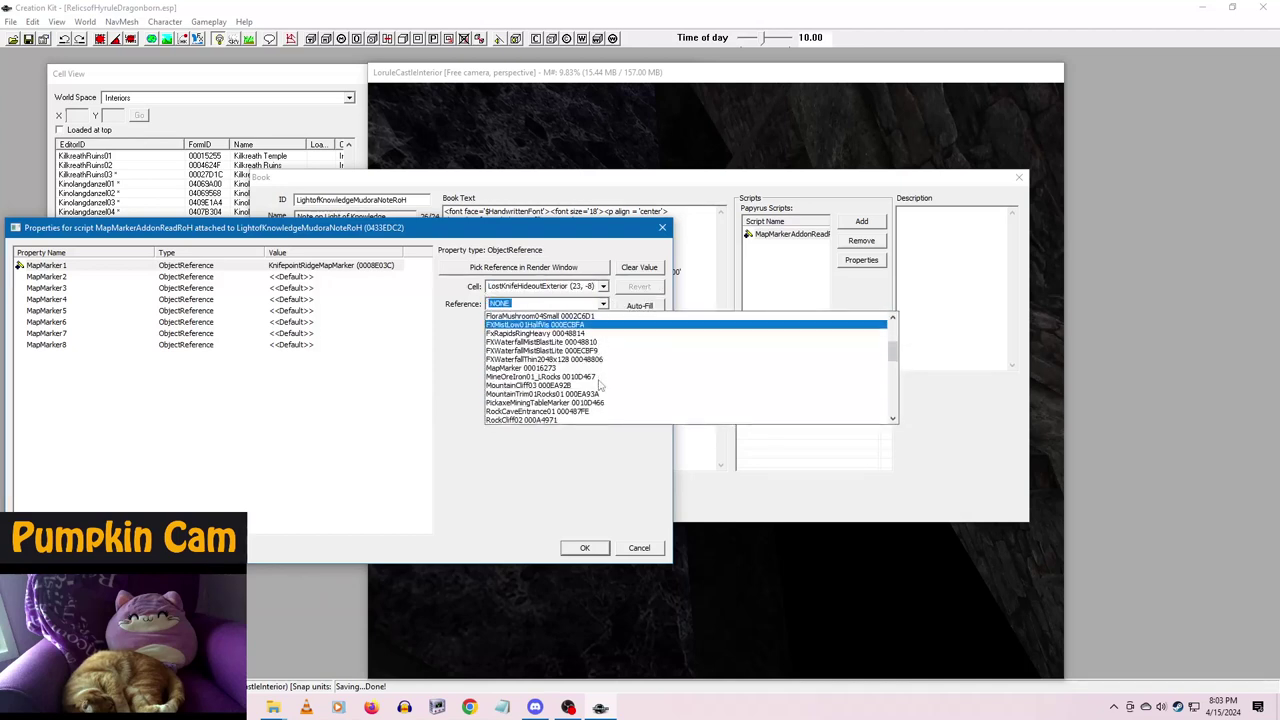
{"action": "left_click", "coordinate": [514, 370]}
{"action": "left_click", "coordinate": [584, 546]}
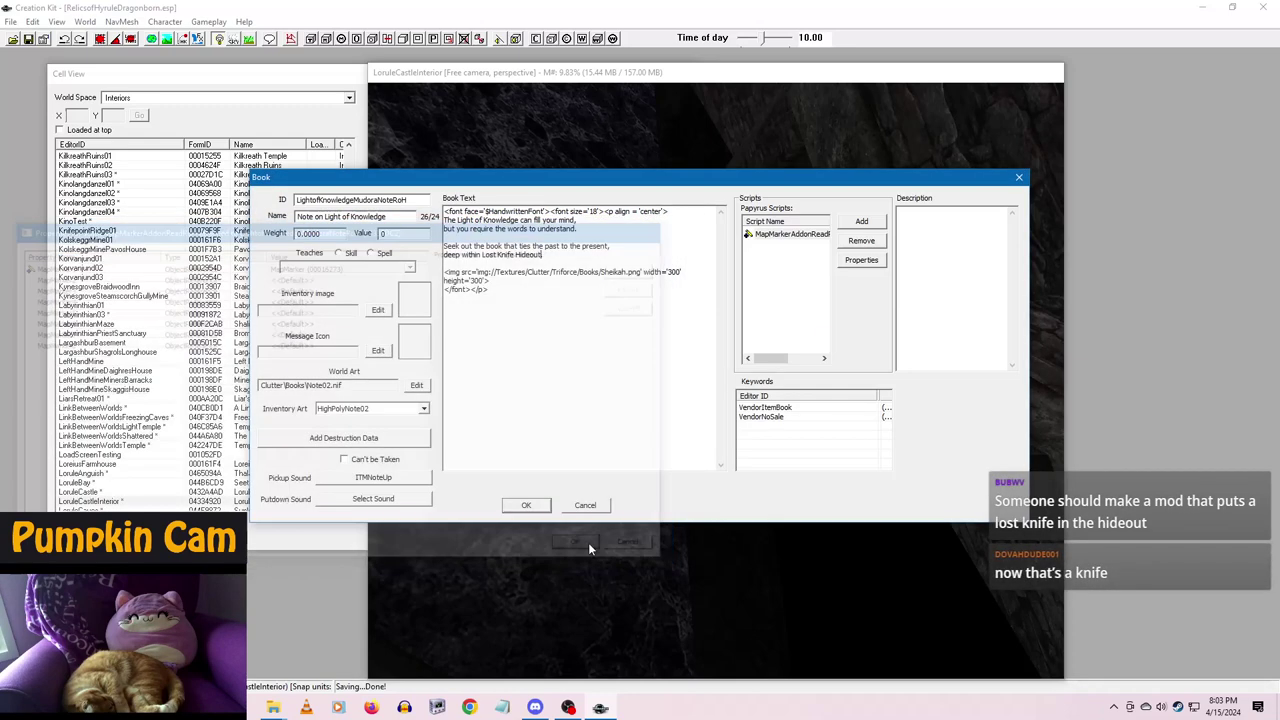
{"action": "left_click", "coordinate": [526, 505]}
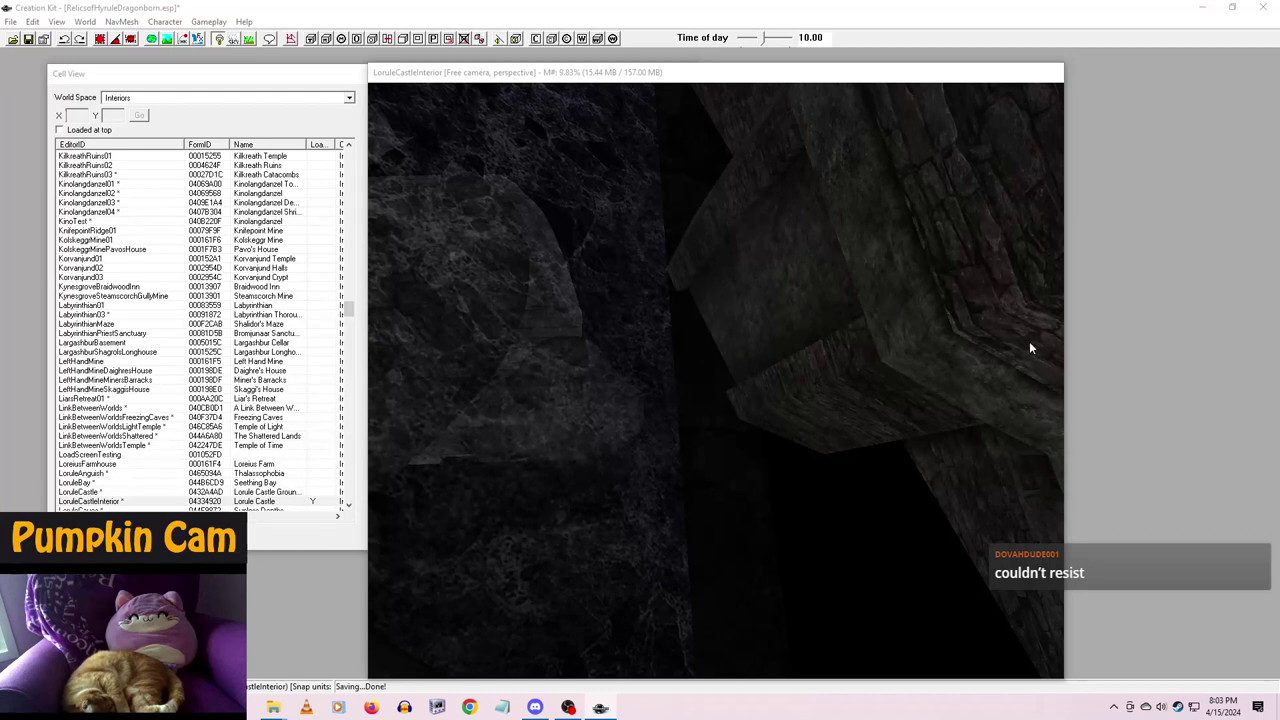
- Check the book text of Note on Strange Mirror and Note on the Minish Mage's Cap, closing both without changes
{"action": "double_click", "coordinate": [966, 405]}
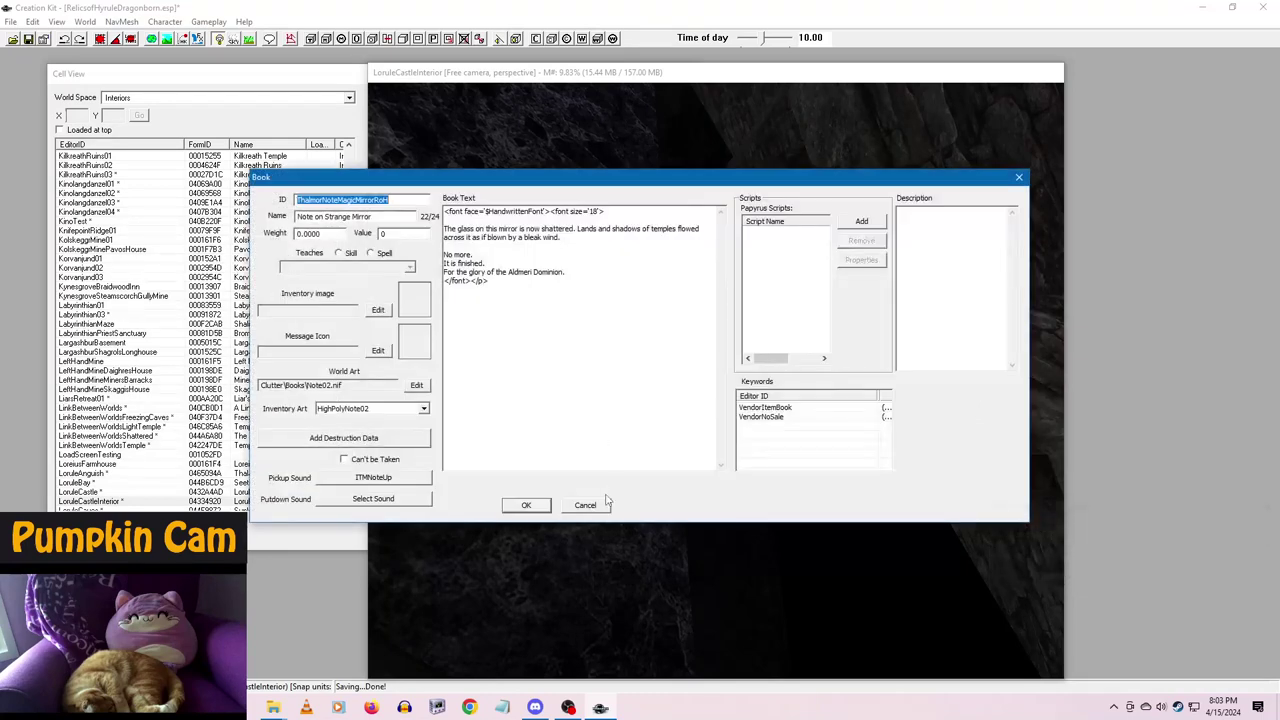
{"action": "left_click", "coordinate": [597, 505]}
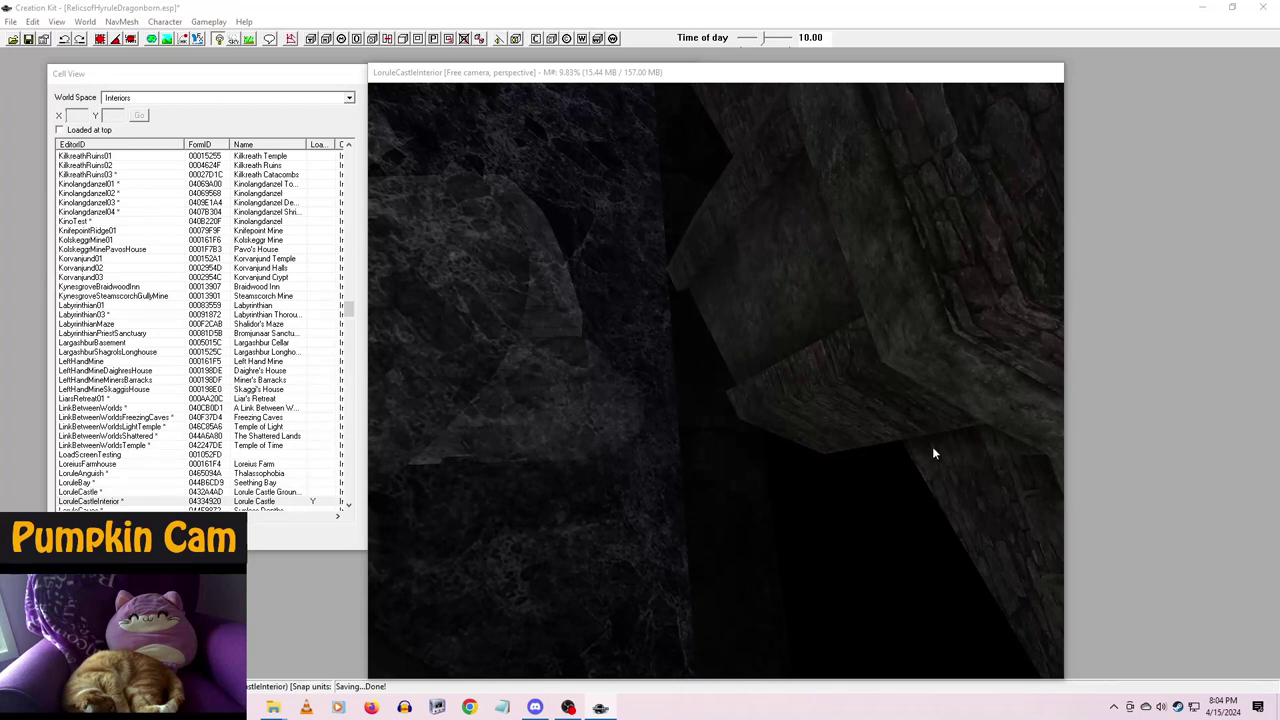
{"action": "double_click", "coordinate": [777, 446]}
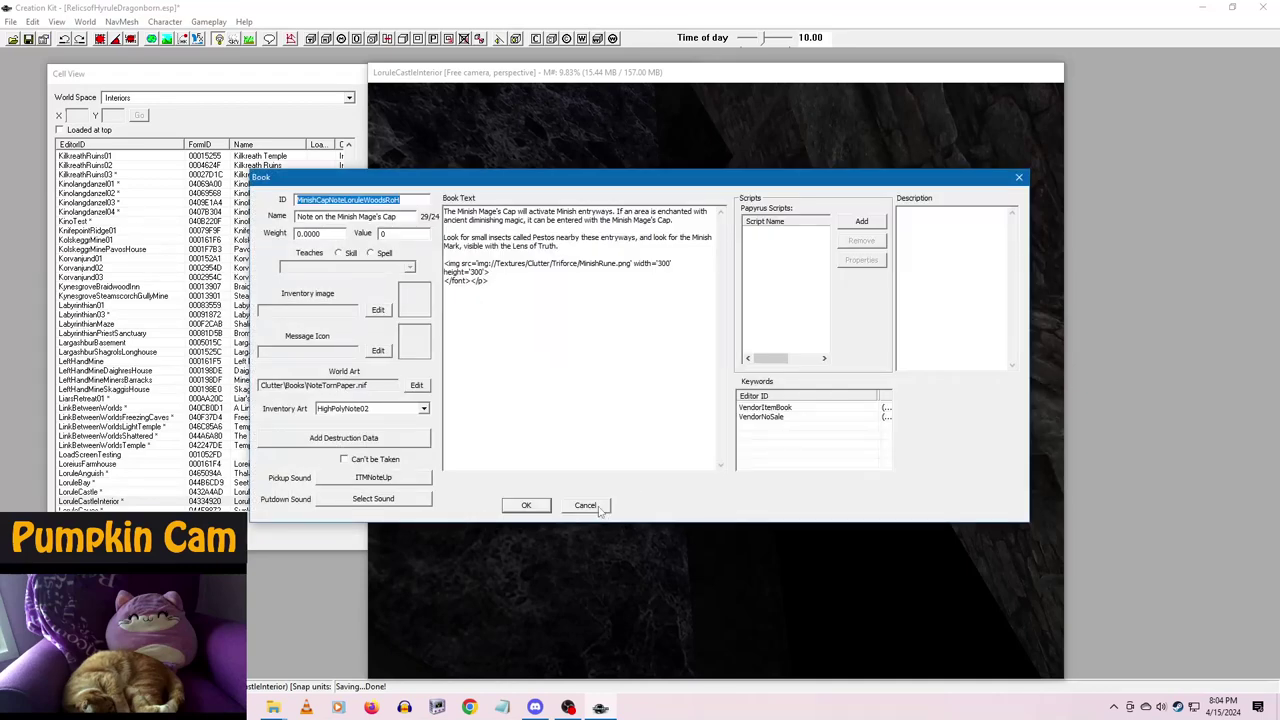
{"action": "left_click", "coordinate": [600, 510]}
- List the objects of the LoruleCaves (Sunless Depths) interior cell and find its LoruleCavesLore containers
{"action": "left_click", "coordinate": [226, 78]}
{"action": "left_click", "coordinate": [149, 408]}
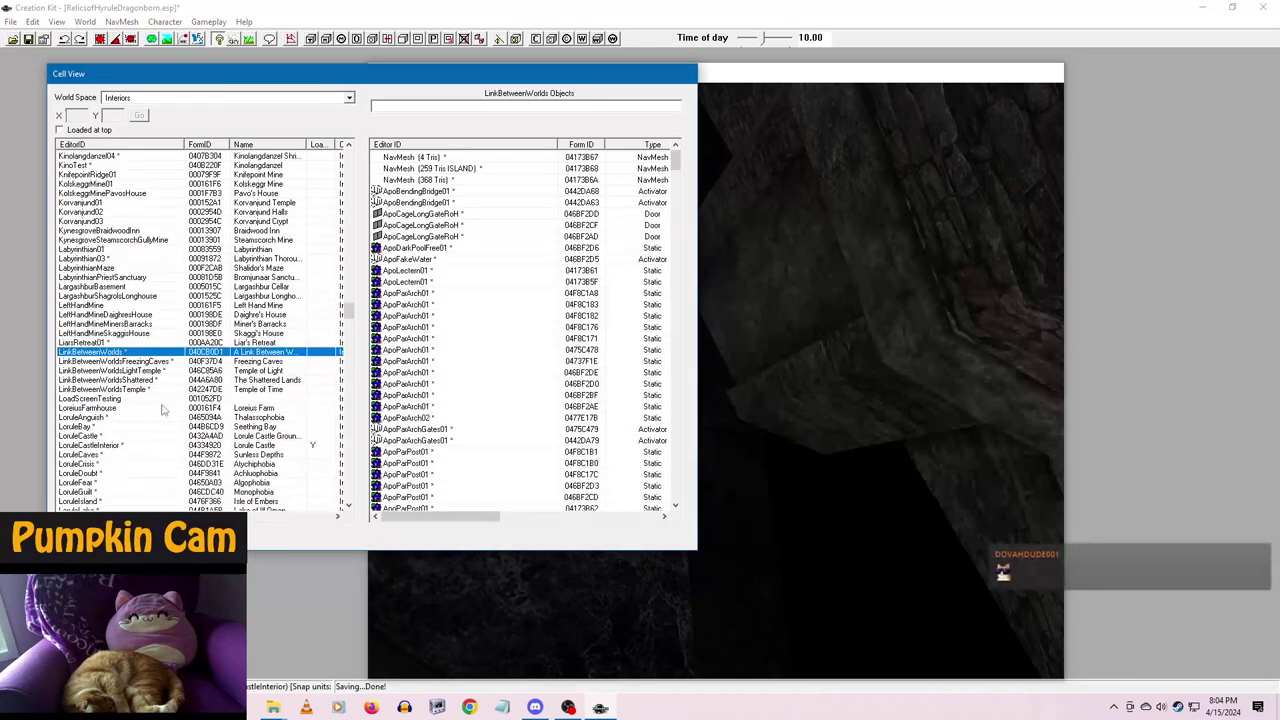
{"action": "scroll", "coordinate": [163, 410], "scroll_direction": "down", "scroll_amount": 4}
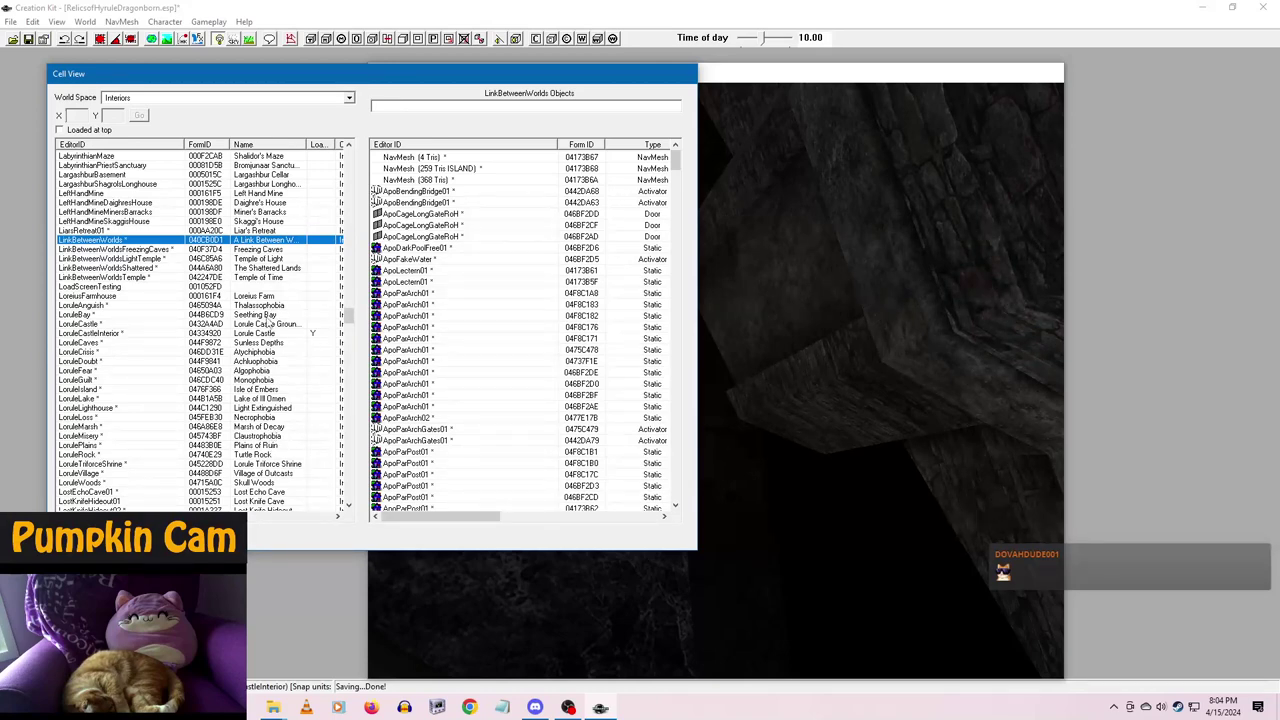
{"action": "left_click", "coordinate": [266, 344]}
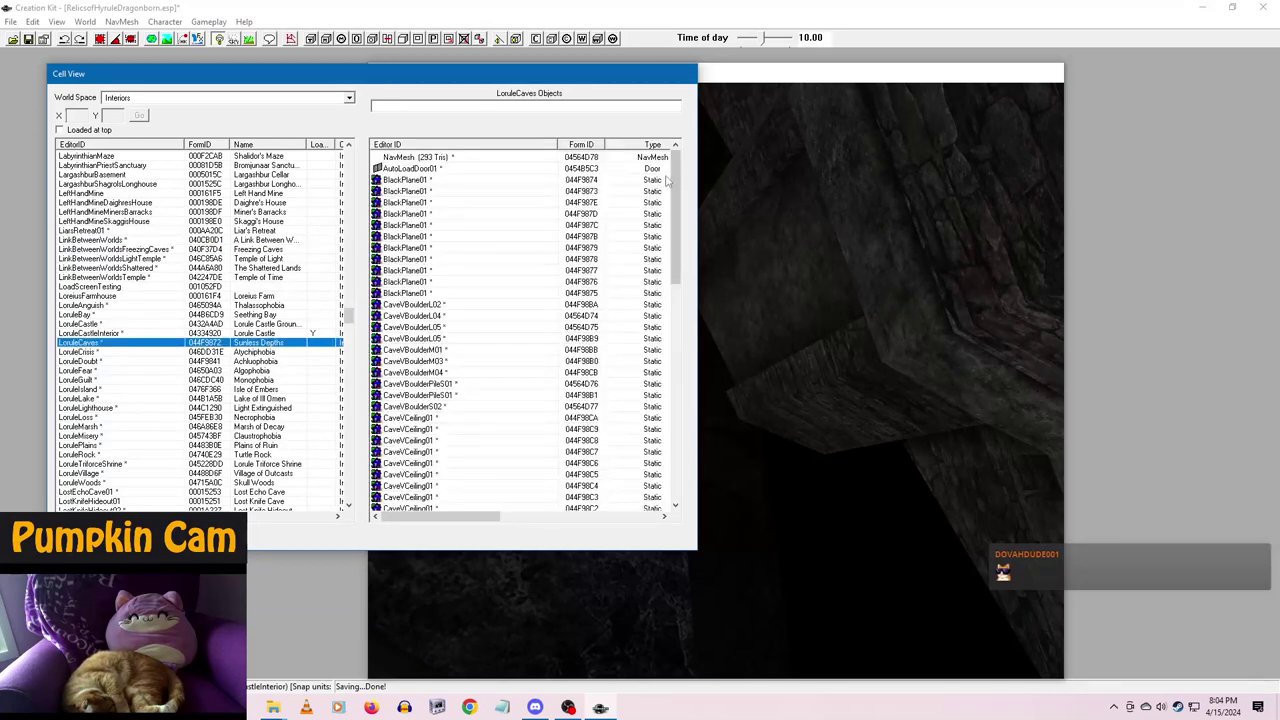
{"action": "left_click_drag", "start_coordinate": [667, 178], "coordinate": [670, 395]}
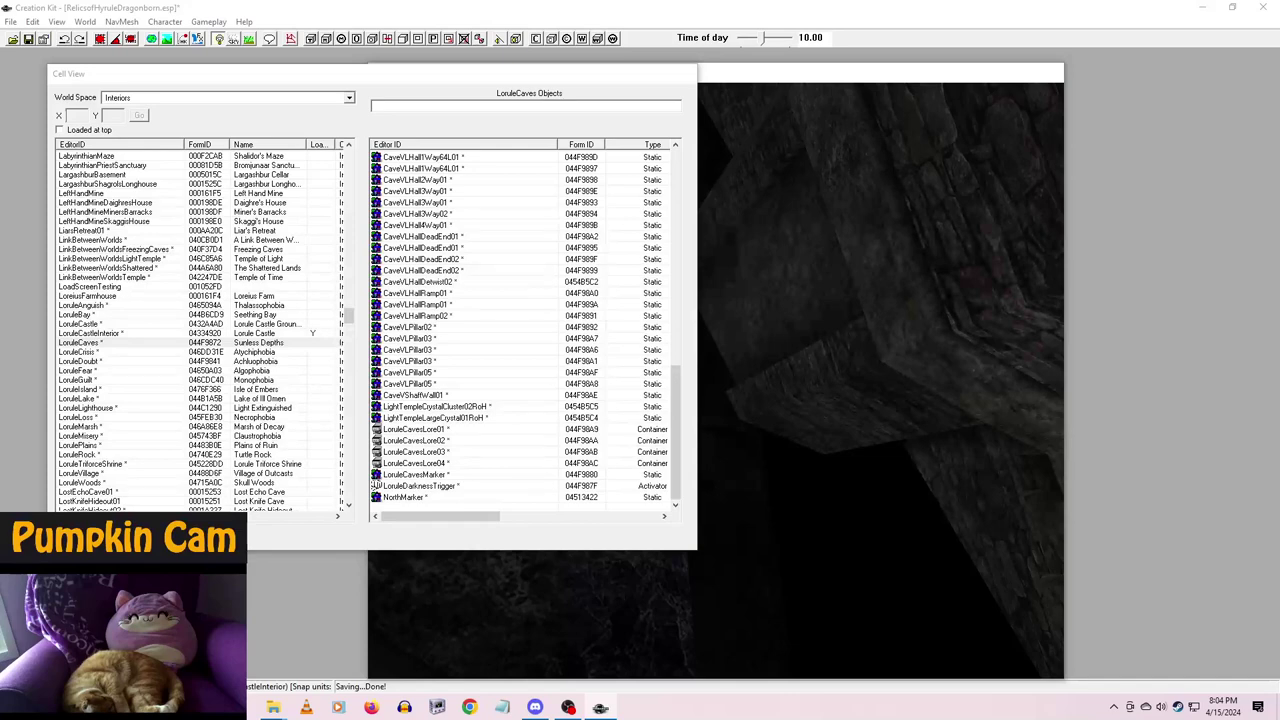
- Inspect the item list of the LoruleCavesLore04 chest and close it without changes
{"action": "double_click", "coordinate": [415, 214]}
{"action": "left_click", "coordinate": [666, 470]}
{"action": "double_click", "coordinate": [789, 430]}
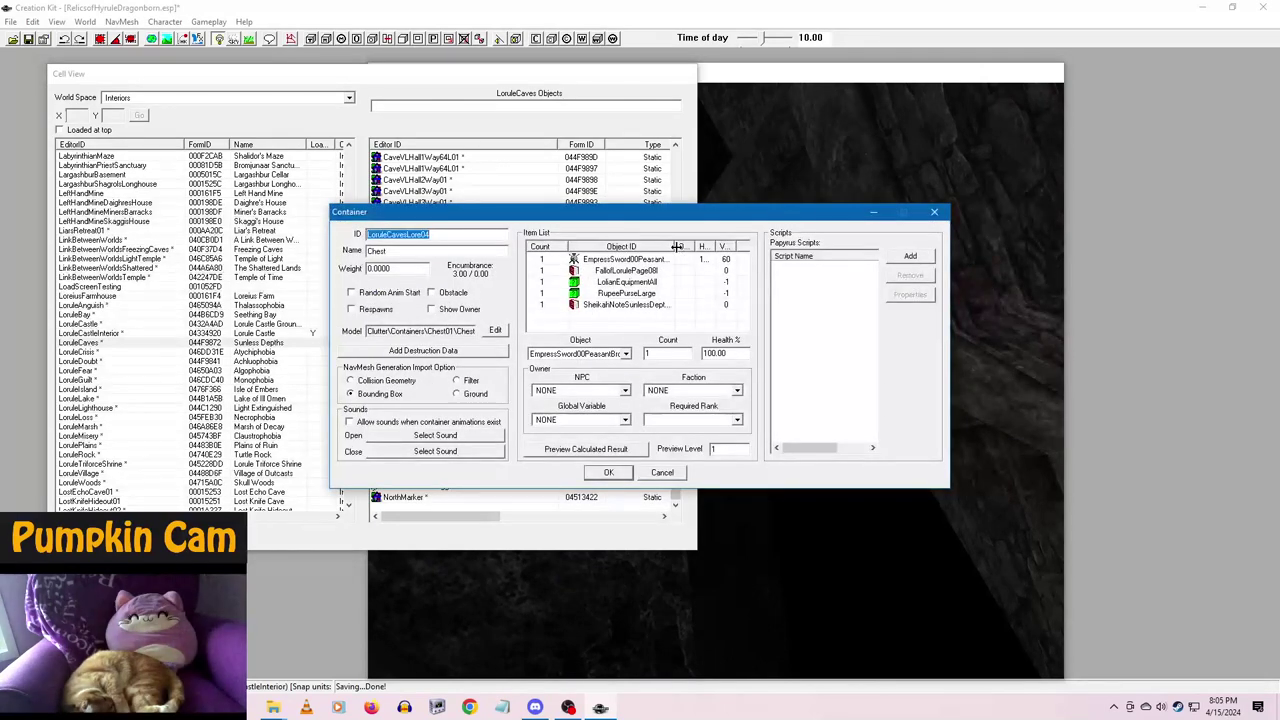
{"action": "left_click", "coordinate": [650, 259]}
{"action": "left_click", "coordinate": [662, 472]}
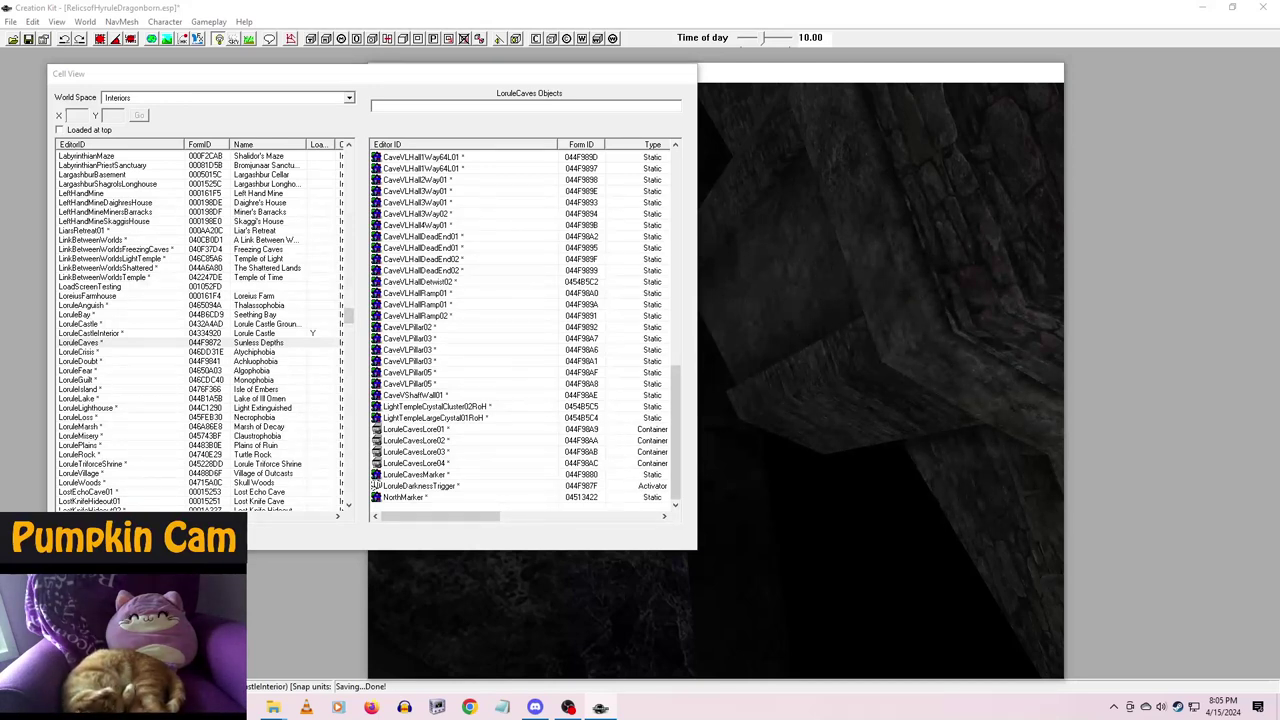
- Change the second line of the Note from the Sunless Depths to "Seek the pieces of dark glass." and save it, skipping the spelling check
{"action": "double_click", "coordinate": [880, 458]}
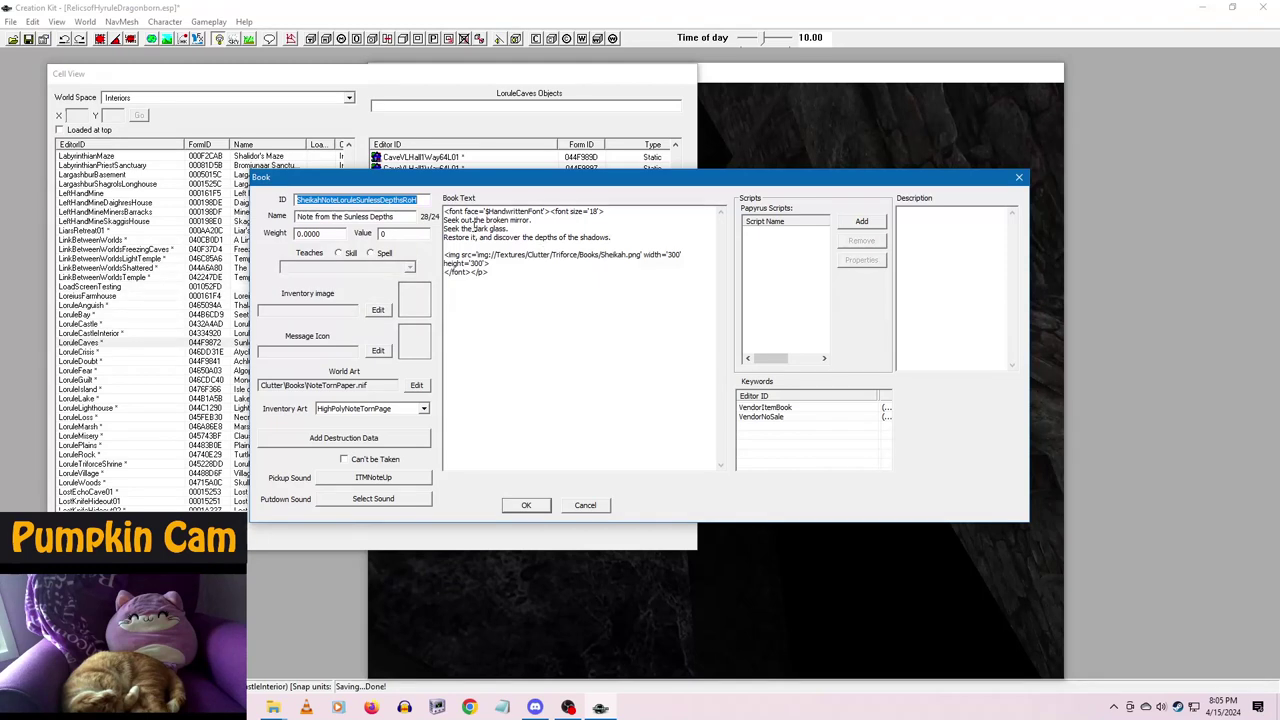
{"action": "left_click", "coordinate": [473, 229]}
{"action": "type", "text": "pieces of"}
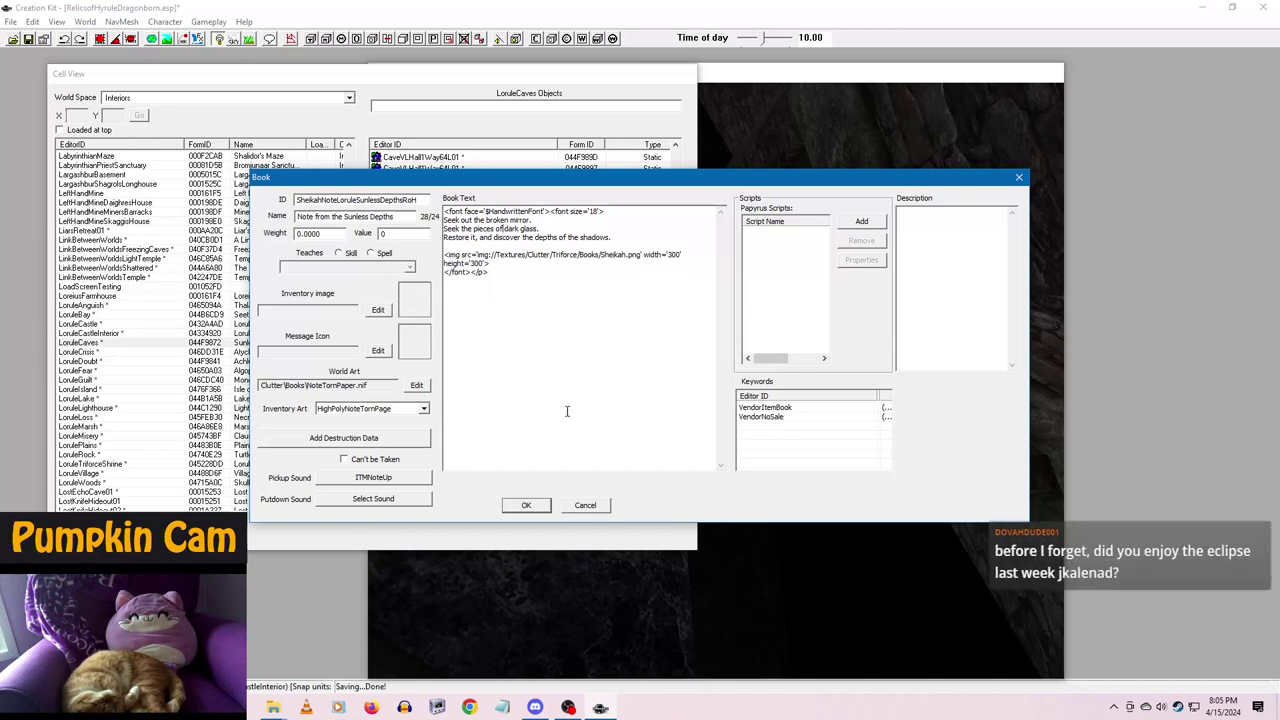
{"action": "left_click", "coordinate": [525, 506]}
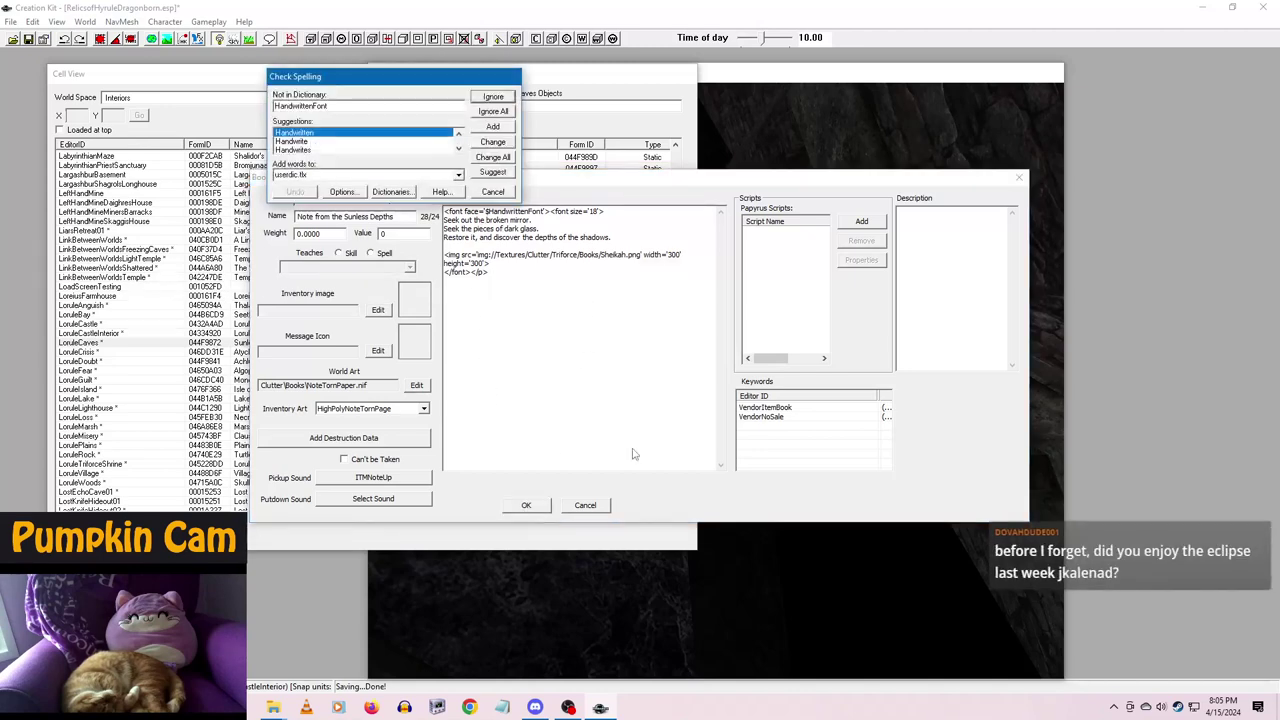
{"action": "left_click", "coordinate": [508, 192]}
{"action": "left_click", "coordinate": [543, 507]}
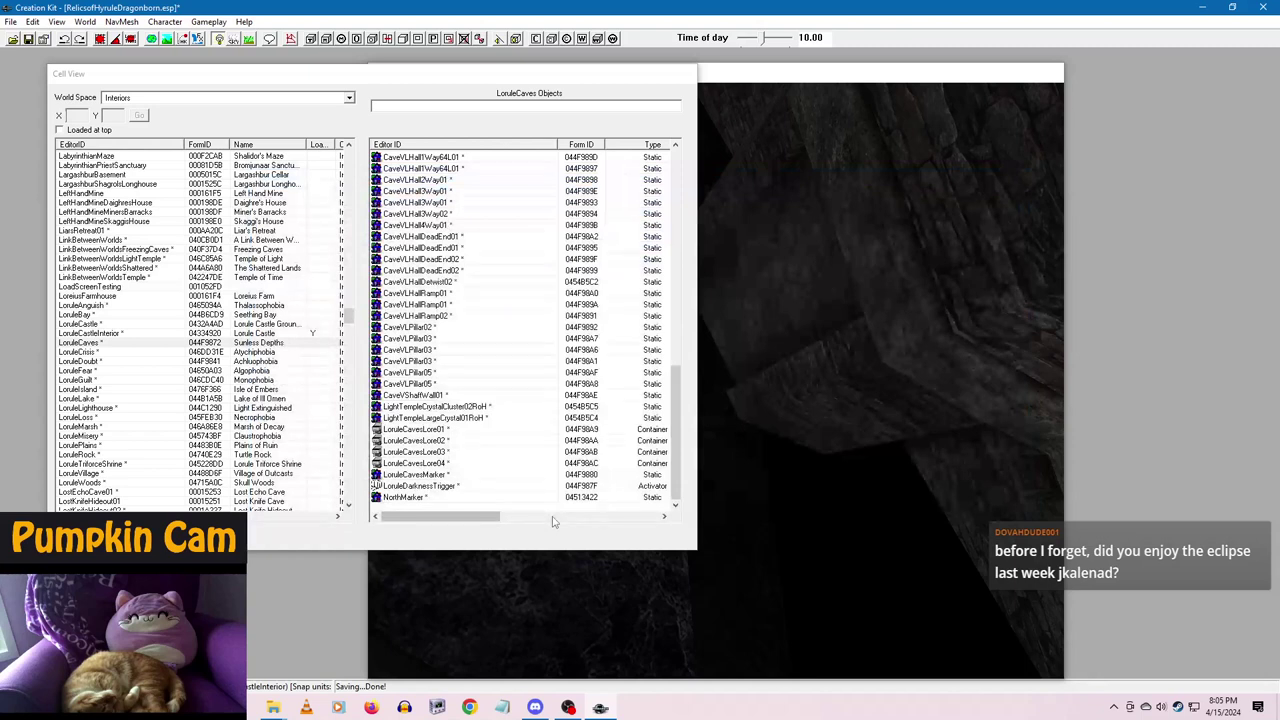
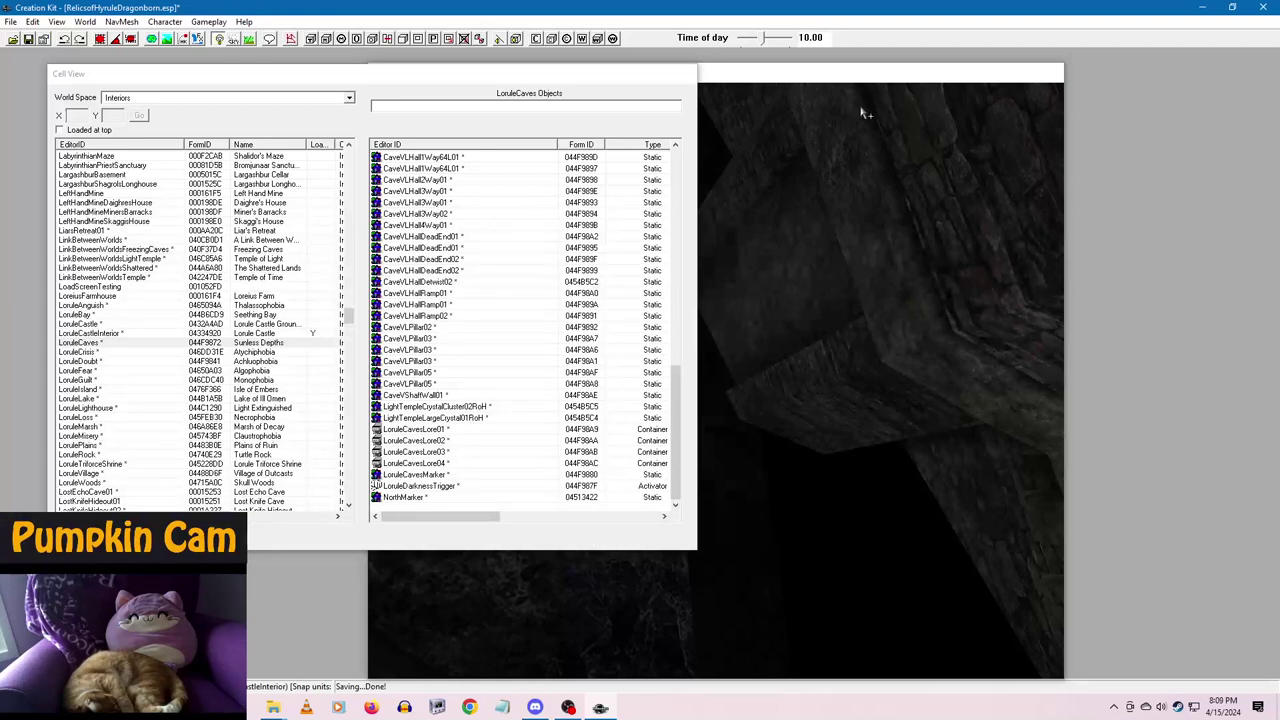
- Examine the tiled hall, stairs and ruined stonework of the Lorule Castle interior in the render view
{"action": "left_click", "coordinate": [720, 558]}
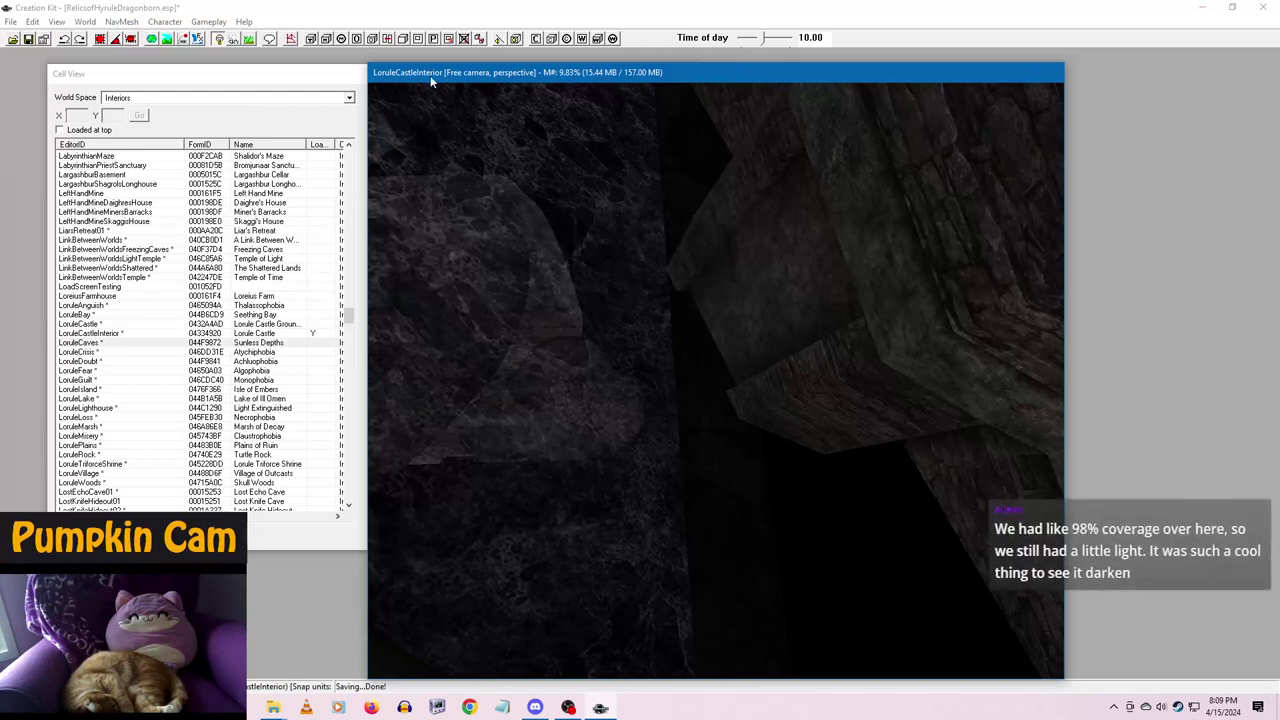
{"action": "left_click_drag", "start_coordinate": [430, 79], "coordinate": [431, 77]}
{"action": "scroll", "coordinate": [592, 383], "scroll_direction": "down", "scroll_amount": 5}
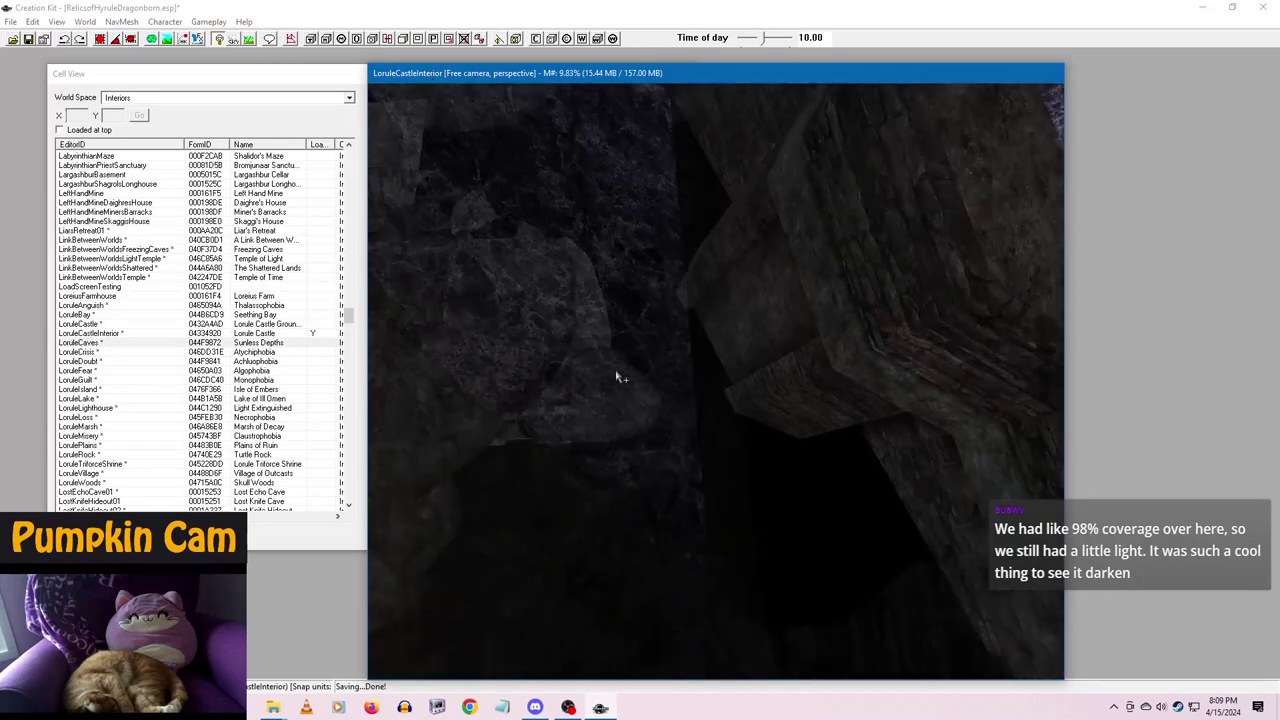
{"action": "middle_click_drag", "start_coordinate": [647, 430], "coordinate": [752, 509]}
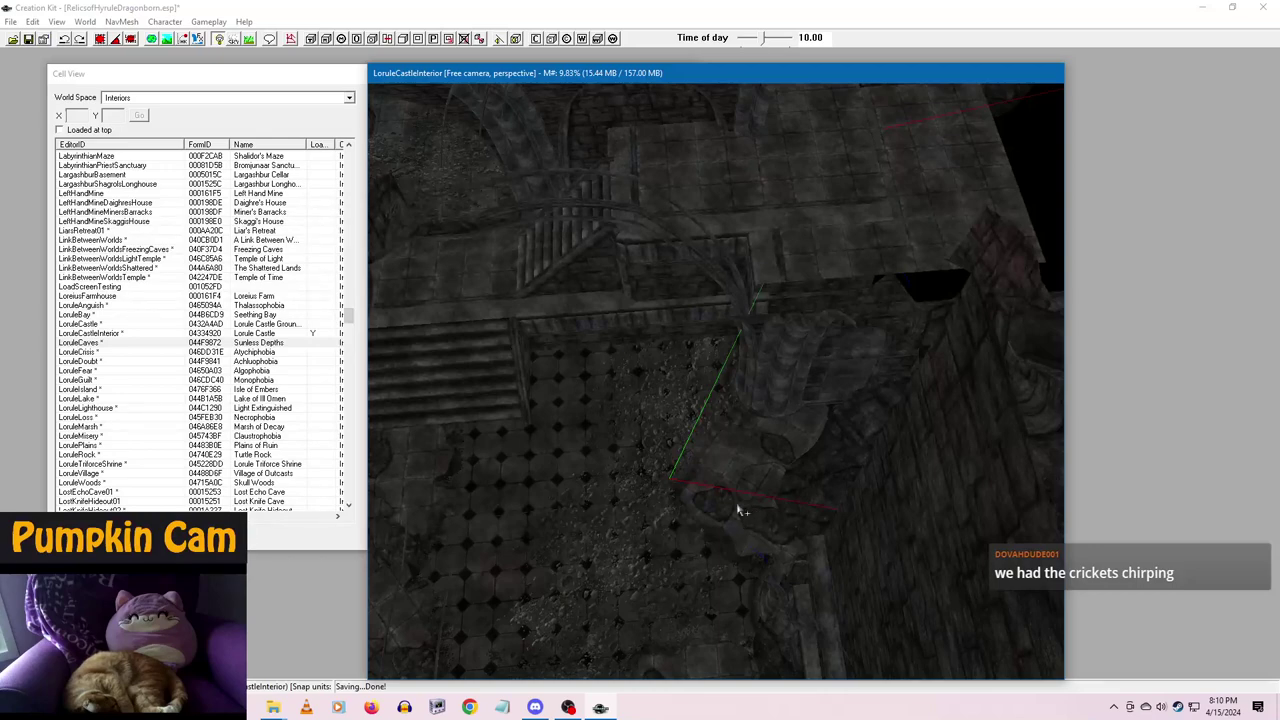
{"action": "middle_click_drag", "start_coordinate": [646, 503], "coordinate": [695, 580]}
{"action": "middle_click_drag", "start_coordinate": [680, 483], "coordinate": [690, 650]}
{"action": "middle_click_drag", "start_coordinate": [614, 431], "coordinate": [812, 465]}
{"action": "left_click", "coordinate": [743, 498]}
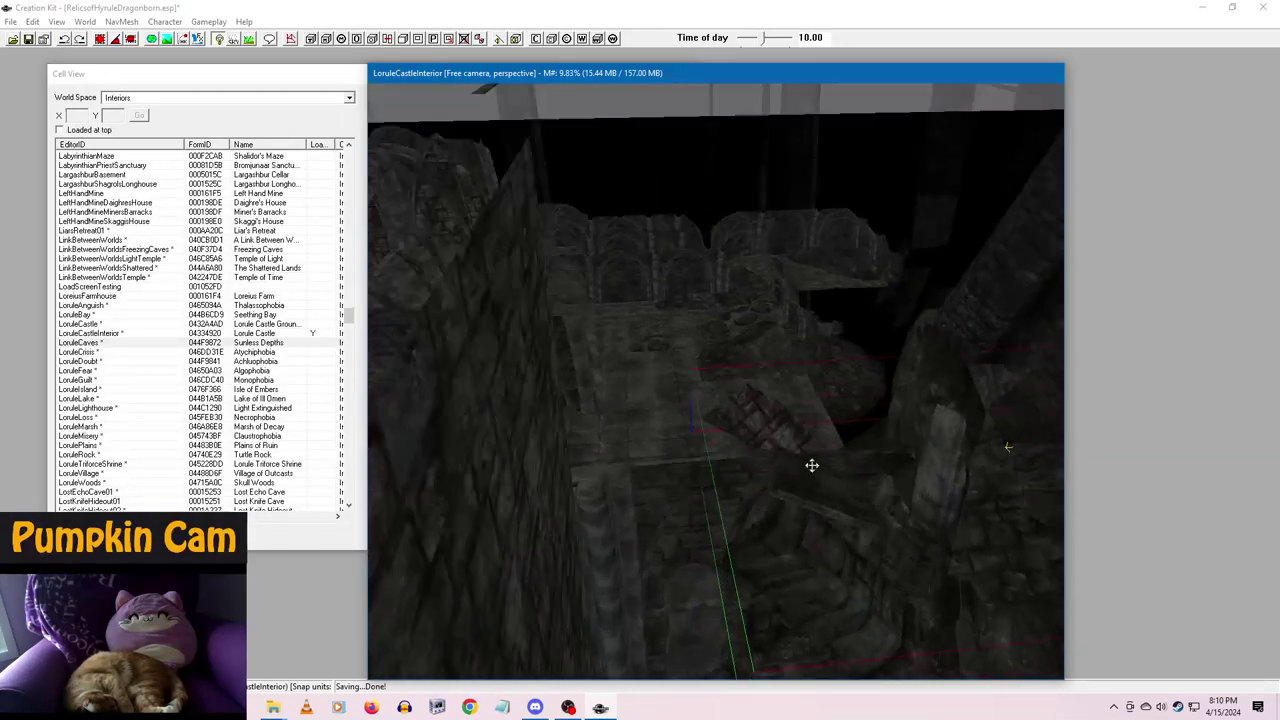
{"action": "scroll", "coordinate": [811, 465], "scroll_direction": "up", "scroll_amount": 5}
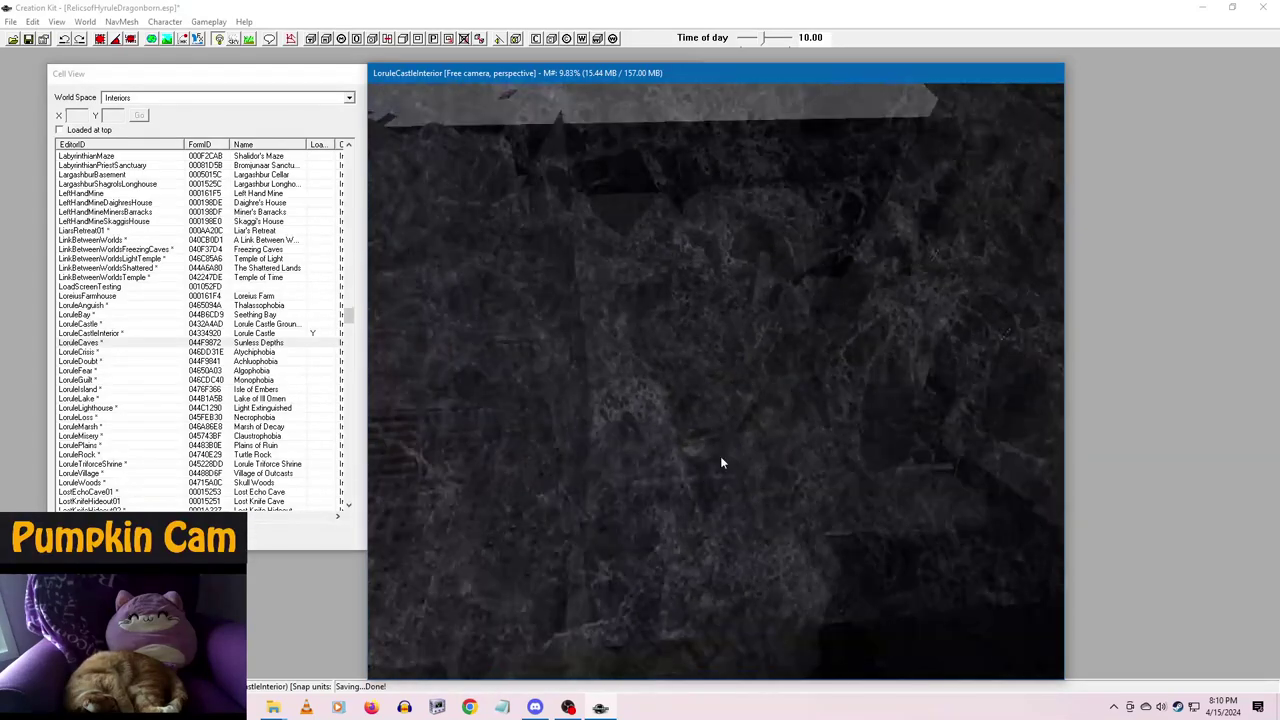
- Survey the Lorule Castle interior from above and around its outer walls for empty space beyond the existing structure
{"action": "middle_click_drag", "start_coordinate": [721, 462], "coordinate": [497, 506], "text": "shift"}
{"action": "middle_click_drag", "start_coordinate": [577, 484], "coordinate": [734, 423], "text": "shift"}
{"action": "left_click", "coordinate": [766, 460]}
{"action": "key", "text": "1"}
{"action": "key", "text": "1"}
{"action": "key", "text": "1"}
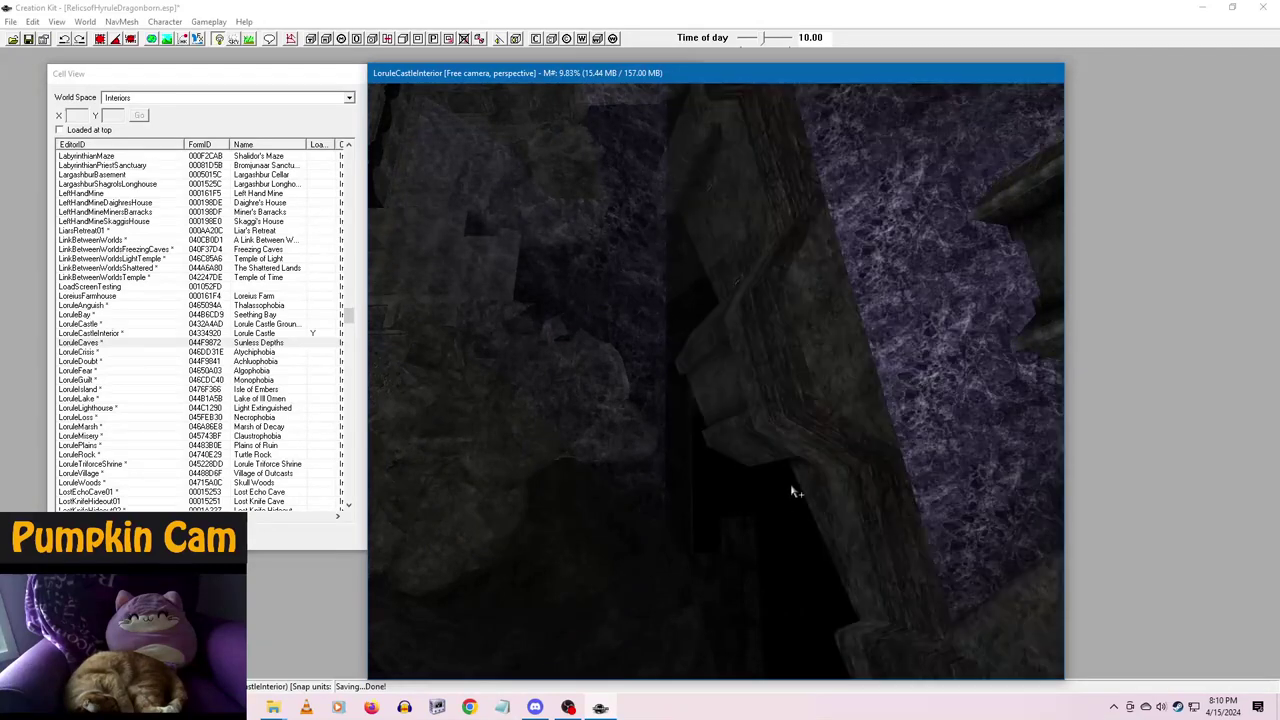
{"action": "middle_click_drag", "start_coordinate": [792, 490], "coordinate": [888, 391], "text": "shift"}
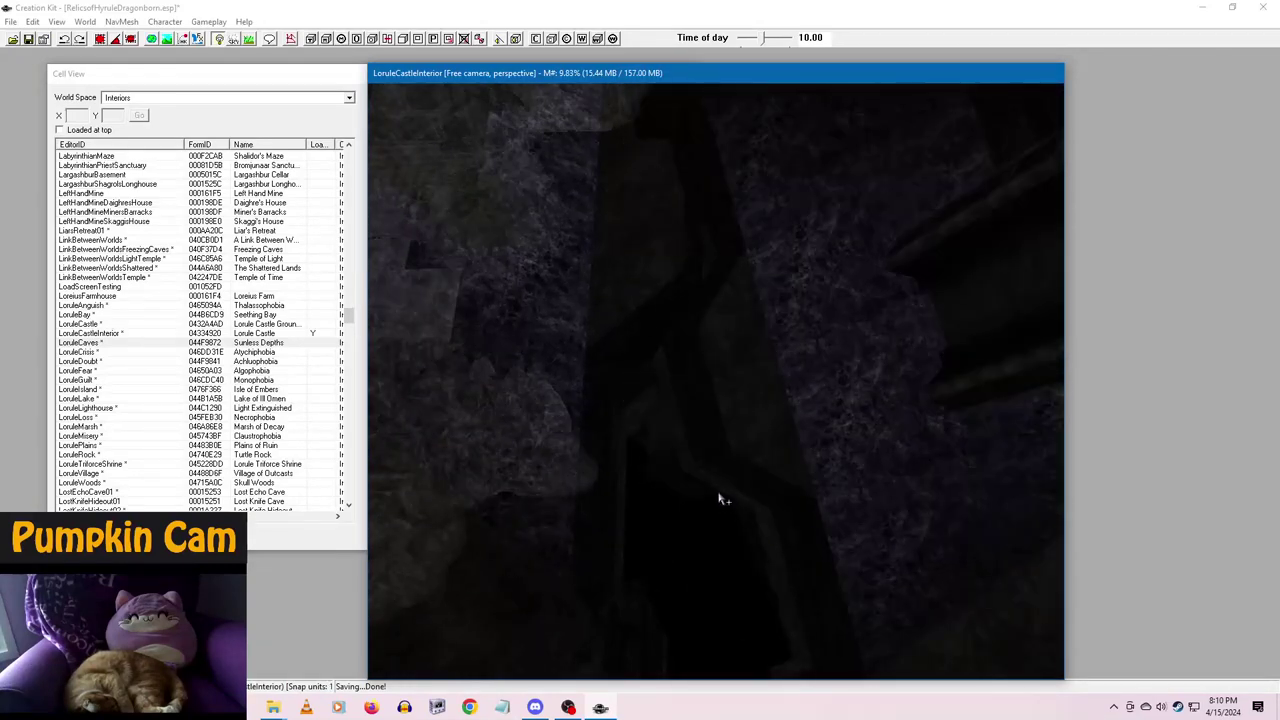
{"action": "middle_click_drag", "start_coordinate": [719, 498], "coordinate": [743, 487], "text": "shift"}
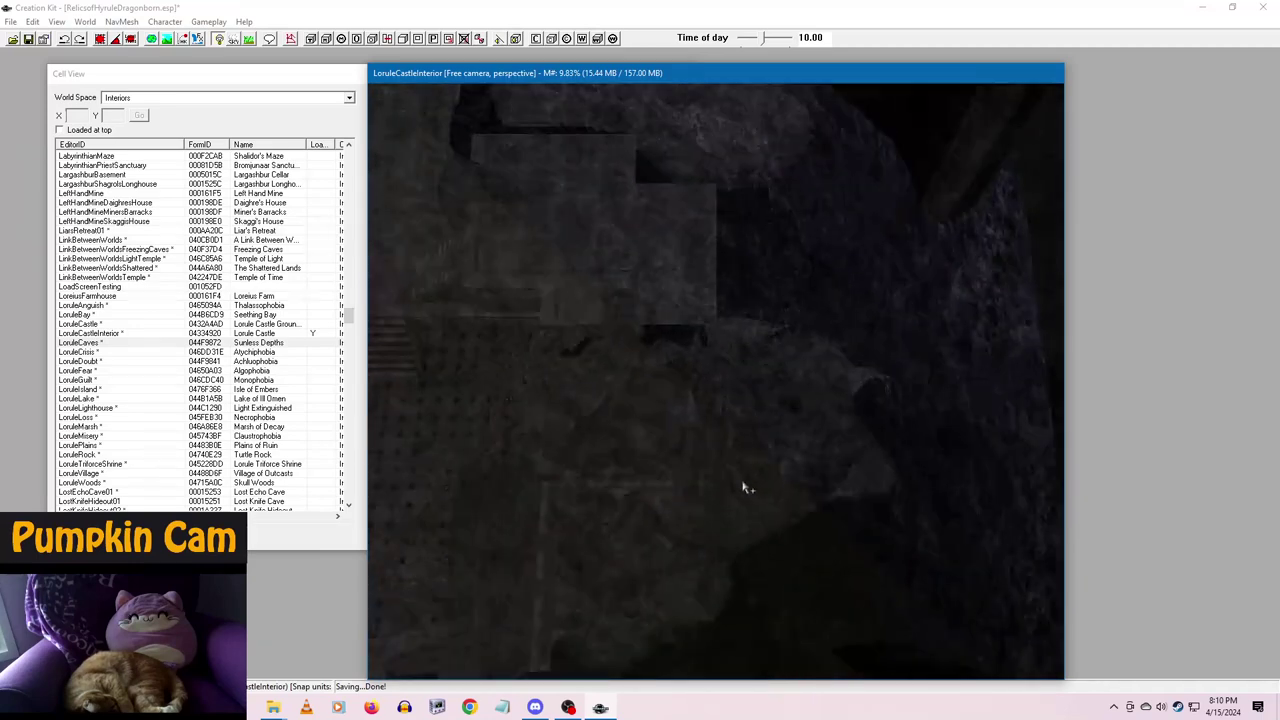
{"action": "scroll", "coordinate": [743, 488], "scroll_direction": "up", "scroll_amount": 8}
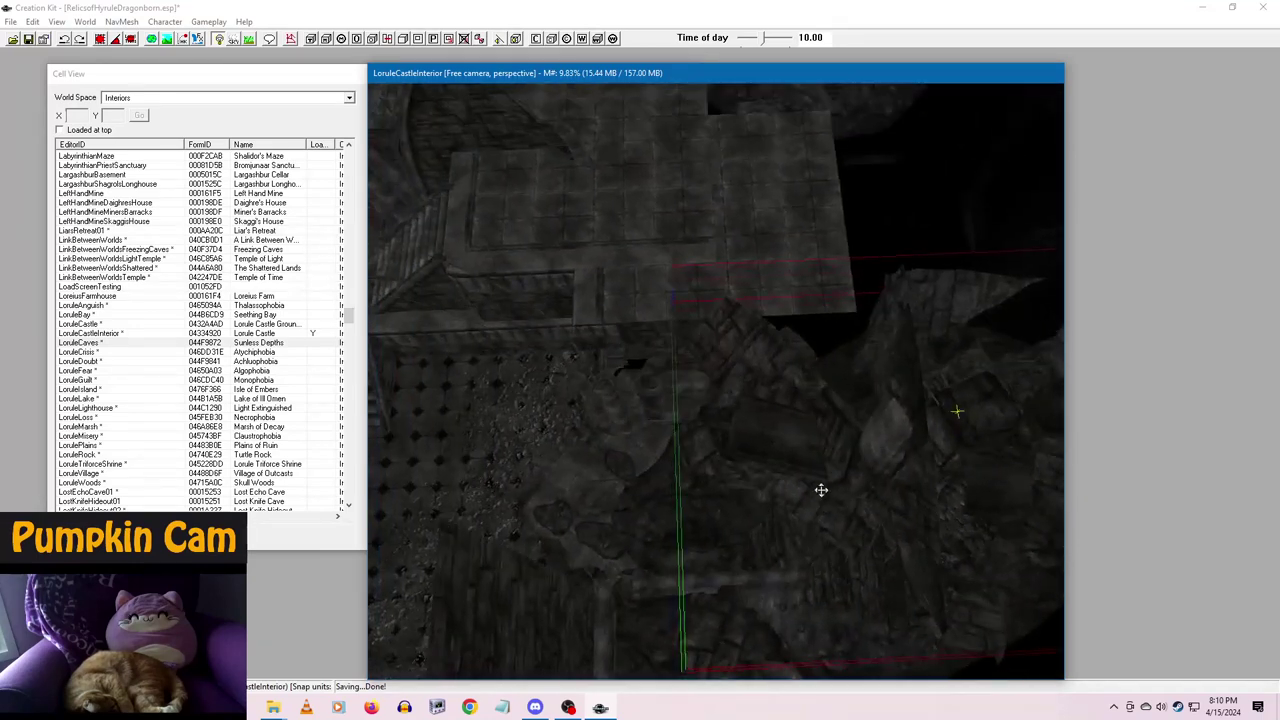
{"action": "scroll", "coordinate": [820, 490], "scroll_direction": "up", "scroll_amount": 8}
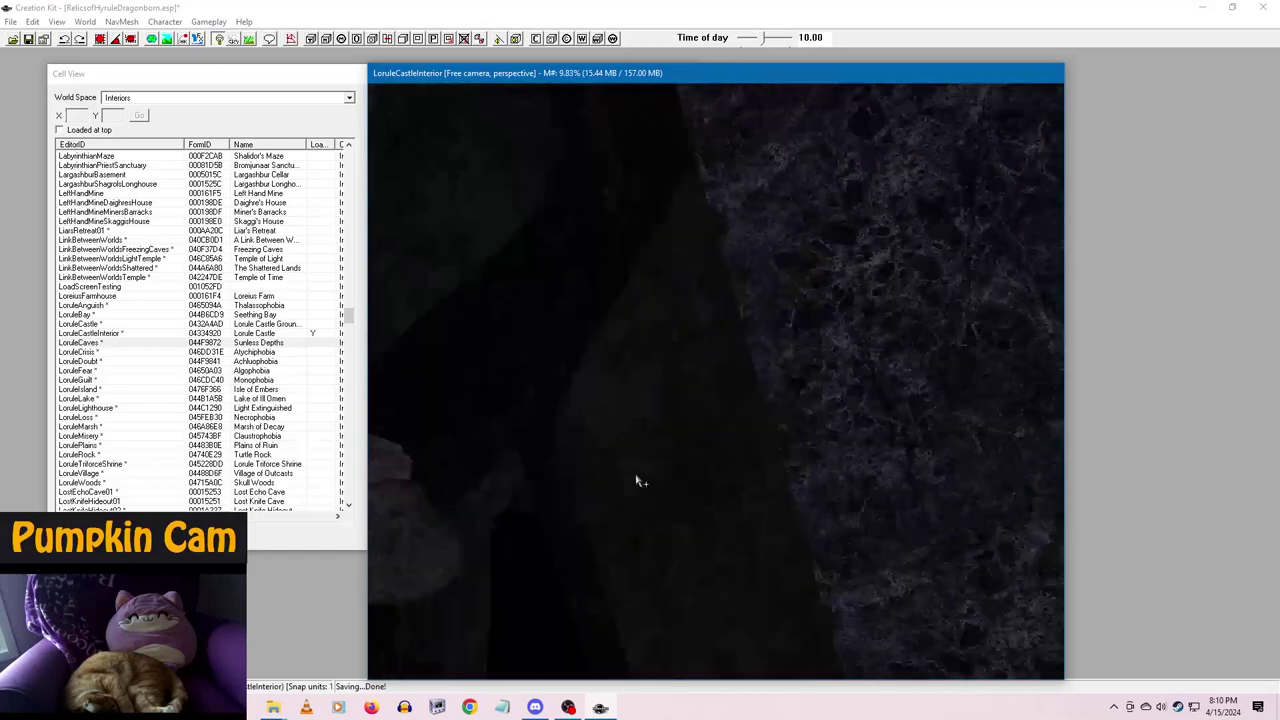
{"action": "middle_click_drag", "start_coordinate": [637, 480], "coordinate": [1050, 507], "text": "shift"}
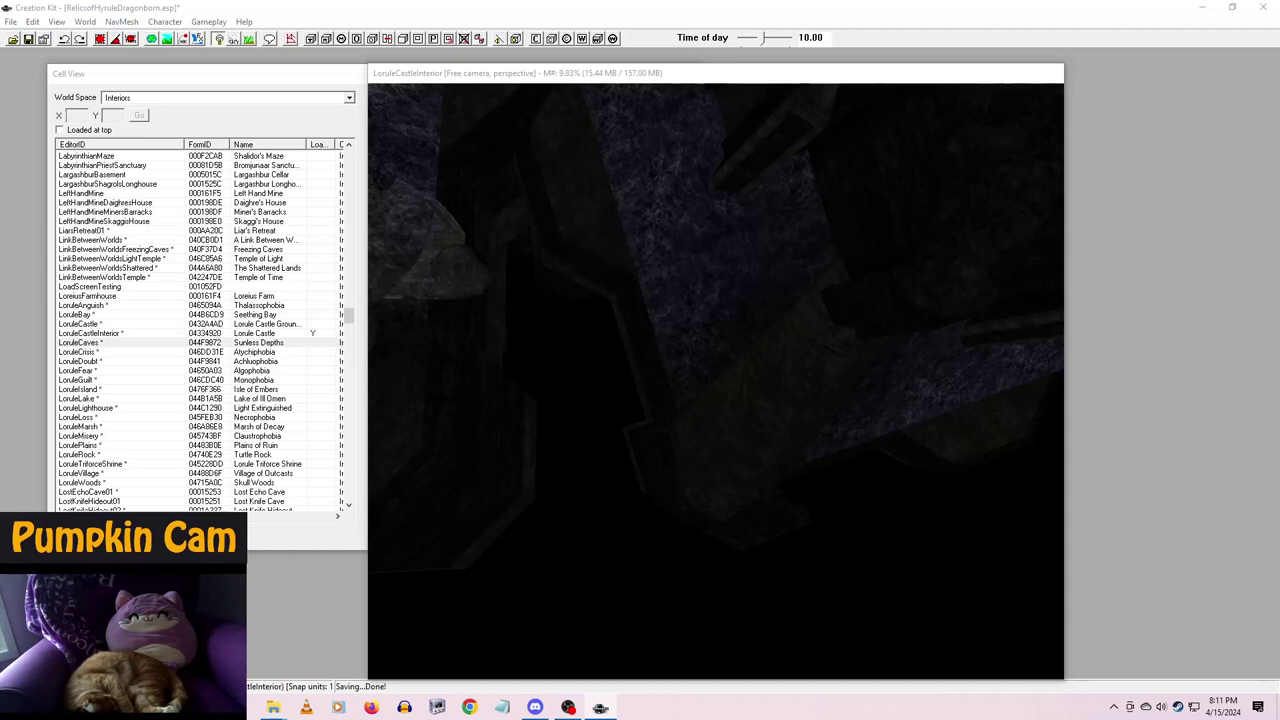
- Place a vaulted castle hall piece in the empty space beyond the existing structure and rotate it into line with grid and angle snapping
{"action": "middle_click_drag", "start_coordinate": [960, 483], "coordinate": [906, 378]}
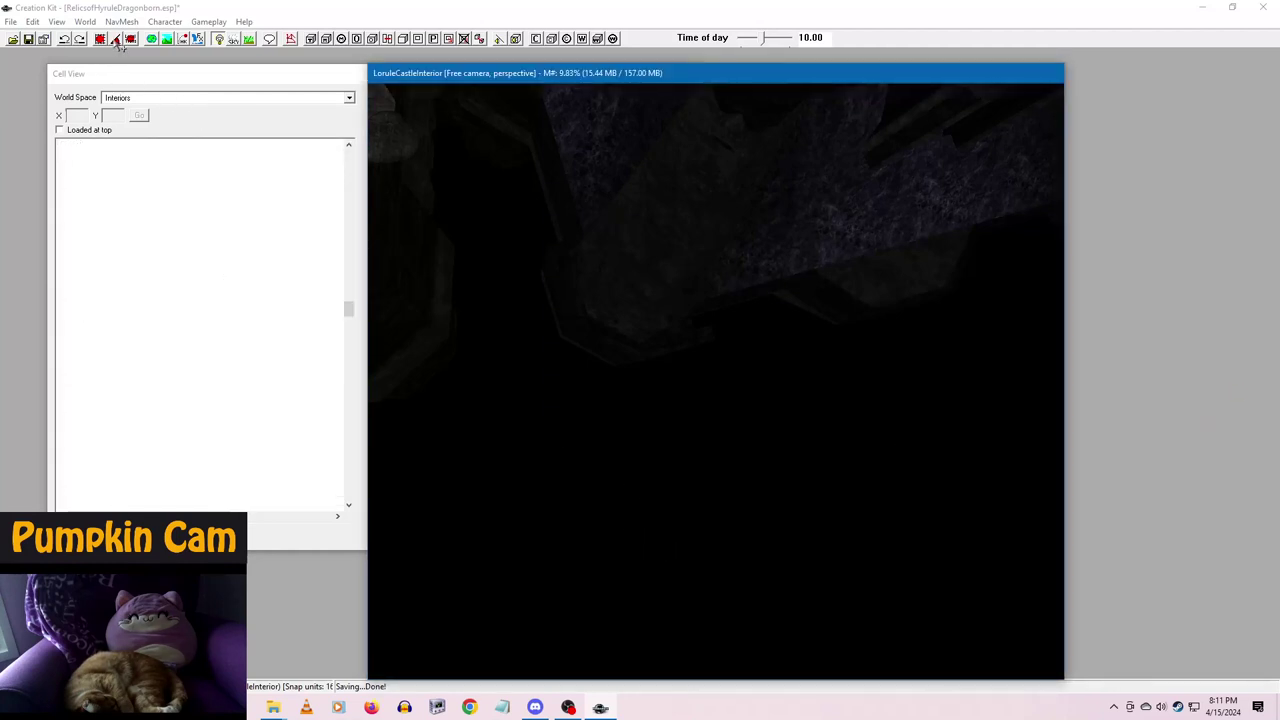
{"action": "right_click_drag", "start_coordinate": [668, 517], "coordinate": [726, 597]}
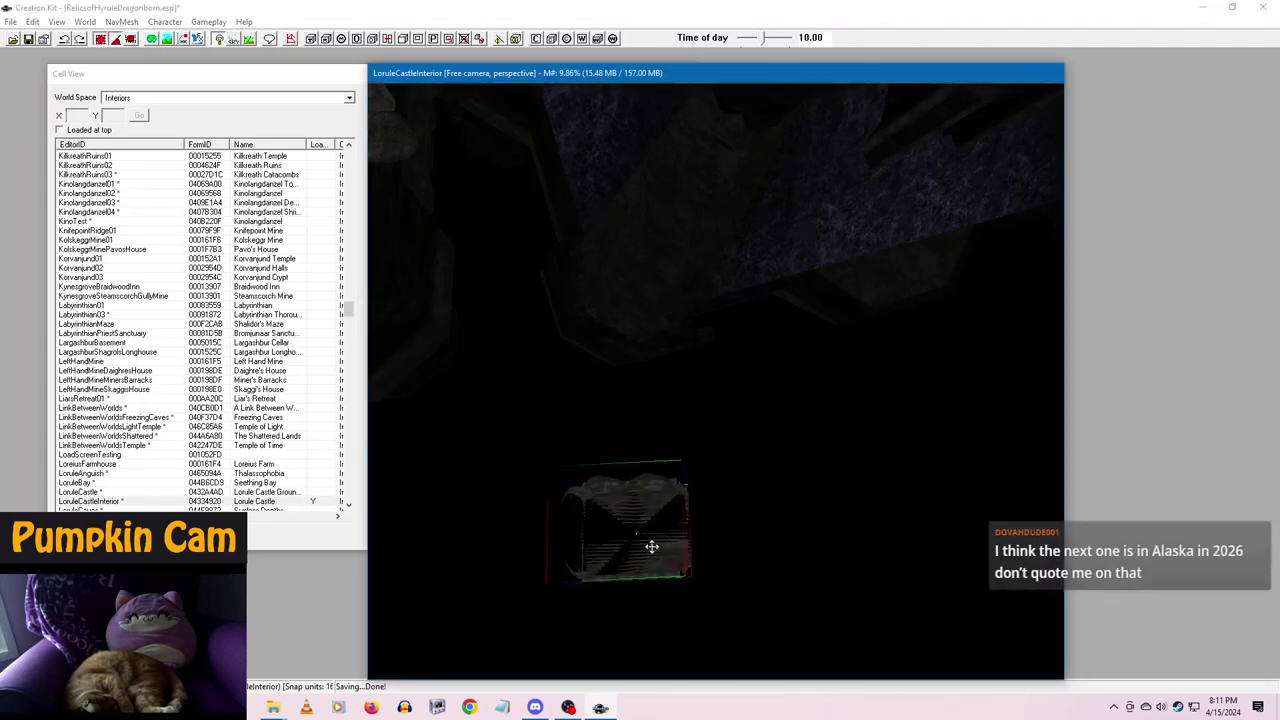
{"action": "key", "text": "2"}
{"action": "right_click_drag", "start_coordinate": [620, 528], "coordinate": [640, 531]}
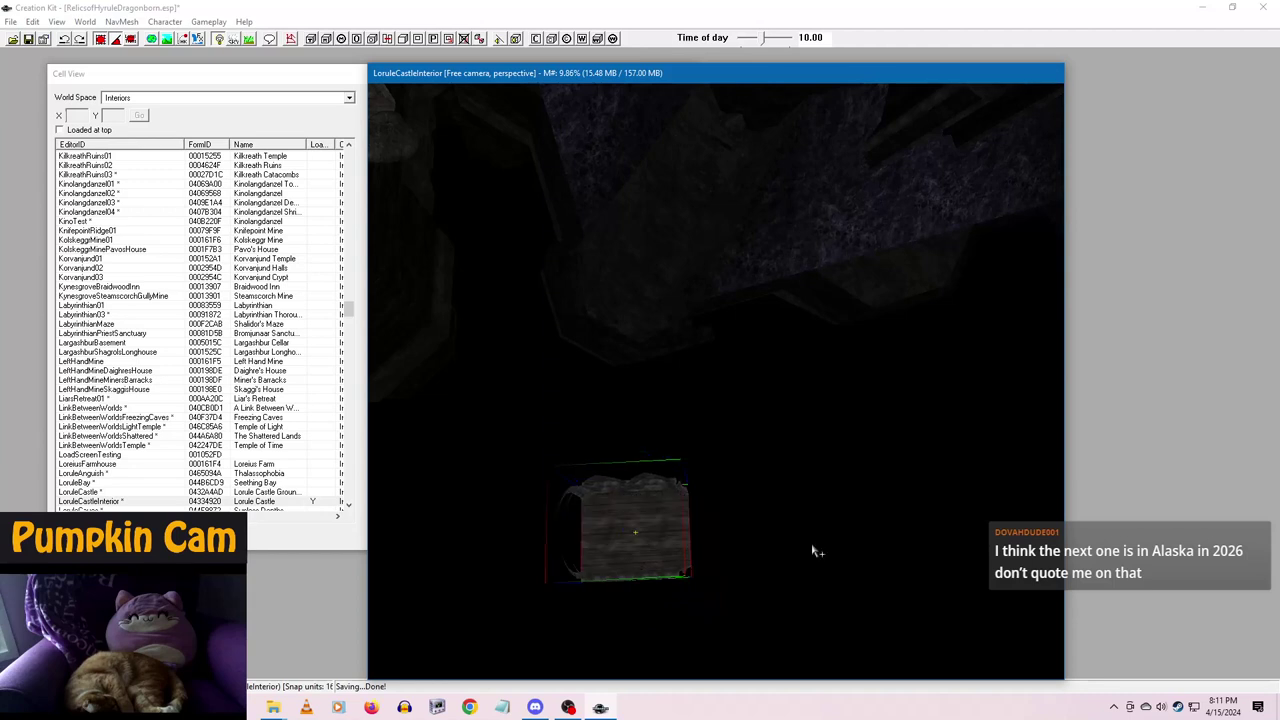
- Add the CasLgRmWall01 room wall to the cell, rotate it and position it apart from the vaulted hall piece
{"action": "middle_click_drag", "start_coordinate": [812, 548], "coordinate": [775, 507]}
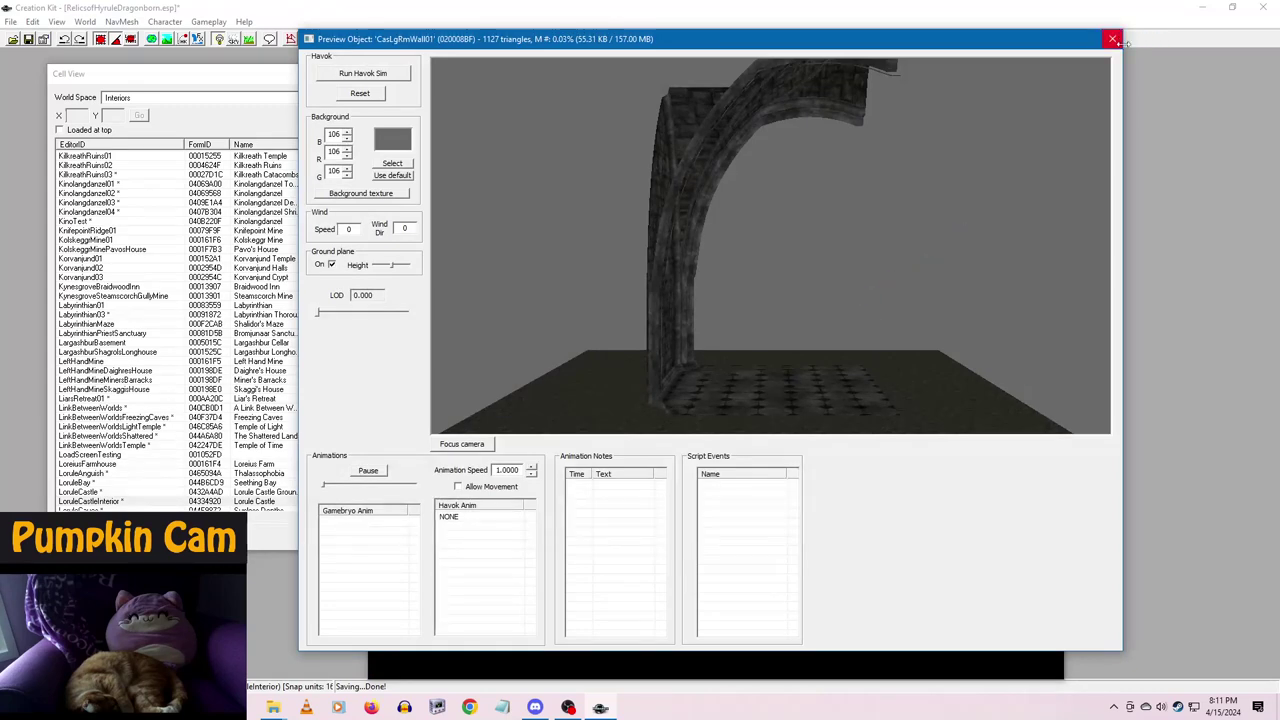
{"action": "left_click", "coordinate": [1112, 38]}
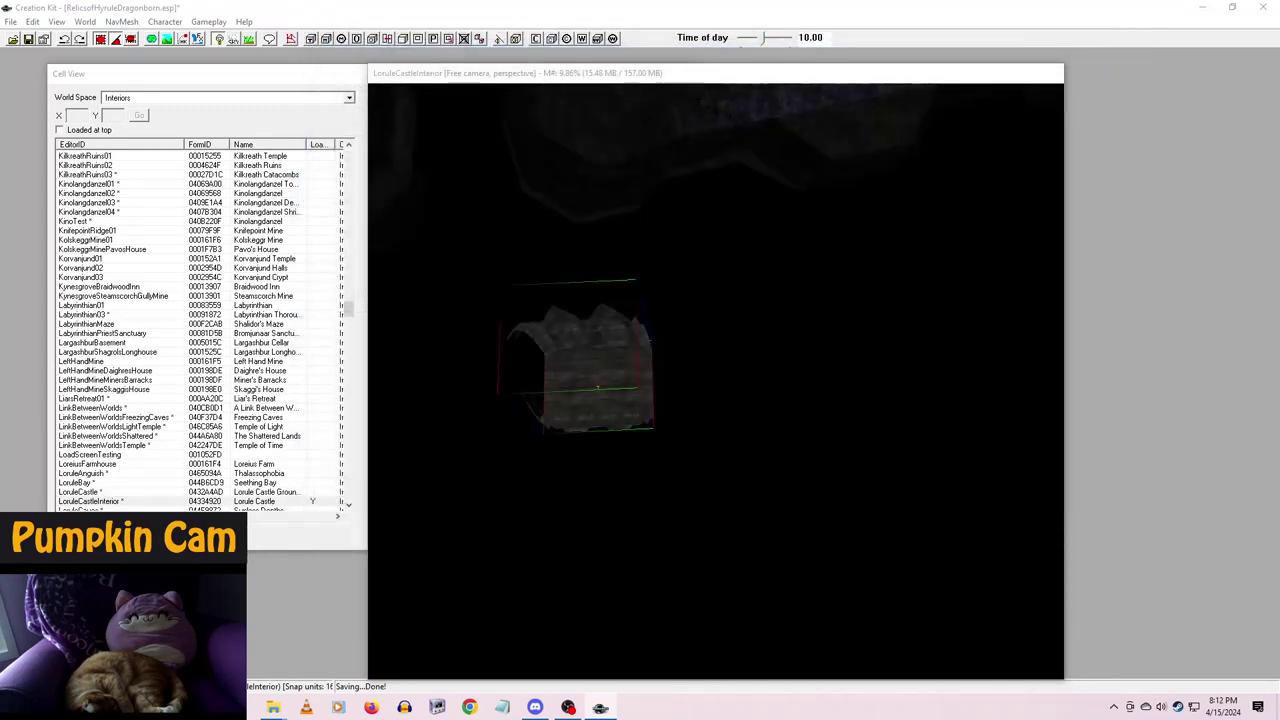
{"action": "left_click", "coordinate": [636, 388]}
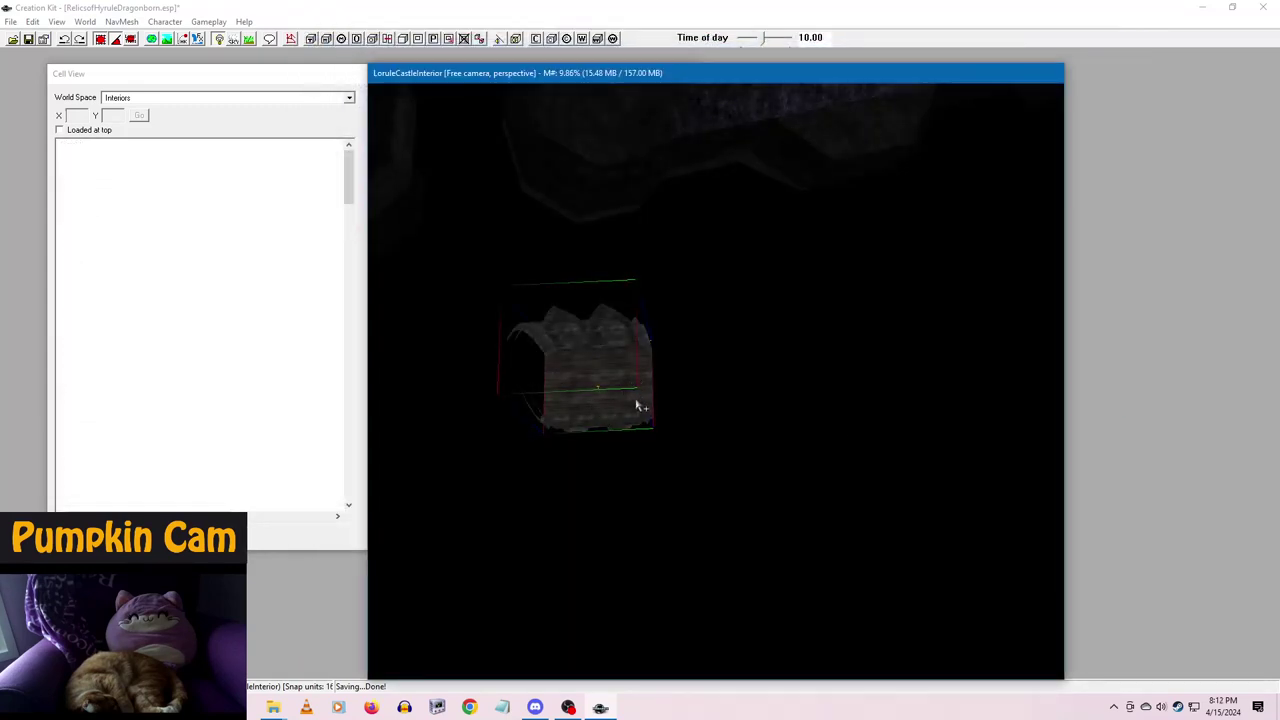
{"action": "left_click_drag", "start_coordinate": [643, 386], "coordinate": [762, 441]}
{"action": "right_click_drag", "start_coordinate": [762, 442], "coordinate": [753, 448]}
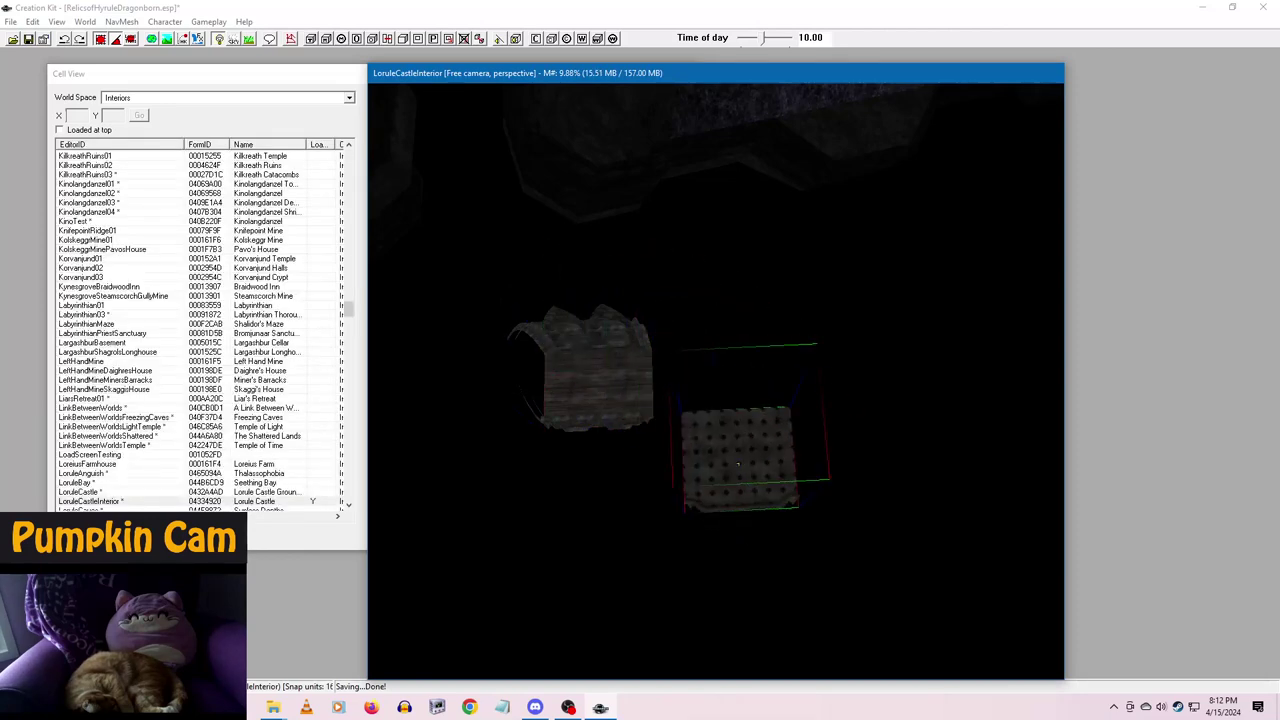
{"action": "left_click_drag", "start_coordinate": [753, 448], "coordinate": [821, 497]}
{"action": "middle_click_drag", "start_coordinate": [843, 510], "coordinate": [789, 517]}
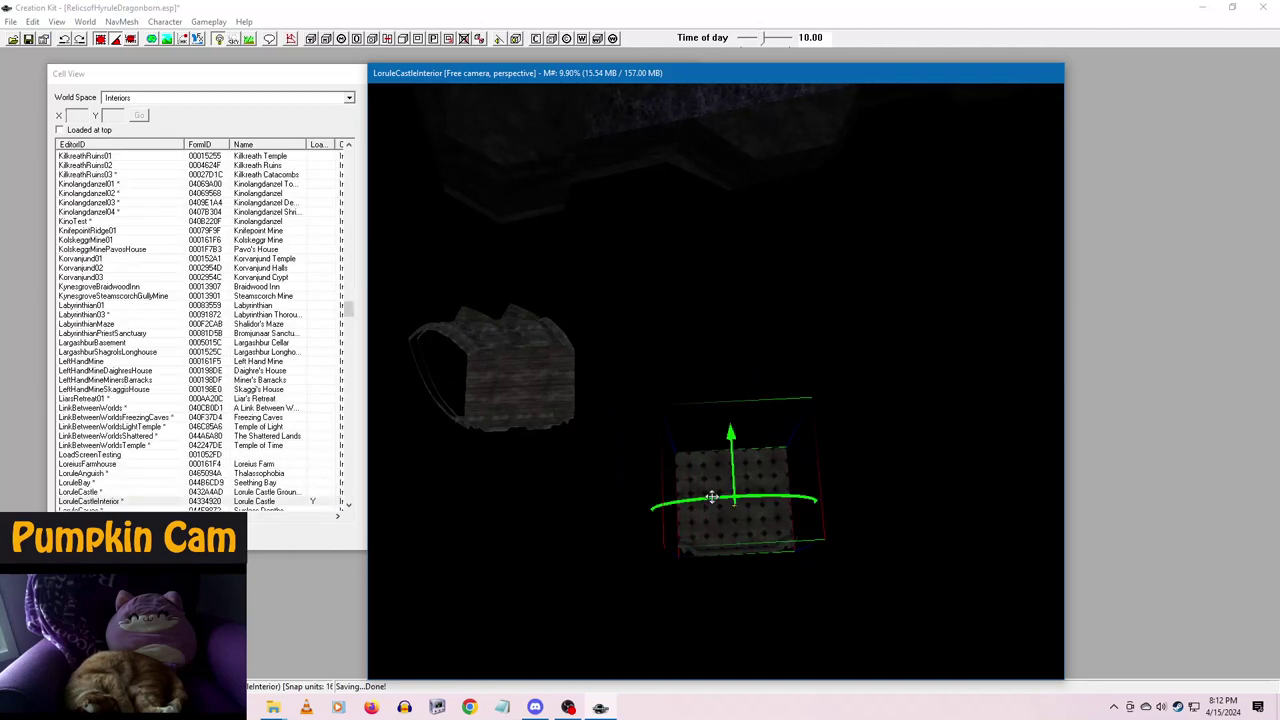
- Duplicate the room wall piece and slide the copy along the X axis until the two floors join
{"action": "key", "text": "ctrl+d"}
{"action": "key", "text": "x"}
{"action": "left_click_drag", "start_coordinate": [712, 497], "coordinate": [830, 494]}
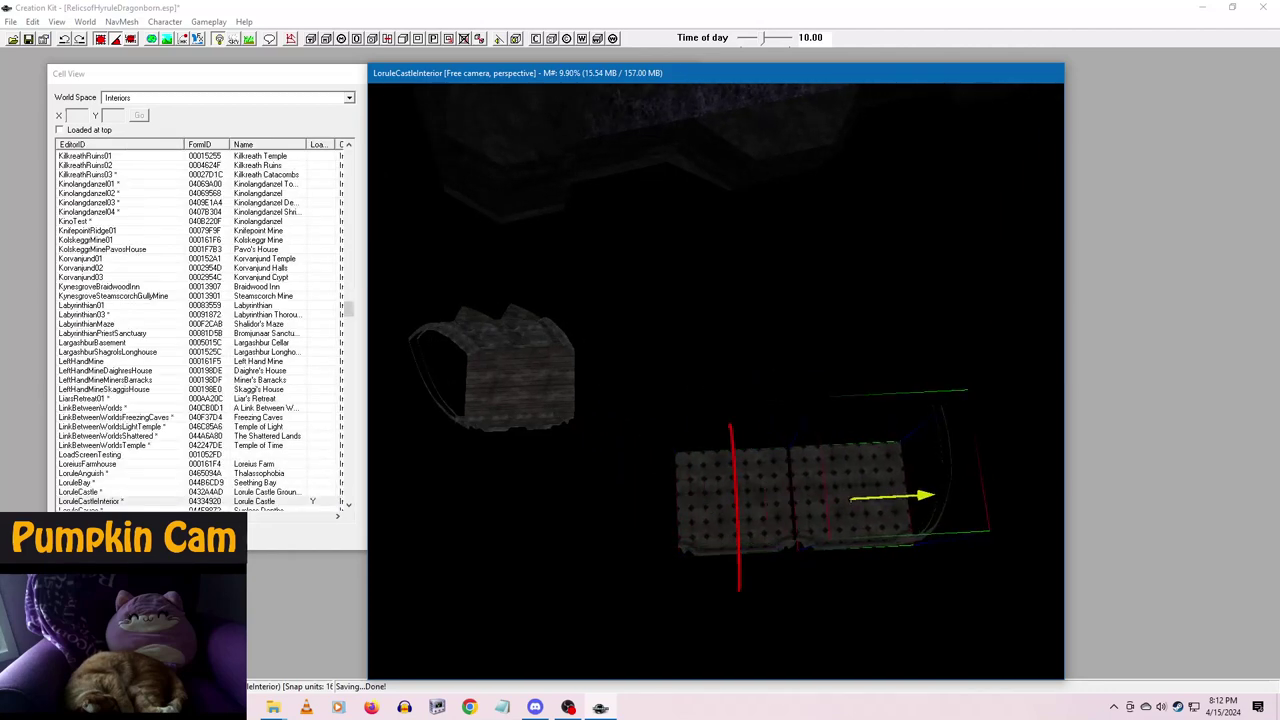
- Duplicate the pair of wall pieces, turn the copies to face the opposite way and move them across as the room's opposite side
{"action": "middle_click_drag", "start_coordinate": [831, 489], "coordinate": [791, 514]}
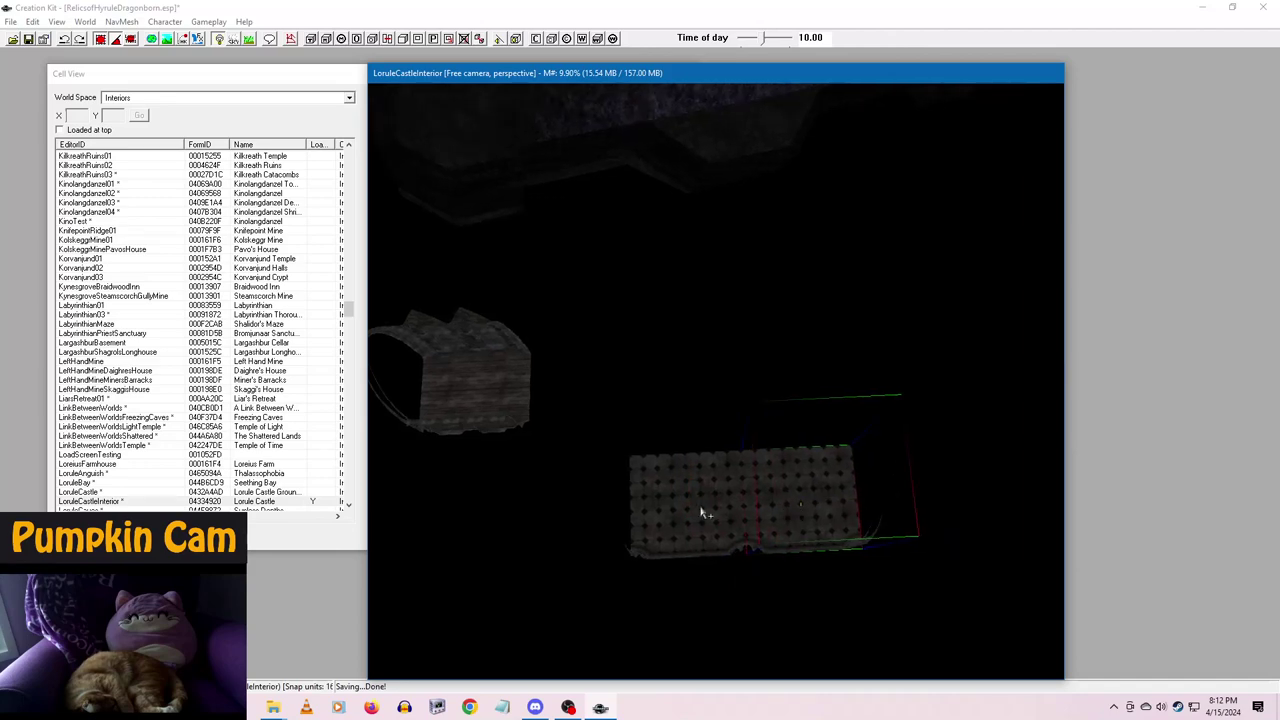
{"action": "mouse_move", "coordinate": [817, 491]}
{"action": "right_mouse_down"}
{"action": "mouse_move", "coordinate": [806, 487]}
{"action": "mouse_move", "coordinate": [816, 496]}
{"action": "right_mouse_up"}
{"action": "key", "text": "x"}
{"action": "middle_click_drag", "start_coordinate": [845, 522], "coordinate": [782, 506], "text": "shift"}
{"action": "key", "text": "z"}
{"action": "right_click_drag", "start_coordinate": [782, 505], "coordinate": [783, 508]}
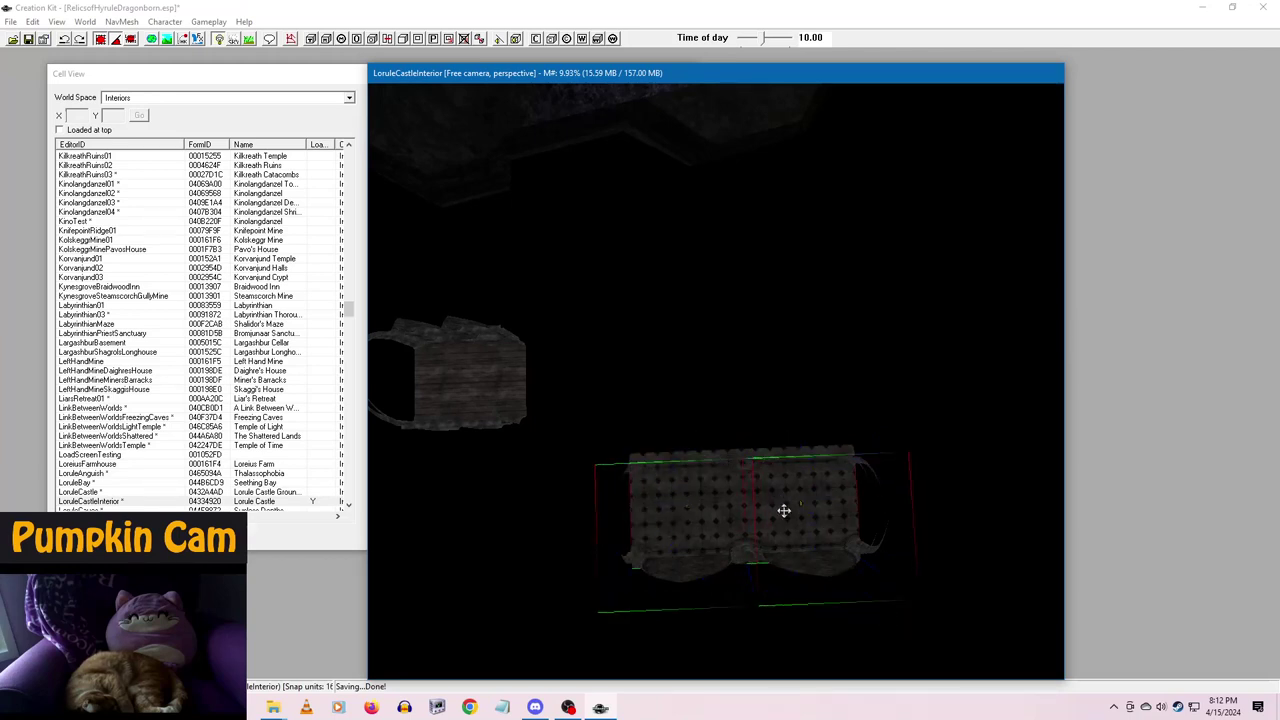
{"action": "left_click_drag", "start_coordinate": [800, 429], "coordinate": [786, 179]}
{"action": "key", "text": "e"}
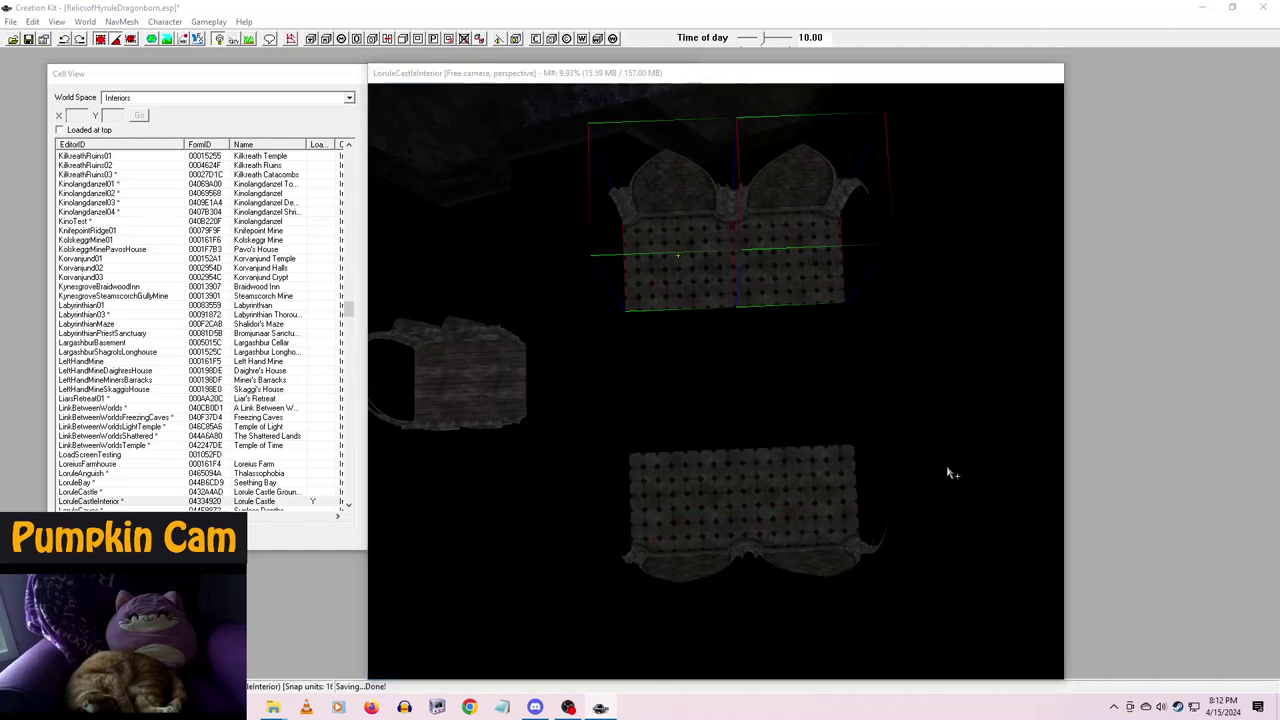
- Place corner pieces at the matching ends of both wall rows, away from the vaulted hall piece, rotating them to fit
{"action": "left_click_drag", "start_coordinate": [848, 497], "coordinate": [895, 245]}
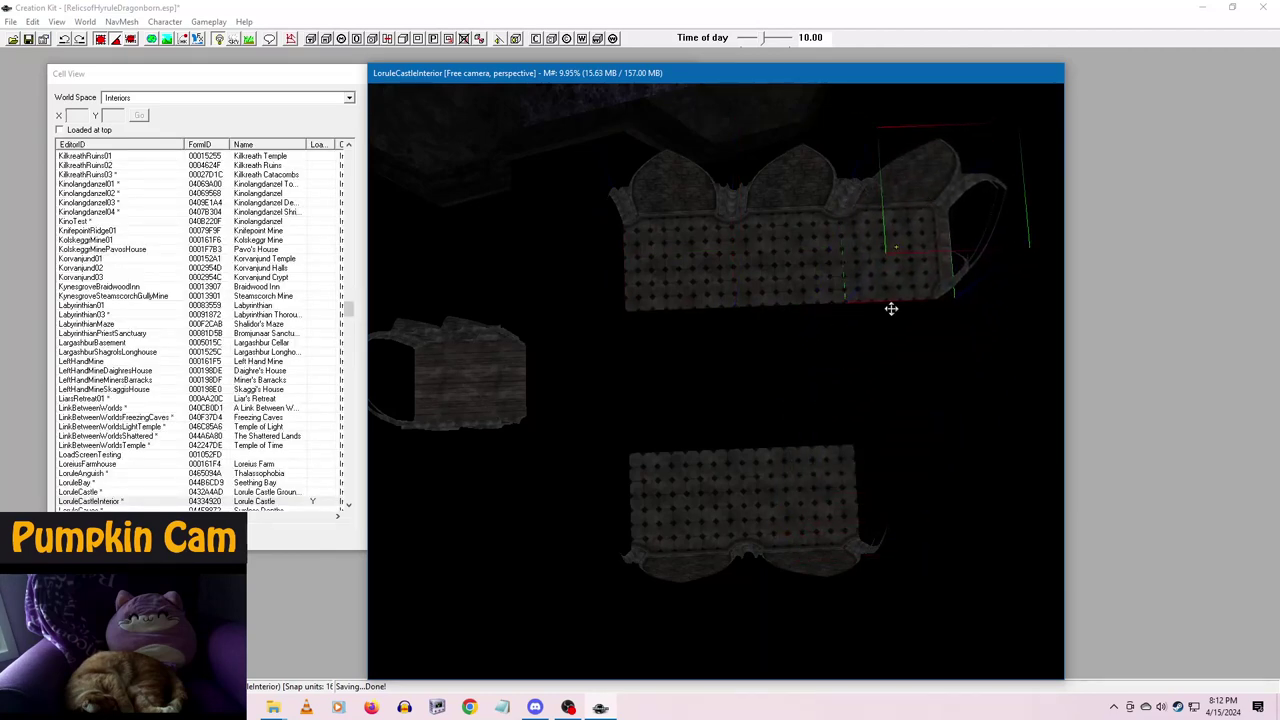
{"action": "middle_click_drag", "start_coordinate": [885, 534], "coordinate": [849, 536]}
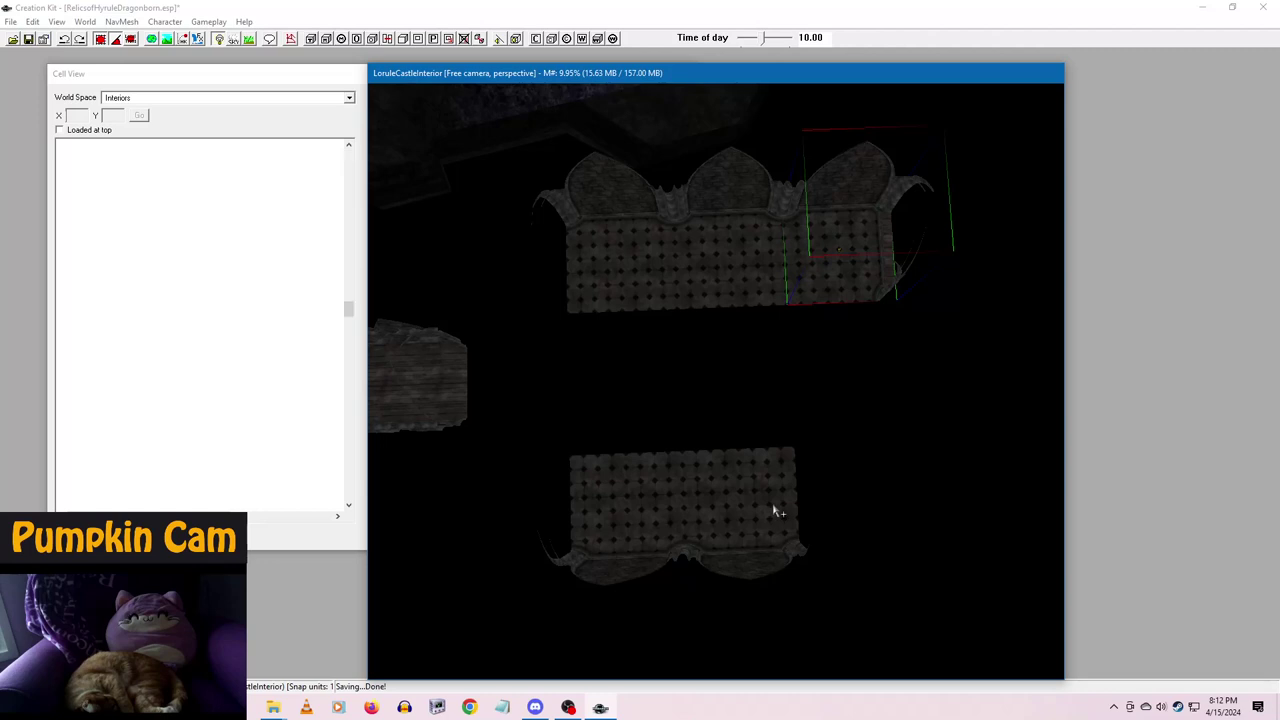
{"action": "key", "text": "ctrl+v"}
{"action": "left_click_drag", "start_coordinate": [789, 511], "coordinate": [900, 480]}
{"action": "right_click_drag", "start_coordinate": [900, 480], "coordinate": [945, 480]}
{"action": "right_click_drag", "start_coordinate": [856, 479], "coordinate": [906, 479]}
{"action": "left_click_drag", "start_coordinate": [856, 476], "coordinate": [853, 497]}
{"action": "right_click_drag", "start_coordinate": [853, 497], "coordinate": [854, 500]}
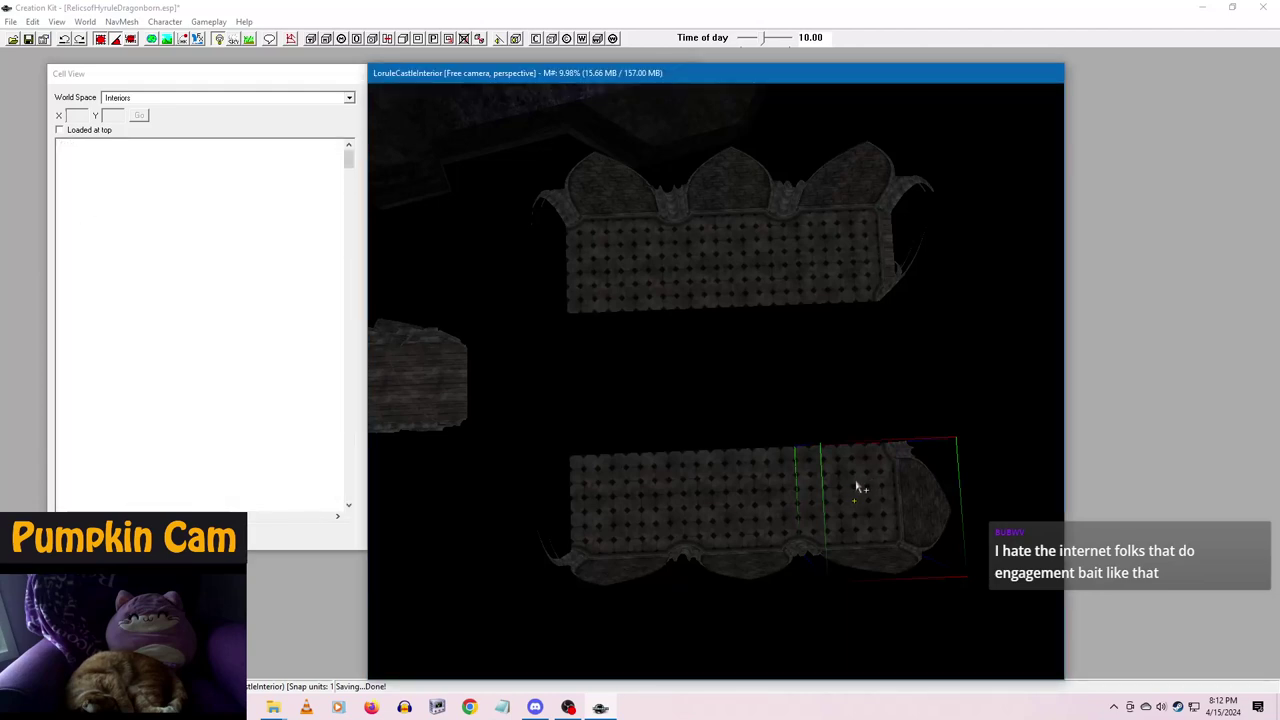
- Place a rotated wall piece between the two corners and snap it against the upper row as the room's end wall
{"action": "left_click_drag", "start_coordinate": [883, 477], "coordinate": [866, 345]}
{"action": "right_click_drag", "start_coordinate": [866, 345], "coordinate": [865, 316]}
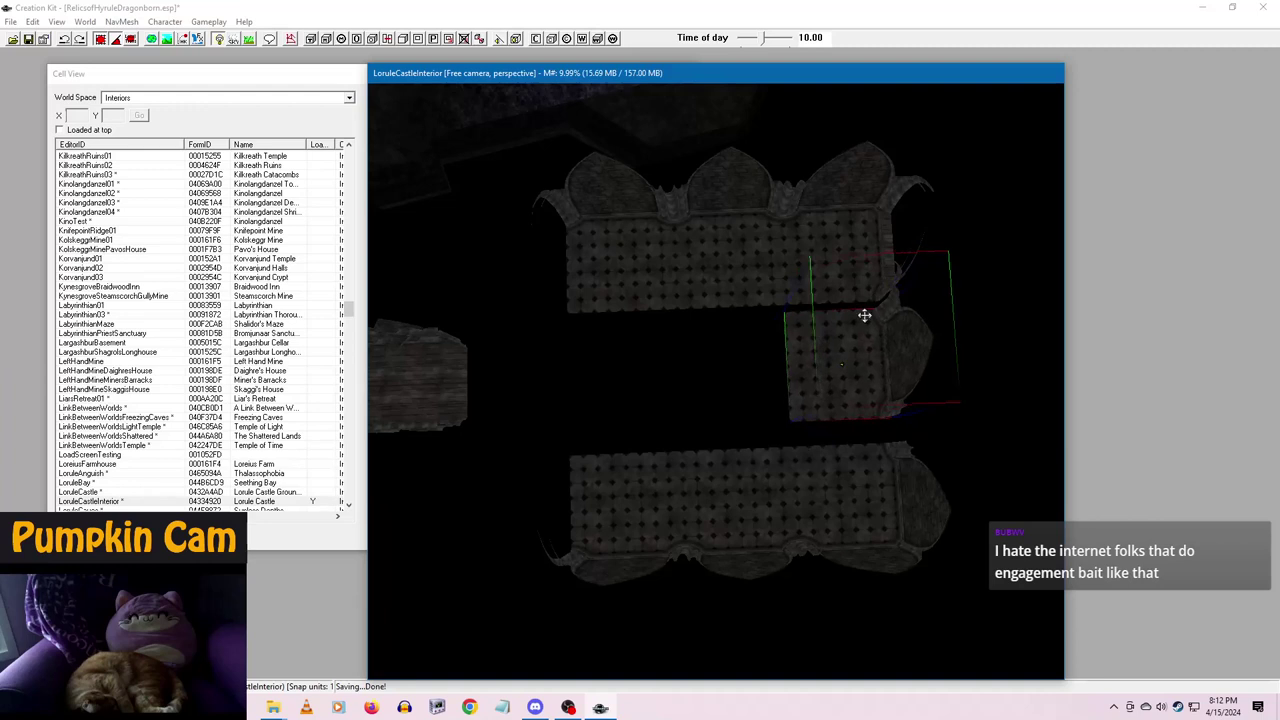
{"action": "middle_click_drag", "start_coordinate": [876, 359], "coordinate": [873, 376], "text": "shift"}
{"action": "mouse_move", "coordinate": [873, 376]}
{"action": "left_mouse_down"}
{"action": "mouse_move", "coordinate": [855, 360]}
{"action": "mouse_move", "coordinate": [871, 384]}
{"action": "left_mouse_up"}
- Select the lower row's corner and two wall pieces and move them together to join the end wall
{"action": "left_click", "coordinate": [847, 509]}
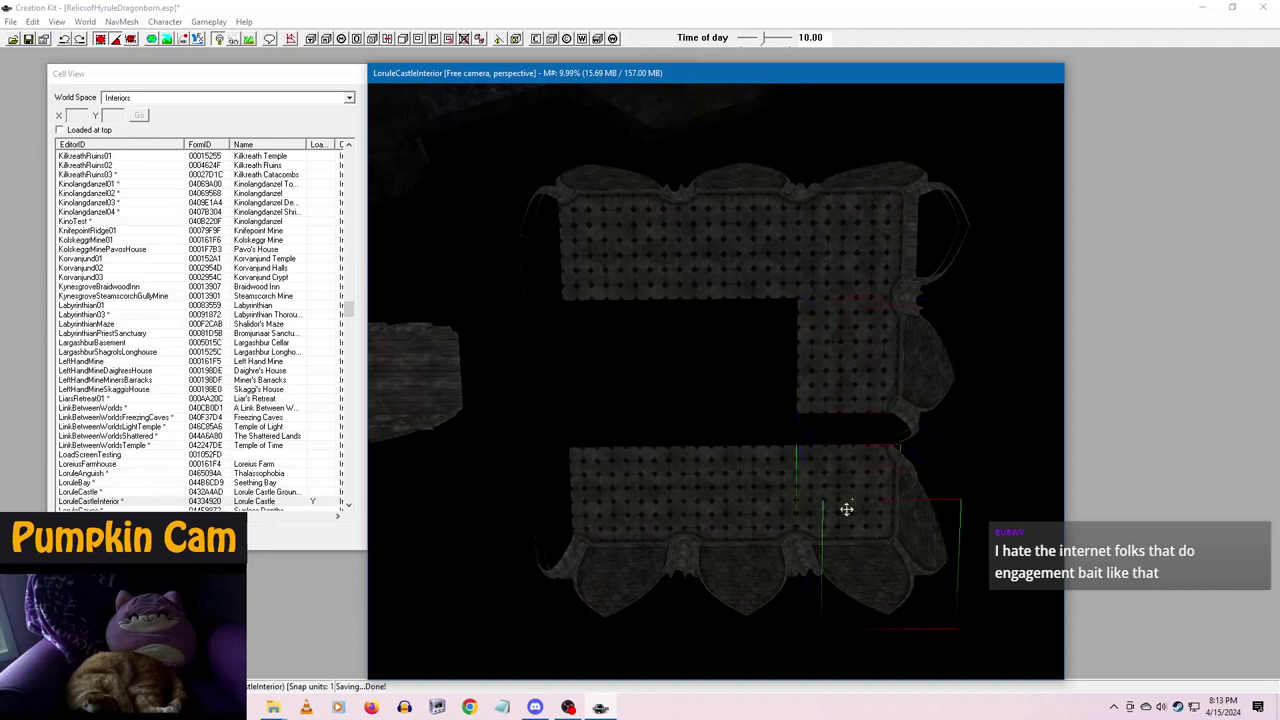
{"action": "left_click", "coordinate": [757, 502], "text": "ctrl"}
{"action": "left_click", "coordinate": [657, 497], "text": "ctrl"}
{"action": "left_click_drag", "start_coordinate": [739, 470], "coordinate": [737, 457]}
{"action": "middle_click_drag", "start_coordinate": [737, 457], "coordinate": [789, 453]}
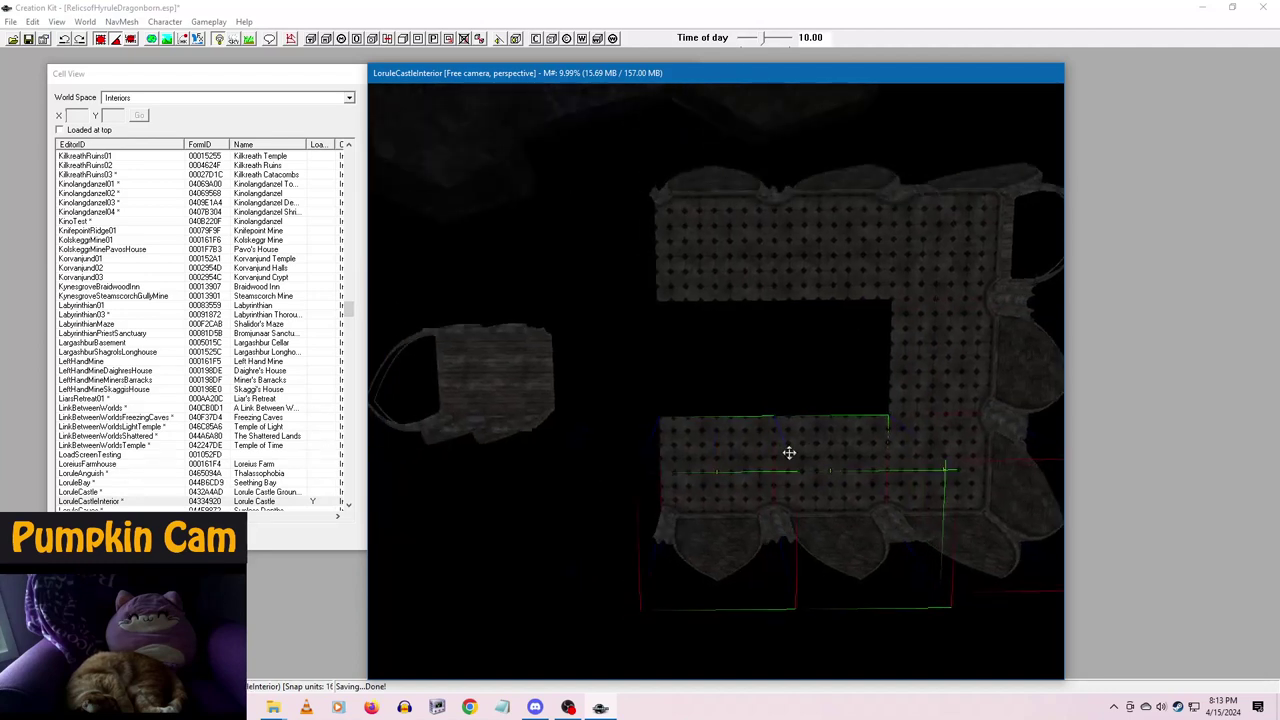
- Duplicate the lower row's corner piece, rotate the copy and fit it to that row's open end near the hall piece
{"action": "left_click", "coordinate": [520, 366]}
{"action": "left_click", "coordinate": [917, 402]}
{"action": "middle_click_drag", "start_coordinate": [880, 454], "coordinate": [838, 453]}
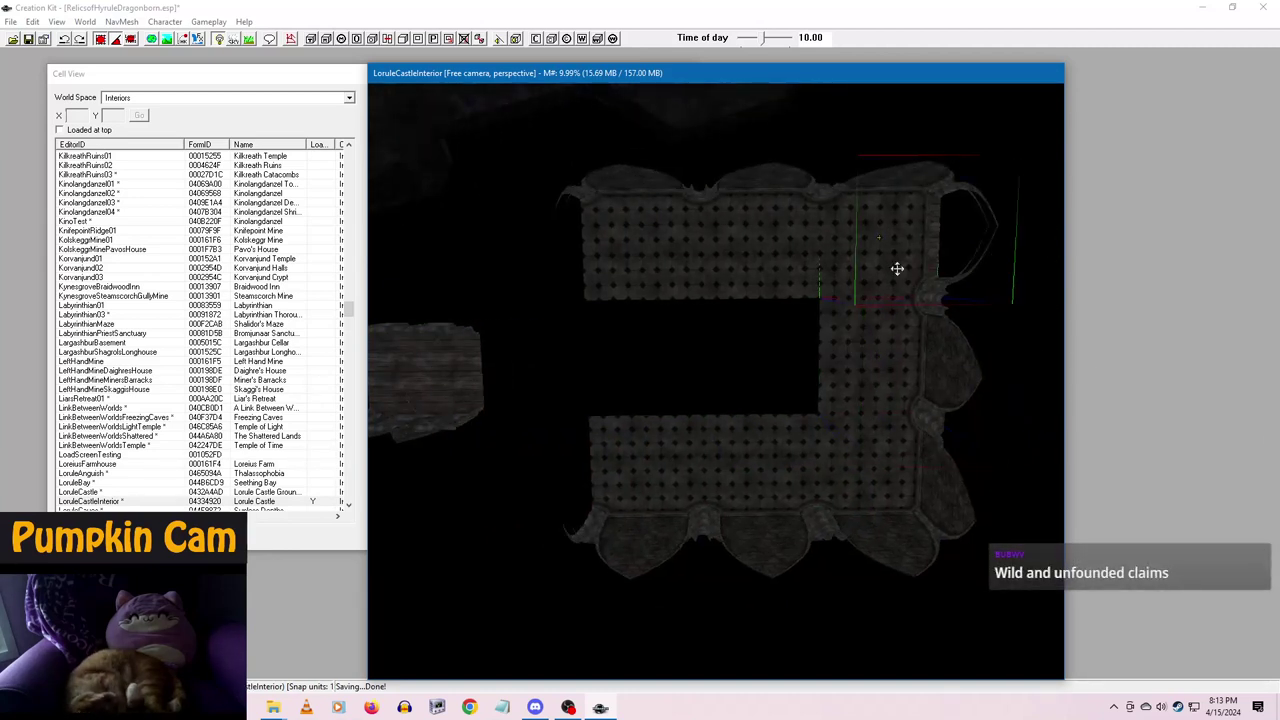
{"action": "left_click", "coordinate": [903, 503]}
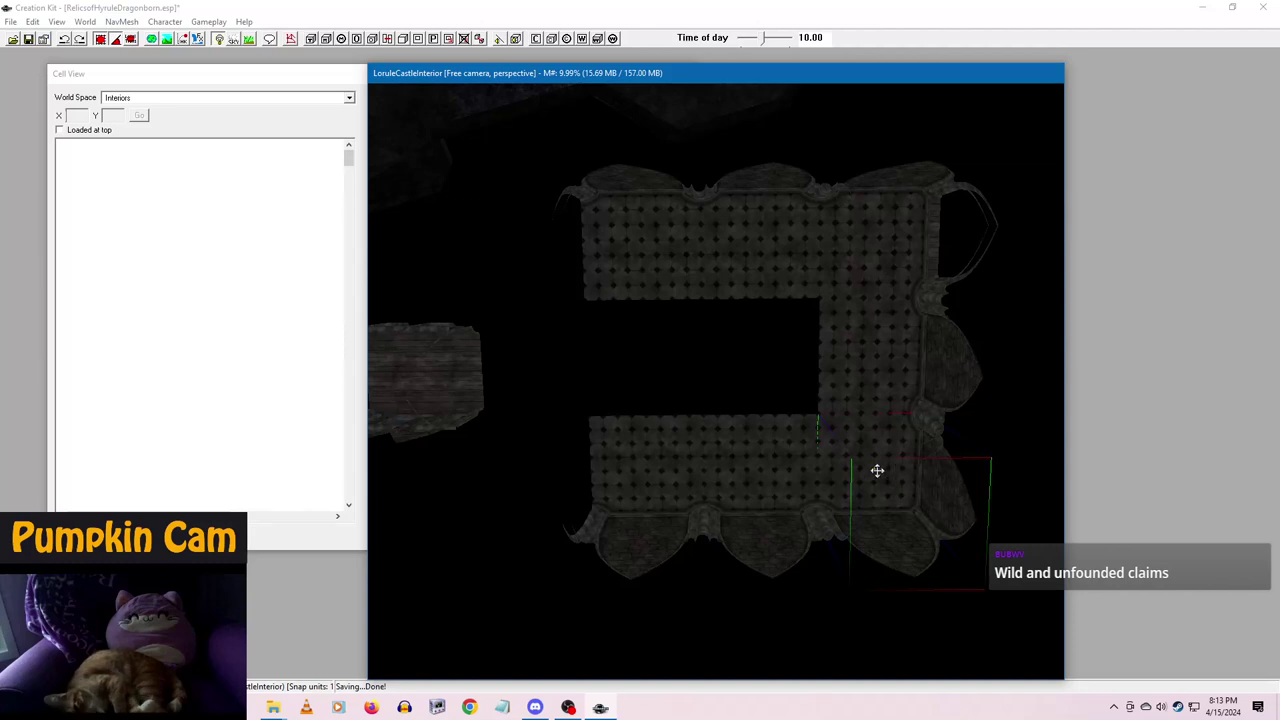
{"action": "key", "text": "ctrl+d"}
{"action": "left_click_drag", "start_coordinate": [885, 474], "coordinate": [535, 474]}
{"action": "right_click_drag", "start_coordinate": [546, 467], "coordinate": [570, 468]}
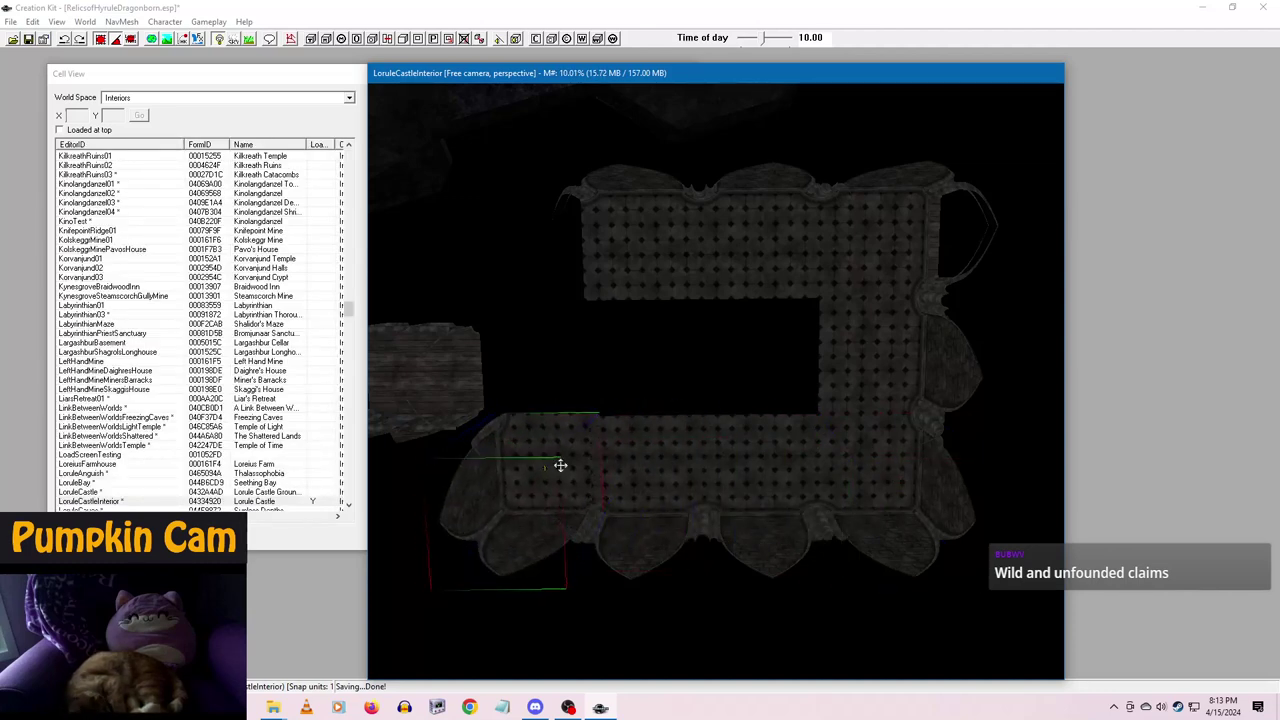
{"action": "left_click_drag", "start_coordinate": [560, 465], "coordinate": [533, 471]}
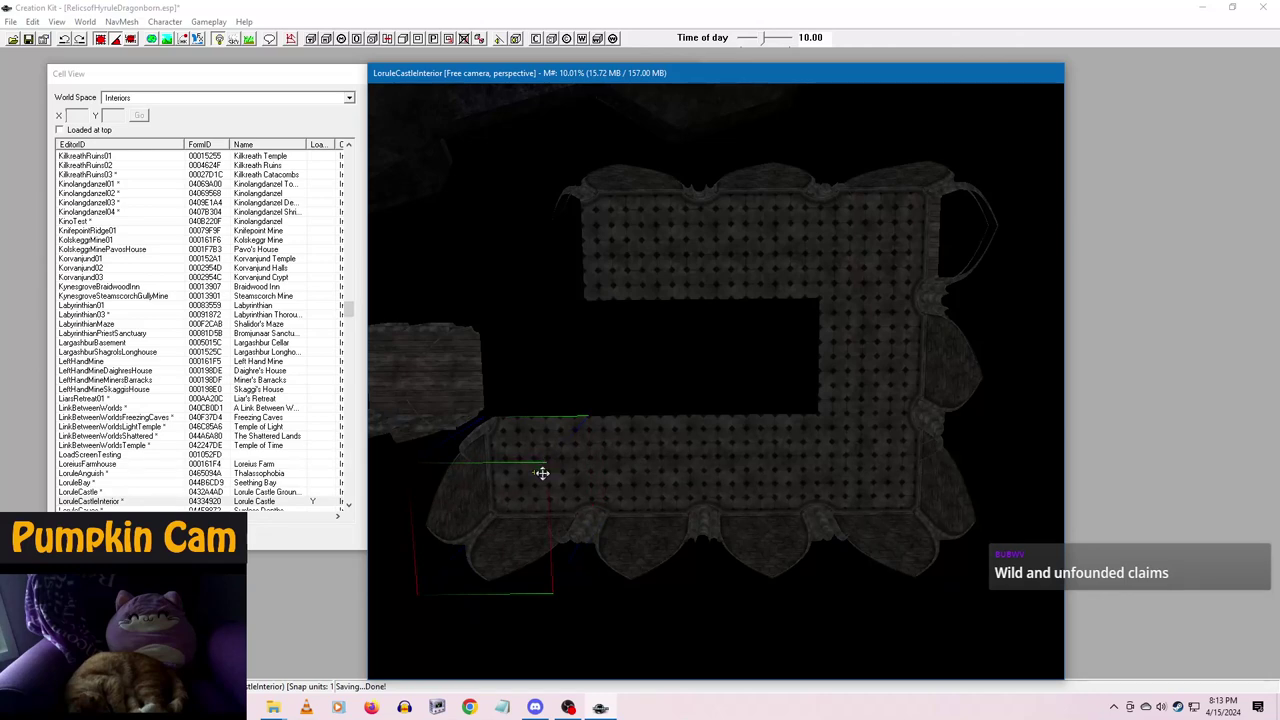
- Add another corner piece at the upper row's open end, rotate it to fit and clear the selection
{"action": "left_click_drag", "start_coordinate": [540, 486], "coordinate": [522, 241]}
{"action": "middle_click_drag", "start_coordinate": [766, 449], "coordinate": [951, 502]}
{"action": "key", "text": "d"}
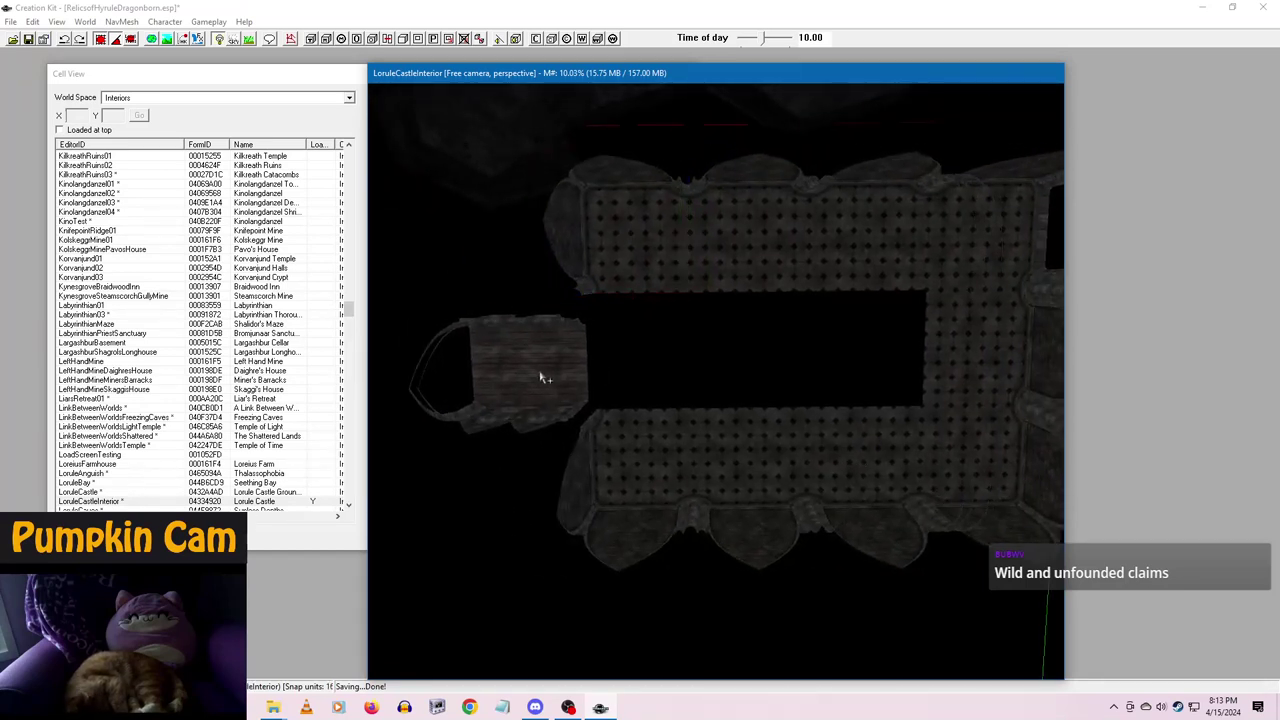
- Move the vaulted hall piece aside and fit CasLgRmToLgHallWall01 between the two nearby corners to close the room's perimeter
{"action": "left_click_drag", "start_coordinate": [567, 378], "coordinate": [509, 366]}
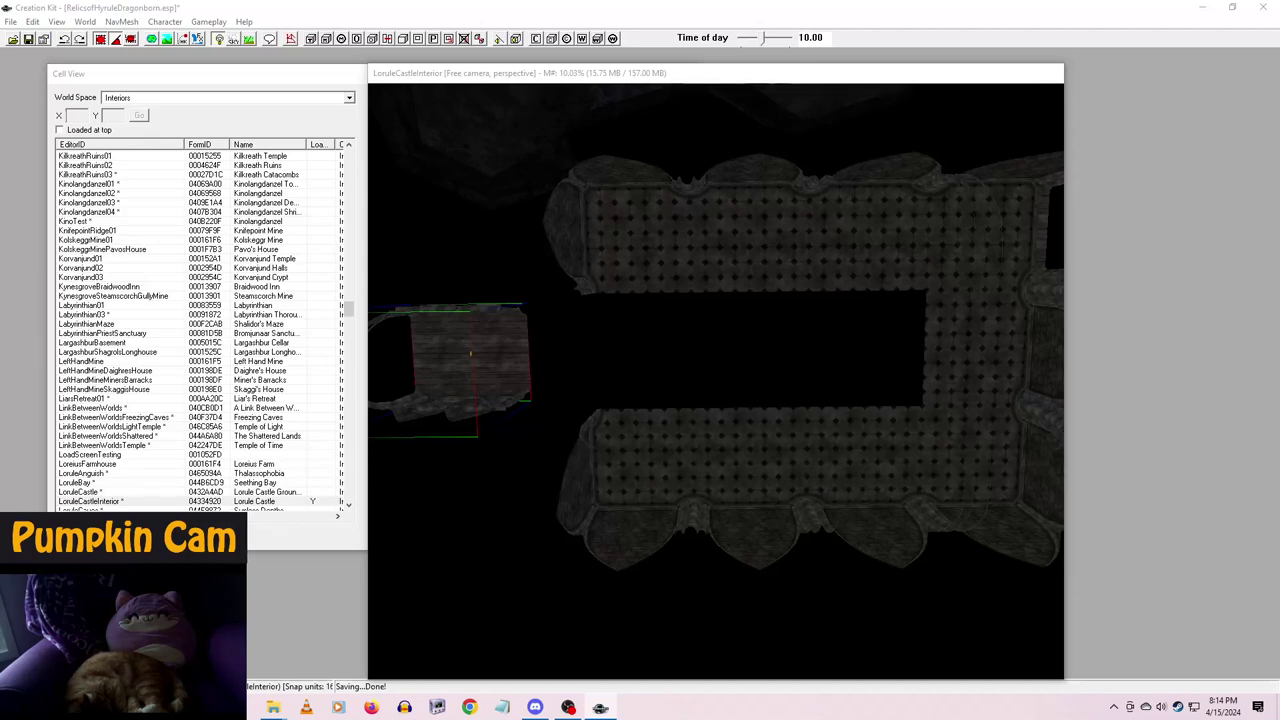
{"action": "scroll", "coordinate": [729, 309], "scroll_direction": "down", "scroll_amount": 3}
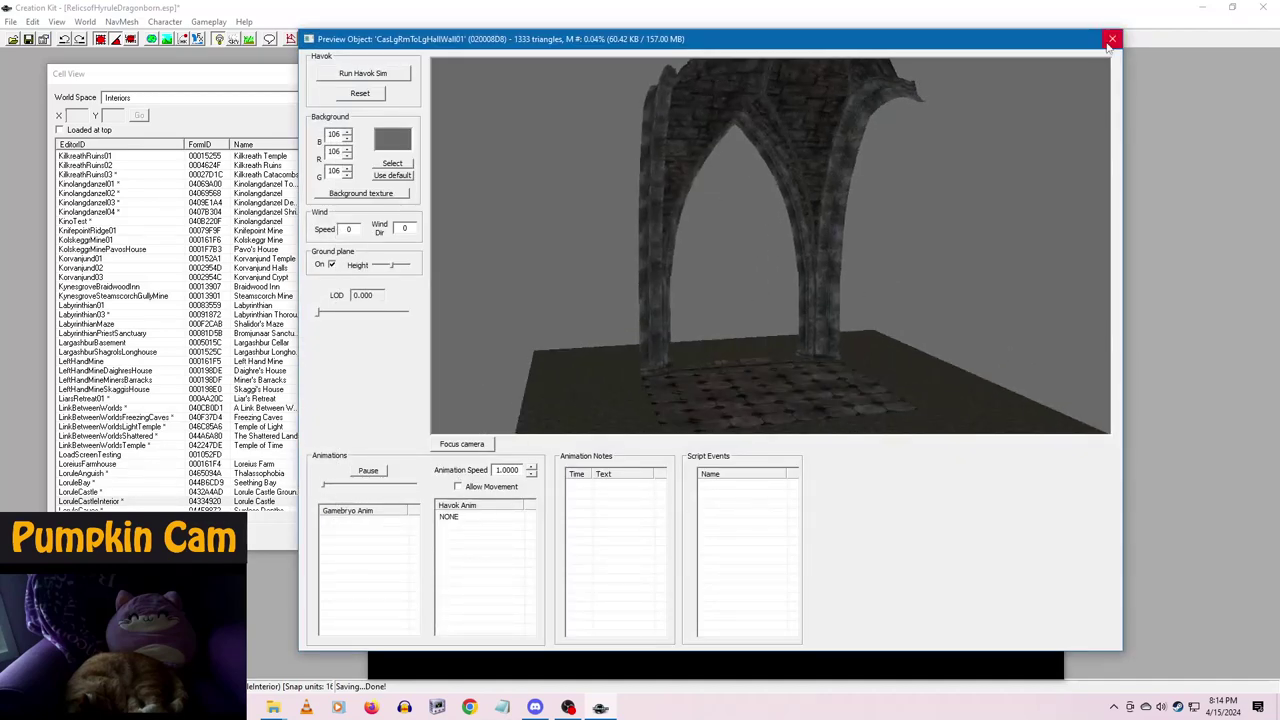
{"action": "left_click", "coordinate": [1111, 39]}
{"action": "left_click", "coordinate": [672, 452]}
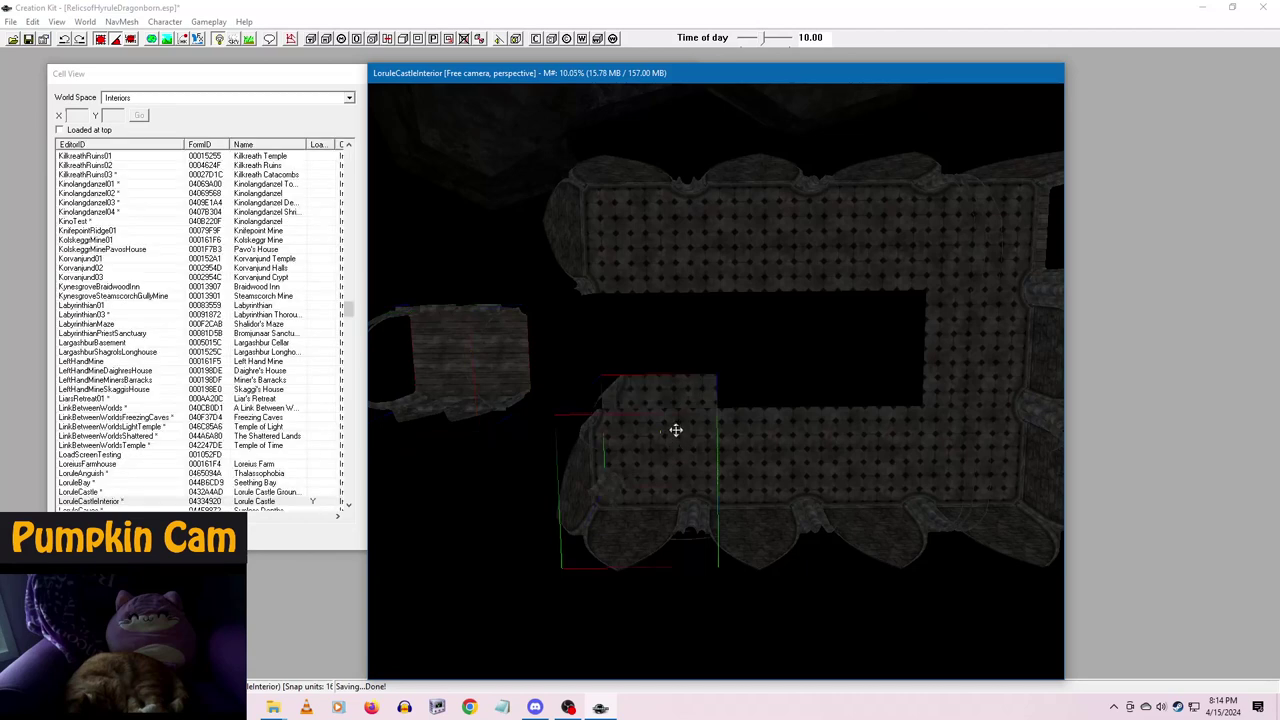
{"action": "left_click_drag", "start_coordinate": [677, 400], "coordinate": [632, 351]}
{"action": "left_click", "coordinate": [787, 473]}
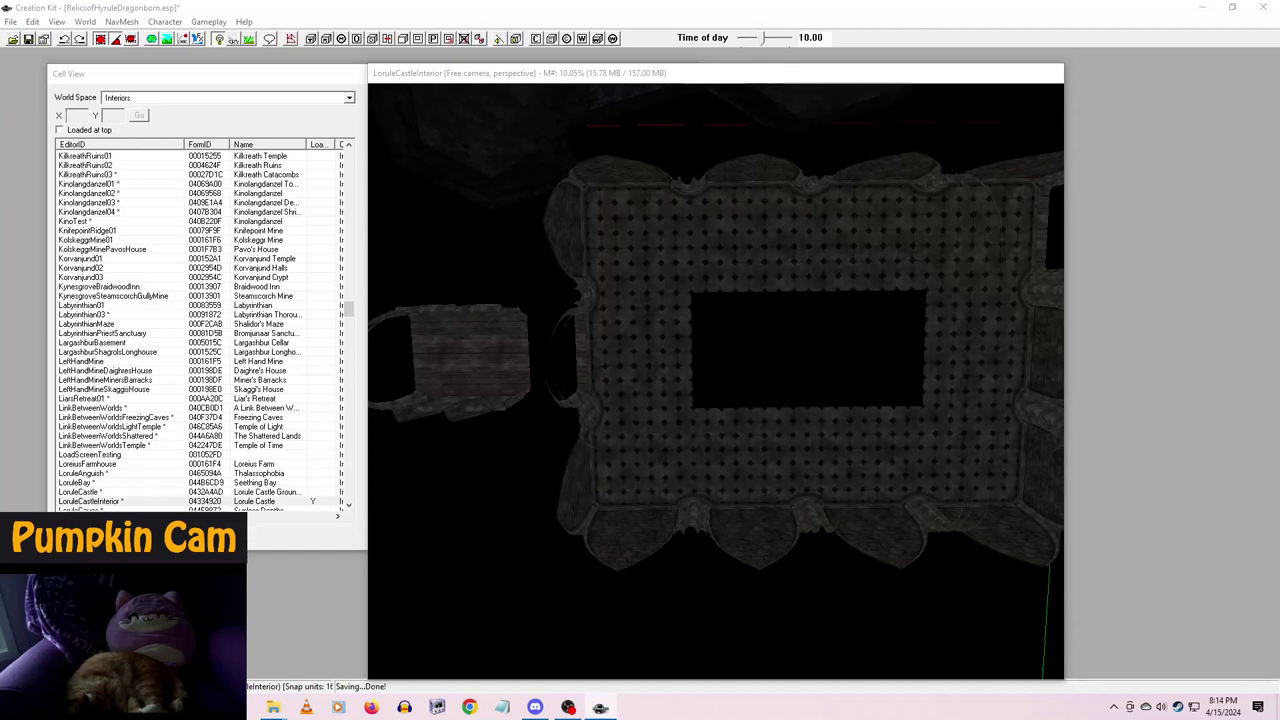
- Place a tiled floor piece in the half of the room's central gap farther from the vaulted hall piece
{"action": "left_click", "coordinate": [800, 421]}
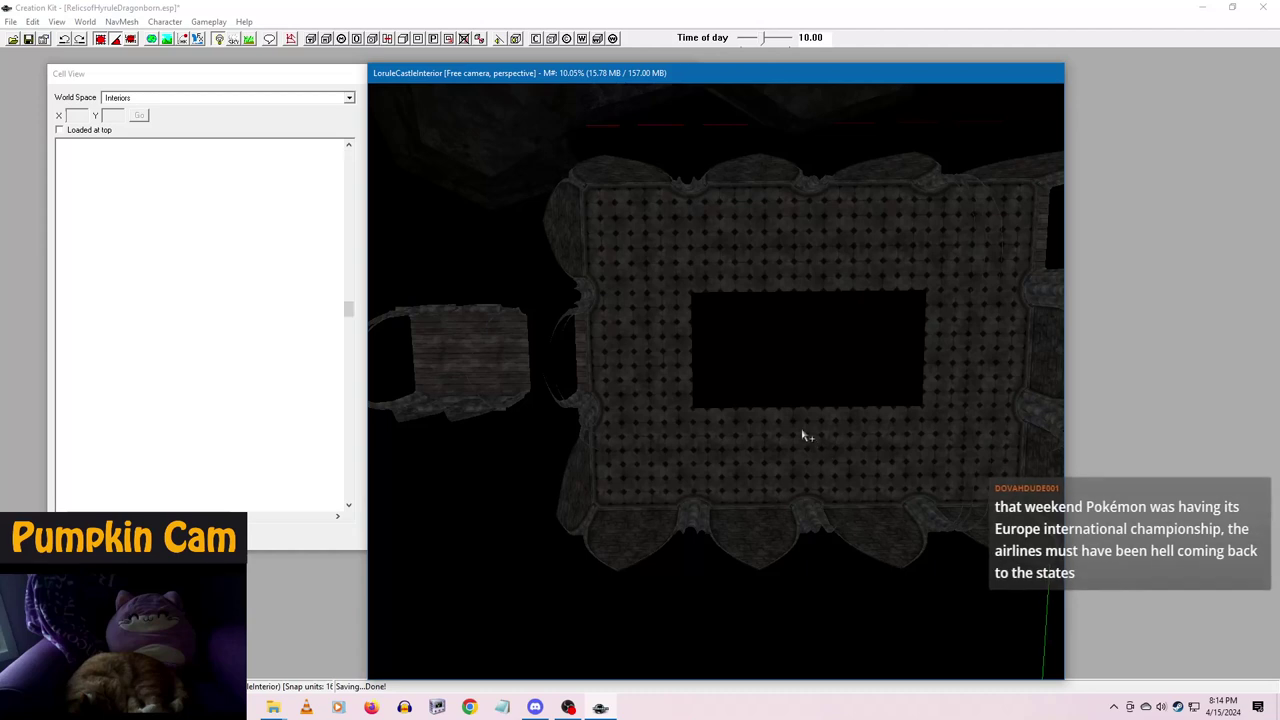
{"action": "key", "text": "ctrl+d"}
{"action": "left_click_drag", "start_coordinate": [802, 436], "coordinate": [866, 349]}
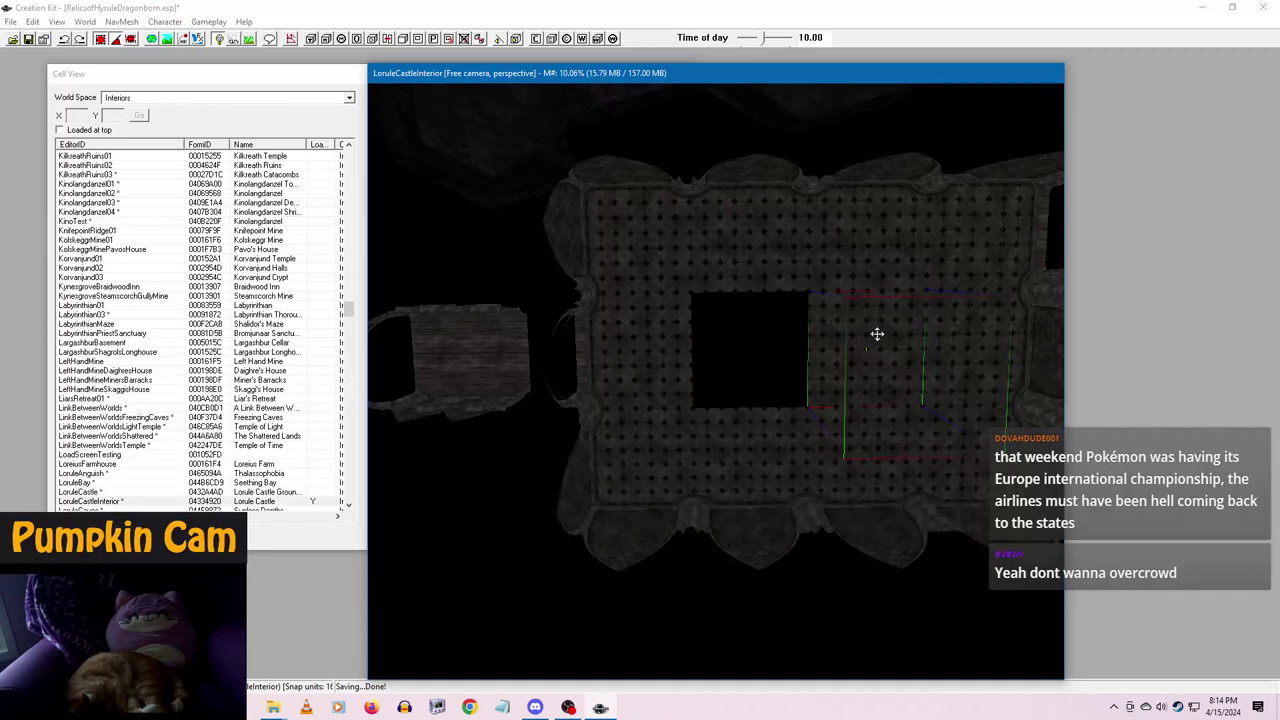
- Duplicate the tiled floor piece, fit the copy into the remaining half of the central gap and clear the selection
{"action": "key", "text": "ctrl+d"}
{"action": "key", "text": "x"}
{"action": "left_click_drag", "start_coordinate": [874, 354], "coordinate": [755, 347]}
{"action": "middle_click_drag", "start_coordinate": [756, 501], "coordinate": [731, 444], "text": "shift"}
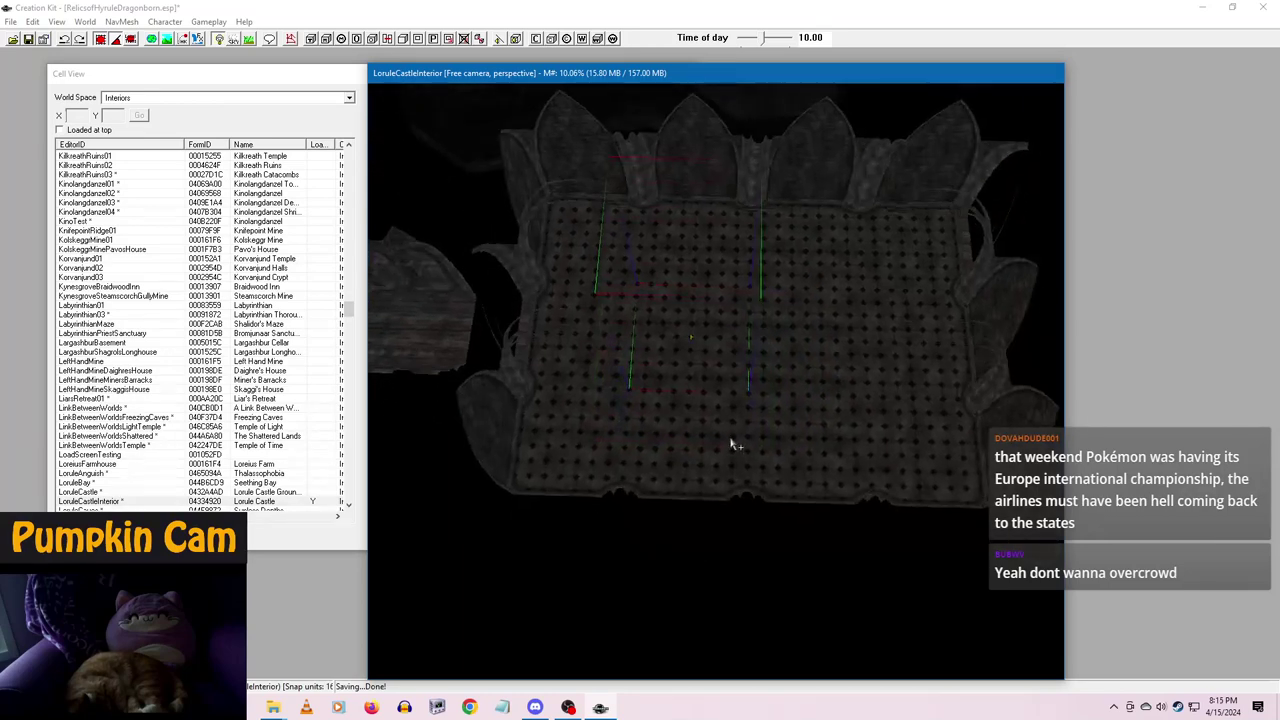
{"action": "left_click", "coordinate": [786, 386]}
{"action": "left_click", "coordinate": [845, 505]}
- Move the vaulted hall piece back into line against the large room's entrance side
{"action": "middle_click_drag", "start_coordinate": [385, 328], "coordinate": [599, 371]}
{"action": "left_click", "coordinate": [620, 376]}
{"action": "key", "text": "y"}
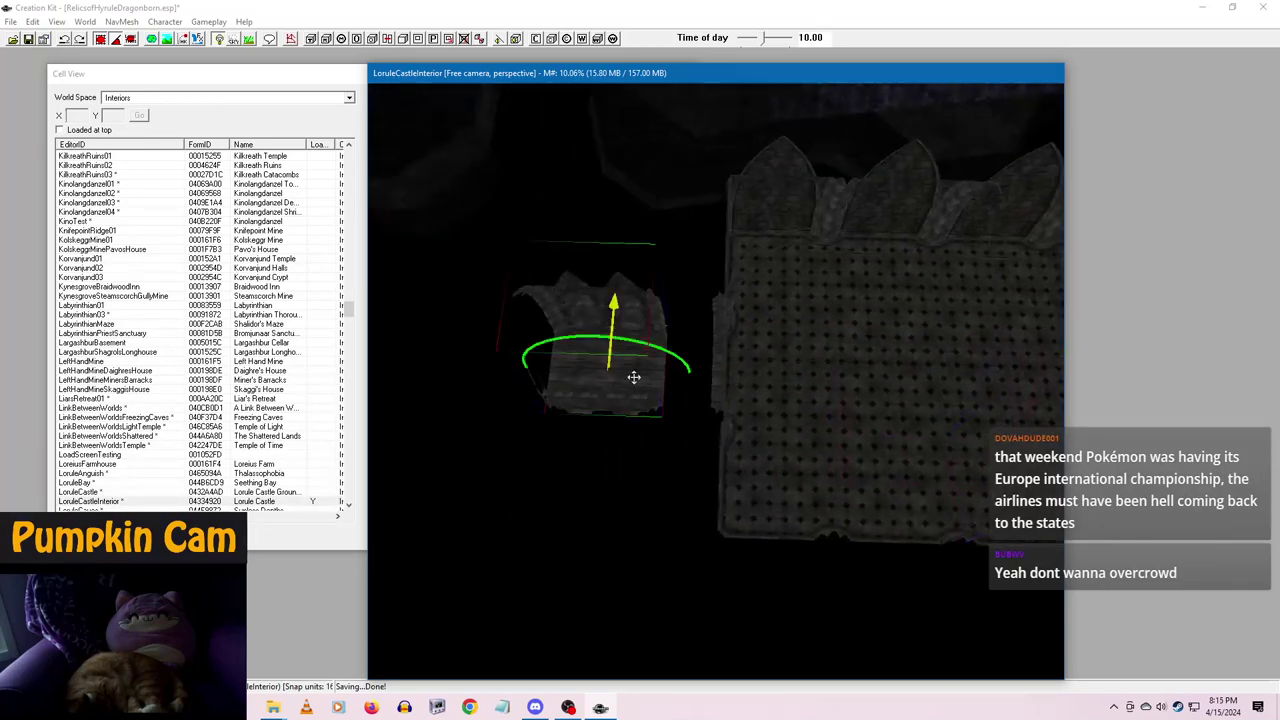
{"action": "left_click_drag", "start_coordinate": [634, 377], "coordinate": [562, 356]}
{"action": "key", "text": "x"}
{"action": "key", "text": "y"}
{"action": "key", "text": "ctrl+d"}
{"action": "key", "text": "x"}
- Swap the corner piece at the room's end opposite the hall for a variant with an open arch
{"action": "middle_click_drag", "start_coordinate": [1008, 428], "coordinate": [777, 446]}
{"action": "left_click", "coordinate": [838, 366]}
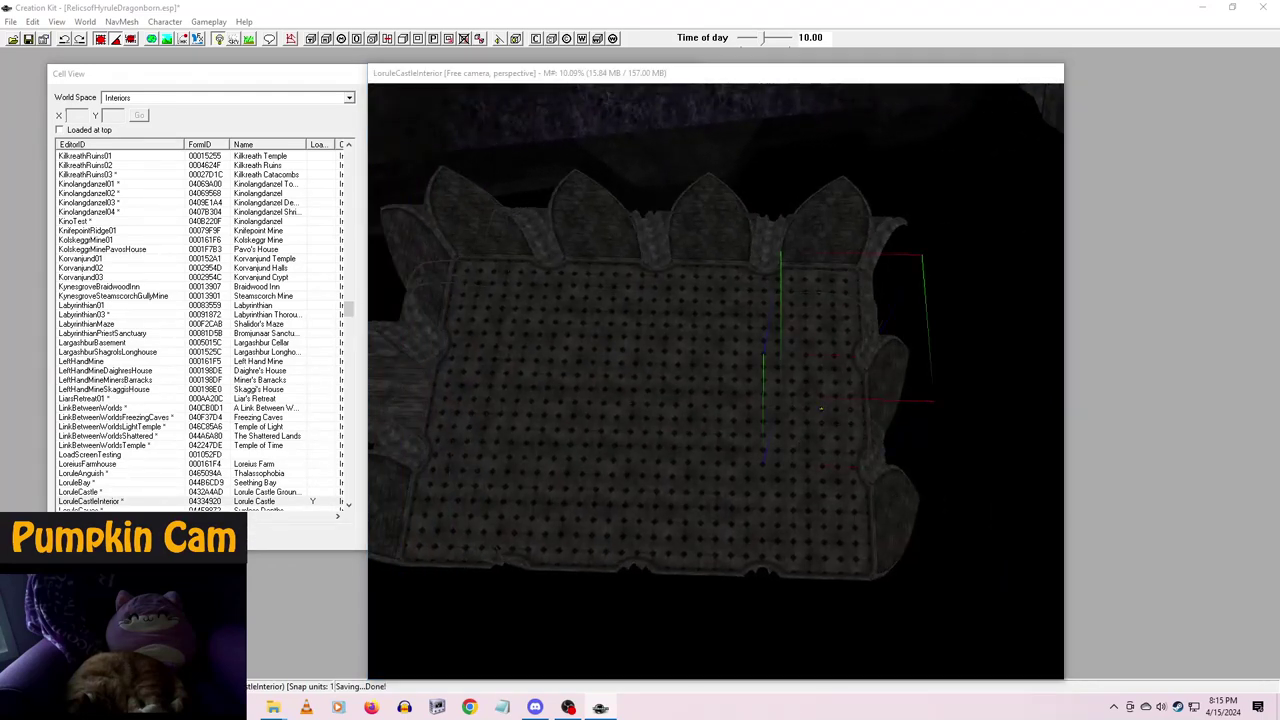
{"action": "middle_click_drag", "start_coordinate": [851, 371], "coordinate": [1072, 524]}
{"action": "middle_click_drag", "start_coordinate": [667, 412], "coordinate": [809, 506]}
{"action": "middle_click_drag", "start_coordinate": [660, 245], "coordinate": [820, 390], "text": "shift"}
{"action": "middle_click_drag", "start_coordinate": [819, 311], "coordinate": [708, 486], "text": "shift"}
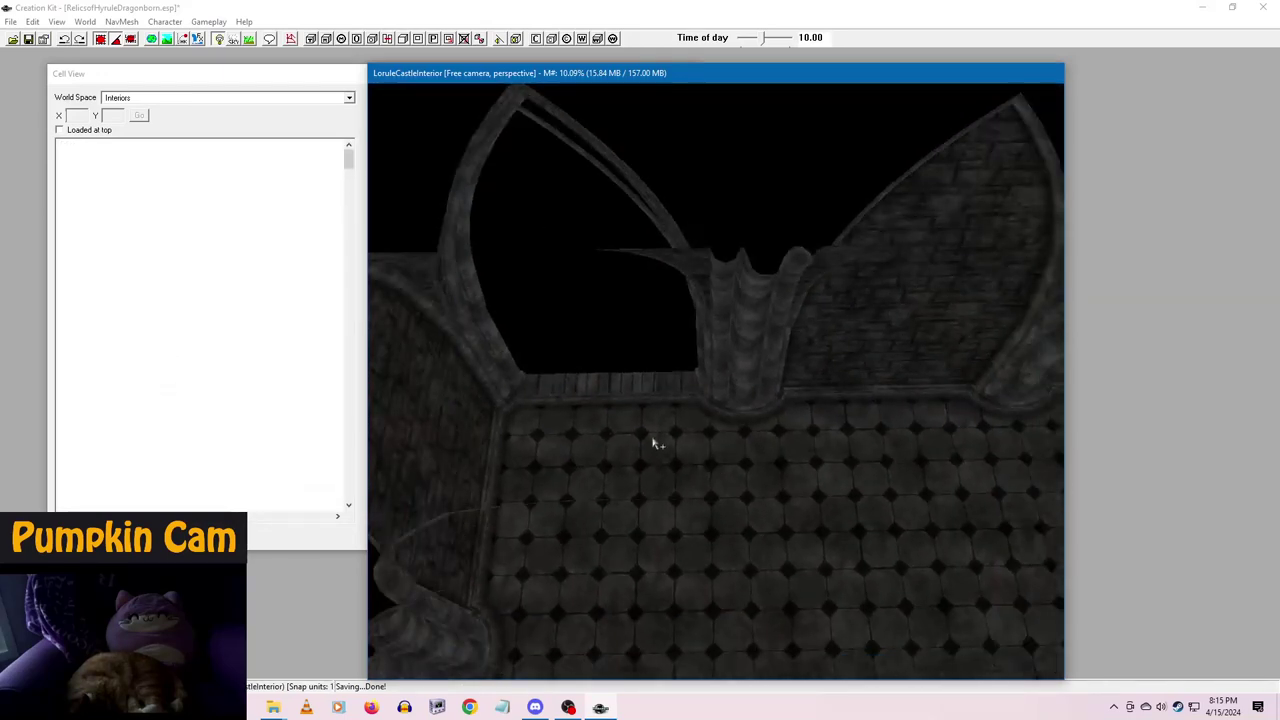
- Paste a wall piece with a raised pointed doorway and fit it into the corner's open arch
{"action": "key", "text": "ctrl+v"}
{"action": "left_click_drag", "start_coordinate": [650, 441], "coordinate": [546, 338]}
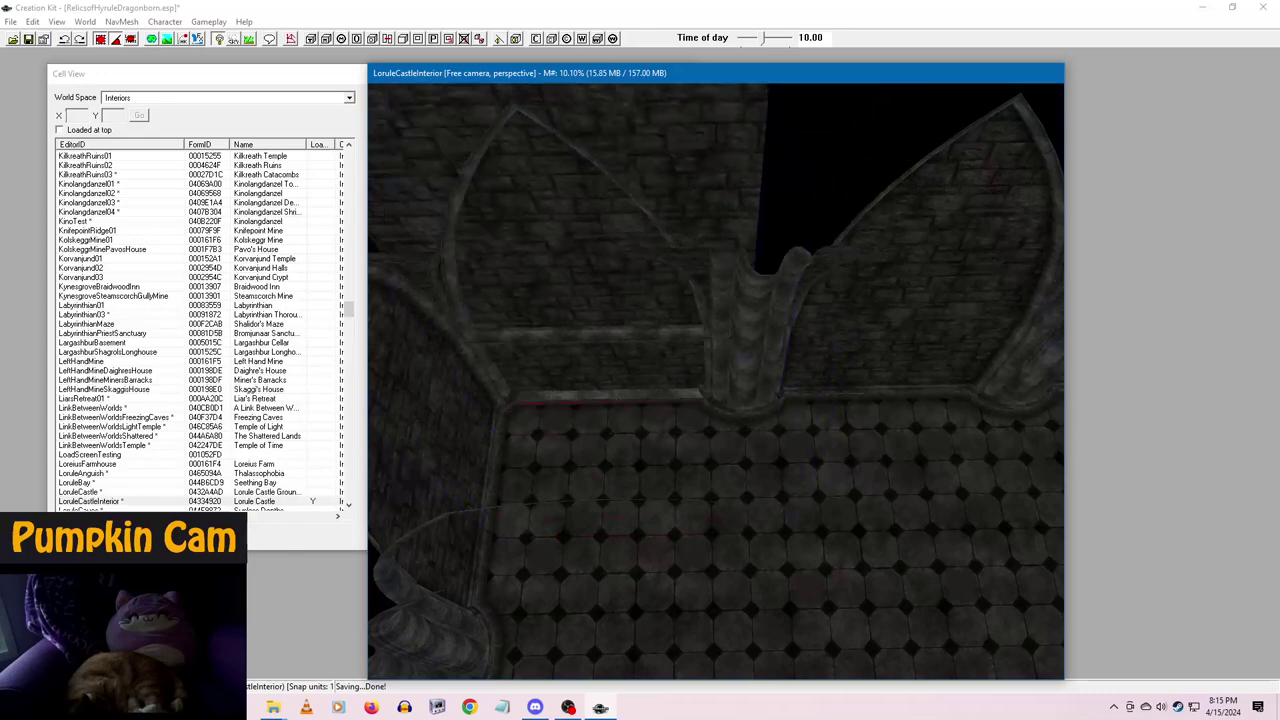
{"action": "middle_click_drag", "start_coordinate": [649, 440], "coordinate": [649, 440], "text": "shift"}
{"action": "left_click_drag", "start_coordinate": [649, 440], "coordinate": [720, 383]}
{"action": "middle_click_drag", "start_coordinate": [720, 383], "coordinate": [734, 429], "text": "shift"}
{"action": "mouse_move", "coordinate": [734, 429]}
{"action": "left_mouse_down"}
{"action": "mouse_move", "coordinate": [734, 456]}
{"action": "mouse_move", "coordinate": [734, 422]}
{"action": "left_mouse_up"}
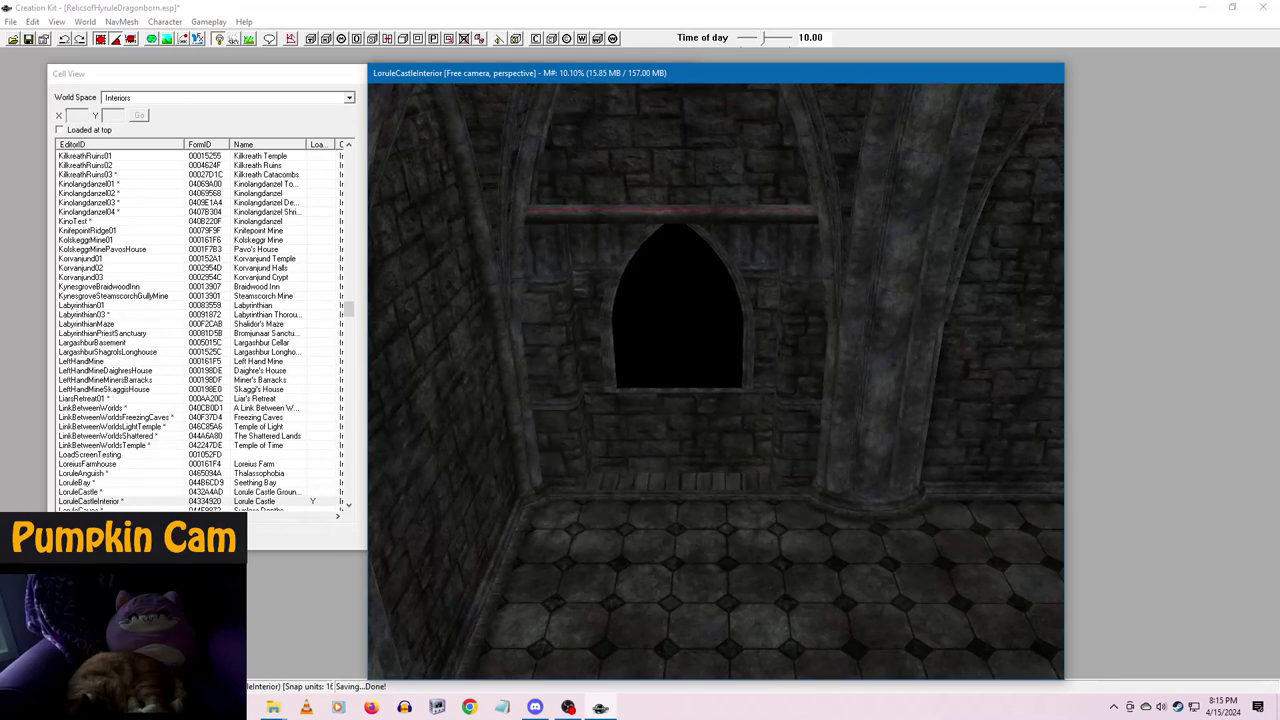
{"action": "middle_click_drag", "start_coordinate": [755, 494], "coordinate": [848, 598], "text": "shift"}
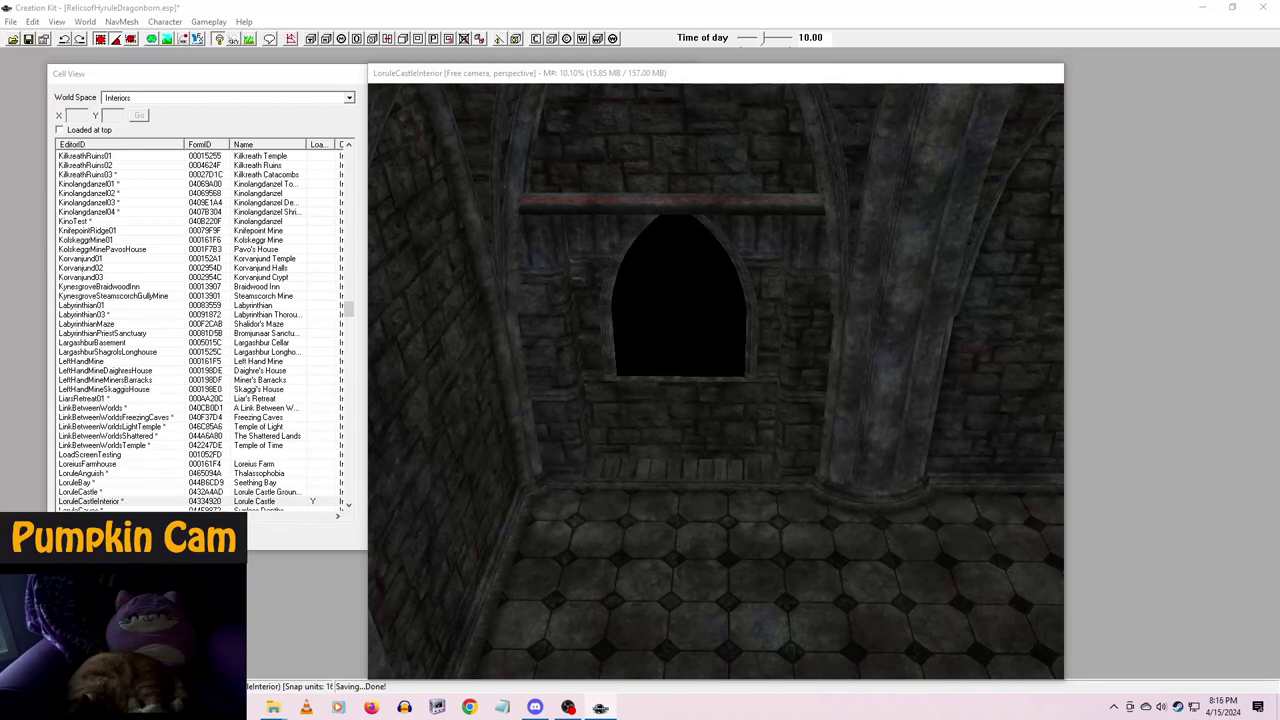
- Place a raised stone platform floor in front of the corner doorway and align it with the threshold
{"action": "left_click", "coordinate": [723, 449]}
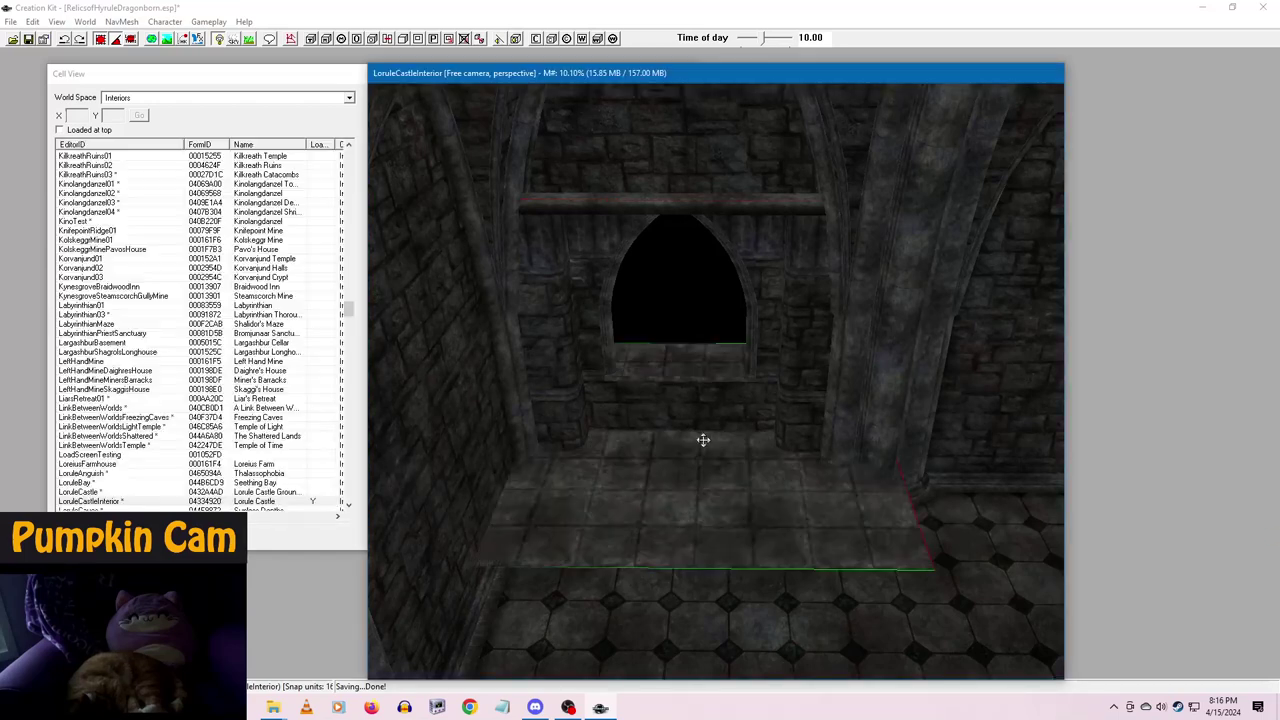
{"action": "scroll", "coordinate": [717, 486], "scroll_direction": "up", "scroll_amount": 5}
{"action": "mouse_move", "coordinate": [756, 506]}
{"action": "left_mouse_down"}
{"action": "mouse_move", "coordinate": [748, 570]}
{"action": "mouse_move", "coordinate": [745, 490]}
{"action": "left_mouse_up"}
{"action": "scroll", "coordinate": [769, 581], "scroll_direction": "down", "scroll_amount": 3}
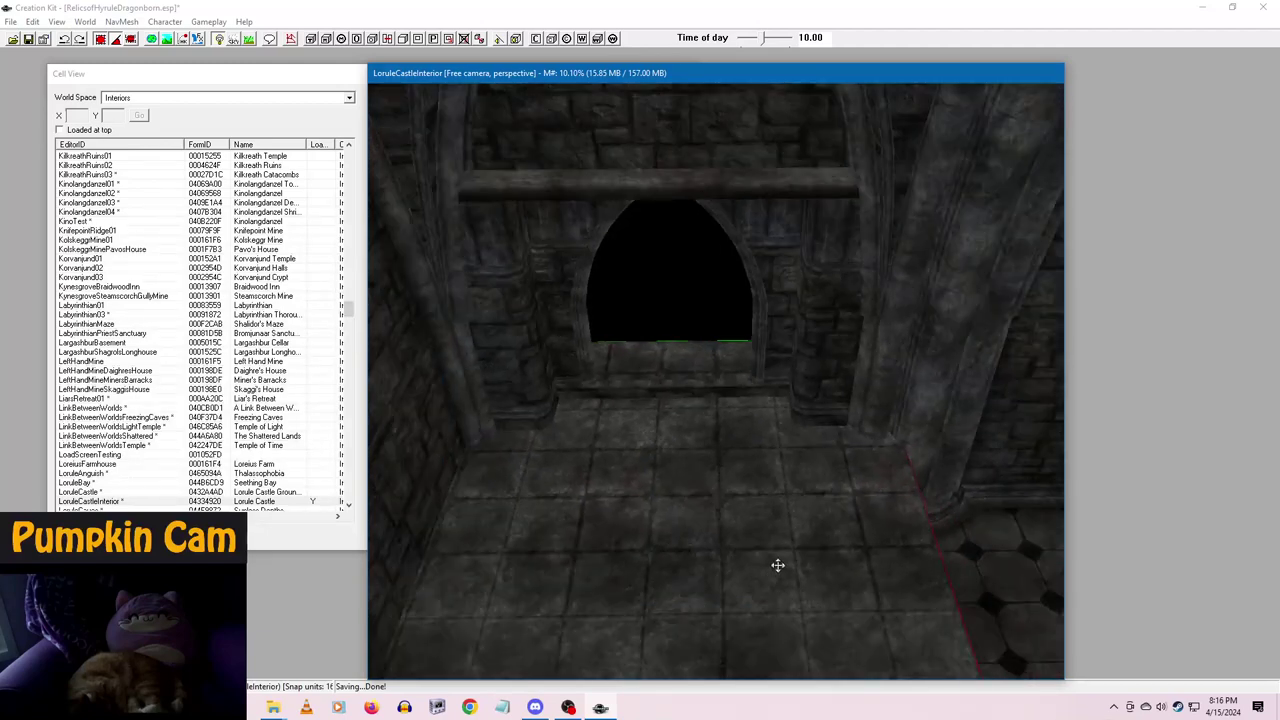
- Duplicate the stone platform floor twice along the end wall so it spans the room's full width
{"action": "middle_click_drag", "start_coordinate": [777, 566], "coordinate": [768, 480], "text": "shift"}
{"action": "scroll", "coordinate": [755, 470], "scroll_direction": "down", "scroll_amount": 2}
{"action": "scroll", "coordinate": [766, 450], "scroll_direction": "down", "scroll_amount": 5}
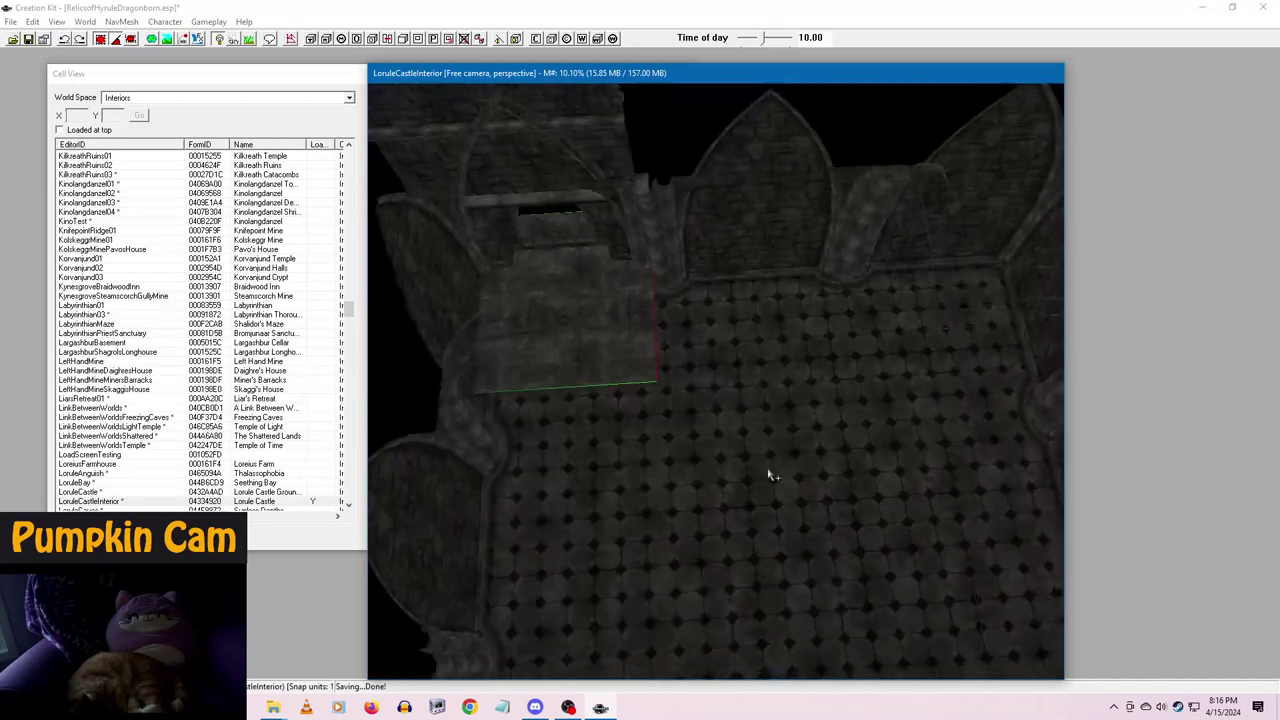
{"action": "key", "text": "y"}
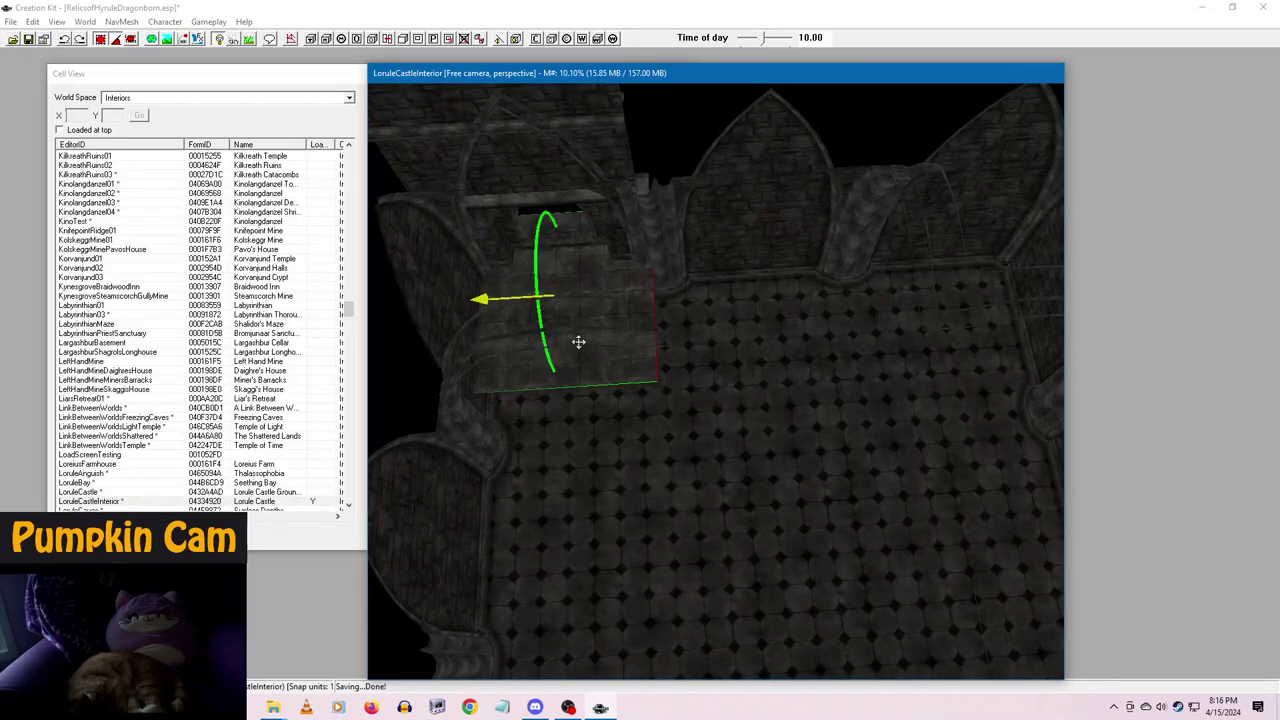
{"action": "left_click_drag", "start_coordinate": [578, 343], "coordinate": [781, 326]}
{"action": "middle_click_drag", "start_coordinate": [821, 393], "coordinate": [783, 409]}
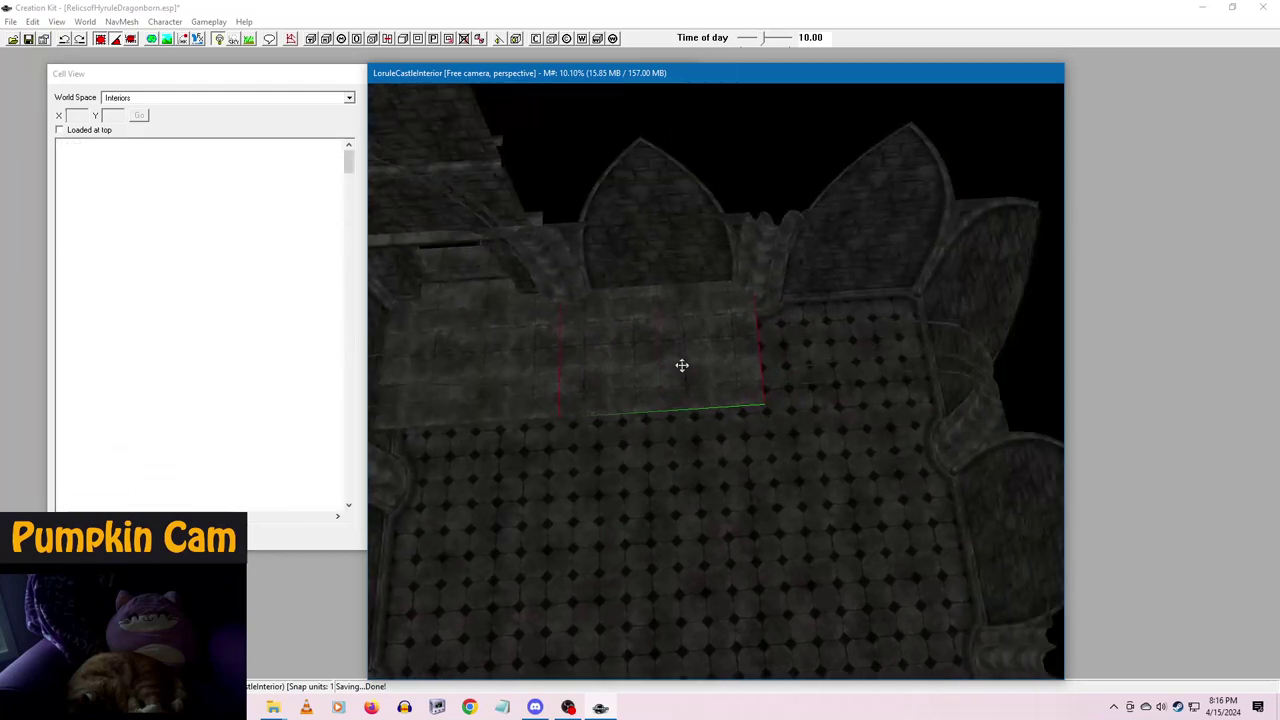
{"action": "key", "text": "y"}
{"action": "left_click_drag", "start_coordinate": [654, 360], "coordinate": [846, 349]}
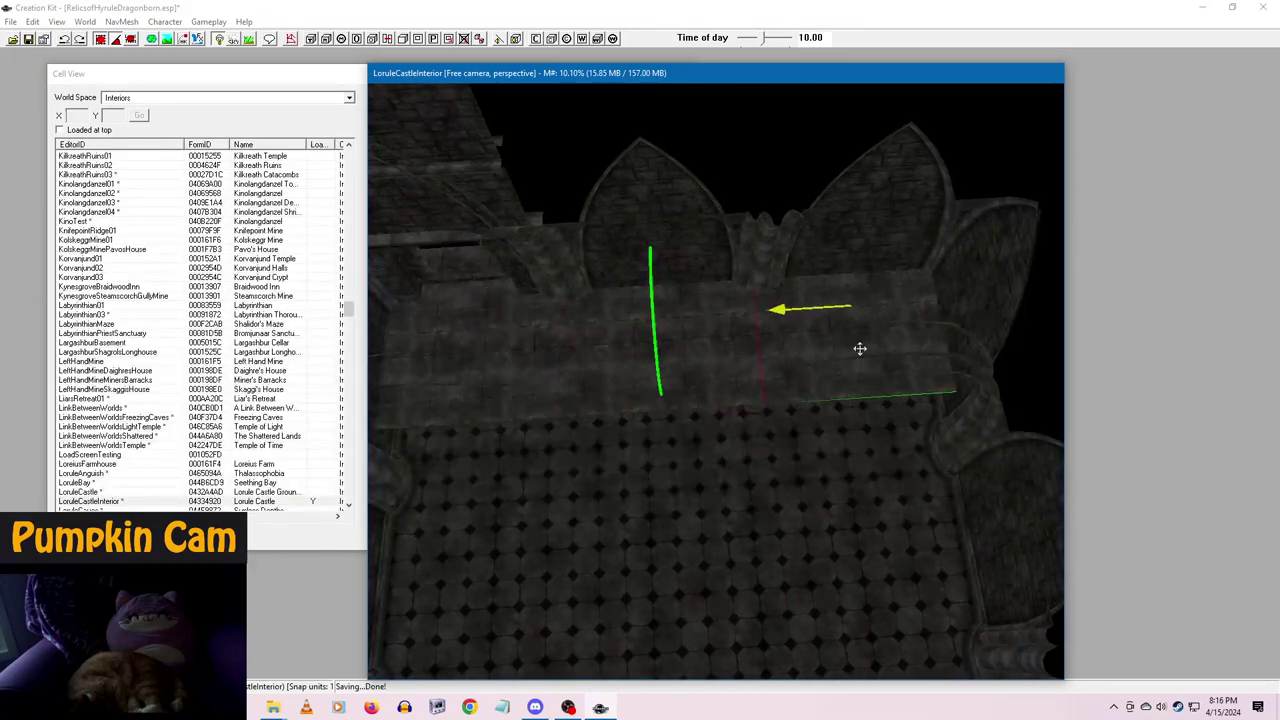
- Add a ledge piece, rotate it parallel to the platform and fit it to the front edge farthest from the doorway
{"action": "middle_click_drag", "start_coordinate": [860, 349], "coordinate": [913, 457], "text": "shift"}
{"action": "scroll", "coordinate": [922, 485], "scroll_direction": "up", "scroll_amount": 2}
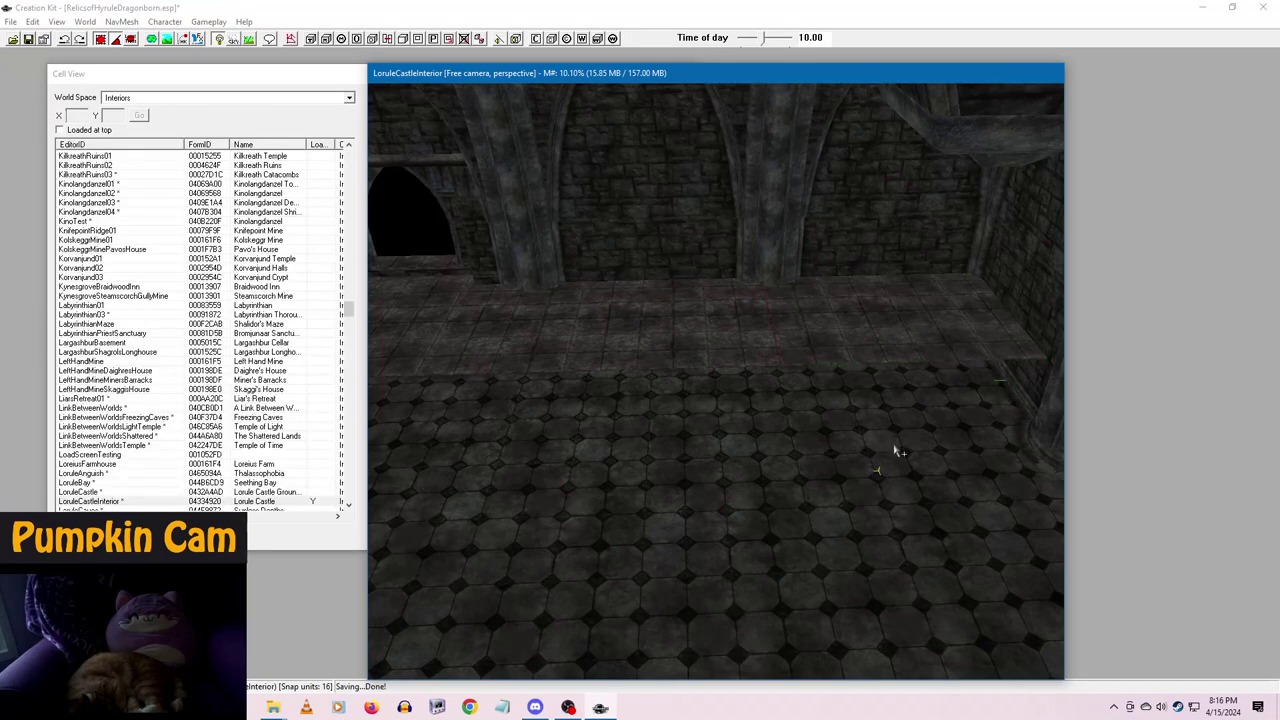
{"action": "key", "text": "z"}
{"action": "left_click_drag", "start_coordinate": [895, 414], "coordinate": [895, 346]}
{"action": "left_click_drag", "start_coordinate": [1030, 345], "coordinate": [957, 371]}
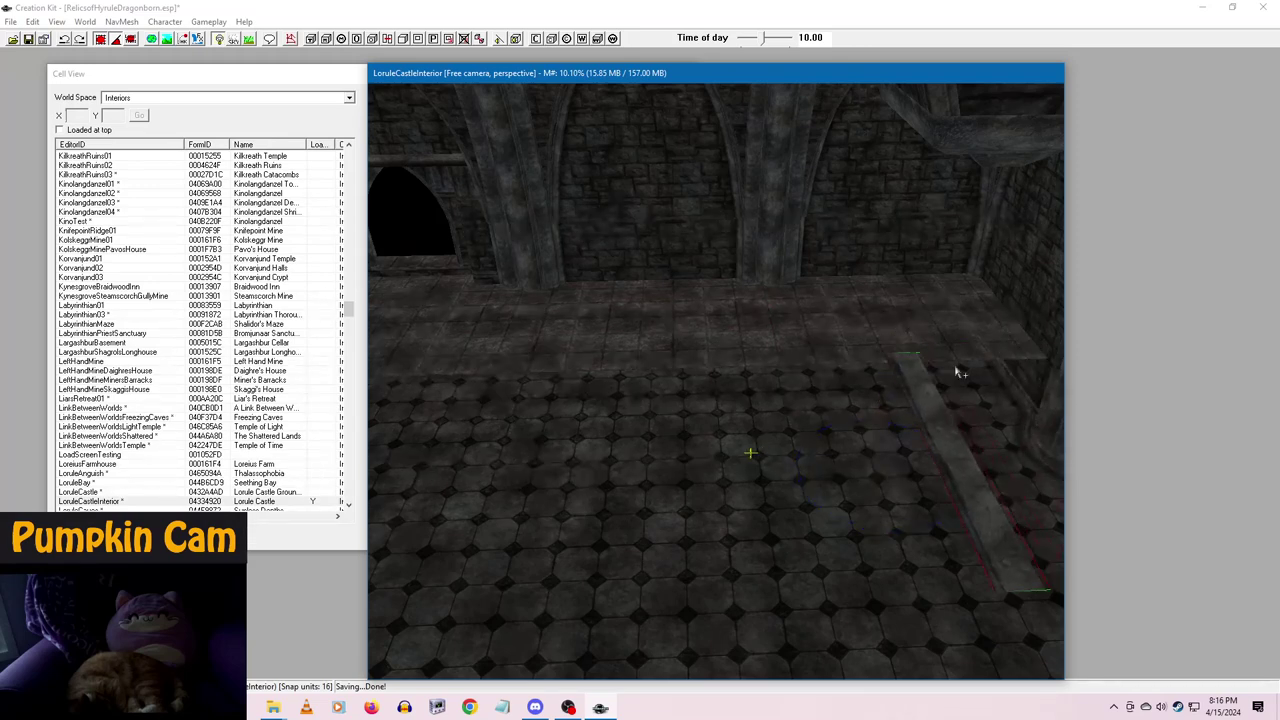
{"action": "right_click_drag", "start_coordinate": [932, 400], "coordinate": [750, 453]}
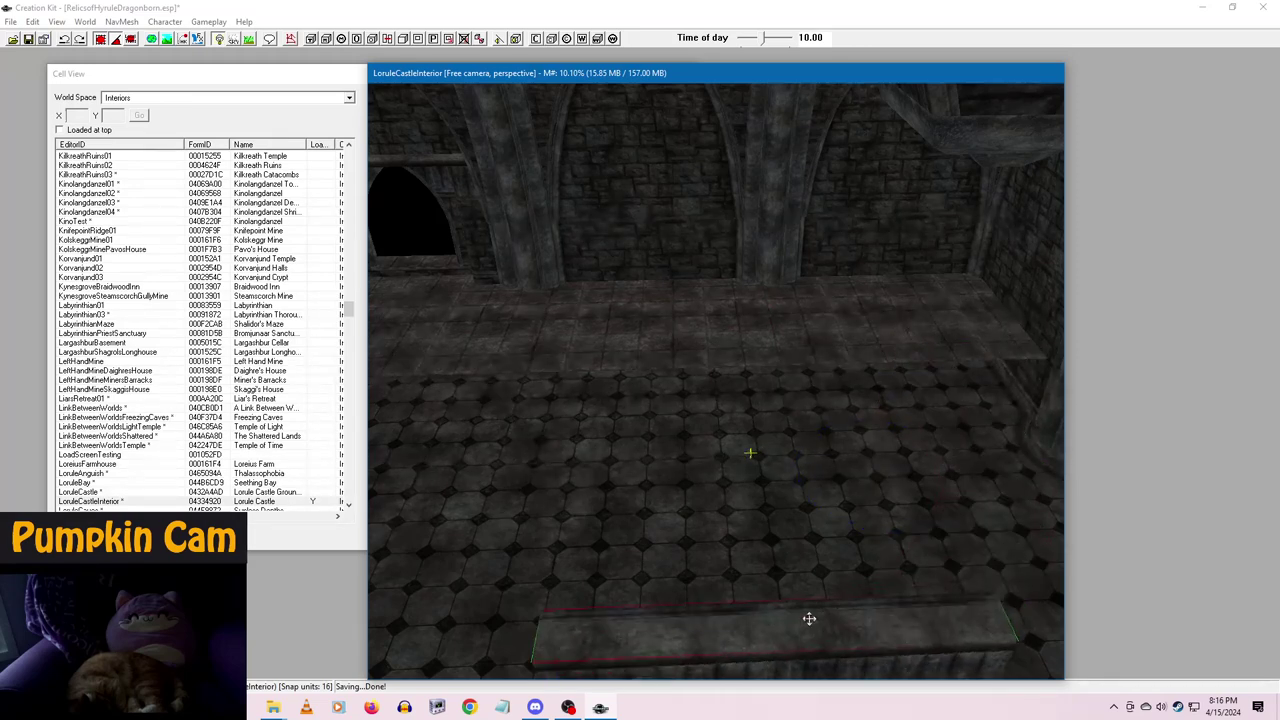
{"action": "left_click_drag", "start_coordinate": [809, 616], "coordinate": [946, 409]}
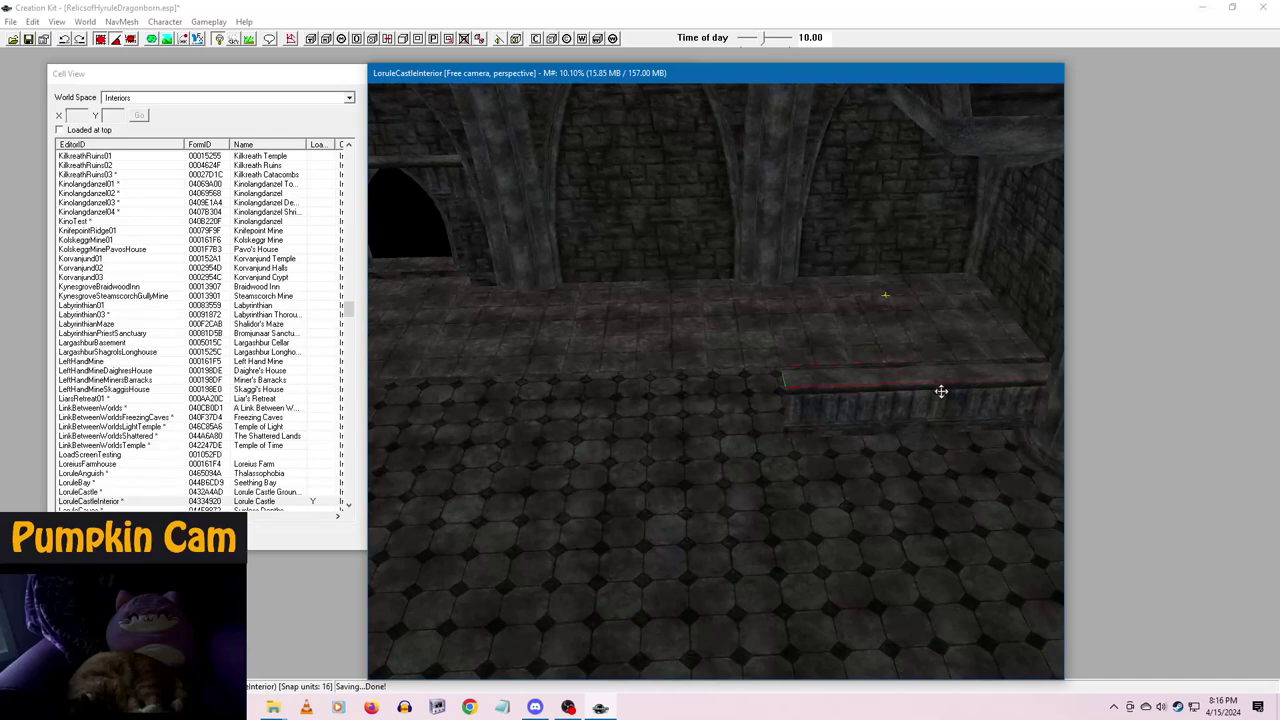
- Duplicate the ledge piece twice along the platform's front edge to cover its whole length
{"action": "key", "text": "y"}
{"action": "left_click_drag", "start_coordinate": [937, 385], "coordinate": [636, 388]}
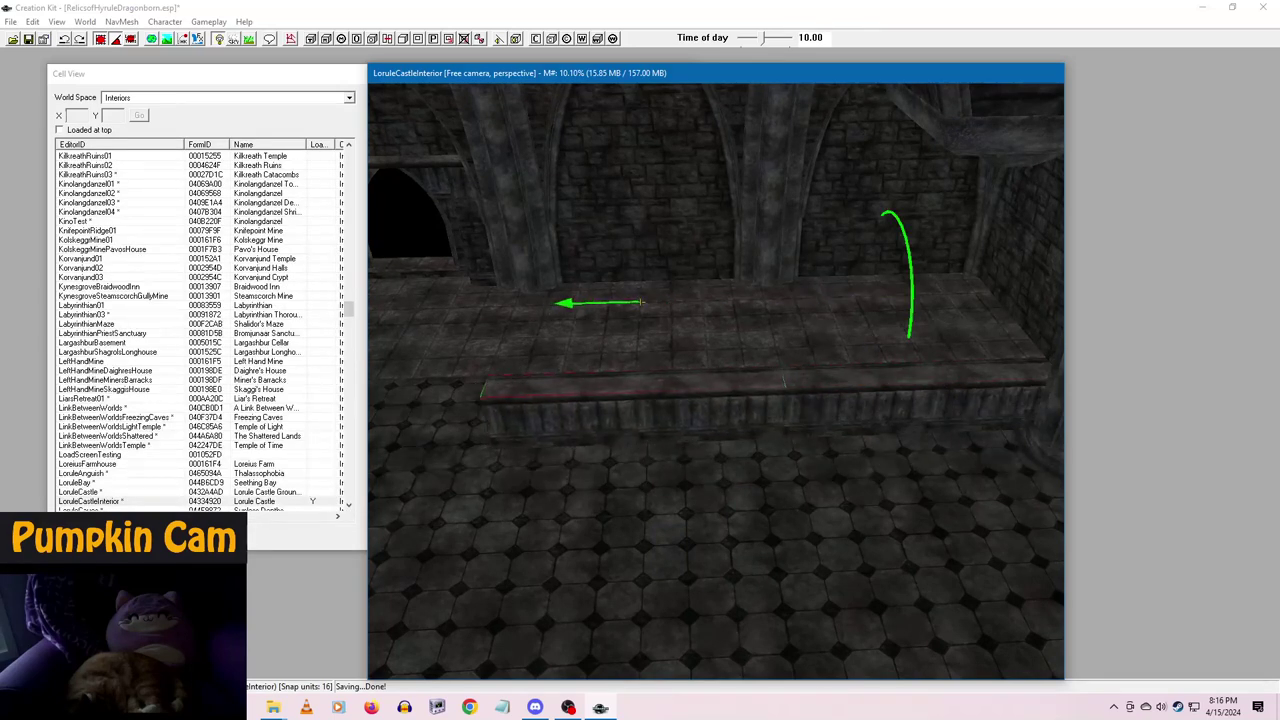
{"action": "key", "text": "y"}
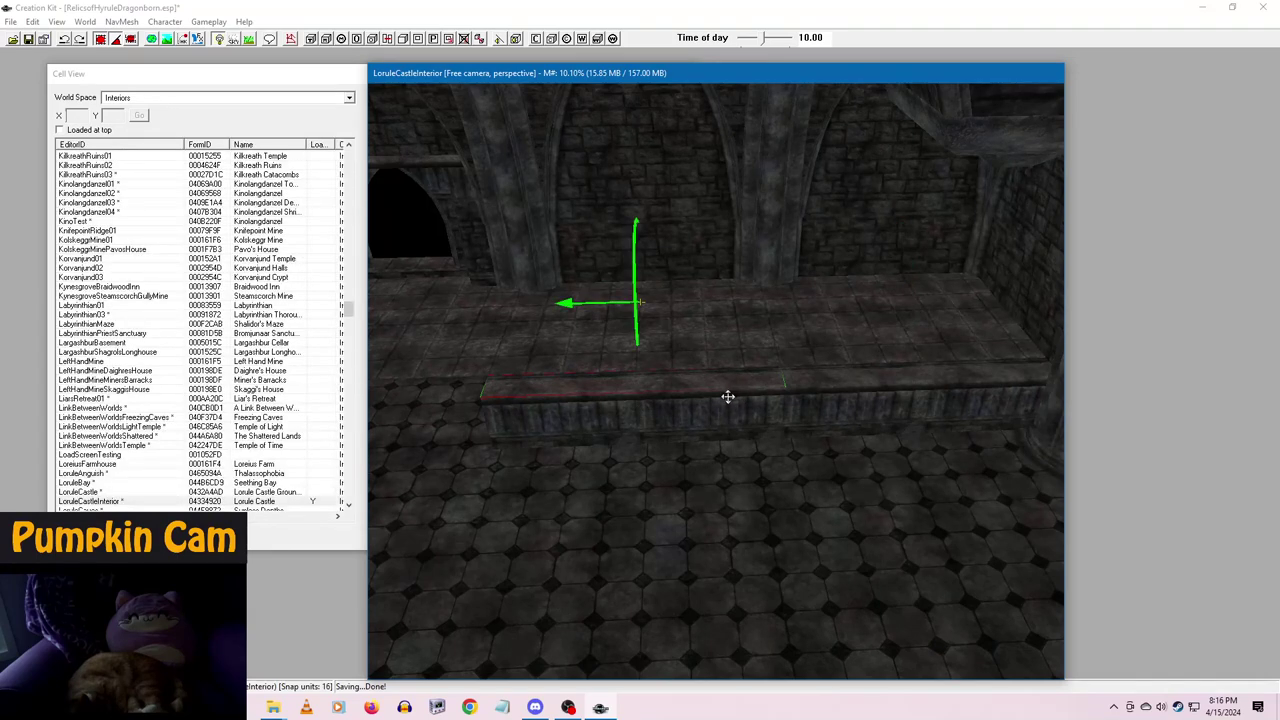
{"action": "left_click_drag", "start_coordinate": [728, 397], "coordinate": [415, 400]}
{"action": "middle_click_drag", "start_coordinate": [415, 400], "coordinate": [632, 494], "text": "shift"}
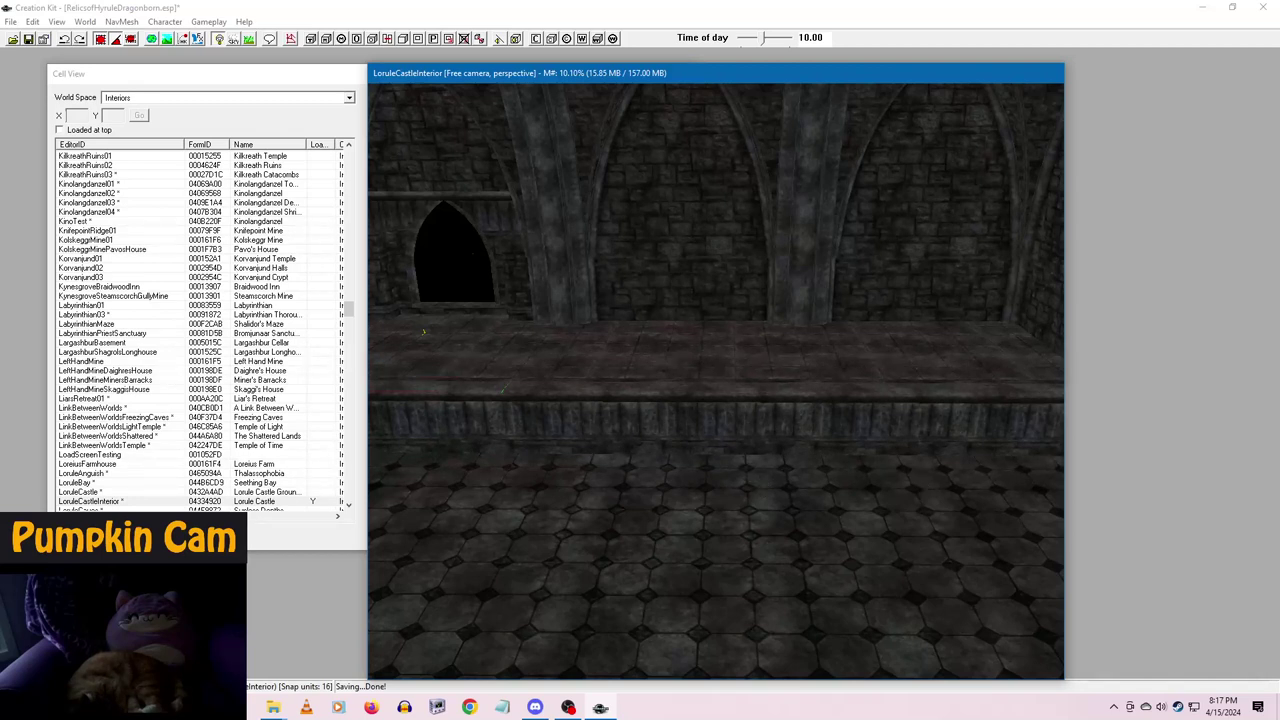
- Place a railing piece, rotate it and set it on the ledge at the platform end away from the doorway
{"action": "left_click_drag", "start_coordinate": [1279, 560], "coordinate": [905, 391]}
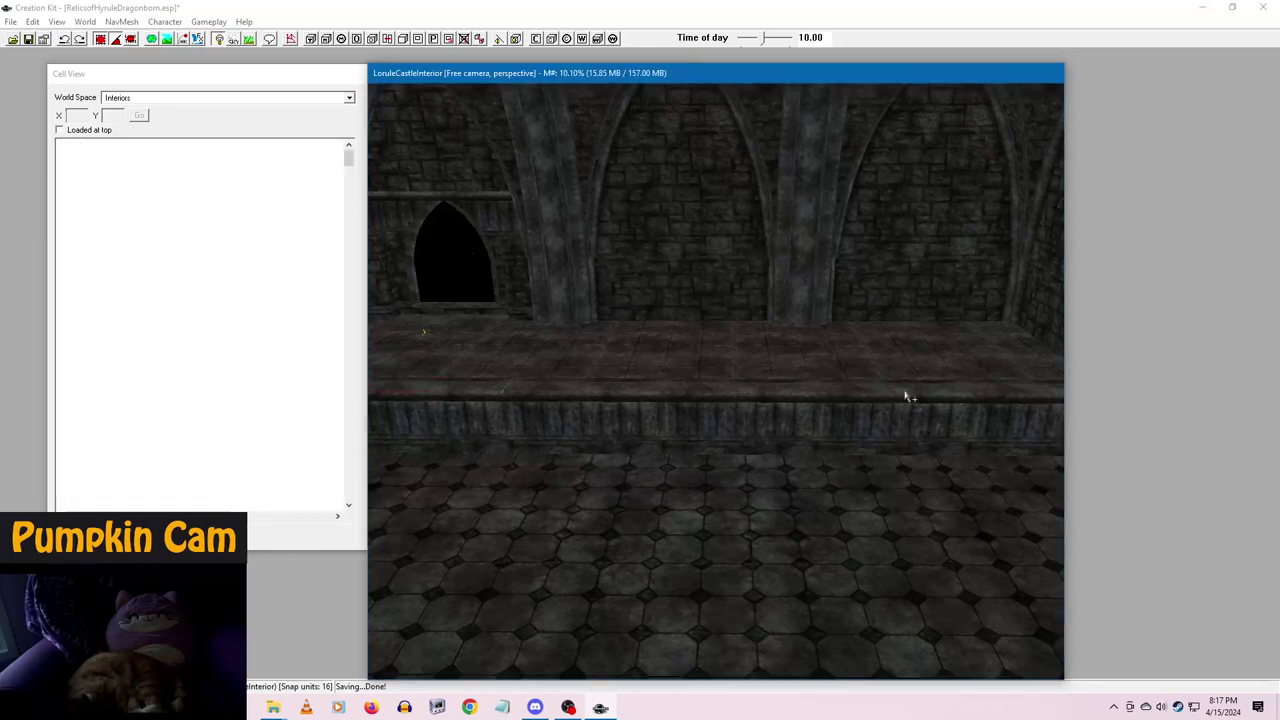
{"action": "right_click_drag", "start_coordinate": [905, 391], "coordinate": [936, 398]}
{"action": "middle_click_drag", "start_coordinate": [936, 398], "coordinate": [877, 474], "text": "shift"}
{"action": "scroll", "coordinate": [937, 457], "scroll_direction": "down", "scroll_amount": 1}
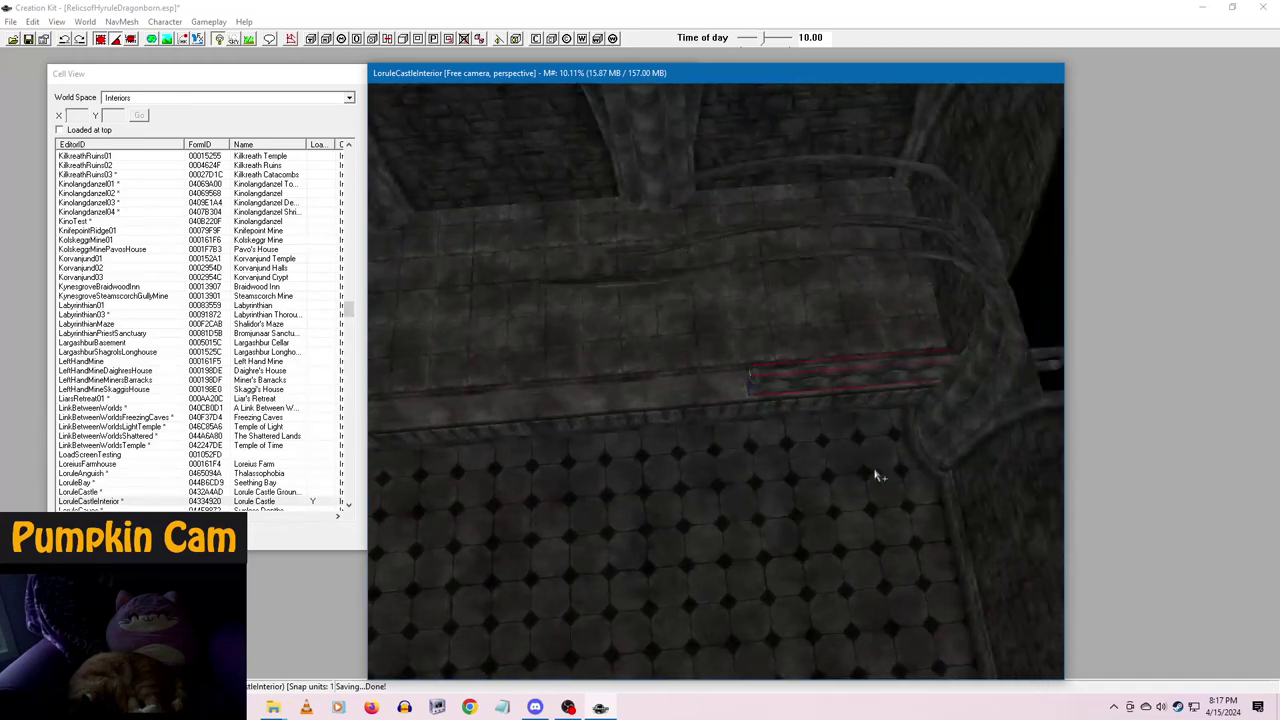
{"action": "left_click_drag", "start_coordinate": [763, 377], "coordinate": [652, 382]}
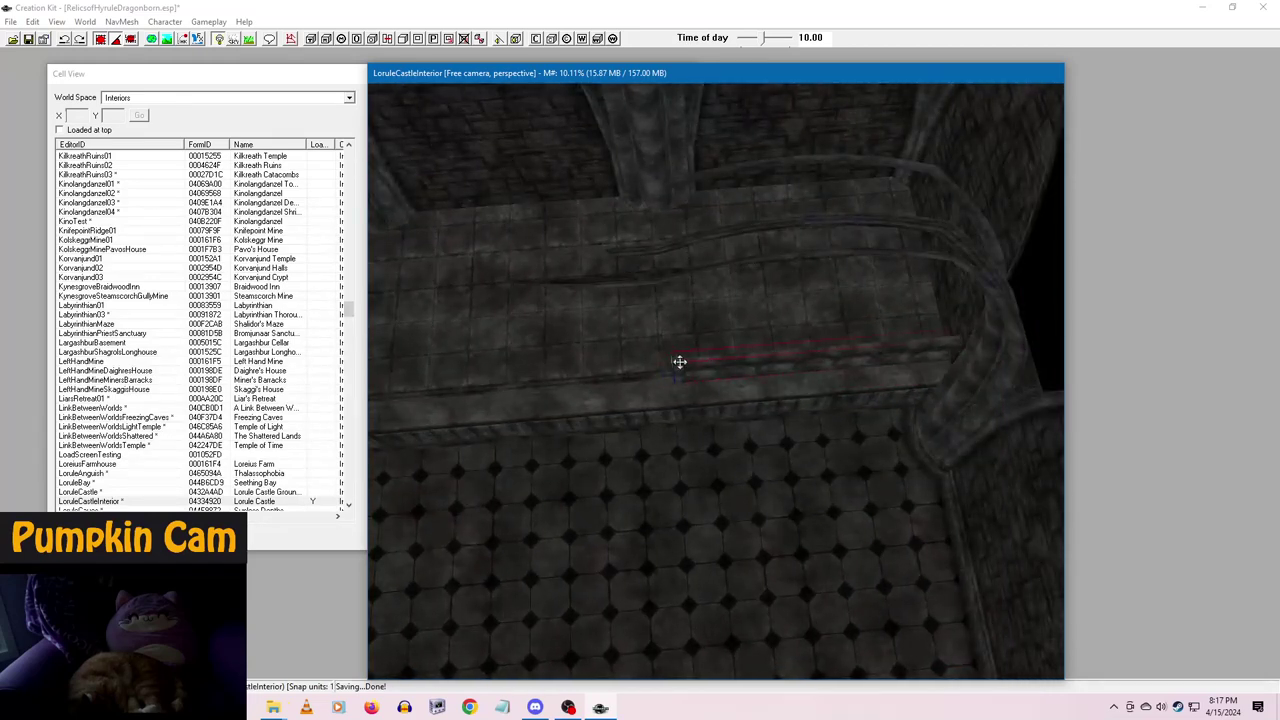
{"action": "middle_click_drag", "start_coordinate": [681, 362], "coordinate": [702, 408], "text": "shift"}
{"action": "left_click_drag", "start_coordinate": [681, 349], "coordinate": [673, 350]}
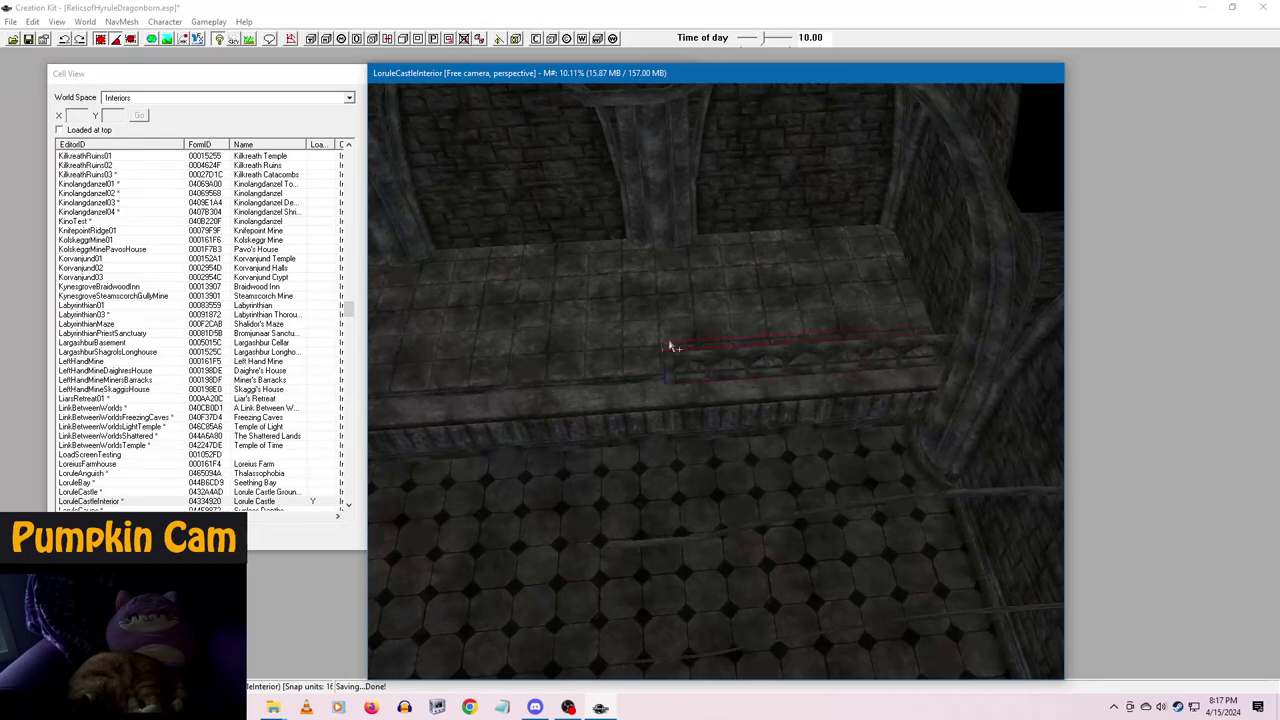
- Add a post at the railing's open end and put a matching railing on the doorway-side ledge, leaving the middle section open
{"action": "left_click", "coordinate": [670, 363]}
{"action": "right_click_drag", "start_coordinate": [670, 363], "coordinate": [641, 424]}
{"action": "middle_click_drag", "start_coordinate": [641, 424], "coordinate": [865, 412]}
{"action": "key", "text": "c"}
{"action": "left_click_drag", "start_coordinate": [822, 374], "coordinate": [493, 398]}
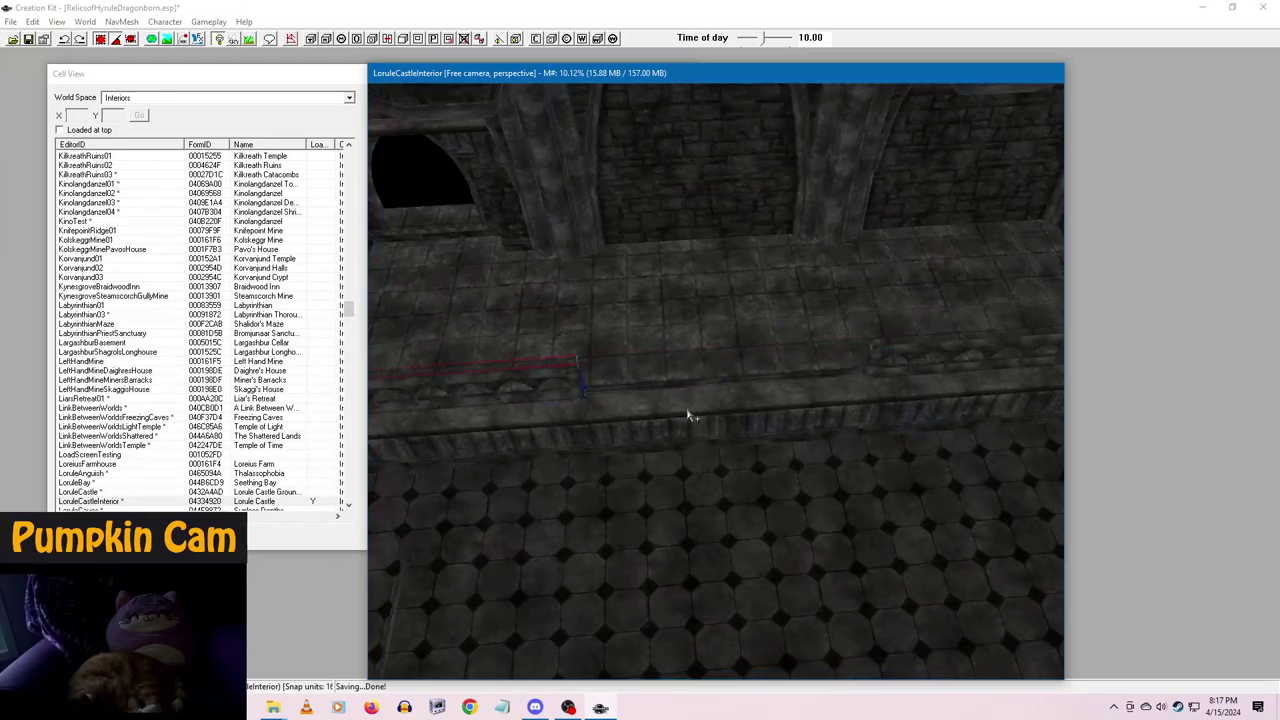
{"action": "middle_click_drag", "start_coordinate": [686, 412], "coordinate": [708, 410]}
{"action": "key", "text": "c"}
{"action": "left_click_drag", "start_coordinate": [672, 356], "coordinate": [664, 351]}
{"action": "key", "text": "c"}
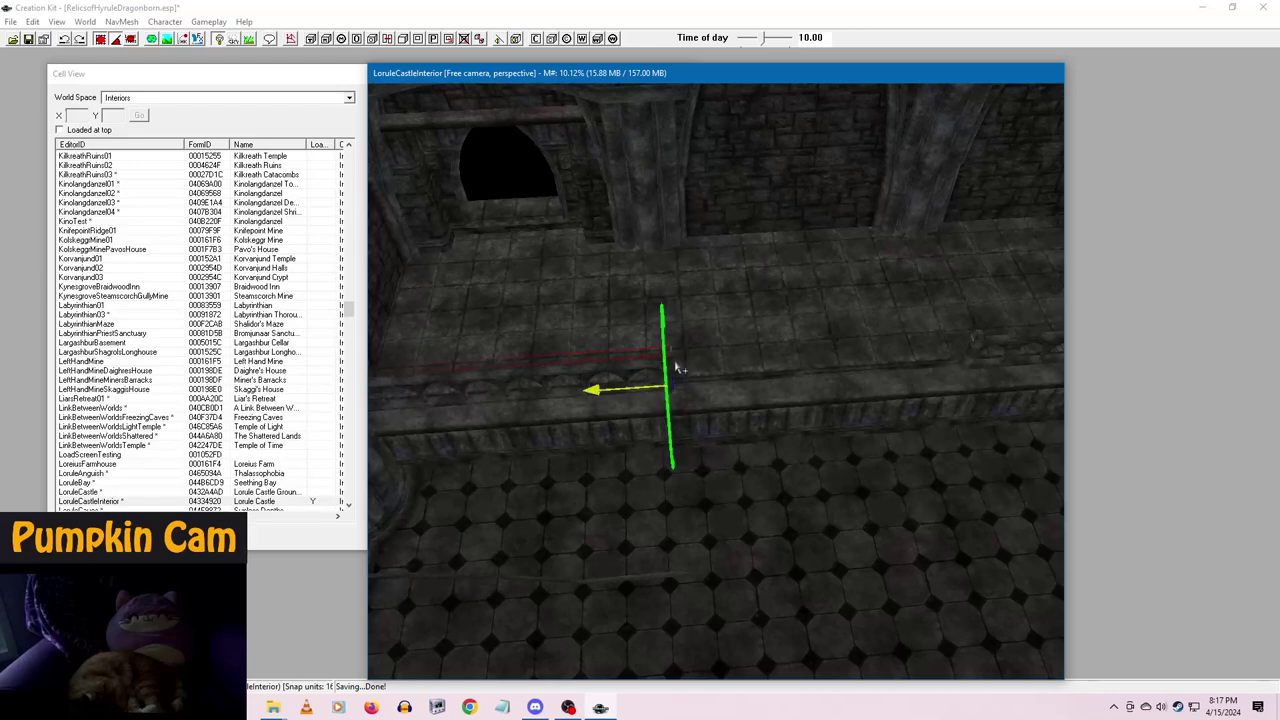
- Place a stone staircase at the opening between the railings and rotate it to descend from the platform to the tiled floor
{"action": "middle_click_drag", "start_coordinate": [672, 429], "coordinate": [637, 447]}
{"action": "scroll", "coordinate": [637, 448], "scroll_direction": "down", "scroll_amount": 1}
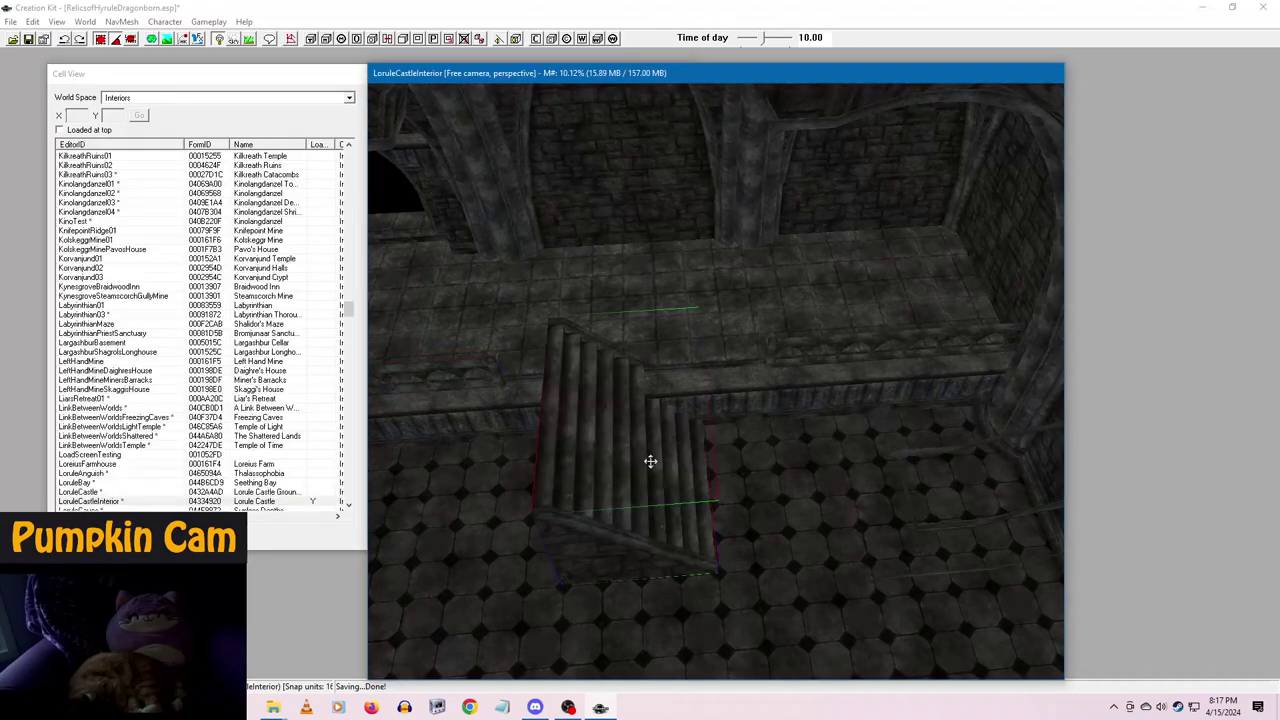
{"action": "right_click_drag", "start_coordinate": [651, 461], "coordinate": [732, 461]}
{"action": "middle_click_drag", "start_coordinate": [681, 588], "coordinate": [614, 480], "text": "shift"}
{"action": "right_click_drag", "start_coordinate": [614, 480], "coordinate": [600, 480]}
{"action": "left_click_drag", "start_coordinate": [598, 545], "coordinate": [614, 569]}
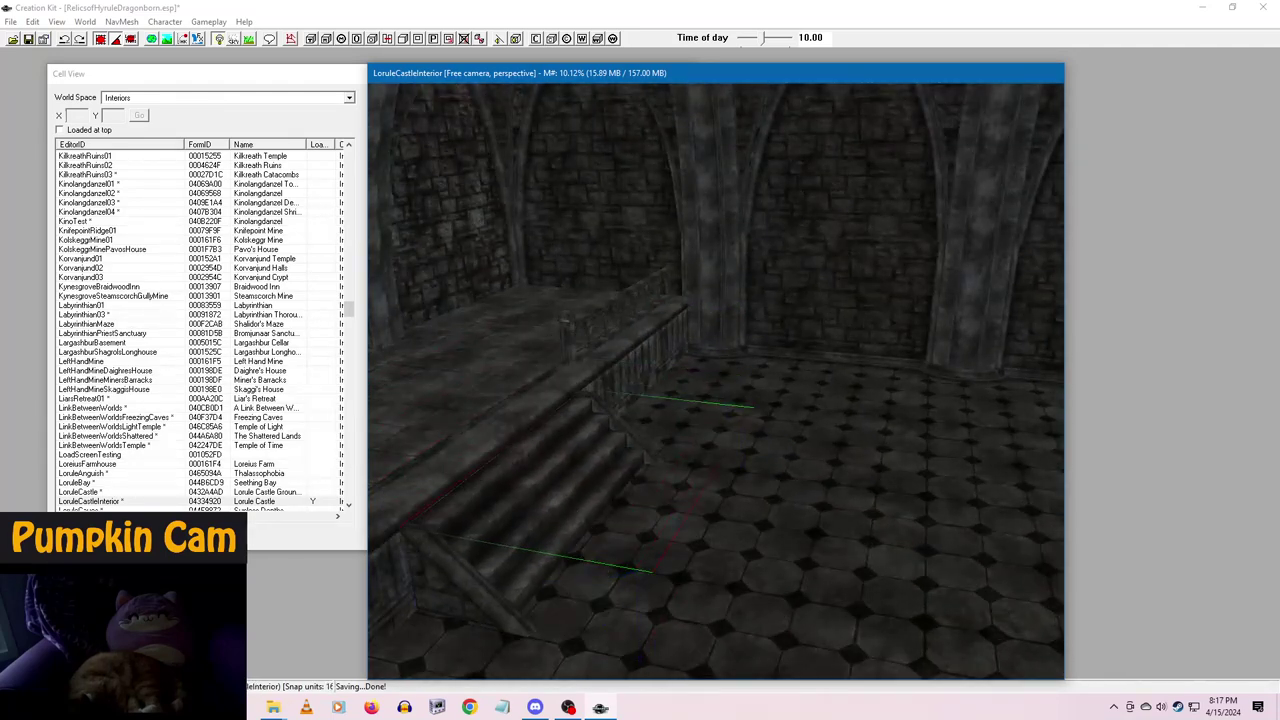
- Toggle grid snapping and nudge the staircase flush against the platform's front ledge
{"action": "left_click", "coordinate": [102, 43]}
{"action": "scroll", "coordinate": [632, 382], "scroll_direction": "up", "scroll_amount": 3}
{"action": "left_click_drag", "start_coordinate": [600, 486], "coordinate": [588, 495]}
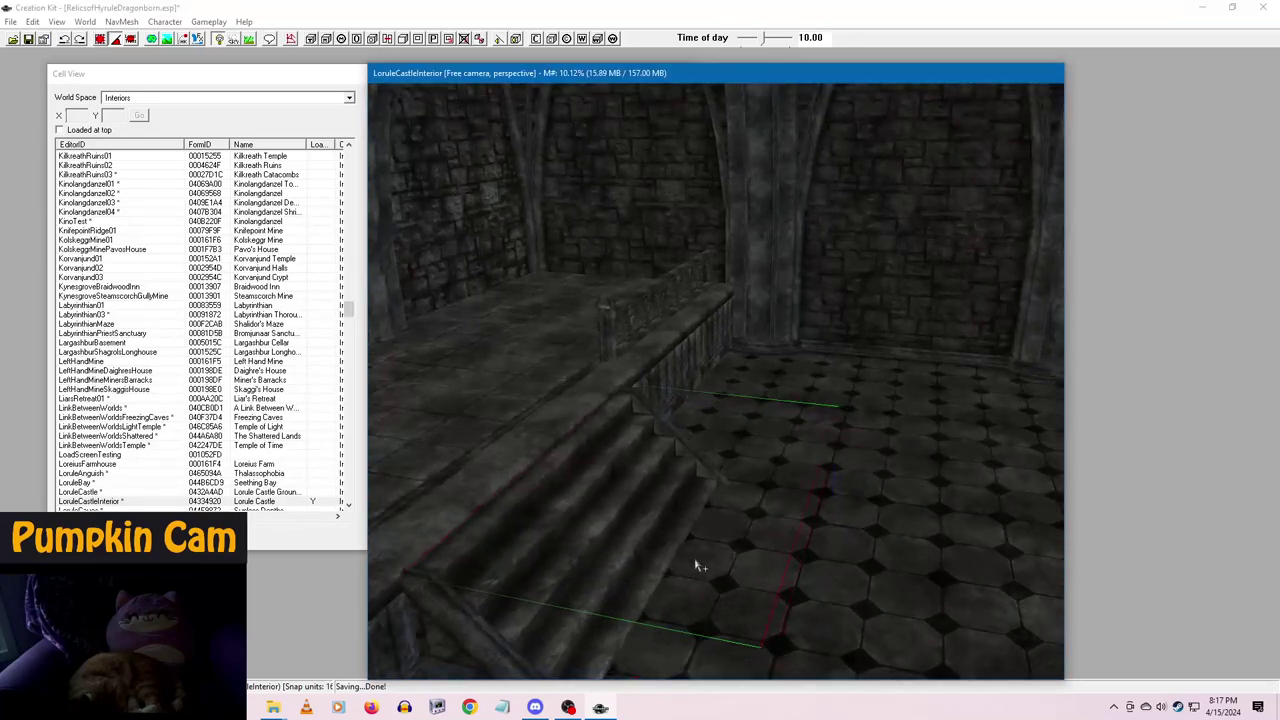
{"action": "middle_click_drag", "start_coordinate": [699, 566], "coordinate": [668, 576]}
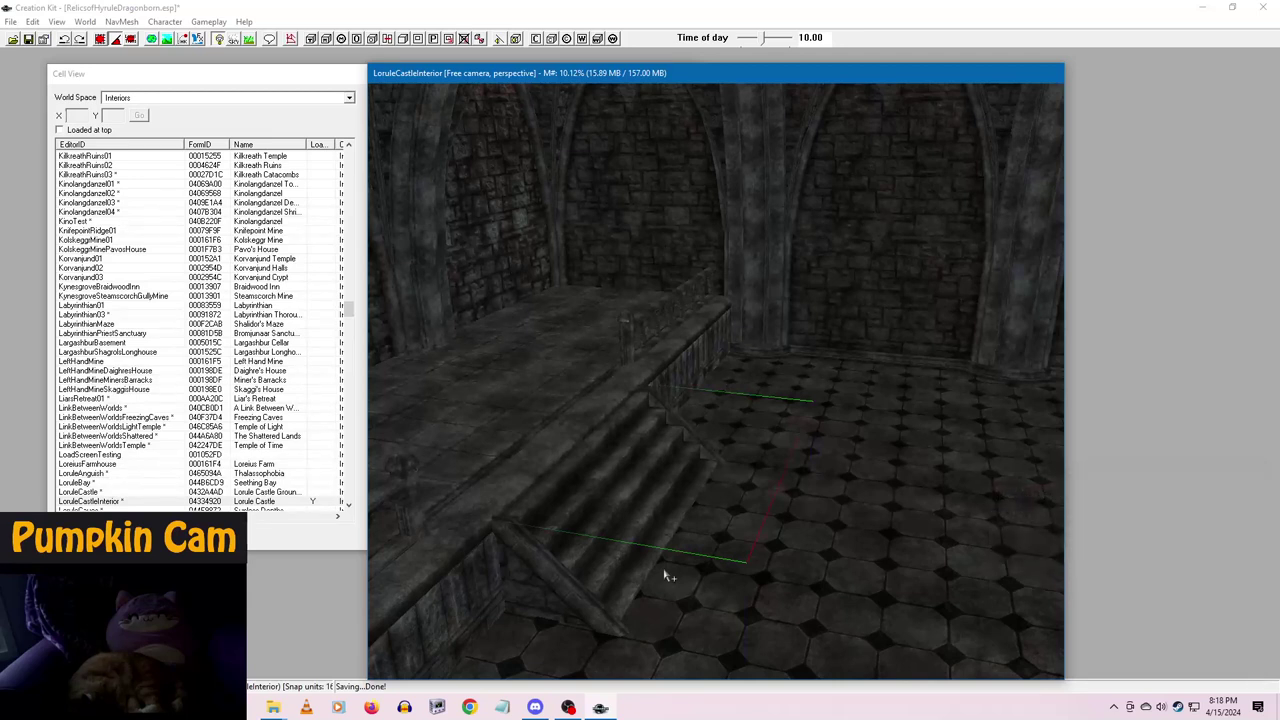
{"action": "middle_click_drag", "start_coordinate": [664, 575], "coordinate": [755, 528], "text": "shift"}
{"action": "right_click_drag", "start_coordinate": [758, 530], "coordinate": [998, 490]}
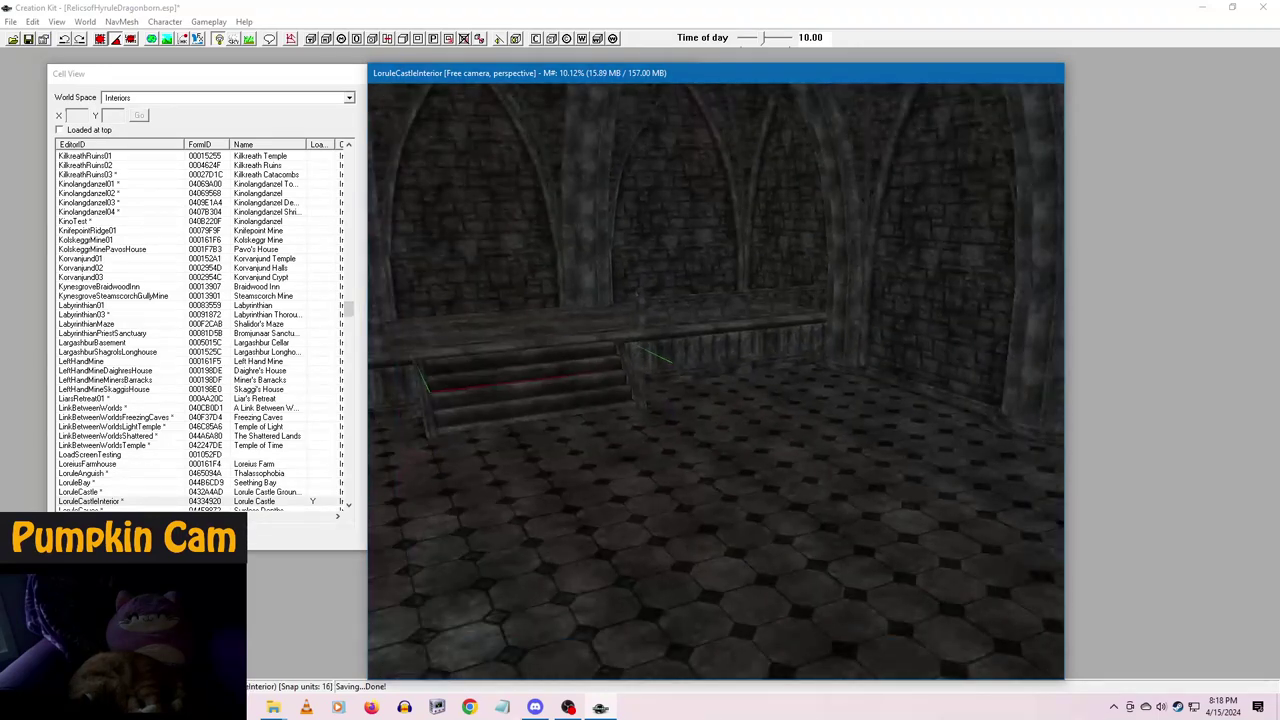
{"action": "middle_click_drag", "start_coordinate": [998, 490], "coordinate": [789, 440], "text": "shift"}
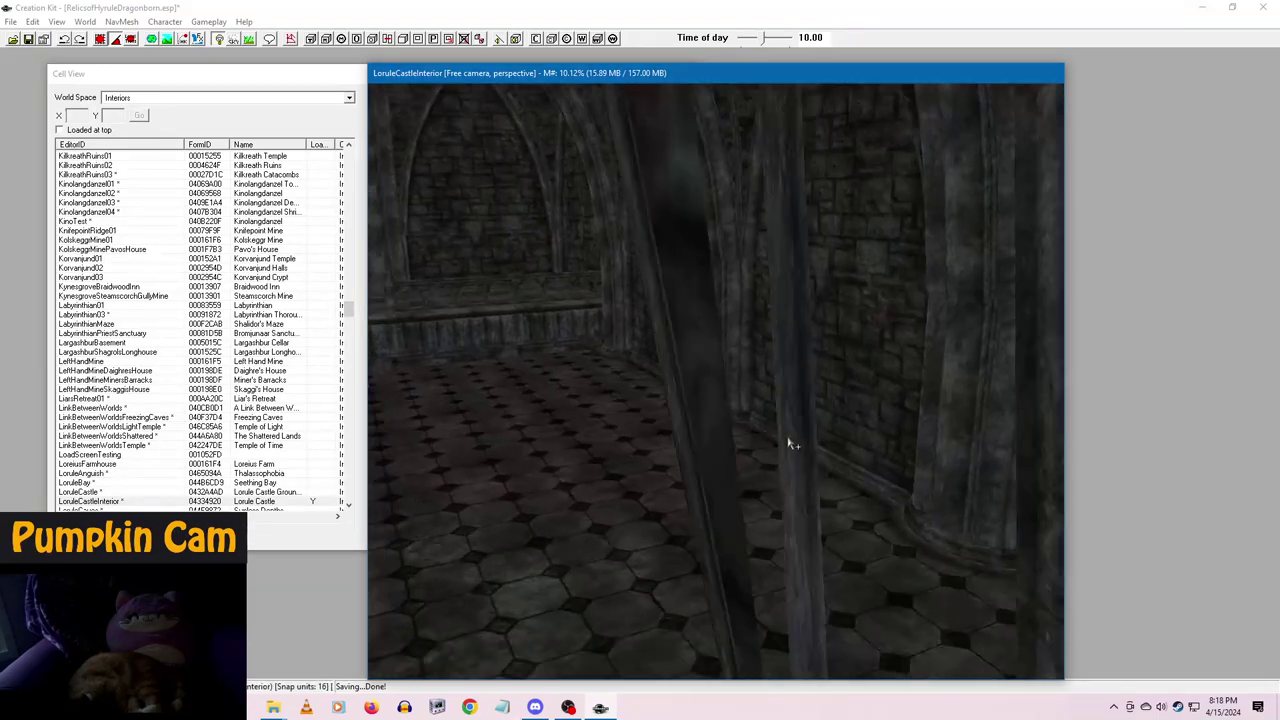
{"action": "right_click_drag", "start_coordinate": [790, 443], "coordinate": [897, 527]}
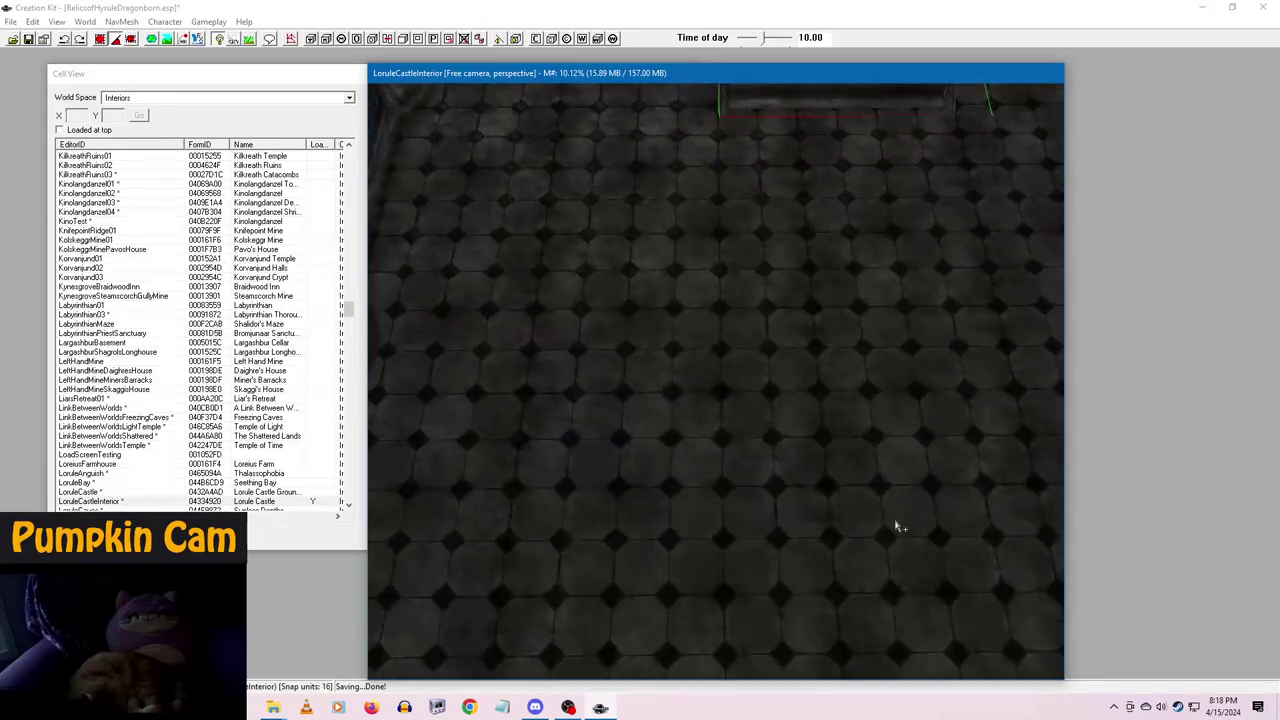
{"action": "key", "text": "alt+Tab"}
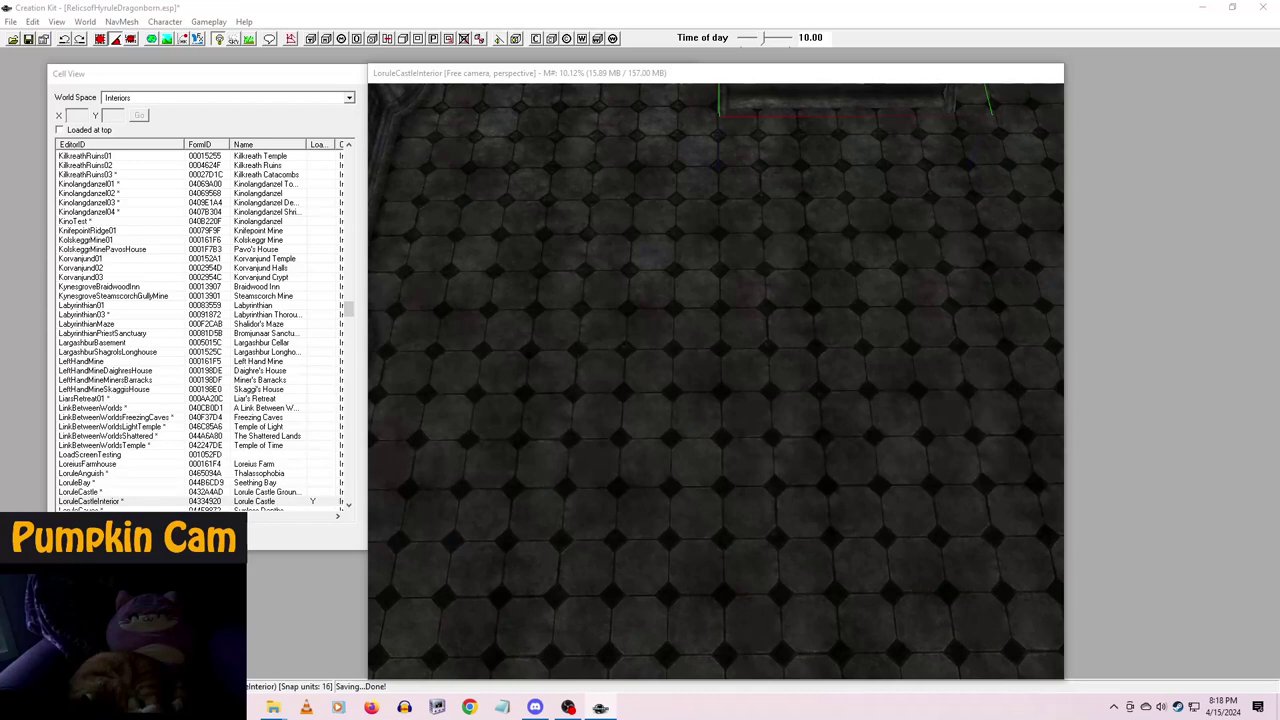
{"action": "left_click", "coordinate": [777, 394]}
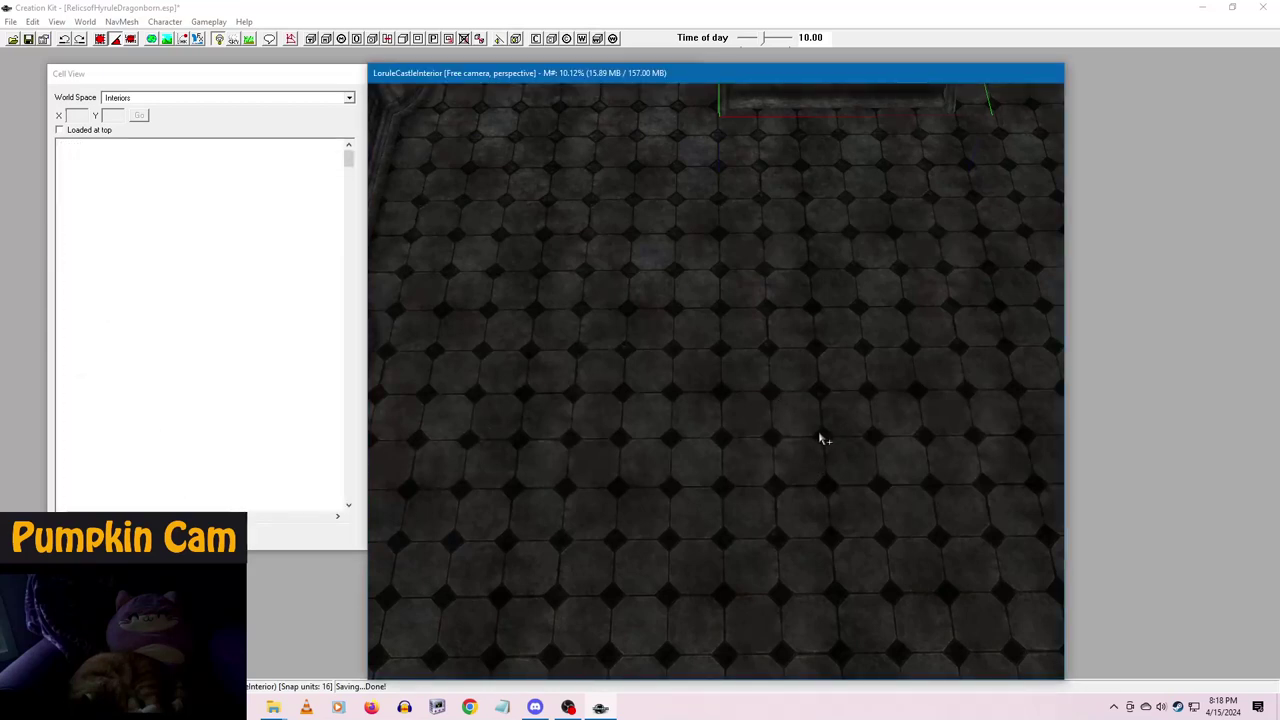
- Delete the thin dark upright decoration from the tiled floor in front of the staircase
{"action": "middle_click_drag", "start_coordinate": [780, 438], "coordinate": [668, 476]}
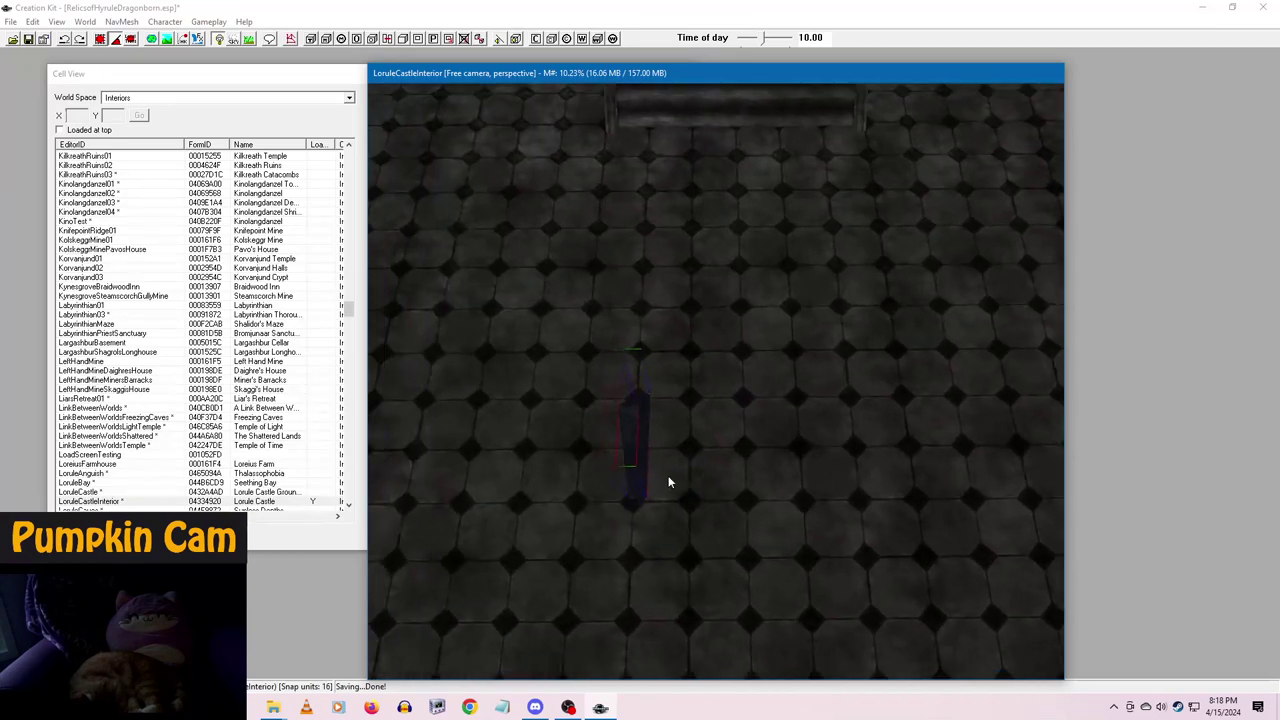
{"action": "scroll", "coordinate": [668, 476], "scroll_direction": "up", "scroll_amount": 1}
{"action": "double_click", "coordinate": [623, 440]}
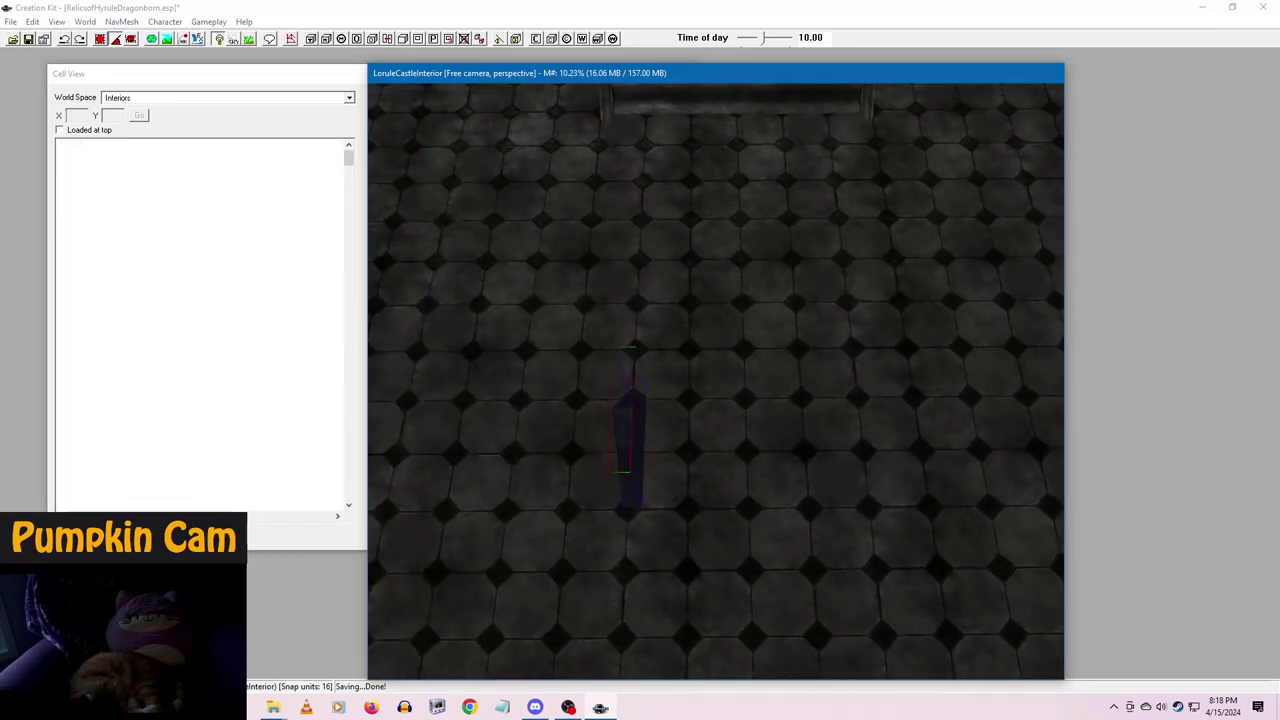
{"action": "key", "text": "Delete"}
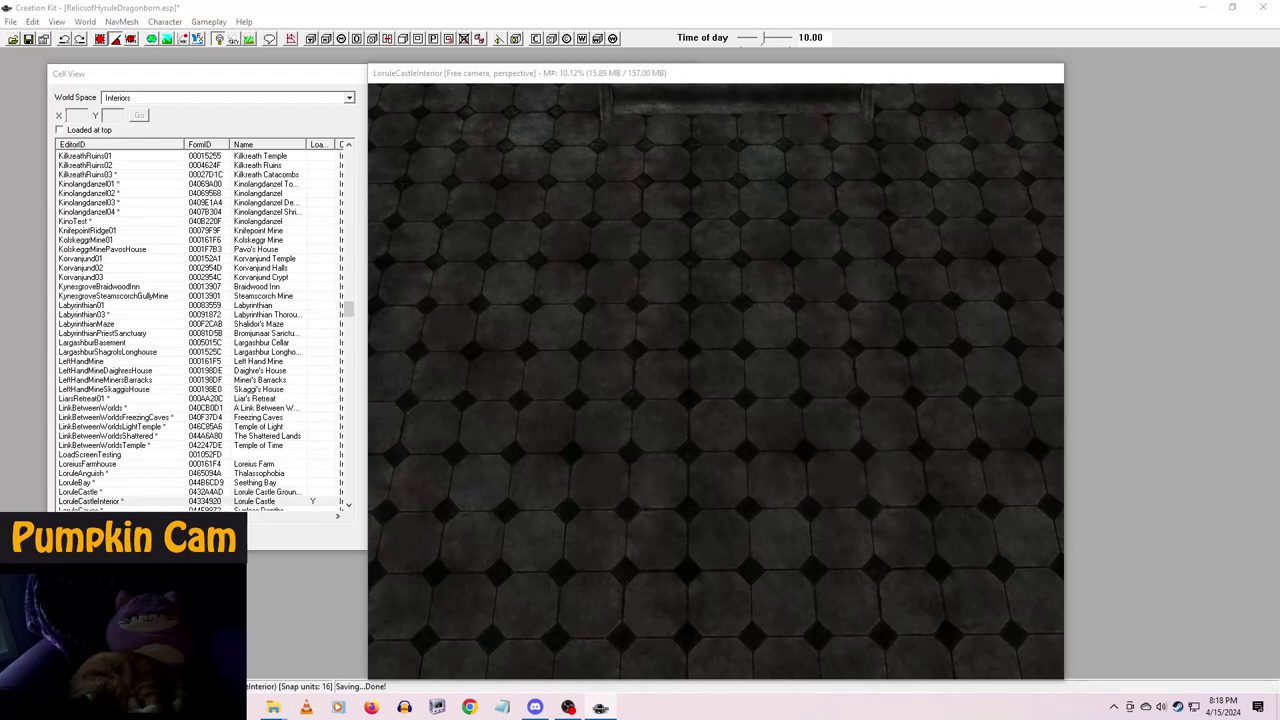
- Place the round Triforce dais on the tiled floor and lay a gold Triforce decoration flat on its centre
{"action": "left_click", "coordinate": [866, 410]}
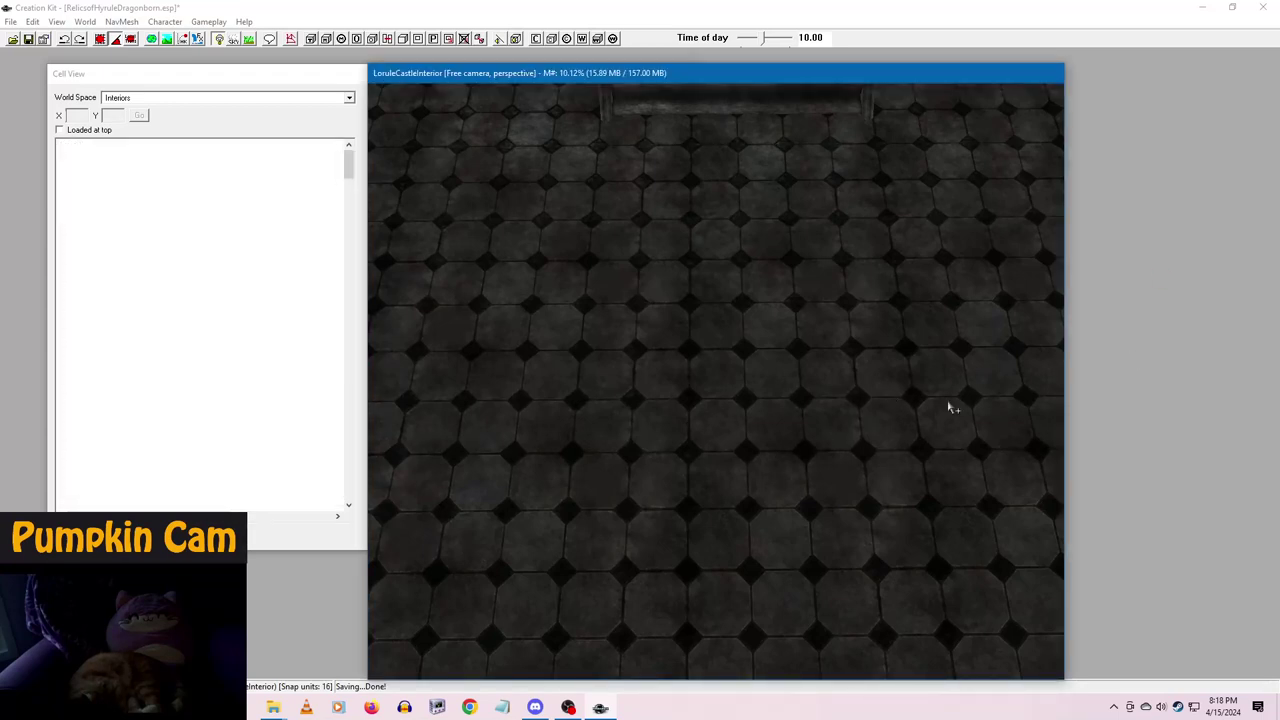
{"action": "key", "text": "f"}
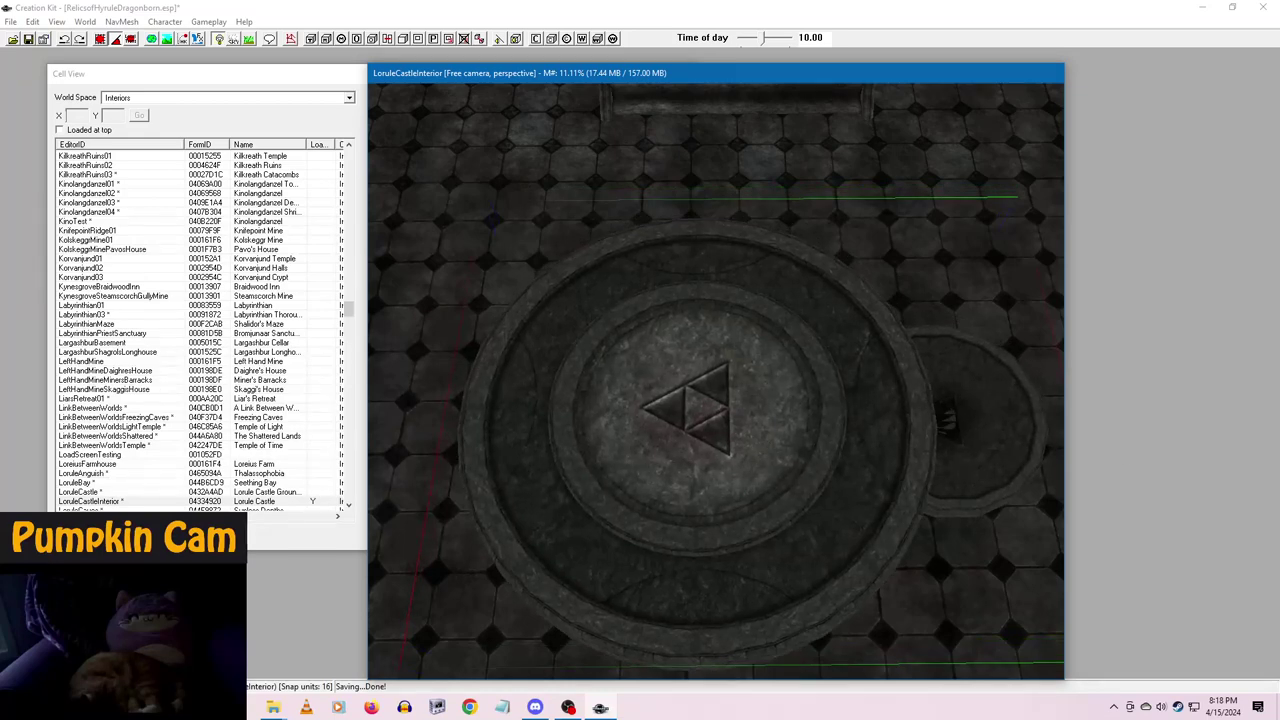
{"action": "left_click", "coordinate": [740, 447]}
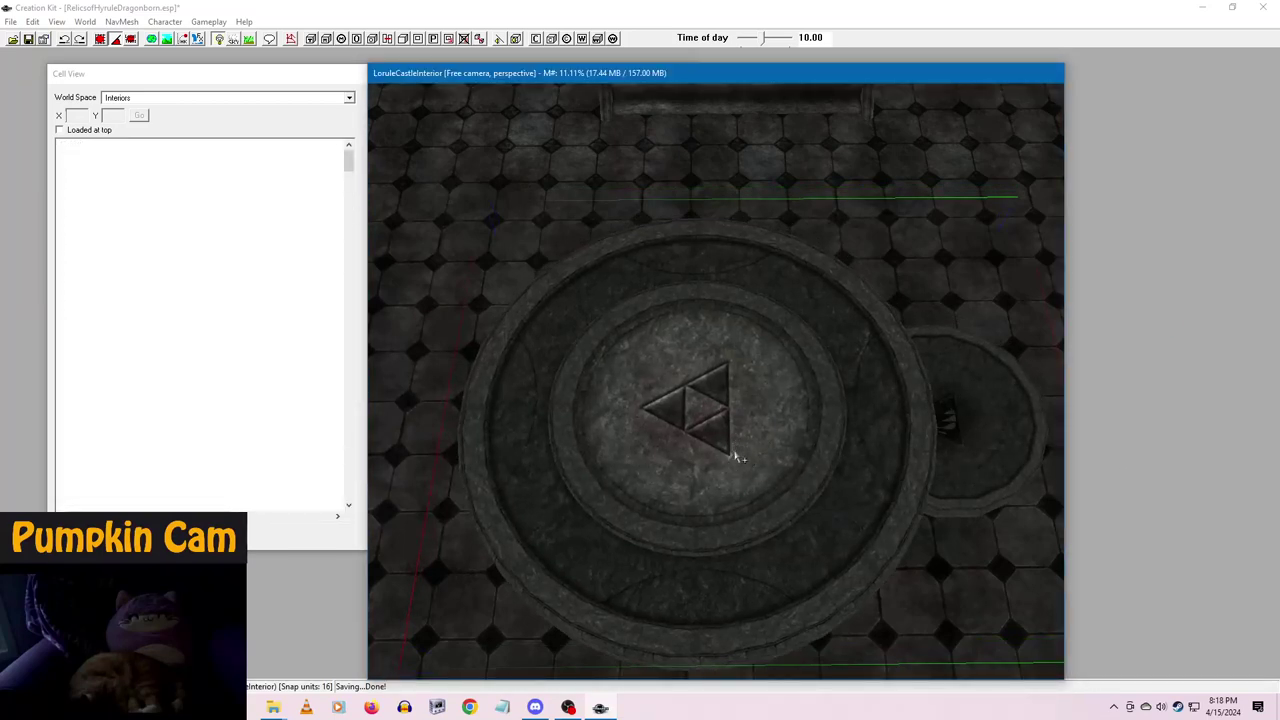
{"action": "scroll", "coordinate": [734, 437], "scroll_direction": "up", "scroll_amount": 2}
{"action": "left_click_drag", "start_coordinate": [740, 437], "coordinate": [716, 432]}
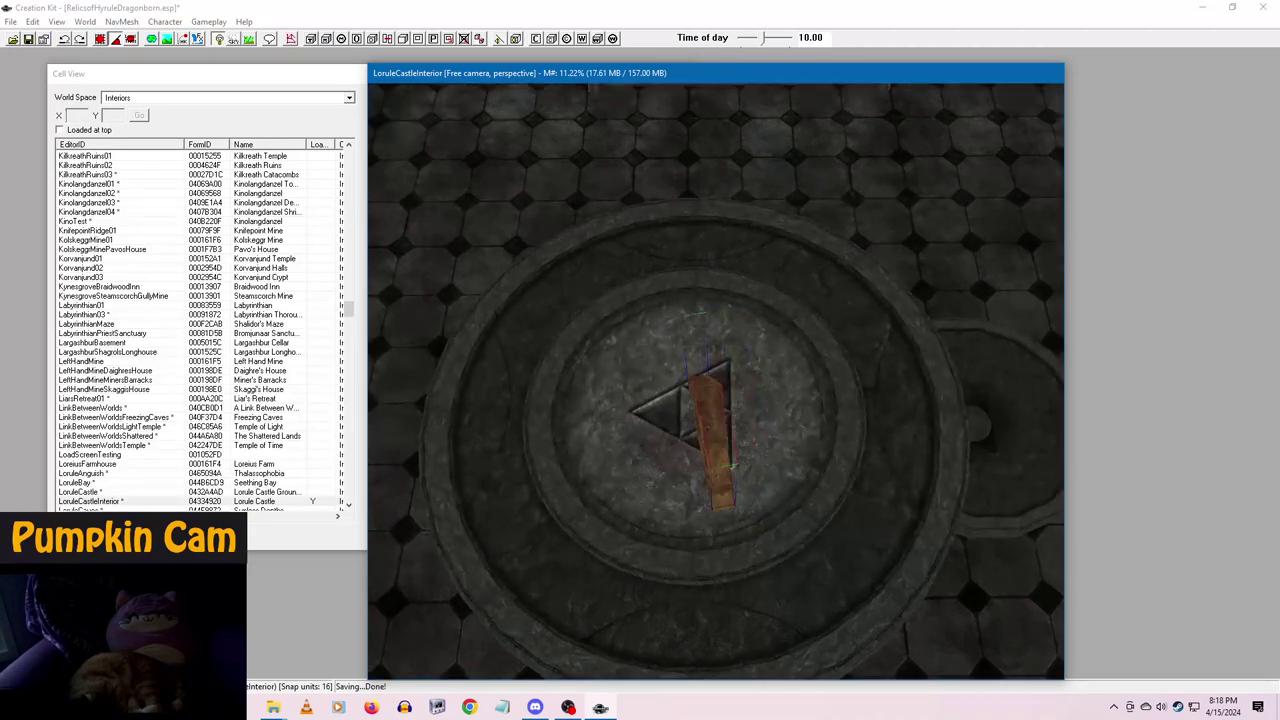
{"action": "mouse_move", "coordinate": [716, 432]}
{"action": "right_mouse_down"}
{"action": "mouse_move", "coordinate": [714, 421]}
{"action": "mouse_move", "coordinate": [726, 445]}
{"action": "right_mouse_up"}
{"action": "key", "text": "c"}
{"action": "middle_click_drag", "start_coordinate": [726, 445], "coordinate": [746, 481], "text": "shift"}
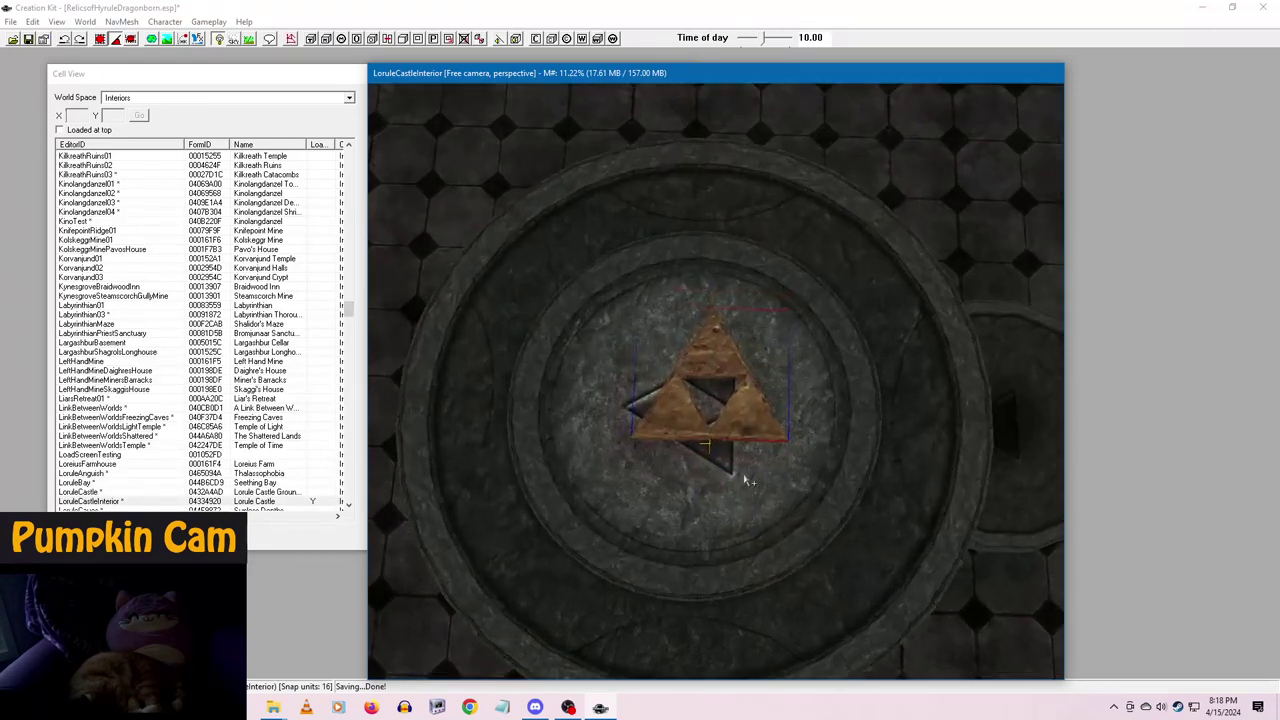
{"action": "scroll", "coordinate": [744, 481], "scroll_direction": "up", "scroll_amount": 1}
{"action": "left_click_drag", "start_coordinate": [699, 340], "coordinate": [682, 265]}
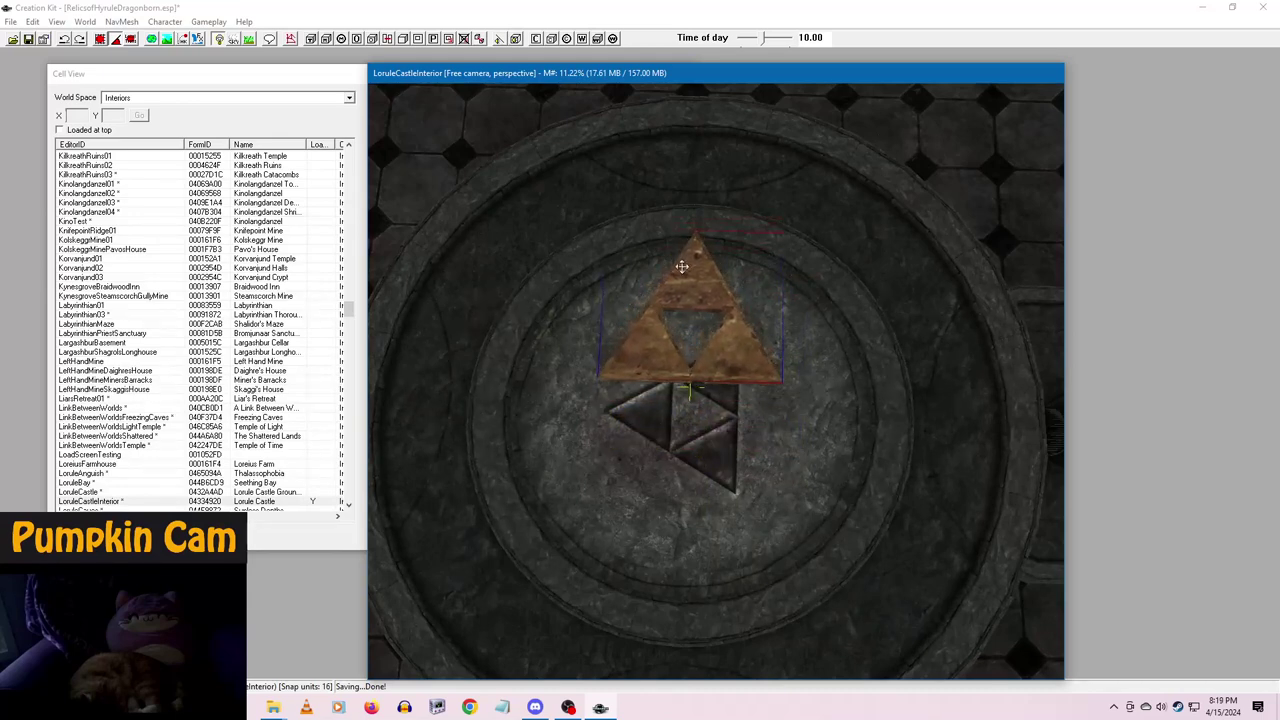
- Duplicate the gold Triforce decoration and rotate the copy to lie base to base with the original as a mirrored diamond
{"action": "key", "text": "ctrl+d"}
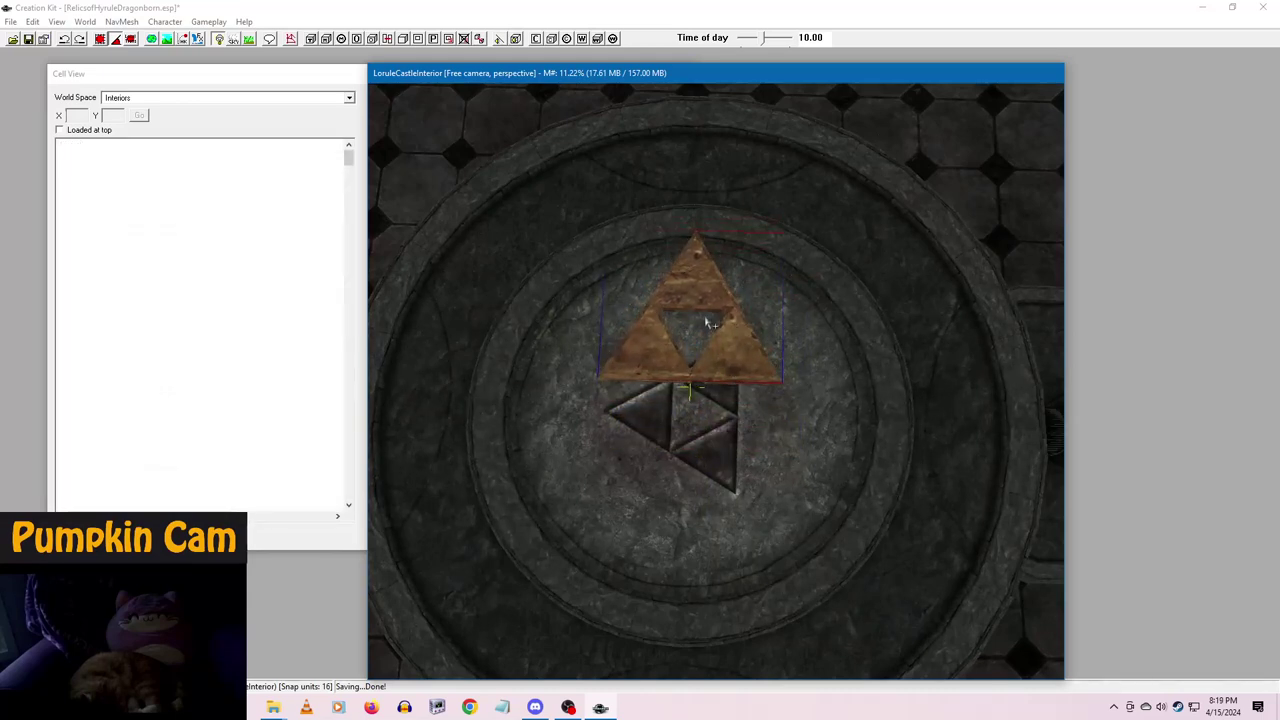
{"action": "key", "text": "c"}
{"action": "right_click_drag", "start_coordinate": [712, 290], "coordinate": [738, 342]}
{"action": "mouse_move", "coordinate": [740, 350]}
{"action": "middle_mouse_down", "text": "shift"}
{"action": "mouse_move", "coordinate": [753, 391]}
{"action": "mouse_move", "coordinate": [755, 368]}
{"action": "middle_mouse_up", "text": "shift"}
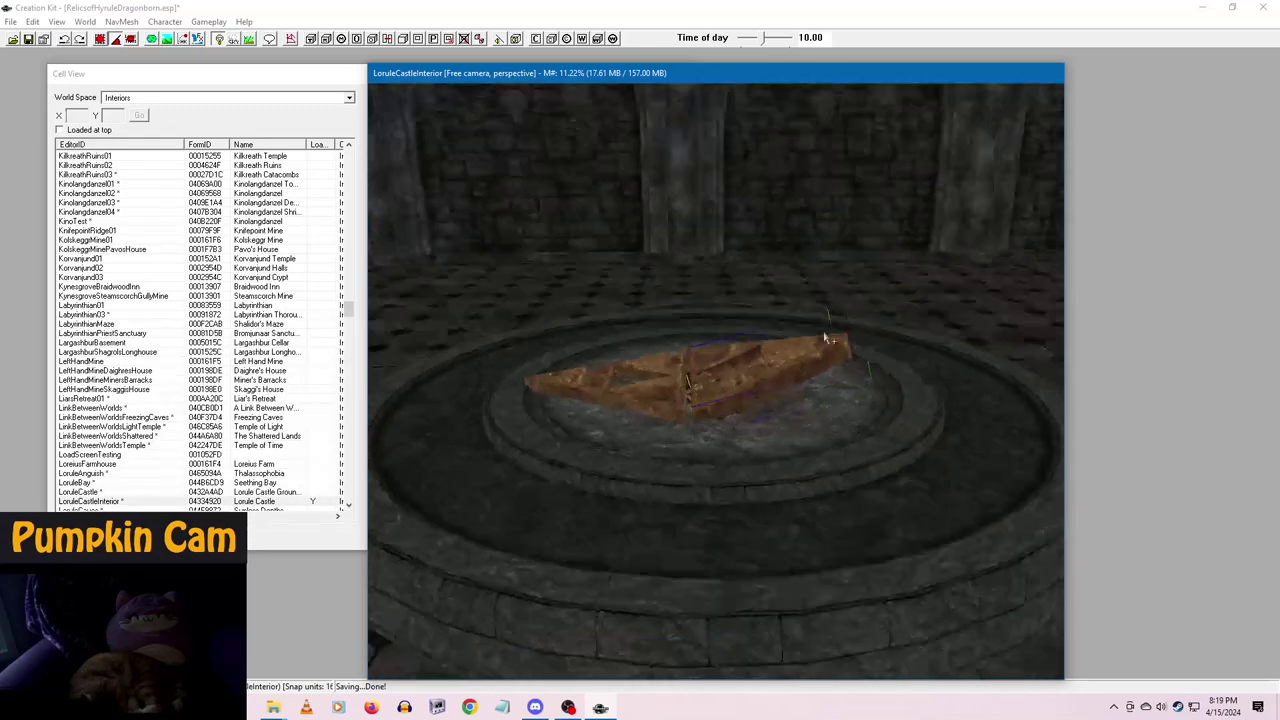
{"action": "key", "text": "c"}
{"action": "right_click_drag", "start_coordinate": [755, 368], "coordinate": [765, 389]}
{"action": "middle_click_drag", "start_coordinate": [765, 389], "coordinate": [766, 484], "text": "shift"}
{"action": "scroll", "coordinate": [768, 486], "scroll_direction": "up", "scroll_amount": 2}
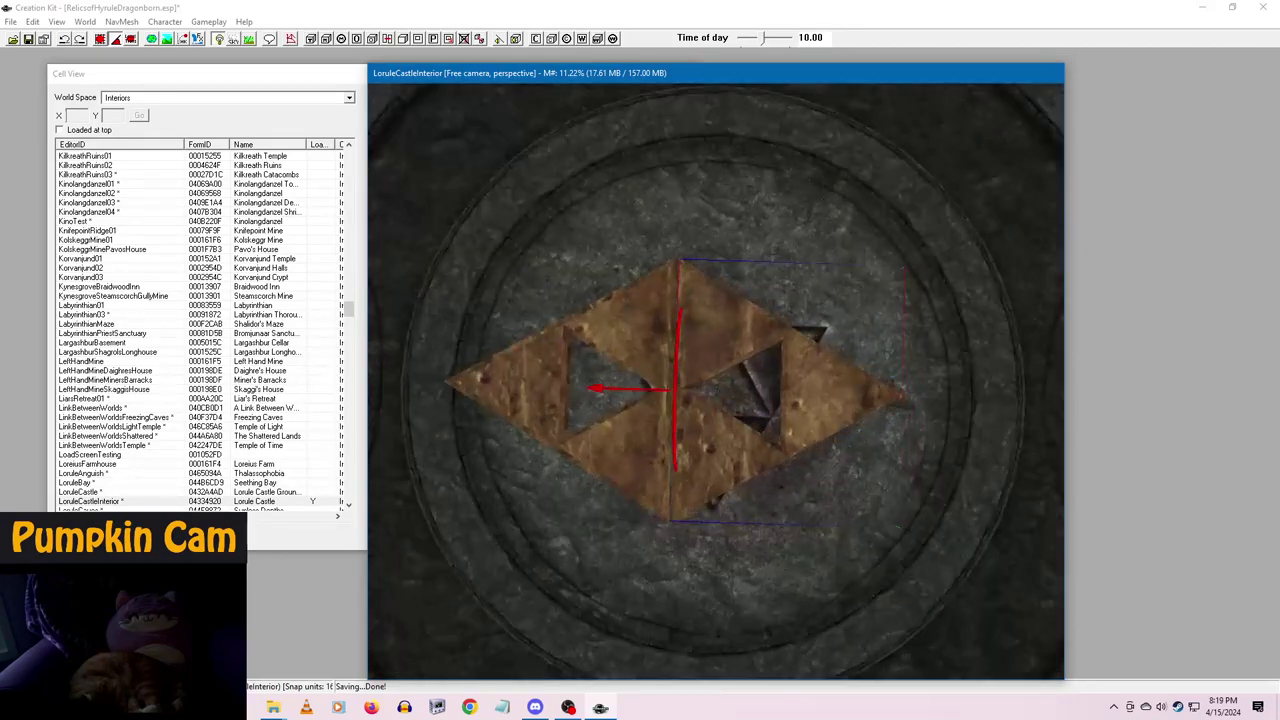
- Move the two joined Triforce decorations together to centre the diamond on the dais
{"action": "left_click_drag", "start_coordinate": [655, 357], "coordinate": [903, 208]}
{"action": "mouse_move", "coordinate": [694, 314]}
{"action": "left_mouse_down"}
{"action": "mouse_move", "coordinate": [703, 328]}
{"action": "mouse_move", "coordinate": [699, 316]}
{"action": "left_mouse_up"}
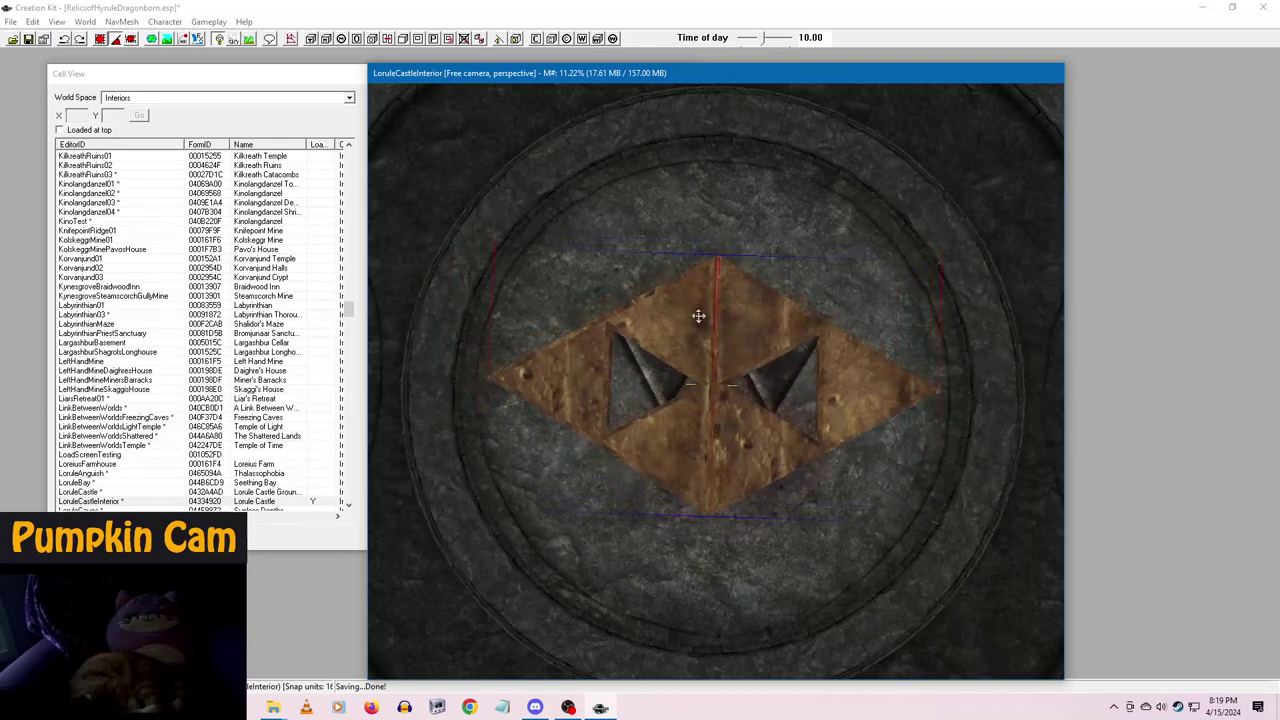
{"action": "key", "text": "d"}
{"action": "middle_click_drag", "start_coordinate": [911, 250], "coordinate": [911, 258], "text": "shift"}
{"action": "left_click_drag", "start_coordinate": [911, 258], "coordinate": [911, 290]}
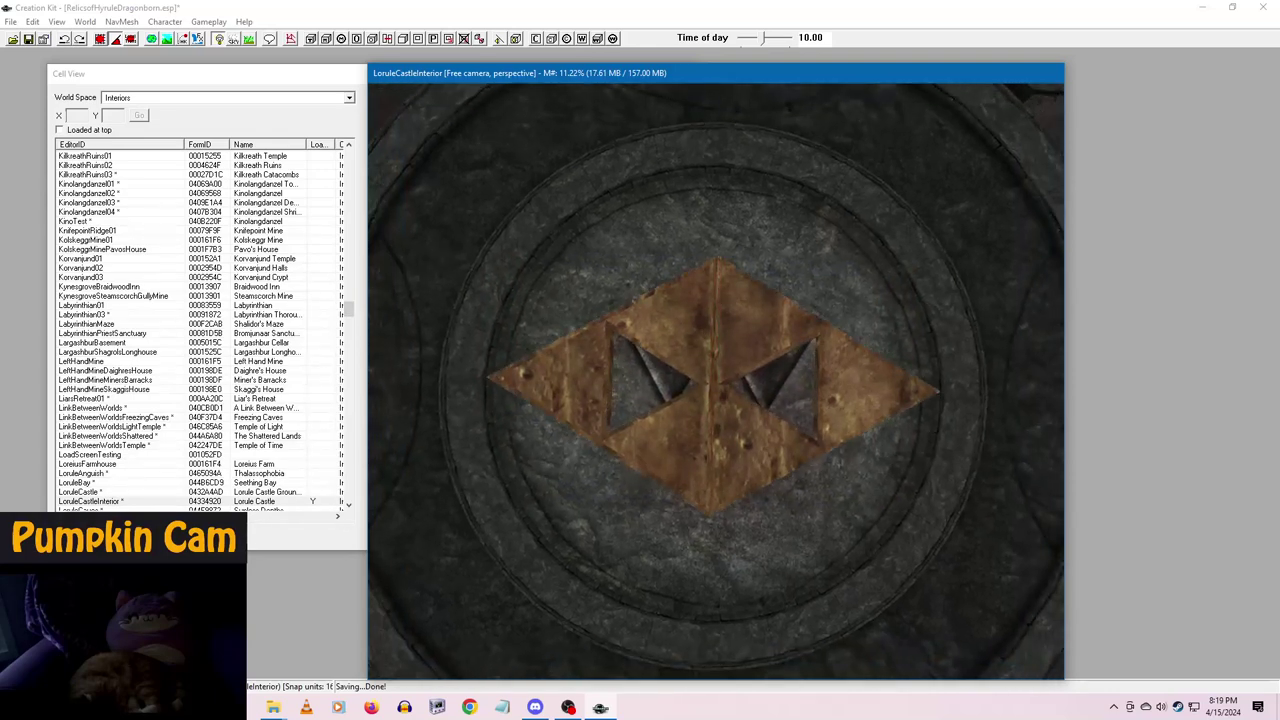
{"action": "middle_click_drag", "start_coordinate": [908, 461], "coordinate": [788, 471], "text": "shift"}
{"action": "scroll", "coordinate": [796, 463], "scroll_direction": "down", "scroll_amount": 4}
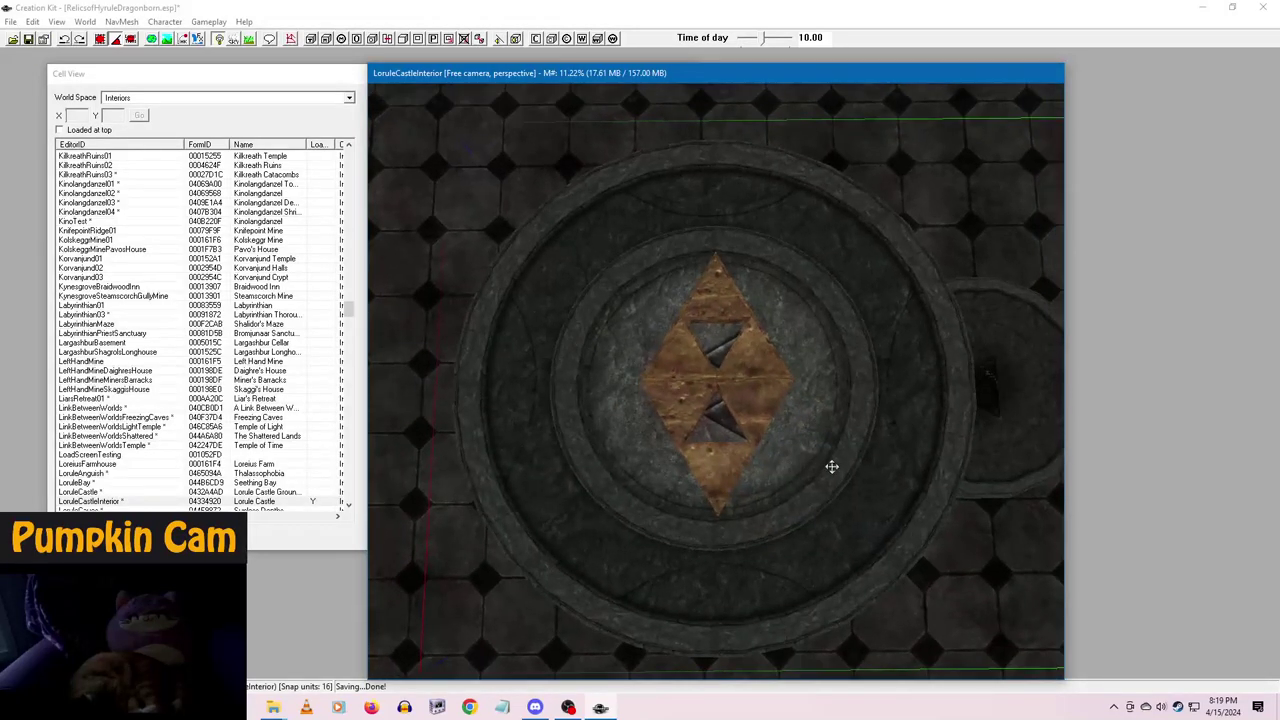
- Select both gold decorations and replace TriforceDecorationRoH with TriforceDecorationRoH02 for the selection only
{"action": "left_click", "coordinate": [723, 275]}
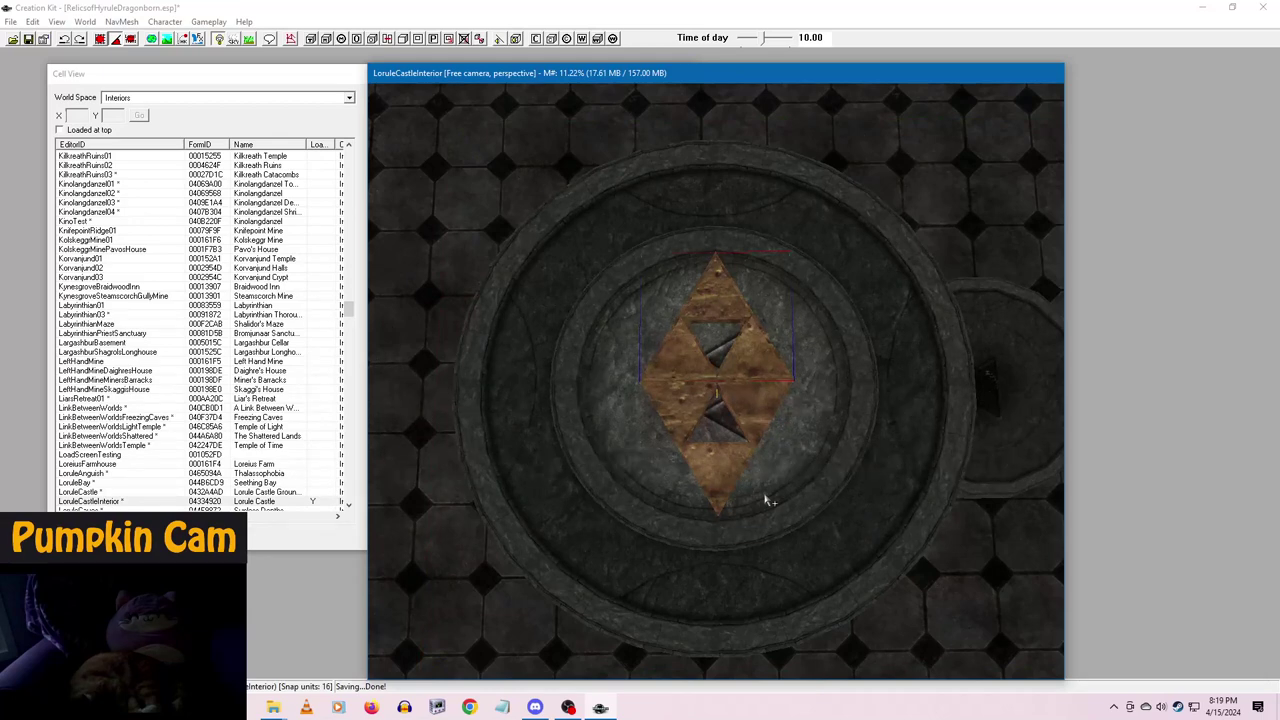
{"action": "scroll", "coordinate": [768, 500], "scroll_direction": "up", "scroll_amount": 4}
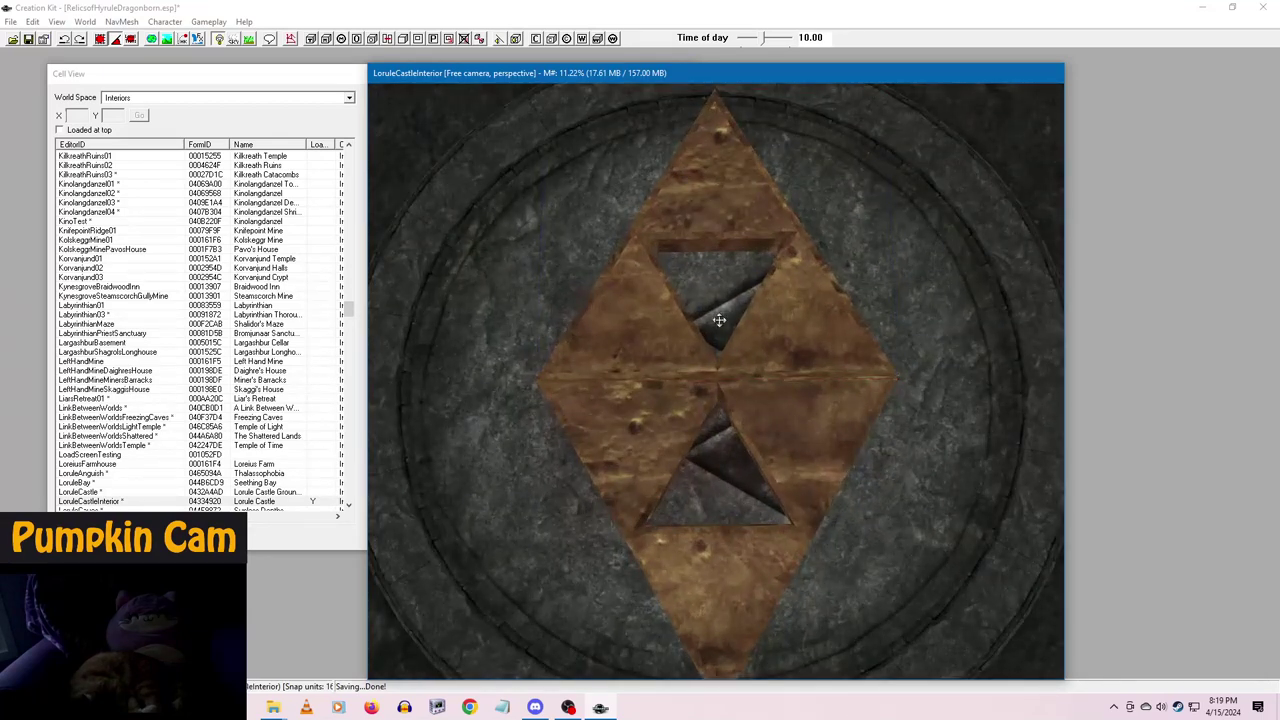
{"action": "left_click", "coordinate": [717, 220]}
{"action": "left_click", "coordinate": [748, 580], "text": "ctrl"}
{"action": "double_click", "coordinate": [775, 581]}
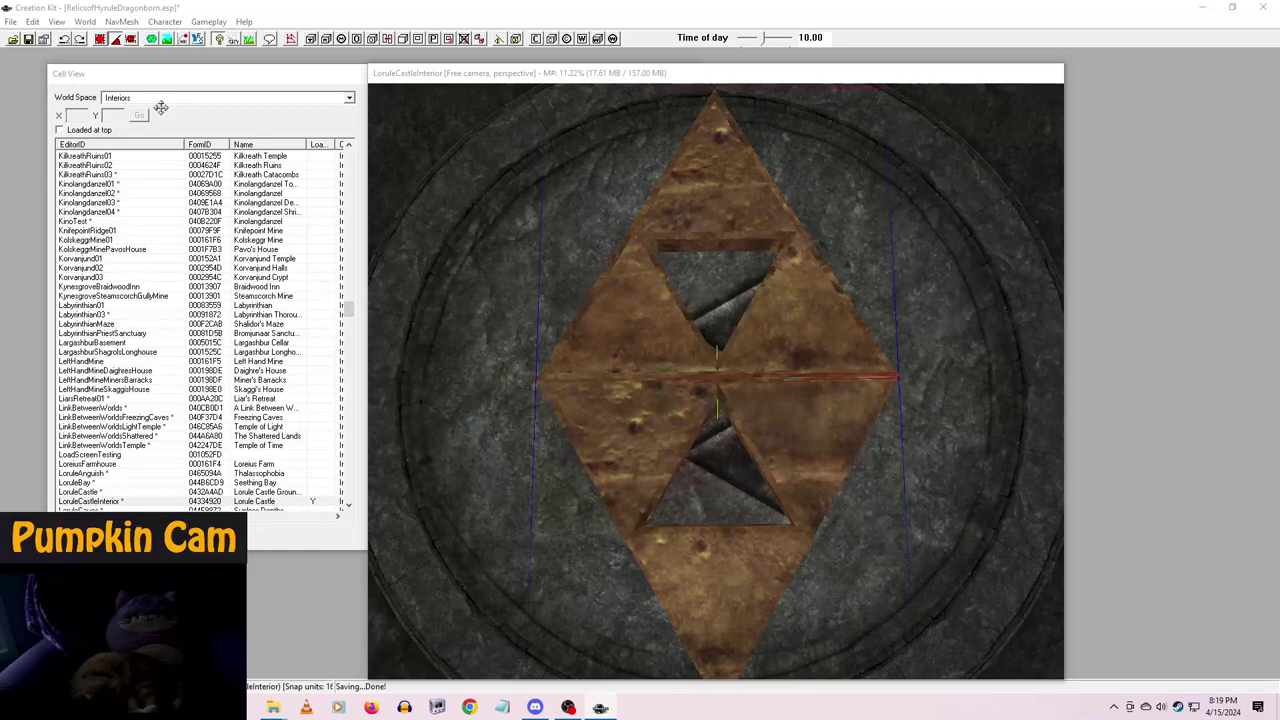
{"action": "key", "text": "ctrl+f"}
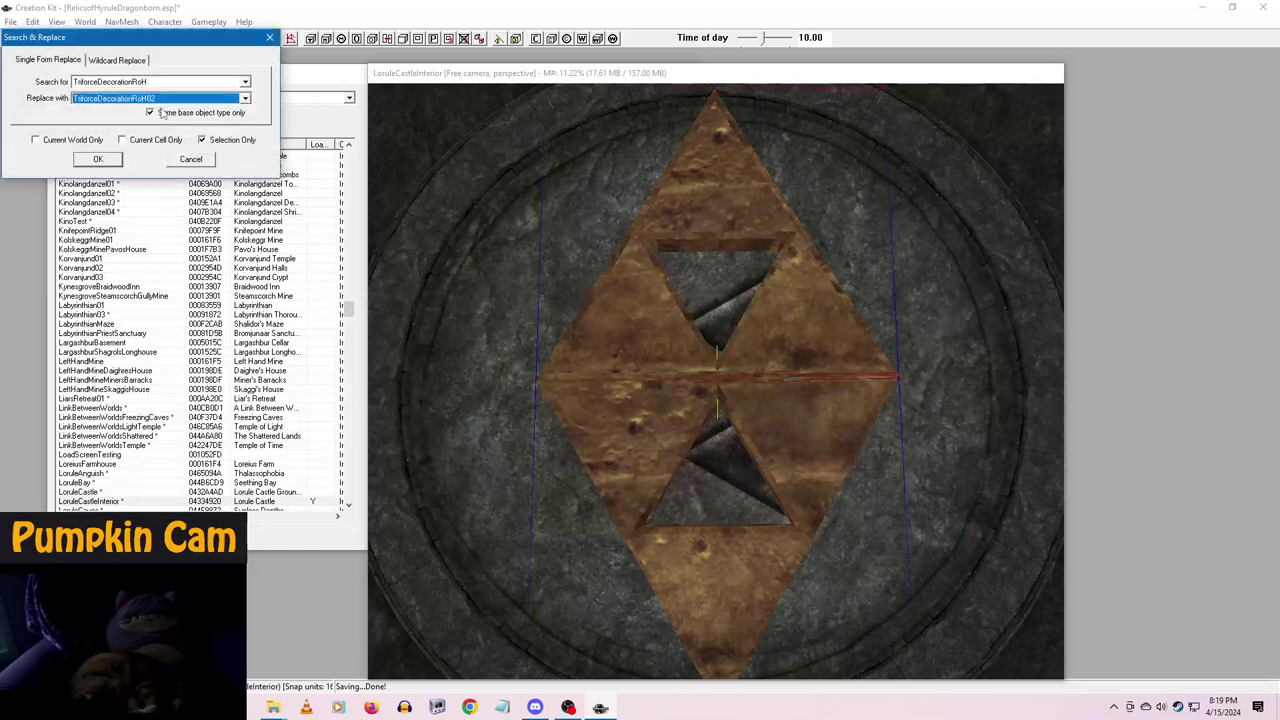
{"action": "left_click", "coordinate": [164, 99]}
{"action": "left_click", "coordinate": [150, 128]}
{"action": "left_click", "coordinate": [100, 162]}
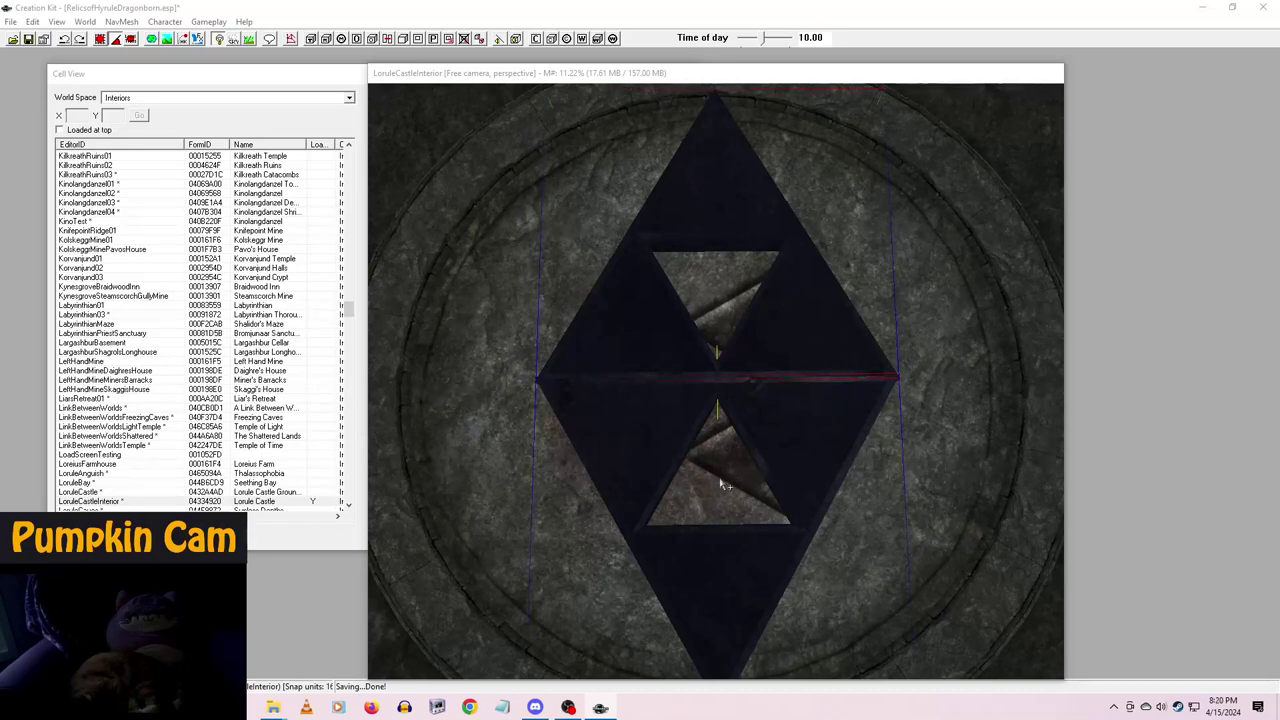
- Delete the upward-pointing dark Triforce decoration from the diamond on the dais
{"action": "scroll", "coordinate": [725, 485], "scroll_direction": "down", "scroll_amount": 3}
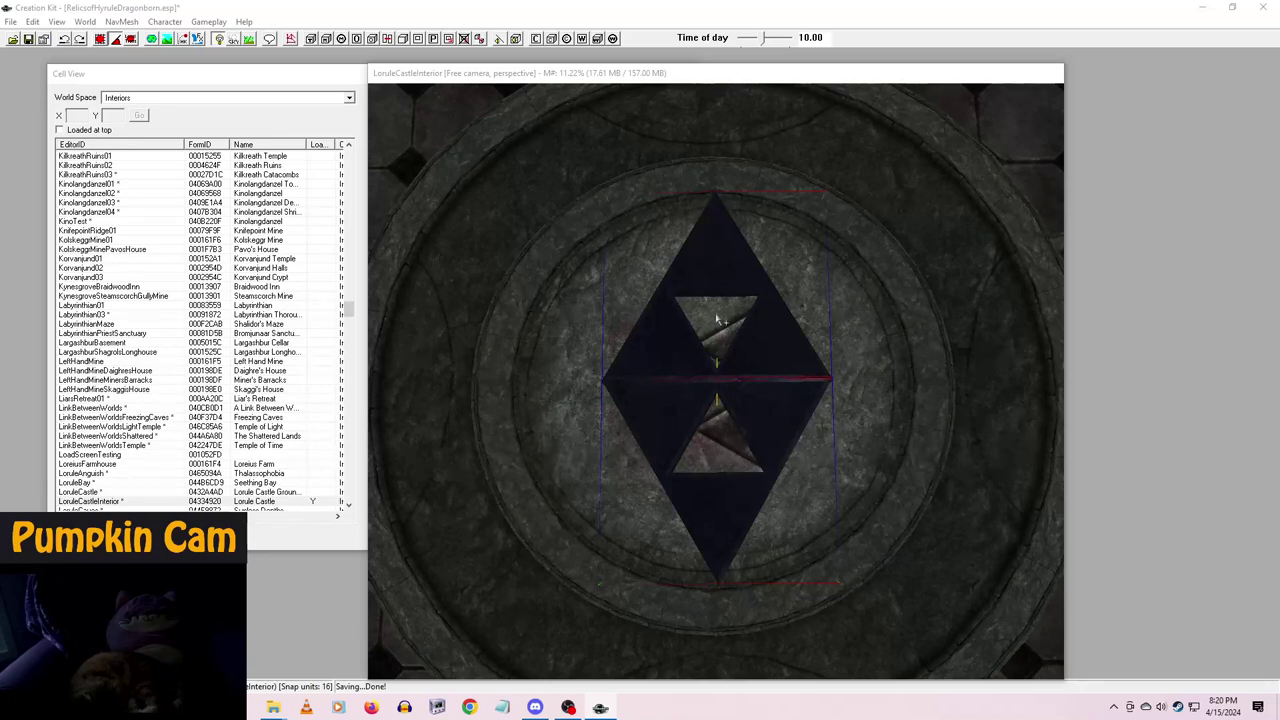
{"action": "scroll", "coordinate": [788, 384], "scroll_direction": "down", "scroll_amount": 2}
{"action": "scroll", "coordinate": [788, 384], "scroll_direction": "down", "scroll_amount": 1}
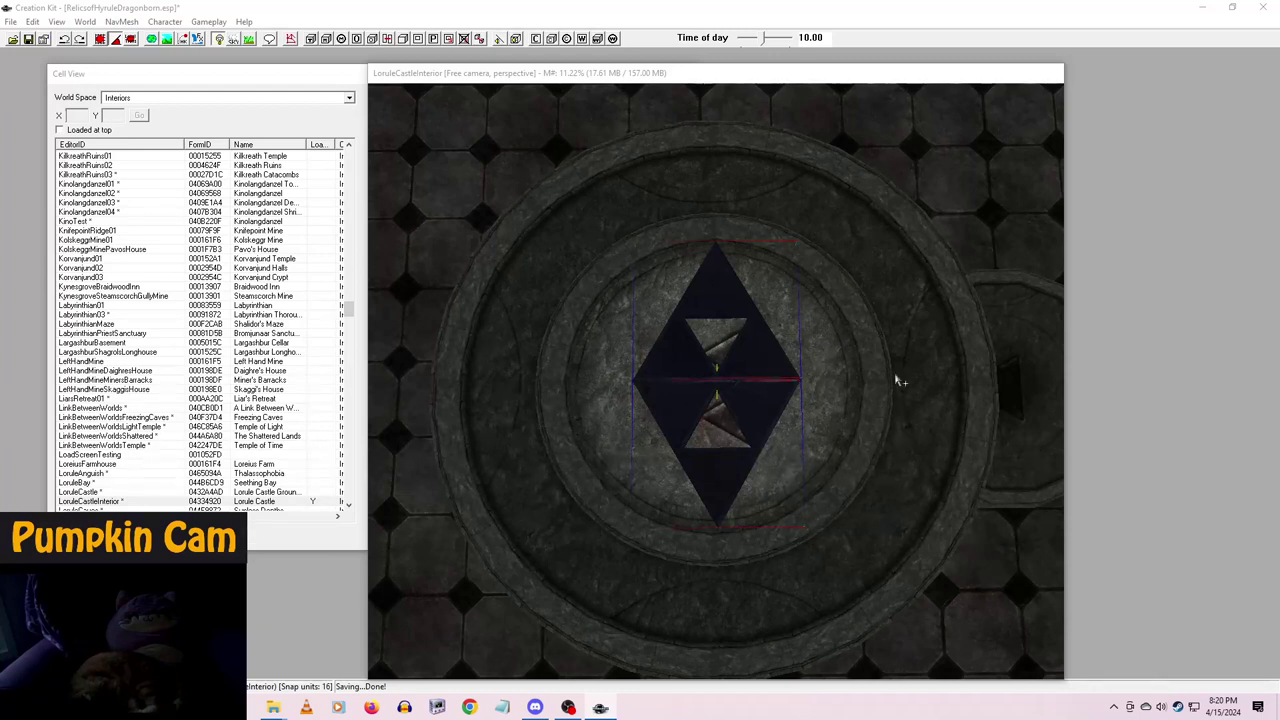
{"action": "left_click", "coordinate": [867, 358]}
{"action": "left_click", "coordinate": [763, 347]}
{"action": "key", "text": "ctrl+d"}
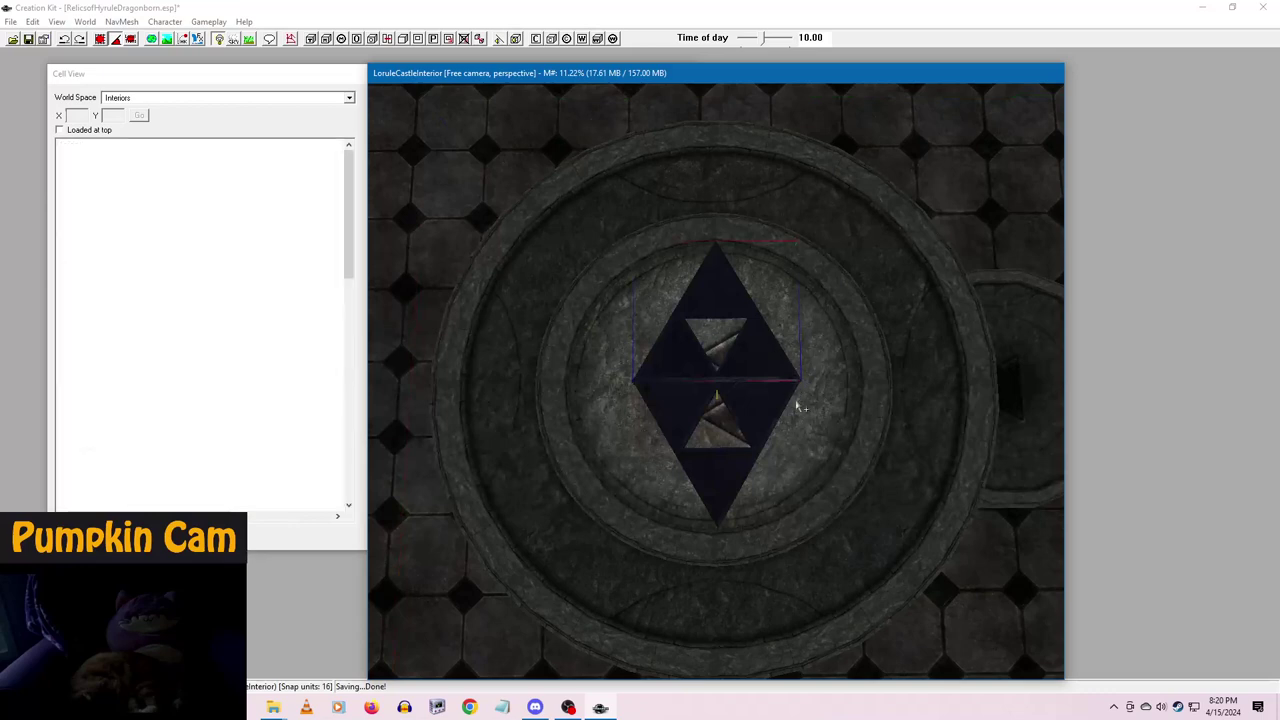
{"action": "key", "text": "Delete"}
- Move the remaining inverted Triforce decoration off the dais and delete the dais from the floor
{"action": "left_click", "coordinate": [766, 413]}
{"action": "left_click_drag", "start_coordinate": [766, 413], "coordinate": [1003, 128]}
{"action": "left_click", "coordinate": [840, 434]}
{"action": "key", "text": "Delete"}
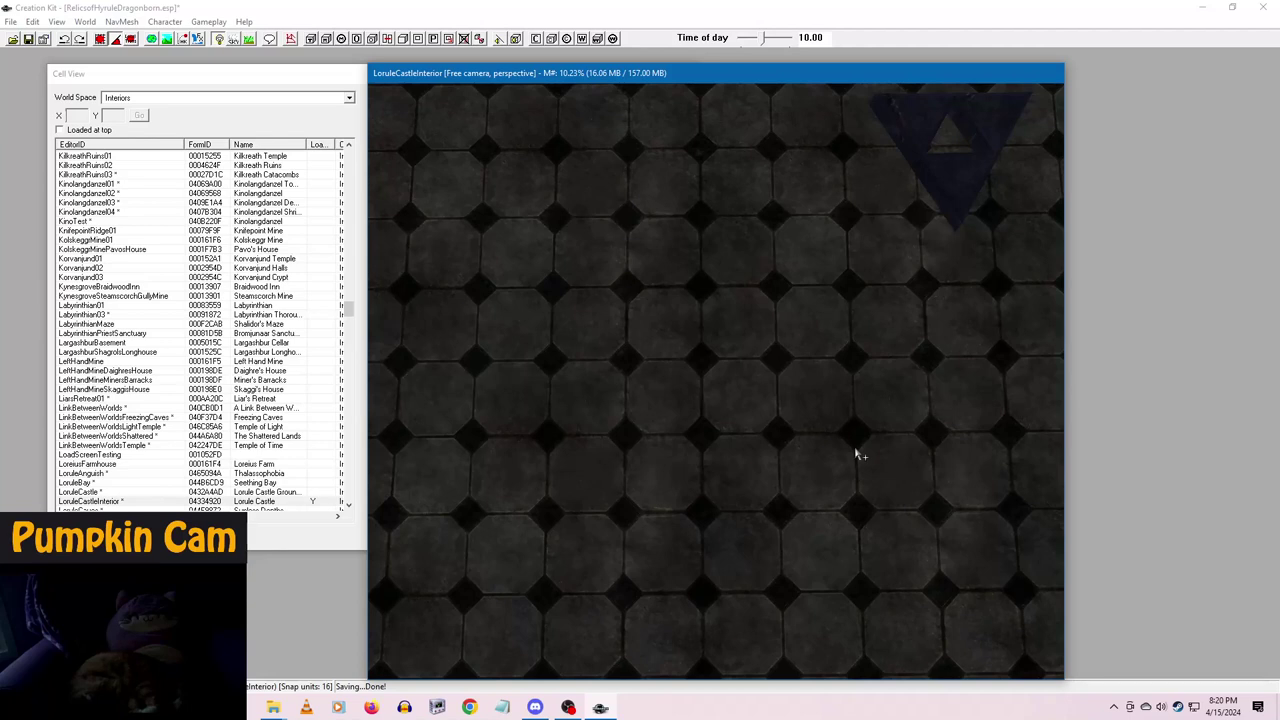
- Move the inverted dark Triforce past the staircase and up to the wall behind the raised platform
{"action": "scroll", "coordinate": [850, 455], "scroll_direction": "down", "scroll_amount": 6}
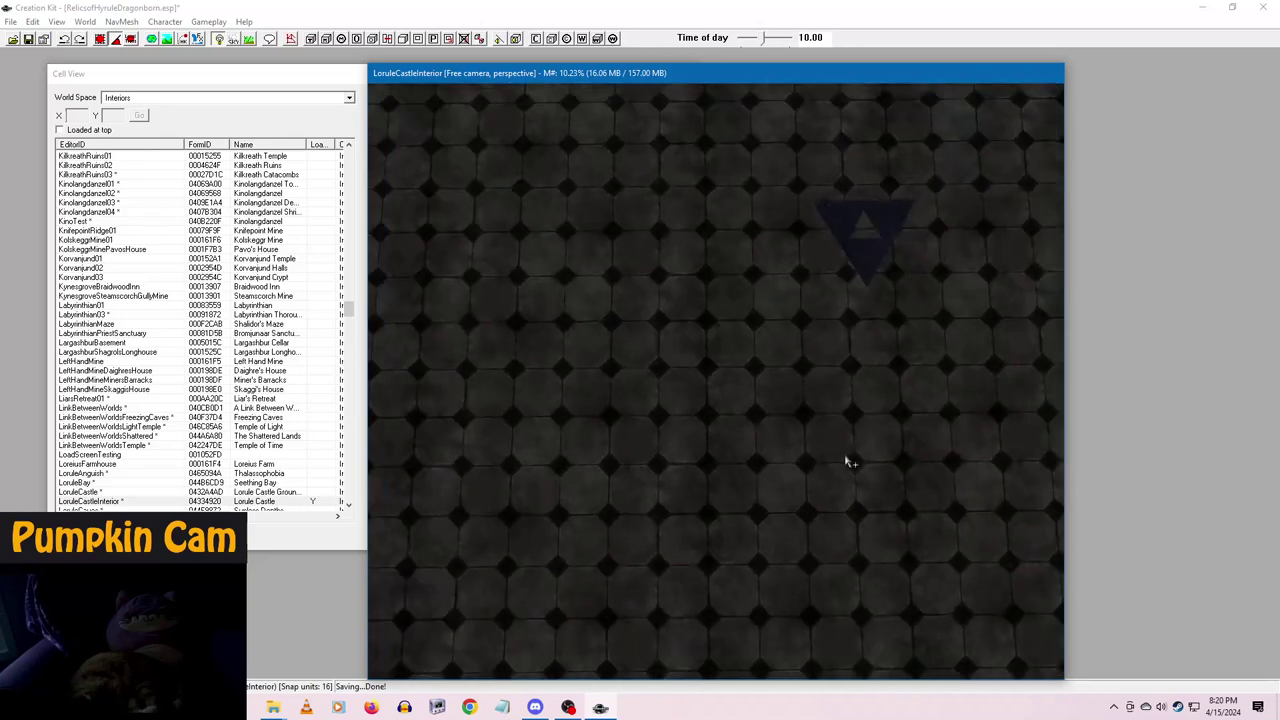
{"action": "left_click_drag", "start_coordinate": [825, 368], "coordinate": [714, 245]}
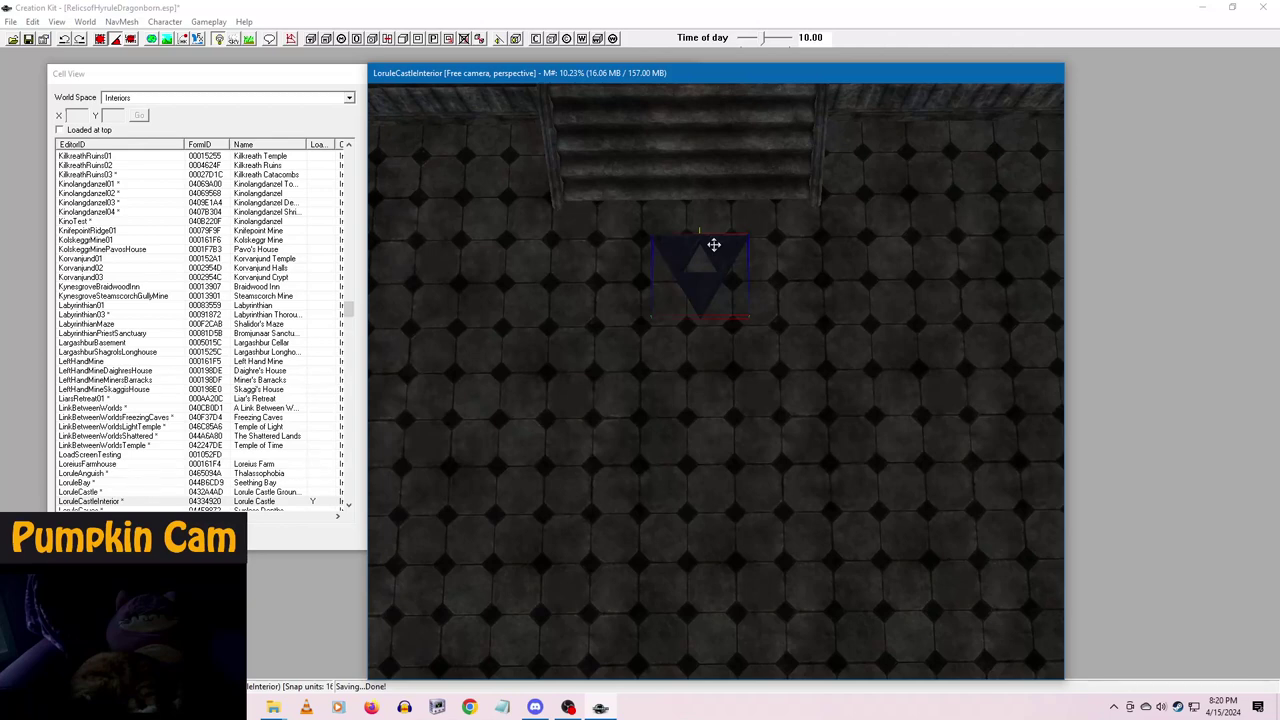
{"action": "mouse_move", "coordinate": [714, 245]}
{"action": "middle_mouse_down", "text": "shift"}
{"action": "mouse_move", "coordinate": [734, 243]}
{"action": "mouse_move", "coordinate": [771, 543]}
{"action": "mouse_move", "coordinate": [762, 491]}
{"action": "middle_mouse_up", "text": "shift"}
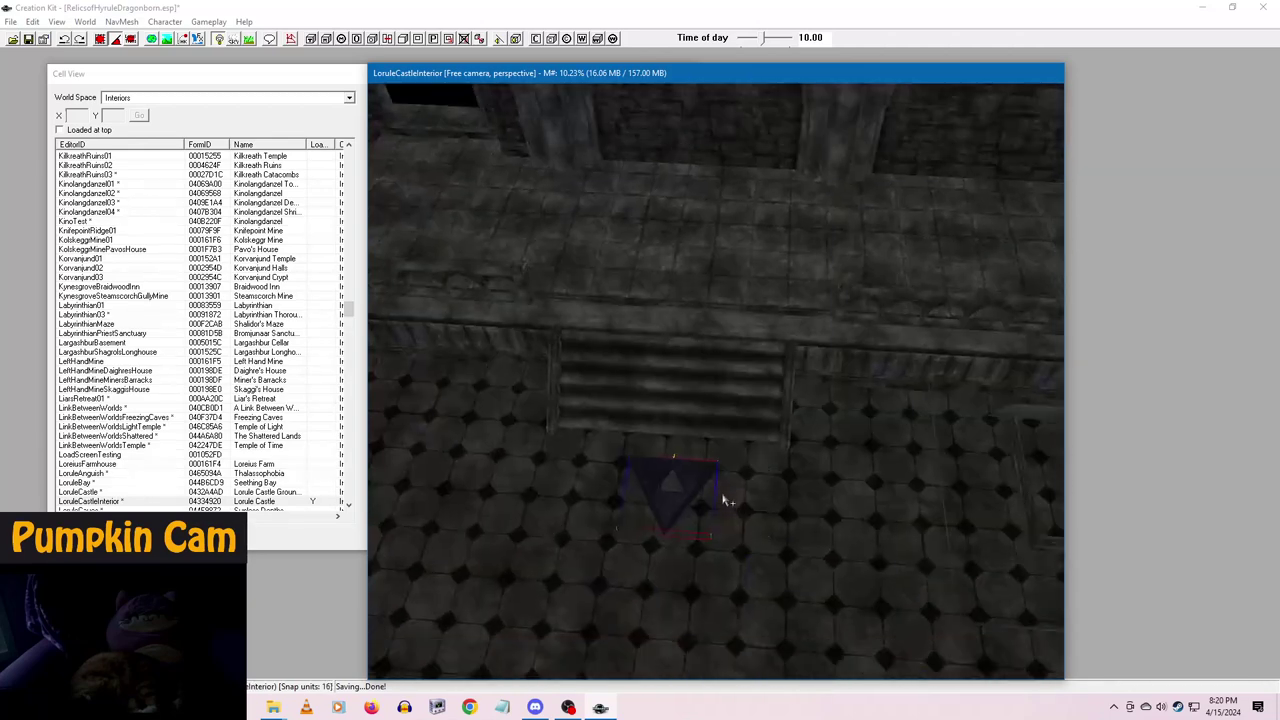
{"action": "mouse_move", "coordinate": [727, 500]}
{"action": "left_mouse_down"}
{"action": "mouse_move", "coordinate": [702, 445]}
{"action": "mouse_move", "coordinate": [706, 284]}
{"action": "mouse_move", "coordinate": [694, 306]}
{"action": "mouse_move", "coordinate": [690, 197]}
{"action": "mouse_move", "coordinate": [708, 117]}
{"action": "left_mouse_up"}
{"action": "middle_click_drag", "start_coordinate": [708, 117], "coordinate": [729, 406]}
{"action": "scroll", "coordinate": [729, 406], "scroll_direction": "up", "scroll_amount": 2}
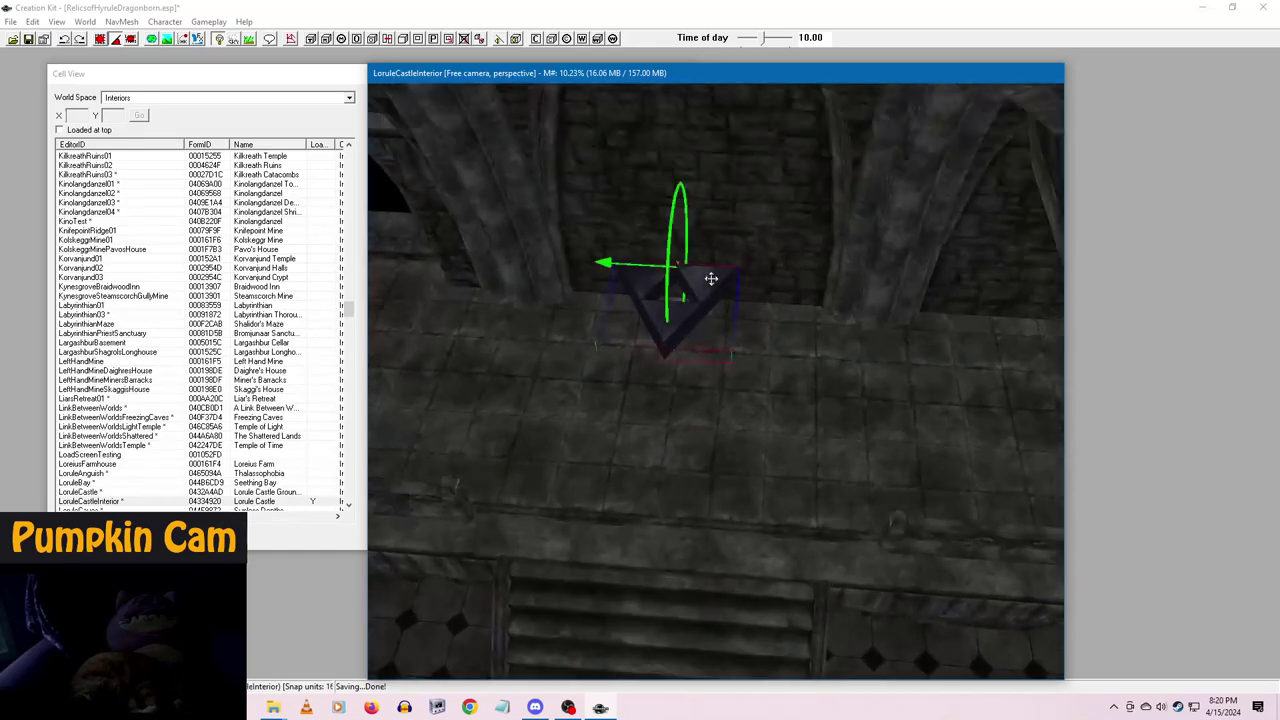
- Rotate the inverted Triforce upright against the wall and raise it to the middle of the pointed arch
{"action": "mouse_move", "coordinate": [711, 279]}
{"action": "right_mouse_down"}
{"action": "mouse_move", "coordinate": [748, 279]}
{"action": "mouse_move", "coordinate": [714, 306]}
{"action": "right_mouse_up"}
{"action": "mouse_move", "coordinate": [714, 306]}
{"action": "middle_mouse_down", "text": "shift"}
{"action": "mouse_move", "coordinate": [822, 280]}
{"action": "mouse_move", "coordinate": [648, 379]}
{"action": "mouse_move", "coordinate": [723, 451]}
{"action": "mouse_move", "coordinate": [780, 429]}
{"action": "mouse_move", "coordinate": [680, 423]}
{"action": "mouse_move", "coordinate": [764, 432]}
{"action": "middle_mouse_up", "text": "shift"}
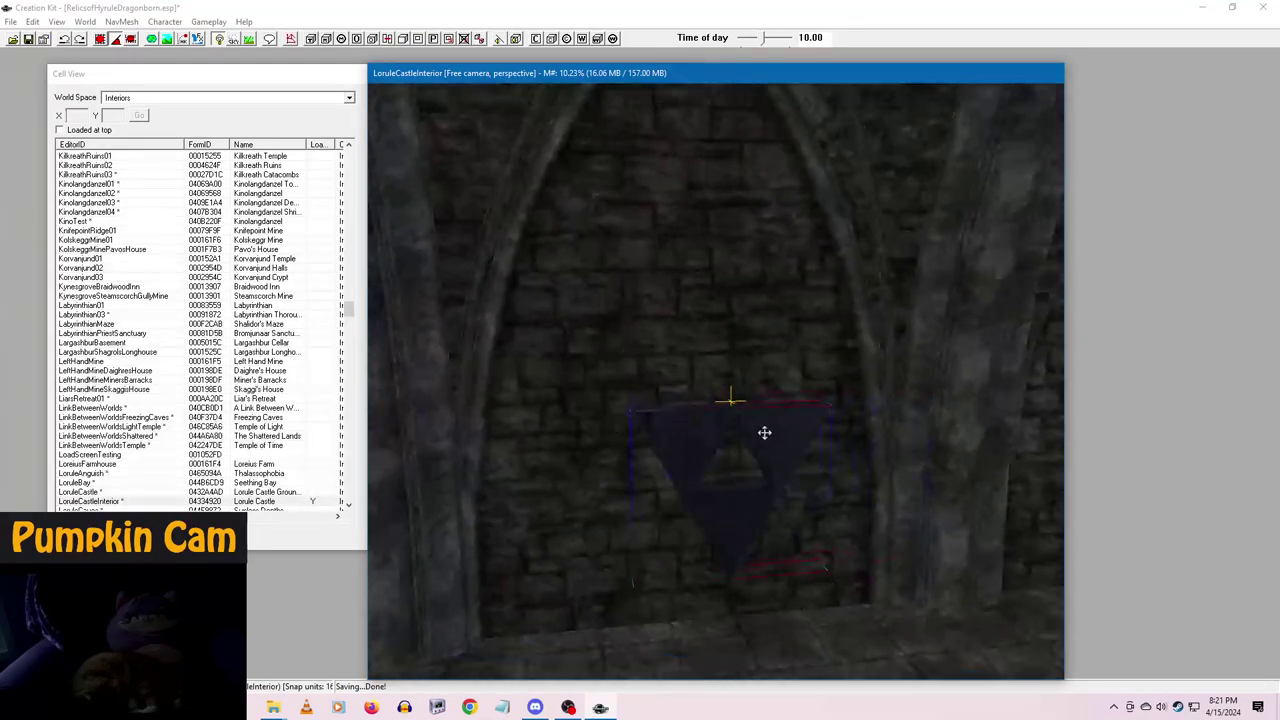
{"action": "mouse_move", "coordinate": [764, 432]}
{"action": "left_mouse_down"}
{"action": "mouse_move", "coordinate": [710, 396]}
{"action": "mouse_move", "coordinate": [724, 272]}
{"action": "mouse_move", "coordinate": [729, 286]}
{"action": "left_mouse_up"}
{"action": "mouse_move", "coordinate": [729, 286]}
{"action": "middle_mouse_down"}
{"action": "mouse_move", "coordinate": [731, 366]}
{"action": "mouse_move", "coordinate": [717, 366]}
{"action": "middle_mouse_up"}
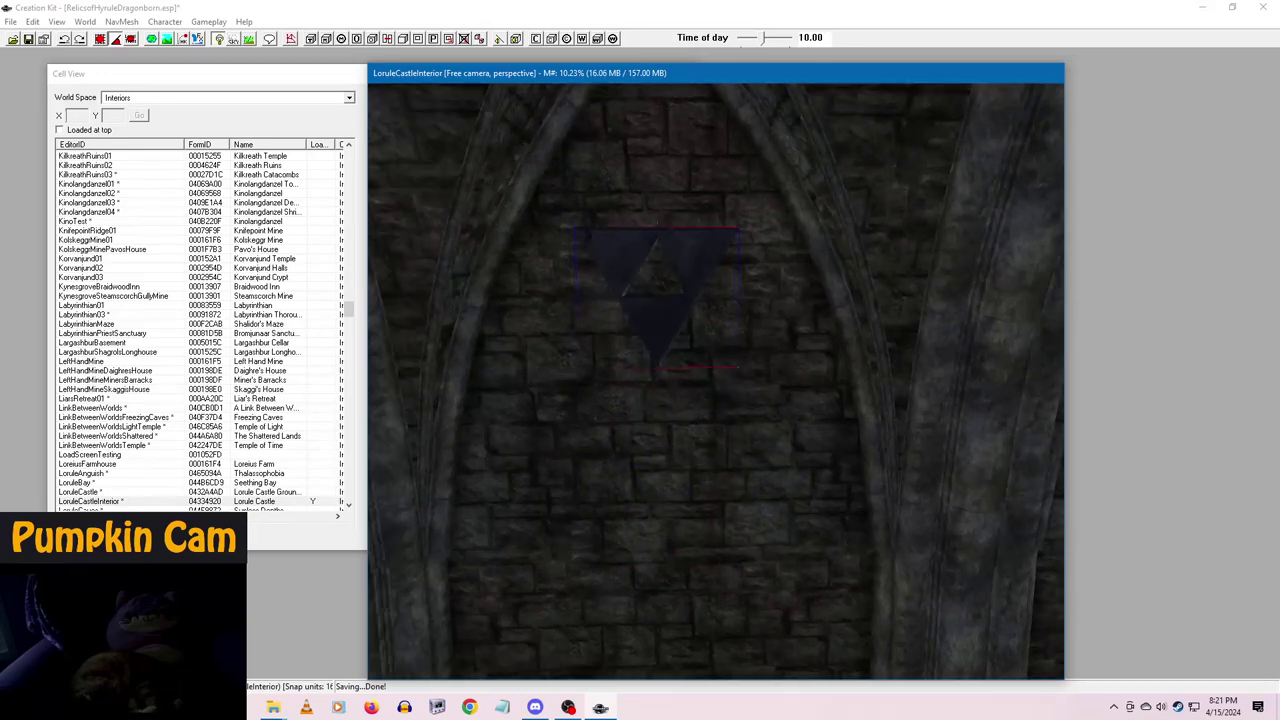
{"action": "left_click_drag", "start_coordinate": [715, 291], "coordinate": [714, 263]}
{"action": "scroll", "coordinate": [738, 325], "scroll_direction": "down", "scroll_amount": 4}
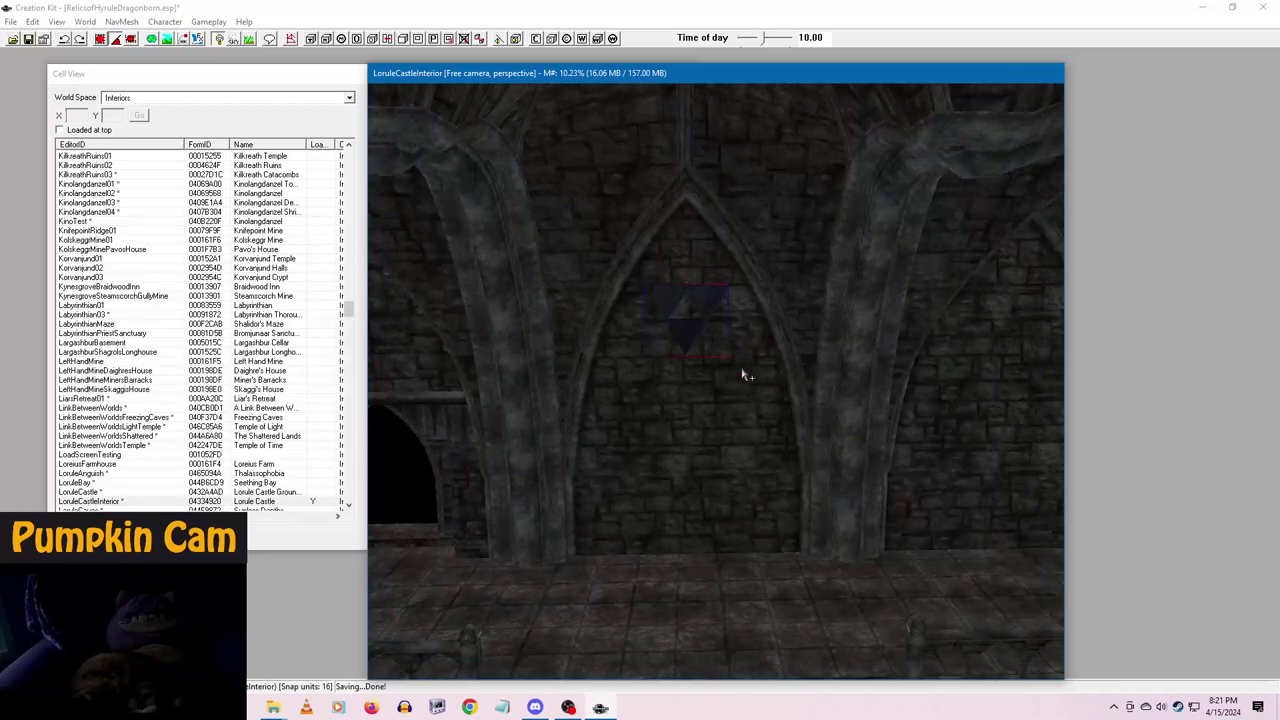
{"action": "scroll", "coordinate": [745, 362], "scroll_direction": "up", "scroll_amount": 5}
{"action": "middle_click_drag", "start_coordinate": [729, 346], "coordinate": [737, 366]}
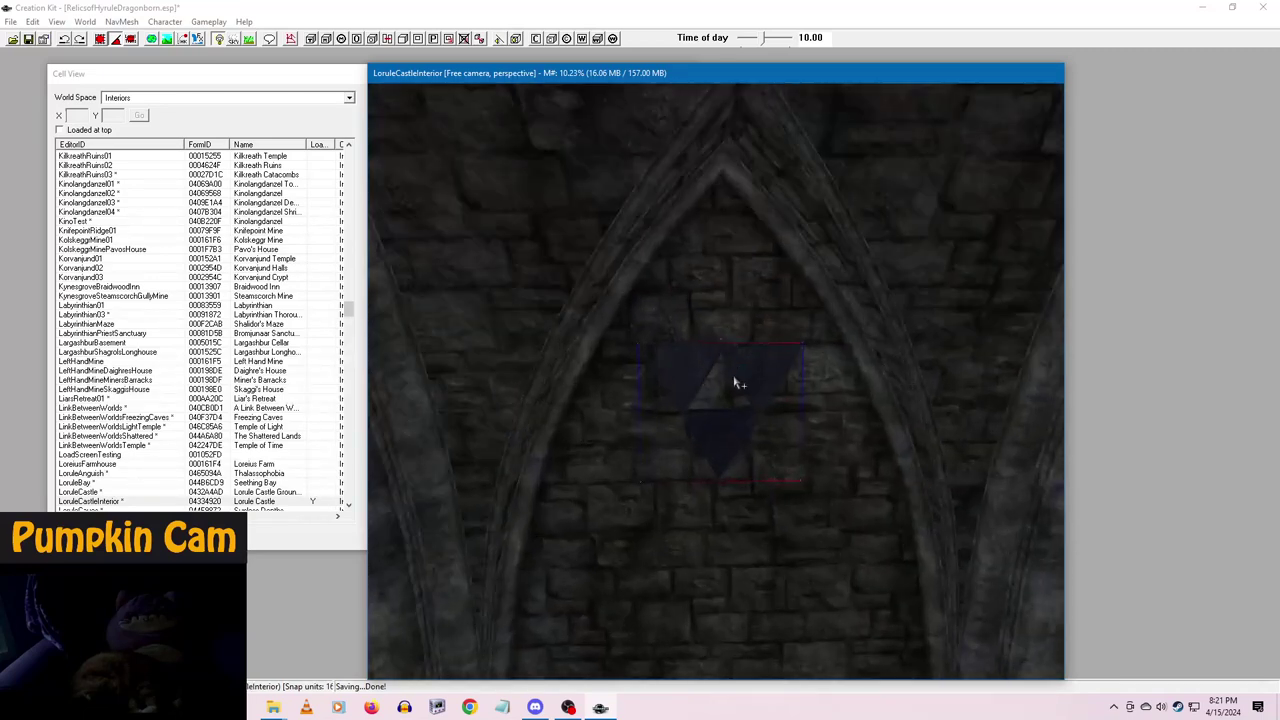
- Duplicate the wall Triforce and rotate the copy to point upward directly above the inverted one under the arch's peak
{"action": "left_click", "coordinate": [738, 383]}
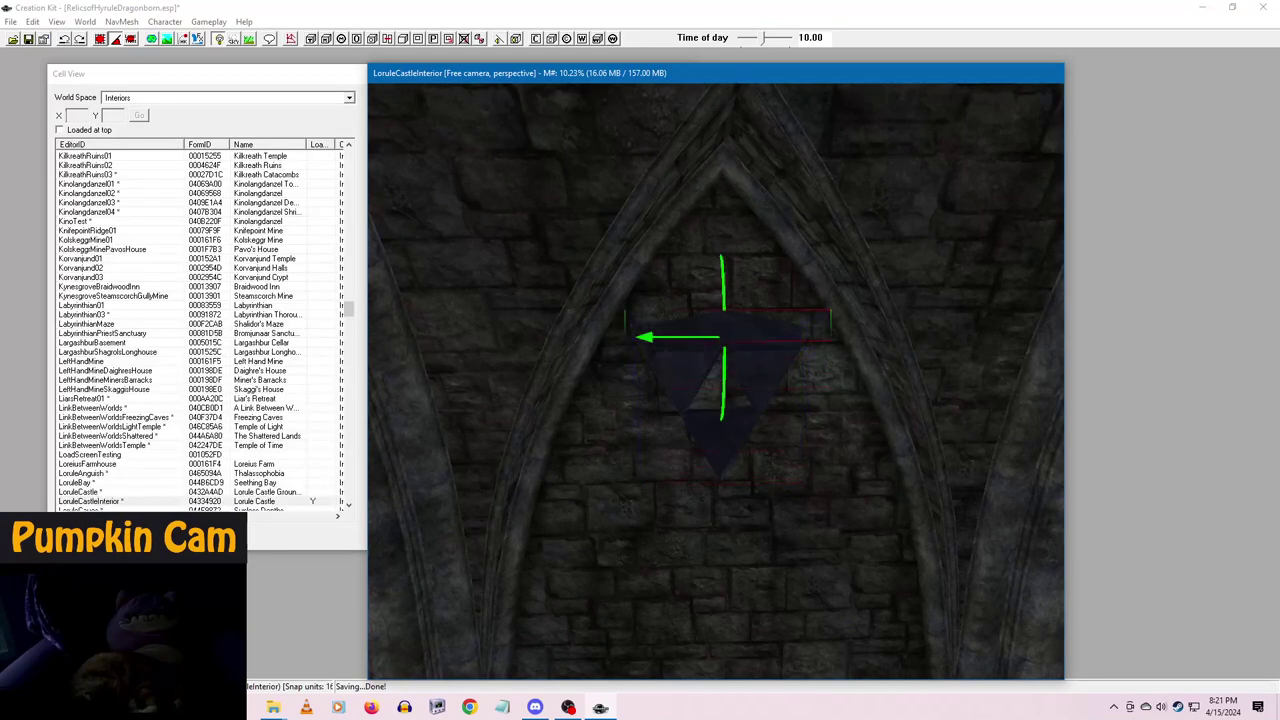
{"action": "right_click_drag", "start_coordinate": [745, 383], "coordinate": [762, 366]}
{"action": "middle_click_drag", "start_coordinate": [803, 514], "coordinate": [787, 430], "text": "shift"}
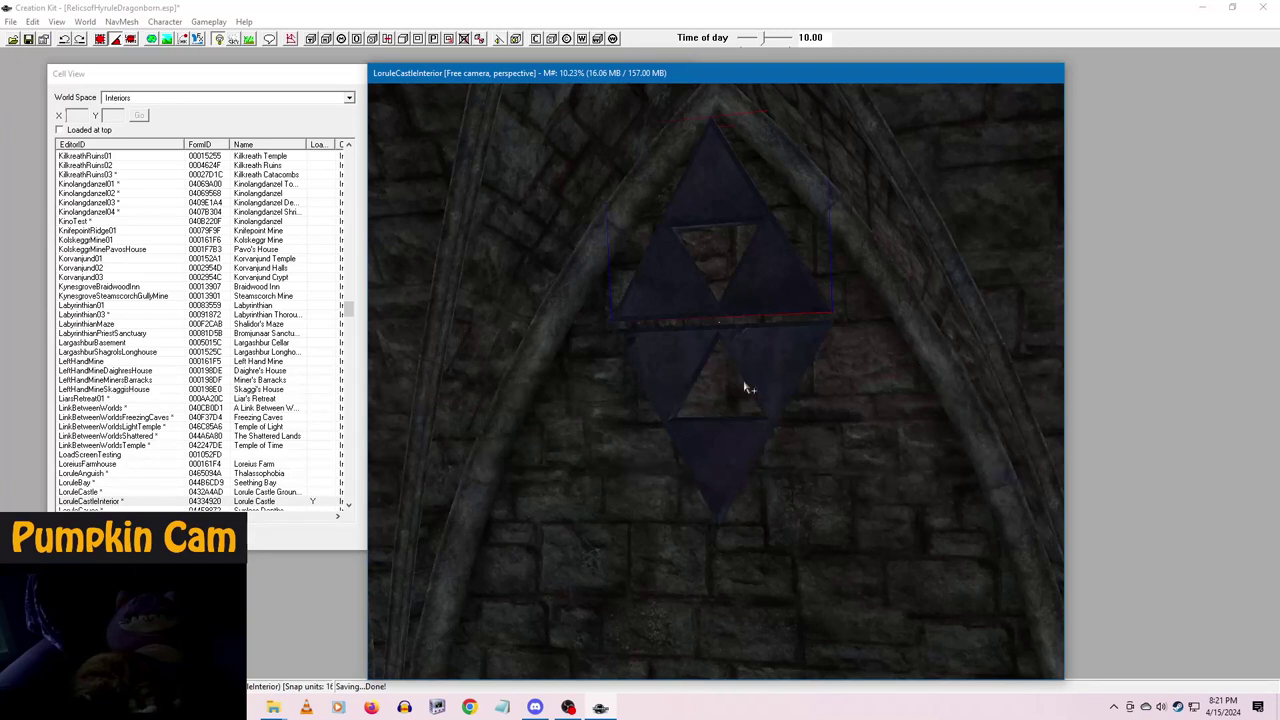
{"action": "middle_click_drag", "start_coordinate": [746, 380], "coordinate": [761, 380]}
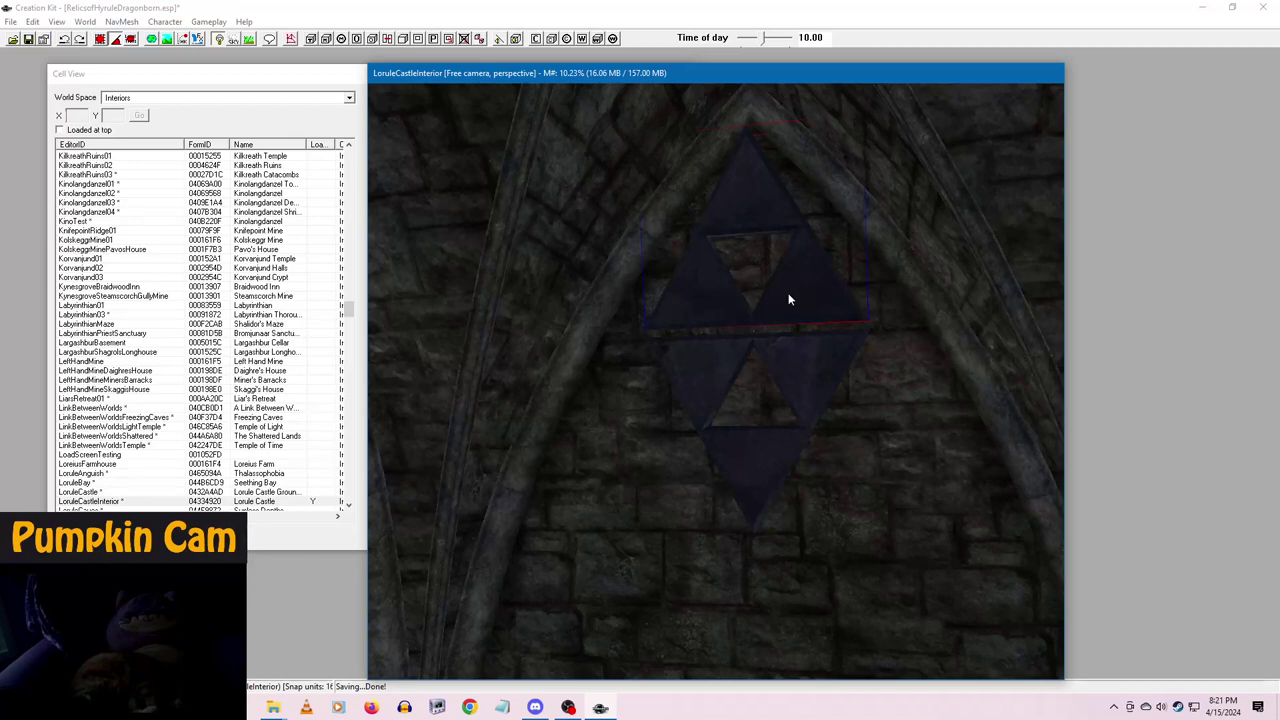
- Delete the upward-pointing Triforce copy and adjust the remaining inverted Triforce's position against the arched wall
{"action": "key", "text": "Delete"}
{"action": "left_click", "coordinate": [809, 374]}
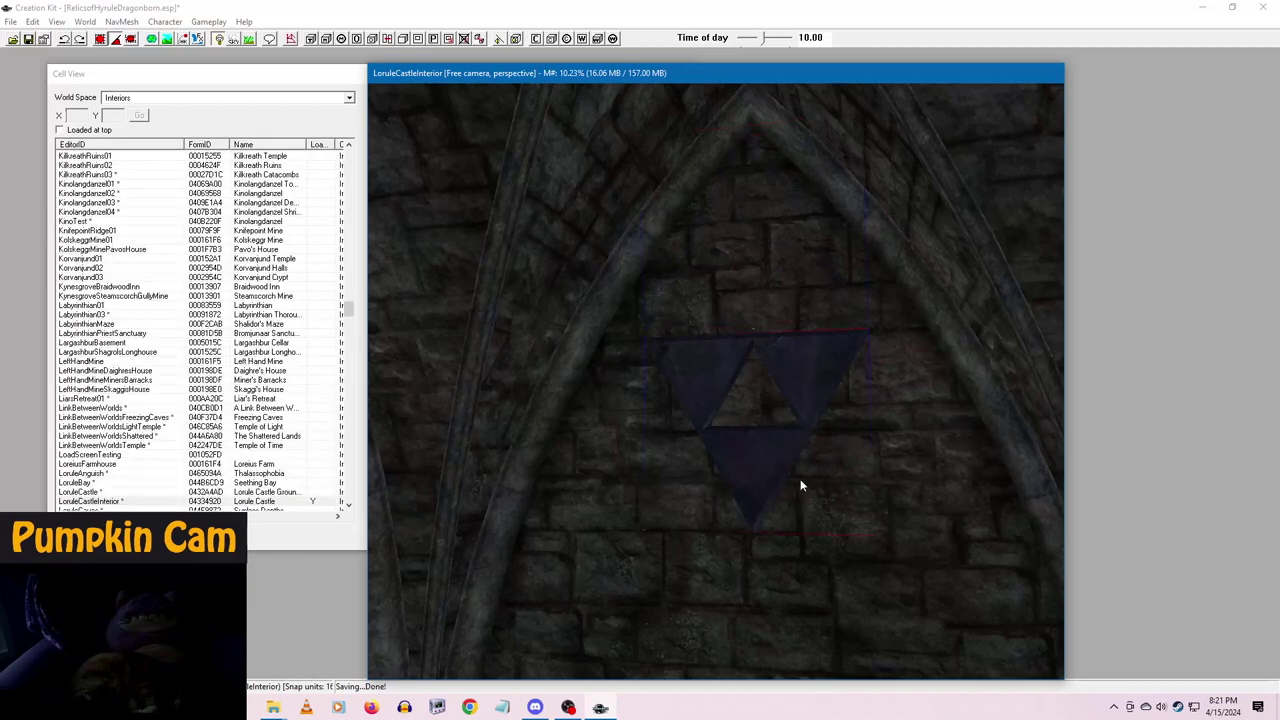
{"action": "scroll", "coordinate": [803, 486], "scroll_direction": "down", "scroll_amount": 4}
{"action": "key", "text": "x"}
{"action": "middle_click_drag", "start_coordinate": [788, 380], "coordinate": [812, 385], "text": "shift"}
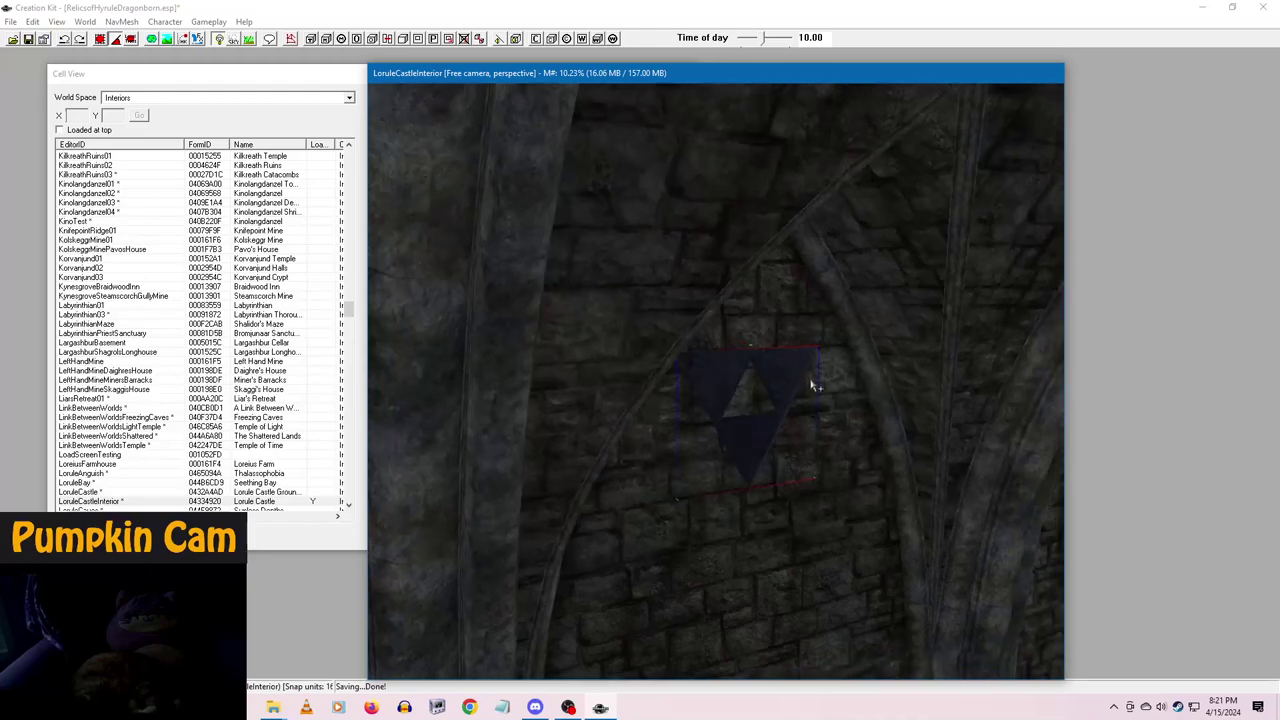
{"action": "left_click_drag", "start_coordinate": [776, 369], "coordinate": [760, 369]}
{"action": "scroll", "coordinate": [806, 514], "scroll_direction": "down", "scroll_amount": 5}
{"action": "mouse_move", "coordinate": [800, 511]}
{"action": "middle_mouse_down", "text": "shift"}
{"action": "mouse_move", "coordinate": [777, 520]}
{"action": "mouse_move", "coordinate": [903, 509]}
{"action": "mouse_move", "coordinate": [903, 491]}
{"action": "middle_mouse_up", "text": "shift"}
{"action": "scroll", "coordinate": [801, 525], "scroll_direction": "up", "scroll_amount": 2}
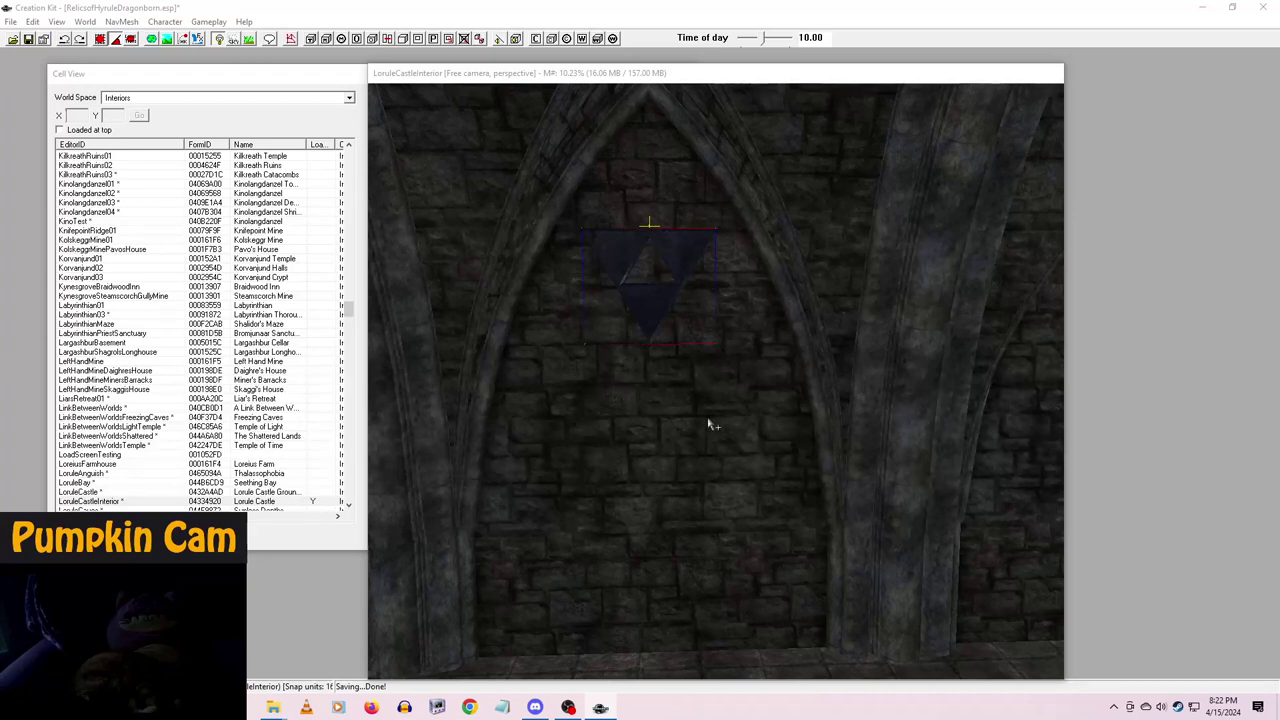
- Place a purple Lorule Castle banner on the arched wall and move it directly beneath the inverted Triforce
{"action": "left_click", "coordinate": [668, 433]}
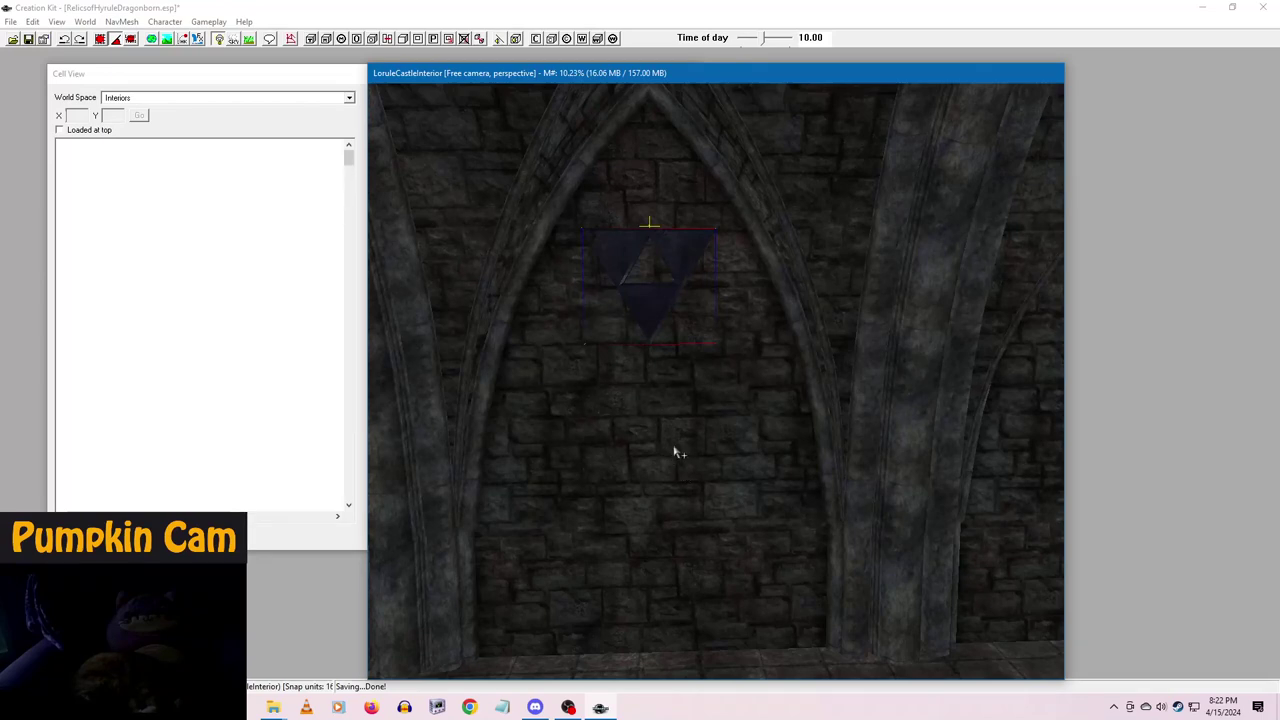
{"action": "scroll", "coordinate": [657, 451], "scroll_direction": "up", "scroll_amount": 3}
{"action": "middle_click_drag", "start_coordinate": [657, 451], "coordinate": [634, 480], "text": "shift"}
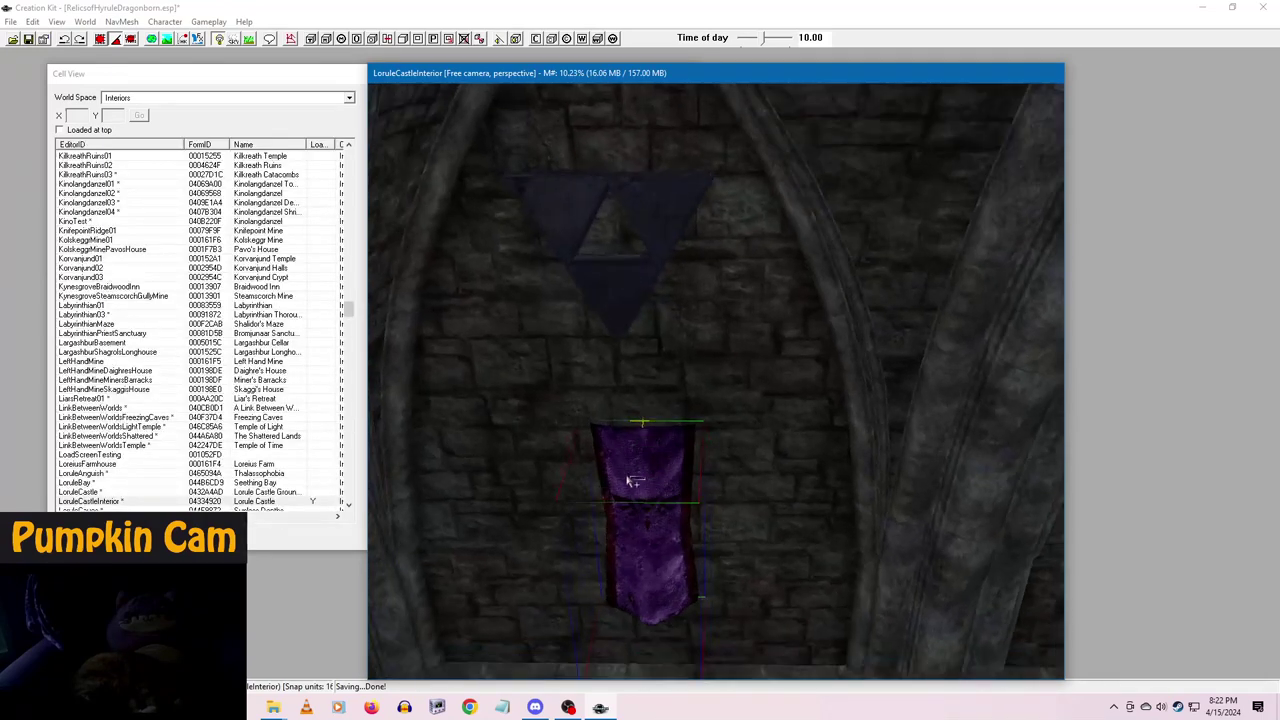
{"action": "key", "text": "d"}
{"action": "left_click_drag", "start_coordinate": [663, 529], "coordinate": [609, 381]}
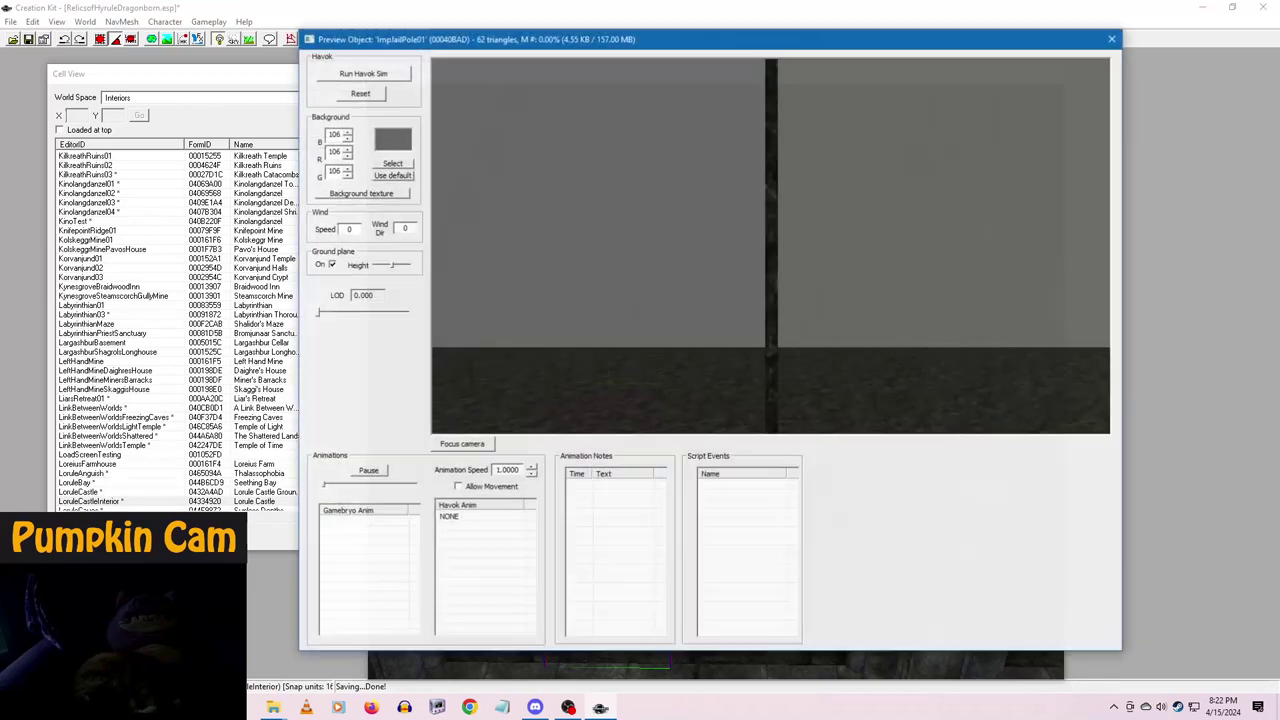
- Close the ImpJailPole01 preview and look through the Ruptured01 cell's object list for the post used with its temple banners
{"action": "left_click", "coordinate": [1112, 38]}
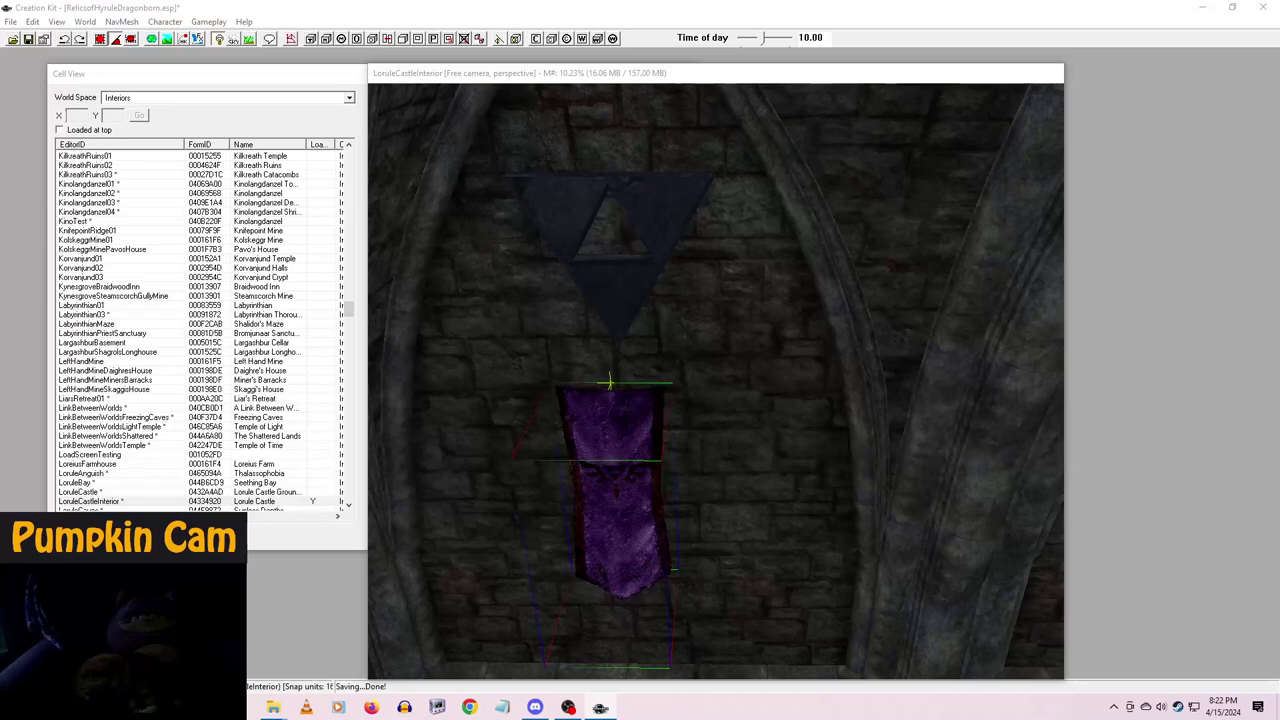
{"action": "left_click", "coordinate": [361, 84]}
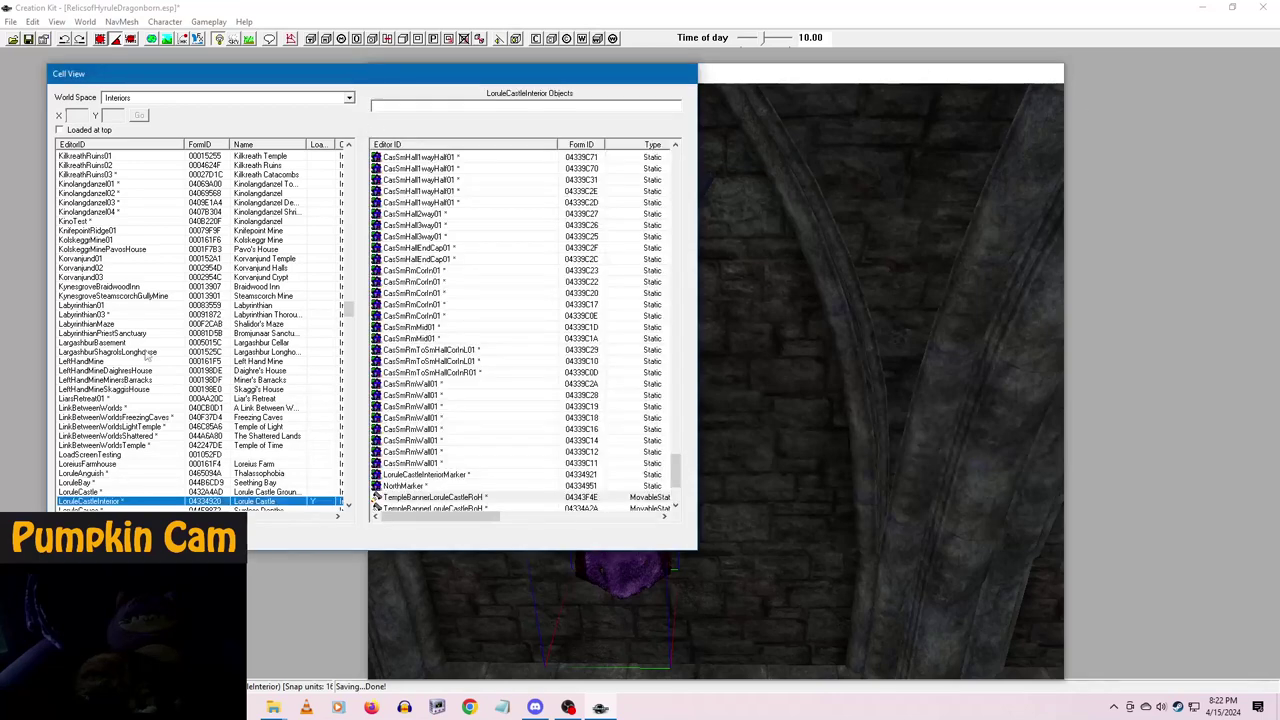
{"action": "key", "text": "r"}
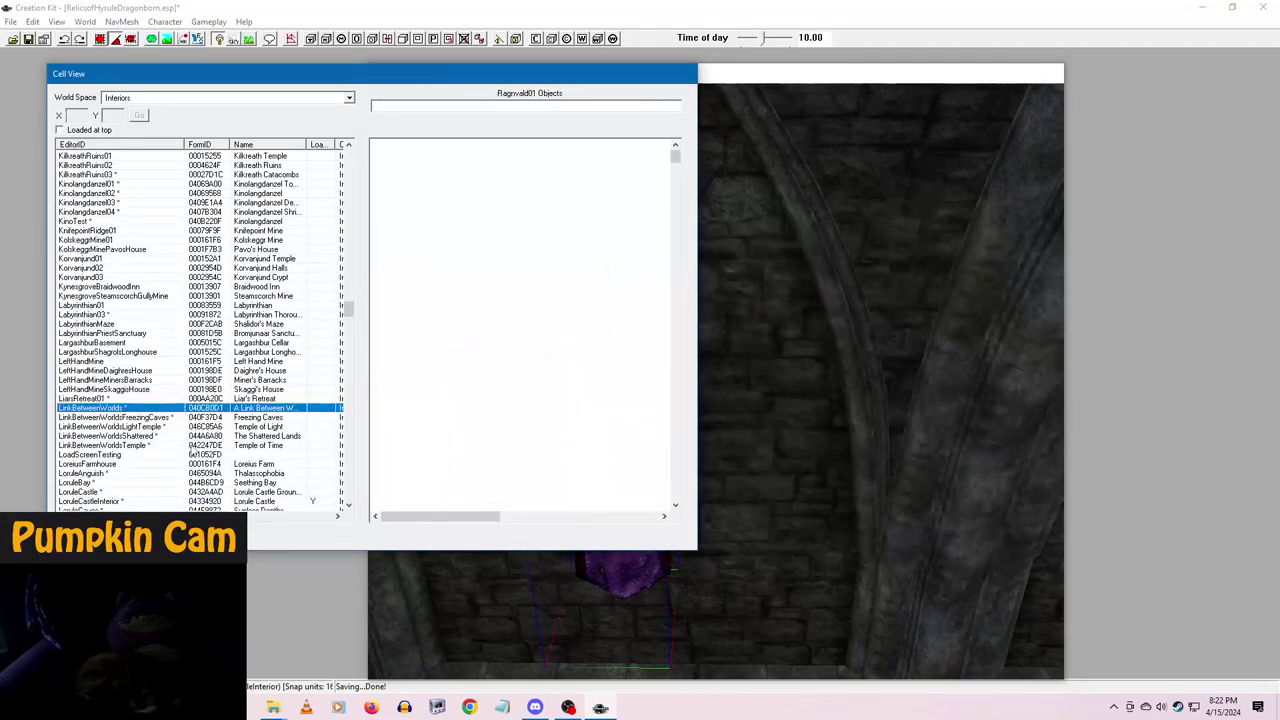
{"action": "scroll", "coordinate": [176, 454], "scroll_direction": "down", "scroll_amount": 20}
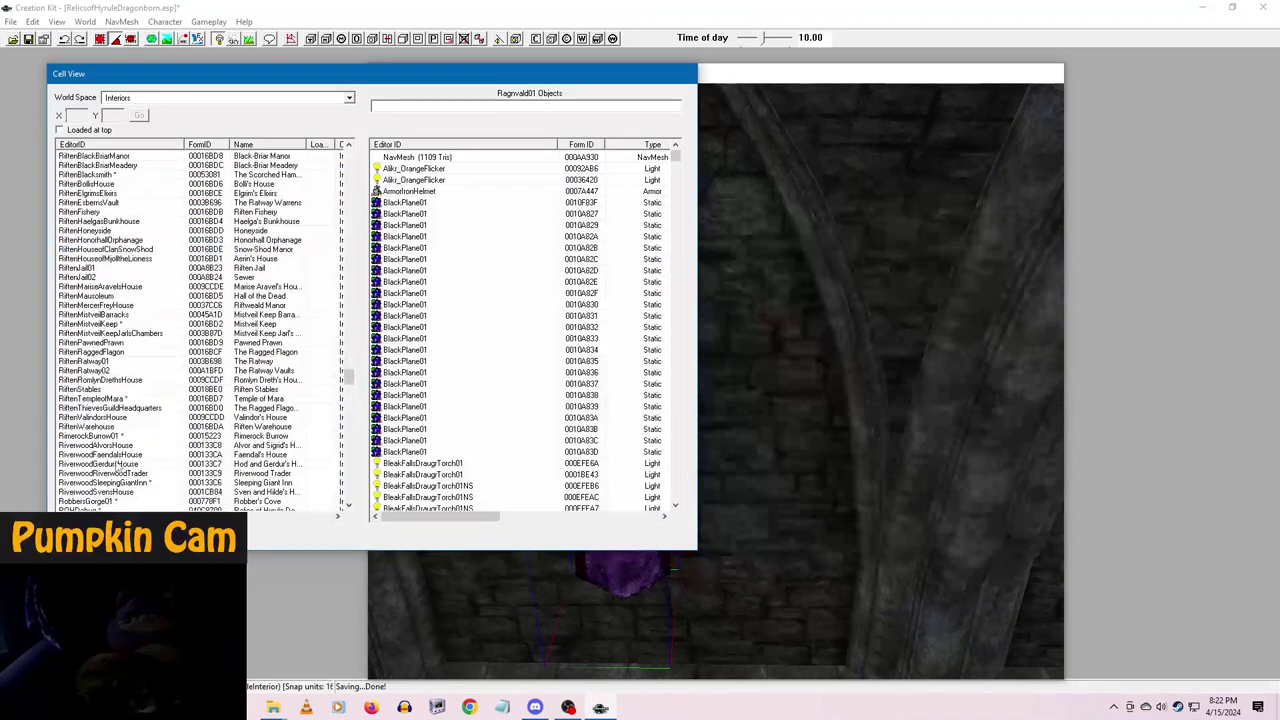
{"action": "left_click", "coordinate": [92, 483]}
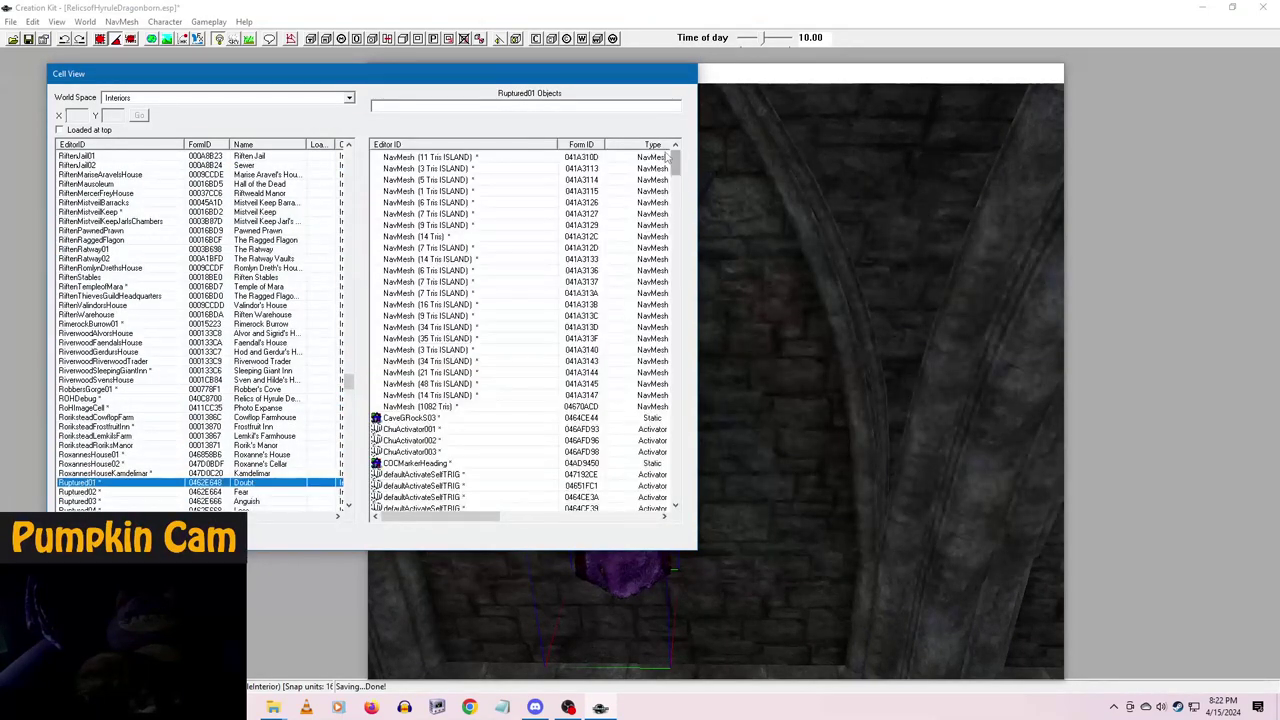
{"action": "left_click_drag", "start_coordinate": [676, 163], "coordinate": [683, 270]}
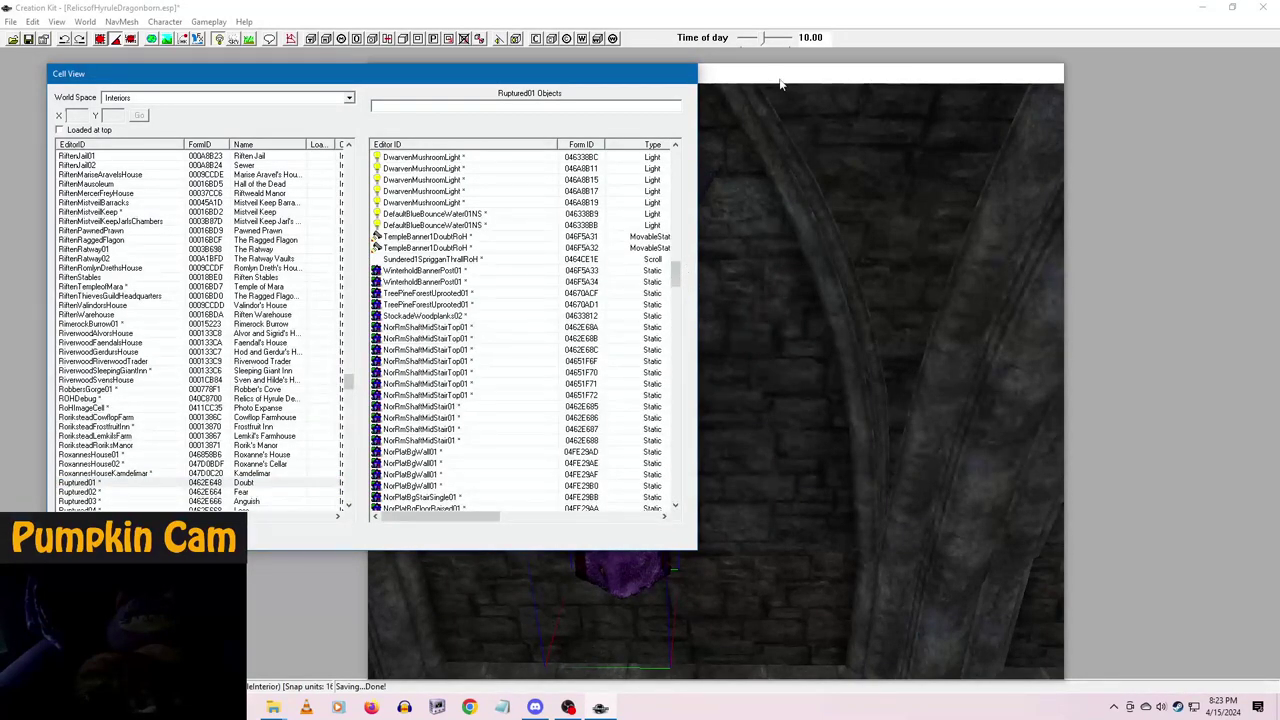
{"action": "left_click", "coordinate": [826, 90]}
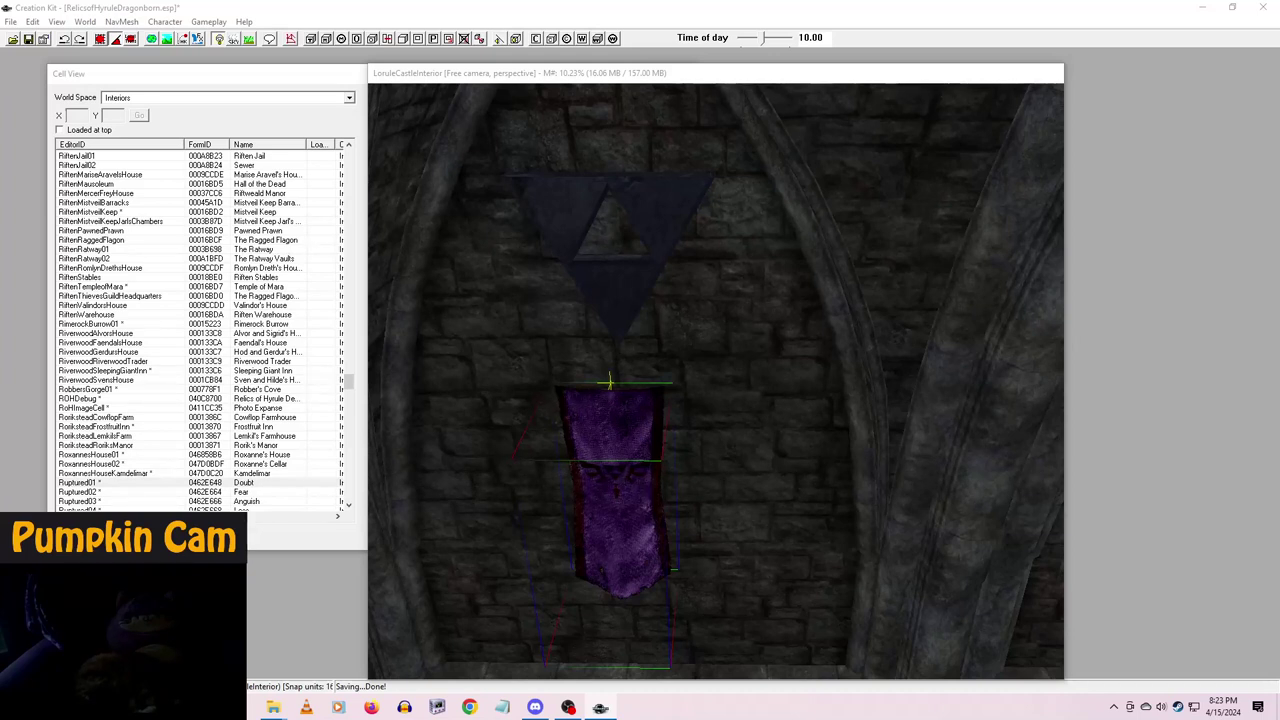
- Place a Winterhold banner post above the purple banner, turn it parallel to the wall and lower it slightly
{"action": "left_click", "coordinate": [651, 363]}
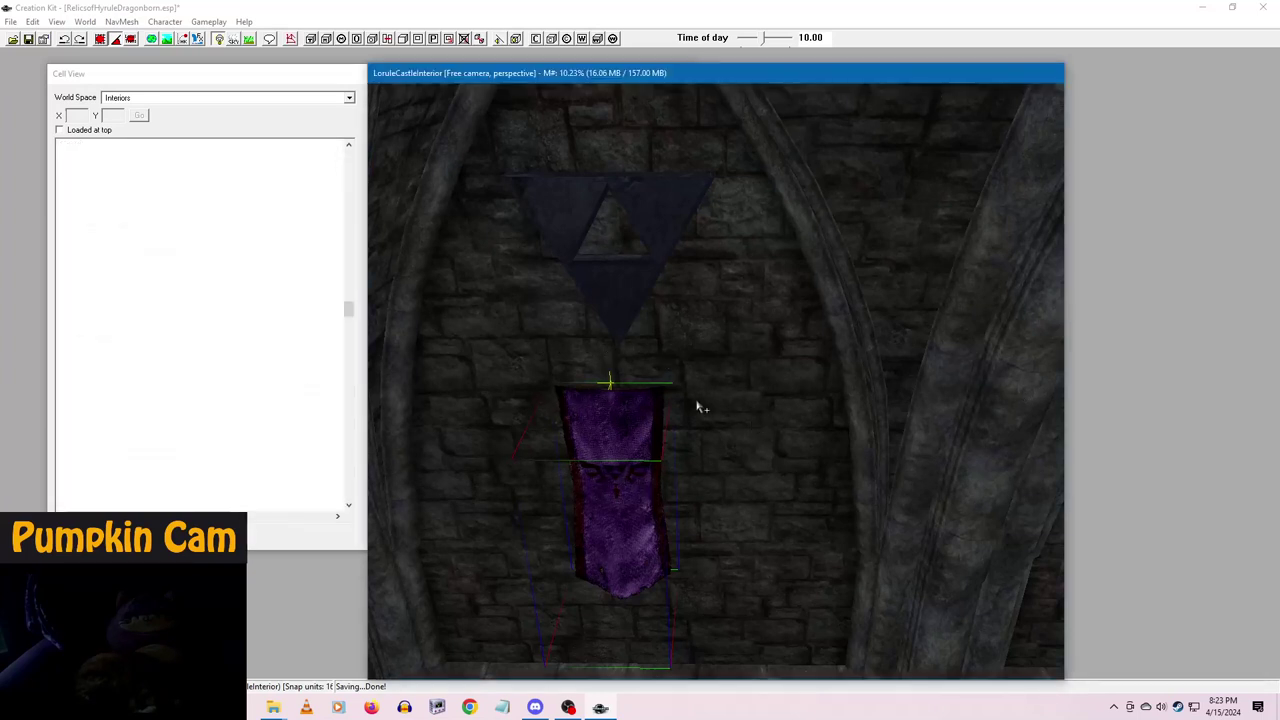
{"action": "scroll", "coordinate": [626, 374], "scroll_direction": "up", "scroll_amount": 3}
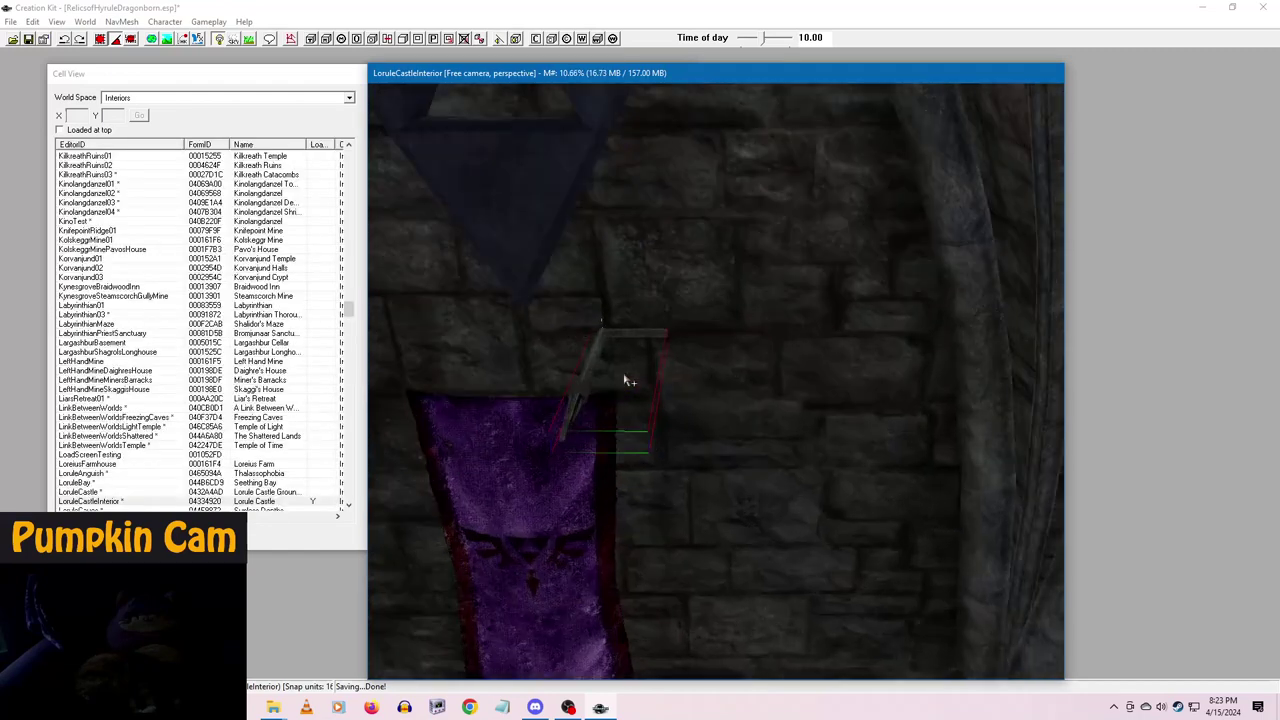
{"action": "right_click_drag", "start_coordinate": [506, 349], "coordinate": [630, 349]}
{"action": "key", "text": "x"}
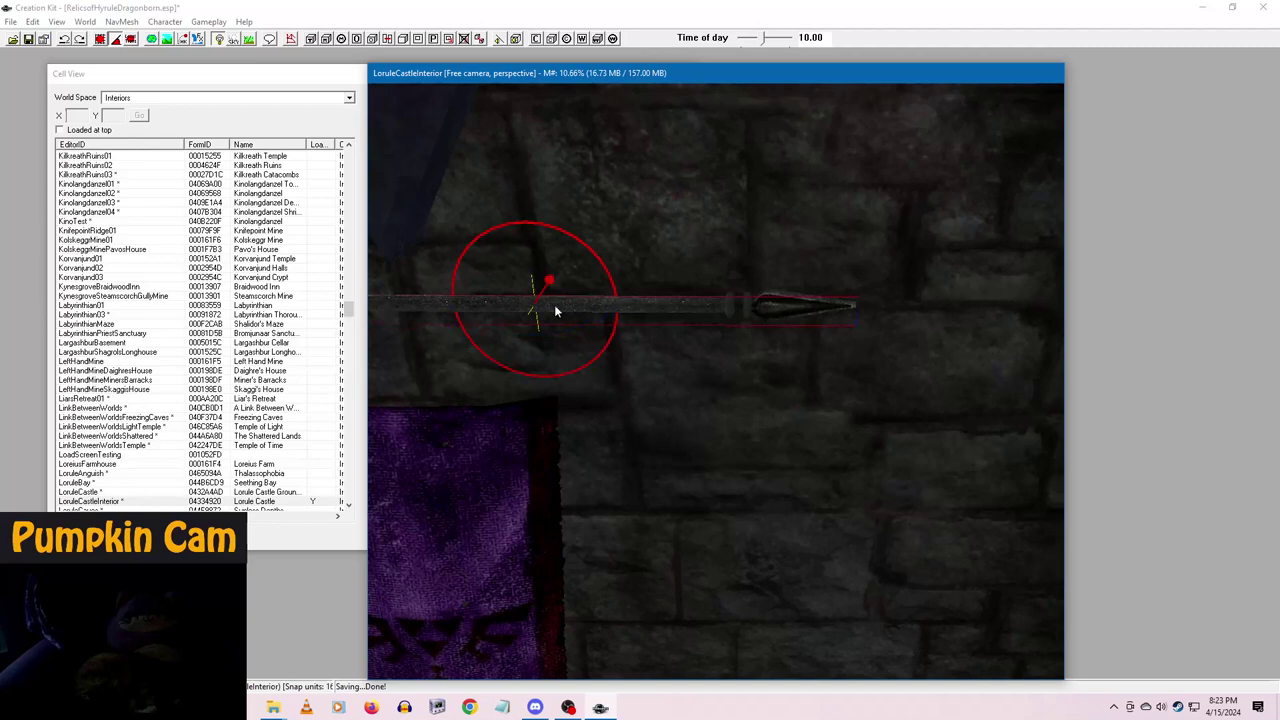
{"action": "left_click_drag", "start_coordinate": [556, 309], "coordinate": [556, 345]}
{"action": "key", "text": "x"}
{"action": "scroll", "coordinate": [556, 345], "scroll_direction": "down", "scroll_amount": 3}
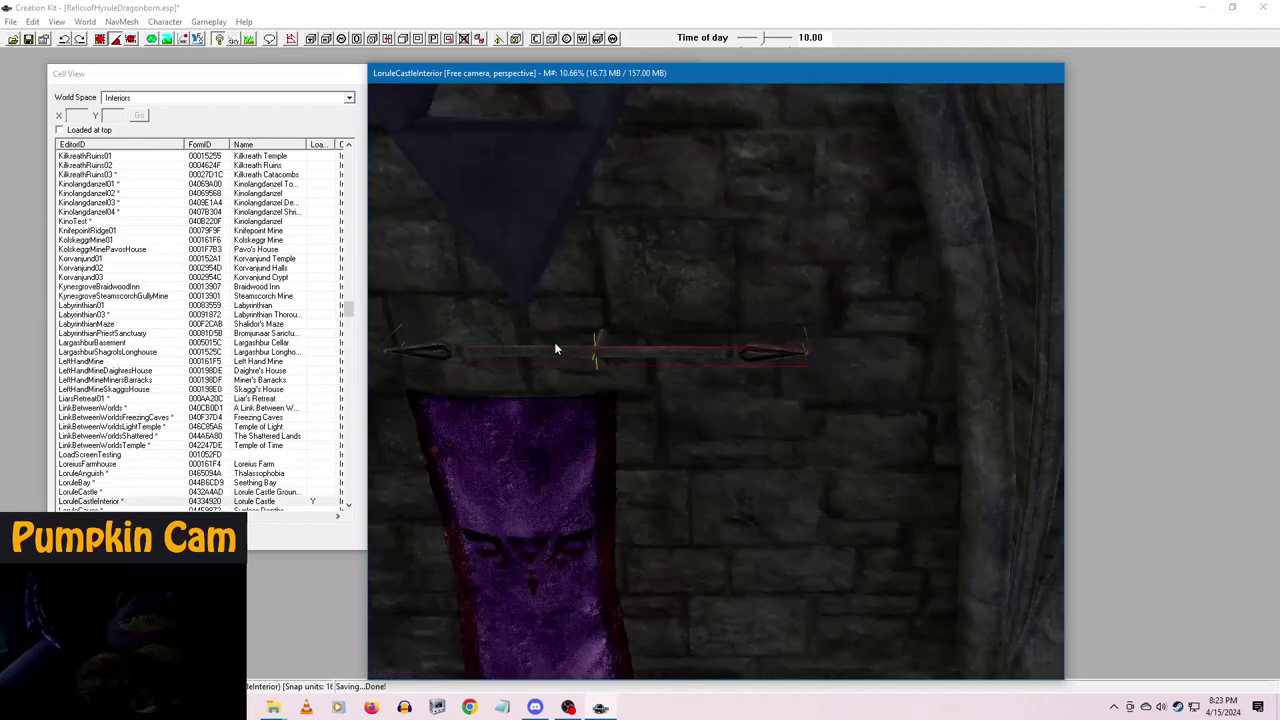
- Center the banner post beneath the Triforce against the wall and lower it to the banner's upper edge
{"action": "middle_click_drag", "start_coordinate": [556, 345], "coordinate": [680, 410], "text": "shift"}
{"action": "scroll", "coordinate": [680, 410], "scroll_direction": "up", "scroll_amount": 4}
{"action": "left_click_drag", "start_coordinate": [770, 386], "coordinate": [644, 354]}
{"action": "key", "text": "x"}
{"action": "key", "text": "c"}
{"action": "middle_click_drag", "start_coordinate": [675, 381], "coordinate": [604, 336], "text": "shift"}
{"action": "key", "text": "z"}
{"action": "left_click_drag", "start_coordinate": [671, 305], "coordinate": [678, 432]}
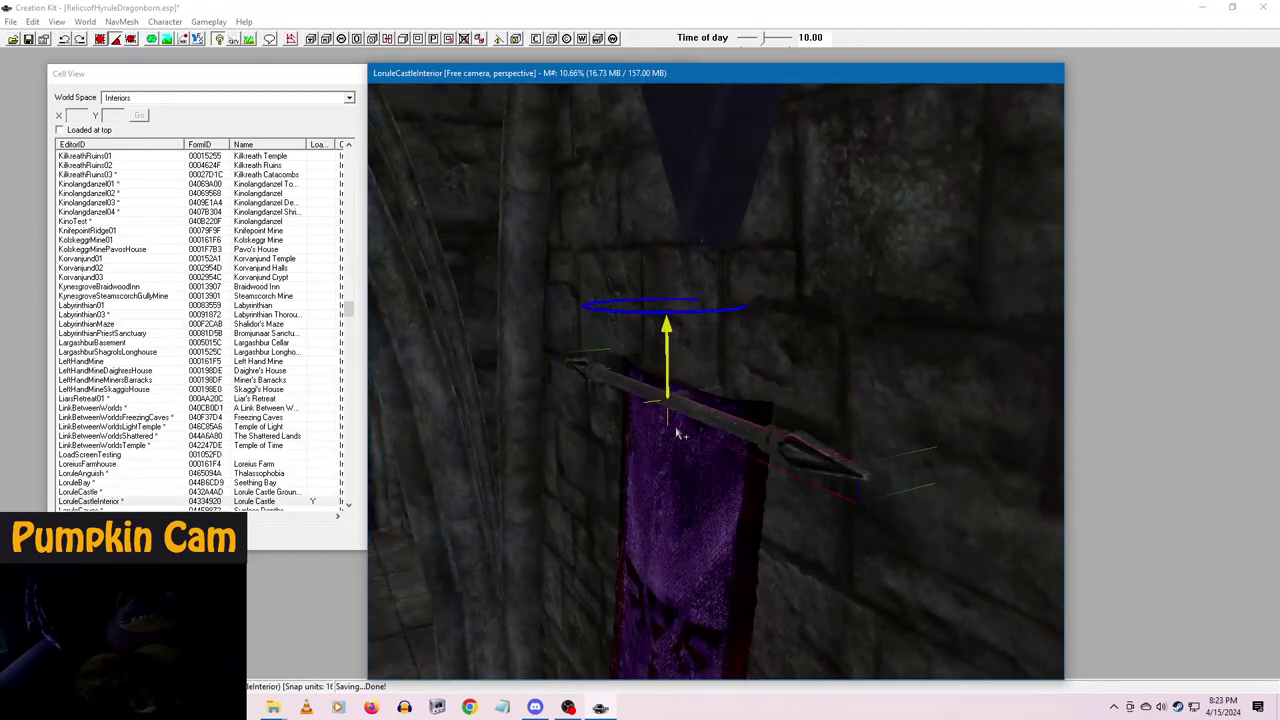
- Pull the purple banner out from the wall so it hangs under the post, restoring it after a trial deletion
{"action": "key", "text": "d"}
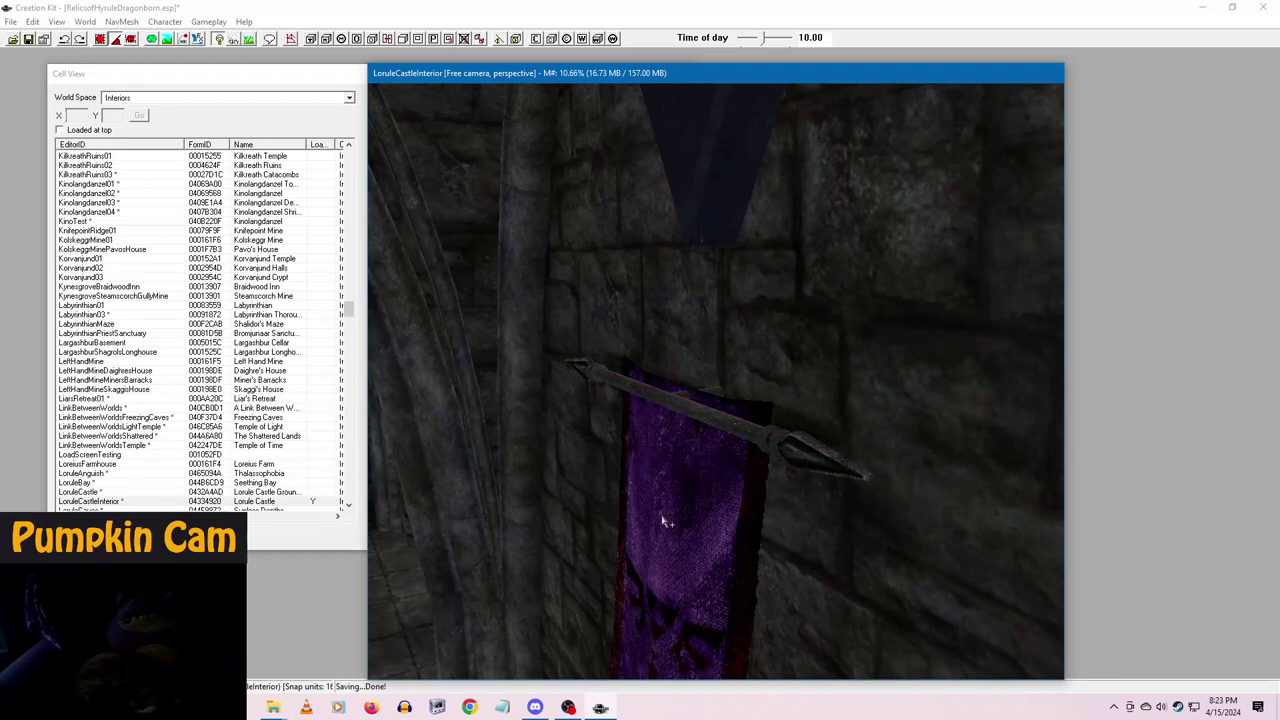
{"action": "left_click", "coordinate": [673, 574]}
{"action": "key", "text": "y"}
{"action": "key", "text": "x"}
{"action": "left_click_drag", "start_coordinate": [663, 514], "coordinate": [625, 544]}
{"action": "key", "text": "z"}
{"action": "key", "text": "y"}
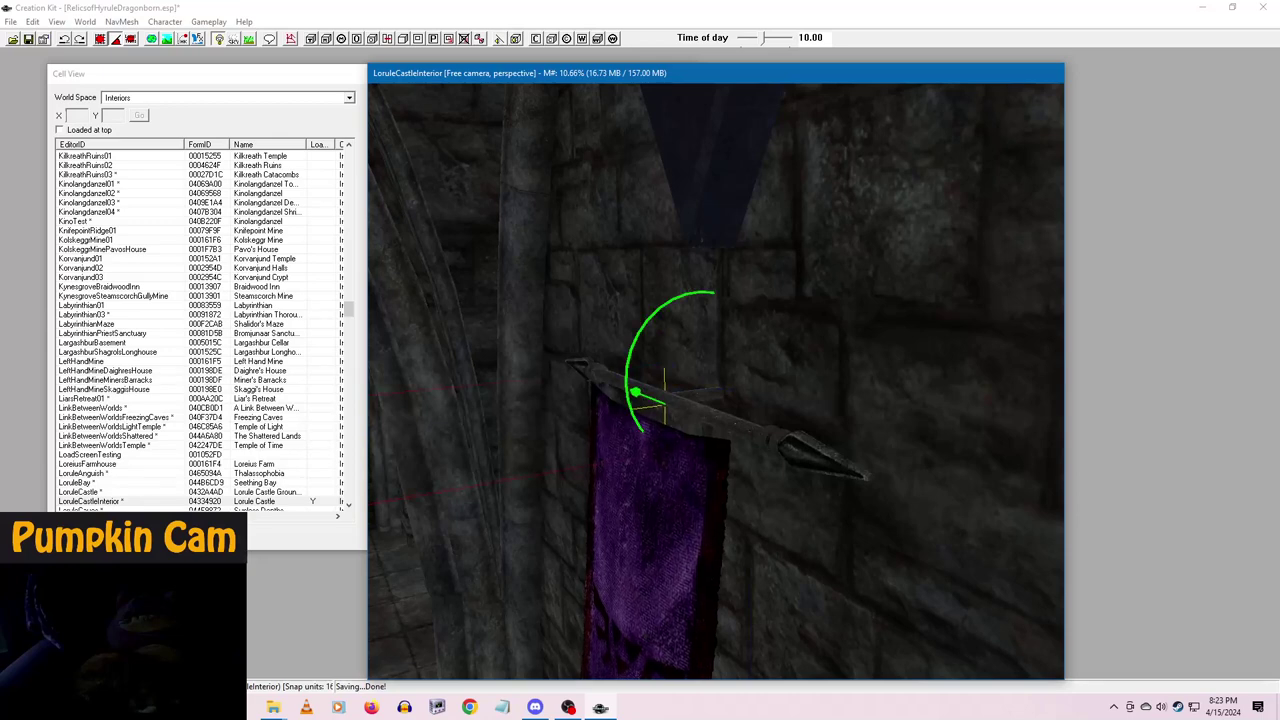
{"action": "key", "text": "Delete"}
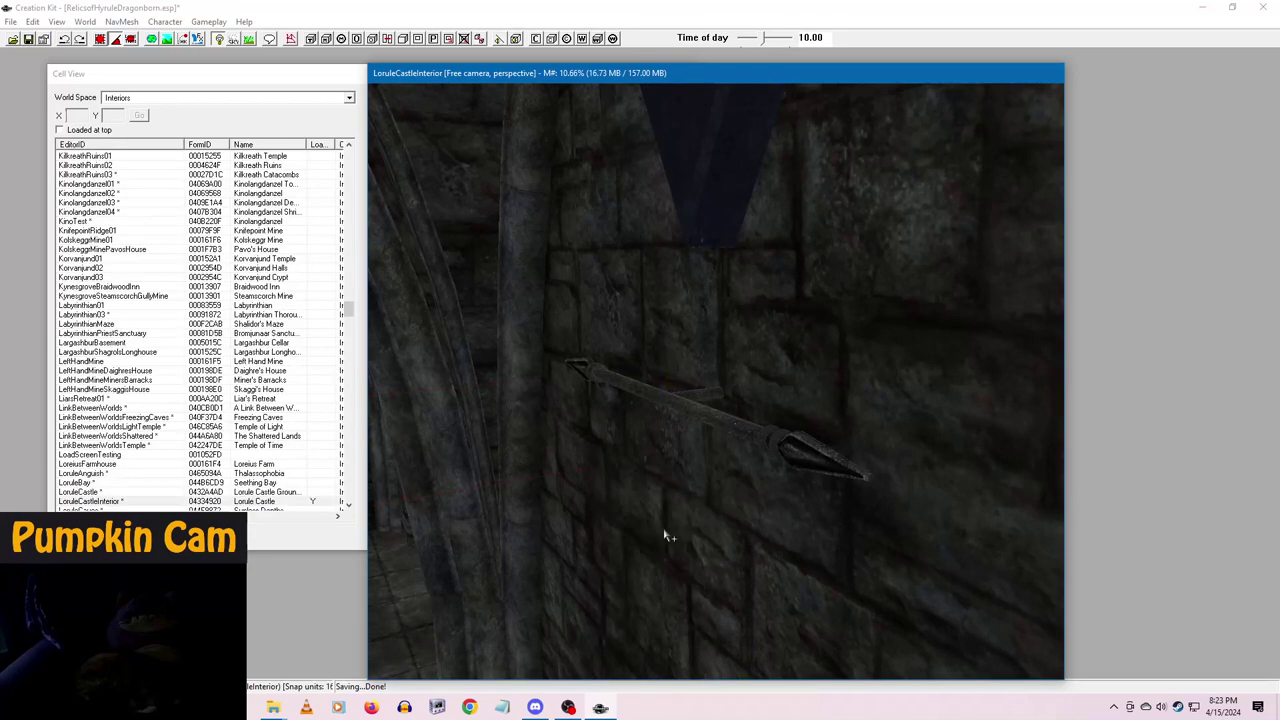
{"action": "key", "text": "ctrl+z"}
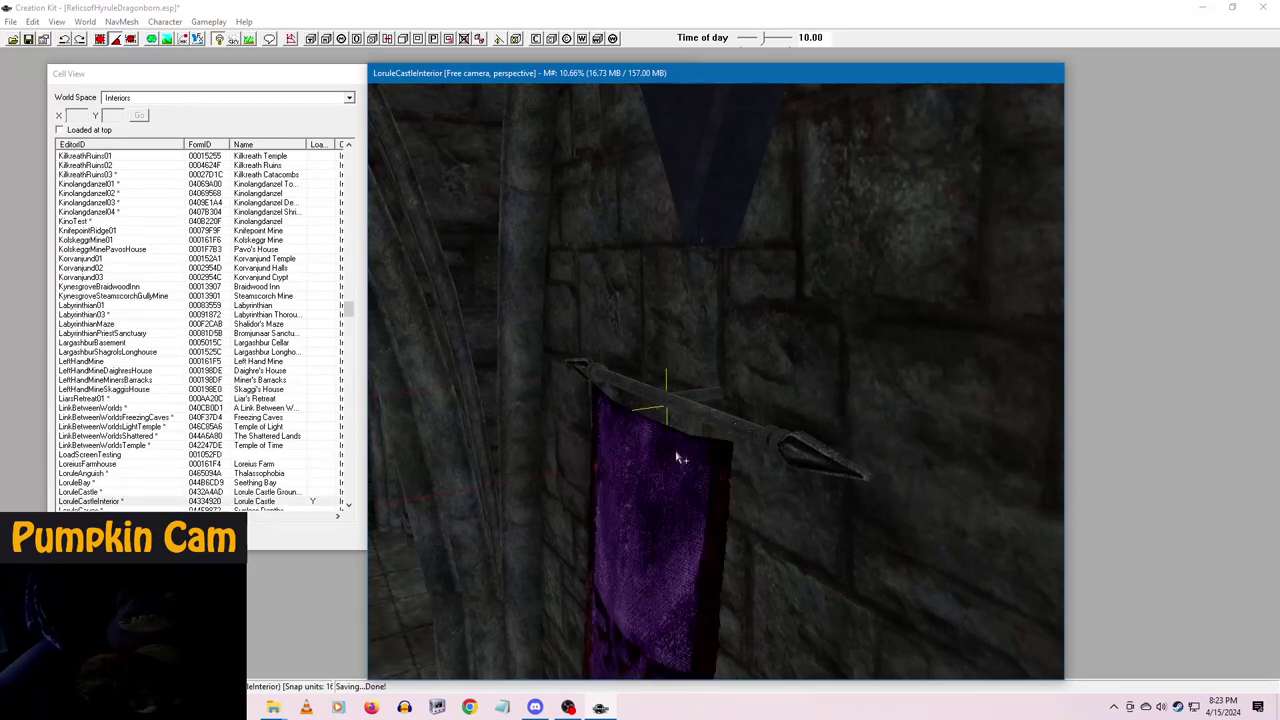
- Nudge the banner into line with the post and center it sideways under the post's wall bracket
{"action": "middle_click_drag", "start_coordinate": [652, 518], "coordinate": [677, 526], "text": "shift"}
{"action": "key", "text": "d"}
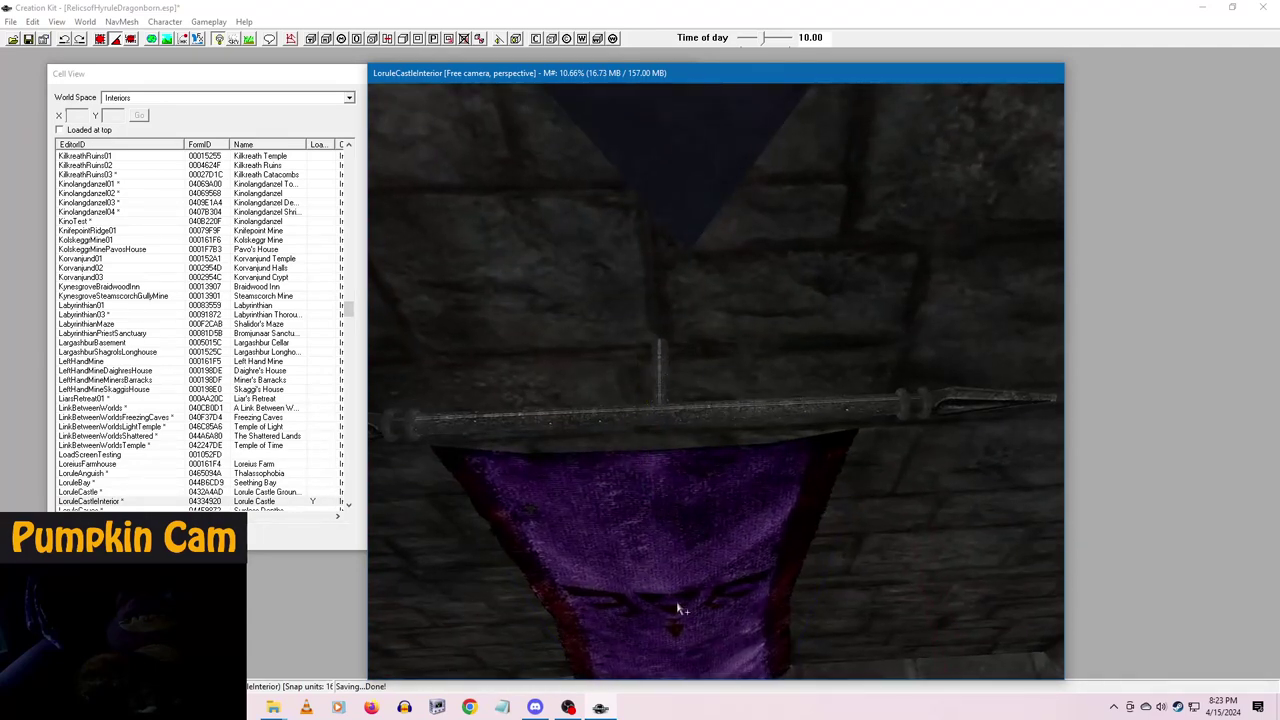
{"action": "scroll", "coordinate": [679, 600], "scroll_direction": "down", "scroll_amount": 4}
{"action": "left_click", "coordinate": [685, 540]}
{"action": "scroll", "coordinate": [692, 562], "scroll_direction": "up", "scroll_amount": 2}
{"action": "key", "text": "e"}
{"action": "key", "text": "w"}
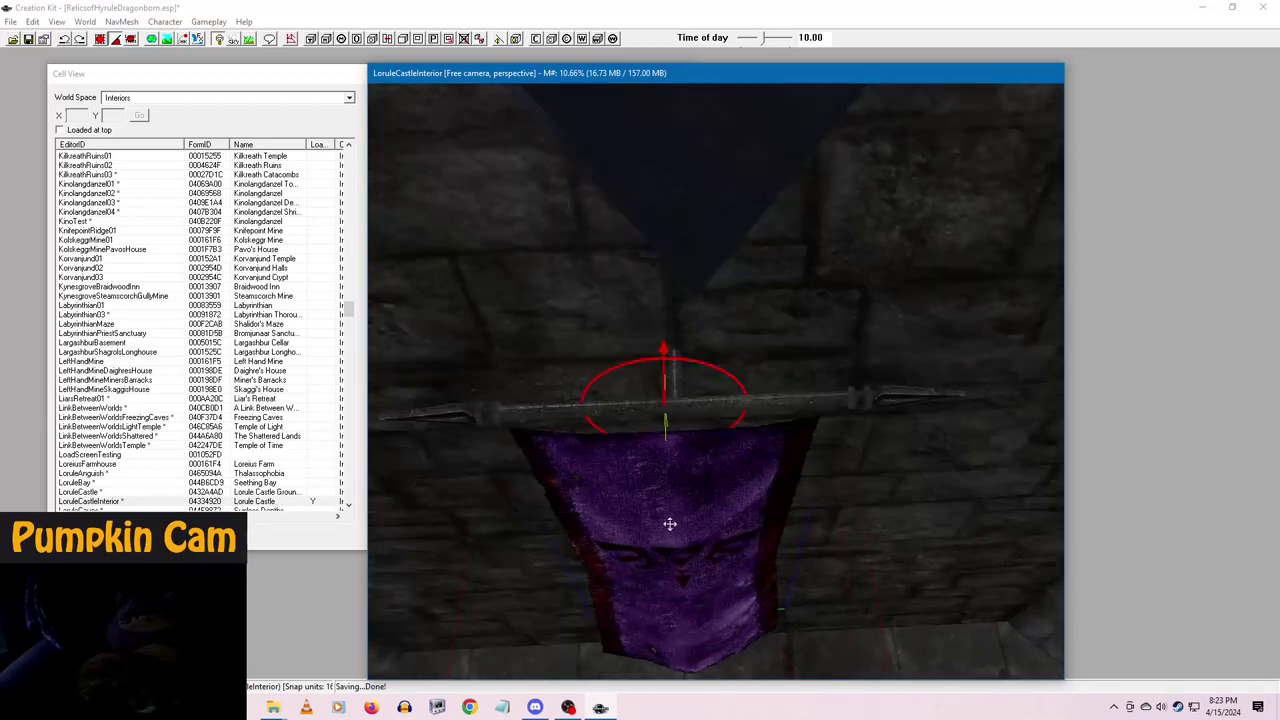
{"action": "left_click_drag", "start_coordinate": [670, 524], "coordinate": [670, 515]}
{"action": "middle_click_drag", "start_coordinate": [692, 530], "coordinate": [697, 486], "text": "shift"}
{"action": "key", "text": "c"}
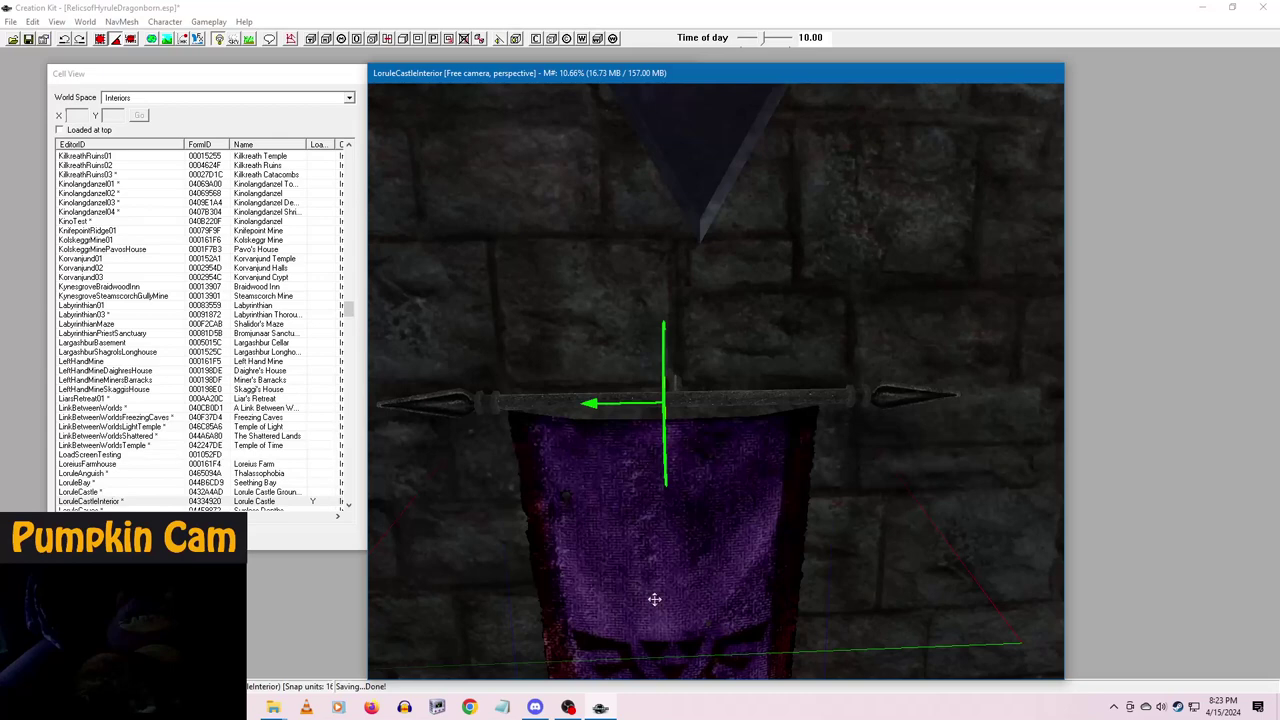
{"action": "left_click_drag", "start_coordinate": [653, 599], "coordinate": [667, 599]}
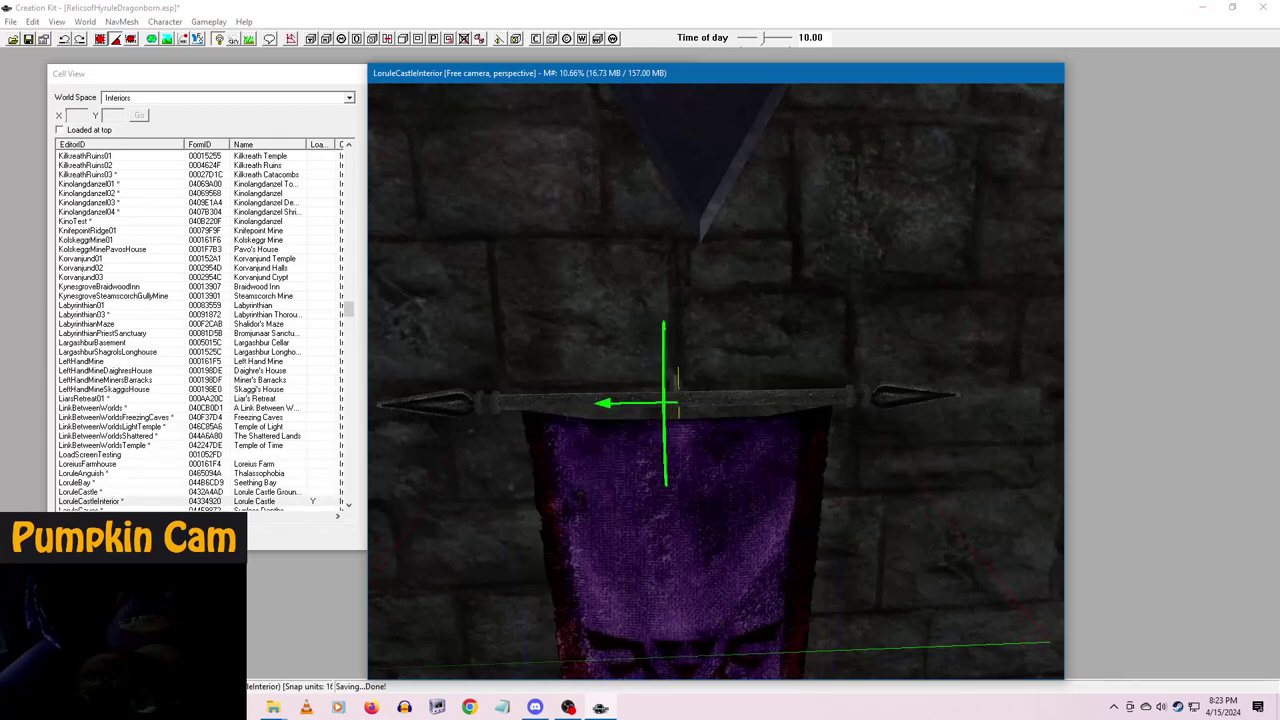
- Examine the Triforce and hanging banner arrangement on the arched wall from near and from the hall below
{"action": "scroll", "coordinate": [729, 571], "scroll_direction": "down", "scroll_amount": 5}
{"action": "scroll", "coordinate": [763, 540], "scroll_direction": "up", "scroll_amount": 3}
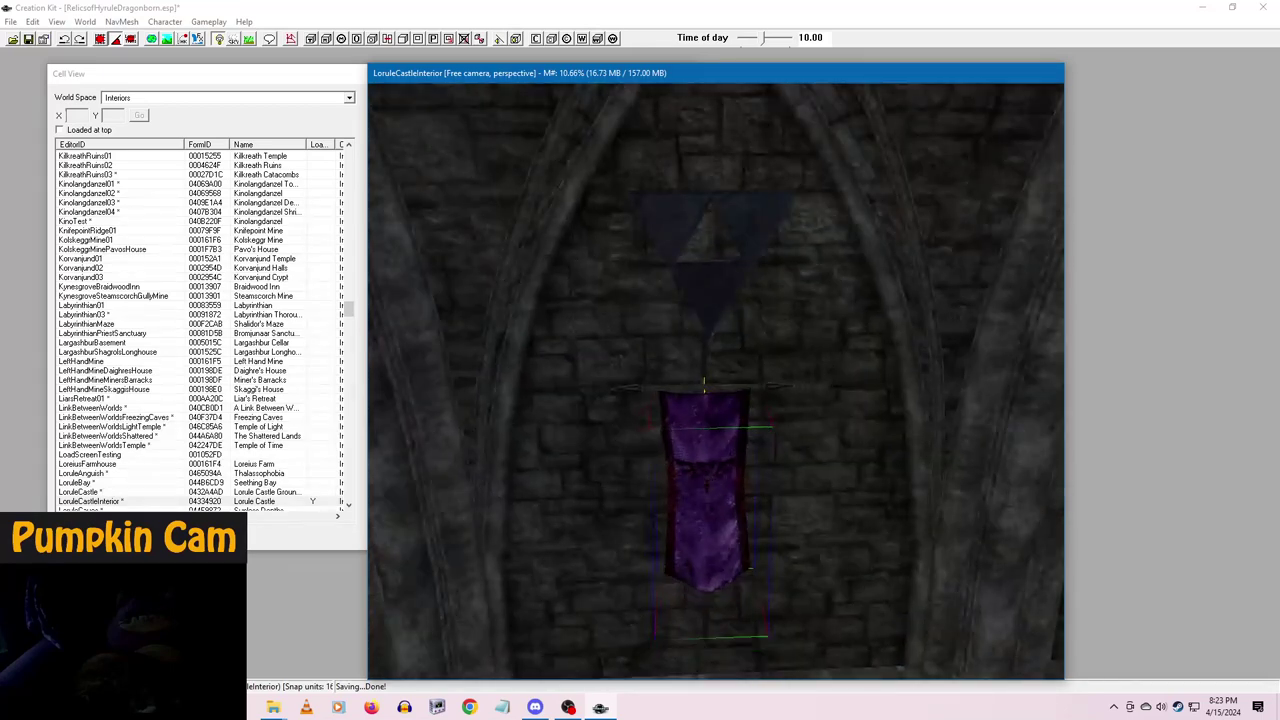
{"action": "left_click_drag", "start_coordinate": [724, 478], "coordinate": [726, 494]}
{"action": "scroll", "coordinate": [740, 498], "scroll_direction": "down", "scroll_amount": 3}
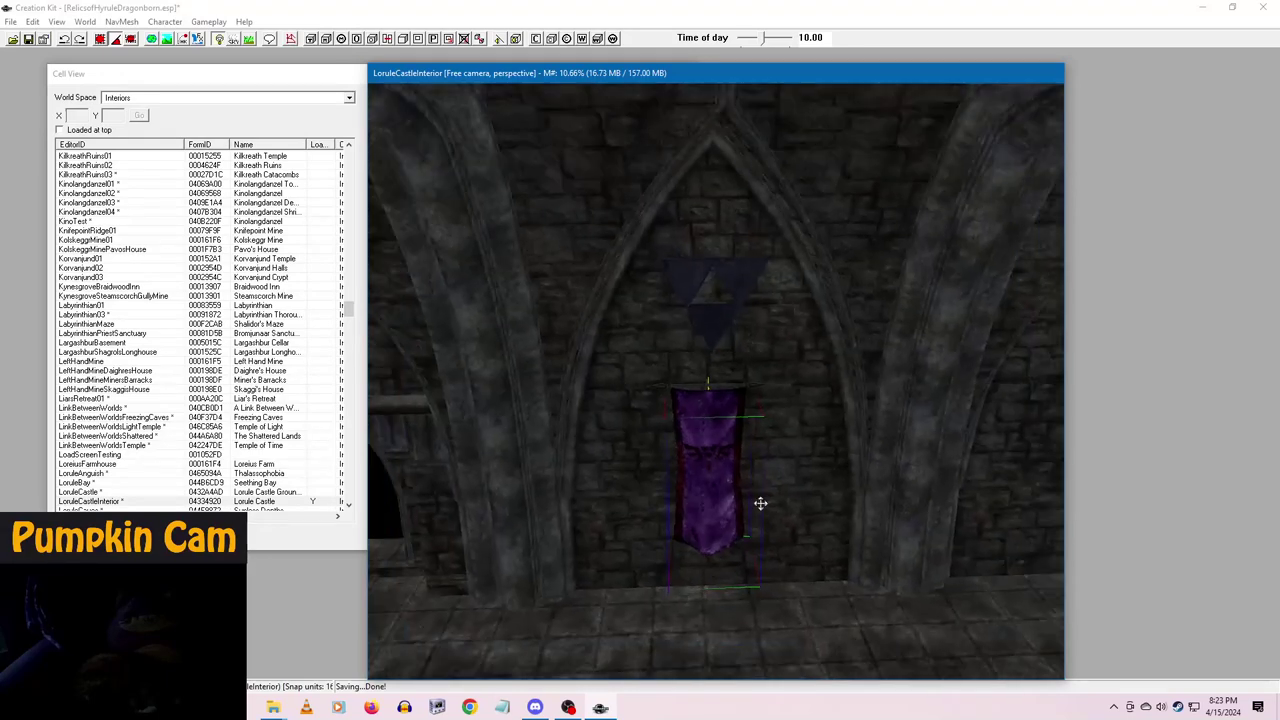
{"action": "scroll", "coordinate": [769, 494], "scroll_direction": "down", "scroll_amount": 3}
{"action": "scroll", "coordinate": [705, 518], "scroll_direction": "up", "scroll_amount": 5}
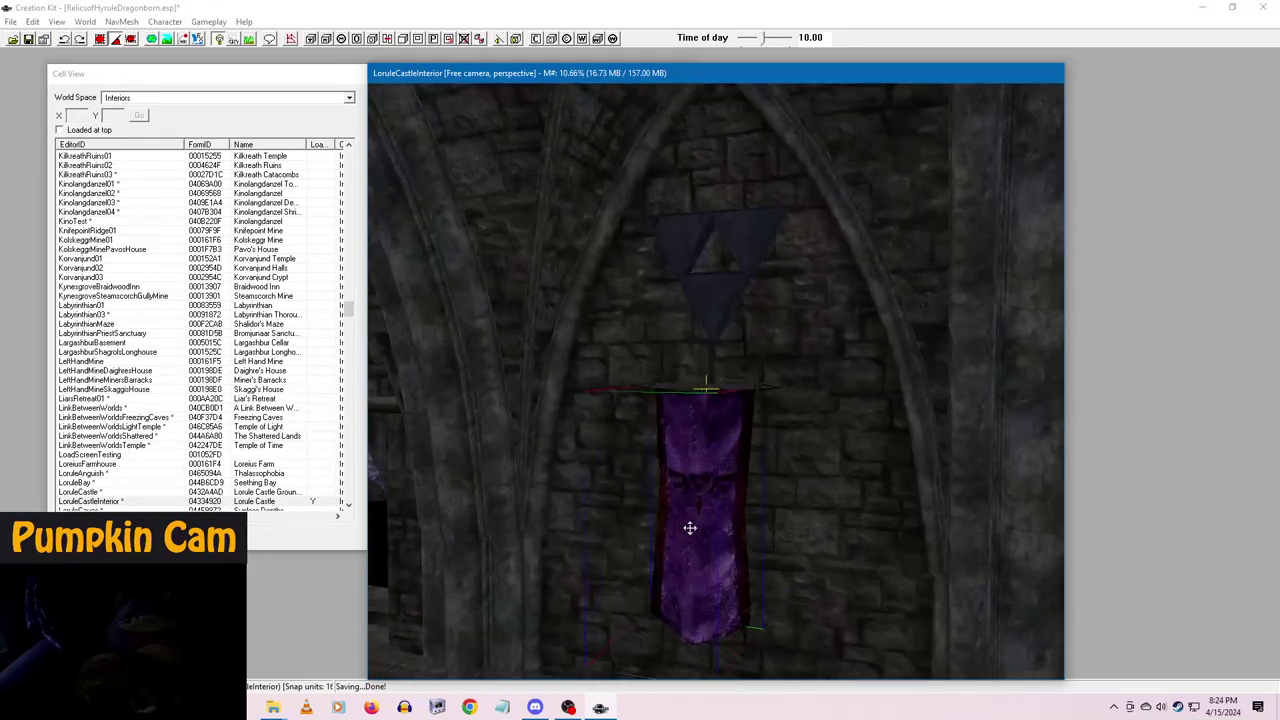
{"action": "middle_click_drag", "start_coordinate": [690, 528], "coordinate": [710, 548], "text": "shift"}
{"action": "scroll", "coordinate": [710, 548], "scroll_direction": "down", "scroll_amount": 3}
{"action": "scroll", "coordinate": [709, 548], "scroll_direction": "down", "scroll_amount": 2}
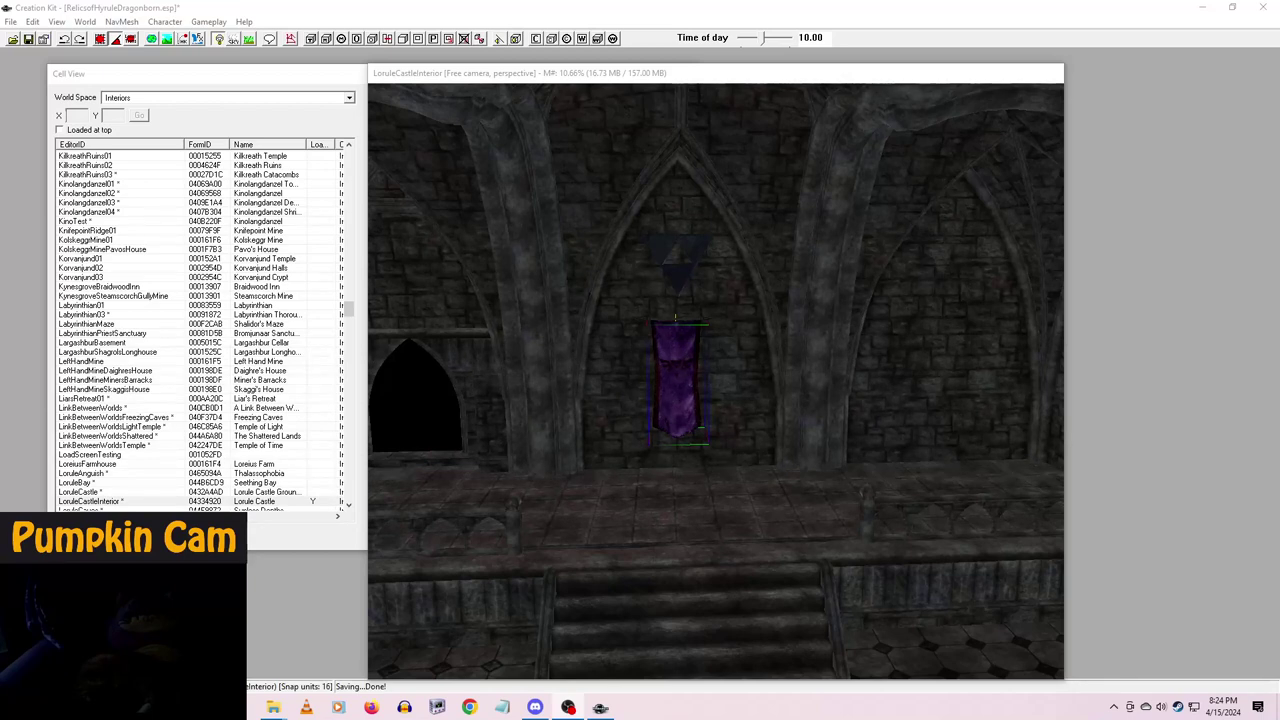
{"action": "scroll", "coordinate": [675, 470], "scroll_direction": "up", "scroll_amount": 5}
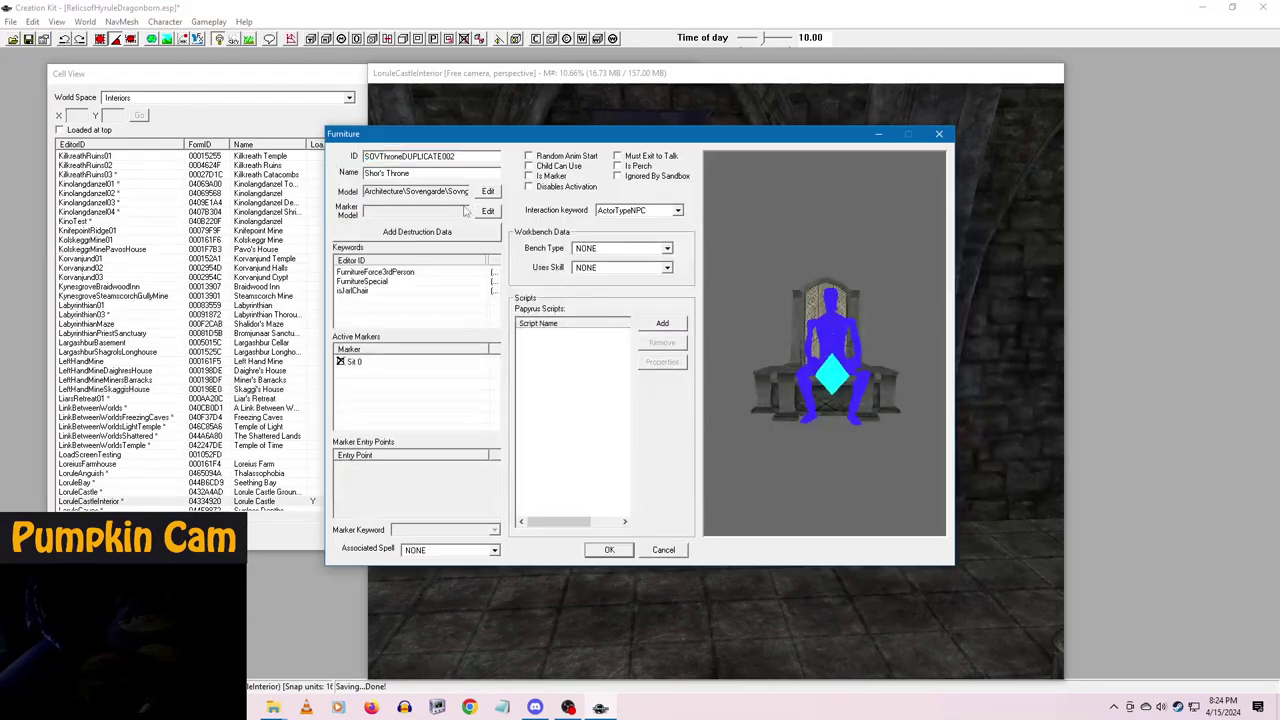
- Name the duplicated Sovngarde throne "Hilda's Throne" and open its model data
{"action": "key", "text": "Tab"}
{"action": "type", "text": "Hikld"}
{"action": "left_click", "coordinate": [488, 191]}
- Try PurpleStoneRoHTxt as the alternate texture for the throne's SOVThrone01:17 part and remove it again
{"action": "double_click", "coordinate": [519, 312]}
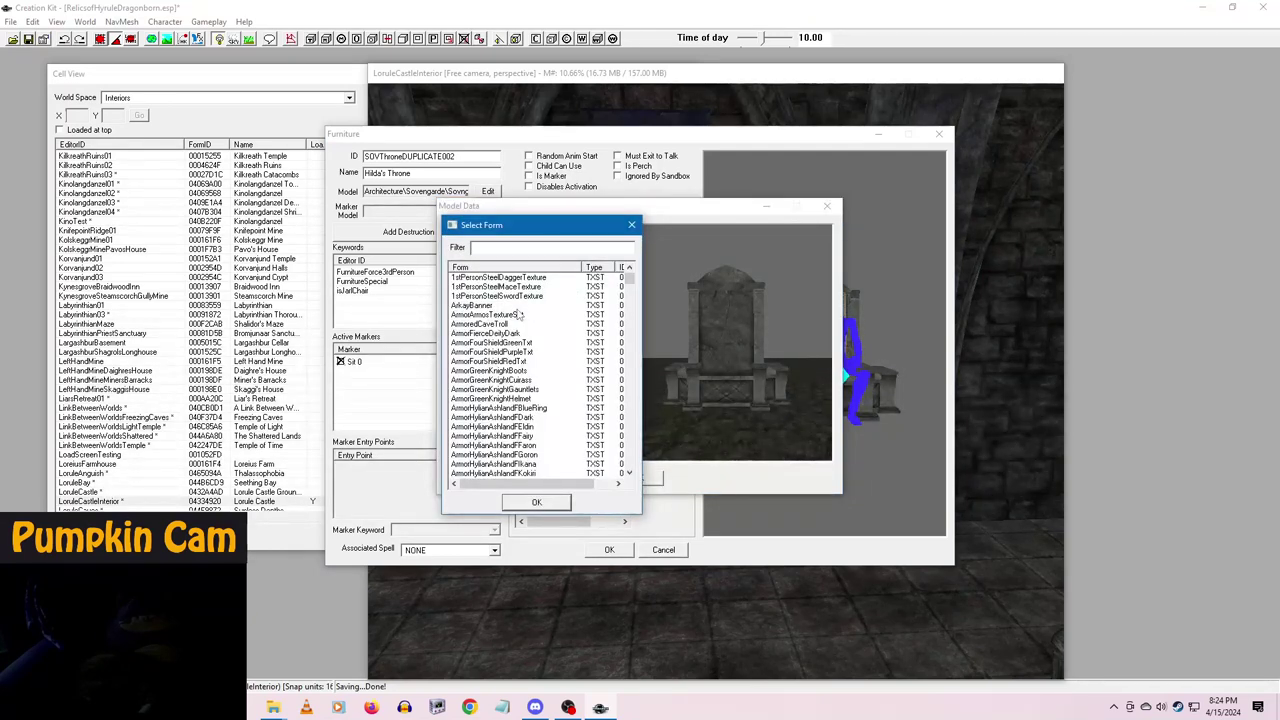
{"action": "type", "text": "purple"}
{"action": "left_click", "coordinate": [497, 296]}
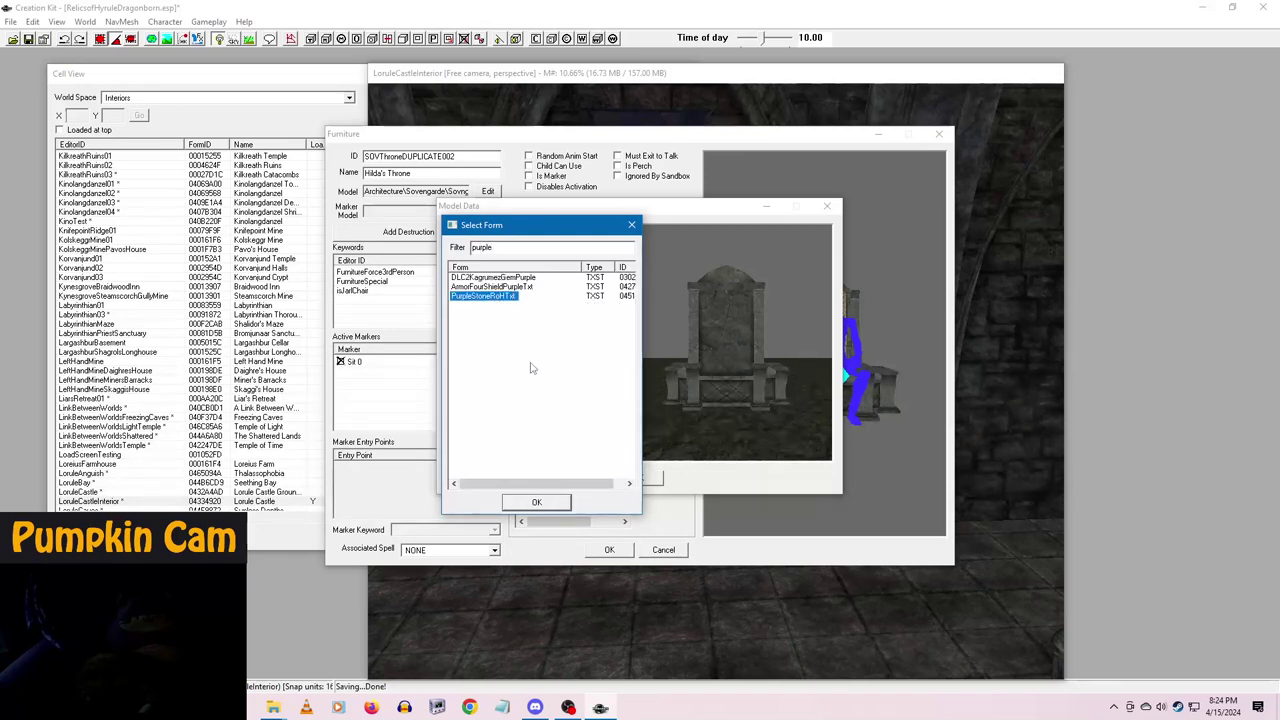
{"action": "left_click", "coordinate": [537, 503]}
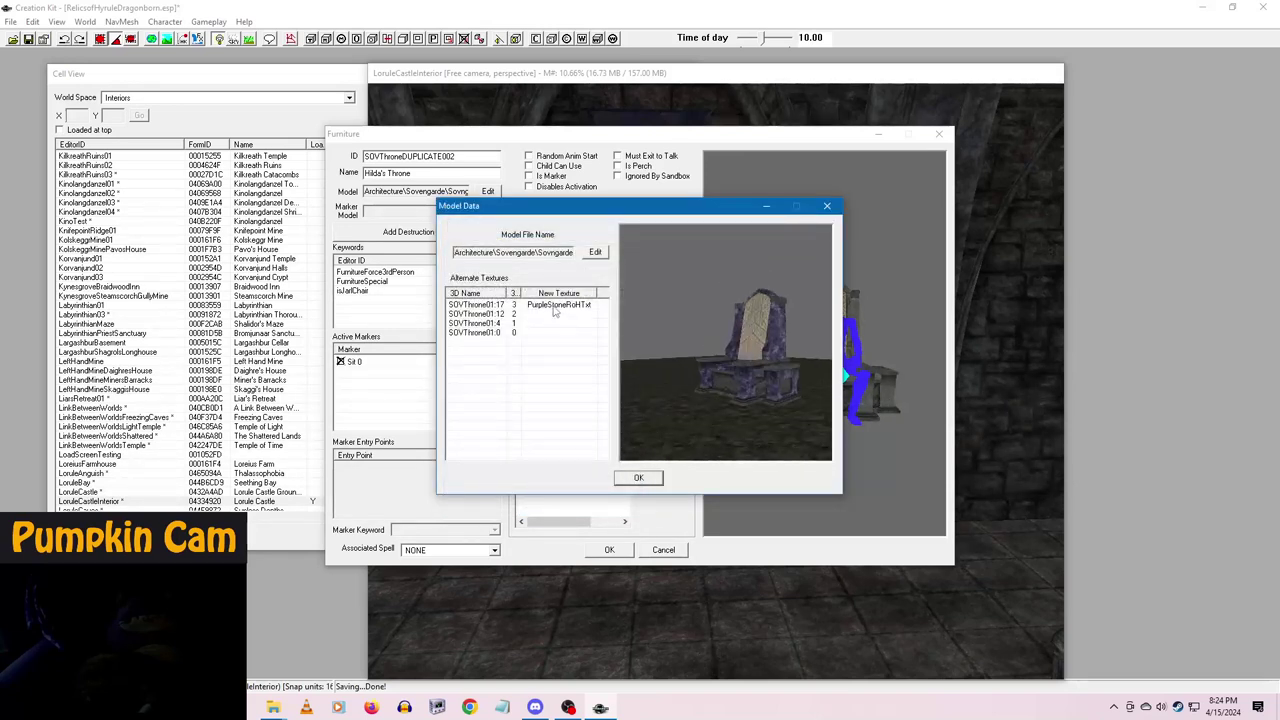
{"action": "right_click", "coordinate": [576, 306]}
{"action": "left_click", "coordinate": [587, 330]}
- Assign PurpleStoneRoHTxt as the alternate texture for the throne's SOVThrone01:12 backrest part
{"action": "right_click", "coordinate": [560, 306]}
{"action": "left_click", "coordinate": [584, 315]}
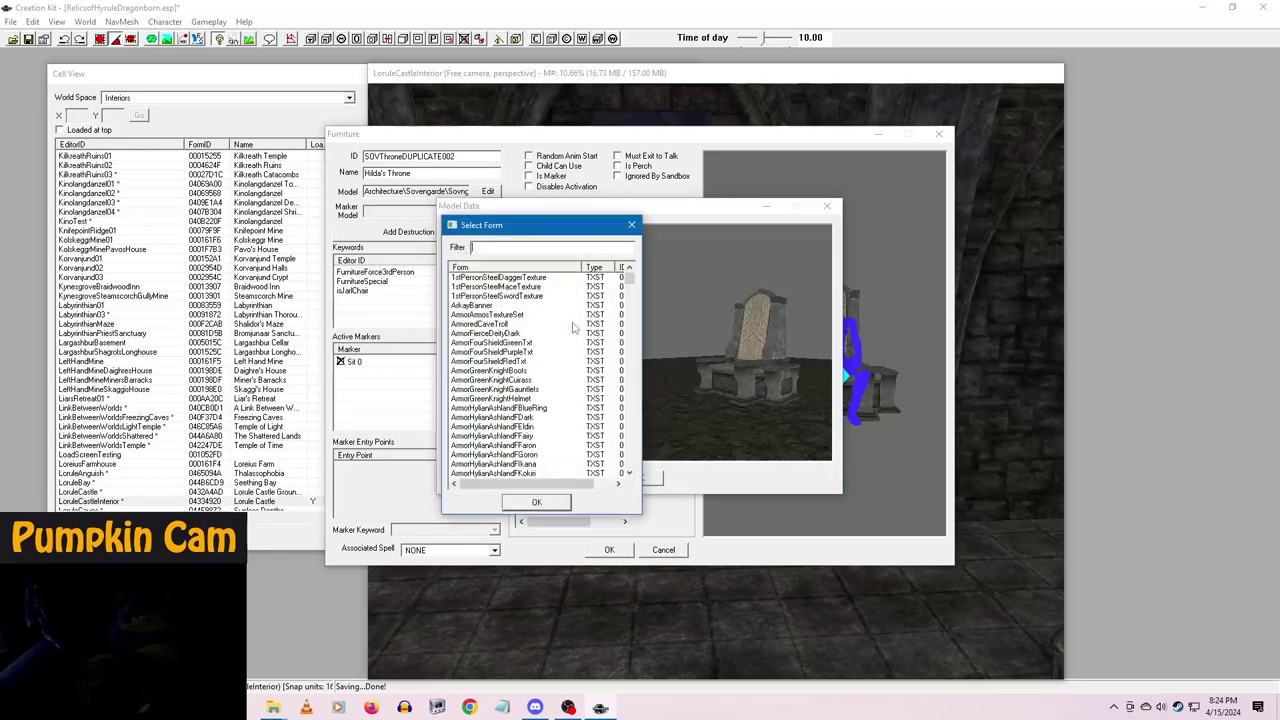
{"action": "type", "text": "purple"}
{"action": "left_click", "coordinate": [497, 296]}
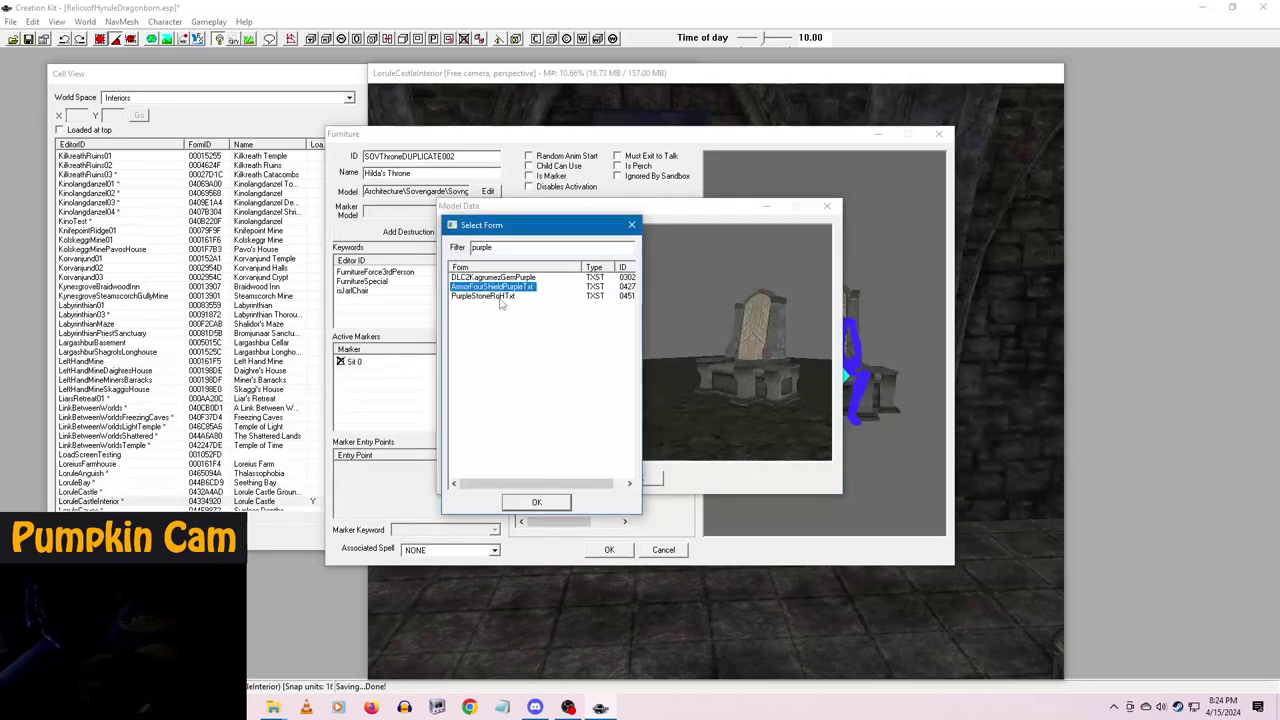
{"action": "left_click", "coordinate": [538, 503]}
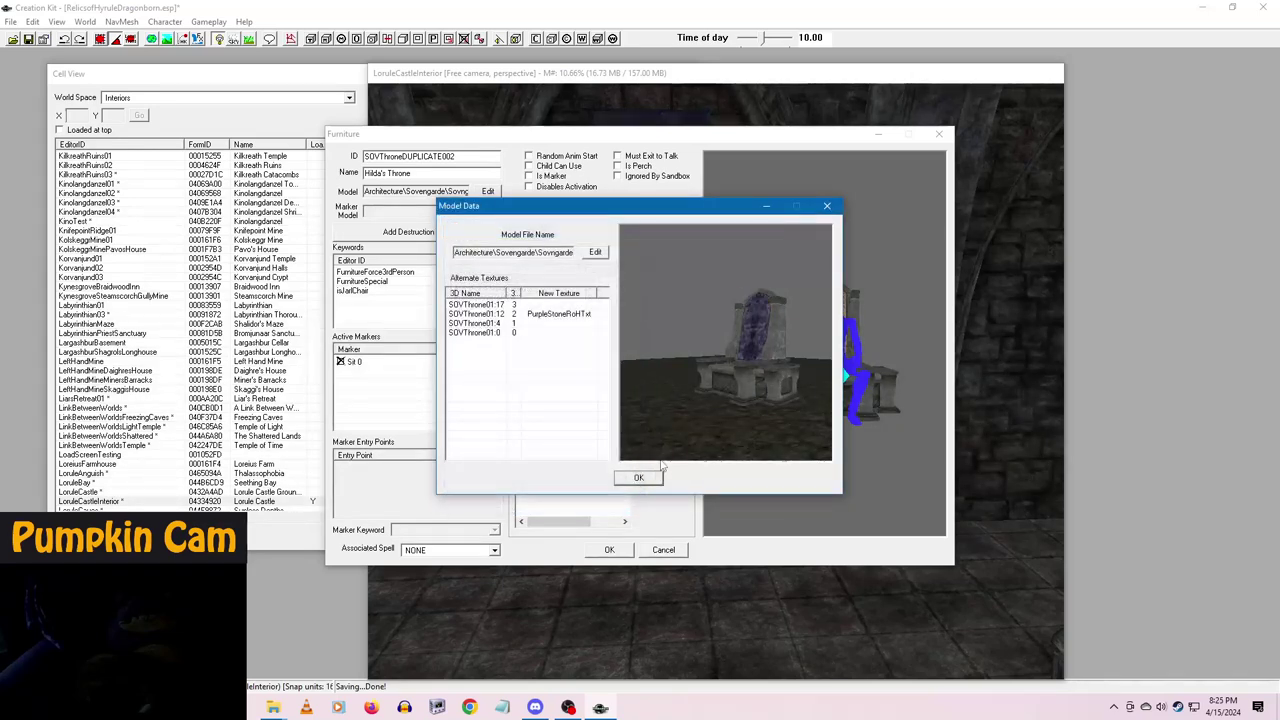
- Assign a DLC1CastleWallStone texture to the throne's SOVThrone01:17 part and inspect the result in the preview
{"action": "right_click", "coordinate": [565, 306]}
{"action": "left_click", "coordinate": [573, 311]}
{"action": "type", "text": "stone0"}
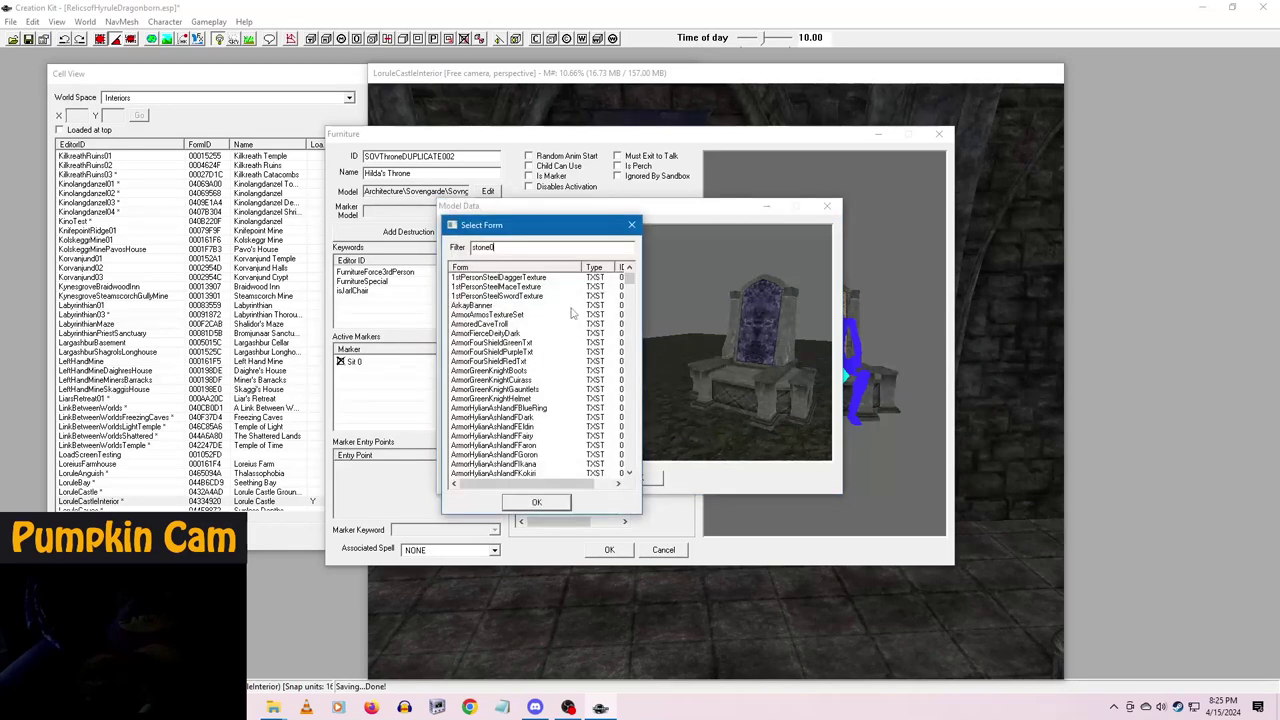
{"action": "scroll", "coordinate": [525, 440], "scroll_direction": "down", "scroll_amount": 3}
{"action": "left_click", "coordinate": [520, 427]}
{"action": "left_click", "coordinate": [550, 502]}
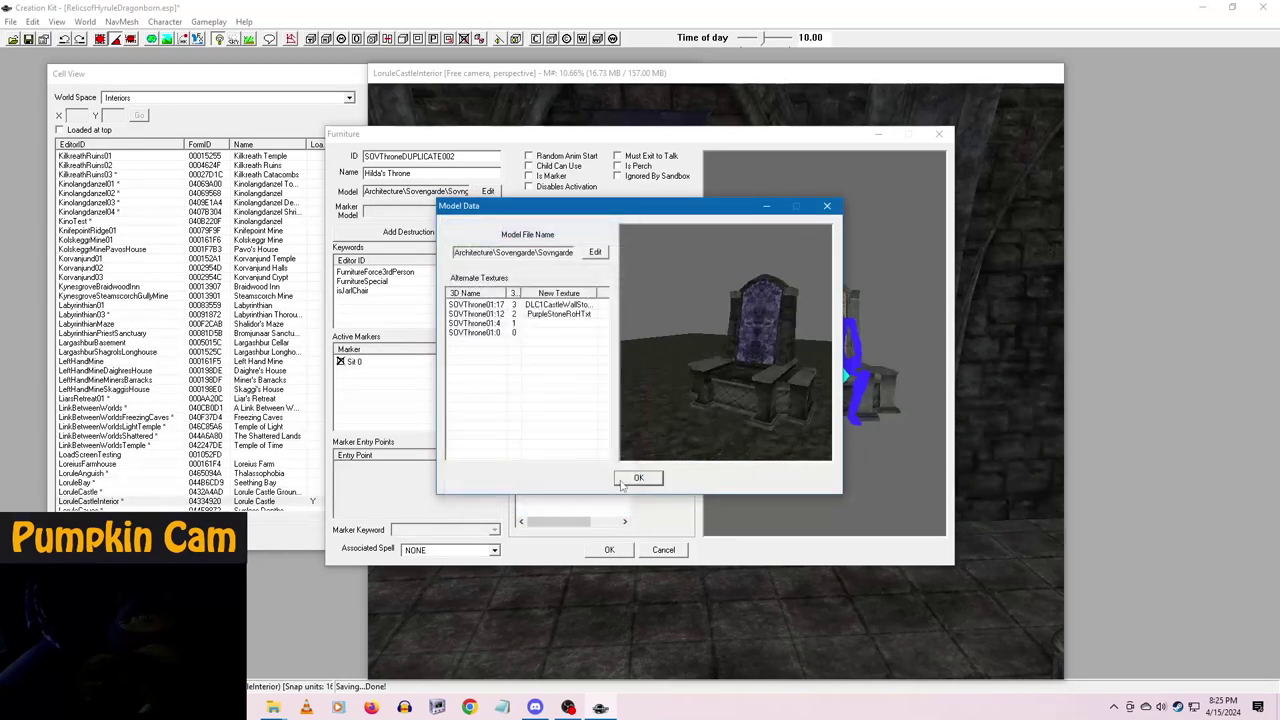
{"action": "scroll", "coordinate": [749, 418], "scroll_direction": "up", "scroll_amount": 5}
{"action": "scroll", "coordinate": [748, 418], "scroll_direction": "down", "scroll_amount": 3}
{"action": "middle_click_drag", "start_coordinate": [748, 418], "coordinate": [694, 399]}
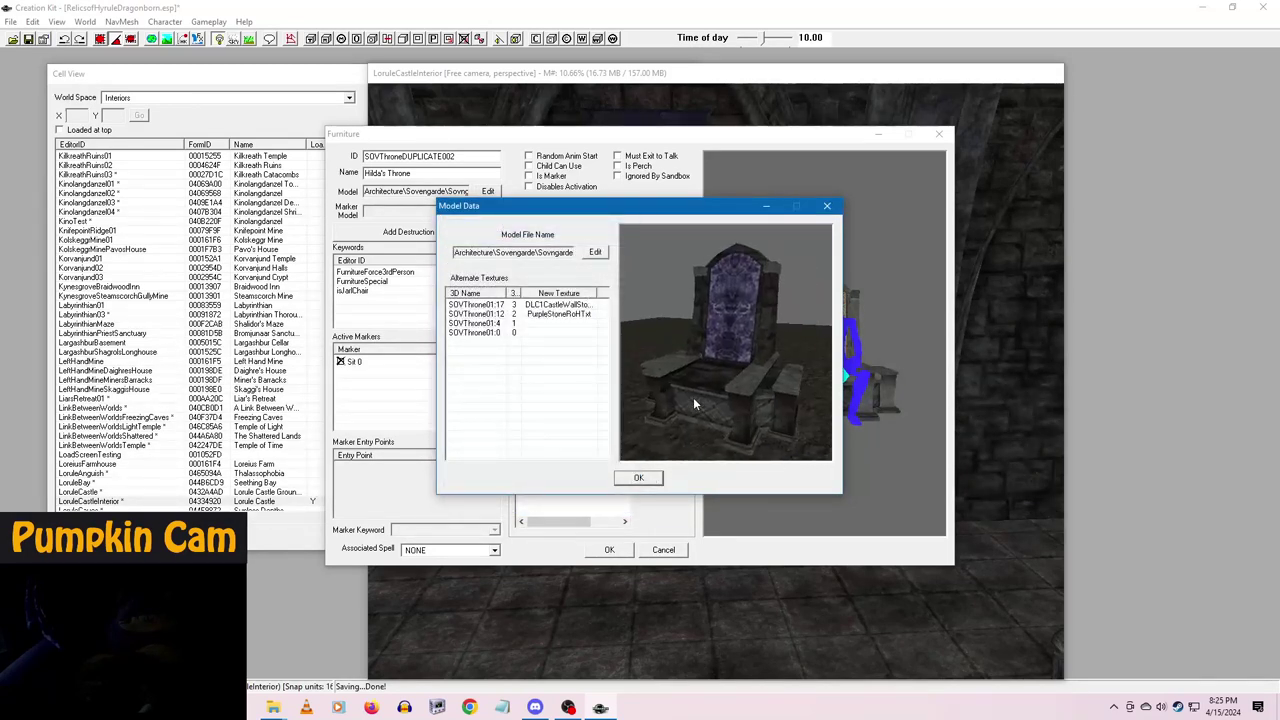
- Assign DLC1CastleWallStone03 as the alternate texture for the throne's SOVThrone01:4 part
{"action": "right_click", "coordinate": [548, 323]}
{"action": "left_click", "coordinate": [578, 332]}
{"action": "type", "text": "stone"}
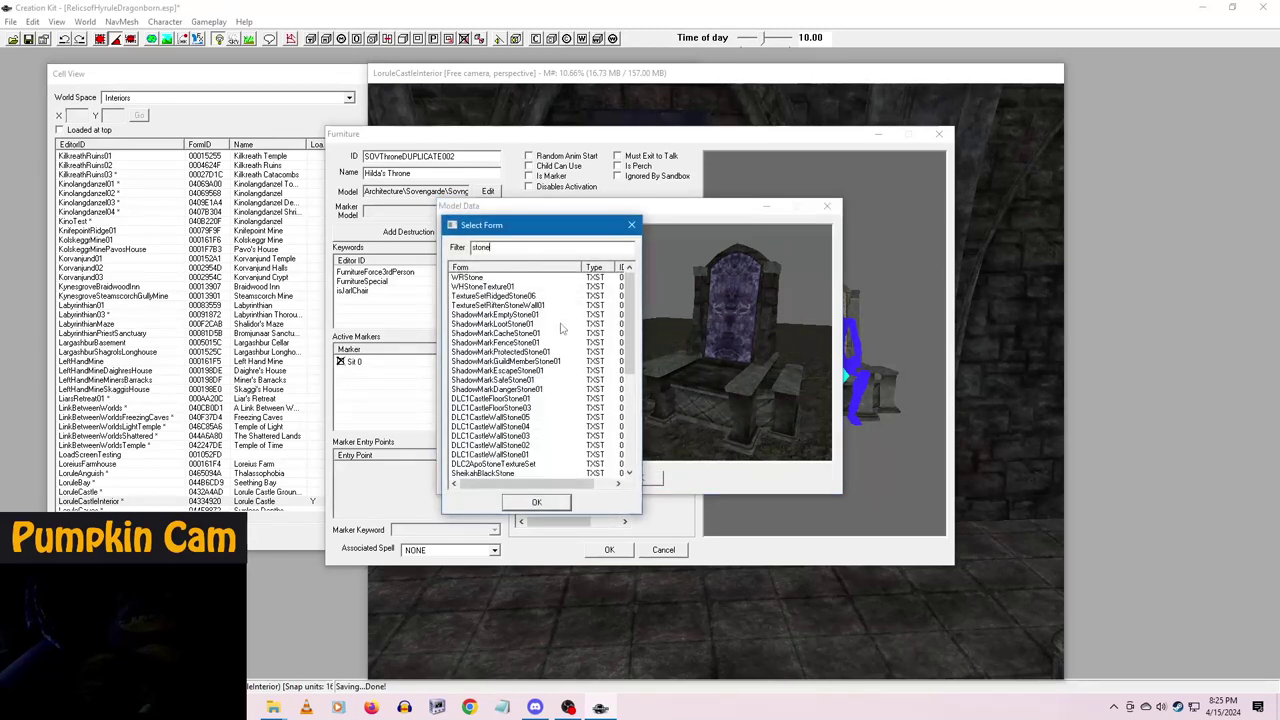
{"action": "left_click", "coordinate": [527, 436]}
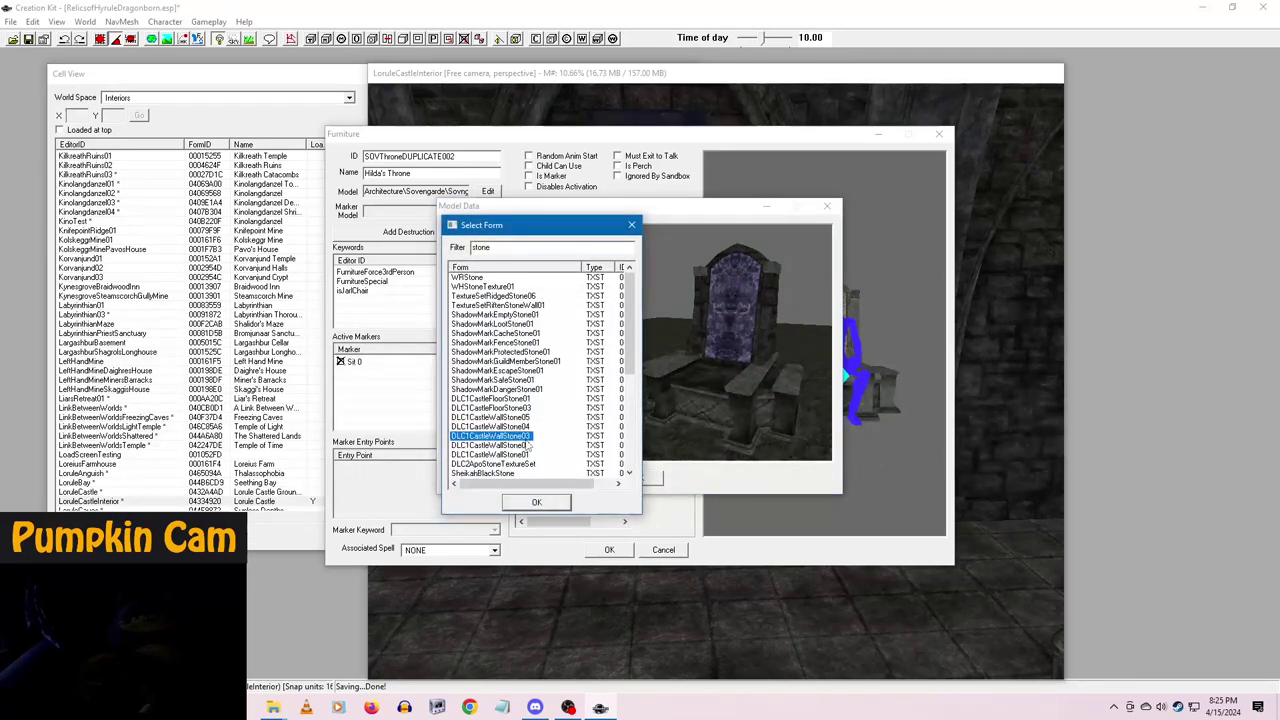
{"action": "left_click", "coordinate": [537, 502]}
- Assign DLC1CastleWallStone04 as the alternate texture for the SOVThrone01:0 part and accept the model data
{"action": "left_click", "coordinate": [548, 333]}
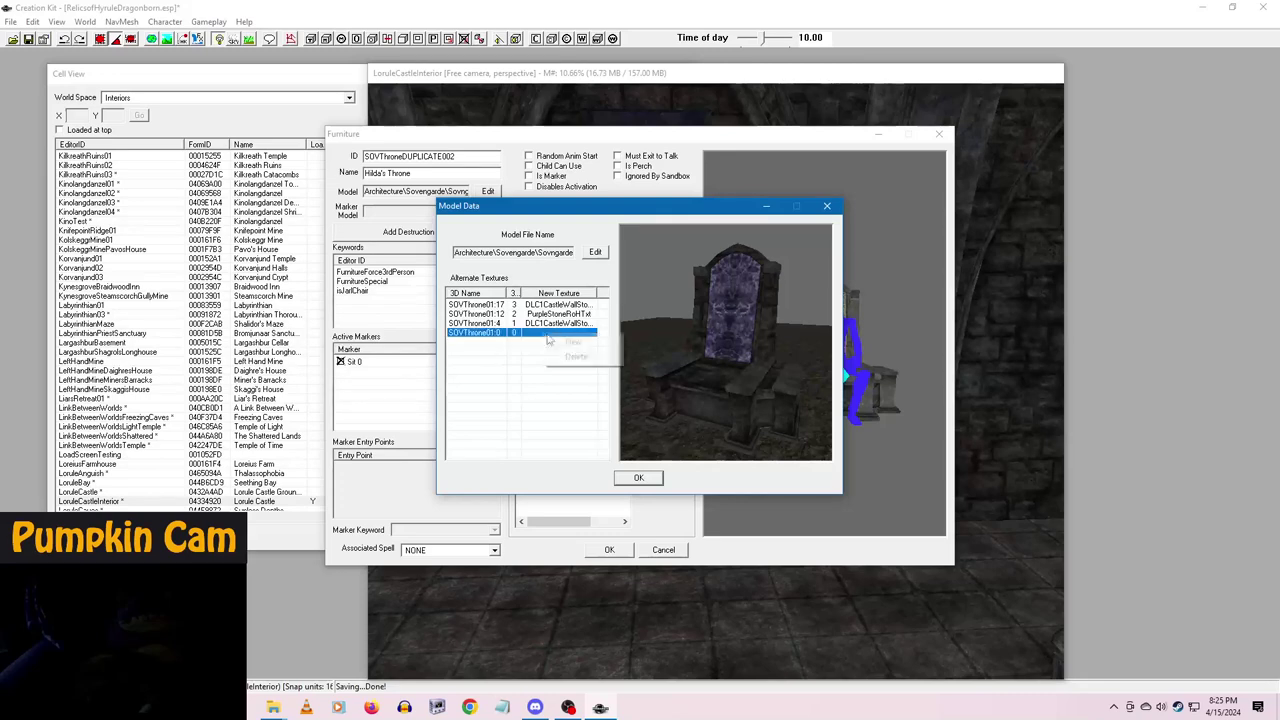
{"action": "type", "text": "stone"}
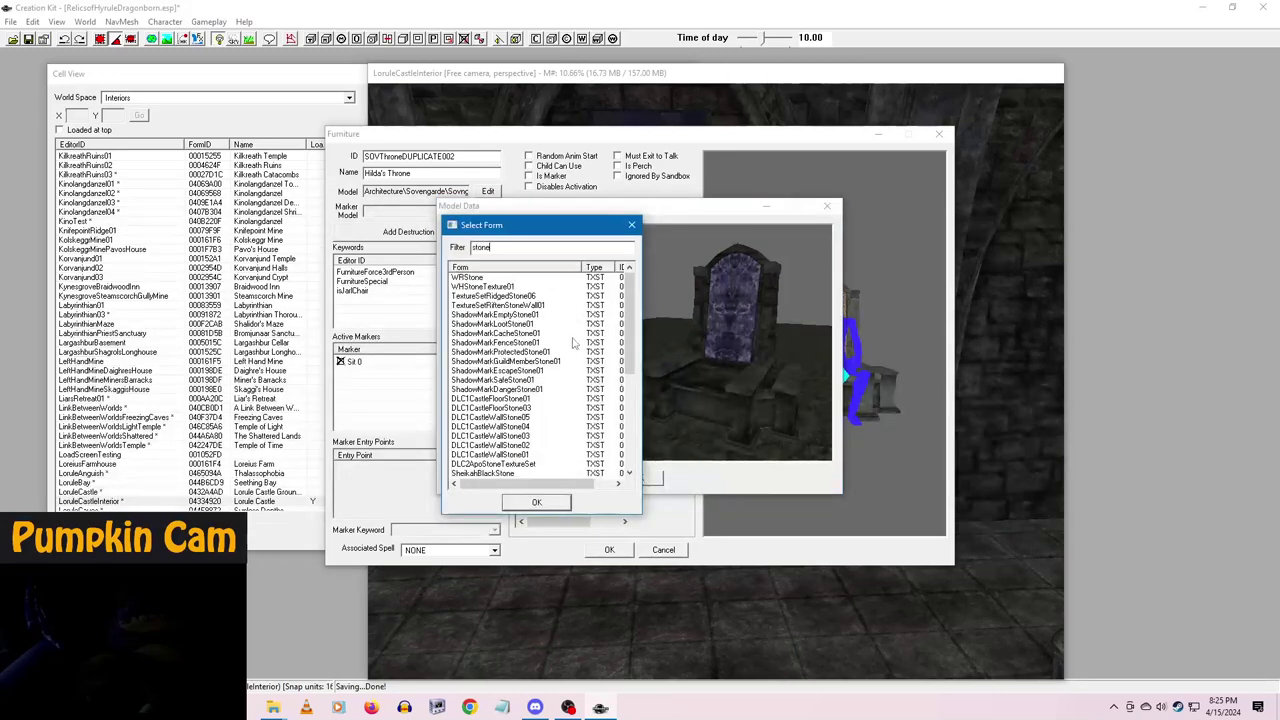
{"action": "left_click", "coordinate": [525, 426]}
{"action": "left_click", "coordinate": [536, 502]}
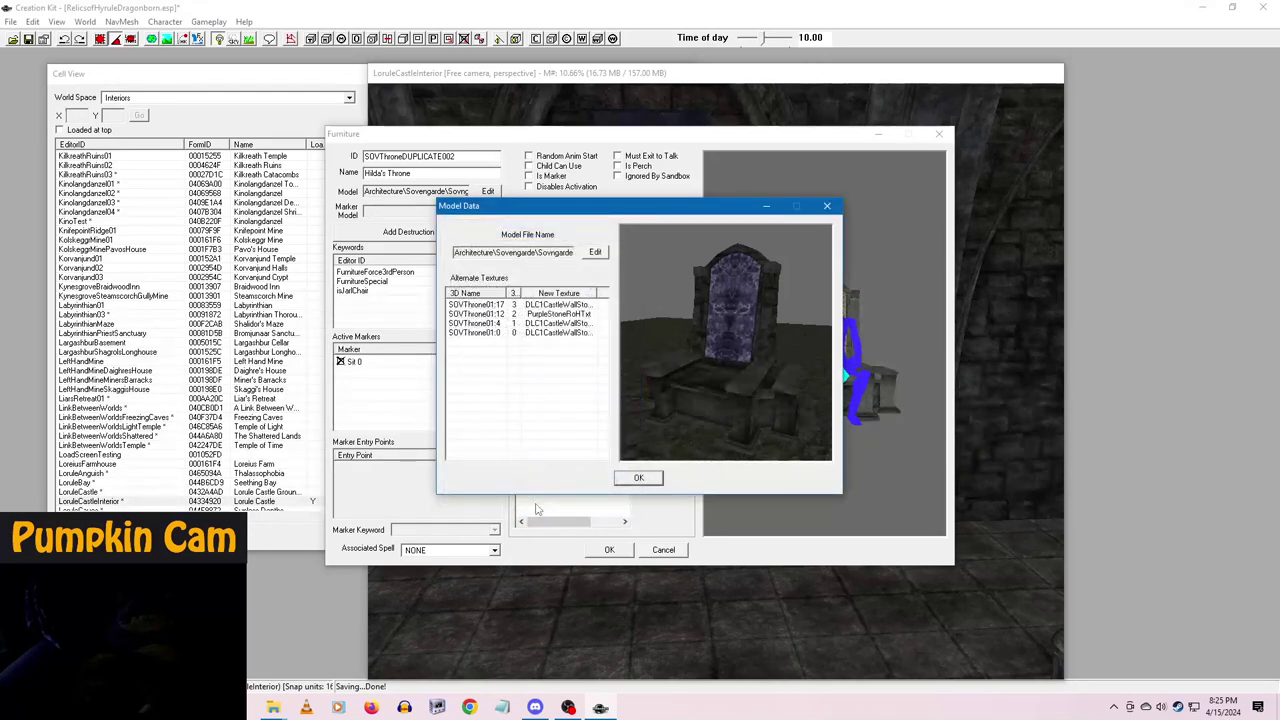
{"action": "left_click", "coordinate": [639, 478]}
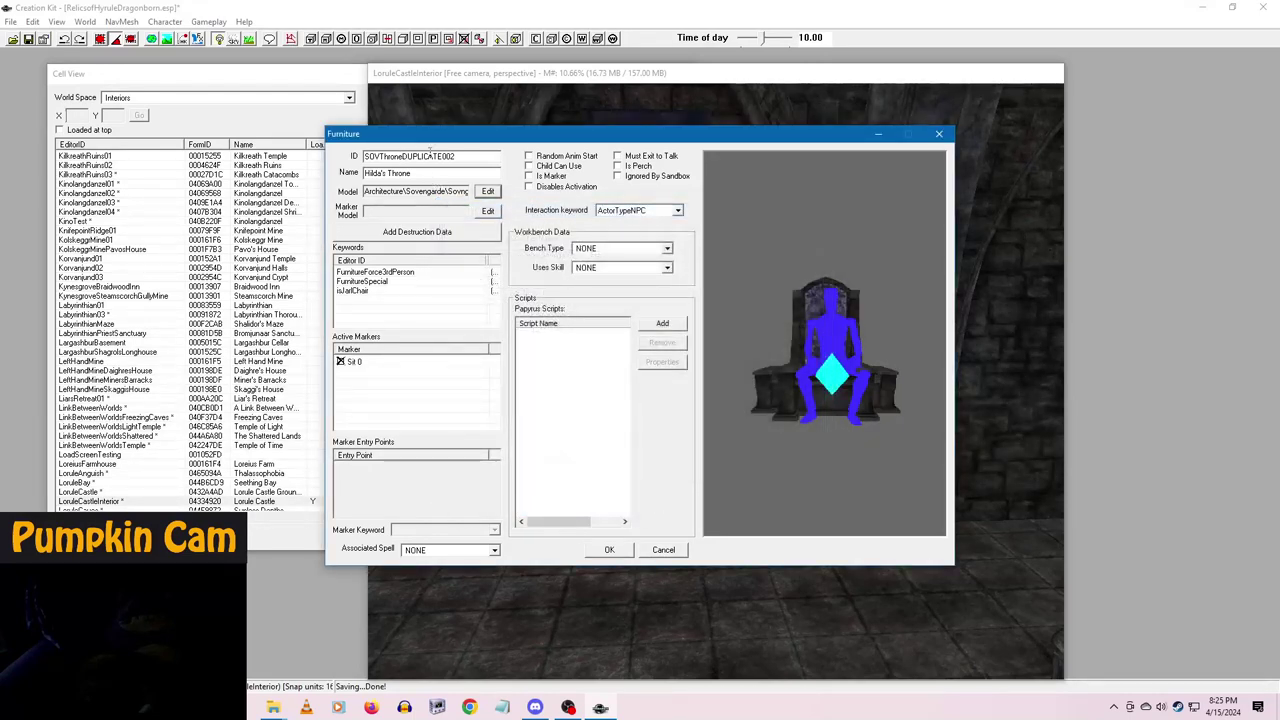
- Change the throne's editor ID to LoruleCastleThroneRoH and save it without creating a new form
{"action": "left_click_drag", "start_coordinate": [475, 157], "coordinate": [267, 162]}
{"action": "type", "text": "Loprule"}
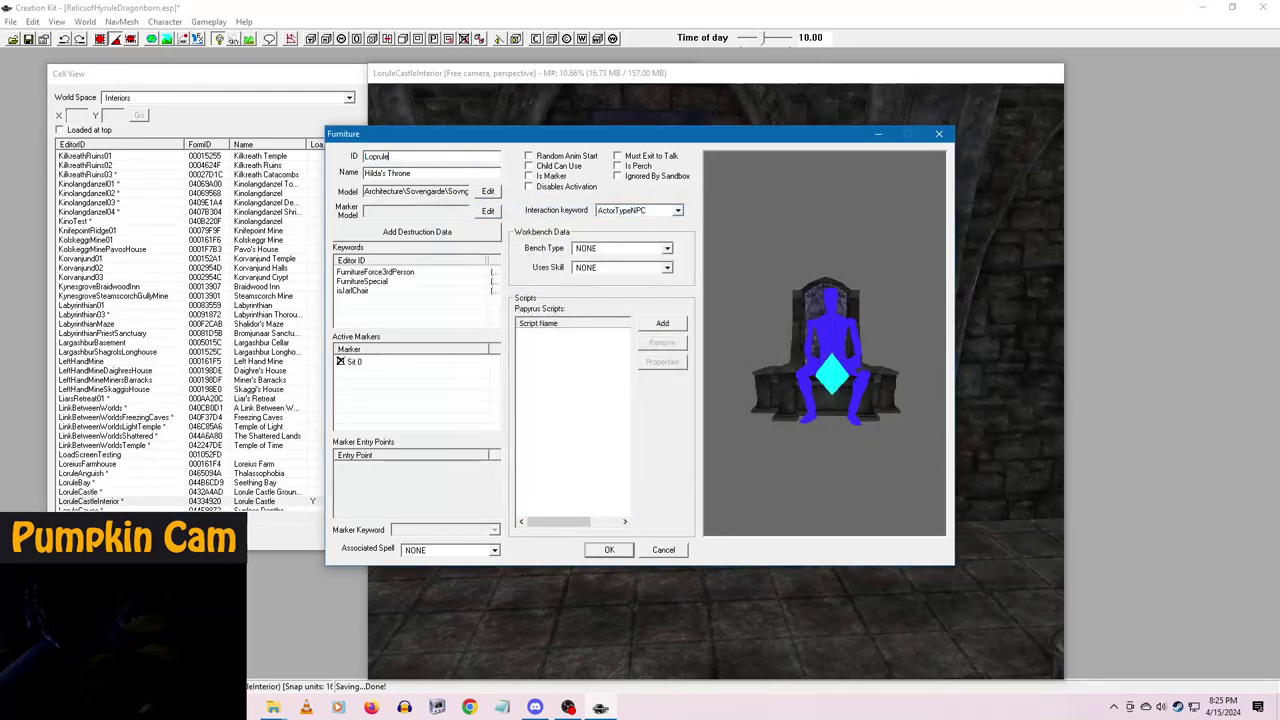
{"action": "key", "text": "BackSpace"}
{"action": "key", "text": "BackSpace"}
{"action": "key", "text": "BackSpace"}
{"action": "key", "text": "BackSpace"}
{"action": "key", "text": "BackSpace"}
{"action": "type", "text": "ruileCastleThrone"}
{"action": "left_click", "coordinate": [623, 555]}
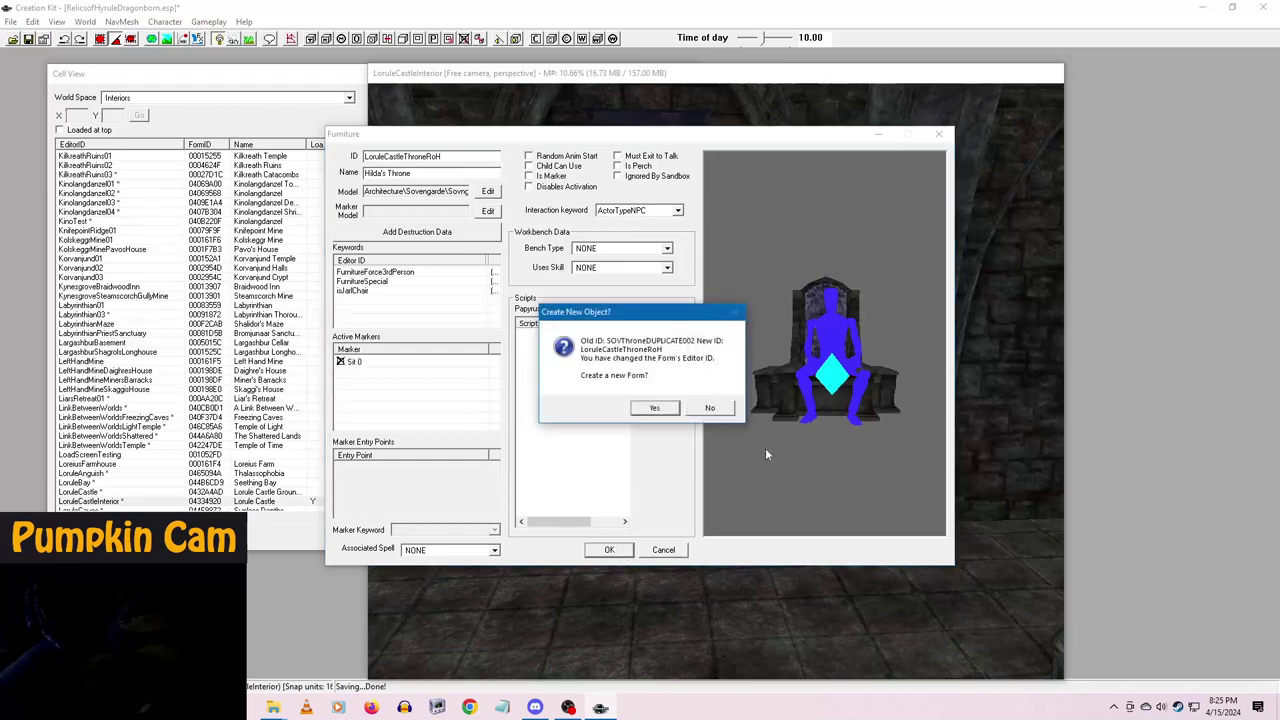
{"action": "left_click", "coordinate": [704, 407]}
{"action": "left_click", "coordinate": [686, 399]}
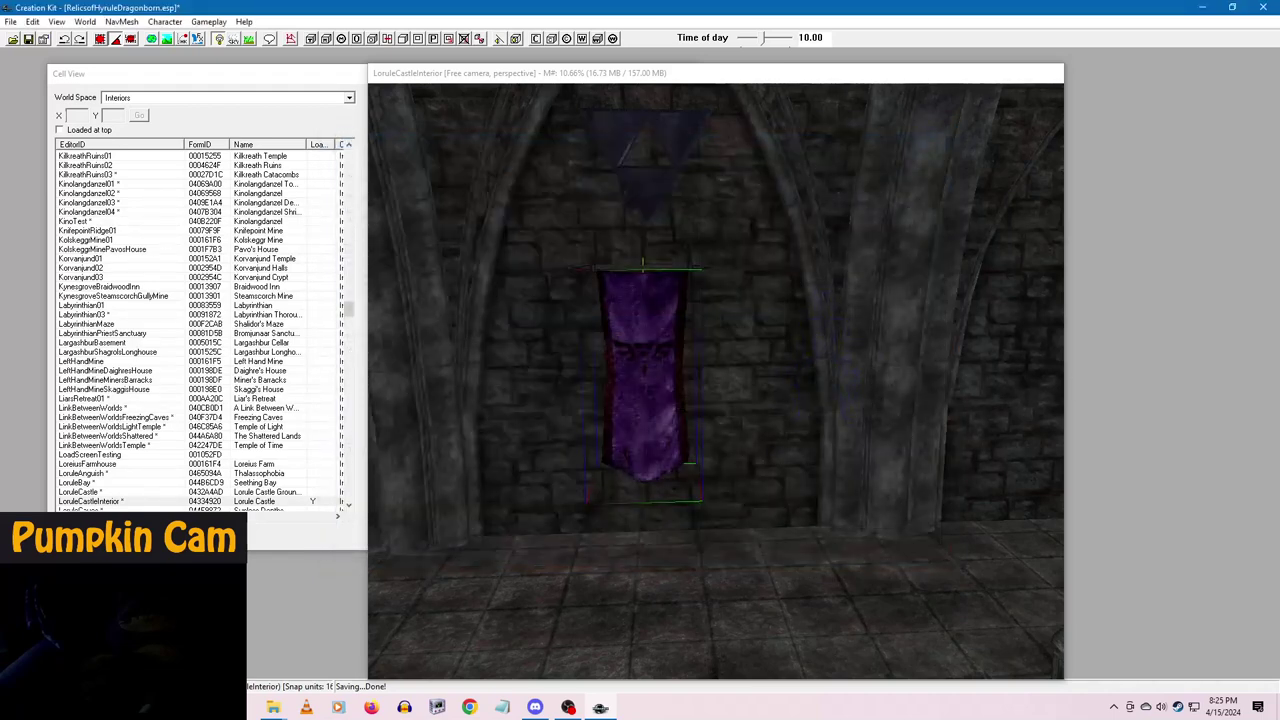
- Place the custom throne on the platform floor below the hanging banner and rotate it to face the hall
{"action": "left_click_drag", "start_coordinate": [1097, 488], "coordinate": [642, 603]}
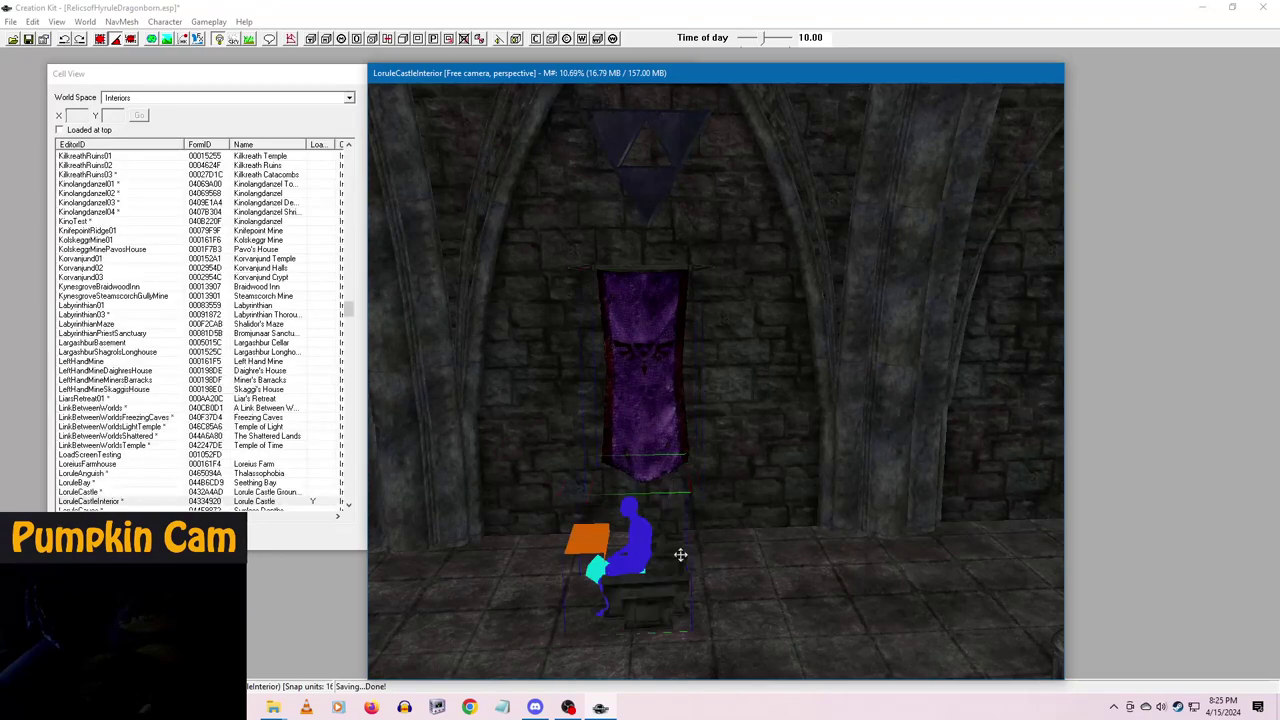
{"action": "scroll", "coordinate": [680, 555], "scroll_direction": "down", "scroll_amount": 2}
{"action": "middle_click_drag", "start_coordinate": [680, 555], "coordinate": [677, 594], "text": "shift"}
{"action": "scroll", "coordinate": [675, 587], "scroll_direction": "up", "scroll_amount": 3}
{"action": "mouse_move", "coordinate": [674, 584]}
{"action": "right_mouse_down"}
{"action": "mouse_move", "coordinate": [750, 584]}
{"action": "mouse_move", "coordinate": [738, 584]}
{"action": "right_mouse_up"}
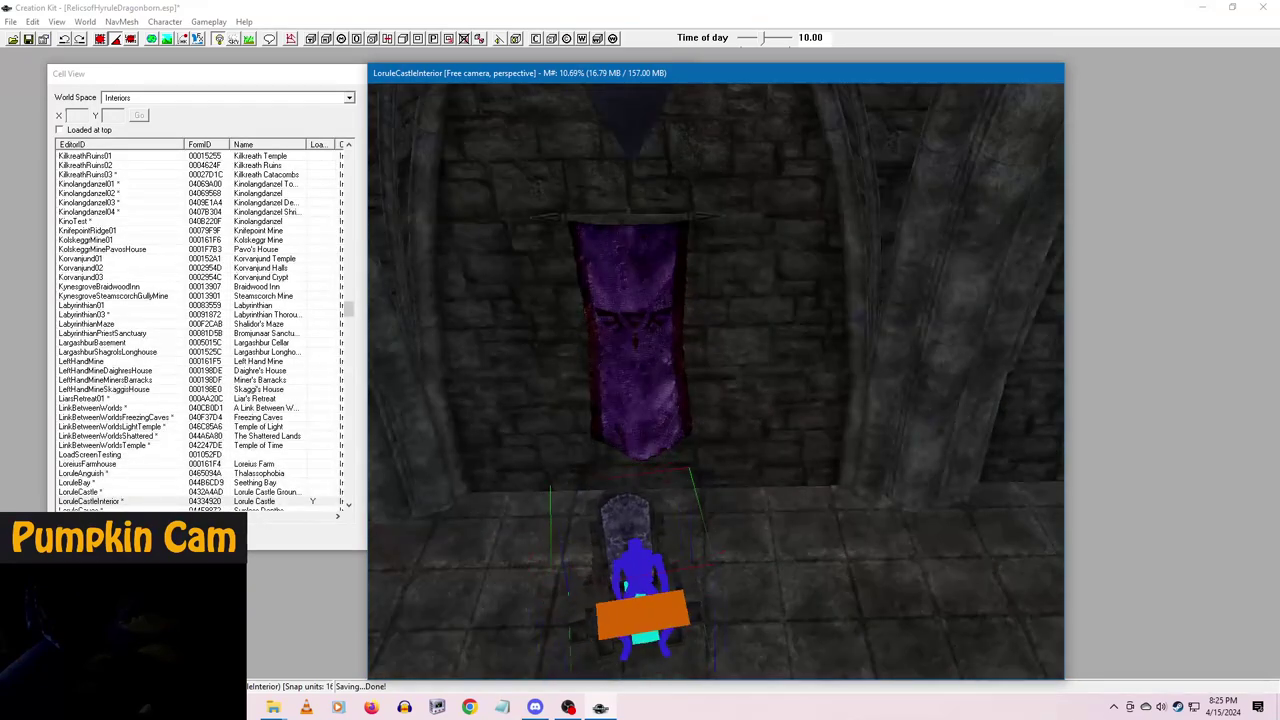
{"action": "middle_click_drag", "start_coordinate": [665, 582], "coordinate": [668, 591], "text": "shift"}
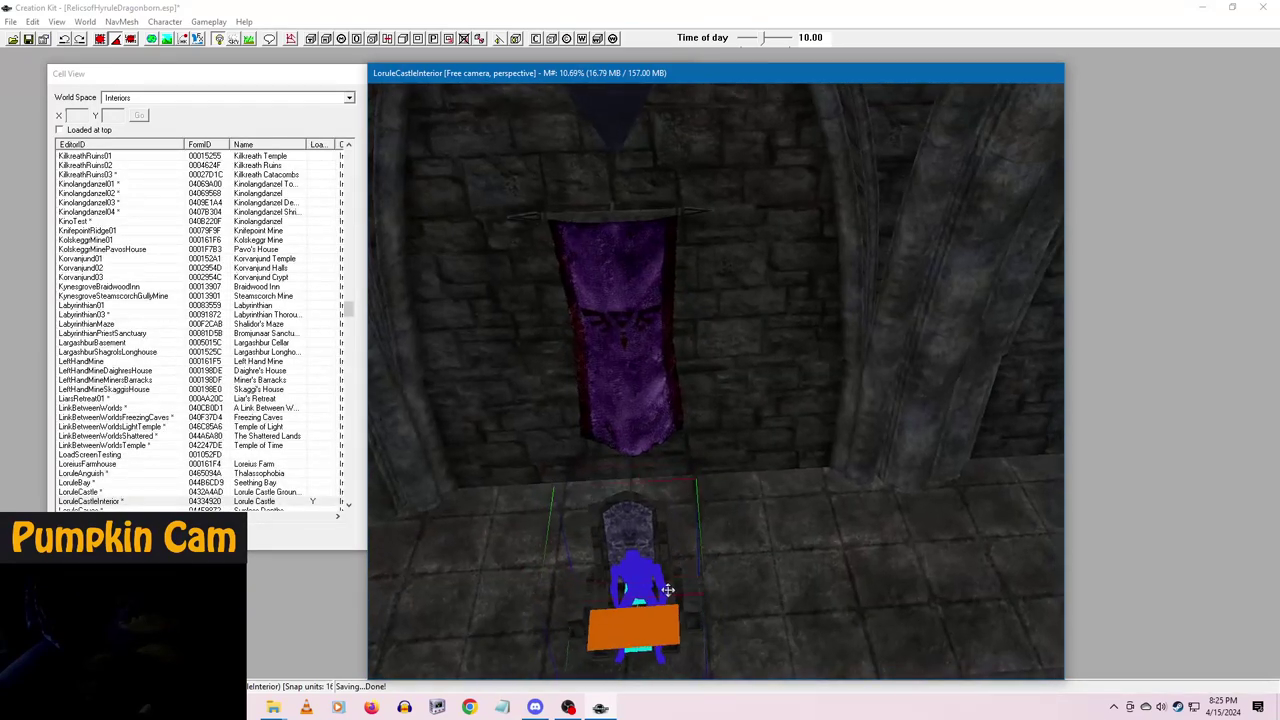
{"action": "left_click_drag", "start_coordinate": [648, 575], "coordinate": [657, 565]}
{"action": "scroll", "coordinate": [769, 557], "scroll_direction": "down", "scroll_amount": 5}
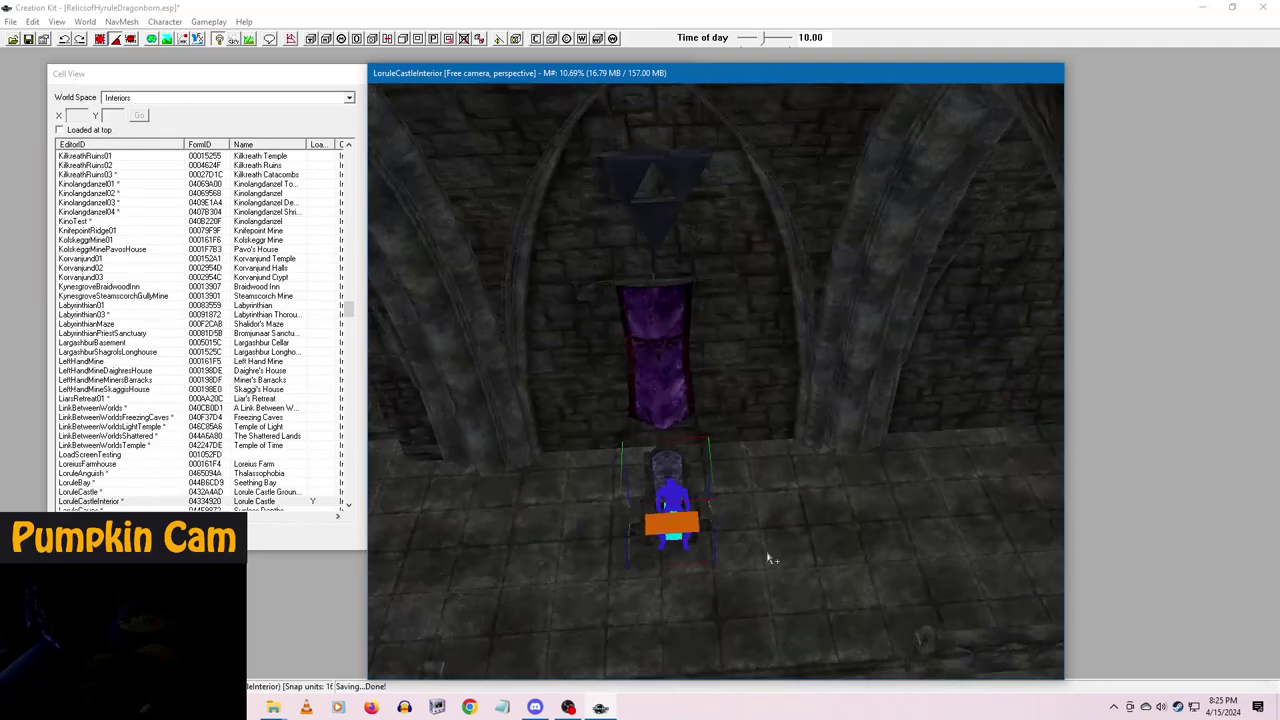
- Move the throne forward from the wall and align it sideways with the hanging banner
{"action": "middle_click_drag", "start_coordinate": [774, 600], "coordinate": [772, 601], "text": "shift"}
{"action": "middle_click_drag", "start_coordinate": [772, 601], "coordinate": [784, 574]}
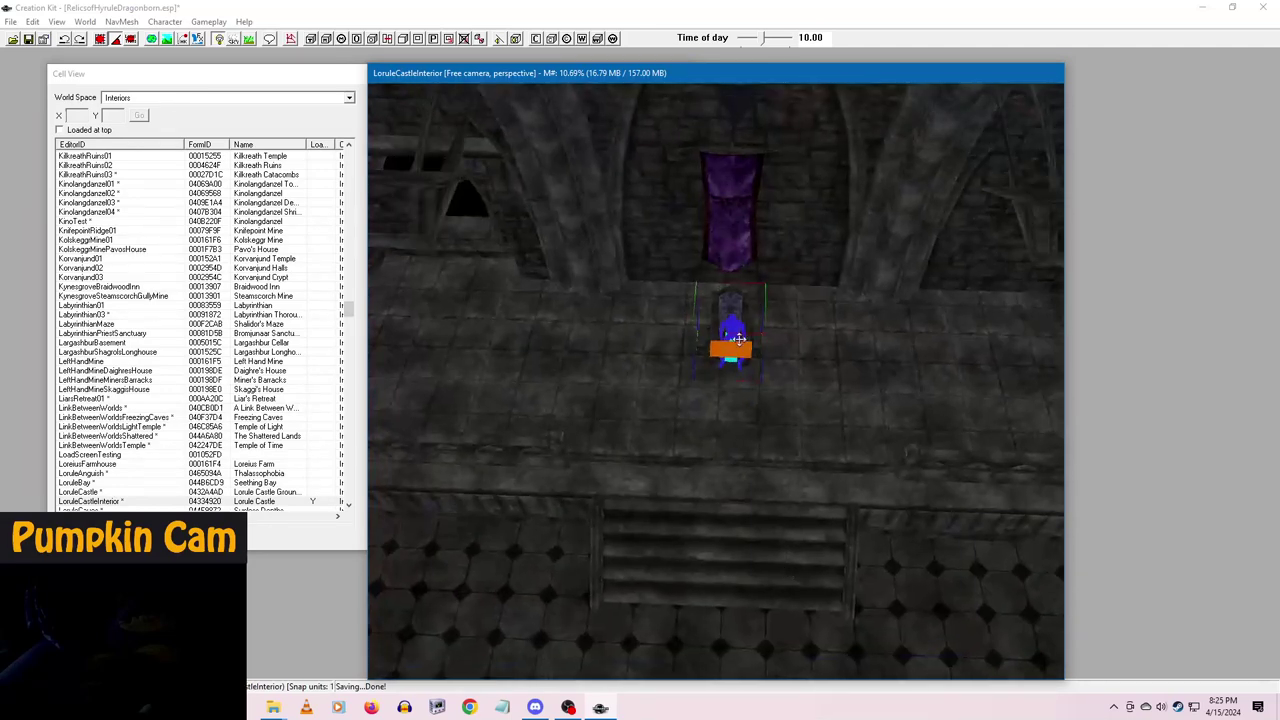
{"action": "left_click", "coordinate": [103, 41]}
{"action": "left_click_drag", "start_coordinate": [709, 350], "coordinate": [704, 374]}
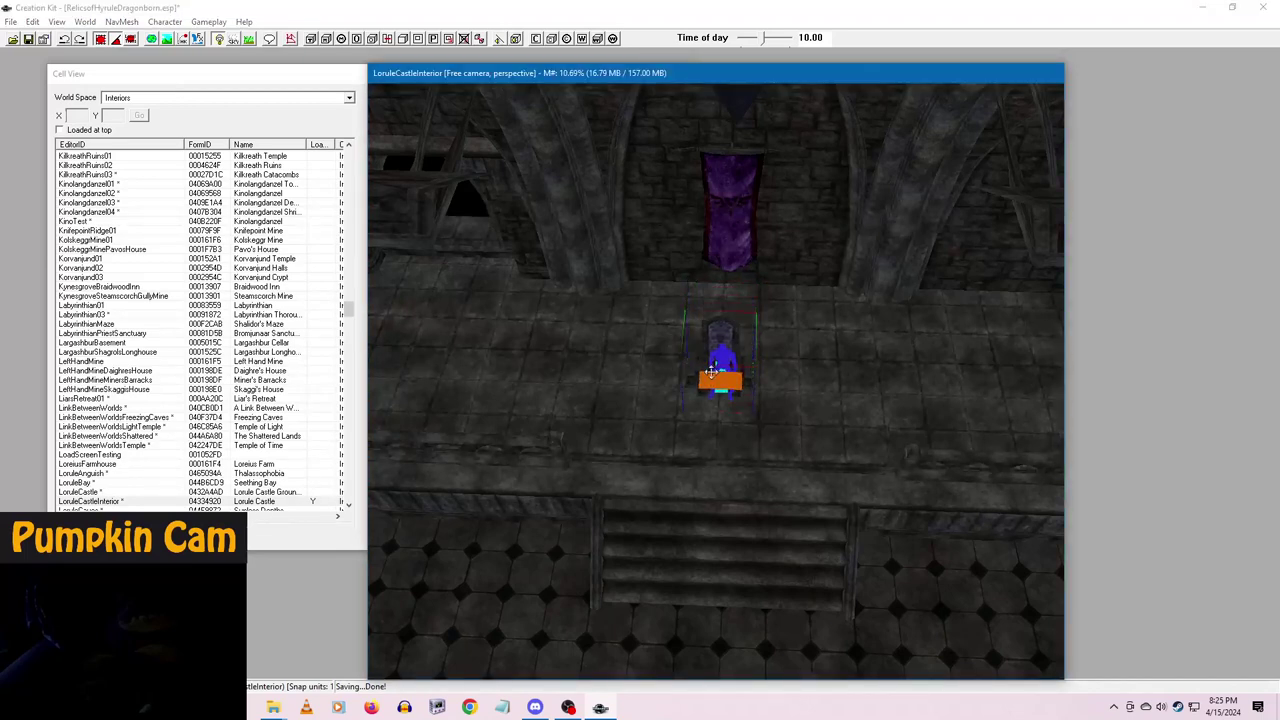
{"action": "mouse_move", "coordinate": [745, 430]}
{"action": "middle_mouse_down", "text": "shift"}
{"action": "mouse_move", "coordinate": [758, 427]}
{"action": "mouse_move", "coordinate": [755, 382]}
{"action": "mouse_move", "coordinate": [756, 442]}
{"action": "middle_mouse_up", "text": "shift"}
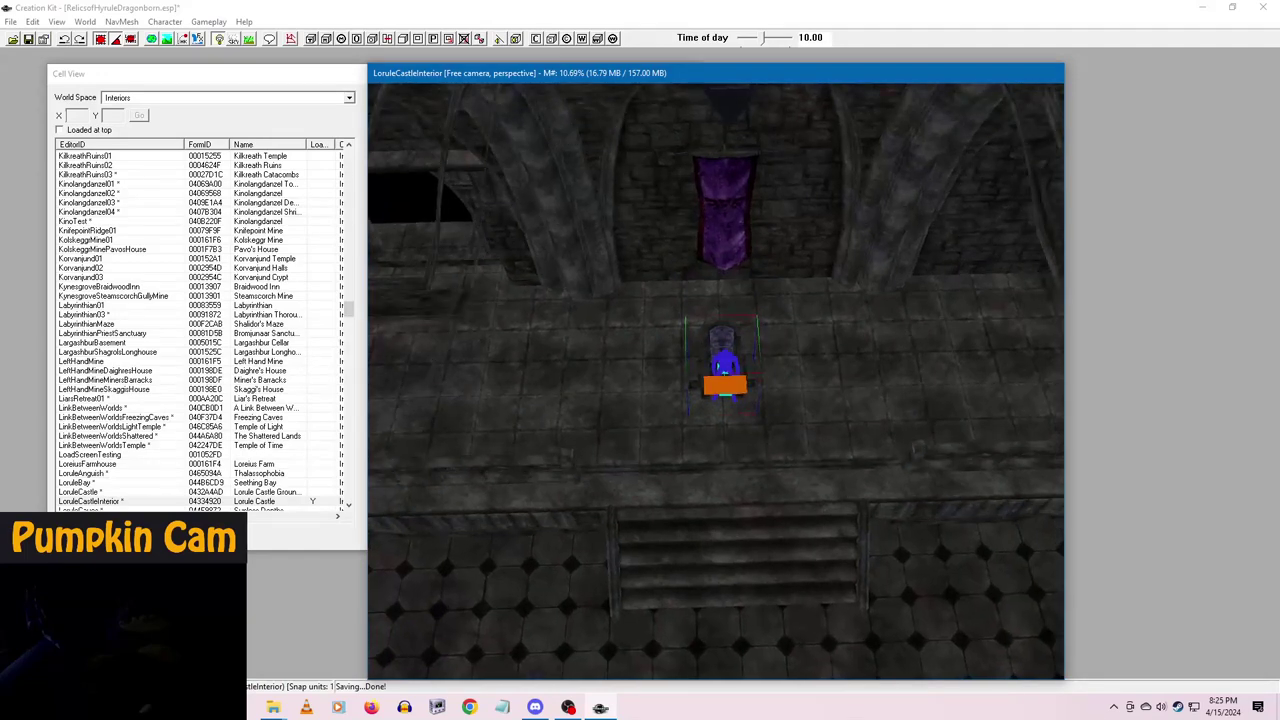
{"action": "left_click_drag", "start_coordinate": [722, 368], "coordinate": [733, 368]}
{"action": "mouse_move", "coordinate": [798, 426]}
{"action": "middle_mouse_down", "text": "shift"}
{"action": "mouse_move", "coordinate": [795, 384]}
{"action": "mouse_move", "coordinate": [797, 414]}
{"action": "mouse_move", "coordinate": [808, 412]}
{"action": "mouse_move", "coordinate": [752, 391]}
{"action": "mouse_move", "coordinate": [755, 408]}
{"action": "mouse_move", "coordinate": [752, 353]}
{"action": "middle_mouse_up", "text": "shift"}
{"action": "mouse_move", "coordinate": [806, 410]}
{"action": "middle_mouse_down"}
{"action": "mouse_move", "coordinate": [790, 460]}
{"action": "mouse_move", "coordinate": [805, 530]}
{"action": "middle_mouse_up"}
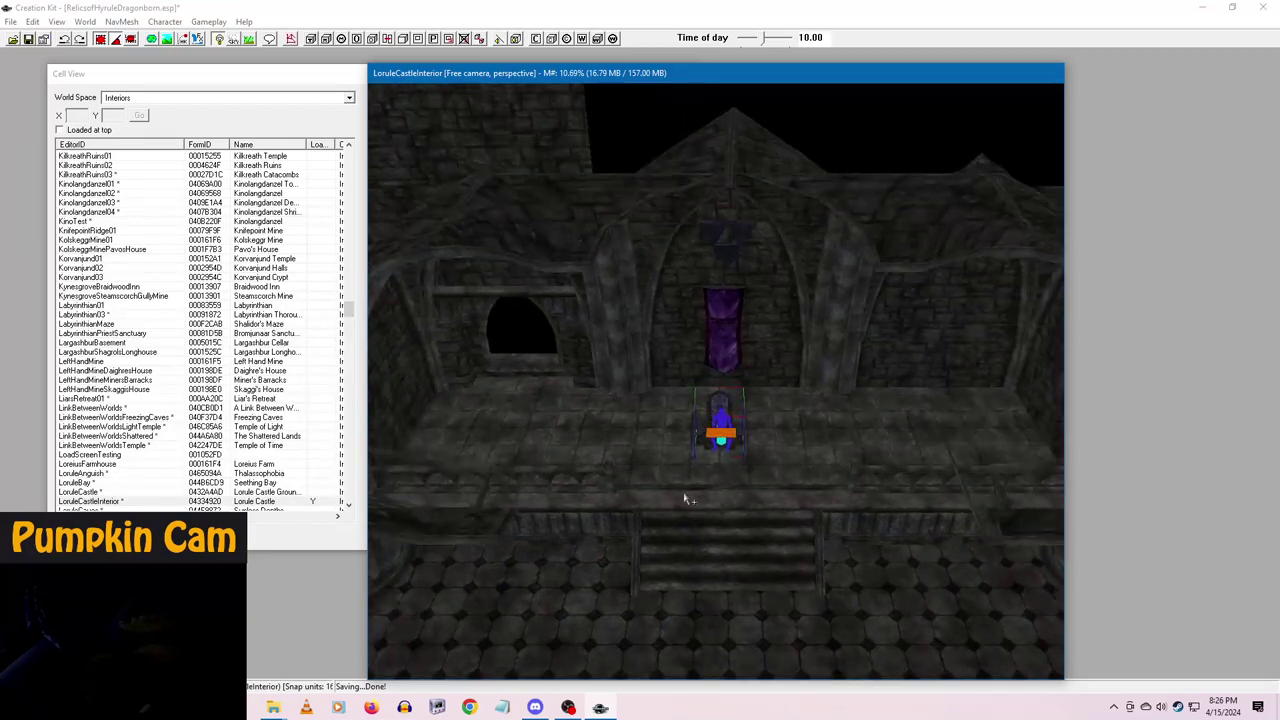
- Select the platform's floor sections together and shift them slightly, ending with the throne selected
{"action": "left_click", "coordinate": [528, 459]}
{"action": "left_click", "coordinate": [568, 427]}
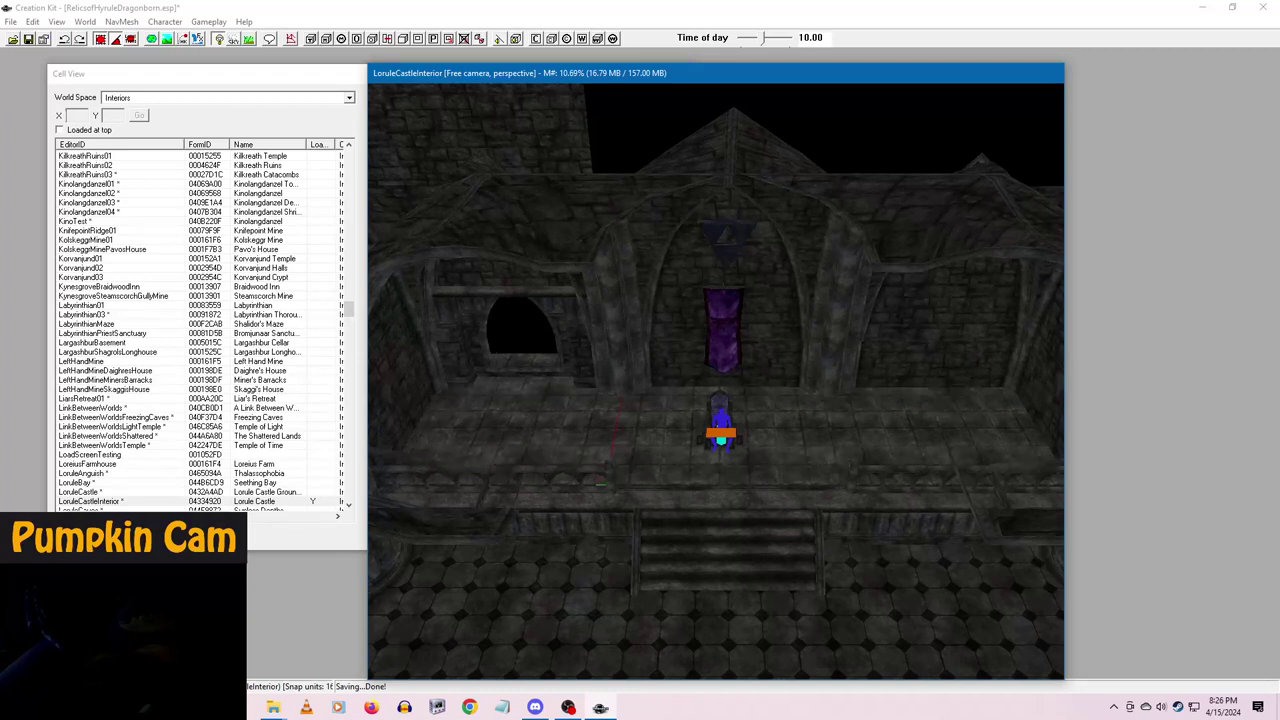
{"action": "left_click", "coordinate": [650, 434], "text": "ctrl"}
{"action": "left_click", "coordinate": [913, 439], "text": "ctrl"}
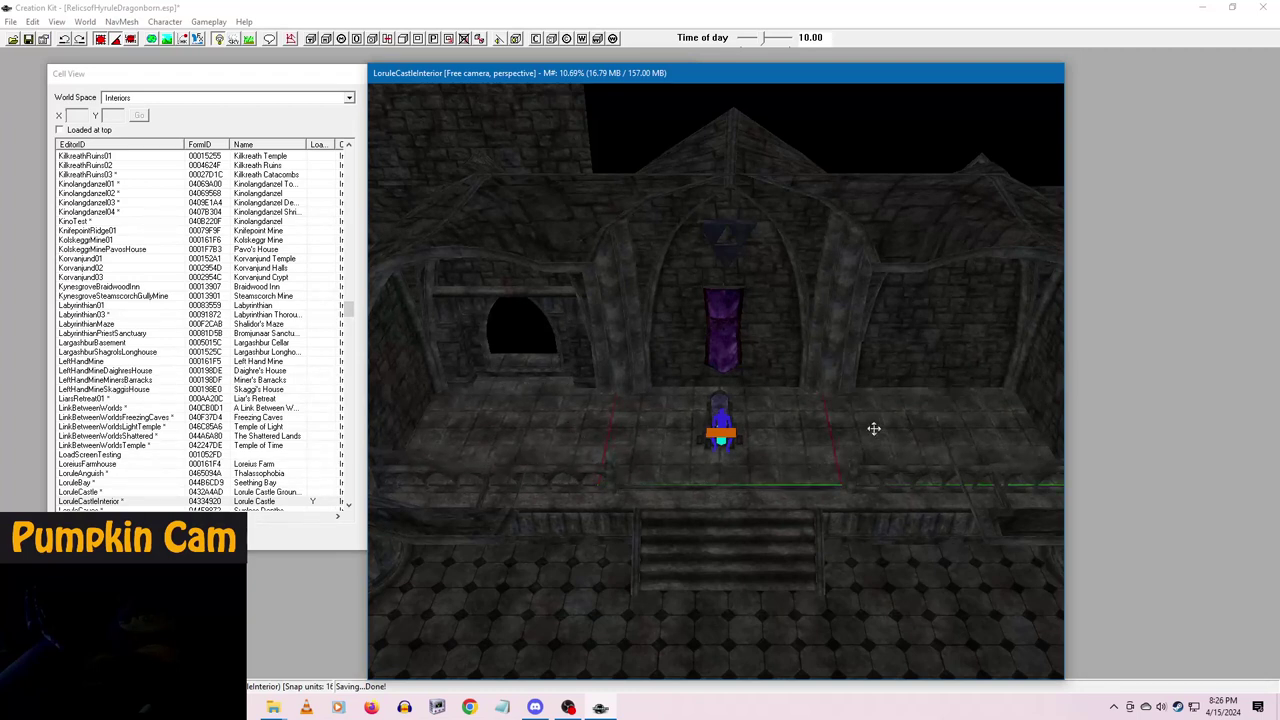
{"action": "left_click_drag", "start_coordinate": [913, 439], "coordinate": [913, 440]}
{"action": "left_click", "coordinate": [100, 40]}
{"action": "left_click_drag", "start_coordinate": [870, 430], "coordinate": [871, 424]}
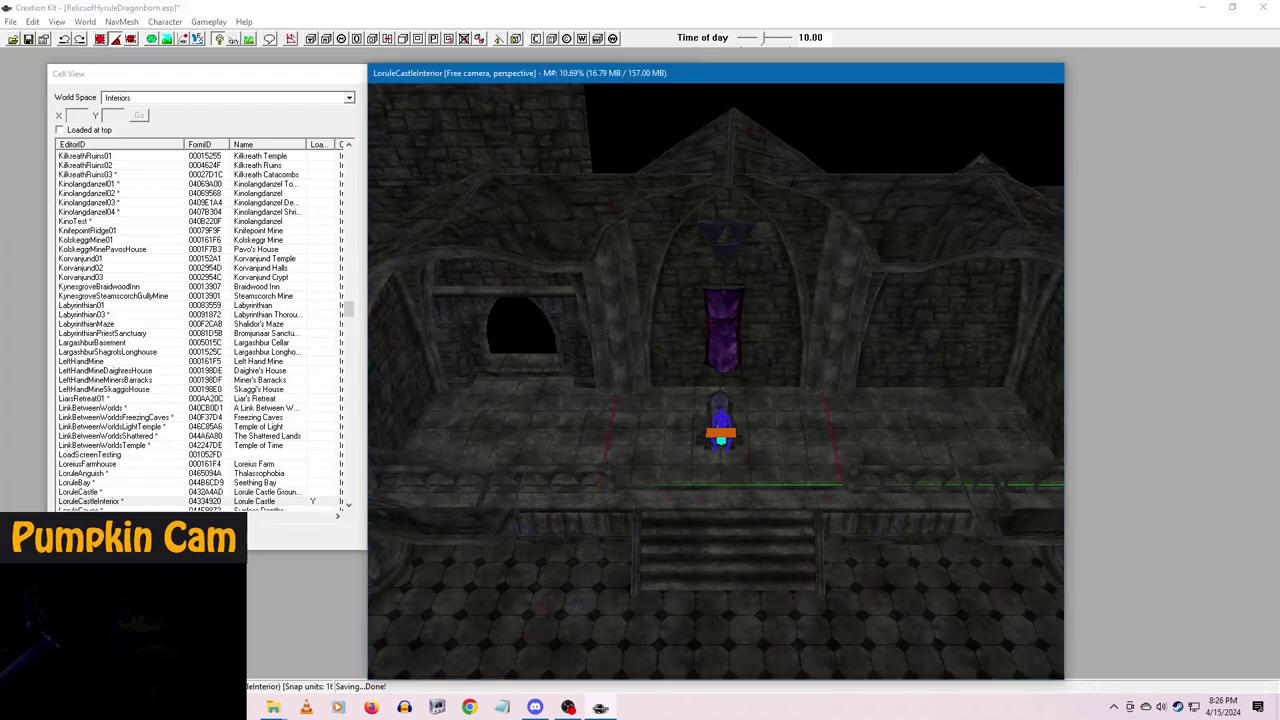
{"action": "left_click", "coordinate": [732, 445]}
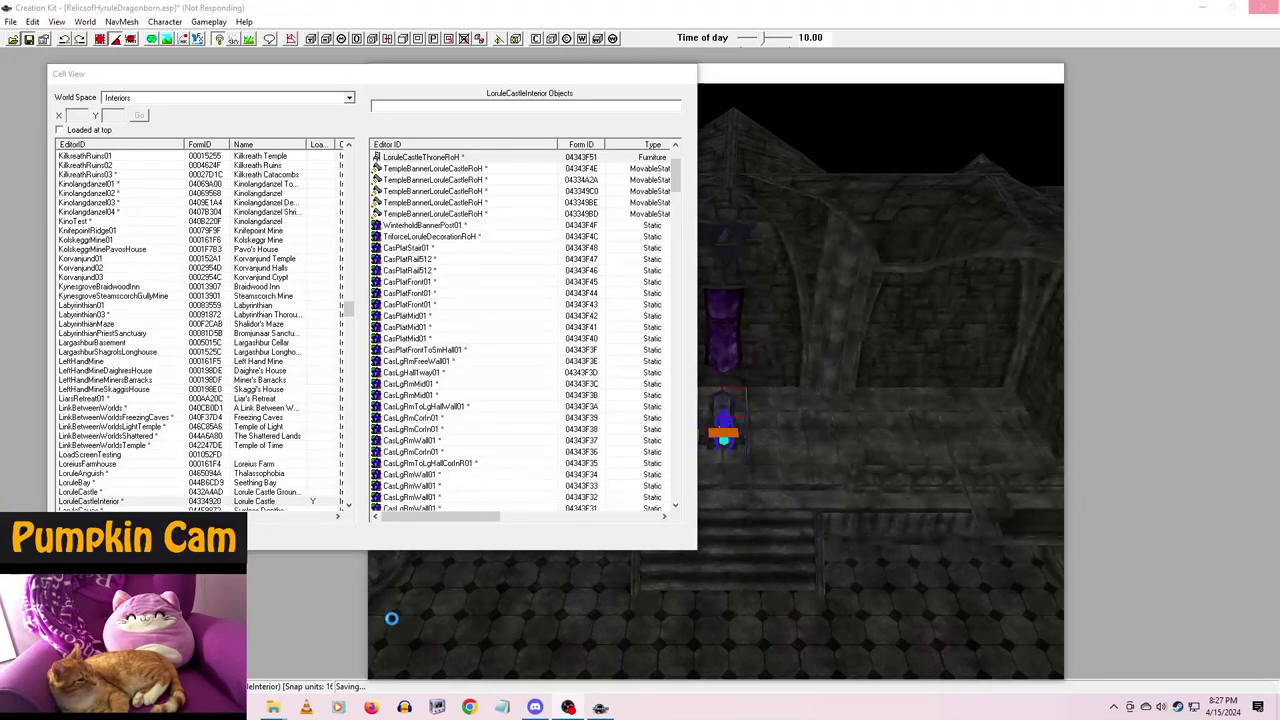
{"action": "mouse_move", "coordinate": [272, 708]}
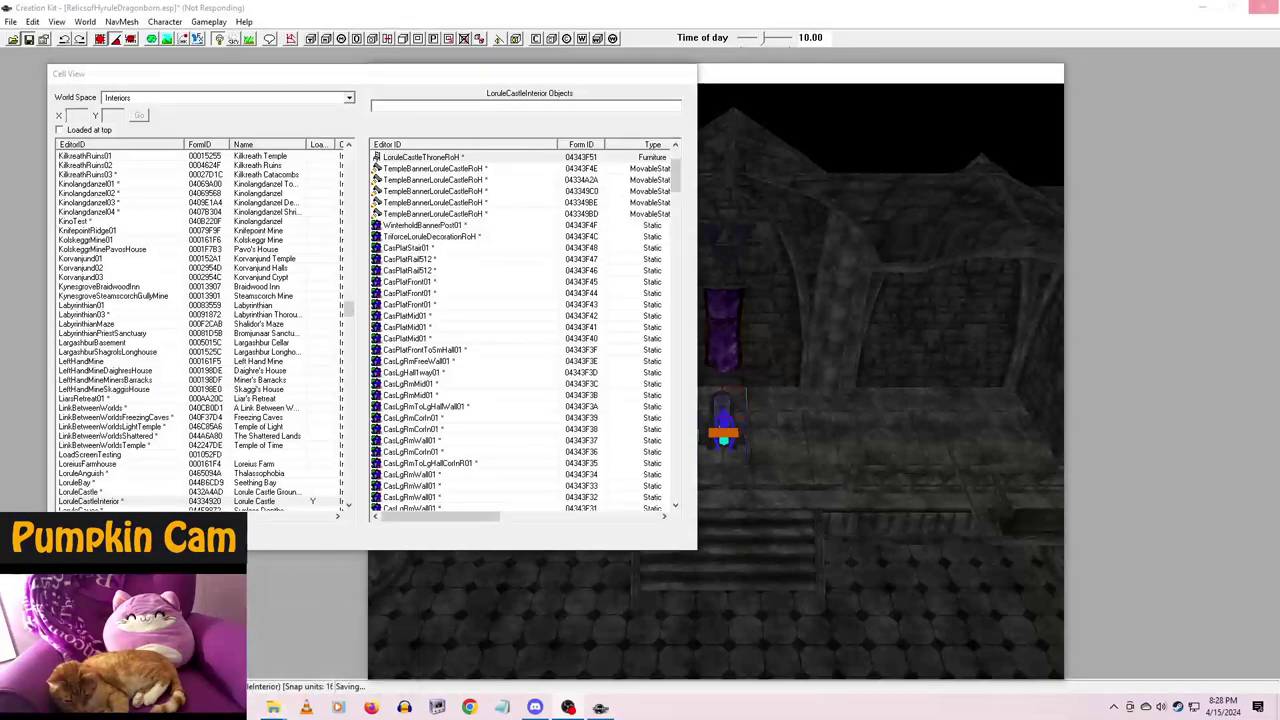
{"action": "key", "text": "super"}
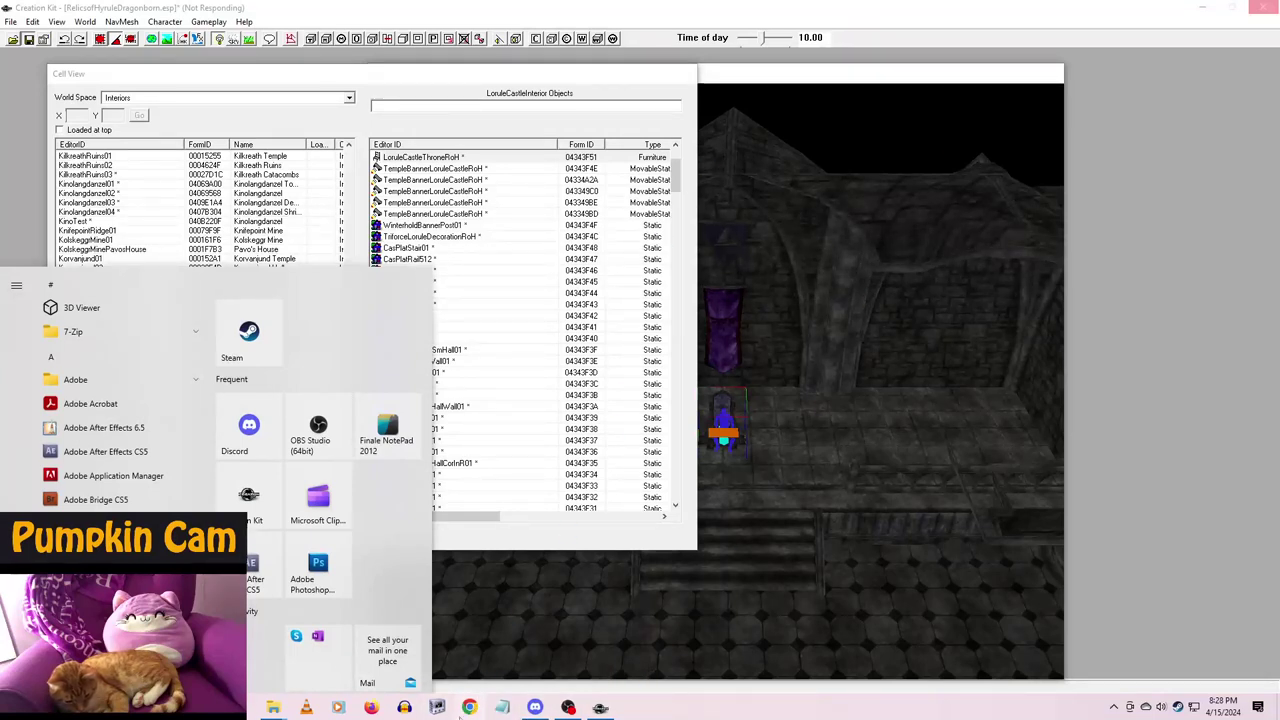
{"action": "left_click", "coordinate": [703, 9]}
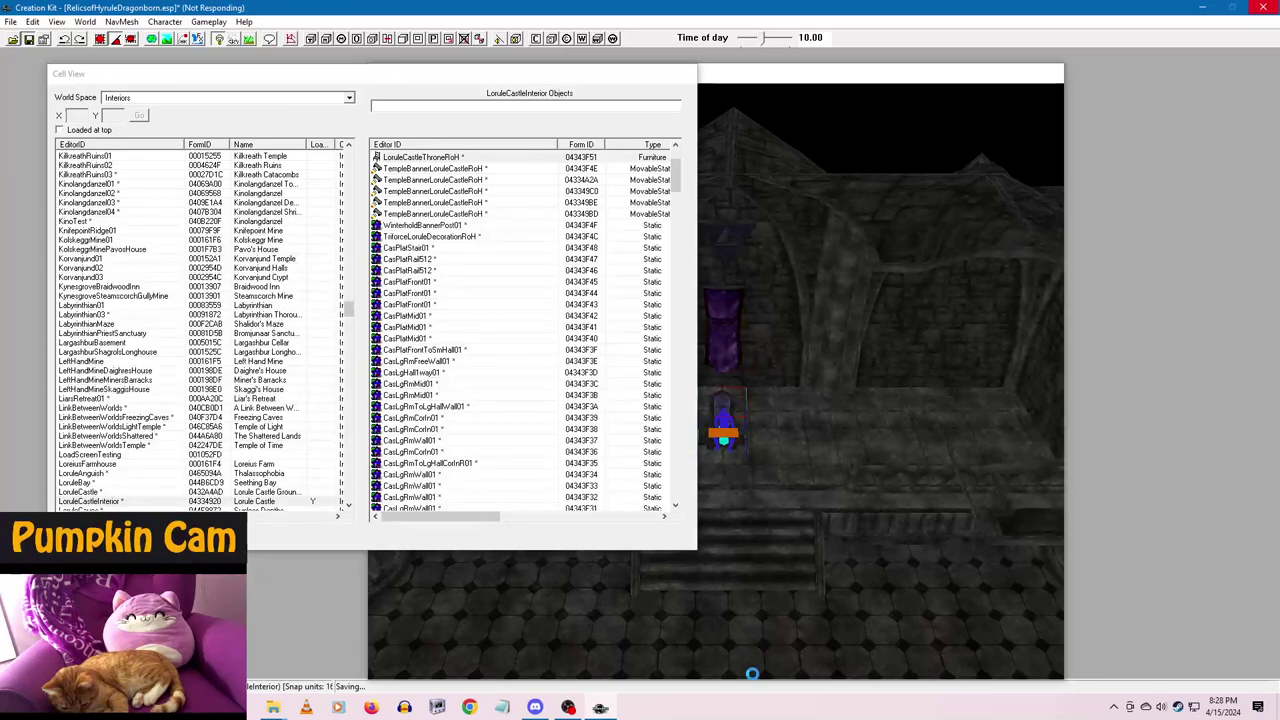
- Switch to Chrome, search for "total eclipse" and open NASA's 2024 Total Eclipse page
{"action": "left_click", "coordinate": [472, 705]}
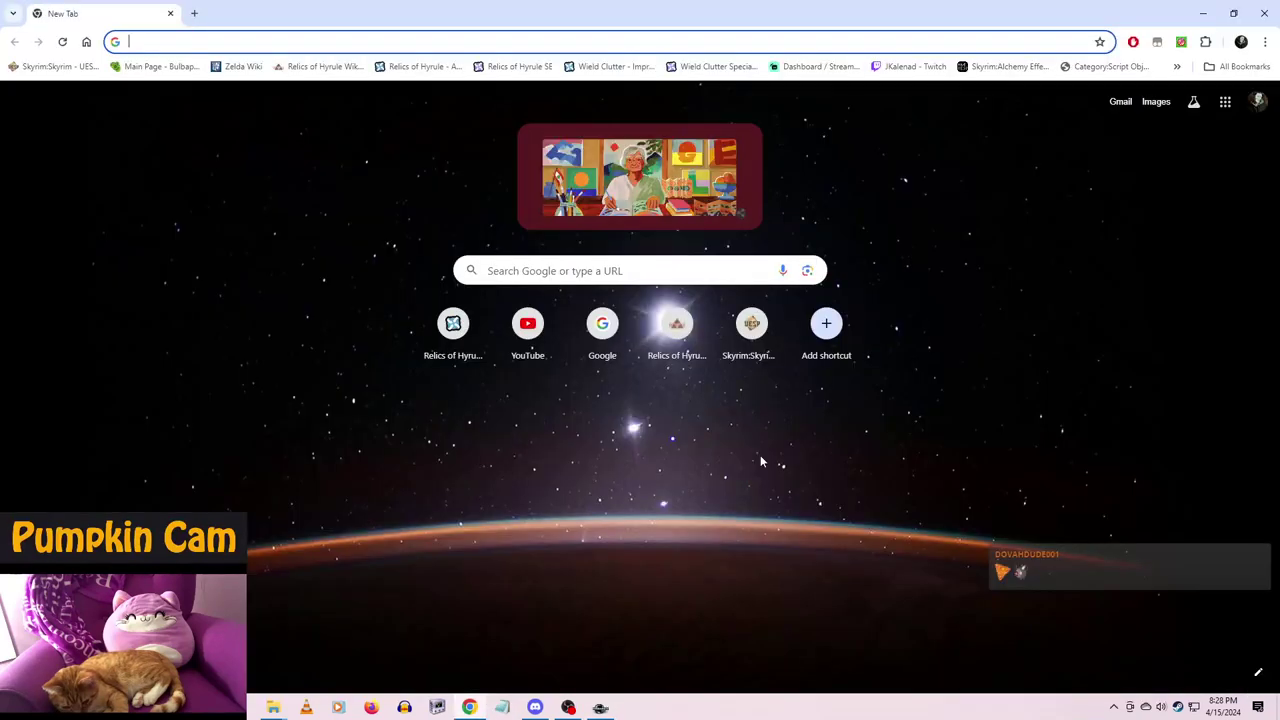
{"action": "left_click", "coordinate": [668, 40]}
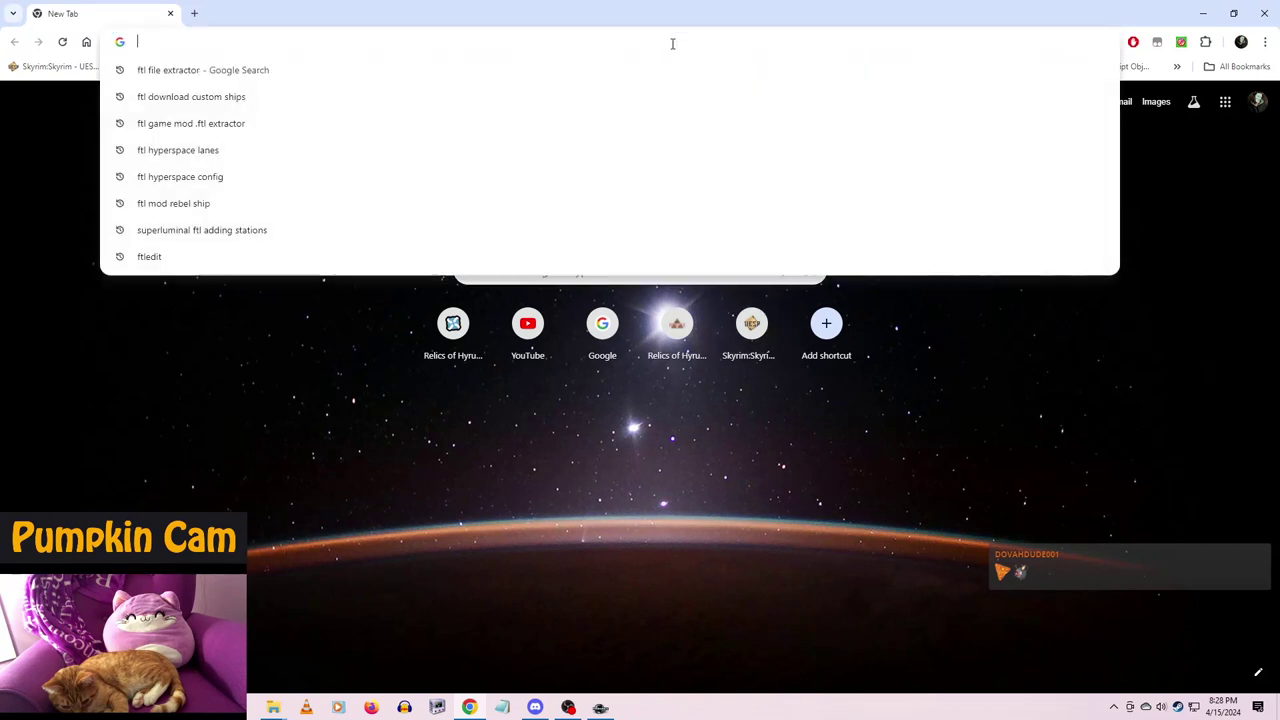
{"action": "left_click", "coordinate": [608, 418]}
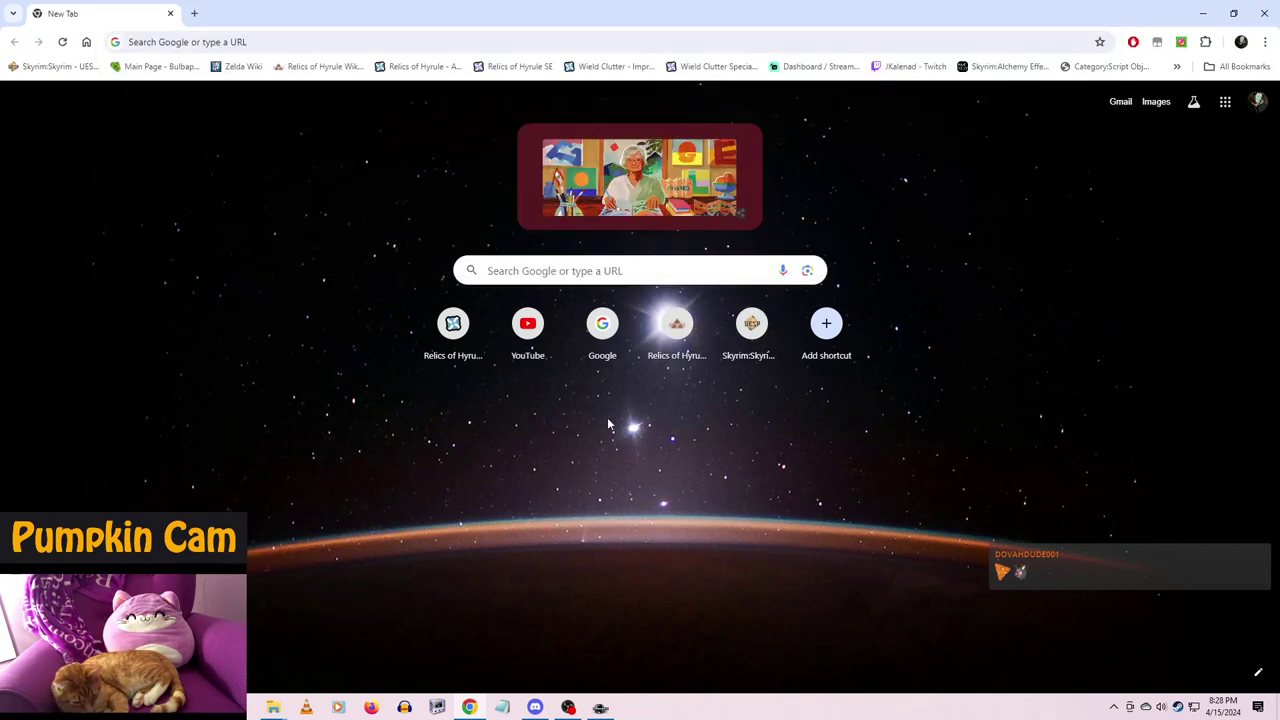
{"action": "left_click", "coordinate": [326, 37]}
{"action": "type", "text": "total eclip"}
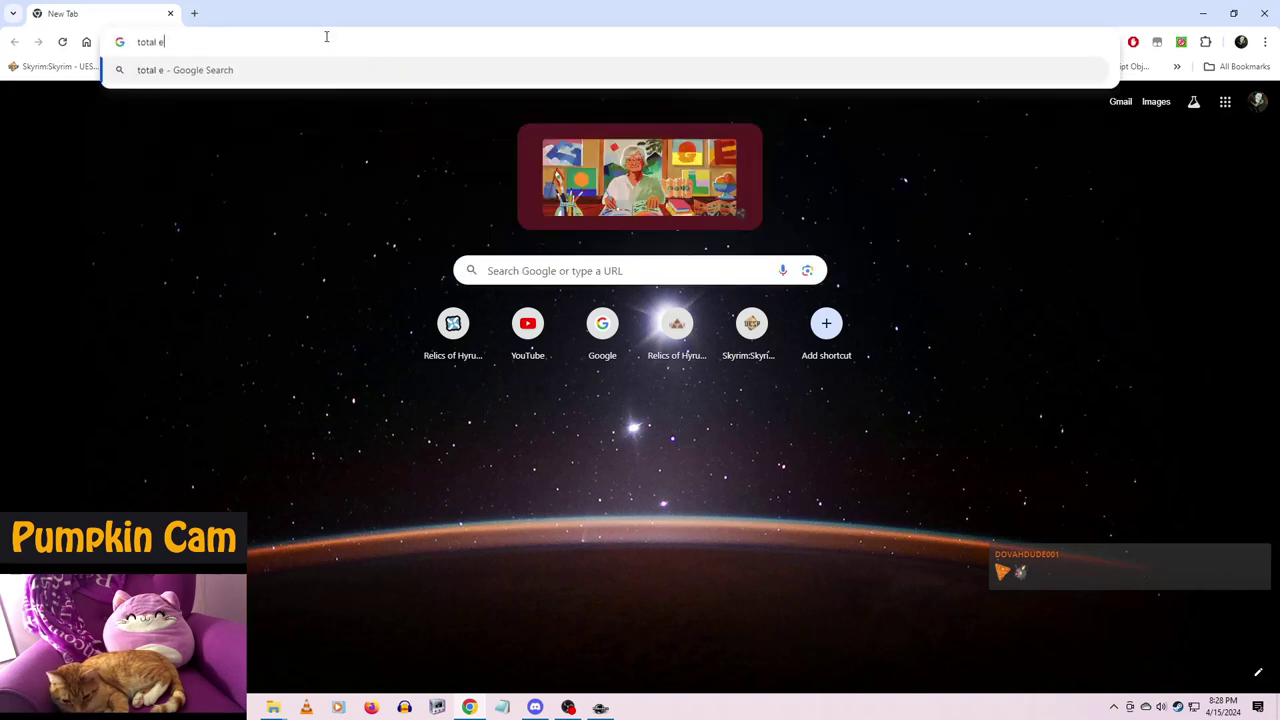
{"action": "type", "text": "se"}
{"action": "key", "text": "Return"}
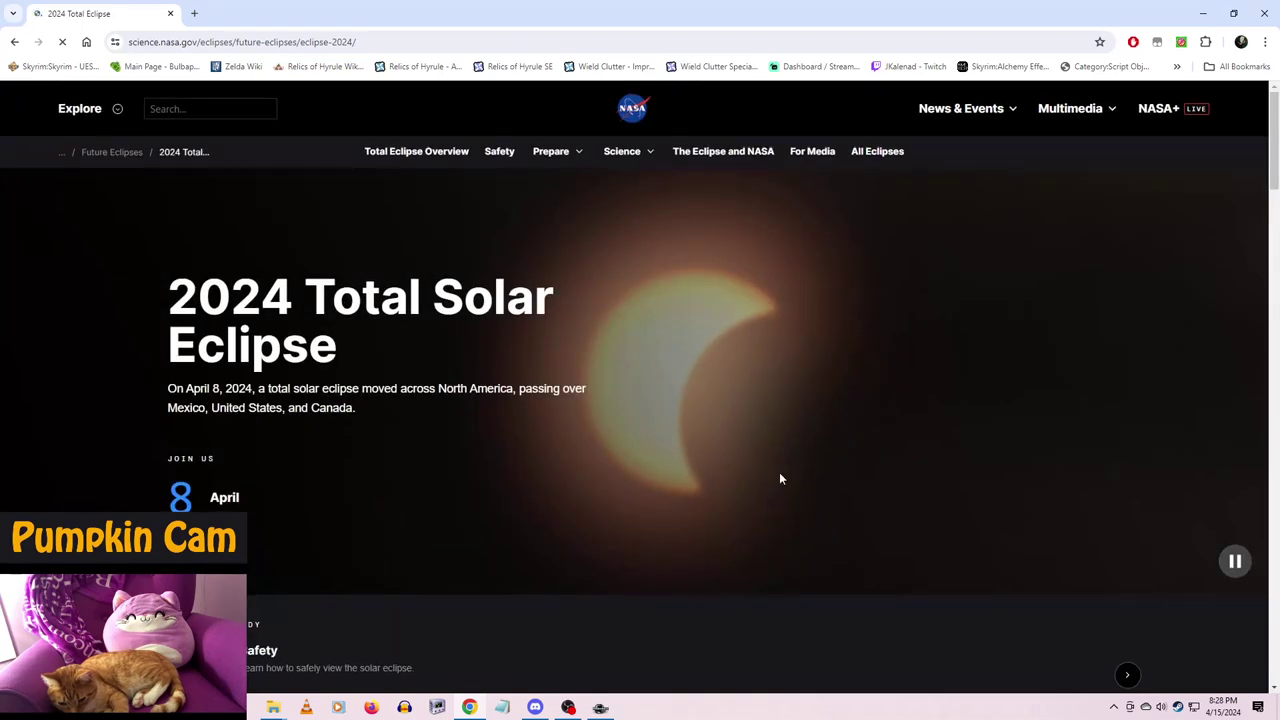
- Look through NASA's 2024 Total Eclipse page and open the article "The April 8 Total Solar Eclipse: Through the Eyes of NASA"
{"action": "scroll", "coordinate": [780, 476], "scroll_direction": "down", "scroll_amount": 3}
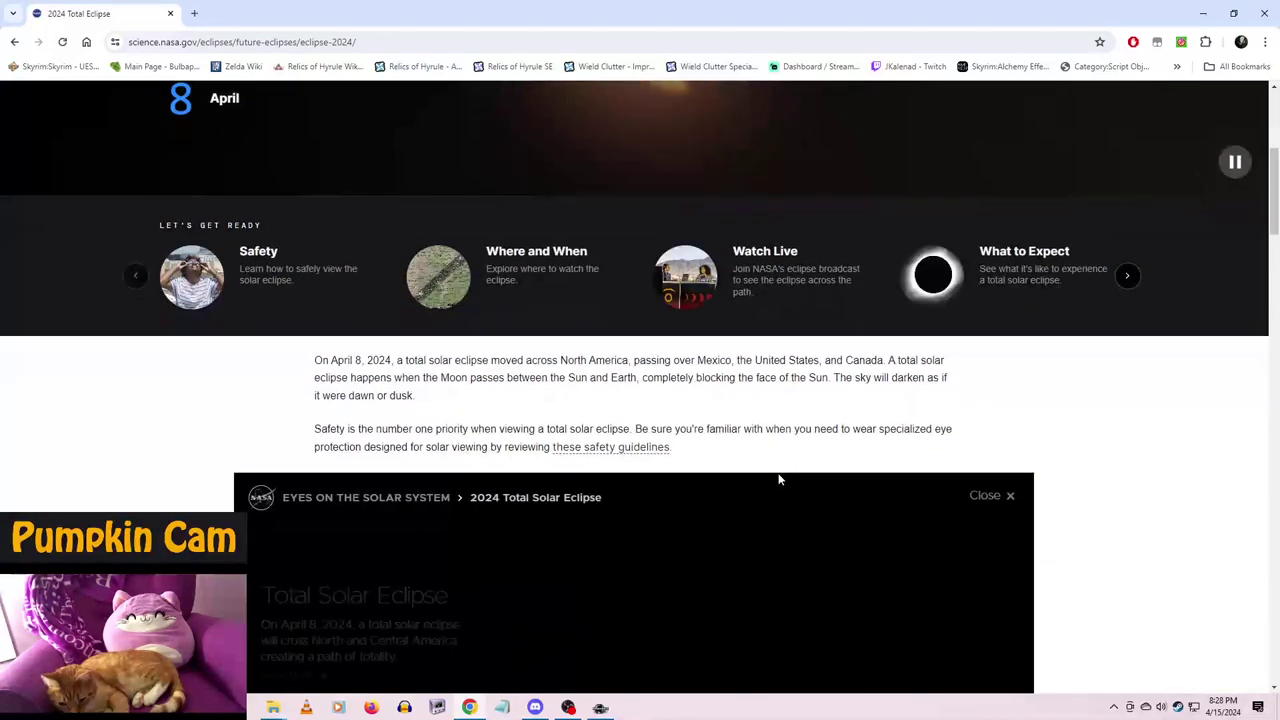
{"action": "scroll", "coordinate": [1069, 440], "scroll_direction": "down", "scroll_amount": 3}
{"action": "scroll", "coordinate": [1101, 442], "scroll_direction": "down", "scroll_amount": 10}
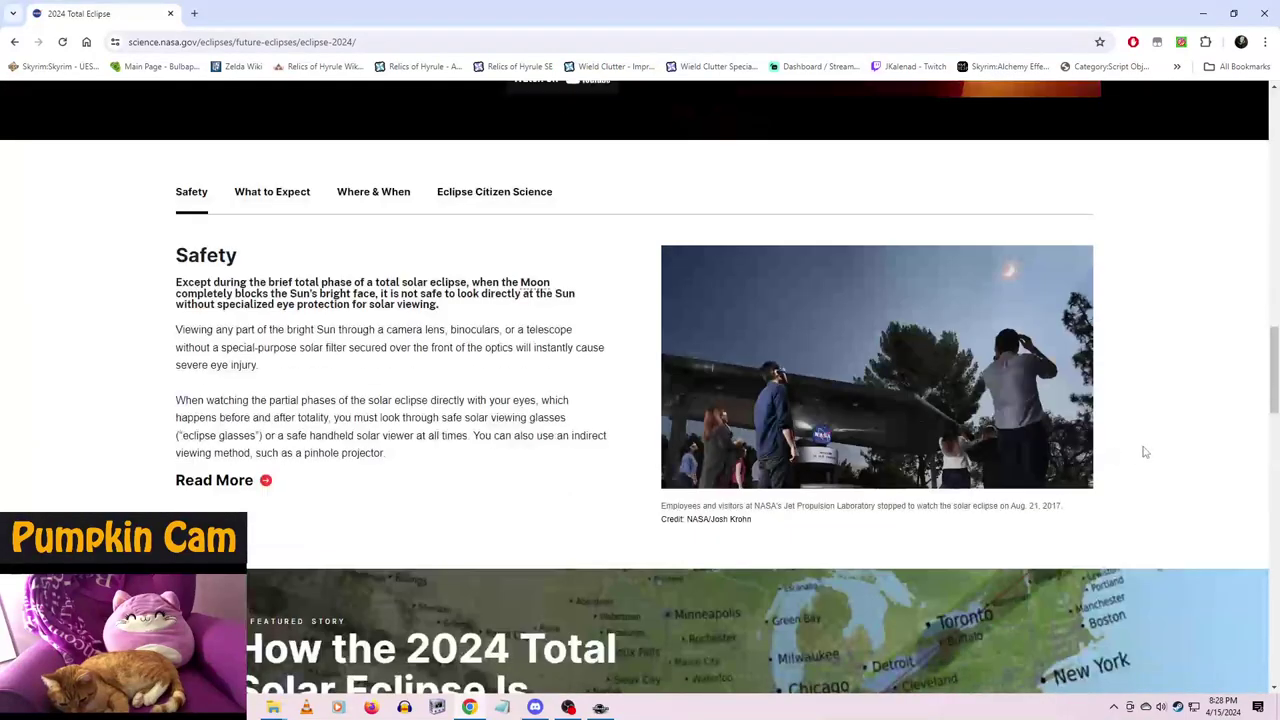
{"action": "scroll", "coordinate": [1143, 450], "scroll_direction": "down", "scroll_amount": 7}
{"action": "scroll", "coordinate": [1145, 452], "scroll_direction": "down", "scroll_amount": 4}
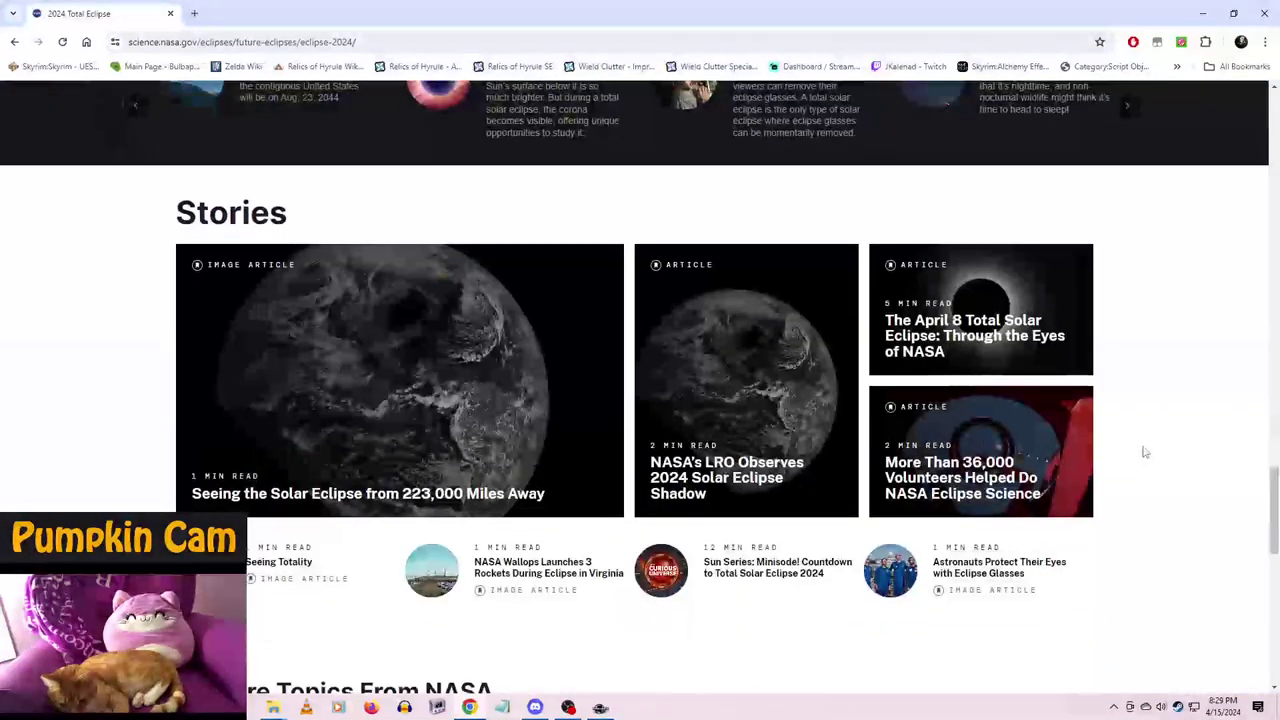
{"action": "scroll", "coordinate": [1145, 452], "scroll_direction": "down", "scroll_amount": 1}
{"action": "scroll", "coordinate": [1145, 452], "scroll_direction": "down", "scroll_amount": 3}
{"action": "scroll", "coordinate": [1143, 450], "scroll_direction": "up", "scroll_amount": 4}
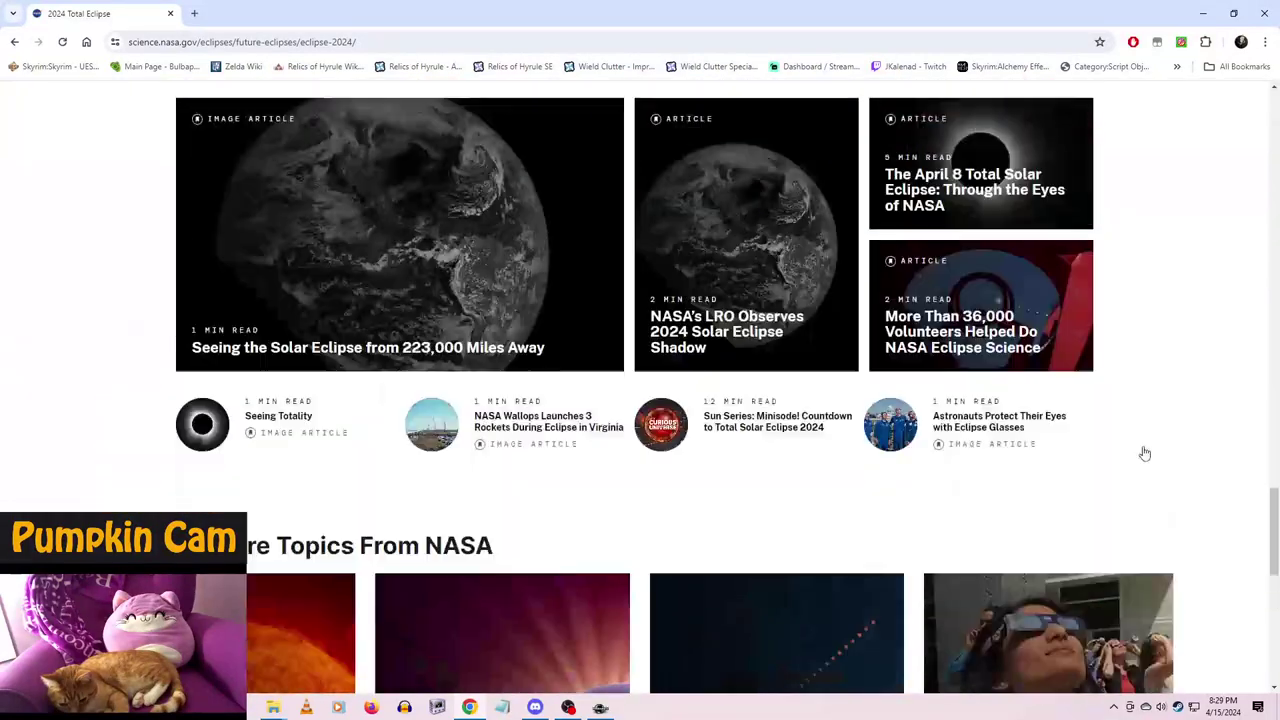
{"action": "left_click", "coordinate": [1002, 252]}
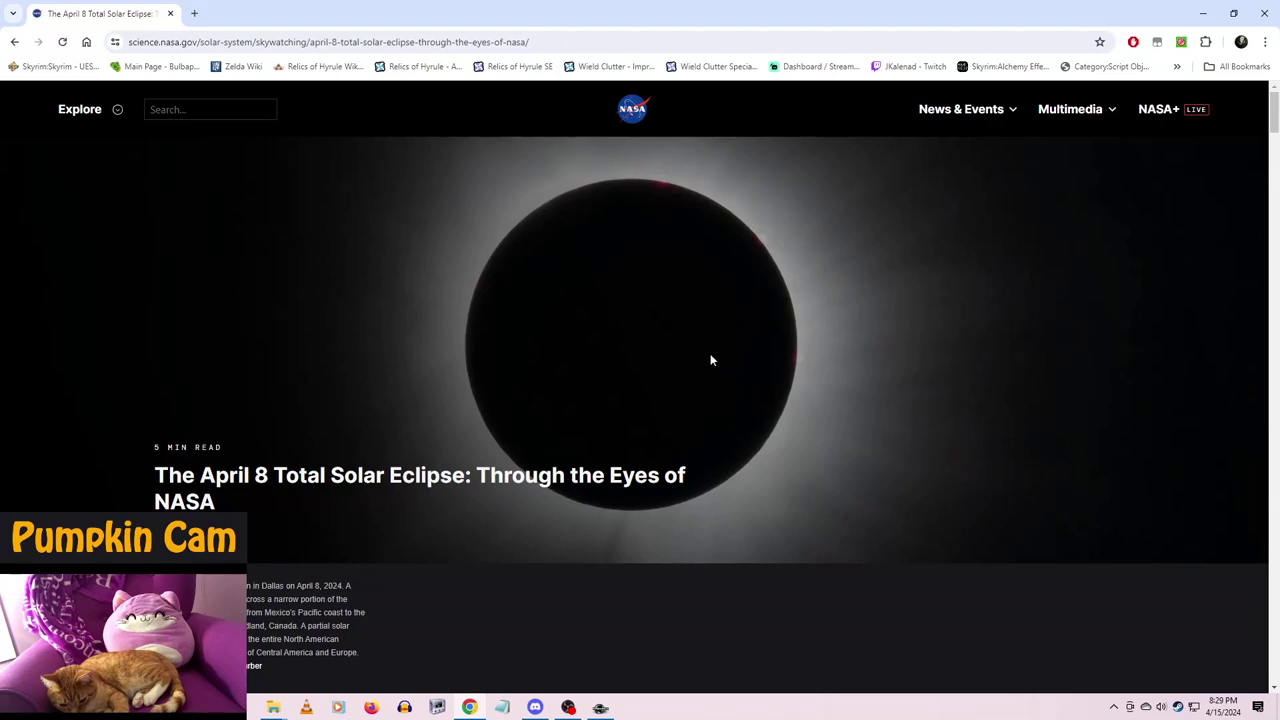
- Open the article's composite image of the eclipse's progression in a new tab and bring that tab forward
{"action": "scroll", "coordinate": [711, 360], "scroll_direction": "down", "scroll_amount": 4}
{"action": "scroll", "coordinate": [784, 361], "scroll_direction": "up", "scroll_amount": 4}
{"action": "scroll", "coordinate": [784, 361], "scroll_direction": "down", "scroll_amount": 4}
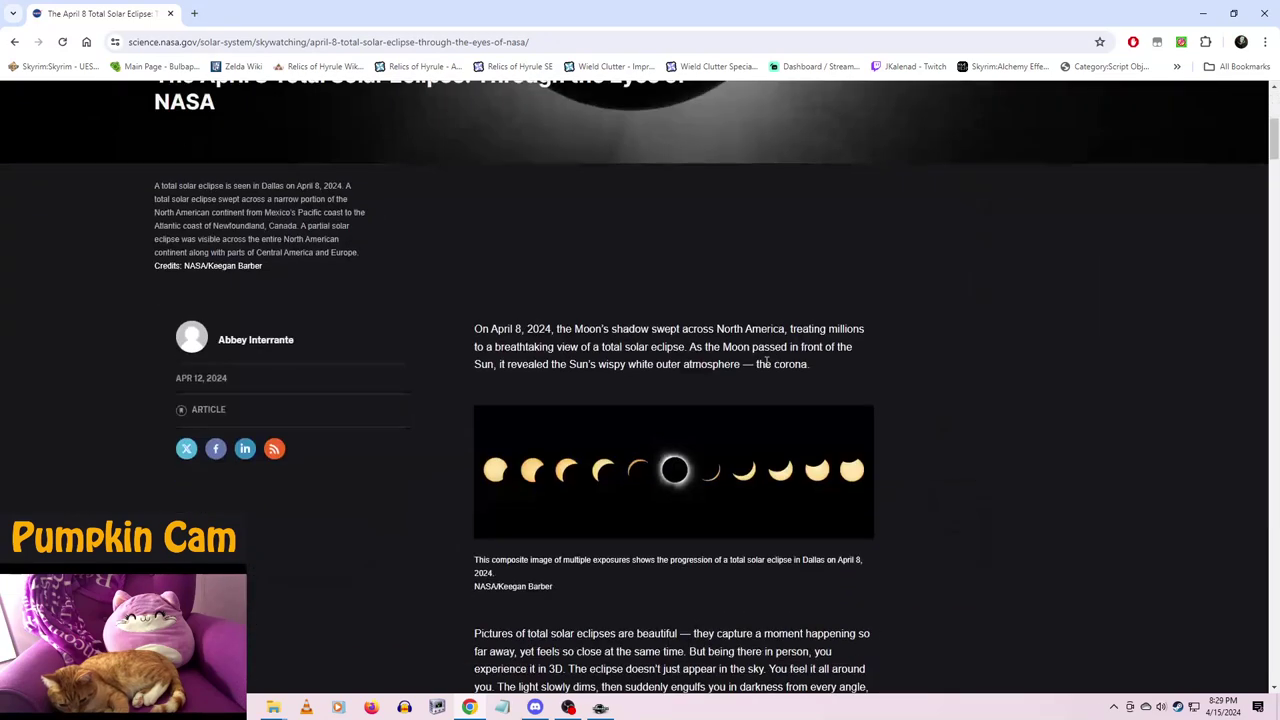
{"action": "scroll", "coordinate": [958, 470], "scroll_direction": "down", "scroll_amount": 5}
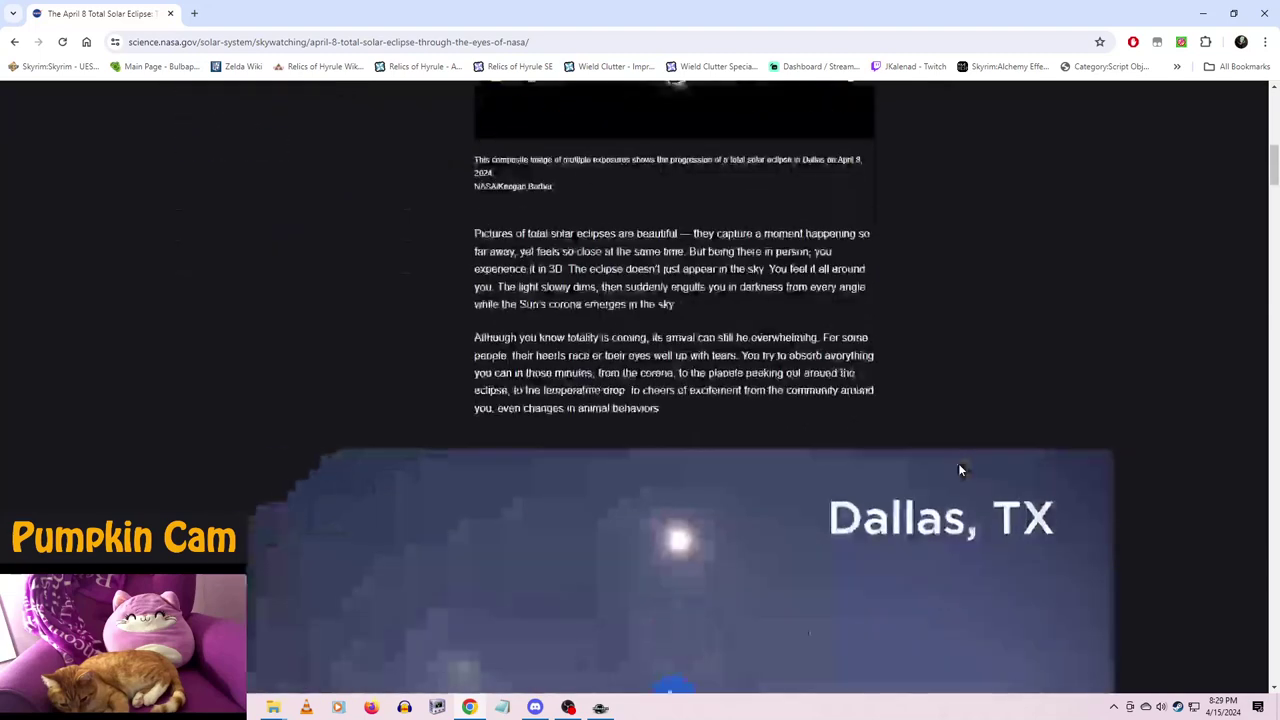
{"action": "scroll", "coordinate": [961, 471], "scroll_direction": "up", "scroll_amount": 4}
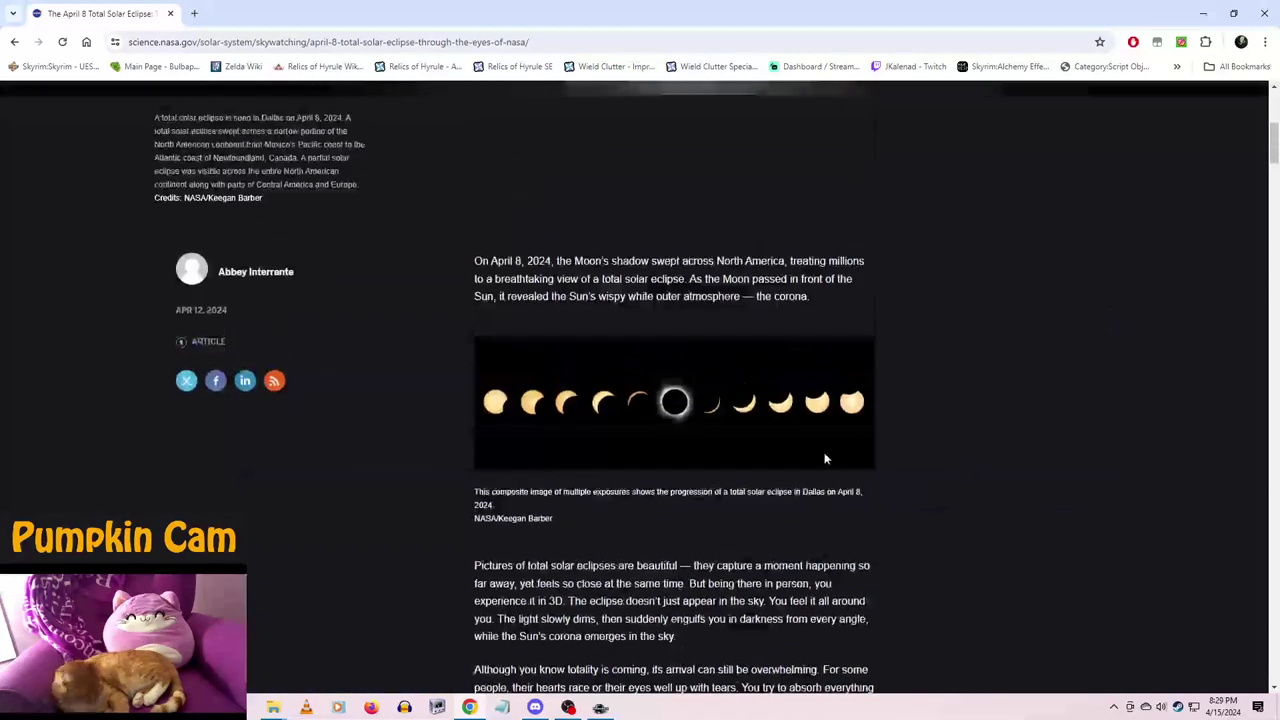
{"action": "right_click", "coordinate": [665, 383]}
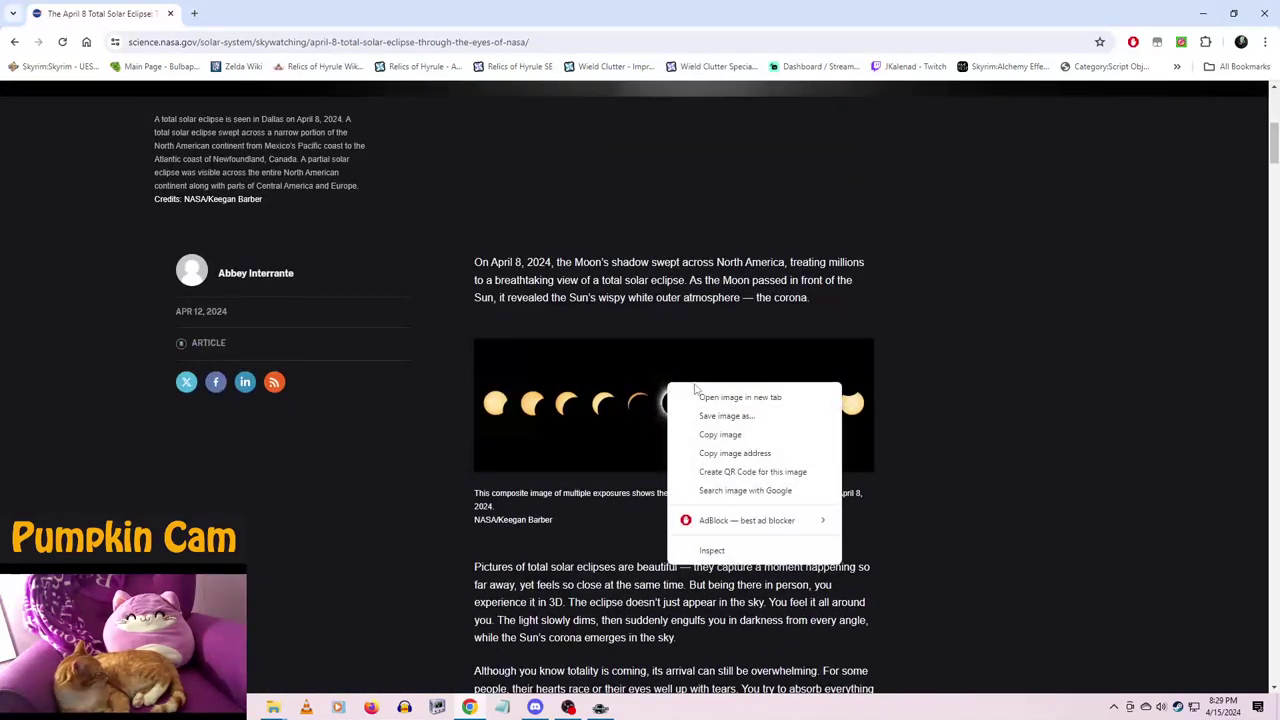
{"action": "left_click", "coordinate": [710, 393]}
{"action": "left_click", "coordinate": [268, 13]}
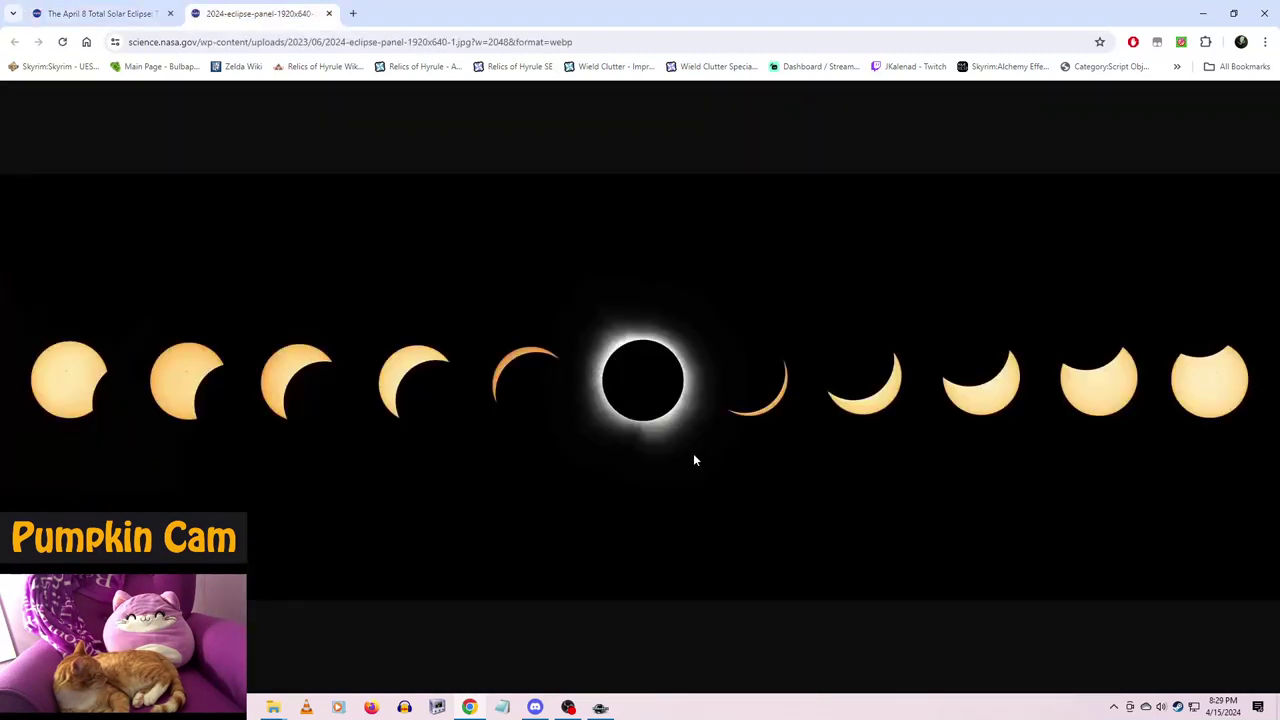
{"action": "right_click", "coordinate": [691, 423]}
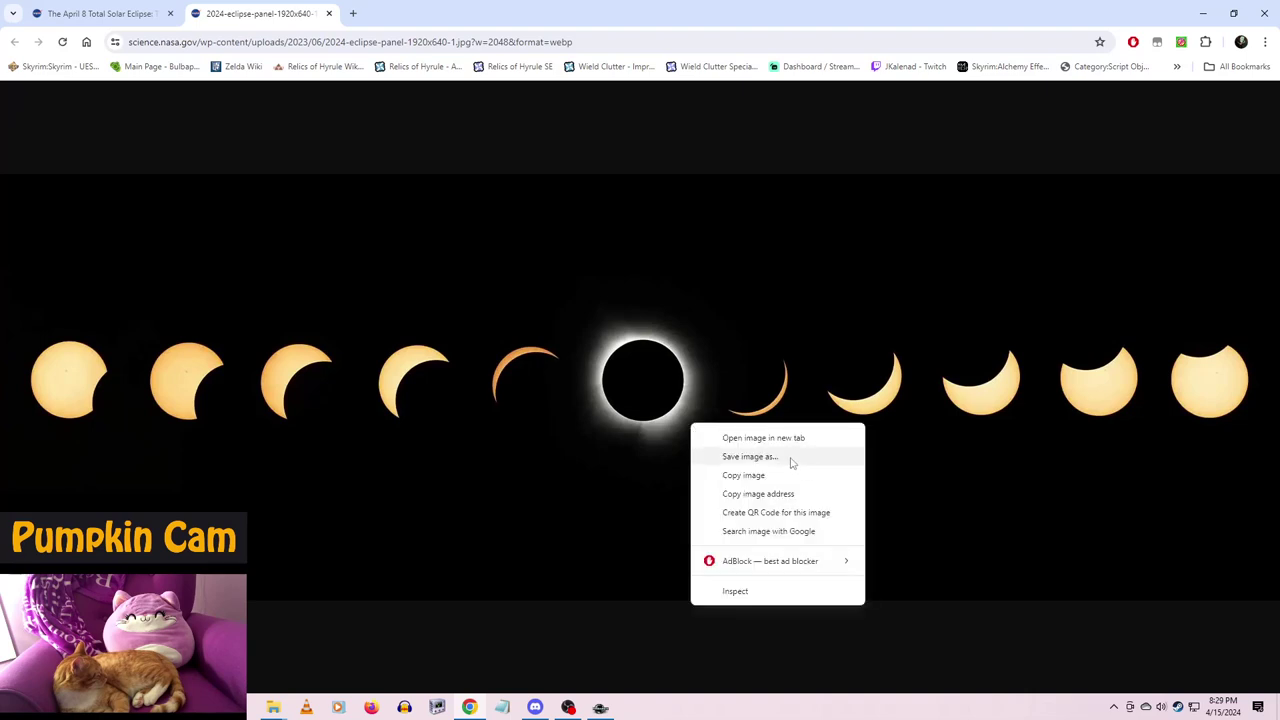
{"action": "left_click", "coordinate": [790, 462]}
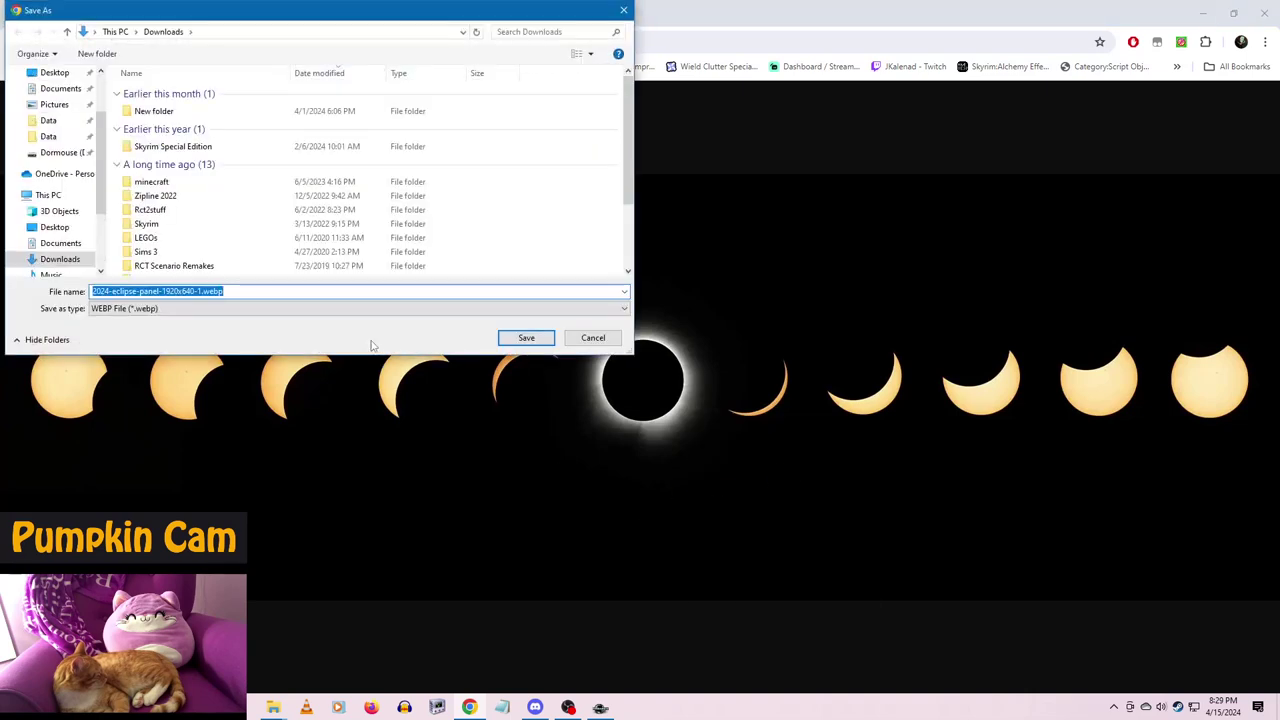
{"action": "left_click", "coordinate": [71, 78]}
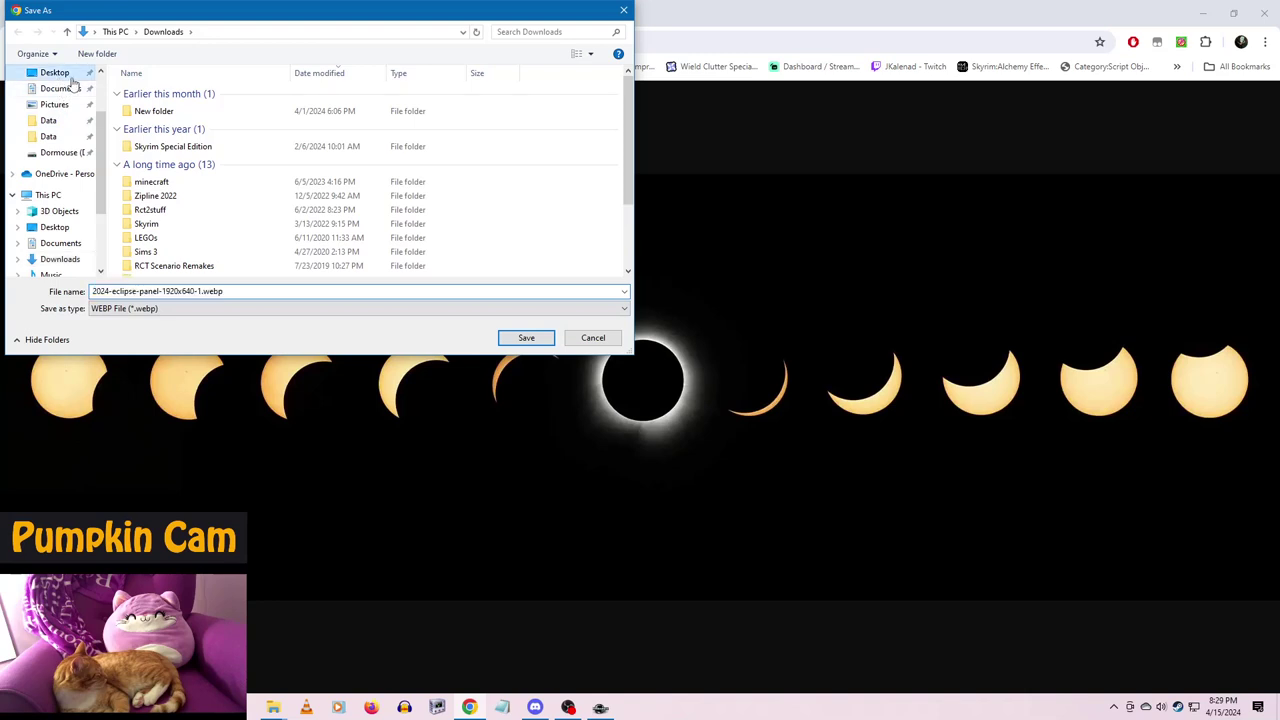
{"action": "left_click", "coordinate": [602, 342]}
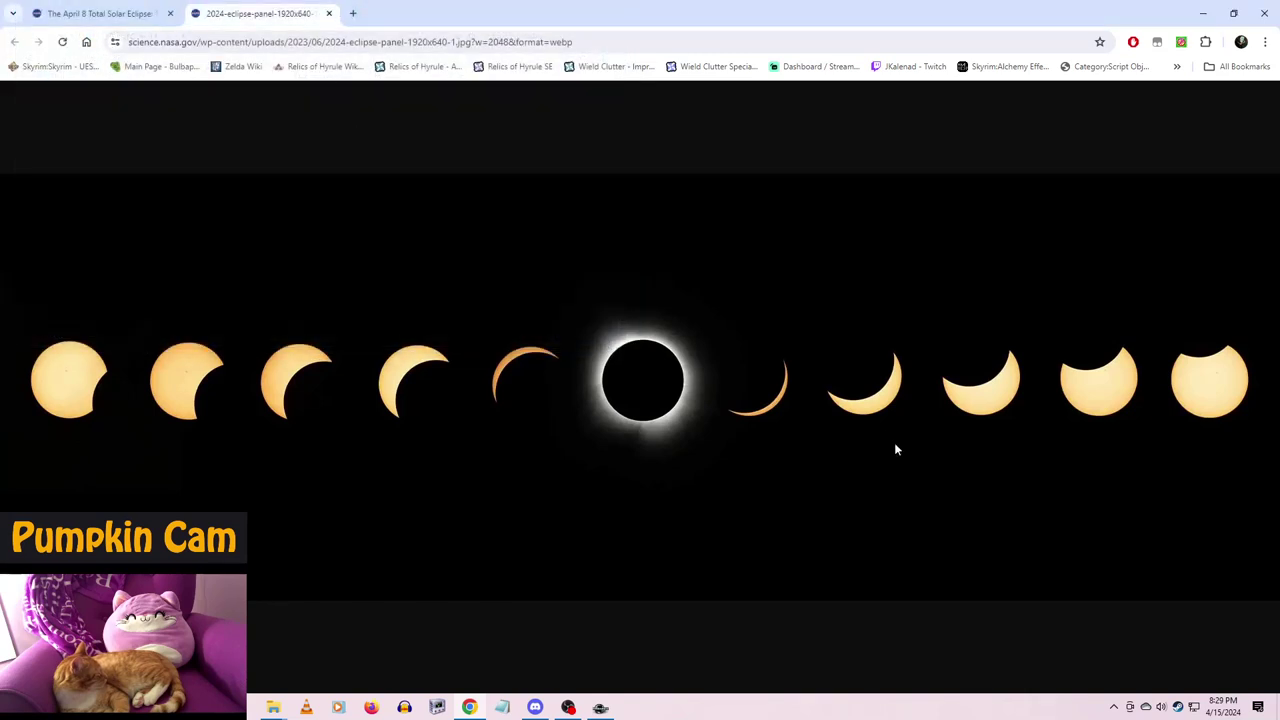
- Capture a screen snip of the central totality disc with its corona, and launch Photoshop
{"action": "key", "text": "super+shift+s"}
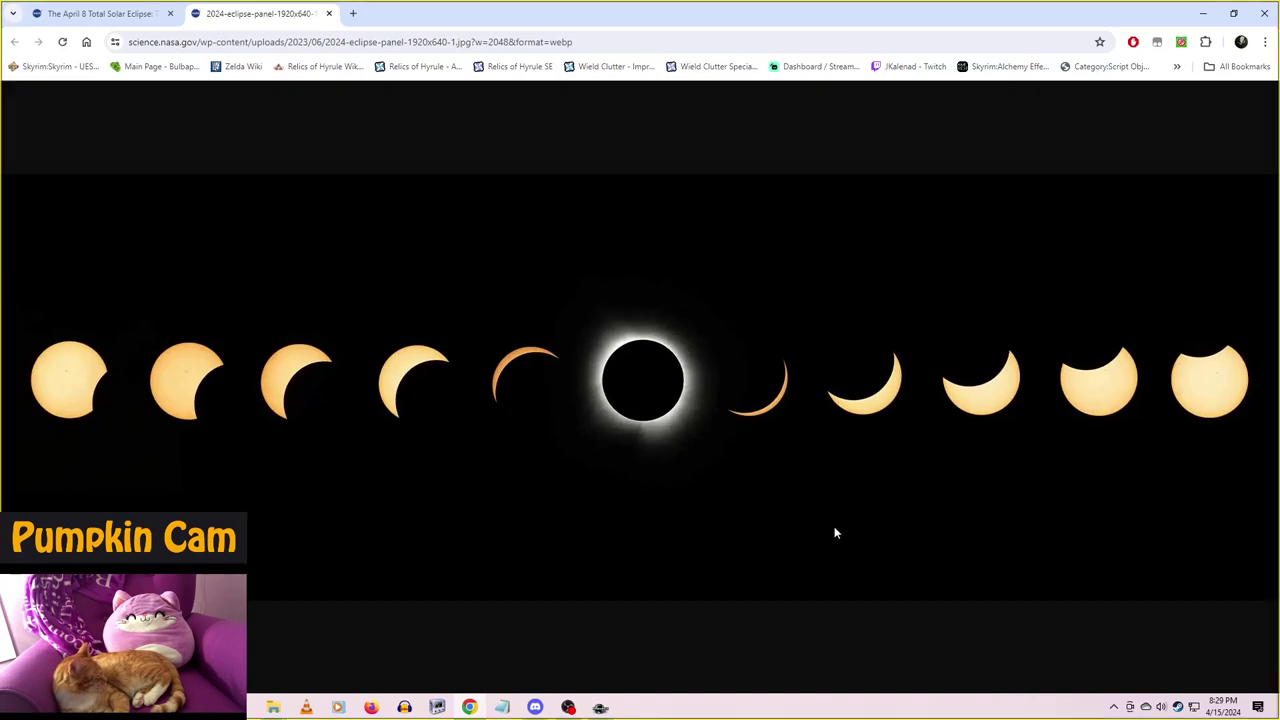
{"action": "left_click_drag", "start_coordinate": [583, 301], "coordinate": [710, 466]}
{"action": "left_click", "coordinate": [16, 707]}
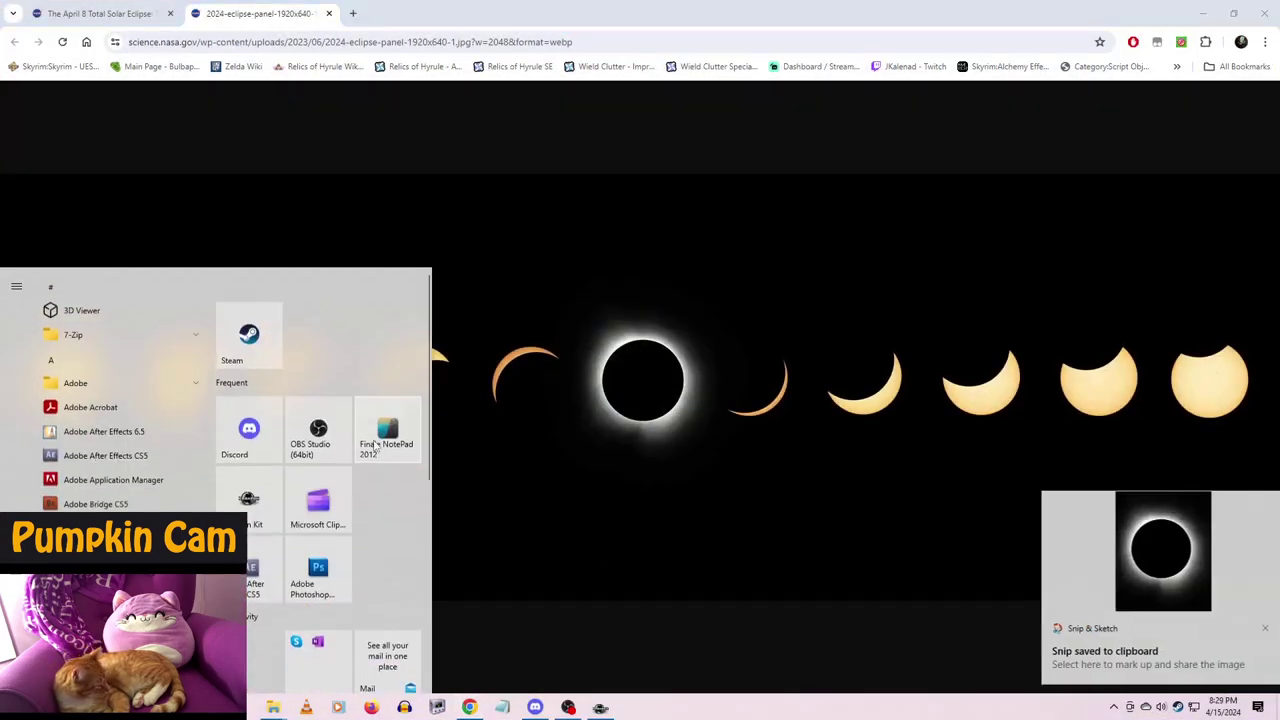
{"action": "left_click", "coordinate": [772, 551]}
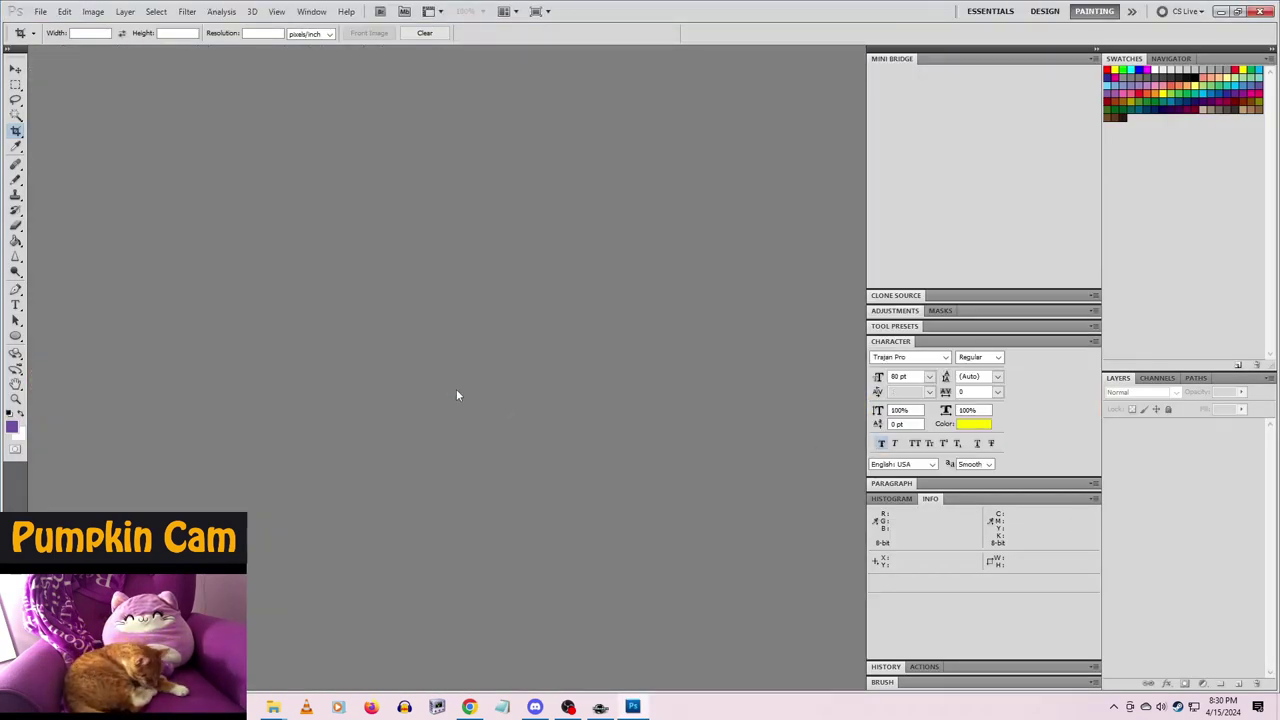
- Create a new document at the clipboard image's size and paste the eclipse snip into it
{"action": "left_click", "coordinate": [40, 14]}
{"action": "left_click", "coordinate": [44, 28]}
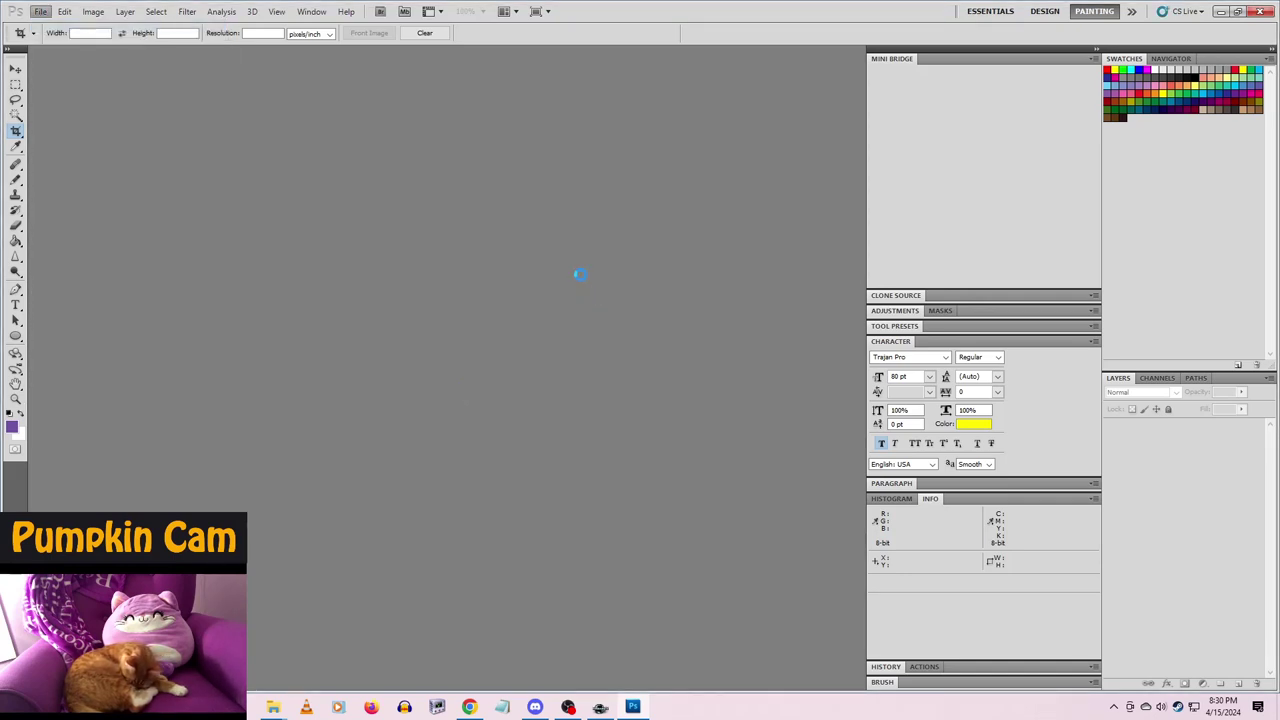
{"action": "left_click", "coordinate": [762, 200]}
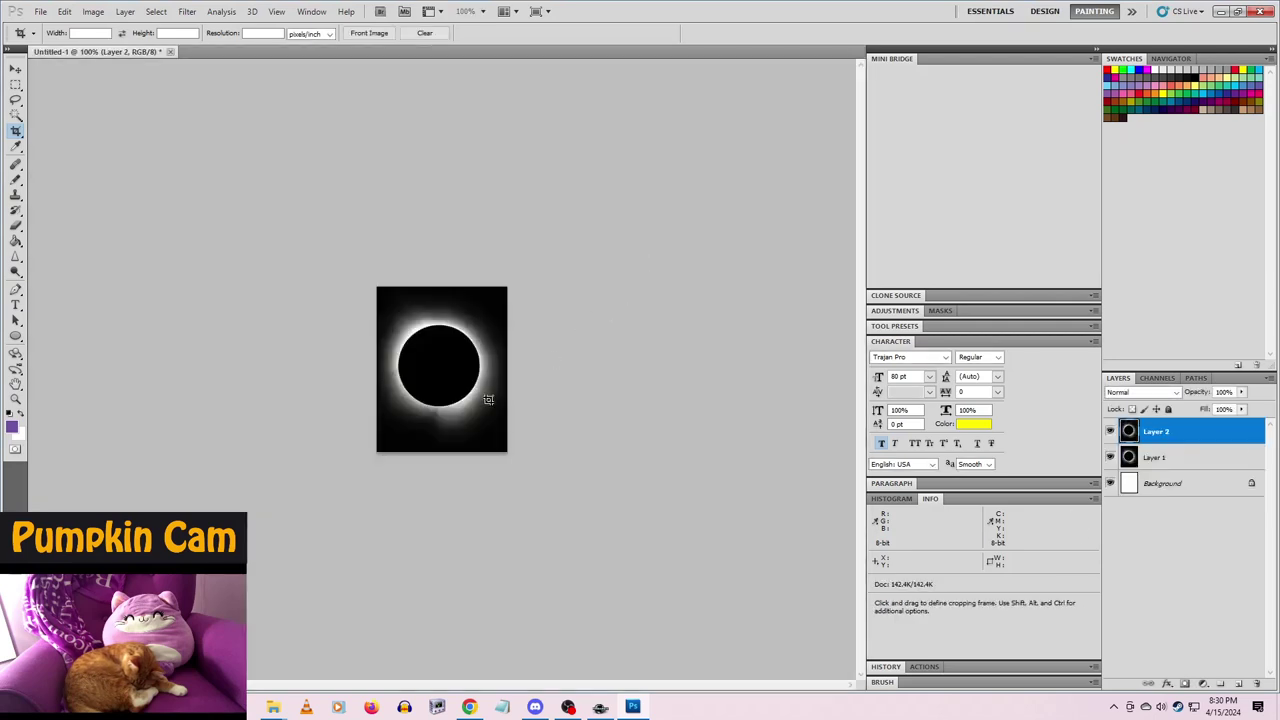
- Delete the duplicate eclipse layer, Layer 2, and merge the remaining eclipse layer into the Background
{"action": "left_click", "coordinate": [1255, 687]}
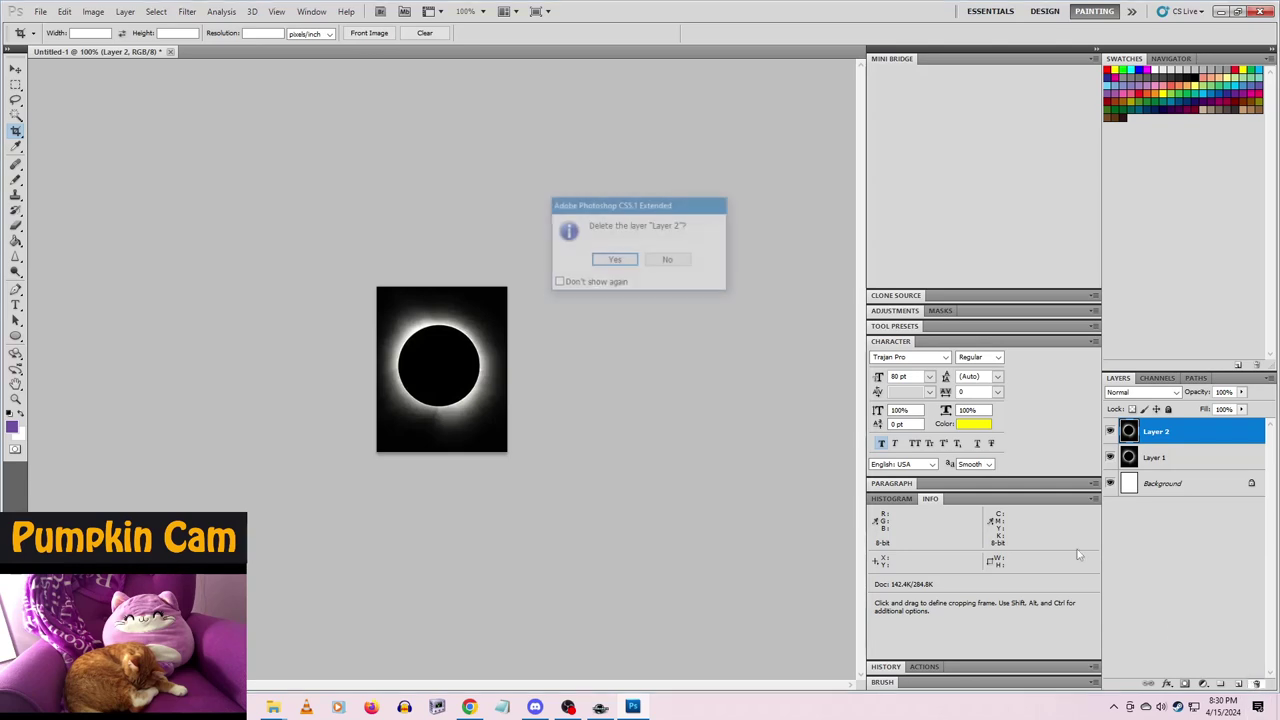
{"action": "left_click", "coordinate": [613, 260]}
{"action": "key", "text": "ctrl+e"}
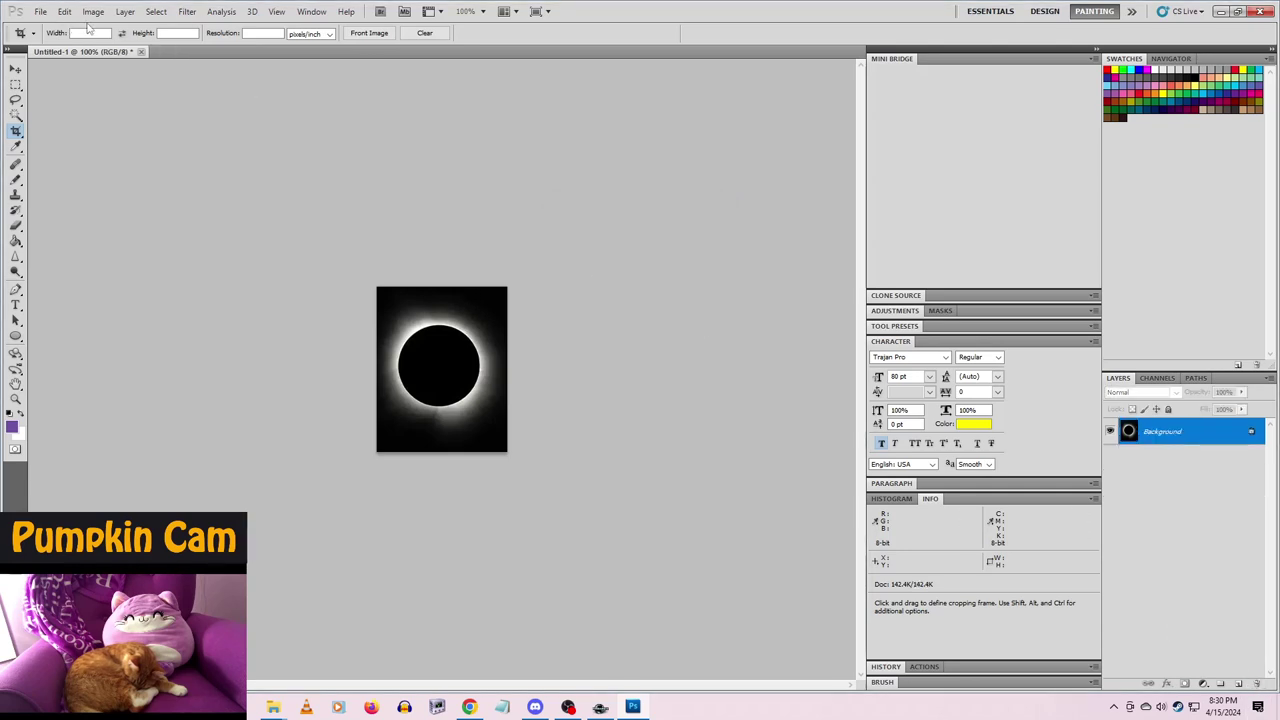
- Apply a Color Balance adjustment to the Background, setting the cyan-red level to +100 for midtones, highlights and shadows
{"action": "left_click", "coordinate": [16, 400]}
{"action": "left_click", "coordinate": [405, 389]}
{"action": "left_click", "coordinate": [403, 388]}
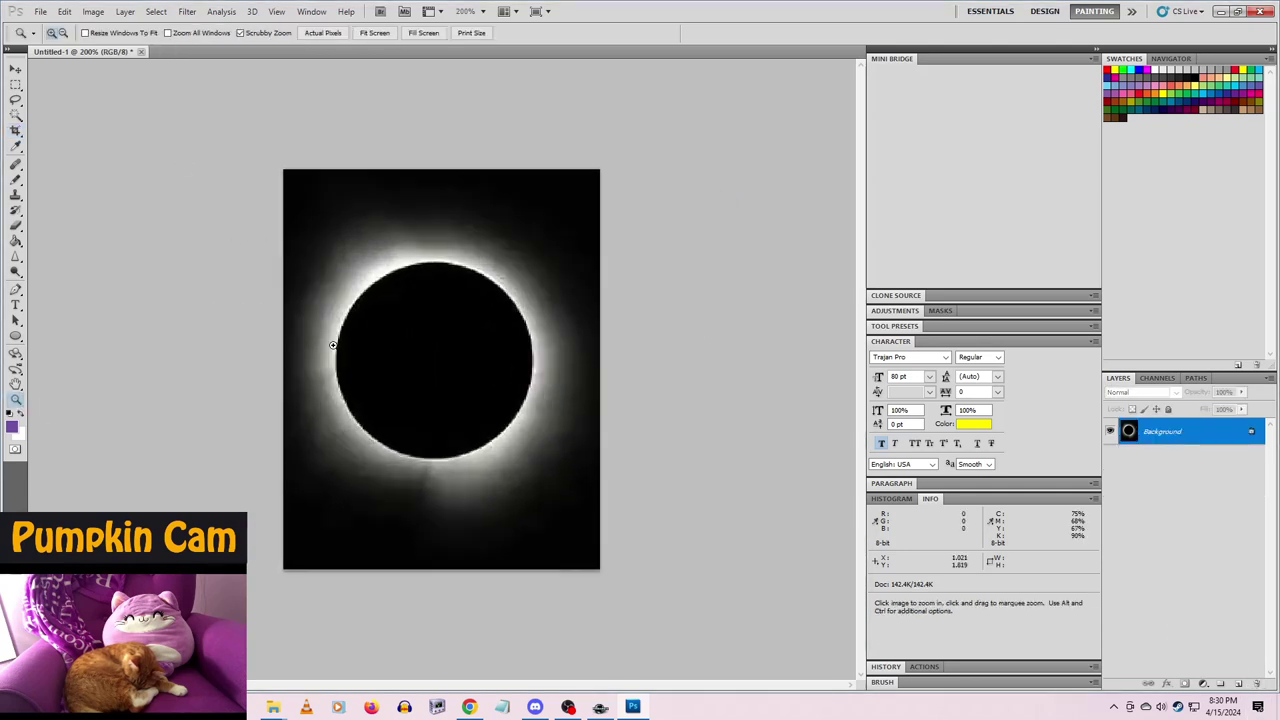
{"action": "left_click", "coordinate": [93, 12]}
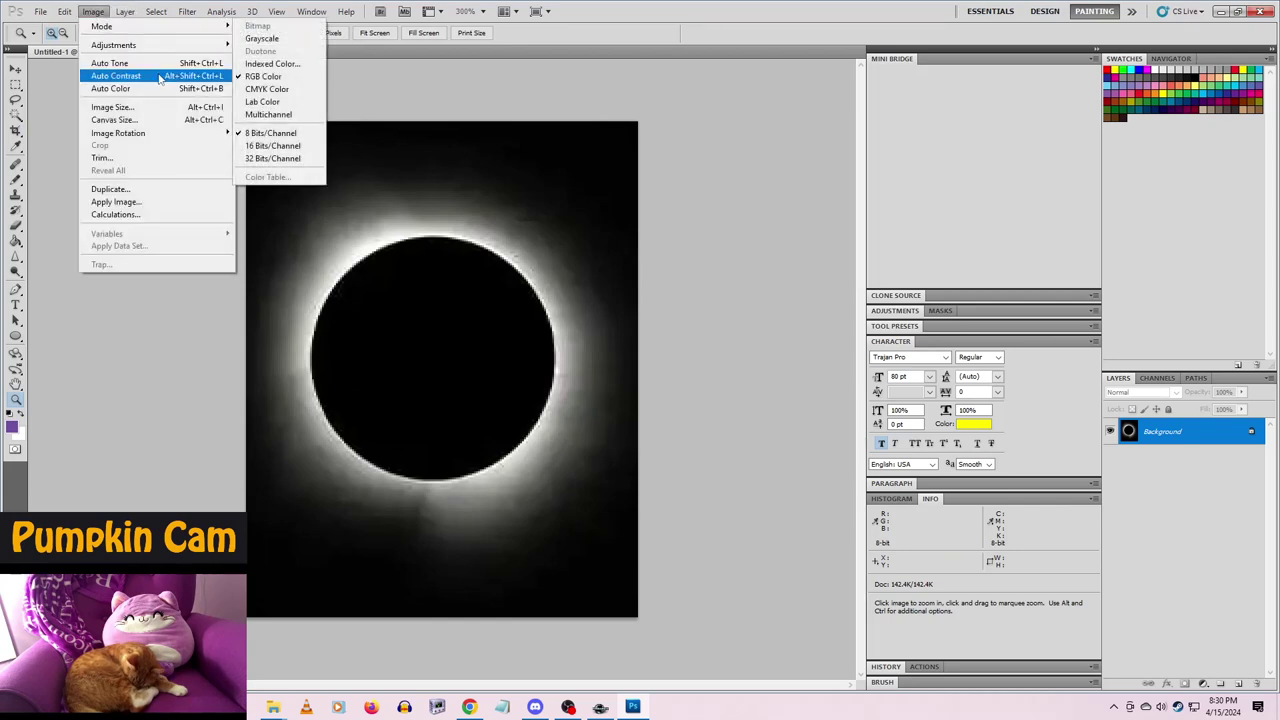
{"action": "mouse_move", "coordinate": [192, 45]}
{"action": "left_click", "coordinate": [320, 128]}
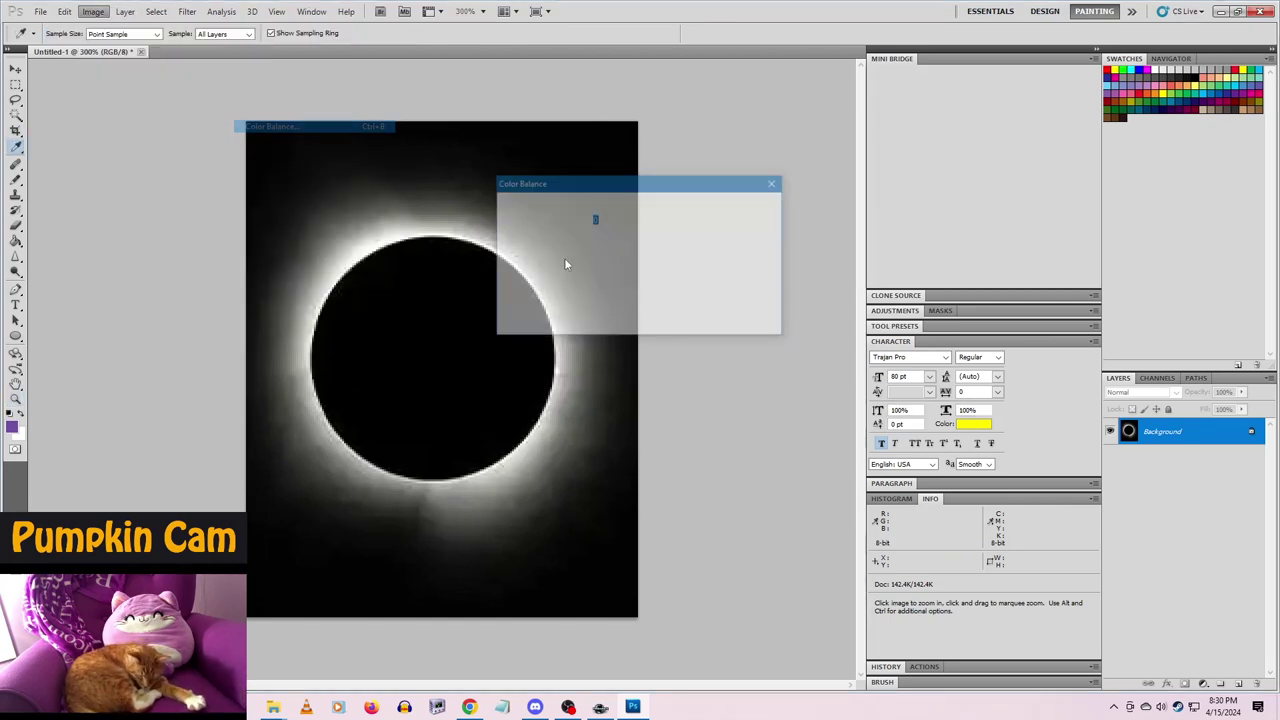
{"action": "left_click_drag", "start_coordinate": [645, 242], "coordinate": [800, 249]}
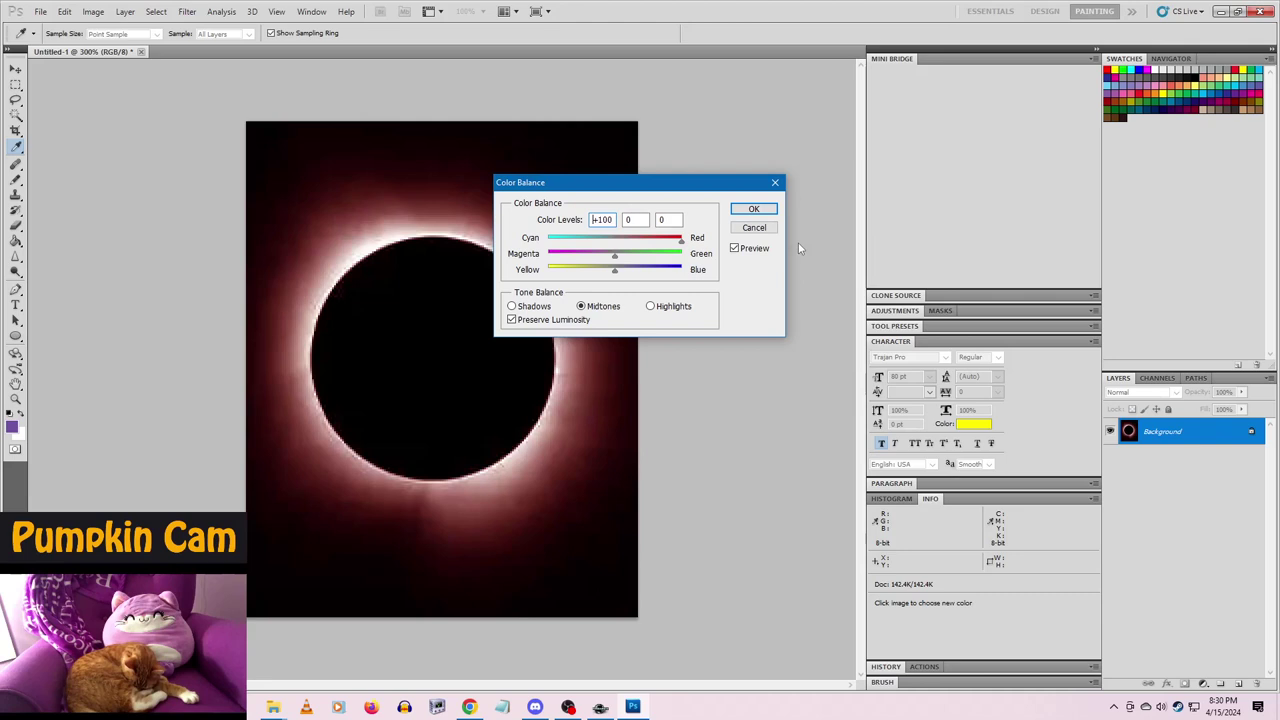
{"action": "left_click", "coordinate": [545, 310]}
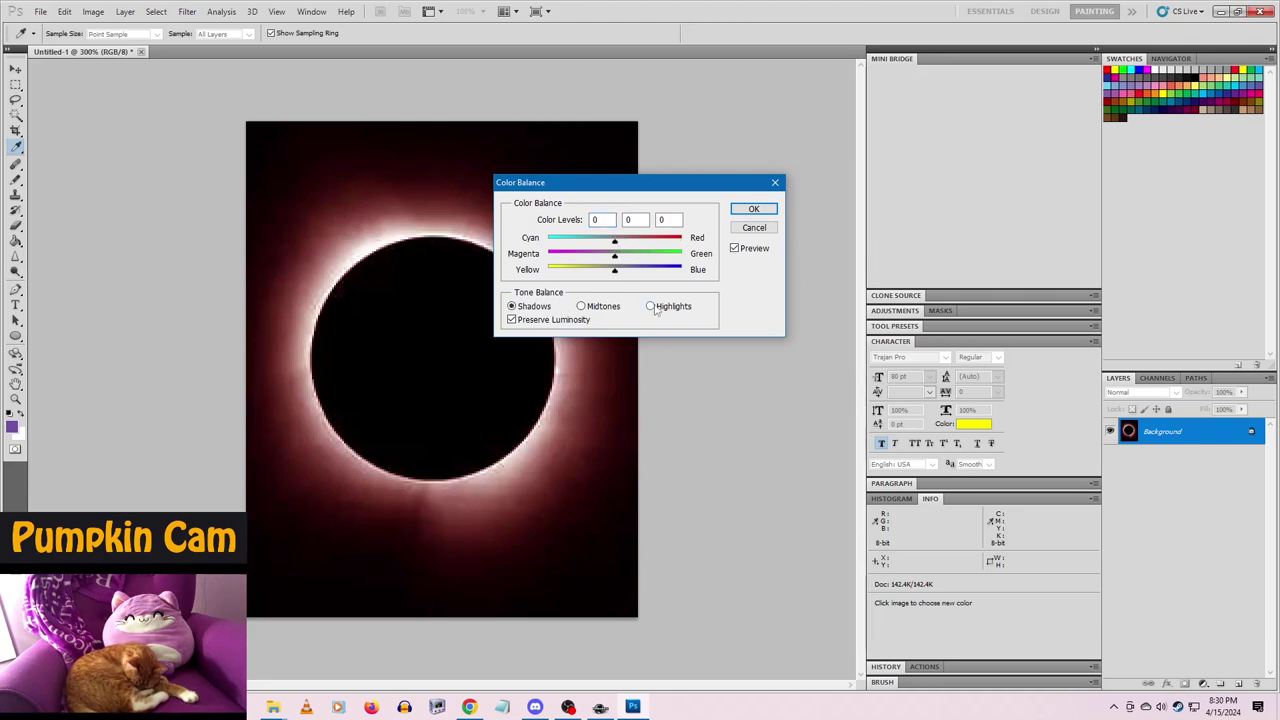
{"action": "left_click_drag", "start_coordinate": [616, 242], "coordinate": [748, 246]}
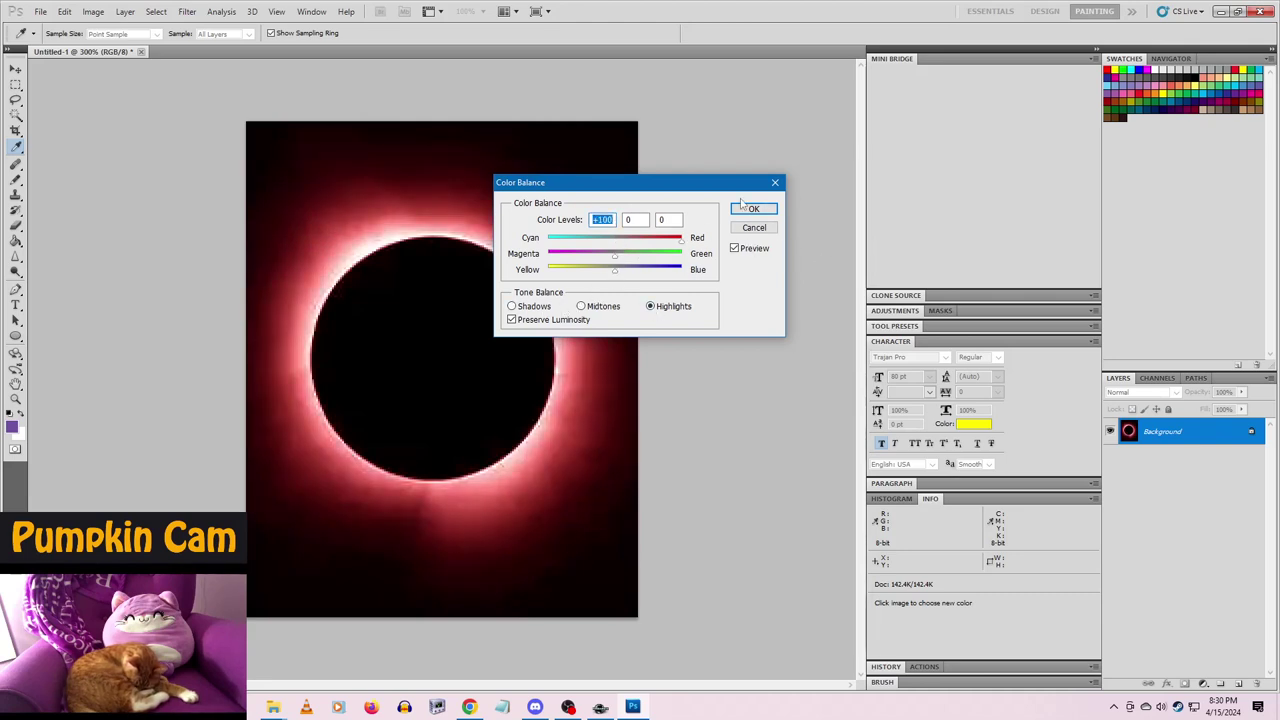
{"action": "left_click_drag", "start_coordinate": [618, 244], "coordinate": [722, 240]}
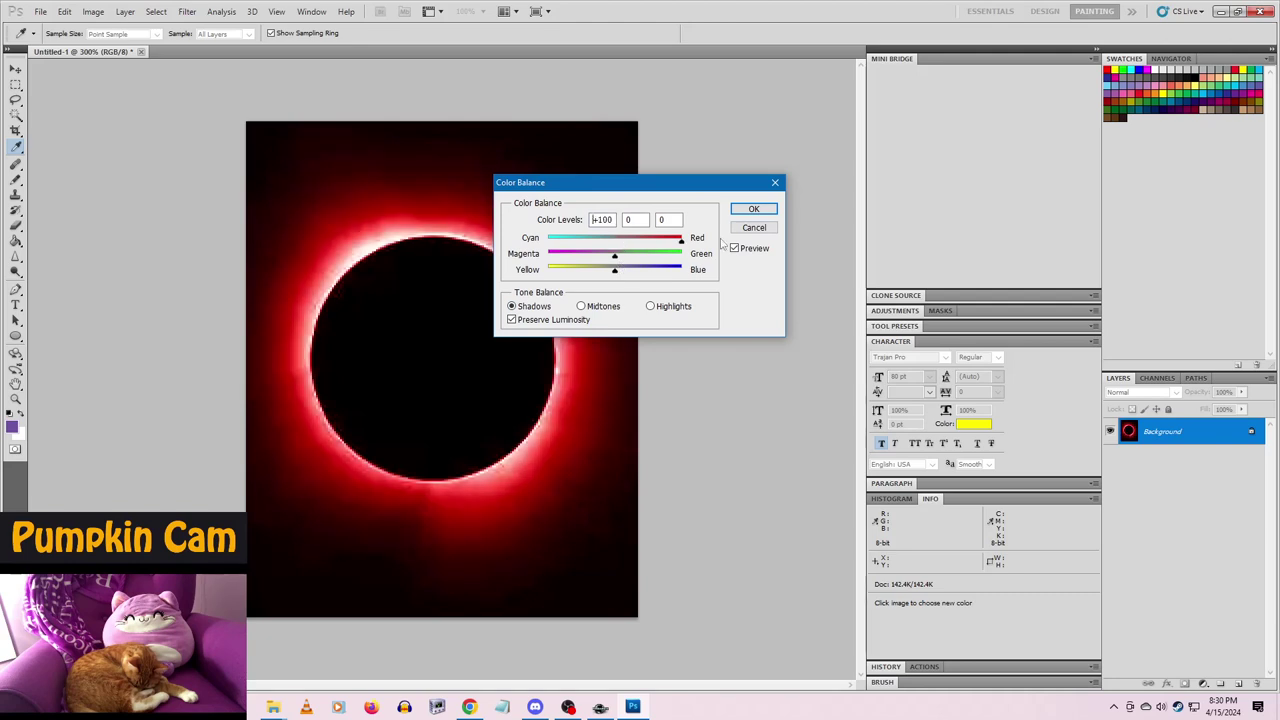
{"action": "left_click", "coordinate": [754, 209]}
{"action": "key", "text": "z"}
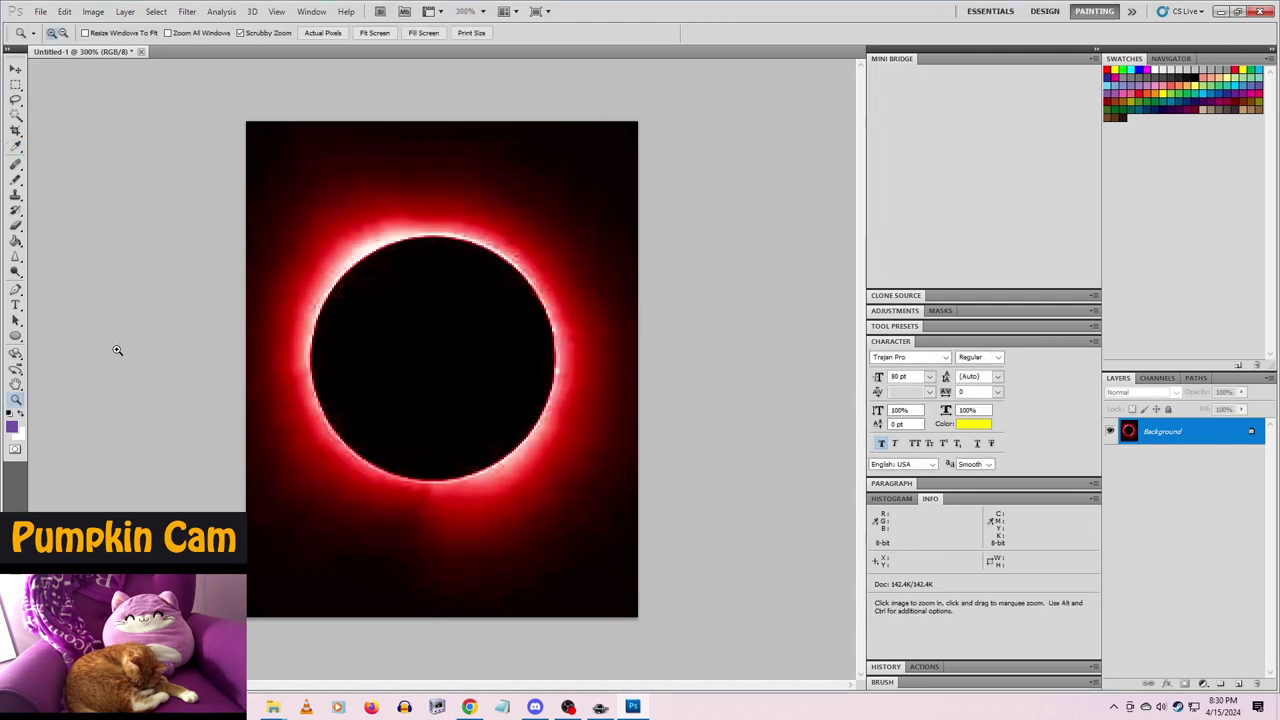
- Add an empty layer and paste the original white eclipse snip as a layer between it and the Background
{"action": "left_click", "coordinate": [1238, 685]}
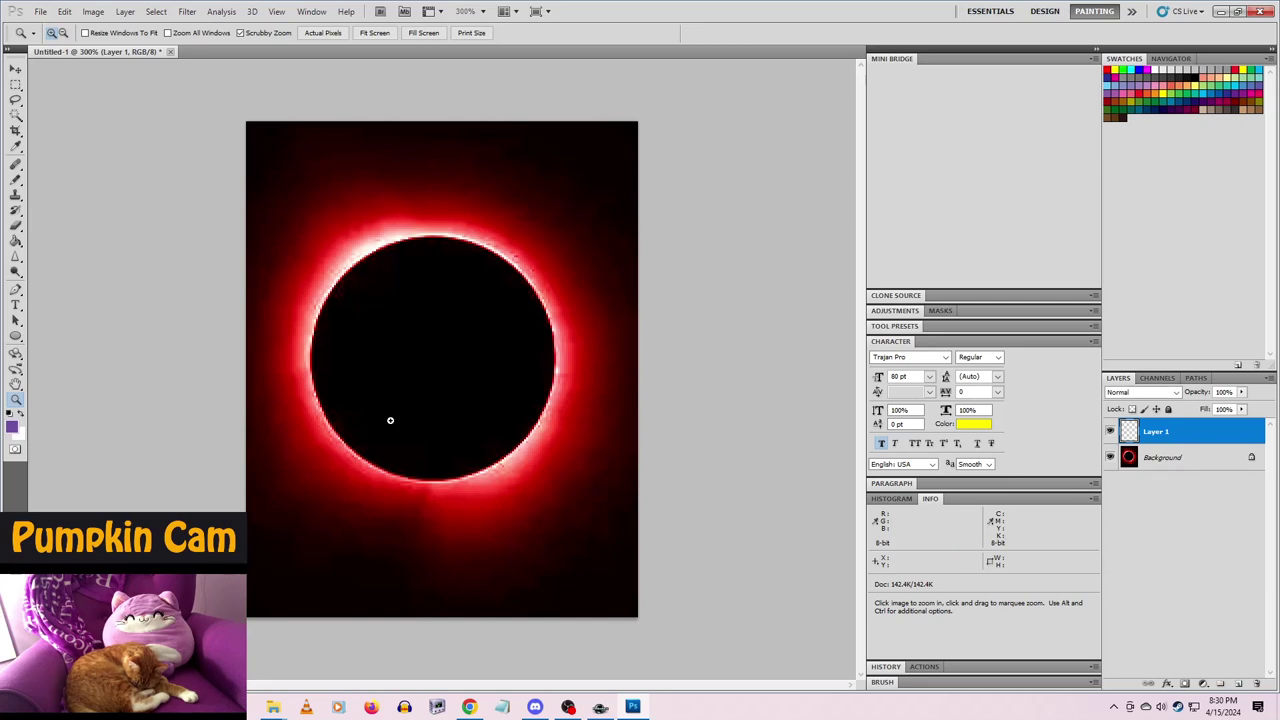
{"action": "left_click", "coordinate": [1174, 460]}
{"action": "key", "text": "ctrl+v"}
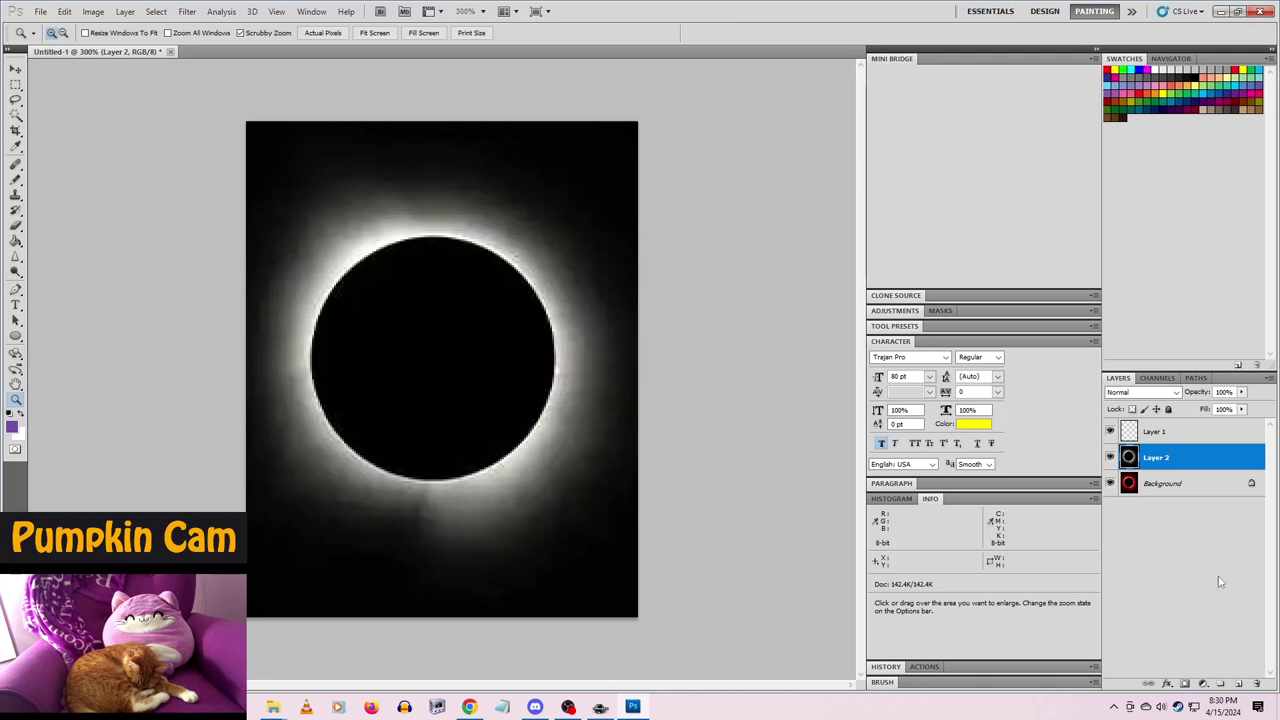
- Set the foreground color to a fully saturated red and fill the empty top layer, Layer 1, with it
{"action": "left_click", "coordinate": [1162, 433]}
{"action": "left_click", "coordinate": [12, 427]}
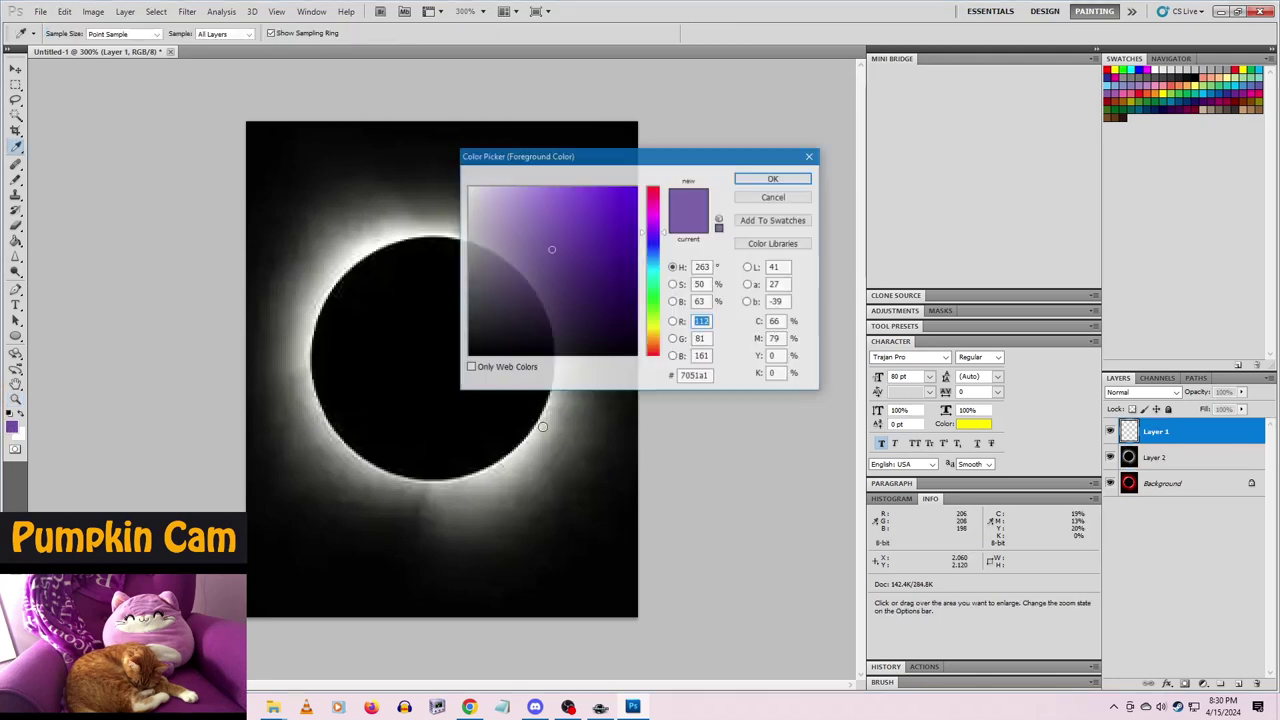
{"action": "left_click", "coordinate": [653, 354]}
{"action": "left_click", "coordinate": [635, 188]}
{"action": "left_click", "coordinate": [774, 179]}
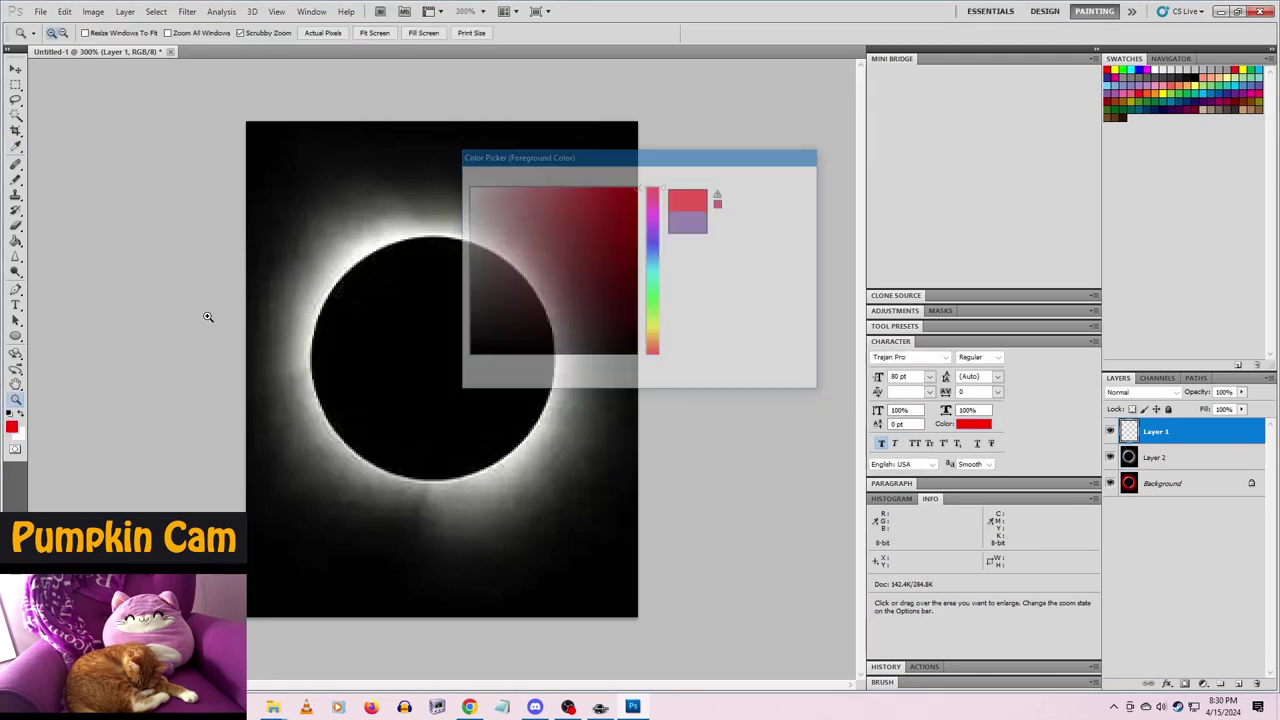
{"action": "key", "text": "g"}
{"action": "left_click", "coordinate": [371, 303]}
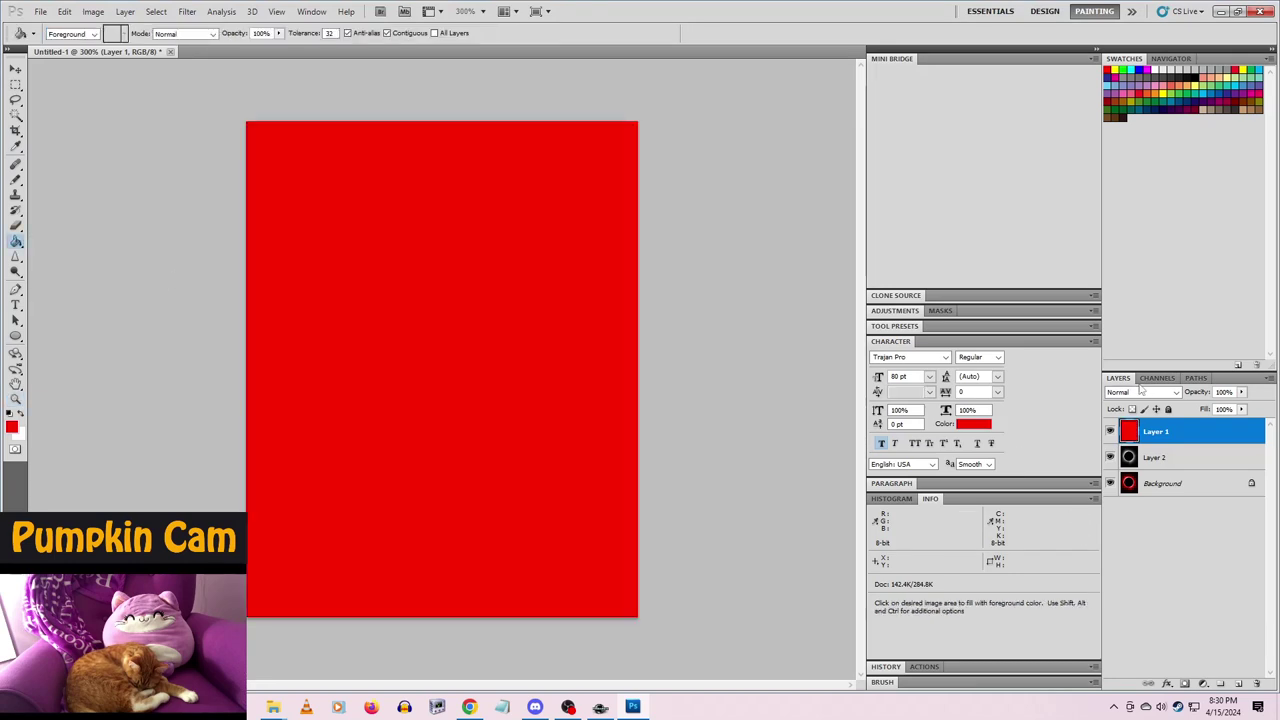
- Try the Color blend mode on the red Layer 1 and preview the image with that layer hidden and shown
{"action": "left_click", "coordinate": [1178, 393]}
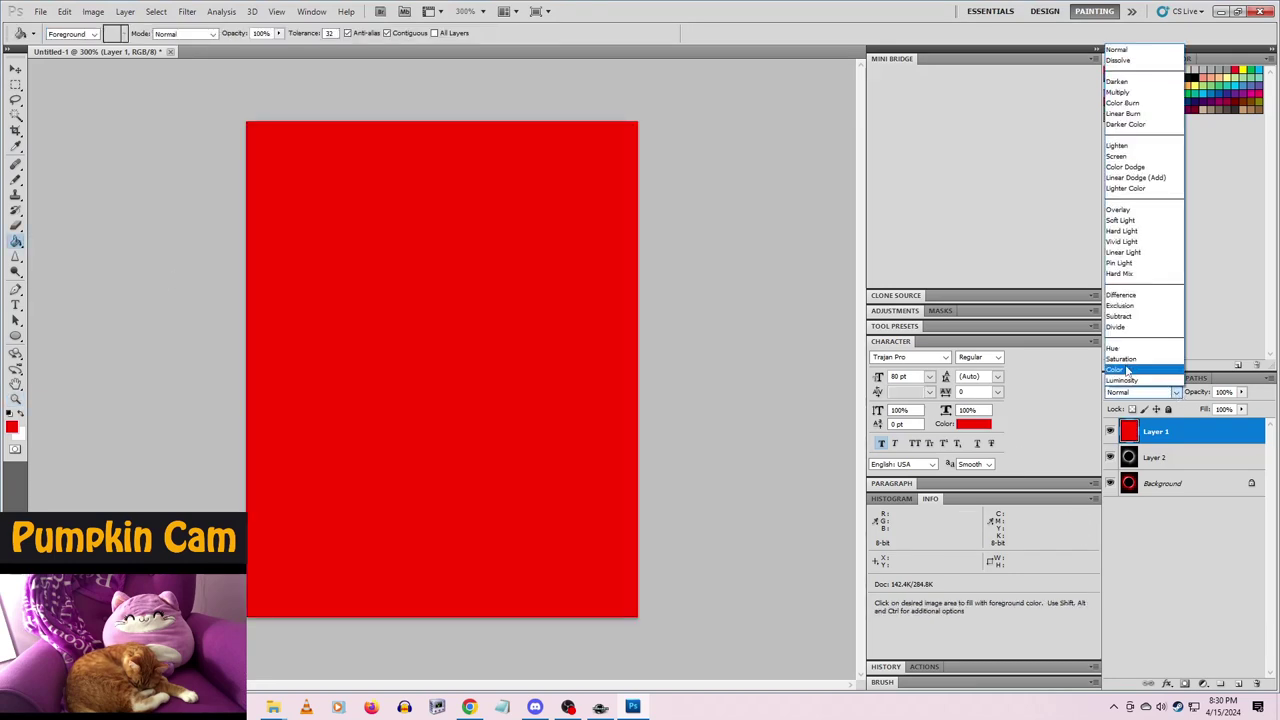
{"action": "left_click", "coordinate": [1140, 365]}
{"action": "left_click", "coordinate": [1110, 431]}
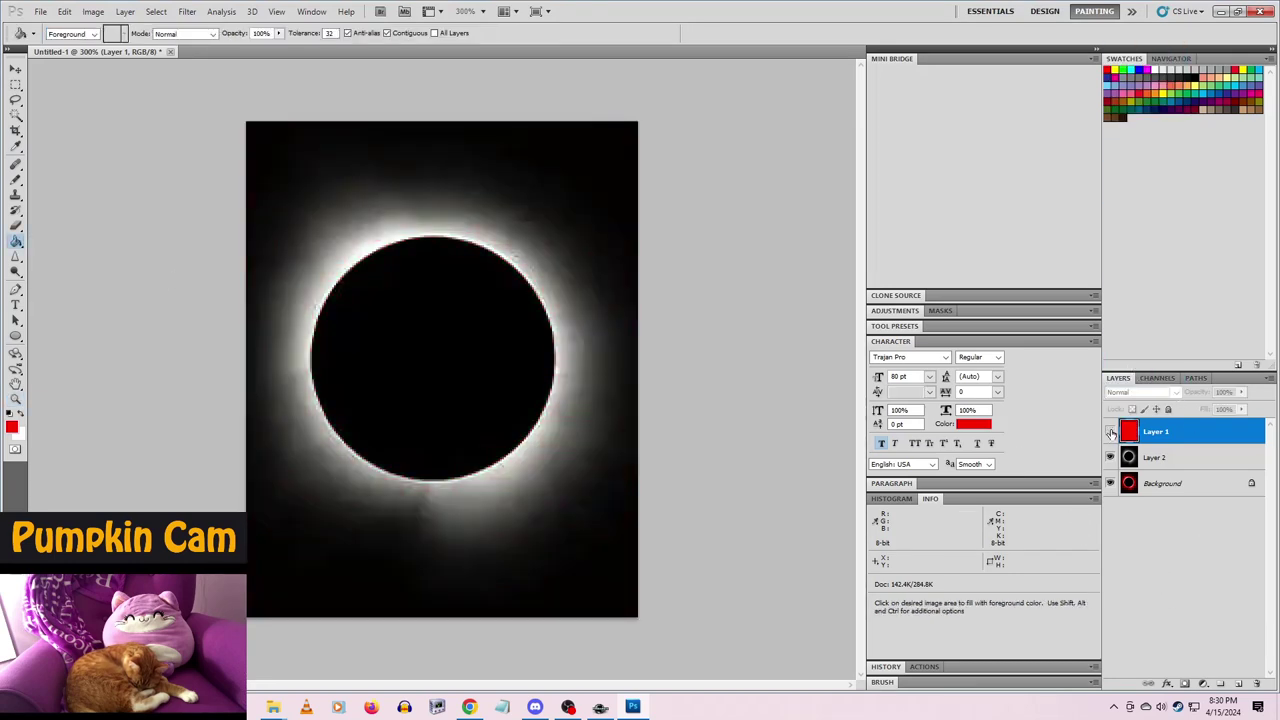
{"action": "left_click", "coordinate": [1110, 431]}
- Hide Layer 2 and Layer 1 to check the tinted Background, and delete both layers
{"action": "left_click", "coordinate": [1110, 457]}
{"action": "left_click", "coordinate": [1110, 431]}
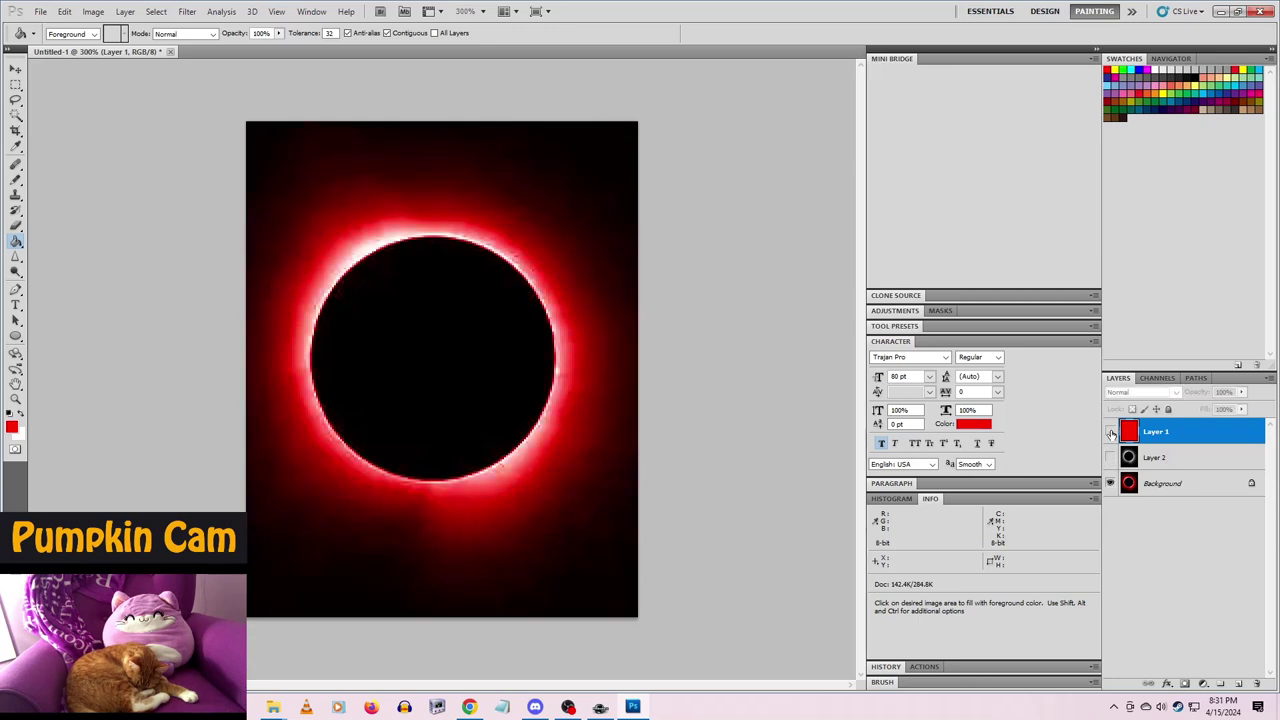
{"action": "key", "text": "Delete"}
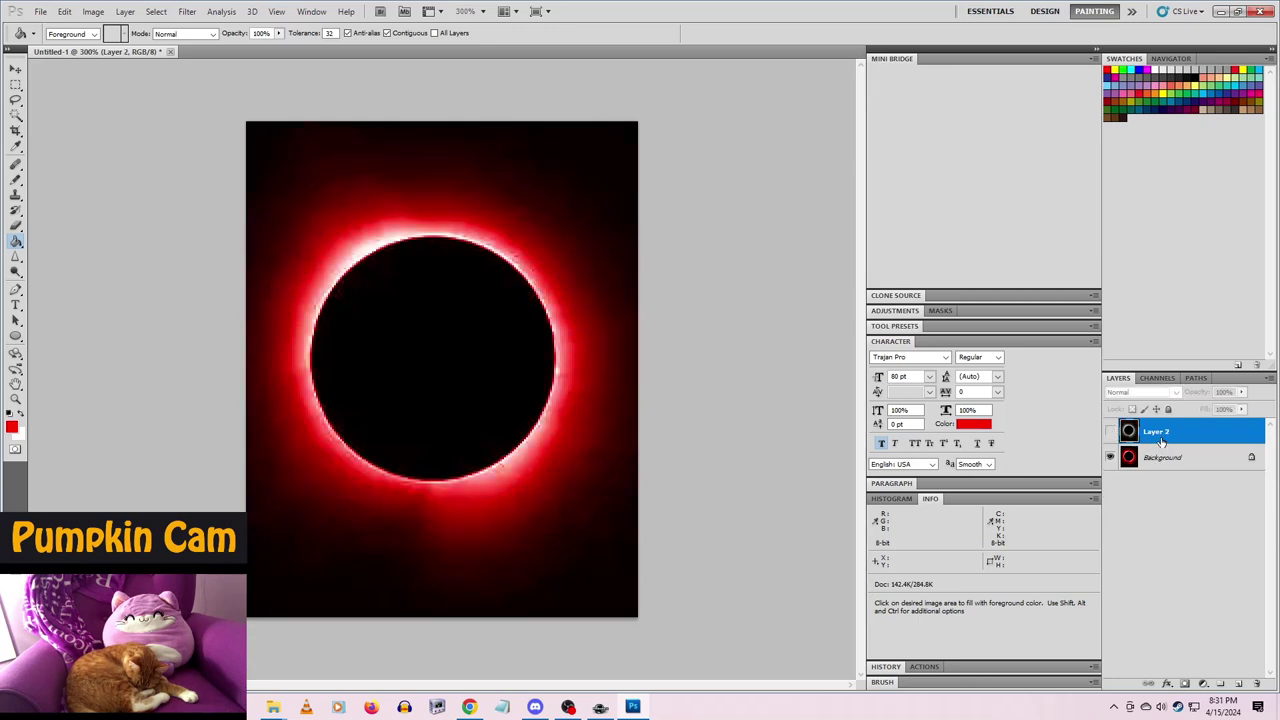
{"action": "key", "text": "Delete"}
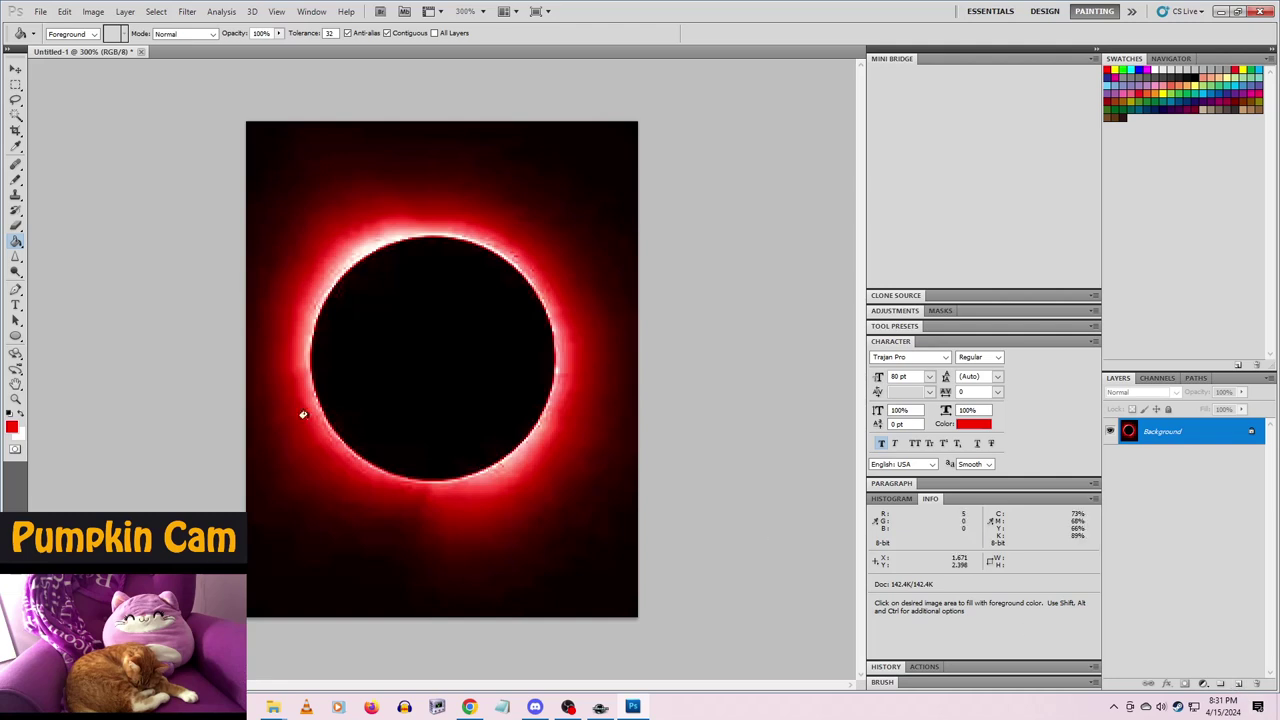
- Draw a red three-sided polygon pointing up in the upper part of the eclipse's dark disc and rasterize its layer
{"action": "left_click_drag", "start_coordinate": [15, 336], "coordinate": [75, 372]}
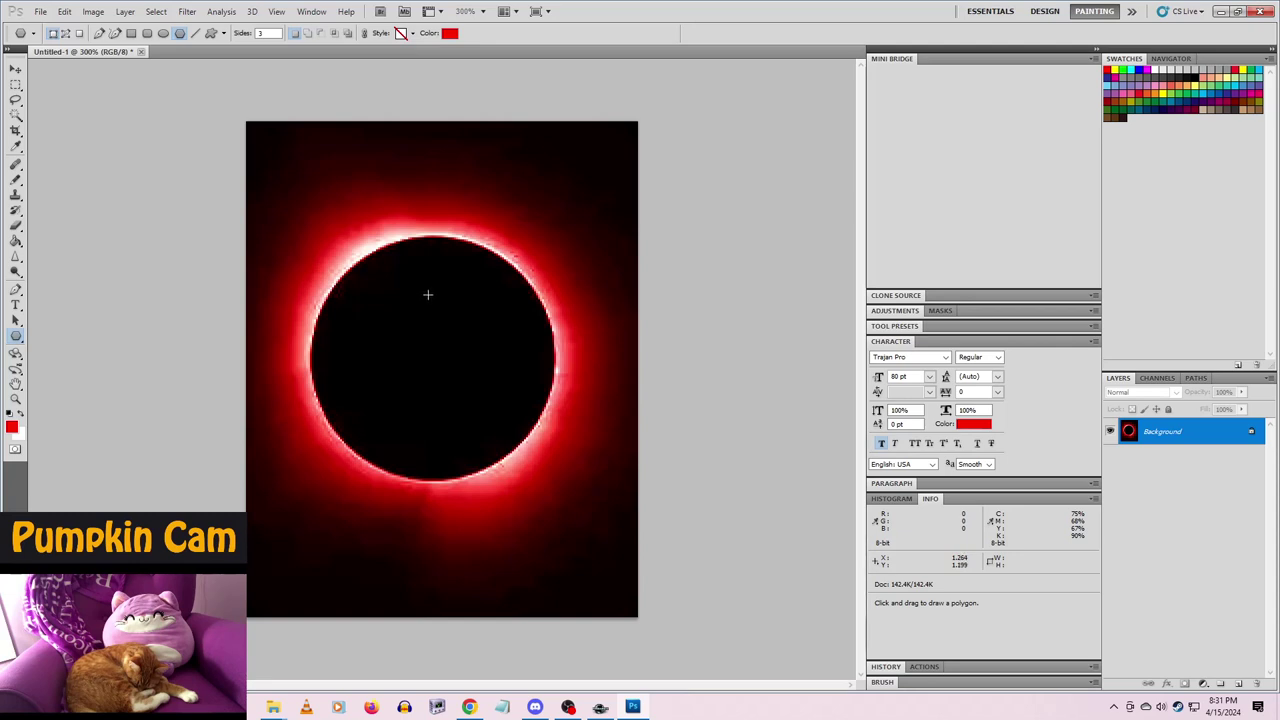
{"action": "left_click_drag", "start_coordinate": [427, 294], "coordinate": [429, 246]}
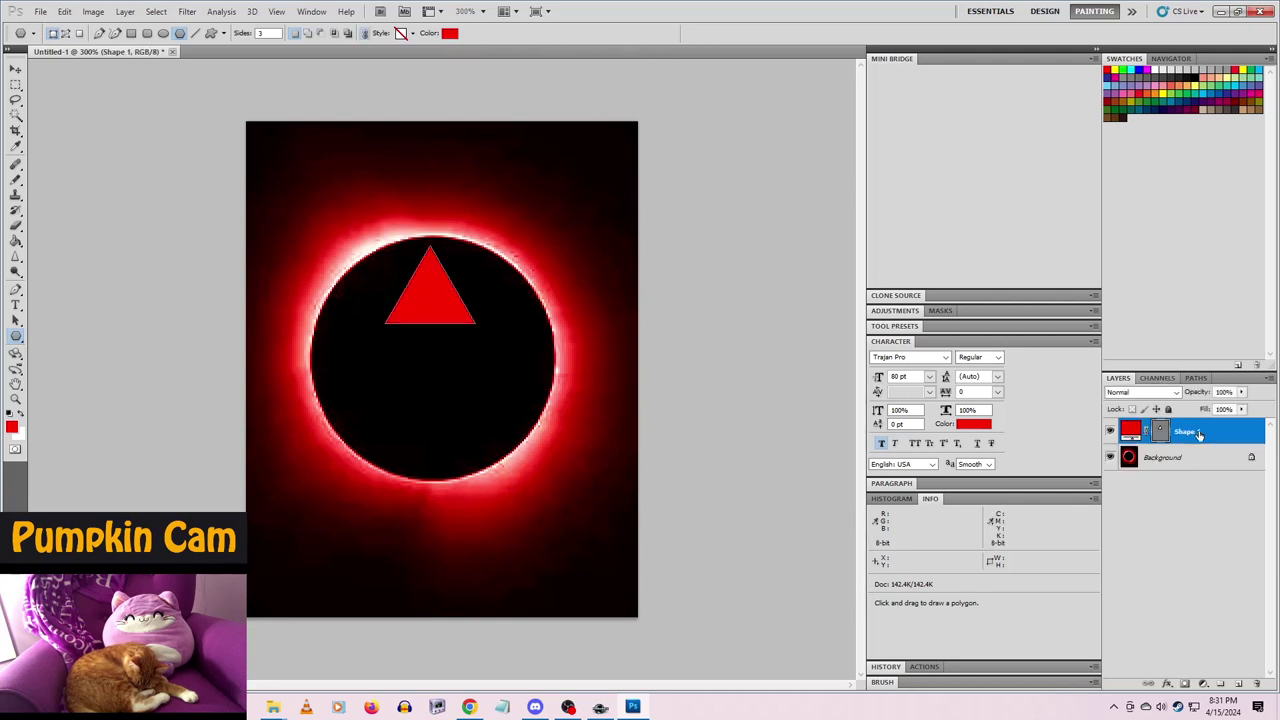
{"action": "right_click", "coordinate": [1199, 433]}
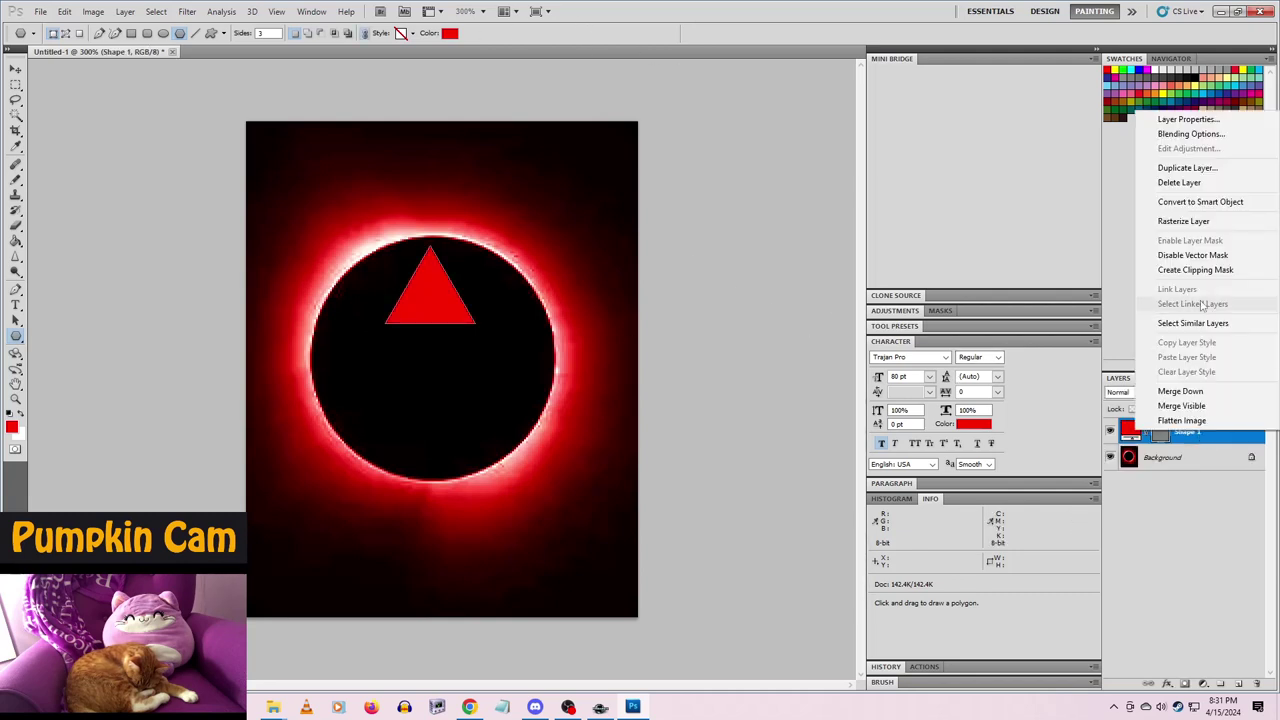
{"action": "left_click", "coordinate": [1202, 222]}
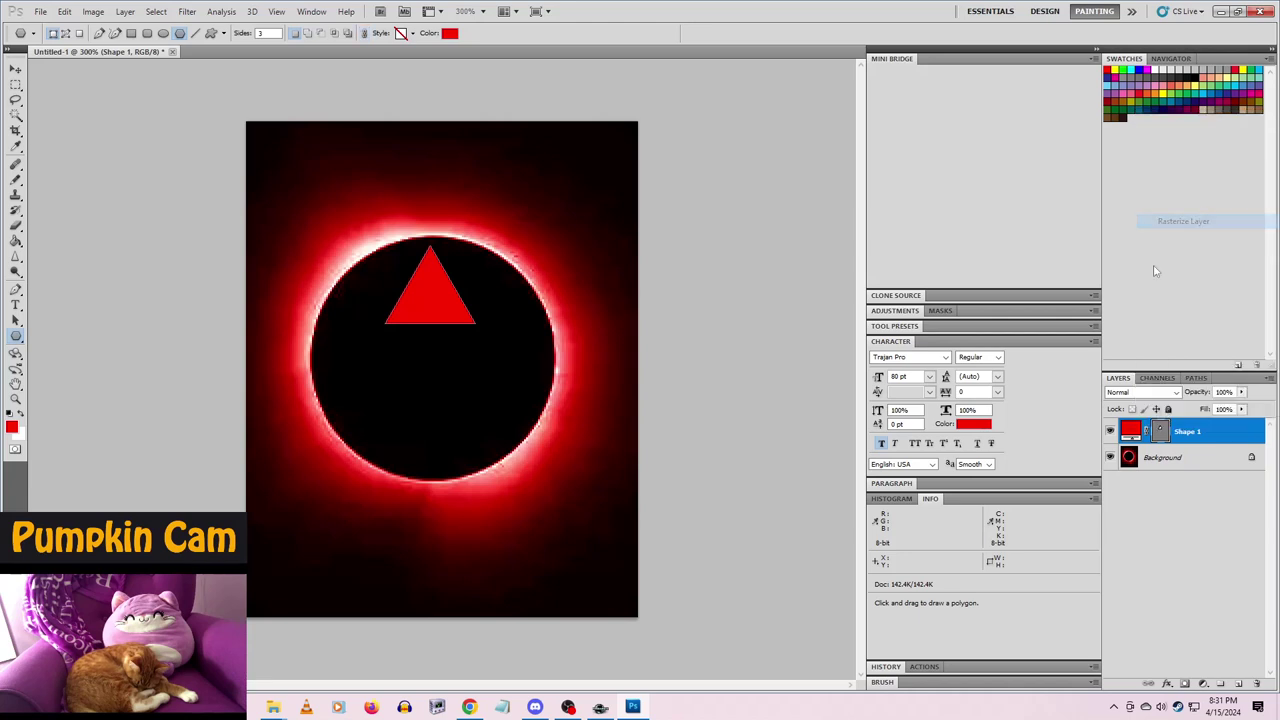
- Move the red triangle down to the middle of the dark disc and flip it vertically to point down
{"action": "left_click", "coordinate": [16, 71]}
{"action": "left_click_drag", "start_coordinate": [432, 301], "coordinate": [426, 343]}
{"action": "key", "text": "ctrl+shift+t"}
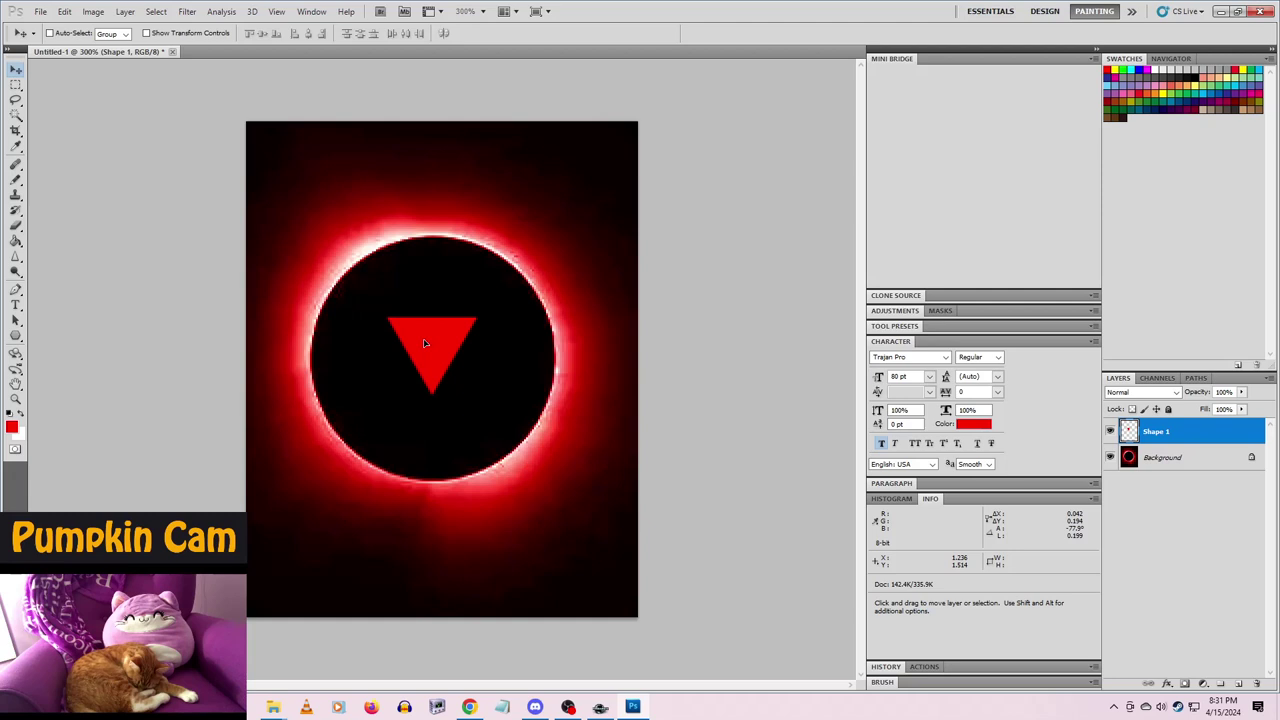
{"action": "key", "text": "ctrl+shift+t"}
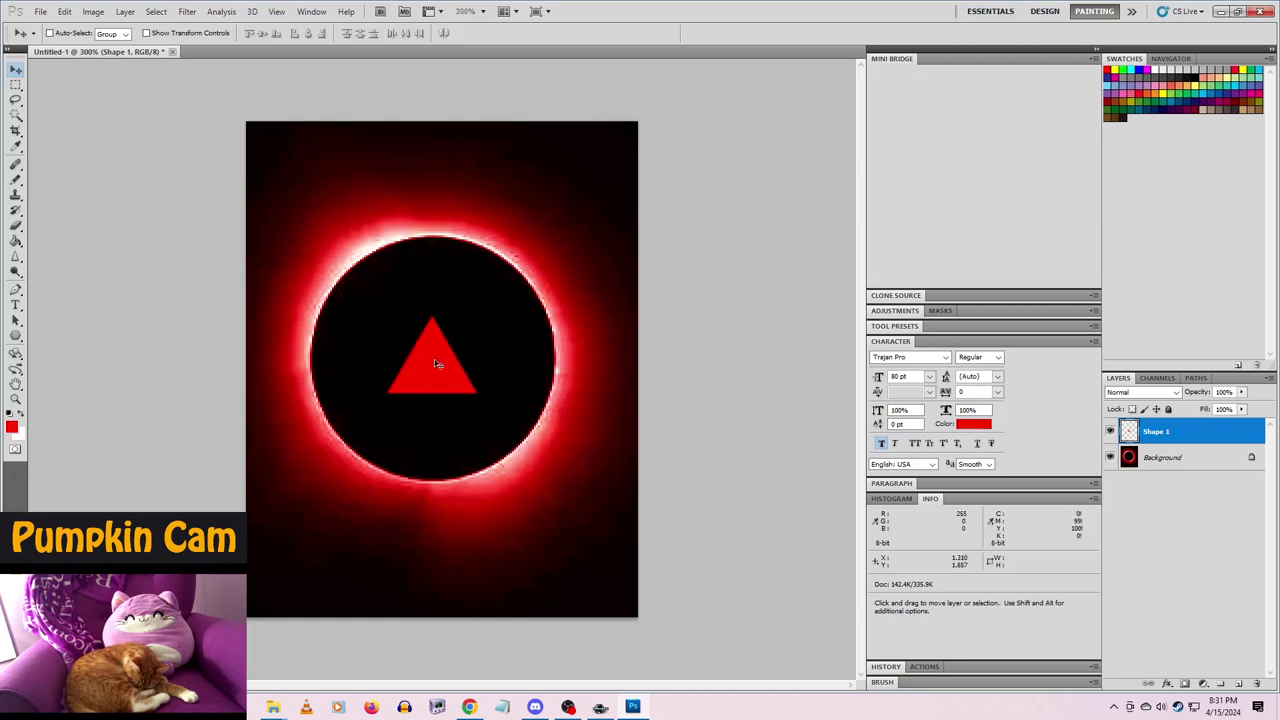
{"action": "key", "text": "ctrl+z"}
- Duplicate the Shape 1 layer and flip the copy vertically so its triangle points up
{"action": "right_click", "coordinate": [1150, 436]}
{"action": "left_click", "coordinate": [1190, 169]}
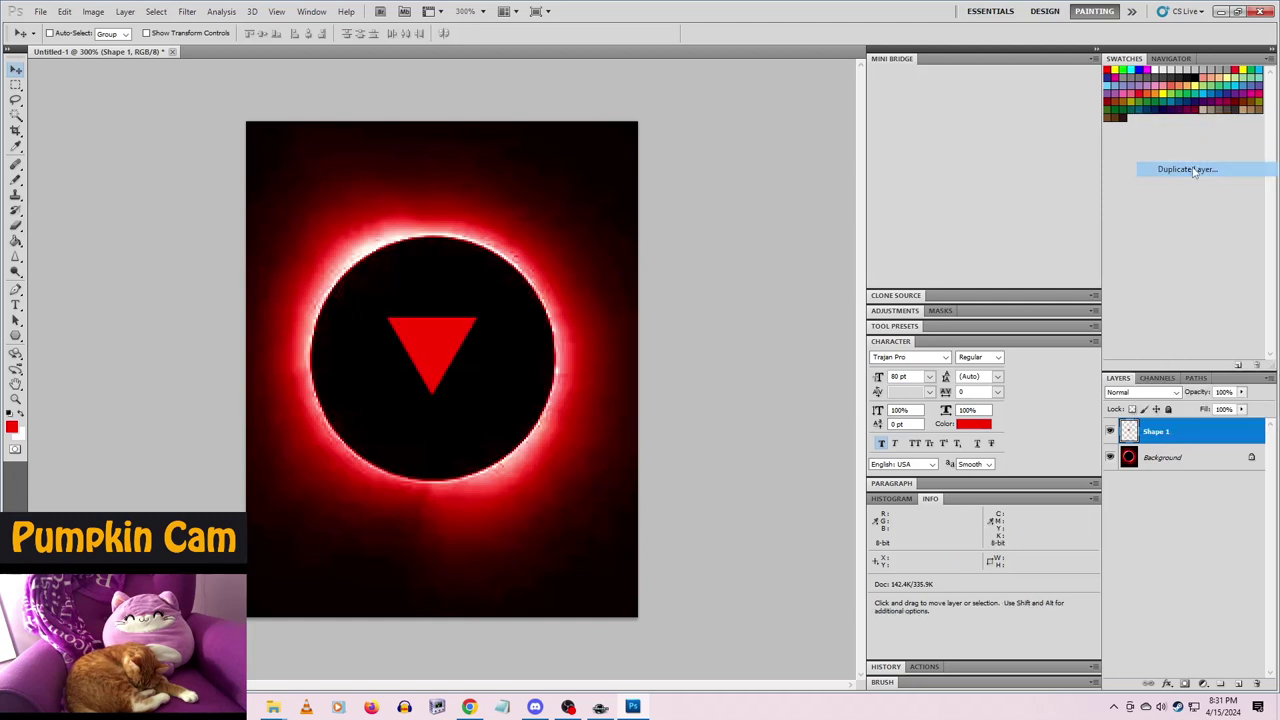
{"action": "left_click", "coordinate": [757, 219]}
{"action": "key", "text": "ctrl+shift+v"}
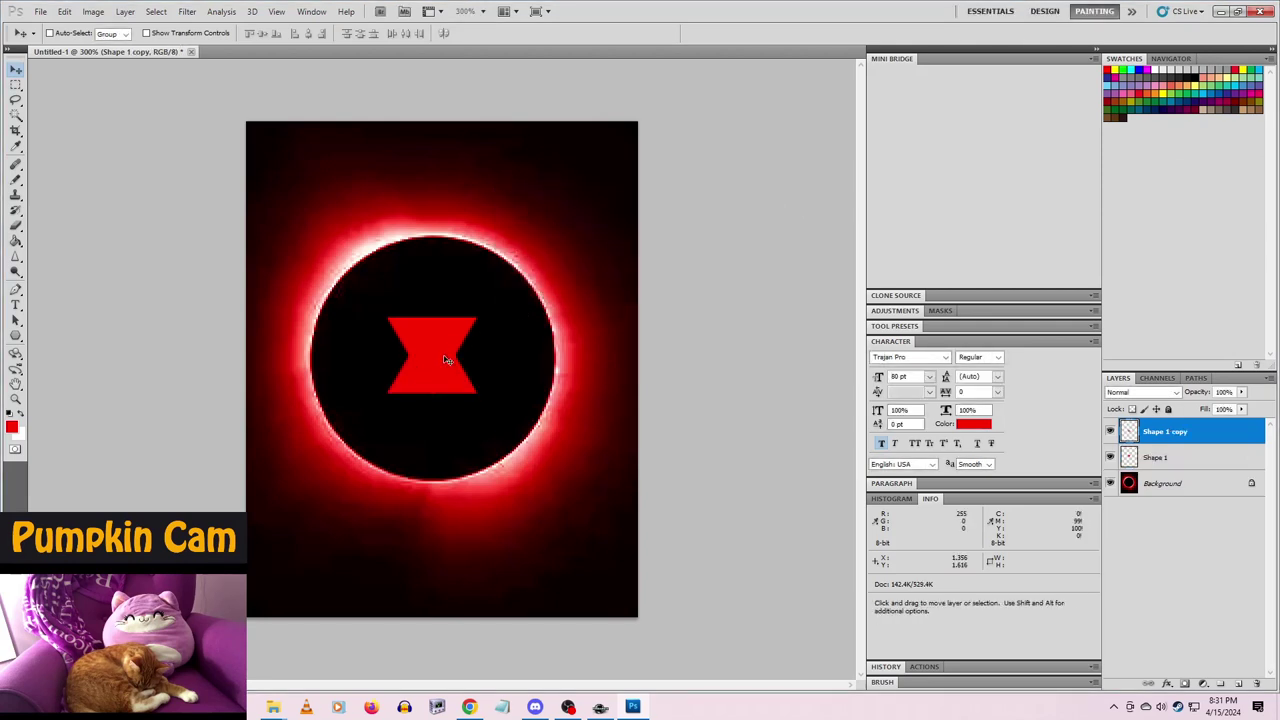
{"action": "key", "text": "ctrl+i"}
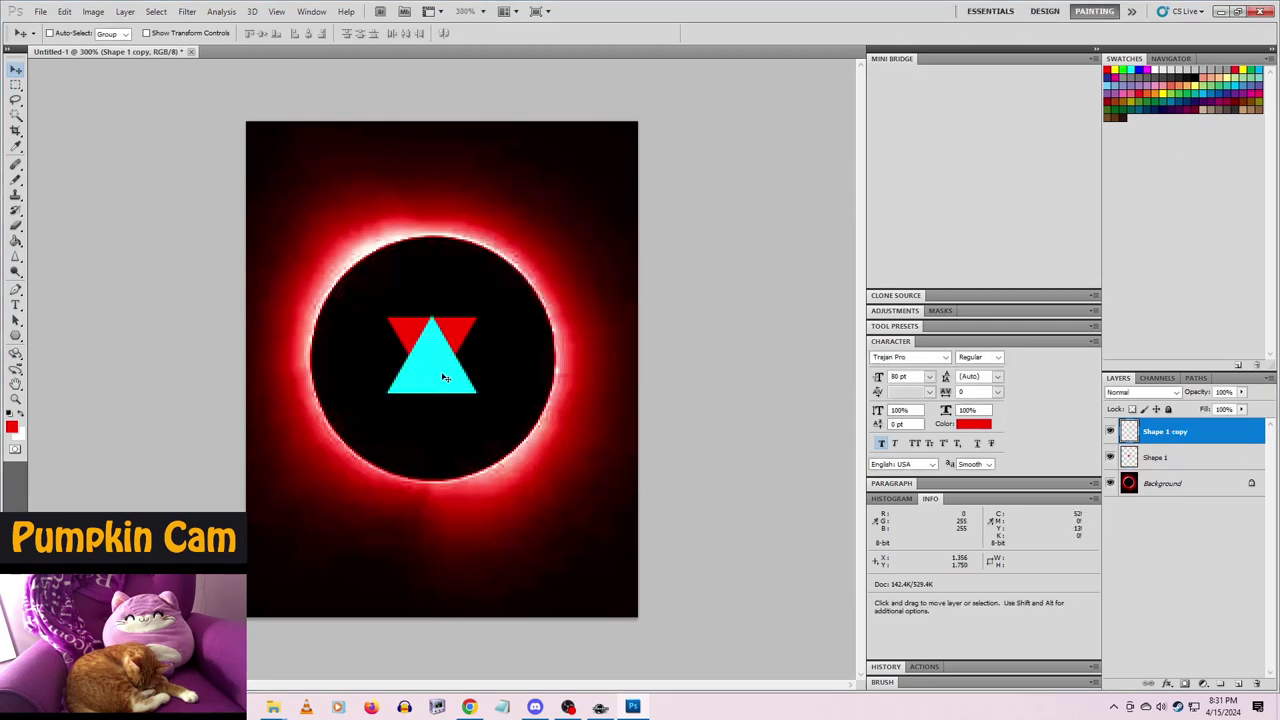
{"action": "key", "text": "ctrl+z"}
- Add a red outside Stroke layer style at 100% opacity to the Shape 1 copy layer
{"action": "left_click", "coordinate": [125, 11]}
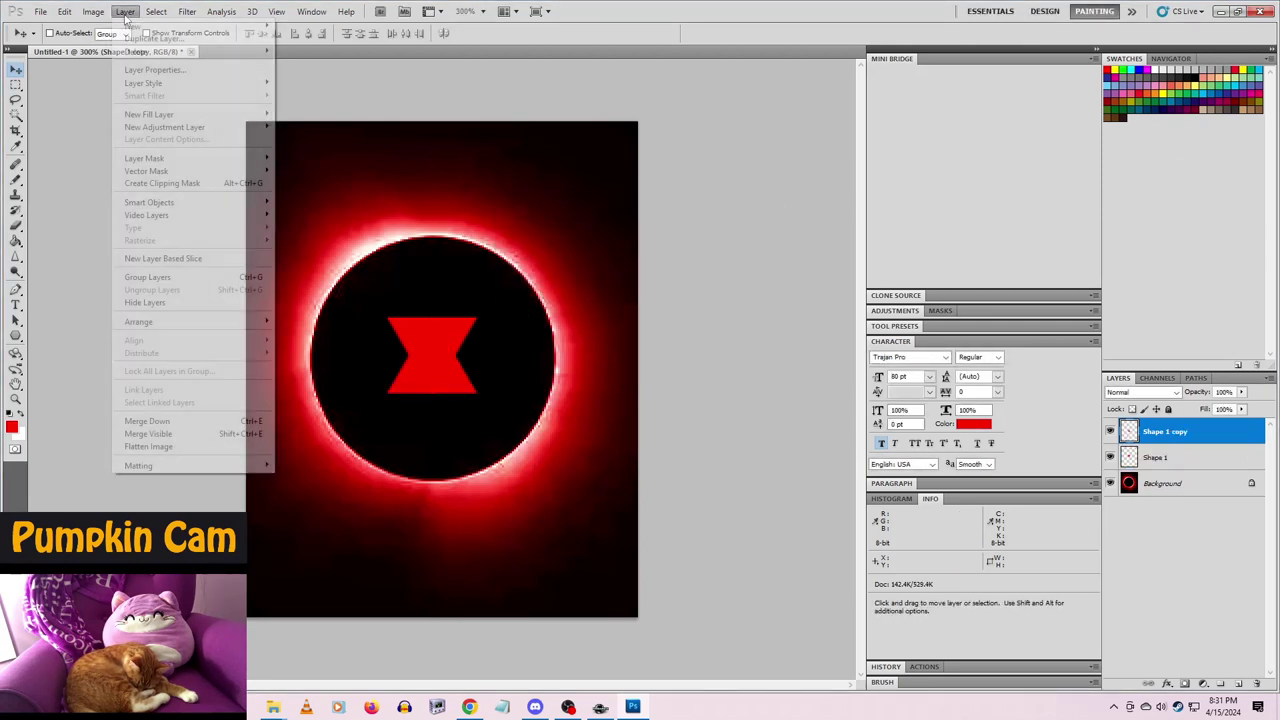
{"action": "left_click", "coordinate": [156, 11]}
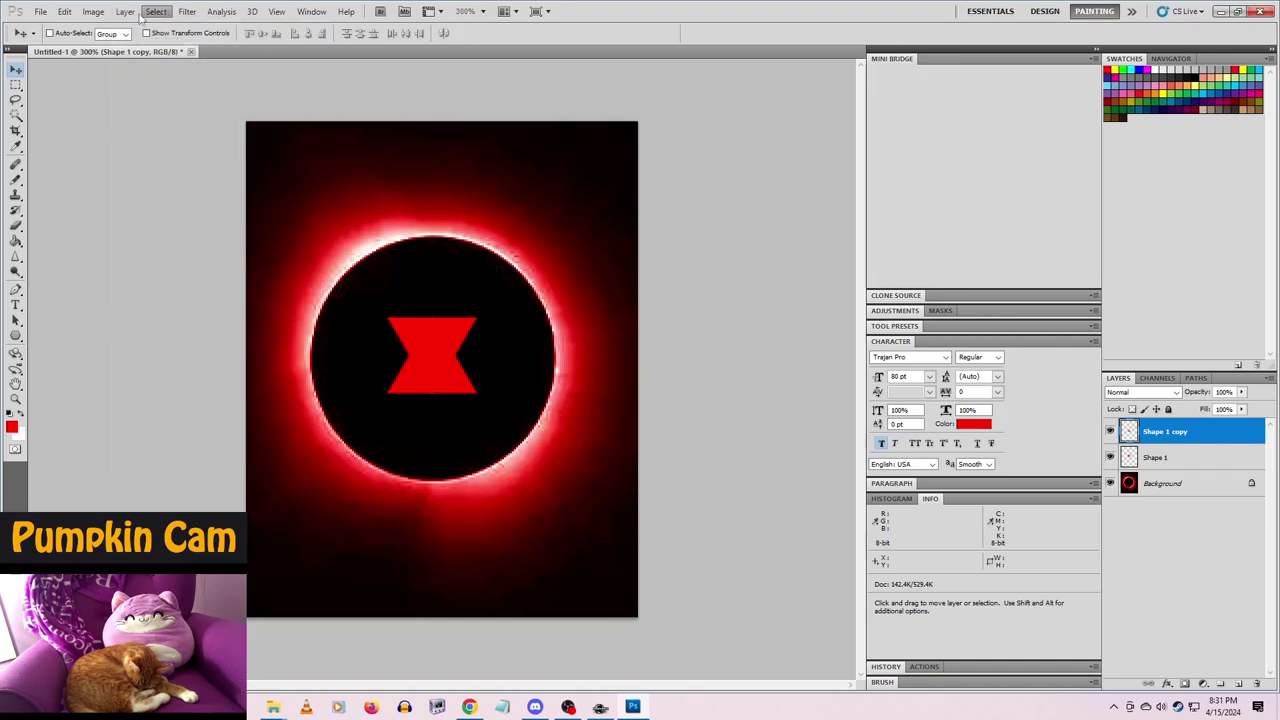
{"action": "left_click", "coordinate": [125, 11]}
{"action": "mouse_move", "coordinate": [200, 86]}
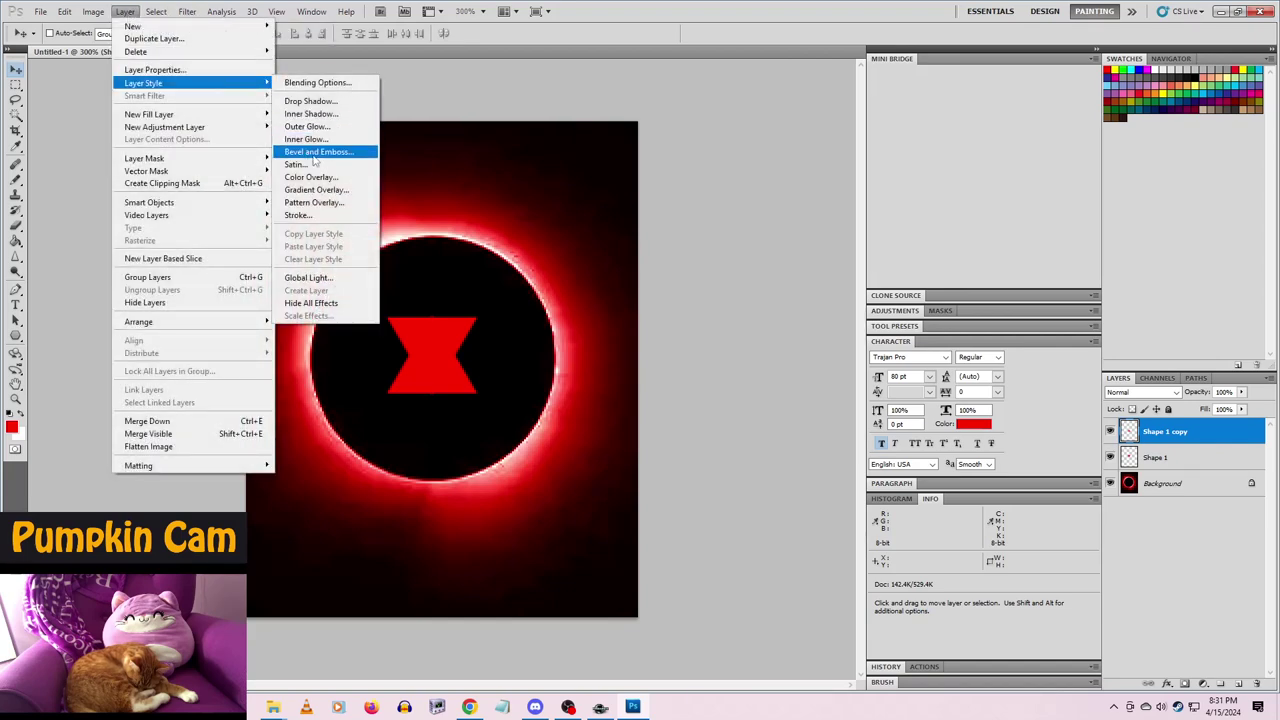
{"action": "left_click", "coordinate": [320, 215]}
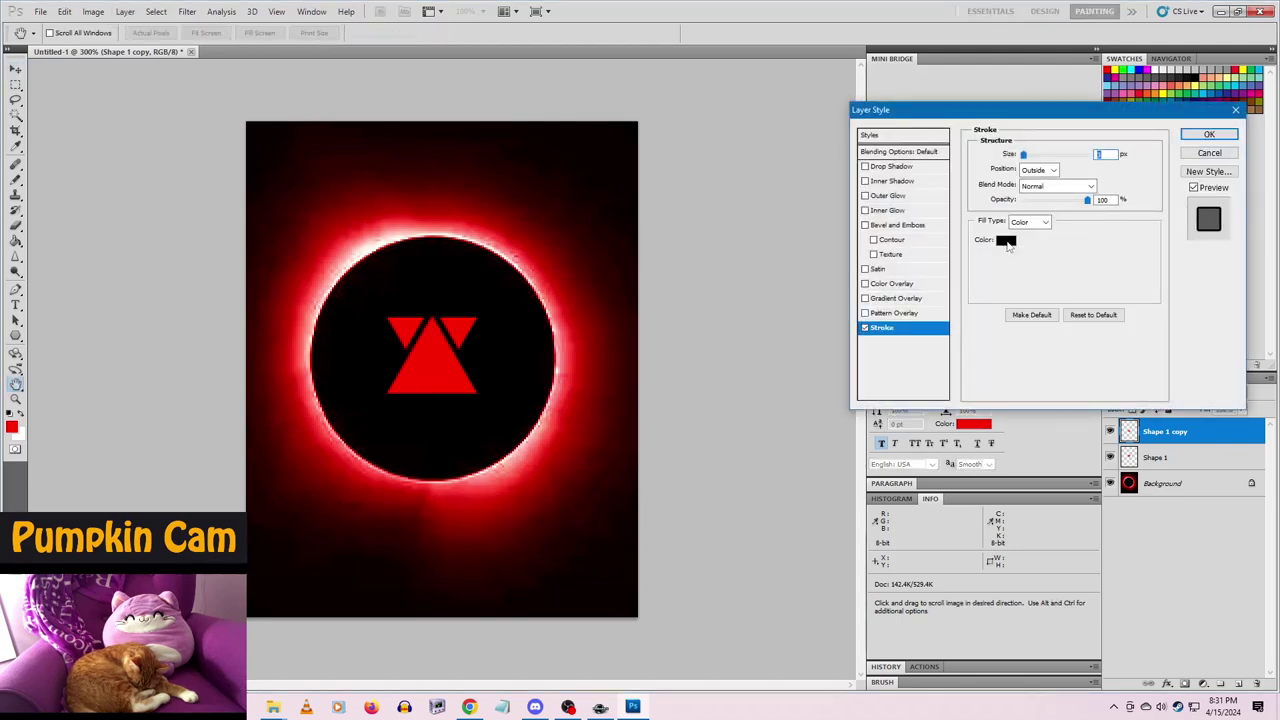
{"action": "left_click", "coordinate": [1005, 240]}
{"action": "left_click", "coordinate": [565, 280]}
{"action": "left_click", "coordinate": [768, 176]}
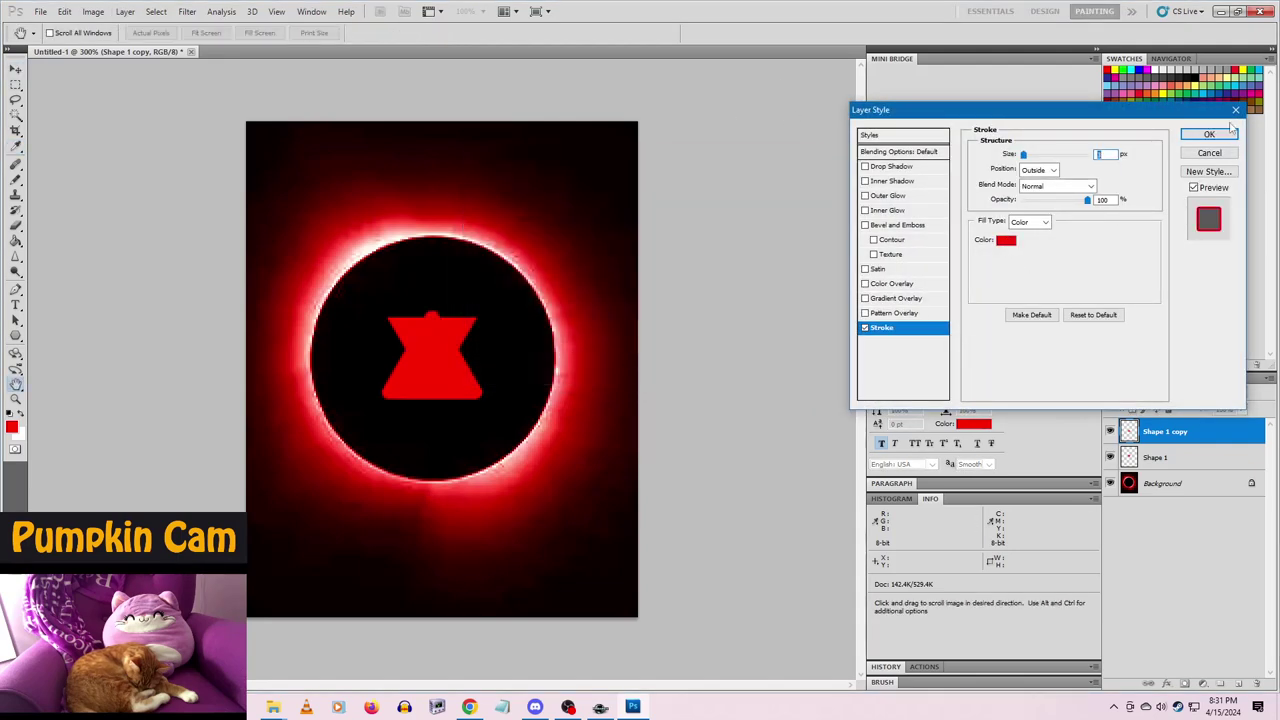
{"action": "left_click", "coordinate": [1210, 134]}
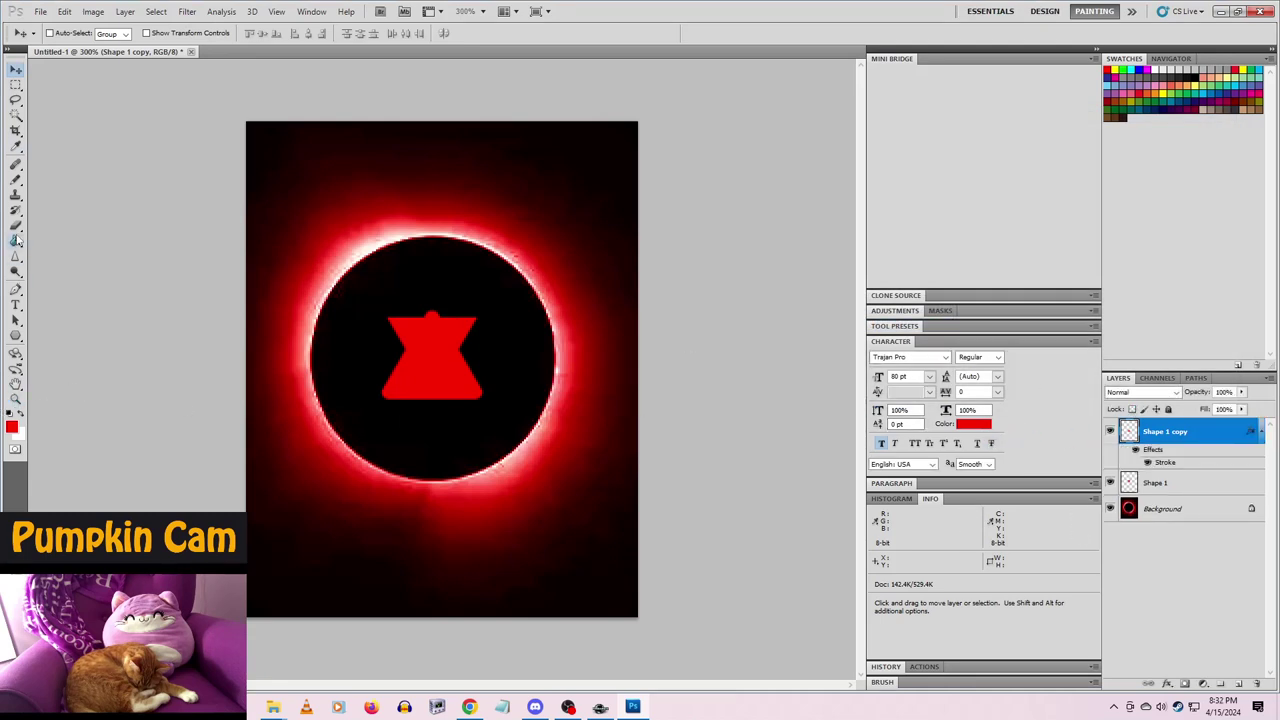
- Fill the stroked triangle with near-black and move it directly above the inverted red triangle
{"action": "left_click", "coordinate": [11, 427]}
{"action": "left_click", "coordinate": [357, 517]}
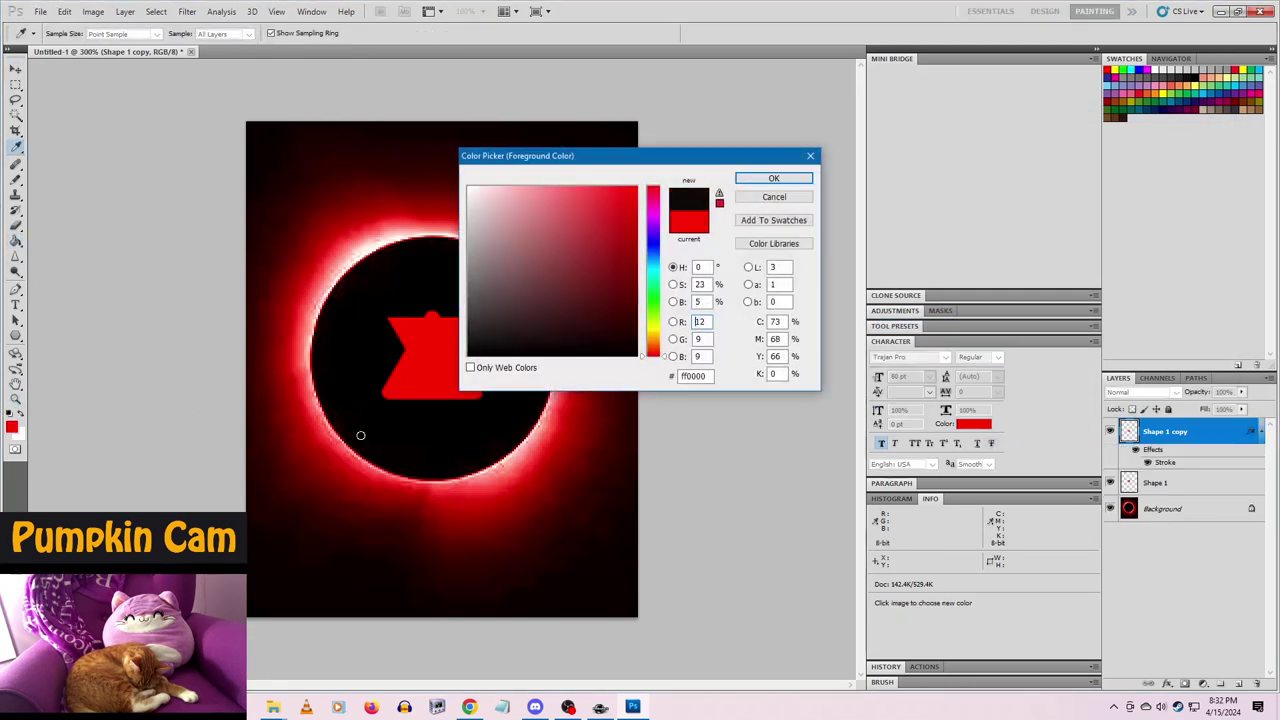
{"action": "left_click", "coordinate": [770, 182]}
{"action": "left_click", "coordinate": [416, 377]}
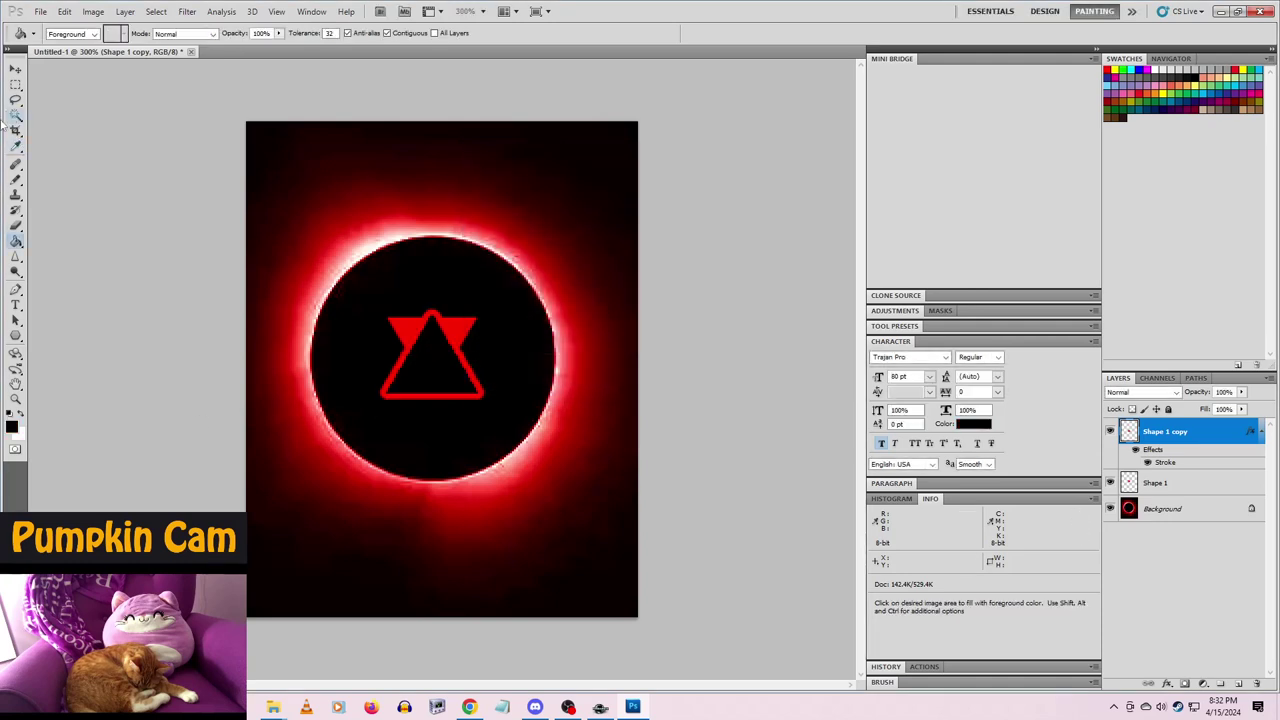
{"action": "left_click", "coordinate": [15, 69]}
{"action": "left_click_drag", "start_coordinate": [449, 366], "coordinate": [439, 289]}
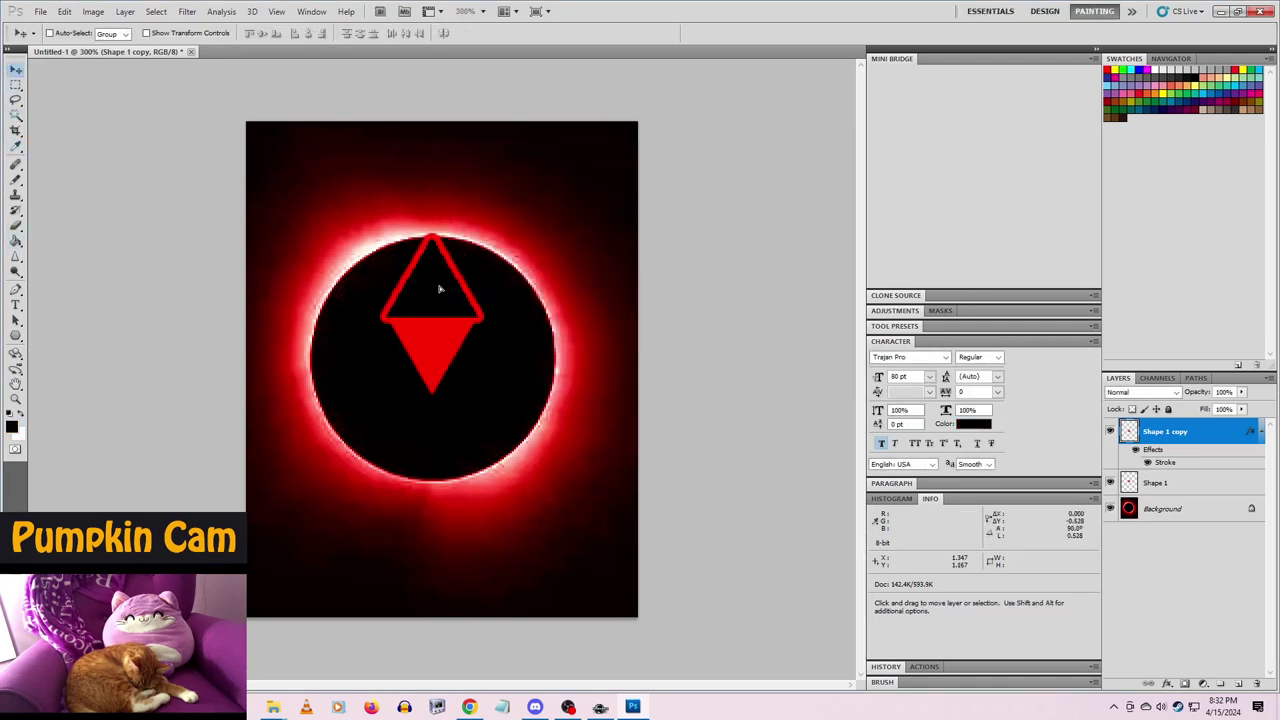
- Duplicate the outlined triangle and place the copy against the inverted red triangle's lower right side
{"action": "right_click", "coordinate": [1186, 436]}
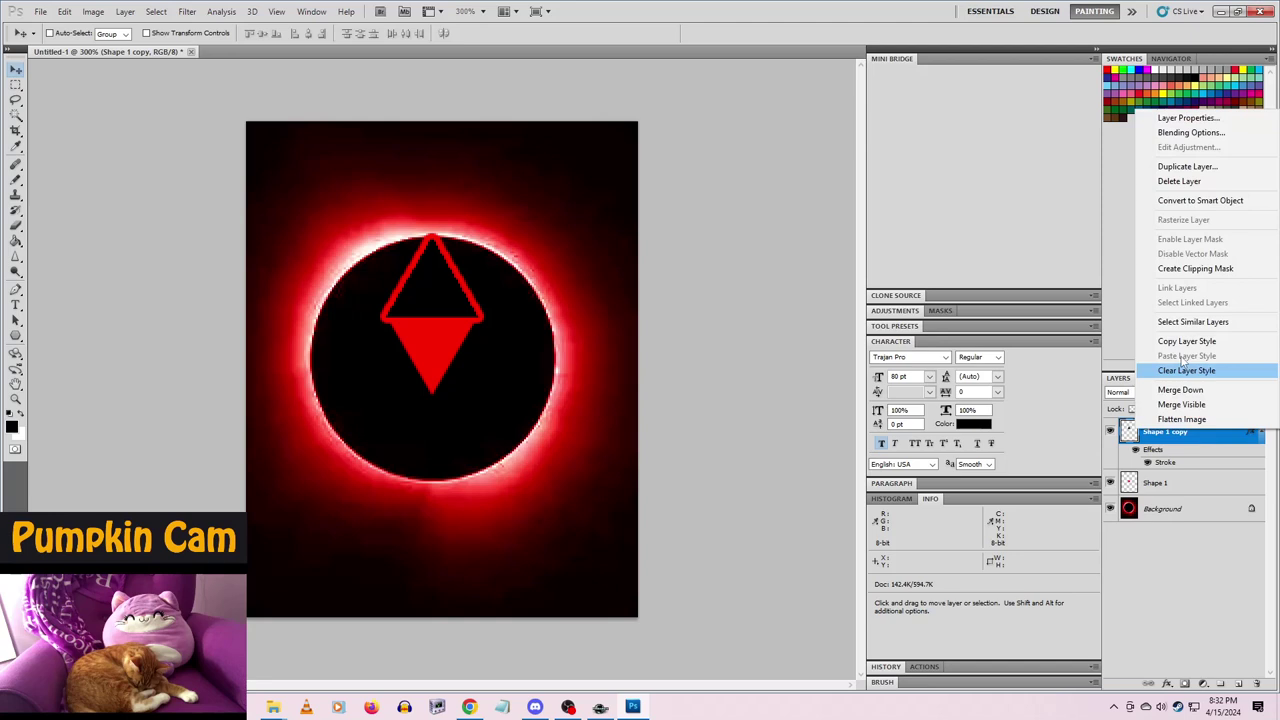
{"action": "left_click", "coordinate": [1187, 166]}
{"action": "key", "text": "Return"}
{"action": "left_click_drag", "start_coordinate": [447, 320], "coordinate": [489, 376]}
- Duplicate the outlined triangle again and place this copy against the inverted red triangle's lower left side
{"action": "right_click", "coordinate": [1158, 436]}
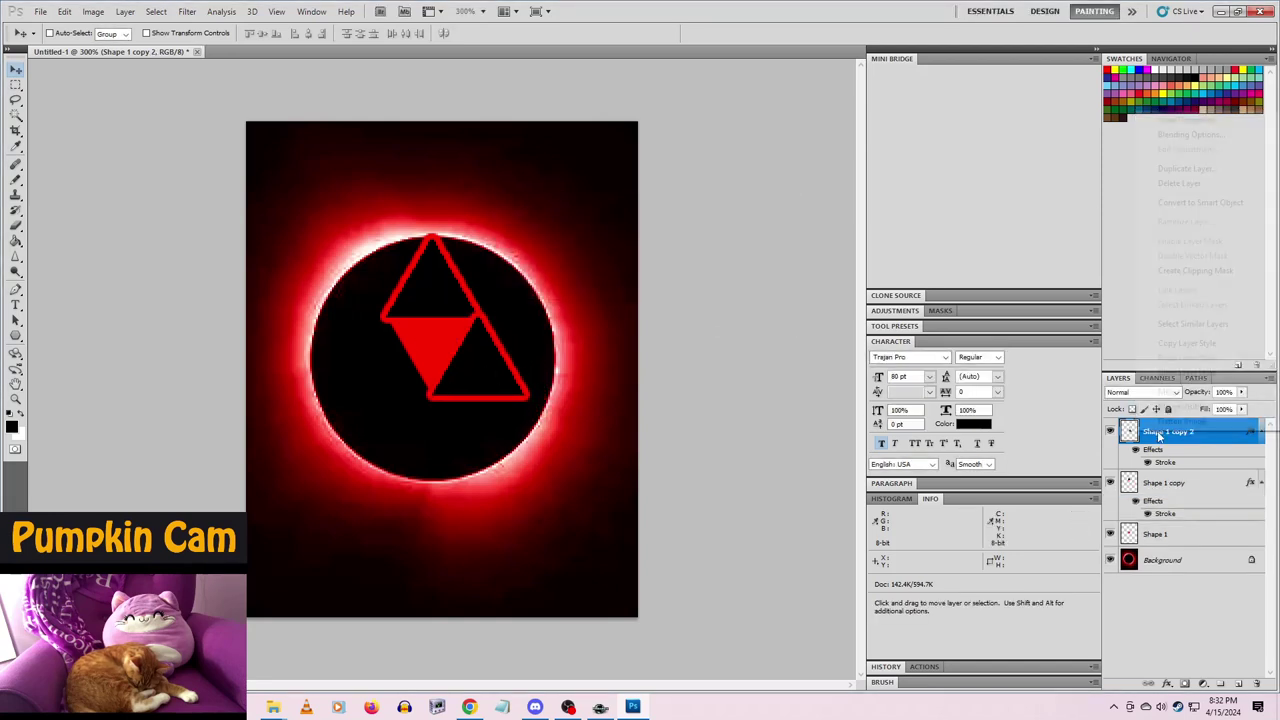
{"action": "left_click", "coordinate": [1180, 168]}
{"action": "left_click", "coordinate": [750, 218]}
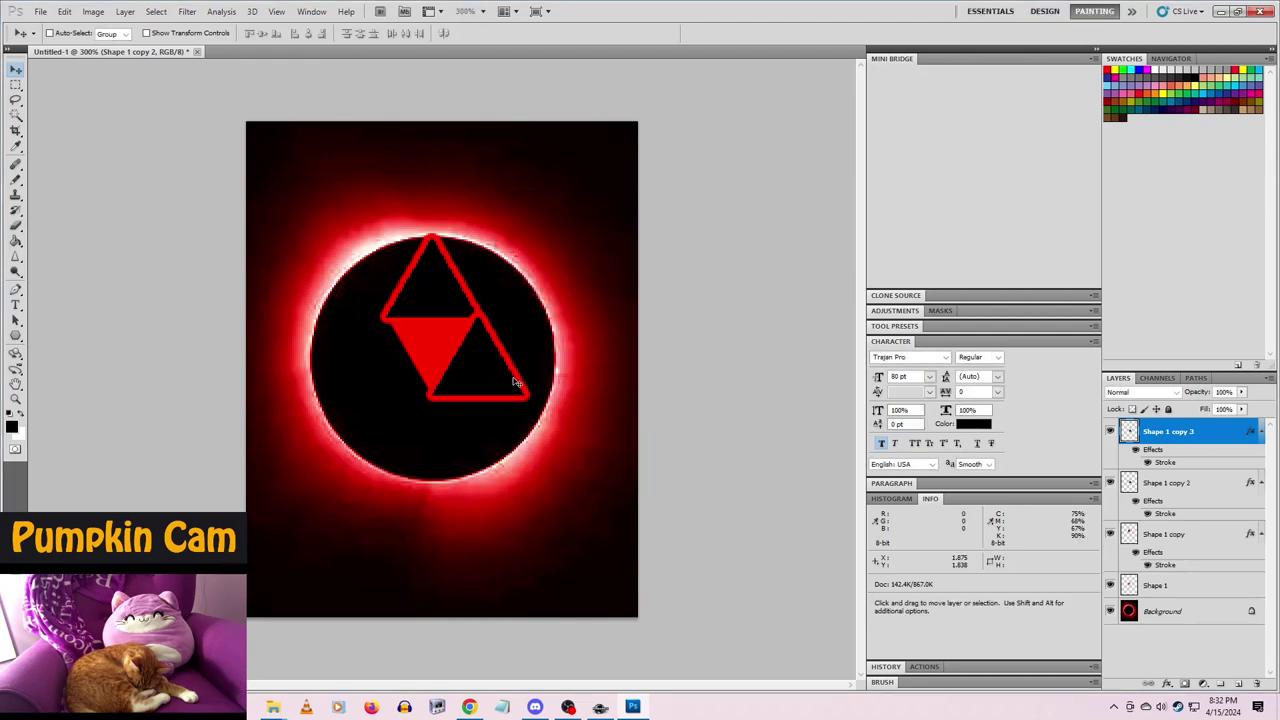
{"action": "left_click_drag", "start_coordinate": [515, 383], "coordinate": [400, 369]}
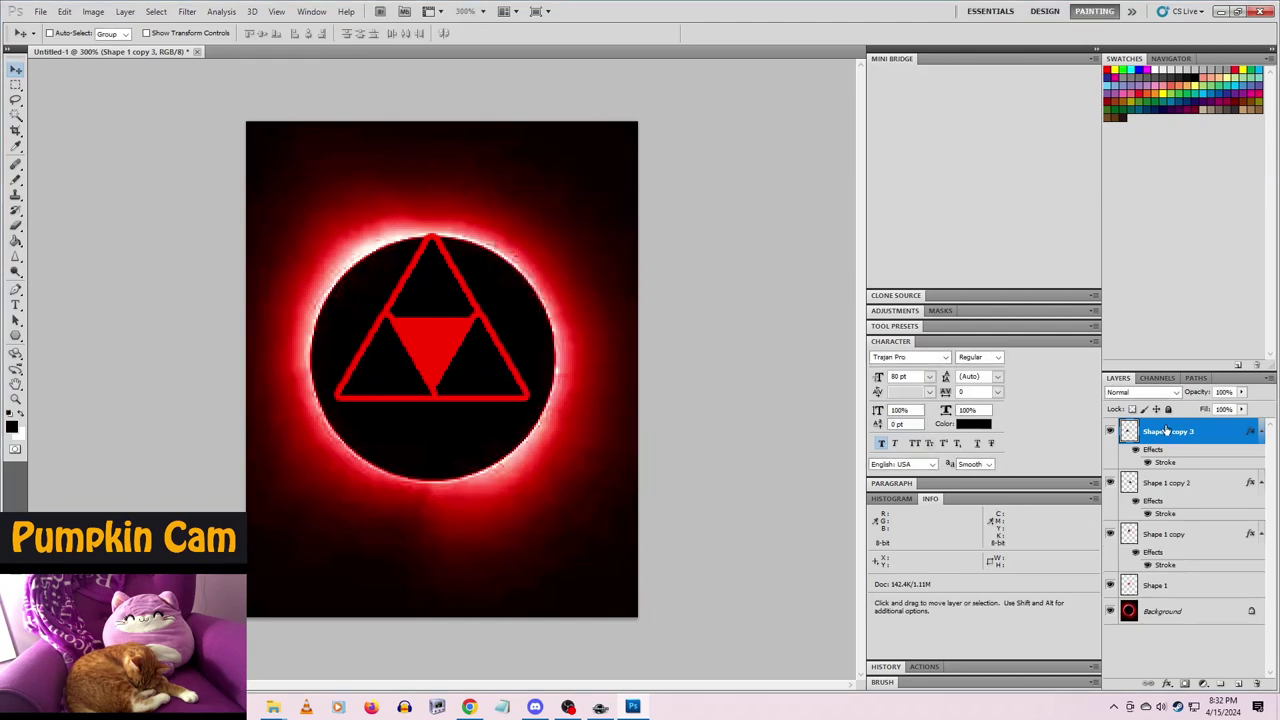
- Merge the three outlined triangle layers, Shape 1 copy, copy 2 and copy 3, into one layer
{"action": "key", "text": "ctrl+e"}
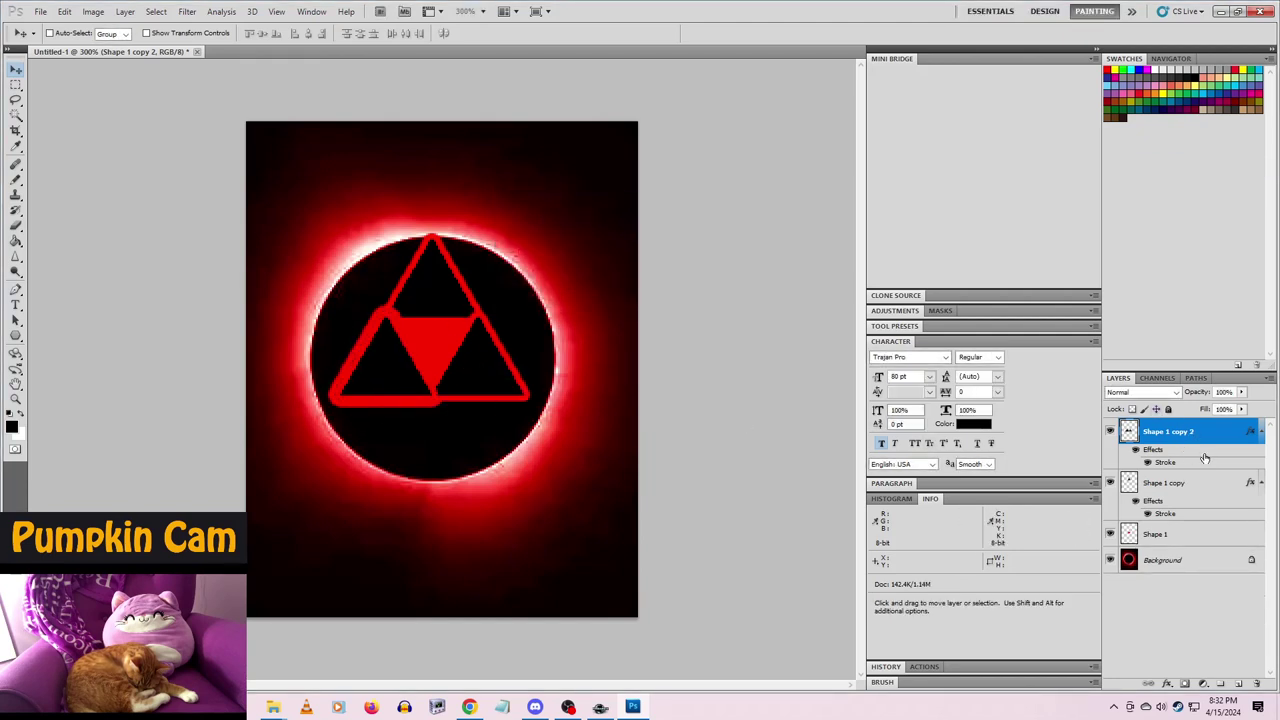
{"action": "left_click", "coordinate": [1186, 534], "text": "shift"}
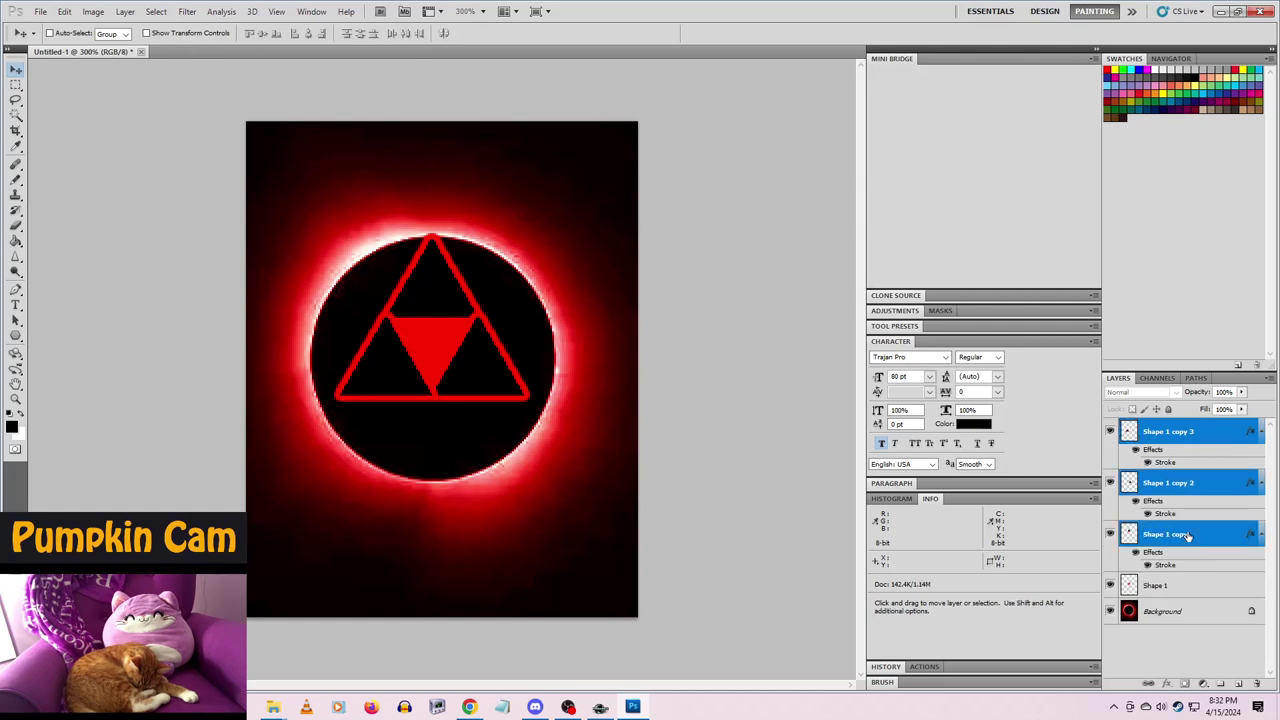
{"action": "key", "text": "ctrl+e"}
- Add a vertically flipped copy of the merged triangle frame directly beneath it, sharing the base line, and merge both layers
{"action": "right_click", "coordinate": [1173, 449]}
{"action": "left_click", "coordinate": [1175, 183]}
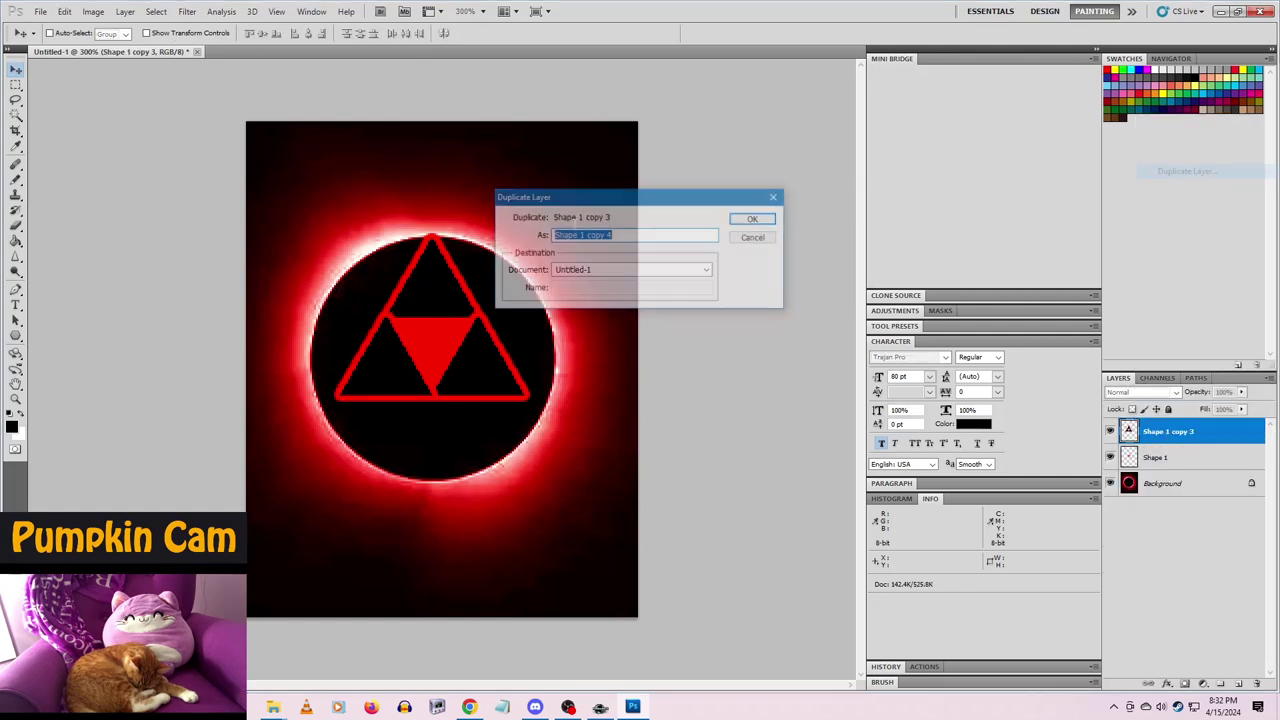
{"action": "left_click", "coordinate": [757, 220]}
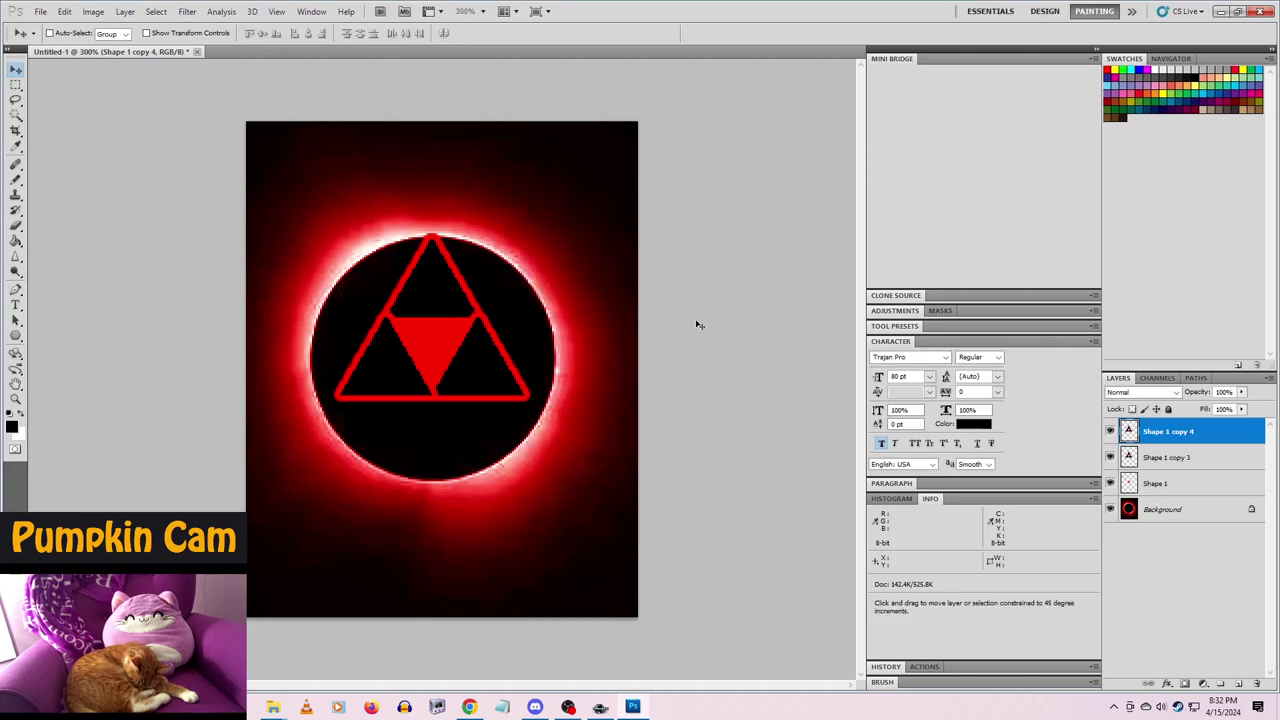
{"action": "key", "text": "ctrl+shift+v"}
{"action": "left_click_drag", "start_coordinate": [456, 260], "coordinate": [461, 420], "text": "shift"}
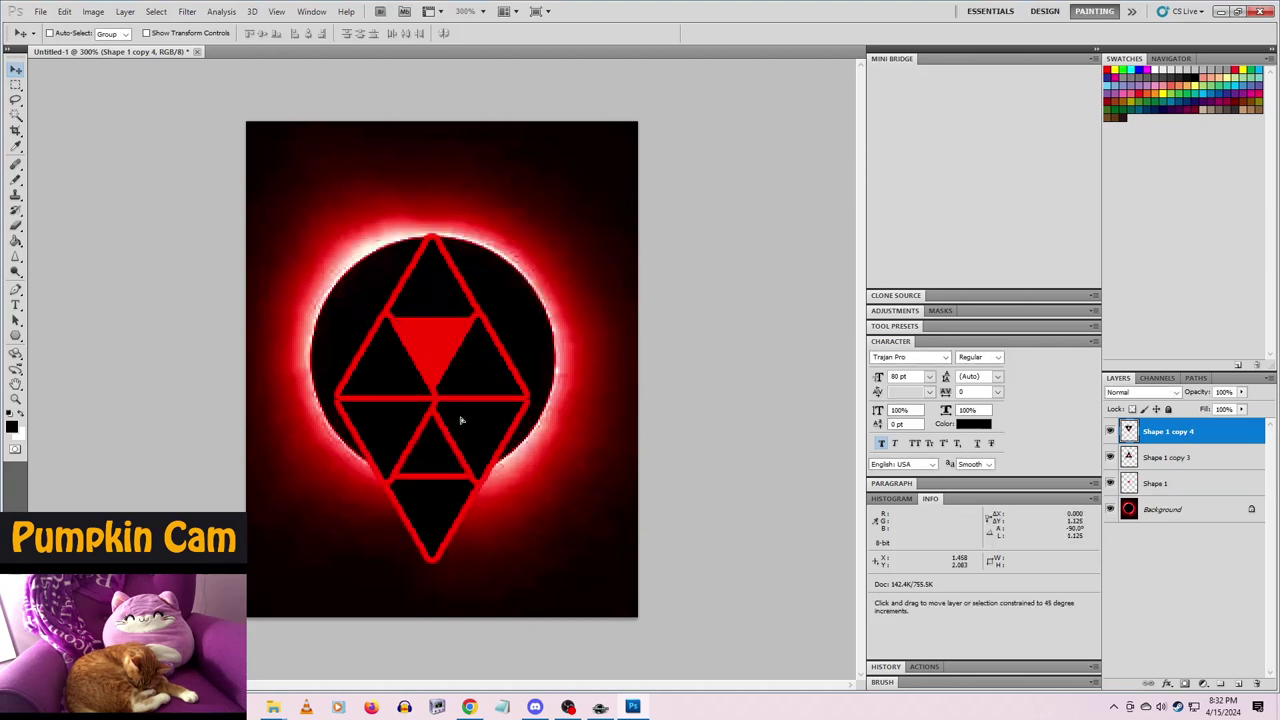
{"action": "key", "text": "Up"}
{"action": "key", "text": "Up"}
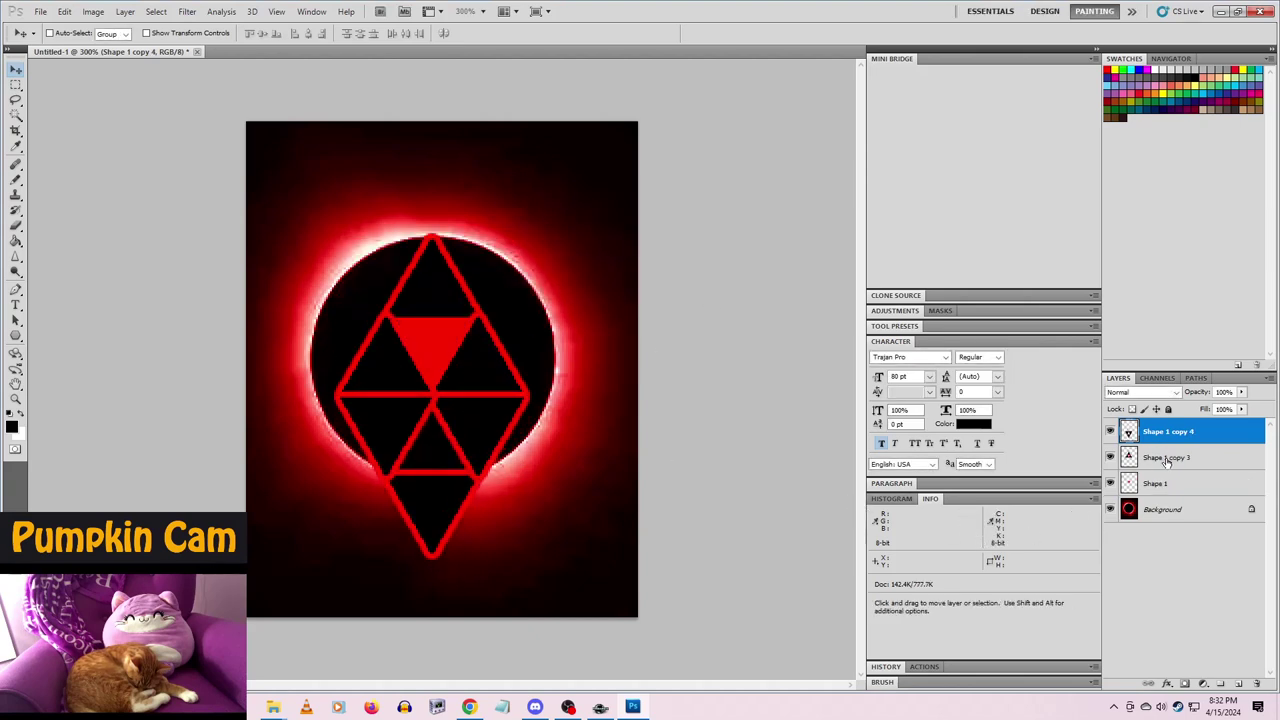
{"action": "key", "text": "ctrl+e"}
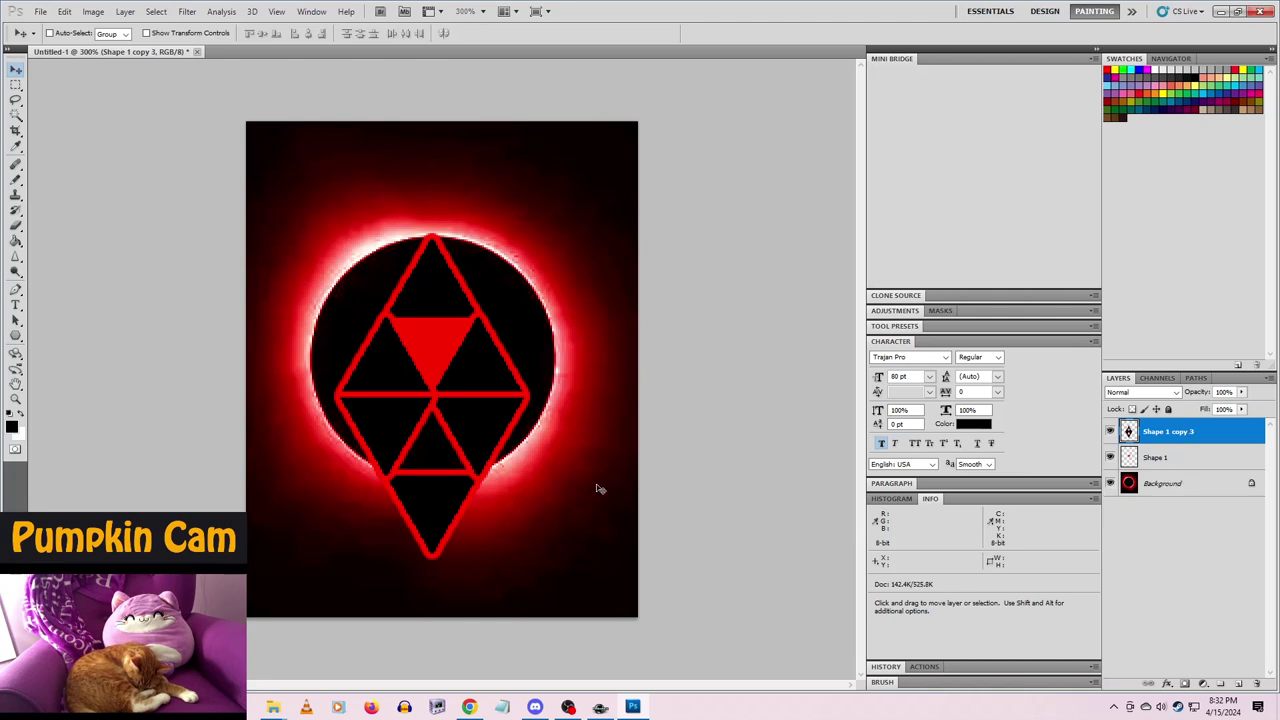
- Scale the merged diamond frame proportionally to about 68% and centre it inside the black eclipse disc
{"action": "key", "text": "ctrl+t"}
{"action": "left_click_drag", "start_coordinate": [532, 559], "coordinate": [457, 463], "text": "shift"}
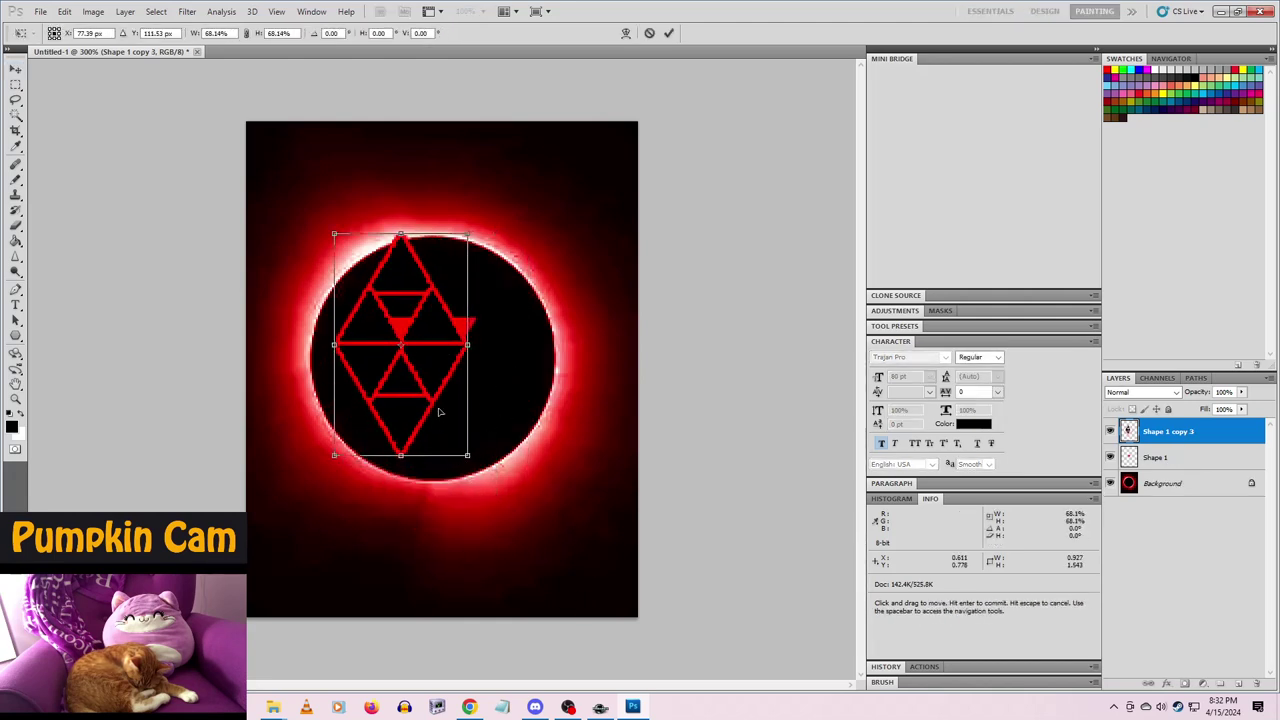
{"action": "left_click_drag", "start_coordinate": [430, 377], "coordinate": [462, 388]}
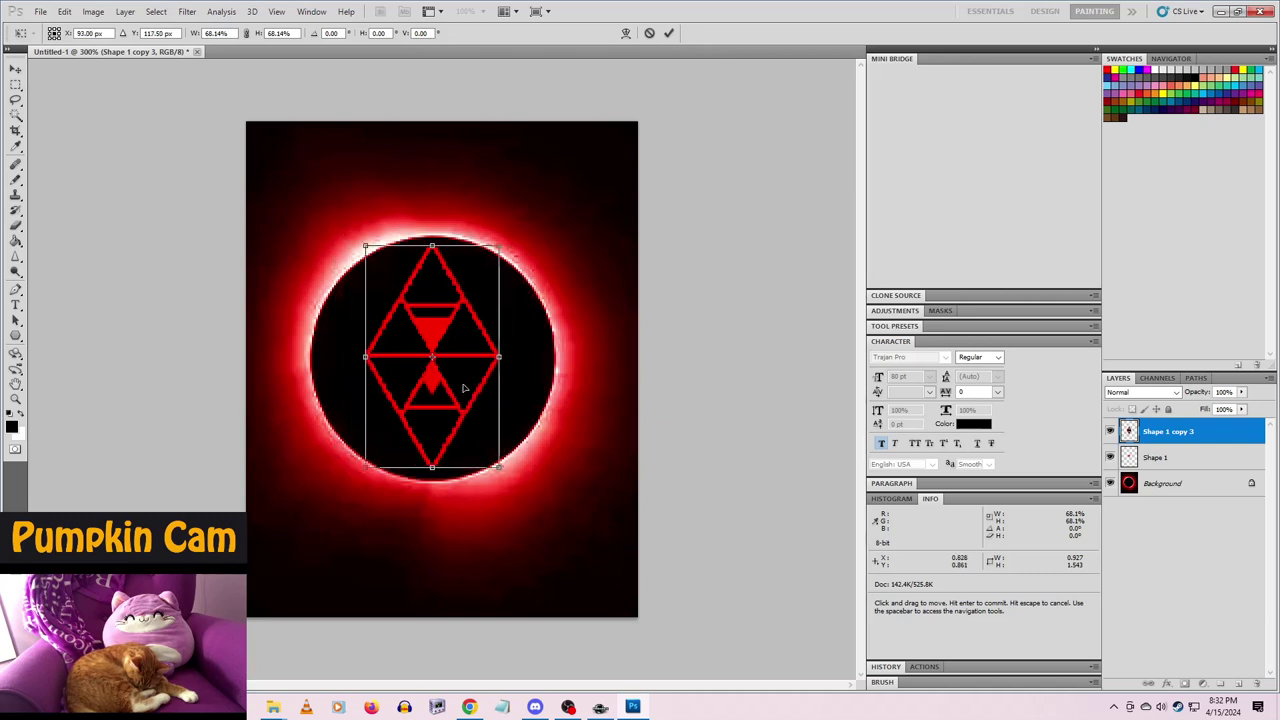
{"action": "left_click", "coordinate": [670, 33]}
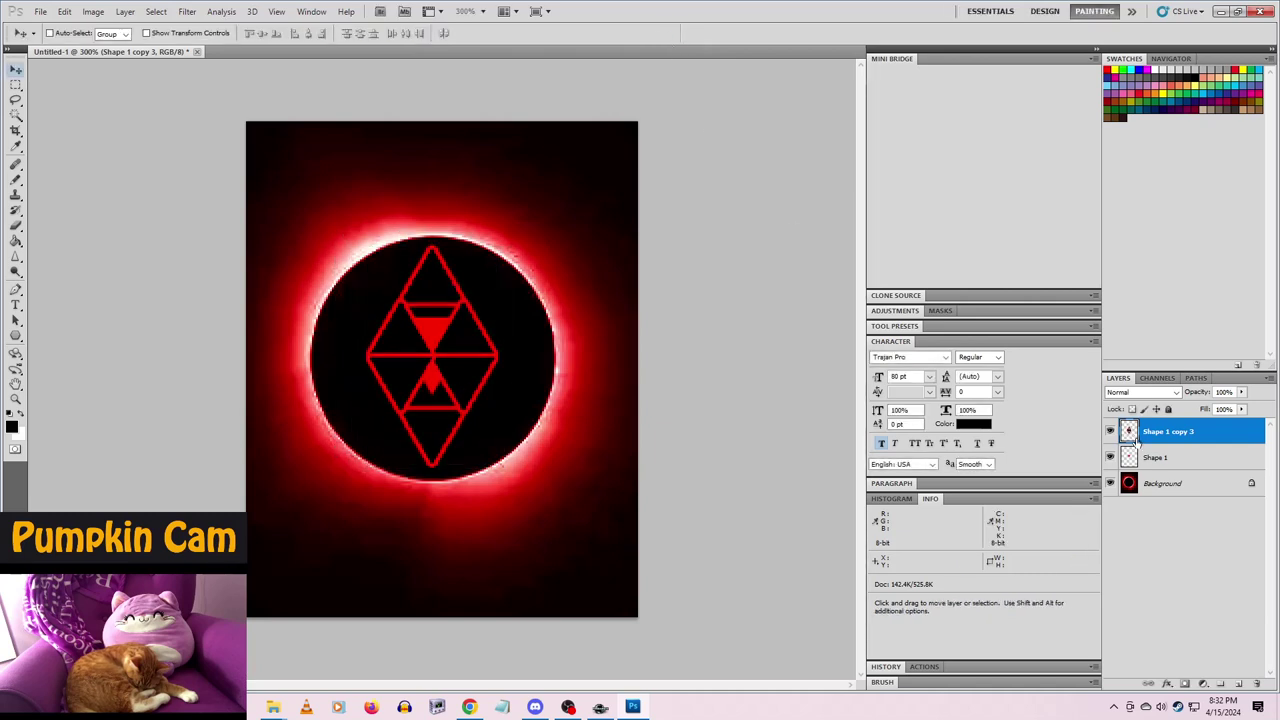
- Enlarge the solid red triangle on the Shape 1 layer proportionally about its centre to roughly twice its size
{"action": "key", "text": "alt+bracketleft"}
{"action": "key", "text": "ctrl+t"}
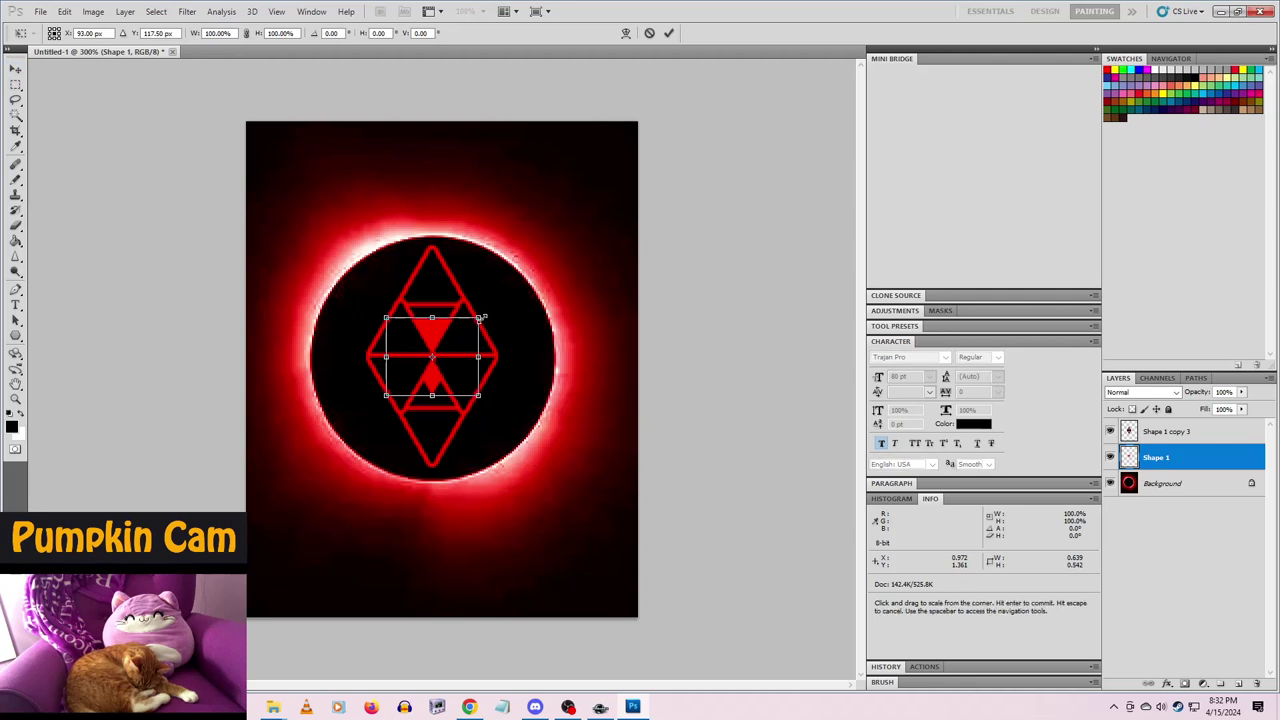
{"action": "left_click_drag", "start_coordinate": [483, 315], "coordinate": [530, 284], "text": "shift"}
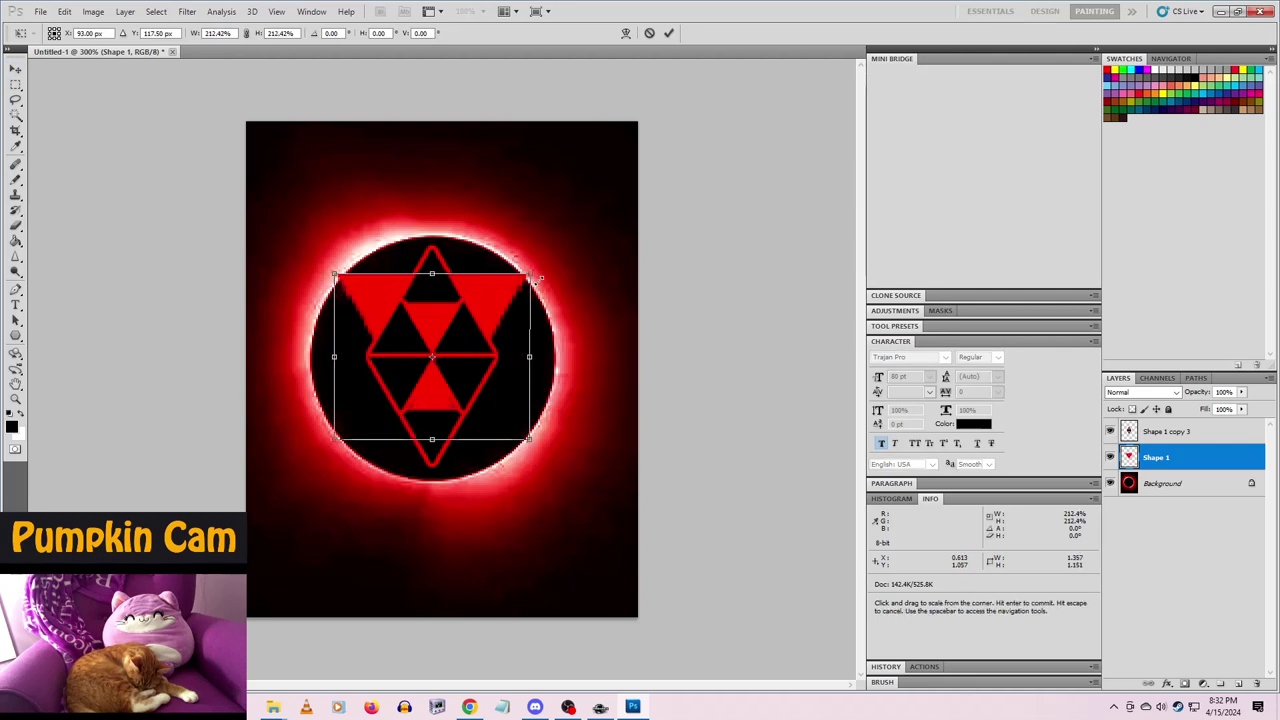
{"action": "left_click", "coordinate": [669, 34]}
- Outline the part of the red fill overflowing the diamond's left side with the Polygonal Lasso, delete it and deselect
{"action": "key", "text": "e"}
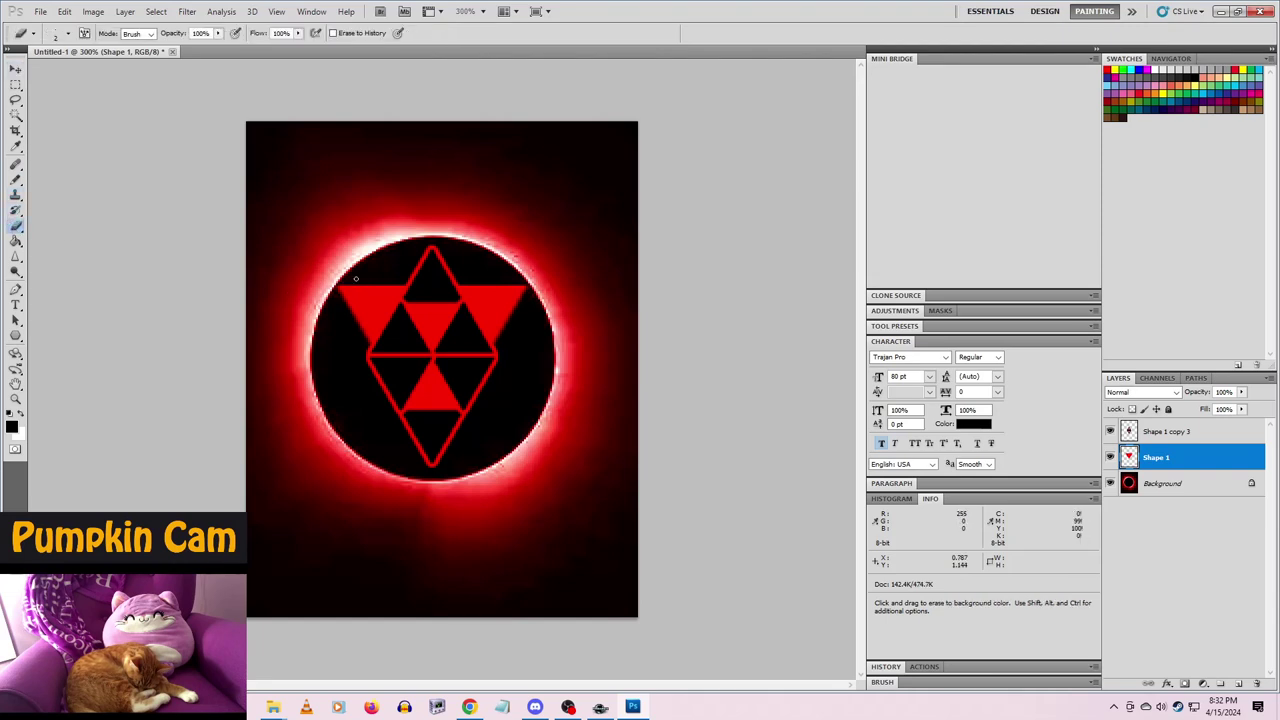
{"action": "left_click_drag", "start_coordinate": [12, 95], "coordinate": [72, 114]}
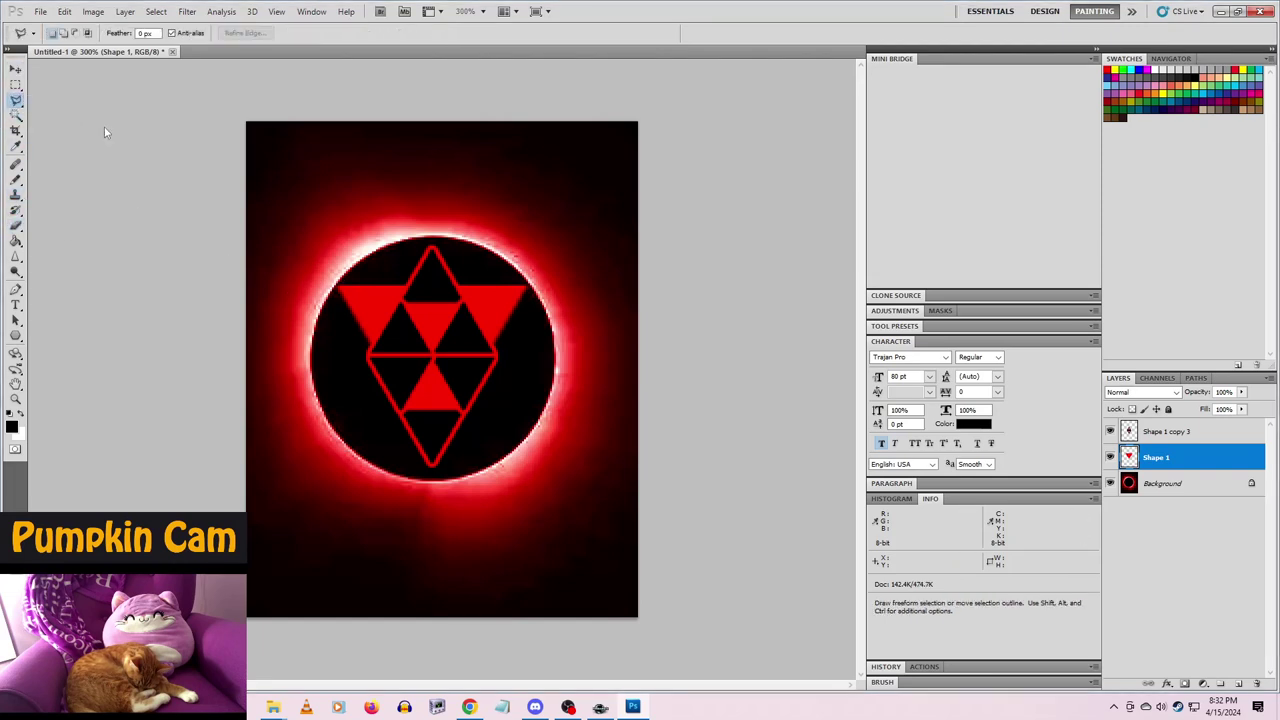
{"action": "left_click", "coordinate": [422, 290]}
{"action": "left_click", "coordinate": [362, 369]}
{"action": "left_click", "coordinate": [321, 342]}
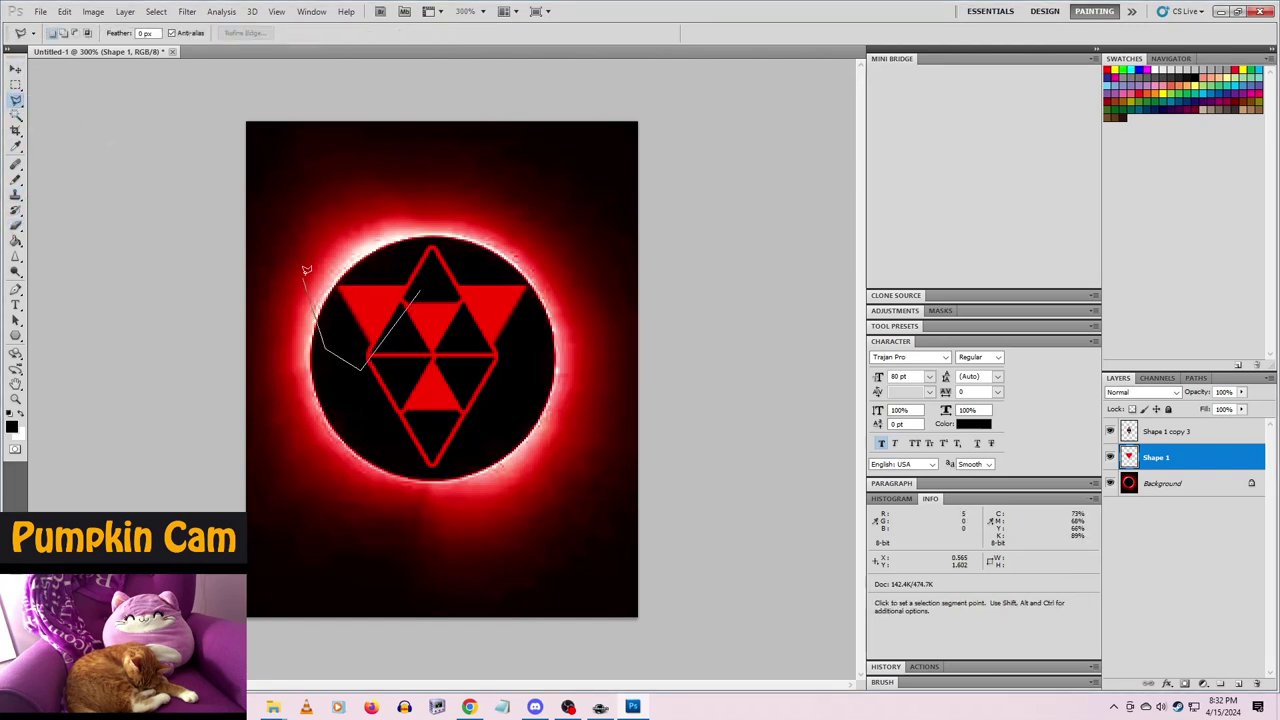
{"action": "left_click", "coordinate": [310, 270]}
{"action": "left_click", "coordinate": [377, 245]}
{"action": "left_click", "coordinate": [423, 288]}
{"action": "key", "text": "Delete"}
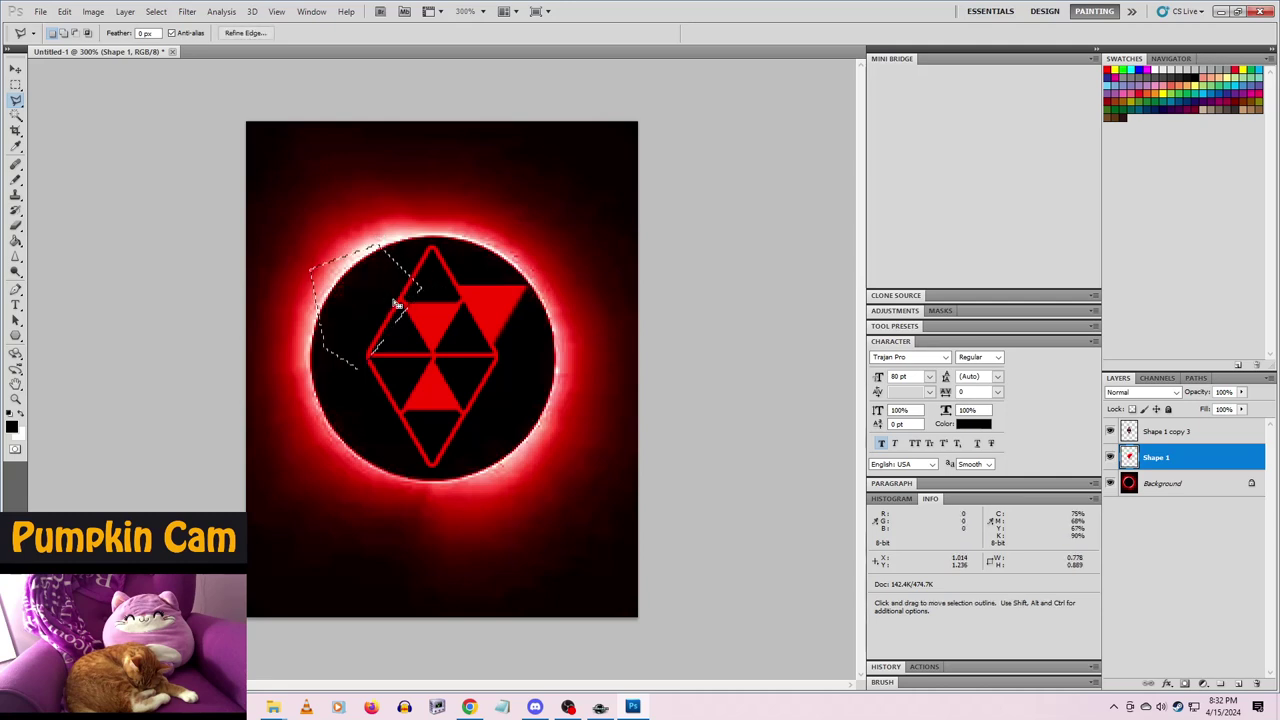
{"action": "key", "text": "ctrl+d"}
- Select the red fill extending past the diamond's right side with the Polygonal Lasso, delete it and clear the selection
{"action": "left_click", "coordinate": [446, 272]}
{"action": "left_click", "coordinate": [492, 357]}
{"action": "left_click", "coordinate": [523, 358]}
{"action": "left_click", "coordinate": [559, 308]}
{"action": "left_click", "coordinate": [569, 256]}
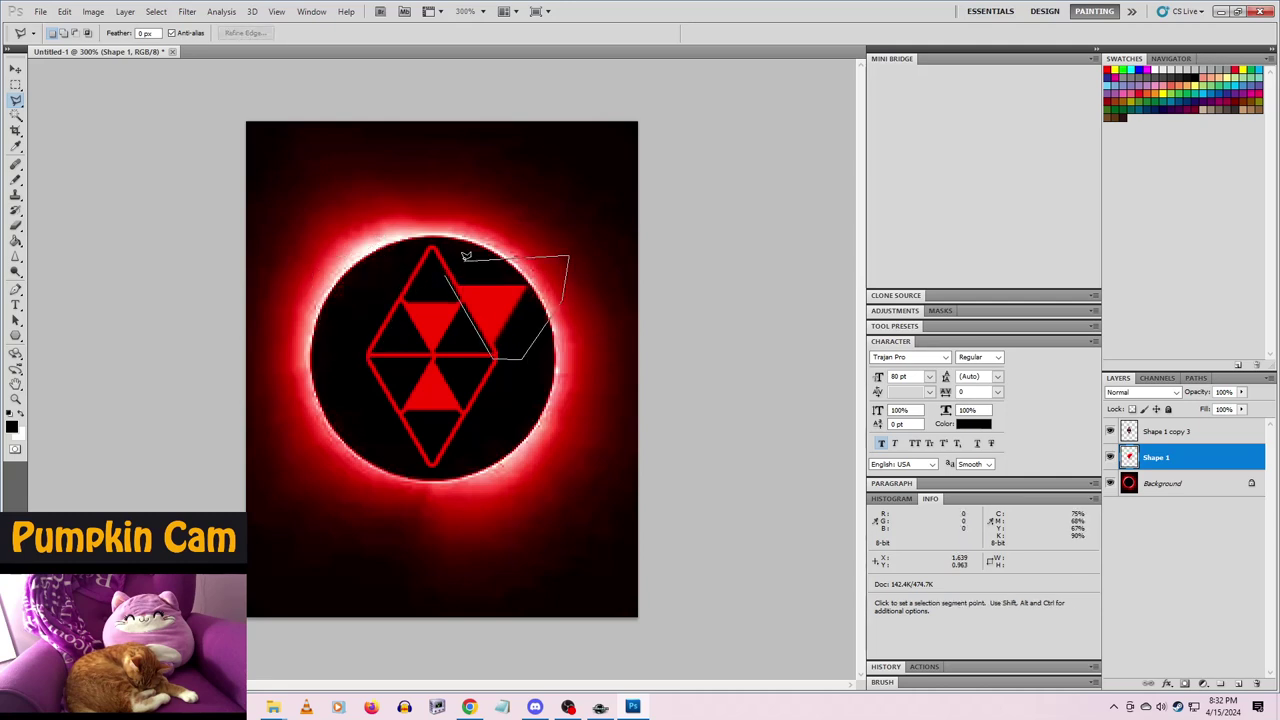
{"action": "left_click", "coordinate": [462, 260]}
{"action": "left_click", "coordinate": [446, 275]}
{"action": "key", "text": "Delete"}
{"action": "key", "text": "ctrl+d"}
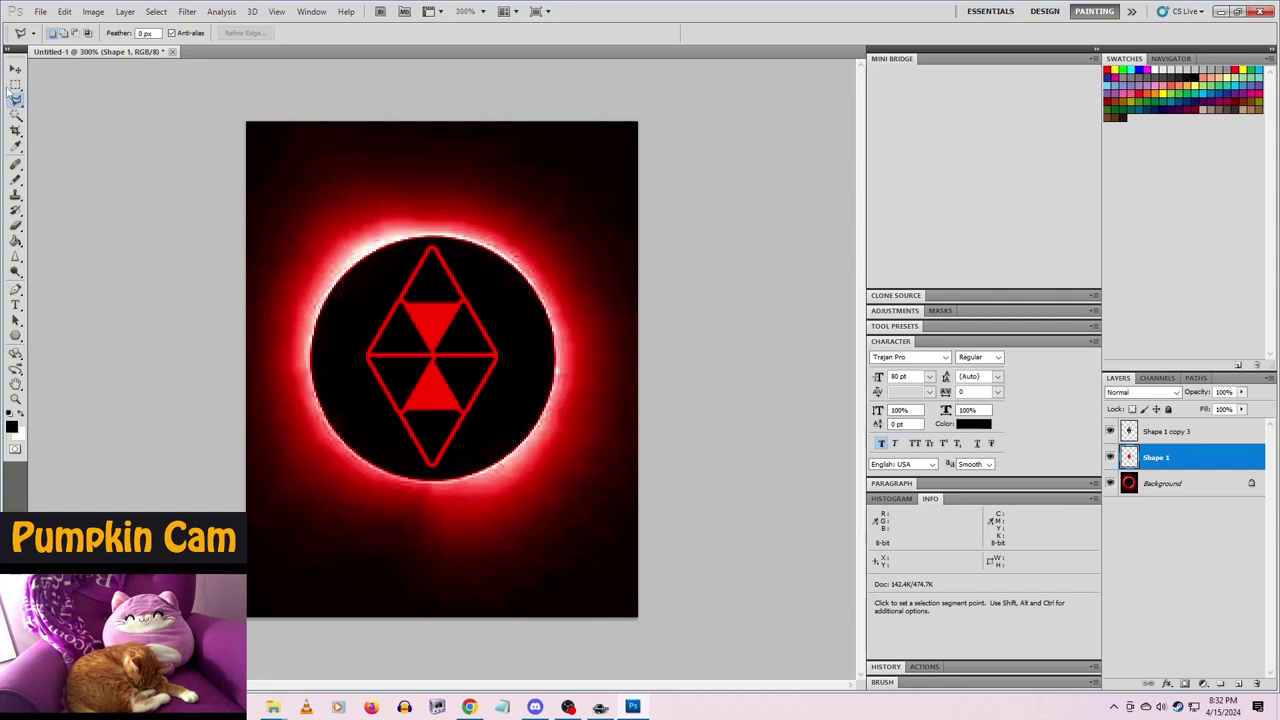
{"action": "left_click", "coordinate": [14, 85]}
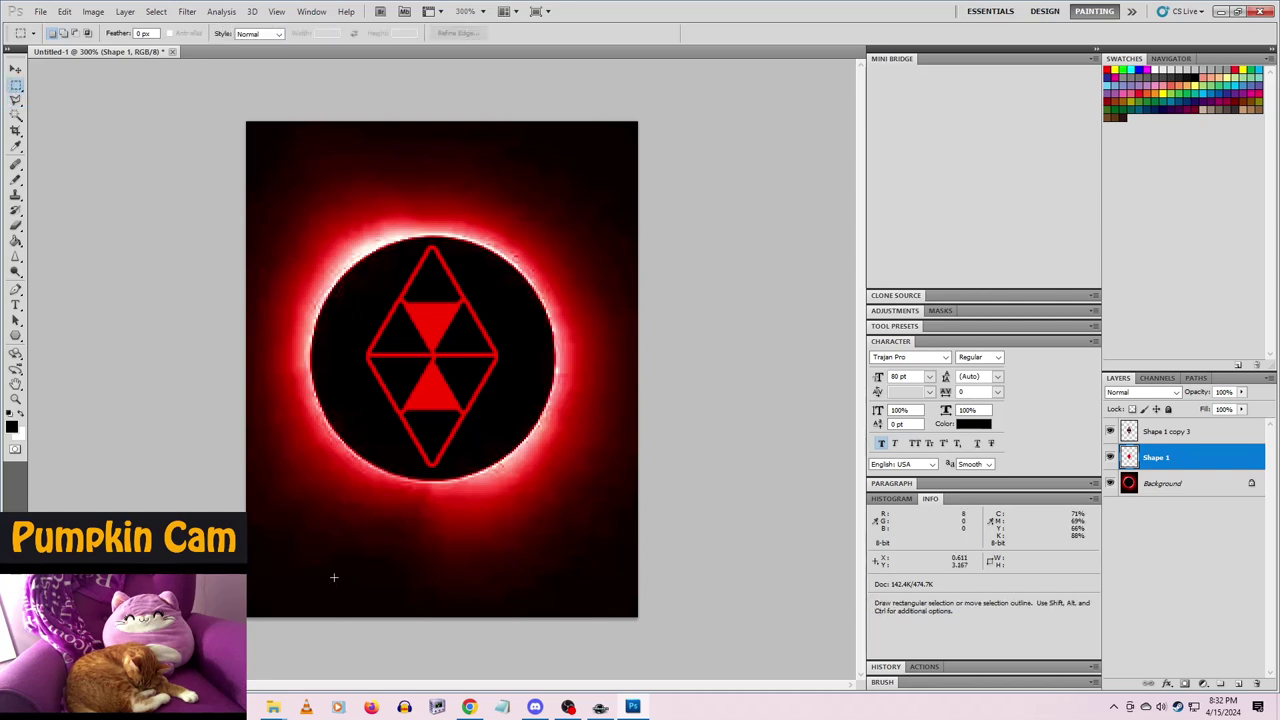
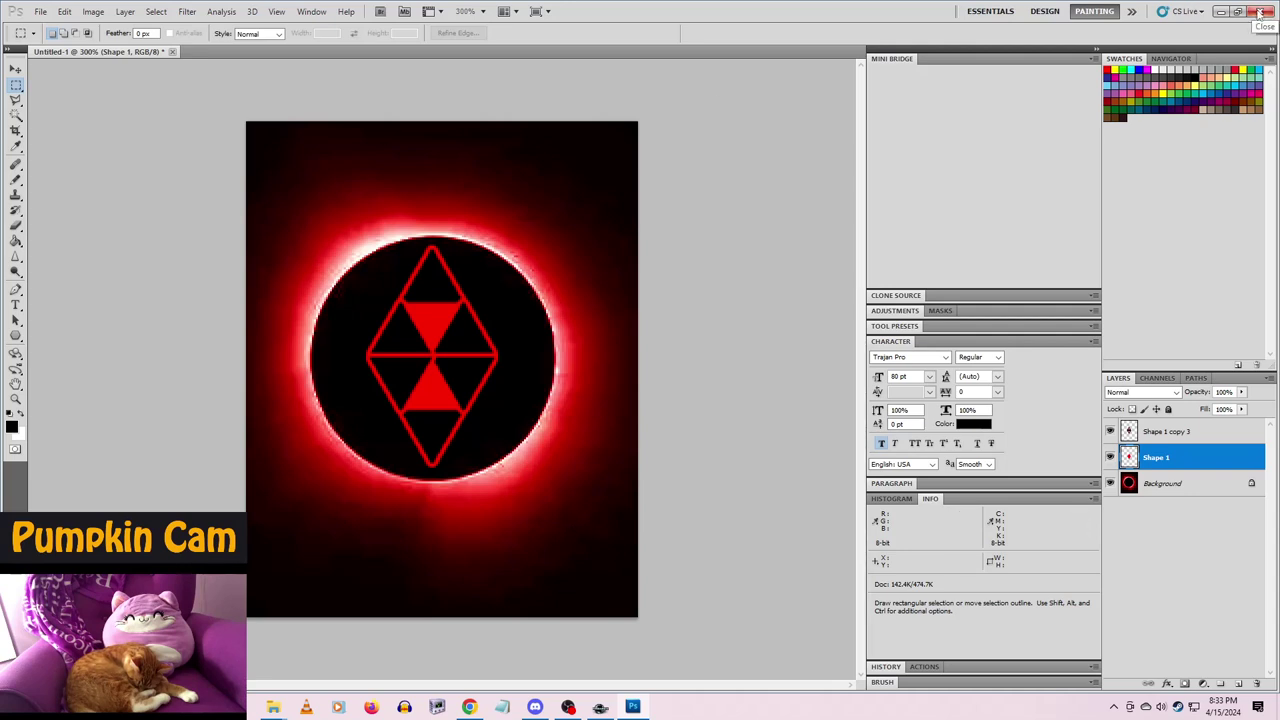
- Merge the Shape 1 copy 3 and Shape 1 layers into the Background layer
{"action": "left_click", "coordinate": [40, 11]}
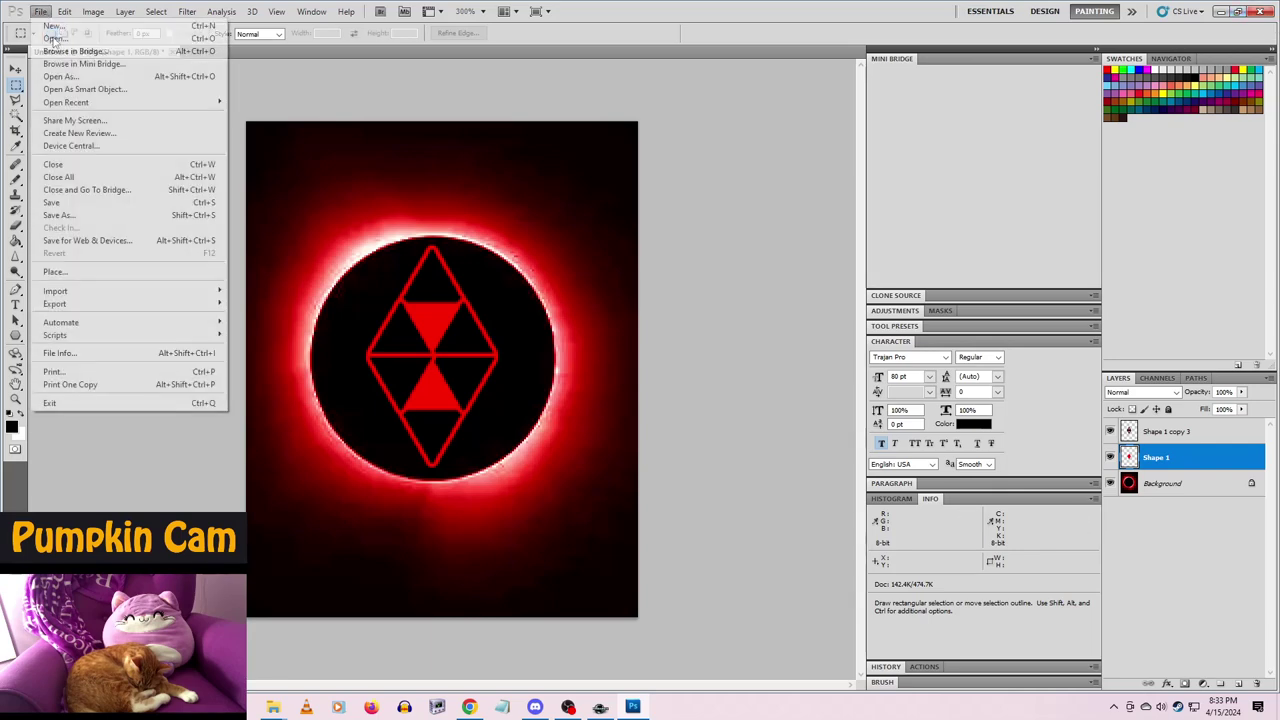
{"action": "left_click", "coordinate": [1197, 530]}
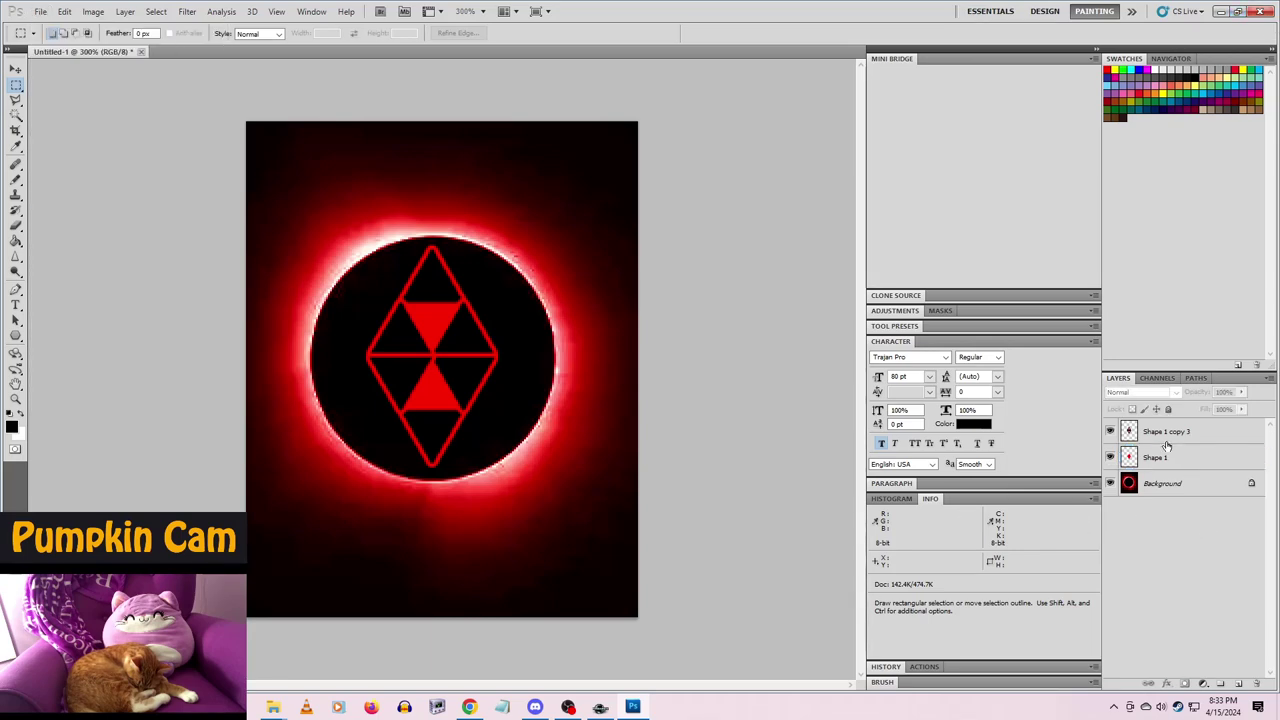
{"action": "left_click", "coordinate": [1166, 444]}
{"action": "key", "text": "ctrl+shift+e"}
- Save the image as Hylian Vampire Symbol Mockup.jpg in Random Funtimes References at Maximum quality 12, and close Photoshop
{"action": "left_click", "coordinate": [40, 11]}
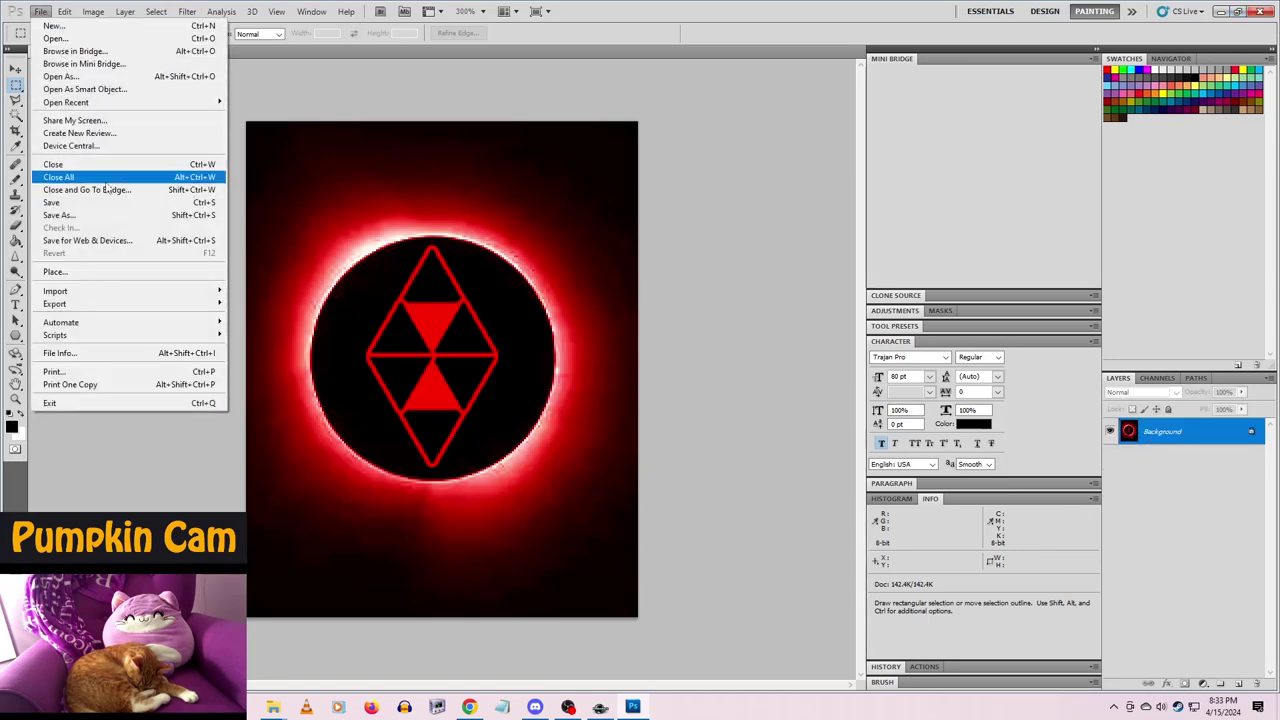
{"action": "left_click", "coordinate": [95, 216]}
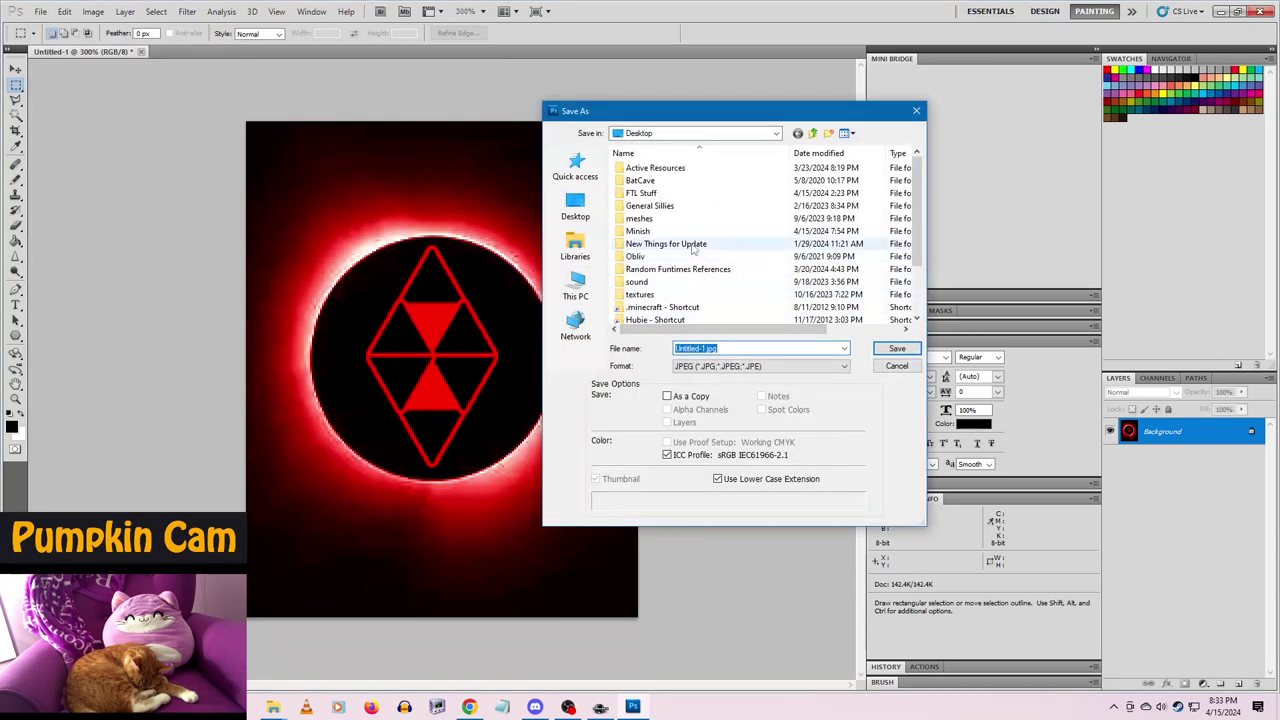
{"action": "double_click", "coordinate": [680, 269]}
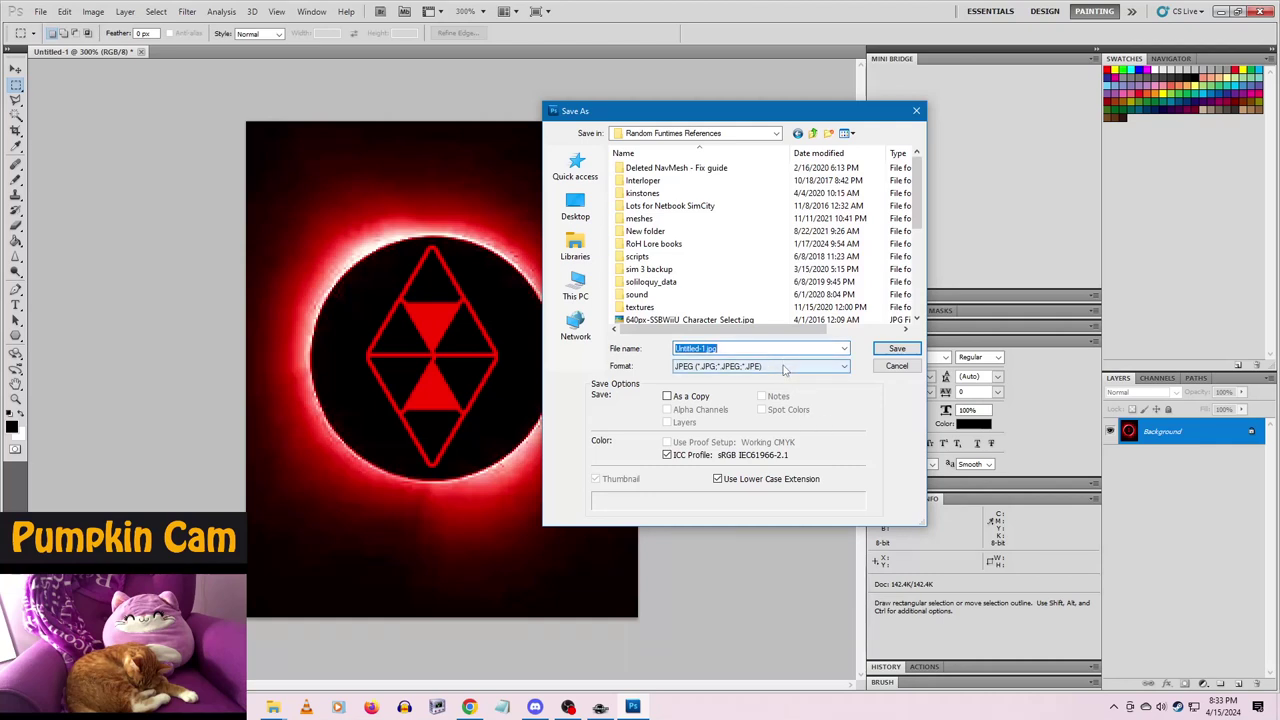
{"action": "type", "text": "Hyliahn"}
{"action": "key", "text": "BackSpace"}
{"action": "key", "text": "BackSpace"}
{"action": "key", "text": "BackSpace"}
{"action": "key", "text": "BackSpace"}
{"action": "key", "text": "BackSpace"}
{"action": "key", "text": "BackSpace"}
{"action": "key", "text": "Return"}
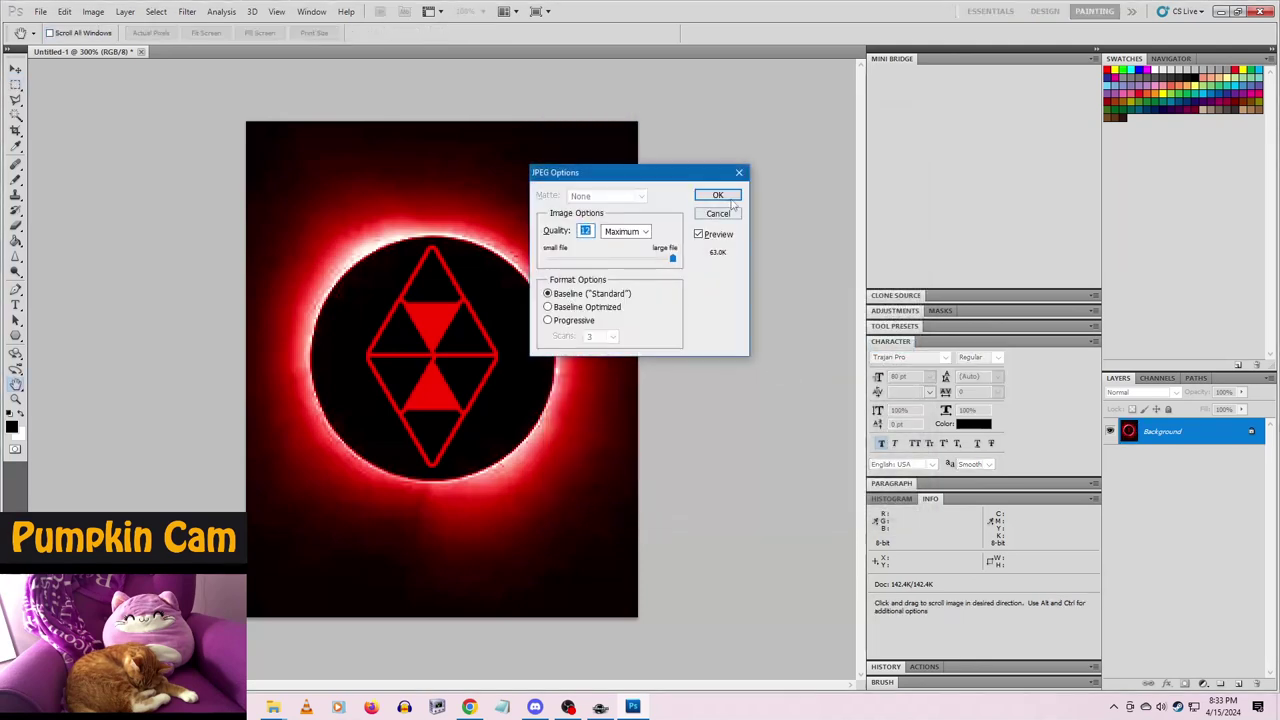
{"action": "key", "text": "Return"}
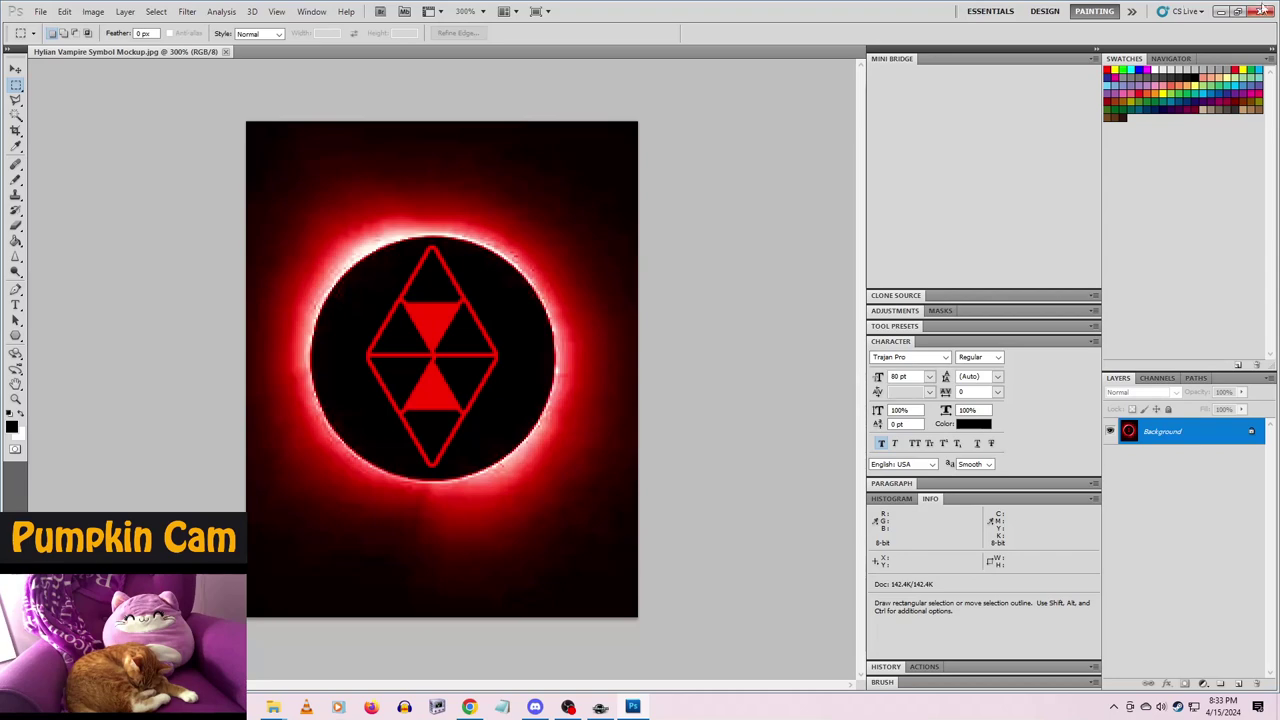
{"action": "left_click", "coordinate": [1257, 11]}
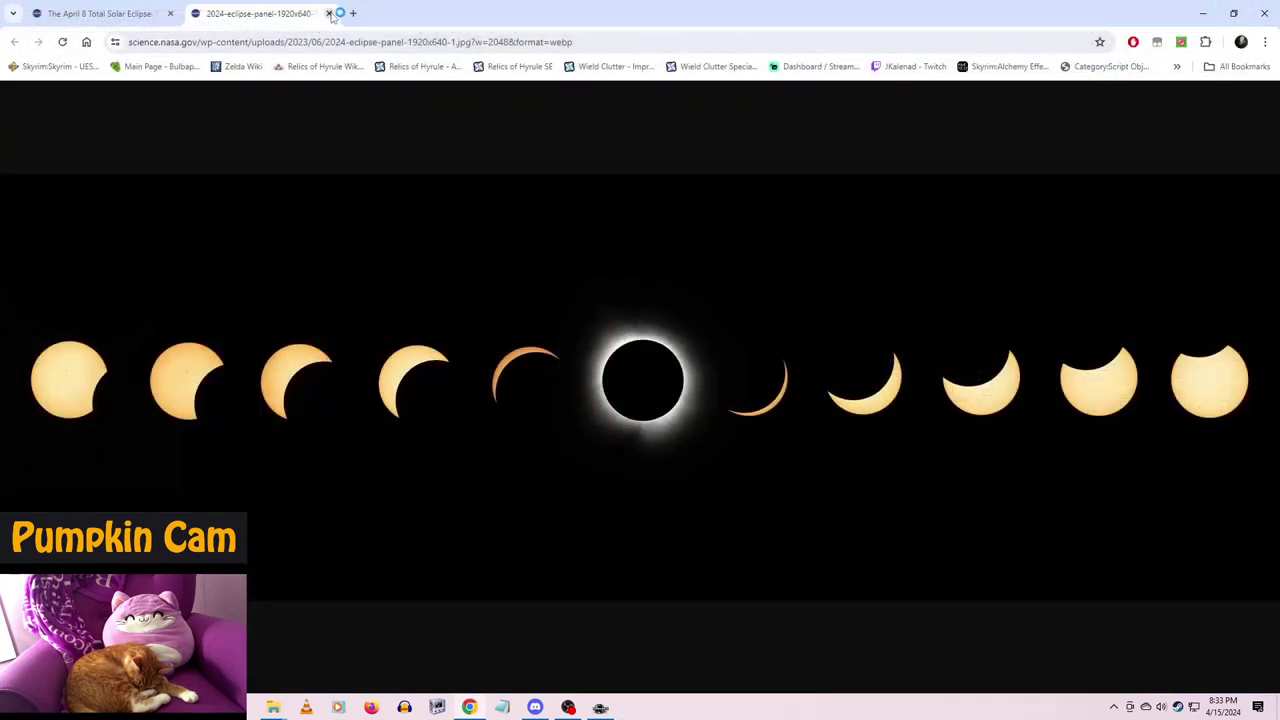
- Close the browser tab with the eclipse panel image and look up timeanddate eclipses in the remaining tab
{"action": "left_click", "coordinate": [329, 13]}
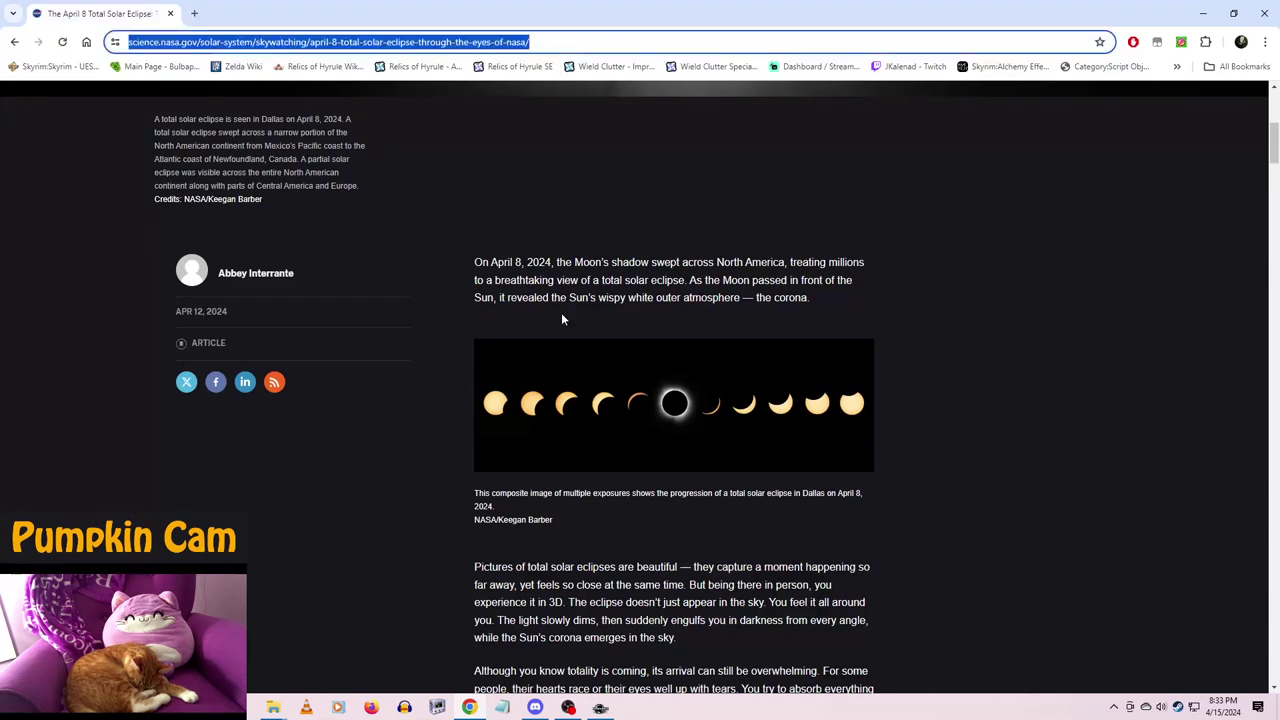
{"action": "type", "text": "timeandda"}
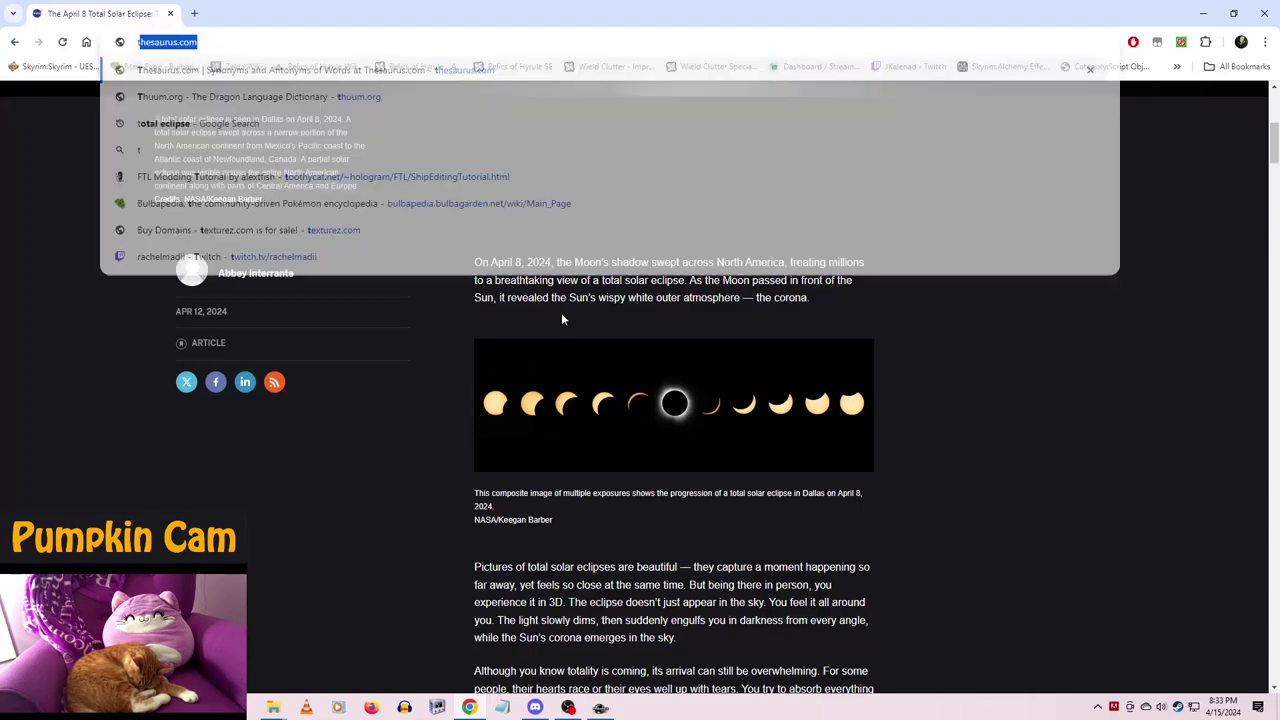
{"action": "type", "text": "te eclipses"}
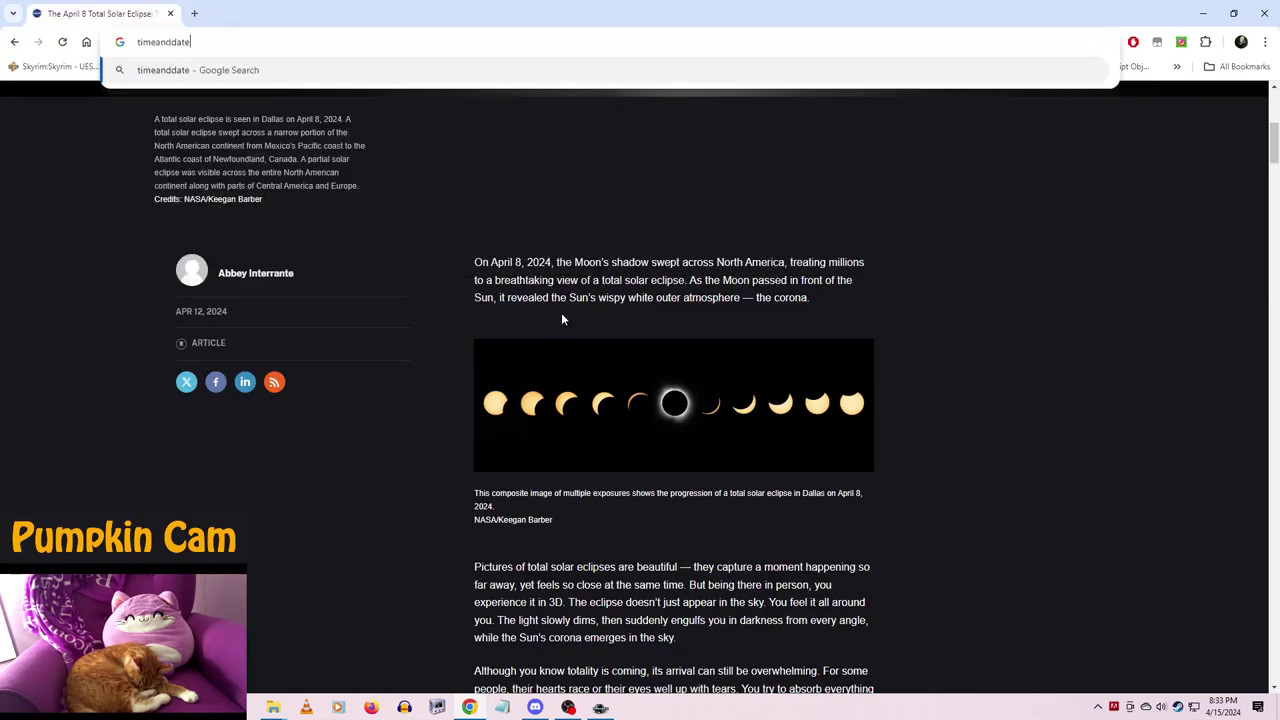
{"action": "key", "text": "Return"}
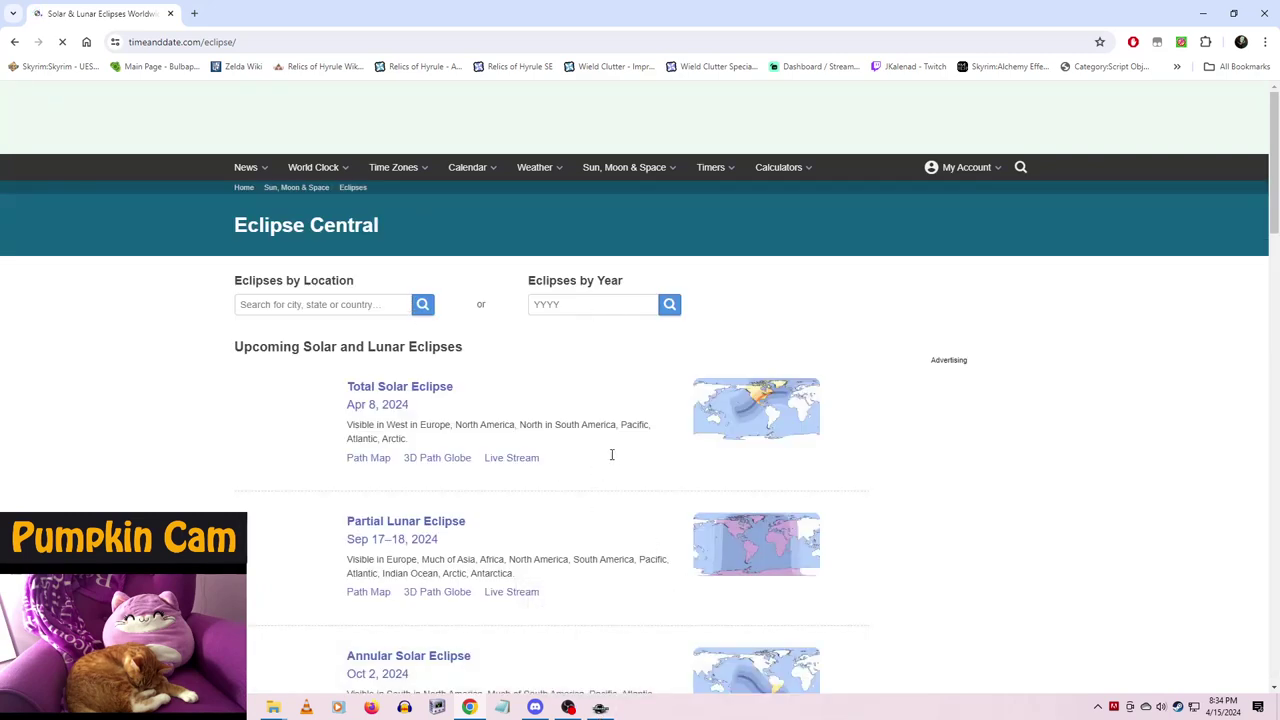
- Open the March 29, 2025 Partial Solar Eclipse page from the upcoming eclipses list
{"action": "scroll", "coordinate": [612, 455], "scroll_direction": "down", "scroll_amount": 4}
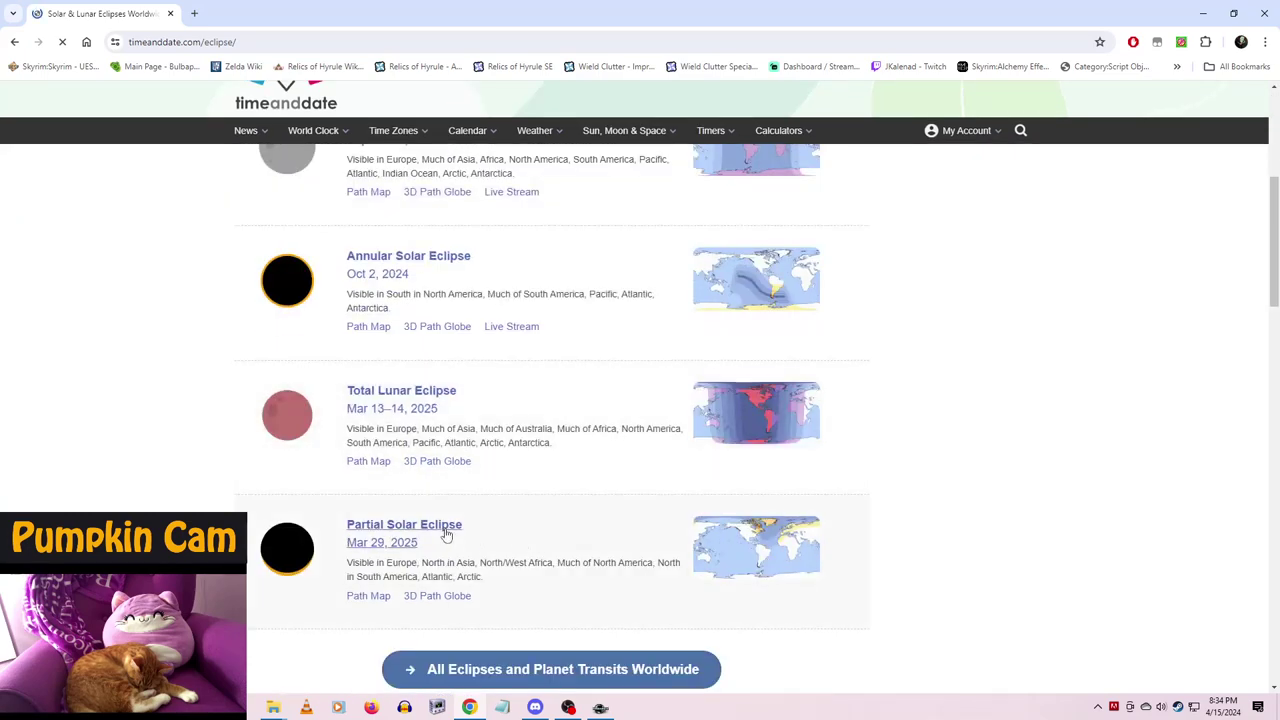
{"action": "left_click", "coordinate": [577, 541]}
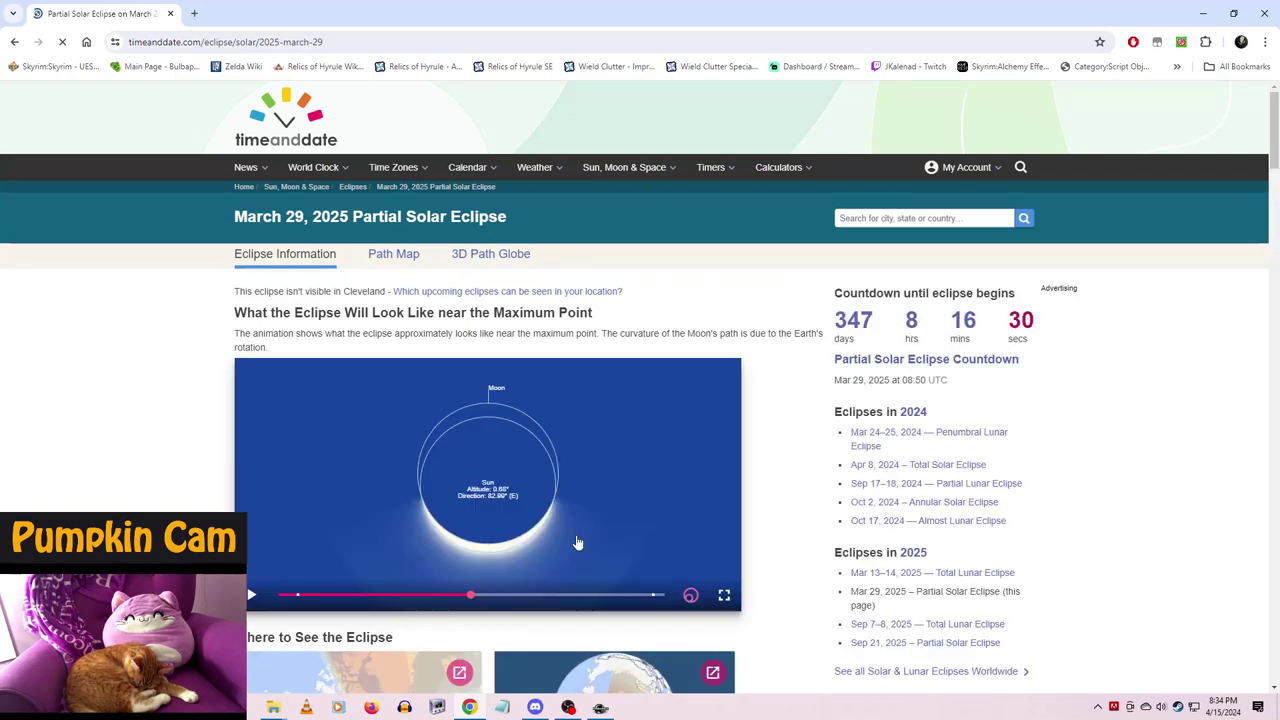
{"action": "scroll", "coordinate": [751, 491], "scroll_direction": "down", "scroll_amount": 2}
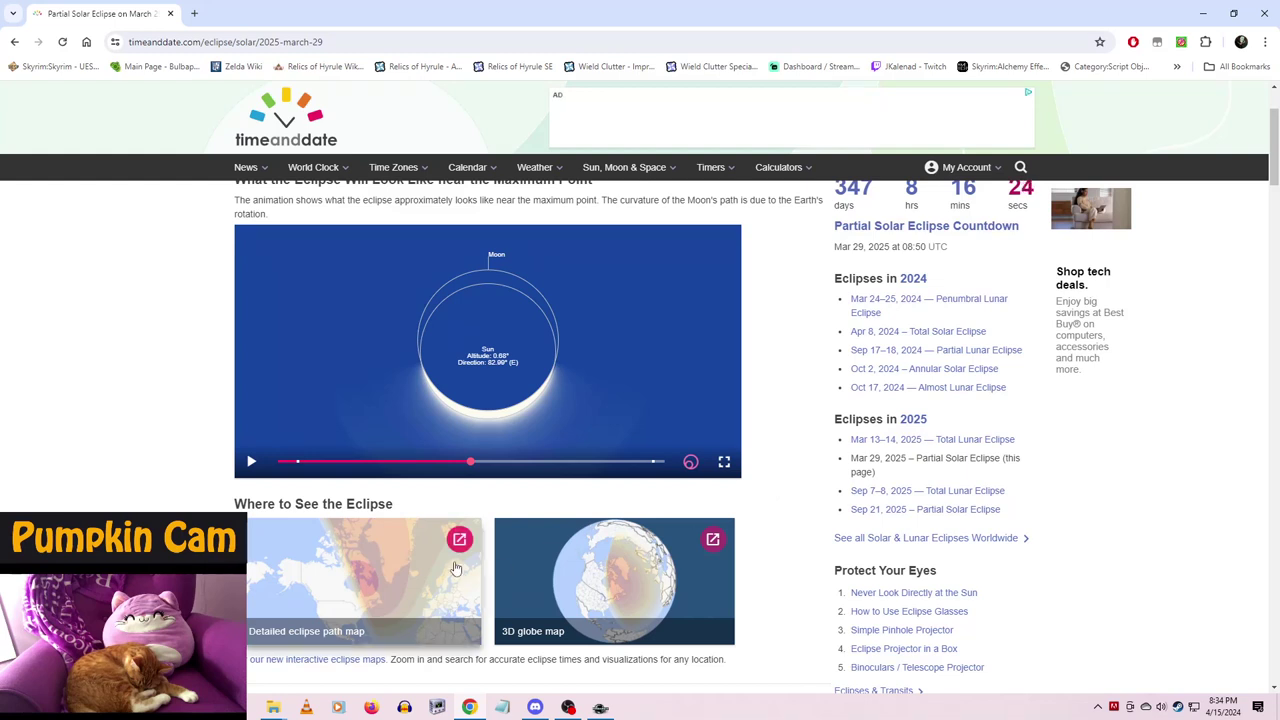
- Open the eclipse's detailed path map and examine its coverage across North America, the Atlantic and Europe
{"action": "left_click", "coordinate": [948, 527]}
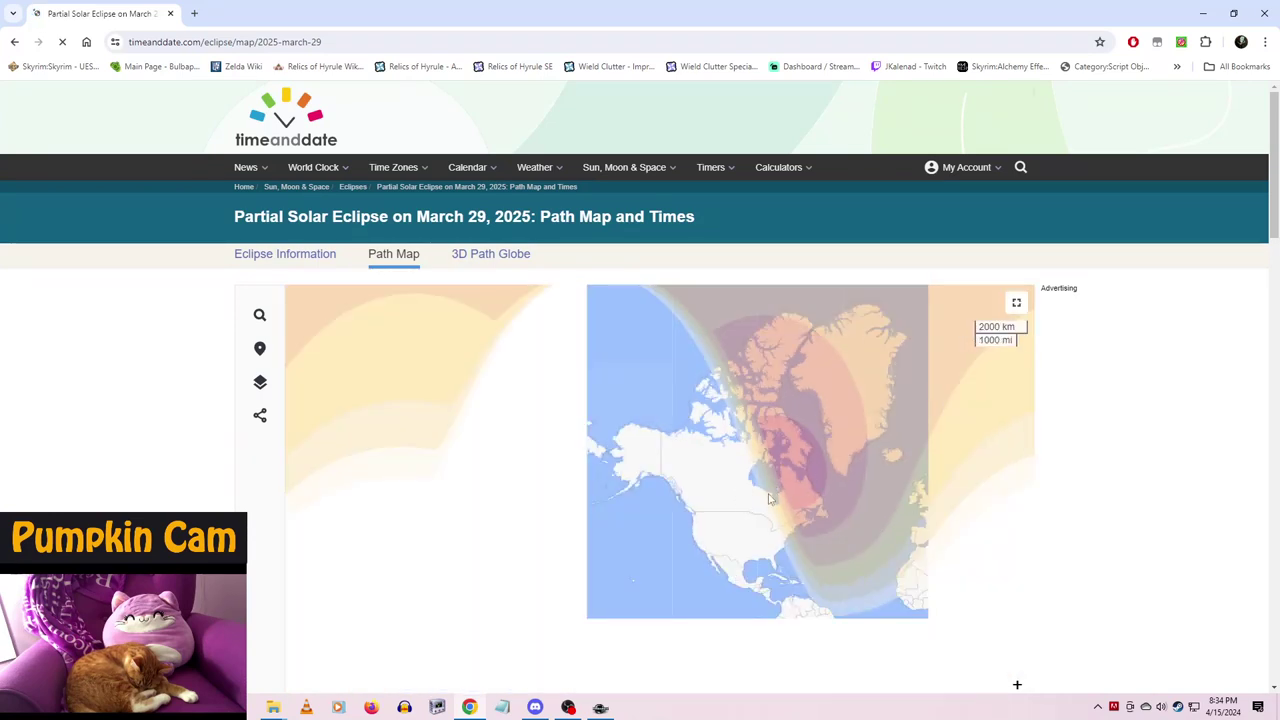
{"action": "scroll", "coordinate": [1080, 500], "scroll_direction": "down", "scroll_amount": 1}
{"action": "scroll", "coordinate": [1089, 492], "scroll_direction": "down", "scroll_amount": 1}
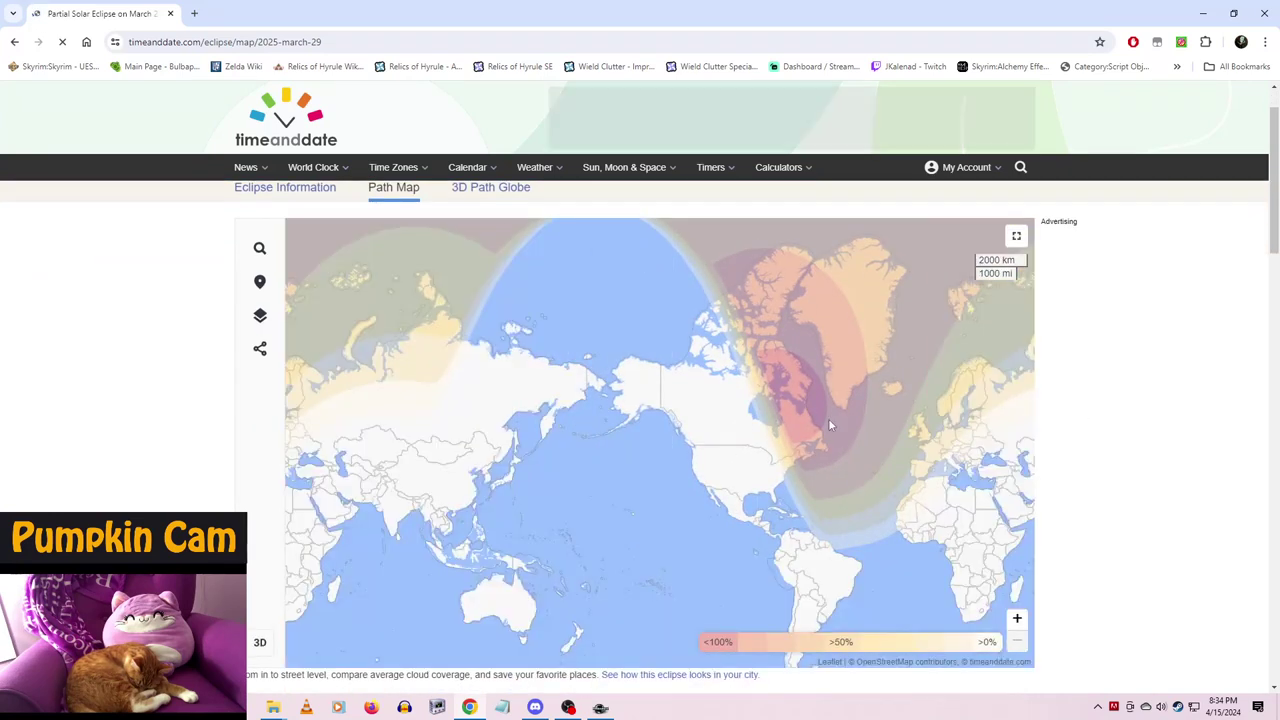
{"action": "left_click_drag", "start_coordinate": [755, 431], "coordinate": [485, 493]}
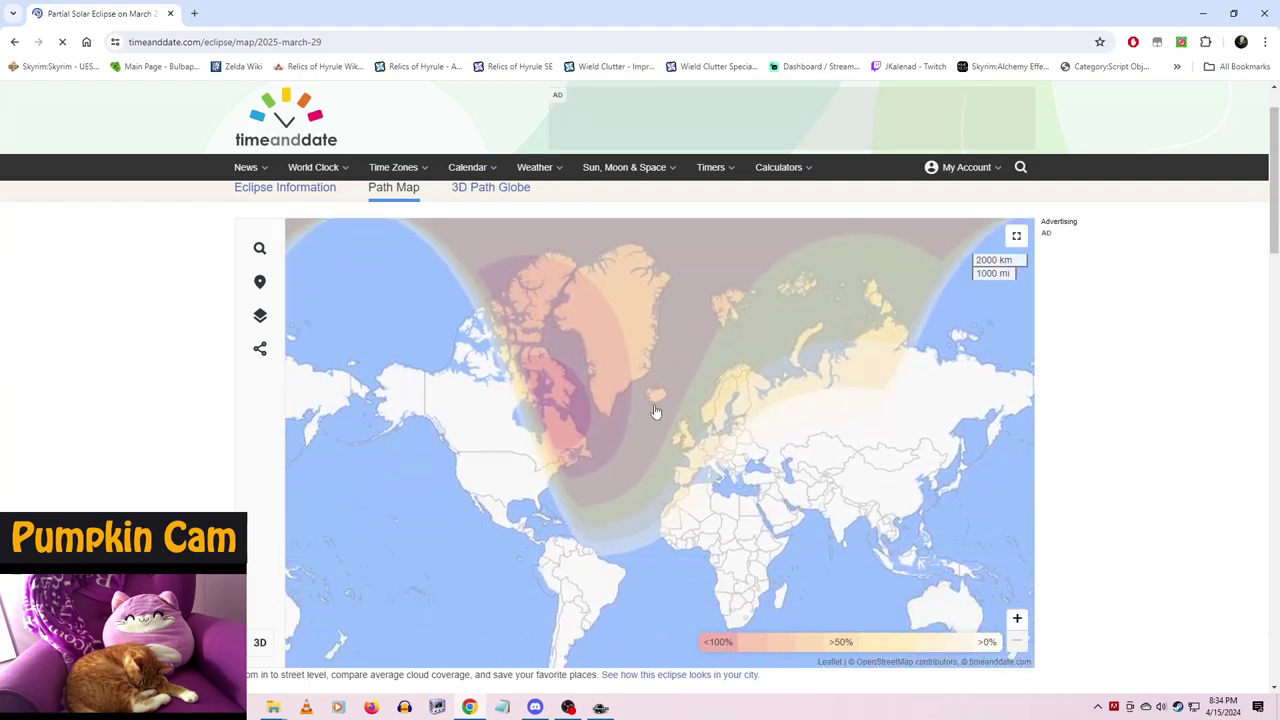
{"action": "left_click_drag", "start_coordinate": [437, 429], "coordinate": [522, 478]}
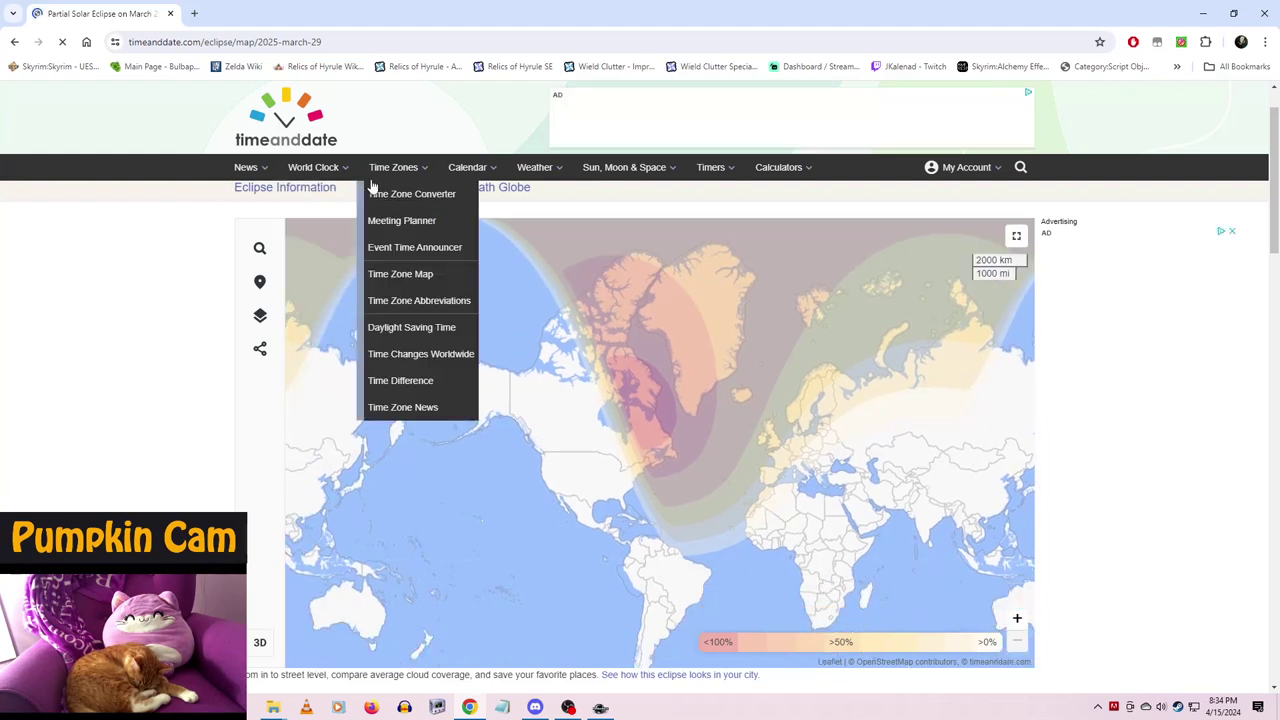
{"action": "mouse_move", "coordinate": [468, 168]}
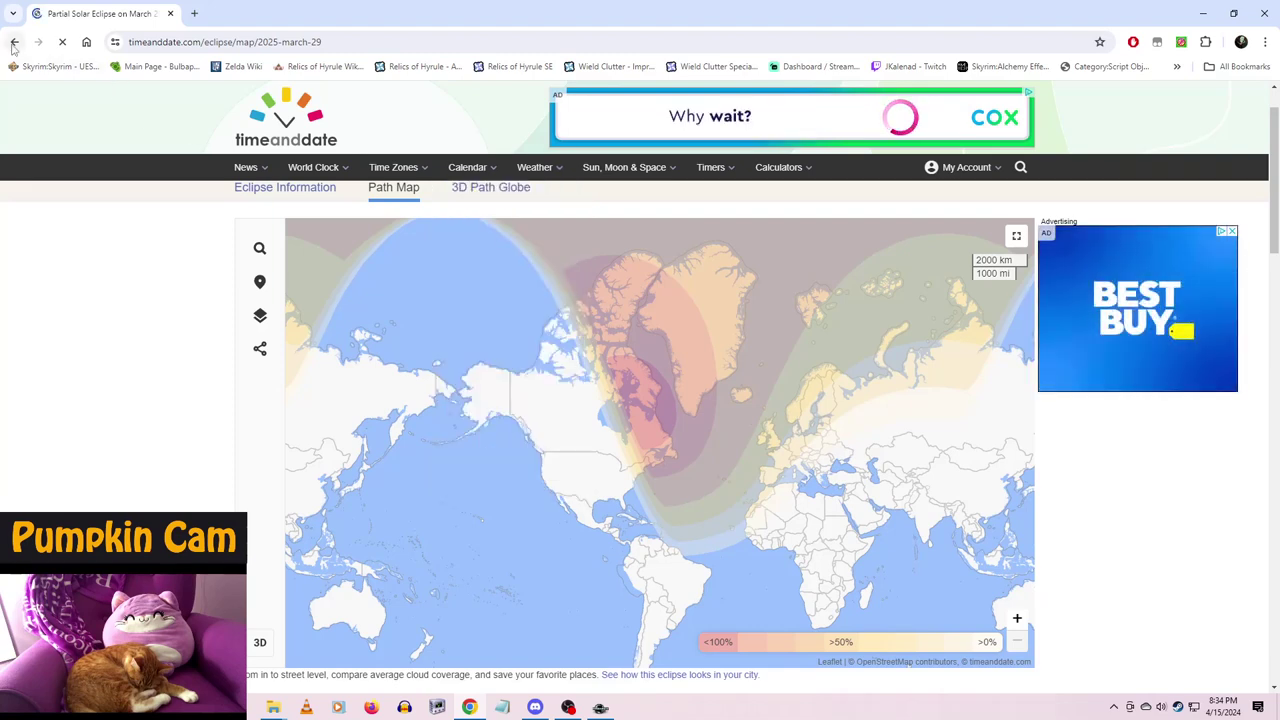
- Review the eclipse information page's worldwide timeline and table of countries with visibility, and return to Creation Kit
{"action": "key", "text": "alt+Left"}
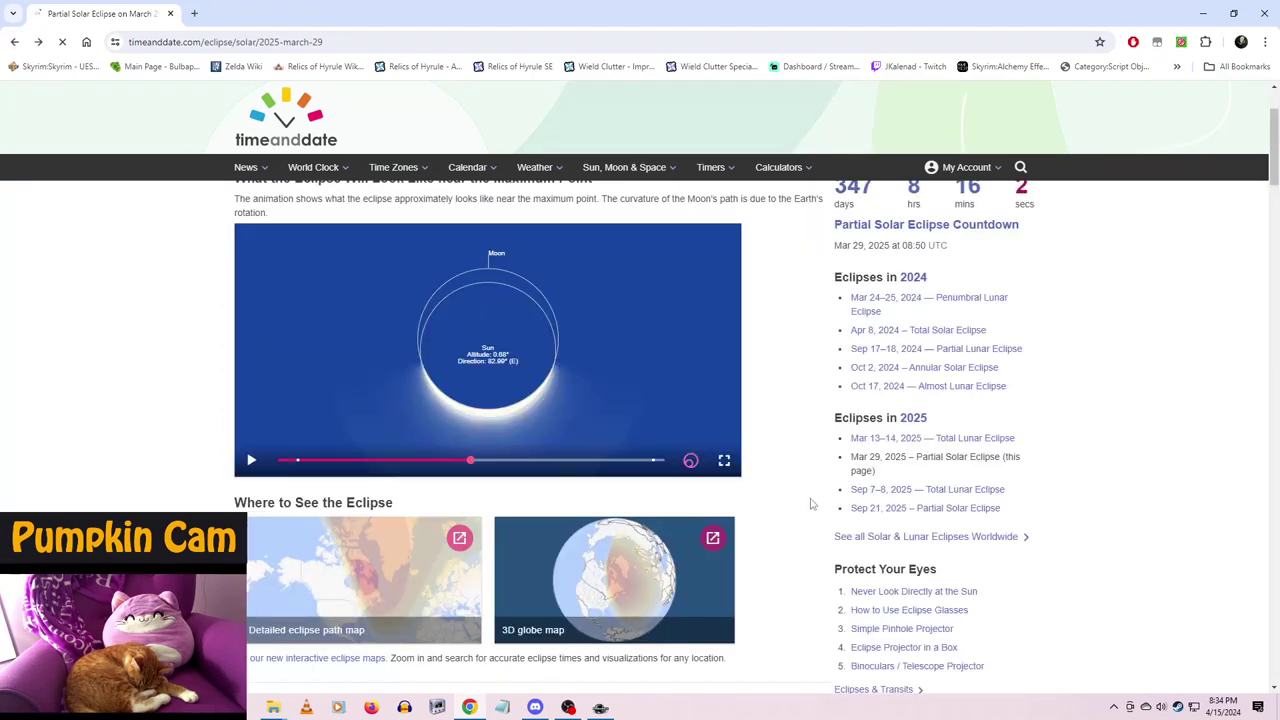
{"action": "scroll", "coordinate": [813, 498], "scroll_direction": "up", "scroll_amount": 2}
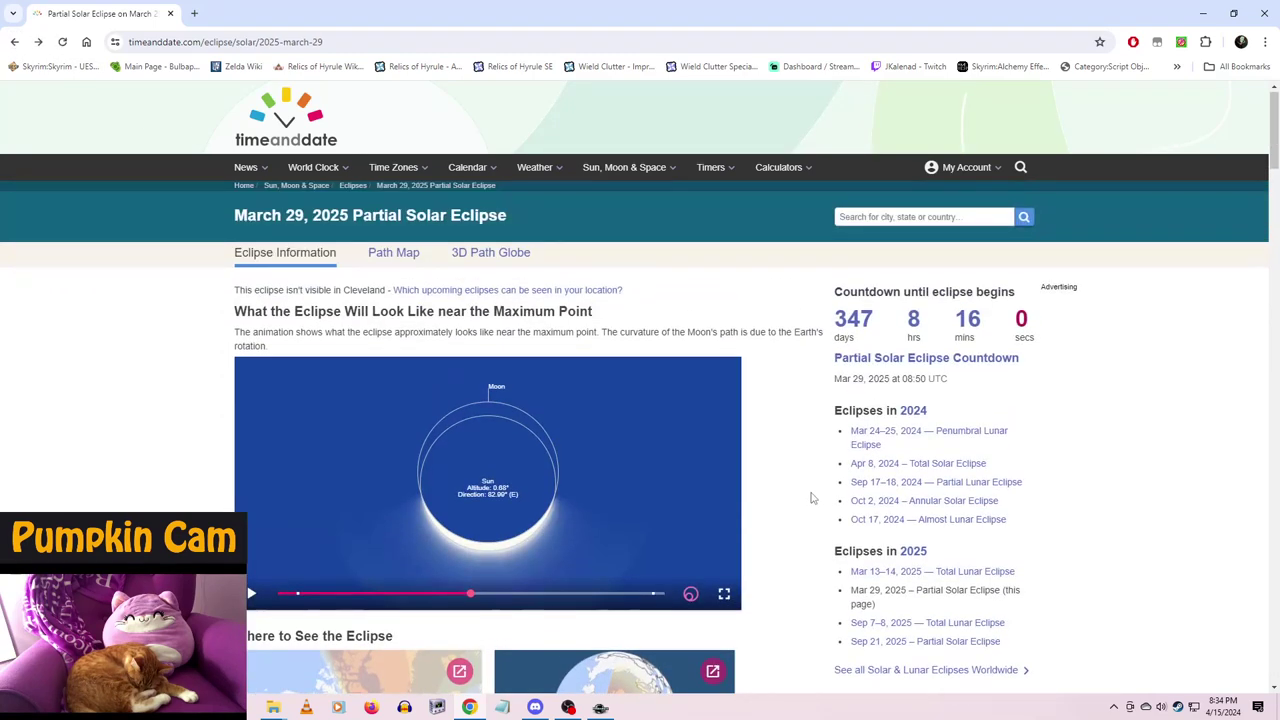
{"action": "scroll", "coordinate": [814, 498], "scroll_direction": "down", "scroll_amount": 3}
{"action": "scroll", "coordinate": [812, 497], "scroll_direction": "down", "scroll_amount": 3}
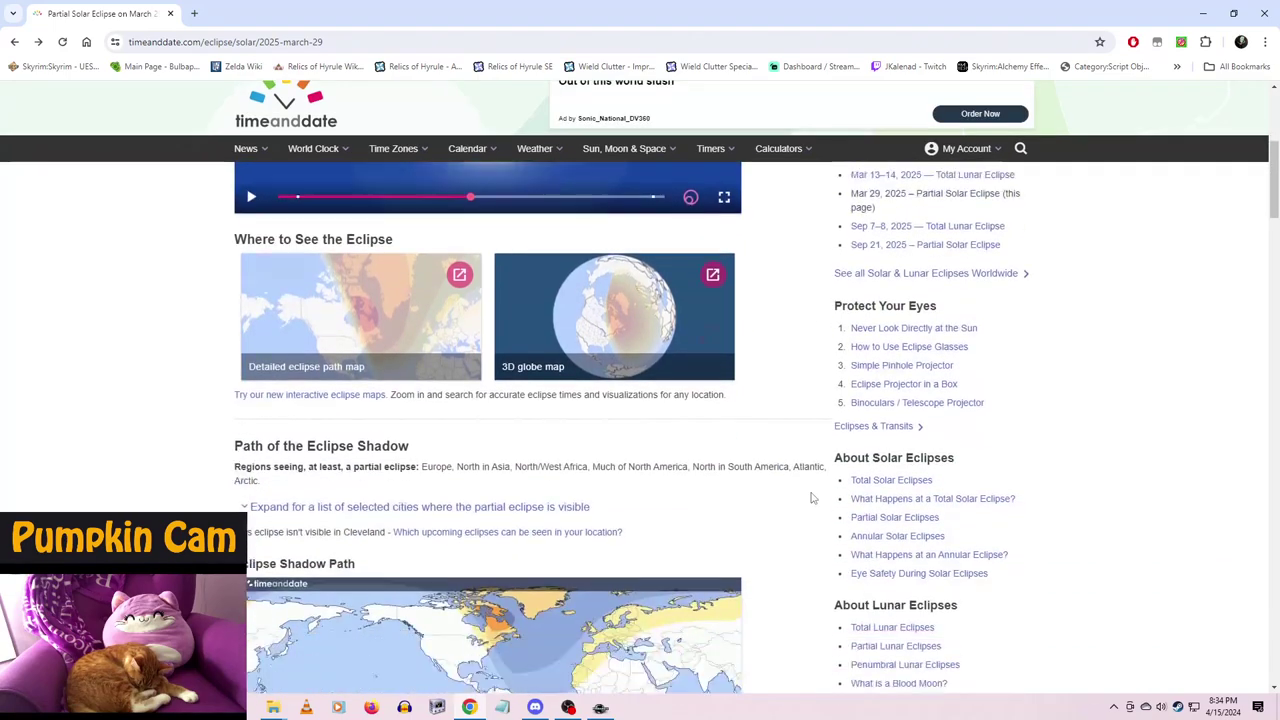
{"action": "scroll", "coordinate": [812, 497], "scroll_direction": "down", "scroll_amount": 5}
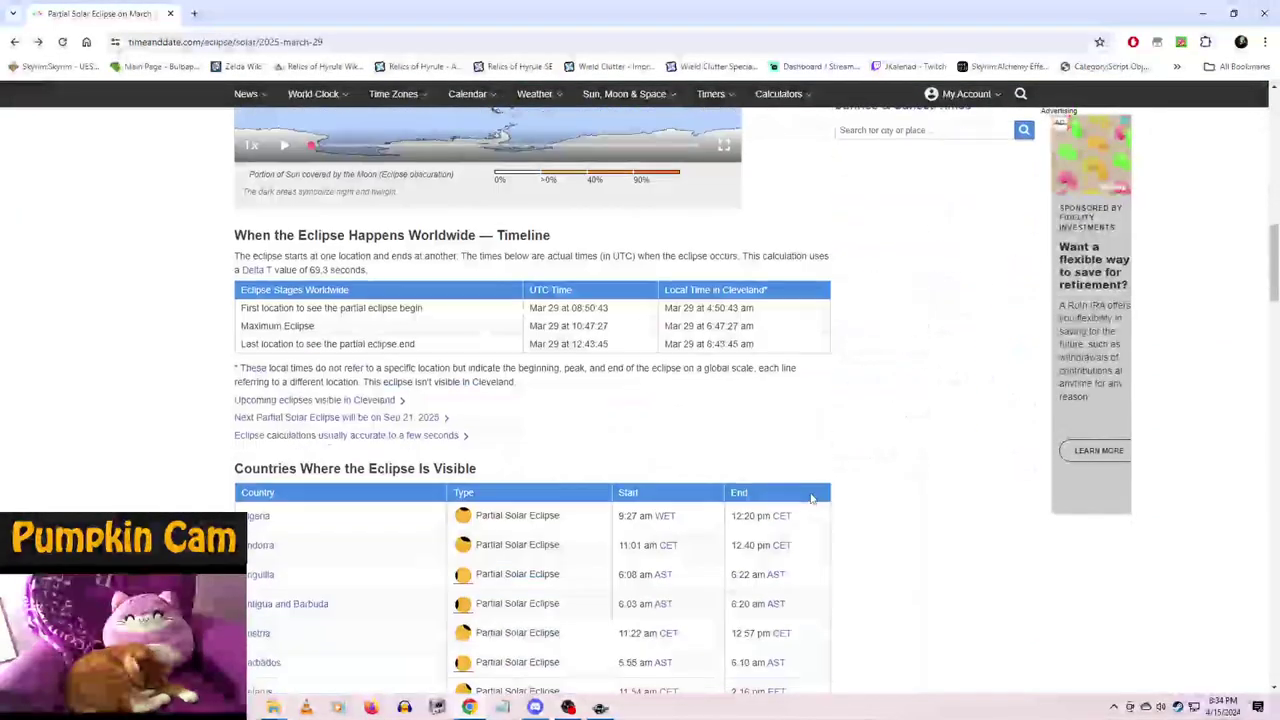
{"action": "scroll", "coordinate": [812, 497], "scroll_direction": "down", "scroll_amount": 3}
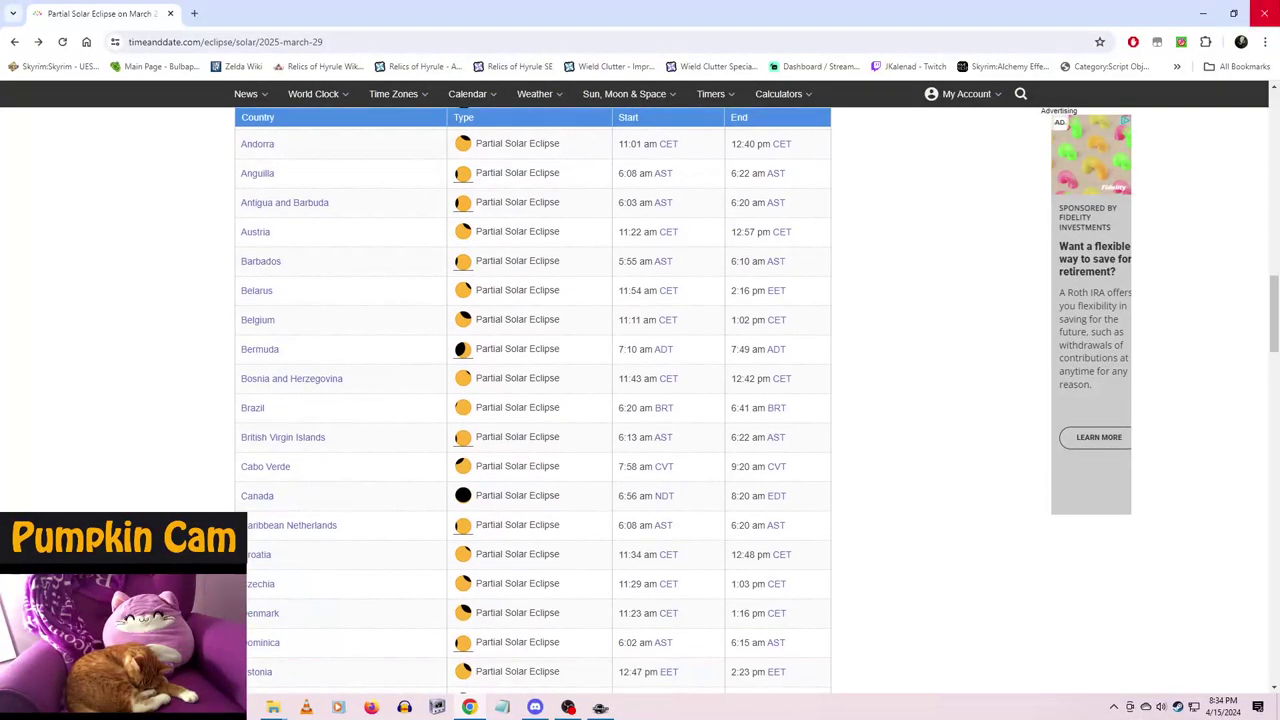
{"action": "key", "text": "alt+Tab"}
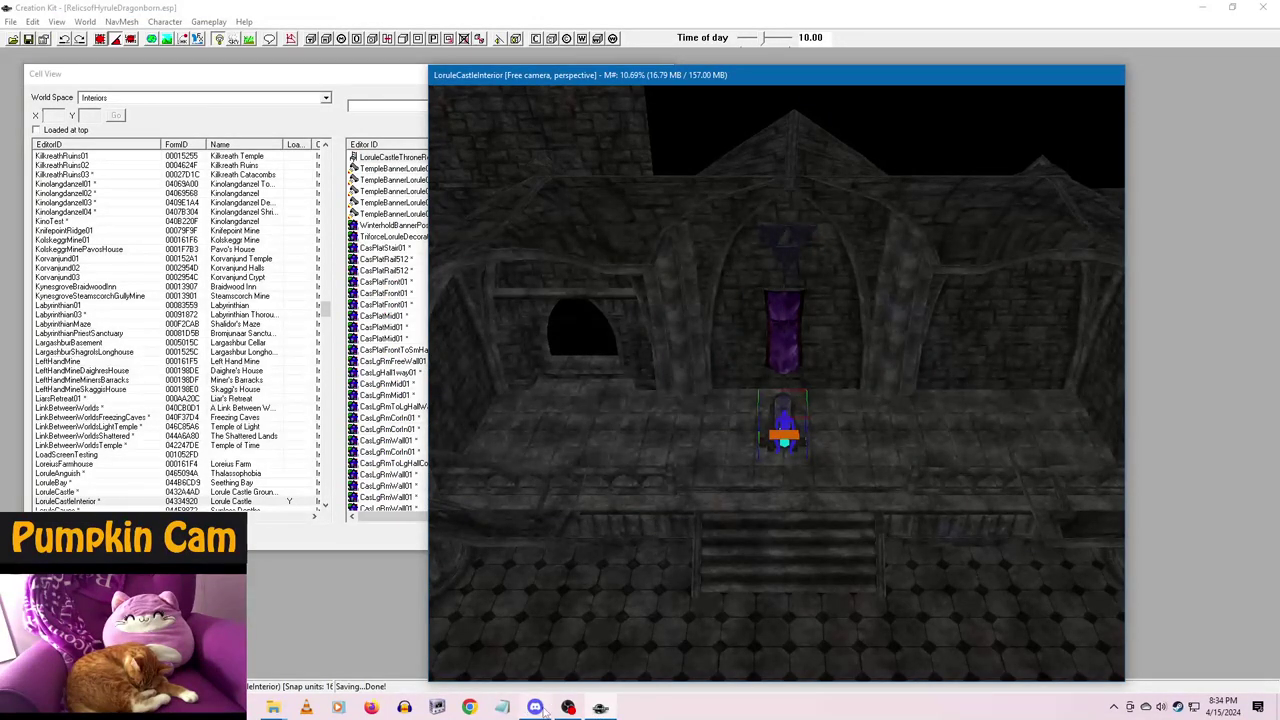
{"action": "mouse_move", "coordinate": [539, 708]}
{"action": "left_click", "coordinate": [545, 666]}
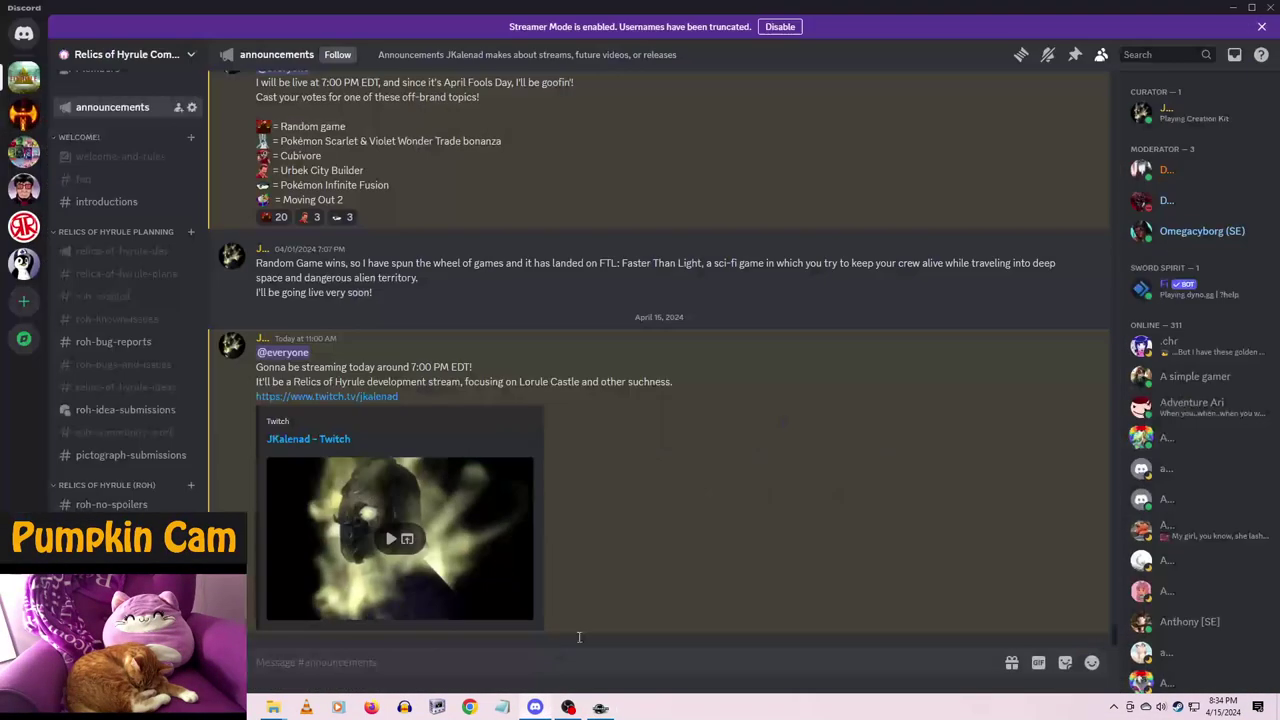
{"action": "left_click", "coordinate": [1228, 8]}
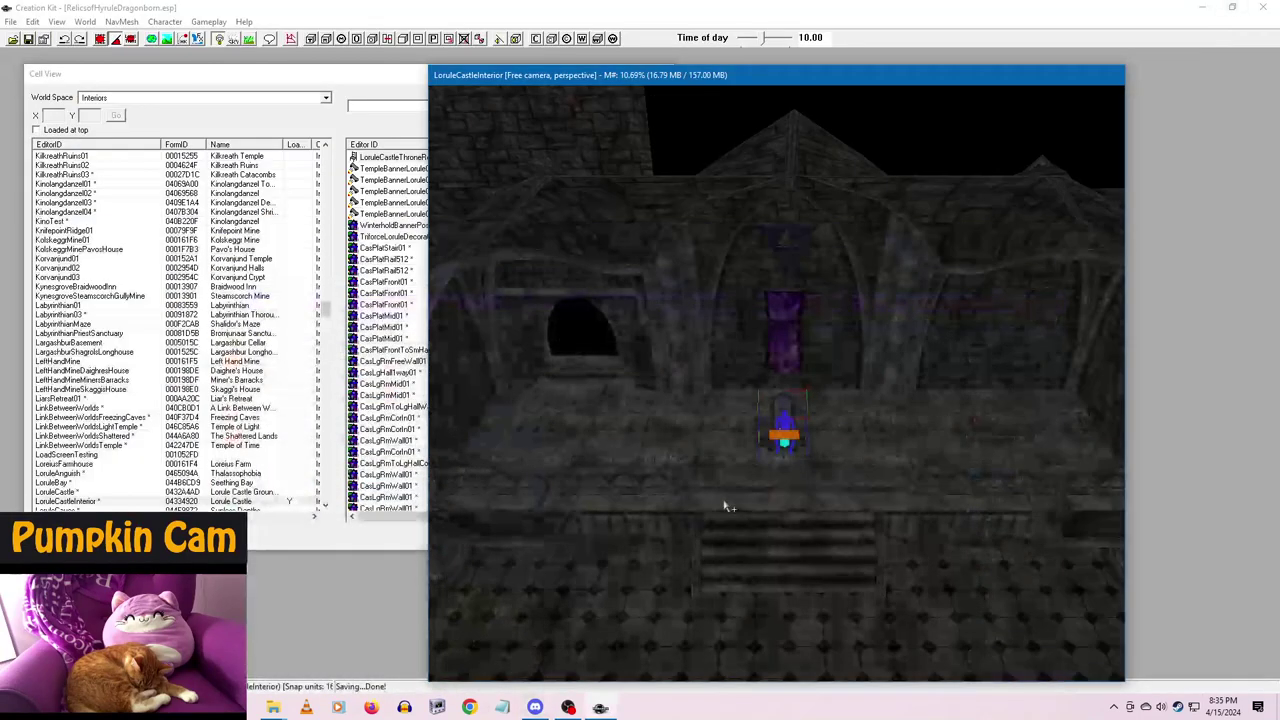
- Preview the SEBench01 furniture object as a possible bench for the castle, and close its preview
{"action": "left_click_drag", "start_coordinate": [799, 80], "coordinate": [819, 75]}
{"action": "middle_click_drag", "start_coordinate": [783, 486], "coordinate": [889, 537], "text": "shift"}
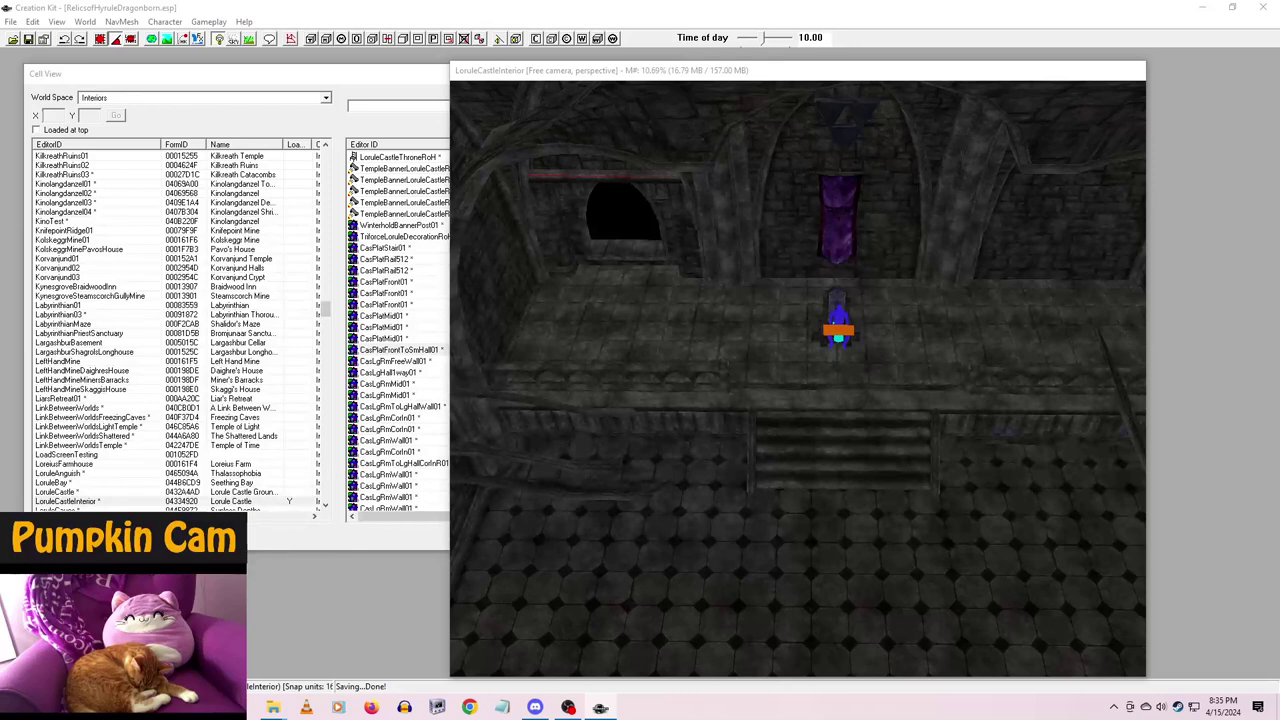
{"action": "key", "text": "Delete"}
{"action": "left_click", "coordinate": [681, 386]}
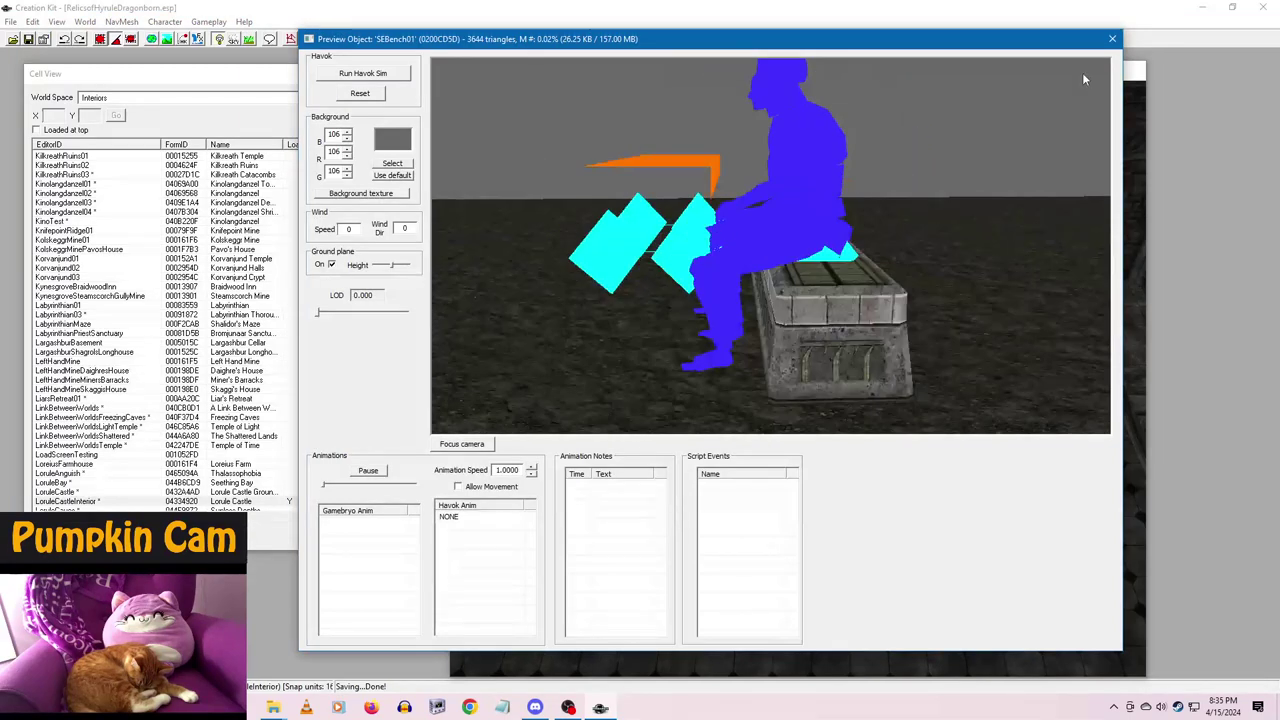
{"action": "left_click", "coordinate": [1112, 38]}
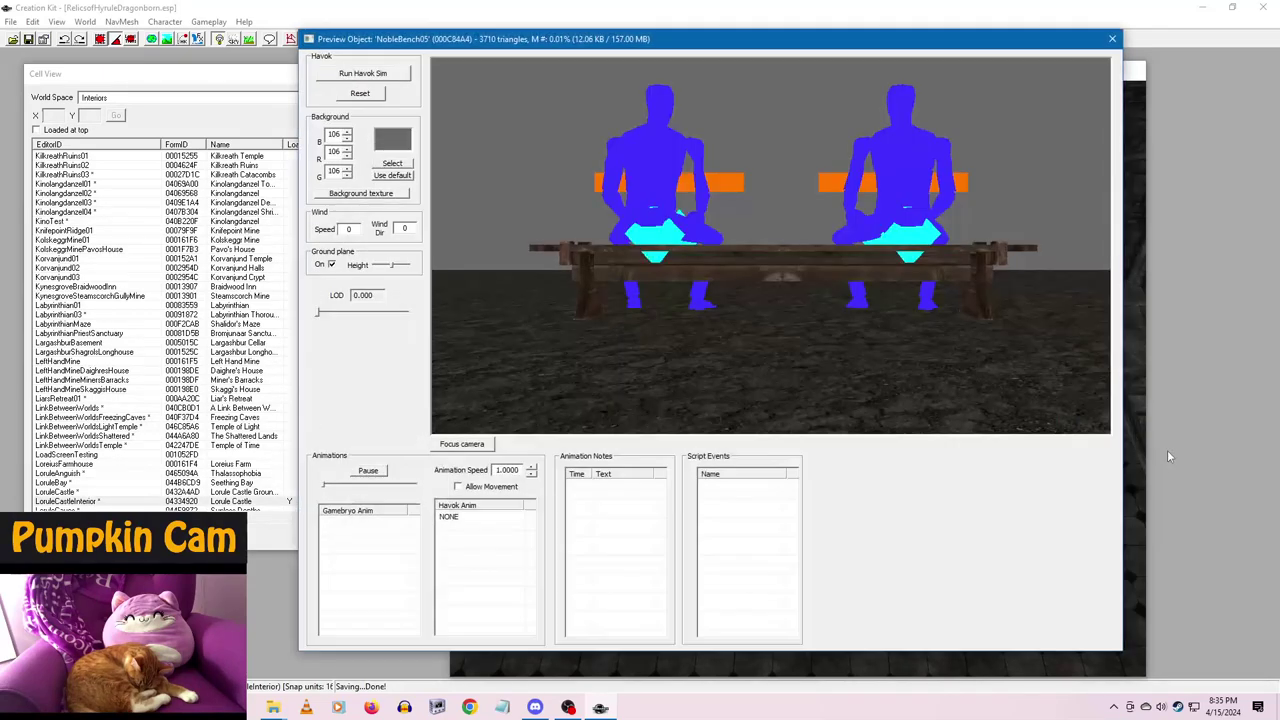
- Compare the NobleBench05, NobleBench01 and NobleBench04Front furniture objects in the object preview from several angles
{"action": "middle_click_drag", "start_coordinate": [850, 312], "coordinate": [1010, 347]}
{"action": "left_click_drag", "start_coordinate": [1011, 350], "coordinate": [1031, 350]}
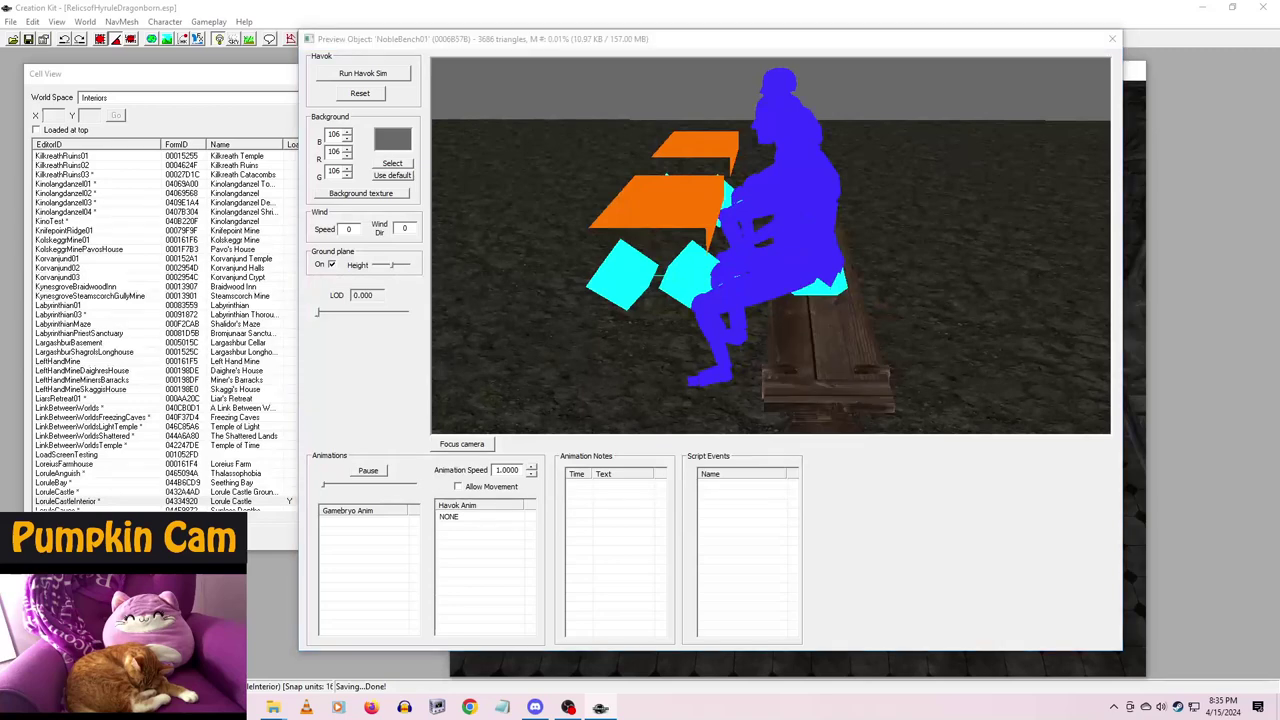
{"action": "middle_click_drag", "start_coordinate": [785, 335], "coordinate": [940, 350]}
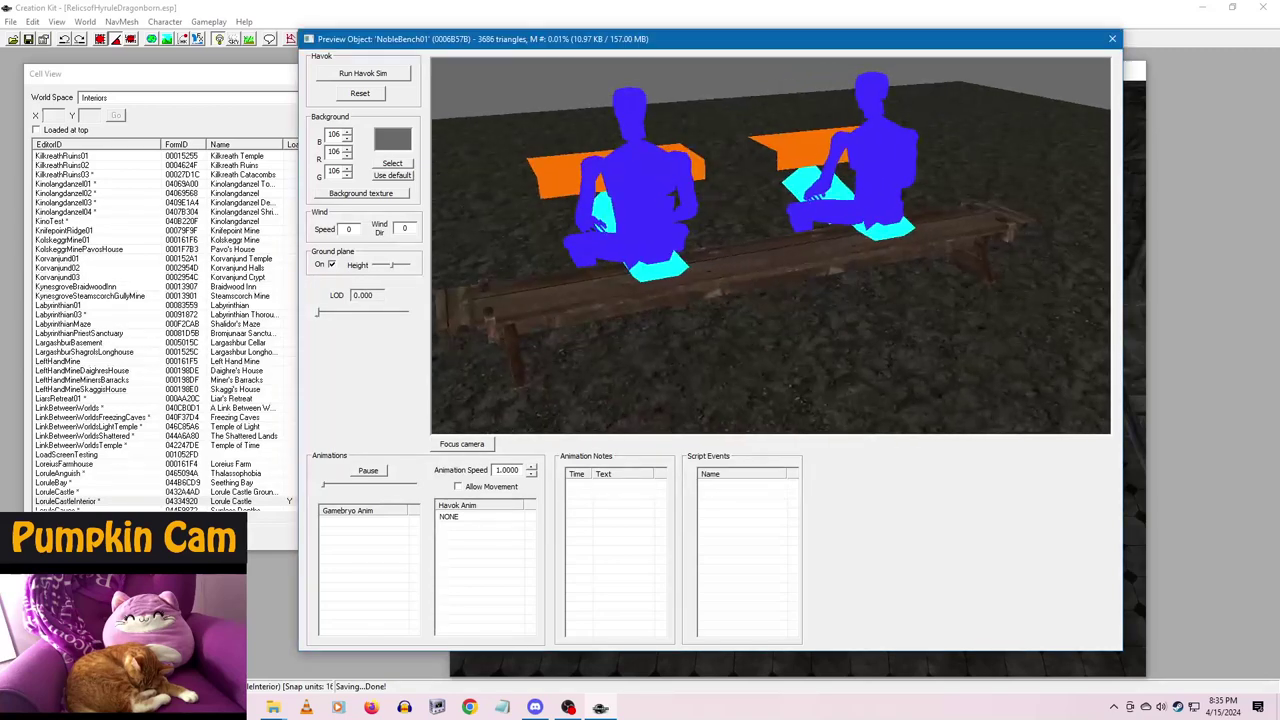
{"action": "key", "text": "Down"}
{"action": "key", "text": "Down"}
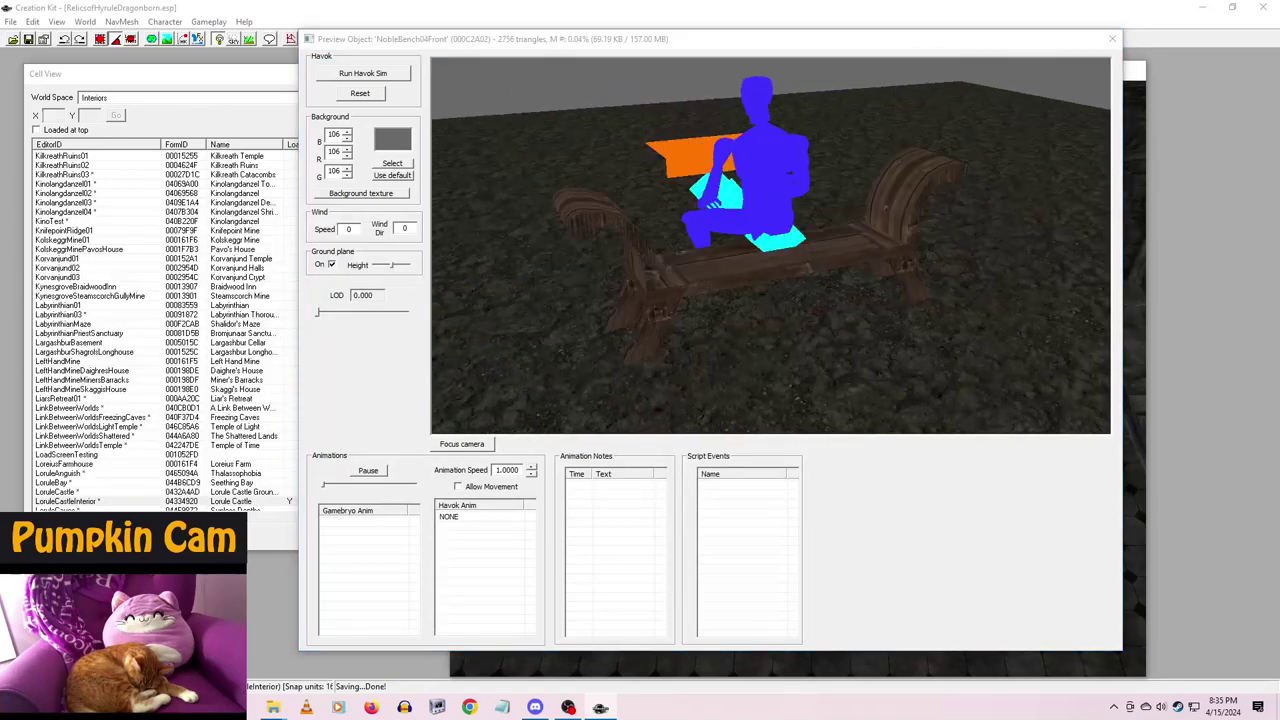
{"action": "key", "text": "Down"}
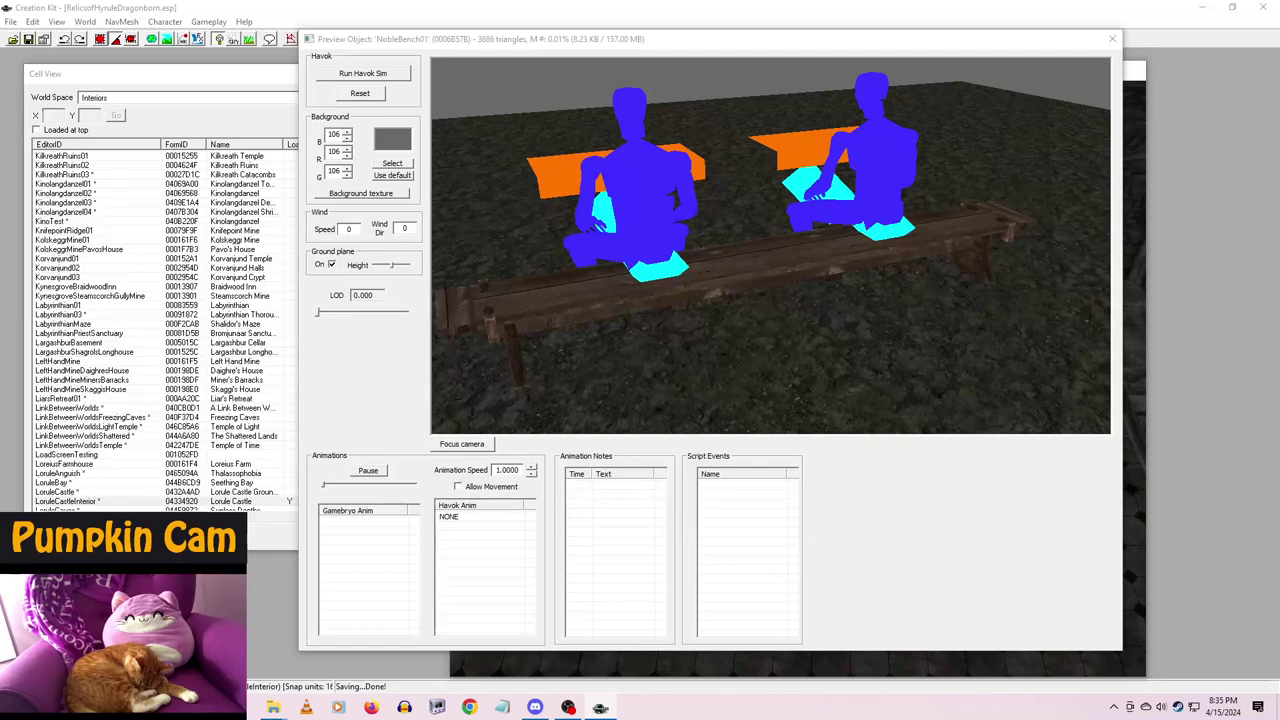
{"action": "key", "text": "Down"}
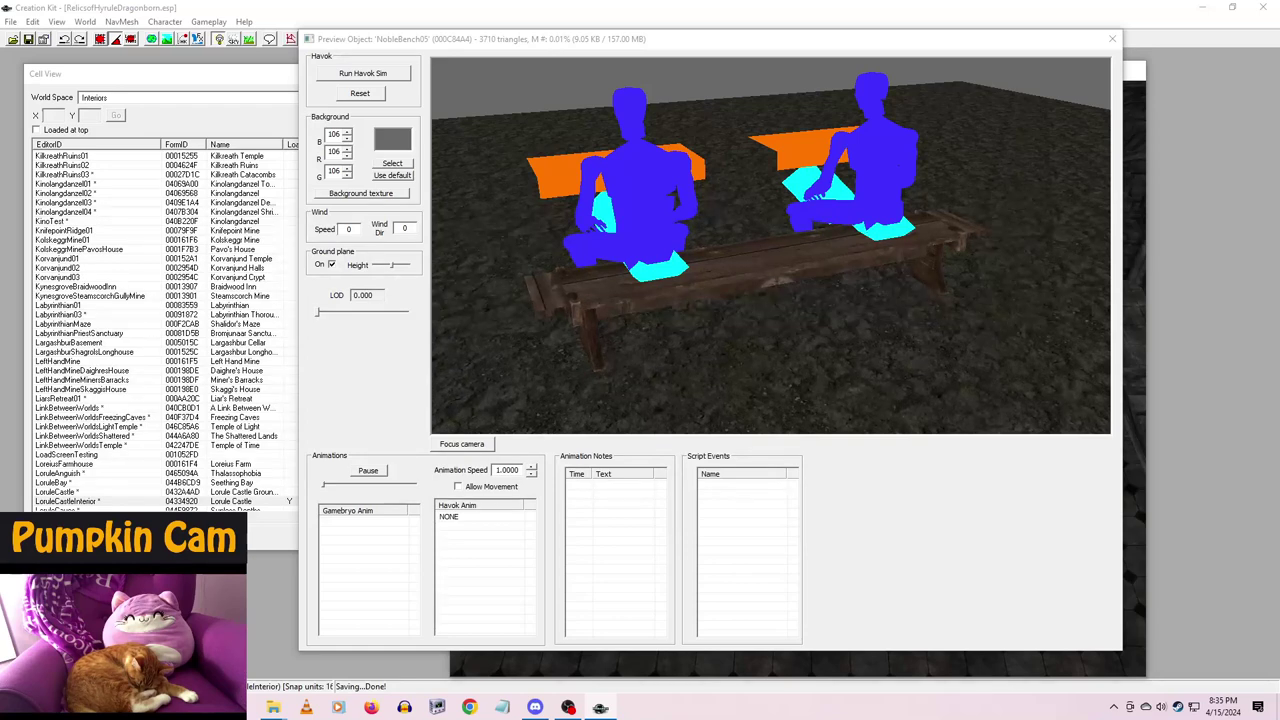
- Preview the UpperBench01 furniture object from behind and in front, and close the preview
{"action": "key", "text": "Down"}
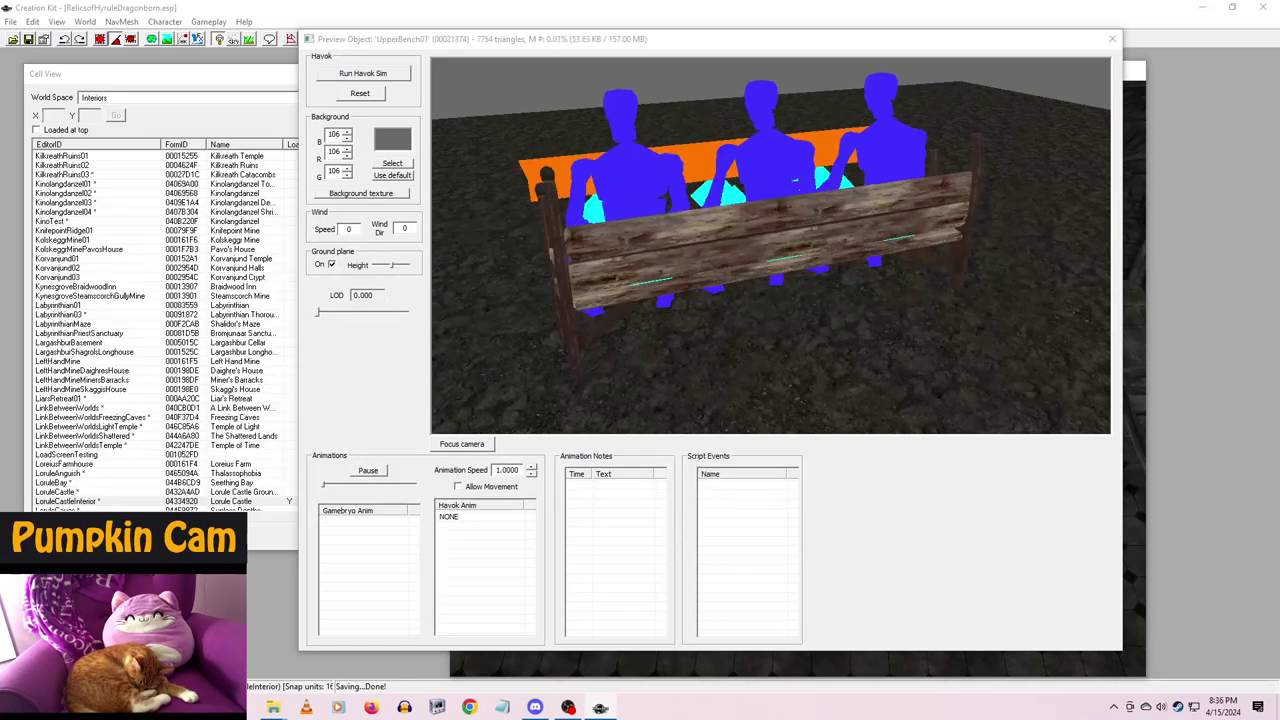
{"action": "key", "text": "Down"}
{"action": "key", "text": "Up"}
{"action": "left_click_drag", "start_coordinate": [700, 290], "coordinate": [1000, 285]}
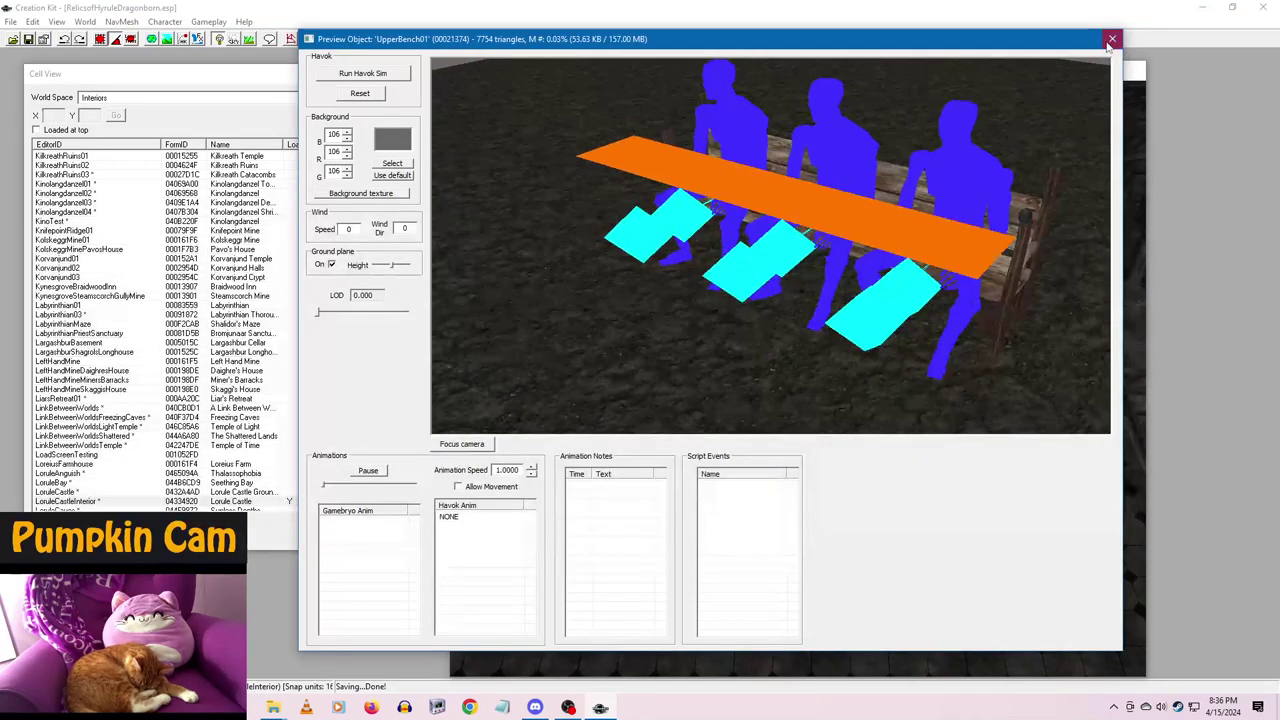
{"action": "left_click", "coordinate": [1112, 40]}
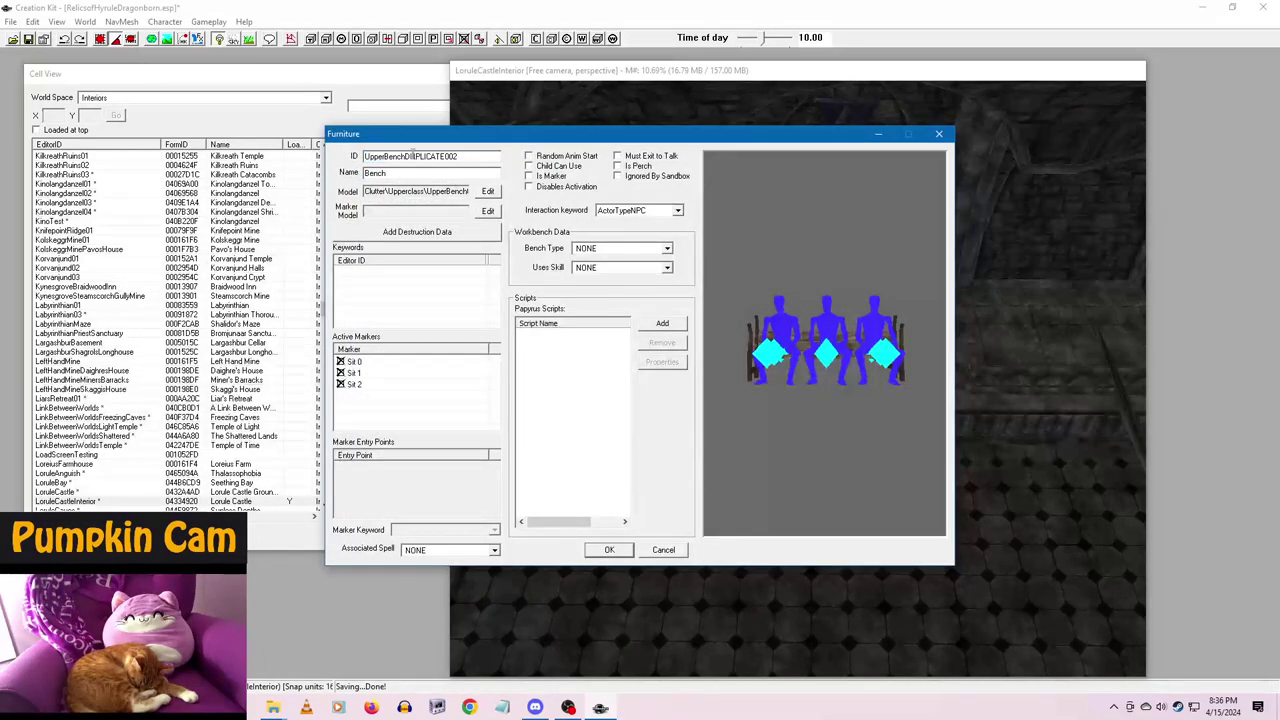
- Set the duplicated upper bench's ID to UpperBenchLoruleRoH
{"action": "left_click_drag", "start_coordinate": [405, 156], "coordinate": [620, 174]}
{"action": "type", "text": "LoruleRoH"}
- Assign a weathered TextureSetCrateWood texture set, found with the filter "wood", to the UpperBench01:1 part of the bench model
{"action": "left_click", "coordinate": [488, 191]}
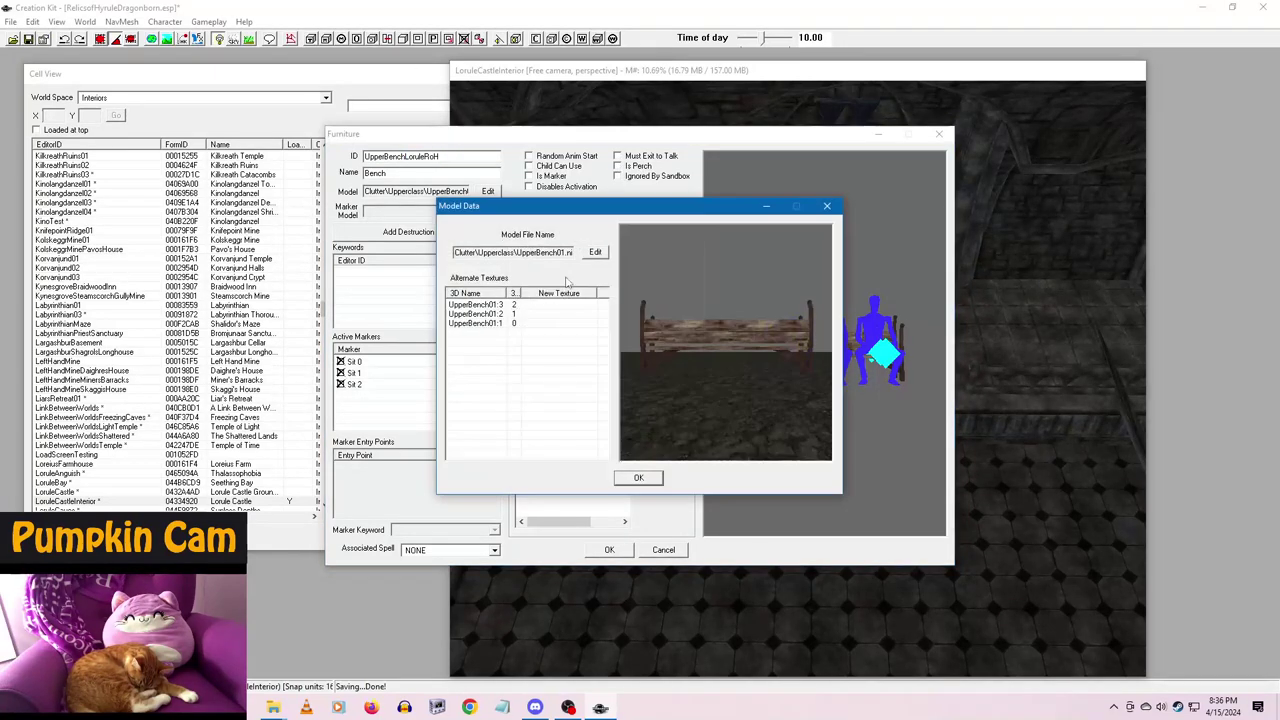
{"action": "right_click", "coordinate": [484, 317]}
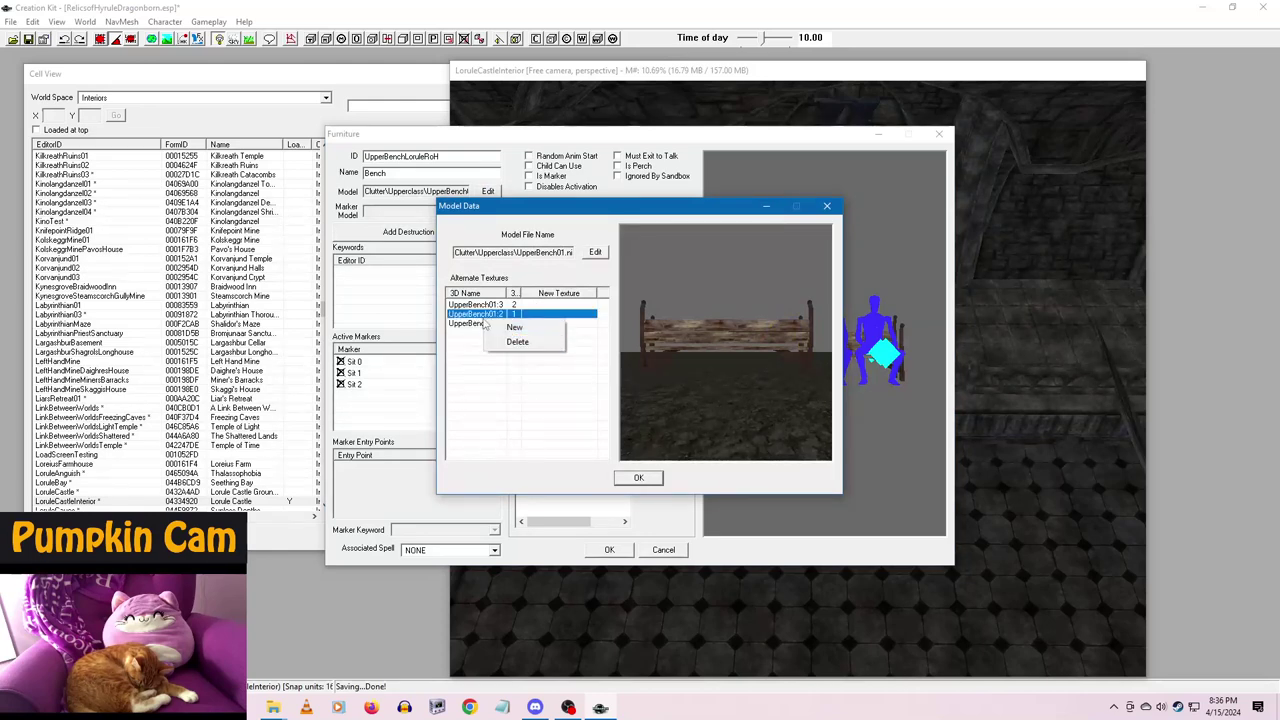
{"action": "right_click", "coordinate": [470, 324]}
{"action": "left_click", "coordinate": [492, 331]}
{"action": "double_click", "coordinate": [492, 330]}
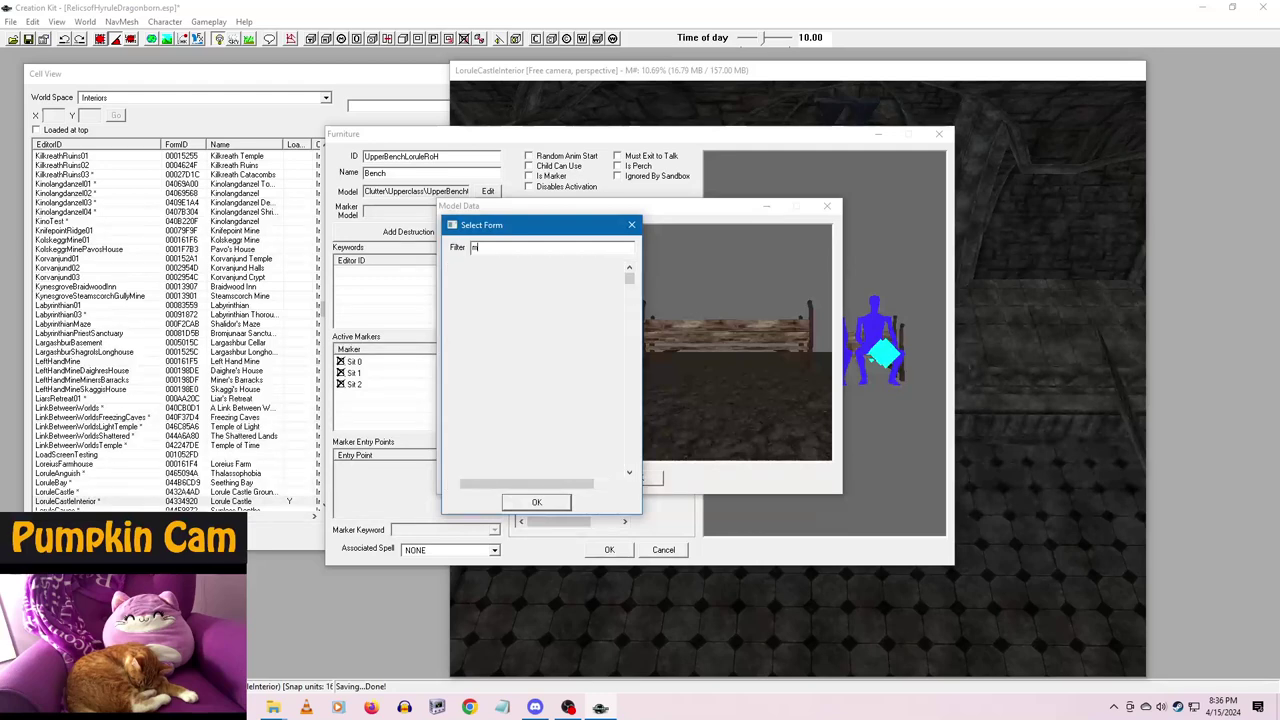
{"action": "key", "text": "BackSpace"}
{"action": "type", "text": "wood"}
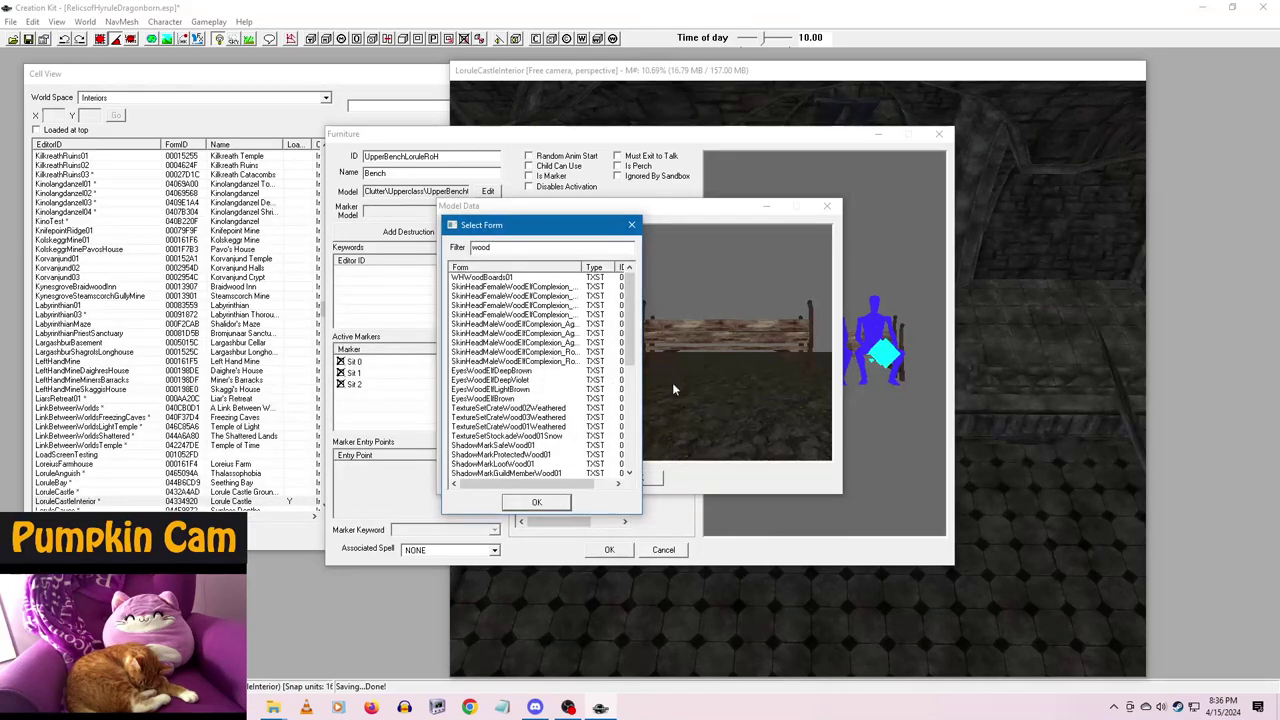
{"action": "left_click", "coordinate": [544, 420]}
{"action": "left_click", "coordinate": [540, 504]}
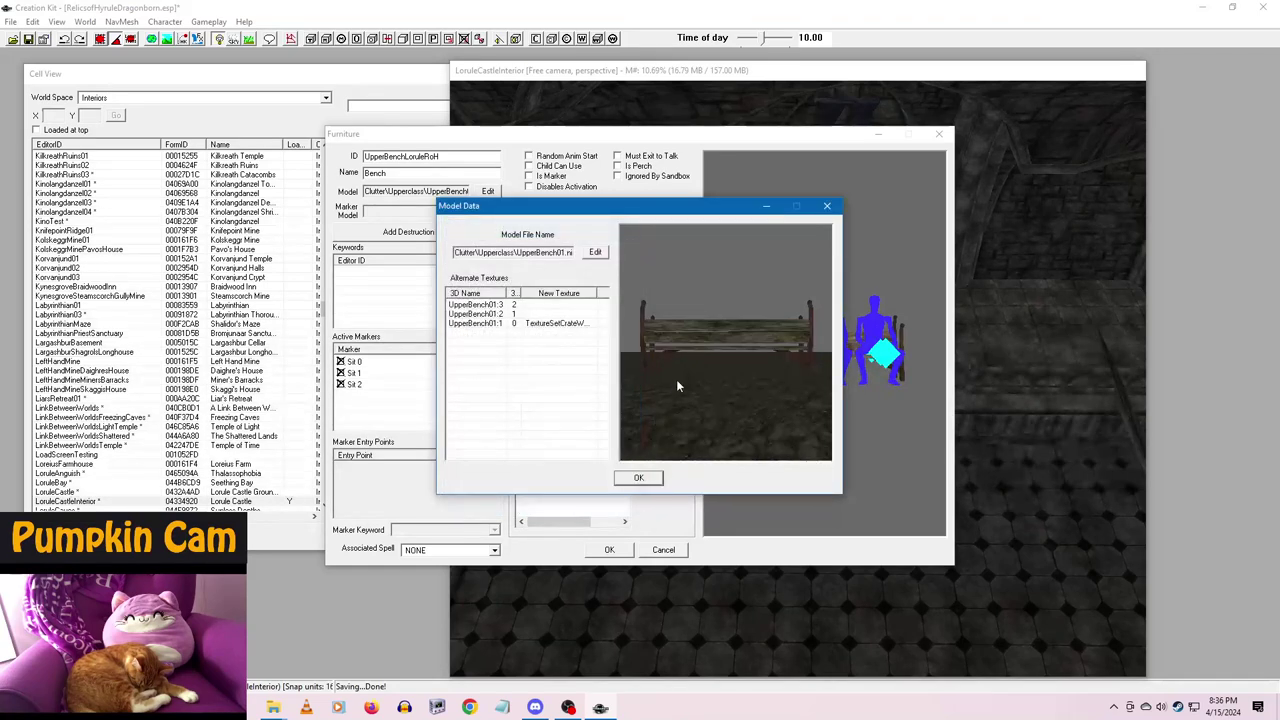
{"action": "left_click_drag", "start_coordinate": [676, 379], "coordinate": [790, 426]}
{"action": "left_click", "coordinate": [638, 477]}
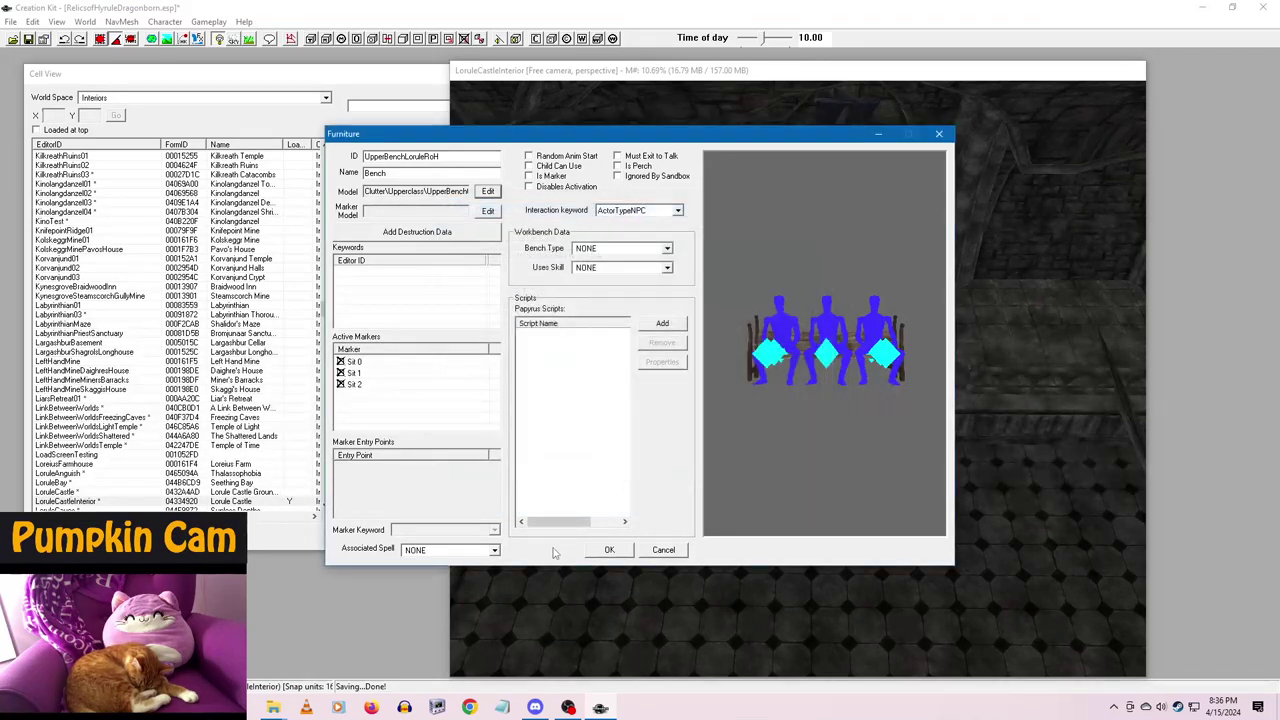
- Save the bench's furniture settings and accept the ID rename
{"action": "left_click", "coordinate": [609, 549]}
{"action": "left_click", "coordinate": [711, 410]}
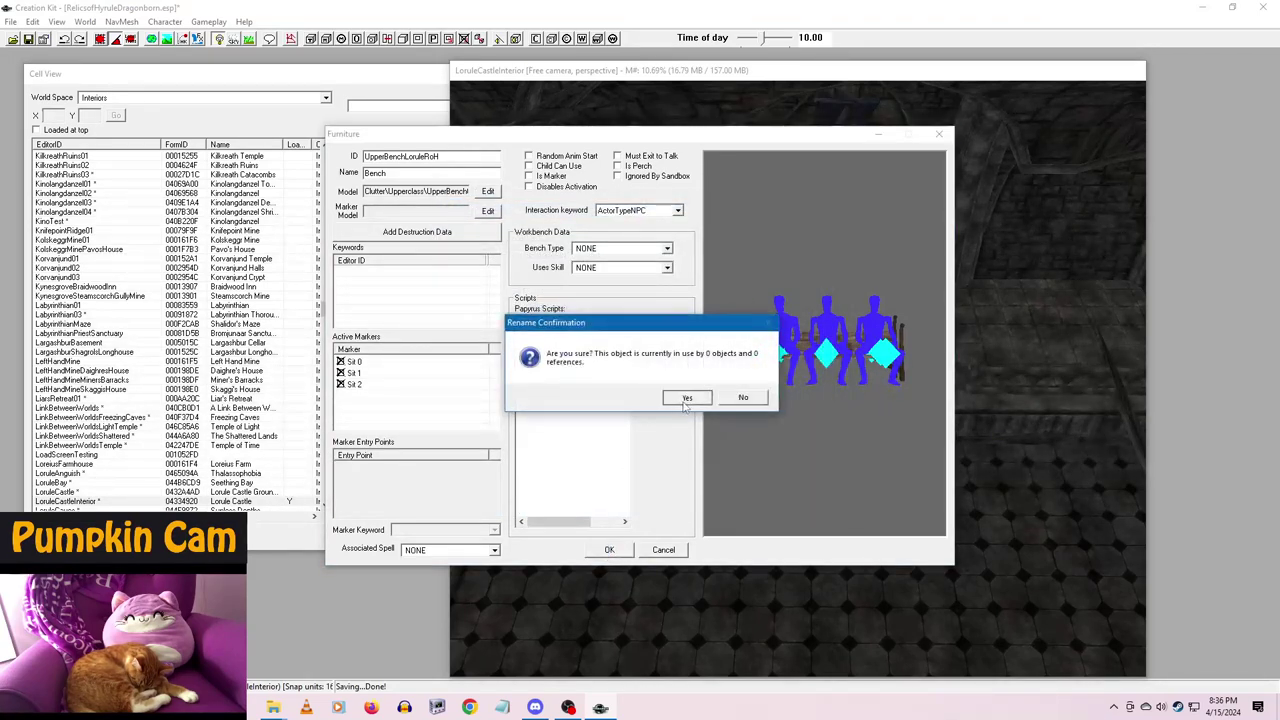
{"action": "left_click", "coordinate": [686, 399]}
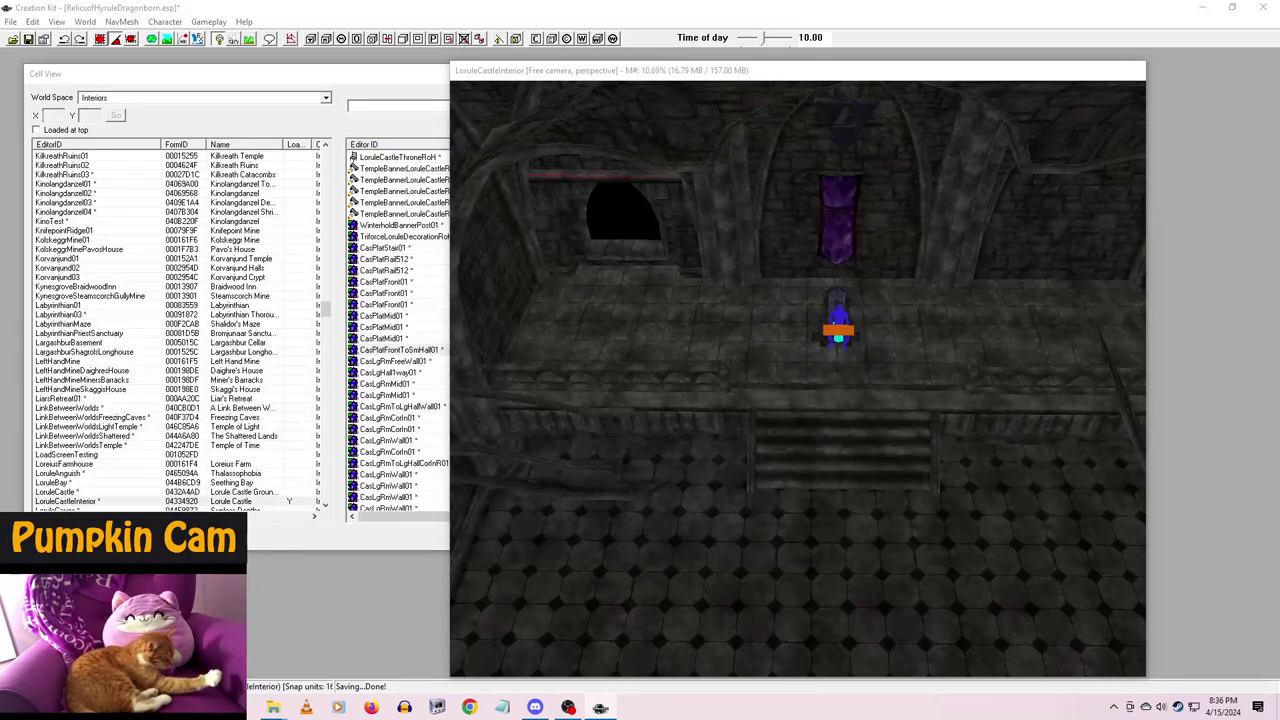
- Place the UpperBenchLoruleRoH bench on the tiled floor in front of the throne platform, beside the stairs
{"action": "left_click", "coordinate": [1023, 590]}
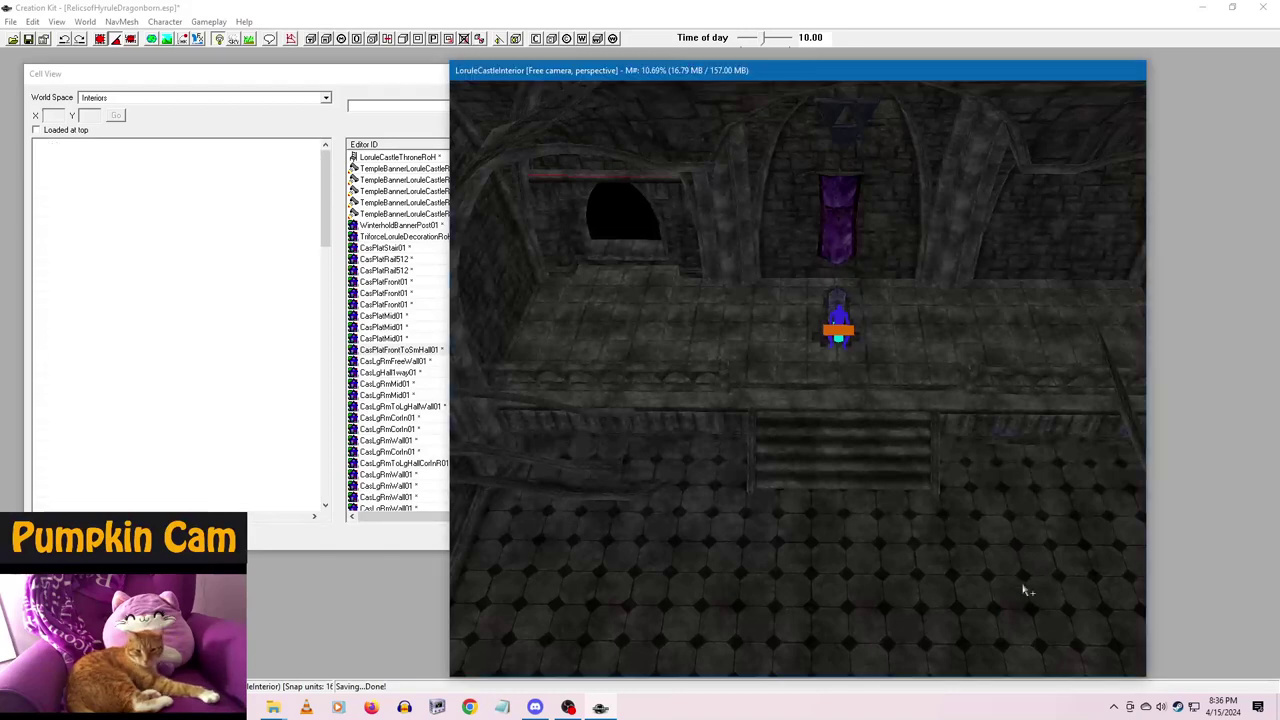
{"action": "key", "text": "ctrl+v"}
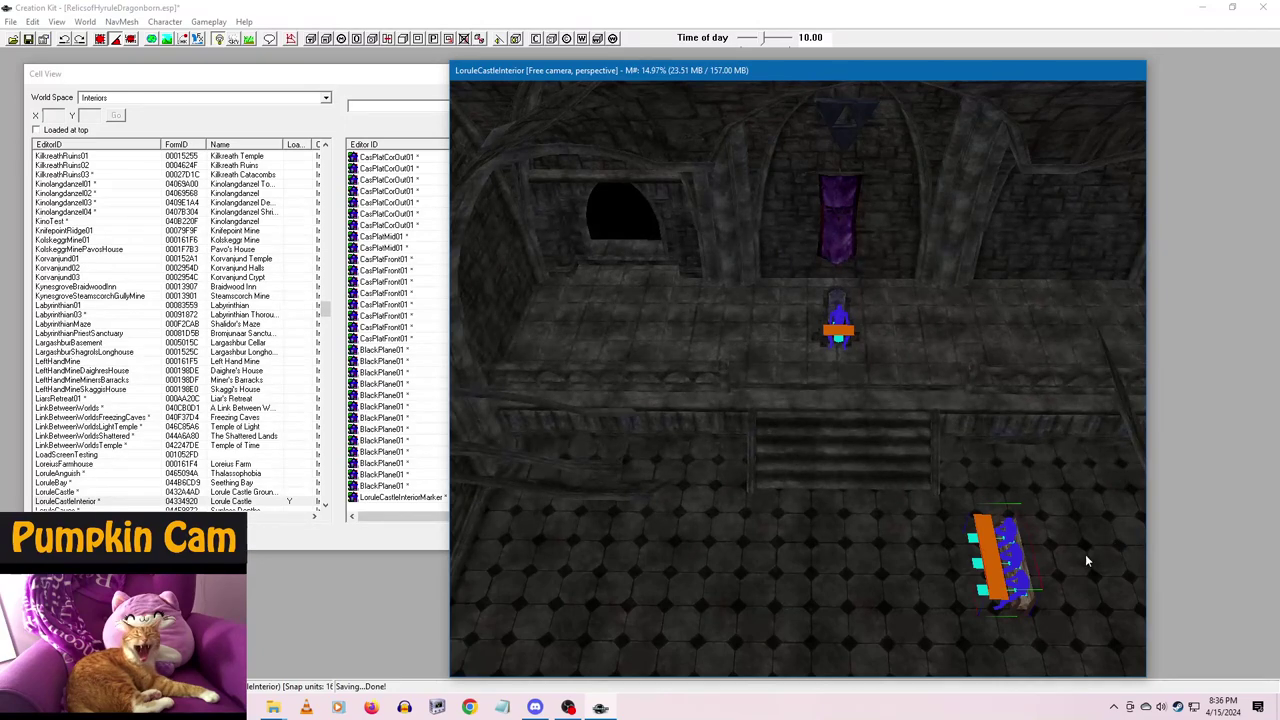
{"action": "scroll", "coordinate": [1100, 540], "scroll_direction": "down", "scroll_amount": 3}
{"action": "middle_click_drag", "start_coordinate": [1100, 540], "coordinate": [809, 383]}
{"action": "scroll", "coordinate": [830, 415], "scroll_direction": "up", "scroll_amount": 2}
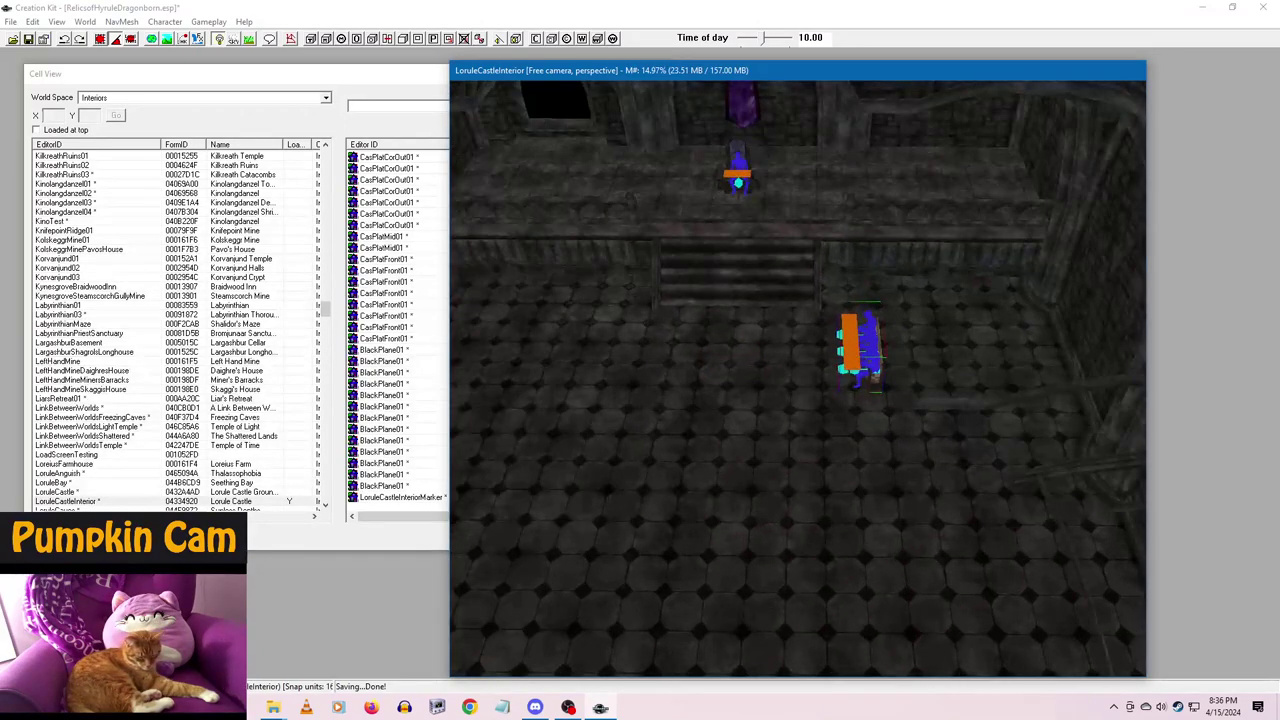
- Rotate the placed bench so its seats face the throne platform
{"action": "right_click_drag", "start_coordinate": [835, 350], "coordinate": [860, 350]}
{"action": "middle_click_drag", "start_coordinate": [860, 350], "coordinate": [861, 417], "text": "shift"}
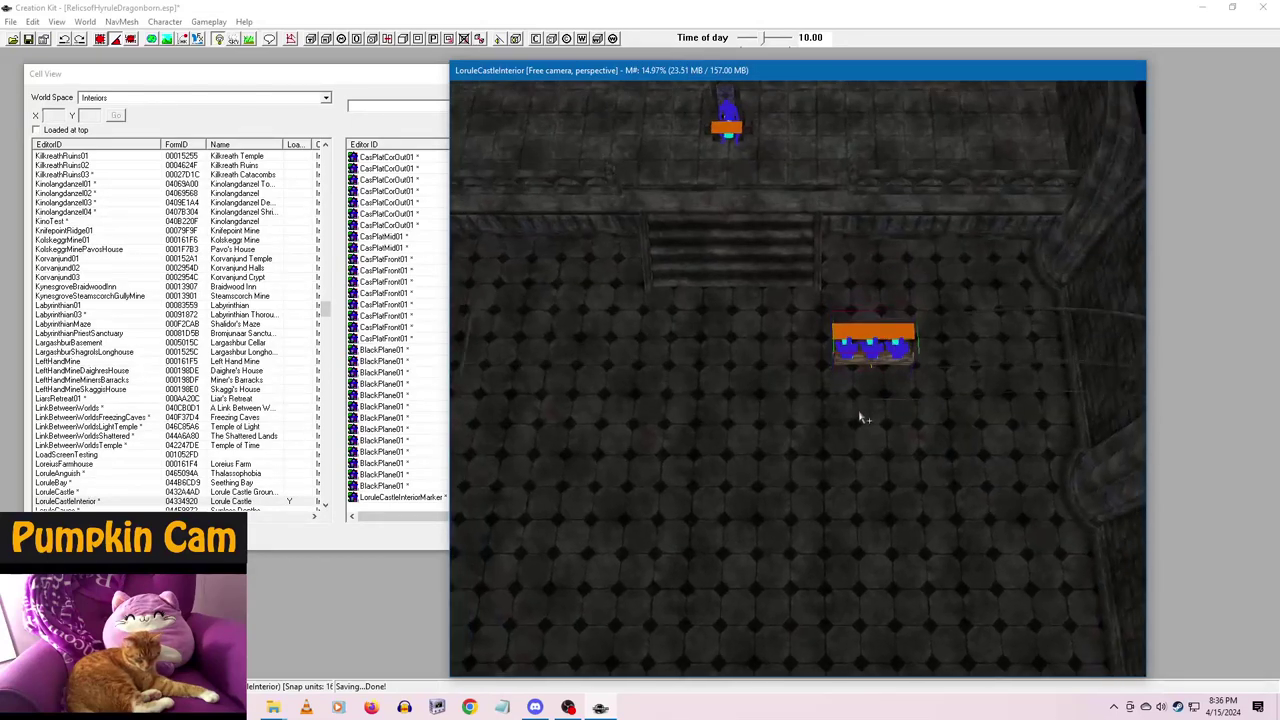
{"action": "scroll", "coordinate": [862, 418], "scroll_direction": "up", "scroll_amount": 5}
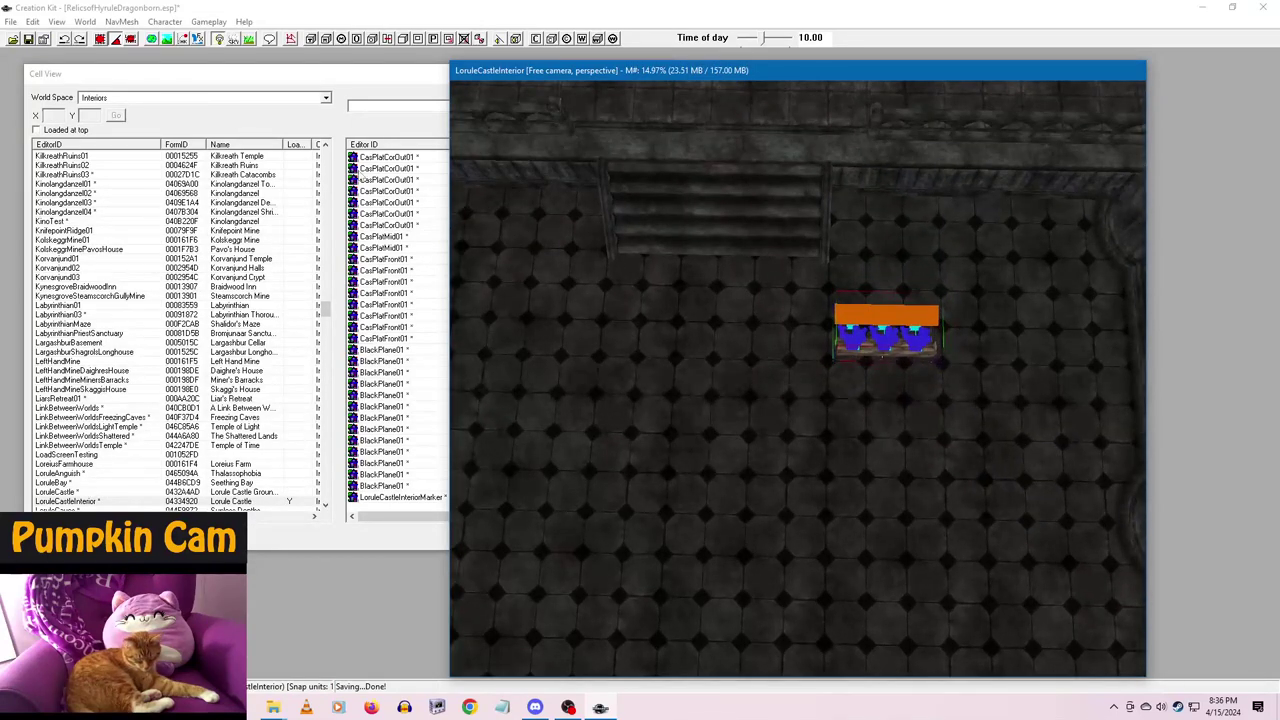
- Toggle grid snapping and reposition the bench on the floor to one side of the stairs, farther back from the platform
{"action": "left_click", "coordinate": [99, 40]}
{"action": "left_click_drag", "start_coordinate": [898, 342], "coordinate": [900, 382]}
{"action": "left_click", "coordinate": [877, 377]}
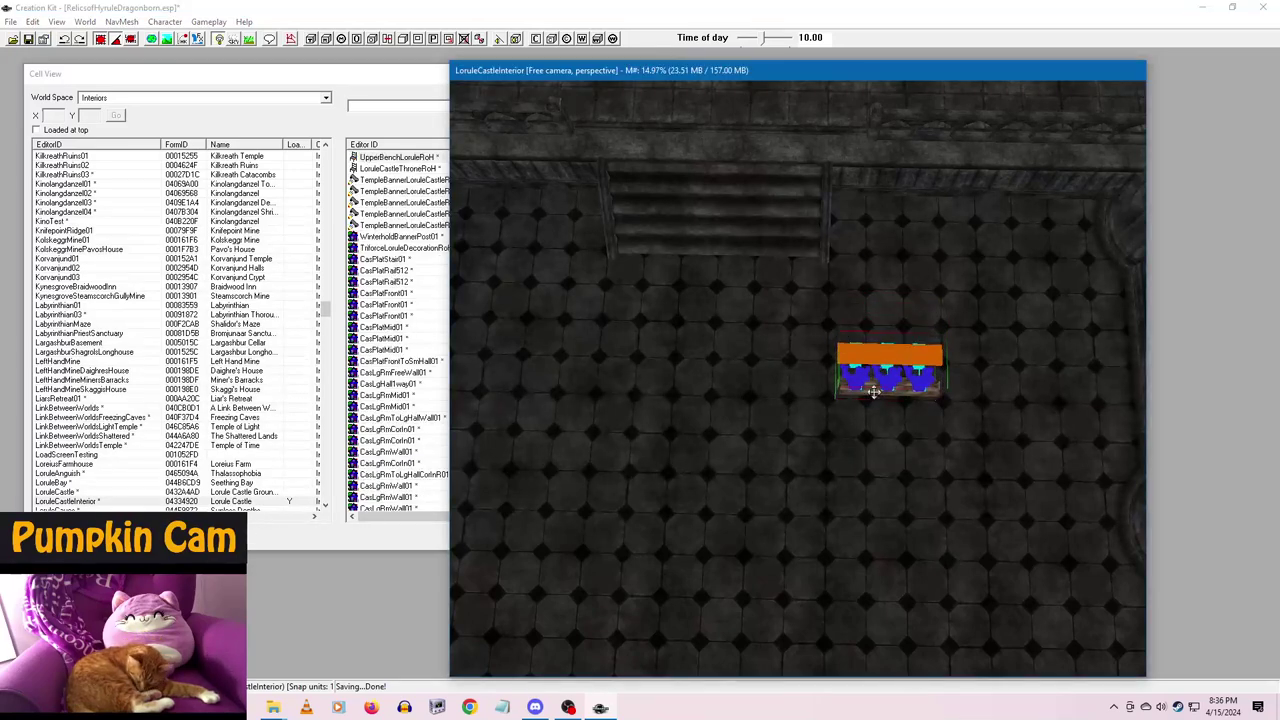
{"action": "middle_click_drag", "start_coordinate": [877, 377], "coordinate": [898, 415], "text": "shift"}
{"action": "left_click_drag", "start_coordinate": [898, 416], "coordinate": [888, 368]}
{"action": "middle_click_drag", "start_coordinate": [925, 422], "coordinate": [800, 425], "text": "shift"}
{"action": "left_click_drag", "start_coordinate": [732, 402], "coordinate": [736, 420]}
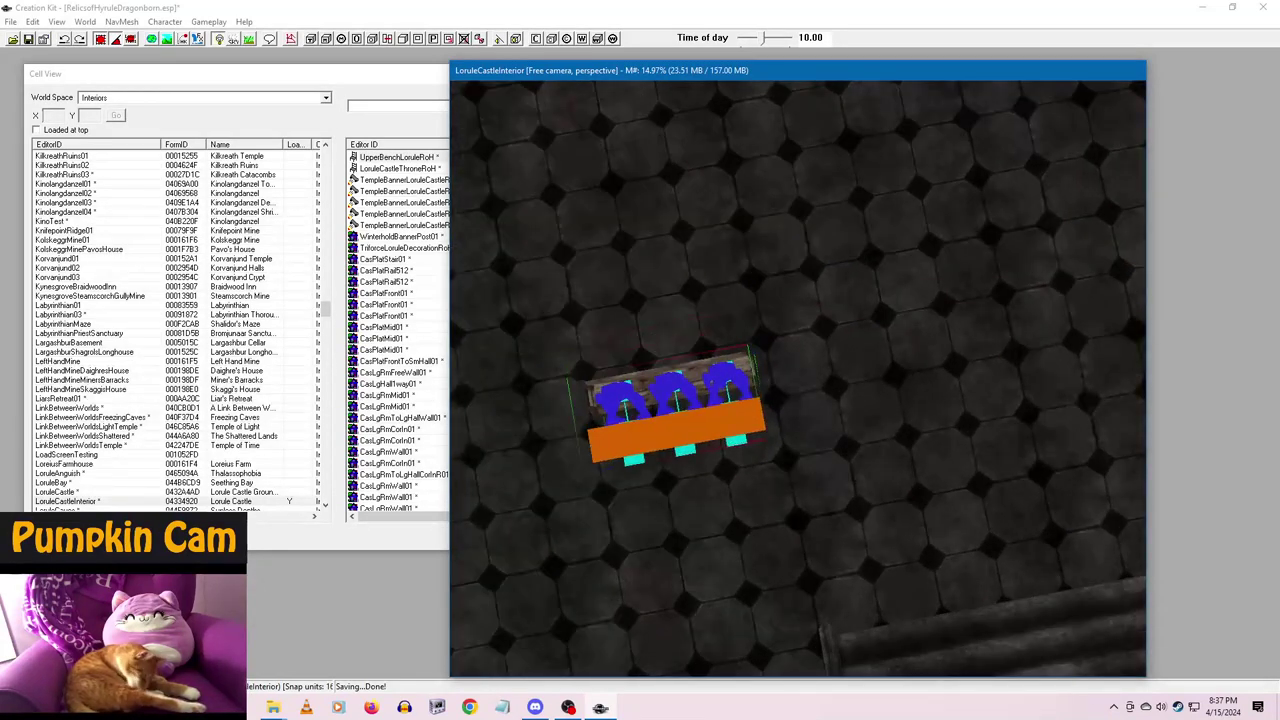
- Duplicate the bench and move the copy along its row to the opposite side of the central aisle
{"action": "middle_click_drag", "start_coordinate": [736, 420], "coordinate": [752, 430], "text": "shift"}
{"action": "scroll", "coordinate": [754, 431], "scroll_direction": "down", "scroll_amount": 3}
{"action": "middle_click_drag", "start_coordinate": [857, 441], "coordinate": [820, 439]}
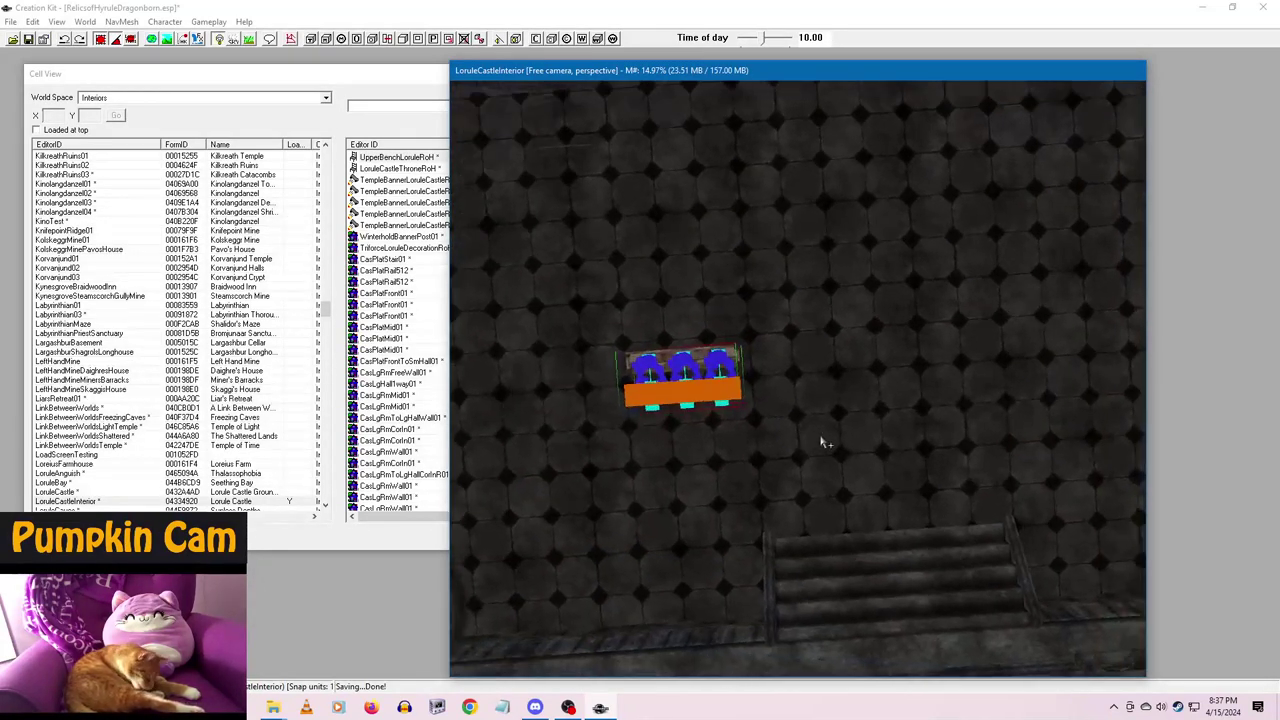
{"action": "left_click", "coordinate": [712, 358]}
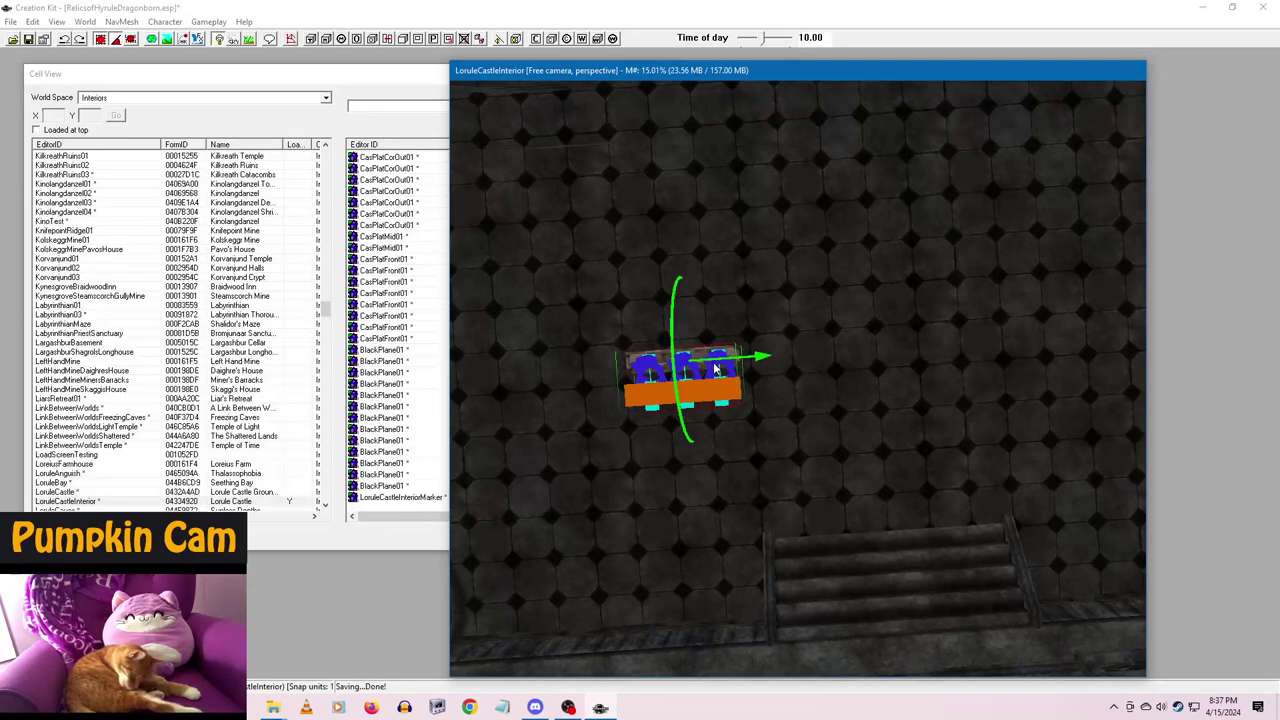
{"action": "left_click_drag", "start_coordinate": [714, 368], "coordinate": [1115, 342]}
{"action": "left_click", "coordinate": [676, 381]}
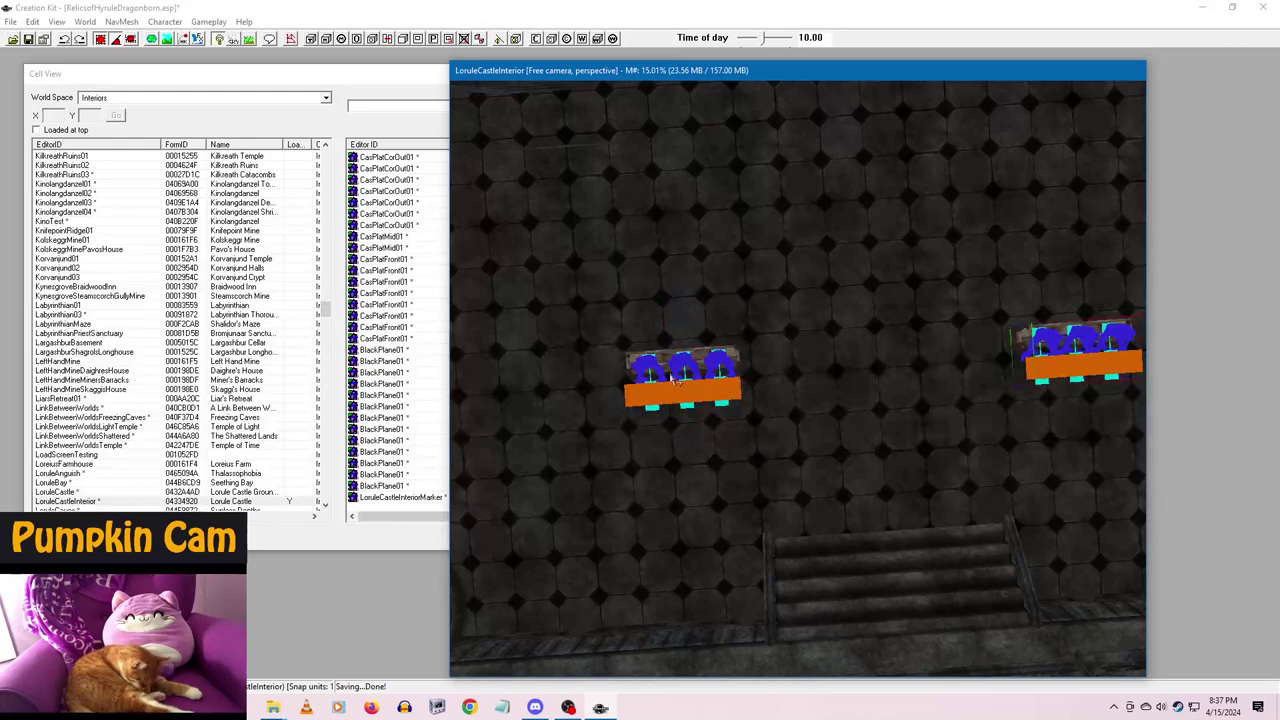
- Duplicate the bench across the aisle and place the copy beside it, closer to the side wall
{"action": "middle_click_drag", "start_coordinate": [757, 368], "coordinate": [840, 397]}
{"action": "scroll", "coordinate": [840, 397], "scroll_direction": "down", "scroll_amount": 3}
{"action": "key", "text": "ctrl+d"}
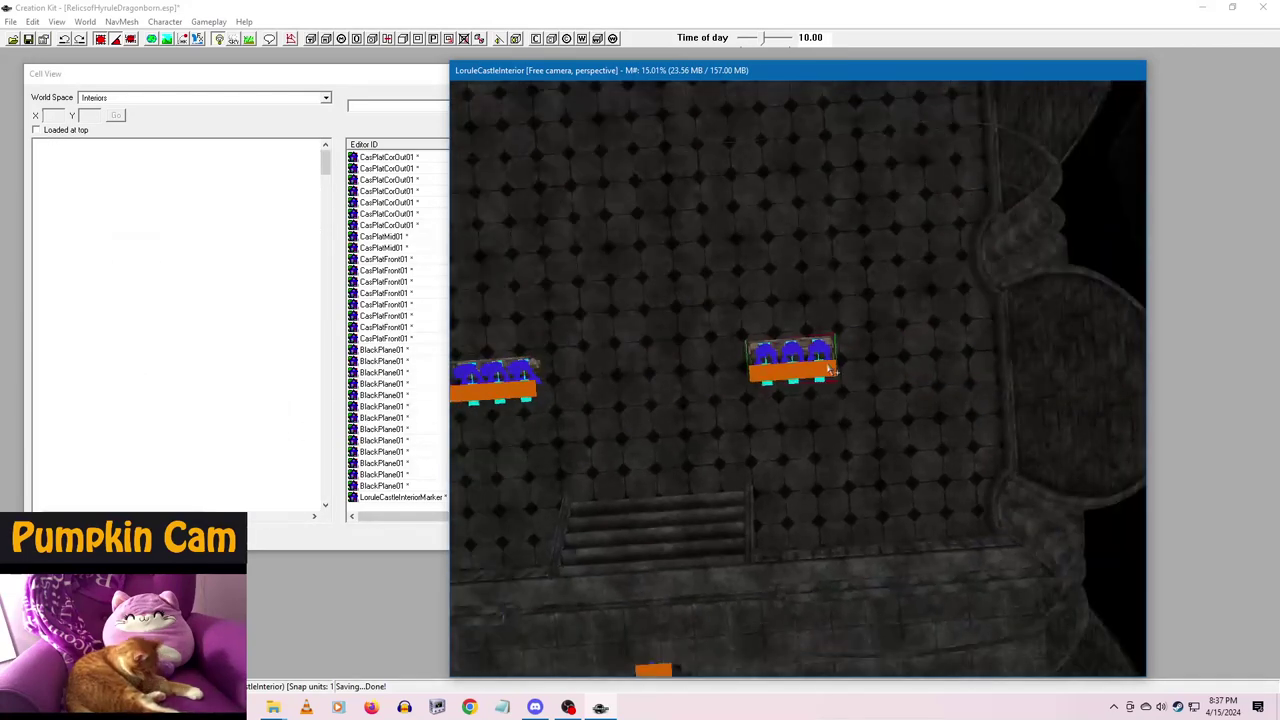
{"action": "left_click_drag", "start_coordinate": [815, 354], "coordinate": [916, 346]}
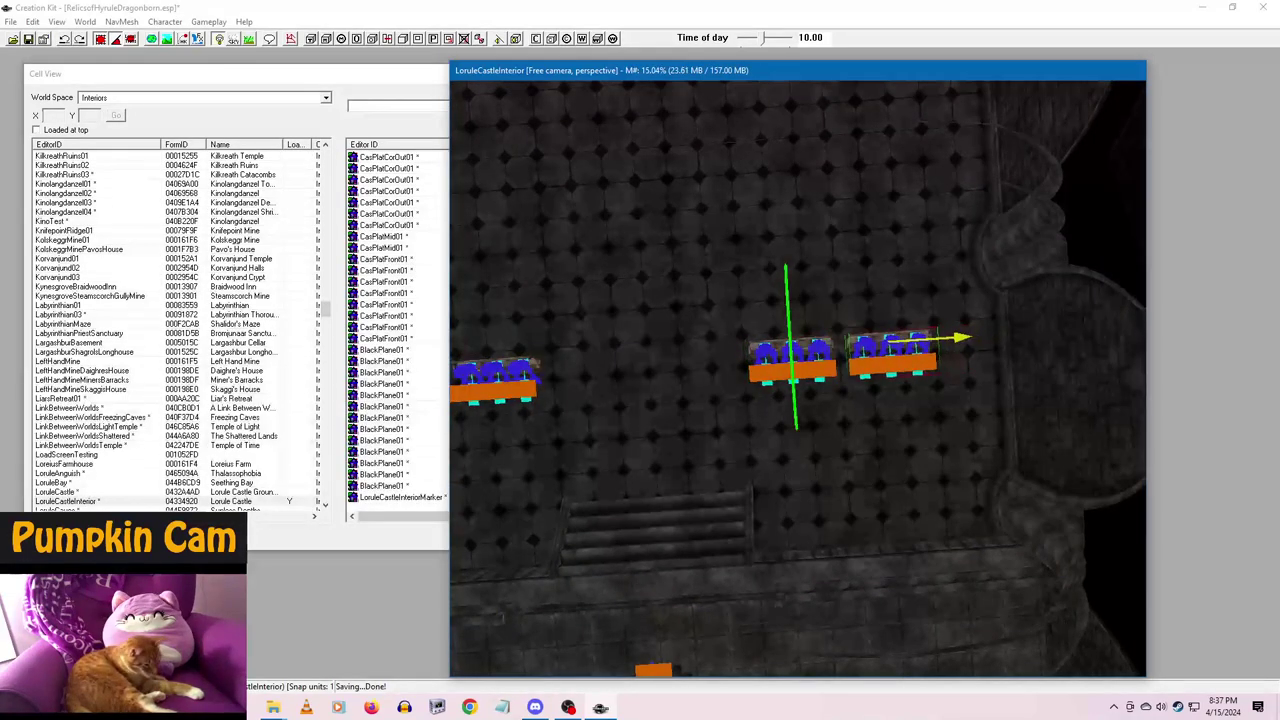
- Duplicate the first bench and place the copy on its outer side, toward the other side wall
{"action": "middle_click_drag", "start_coordinate": [901, 347], "coordinate": [766, 400]}
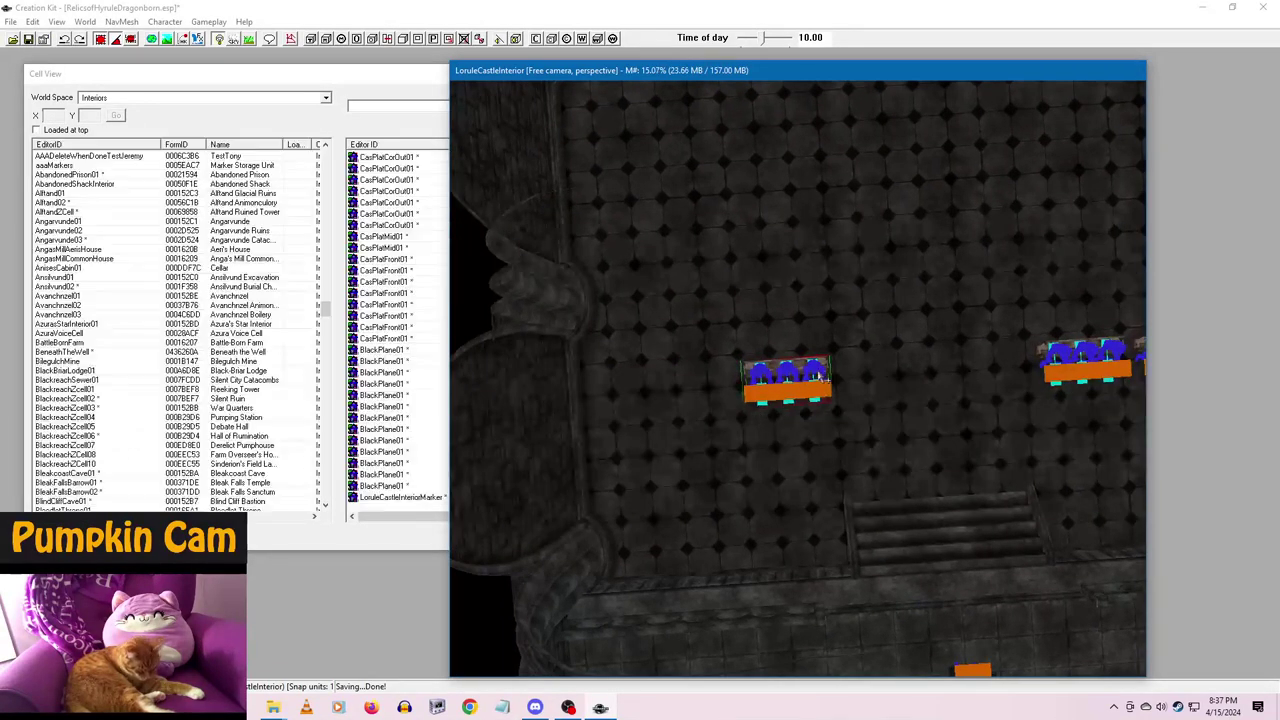
{"action": "key", "text": "ctrl+d"}
{"action": "left_click_drag", "start_coordinate": [821, 377], "coordinate": [710, 368]}
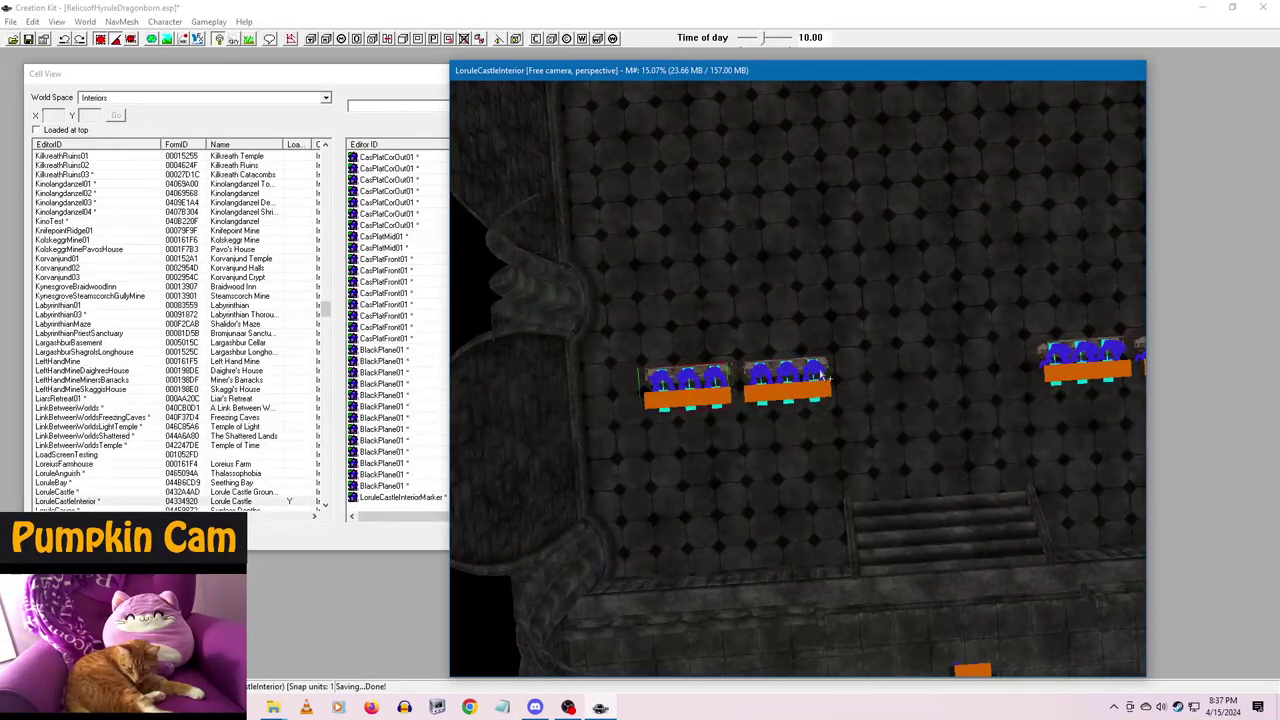
- Select the four benches of the front row, duplicate them, and place the copies directly behind as a second row
{"action": "middle_click_drag", "start_coordinate": [821, 378], "coordinate": [880, 356]}
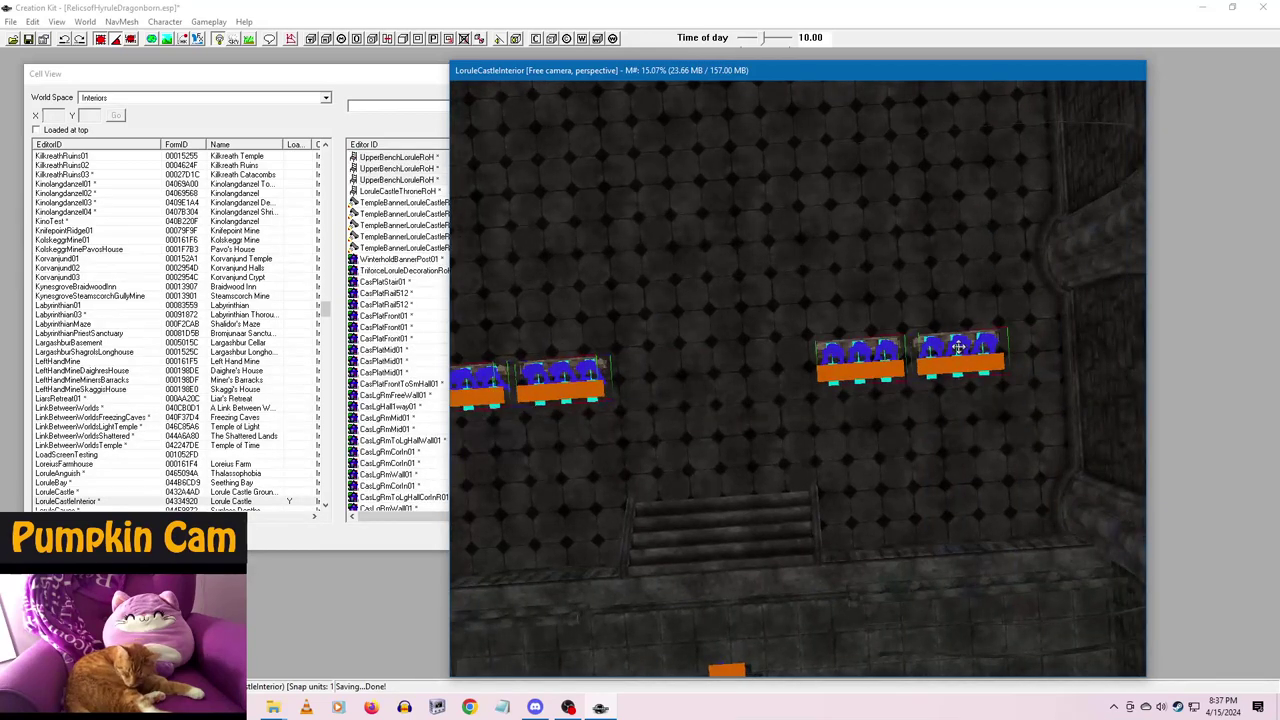
{"action": "key", "text": "ctrl+d"}
{"action": "key", "text": "c"}
{"action": "key", "text": "x"}
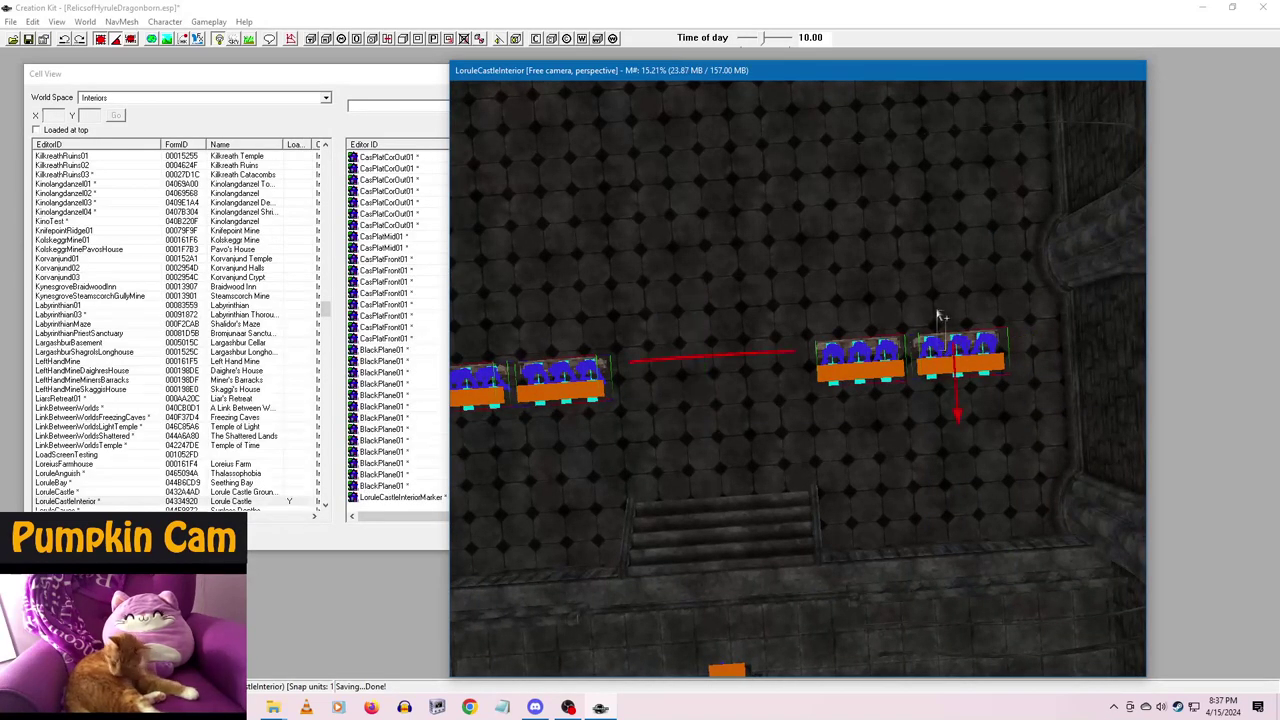
{"action": "left_click", "coordinate": [935, 347]}
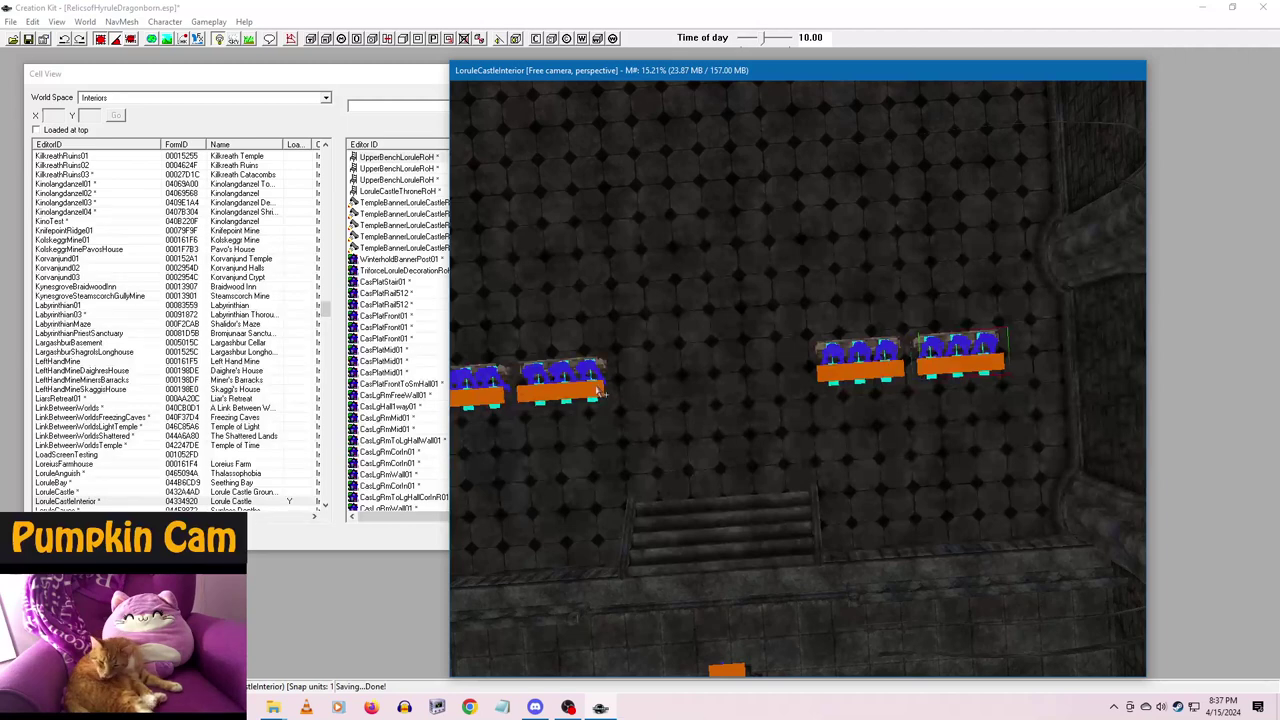
{"action": "left_click", "coordinate": [478, 381]}
{"action": "left_click", "coordinate": [549, 387]}
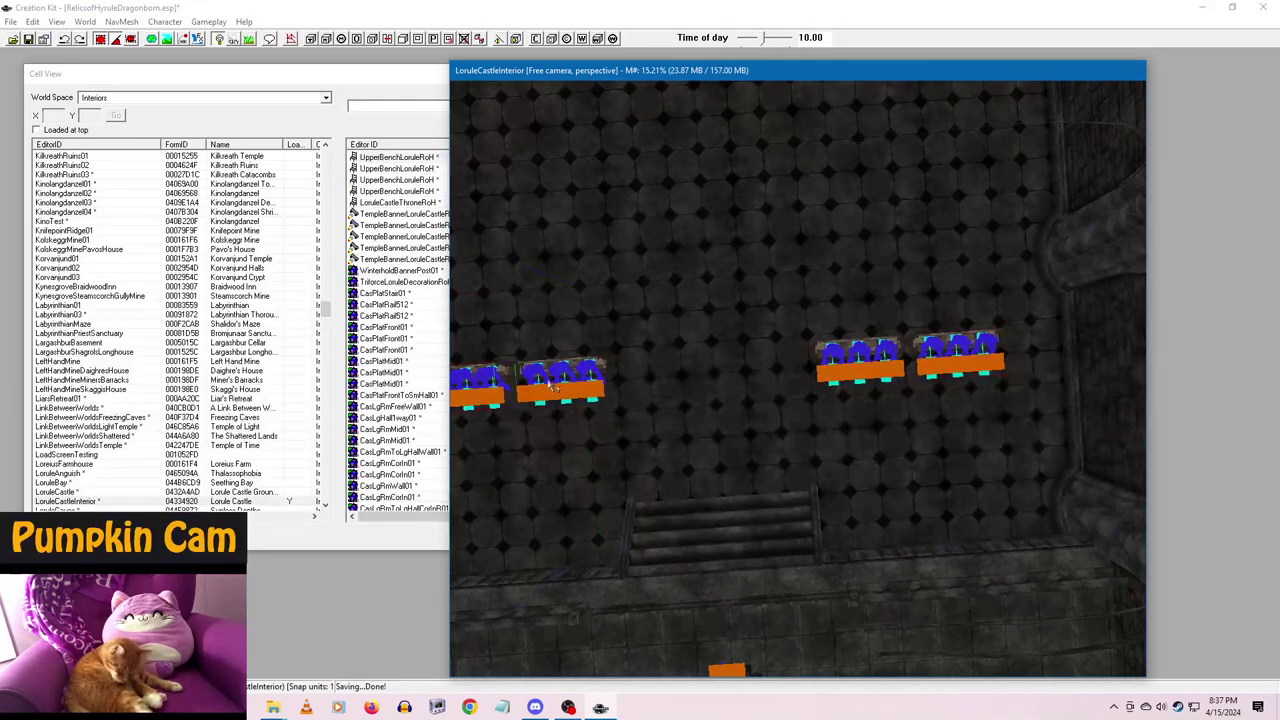
{"action": "left_click", "coordinate": [930, 346]}
{"action": "left_click_drag", "start_coordinate": [930, 350], "coordinate": [925, 232]}
{"action": "scroll", "coordinate": [916, 326], "scroll_direction": "up", "scroll_amount": 4}
{"action": "scroll", "coordinate": [826, 370], "scroll_direction": "down", "scroll_amount": 5}
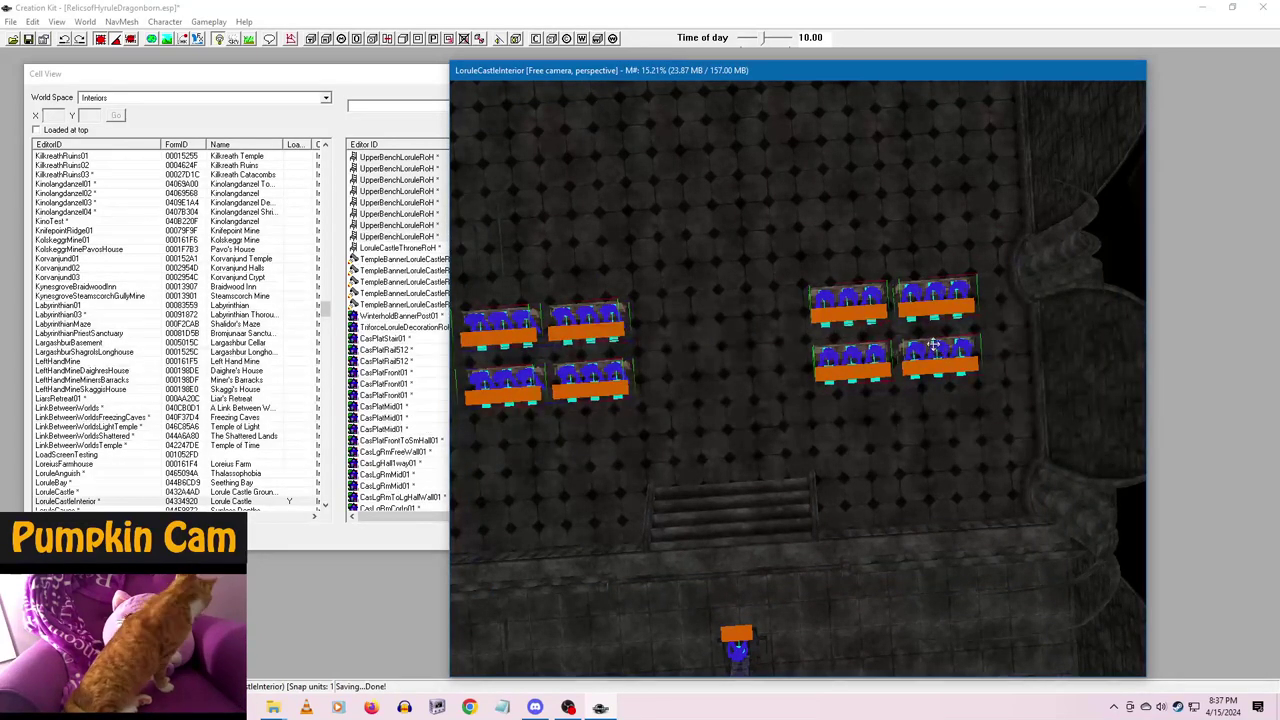
- Duplicate both bench rows and move the copies back along the floor to make rows three and four
{"action": "key", "text": "ctrl+d"}
{"action": "key", "text": "y"}
{"action": "key", "text": "x"}
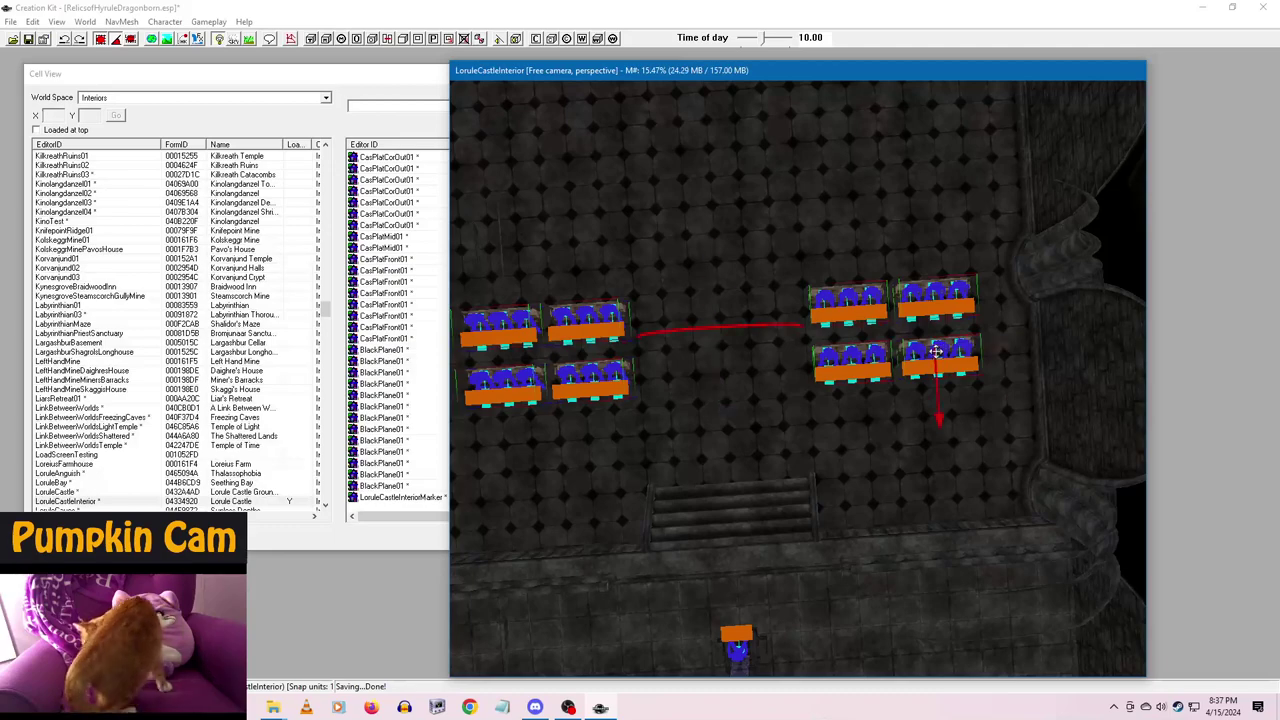
{"action": "left_click_drag", "start_coordinate": [935, 351], "coordinate": [927, 236]}
- Duplicate the rearmost two bench rows twice toward the back wall, matching the spacing of the existing rows
{"action": "middle_click_drag", "start_coordinate": [754, 303], "coordinate": [794, 380]}
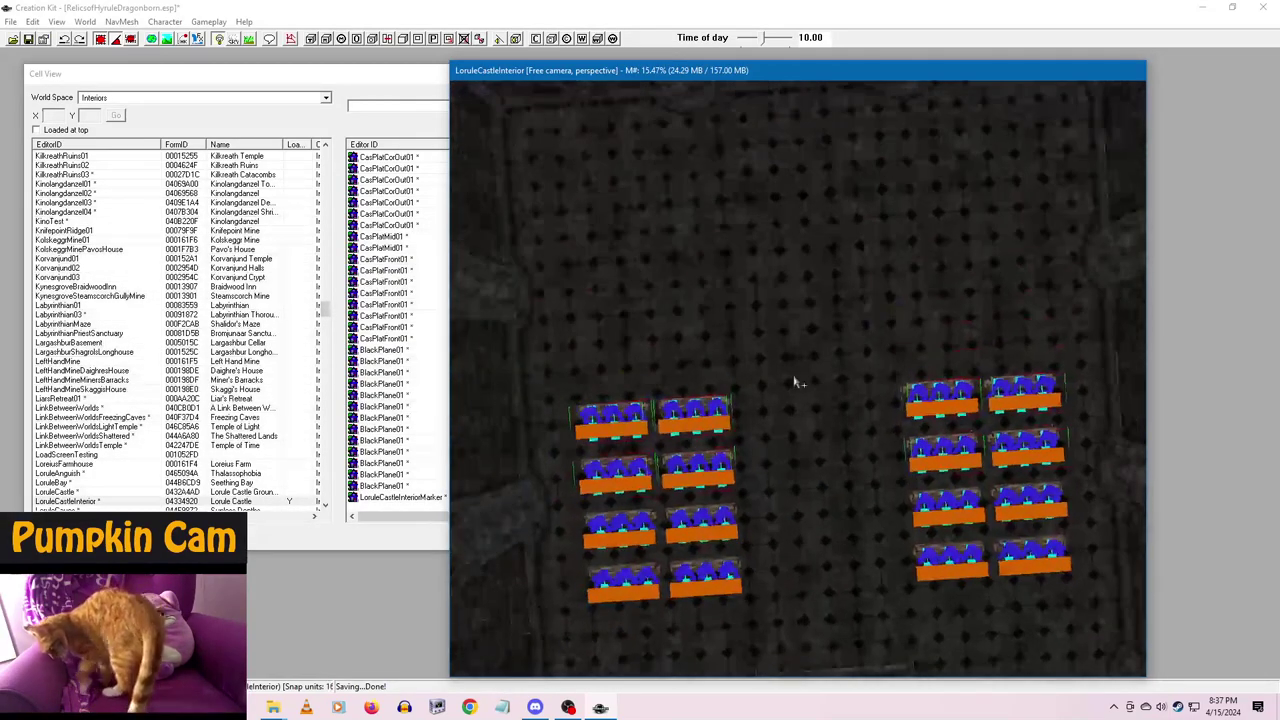
{"action": "scroll", "coordinate": [804, 424], "scroll_direction": "down", "scroll_amount": 2}
{"action": "middle_click_drag", "start_coordinate": [806, 426], "coordinate": [802, 448], "text": "shift"}
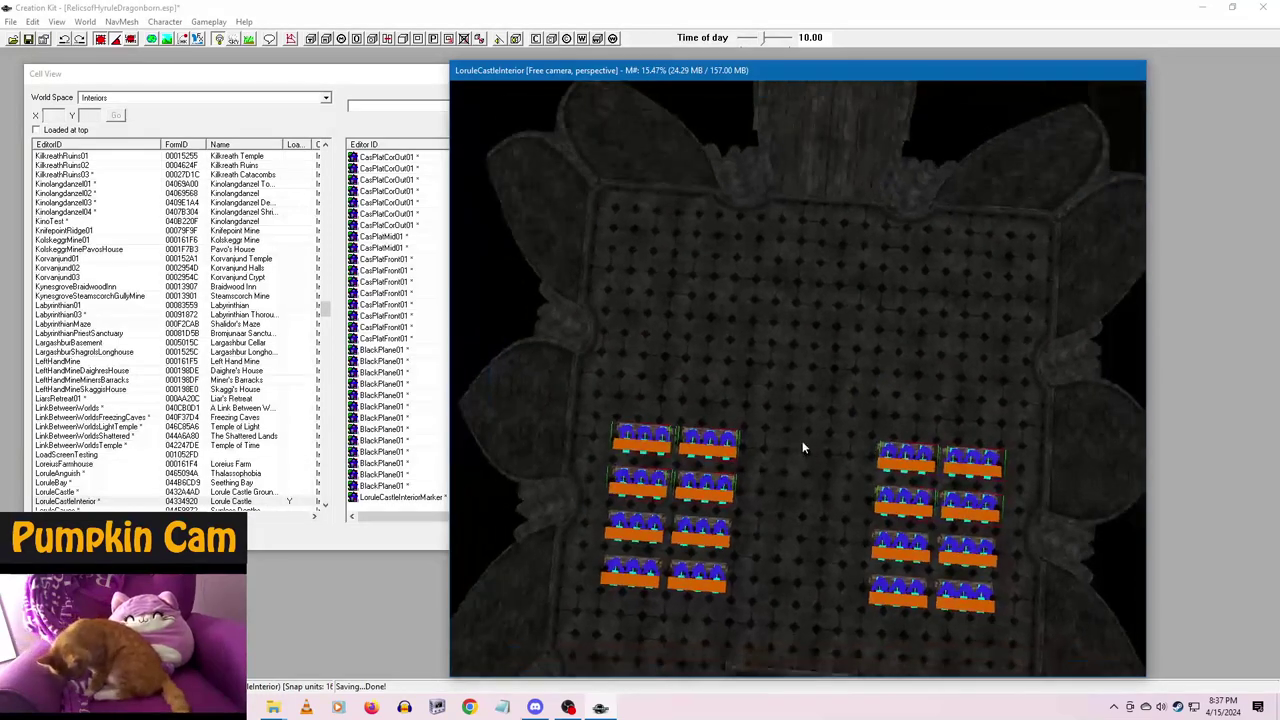
{"action": "left_click", "coordinate": [930, 463]}
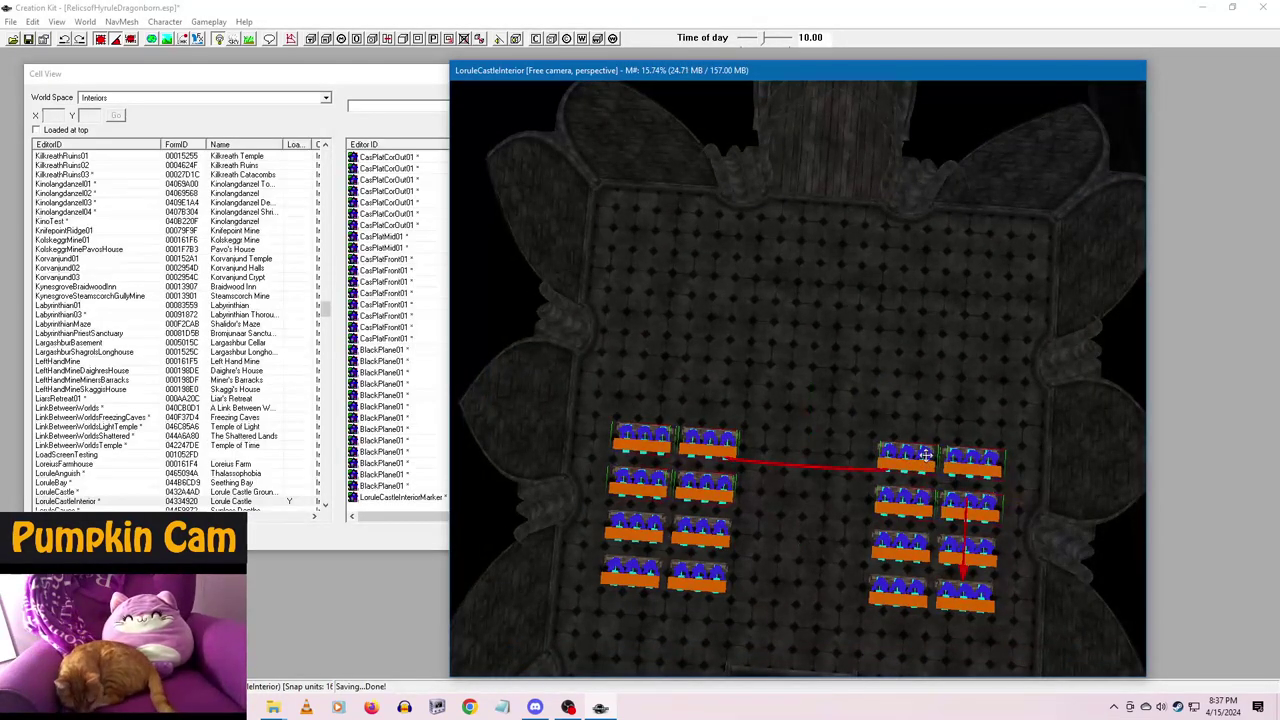
{"action": "key", "text": "ctrl+d"}
{"action": "left_click_drag", "start_coordinate": [926, 455], "coordinate": [930, 375]}
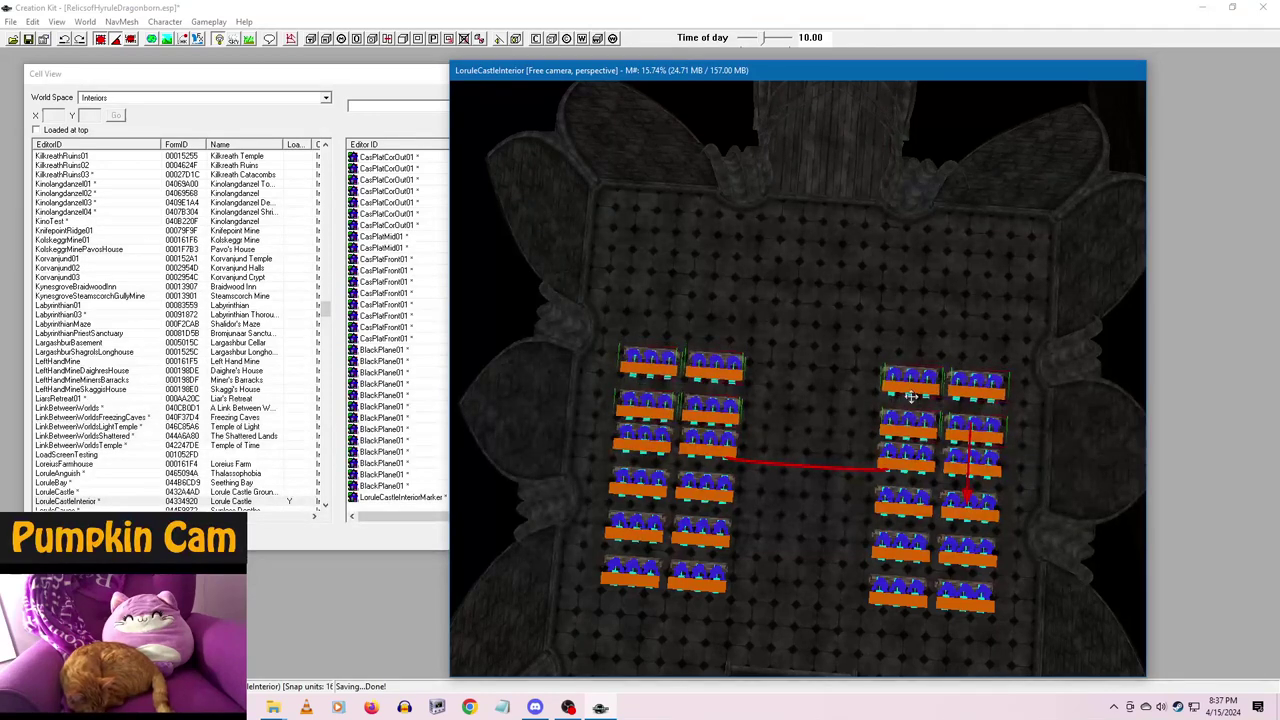
{"action": "scroll", "coordinate": [912, 396], "scroll_direction": "up", "scroll_amount": 6}
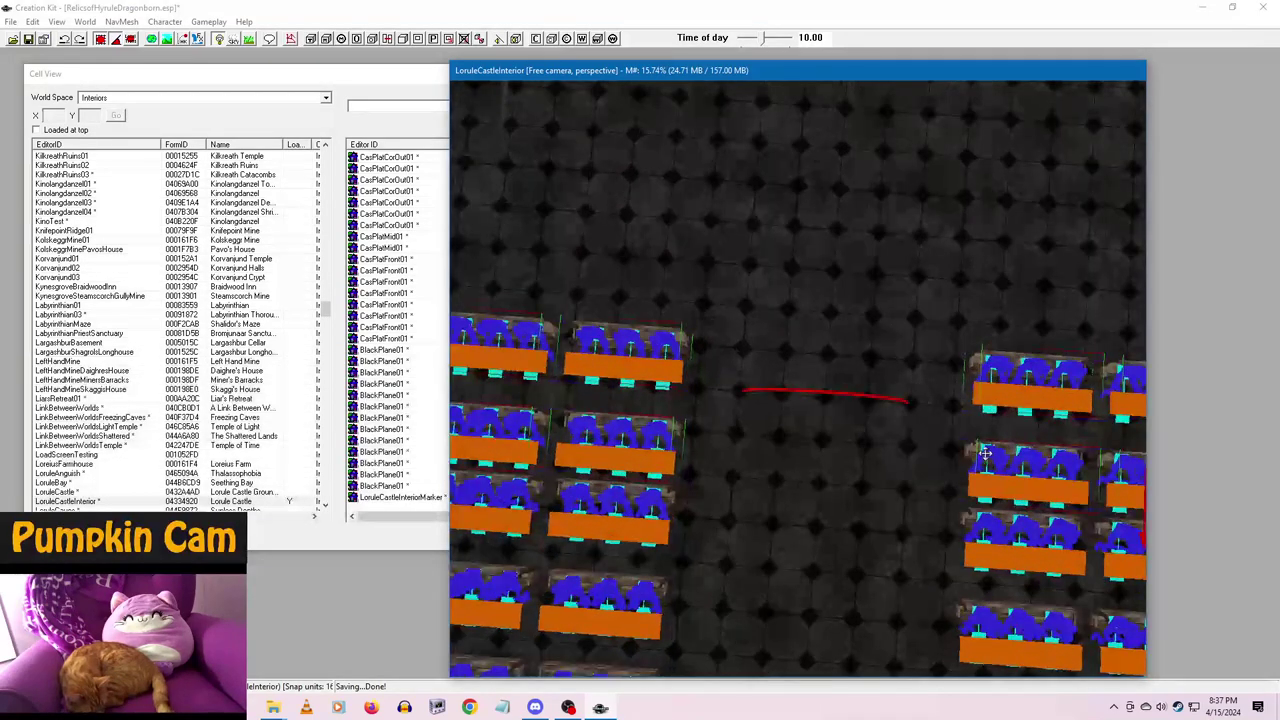
{"action": "left_click_drag", "start_coordinate": [981, 447], "coordinate": [981, 425]}
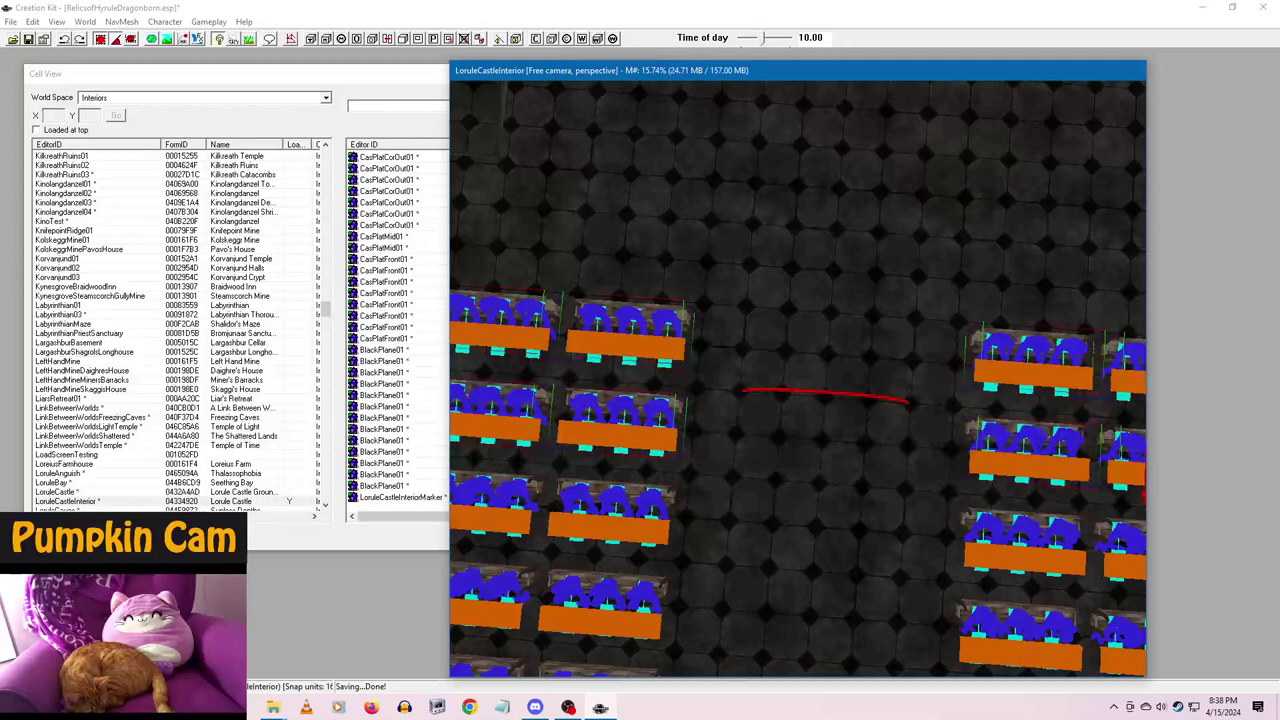
{"action": "scroll", "coordinate": [989, 423], "scroll_direction": "down", "scroll_amount": 5}
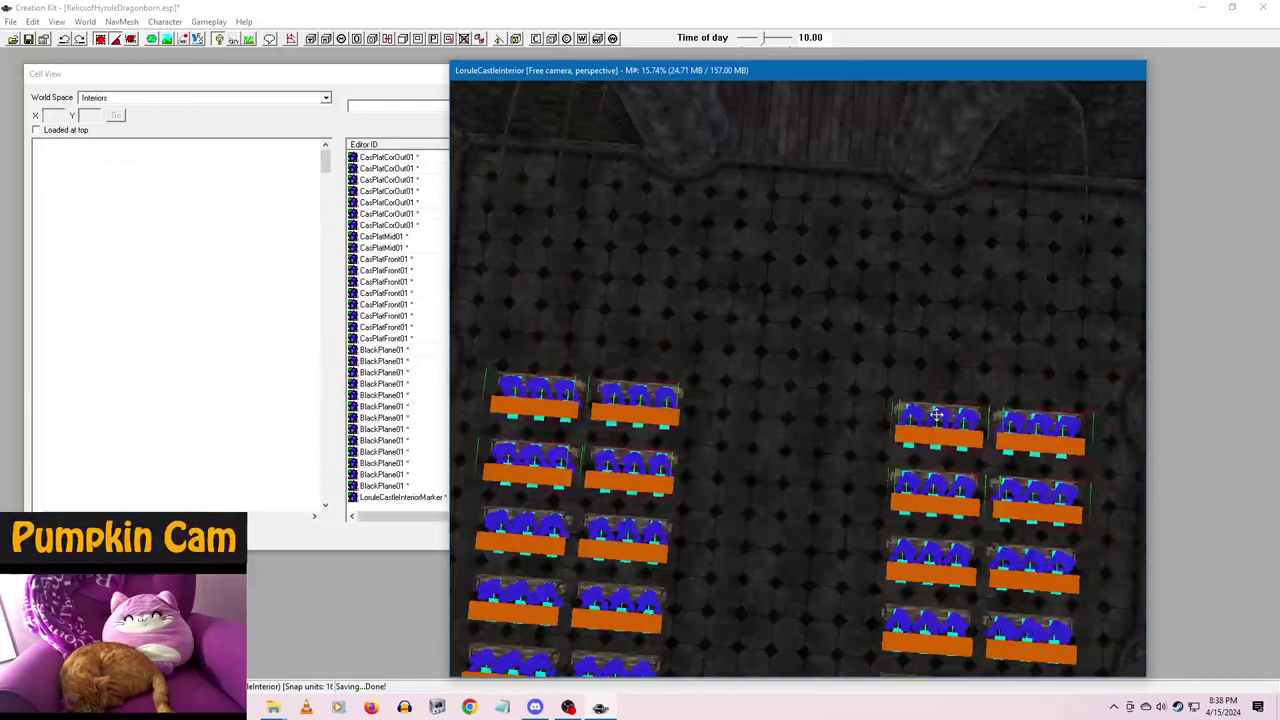
{"action": "left_click_drag", "start_coordinate": [917, 414], "coordinate": [925, 282]}
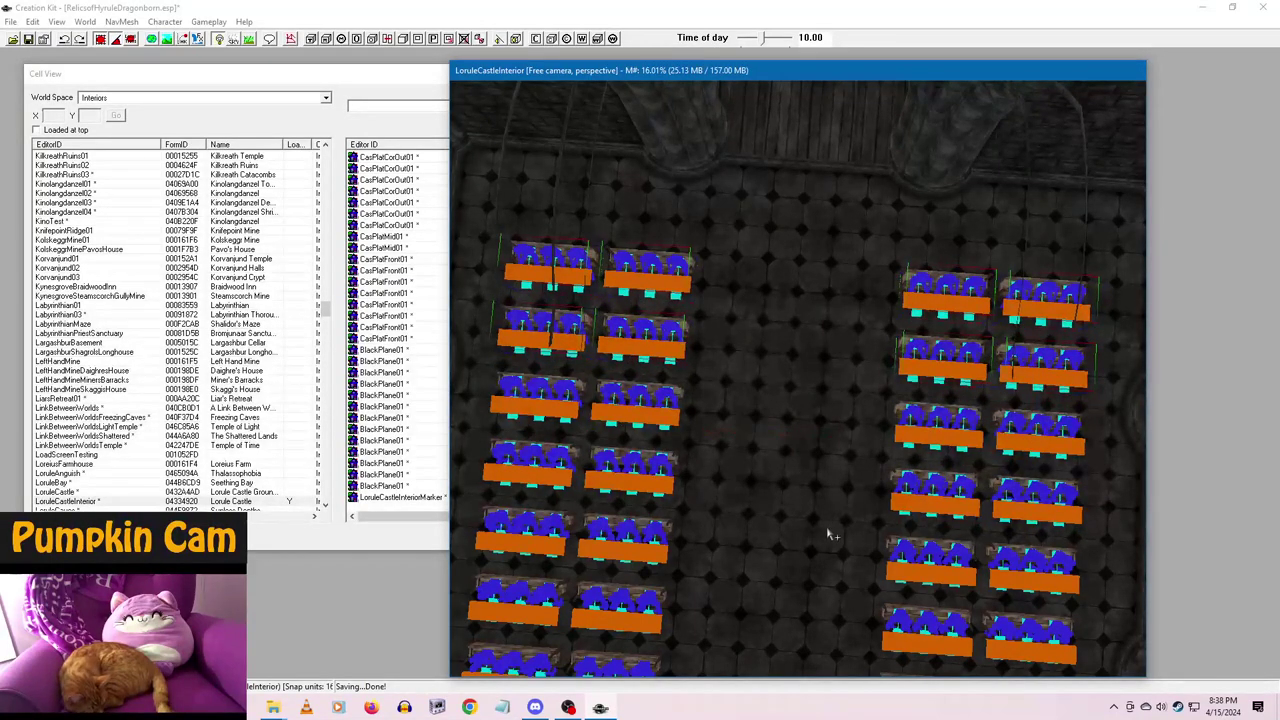
- Select the purple banner and its post on the wall behind the throne and duplicate them
{"action": "scroll", "coordinate": [832, 532], "scroll_direction": "down", "scroll_amount": 4}
{"action": "middle_click_drag", "start_coordinate": [833, 533], "coordinate": [912, 455]}
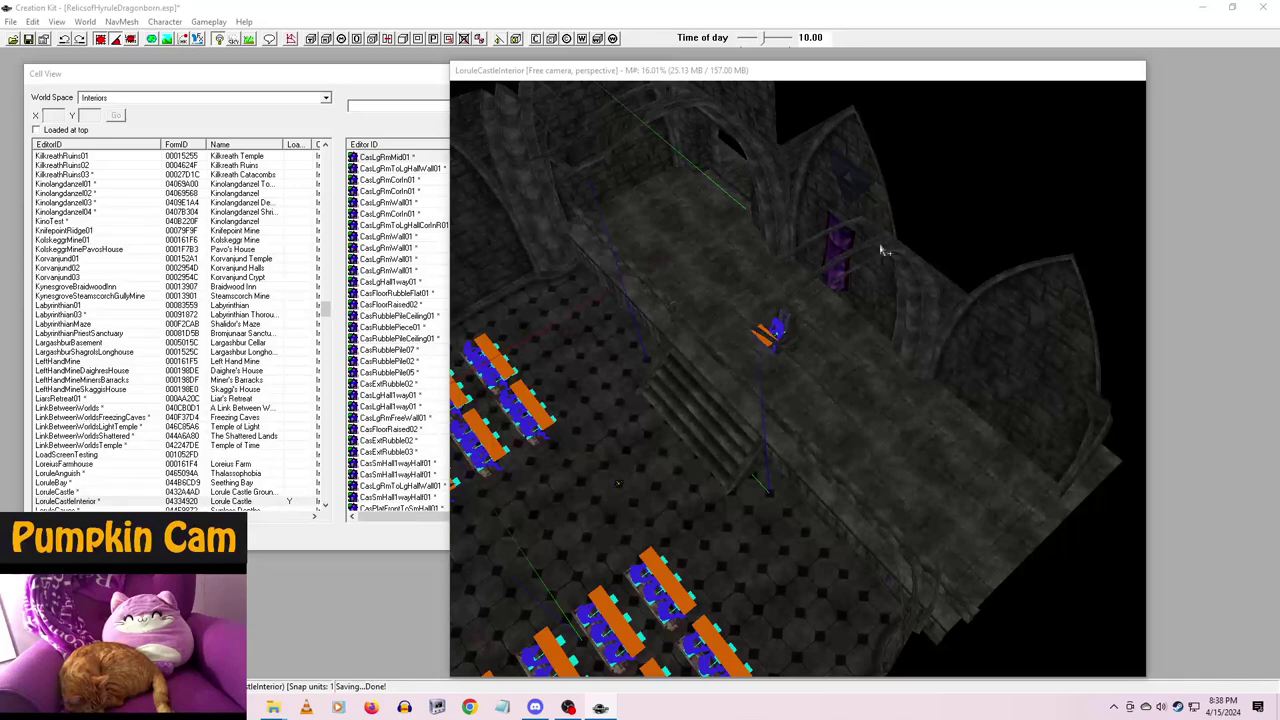
{"action": "left_click", "coordinate": [838, 245]}
{"action": "middle_click_drag", "start_coordinate": [836, 243], "coordinate": [903, 311]}
{"action": "left_click", "coordinate": [911, 241]}
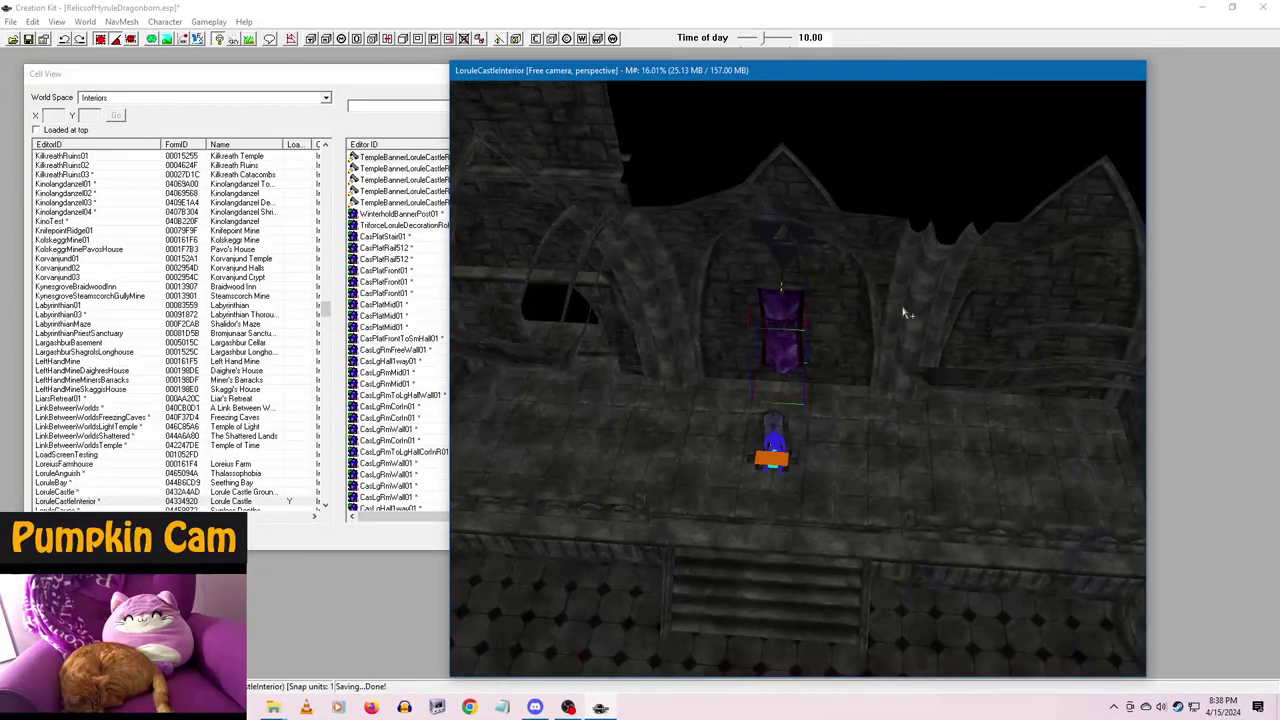
{"action": "scroll", "coordinate": [846, 350], "scroll_direction": "up", "scroll_amount": 5}
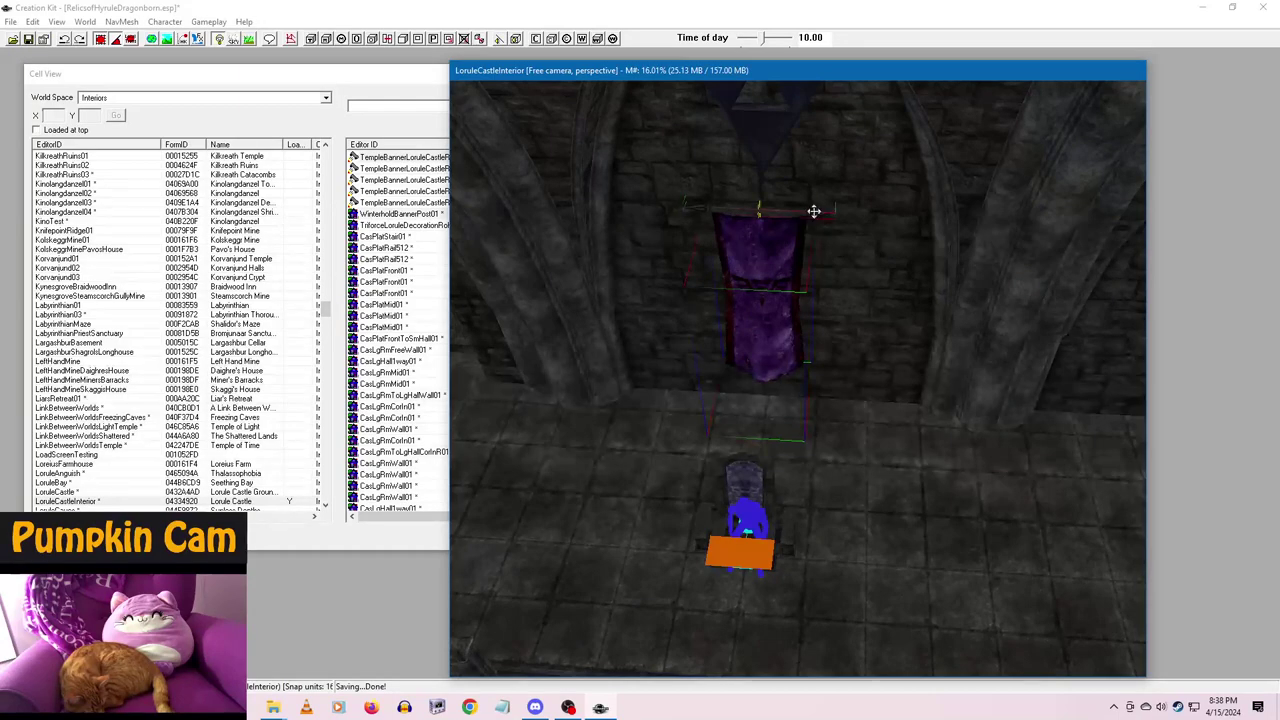
{"action": "scroll", "coordinate": [911, 340], "scroll_direction": "down", "scroll_amount": 8}
{"action": "middle_click_drag", "start_coordinate": [937, 371], "coordinate": [963, 478]}
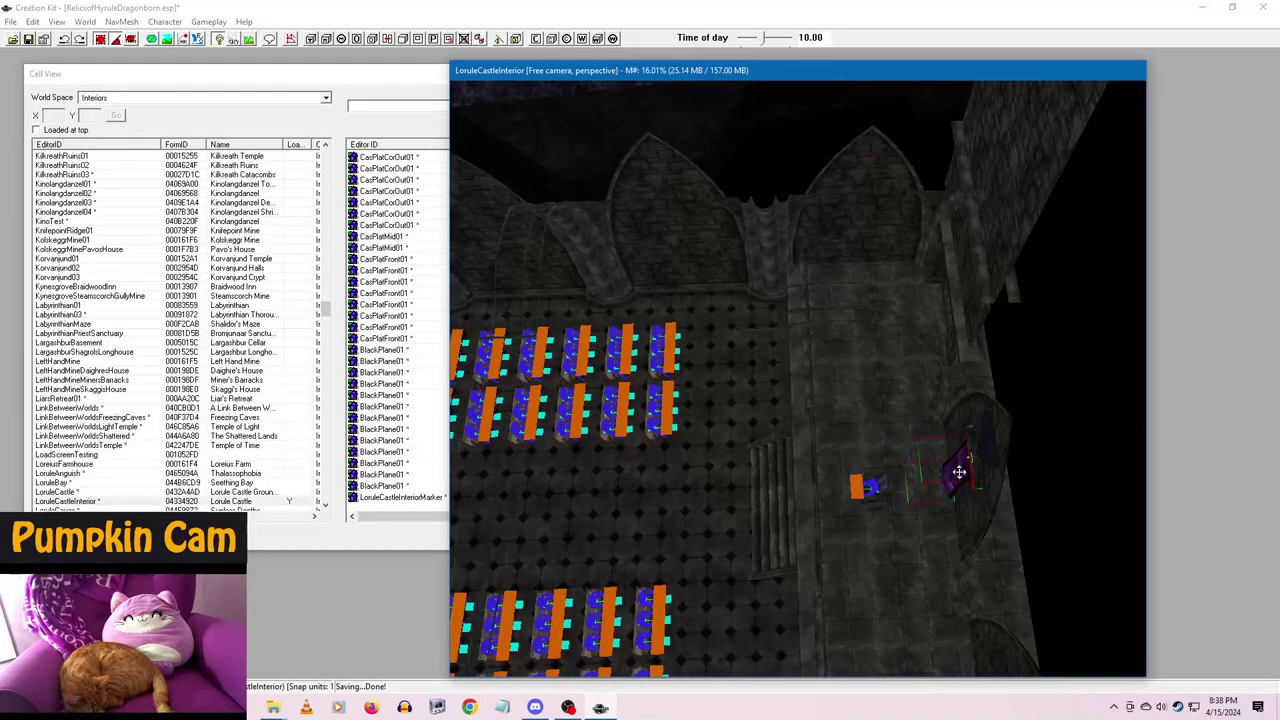
- Move the banner copy to the side wall, rotate it to face the room, and hang it between the two pillars near the front benches
{"action": "left_click", "coordinate": [717, 325]}
{"action": "middle_click_drag", "start_coordinate": [668, 277], "coordinate": [786, 420]}
{"action": "scroll", "coordinate": [786, 420], "scroll_direction": "up", "scroll_amount": 5}
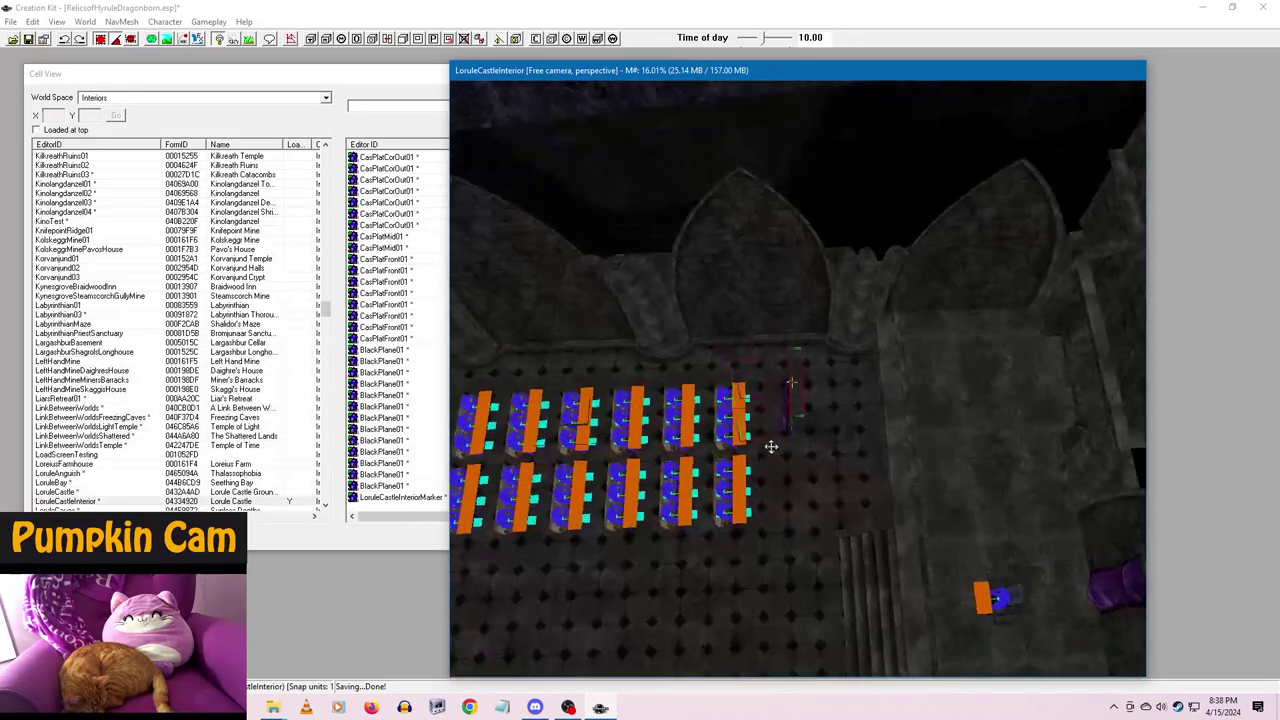
{"action": "mouse_move", "coordinate": [780, 424]}
{"action": "right_mouse_down"}
{"action": "mouse_move", "coordinate": [820, 424]}
{"action": "mouse_move", "coordinate": [794, 416]}
{"action": "right_mouse_up"}
{"action": "left_click_drag", "start_coordinate": [794, 416], "coordinate": [759, 344]}
{"action": "middle_click_drag", "start_coordinate": [759, 344], "coordinate": [808, 436]}
{"action": "scroll", "coordinate": [808, 438], "scroll_direction": "up", "scroll_amount": 3}
{"action": "left_click_drag", "start_coordinate": [834, 395], "coordinate": [826, 268]}
{"action": "middle_click_drag", "start_coordinate": [875, 470], "coordinate": [877, 444]}
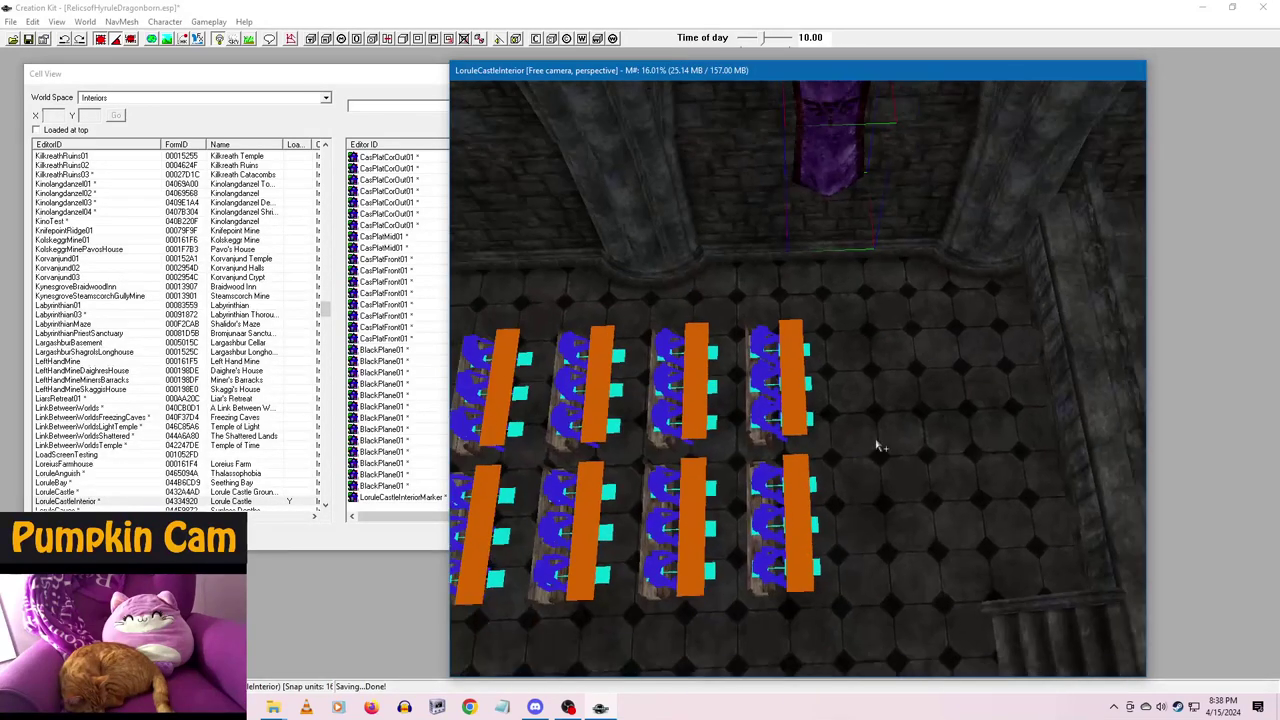
- Open the model data of the static bench UpperBench01StaticDUPLICATE001
{"action": "left_click", "coordinate": [768, 398]}
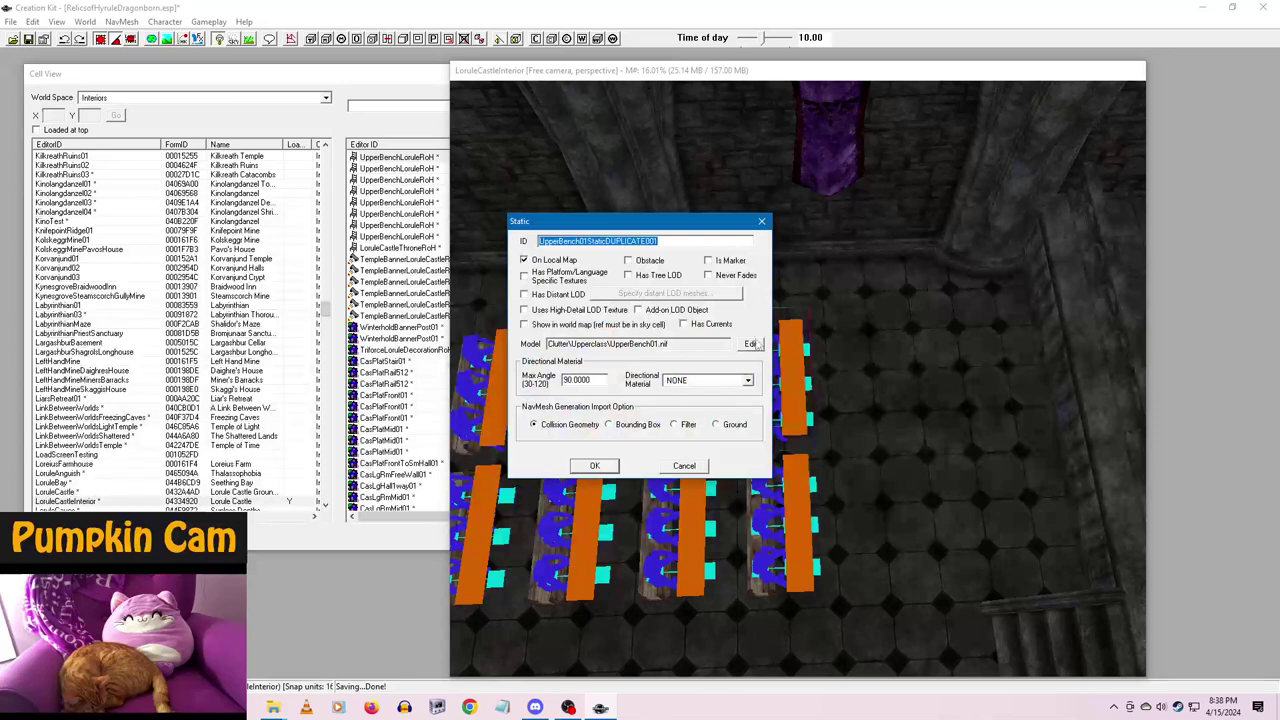
{"action": "left_click", "coordinate": [750, 344]}
- Try TextureSetCrateWood03Weathered as the alternate texture of UpperBench01:3 and remove it again
{"action": "left_click", "coordinate": [518, 305]}
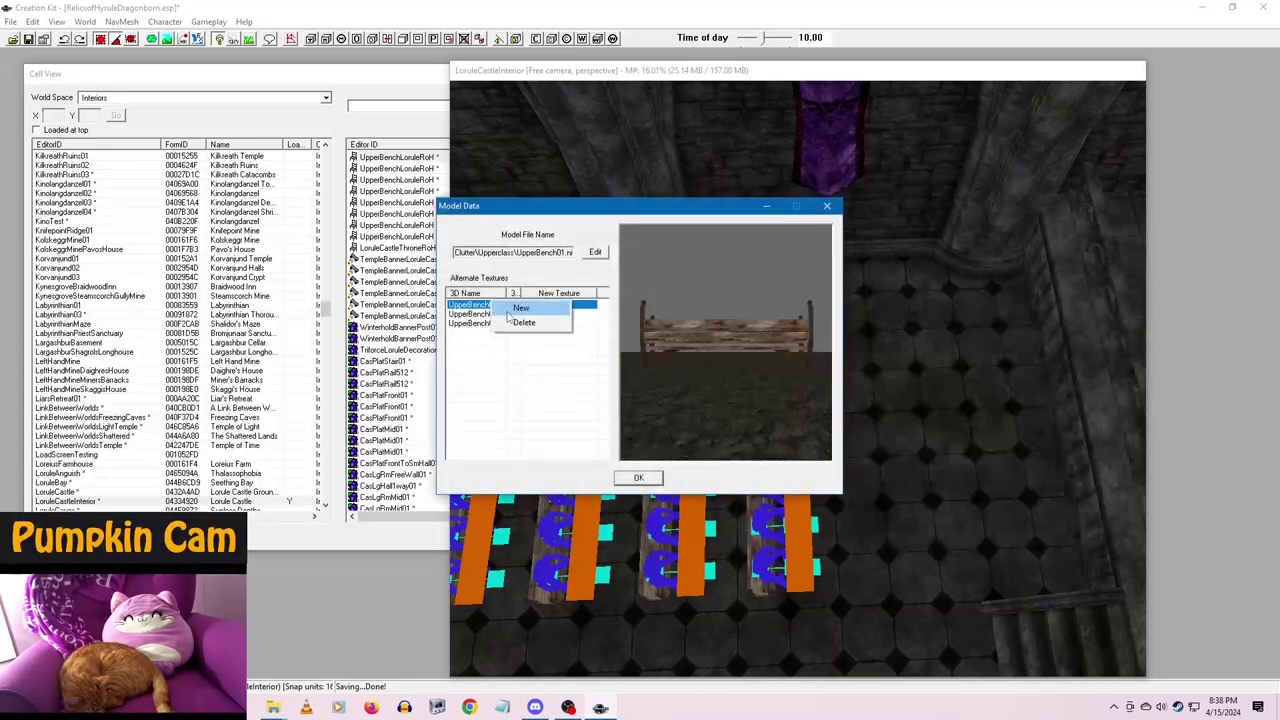
{"action": "double_click", "coordinate": [520, 310]}
{"action": "type", "text": "wood"}
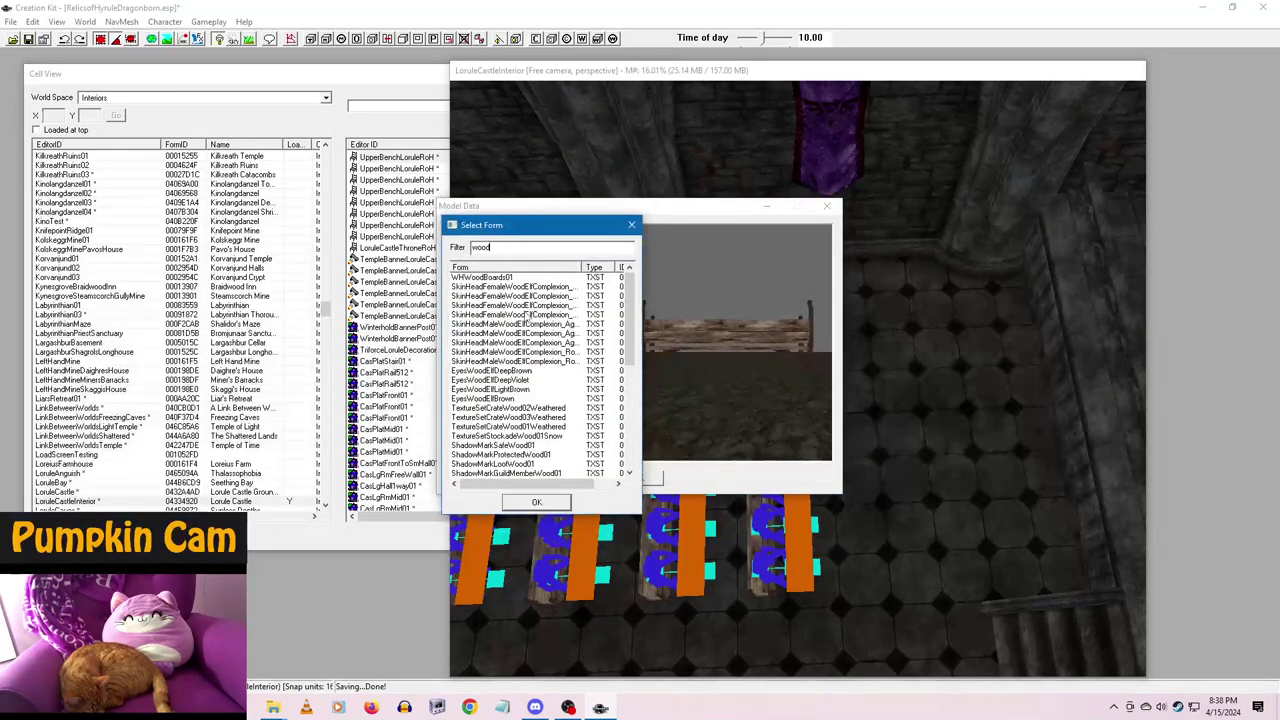
{"action": "left_click", "coordinate": [510, 420]}
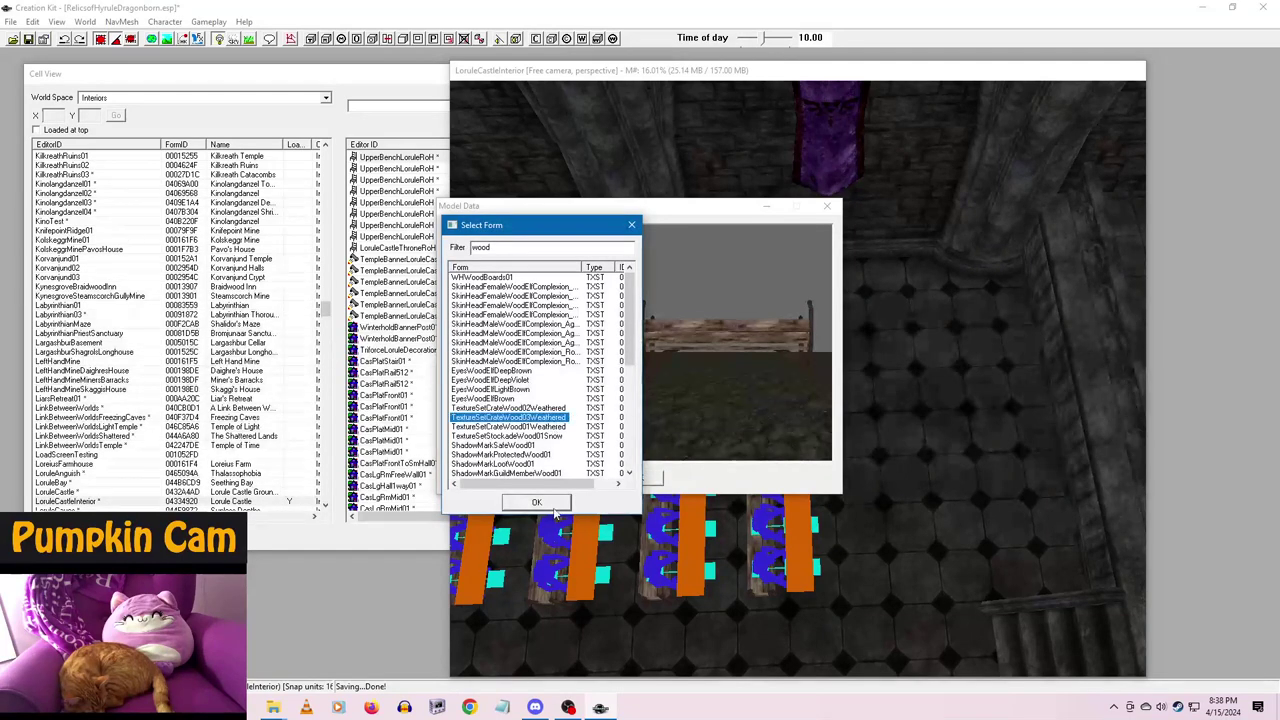
{"action": "left_click", "coordinate": [536, 502]}
{"action": "right_click", "coordinate": [559, 304]}
{"action": "left_click", "coordinate": [591, 331]}
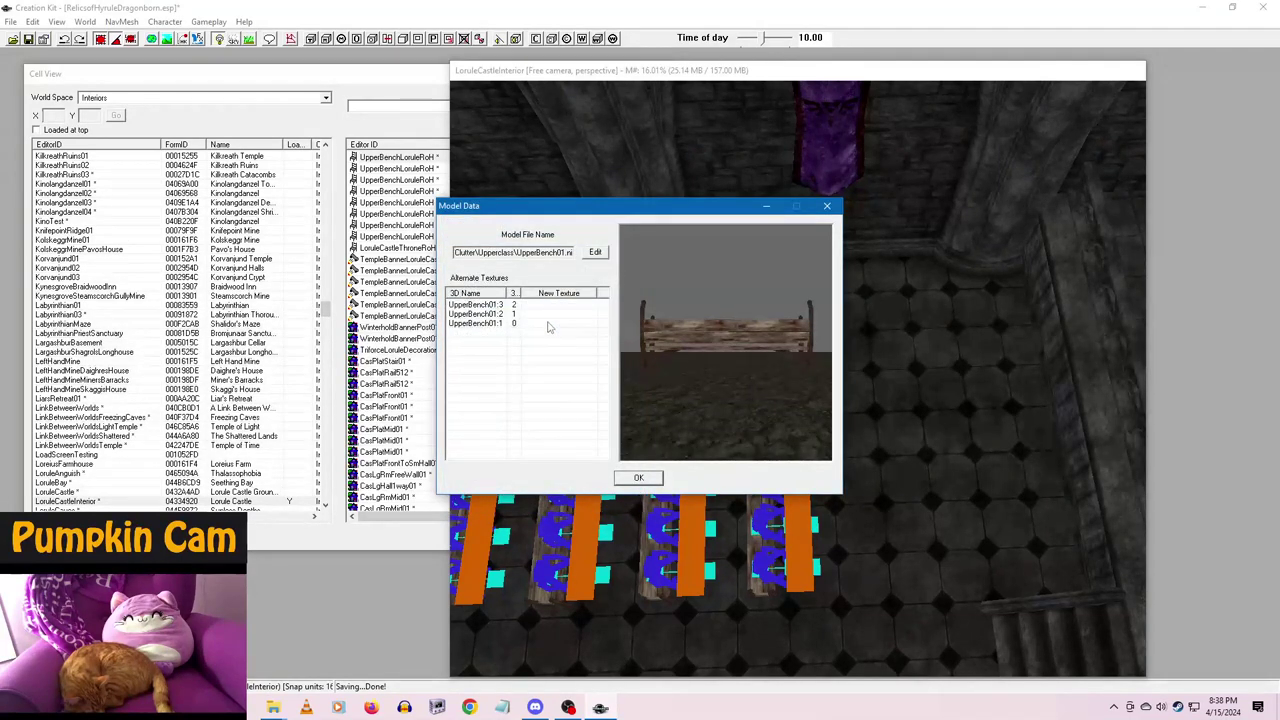
- Try TextureSetCrateWood01Weathered as the alternate texture of UpperBench01:2
{"action": "right_click", "coordinate": [549, 317]}
{"action": "left_click", "coordinate": [579, 328]}
{"action": "type", "text": "wood"}
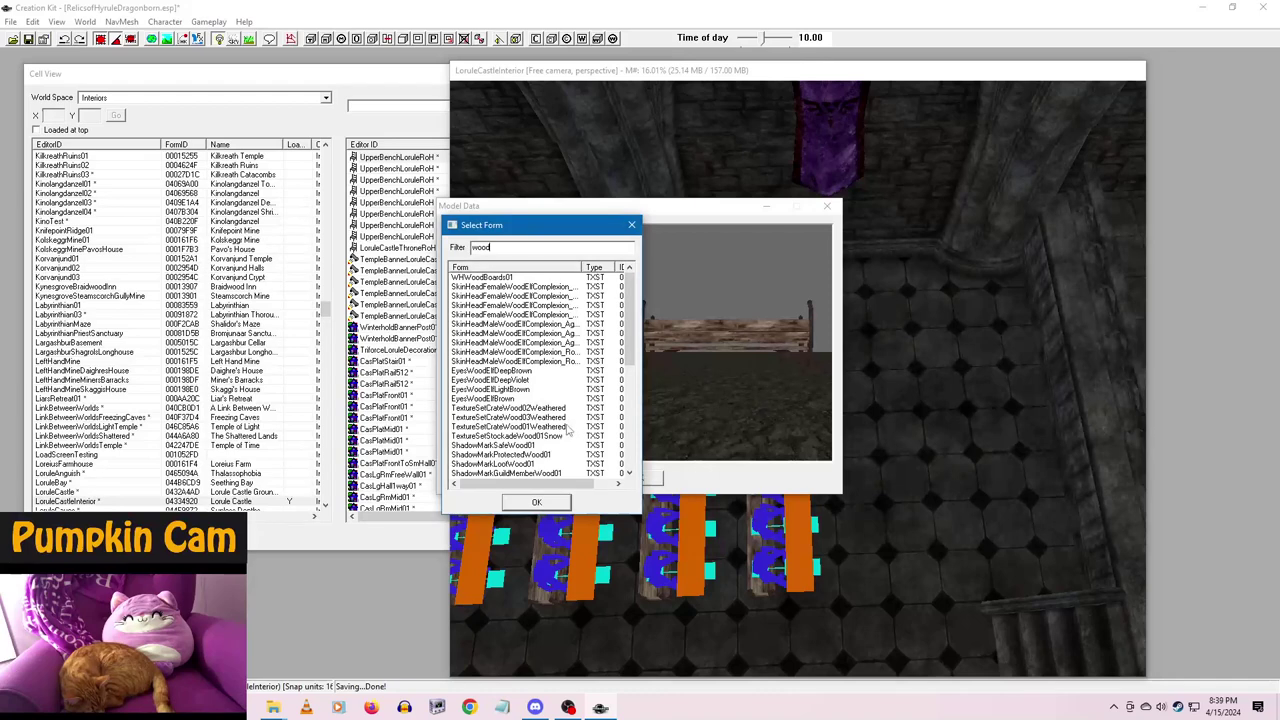
{"action": "left_click", "coordinate": [555, 426]}
{"action": "left_click", "coordinate": [536, 502]}
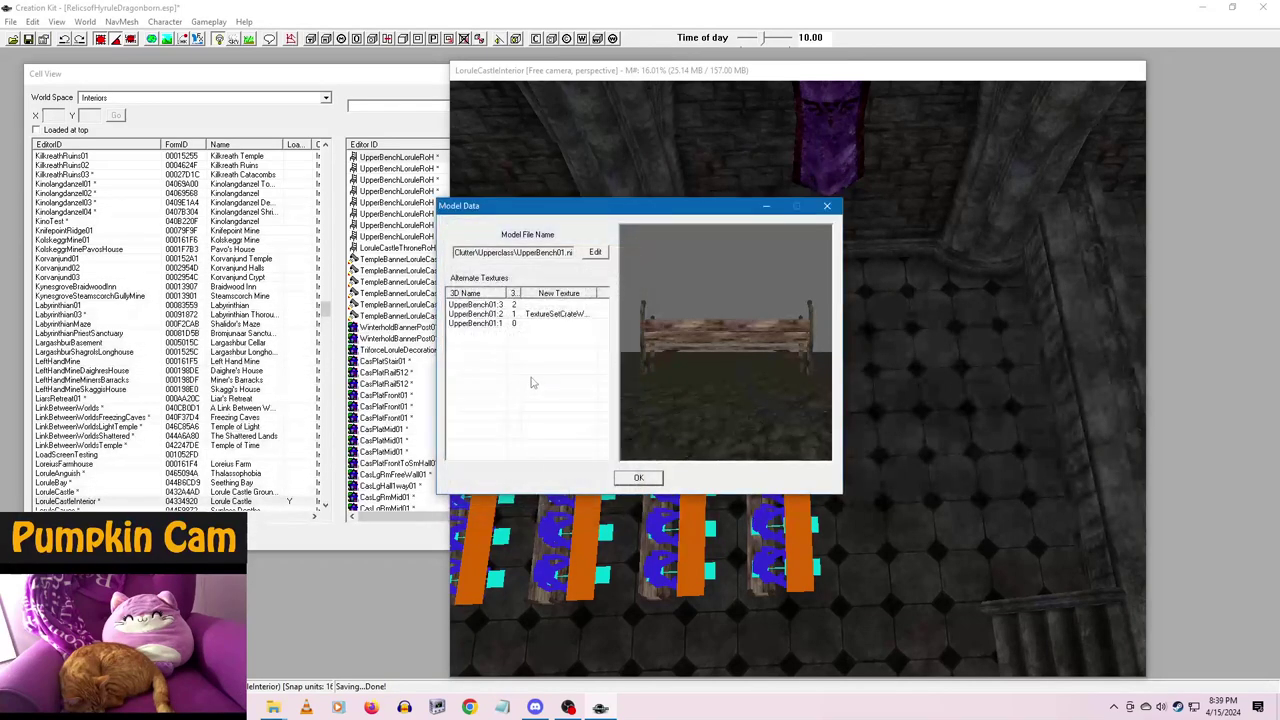
- Assign TextureSetCrateWood03Weathered as the alternate texture of UpperBench01:1 and accept the model data
{"action": "right_click", "coordinate": [550, 323]}
{"action": "left_click", "coordinate": [578, 331]}
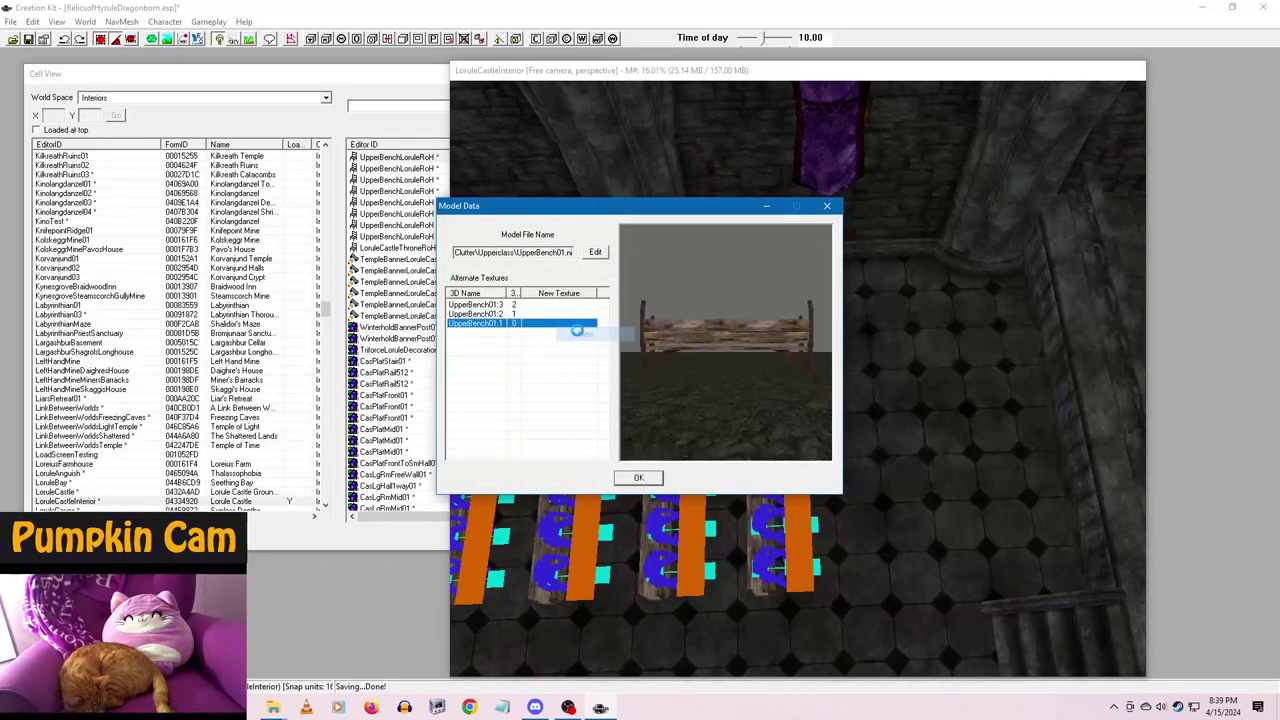
{"action": "type", "text": "wood"}
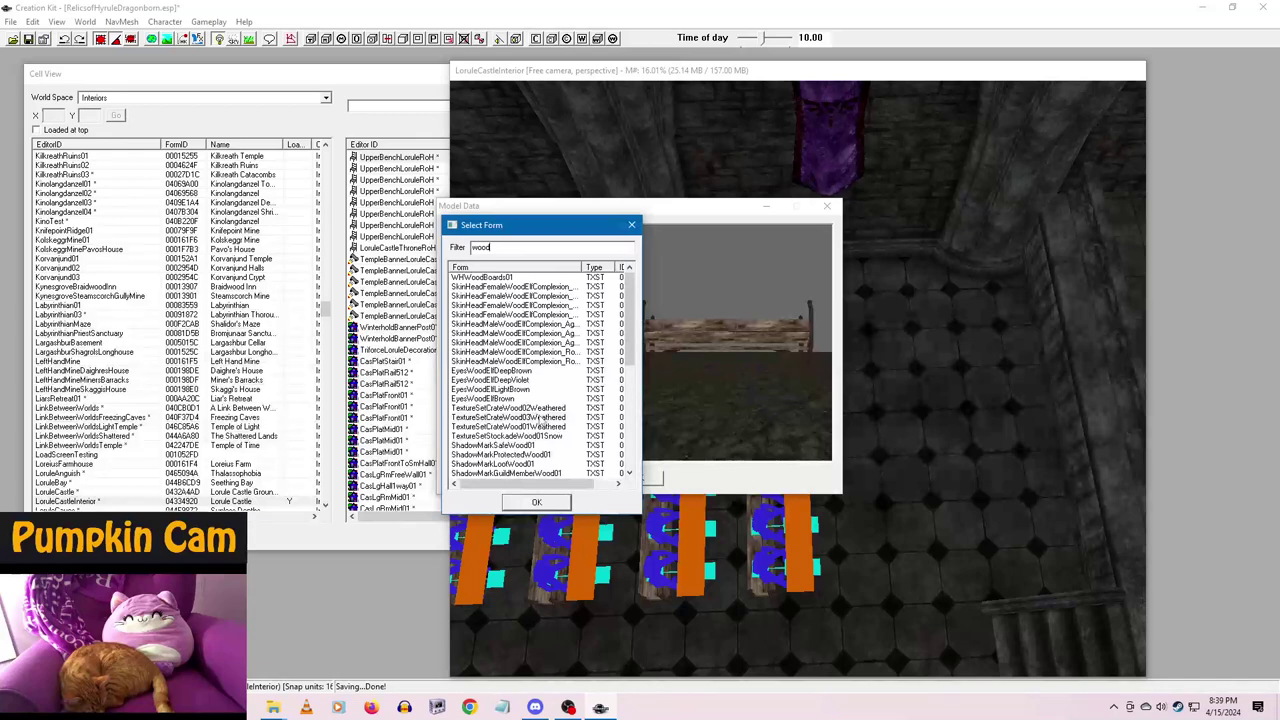
{"action": "left_click", "coordinate": [541, 418]}
{"action": "left_click", "coordinate": [536, 502]}
{"action": "left_click", "coordinate": [645, 474]}
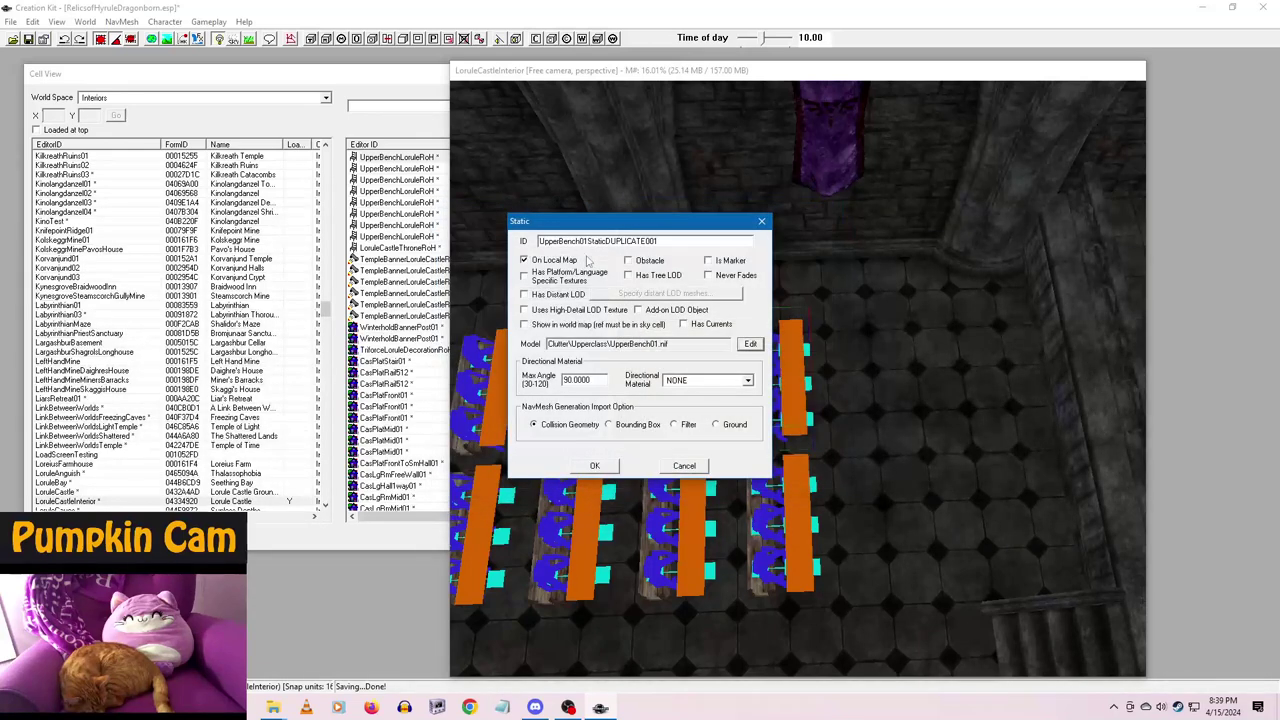
- Change the static bench's ID to UpperBench01LoruleStaticRoH and save the form
{"action": "left_click", "coordinate": [590, 243]}
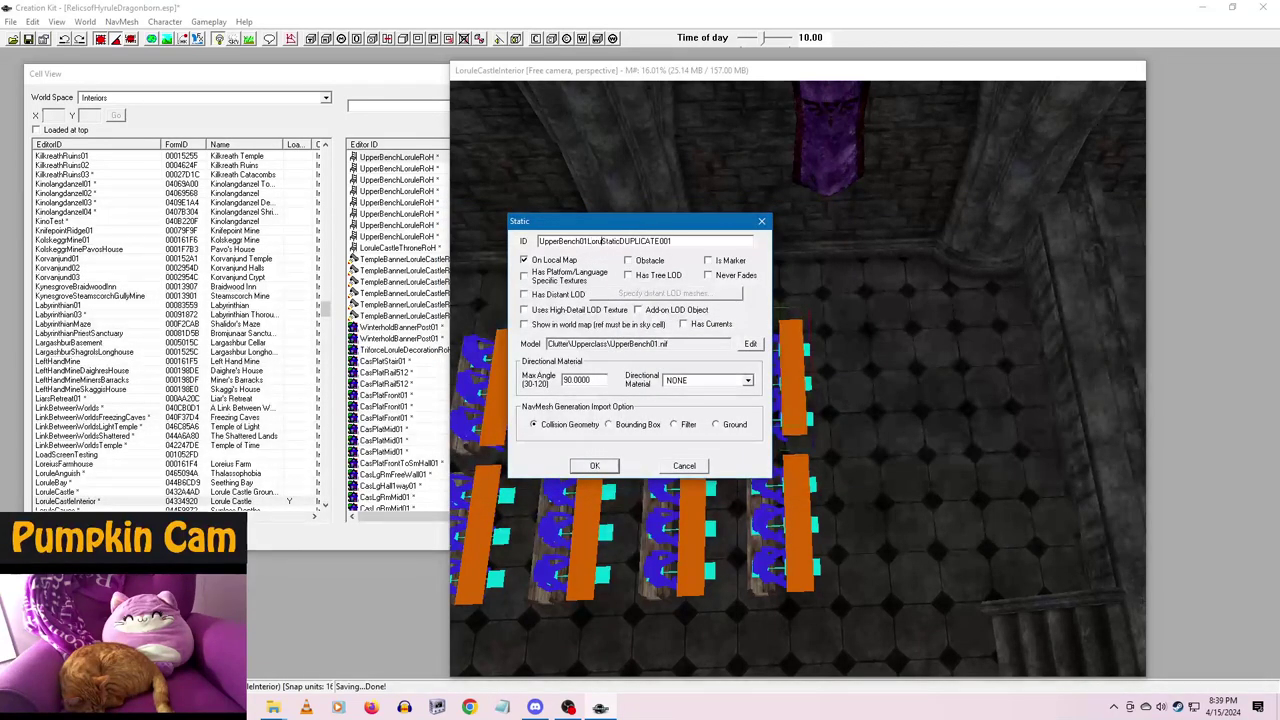
{"action": "key", "text": "Delete"}
{"action": "left_click", "coordinate": [595, 467]}
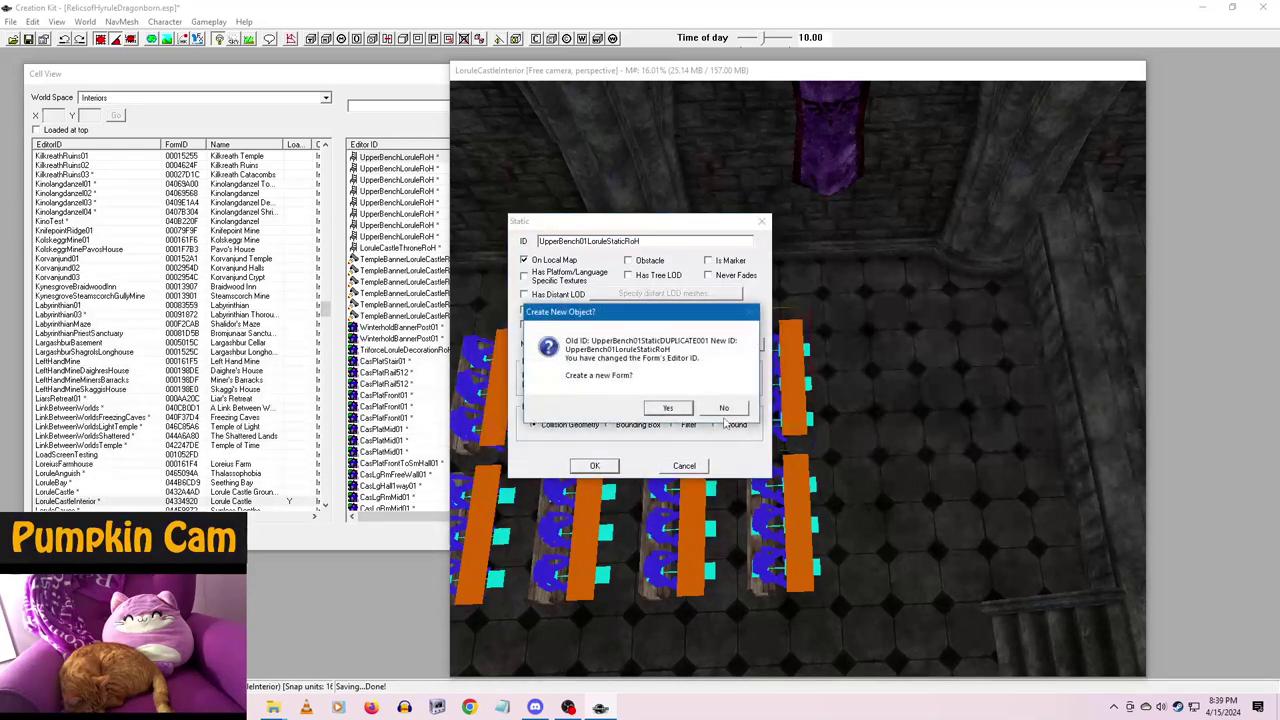
{"action": "left_click", "coordinate": [668, 408]}
{"action": "left_click", "coordinate": [697, 410]}
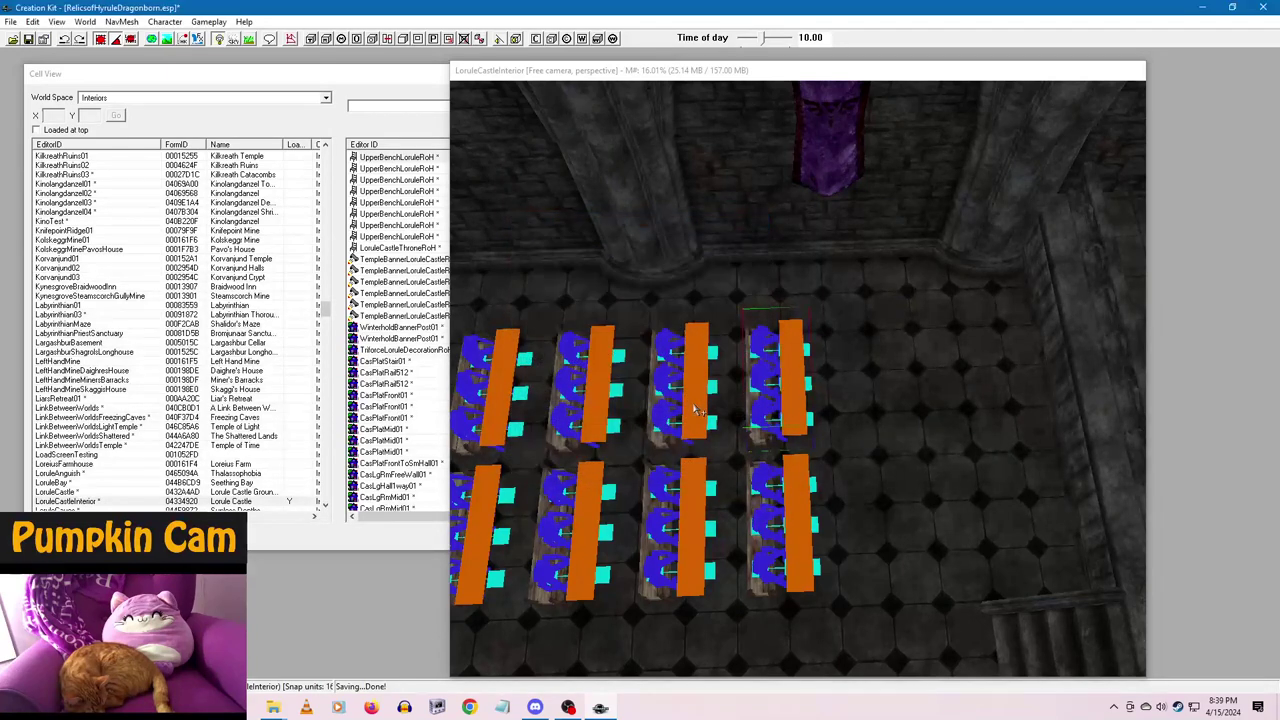
- Replace every UpperBenchLoruleRoH in the current cell with UpperBench01LoruleStaticRoH using a wildcard replace
{"action": "left_click", "coordinate": [762, 382]}
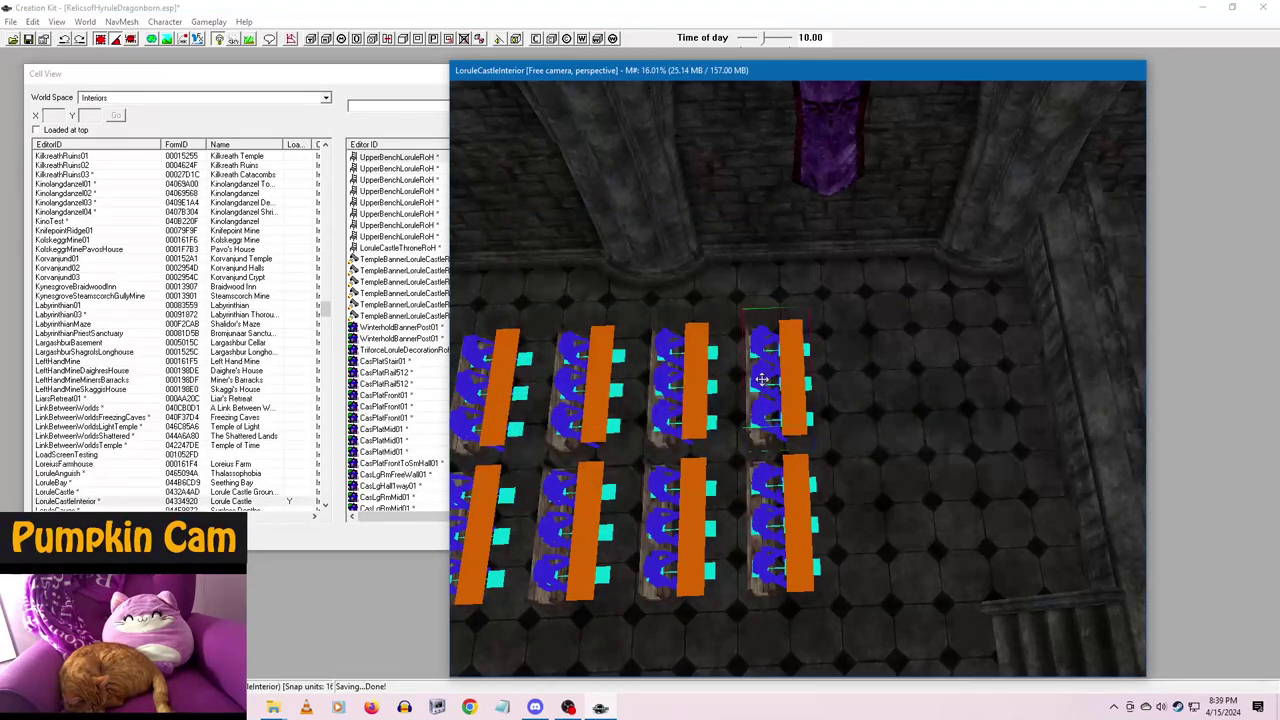
{"action": "key", "text": "ctrl+f"}
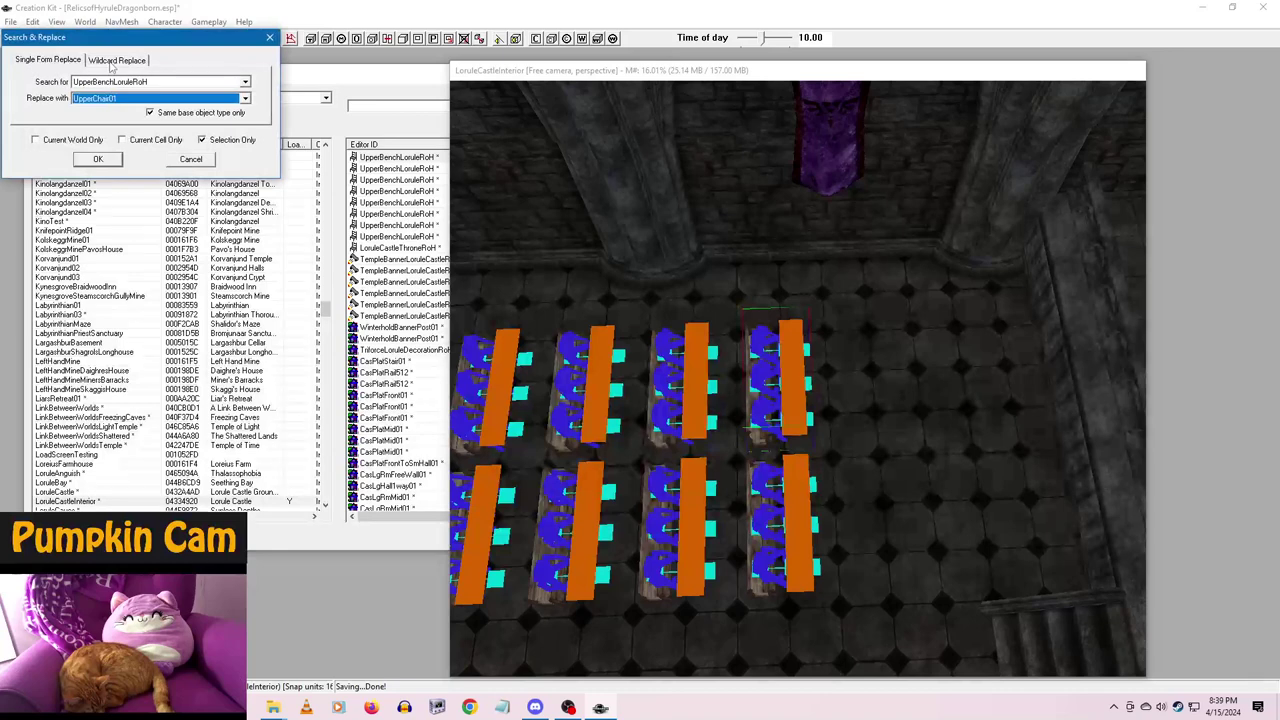
{"action": "left_click", "coordinate": [114, 61]}
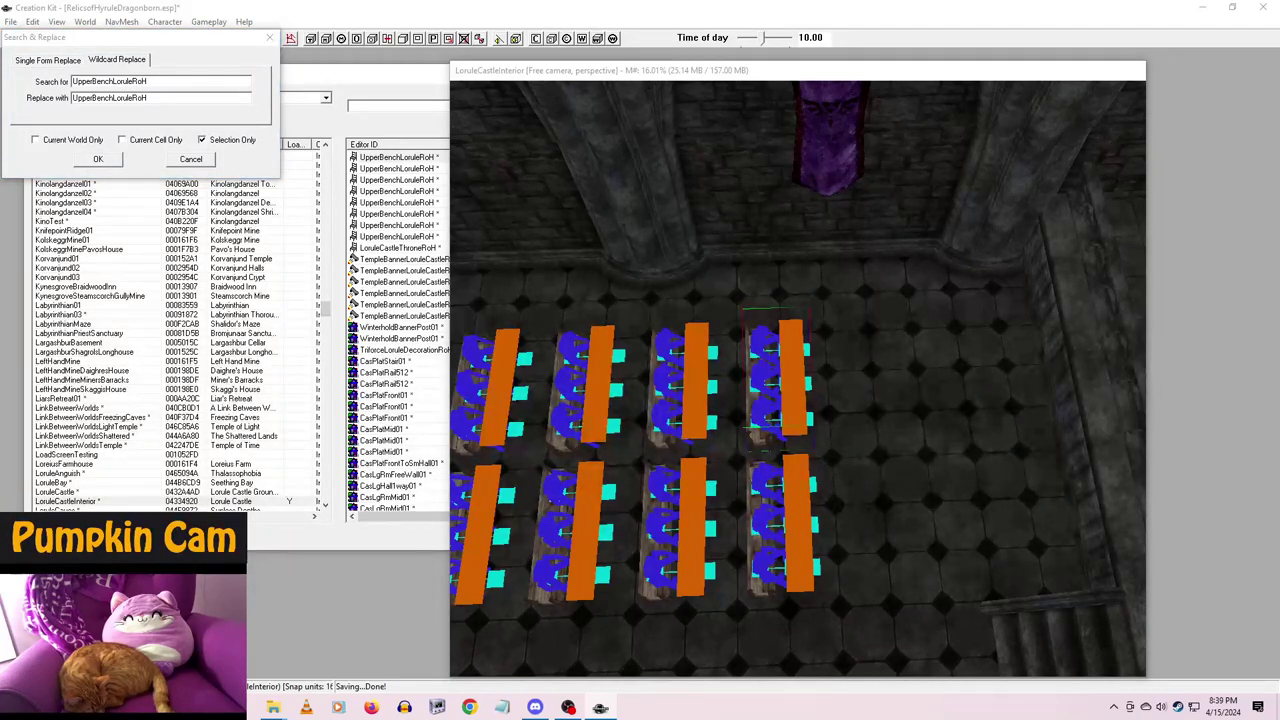
{"action": "left_click", "coordinate": [168, 113]}
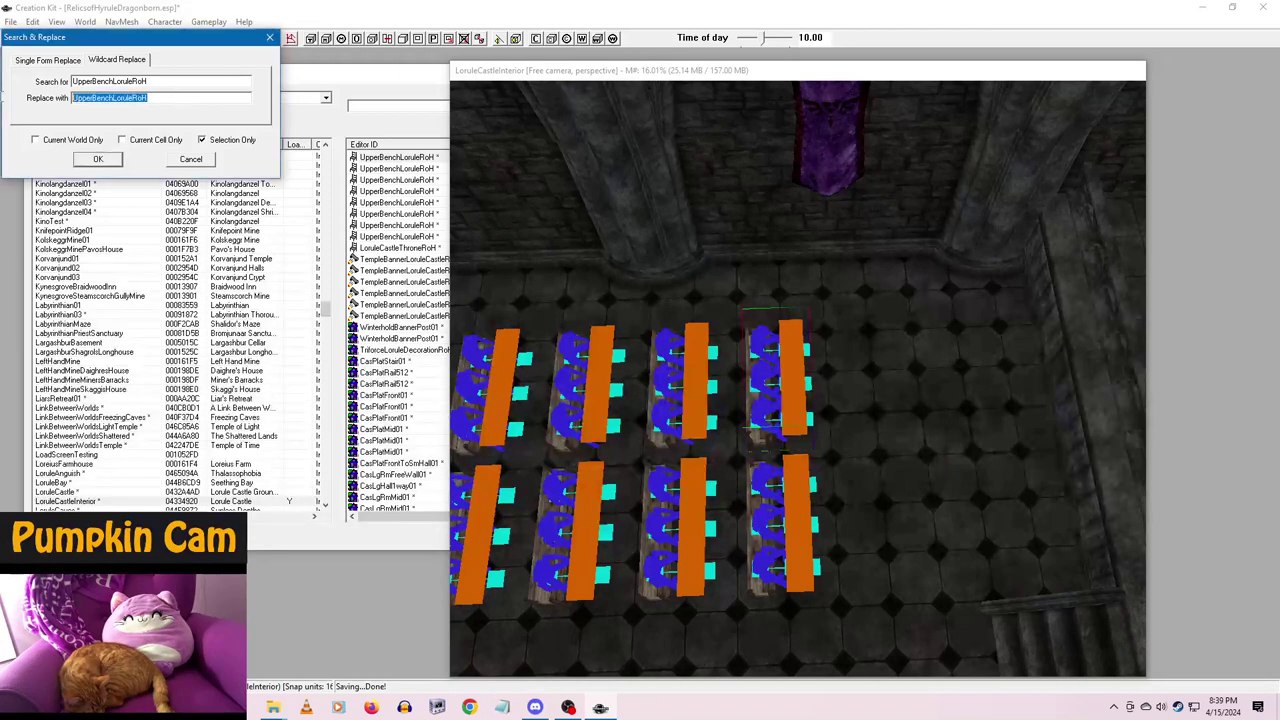
{"action": "type", "text": "UpperBench01LoruleStaticRoH"}
{"action": "left_click", "coordinate": [98, 159]}
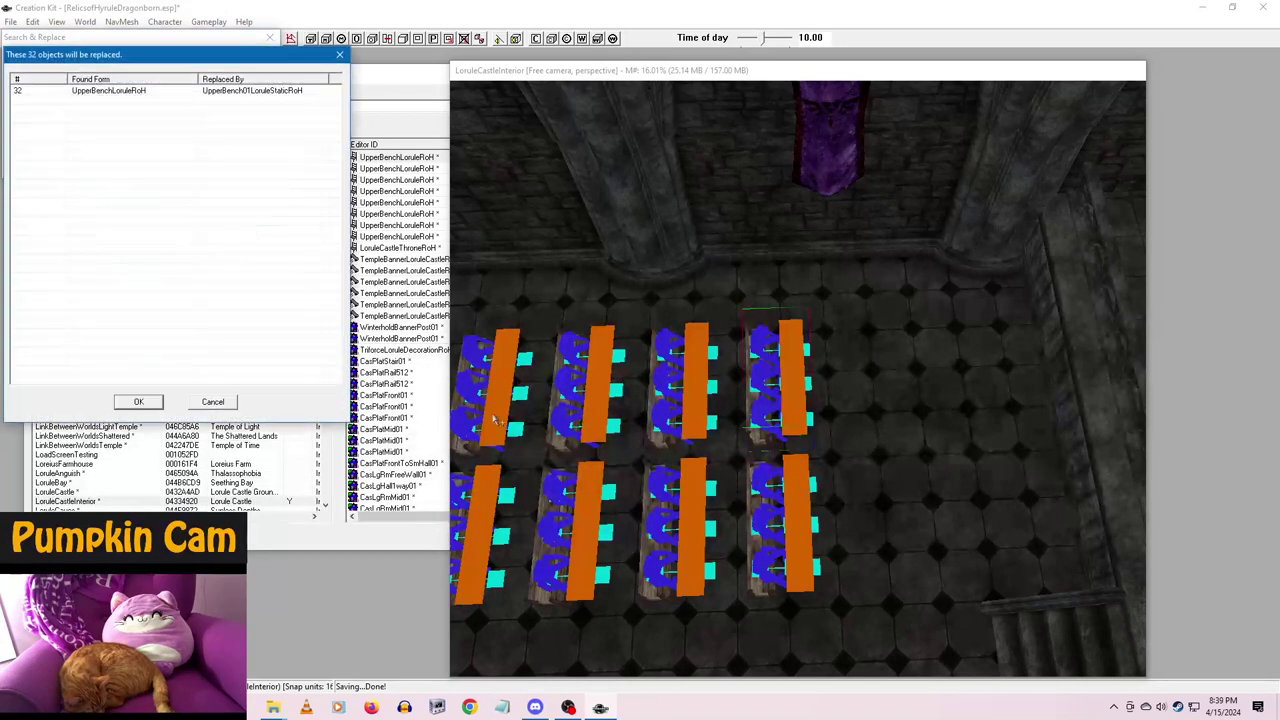
{"action": "left_click", "coordinate": [136, 401]}
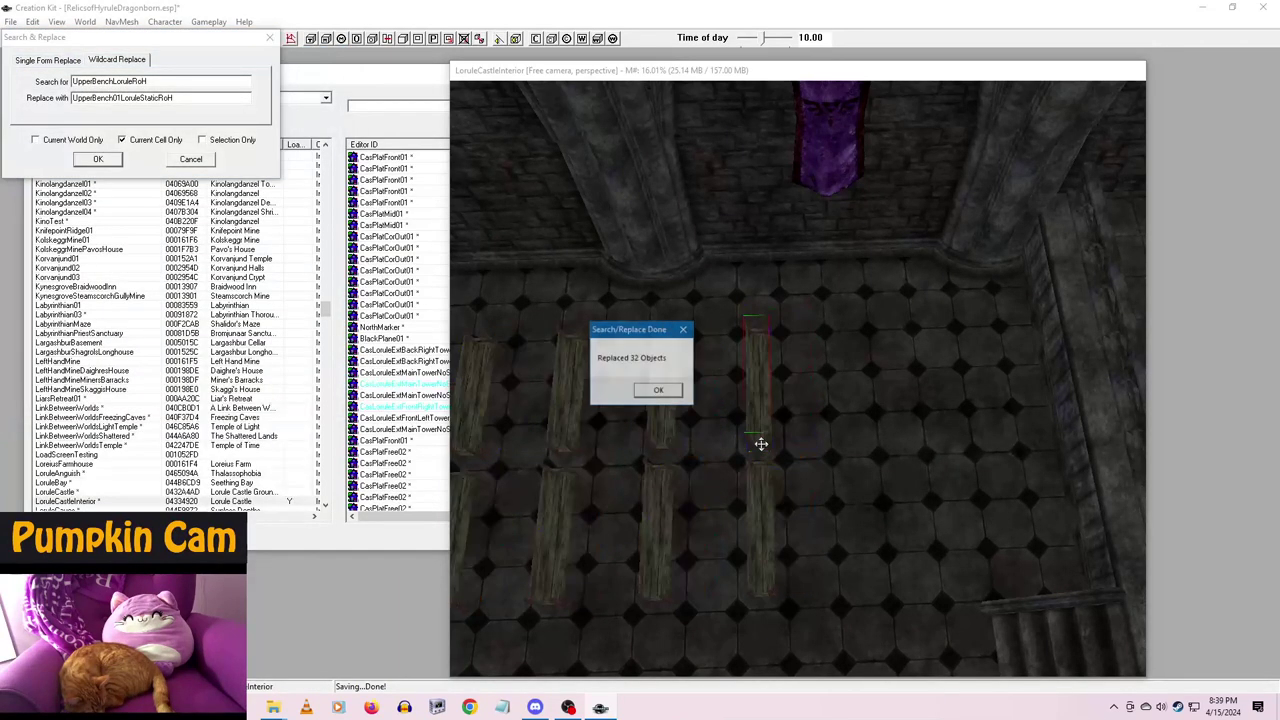
{"action": "left_click", "coordinate": [658, 392]}
- Duplicate the purple wall banner together with its post and move the copy into the neighbouring wall alcove
{"action": "middle_click_drag", "start_coordinate": [806, 503], "coordinate": [914, 432], "text": "shift"}
{"action": "left_click", "coordinate": [912, 347]}
{"action": "scroll", "coordinate": [912, 347], "scroll_direction": "up", "scroll_amount": 3}
{"action": "left_click", "coordinate": [934, 383]}
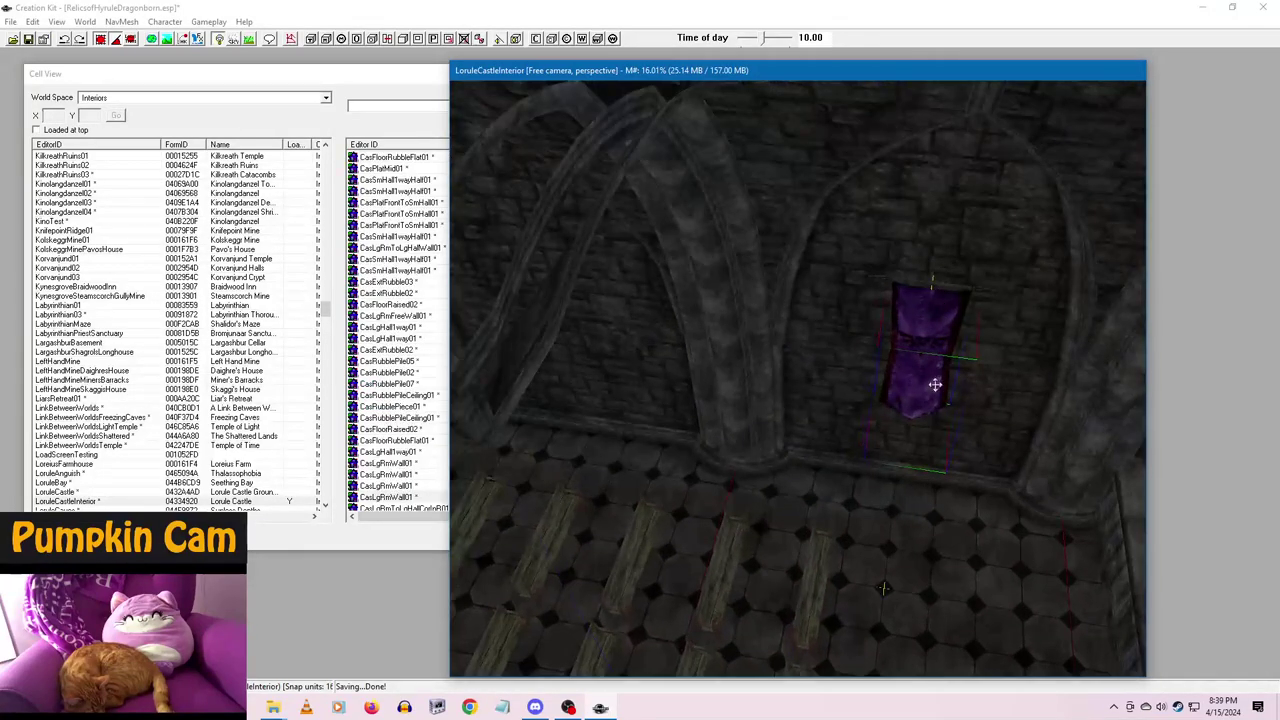
{"action": "middle_click_drag", "start_coordinate": [934, 383], "coordinate": [935, 316], "text": "shift"}
{"action": "left_click", "coordinate": [936, 316]}
{"action": "left_click", "coordinate": [946, 296], "text": "ctrl"}
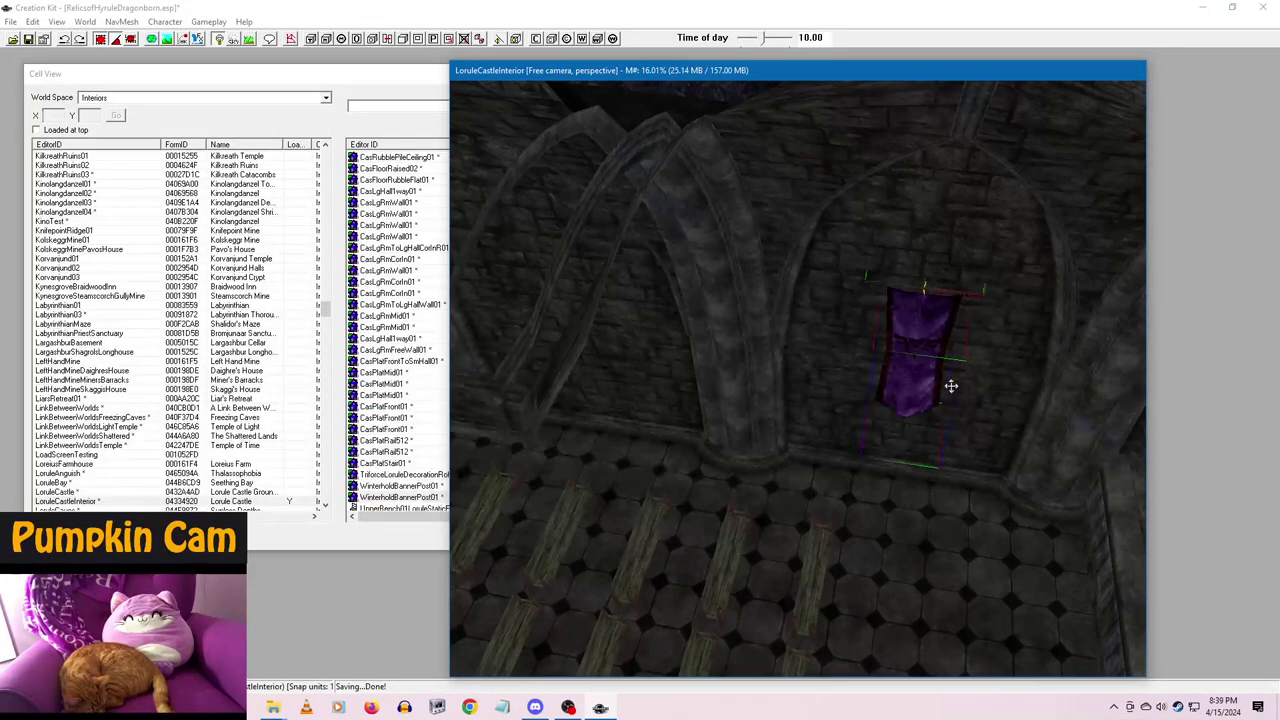
{"action": "scroll", "coordinate": [910, 390], "scroll_direction": "down", "scroll_amount": 4}
{"action": "key", "text": "ctrl+d"}
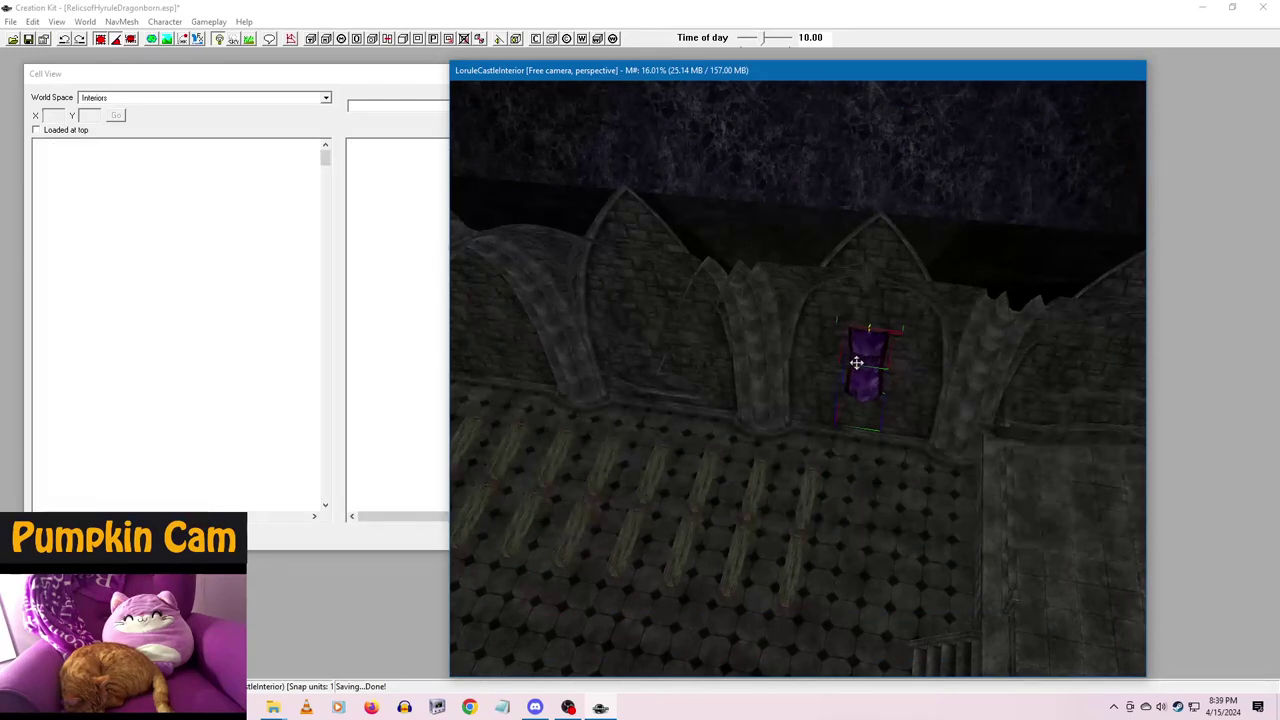
{"action": "left_click_drag", "start_coordinate": [871, 360], "coordinate": [799, 352]}
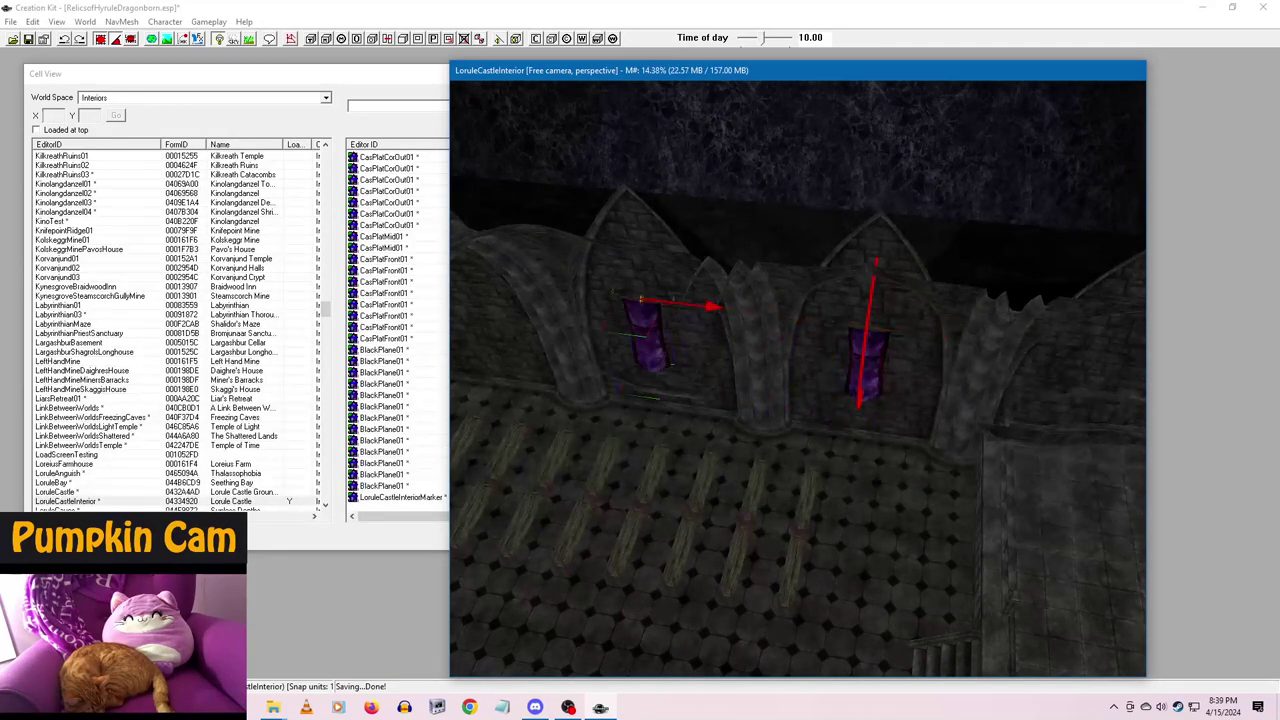
- Nudge the copied banner and post along the wall to centre them in the middle alcove
{"action": "middle_click_drag", "start_coordinate": [641, 299], "coordinate": [749, 363], "text": "shift"}
{"action": "key", "text": "z"}
{"action": "key", "text": "x"}
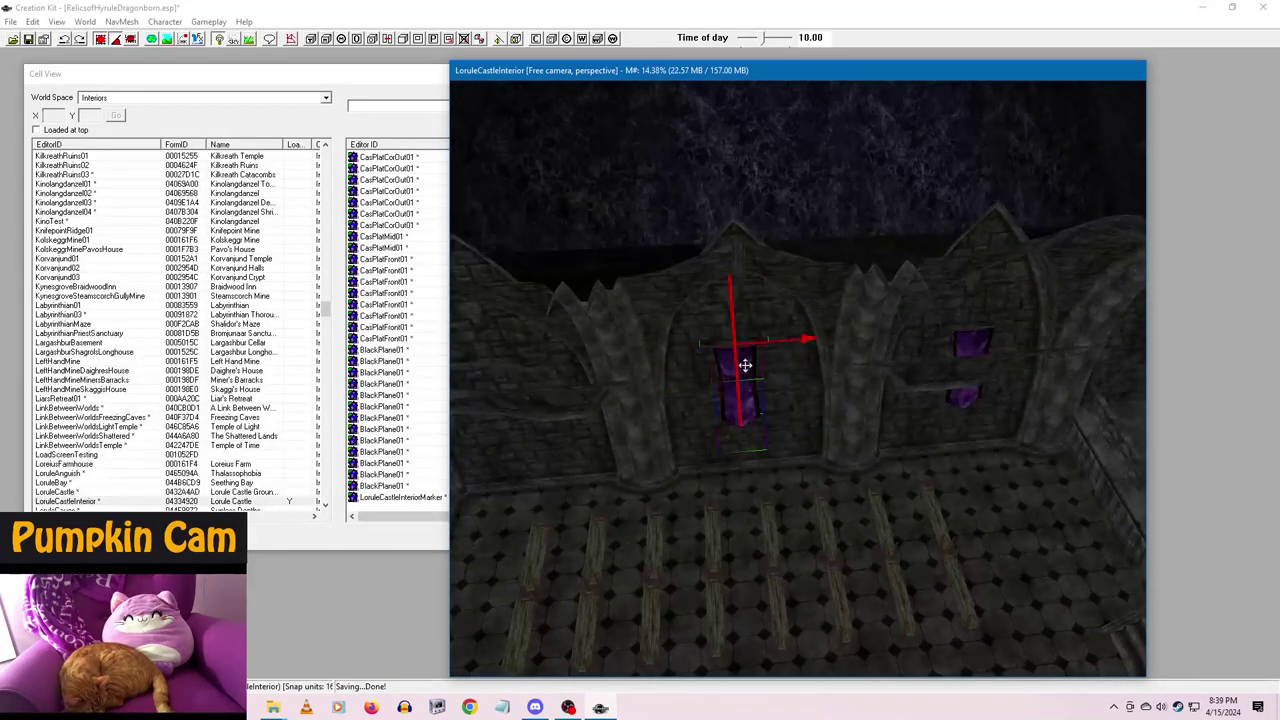
{"action": "left_click_drag", "start_coordinate": [745, 366], "coordinate": [754, 367]}
- Place another copy of the banner and post in the third alcove along the same wall
{"action": "middle_click_drag", "start_coordinate": [754, 367], "coordinate": [810, 449], "text": "shift"}
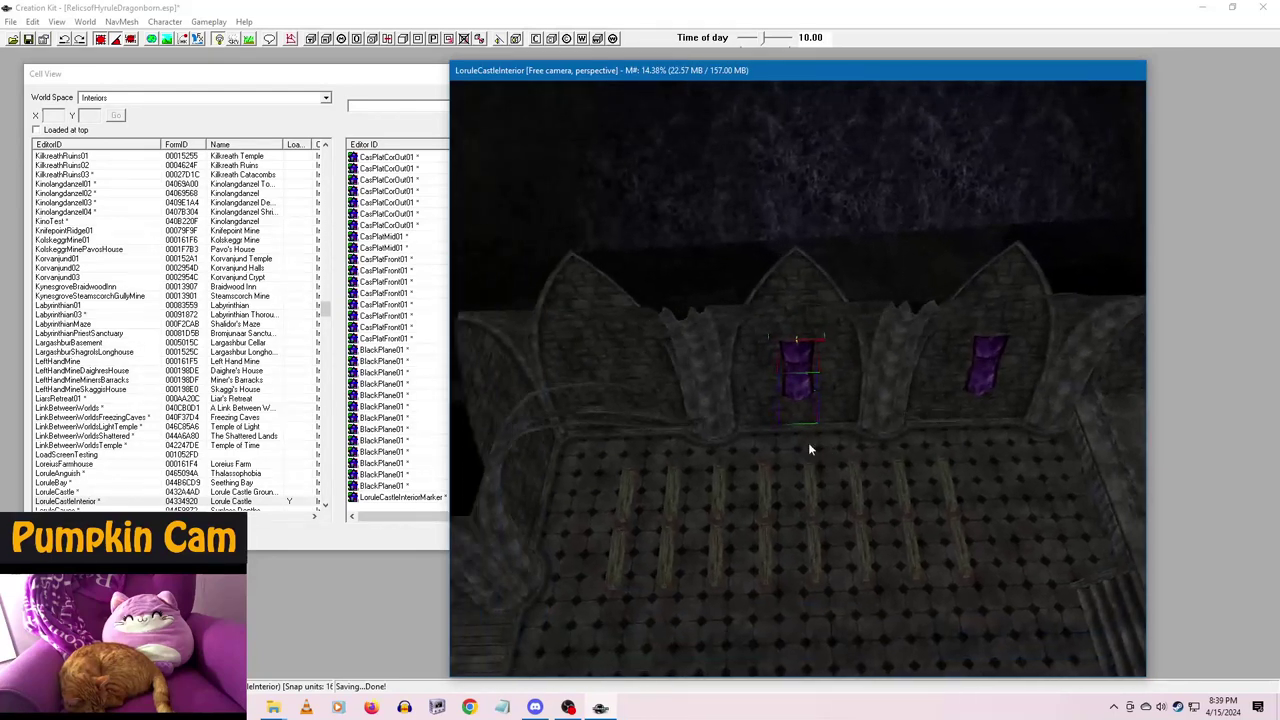
{"action": "key", "text": "z"}
{"action": "key", "text": "x"}
{"action": "left_click_drag", "start_coordinate": [798, 371], "coordinate": [607, 358]}
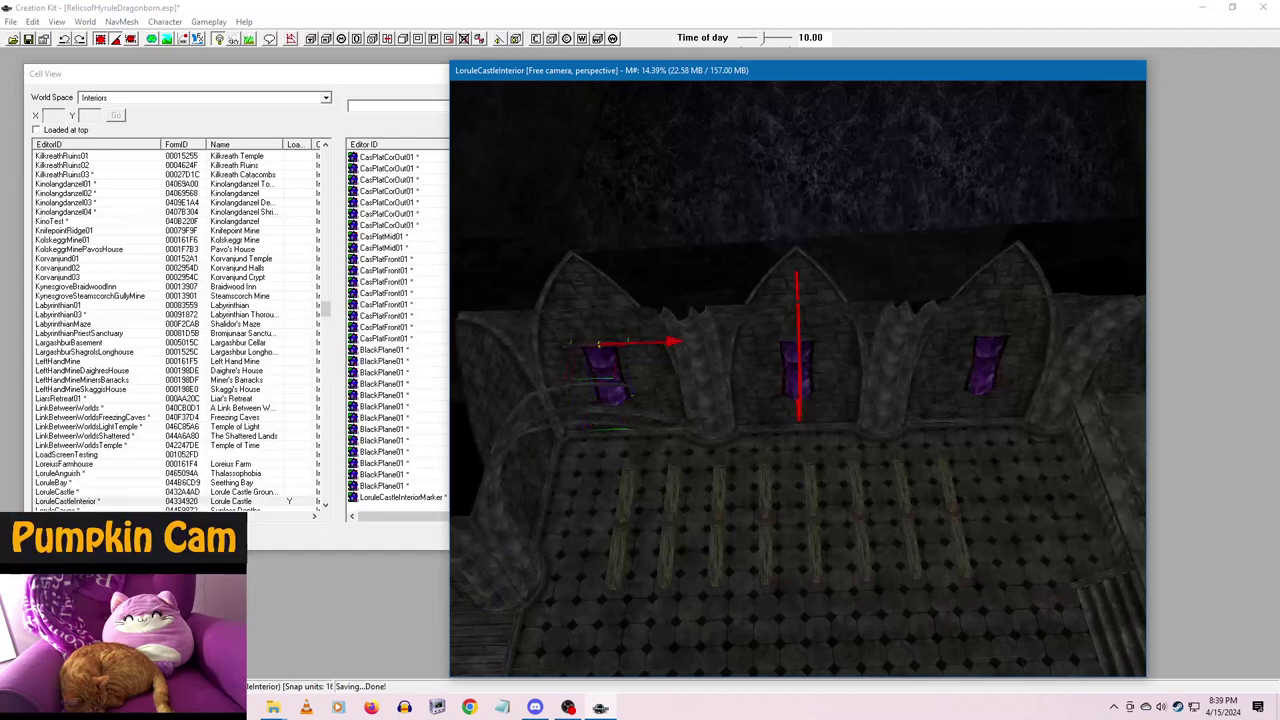
- Duplicate all three wall banners with their posts, turn the copies around, and move them across to the opposite wall
{"action": "scroll", "coordinate": [807, 376], "scroll_direction": "up", "scroll_amount": 5}
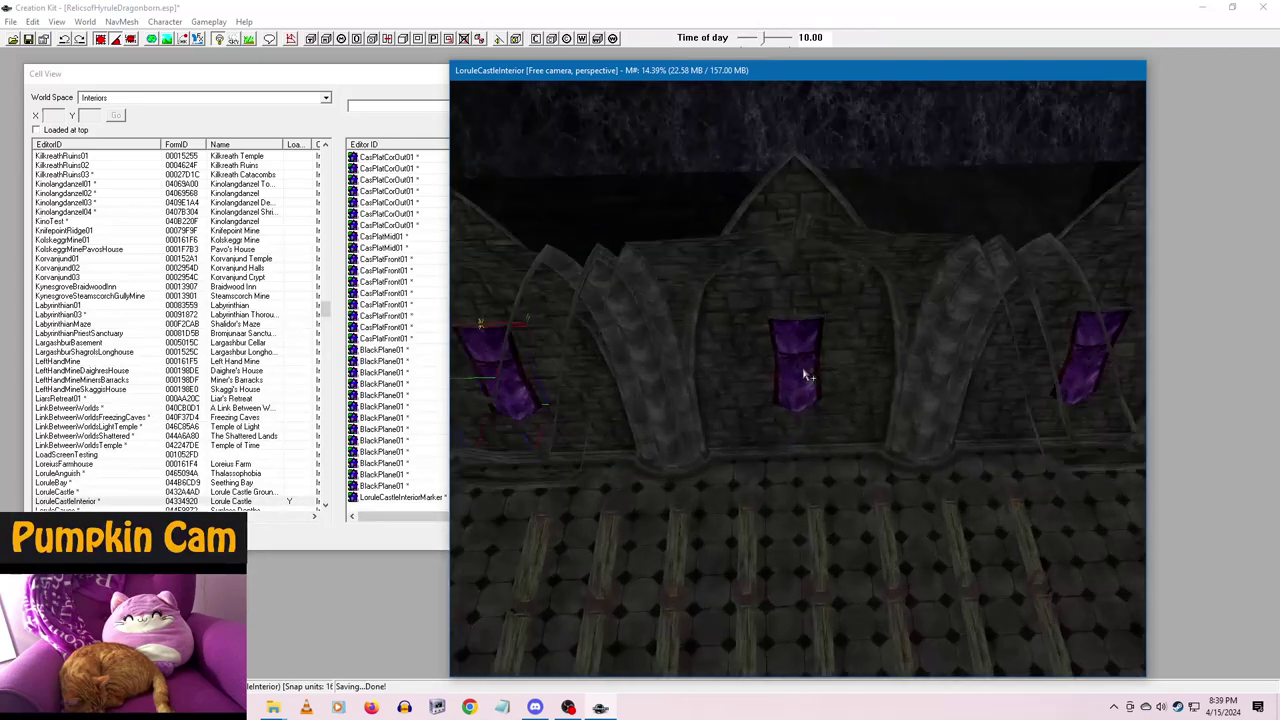
{"action": "left_click", "coordinate": [803, 313]}
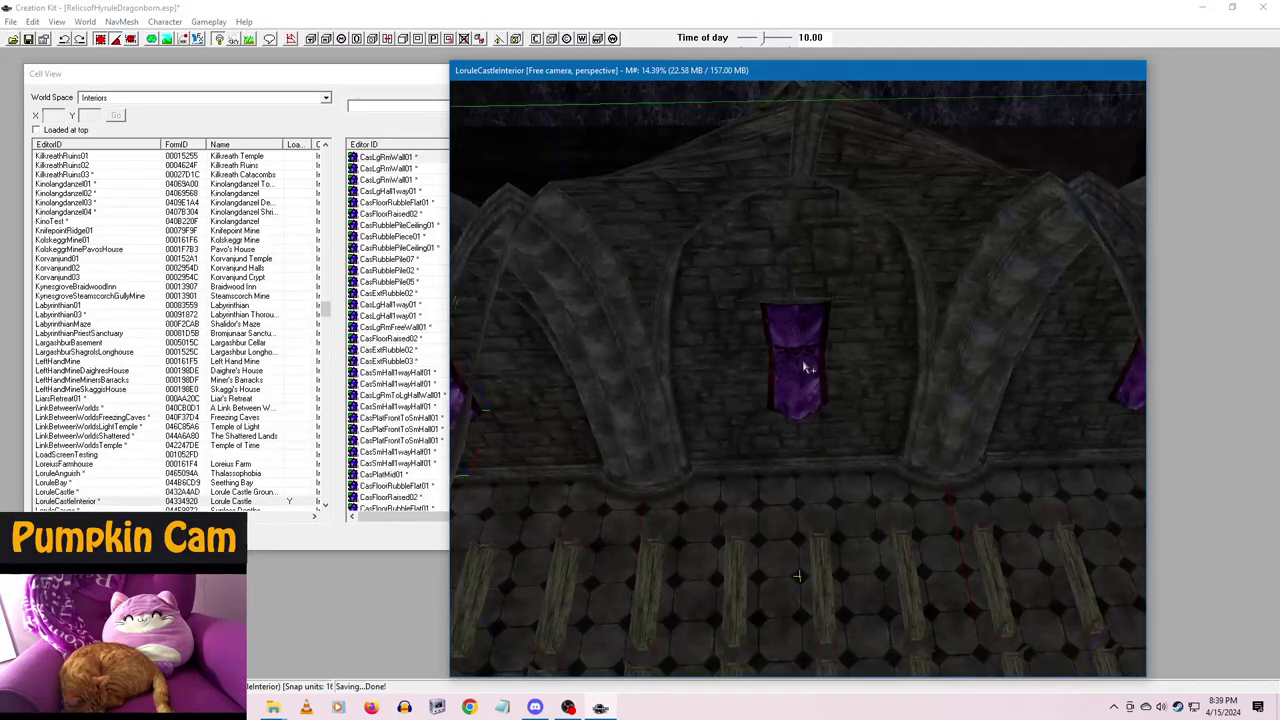
{"action": "left_click", "coordinate": [800, 305]}
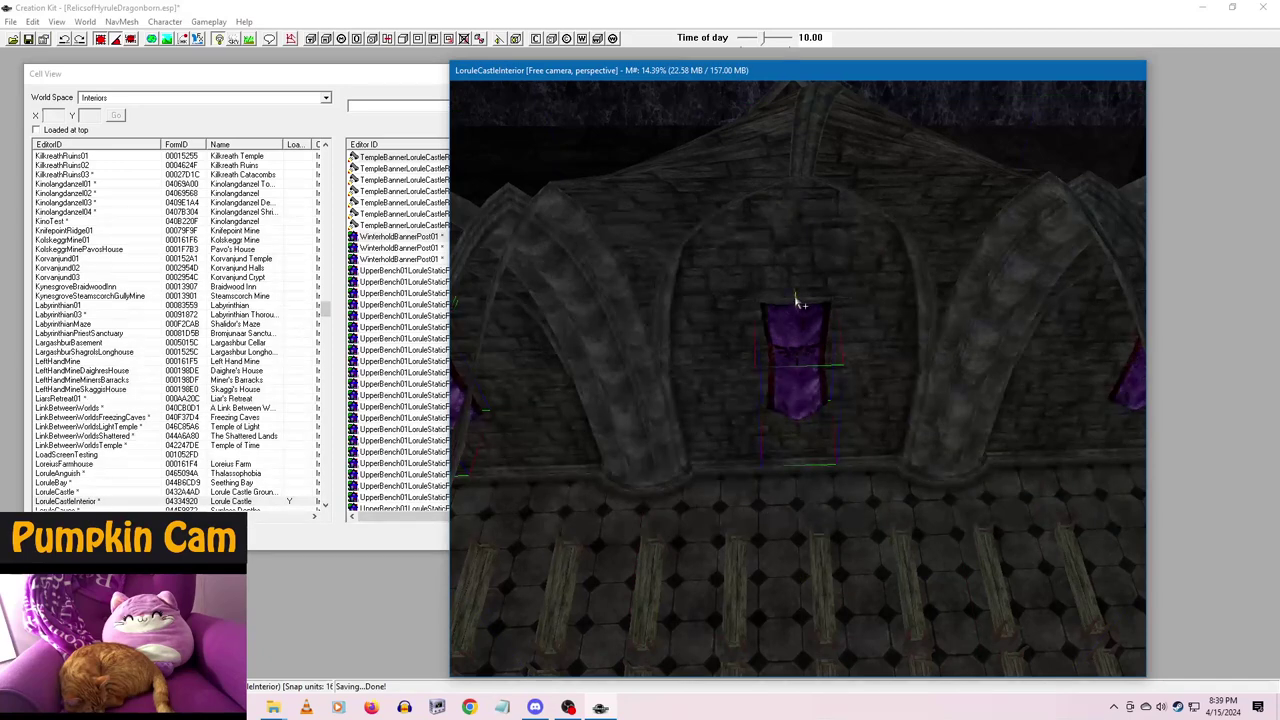
{"action": "middle_click_drag", "start_coordinate": [843, 417], "coordinate": [800, 430]}
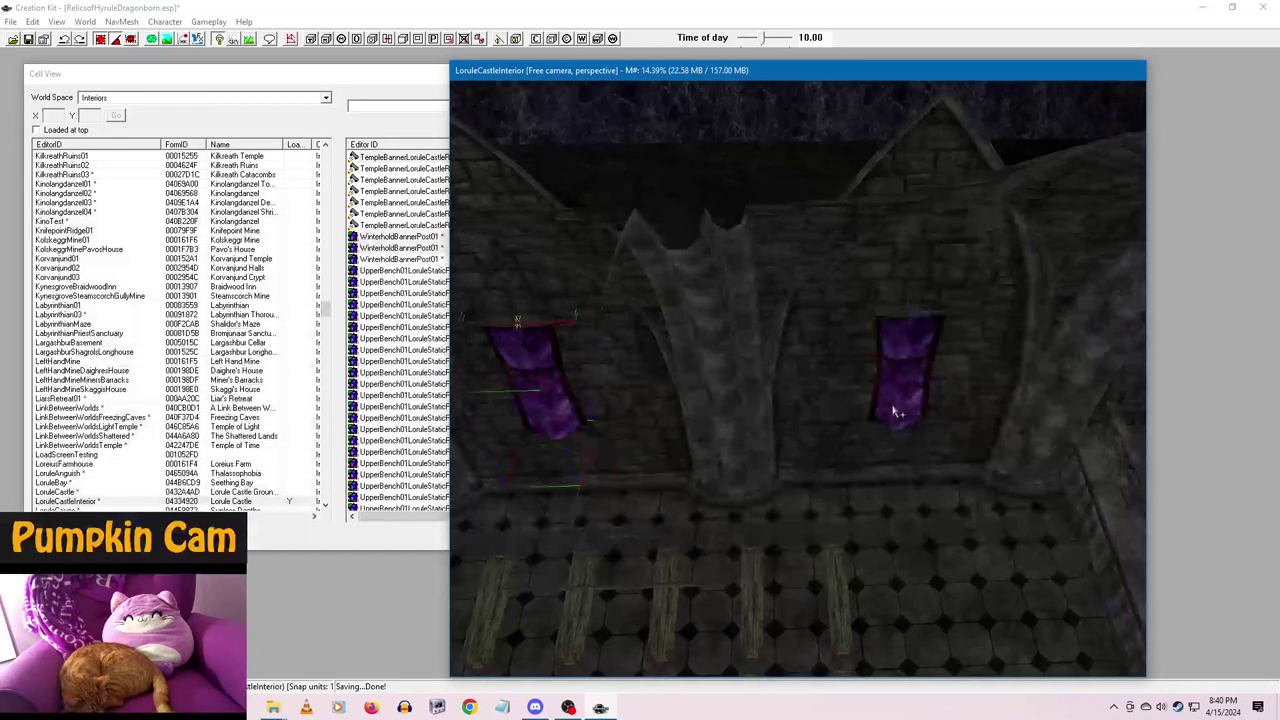
{"action": "left_click", "coordinate": [894, 407], "text": "ctrl"}
{"action": "scroll", "coordinate": [903, 410], "scroll_direction": "down", "scroll_amount": 5}
{"action": "scroll", "coordinate": [904, 460], "scroll_direction": "down", "scroll_amount": 3}
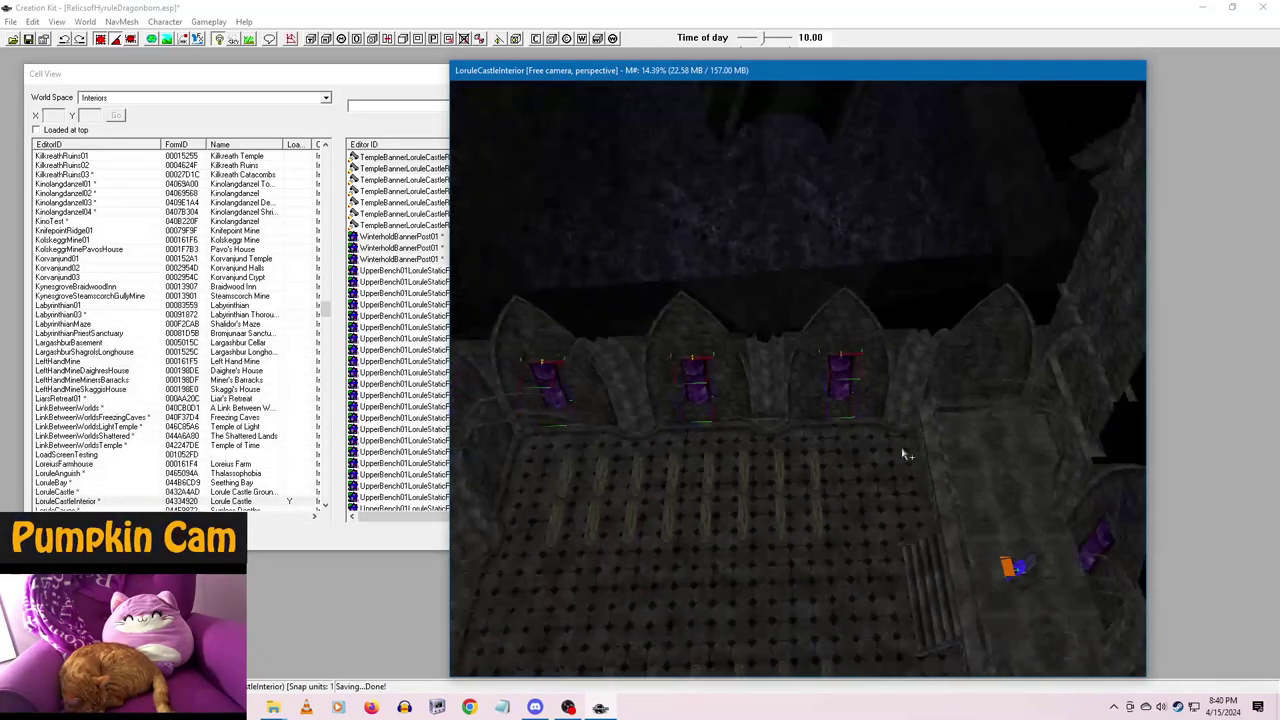
{"action": "key", "text": "ctrl+d"}
{"action": "right_click_drag", "start_coordinate": [837, 376], "coordinate": [828, 402]}
{"action": "key", "text": "t"}
{"action": "scroll", "coordinate": [941, 444], "scroll_direction": "down", "scroll_amount": 2}
{"action": "middle_click_drag", "start_coordinate": [940, 451], "coordinate": [791, 474]}
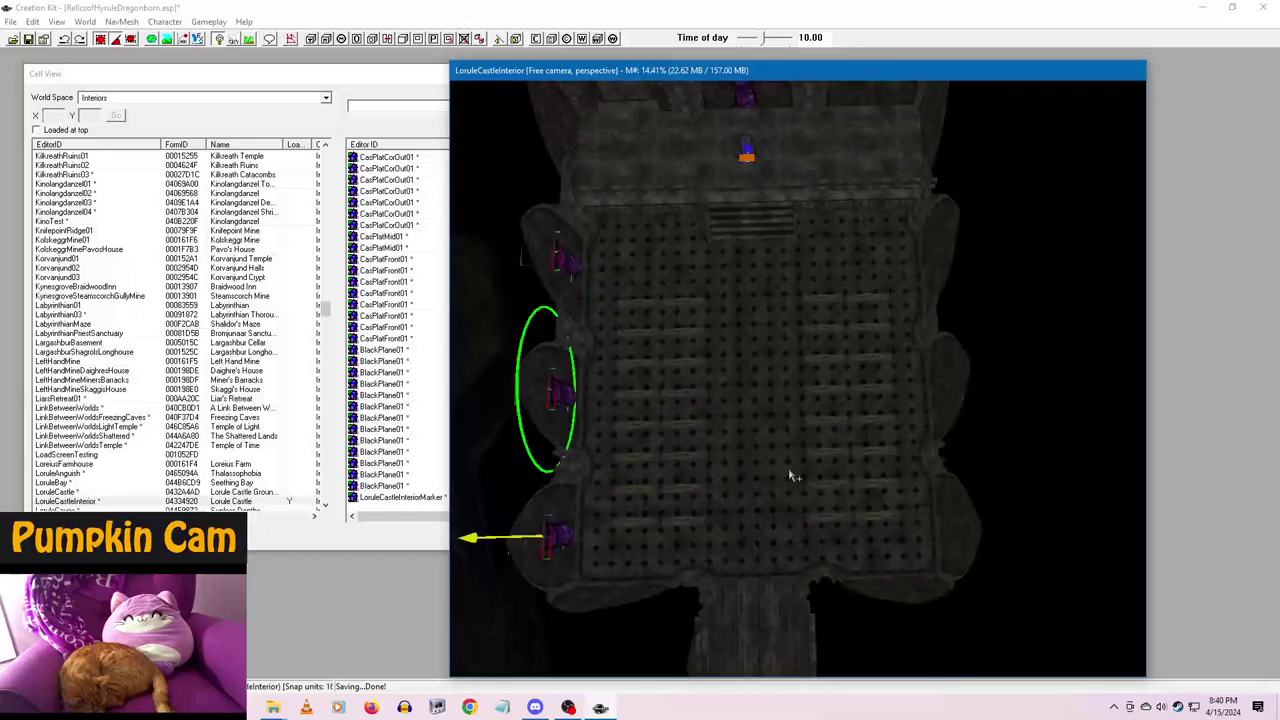
{"action": "left_click_drag", "start_coordinate": [470, 537], "coordinate": [887, 526]}
- Shift the three copied banners and posts inward so they hang against the opposite wall's inner face
{"action": "middle_click_drag", "start_coordinate": [788, 477], "coordinate": [658, 556]}
{"action": "scroll", "coordinate": [860, 457], "scroll_direction": "up", "scroll_amount": 4}
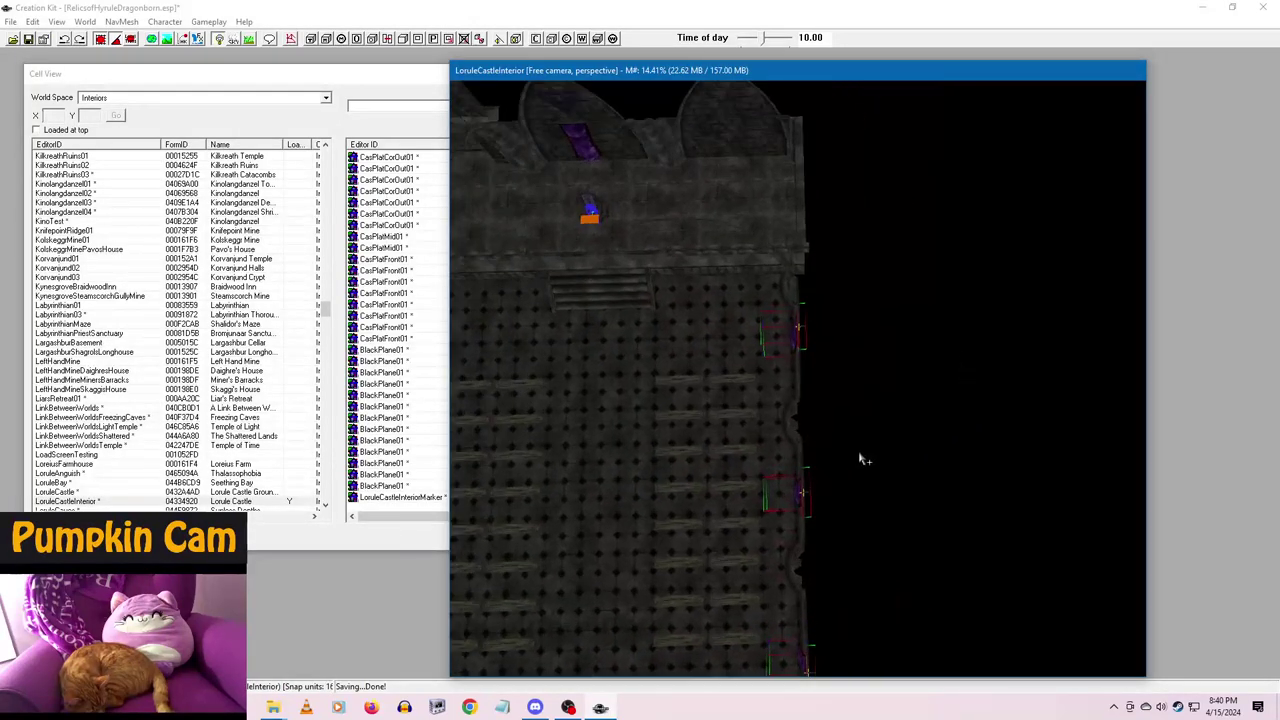
{"action": "scroll", "coordinate": [858, 460], "scroll_direction": "up", "scroll_amount": 5}
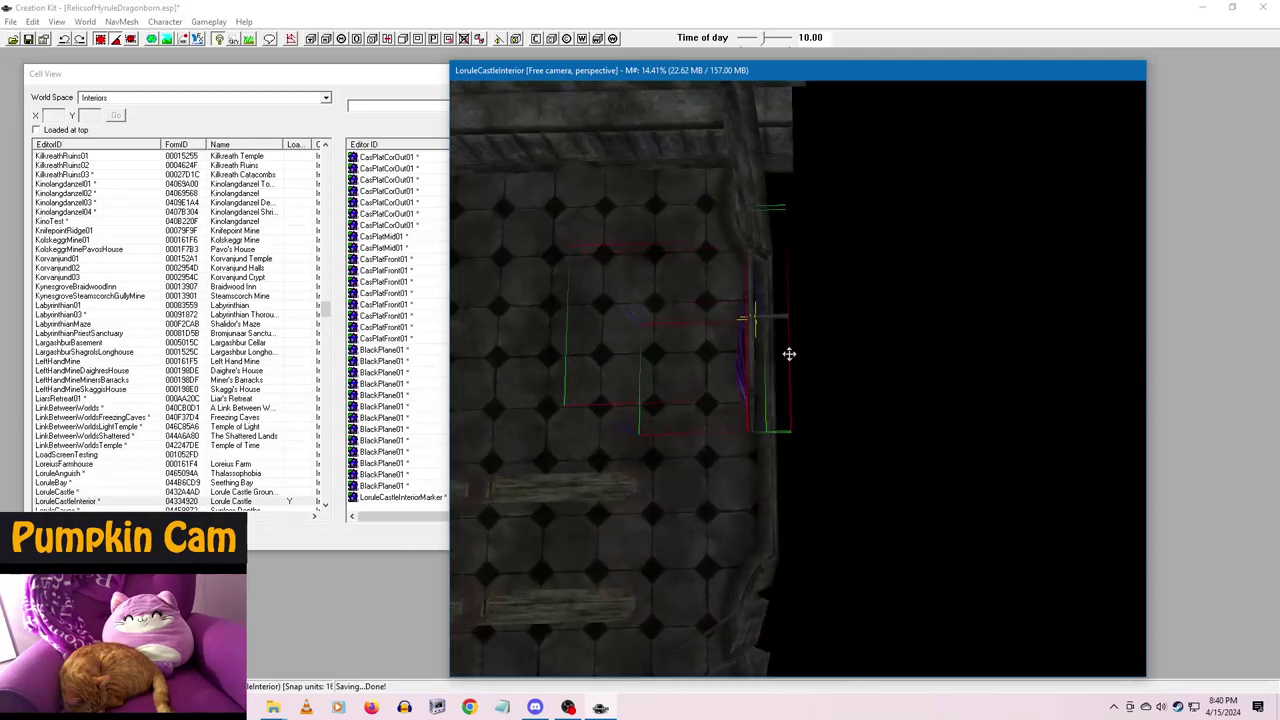
{"action": "left_click_drag", "start_coordinate": [778, 318], "coordinate": [752, 308]}
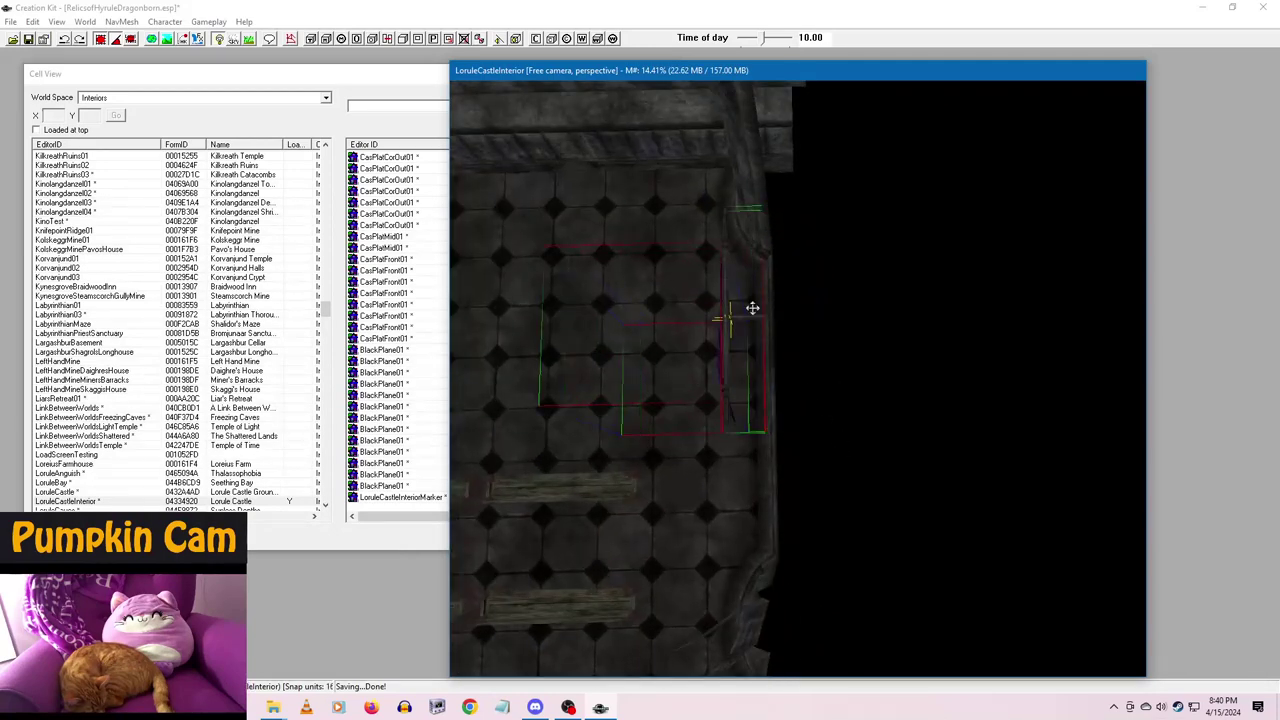
{"action": "middle_click_drag", "start_coordinate": [776, 335], "coordinate": [899, 472], "text": "shift"}
{"action": "scroll", "coordinate": [899, 472], "scroll_direction": "up", "scroll_amount": 2}
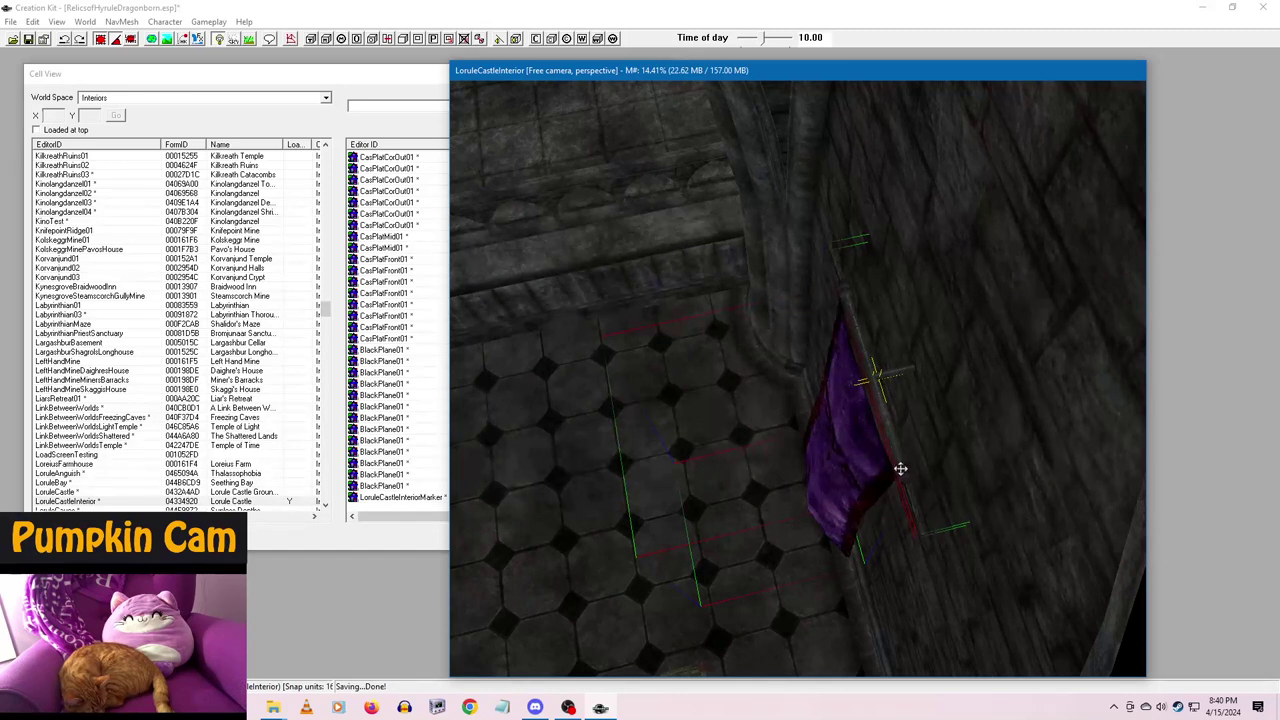
- Check the banners on both sides of the throne room and save the plugin
{"action": "scroll", "coordinate": [880, 522], "scroll_direction": "down", "scroll_amount": 5}
{"action": "middle_click_drag", "start_coordinate": [805, 497], "coordinate": [883, 457]}
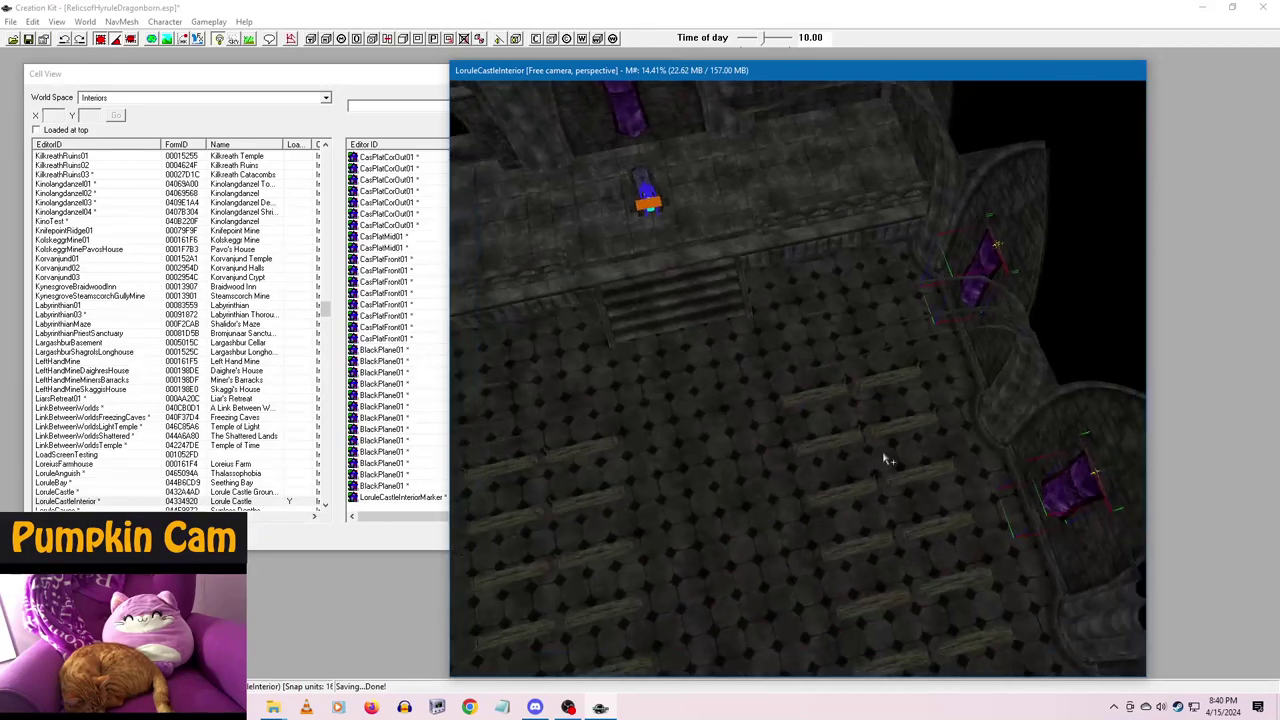
{"action": "scroll", "coordinate": [808, 448], "scroll_direction": "down", "scroll_amount": 4}
{"action": "middle_click_drag", "start_coordinate": [700, 360], "coordinate": [914, 414]}
{"action": "left_click", "coordinate": [151, 40]}
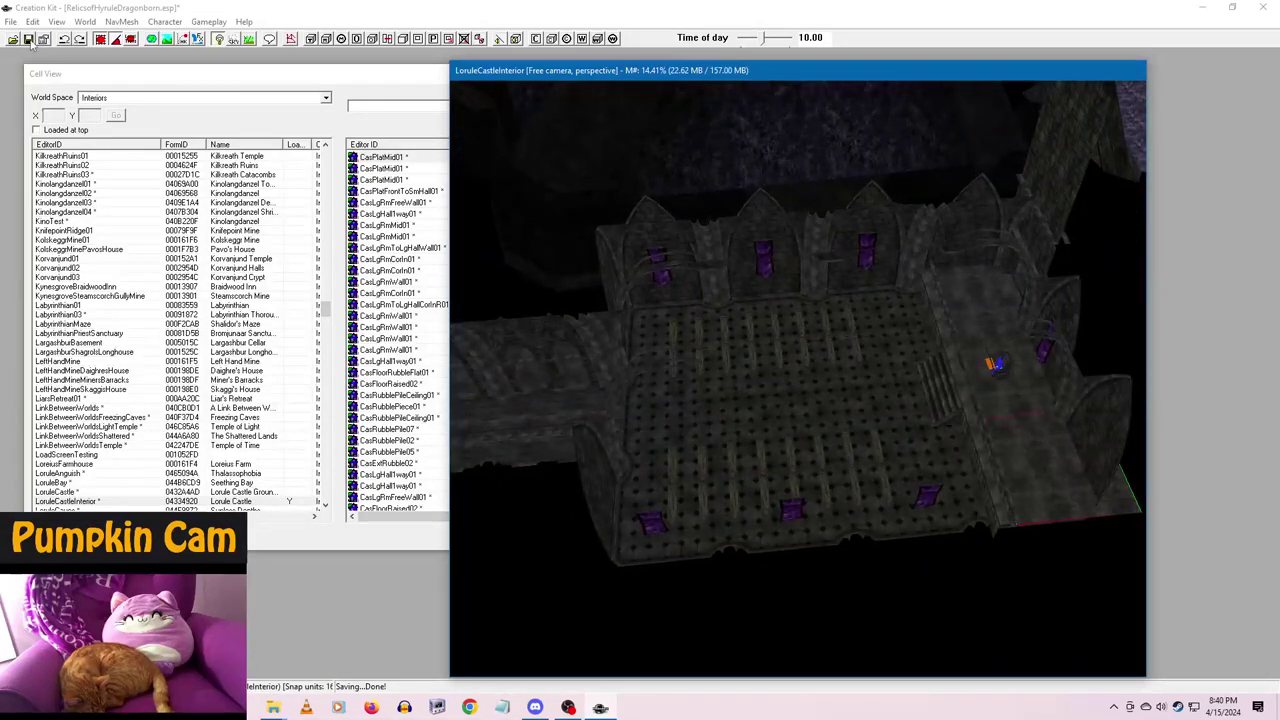
- Switch to the Minish folder in File Explorer and open farmtable01.nif in NifSkope
{"action": "mouse_move", "coordinate": [275, 708]}
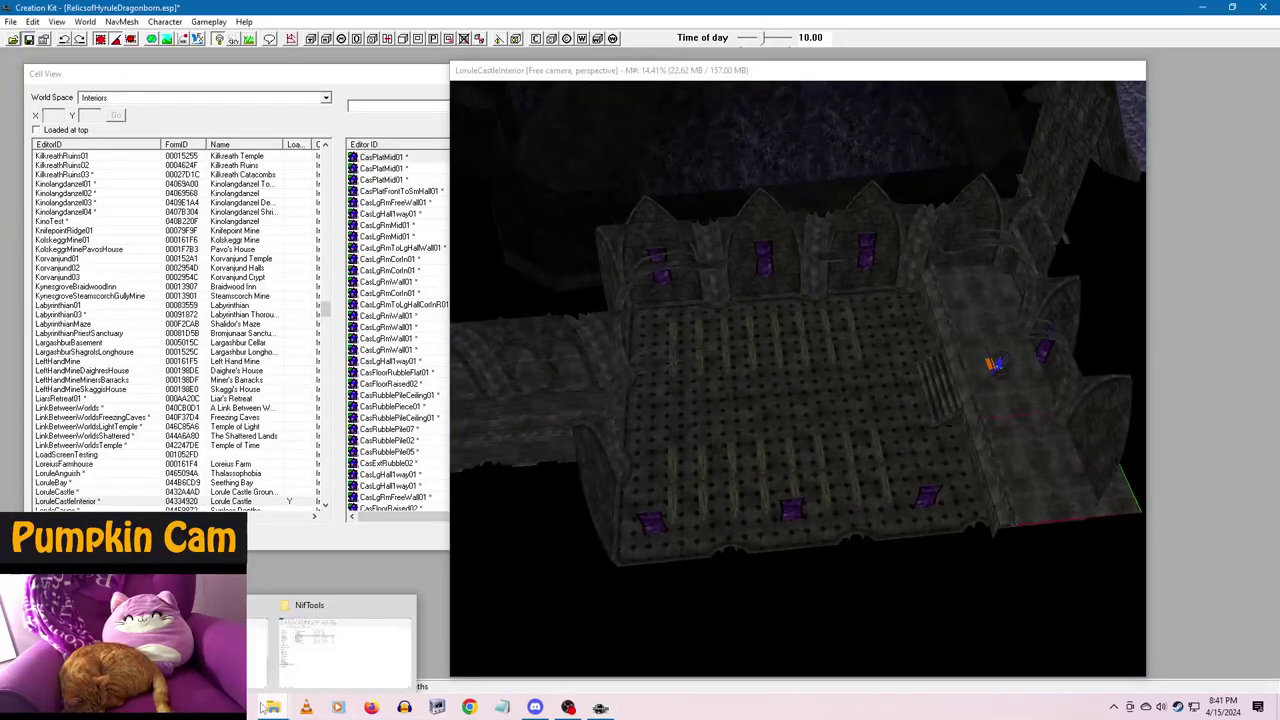
{"action": "left_click", "coordinate": [322, 630]}
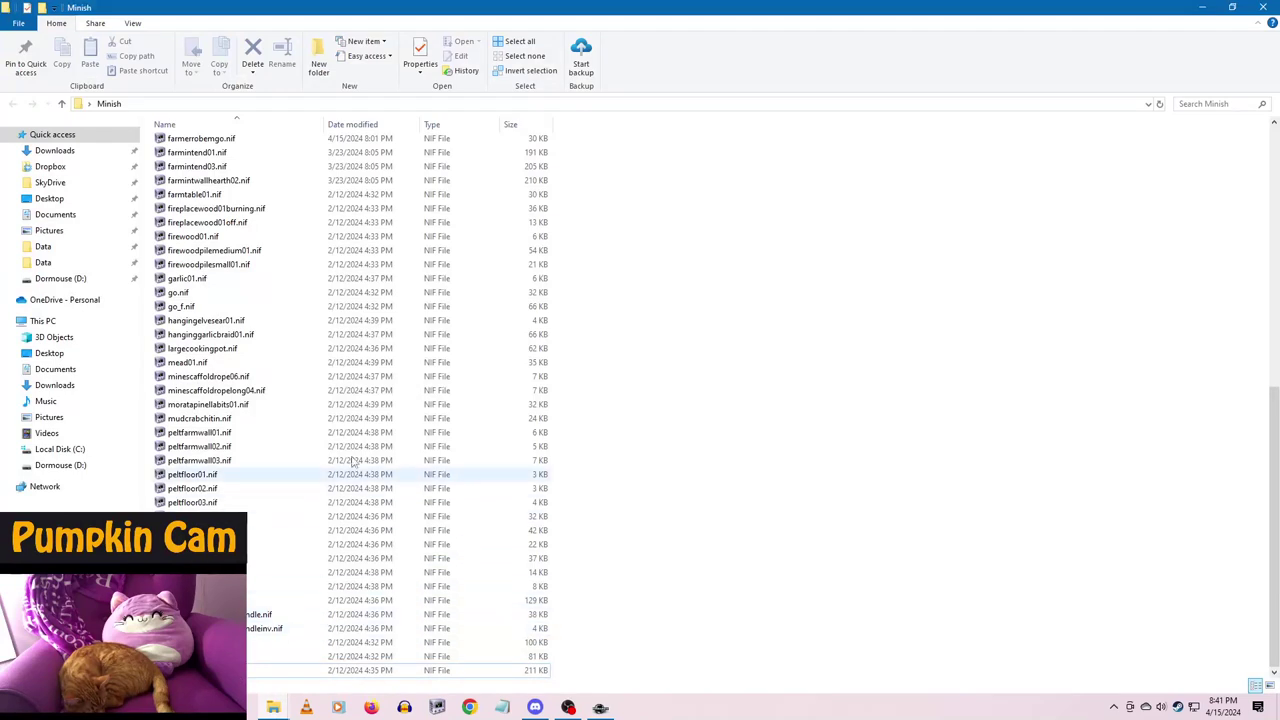
{"action": "scroll", "coordinate": [416, 348], "scroll_direction": "up", "scroll_amount": 1}
{"action": "scroll", "coordinate": [395, 450], "scroll_direction": "down", "scroll_amount": 1}
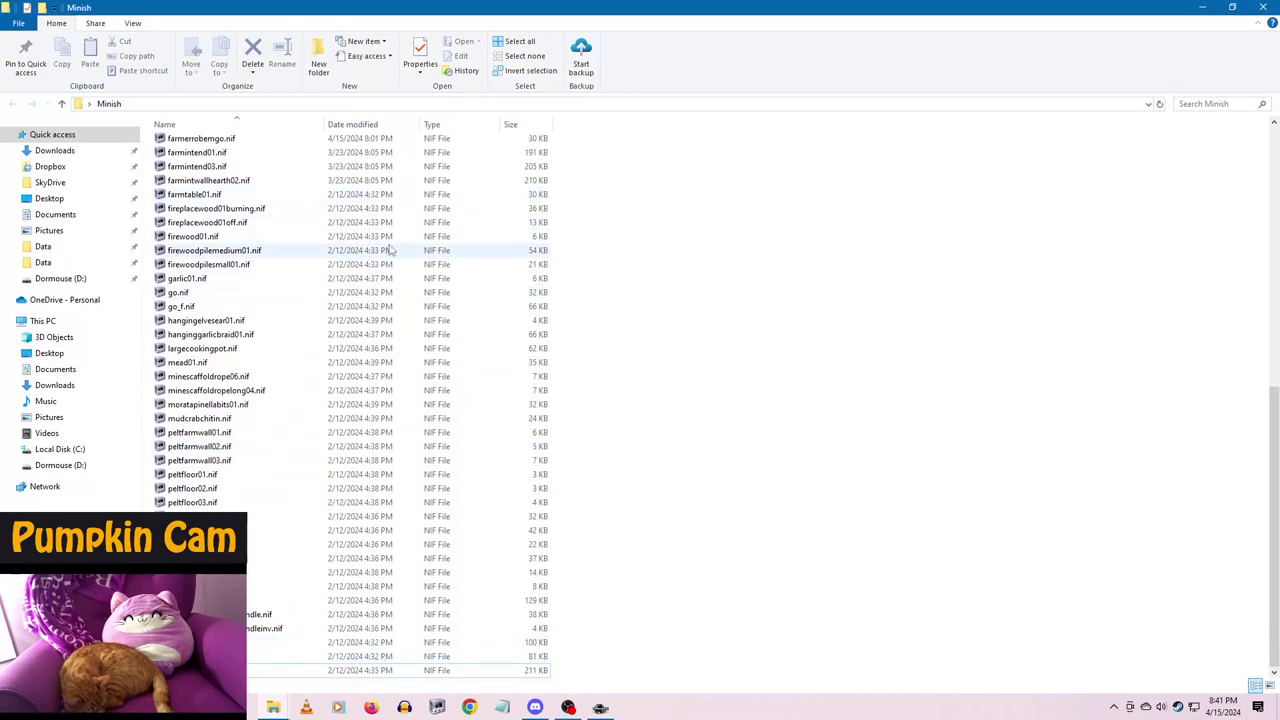
{"action": "left_click", "coordinate": [360, 194]}
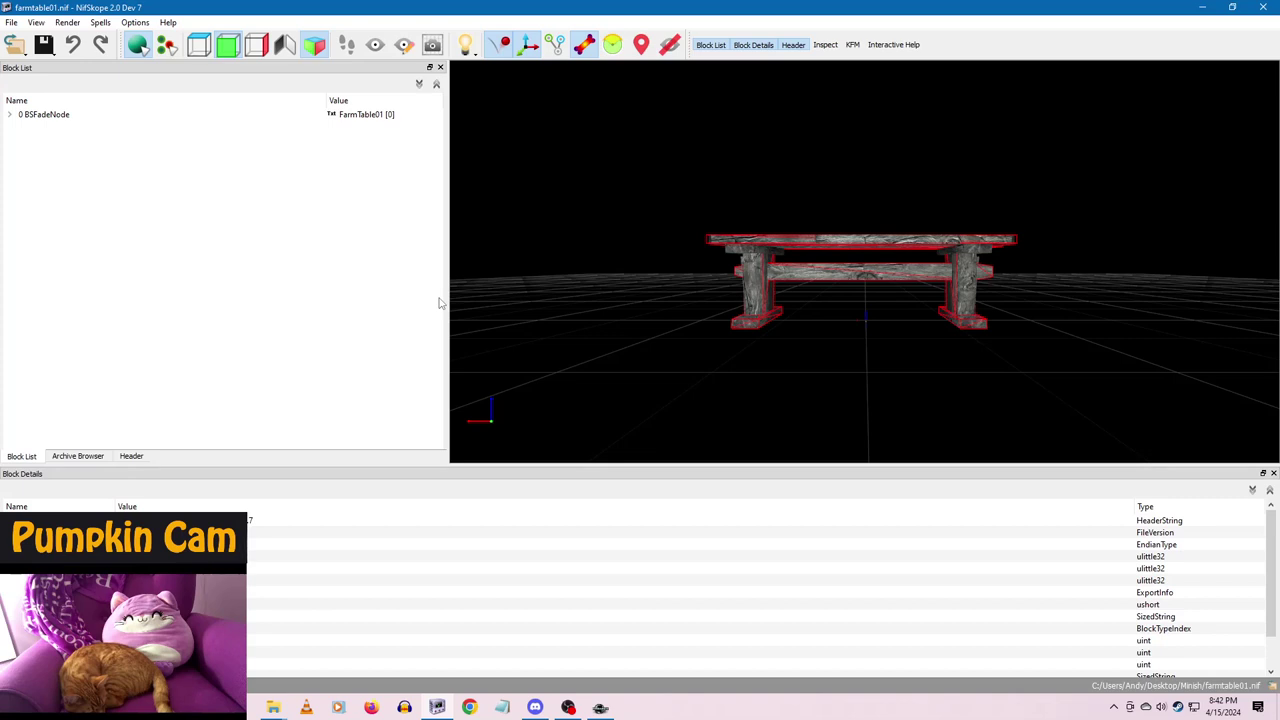
- Change the scale of the BSFadeNode root in farmtable01.nif and save the mesh
{"action": "left_click", "coordinate": [766, 271]}
{"action": "left_click", "coordinate": [36, 115]}
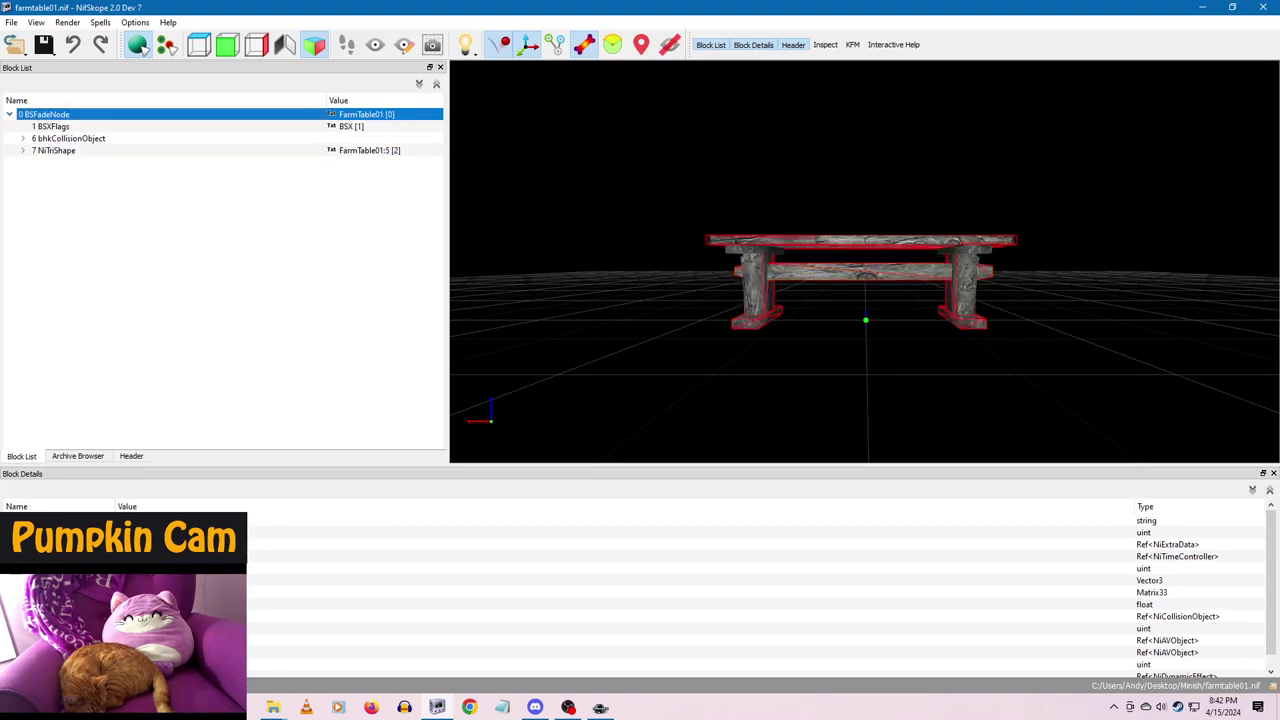
{"action": "double_click", "coordinate": [150, 604]}
{"action": "key", "text": "Return"}
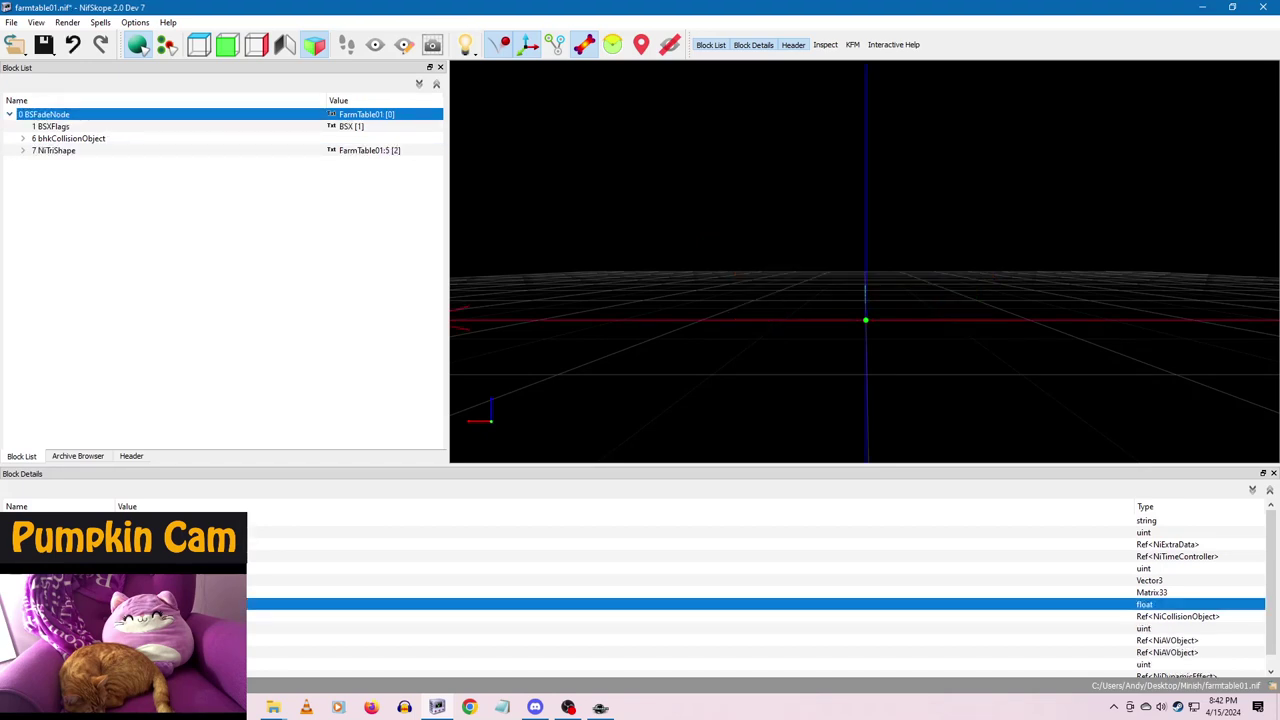
{"action": "left_click", "coordinate": [44, 46]}
{"action": "left_click", "coordinate": [60, 70]}
- Apply the transform of the BSFadeNode root to the farm table mesh
{"action": "right_click", "coordinate": [63, 114]}
{"action": "mouse_move", "coordinate": [110, 165]}
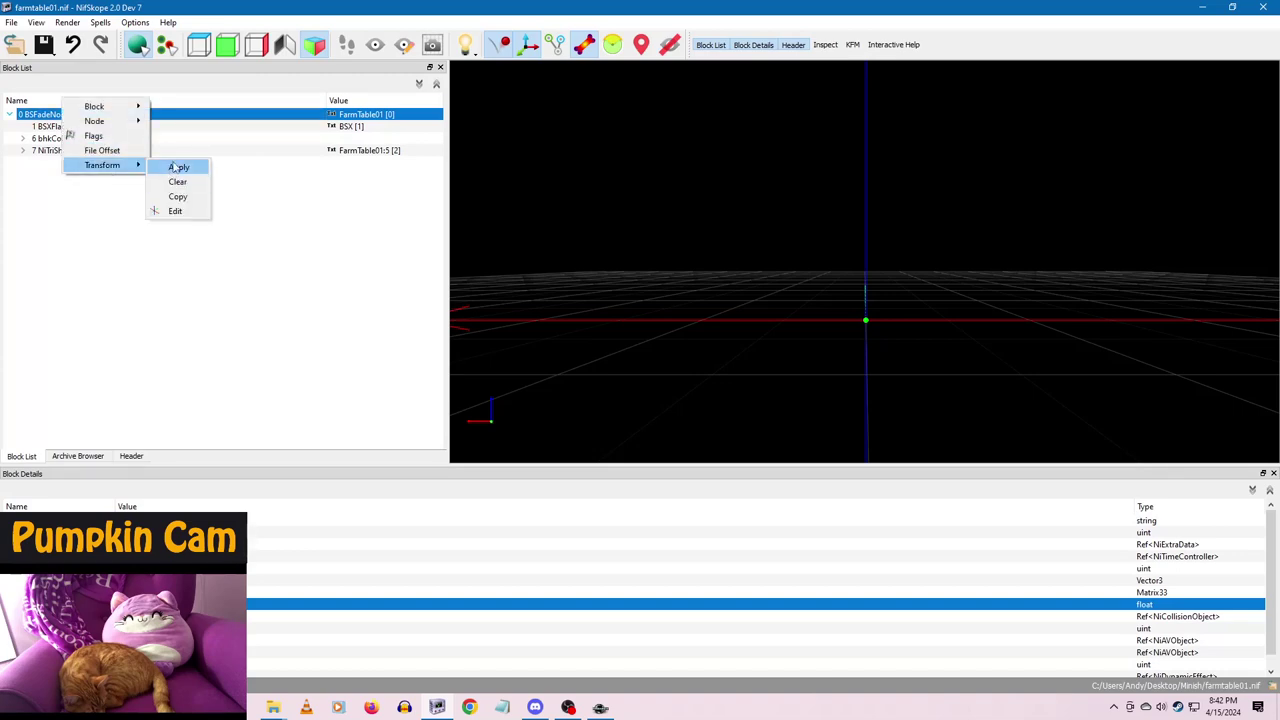
{"action": "left_click", "coordinate": [176, 167]}
{"action": "left_click", "coordinate": [14, 44]}
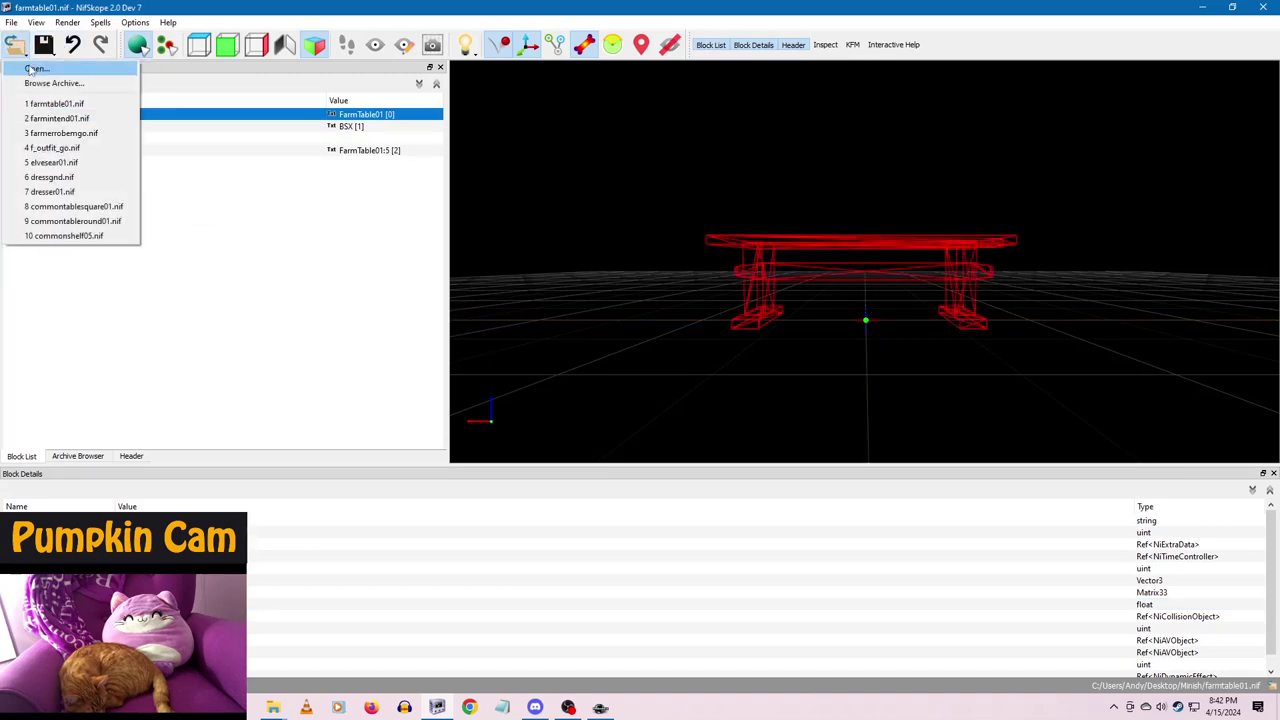
{"action": "left_click", "coordinate": [30, 68]}
{"action": "left_click", "coordinate": [626, 25]}
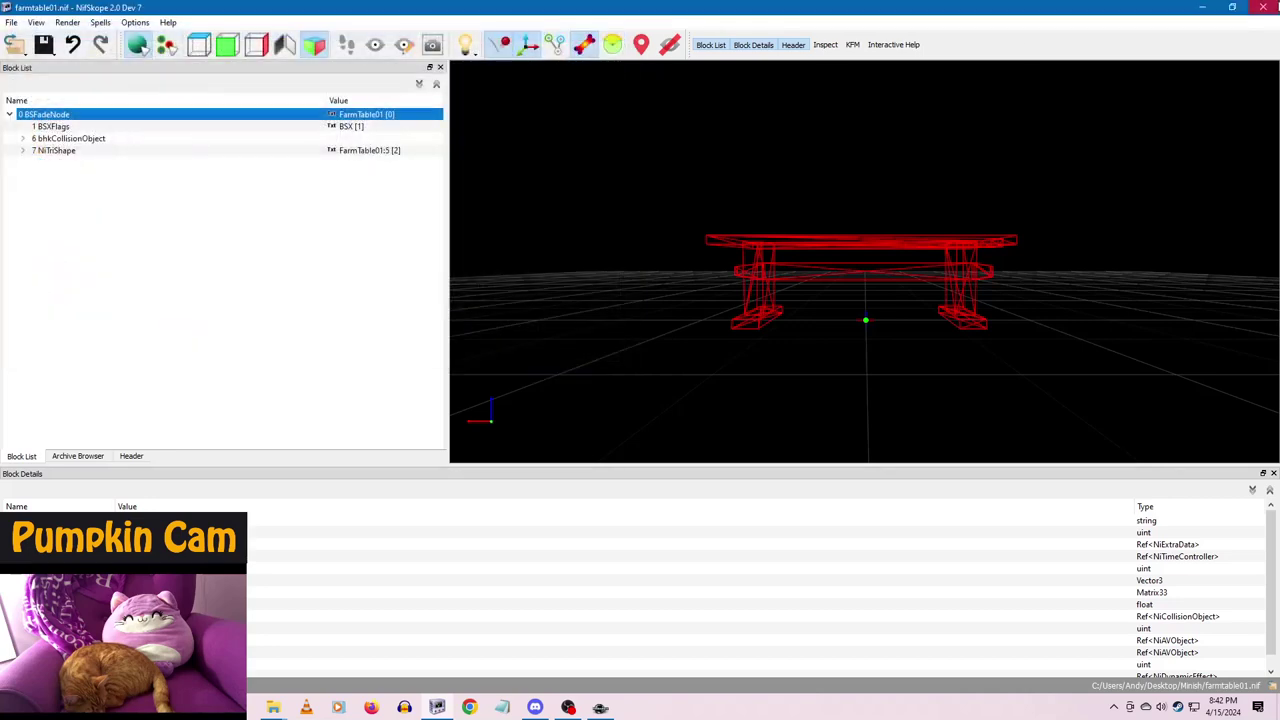
- Close farmtable01.nif and open fireplacewood01burning.nif from the Minish folder in NifSkope
{"action": "left_click", "coordinate": [1272, 6]}
{"action": "left_click", "coordinate": [235, 210]}
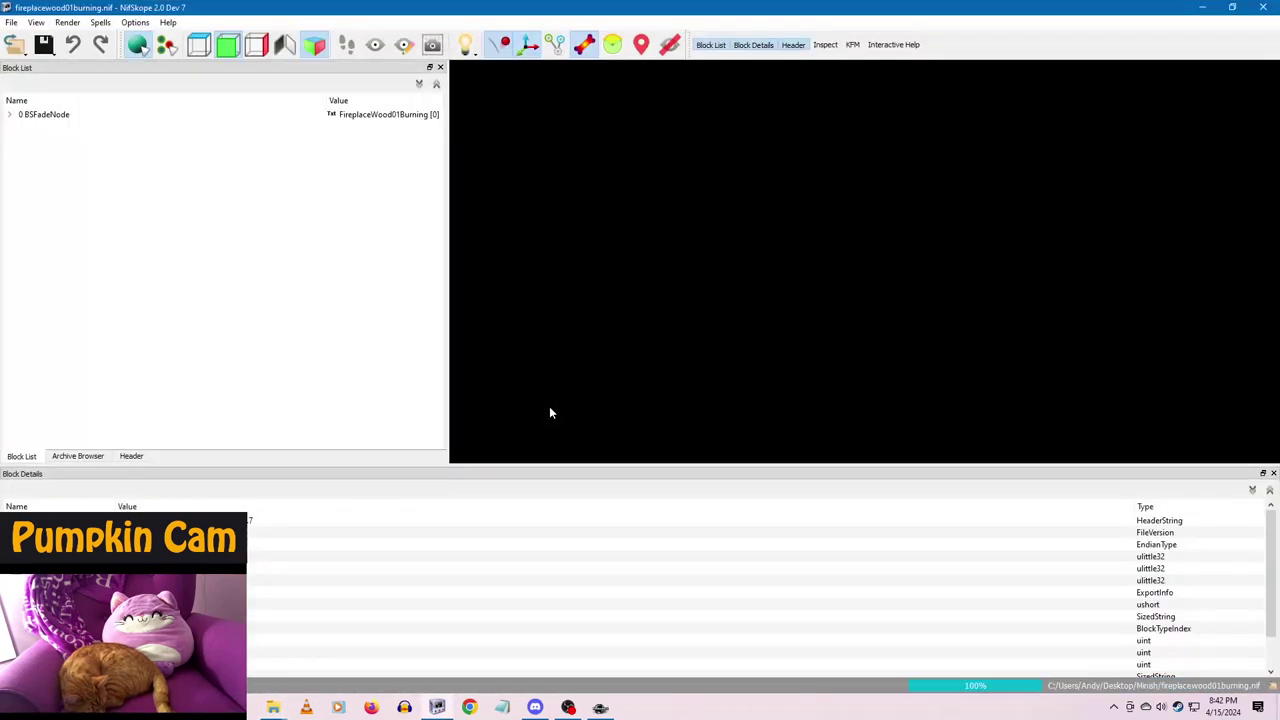
- Change the scale of the BSFadeNode root in fireplacewood01burning.nif
{"action": "left_click_drag", "start_coordinate": [685, 331], "coordinate": [750, 347]}
{"action": "scroll", "coordinate": [806, 384], "scroll_direction": "up", "scroll_amount": 3}
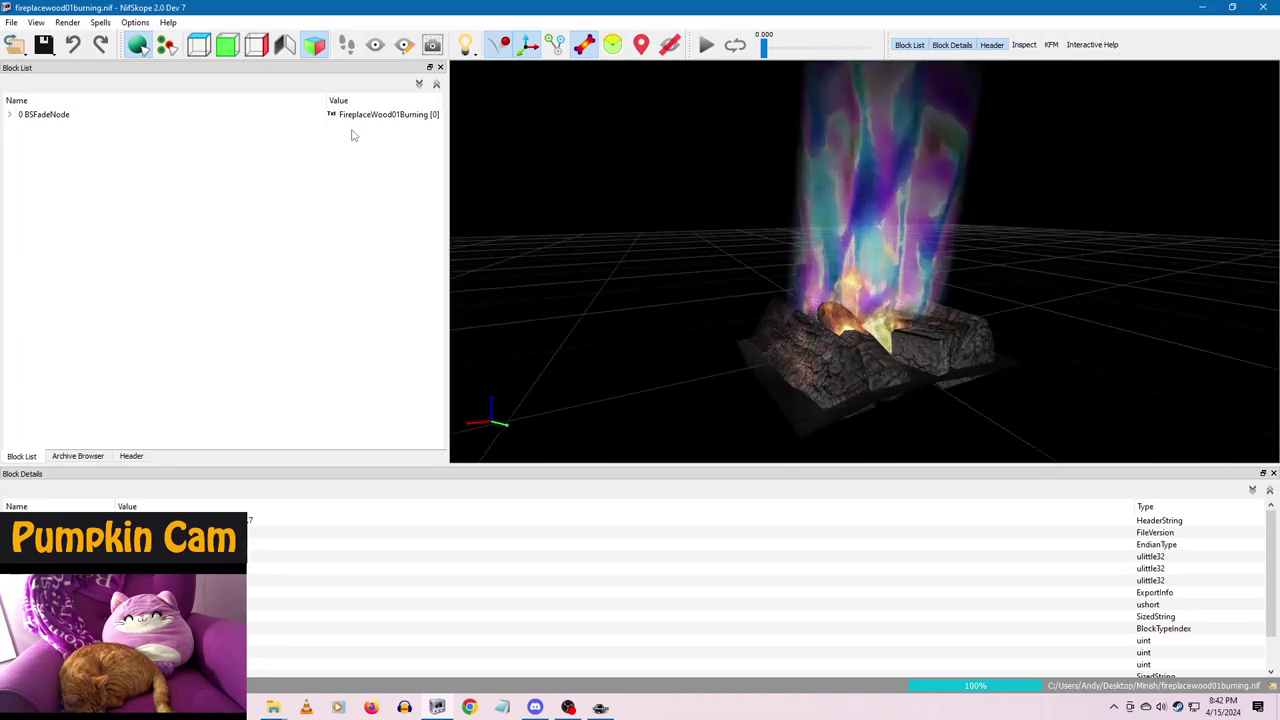
{"action": "left_click", "coordinate": [52, 116]}
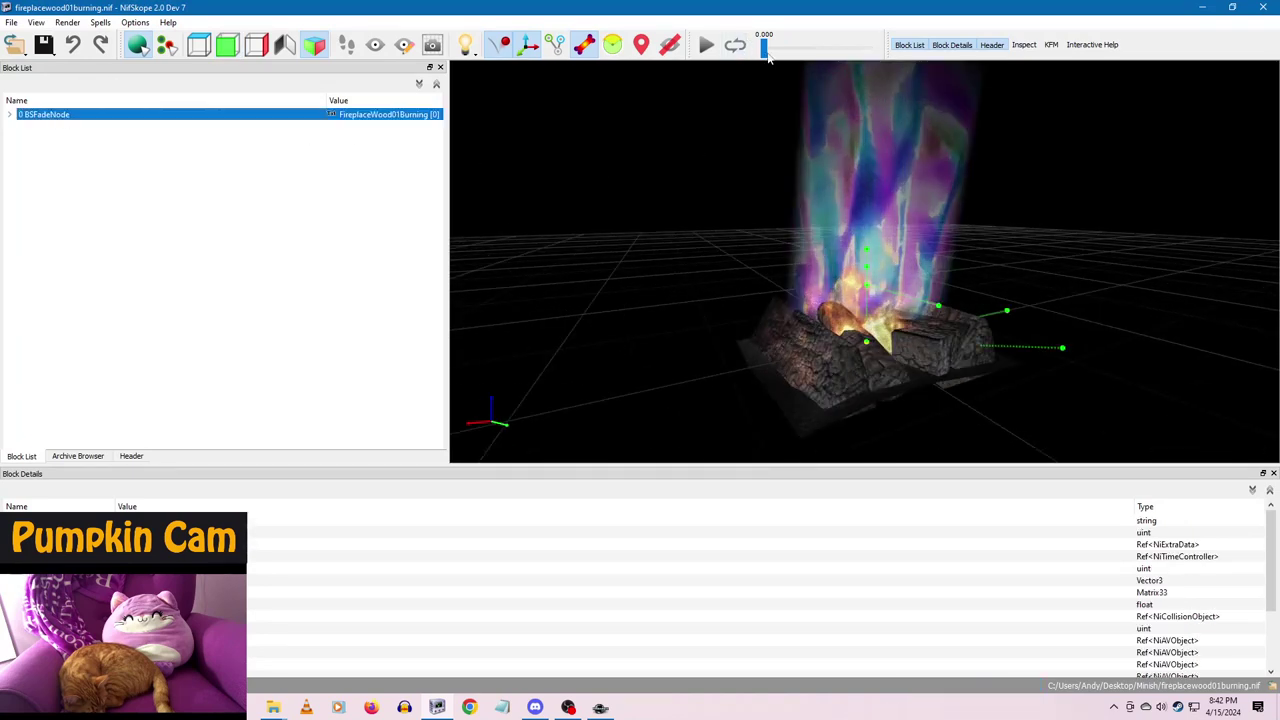
{"action": "right_click", "coordinate": [66, 116]}
{"action": "mouse_move", "coordinate": [90, 167]}
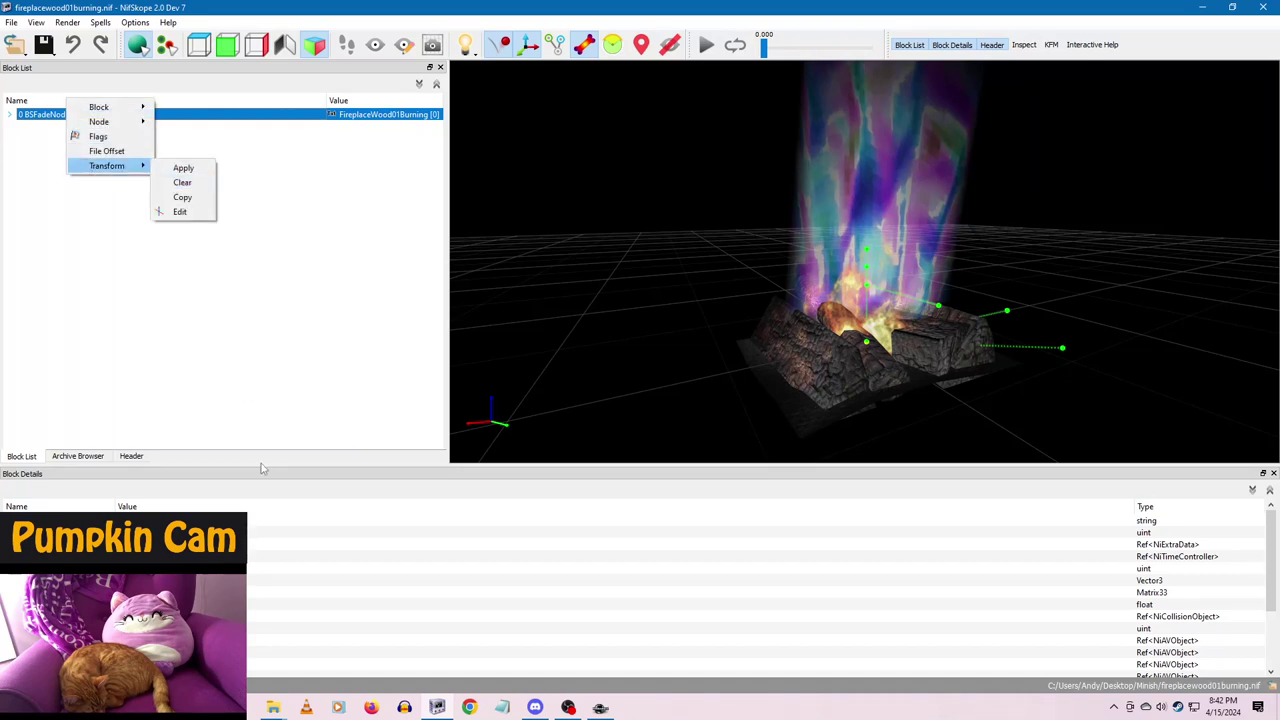
{"action": "left_click", "coordinate": [196, 172]}
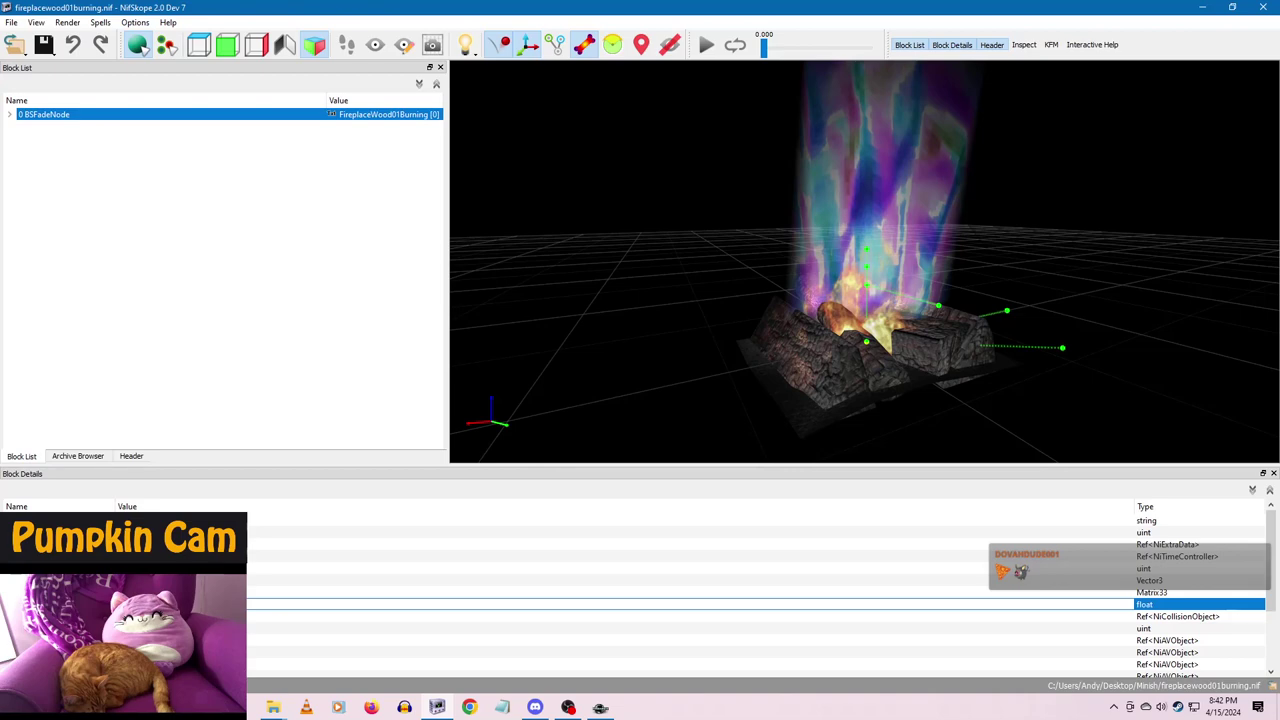
{"action": "left_click", "coordinate": [1263, 7]}
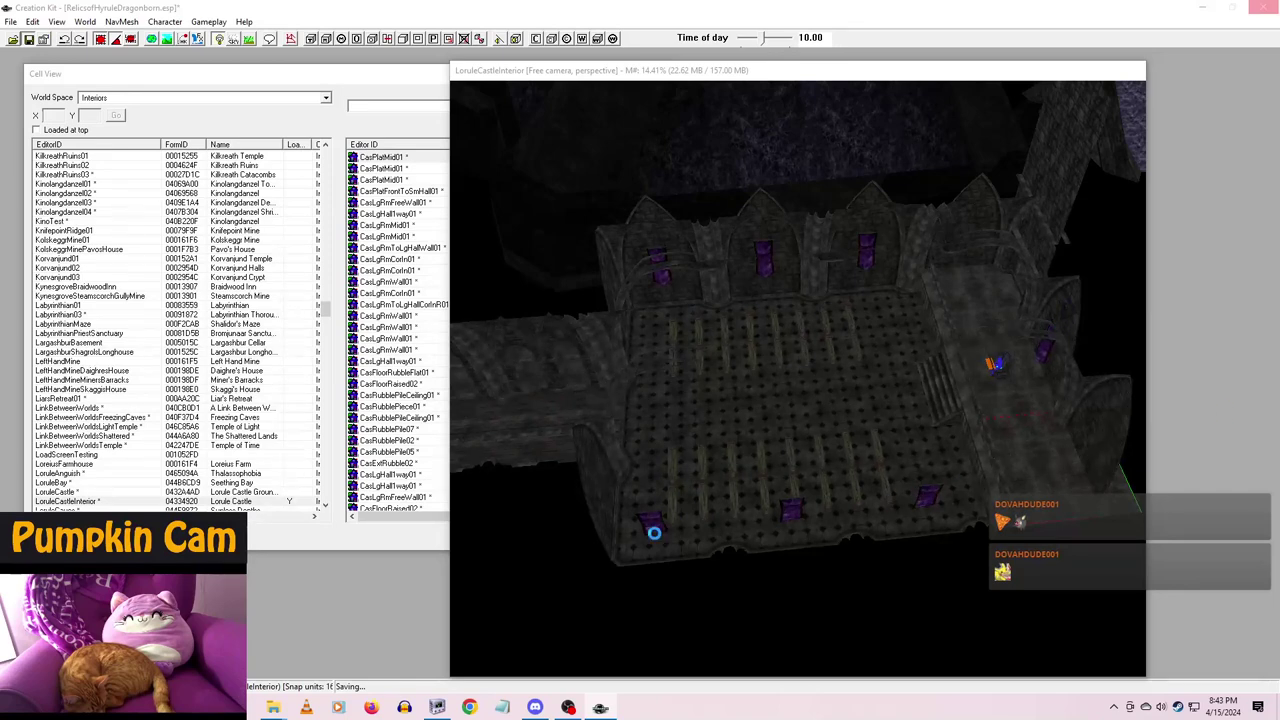
{"action": "left_click", "coordinate": [440, 708]}
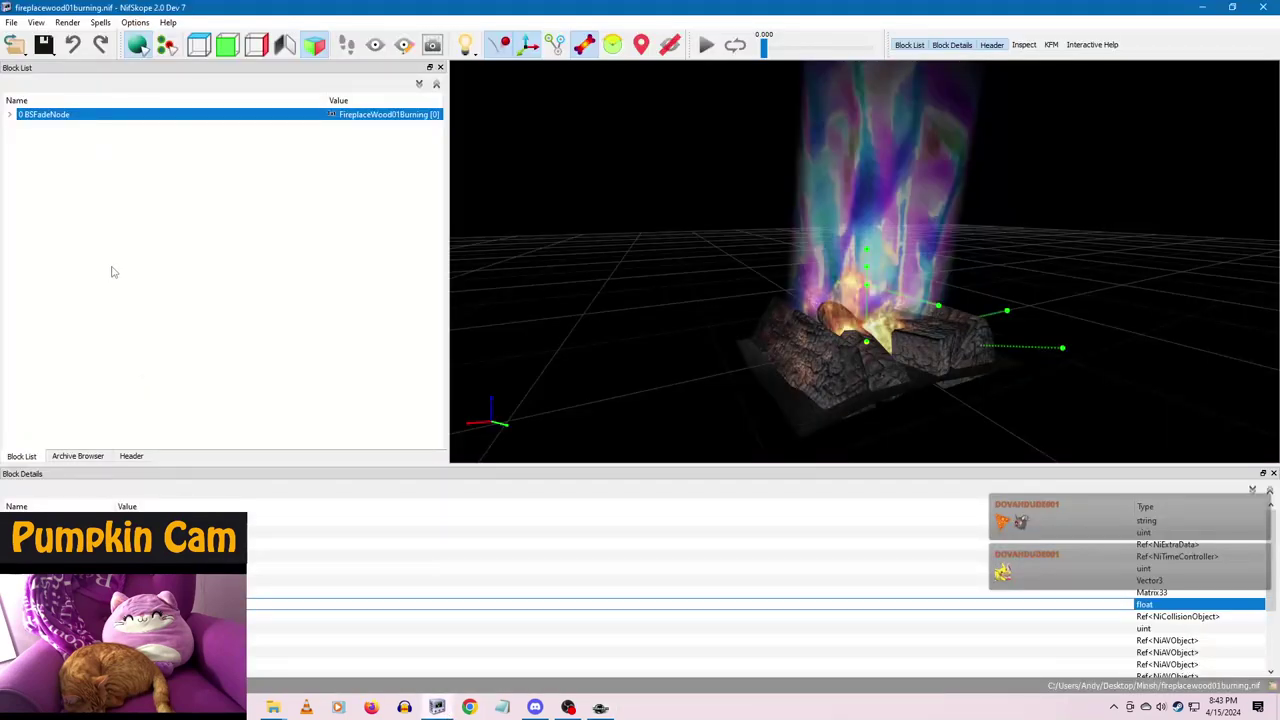
{"action": "left_click", "coordinate": [313, 584]}
- Apply the transform of the BSFadeNode root to the burning fireplace wood mesh, then save and close the file
{"action": "right_click", "coordinate": [62, 113]}
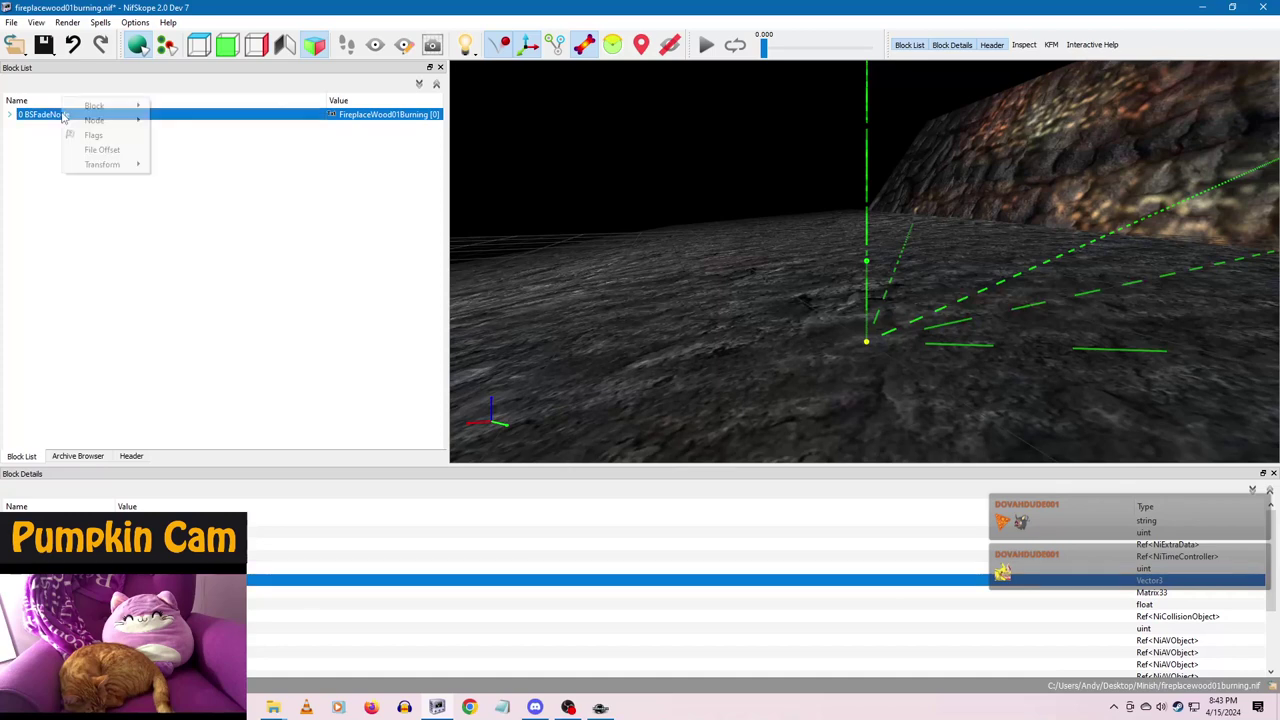
{"action": "mouse_move", "coordinate": [104, 164]}
{"action": "left_click", "coordinate": [174, 168]}
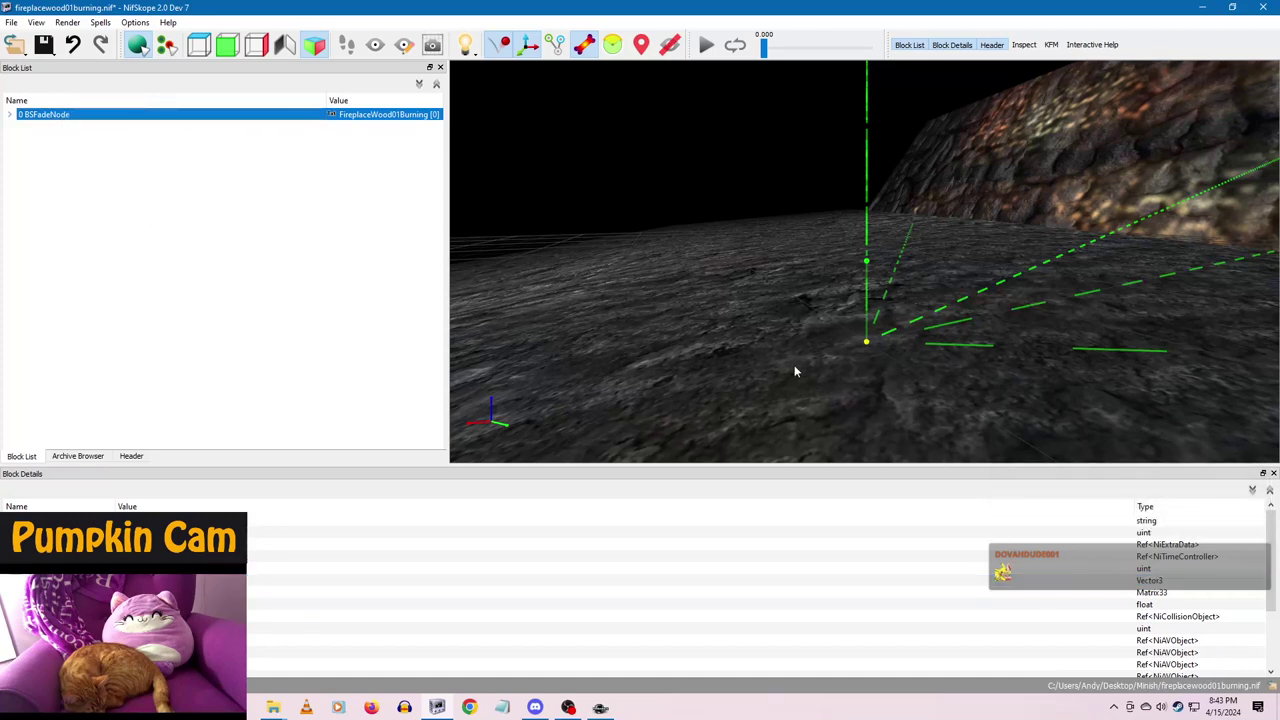
{"action": "scroll", "coordinate": [838, 366], "scroll_direction": "down", "scroll_amount": 14}
{"action": "scroll", "coordinate": [790, 319], "scroll_direction": "down", "scroll_amount": 5}
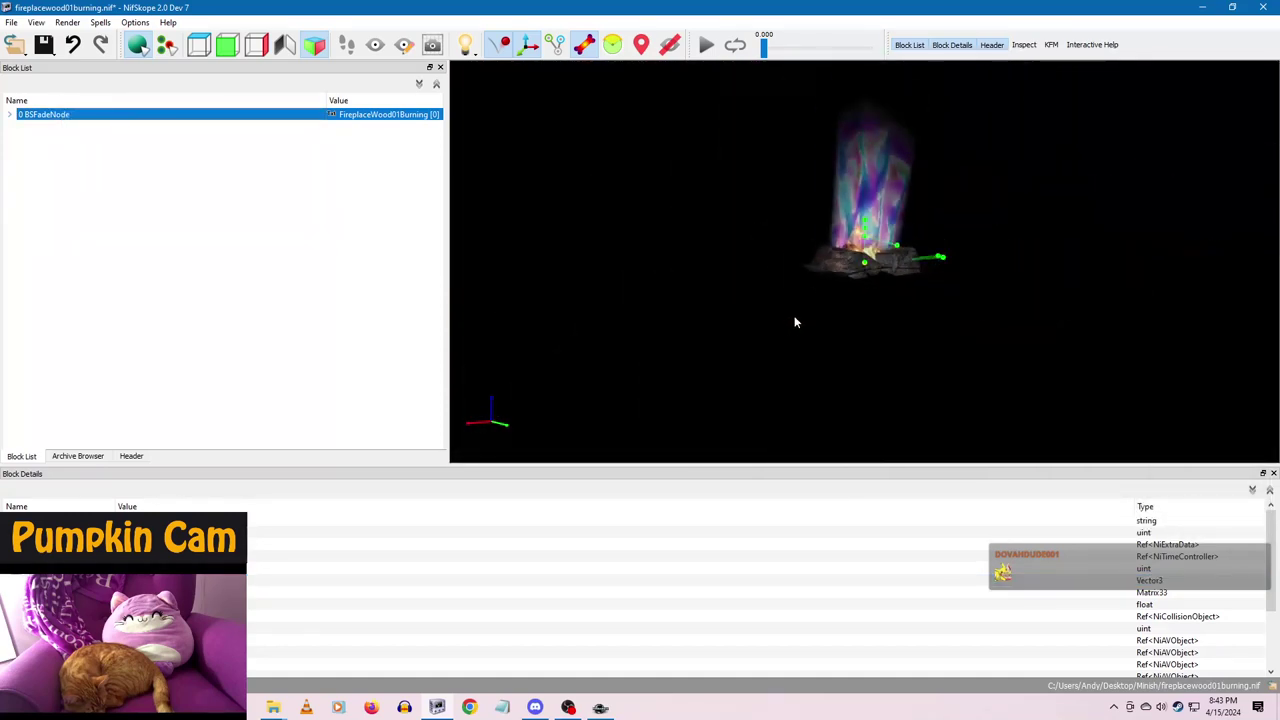
{"action": "scroll", "coordinate": [791, 318], "scroll_direction": "up", "scroll_amount": 3}
{"action": "left_click", "coordinate": [44, 45]}
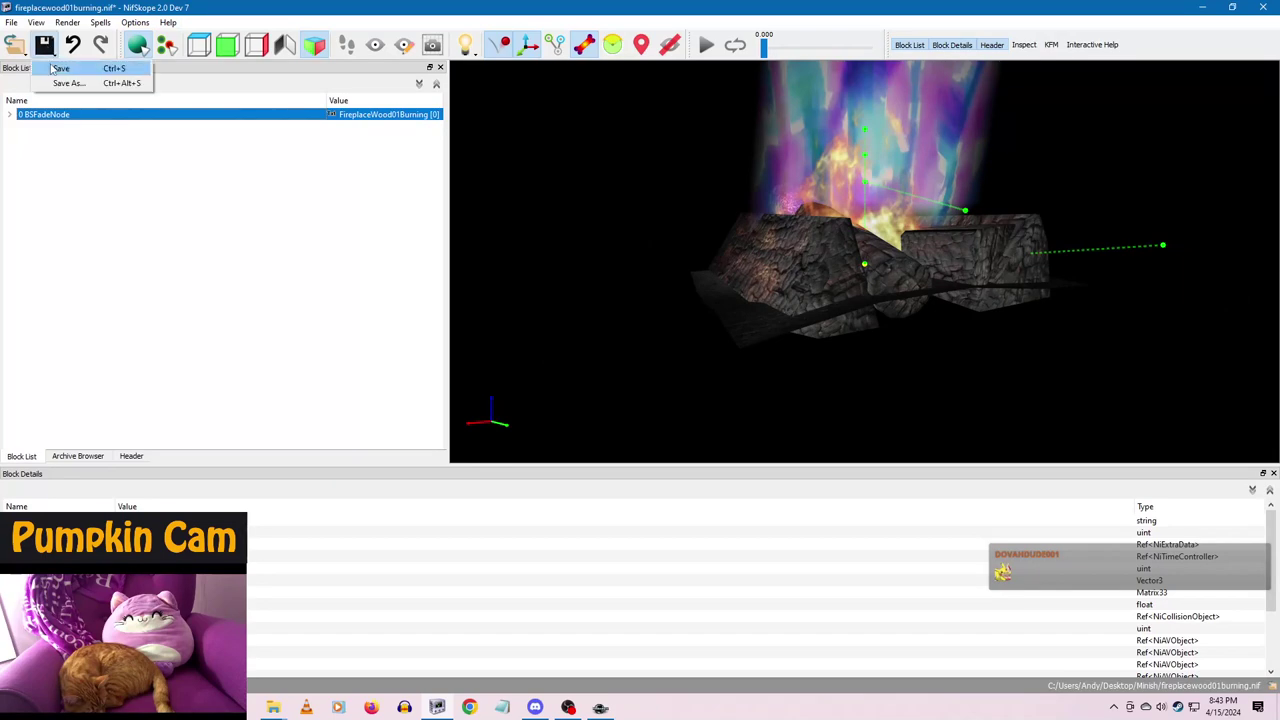
{"action": "left_click", "coordinate": [56, 70]}
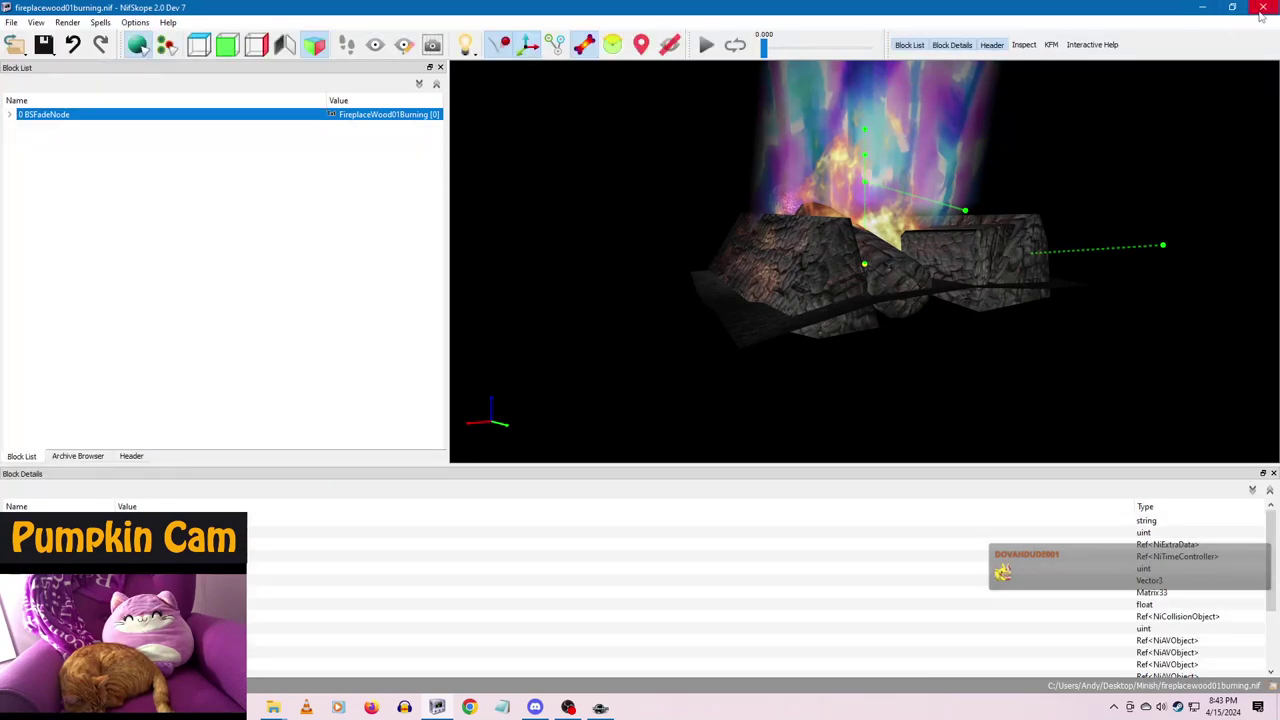
{"action": "left_click", "coordinate": [1260, 8]}
- Open fireplacewood01off.nif from the Minish folder in NifSkope and change the scale of its BSFadeNode root
{"action": "mouse_move", "coordinate": [277, 715]}
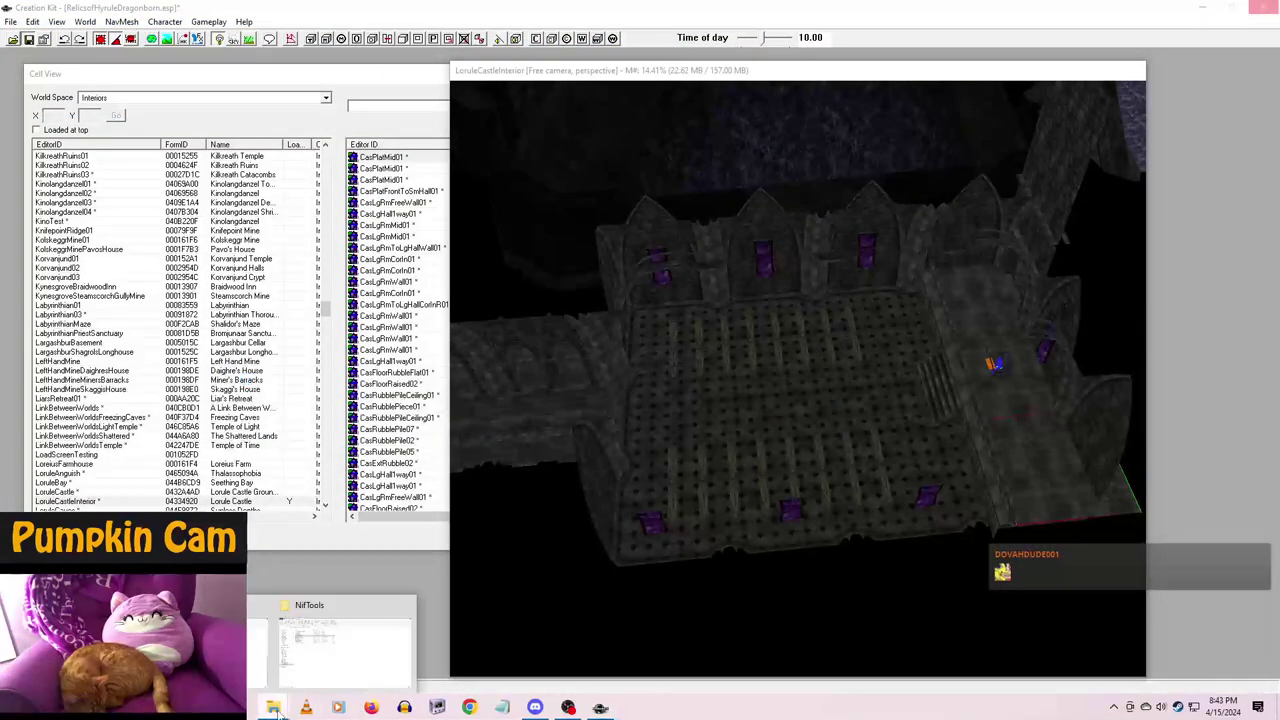
{"action": "left_click", "coordinate": [240, 664]}
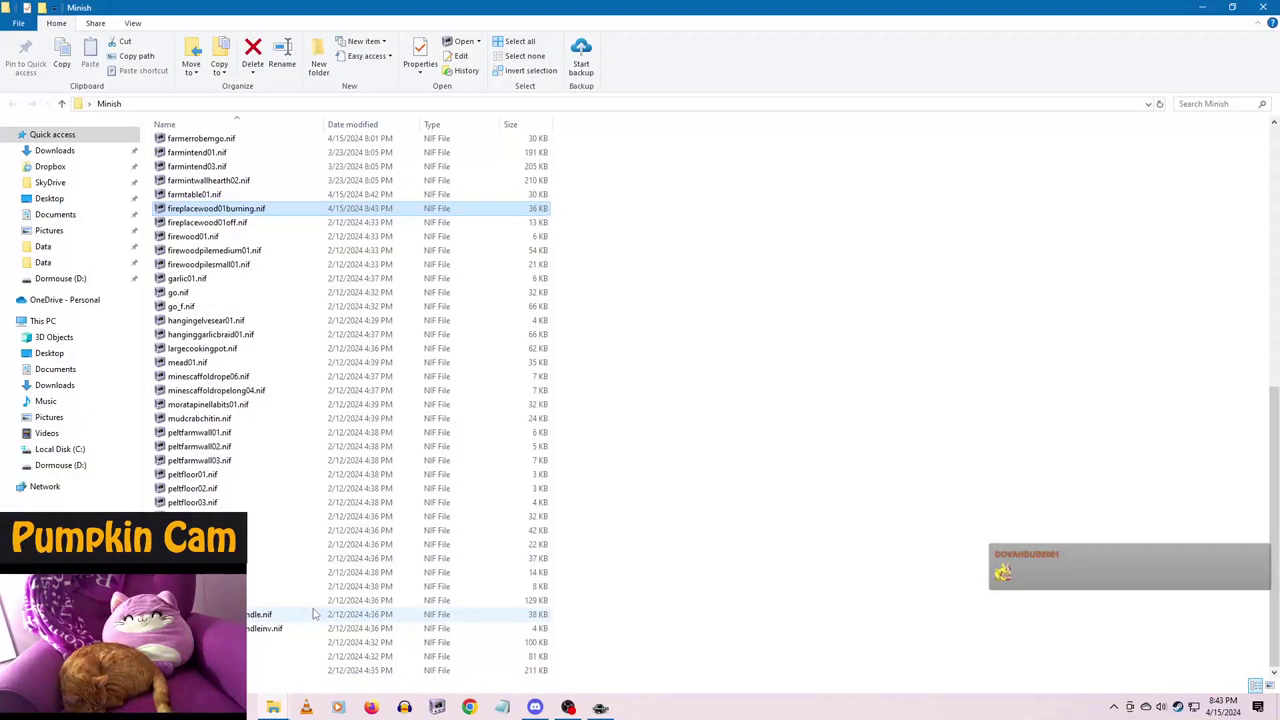
{"action": "double_click", "coordinate": [227, 223]}
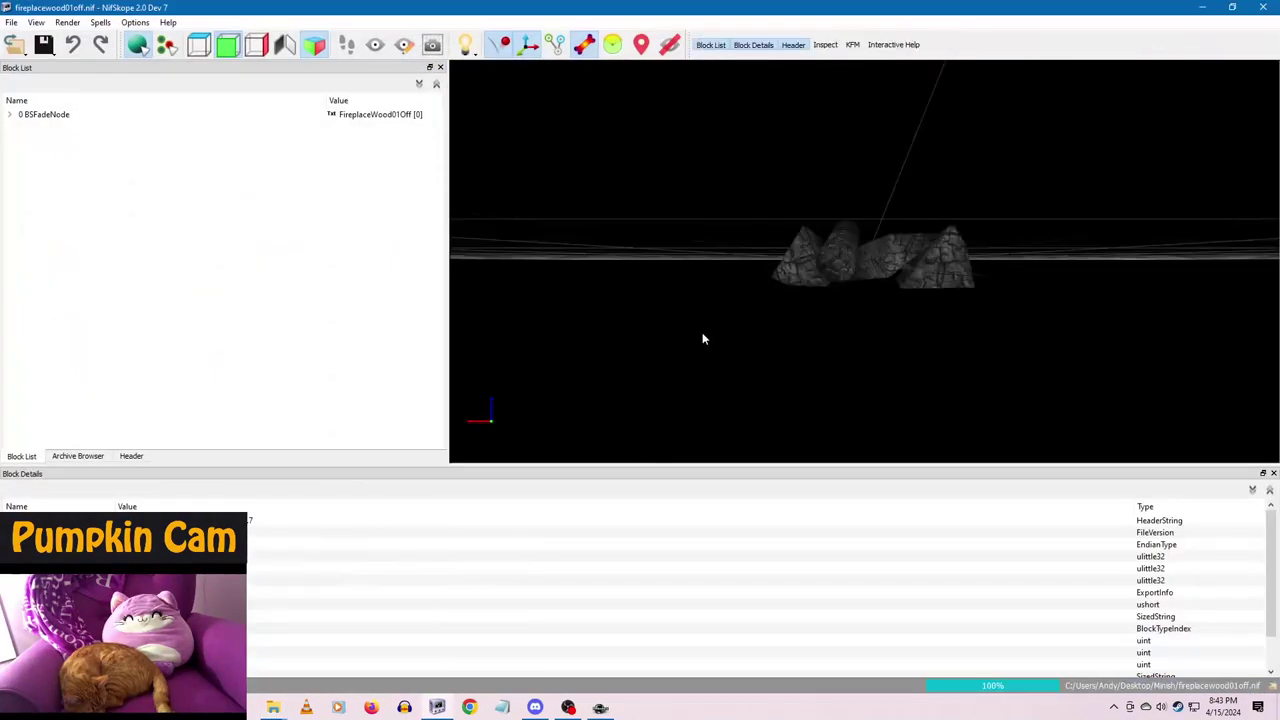
{"action": "left_click_drag", "start_coordinate": [749, 290], "coordinate": [765, 316]}
{"action": "left_click", "coordinate": [820, 282]}
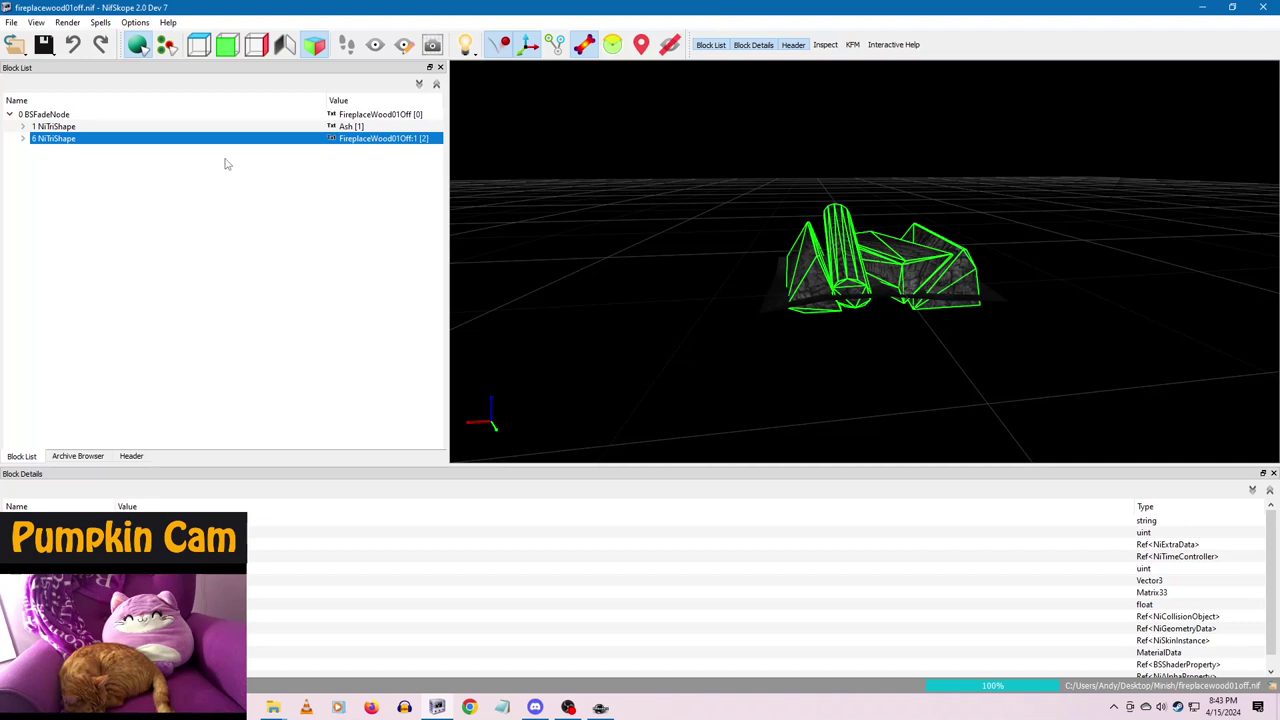
{"action": "left_click", "coordinate": [44, 114]}
{"action": "double_click", "coordinate": [134, 604]}
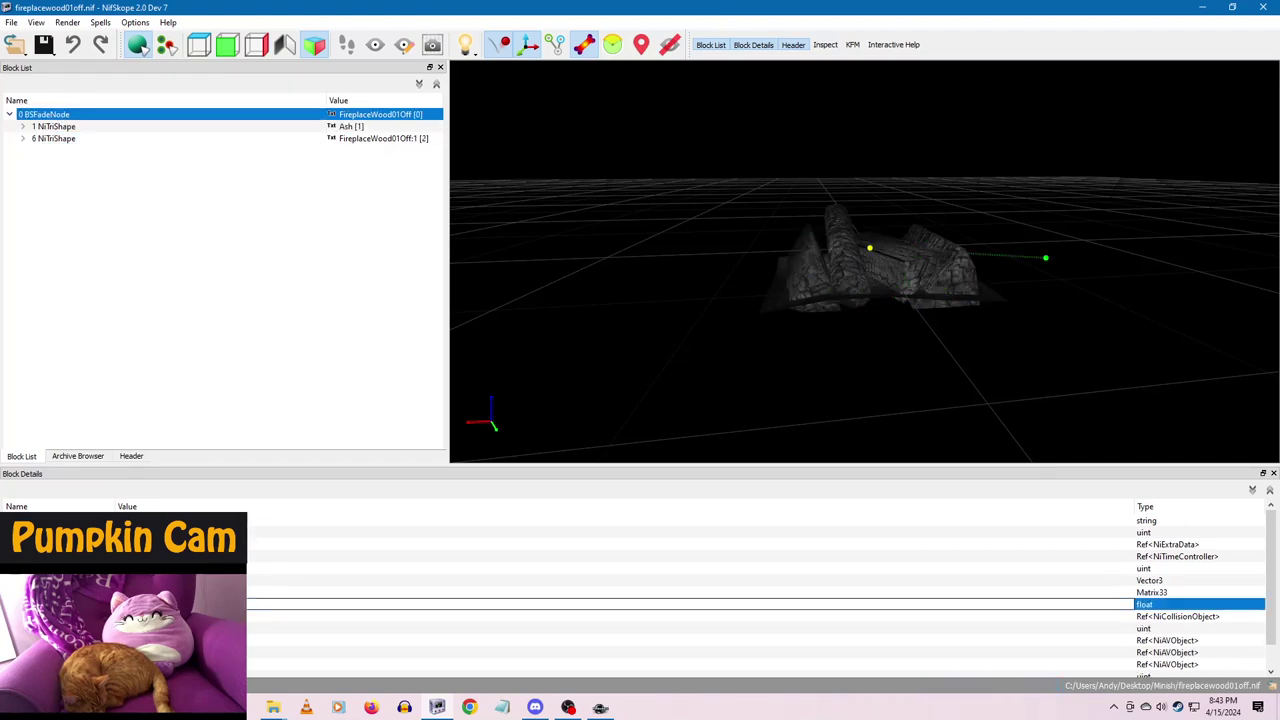
{"action": "key", "text": "Return"}
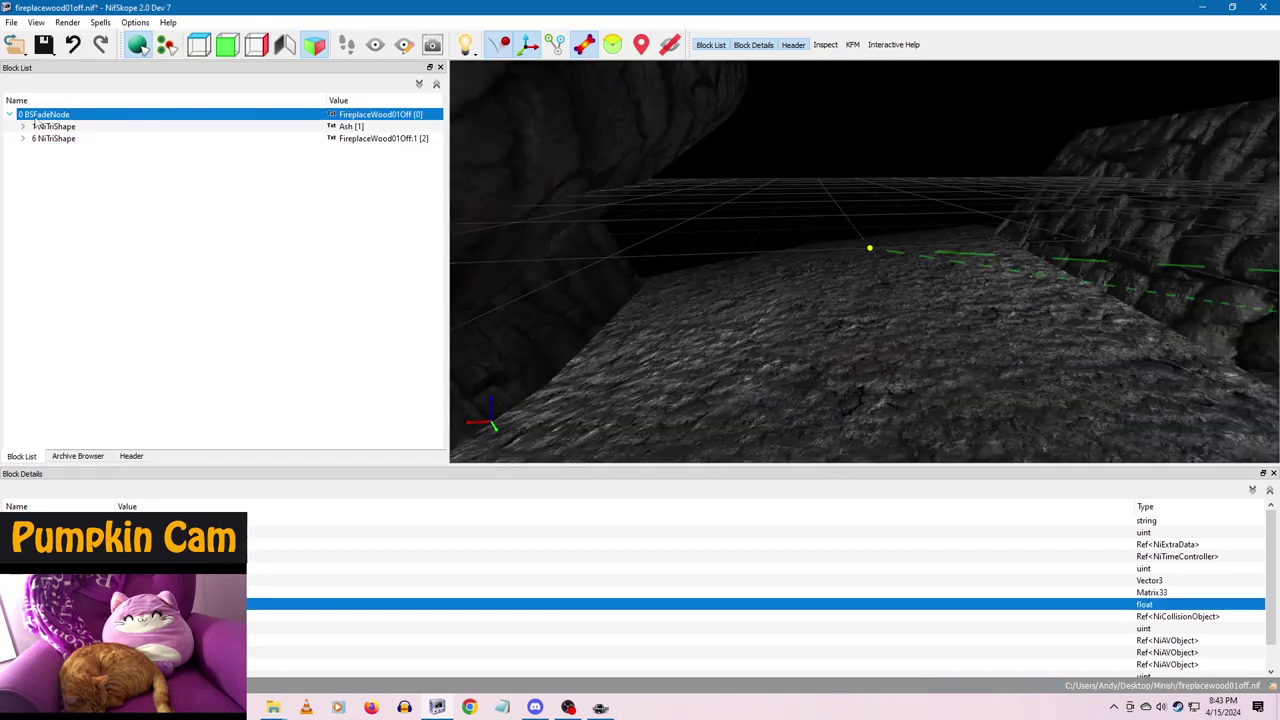
- Apply the transform of the BSFadeNode root in fireplacewood01off.nif, then save and close the file
{"action": "right_click", "coordinate": [40, 114]}
{"action": "left_click", "coordinate": [160, 180]}
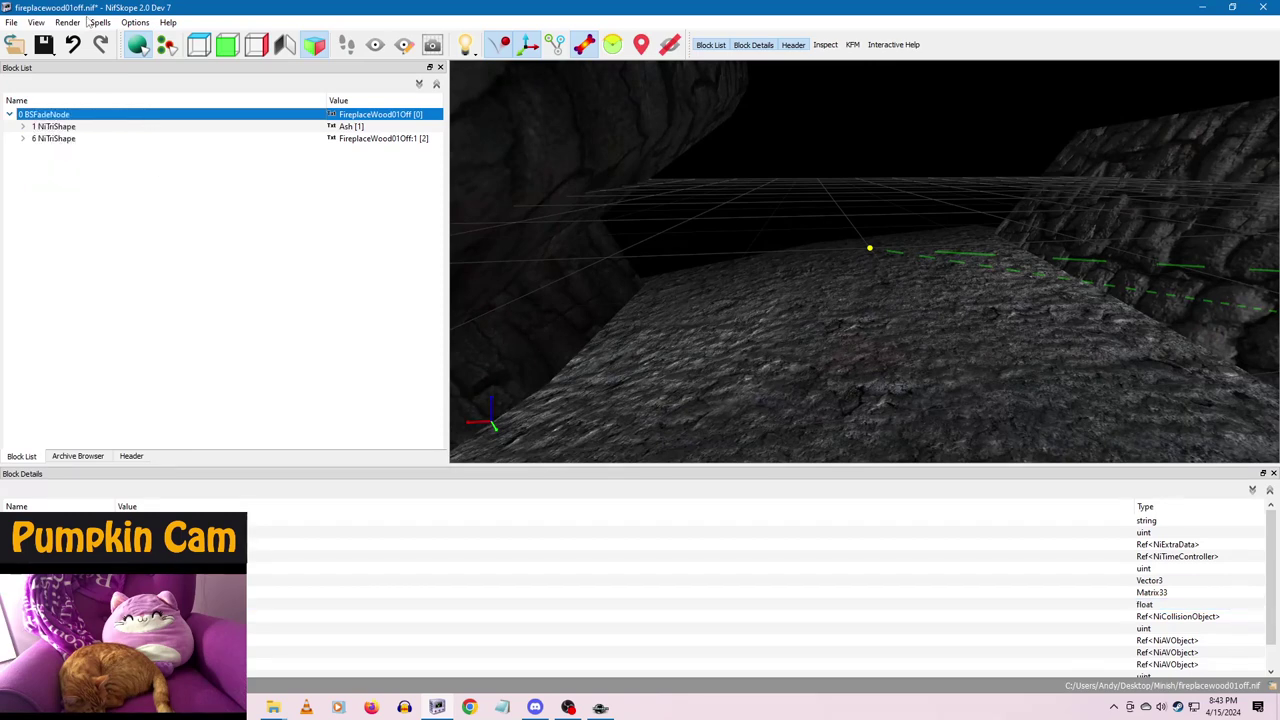
{"action": "left_click", "coordinate": [44, 47]}
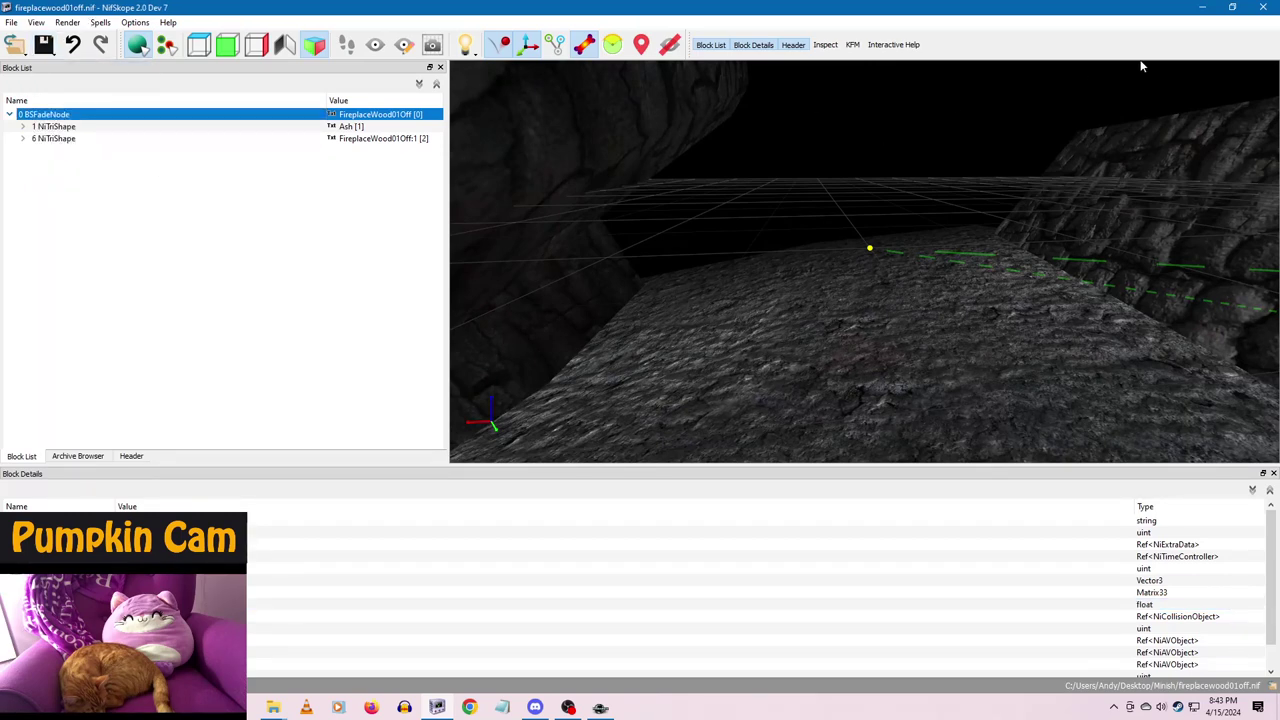
{"action": "left_click", "coordinate": [1265, 8]}
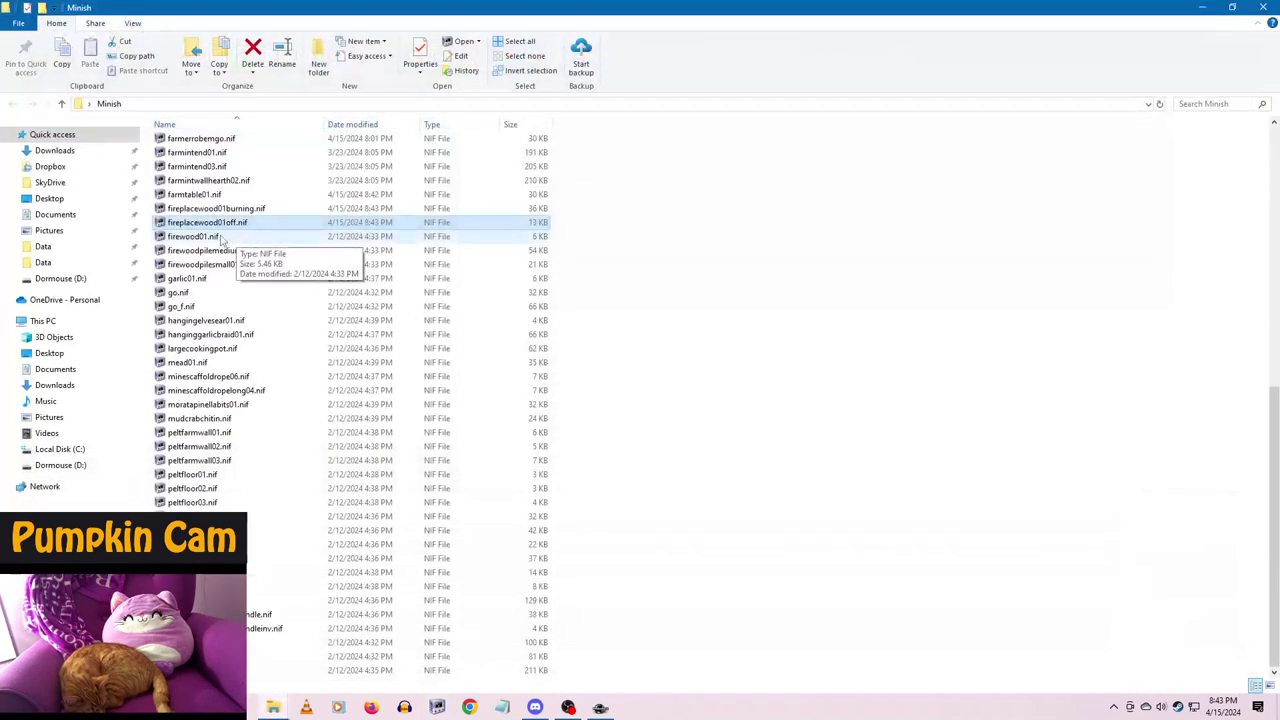
- Open firewood01.nif from the Minish folder, change the scale of its BSFadeNode root and save it
{"action": "double_click", "coordinate": [238, 236]}
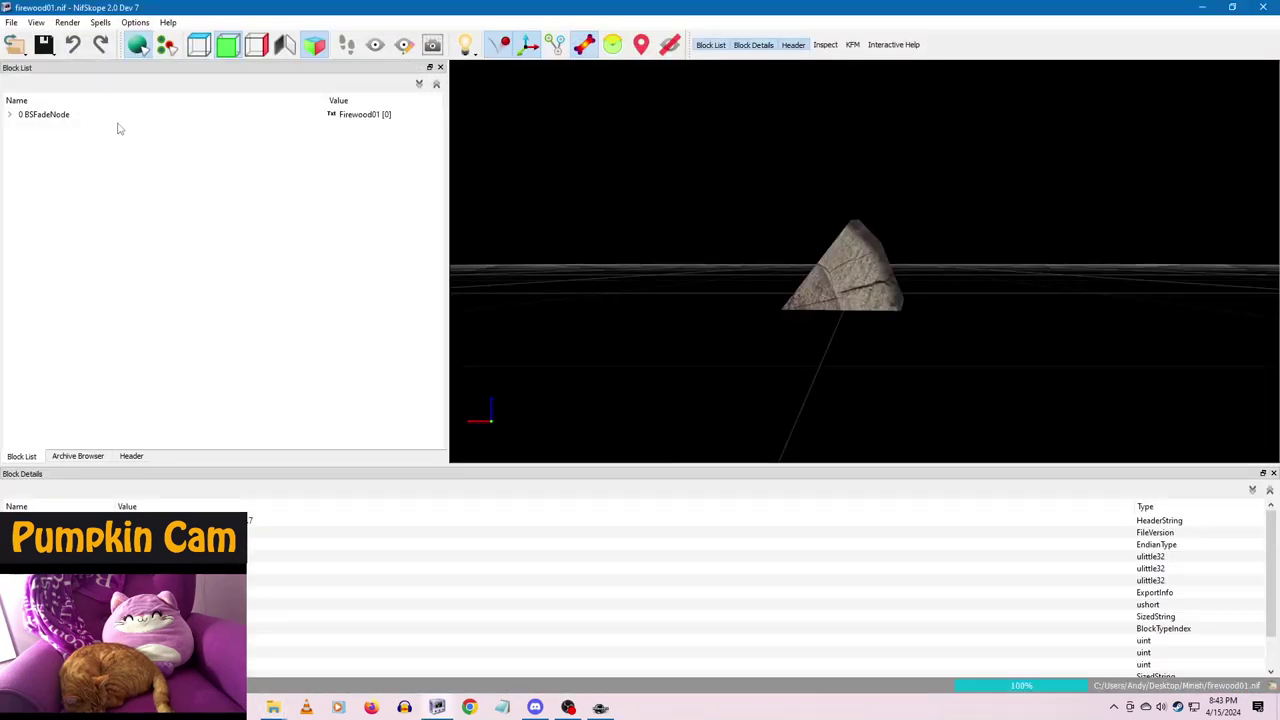
{"action": "left_click", "coordinate": [40, 116]}
{"action": "left_click", "coordinate": [321, 607]}
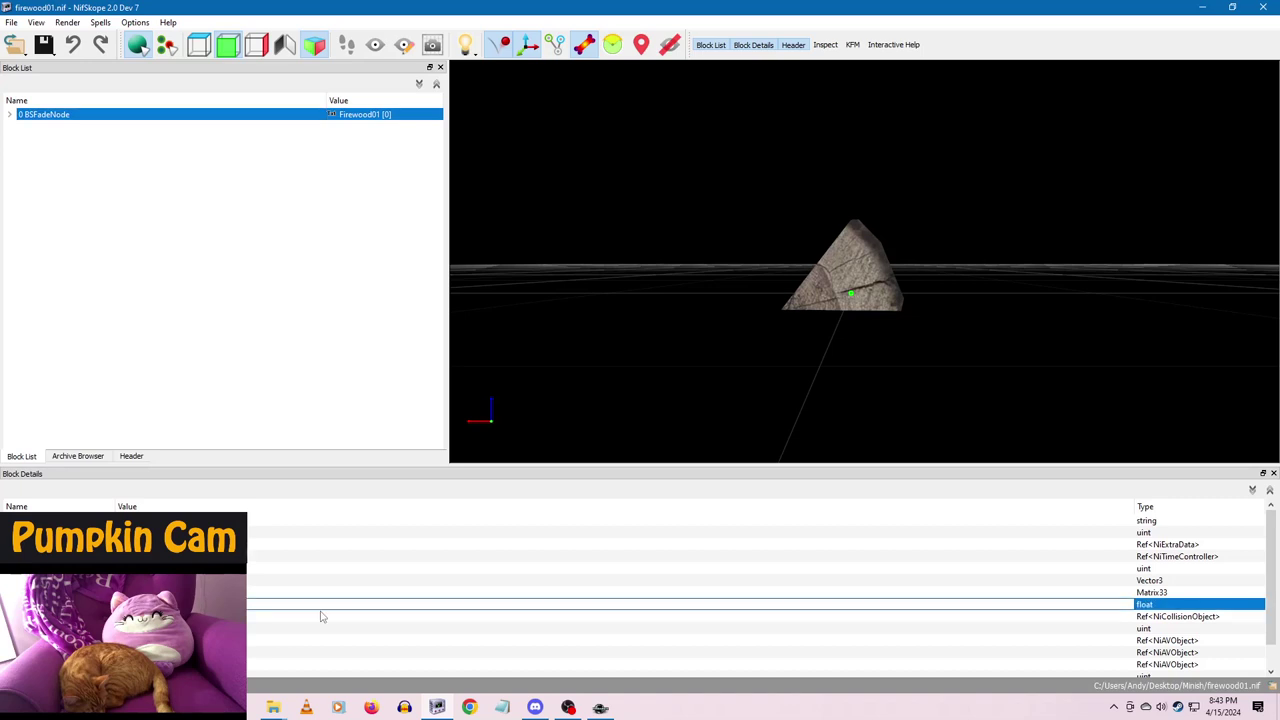
{"action": "key", "text": "Return"}
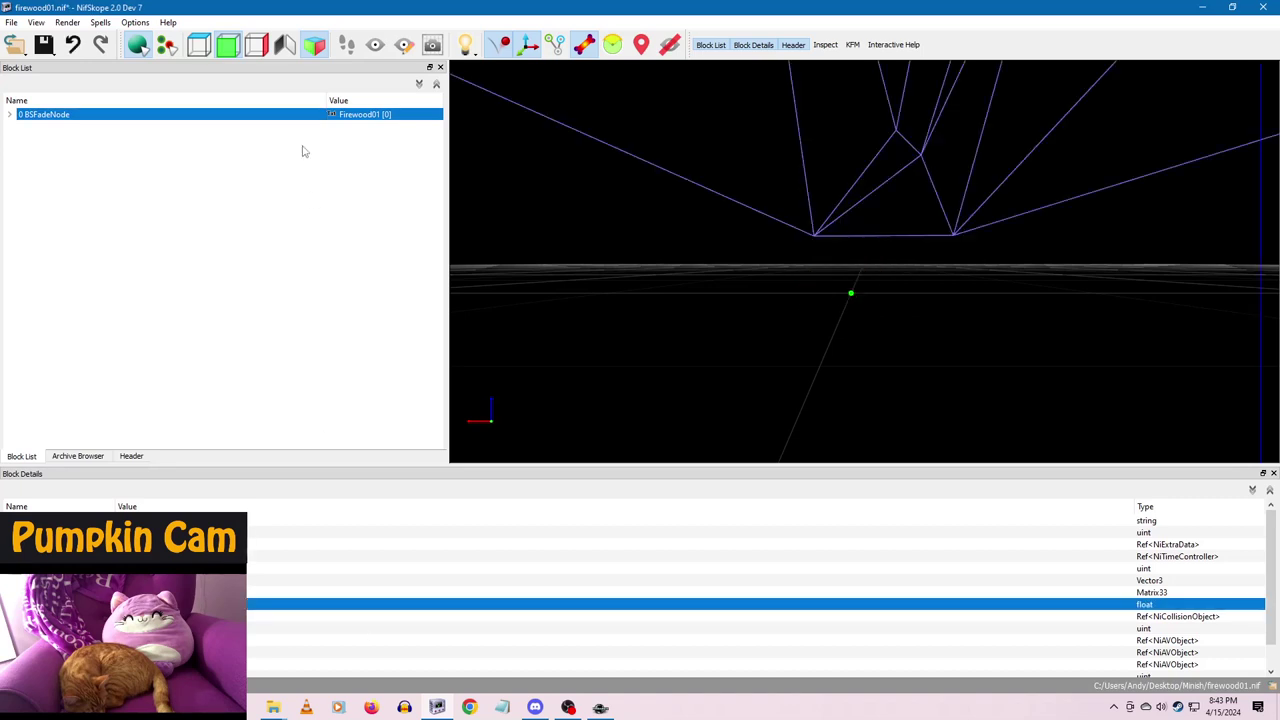
{"action": "left_click", "coordinate": [52, 52]}
{"action": "left_click", "coordinate": [53, 68]}
{"action": "left_click", "coordinate": [20, 50]}
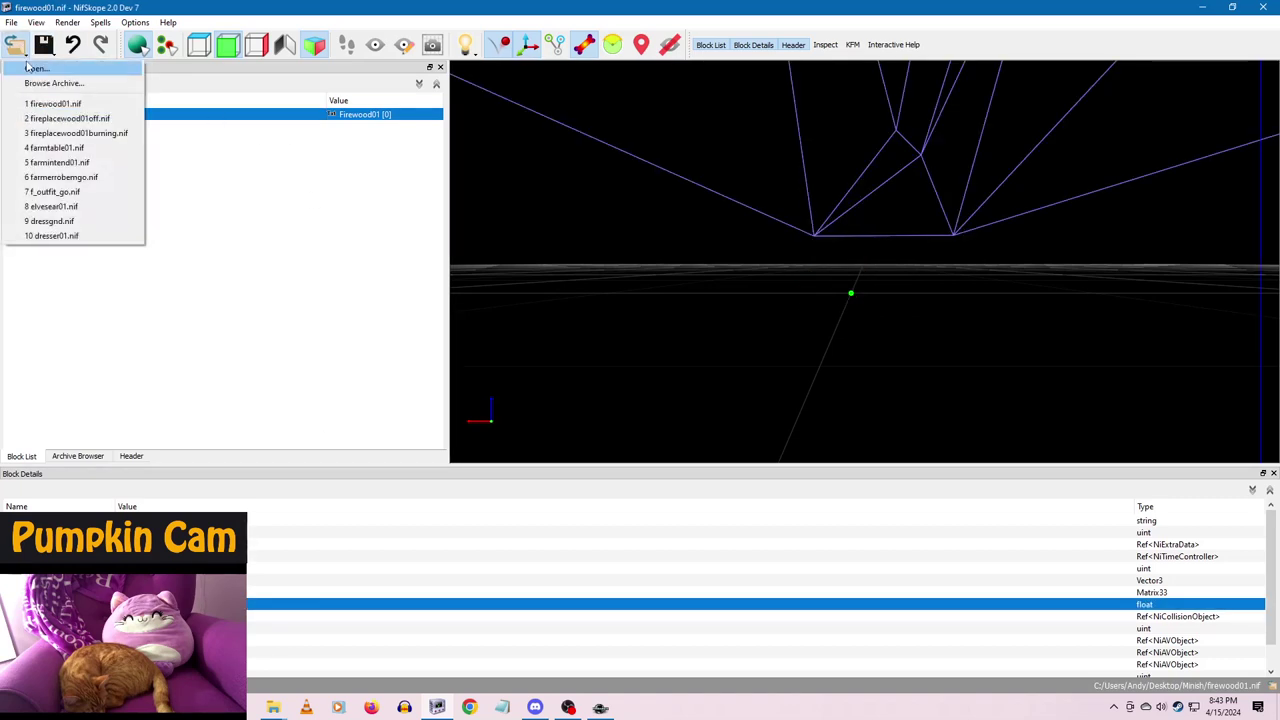
{"action": "left_click", "coordinate": [28, 68]}
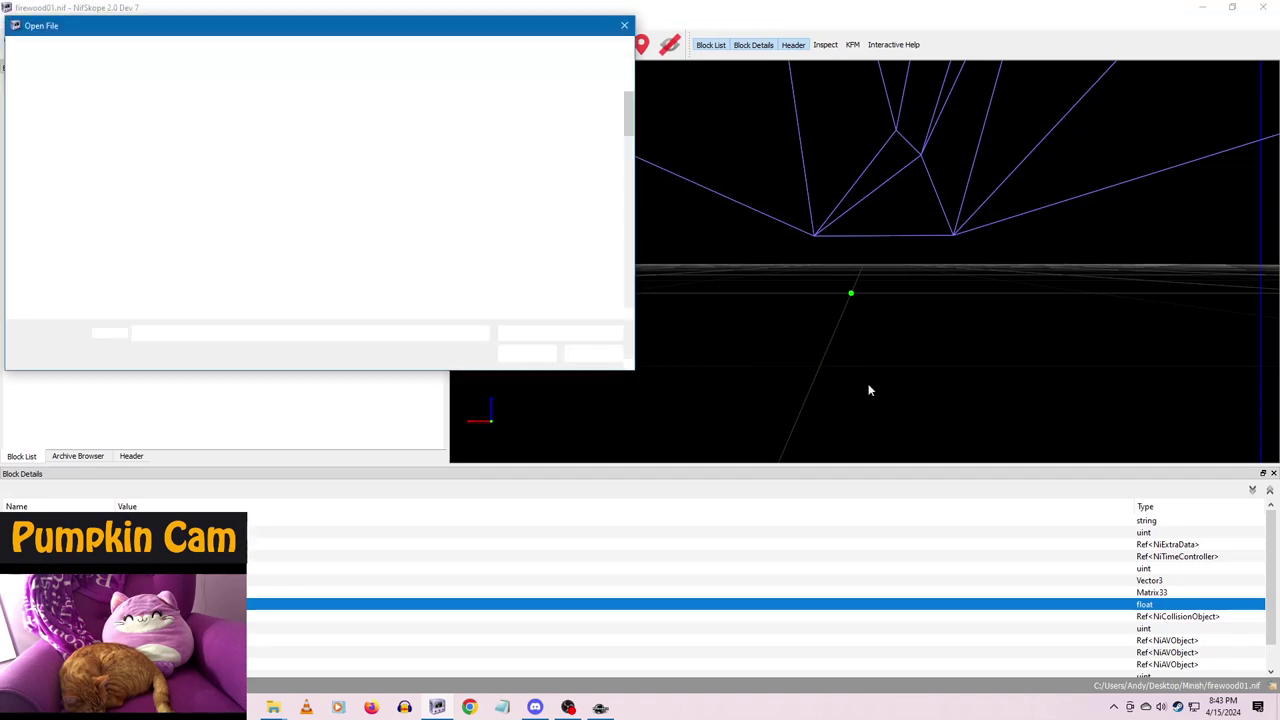
{"action": "left_click", "coordinate": [594, 354]}
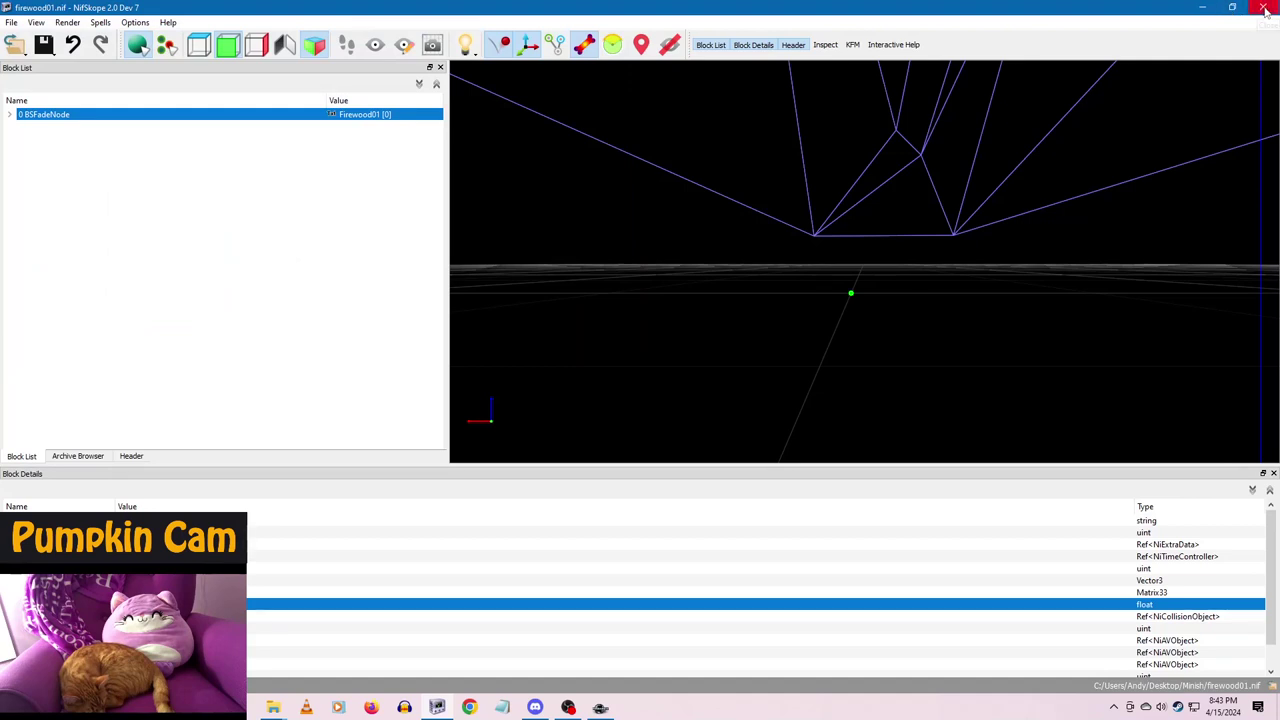
- Apply the transform of the BSFadeNode root in firewood01.nif, then save and close the file
{"action": "right_click", "coordinate": [34, 117]}
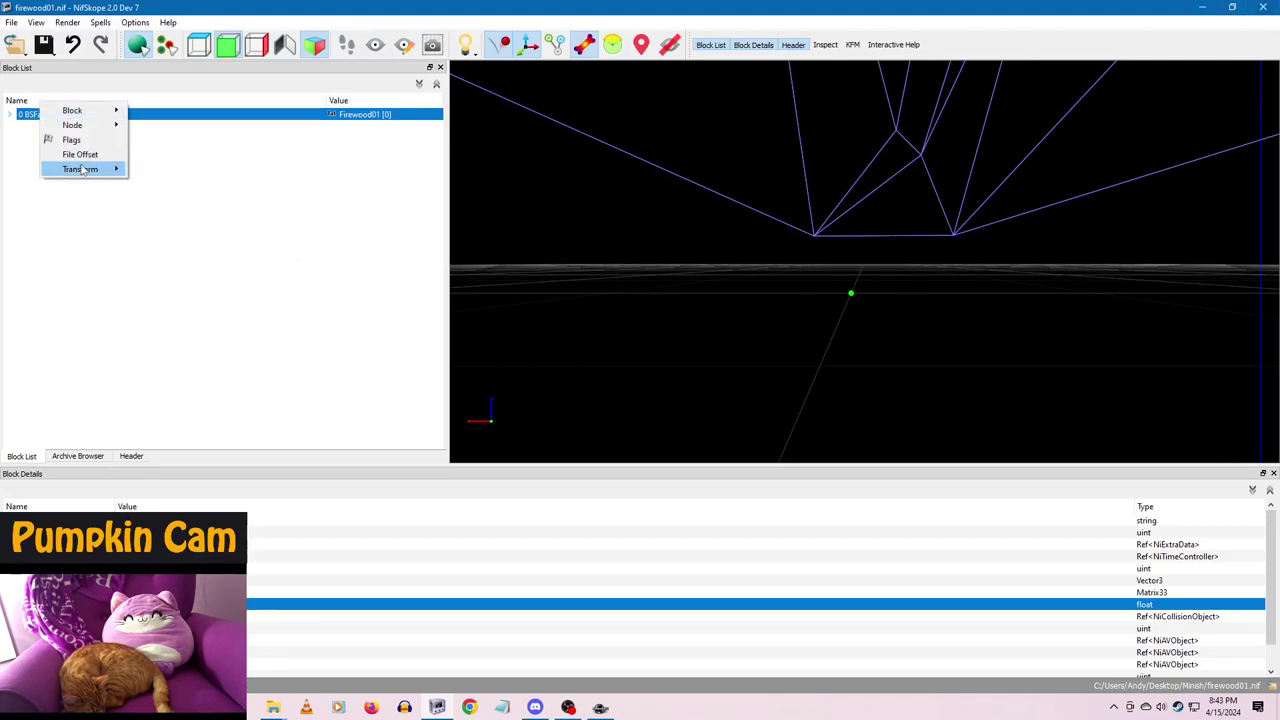
{"action": "mouse_move", "coordinate": [86, 171]}
{"action": "left_click", "coordinate": [152, 171]}
{"action": "left_click", "coordinate": [46, 46]}
{"action": "left_click", "coordinate": [76, 71]}
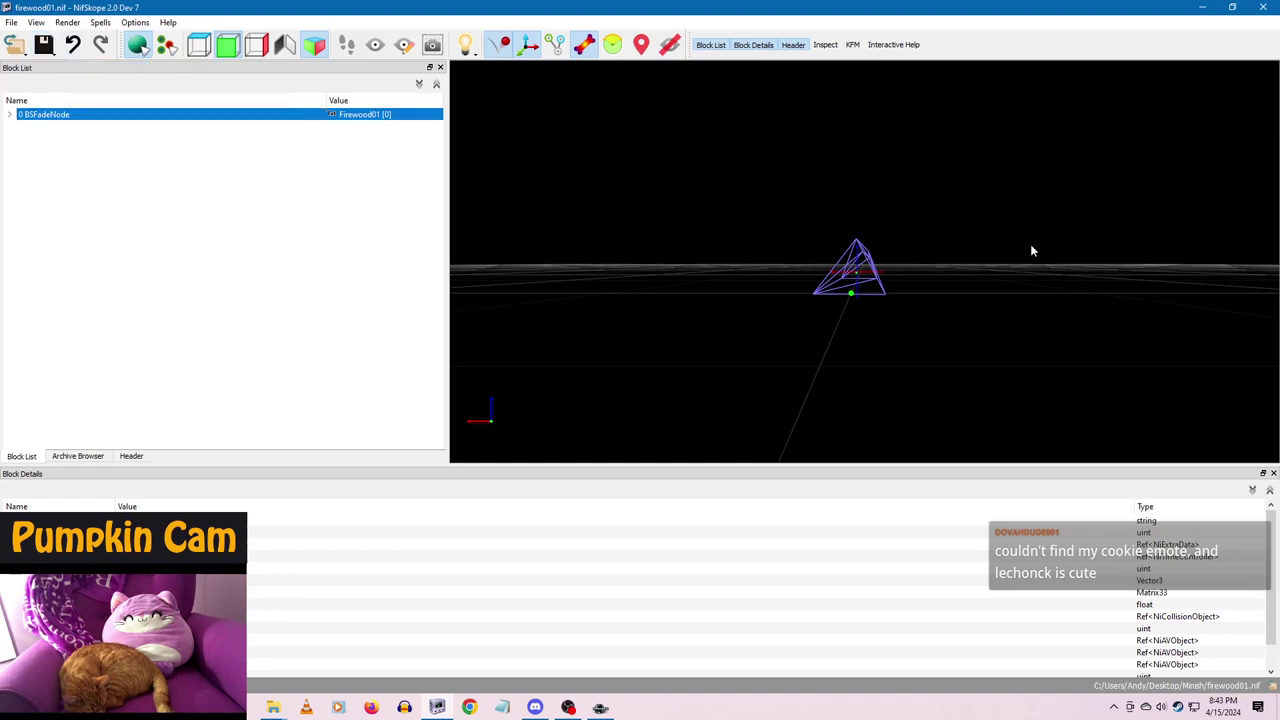
{"action": "left_click", "coordinate": [1262, 7]}
- Open firewoodpilemedium01.nif from the Minish folder in NifSkope and change the scale of its BSFadeNode root
{"action": "left_click", "coordinate": [240, 251]}
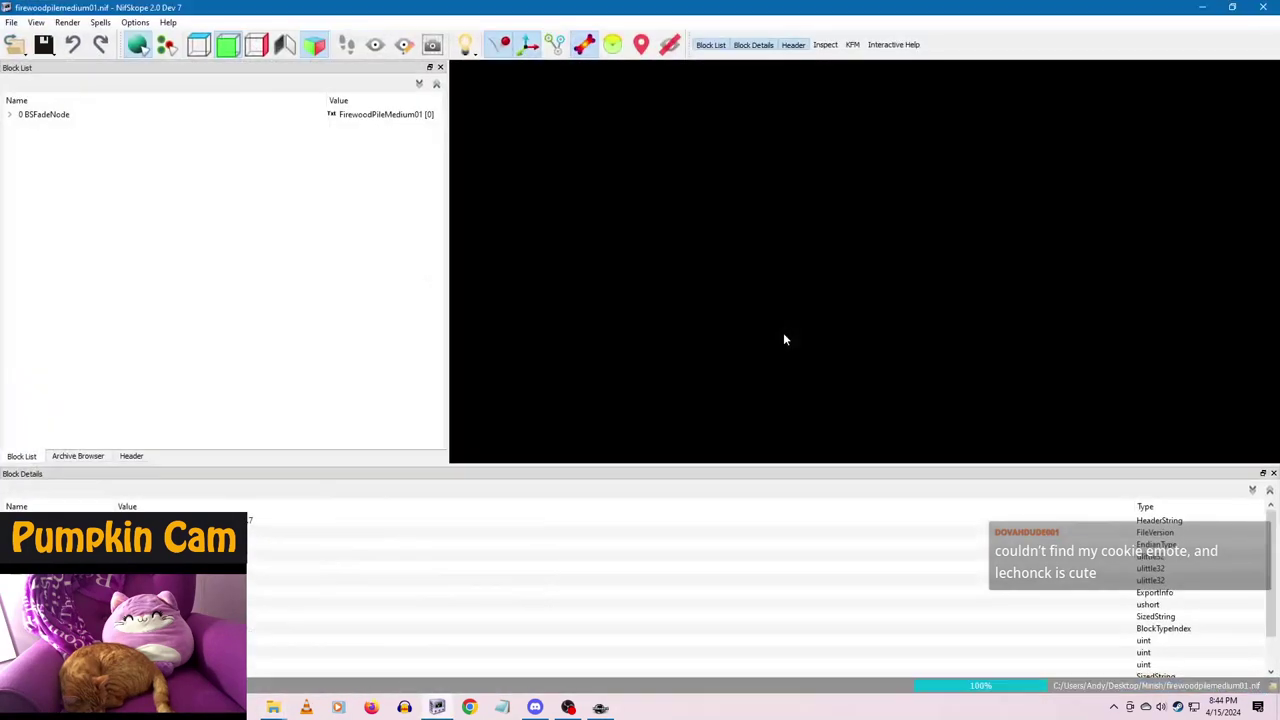
{"action": "left_click_drag", "start_coordinate": [770, 331], "coordinate": [797, 344]}
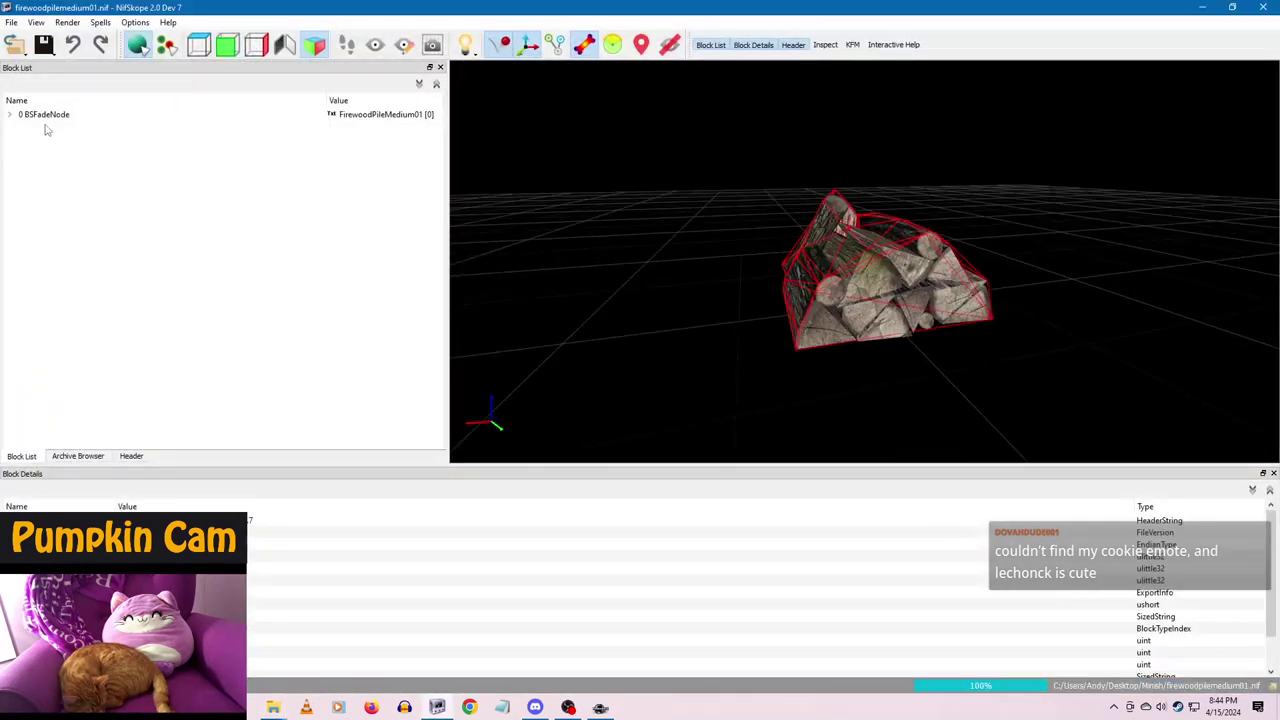
{"action": "left_click", "coordinate": [46, 116]}
{"action": "right_click", "coordinate": [52, 116]}
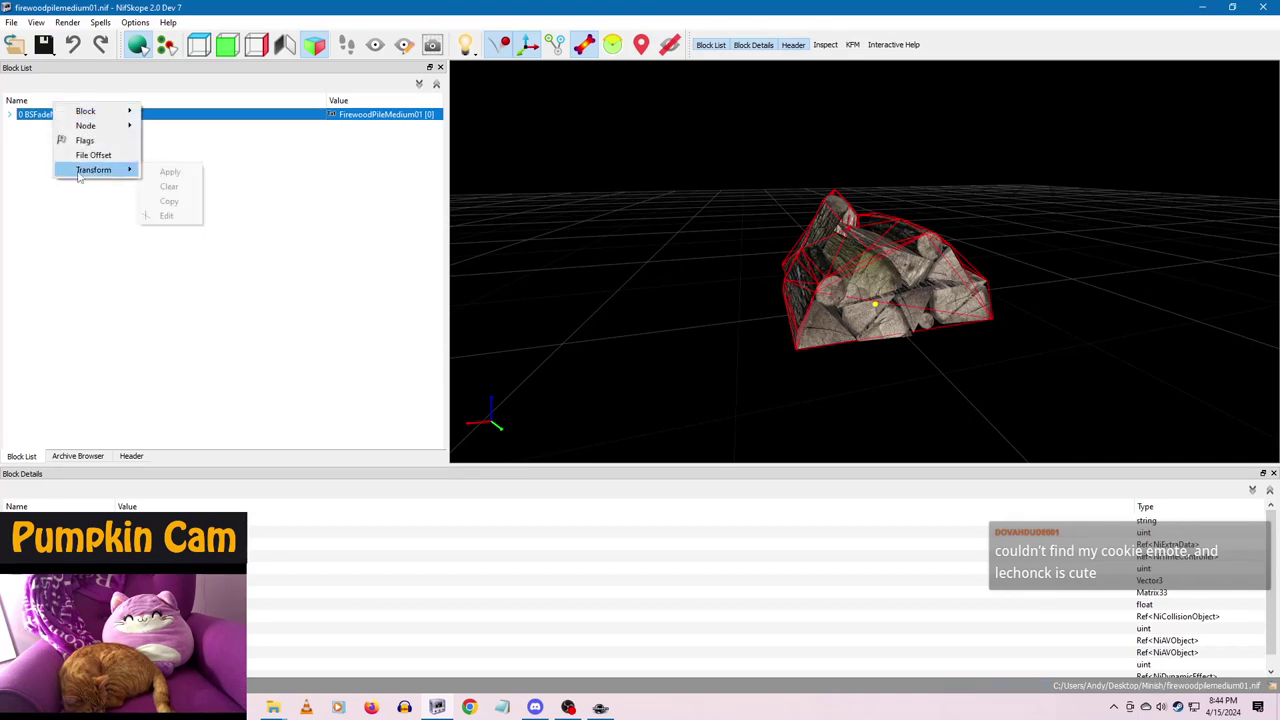
{"action": "left_click", "coordinate": [311, 604]}
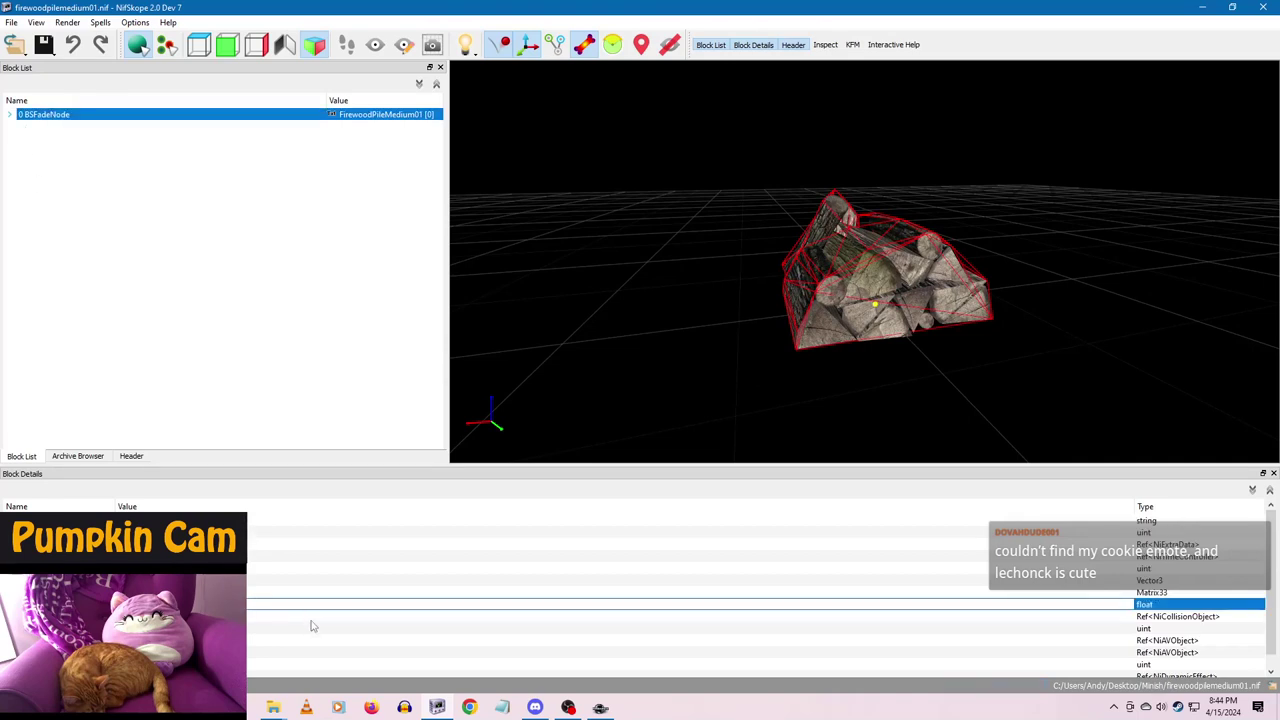
{"action": "key", "text": "Return"}
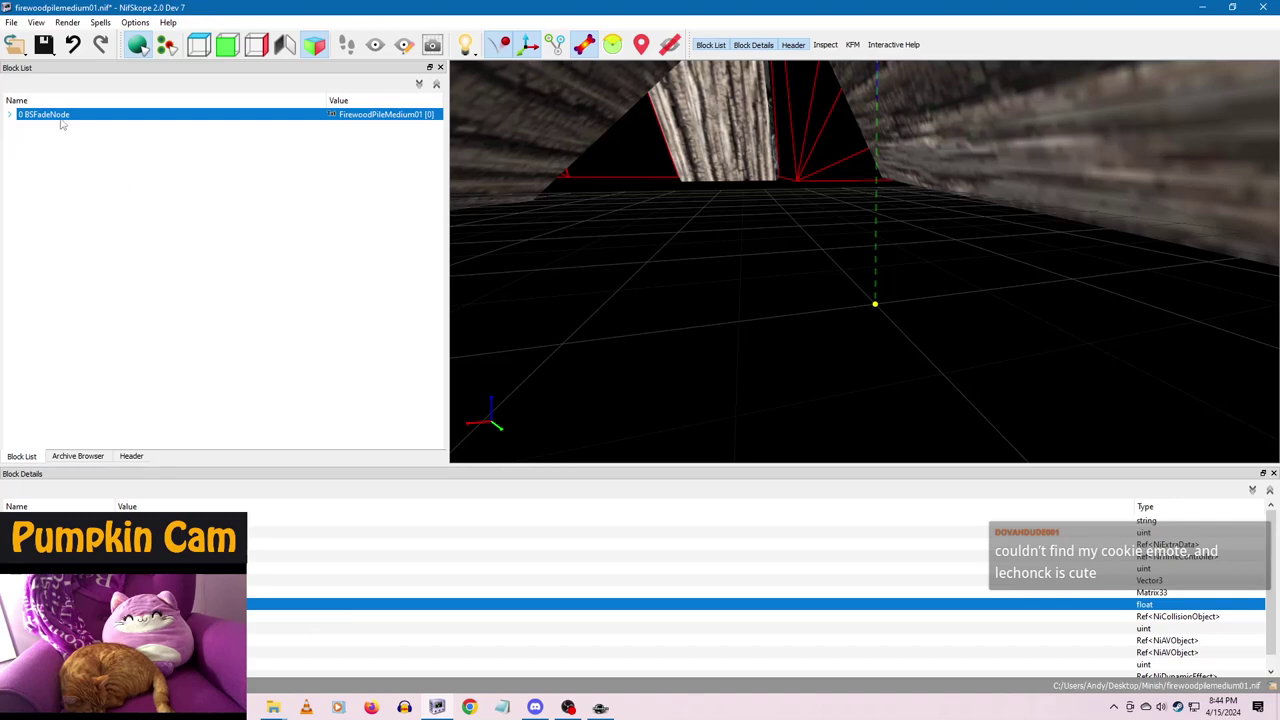
- Apply the transform of the BSFadeNode root to the medium firewood pile mesh
{"action": "right_click", "coordinate": [62, 123]}
{"action": "mouse_move", "coordinate": [105, 171]}
{"action": "left_click", "coordinate": [180, 176]}
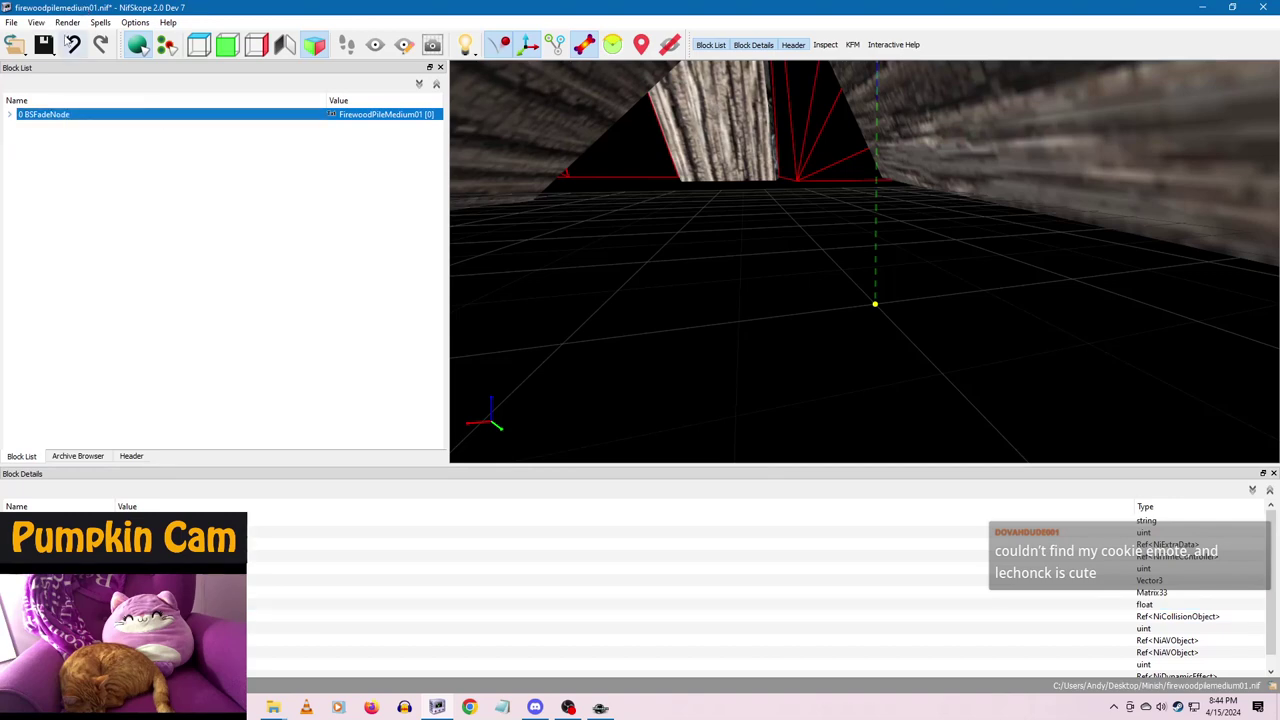
{"action": "scroll", "coordinate": [782, 300], "scroll_direction": "down", "scroll_amount": 10}
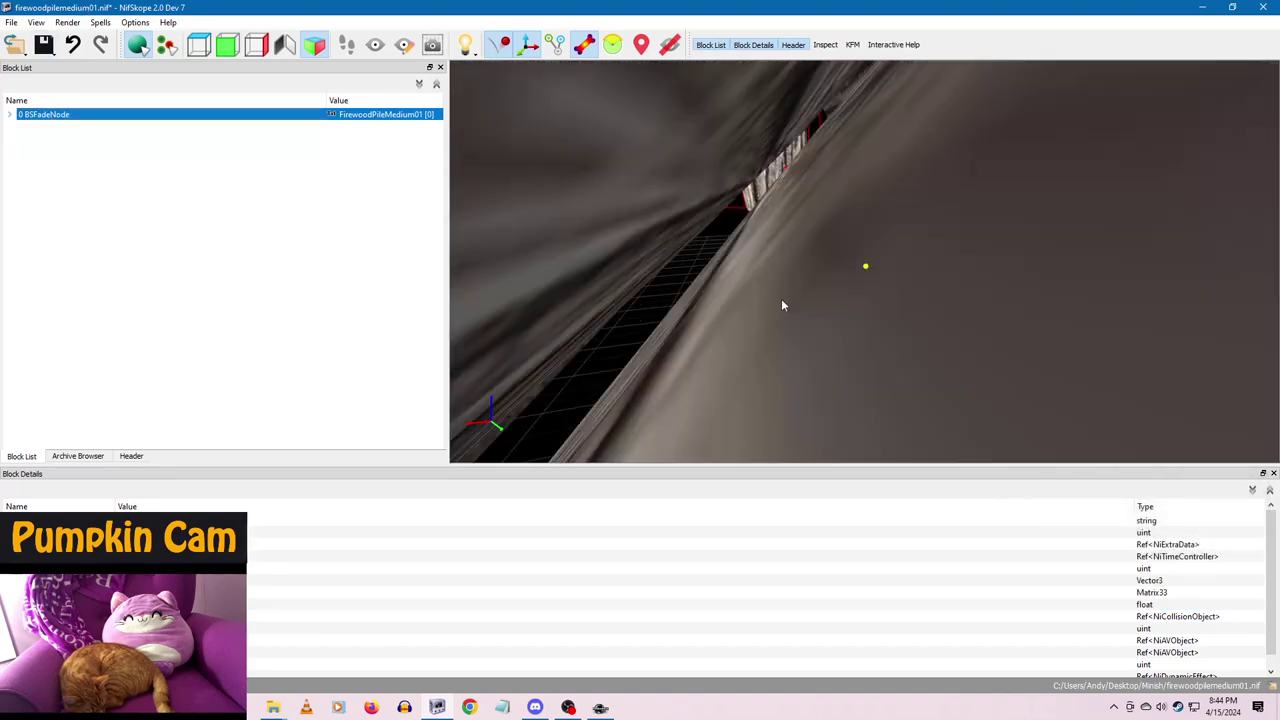
- Apply the transform of the Firewood NiNode under the root of firewoodpilemedium01.nif, then save and close the file
{"action": "left_click", "coordinate": [9, 114]}
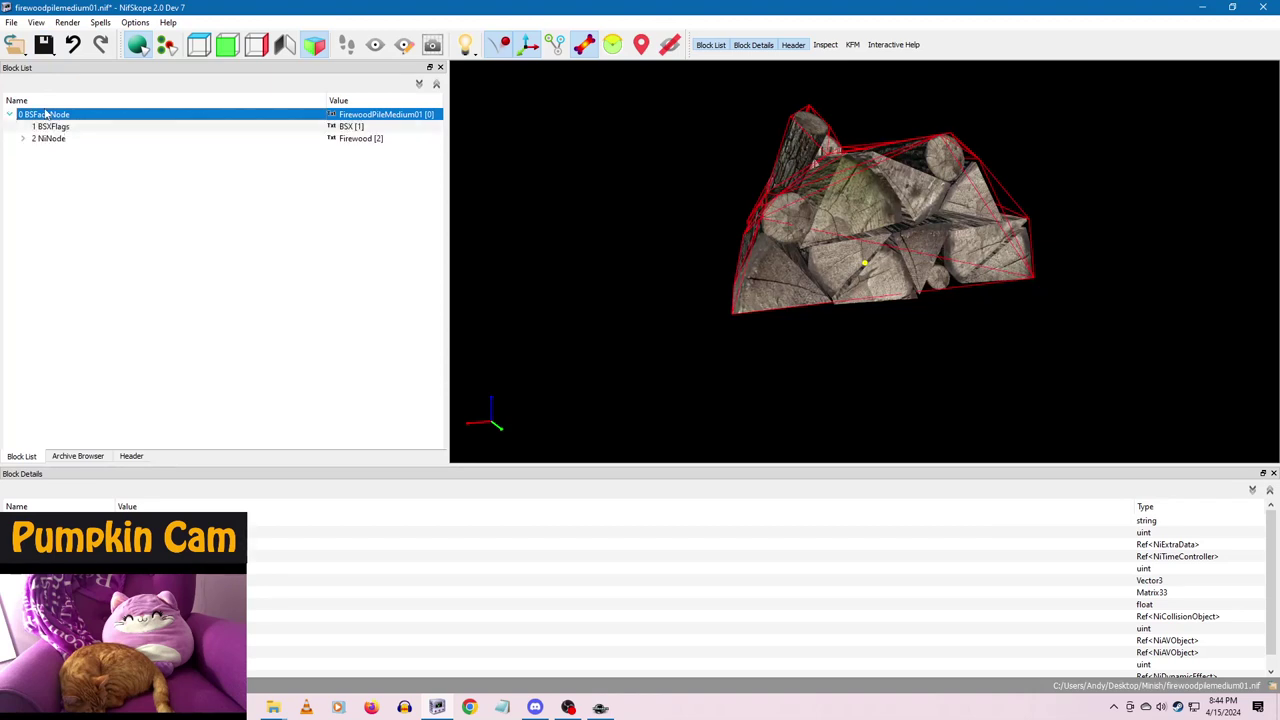
{"action": "left_click", "coordinate": [52, 139]}
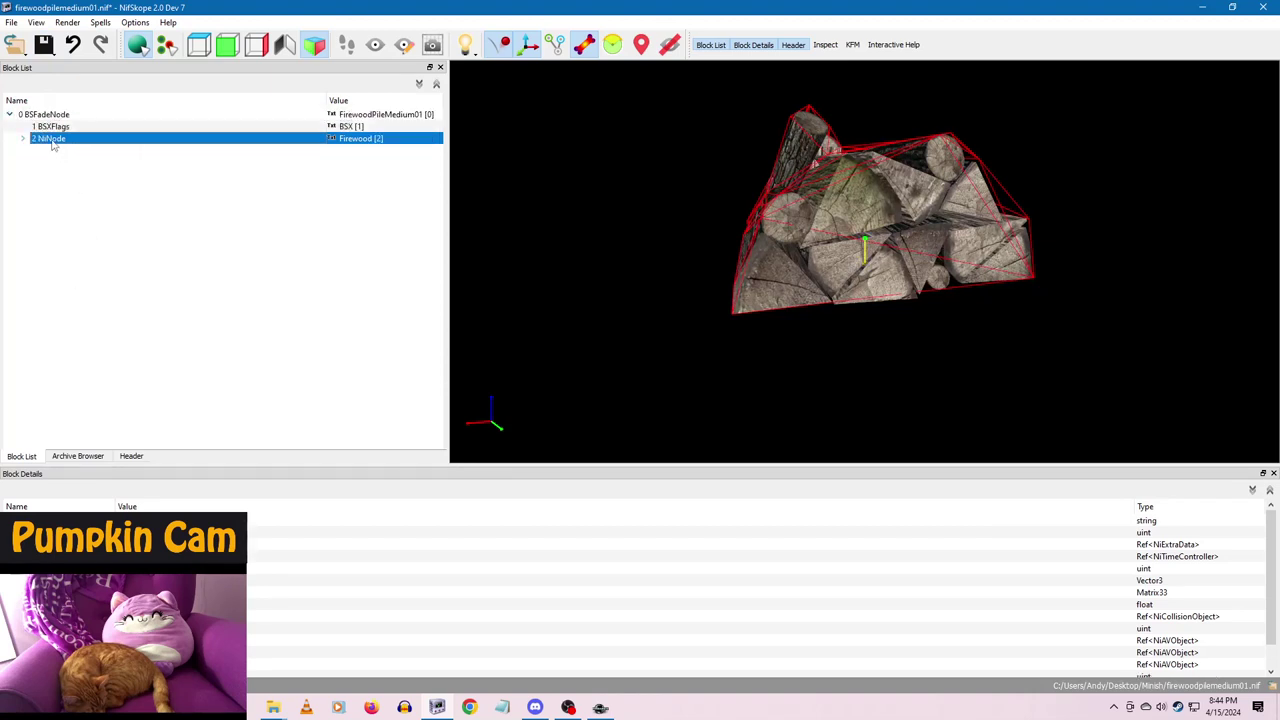
{"action": "right_click", "coordinate": [52, 144]}
{"action": "mouse_move", "coordinate": [95, 210]}
{"action": "left_click", "coordinate": [175, 210]}
{"action": "left_click", "coordinate": [44, 44]}
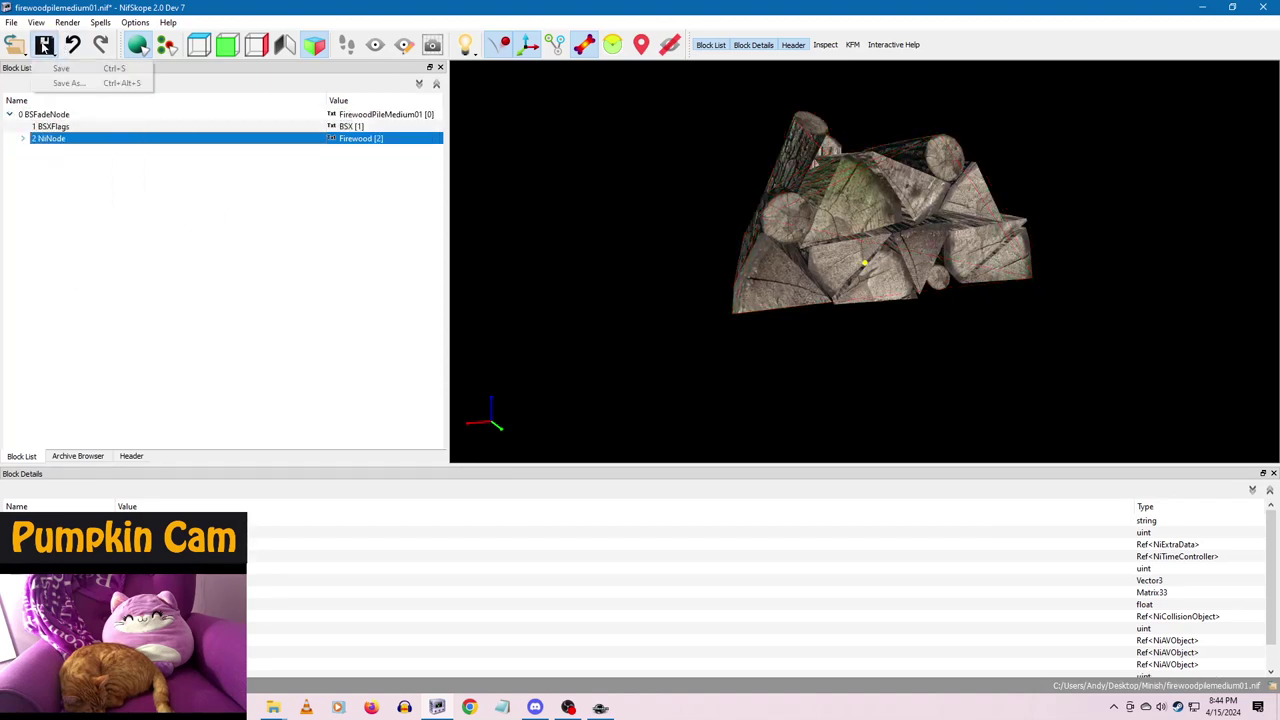
{"action": "left_click", "coordinate": [61, 68]}
{"action": "left_click", "coordinate": [1264, 7]}
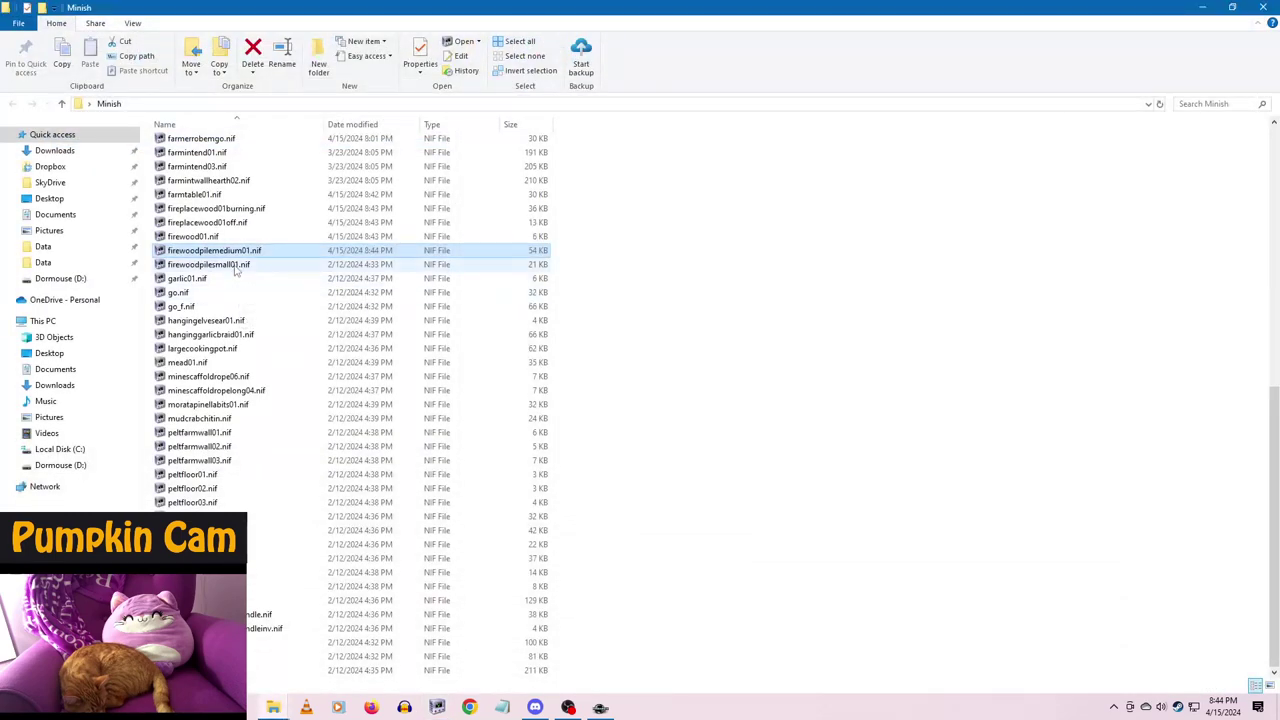
- Open firewoodpilesmall01.nif from the Minish folder and change the scale of its BSFadeNode root
{"action": "double_click", "coordinate": [330, 266]}
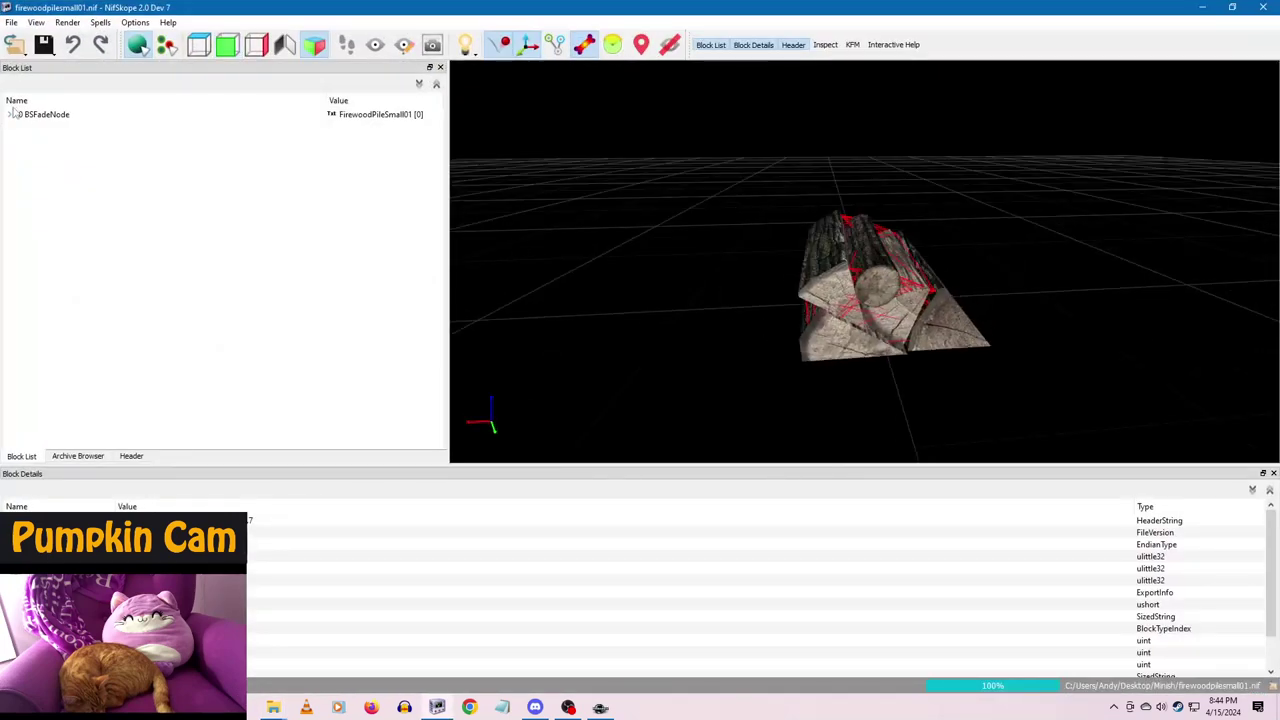
{"action": "left_click", "coordinate": [14, 114]}
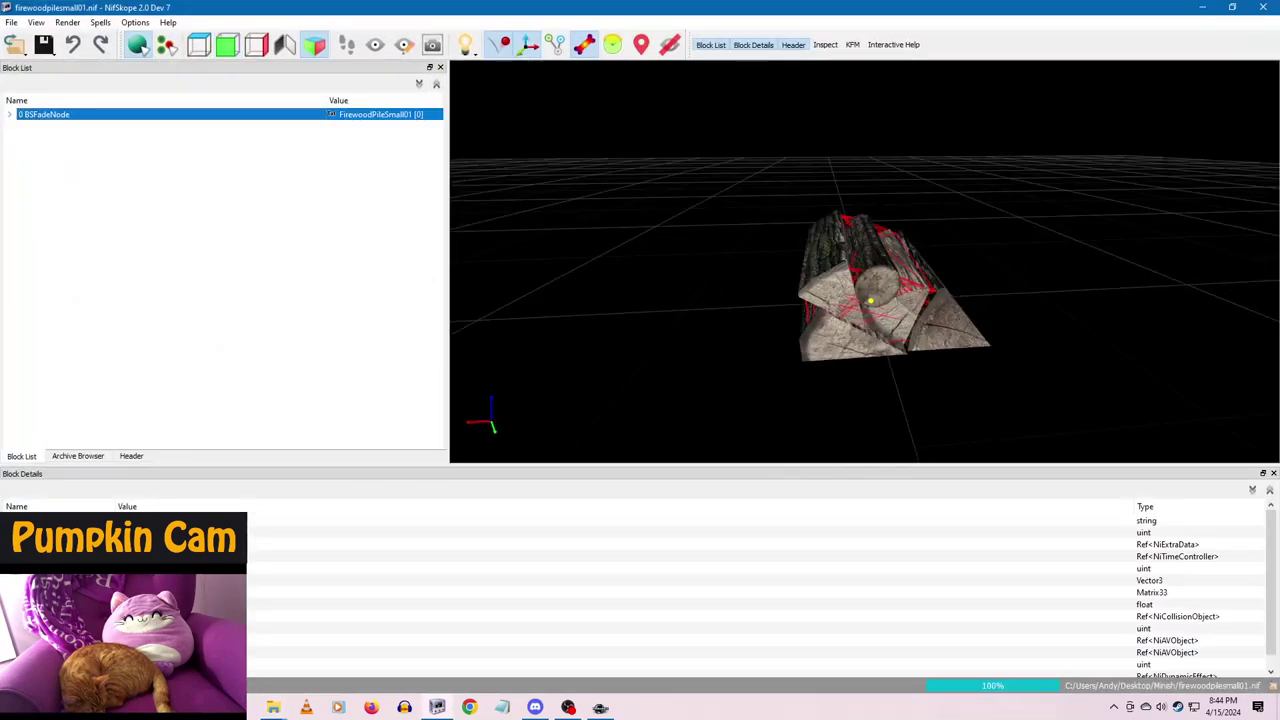
{"action": "double_click", "coordinate": [136, 604]}
{"action": "key", "text": "Return"}
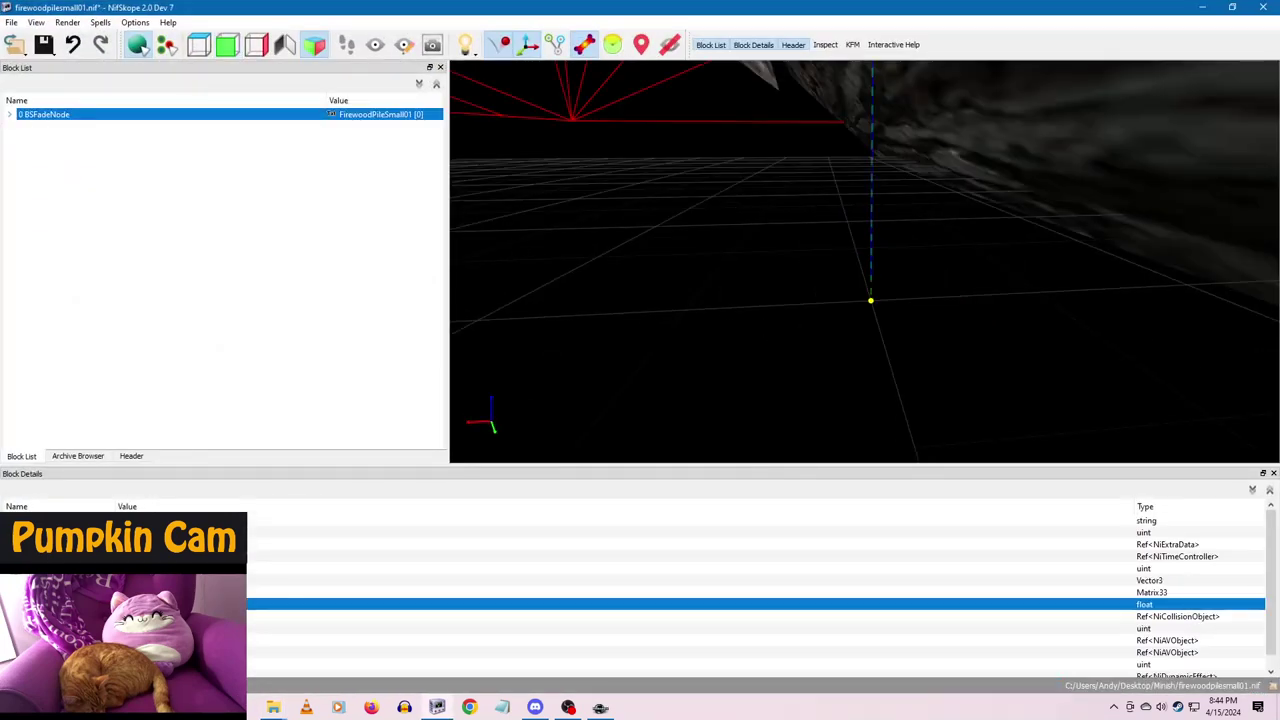
- Apply the transforms of the BSFadeNode root and the Firewood NiNode in firewoodpilesmall01.nif, then save and close the file
{"action": "left_click", "coordinate": [10, 114]}
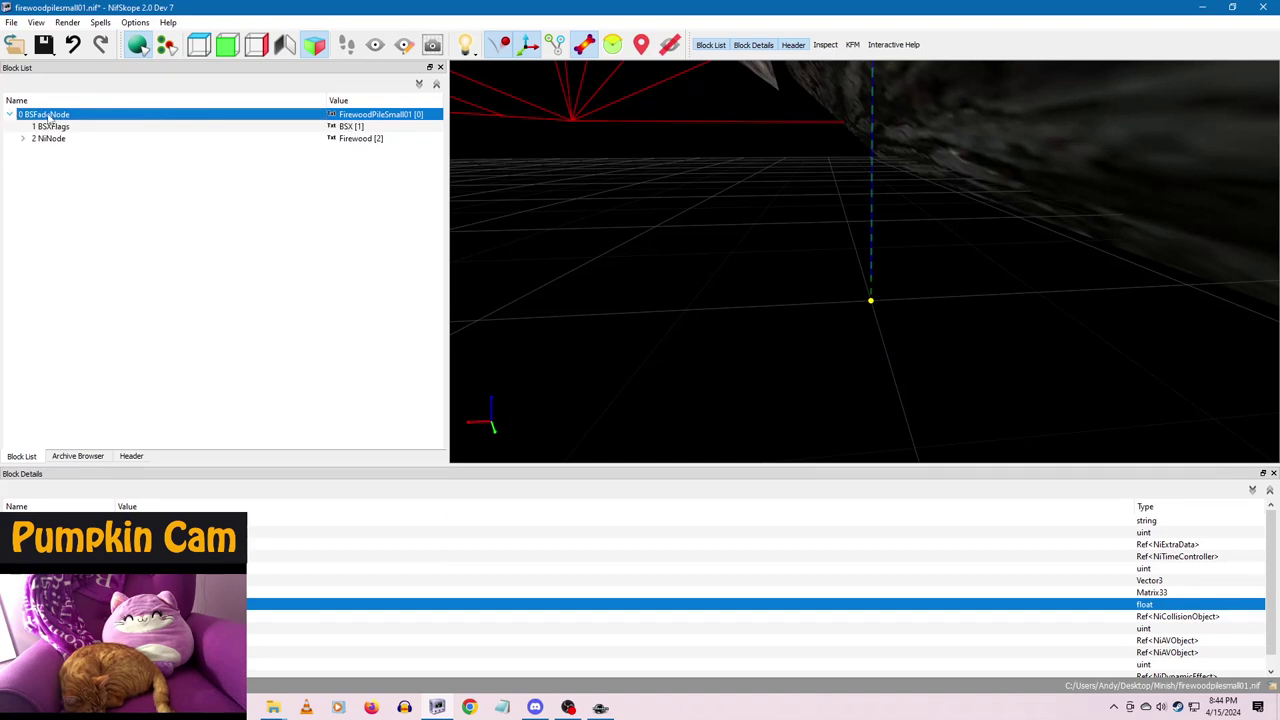
{"action": "right_click", "coordinate": [48, 117]}
{"action": "left_click", "coordinate": [157, 177]}
{"action": "left_click", "coordinate": [45, 138]}
{"action": "right_click", "coordinate": [45, 138]}
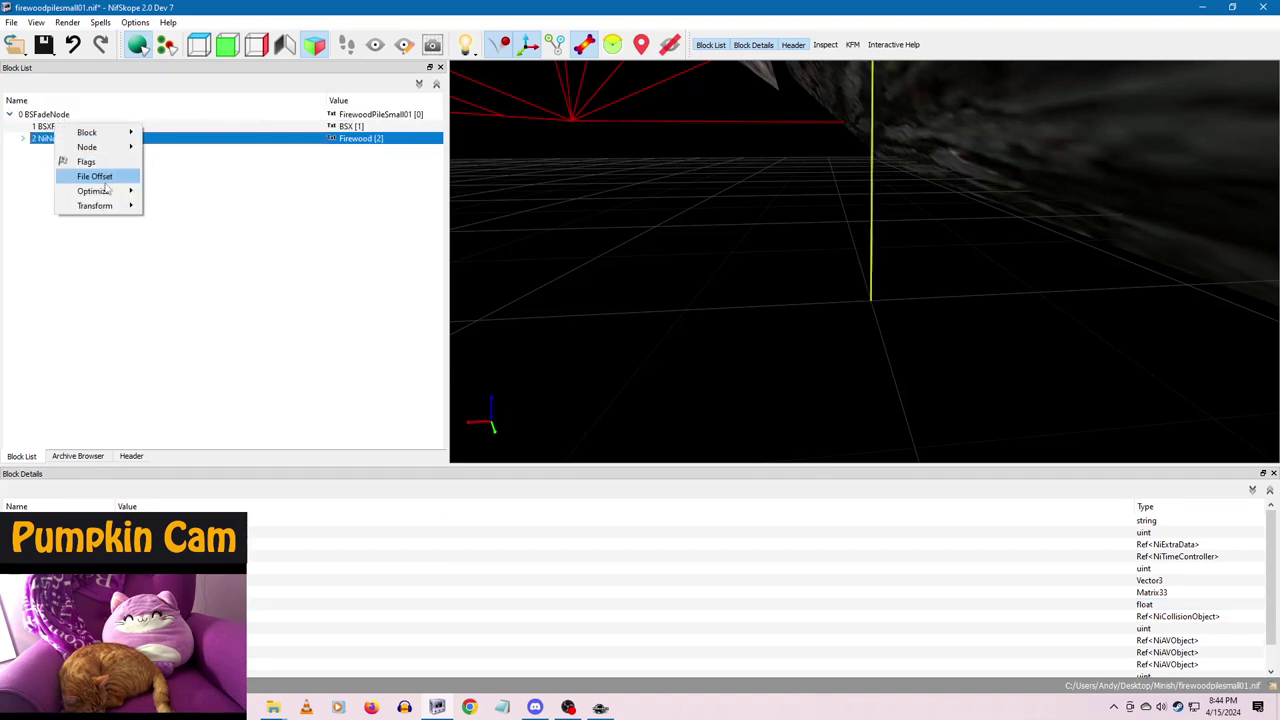
{"action": "left_click", "coordinate": [184, 219]}
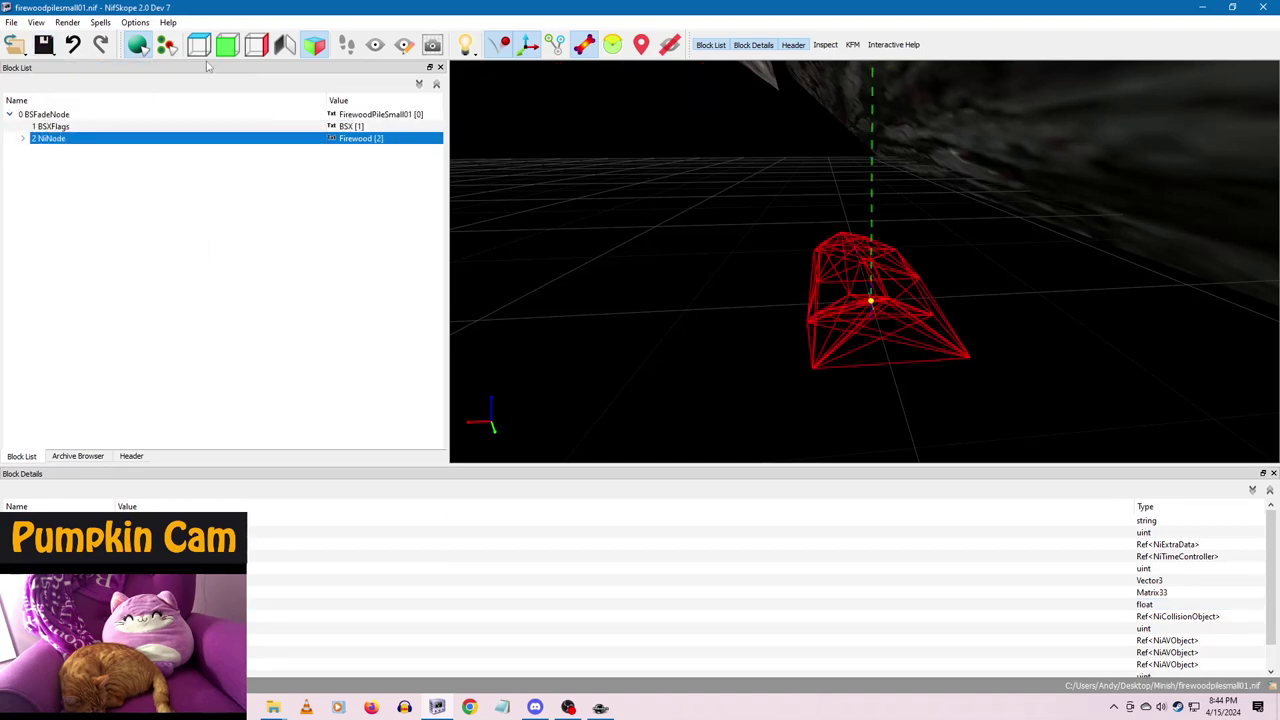
{"action": "left_click", "coordinate": [1264, 7]}
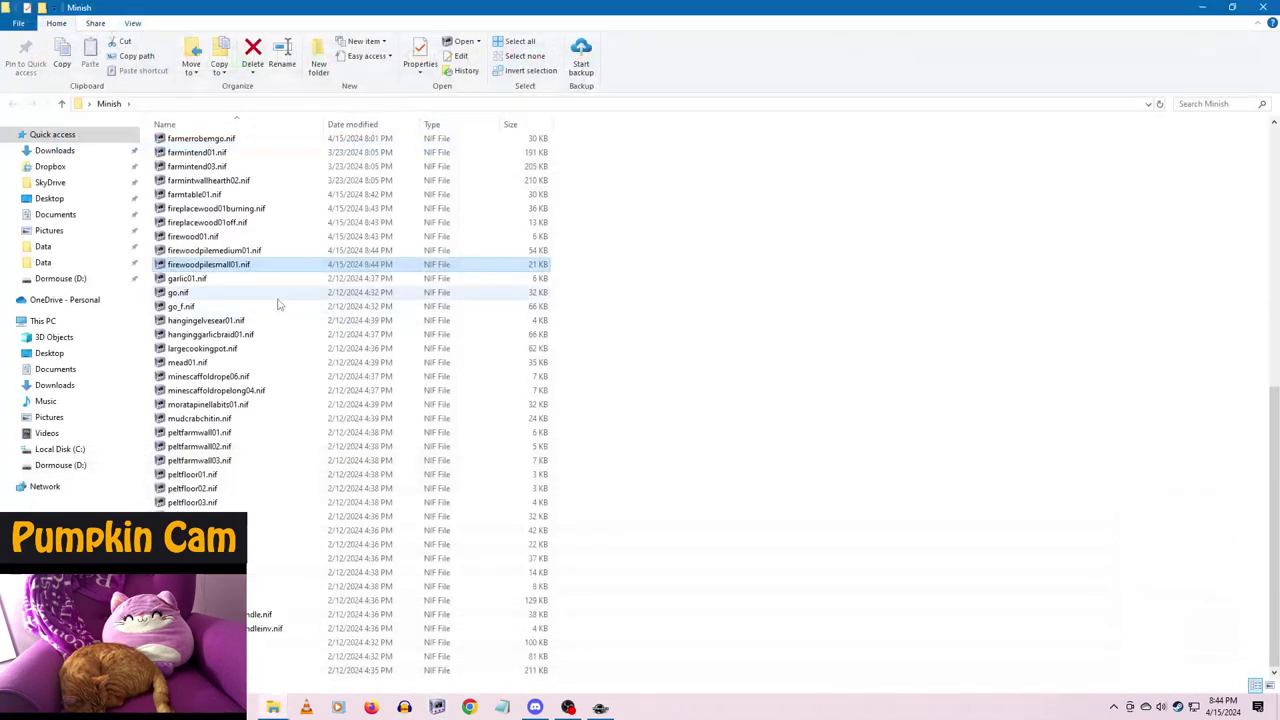
- Open garlic01.nif from the Minish folder and select its BSFadeNode root
{"action": "key", "text": "Down"}
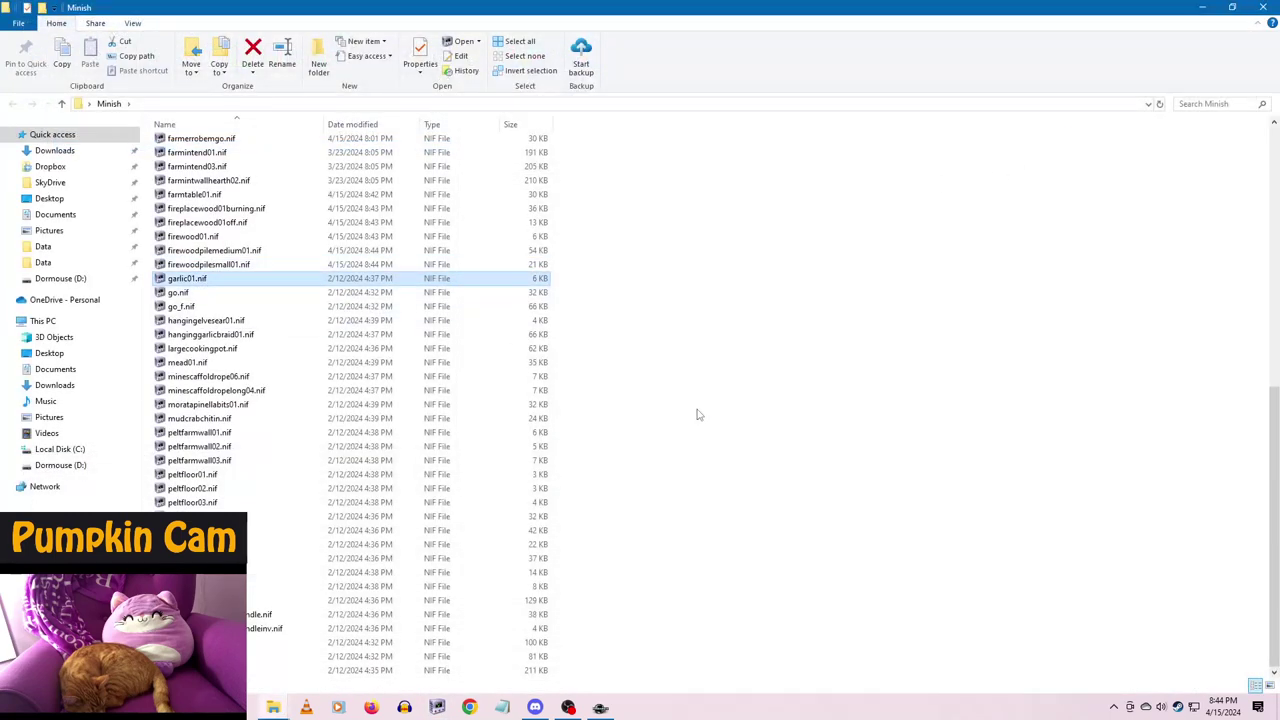
{"action": "key", "text": "Return"}
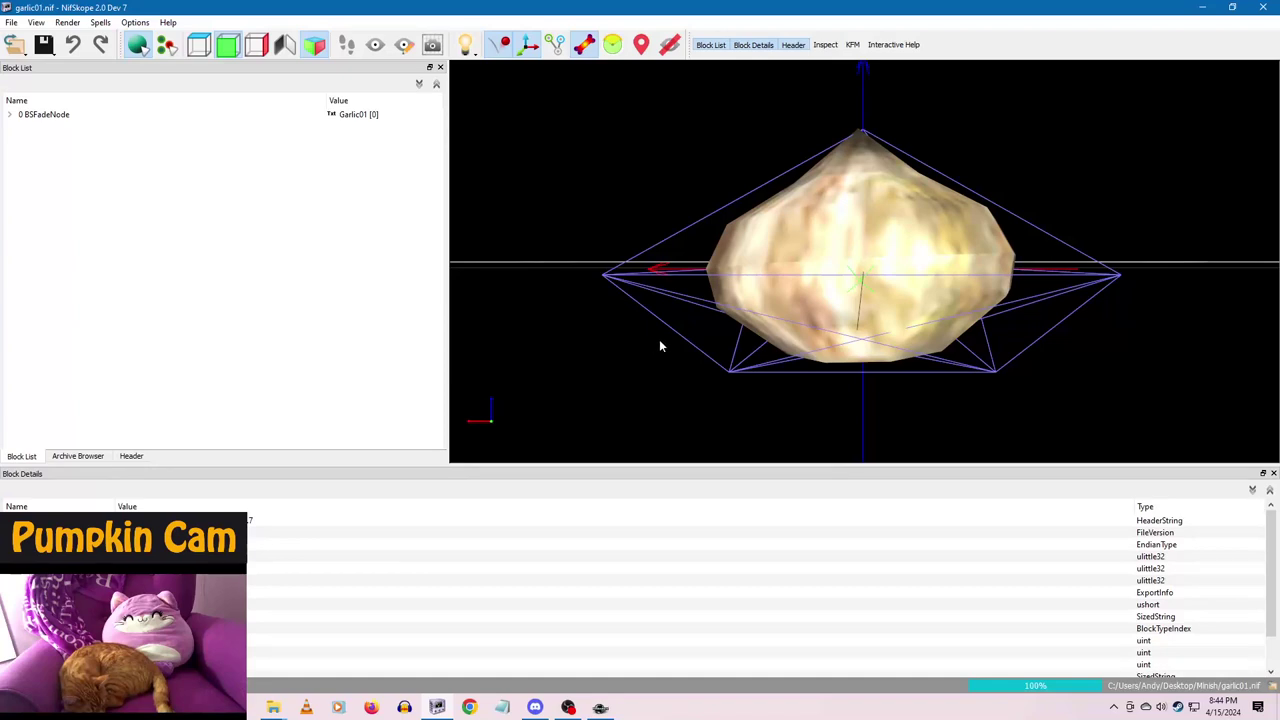
{"action": "left_click", "coordinate": [781, 285]}
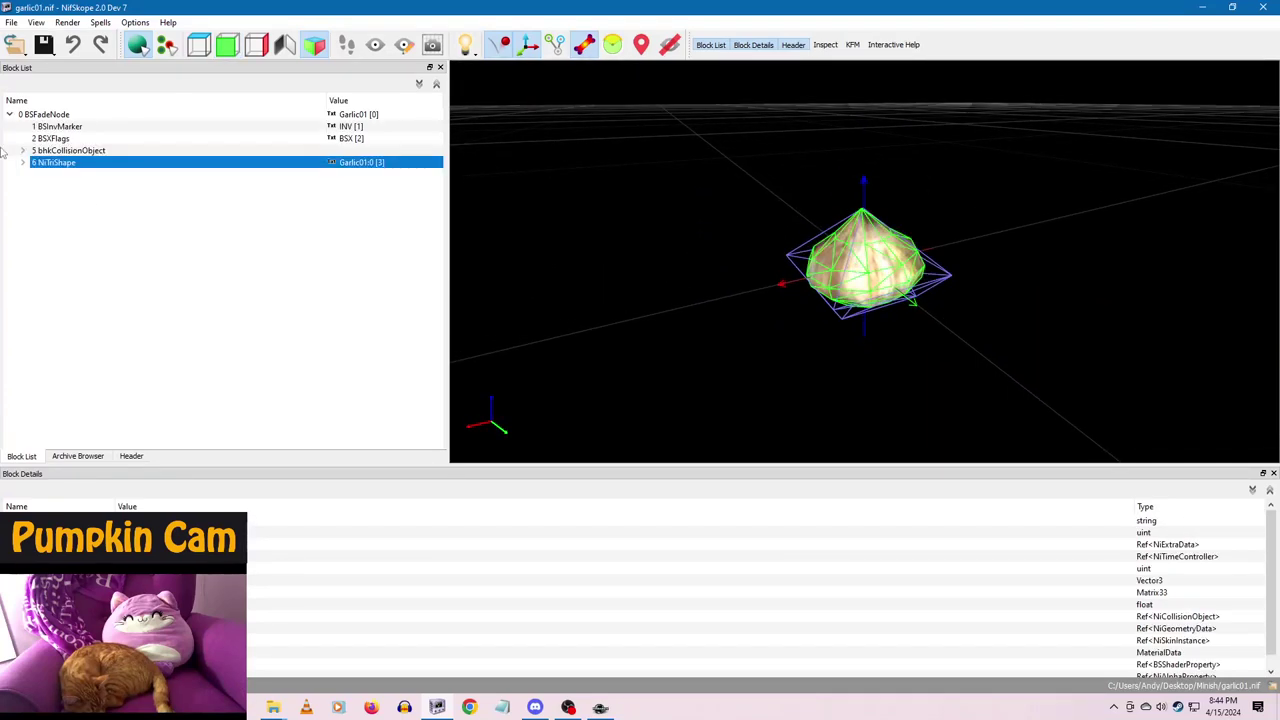
{"action": "left_click", "coordinate": [46, 116]}
{"action": "double_click", "coordinate": [135, 604]}
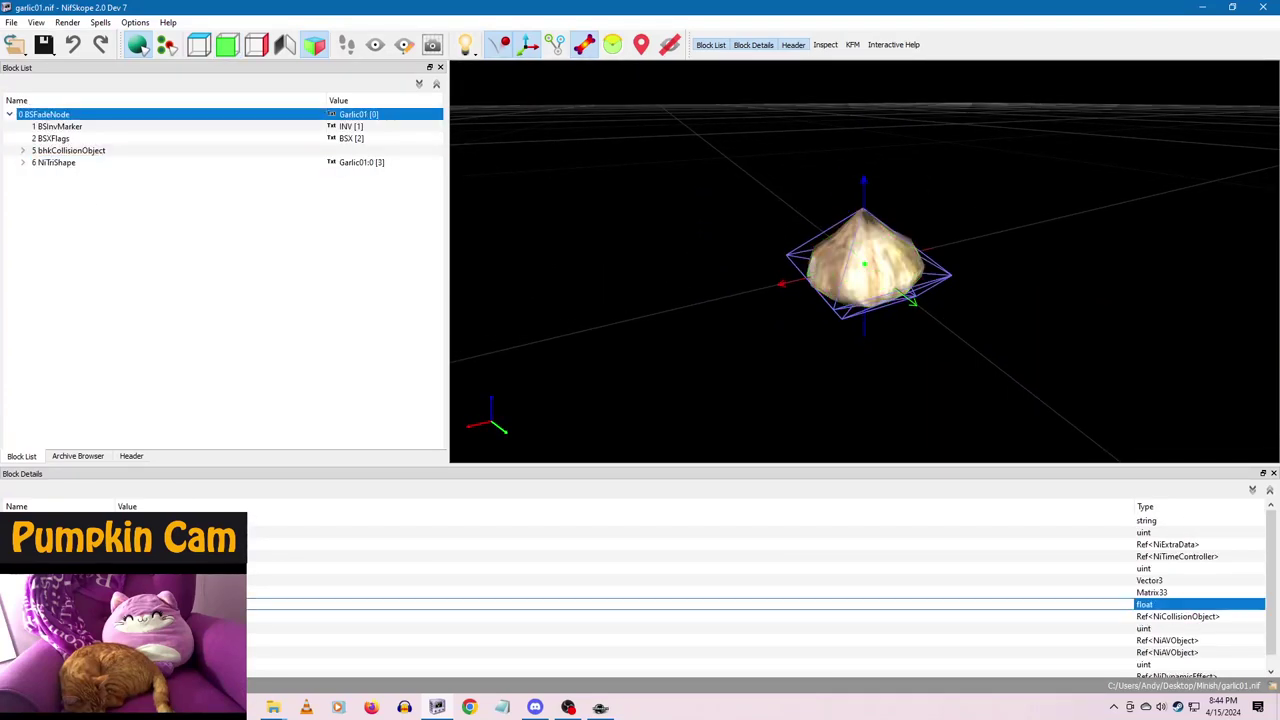
{"action": "type", "text": "10"}
{"action": "key", "text": "Return"}
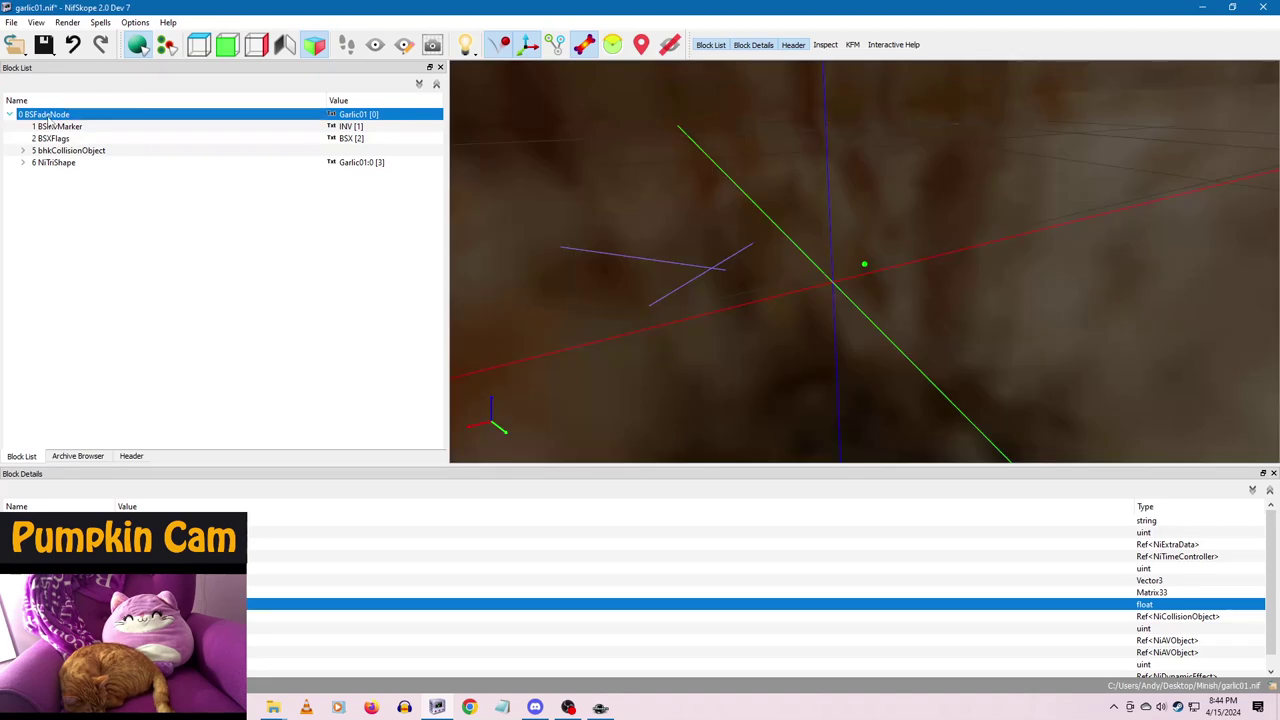
{"action": "right_click", "coordinate": [47, 117]}
{"action": "mouse_move", "coordinate": [103, 174]}
{"action": "left_click", "coordinate": [187, 180]}
{"action": "right_click", "coordinate": [50, 118]}
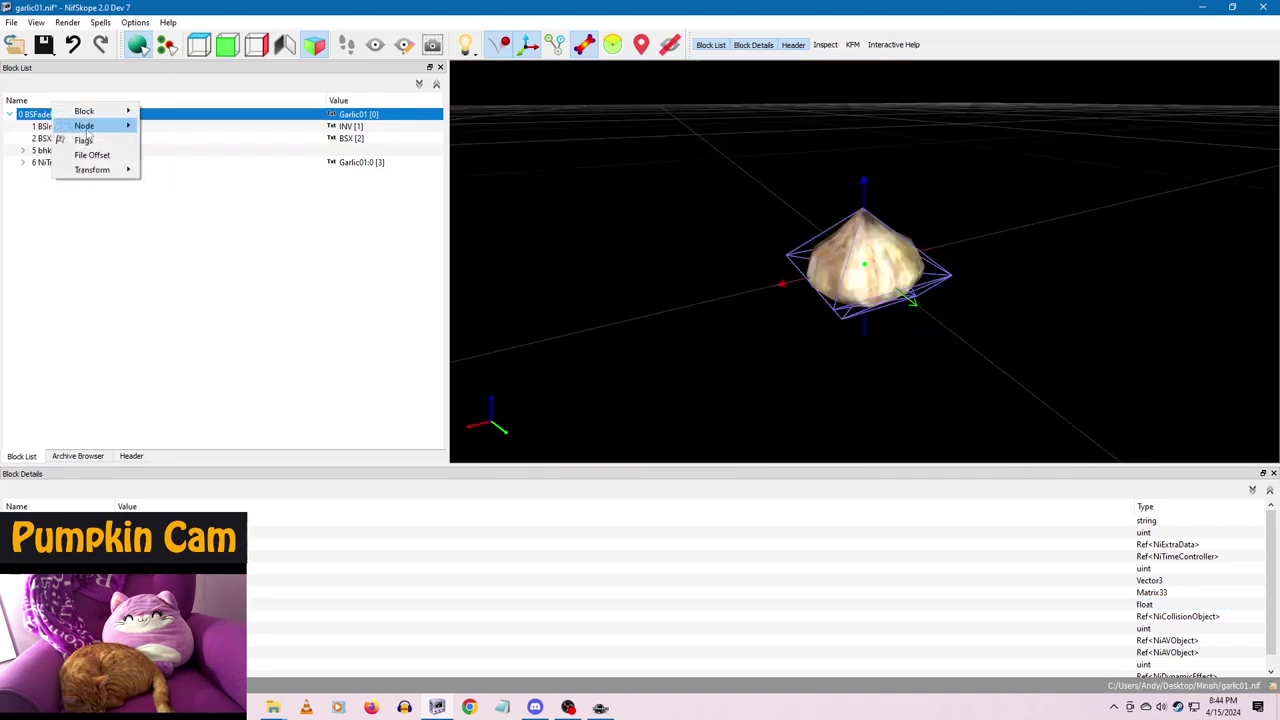
- Set the scale of the garlic's BSFadeNode root to 10 and apply its transform to the mesh
{"action": "double_click", "coordinate": [135, 604]}
{"action": "type", "text": "10"}
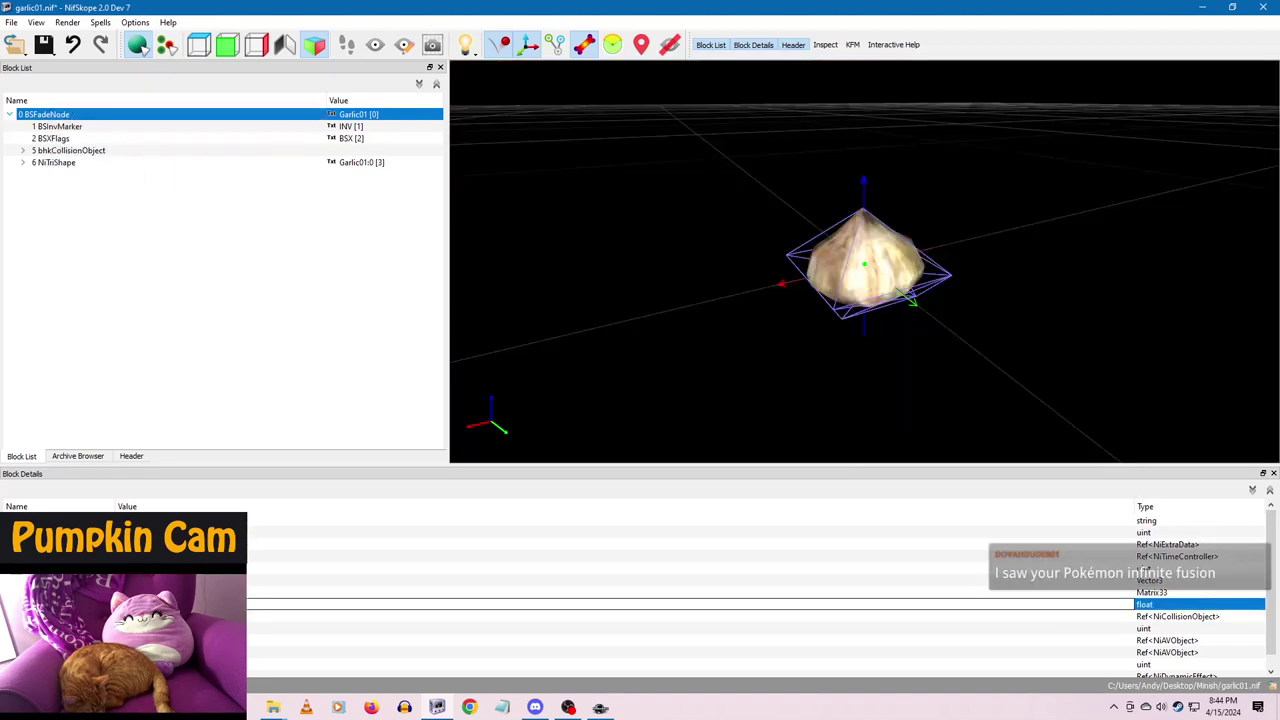
{"action": "key", "text": "Return"}
{"action": "right_click", "coordinate": [32, 115]}
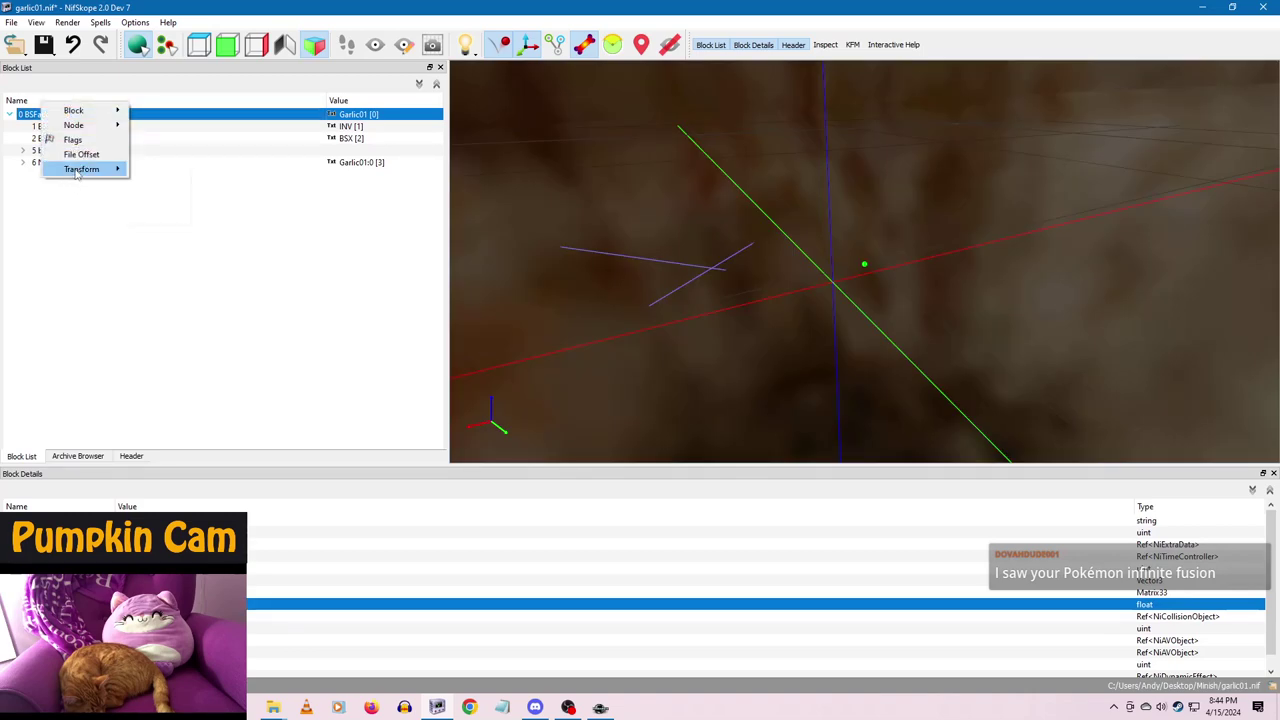
{"action": "mouse_move", "coordinate": [80, 166]}
{"action": "left_click", "coordinate": [160, 172]}
{"action": "scroll", "coordinate": [847, 308], "scroll_direction": "down", "scroll_amount": 5}
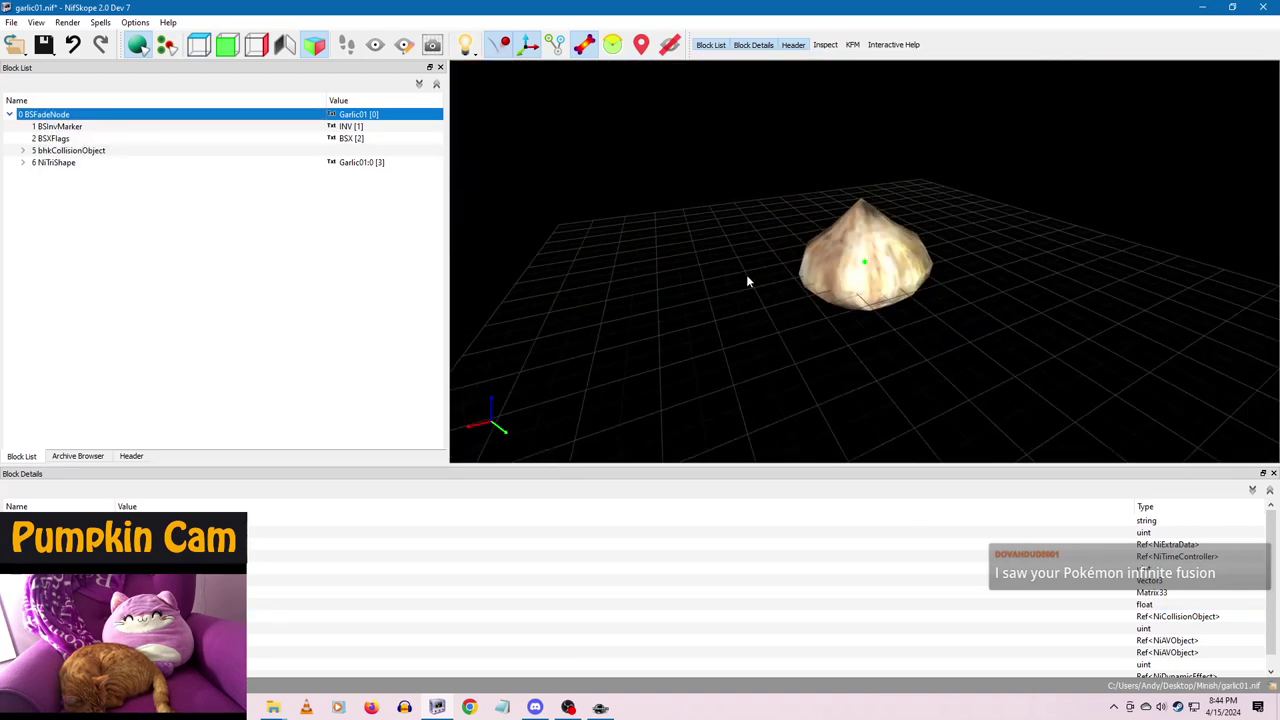
- Save garlic01.nif and close it
{"action": "left_click", "coordinate": [44, 44]}
{"action": "left_click", "coordinate": [60, 69]}
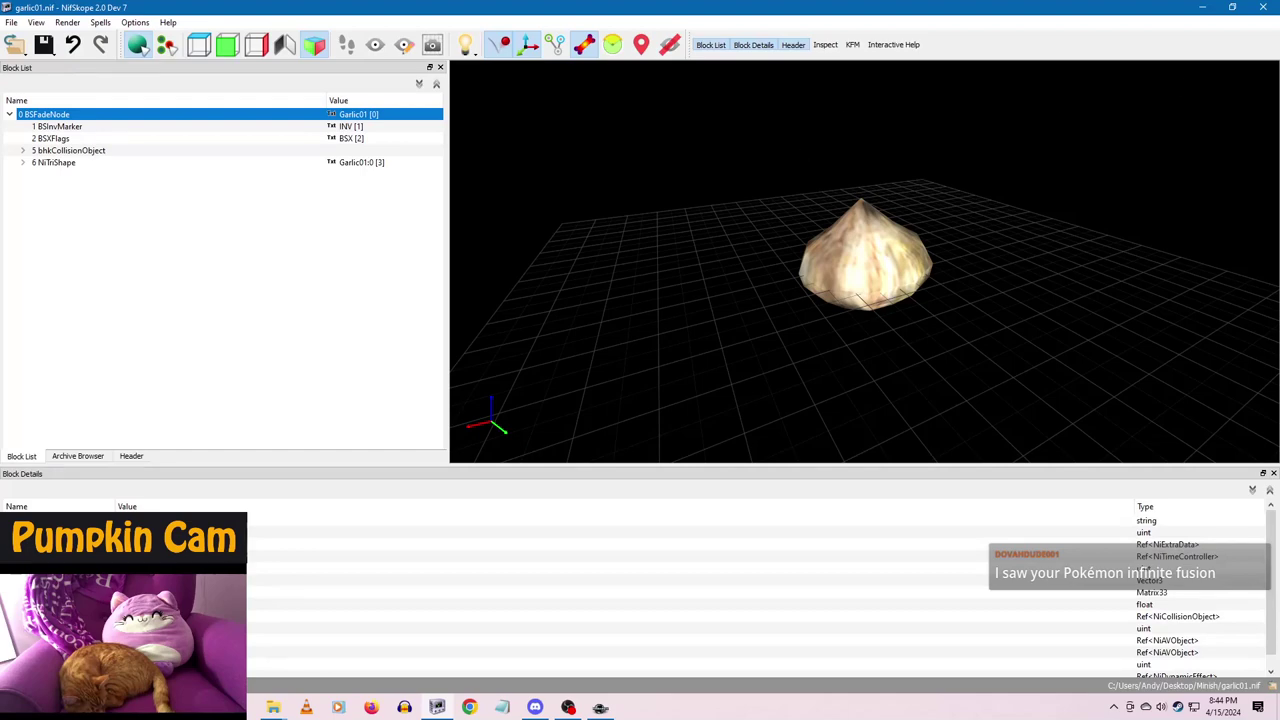
{"action": "left_click", "coordinate": [1262, 8]}
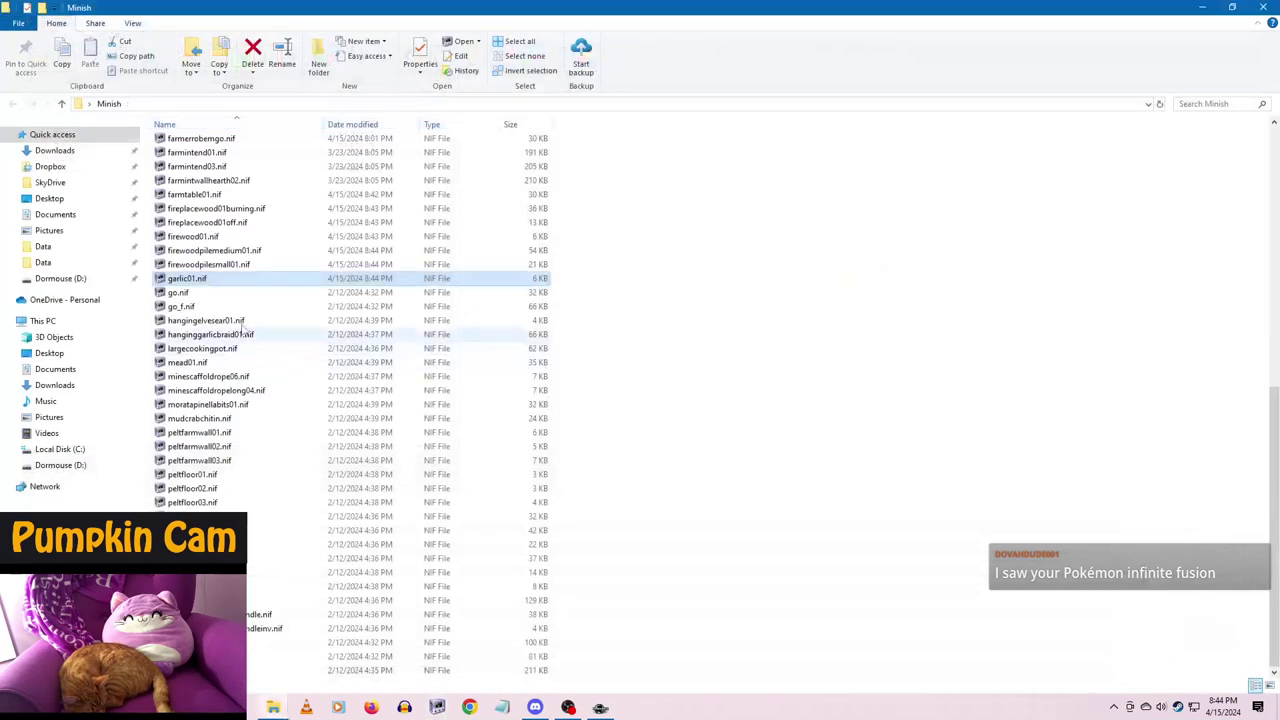
- Open go.nif from the Minish folder and change the scale of its BSFadeNode root
{"action": "left_click", "coordinate": [212, 296]}
{"action": "double_click", "coordinate": [211, 297]}
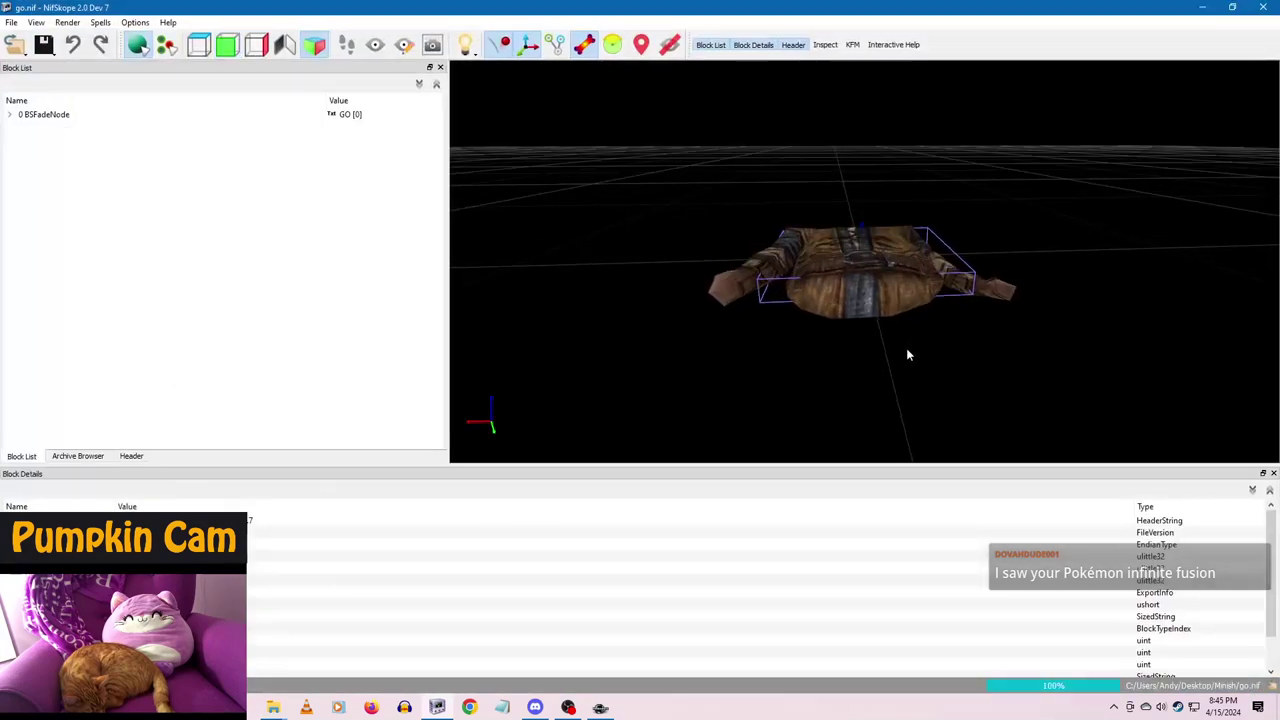
{"action": "left_click", "coordinate": [876, 318]}
{"action": "left_click", "coordinate": [42, 114]}
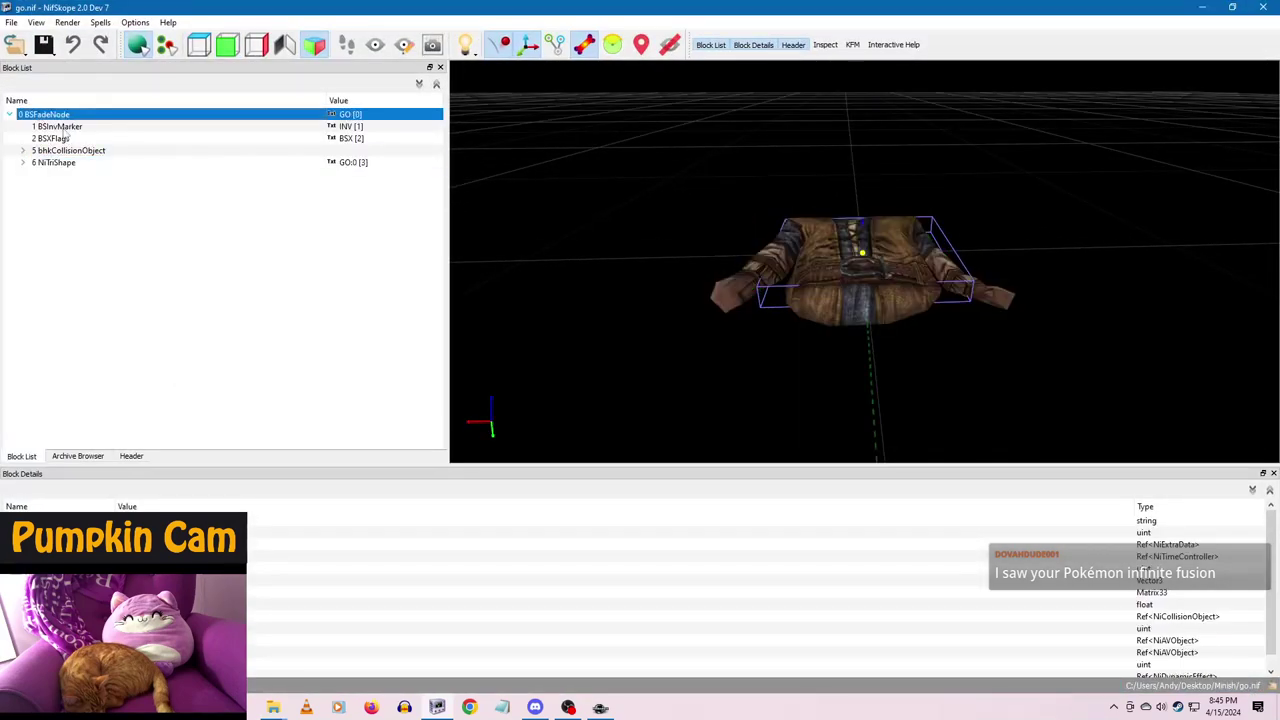
{"action": "double_click", "coordinate": [140, 604]}
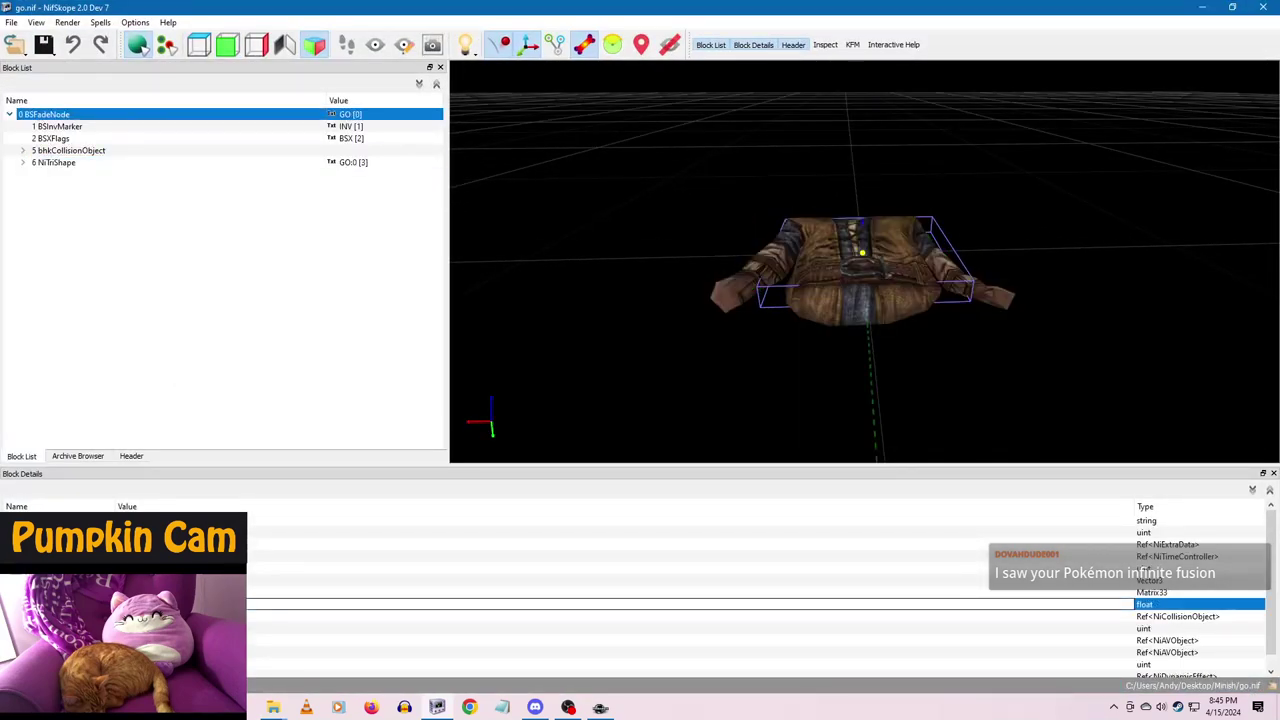
{"action": "key", "text": "Return"}
- Apply the transform of the BSFadeNode root in go.nif, then save and close the file
{"action": "right_click", "coordinate": [65, 116]}
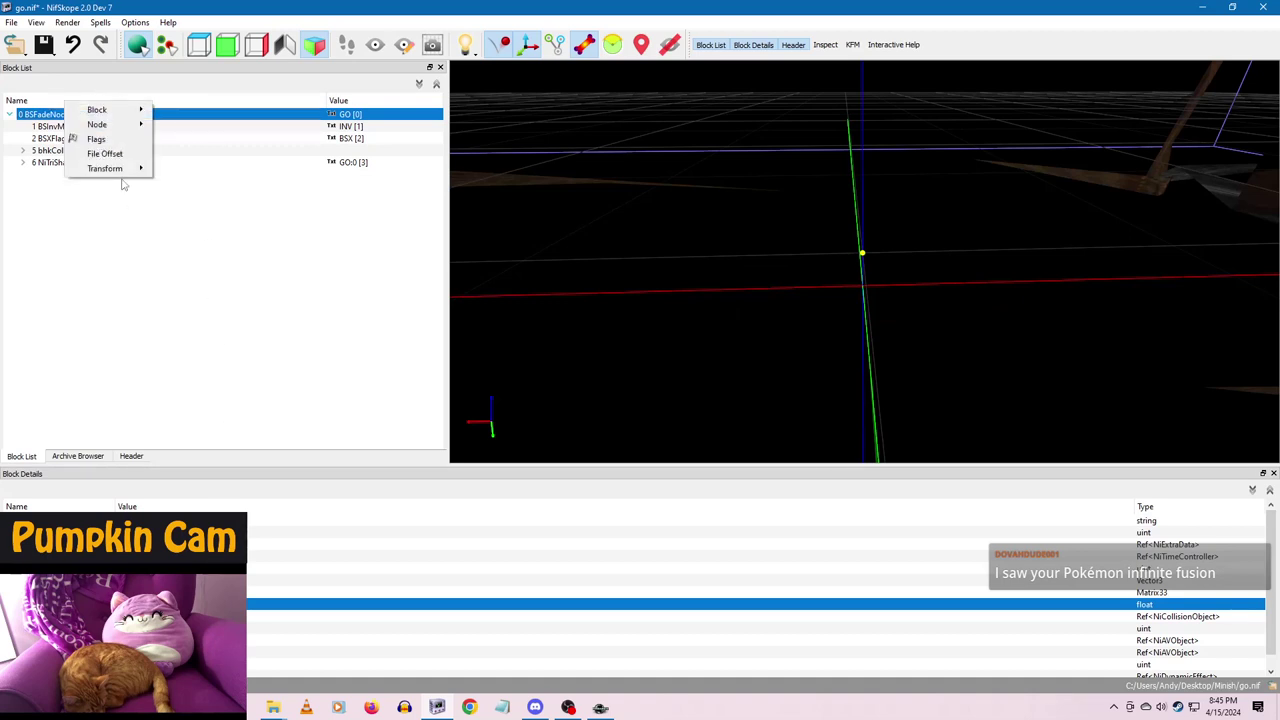
{"action": "mouse_move", "coordinate": [120, 166]}
{"action": "left_click", "coordinate": [178, 168]}
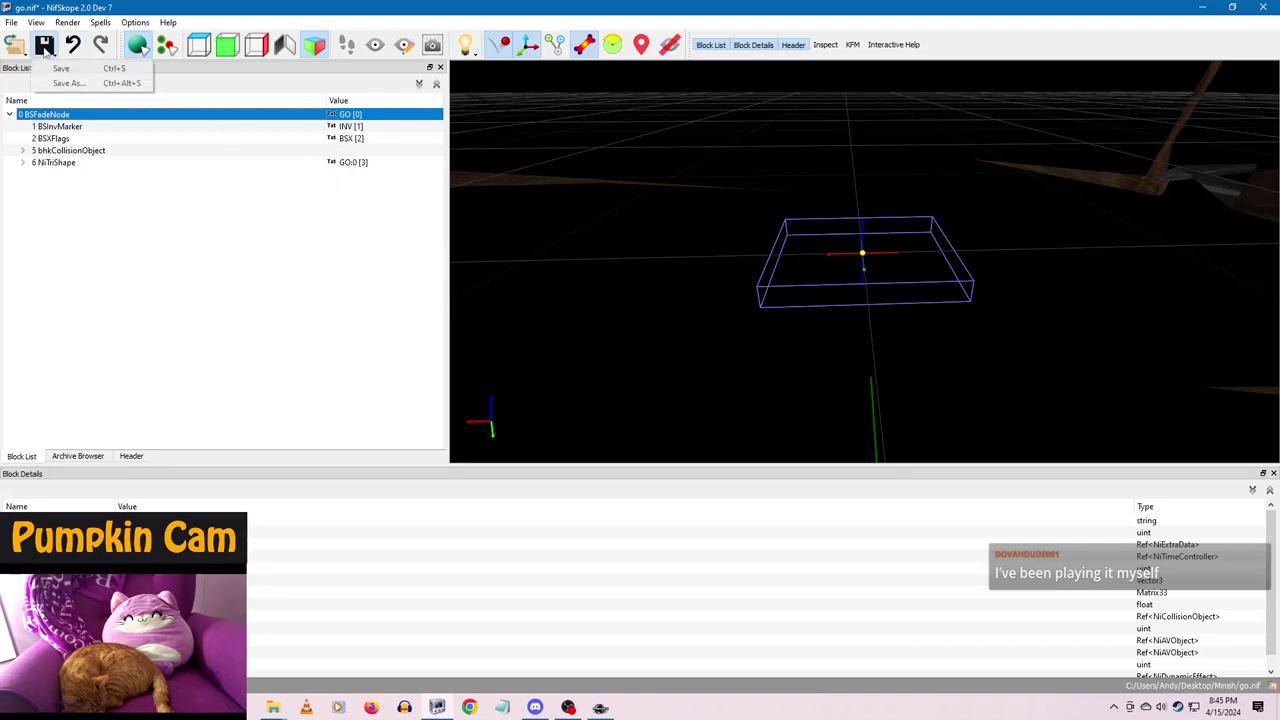
{"action": "left_click", "coordinate": [1263, 8]}
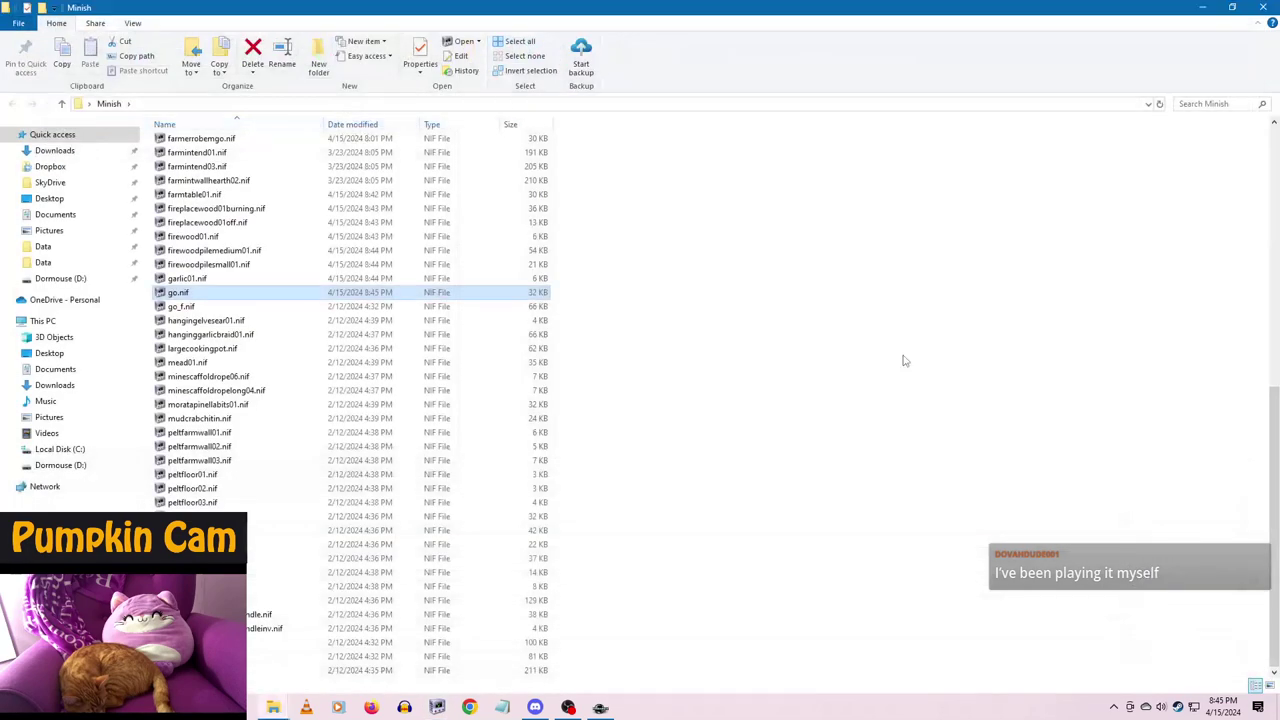
- Open go_f.nif from the Minish folder and change the scale of its BSFadeNode root
{"action": "double_click", "coordinate": [182, 306]}
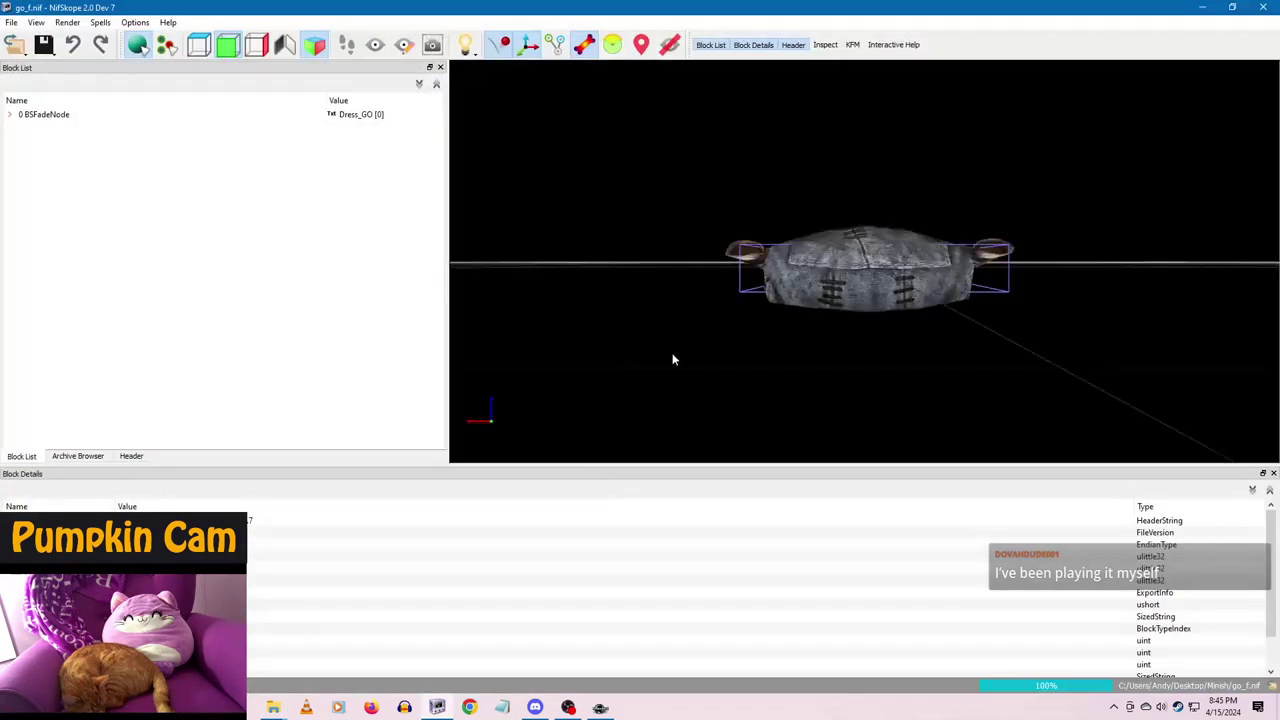
{"action": "left_click_drag", "start_coordinate": [673, 360], "coordinate": [669, 438]}
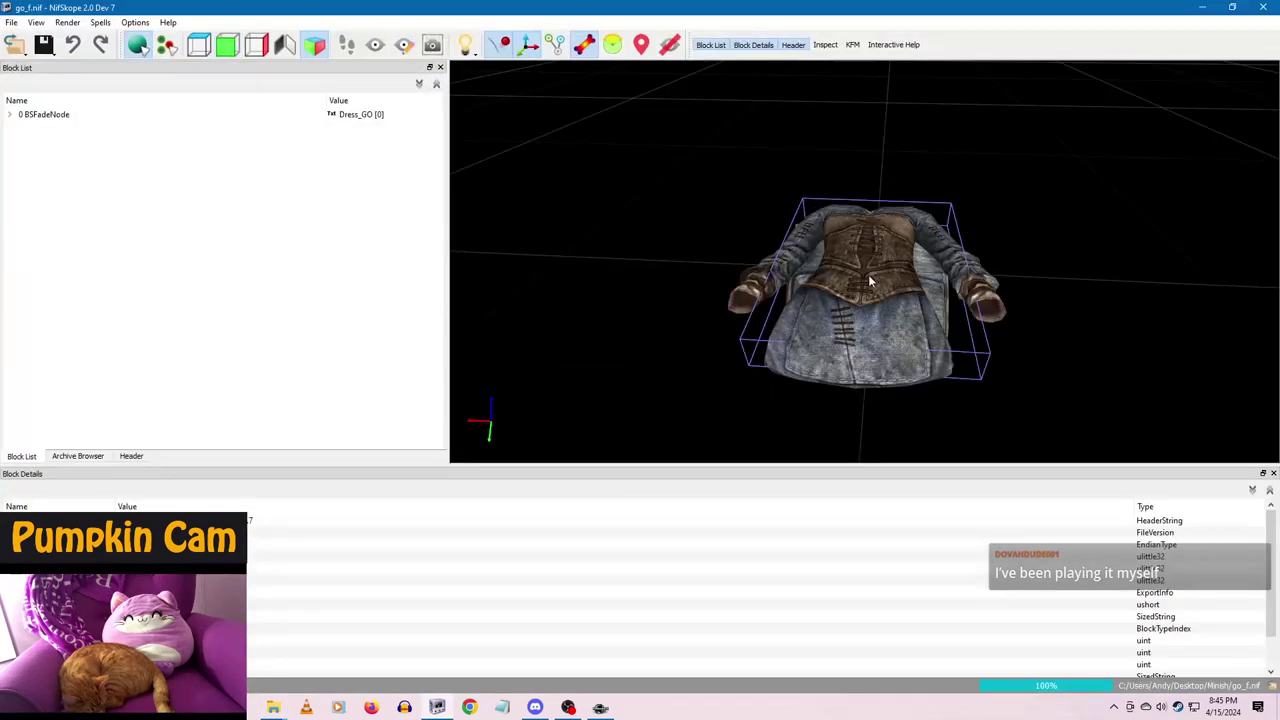
{"action": "left_click", "coordinate": [869, 278]}
{"action": "left_click", "coordinate": [50, 115]}
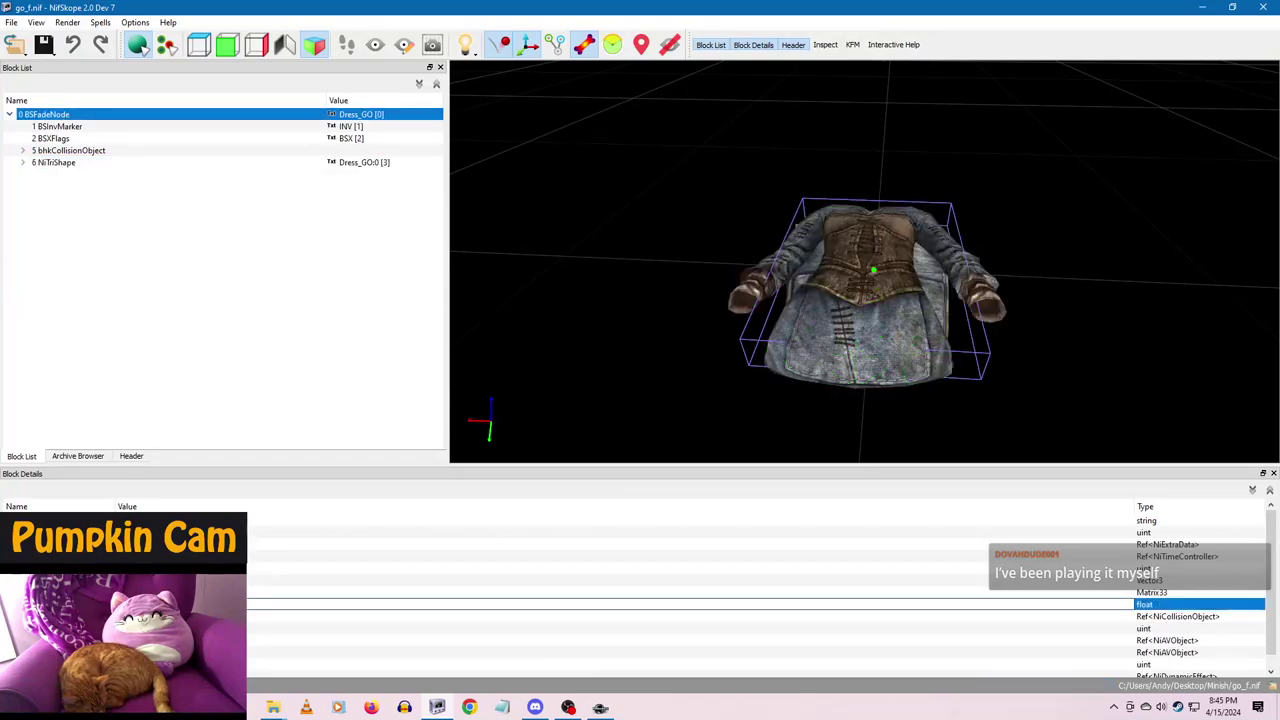
{"action": "left_click", "coordinate": [138, 44]}
- Apply the transform of the Dress_GO BSFadeNode root in go_f.nif, then save and close the file
{"action": "right_click", "coordinate": [56, 114]}
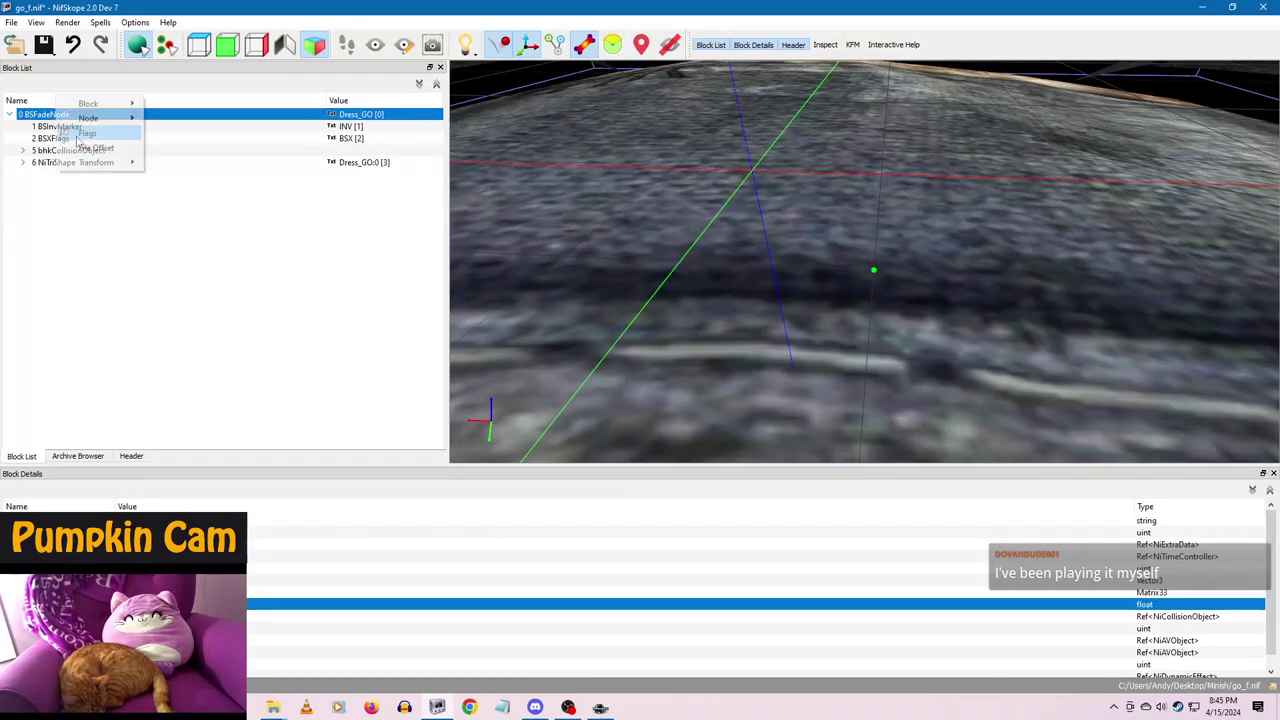
{"action": "mouse_move", "coordinate": [105, 163]}
{"action": "left_click", "coordinate": [178, 164]}
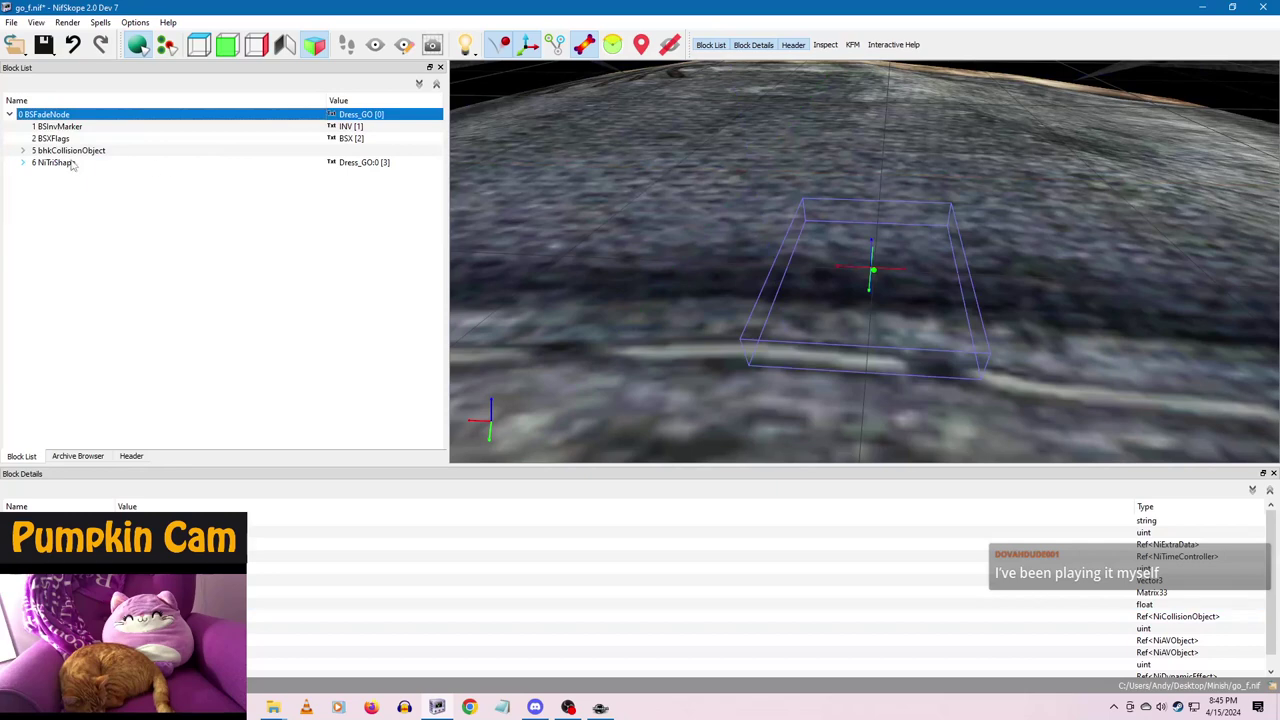
{"action": "left_click", "coordinate": [44, 44]}
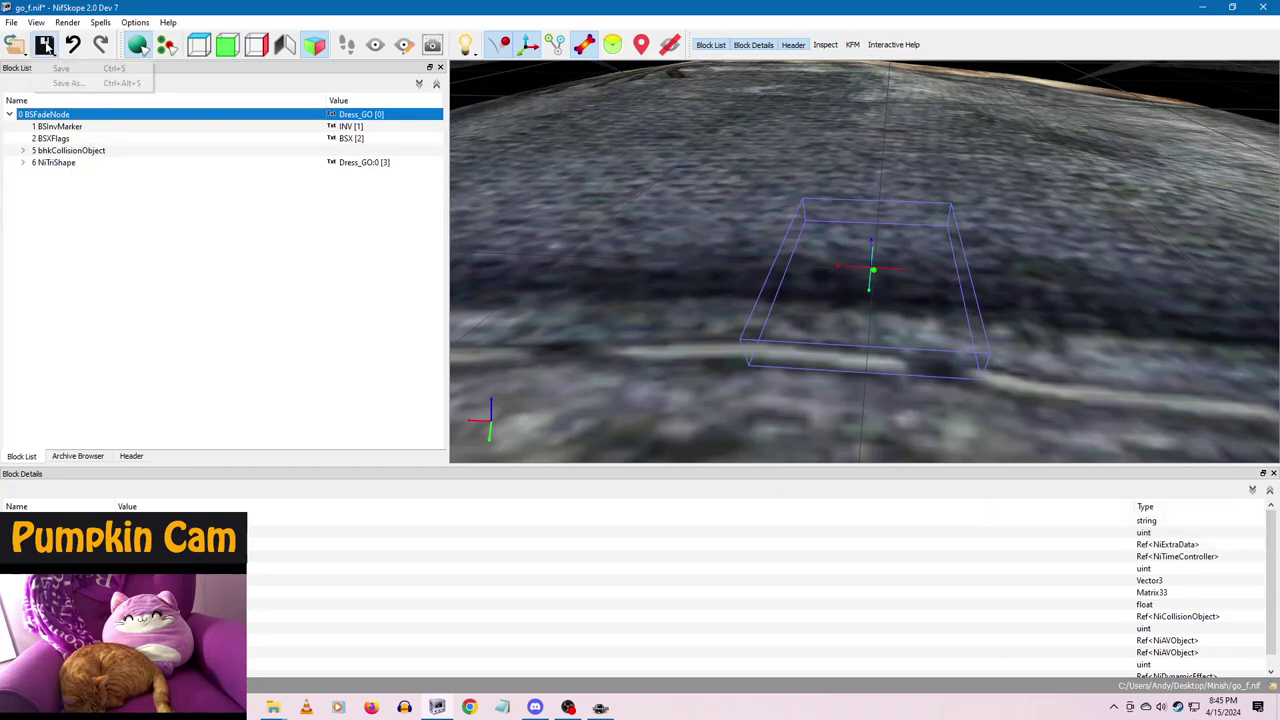
{"action": "left_click", "coordinate": [61, 68]}
{"action": "left_click", "coordinate": [1268, 7]}
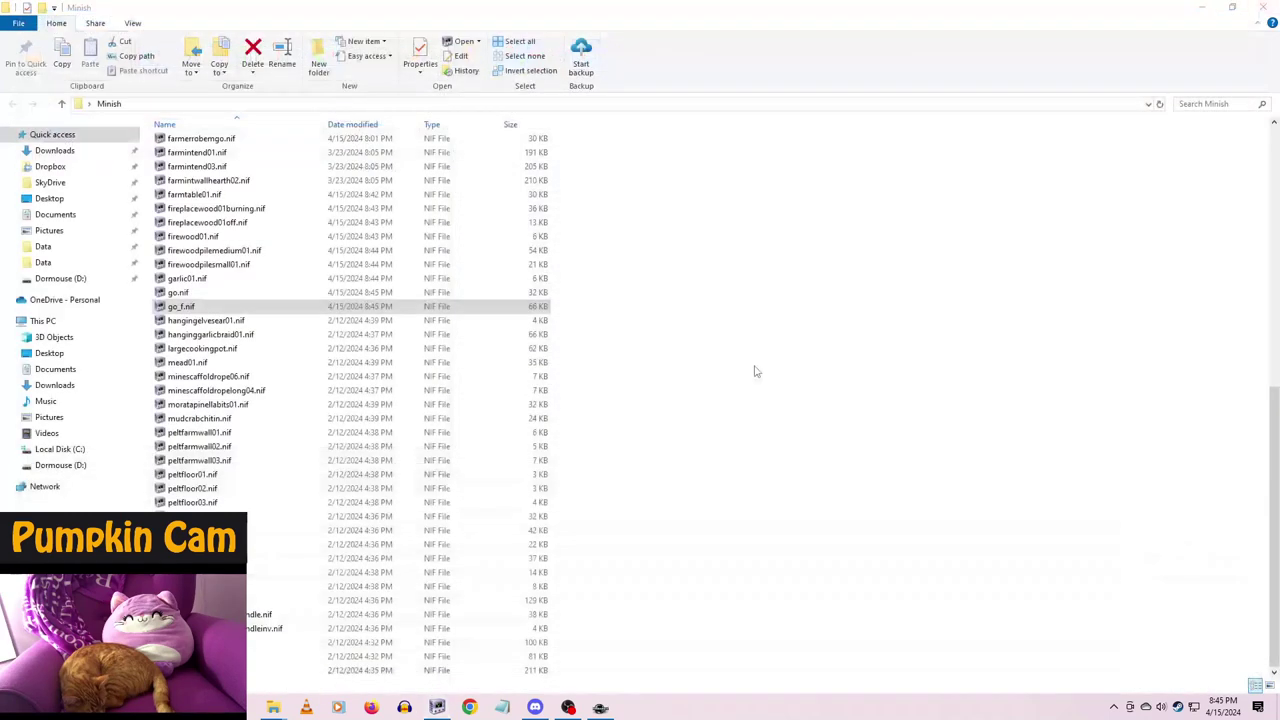
- Open hangingelvesear01.nif from the Minish folder and set the scale of its BSFadeNode root to 10
{"action": "left_click", "coordinate": [218, 324]}
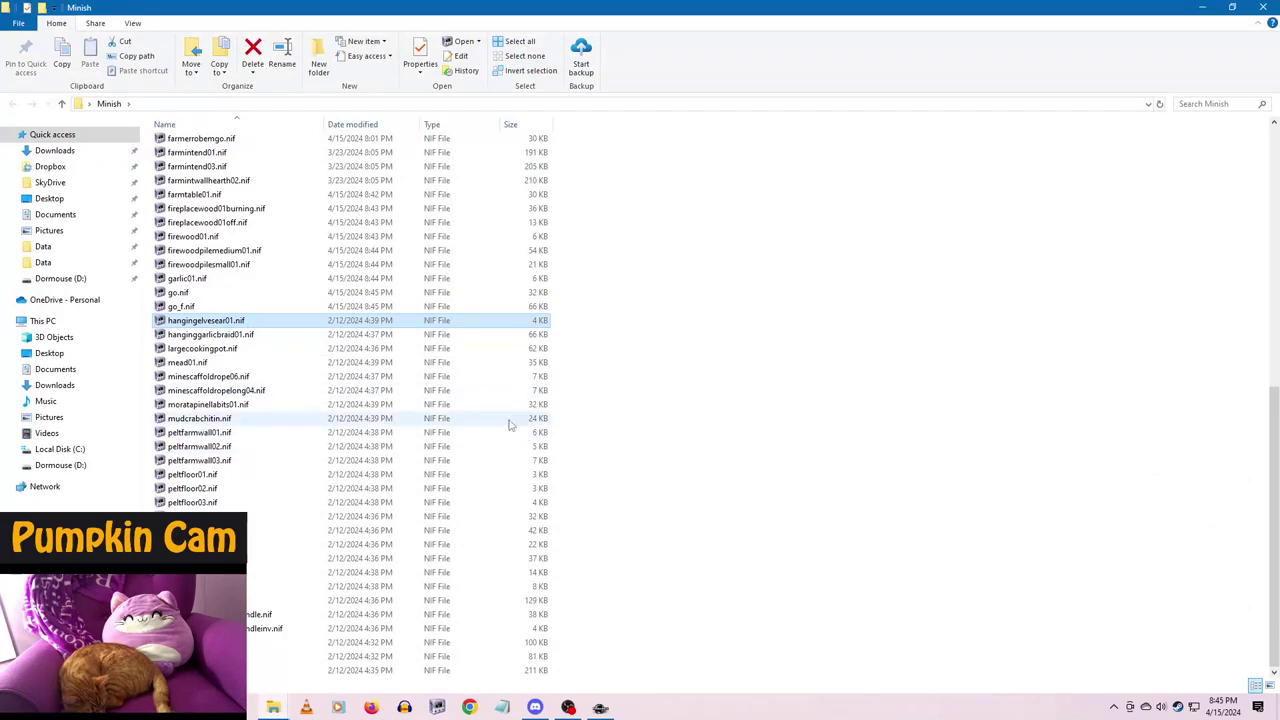
{"action": "key", "text": "Return"}
{"action": "left_click_drag", "start_coordinate": [514, 383], "coordinate": [802, 327]}
{"action": "scroll", "coordinate": [840, 328], "scroll_direction": "up", "scroll_amount": 5}
{"action": "left_click", "coordinate": [852, 272]}
{"action": "left_click", "coordinate": [47, 116]}
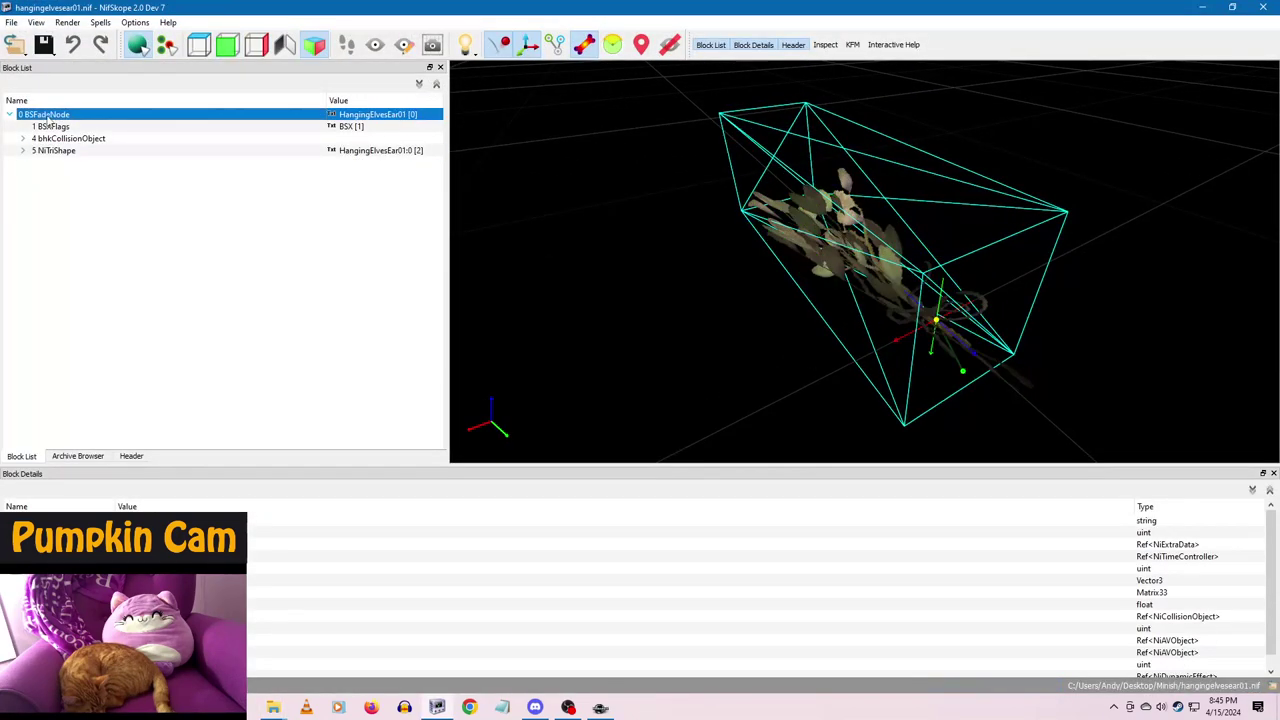
{"action": "double_click", "coordinate": [130, 604]}
{"action": "type", "text": "10"}
{"action": "key", "text": "Return"}
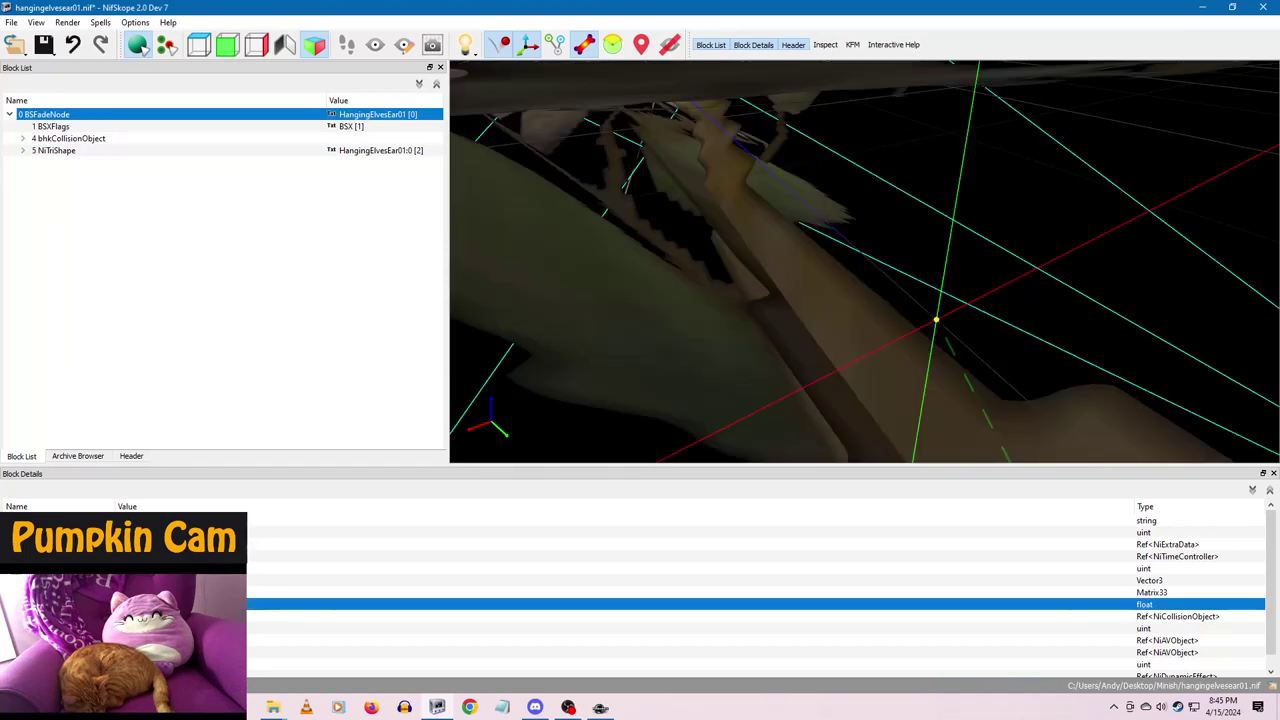
- Apply the transform of the BSFadeNode root in hangingelvesear01.nif, then save and close the file
{"action": "right_click", "coordinate": [42, 114]}
{"action": "left_click", "coordinate": [156, 178]}
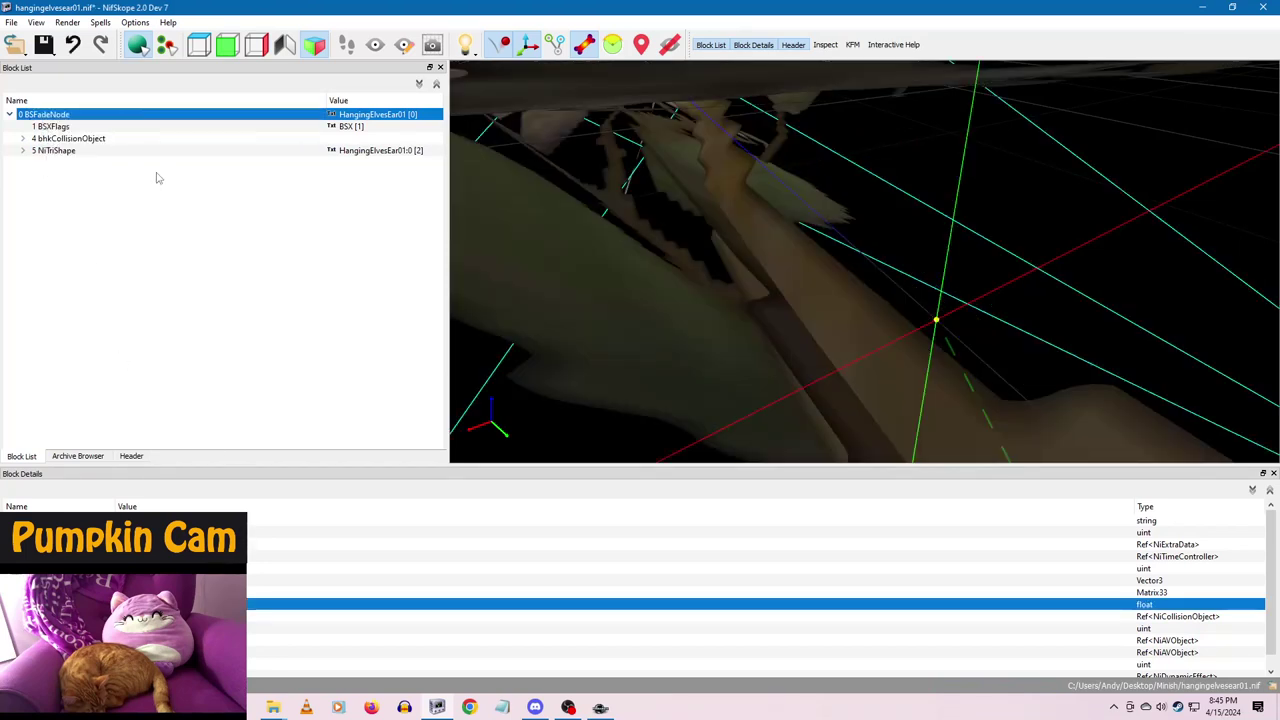
{"action": "right_click", "coordinate": [58, 116]}
{"action": "mouse_move", "coordinate": [105, 177]}
{"action": "left_click", "coordinate": [178, 171]}
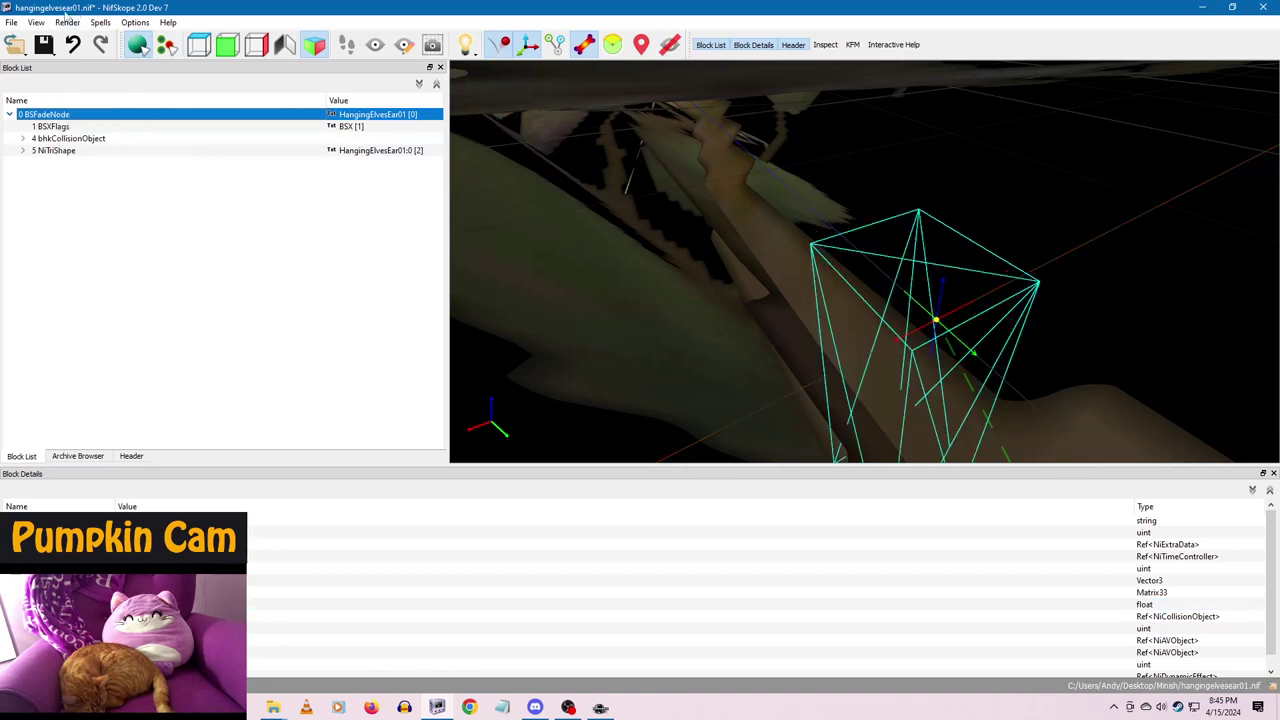
{"action": "left_click", "coordinate": [44, 47]}
{"action": "left_click", "coordinate": [104, 69]}
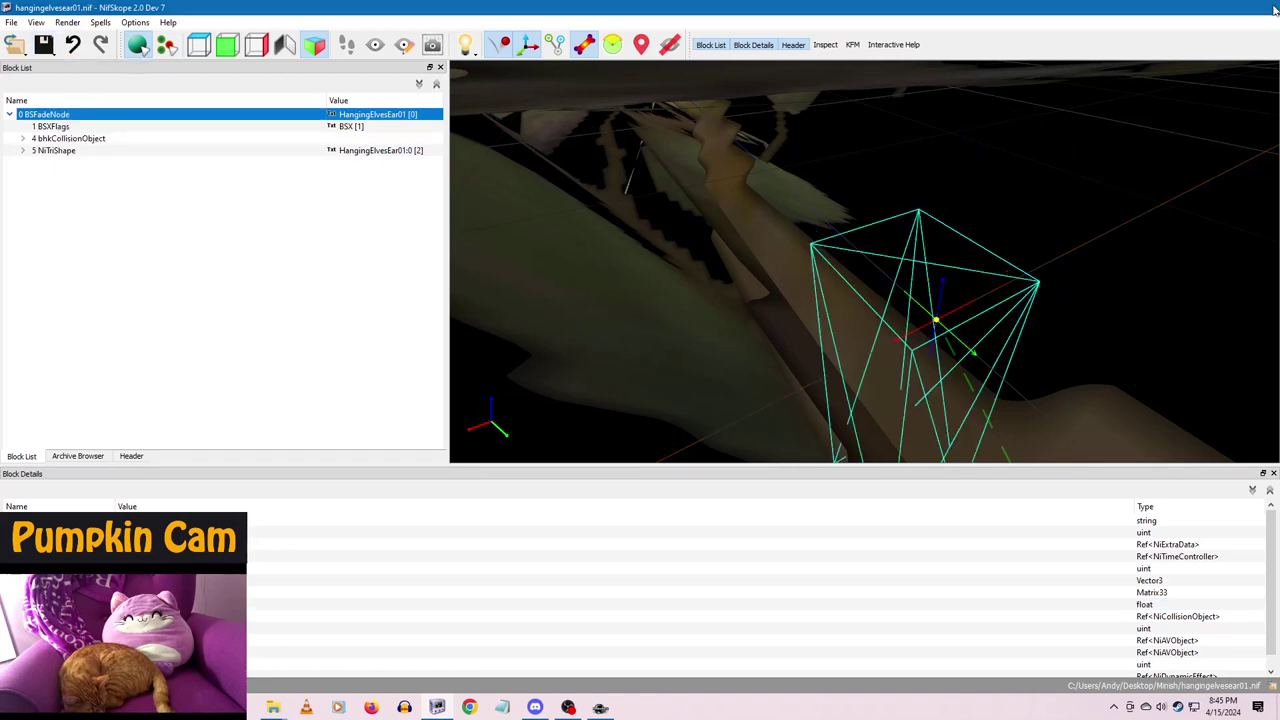
{"action": "left_click", "coordinate": [1260, 7]}
- Open hanginggarlicbraid01.nif from the Minish folder and change the scale of its BSFadeNode root
{"action": "double_click", "coordinate": [245, 336]}
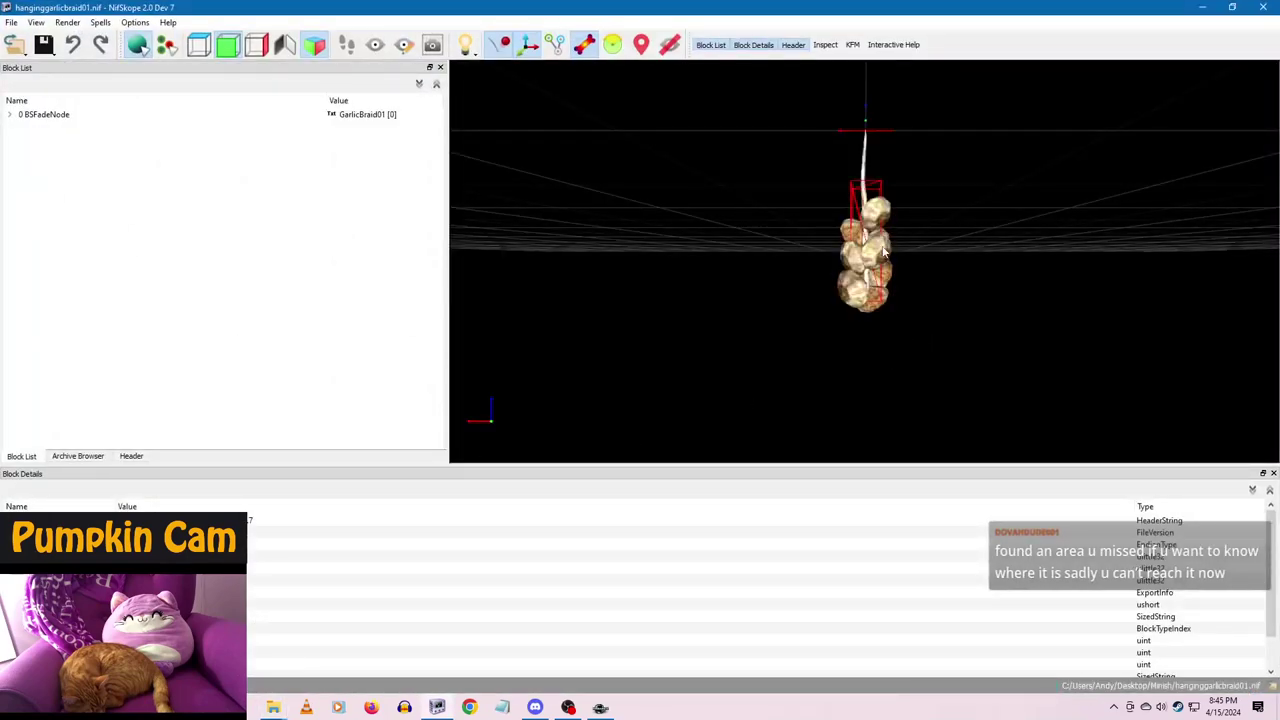
{"action": "left_click", "coordinate": [861, 160]}
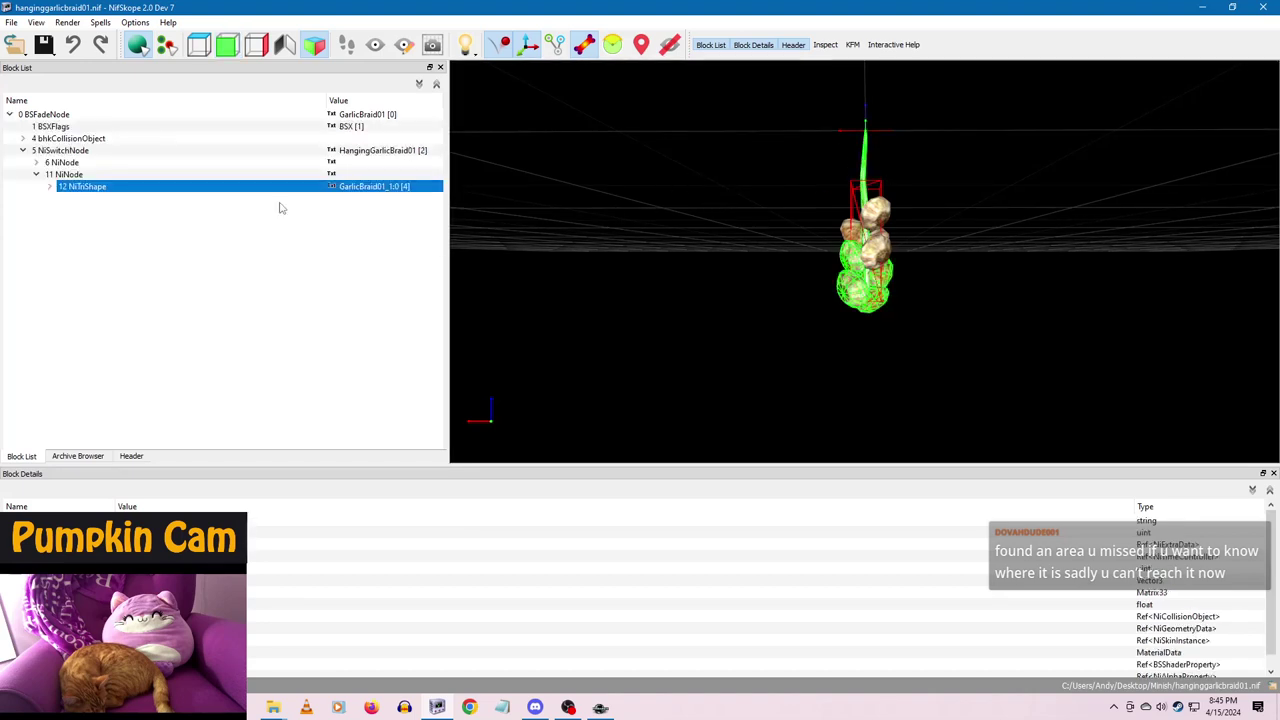
{"action": "left_click", "coordinate": [60, 114]}
{"action": "double_click", "coordinate": [272, 604]}
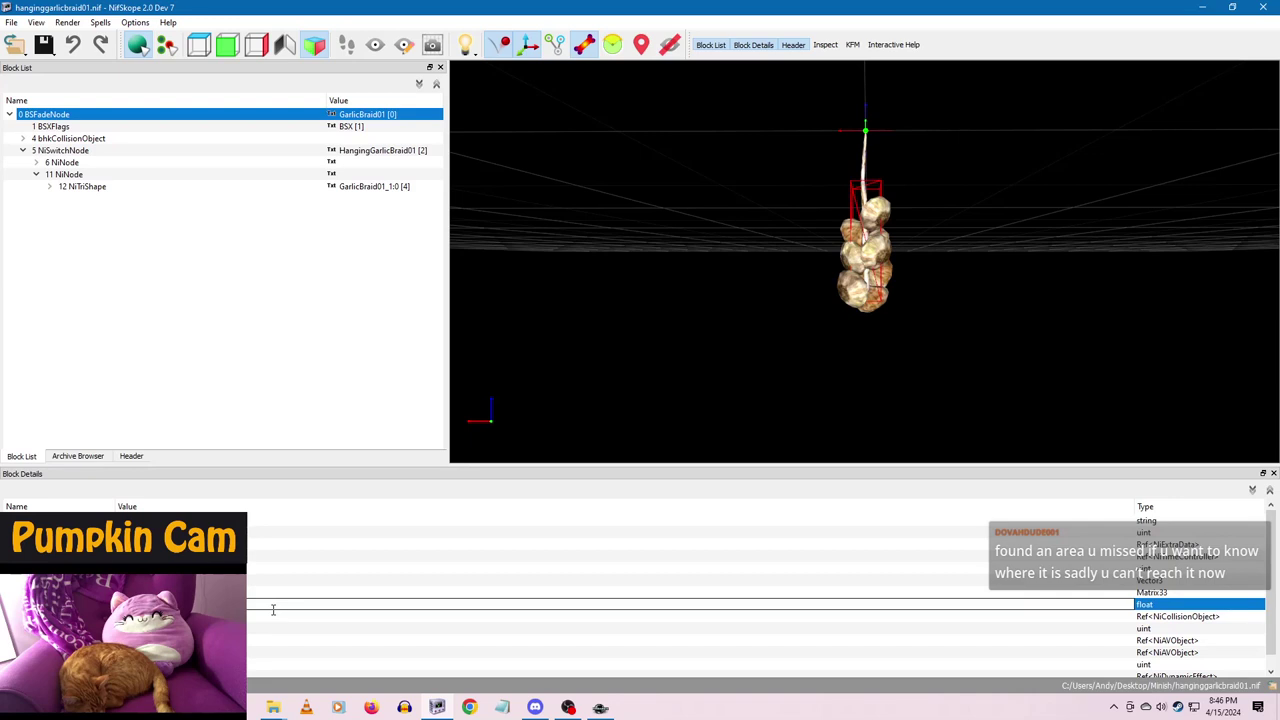
{"action": "key", "text": "Return"}
- Apply the transforms of the GarlicBraid01 BSFadeNode root and its HangingGarlicBraid01 NiSwitchNode
{"action": "right_click", "coordinate": [53, 114]}
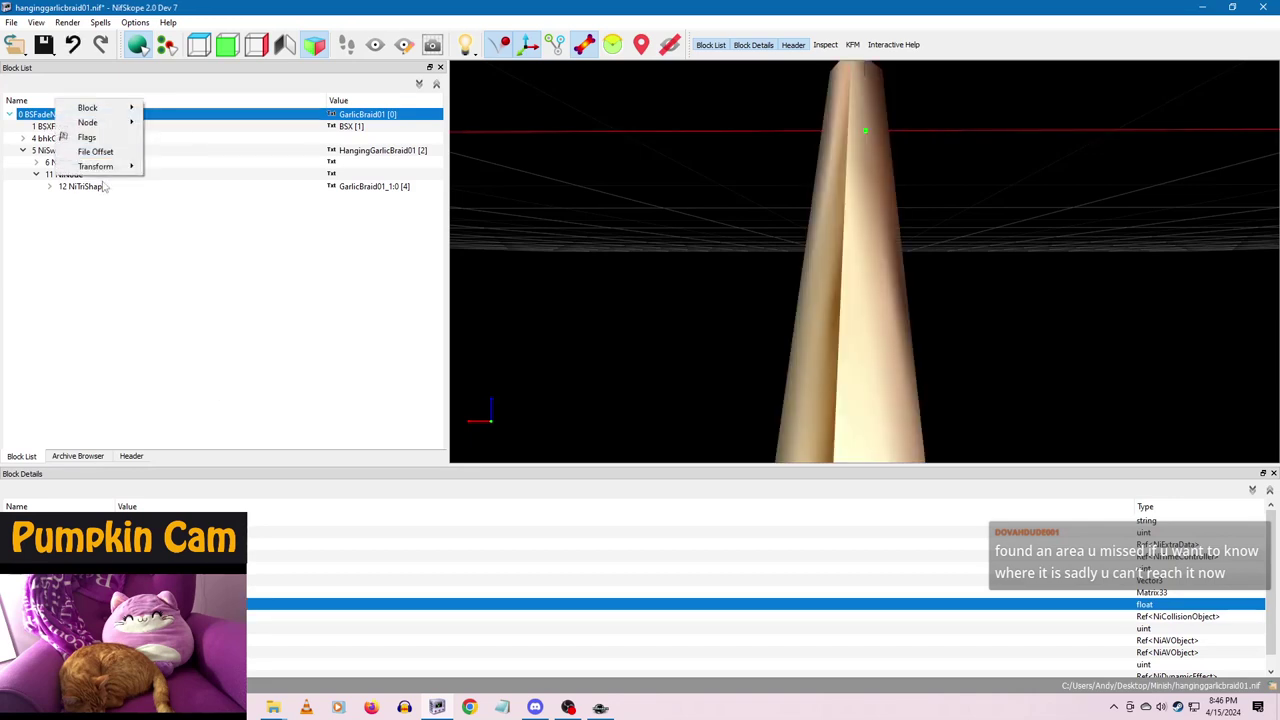
{"action": "mouse_move", "coordinate": [106, 170]}
{"action": "left_click", "coordinate": [186, 171]}
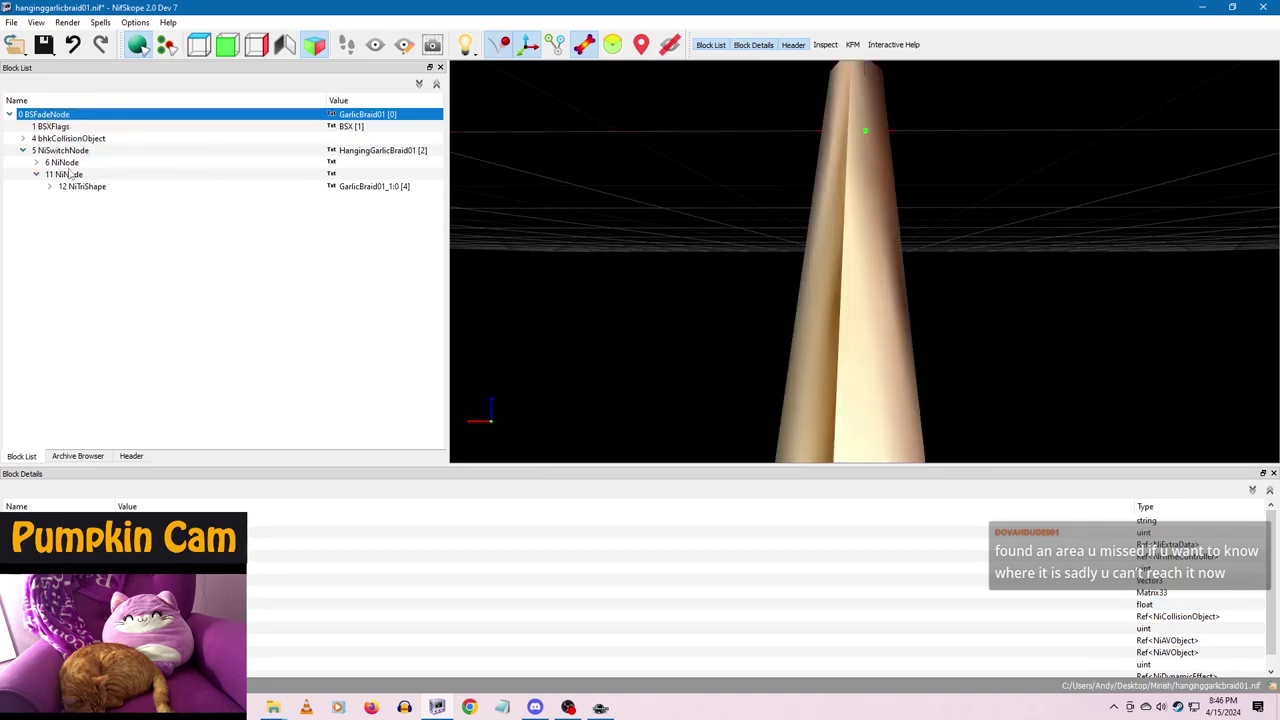
{"action": "left_click", "coordinate": [72, 175]}
{"action": "right_click", "coordinate": [72, 175]}
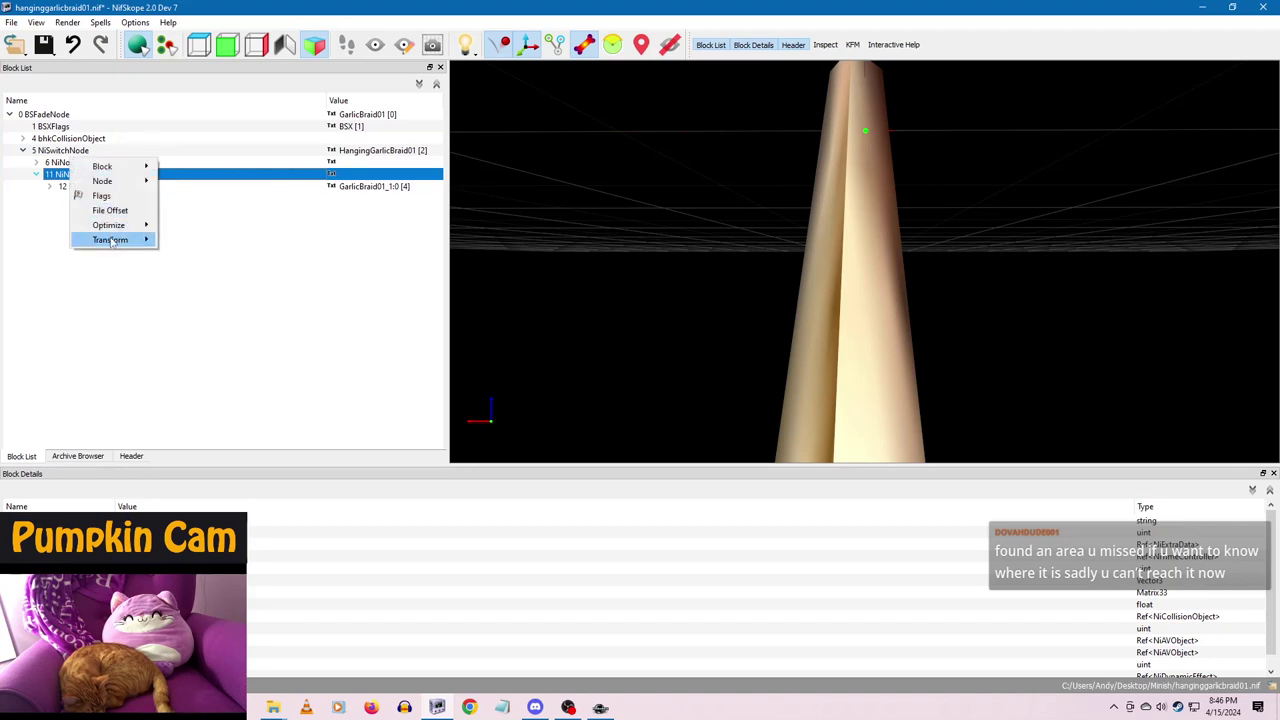
{"action": "mouse_move", "coordinate": [112, 240]}
{"action": "left_click", "coordinate": [62, 162]}
{"action": "left_click", "coordinate": [66, 151]}
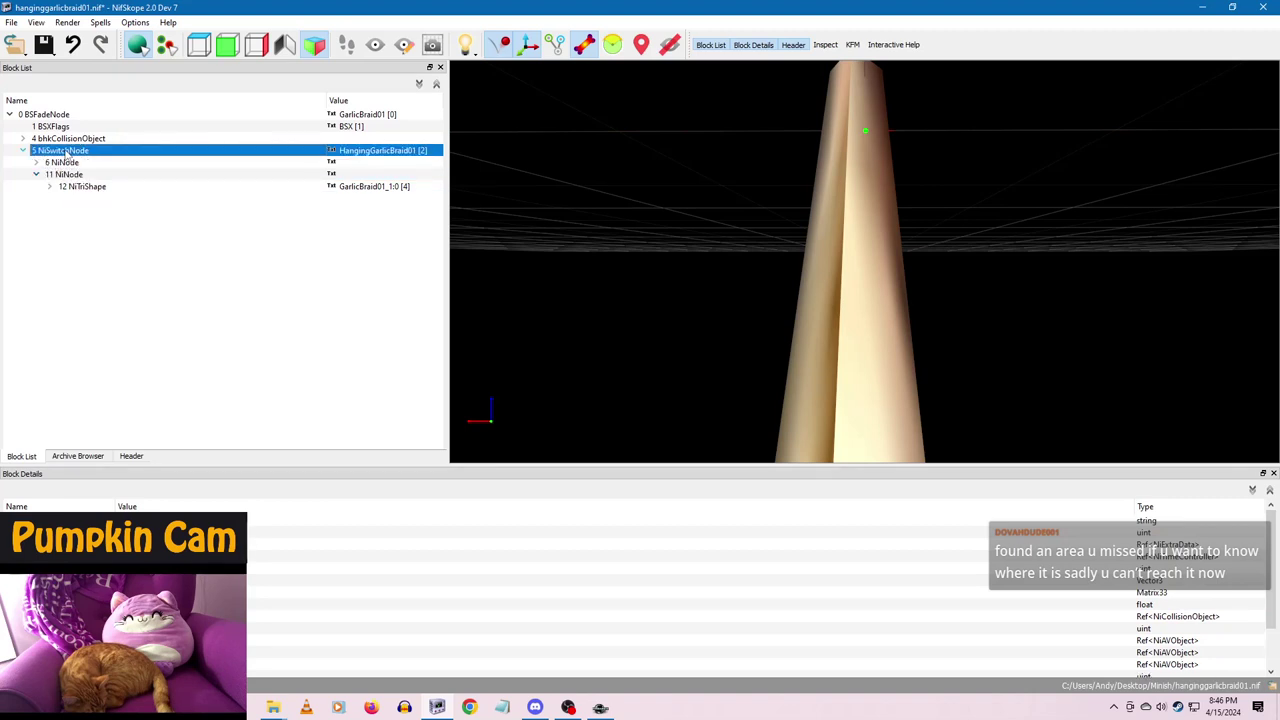
{"action": "right_click", "coordinate": [66, 151]}
{"action": "mouse_move", "coordinate": [106, 202]}
{"action": "left_click", "coordinate": [182, 204]}
- Apply the transforms of both NiNode children under the HangingGarlicBraid01 NiSwitchNode
{"action": "right_click", "coordinate": [80, 164]}
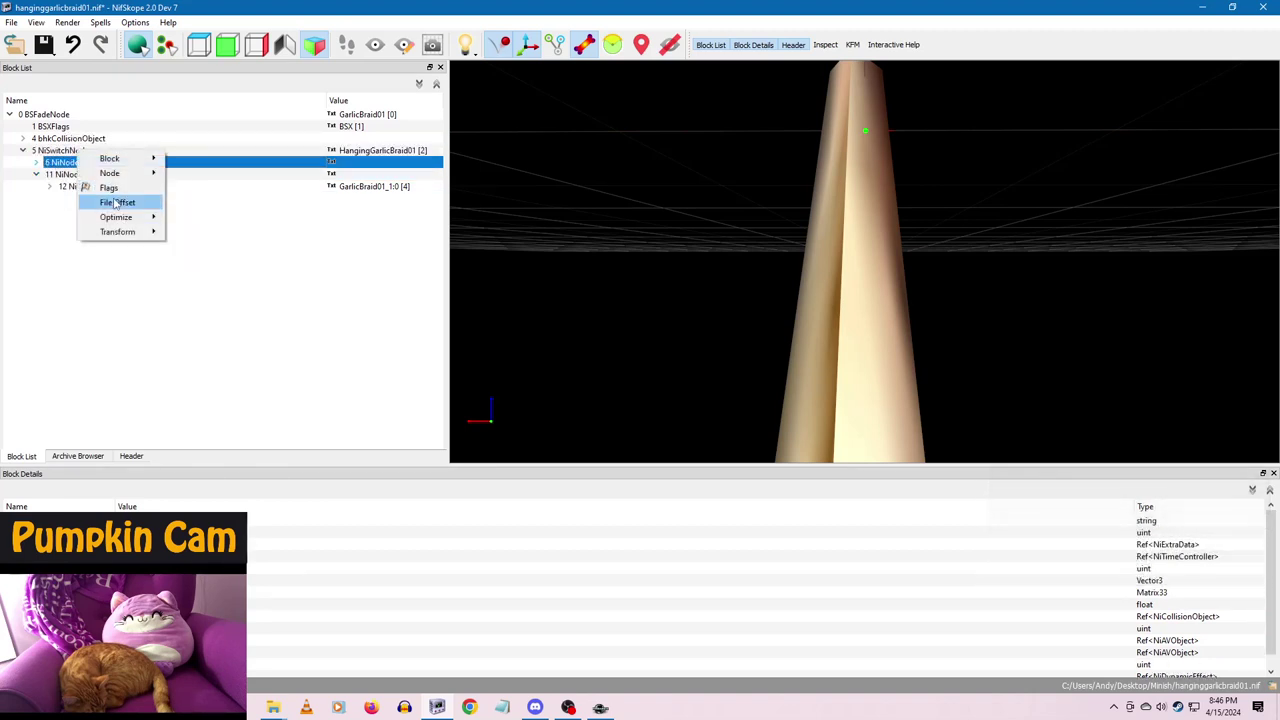
{"action": "mouse_move", "coordinate": [126, 233]}
{"action": "left_click", "coordinate": [194, 231]}
{"action": "left_click", "coordinate": [74, 174]}
{"action": "right_click", "coordinate": [74, 174]}
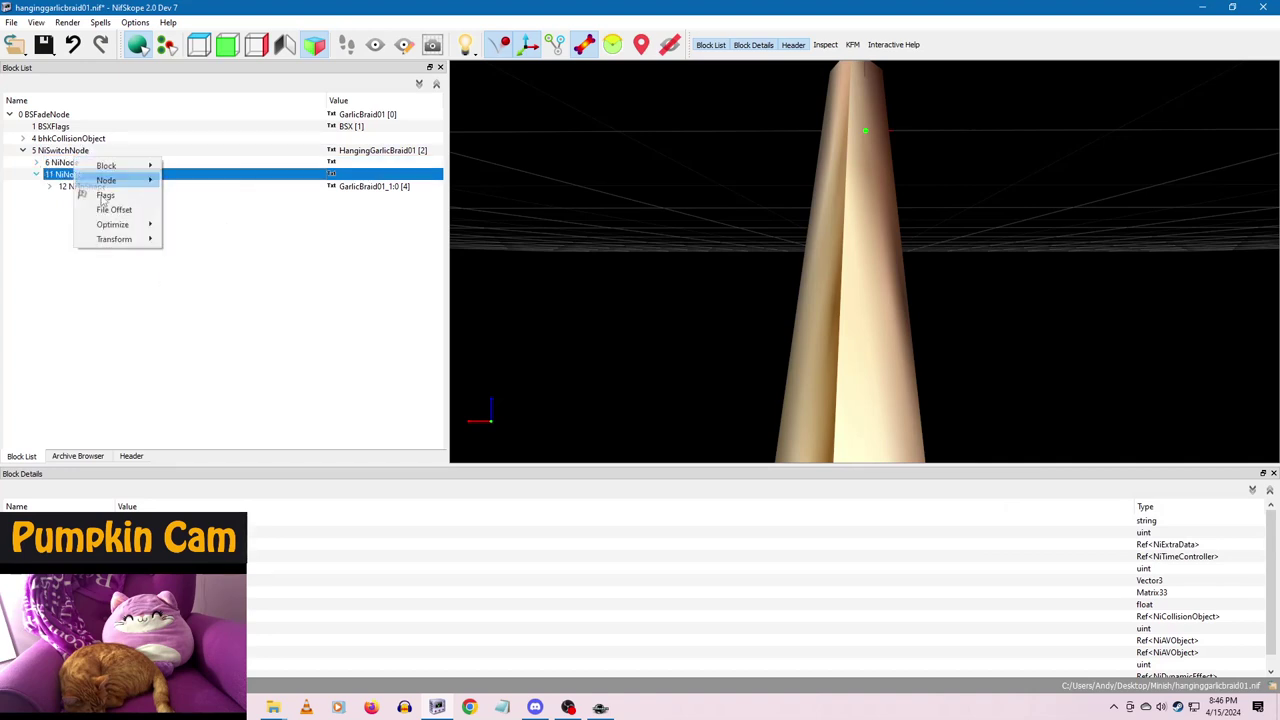
{"action": "left_click", "coordinate": [188, 241]}
- Save the changes to hanginggarlicbraid01.nif and close the file
{"action": "left_click", "coordinate": [45, 49]}
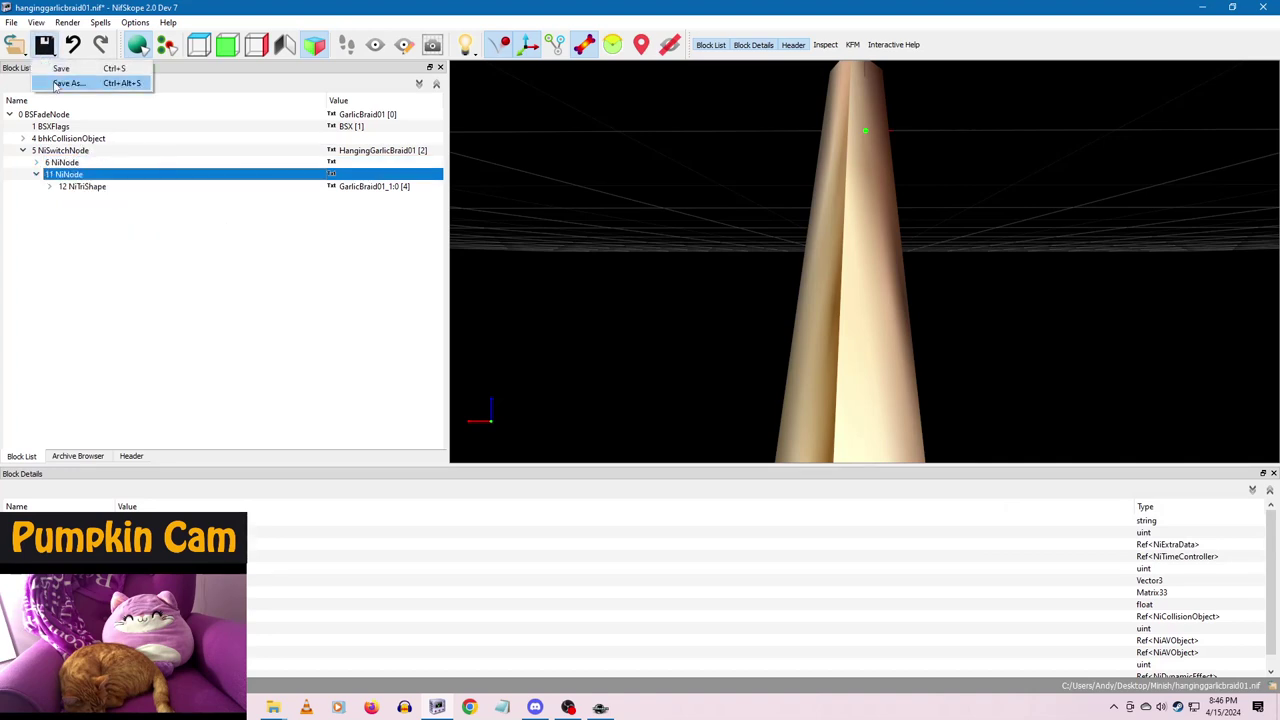
{"action": "left_click", "coordinate": [84, 71]}
{"action": "left_click", "coordinate": [645, 373]}
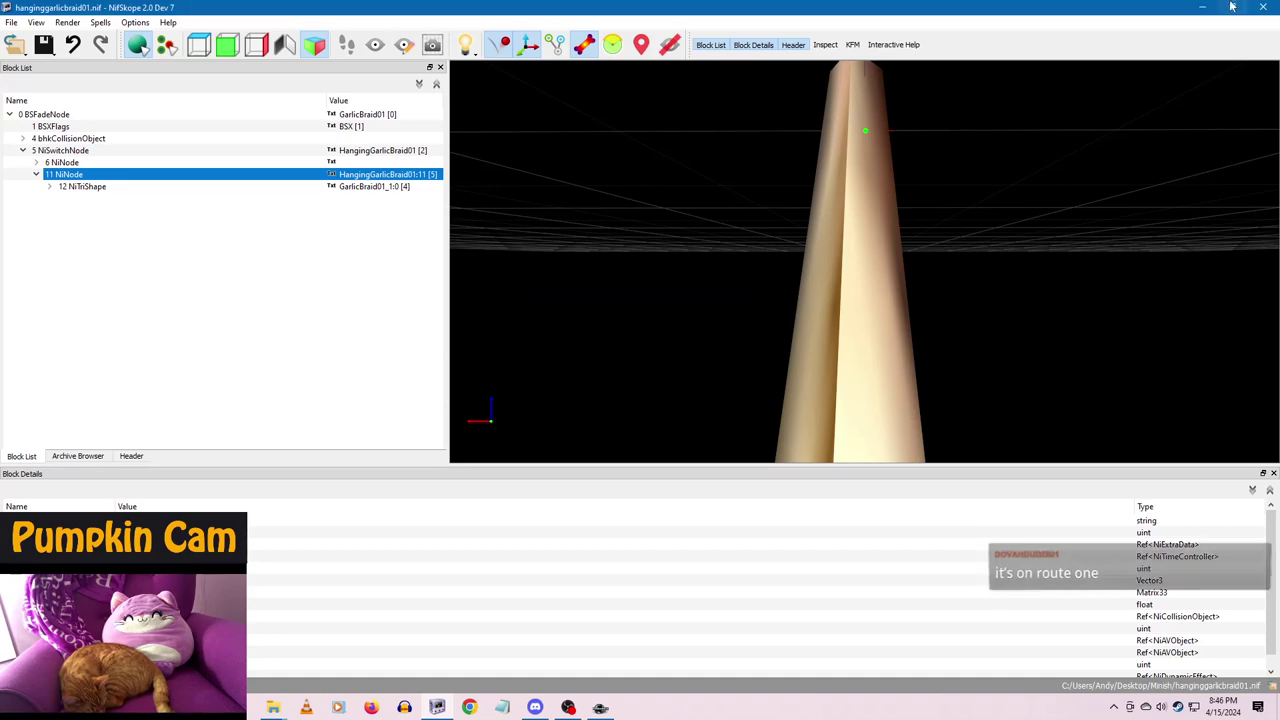
{"action": "left_click", "coordinate": [1264, 7]}
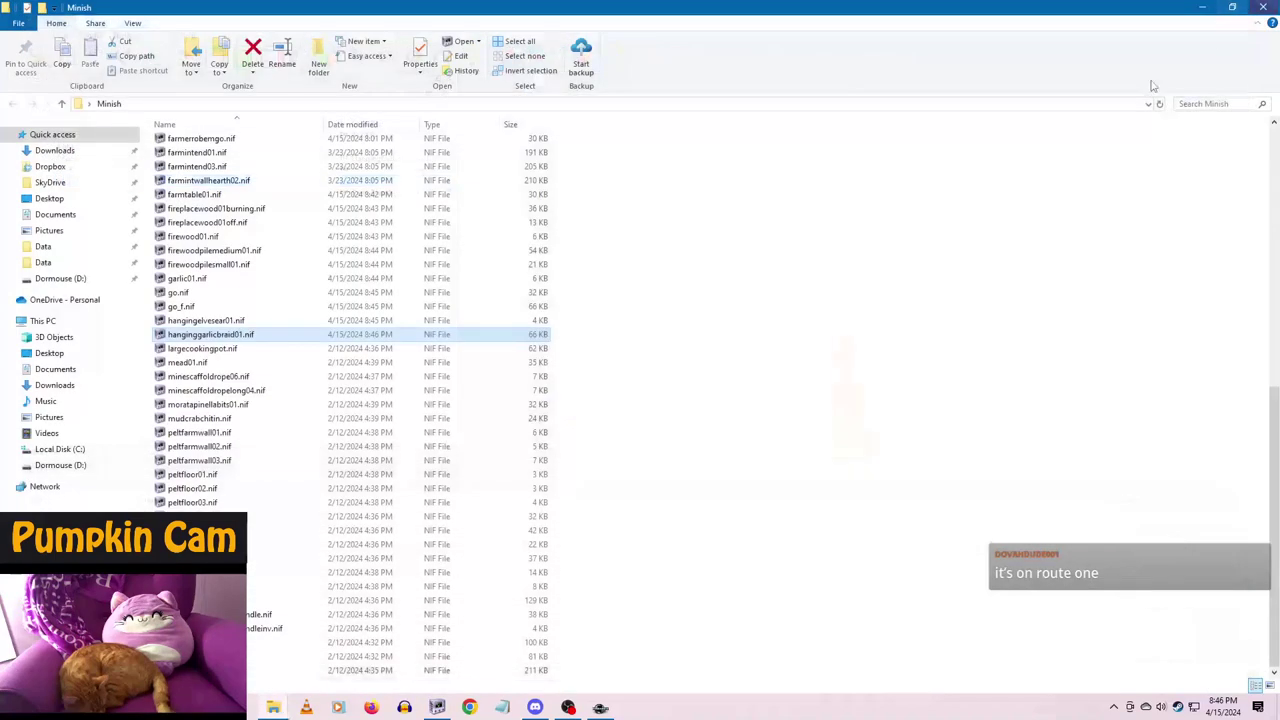
- Open largecookingpot.nif from the Minish folder and try changing the scale of its BSFadeNode root
{"action": "double_click", "coordinate": [290, 348]}
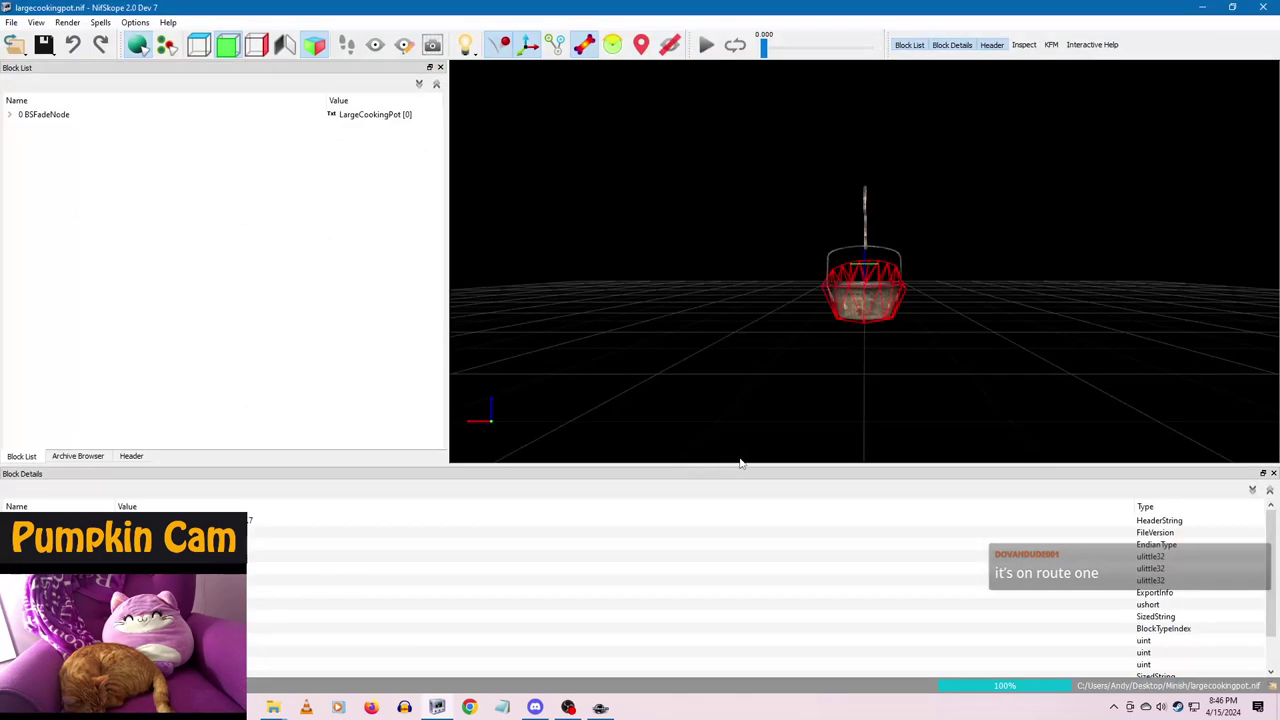
{"action": "left_click_drag", "start_coordinate": [740, 462], "coordinate": [892, 210]}
{"action": "left_click", "coordinate": [30, 118]}
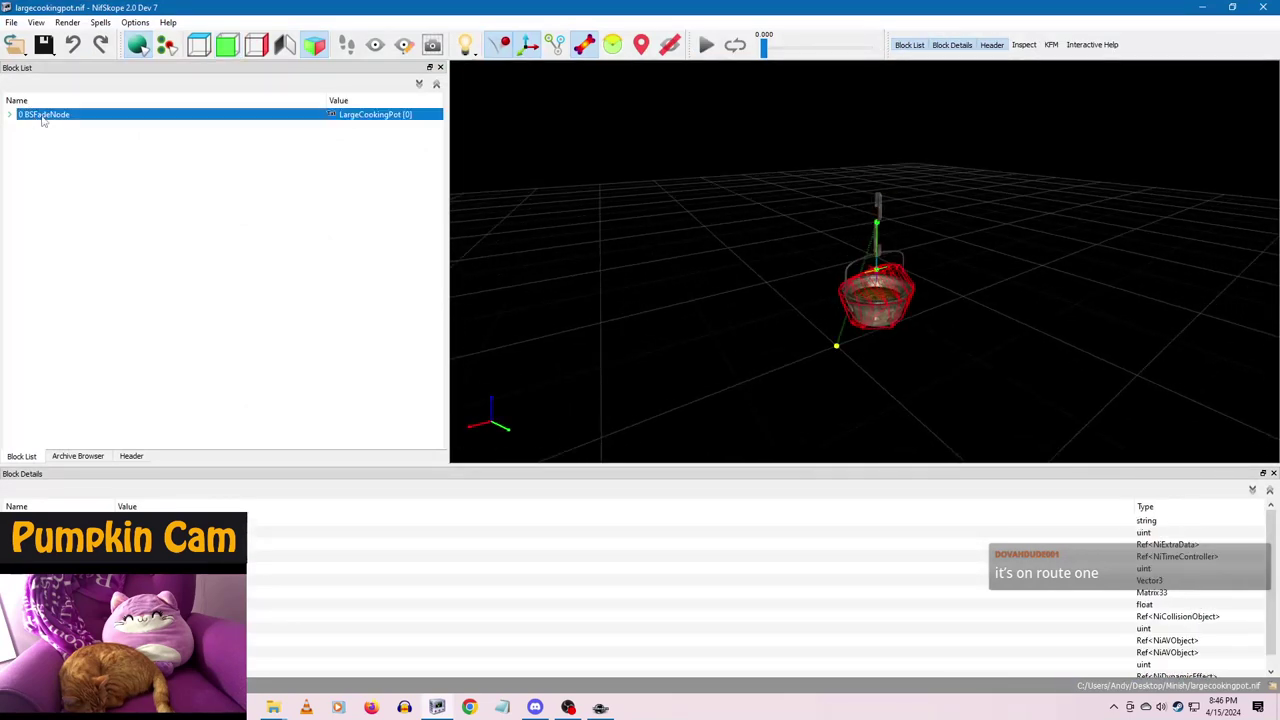
{"action": "left_click", "coordinate": [10, 115]}
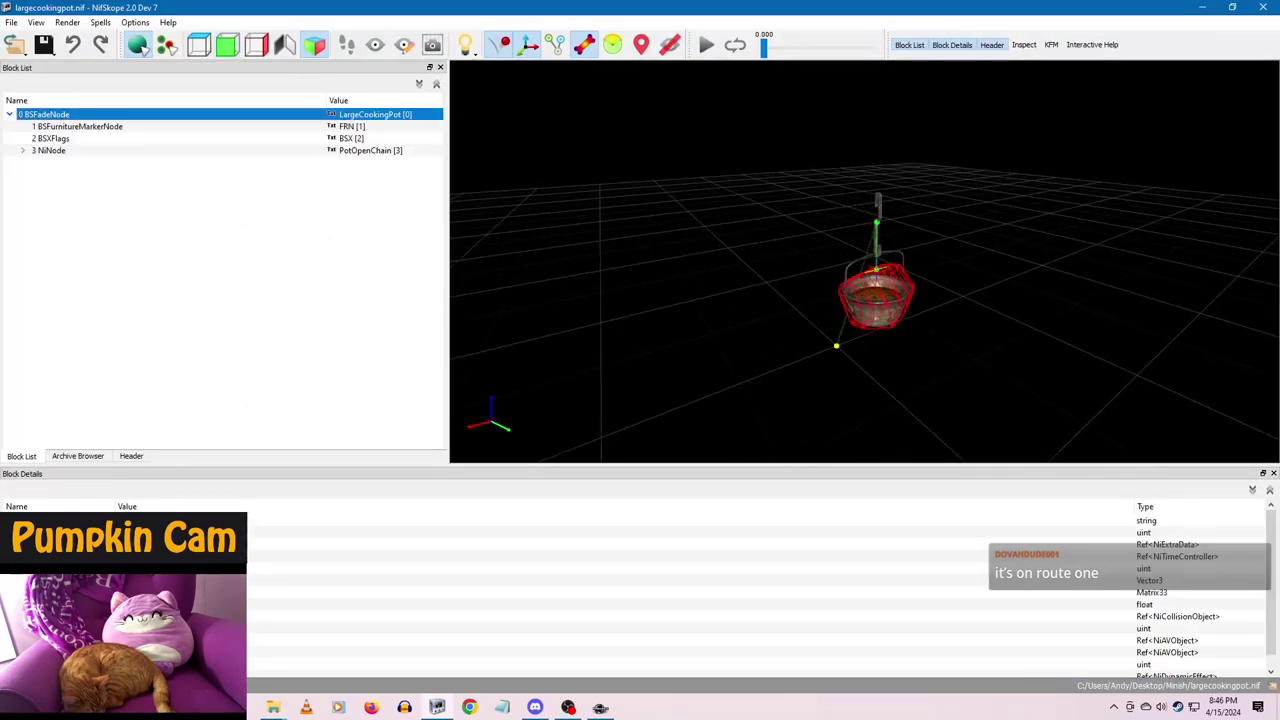
{"action": "double_click", "coordinate": [140, 604]}
{"action": "key", "text": "Return"}
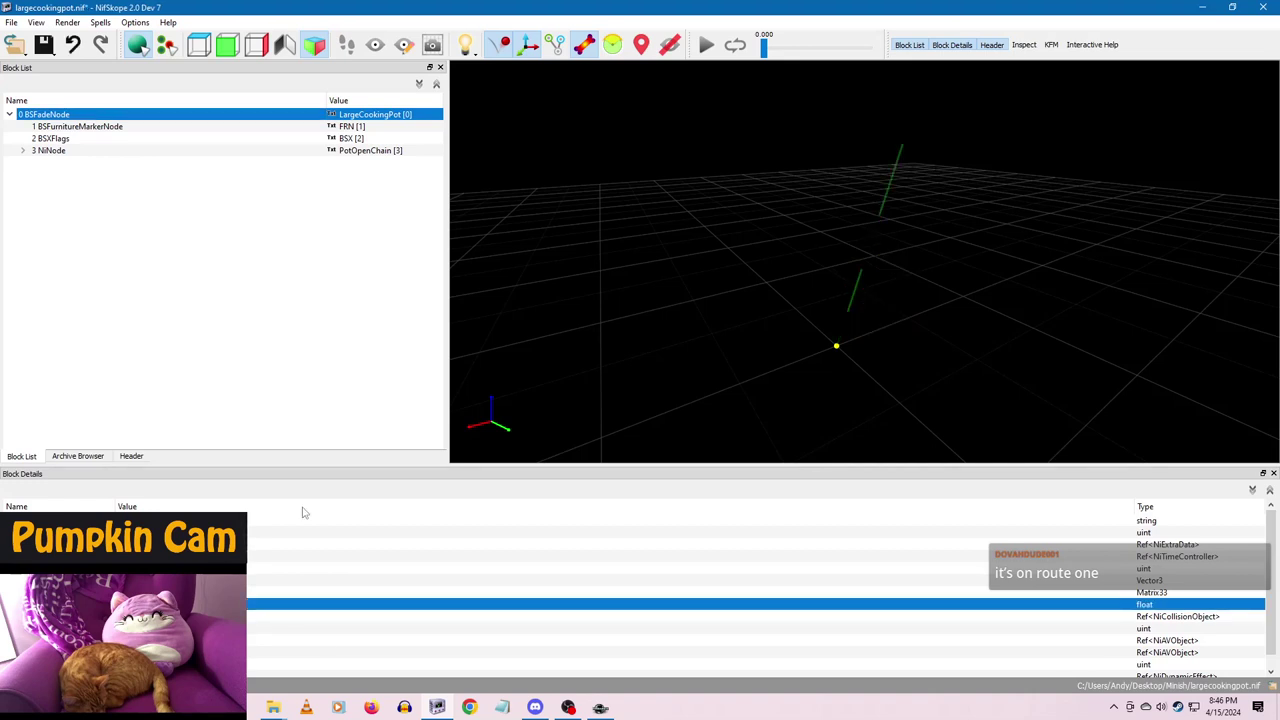
- Try applying the transforms of the LargeCookingPot root and the PotOpenChain NiNode, then close the file without saving
{"action": "right_click", "coordinate": [54, 115]}
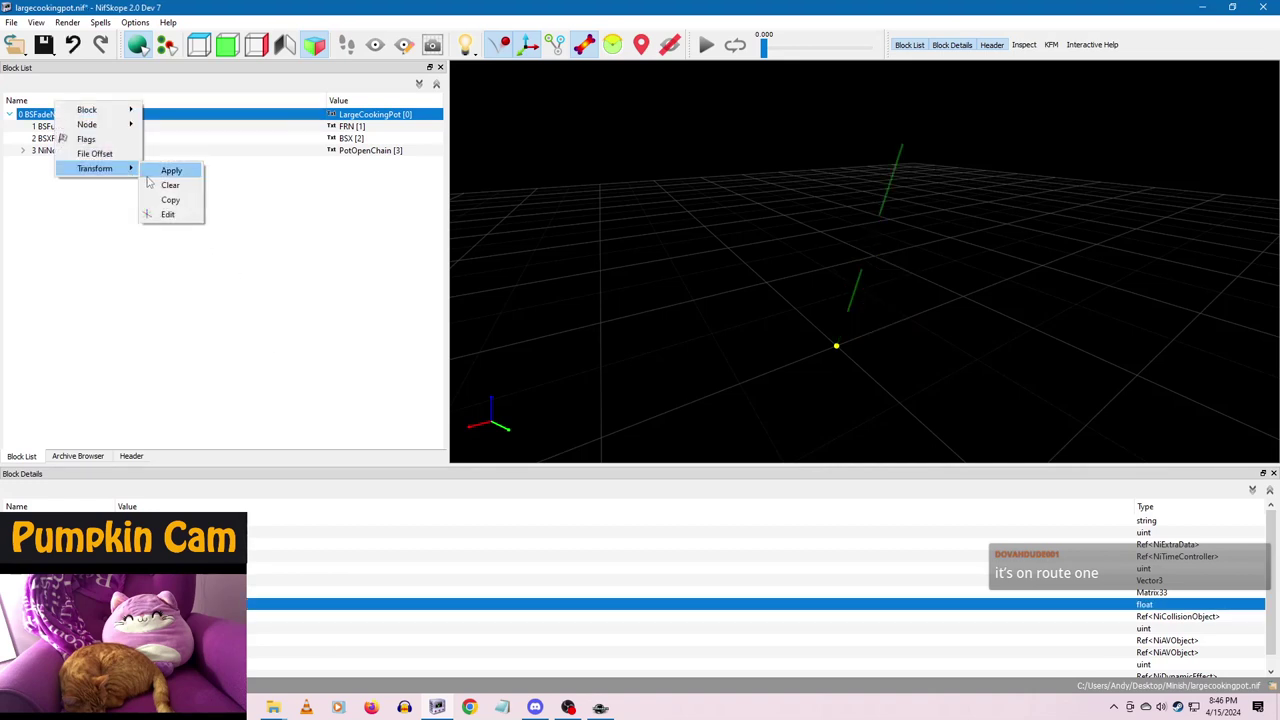
{"action": "left_click", "coordinate": [147, 176]}
{"action": "right_click", "coordinate": [58, 151]}
{"action": "mouse_move", "coordinate": [112, 221]}
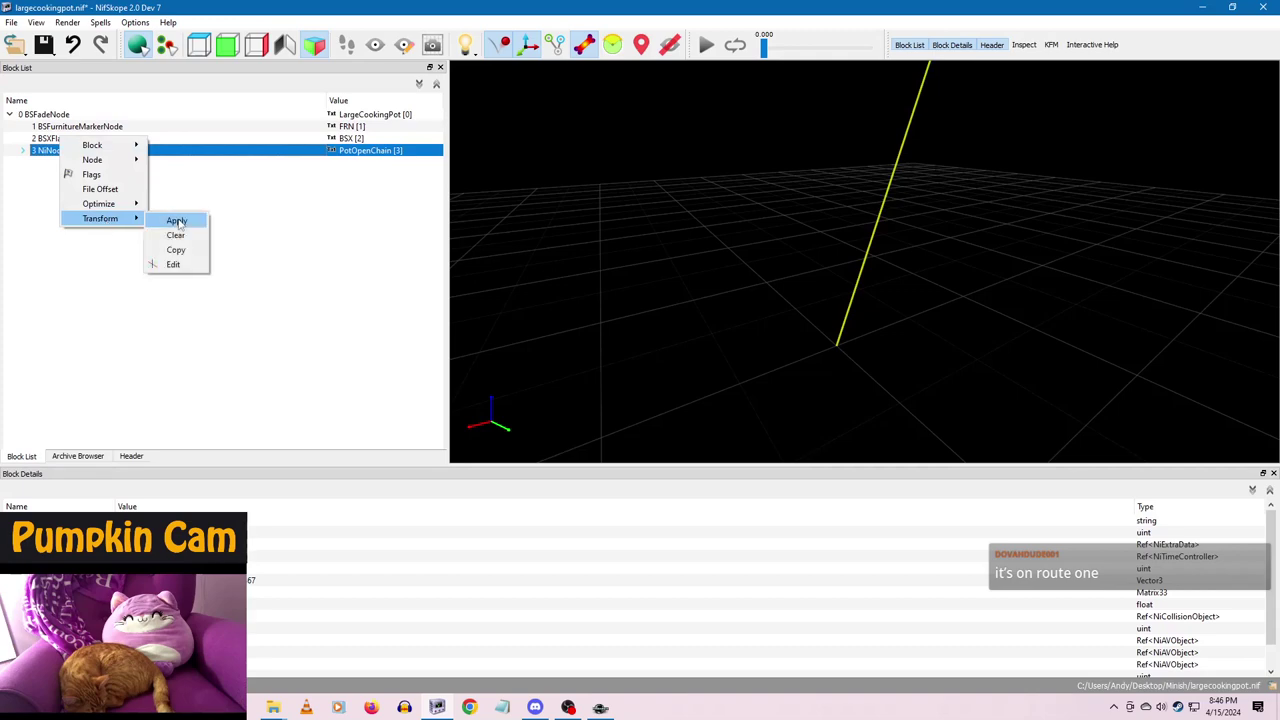
{"action": "left_click", "coordinate": [176, 221]}
{"action": "left_click", "coordinate": [714, 365]}
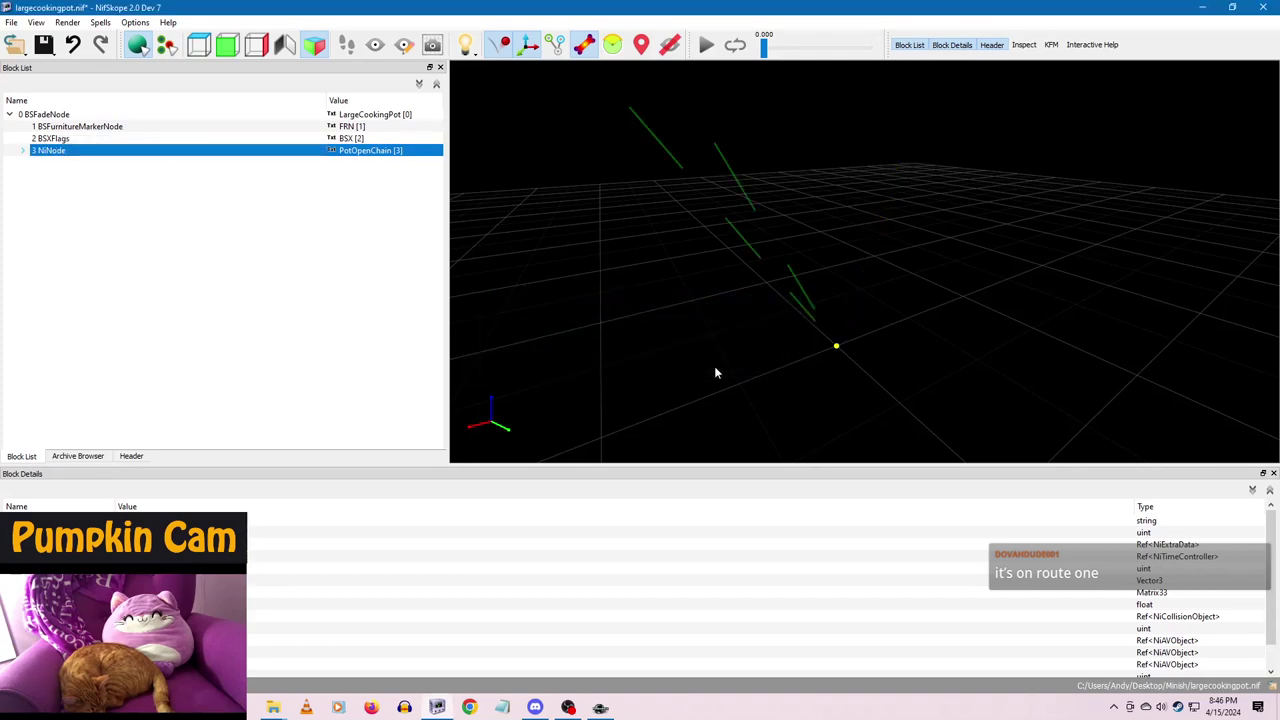
{"action": "scroll", "coordinate": [697, 360], "scroll_direction": "down", "scroll_amount": 10}
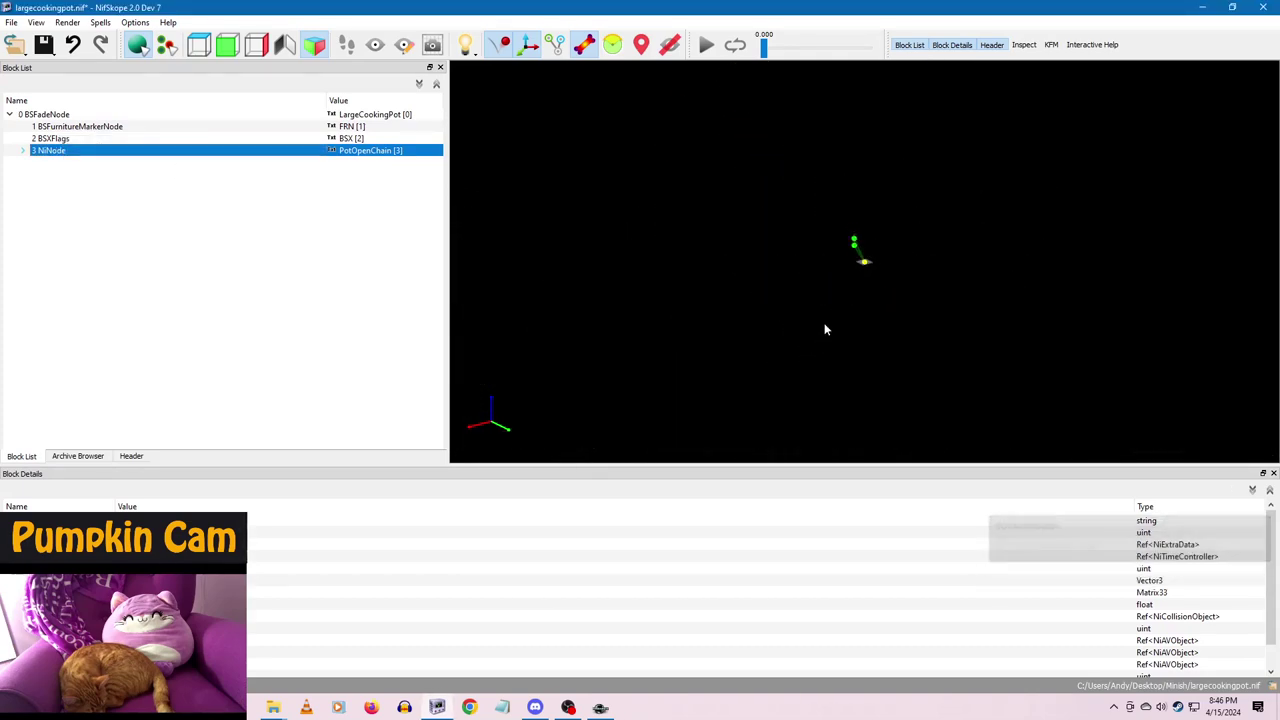
{"action": "left_click_drag", "start_coordinate": [909, 237], "coordinate": [646, 200]}
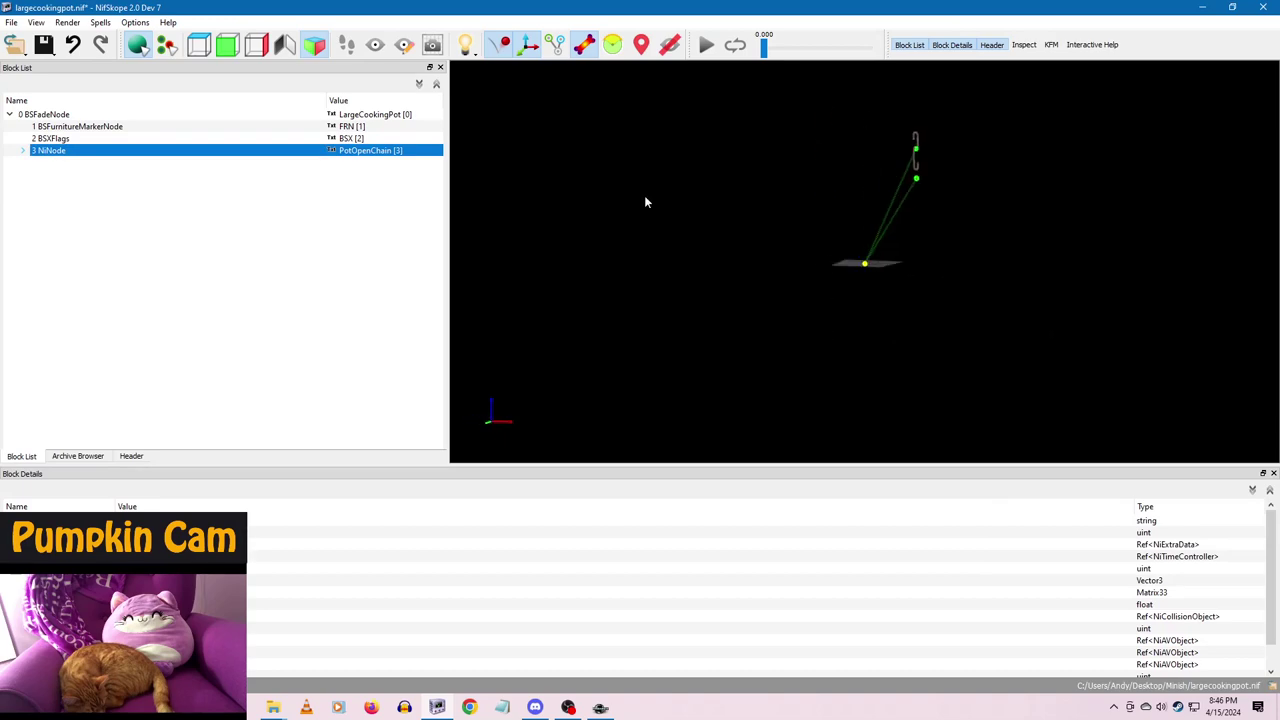
{"action": "left_click", "coordinate": [1262, 7]}
{"action": "left_click", "coordinate": [683, 380]}
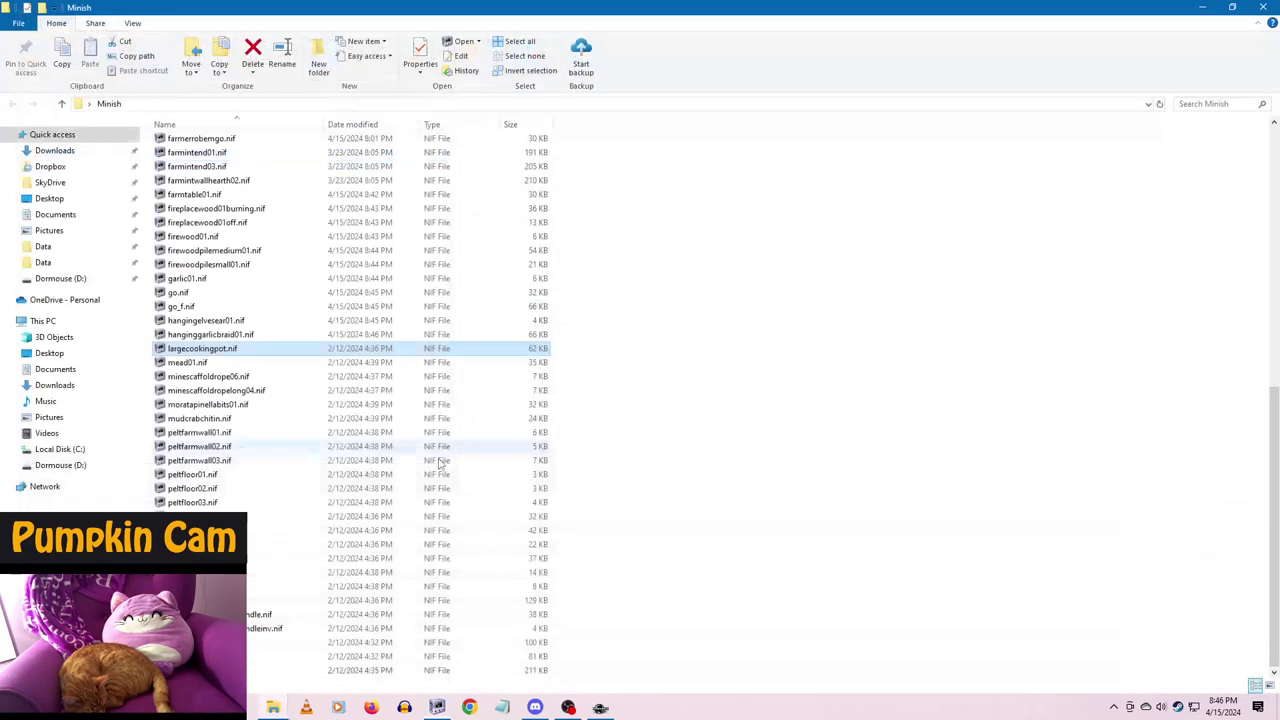
- Reopen largecookingpot.nif and delete the NiTransformController branch under the PotOpenChain NiNode
{"action": "double_click", "coordinate": [224, 353]}
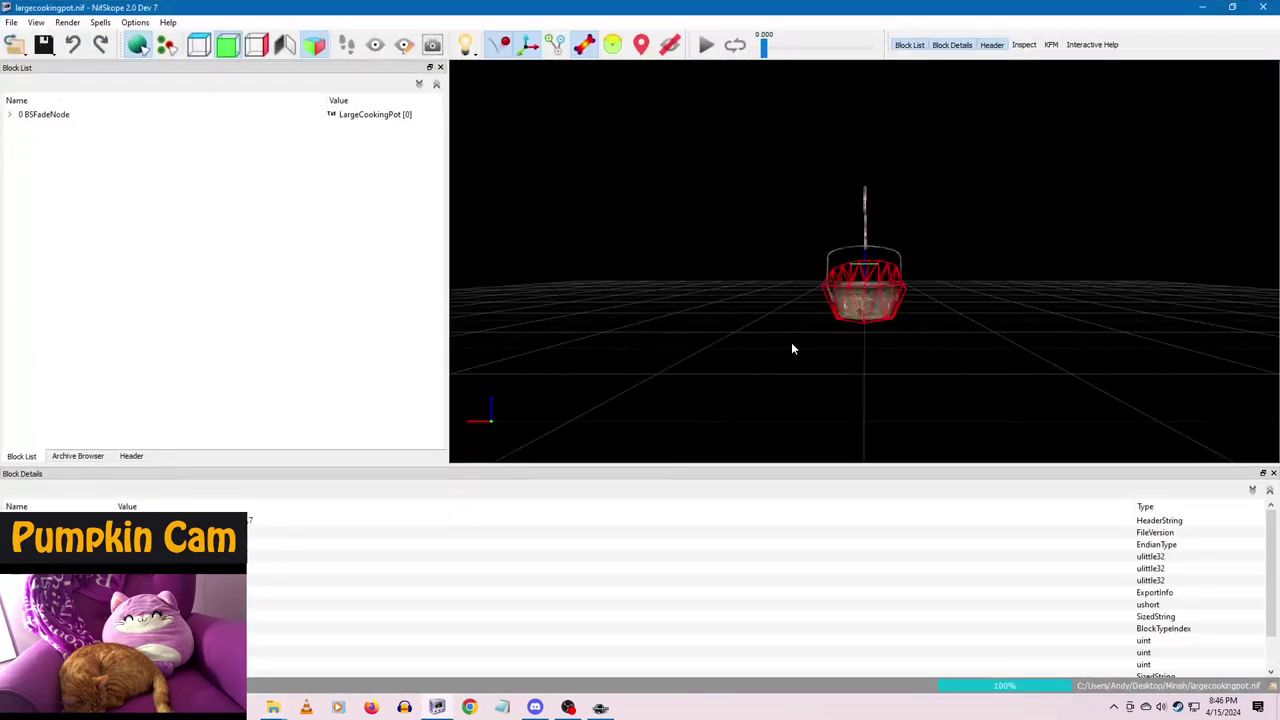
{"action": "left_click_drag", "start_coordinate": [791, 348], "coordinate": [910, 268]}
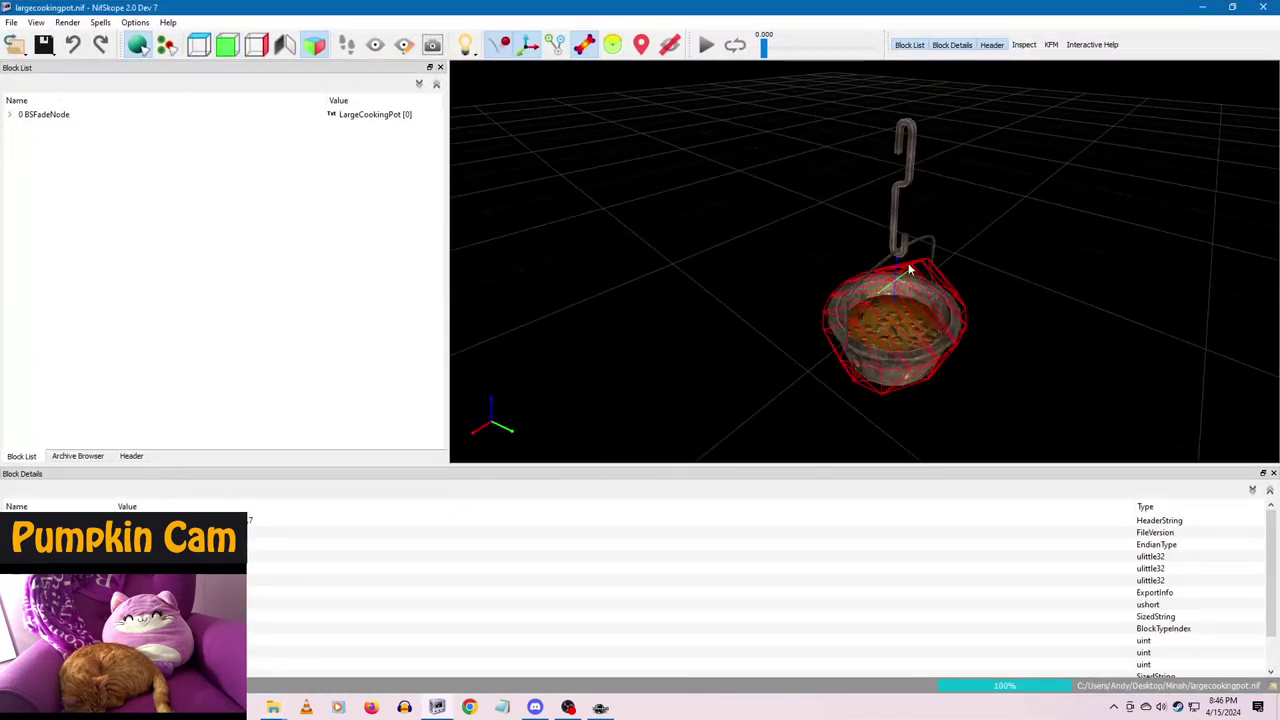
{"action": "left_click", "coordinate": [904, 178]}
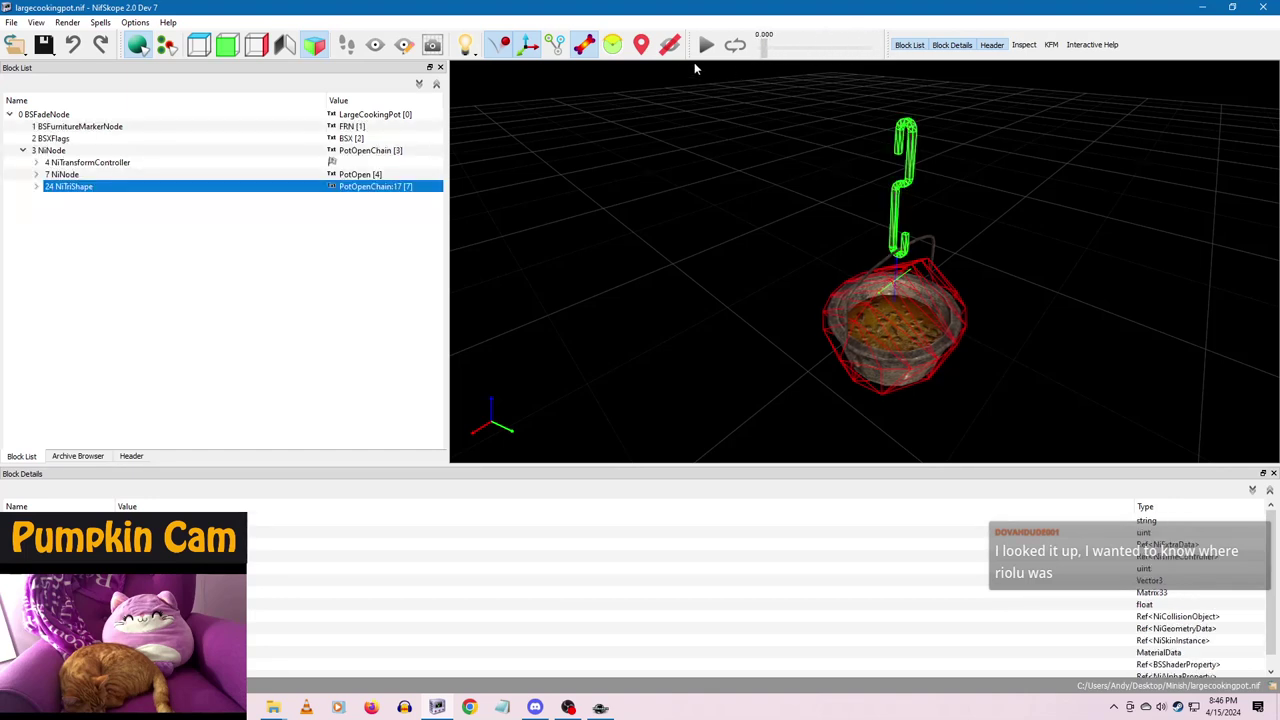
{"action": "scroll", "coordinate": [802, 285], "scroll_direction": "up", "scroll_amount": 4}
{"action": "left_click_drag", "start_coordinate": [782, 307], "coordinate": [700, 195]}
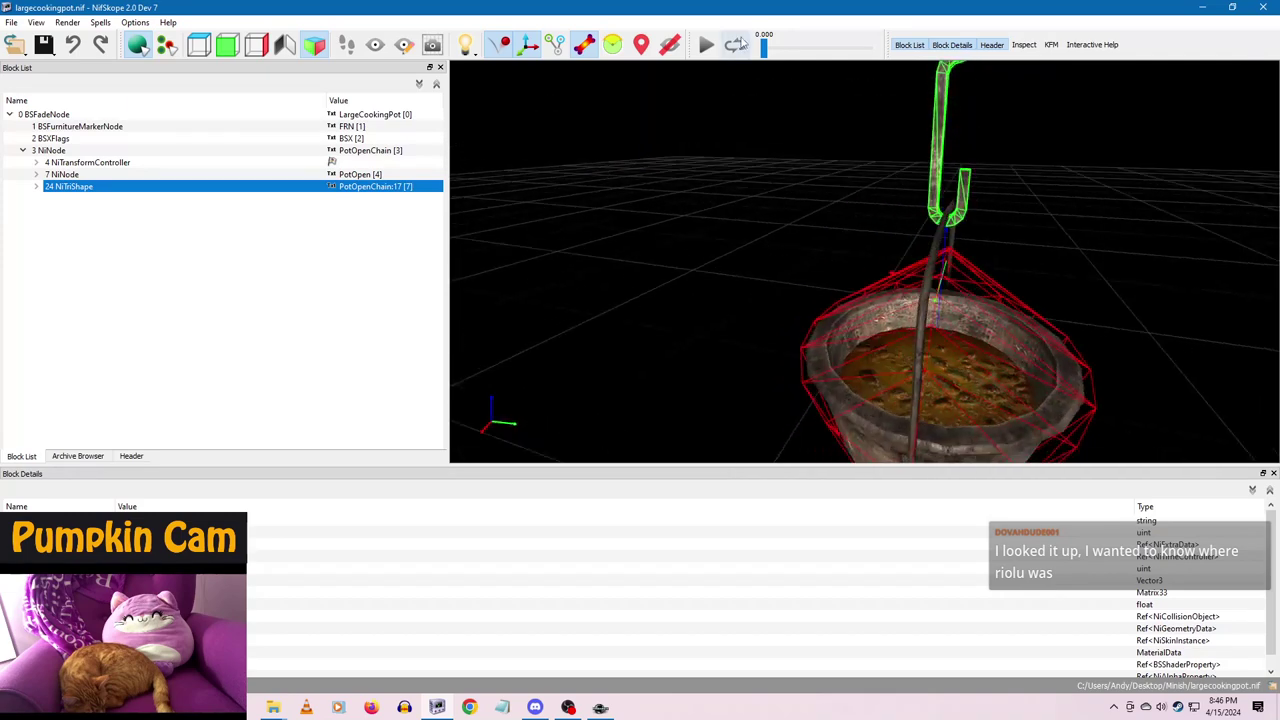
{"action": "left_click", "coordinate": [100, 164]}
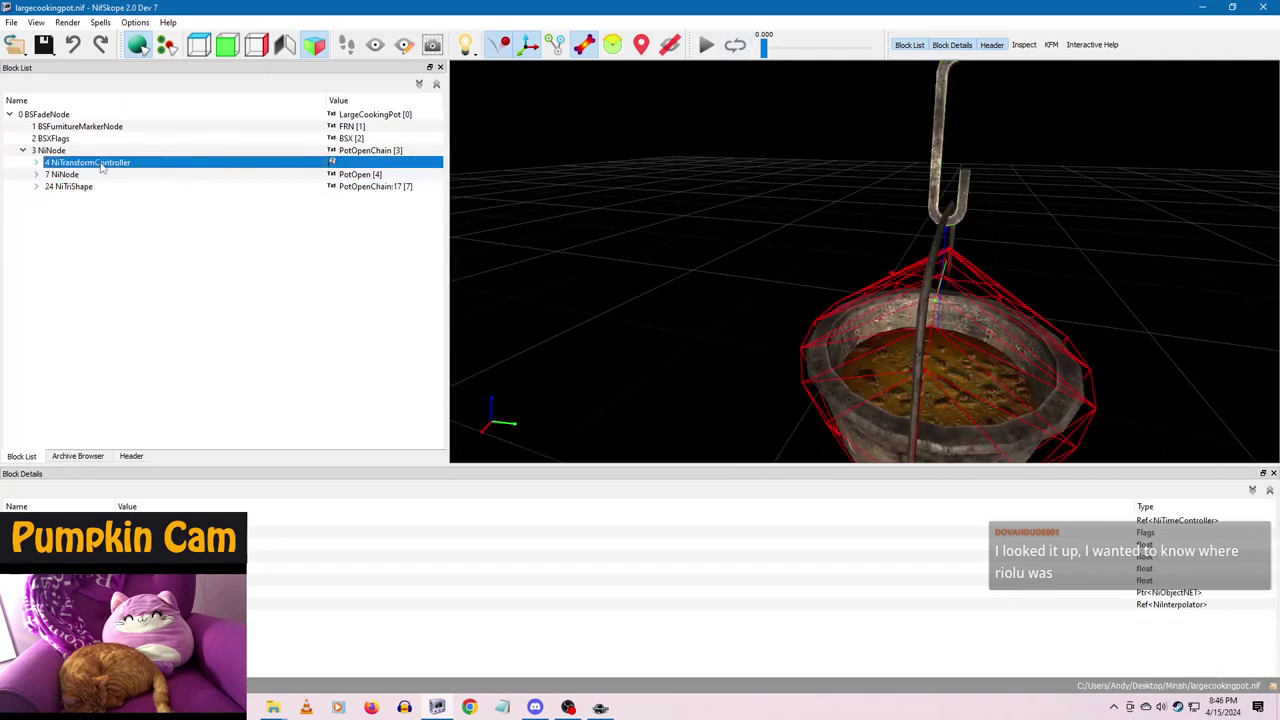
{"action": "key", "text": "ctrl+Delete"}
- Delete the NiTransformController branches under the PotOpenChain and PotOpen NiNodes
{"action": "left_click", "coordinate": [84, 165]}
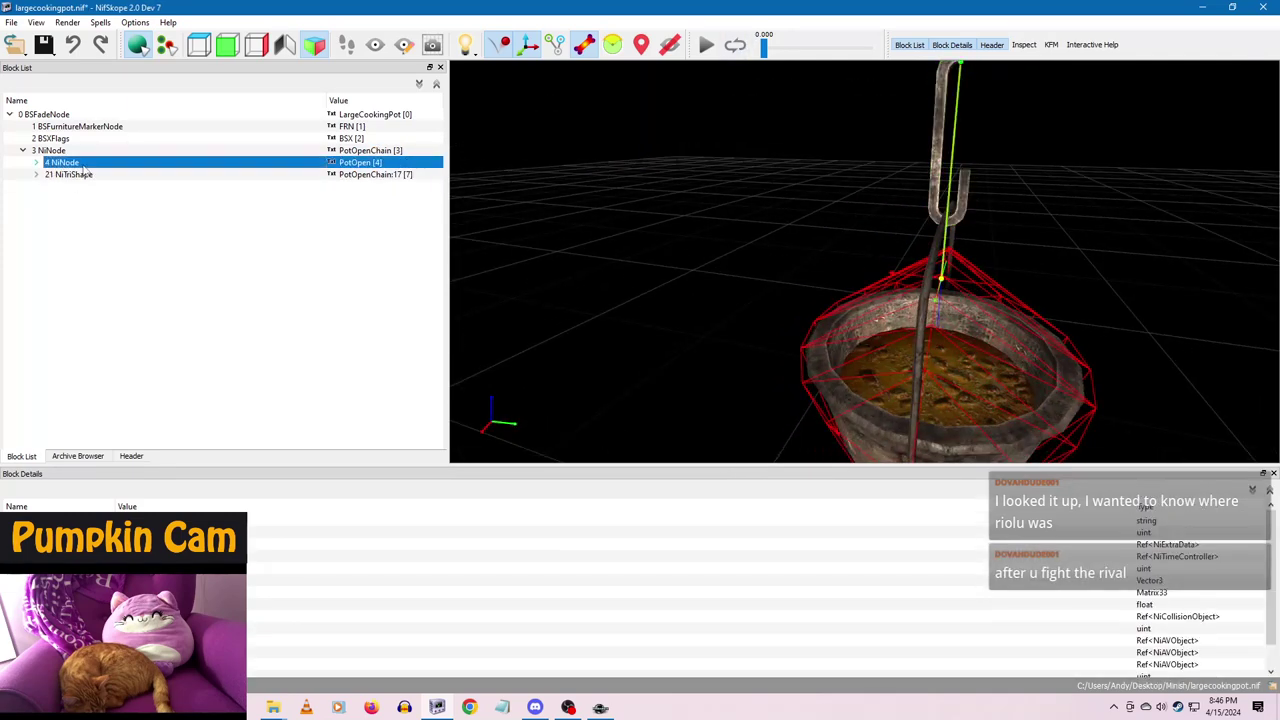
{"action": "left_click", "coordinate": [36, 163]}
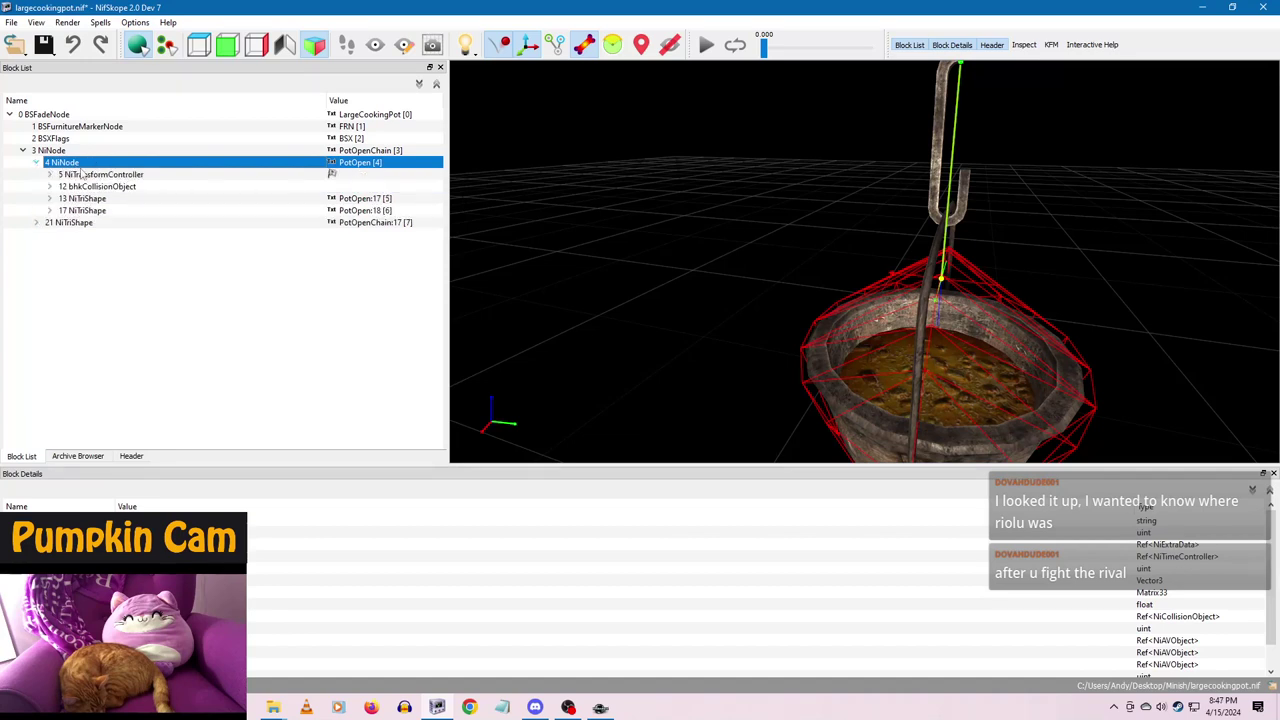
{"action": "left_click", "coordinate": [84, 175]}
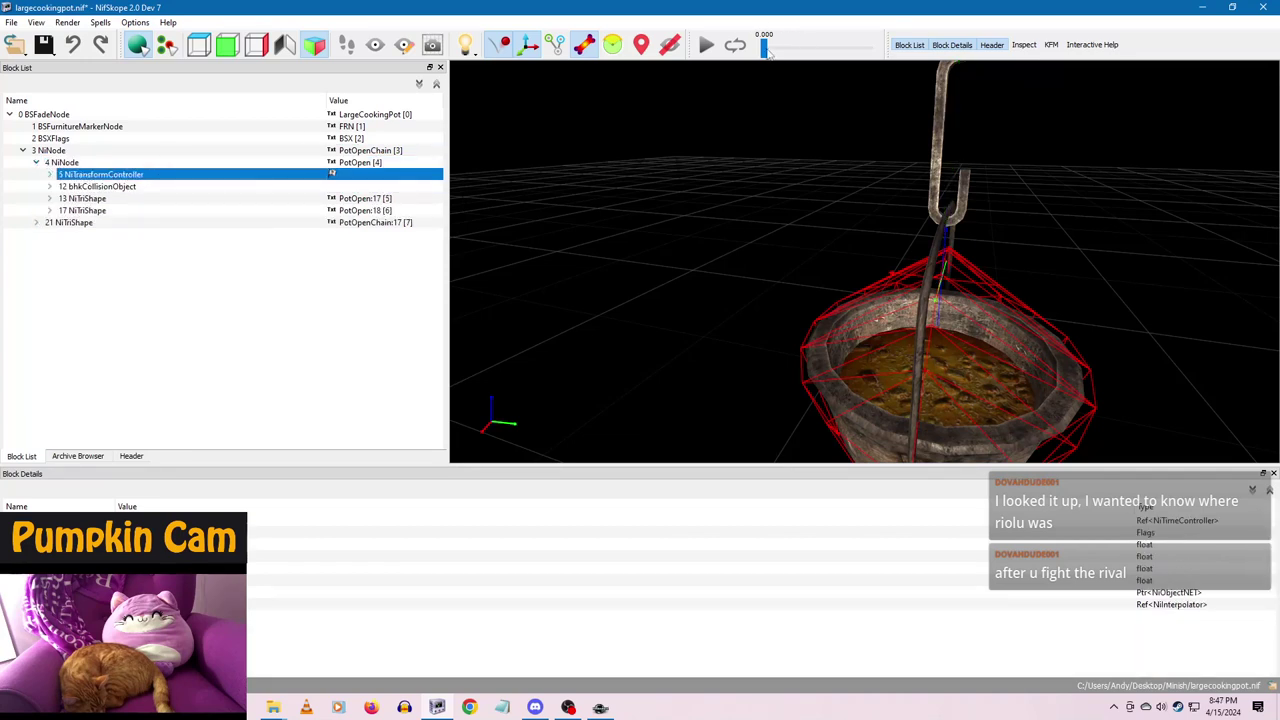
{"action": "left_click", "coordinate": [50, 164]}
{"action": "left_click", "coordinate": [107, 175]}
{"action": "key", "text": "Delete"}
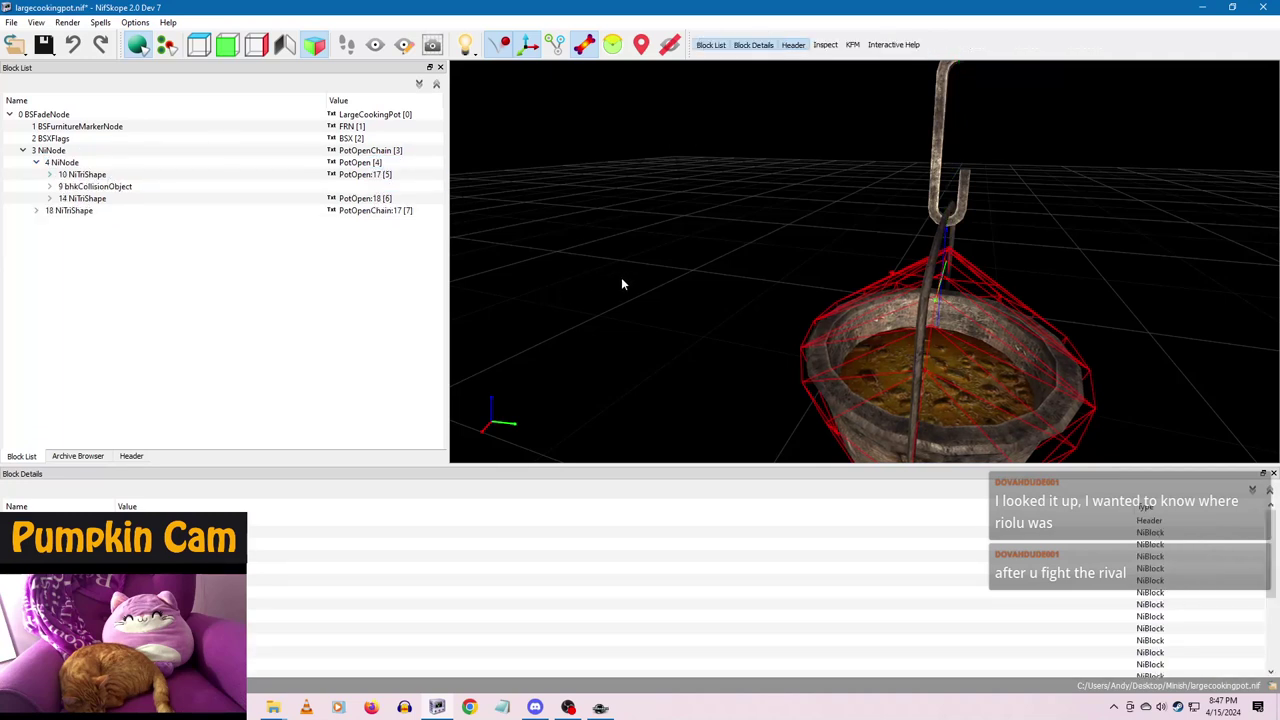
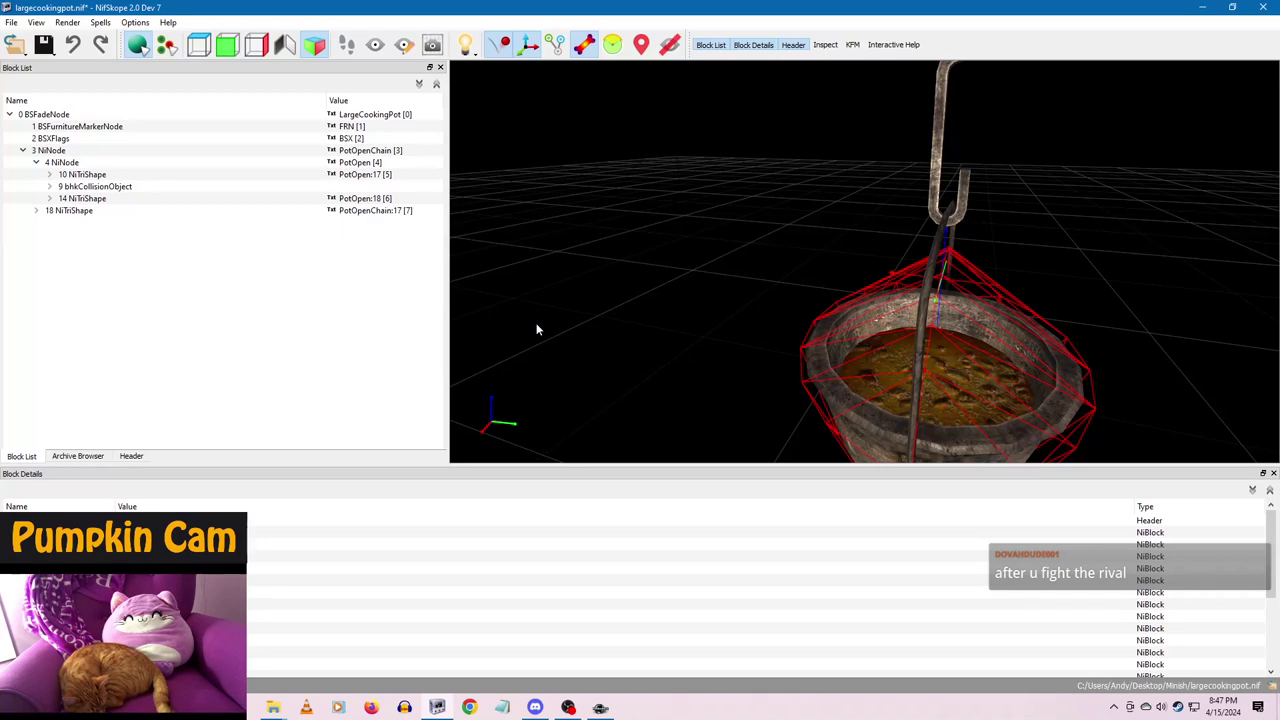
- Check the PotOpenChain:17 NiTriShape, and delete the BSFurnitureMarkerNode from the LargeCookingPot root
{"action": "left_click", "coordinate": [68, 211]}
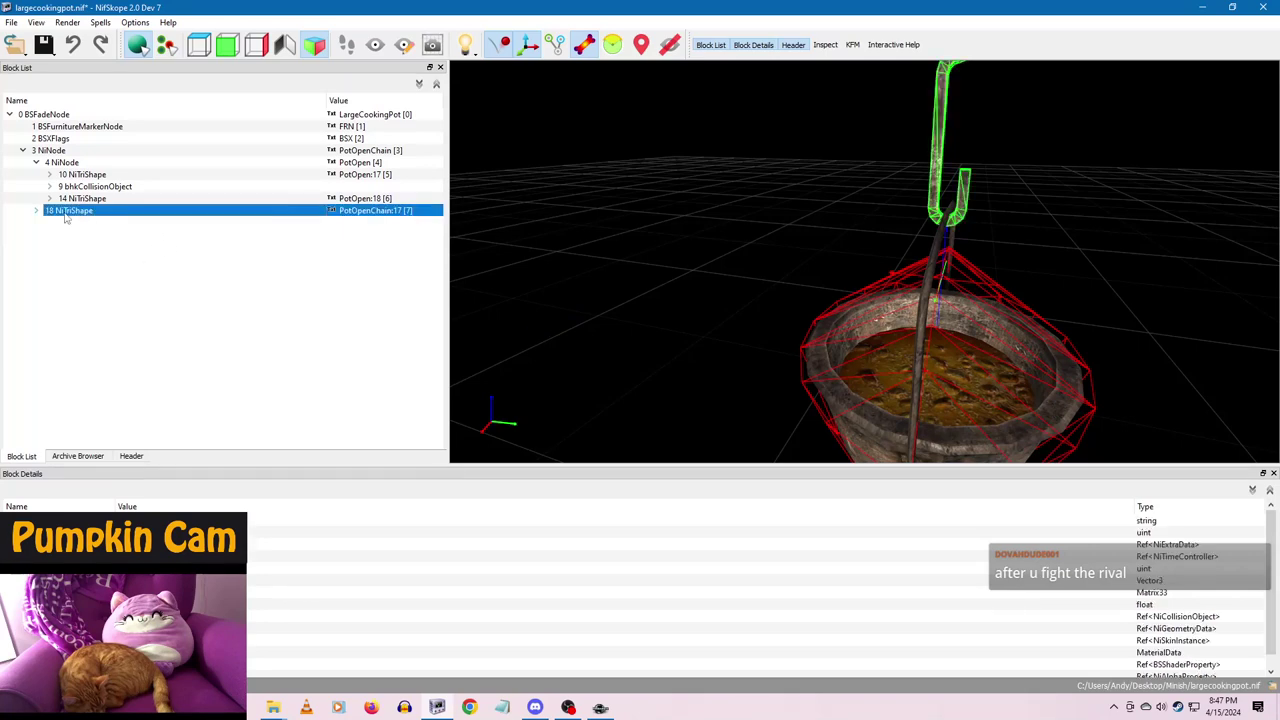
{"action": "left_click", "coordinate": [36, 211]}
{"action": "left_click", "coordinate": [86, 235]}
{"action": "scroll", "coordinate": [573, 336], "scroll_direction": "down", "scroll_amount": 3}
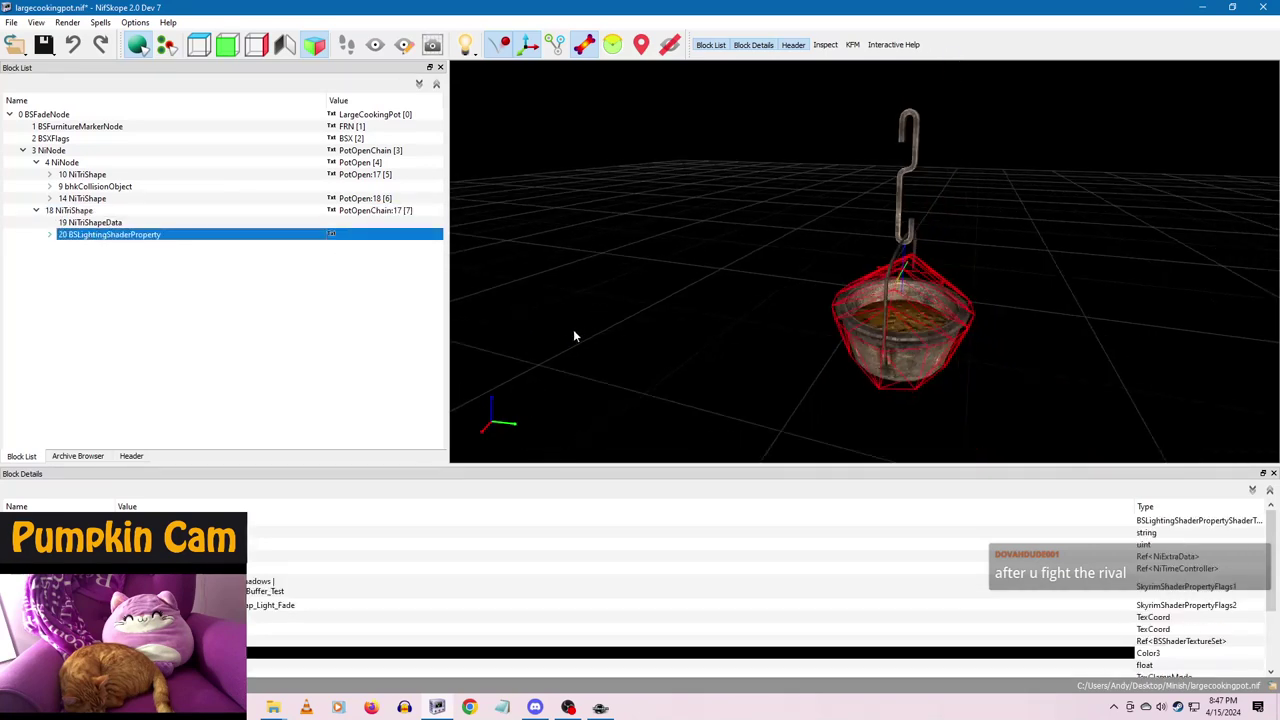
{"action": "left_click", "coordinate": [44, 116]}
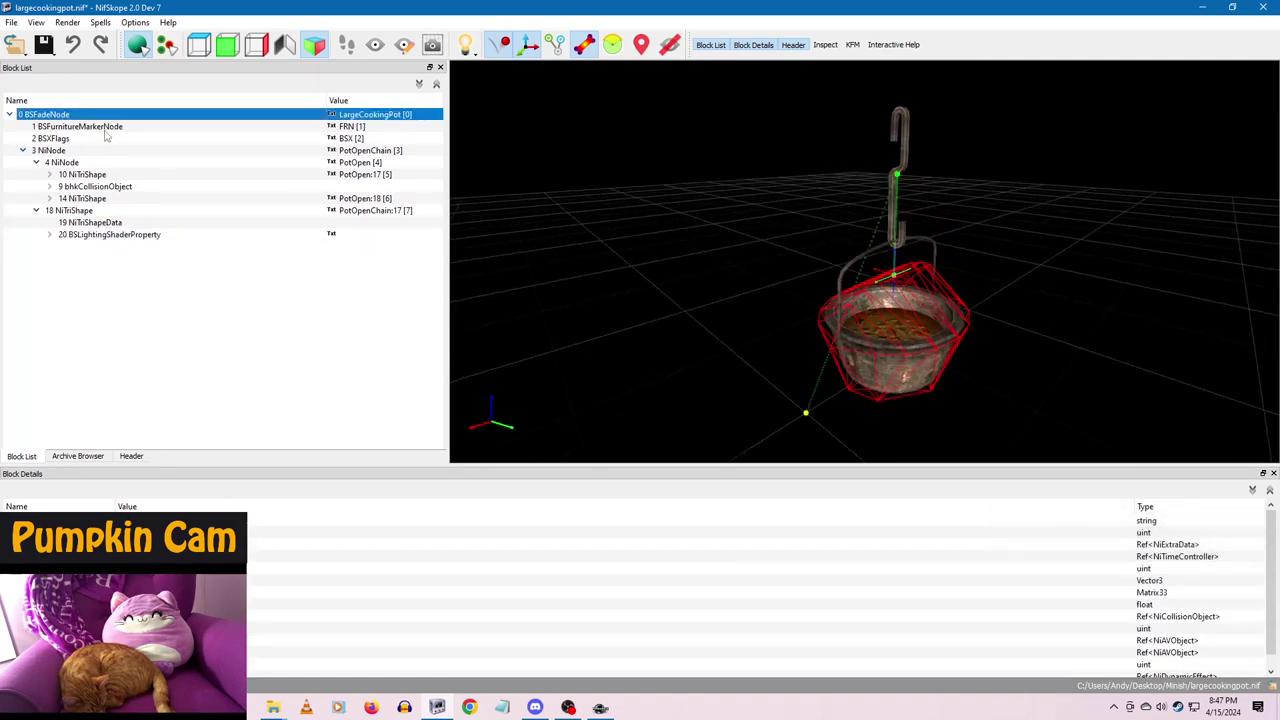
{"action": "left_click", "coordinate": [104, 128]}
{"action": "key", "text": "Delete"}
- Change the scale of the LargeCookingPot BSFadeNode root and apply its transform
{"action": "left_click", "coordinate": [66, 115]}
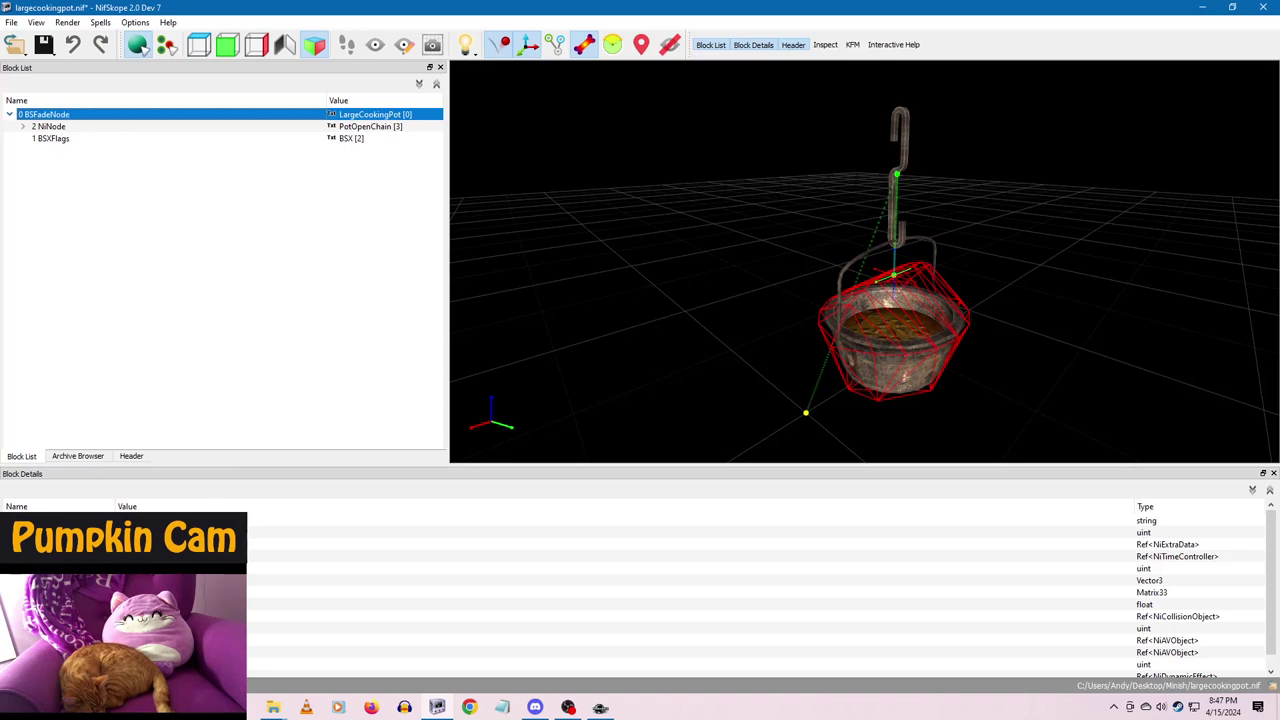
{"action": "double_click", "coordinate": [140, 604]}
{"action": "left_click", "coordinate": [142, 580]}
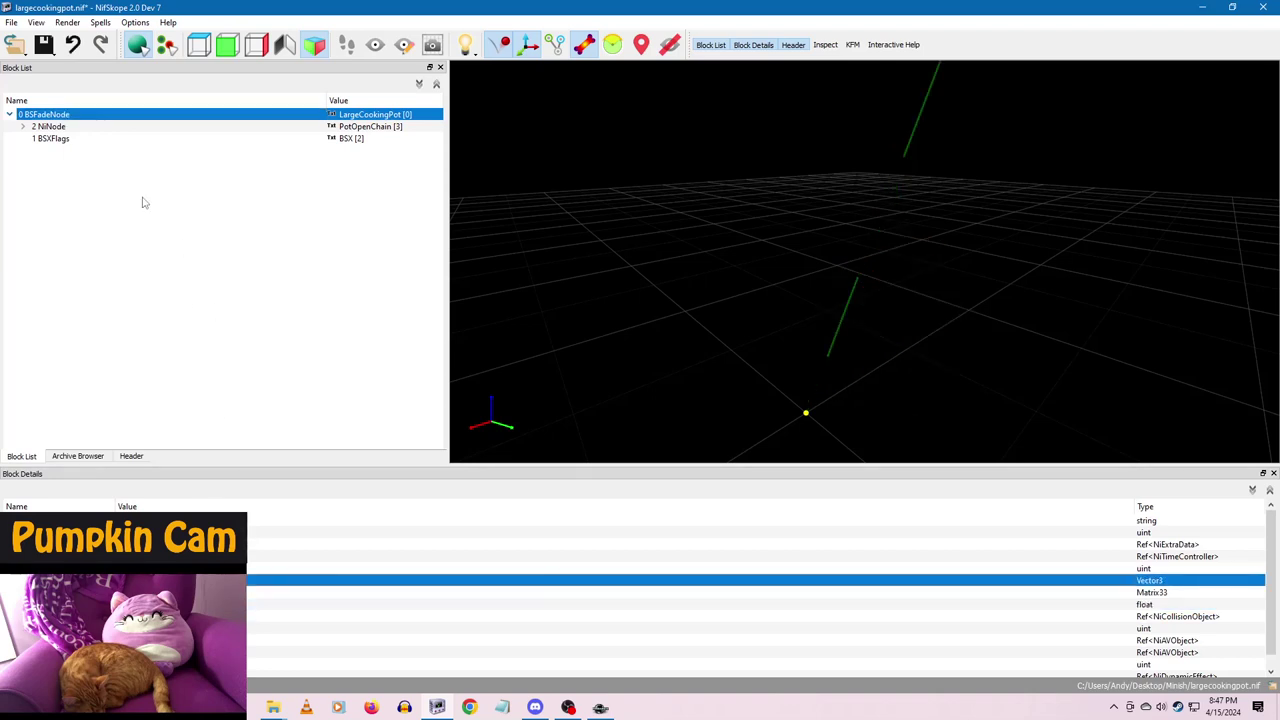
{"action": "right_click", "coordinate": [45, 118]}
{"action": "mouse_move", "coordinate": [90, 166]}
{"action": "left_click", "coordinate": [160, 170]}
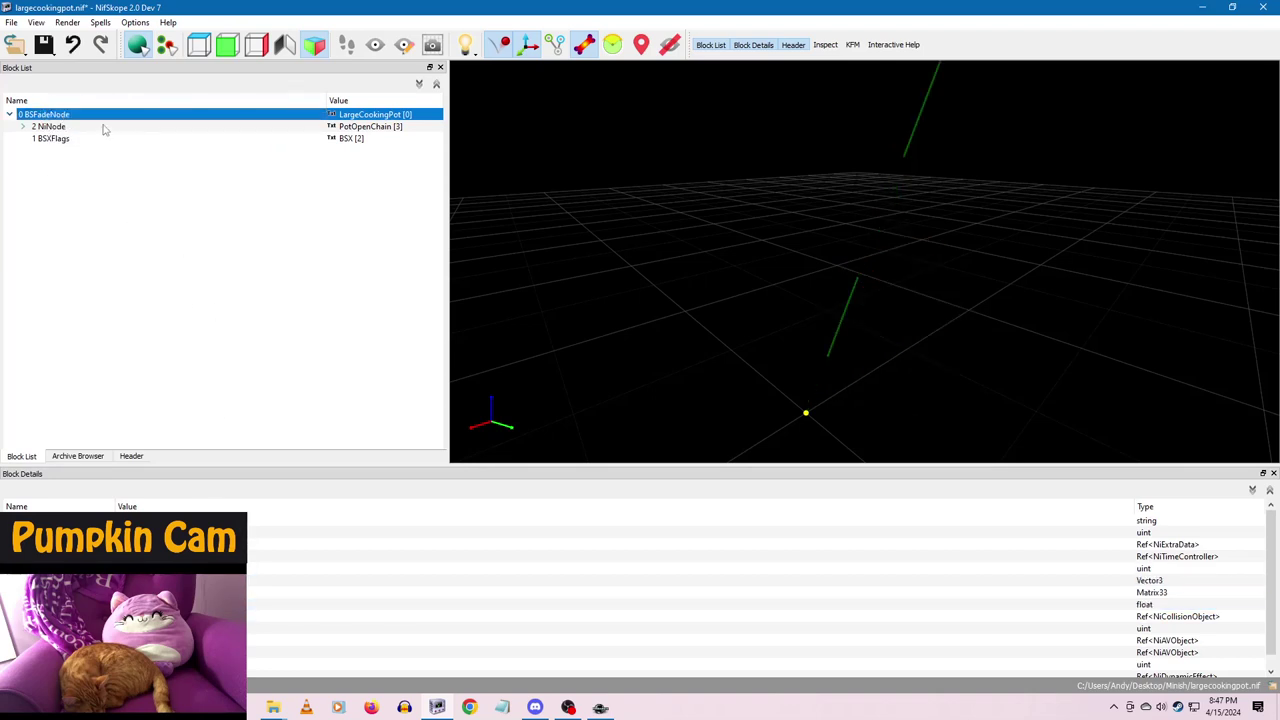
- Apply the transforms of the PotOpenChain NiNode and the PotOpen NiNode nested under it
{"action": "right_click", "coordinate": [47, 128]}
{"action": "mouse_move", "coordinate": [110, 194]}
{"action": "left_click", "coordinate": [162, 194]}
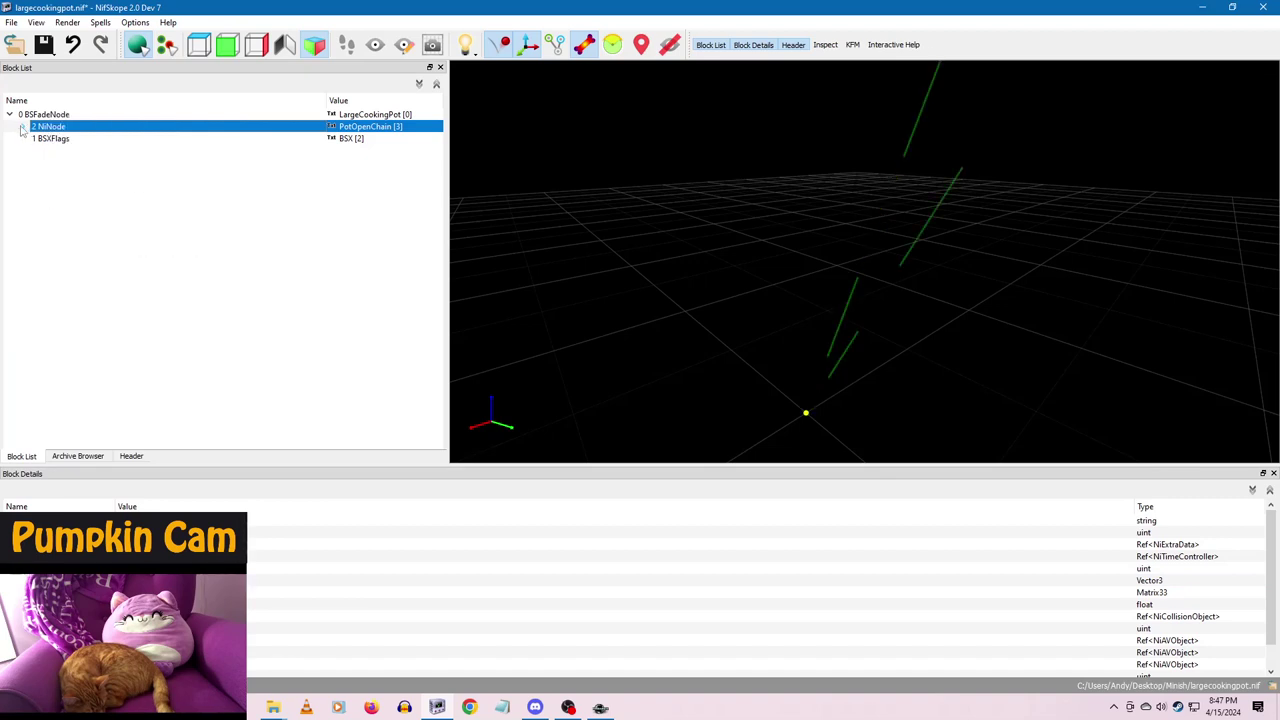
{"action": "right_click", "coordinate": [62, 140]}
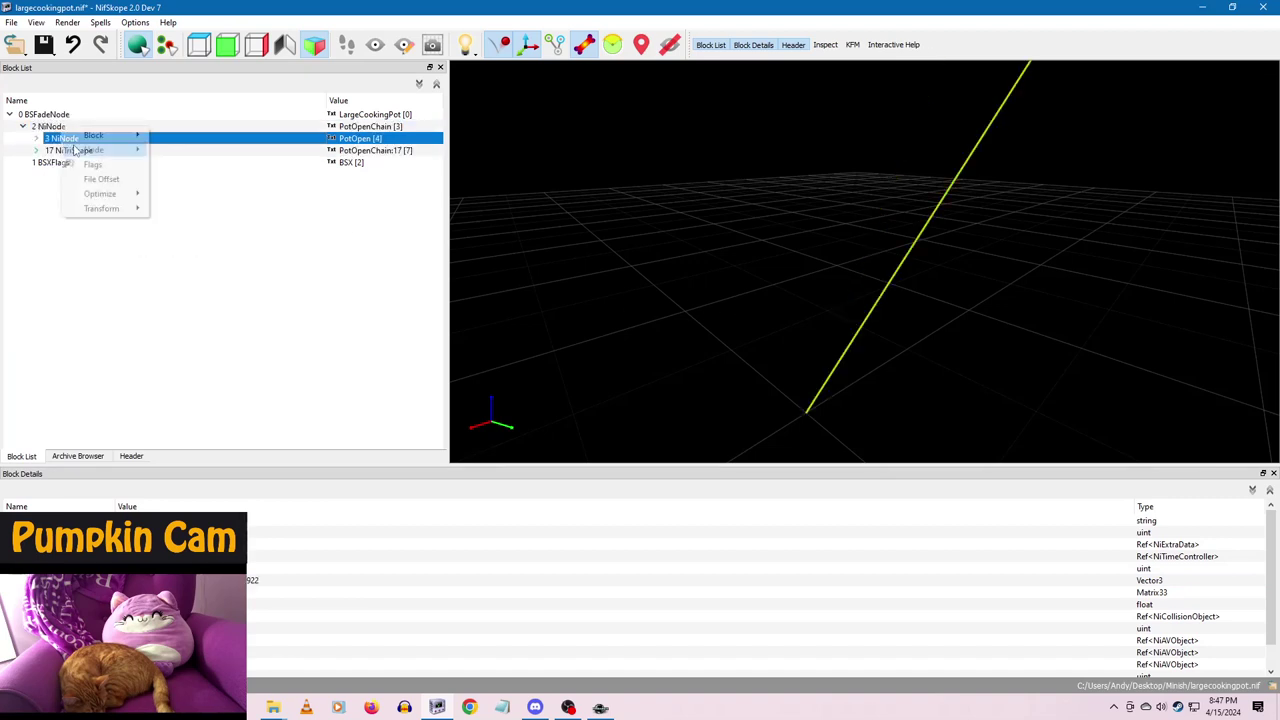
{"action": "mouse_move", "coordinate": [100, 208]}
{"action": "left_click", "coordinate": [172, 211]}
- Inspect the rescaled cooking pot, then save largecookingpot.nif and close the file
{"action": "scroll", "coordinate": [837, 310], "scroll_direction": "down", "scroll_amount": 15}
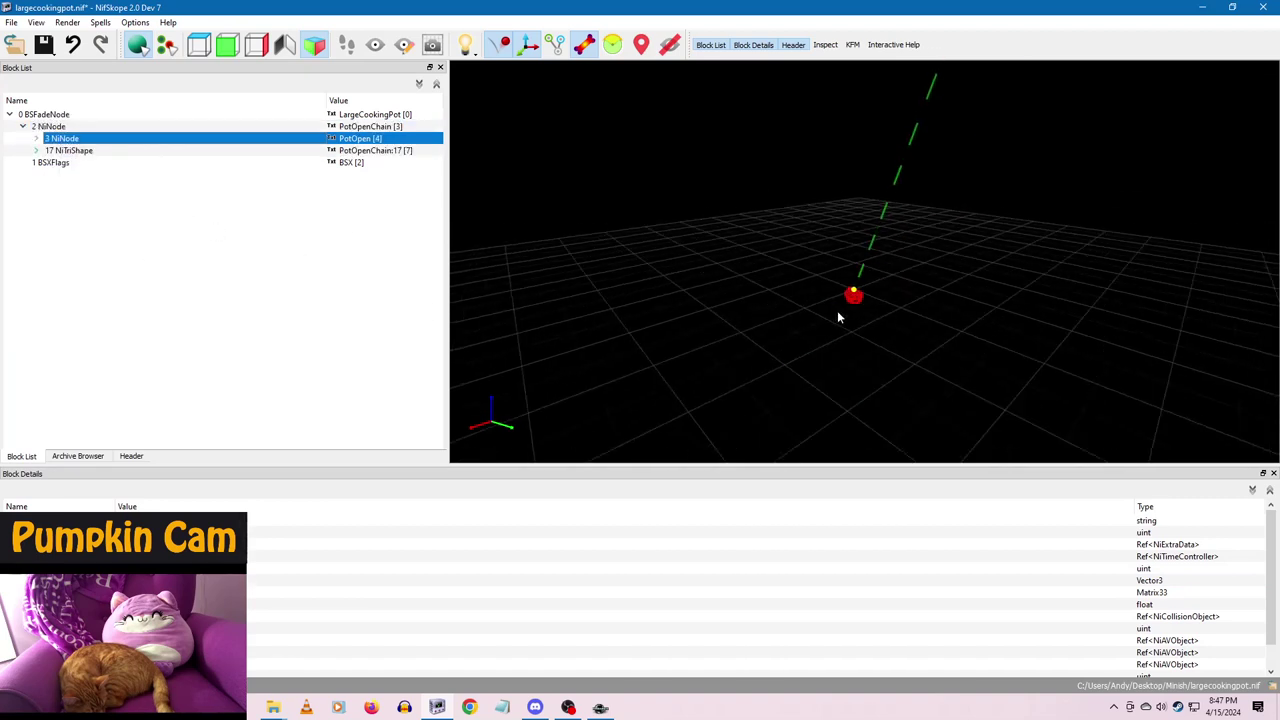
{"action": "scroll", "coordinate": [910, 277], "scroll_direction": "up", "scroll_amount": 2}
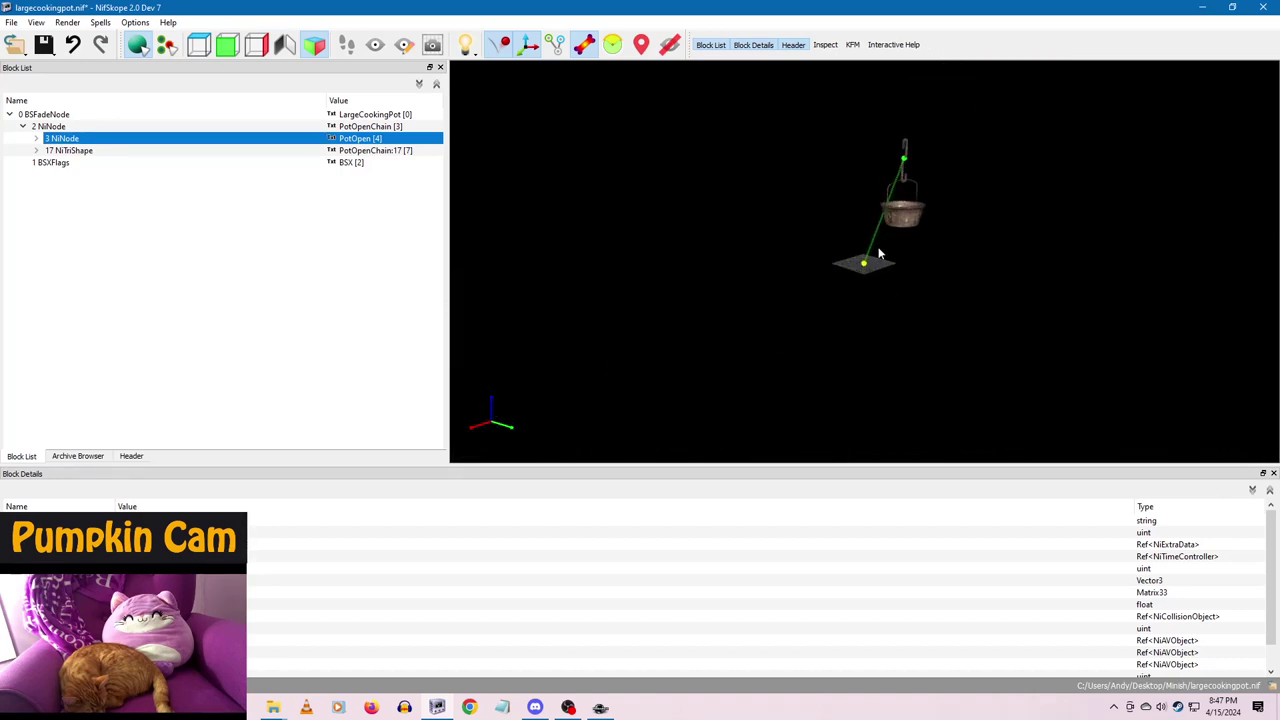
{"action": "left_click_drag", "start_coordinate": [910, 277], "coordinate": [826, 336]}
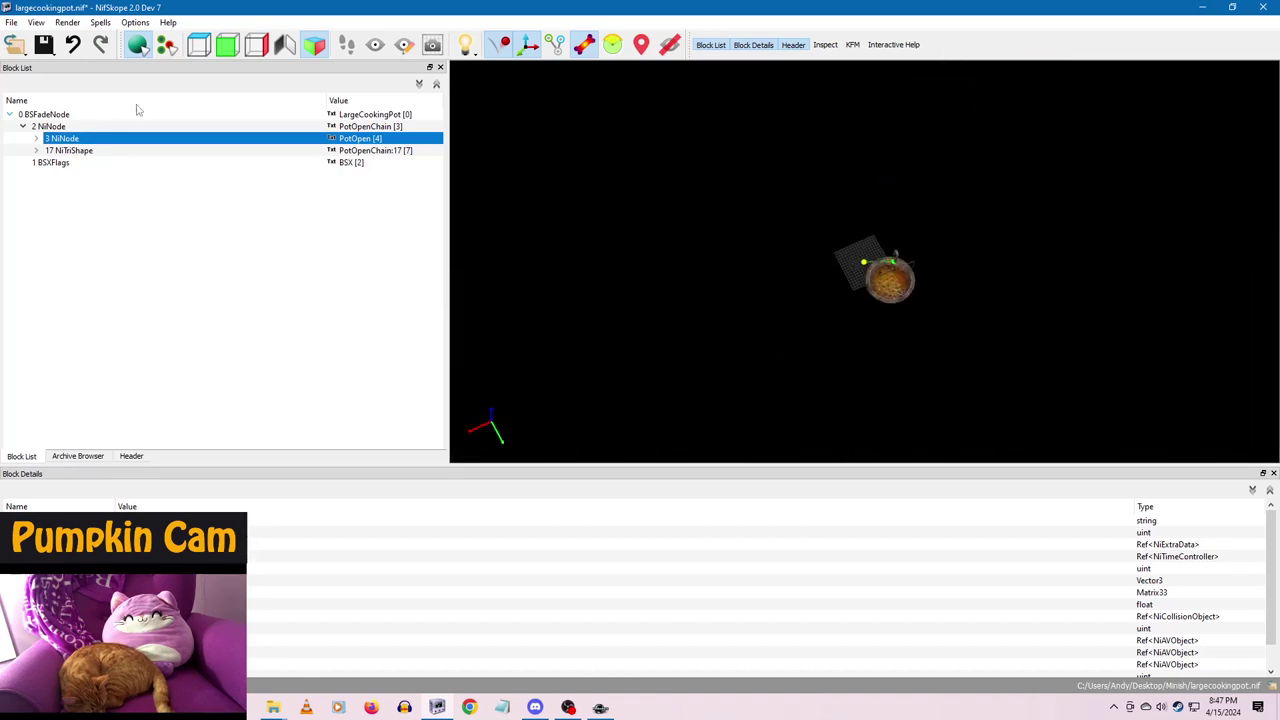
{"action": "left_click", "coordinate": [72, 44]}
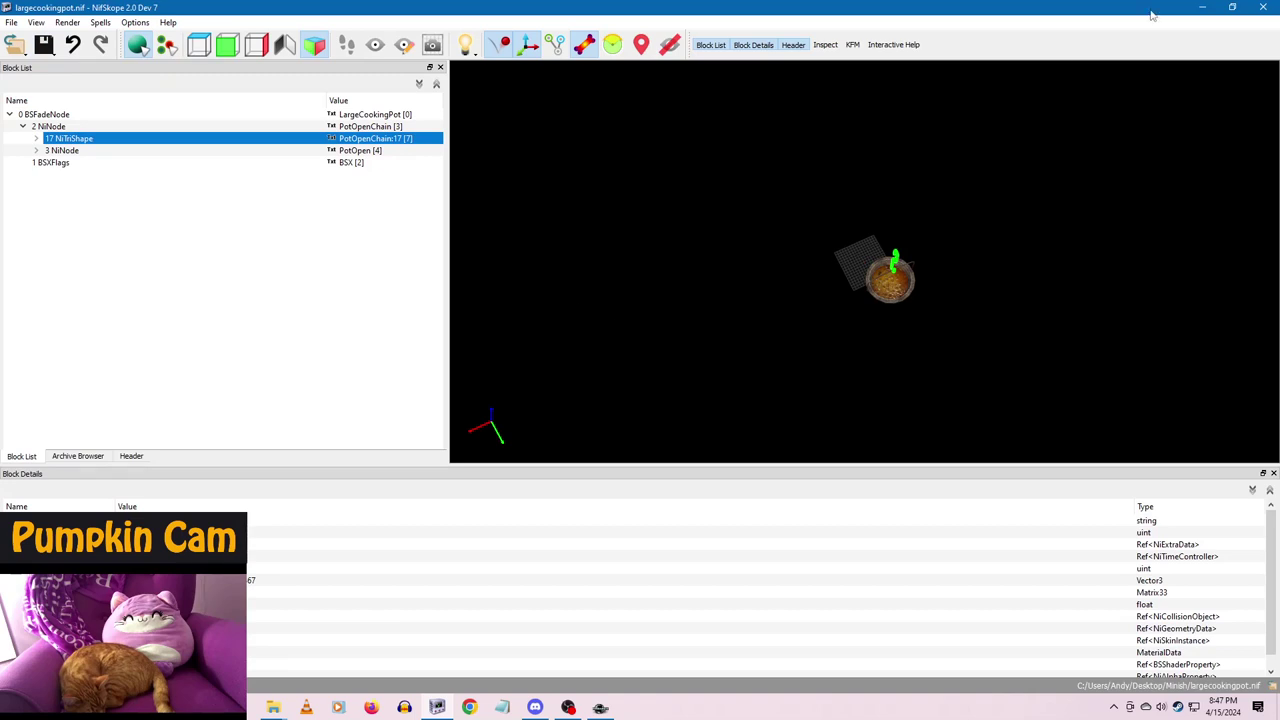
{"action": "left_click", "coordinate": [1264, 7]}
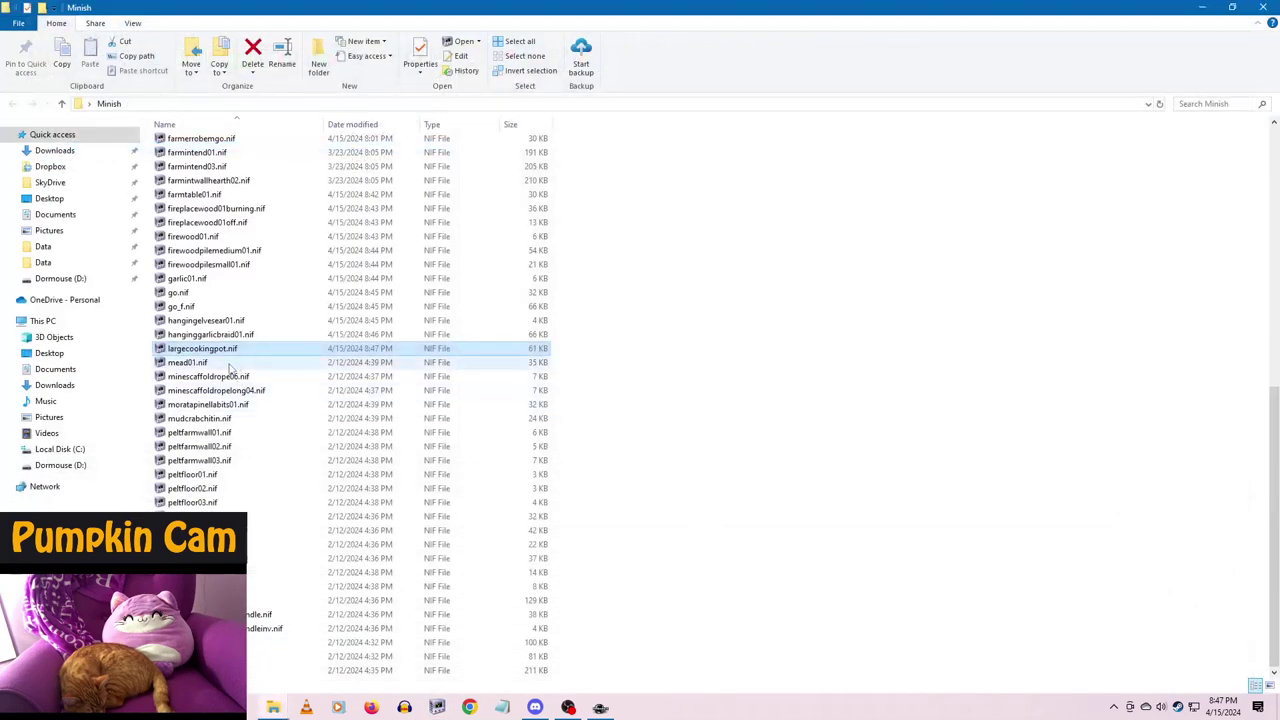
- Open mead01.nif from the Minish folder and change the scale of its BSFadeNode root
{"action": "double_click", "coordinate": [213, 364]}
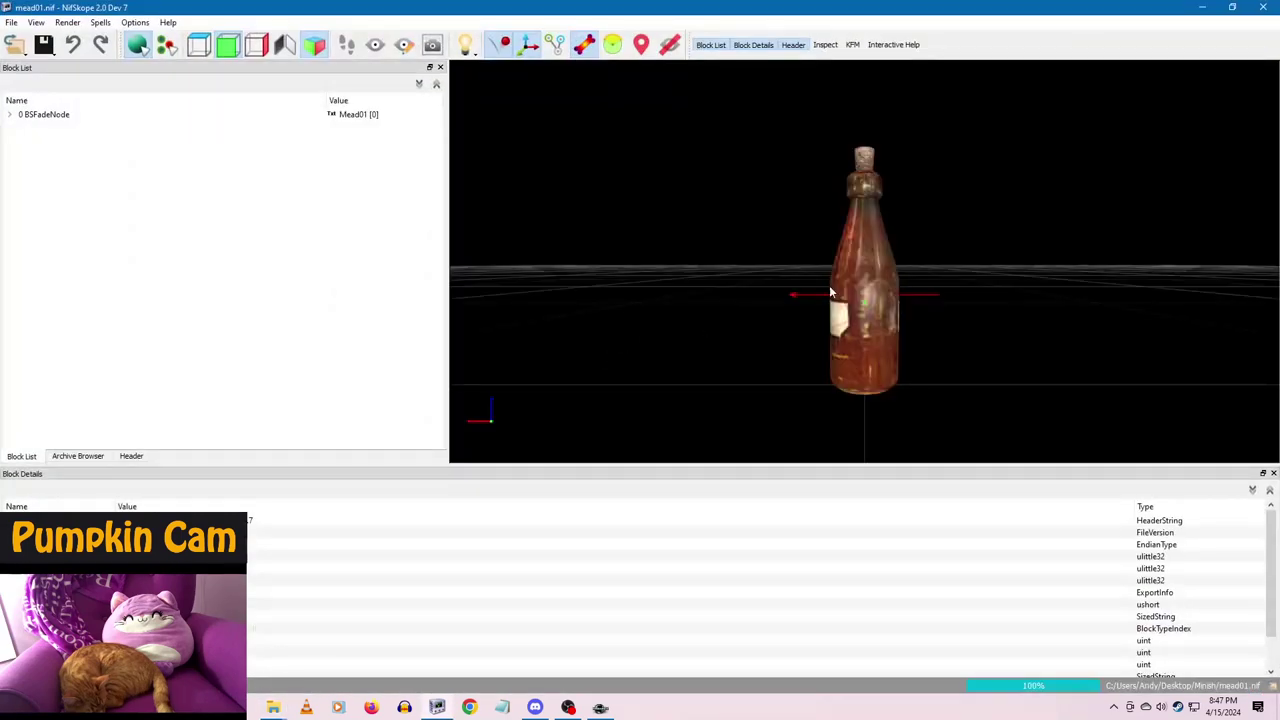
{"action": "left_click", "coordinate": [868, 262]}
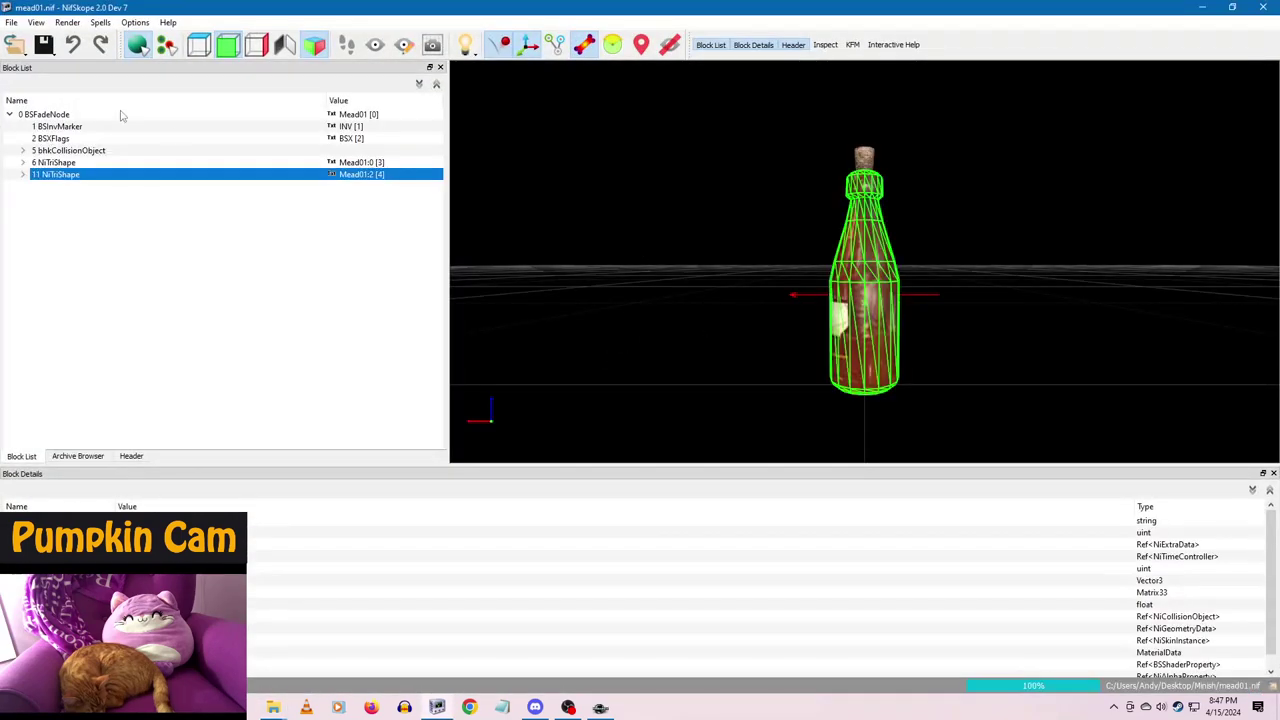
{"action": "left_click", "coordinate": [54, 114]}
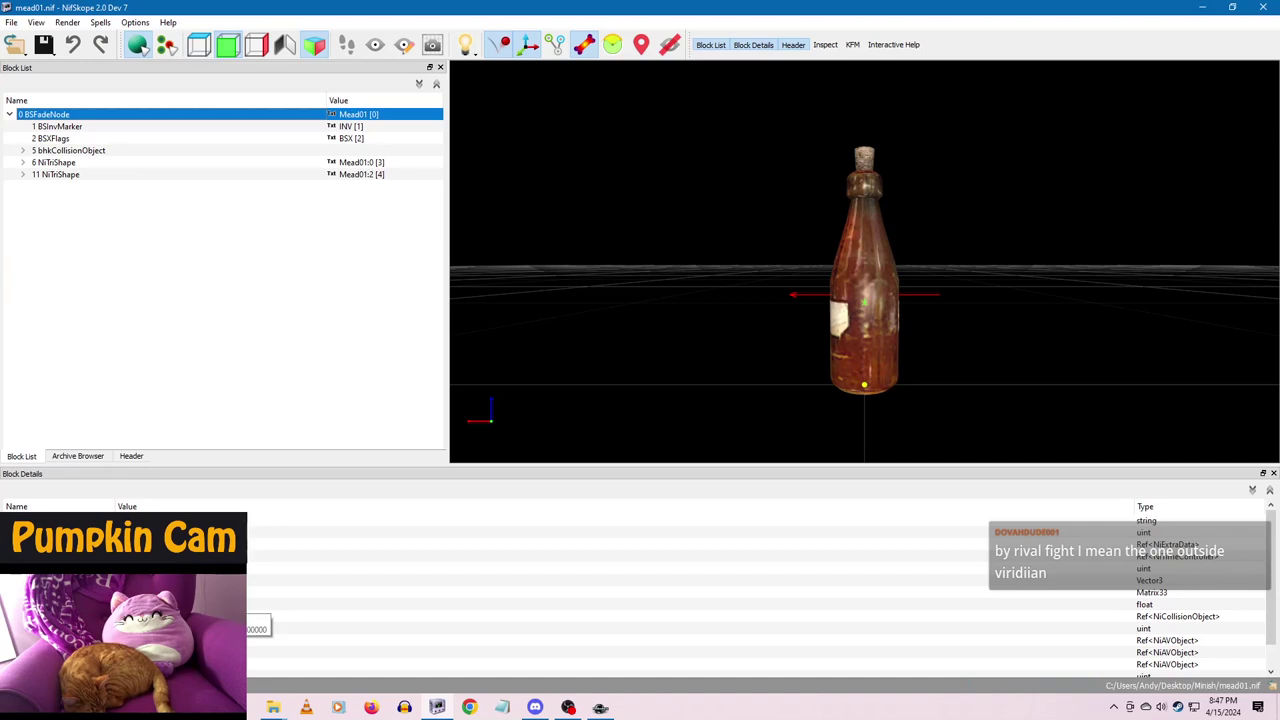
{"action": "double_click", "coordinate": [150, 604]}
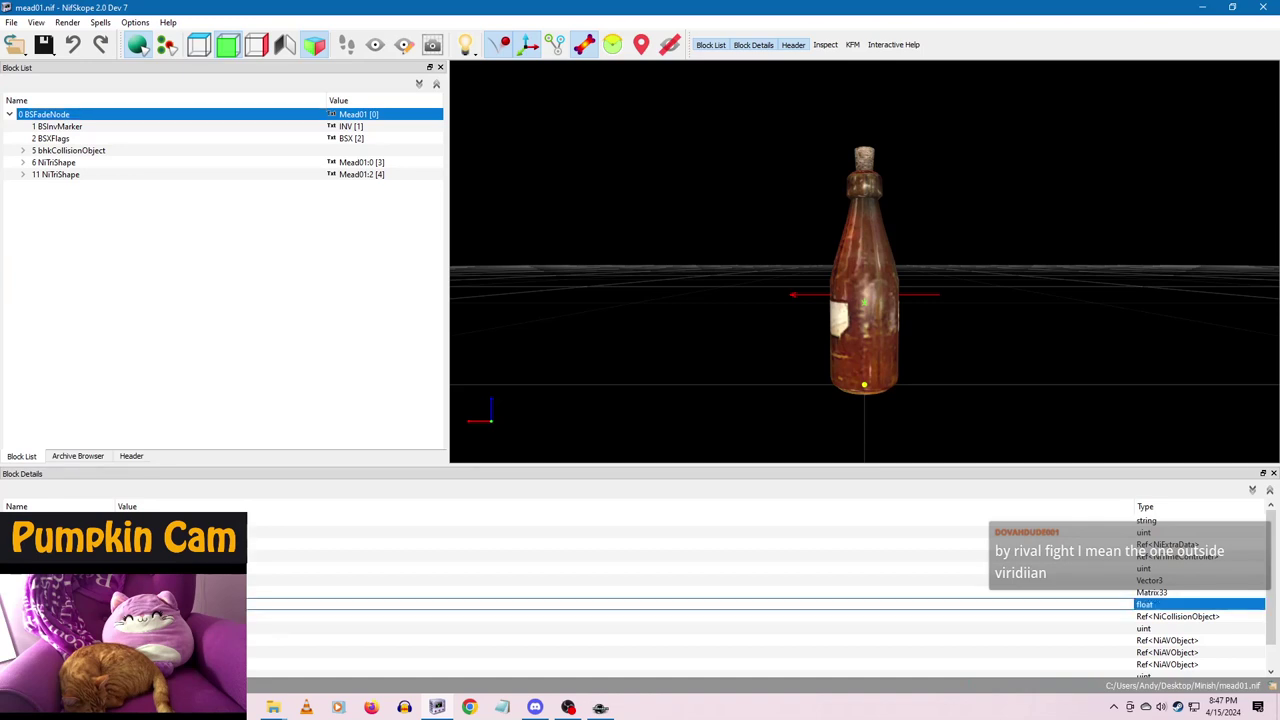
{"action": "left_click", "coordinate": [150, 580]}
- Apply the transform of the Mead01 root and inspect the rescaled bottle
{"action": "right_click", "coordinate": [47, 116]}
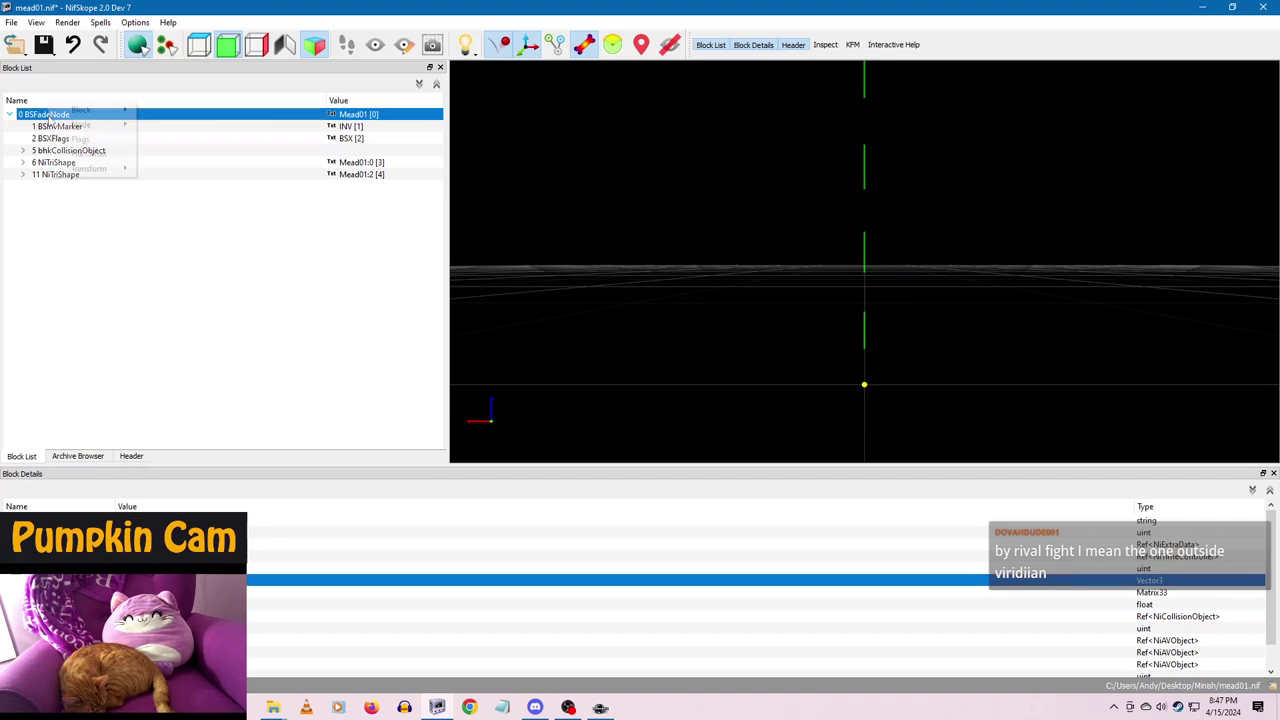
{"action": "left_click", "coordinate": [100, 172]}
{"action": "left_click", "coordinate": [161, 172]}
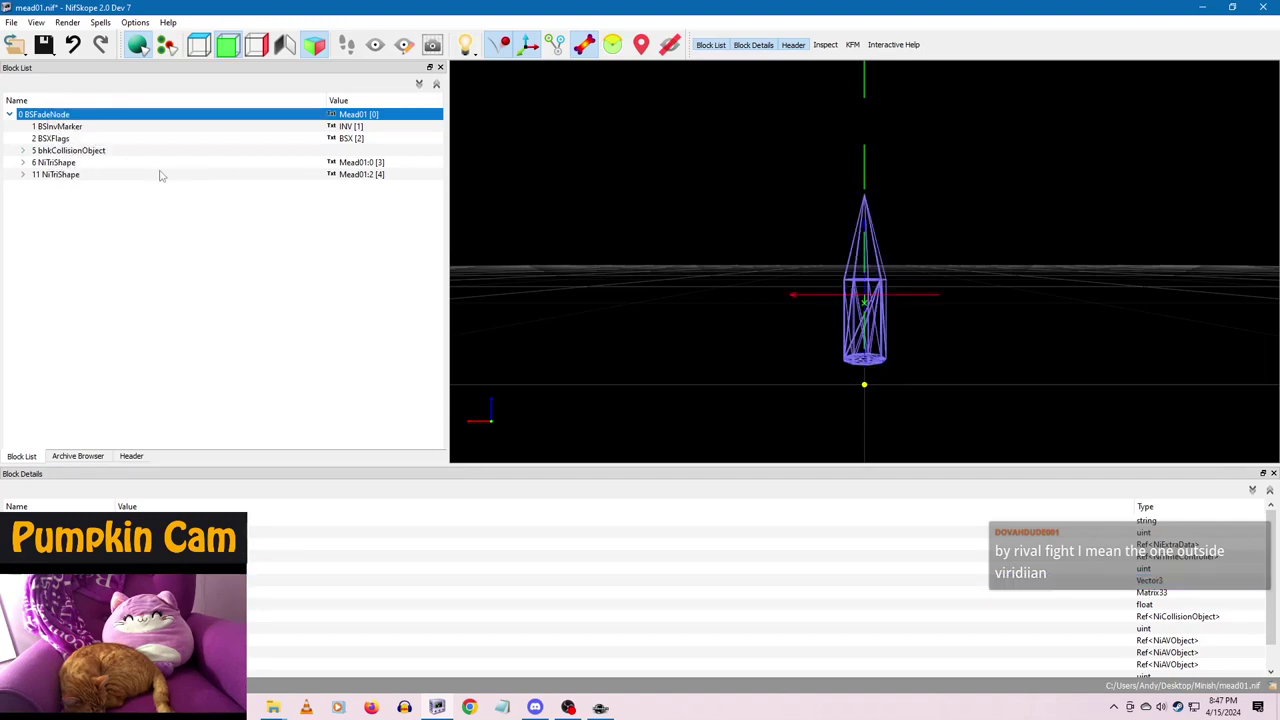
{"action": "scroll", "coordinate": [200, 172], "scroll_direction": "down", "scroll_amount": 4}
{"action": "scroll", "coordinate": [707, 301], "scroll_direction": "down", "scroll_amount": 15}
{"action": "left_click_drag", "start_coordinate": [784, 305], "coordinate": [786, 263]}
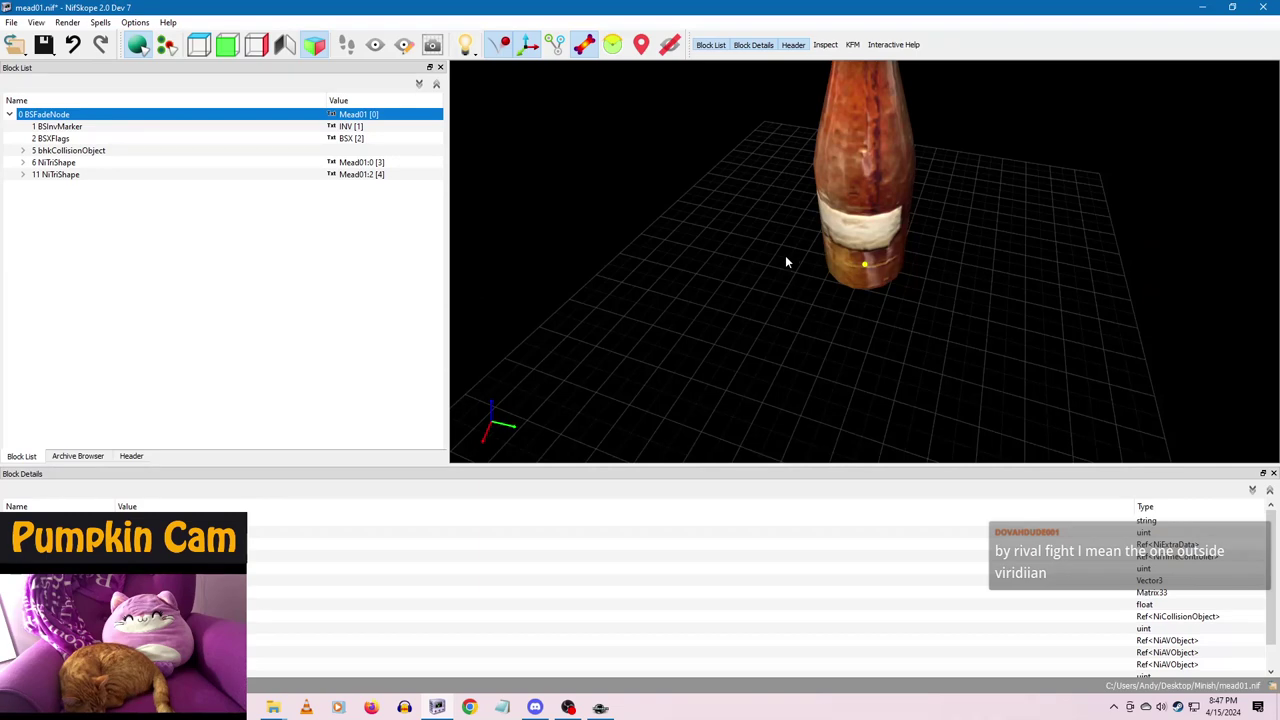
- Save the changes to mead01.nif and close the file
{"action": "left_click", "coordinate": [52, 53]}
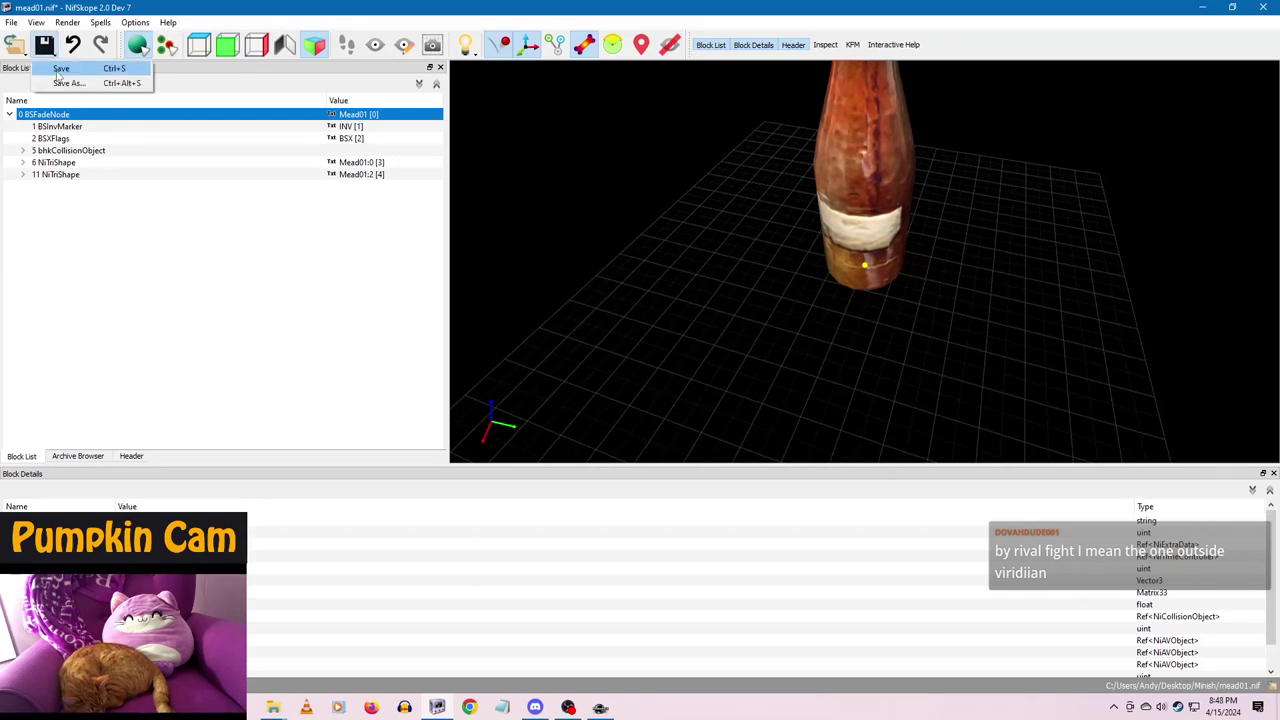
{"action": "left_click", "coordinate": [60, 69]}
{"action": "key", "text": "alt+Tab"}
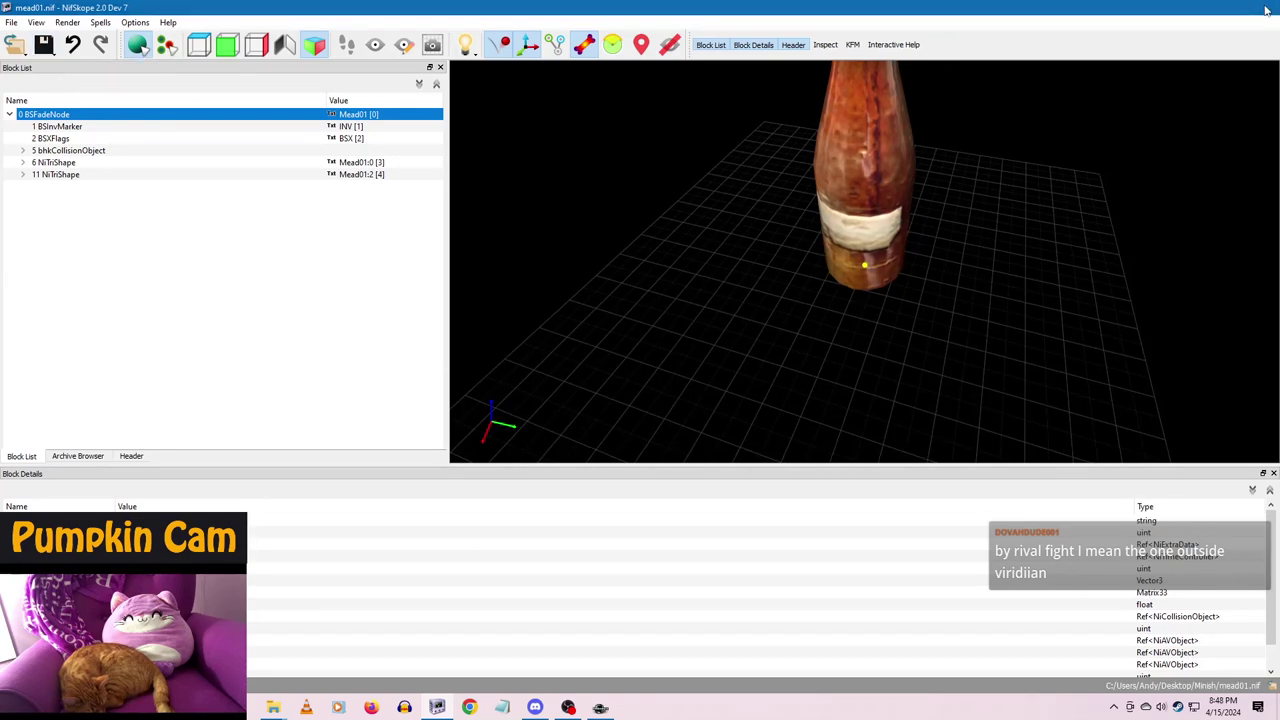
- Open minescaffoldrope06.nif from the Minish folder and change the scale of its BSFadeNode root
{"action": "key", "text": "Down"}
{"action": "key", "text": "Return"}
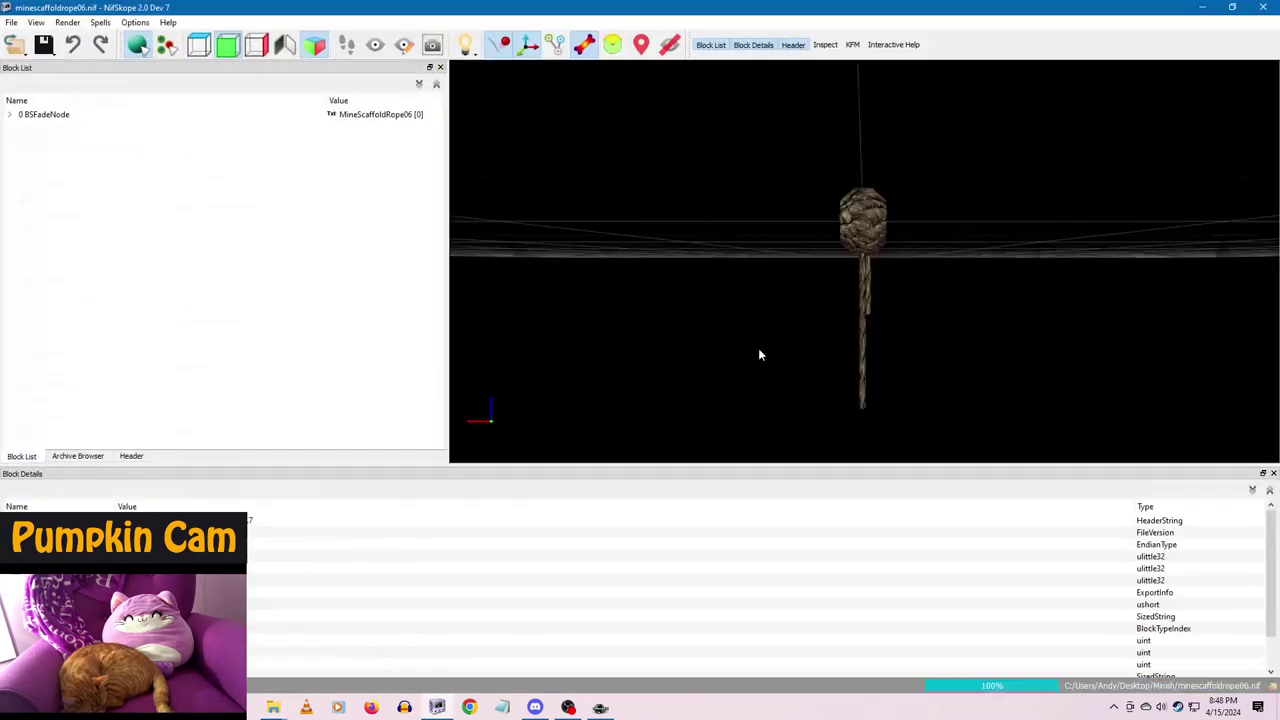
{"action": "left_click_drag", "start_coordinate": [806, 266], "coordinate": [831, 279]}
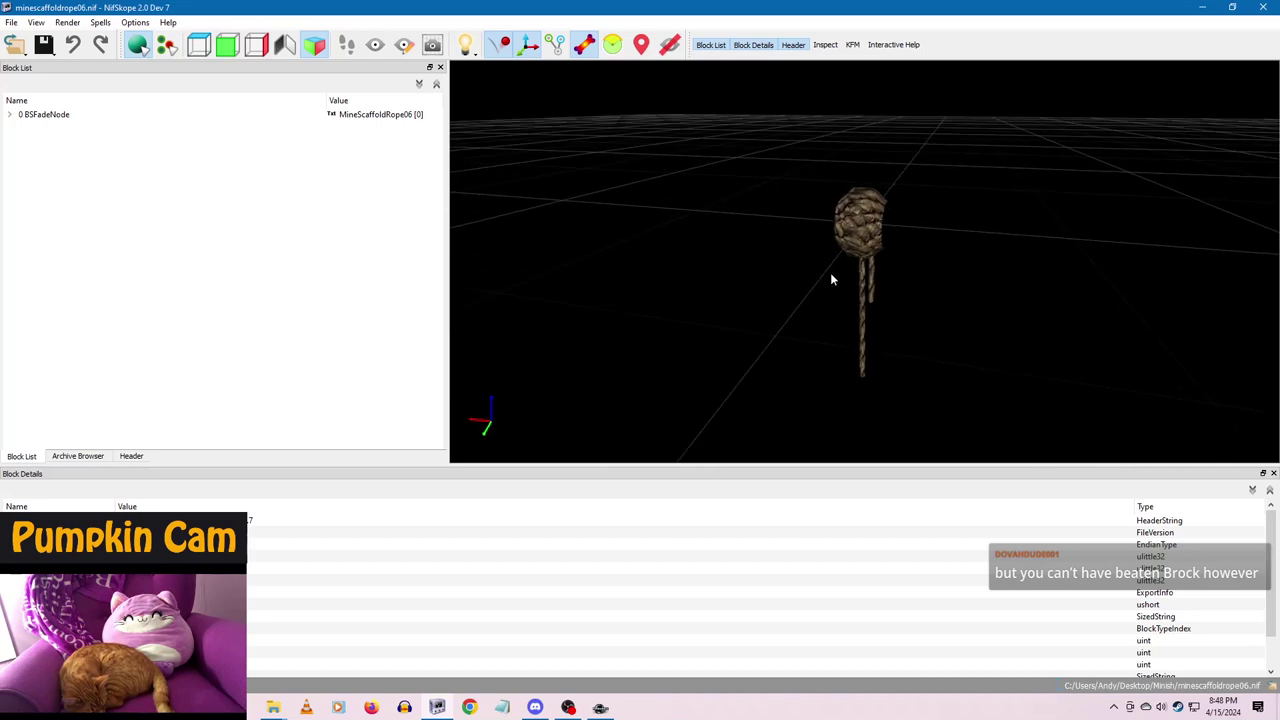
{"action": "left_click", "coordinate": [858, 265]}
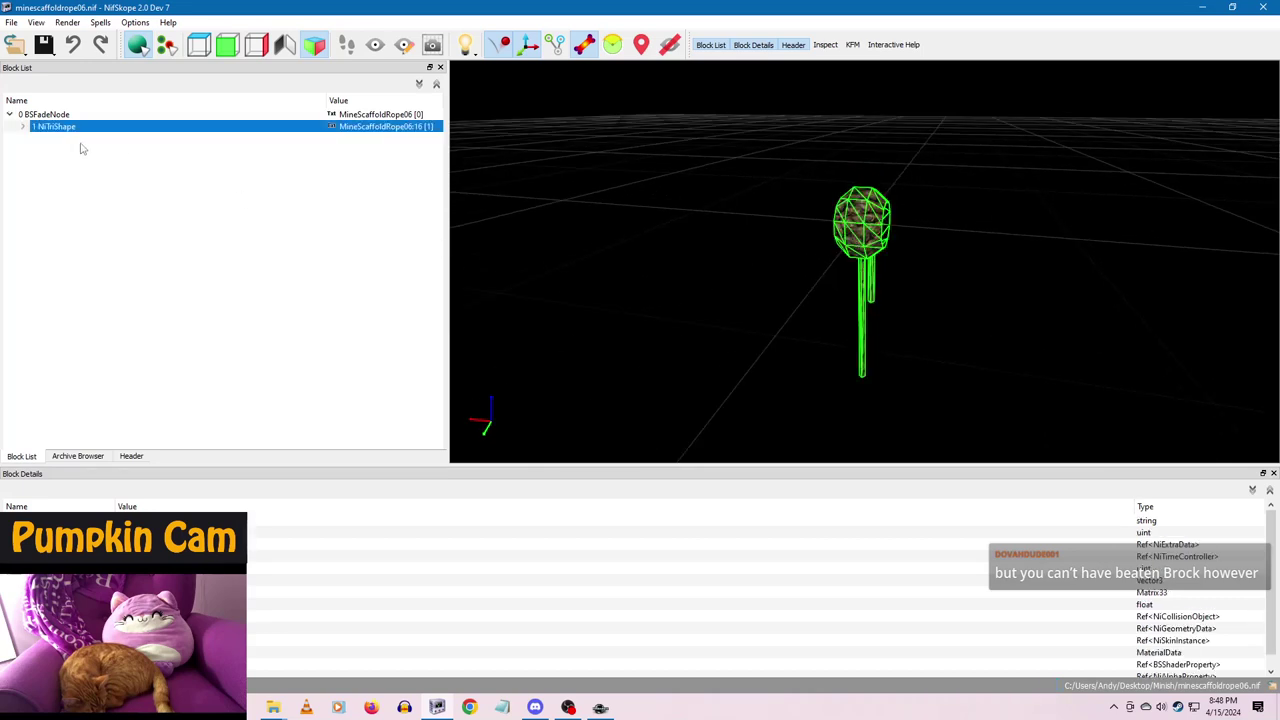
{"action": "left_click", "coordinate": [50, 114]}
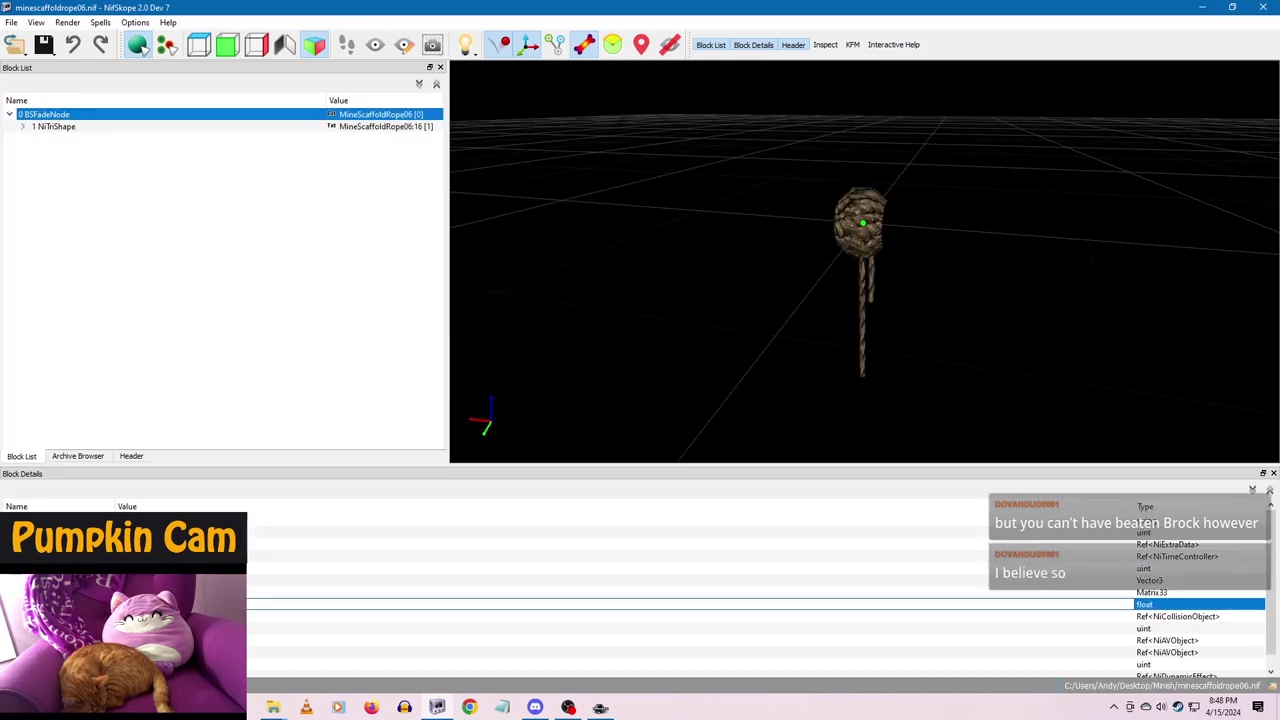
{"action": "left_click", "coordinate": [125, 580]}
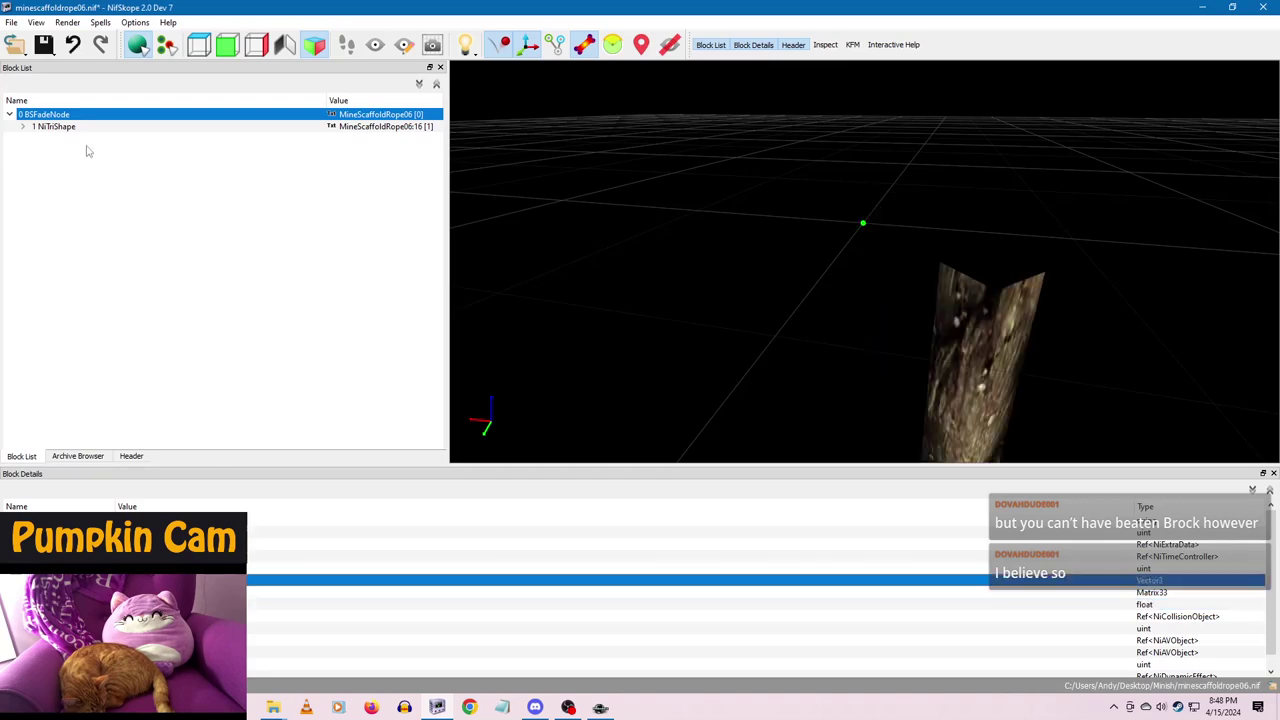
- Apply the transform of the MineScaffoldRope06 root and save the changes to minescaffoldrope06.nif
{"action": "right_click", "coordinate": [59, 118]}
{"action": "mouse_move", "coordinate": [117, 168]}
{"action": "left_click", "coordinate": [173, 171]}
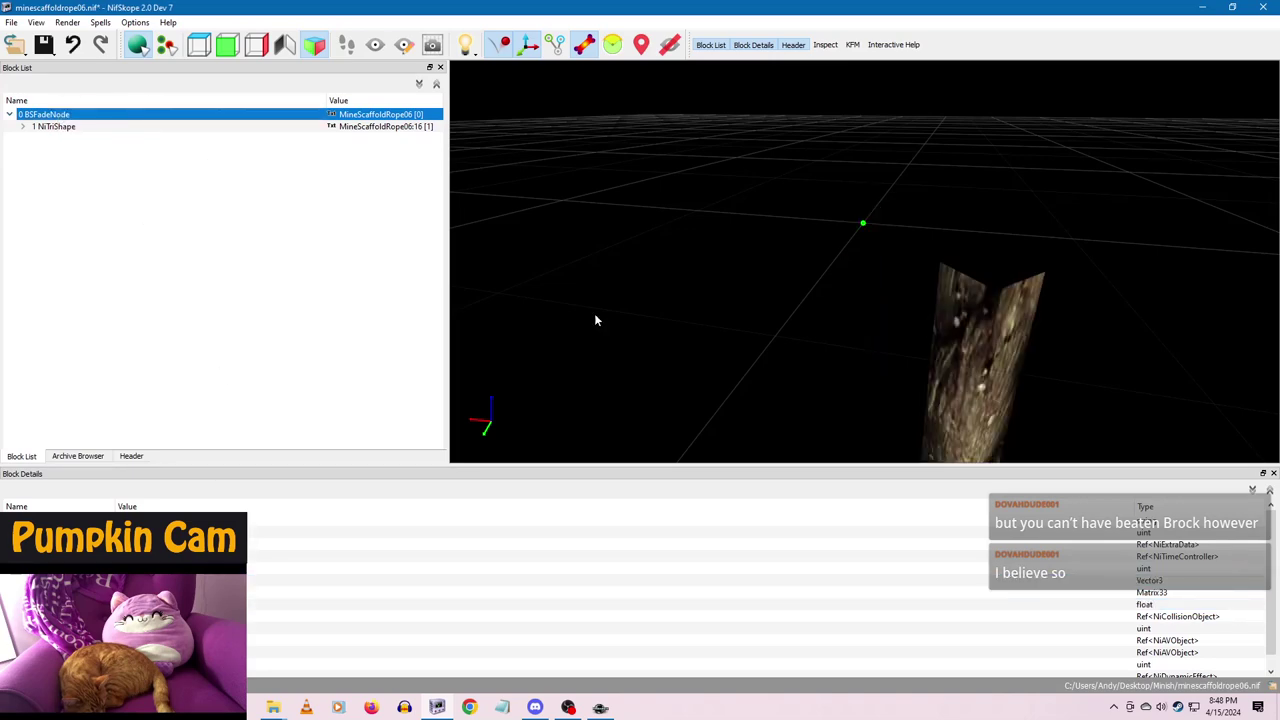
{"action": "scroll", "coordinate": [660, 318], "scroll_direction": "down", "scroll_amount": 10}
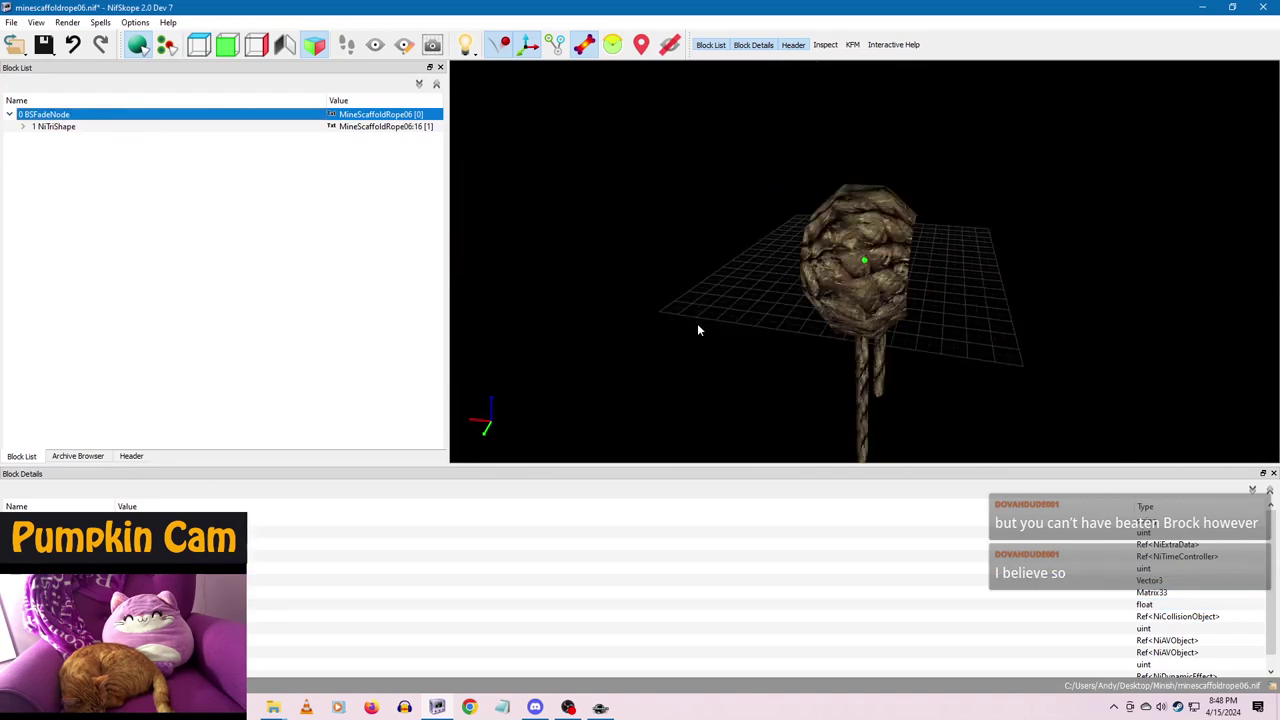
{"action": "left_click", "coordinate": [43, 44]}
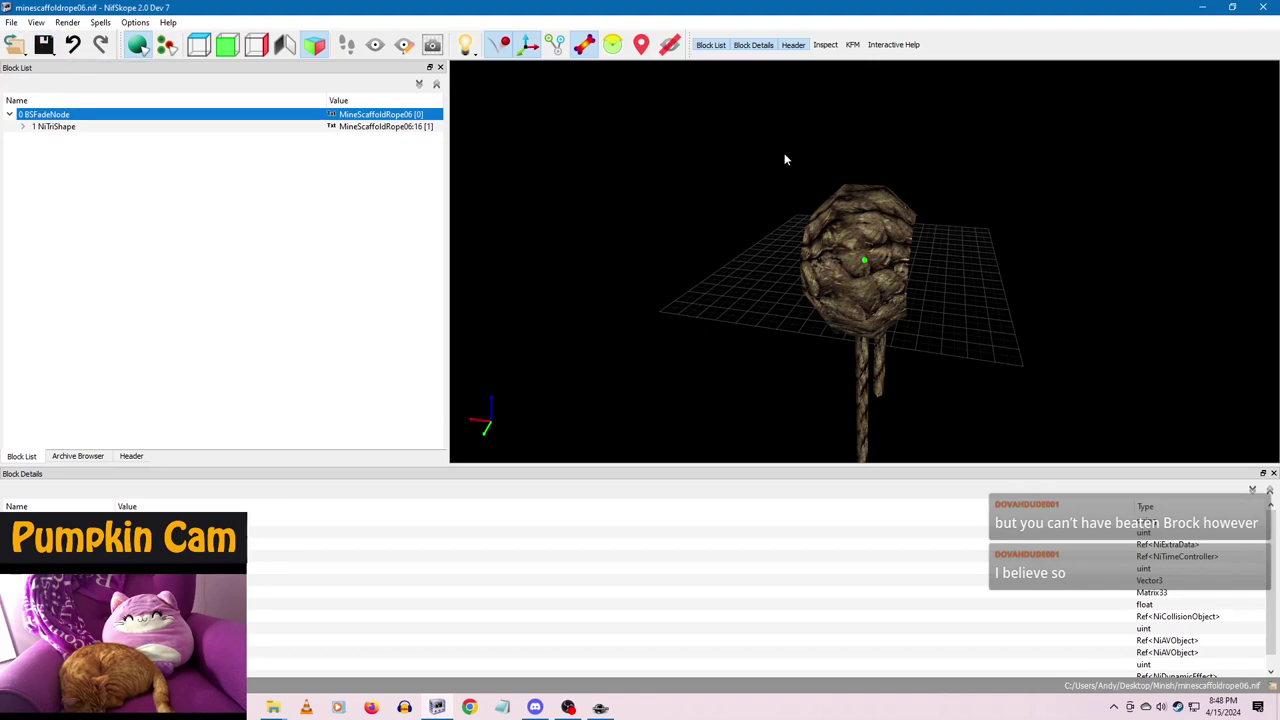
- Close the current mesh, open minescaffoldropelong04.nif from the Minish folder and change the scale of its BSFadeNode root
{"action": "left_click", "coordinate": [1259, 10]}
{"action": "double_click", "coordinate": [275, 391]}
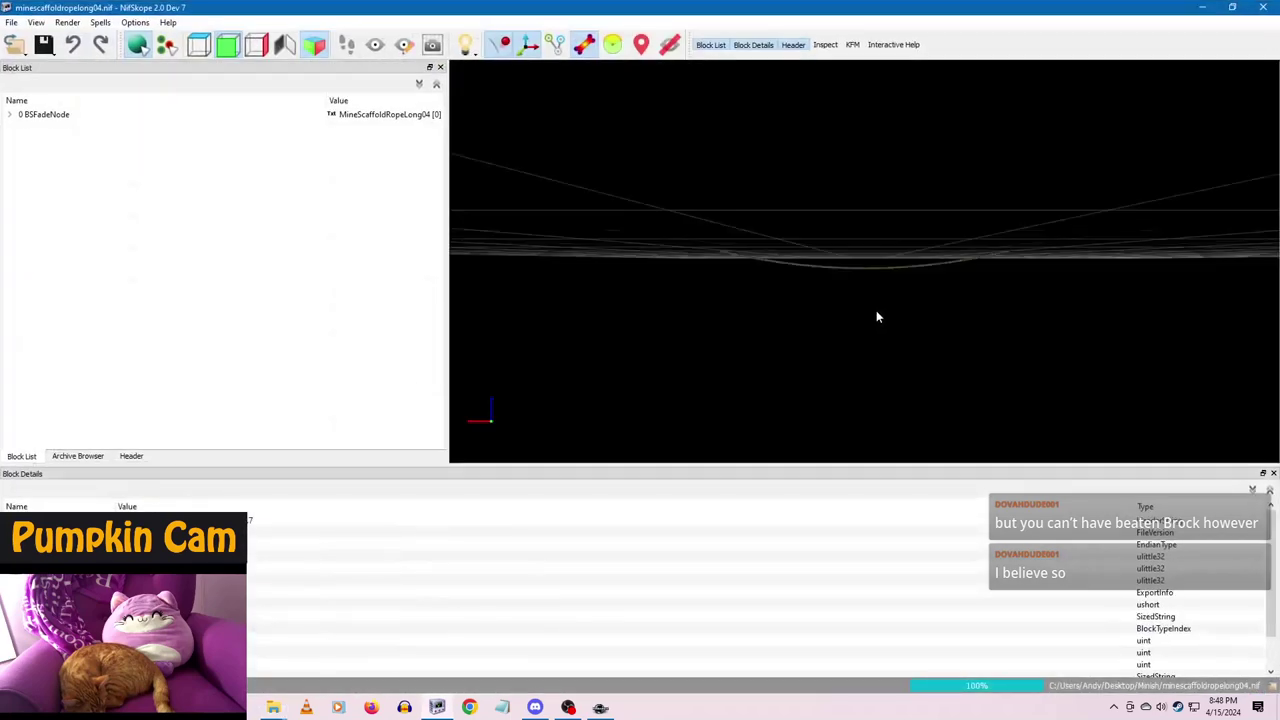
{"action": "scroll", "coordinate": [886, 300], "scroll_direction": "up", "scroll_amount": 3}
{"action": "left_click", "coordinate": [885, 277]}
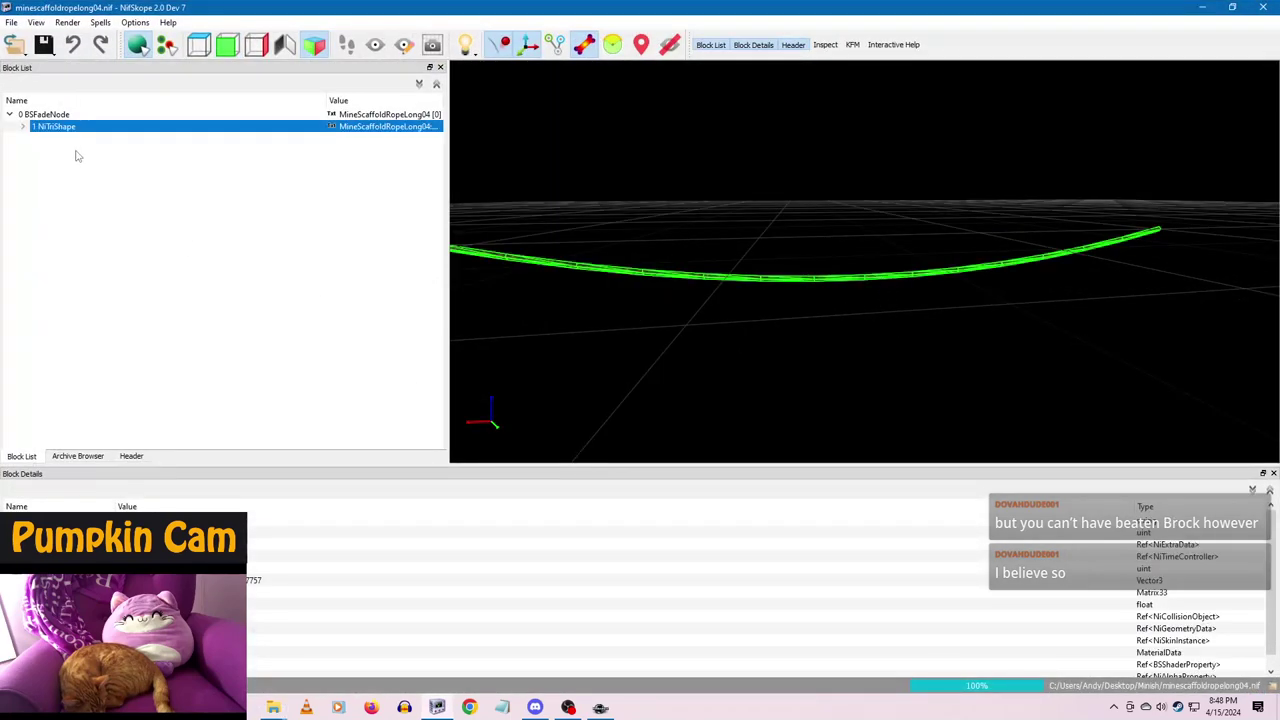
{"action": "left_click", "coordinate": [48, 115]}
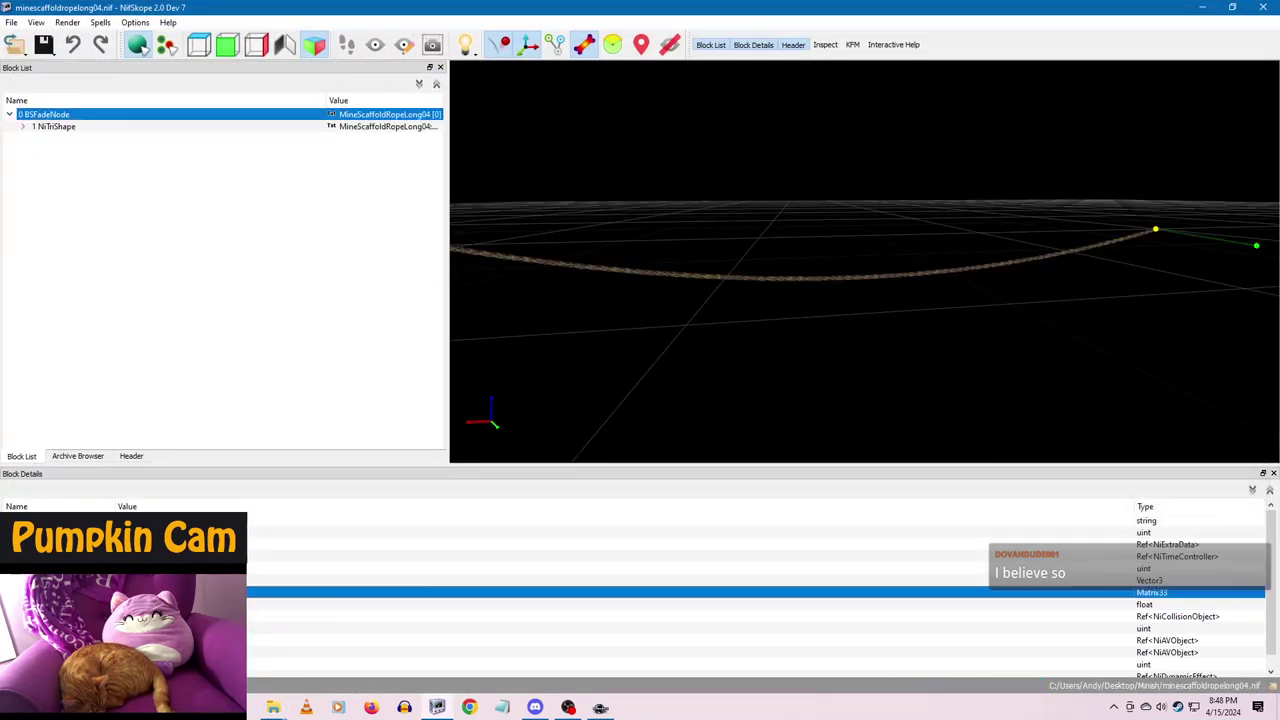
{"action": "double_click", "coordinate": [140, 616]}
{"action": "double_click", "coordinate": [140, 604]}
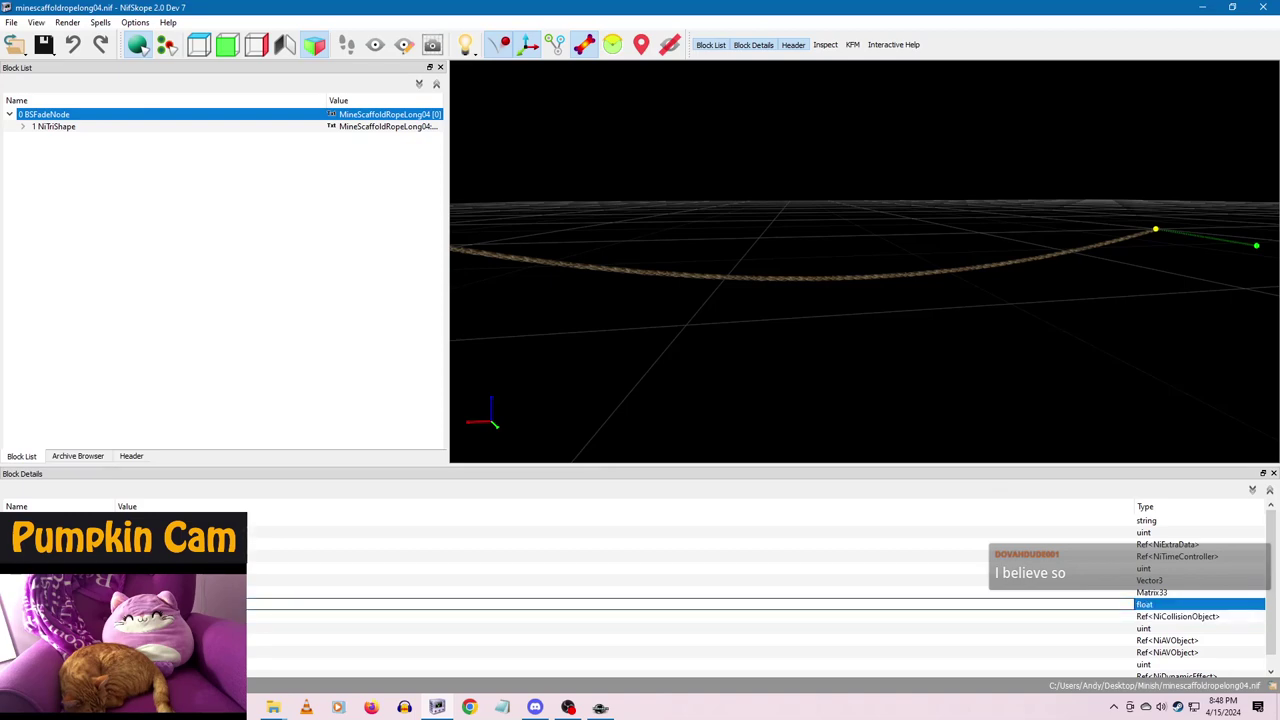
{"action": "left_click", "coordinate": [138, 580]}
- Apply the transform of the MineScaffoldRopeLong04 root, then save and close minescaffoldropelong04.nif
{"action": "right_click", "coordinate": [57, 116]}
{"action": "mouse_move", "coordinate": [102, 167]}
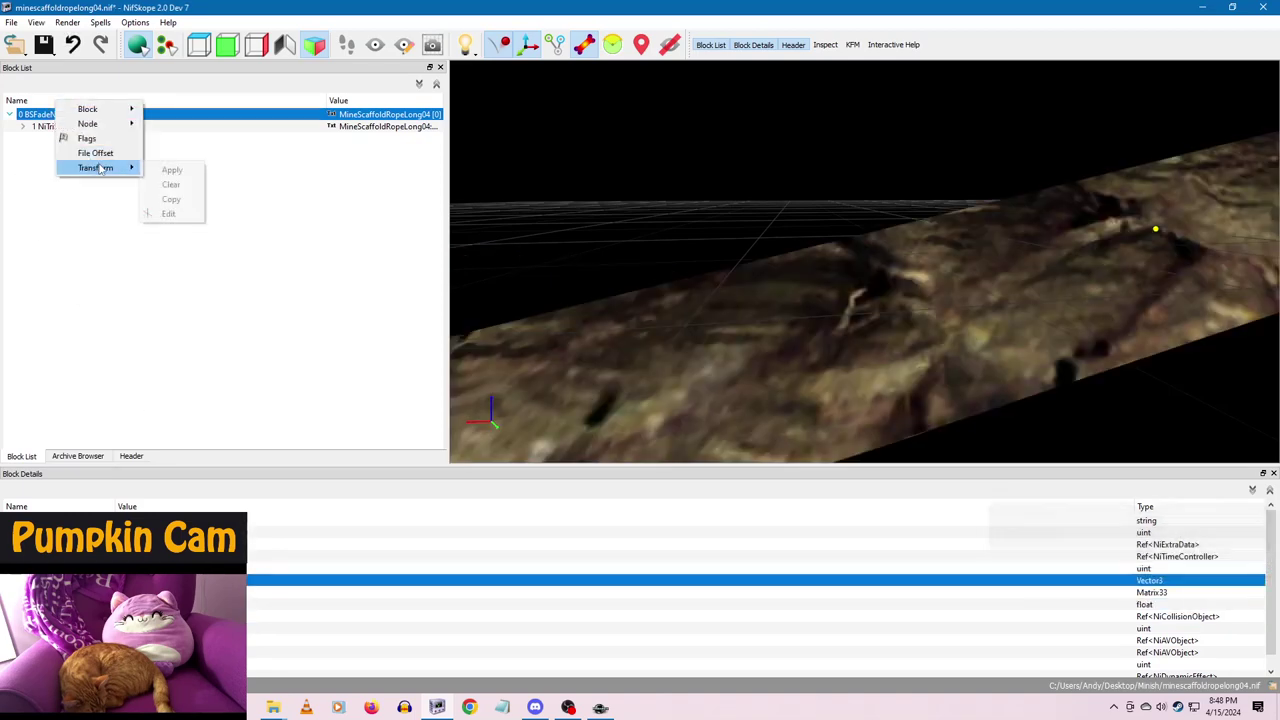
{"action": "left_click", "coordinate": [192, 172]}
{"action": "scroll", "coordinate": [773, 320], "scroll_direction": "down", "scroll_amount": 10}
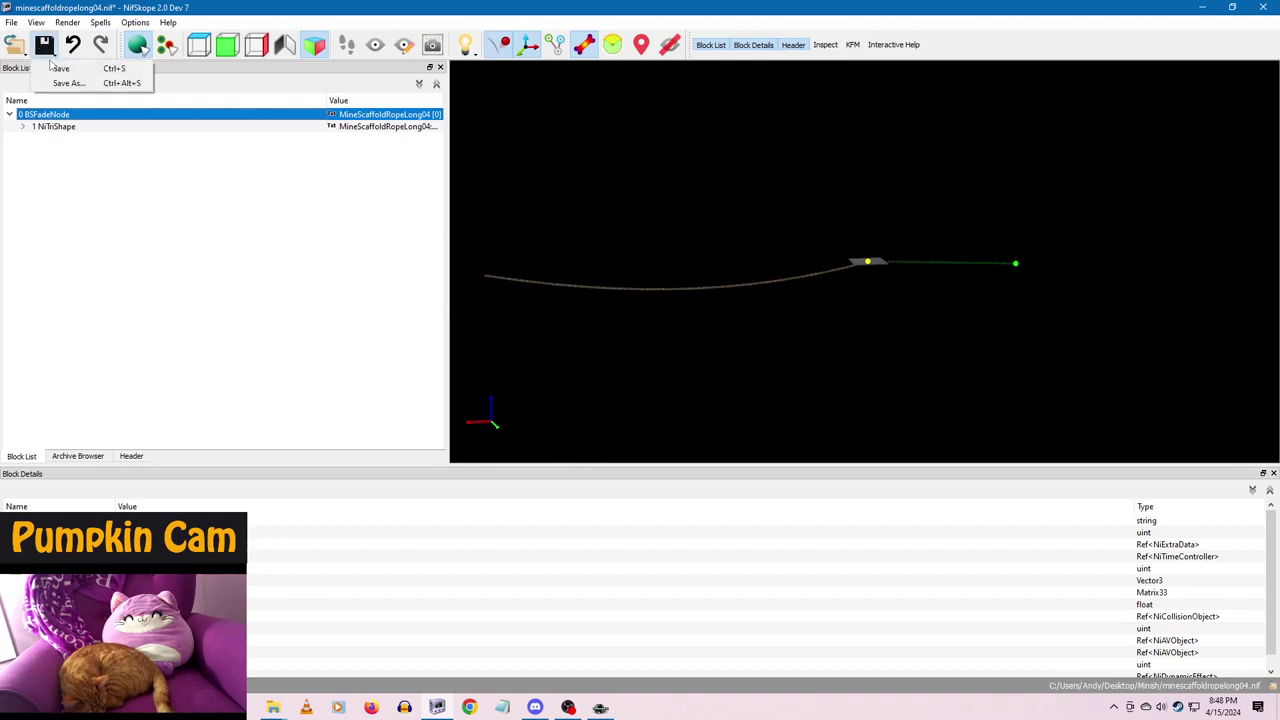
{"action": "left_click", "coordinate": [1261, 7]}
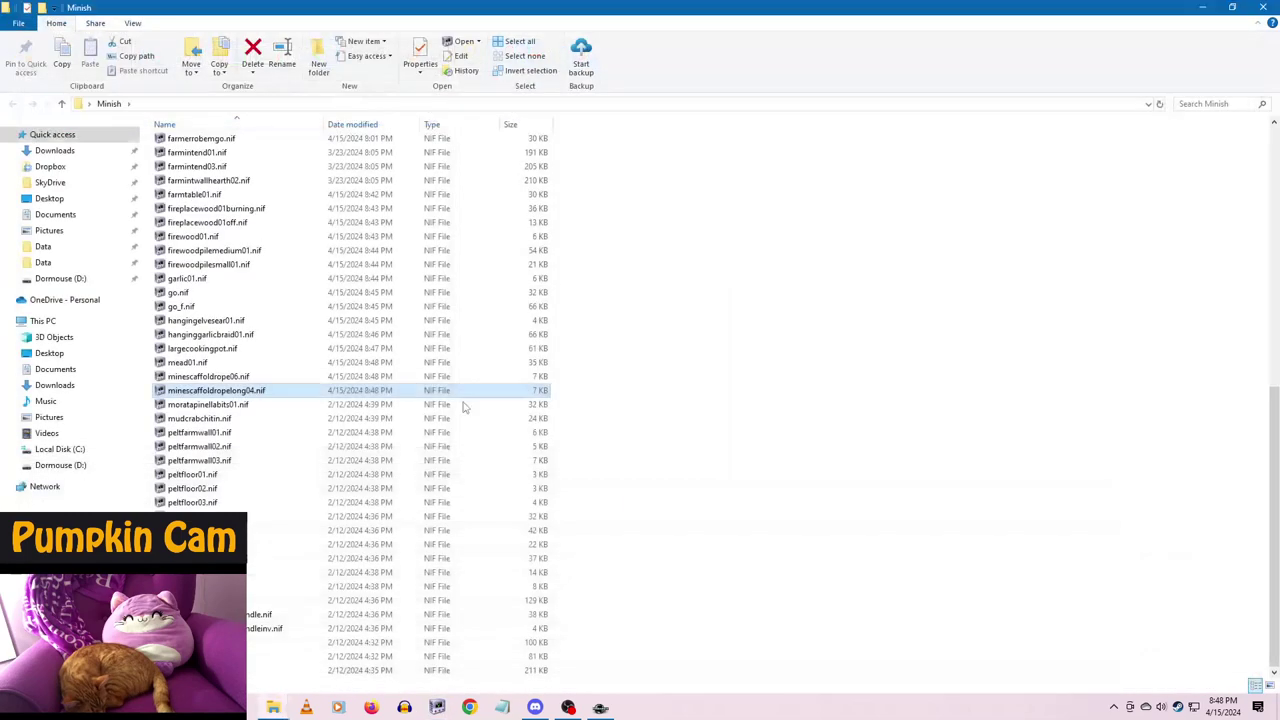
- Open moratapinellabits01.nif from the Minish folder and set the scale of its BSFadeNode root to 10
{"action": "double_click", "coordinate": [237, 405]}
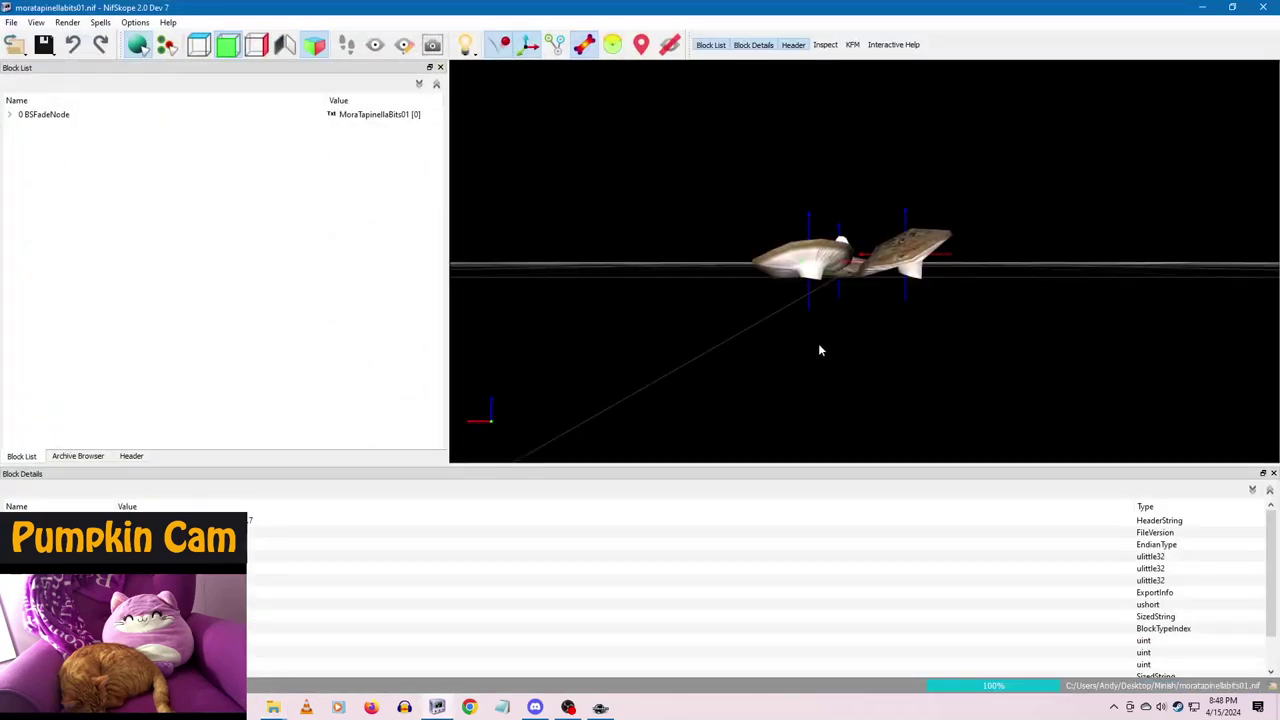
{"action": "left_click_drag", "start_coordinate": [818, 343], "coordinate": [822, 304]}
{"action": "left_click", "coordinate": [821, 292]}
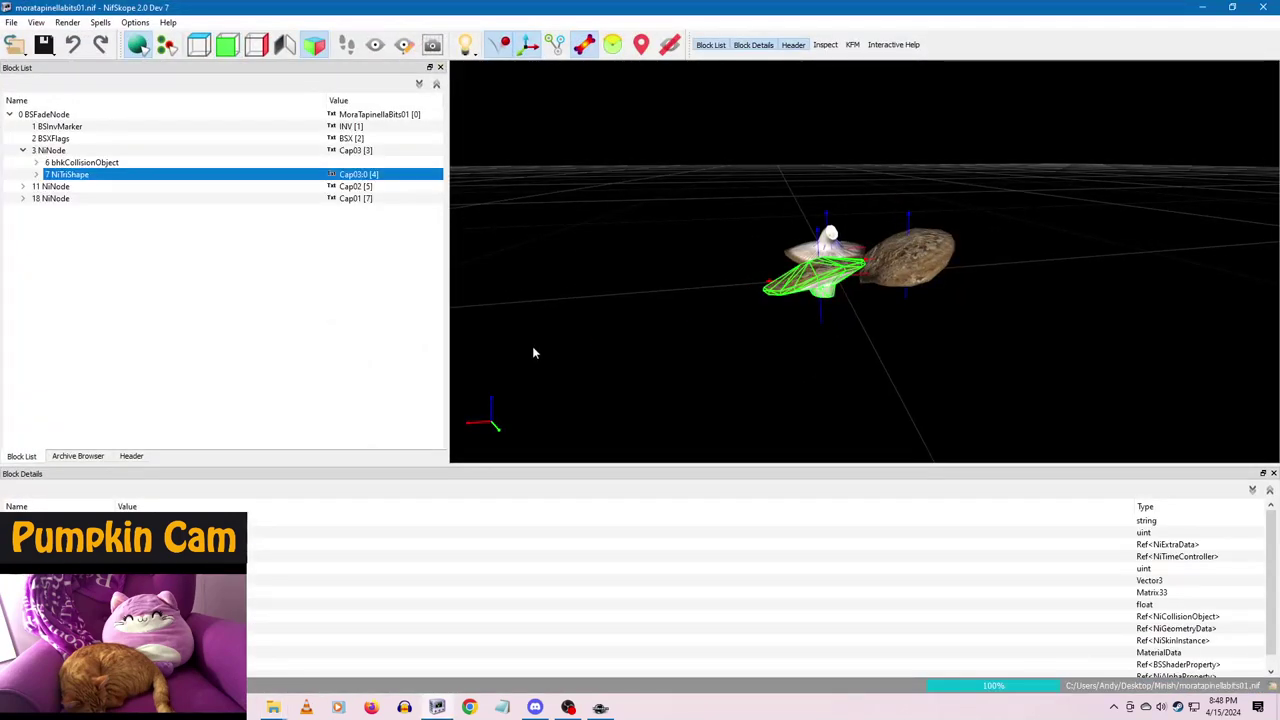
{"action": "left_click", "coordinate": [40, 115]}
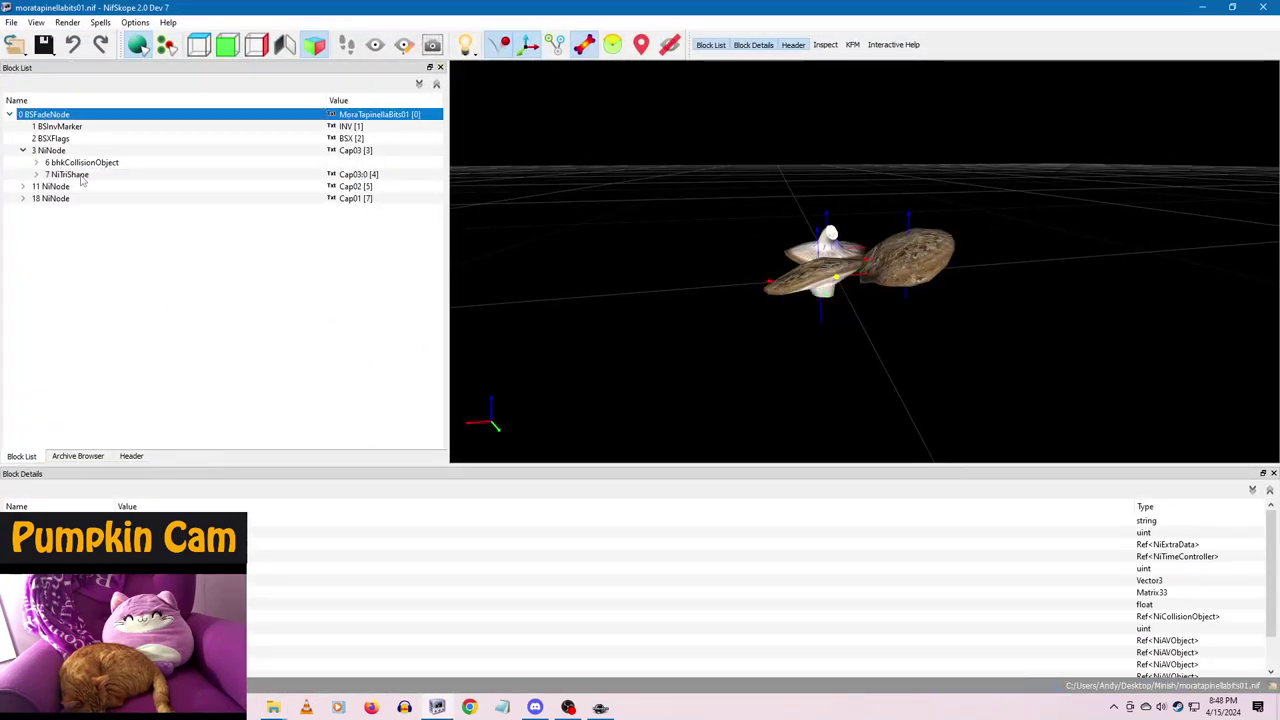
{"action": "double_click", "coordinate": [135, 604]}
{"action": "type", "text": "10"}
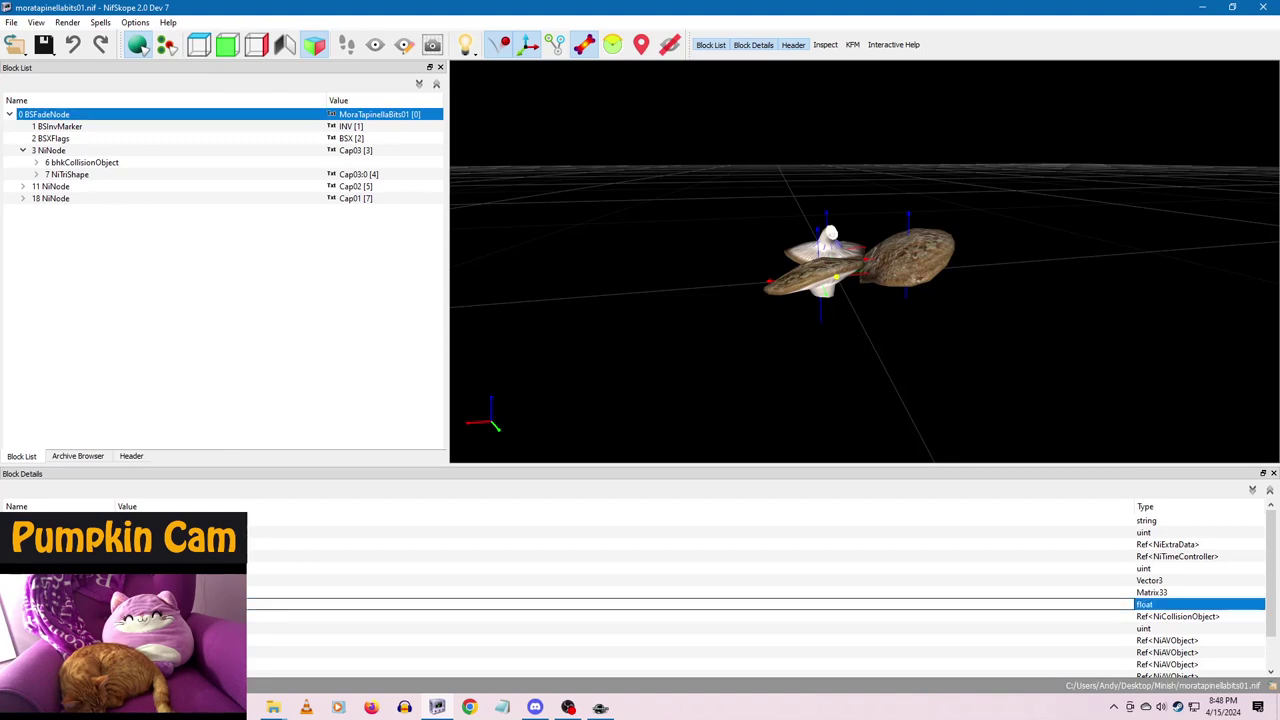
{"action": "left_click", "coordinate": [135, 592]}
- Apply the transform of the MoraTapinellaBits01 root, then save and close moratapinellabits01.nif
{"action": "right_click", "coordinate": [48, 117]}
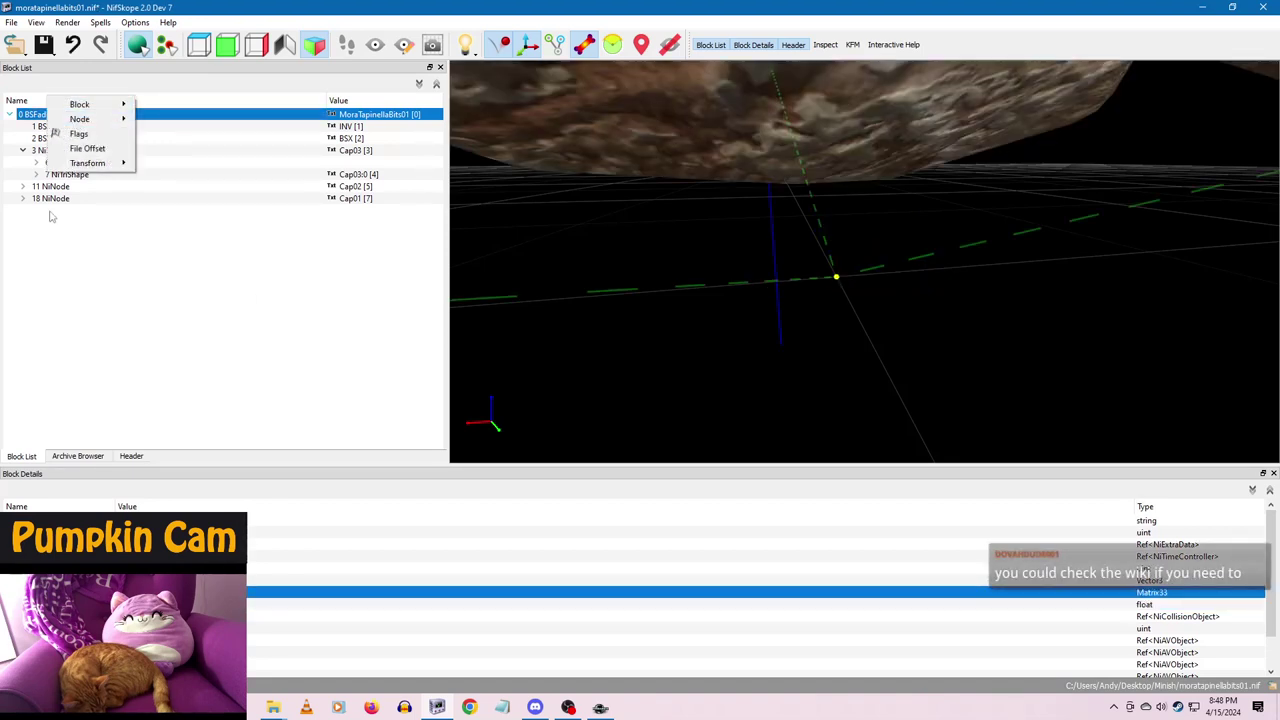
{"action": "mouse_move", "coordinate": [97, 167]}
{"action": "left_click", "coordinate": [157, 169]}
{"action": "scroll", "coordinate": [724, 344], "scroll_direction": "down", "scroll_amount": 2}
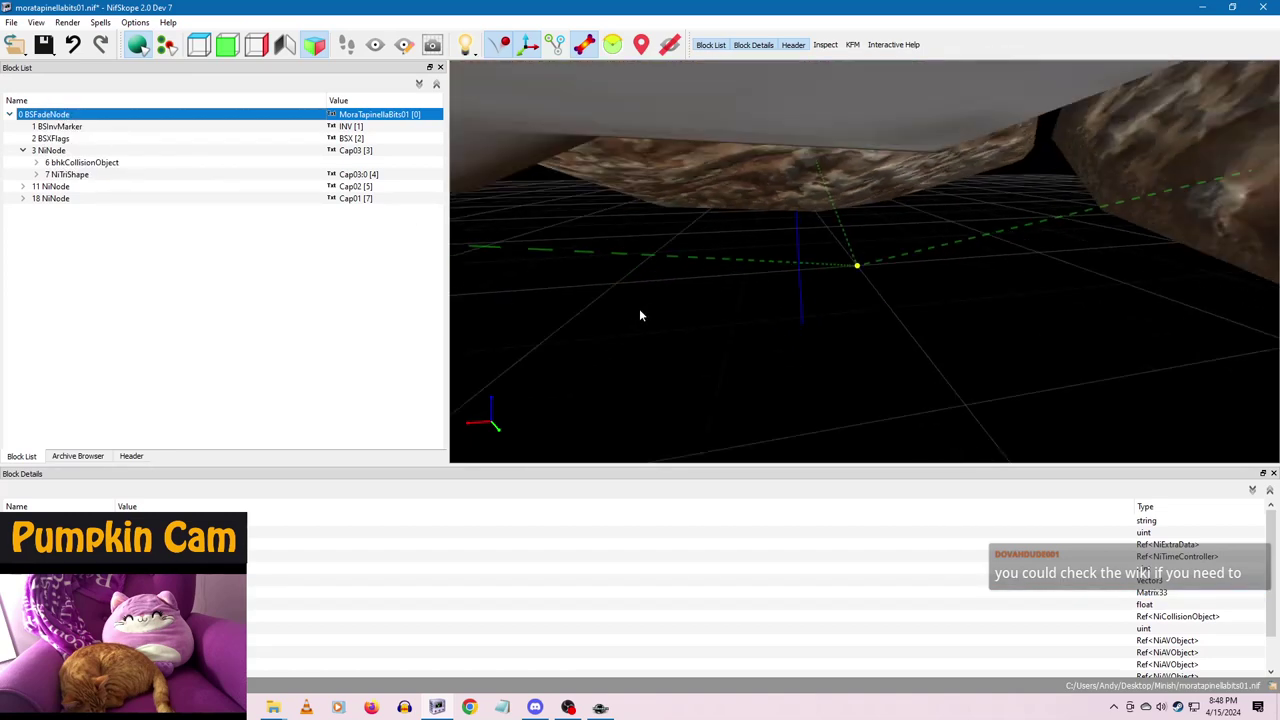
{"action": "scroll", "coordinate": [643, 312], "scroll_direction": "down", "scroll_amount": 3}
{"action": "left_click_drag", "start_coordinate": [730, 296], "coordinate": [777, 327]}
{"action": "scroll", "coordinate": [780, 330], "scroll_direction": "down", "scroll_amount": 1}
{"action": "left_click", "coordinate": [854, 302]}
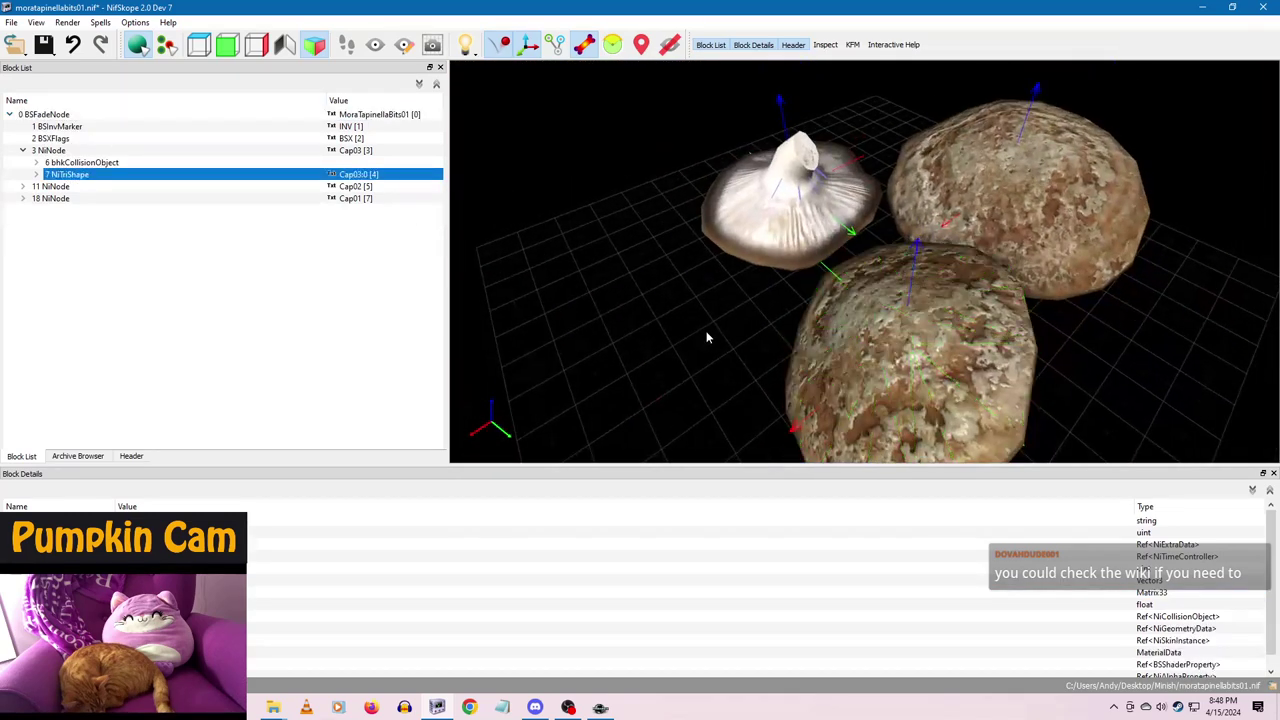
{"action": "left_click", "coordinate": [43, 44]}
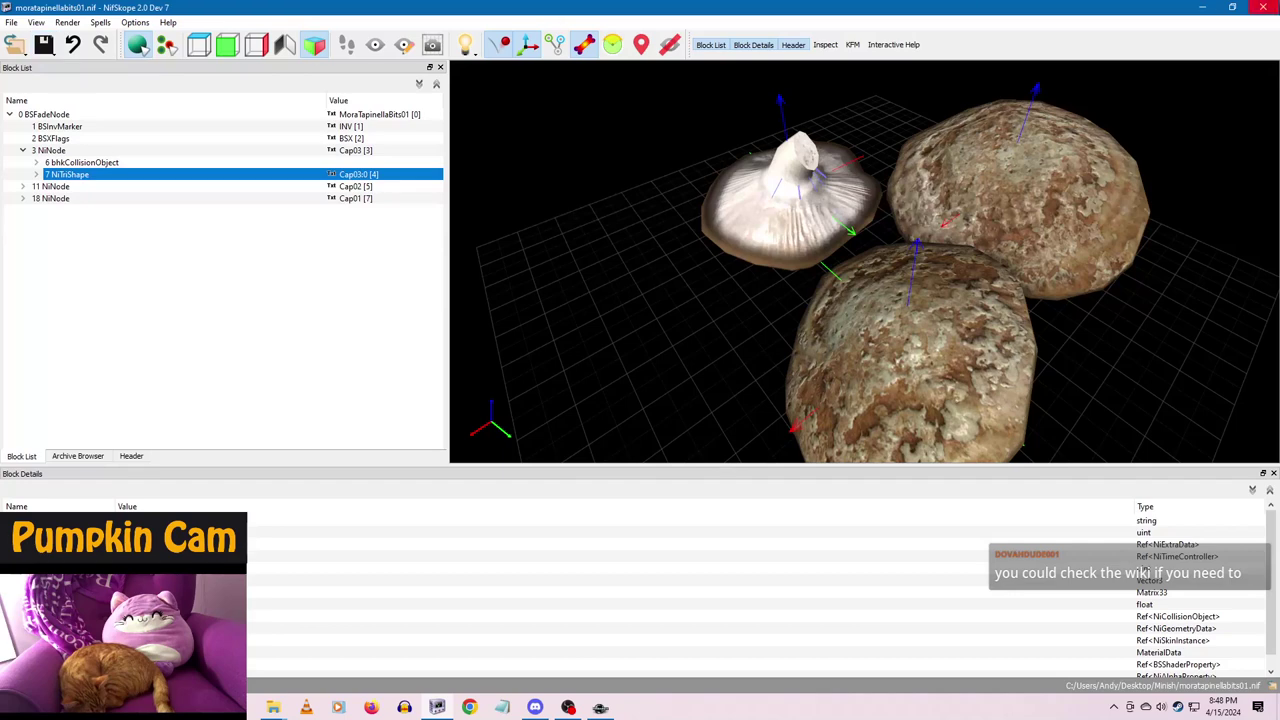
{"action": "left_click", "coordinate": [1258, 8]}
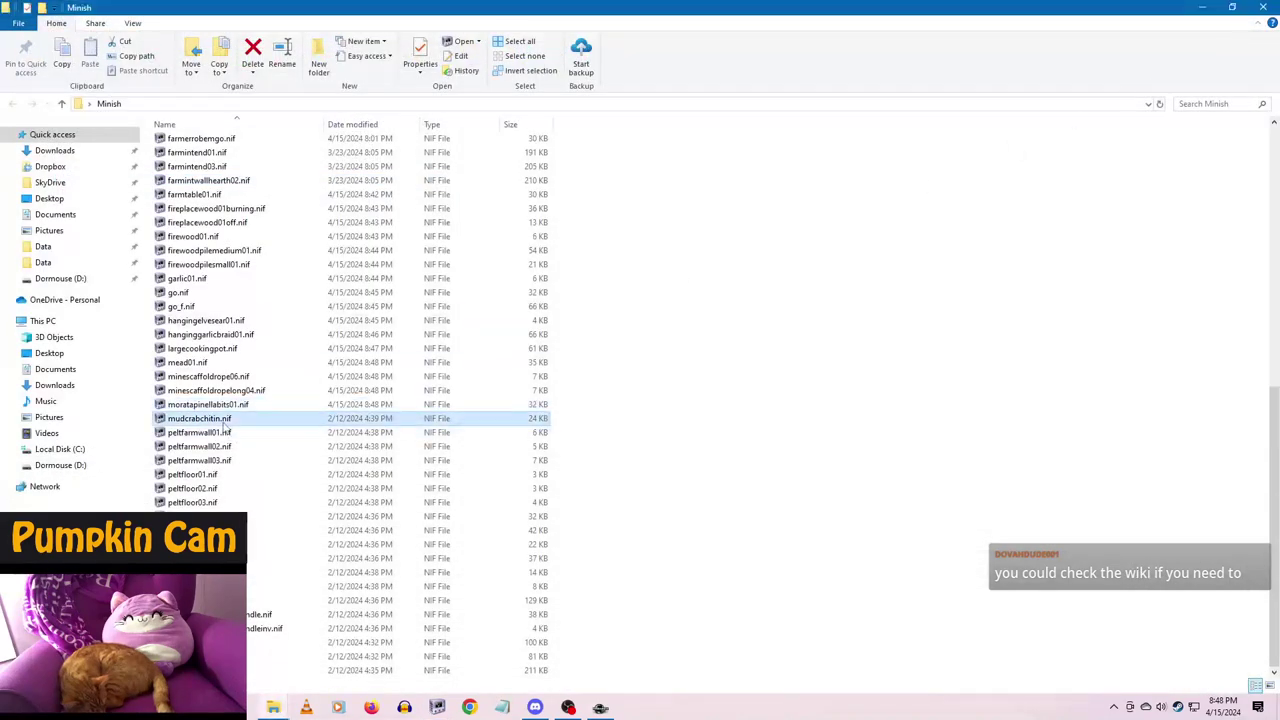
- Open mudcrabchitin.nif from the Minish folder and set the scale of its BSFadeNode root to 10
{"action": "double_click", "coordinate": [268, 420]}
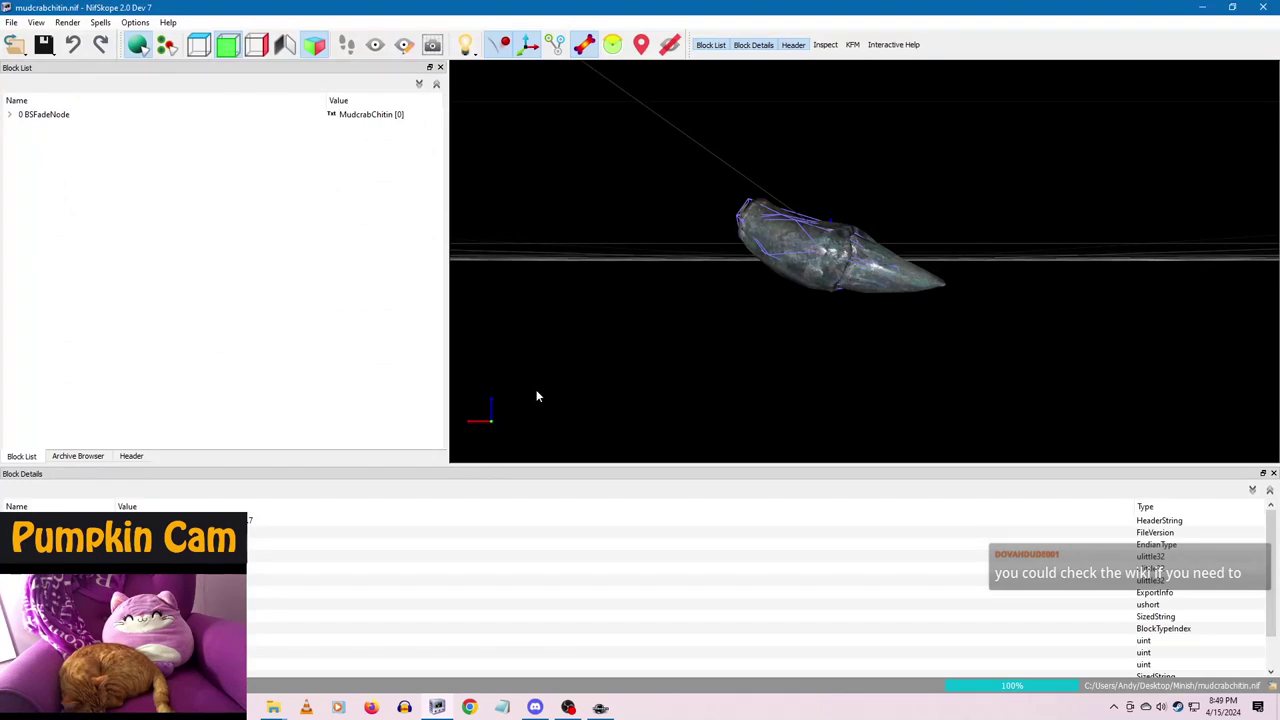
{"action": "left_click_drag", "start_coordinate": [915, 348], "coordinate": [832, 380]}
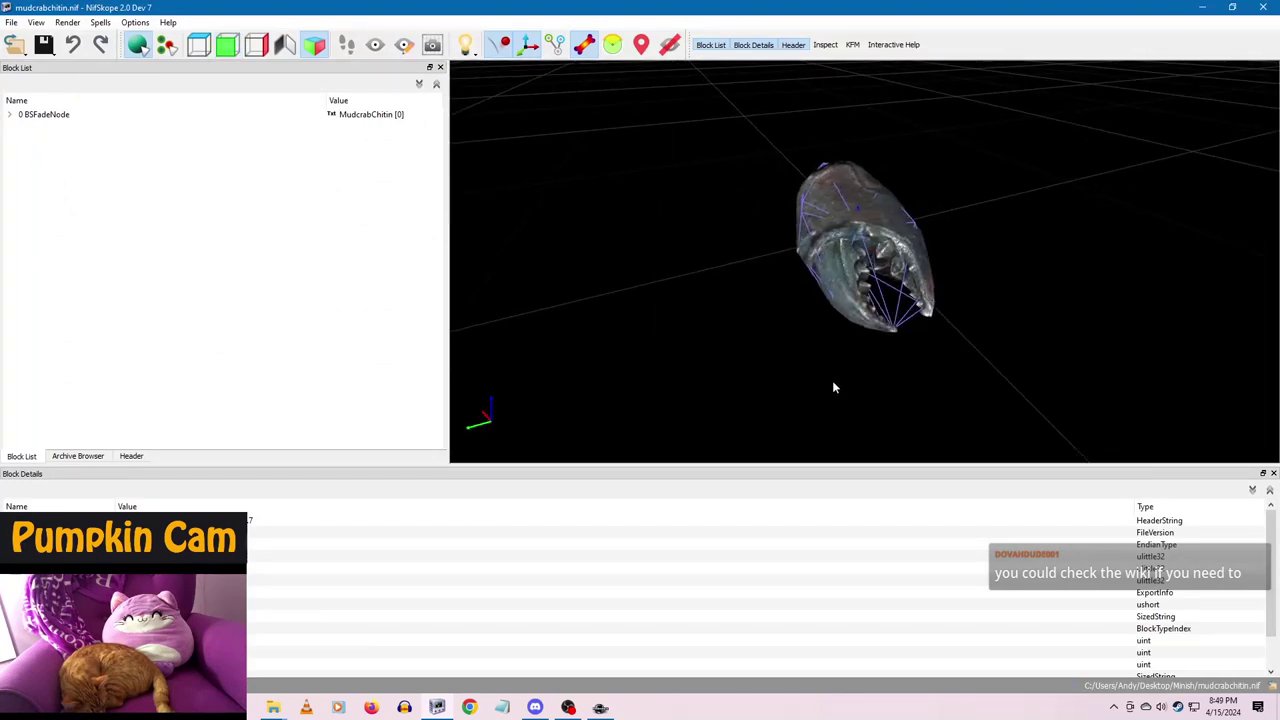
{"action": "left_click", "coordinate": [802, 200]}
{"action": "left_click", "coordinate": [37, 119]}
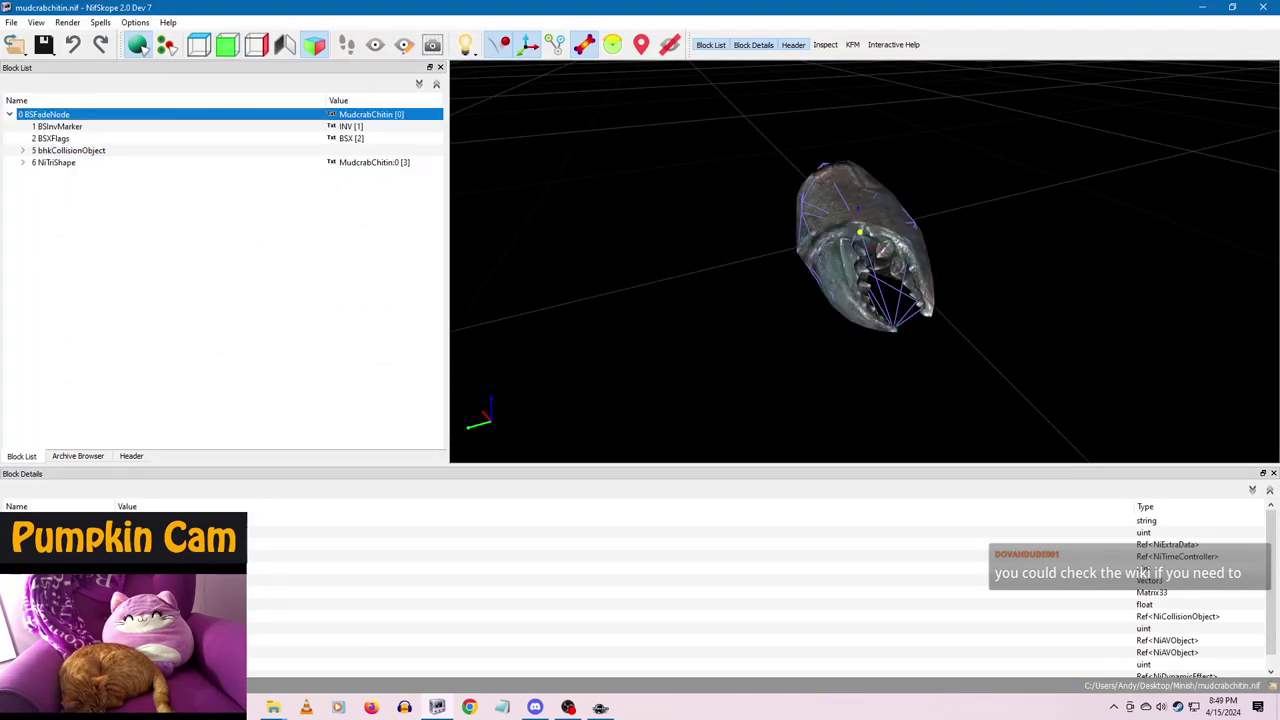
{"action": "double_click", "coordinate": [180, 604]}
{"action": "type", "text": "10"}
{"action": "left_click", "coordinate": [190, 580]}
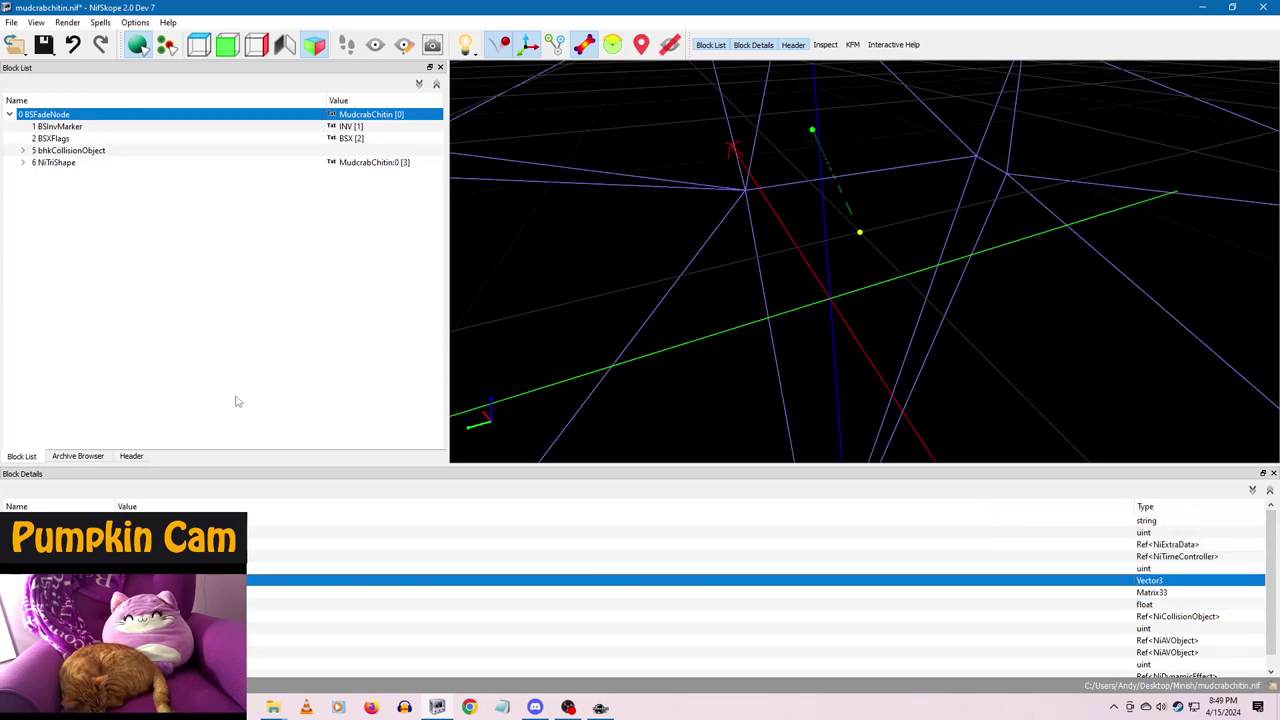
- Apply the transform of the MudcrabChitin root, then save and close mudcrabchitin.nif
{"action": "right_click", "coordinate": [57, 115]}
{"action": "mouse_move", "coordinate": [103, 169]}
{"action": "left_click", "coordinate": [173, 171]}
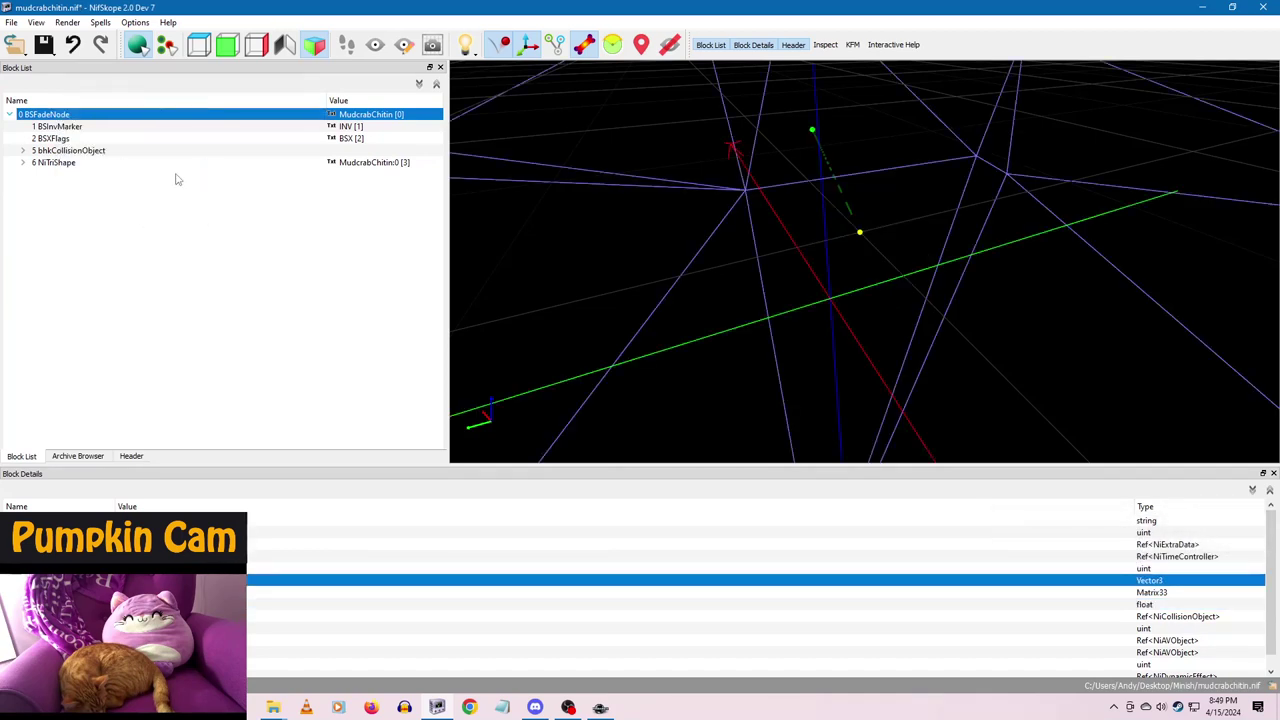
{"action": "scroll", "coordinate": [746, 276], "scroll_direction": "down", "scroll_amount": 5}
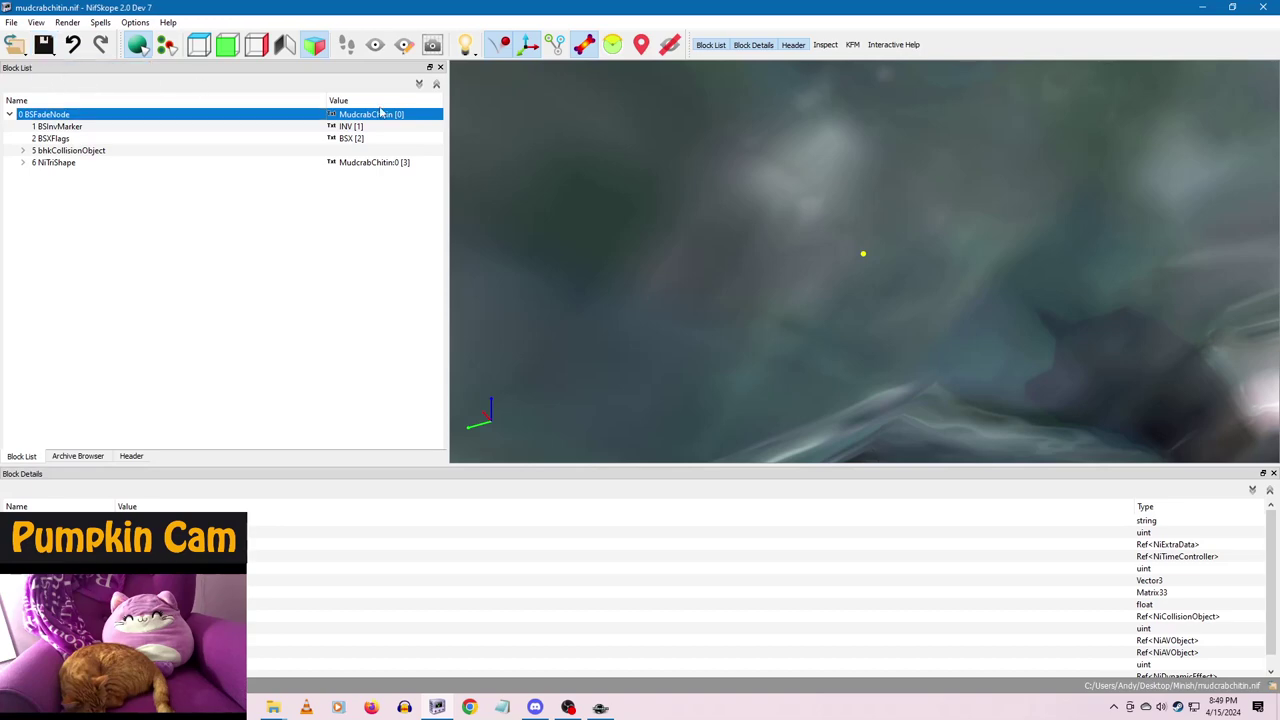
{"action": "left_click", "coordinate": [1265, 6]}
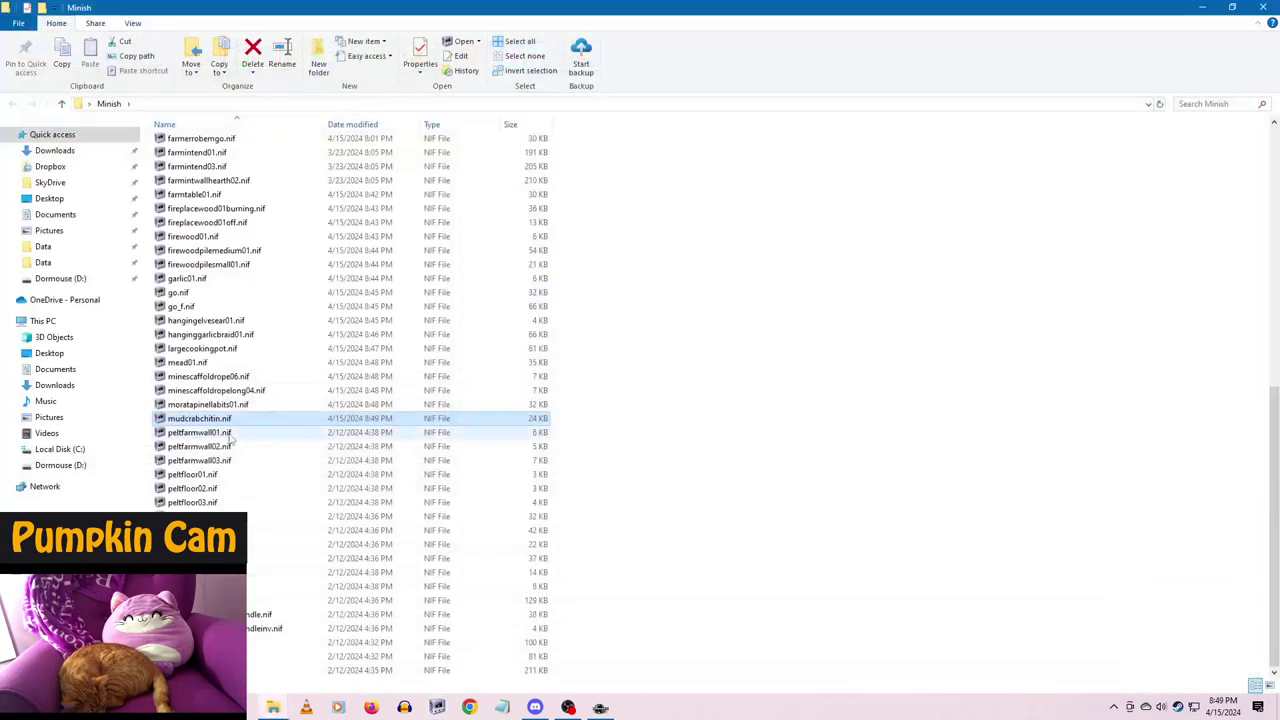
- Open peltfarmwall01.nif from the Minish folder and change the scale of its BSFadeNode root
{"action": "double_click", "coordinate": [229, 433]}
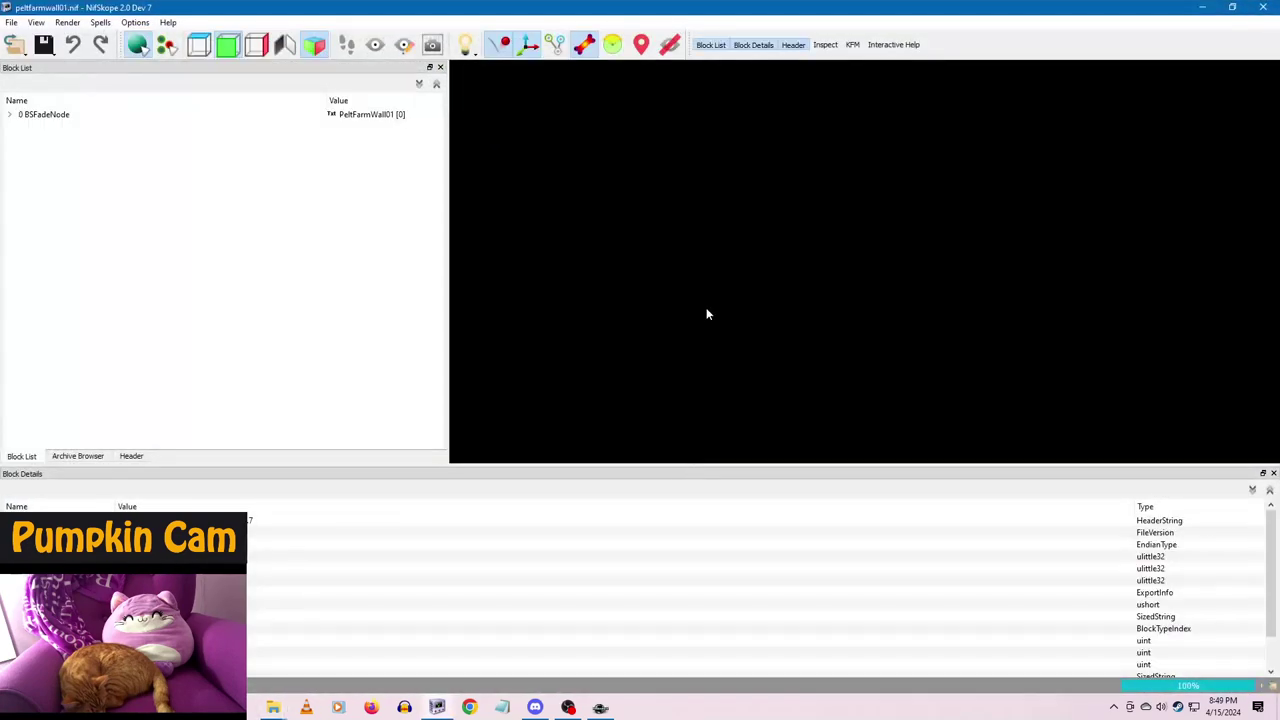
{"action": "left_click", "coordinate": [795, 315]}
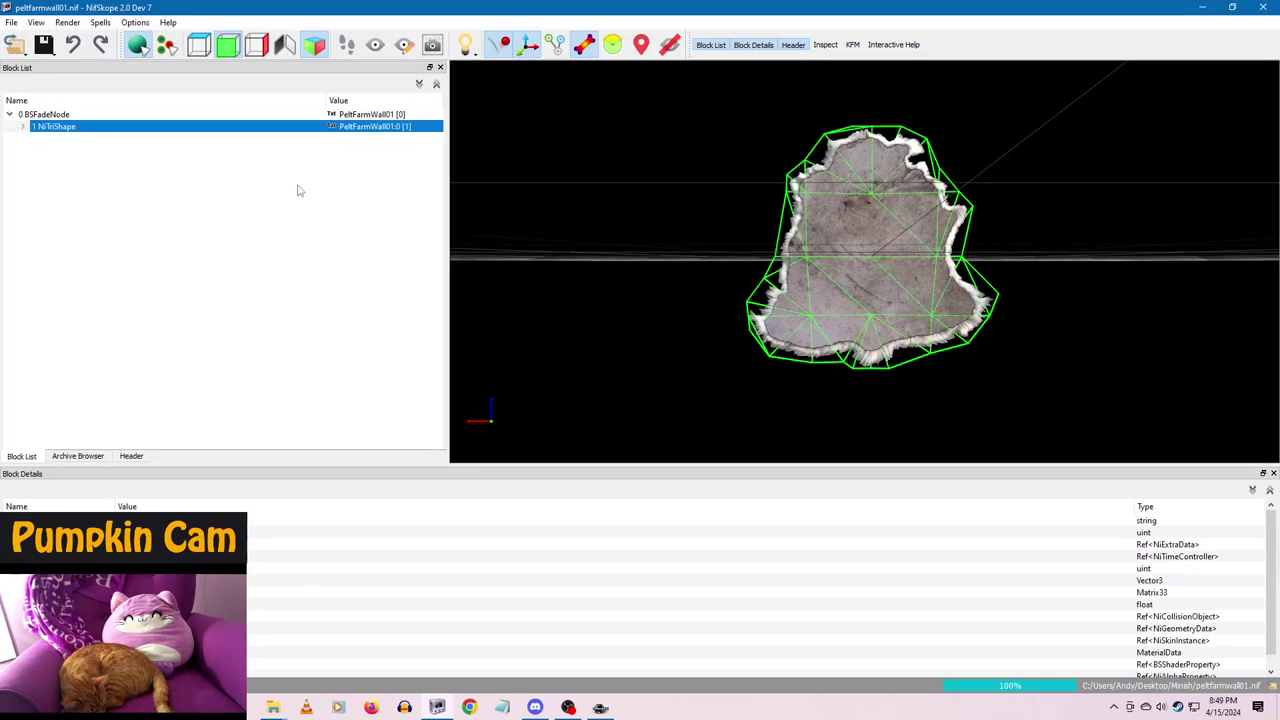
{"action": "left_click", "coordinate": [54, 114]}
{"action": "double_click", "coordinate": [238, 605]}
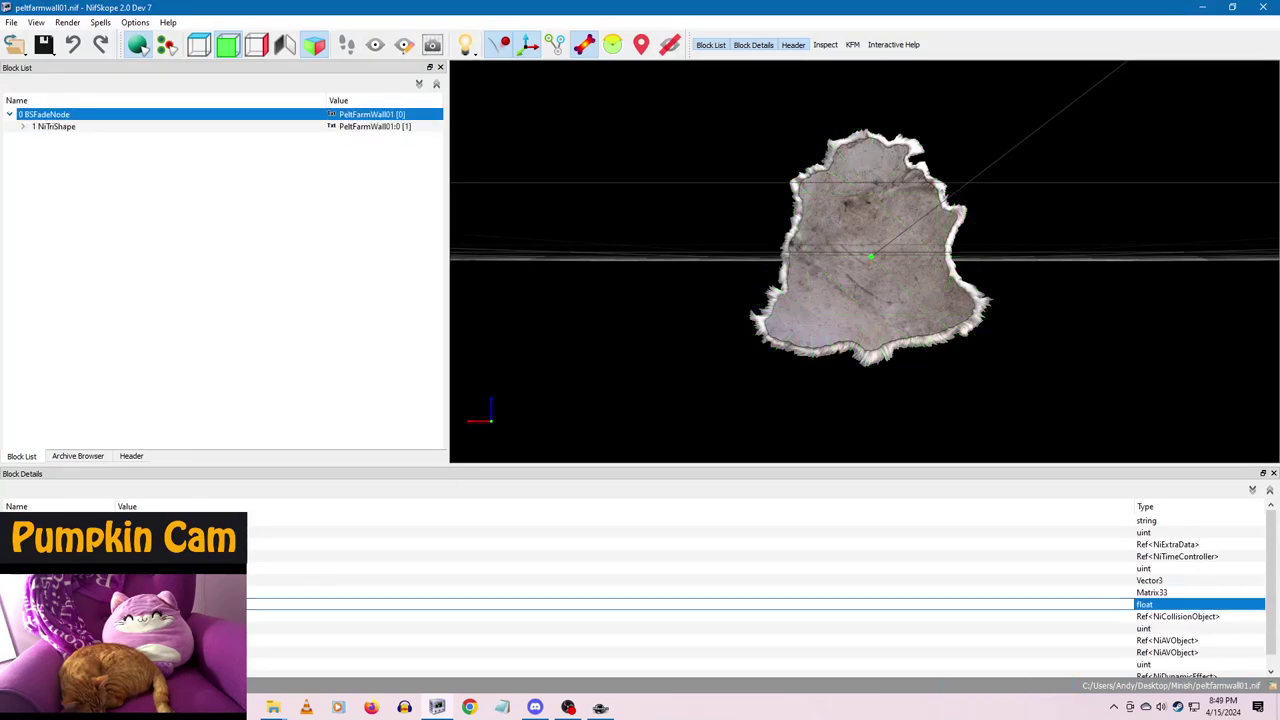
{"action": "type", "text": "0"}
{"action": "left_click", "coordinate": [242, 579]}
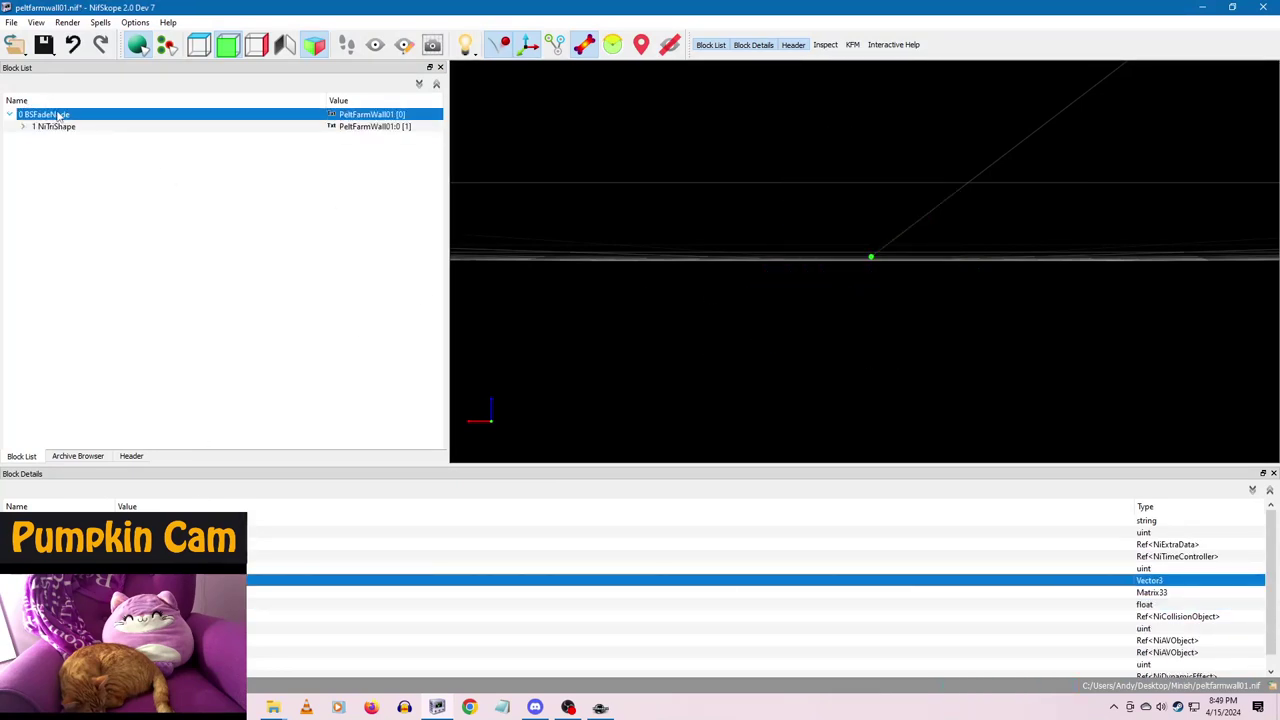
- Apply the transform of the PeltFarmWall01 root, then save and close peltfarmwall01.nif
{"action": "right_click", "coordinate": [58, 116]}
{"action": "mouse_move", "coordinate": [100, 164]}
{"action": "left_click", "coordinate": [170, 166]}
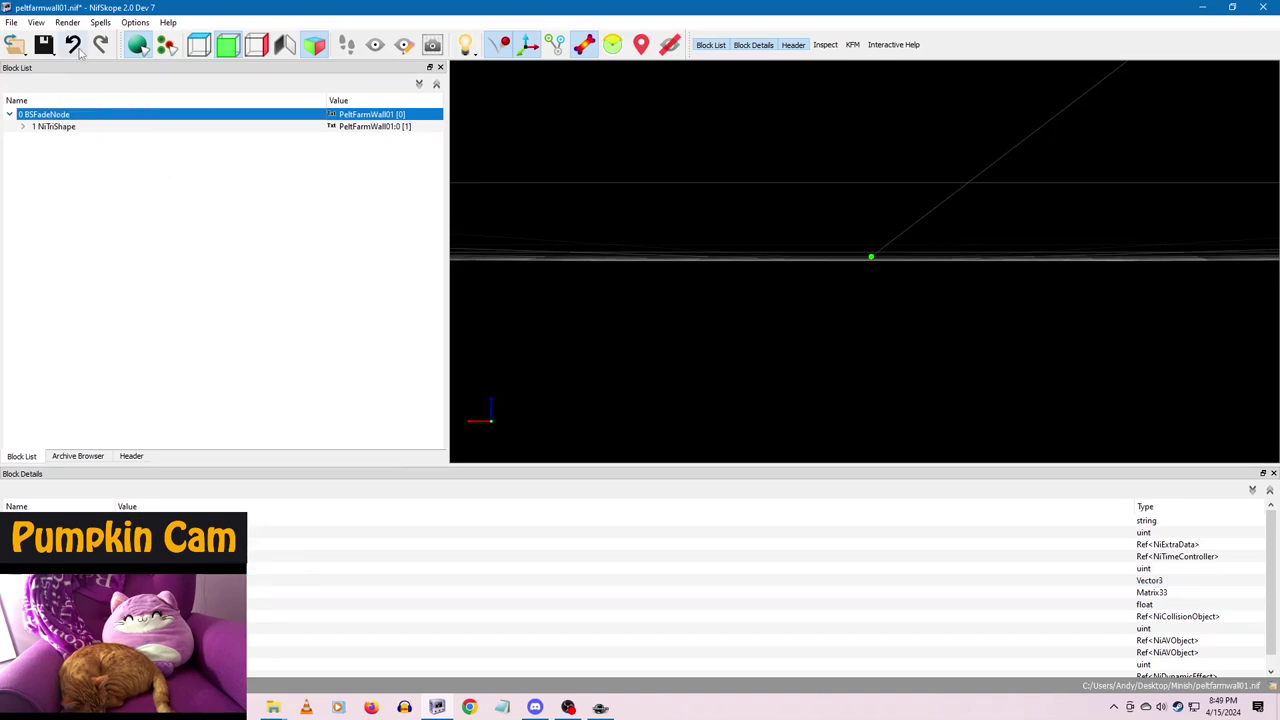
{"action": "left_click", "coordinate": [45, 47]}
{"action": "left_click", "coordinate": [62, 68]}
{"action": "left_click", "coordinate": [1270, 8]}
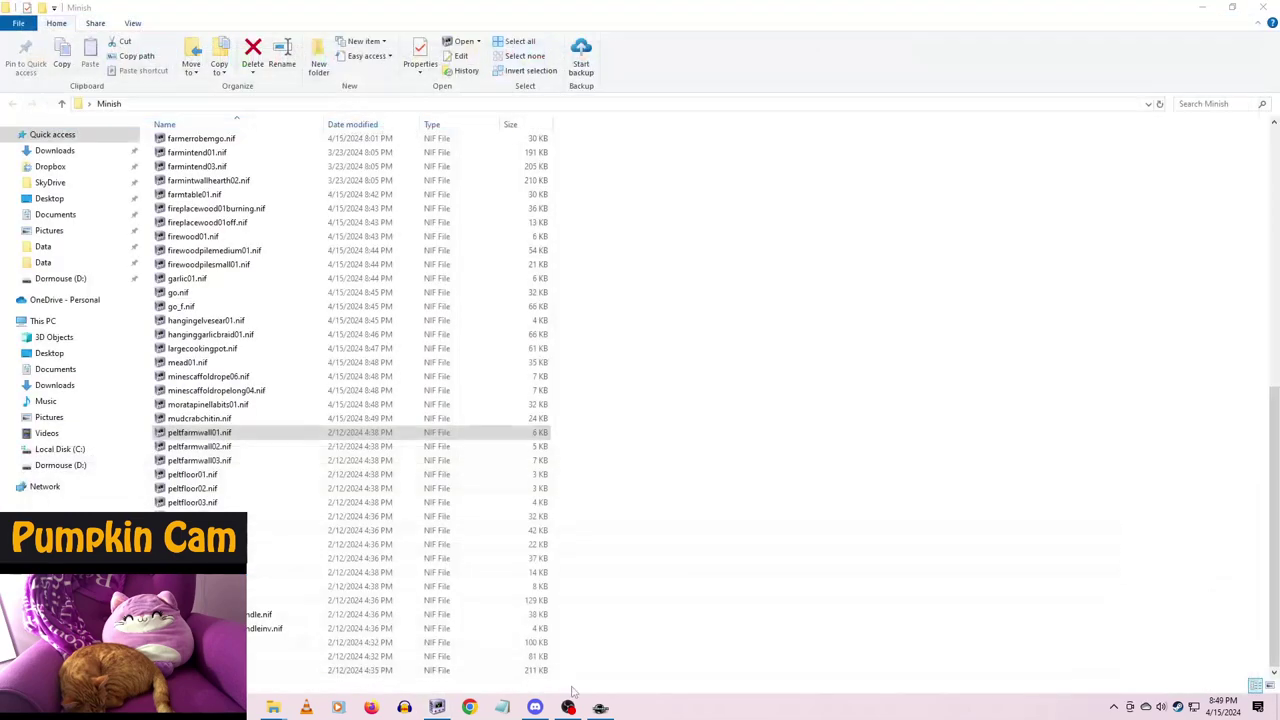
- Open peltfarmwall02.nif from the Minish folder and change the scale of its BSFadeNode root
{"action": "mouse_move", "coordinate": [603, 708]}
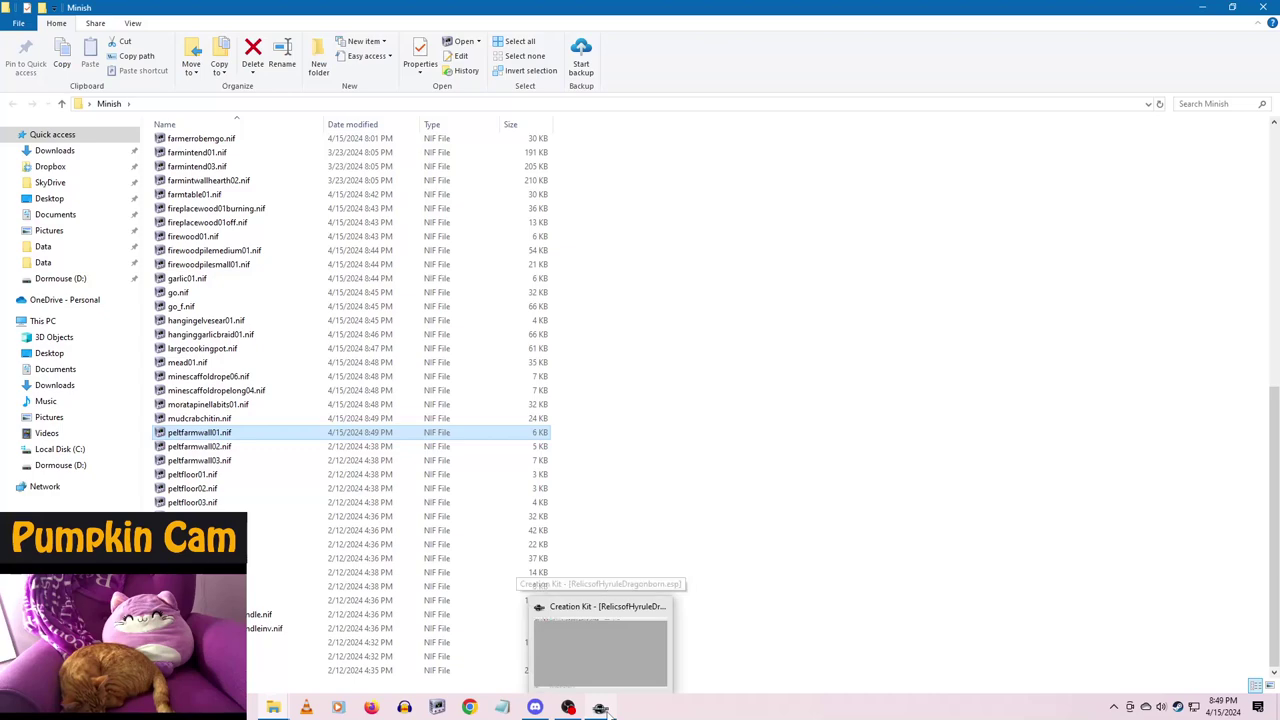
{"action": "double_click", "coordinate": [470, 446]}
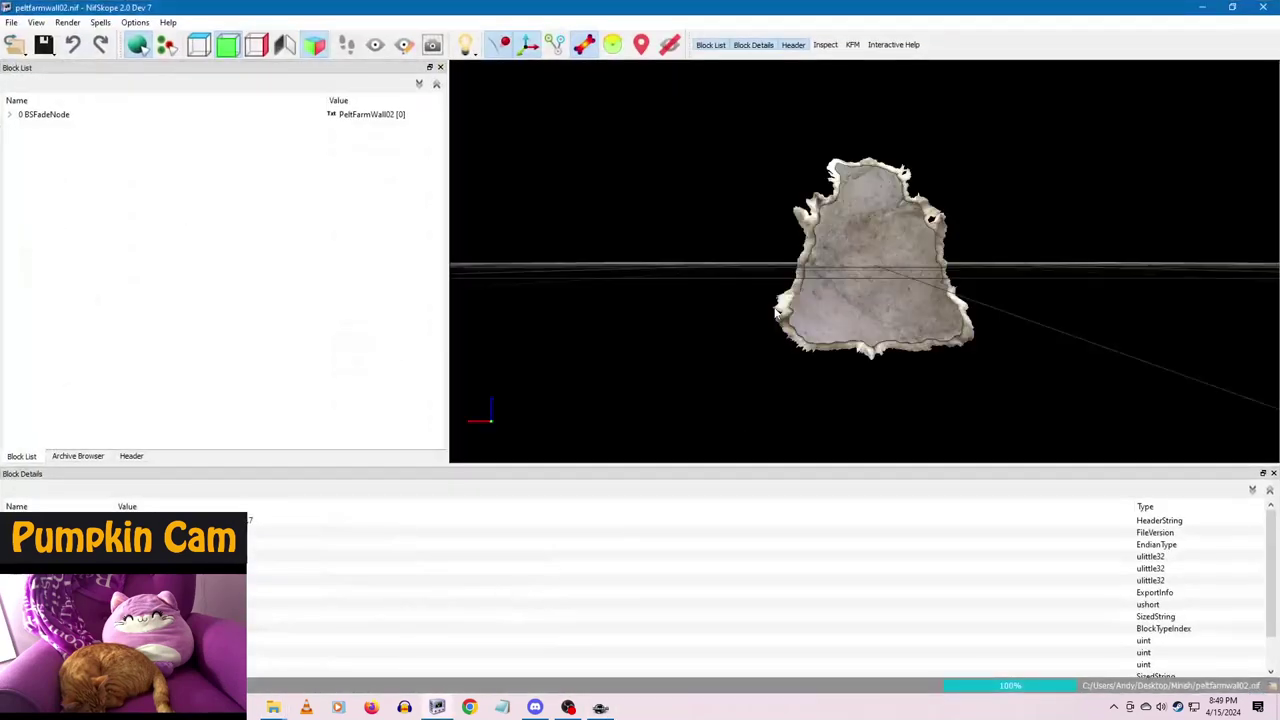
{"action": "left_click_drag", "start_coordinate": [778, 312], "coordinate": [882, 234]}
{"action": "left_click", "coordinate": [882, 234]}
{"action": "left_click", "coordinate": [42, 114]}
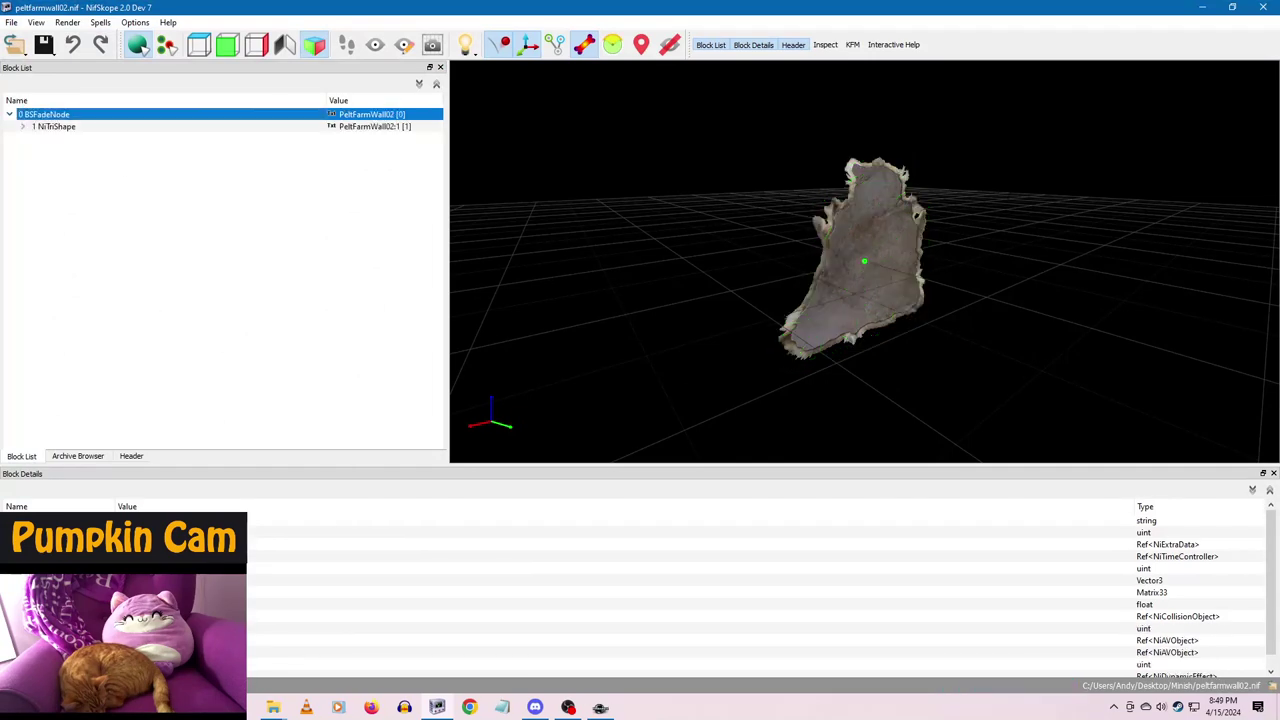
- Apply the transform of the PeltFarmWall02 root, then save and close peltfarmwall02.nif
{"action": "right_click", "coordinate": [50, 118]}
{"action": "mouse_move", "coordinate": [91, 168]}
{"action": "left_click", "coordinate": [166, 171]}
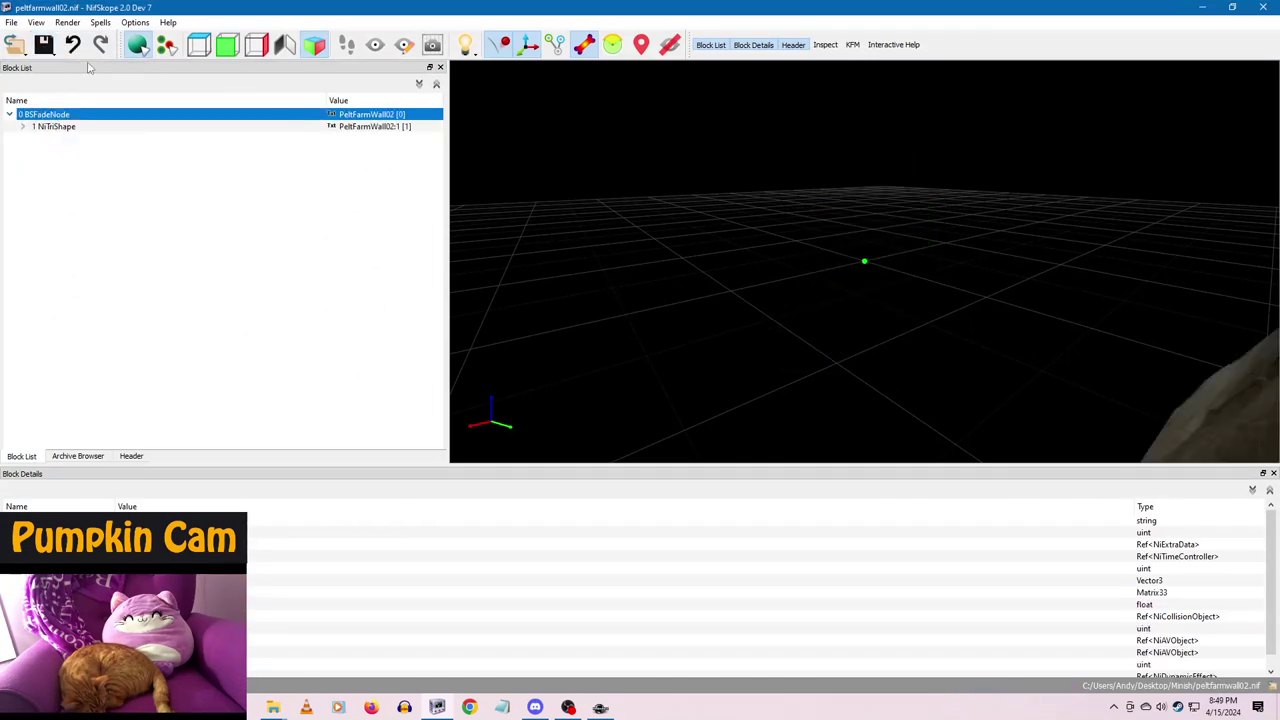
{"action": "left_click", "coordinate": [1268, 8]}
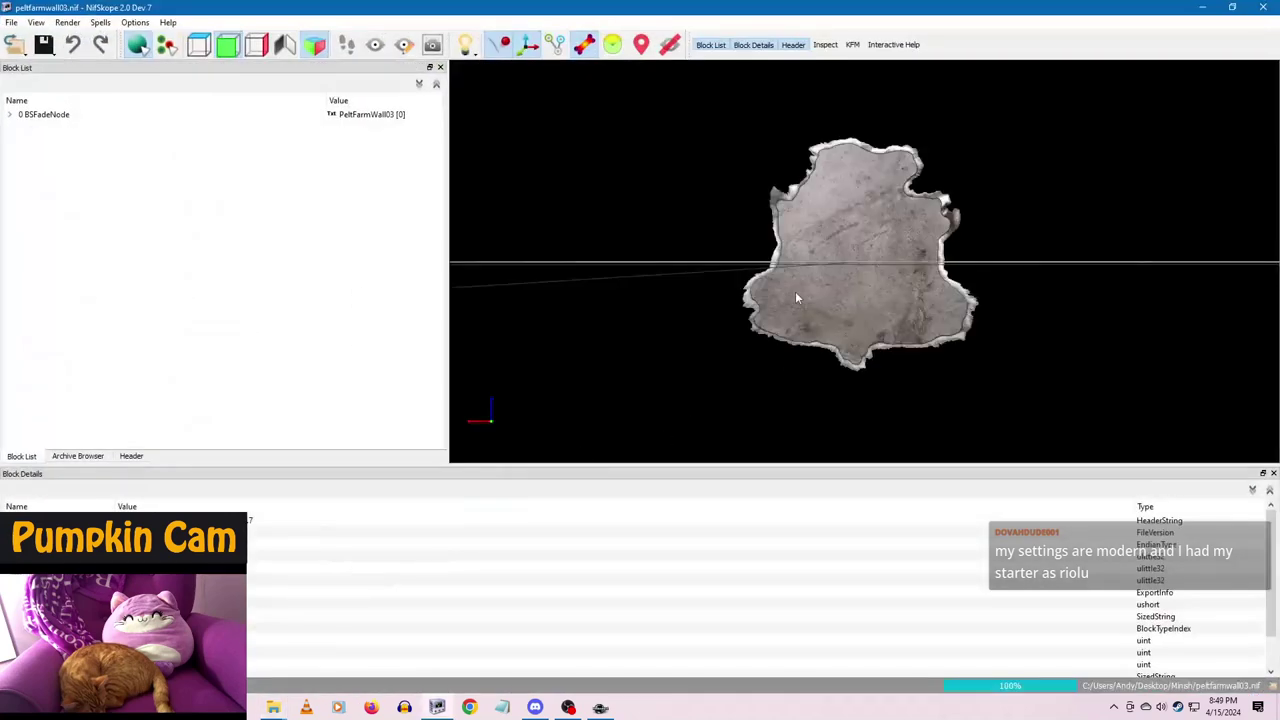
- Set the scale of the PeltFarmWall03 BSFadeNode root to 10
{"action": "left_click", "coordinate": [27, 114]}
{"action": "double_click", "coordinate": [200, 604]}
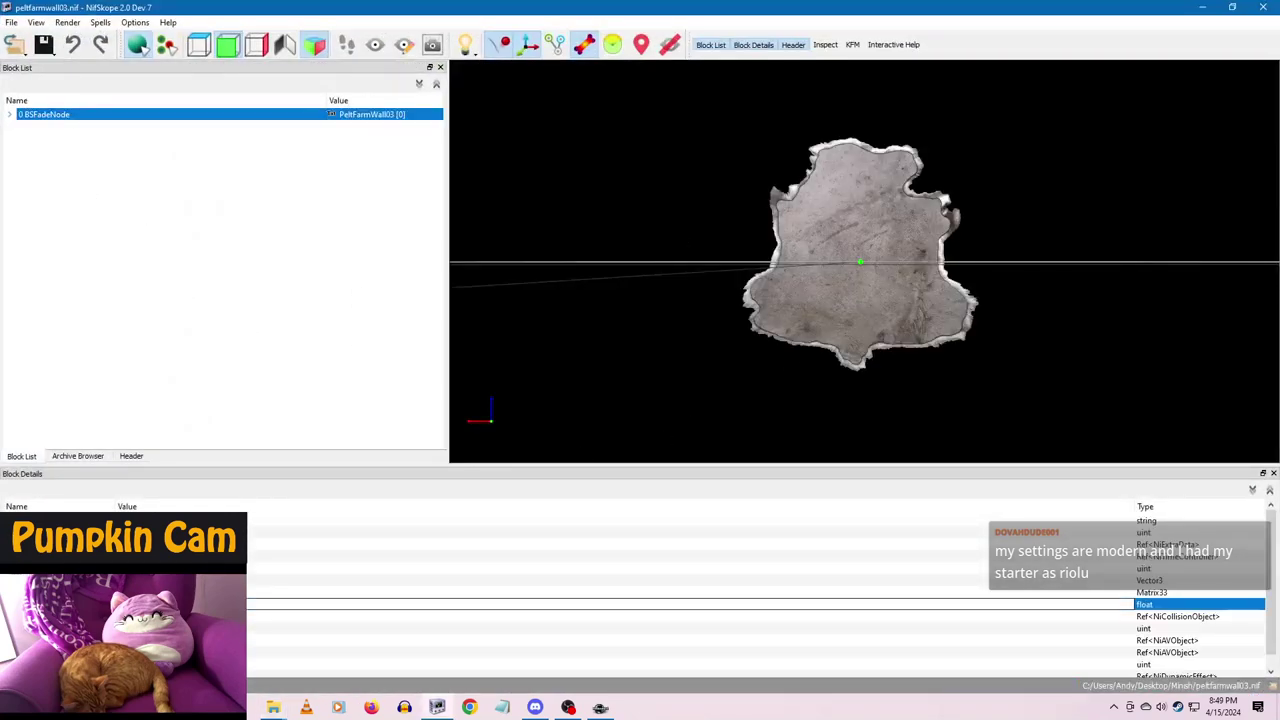
{"action": "type", "text": "10"}
{"action": "left_click", "coordinate": [205, 592]}
- Apply the transform of the PeltFarmWall03 root, then save and close peltfarmwall03.nif
{"action": "right_click", "coordinate": [52, 115]}
{"action": "mouse_move", "coordinate": [110, 173]}
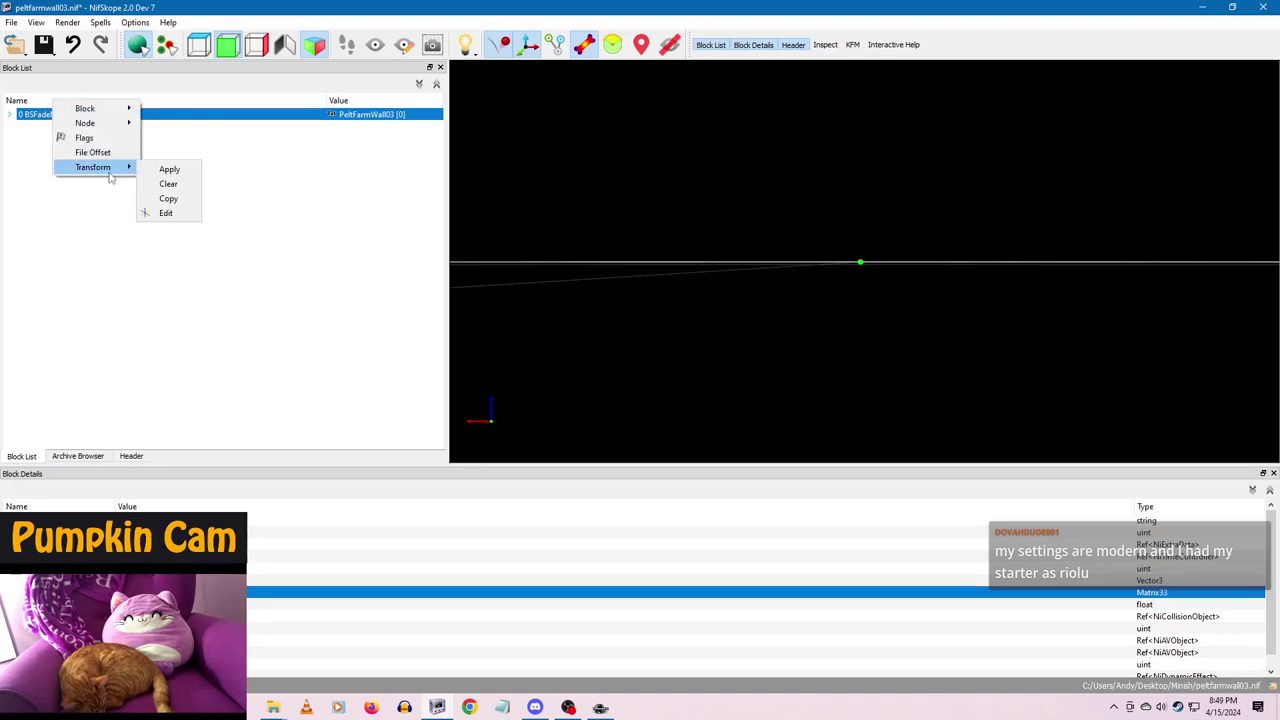
{"action": "left_click", "coordinate": [163, 171]}
{"action": "left_click", "coordinate": [46, 47]}
{"action": "left_click", "coordinate": [65, 69]}
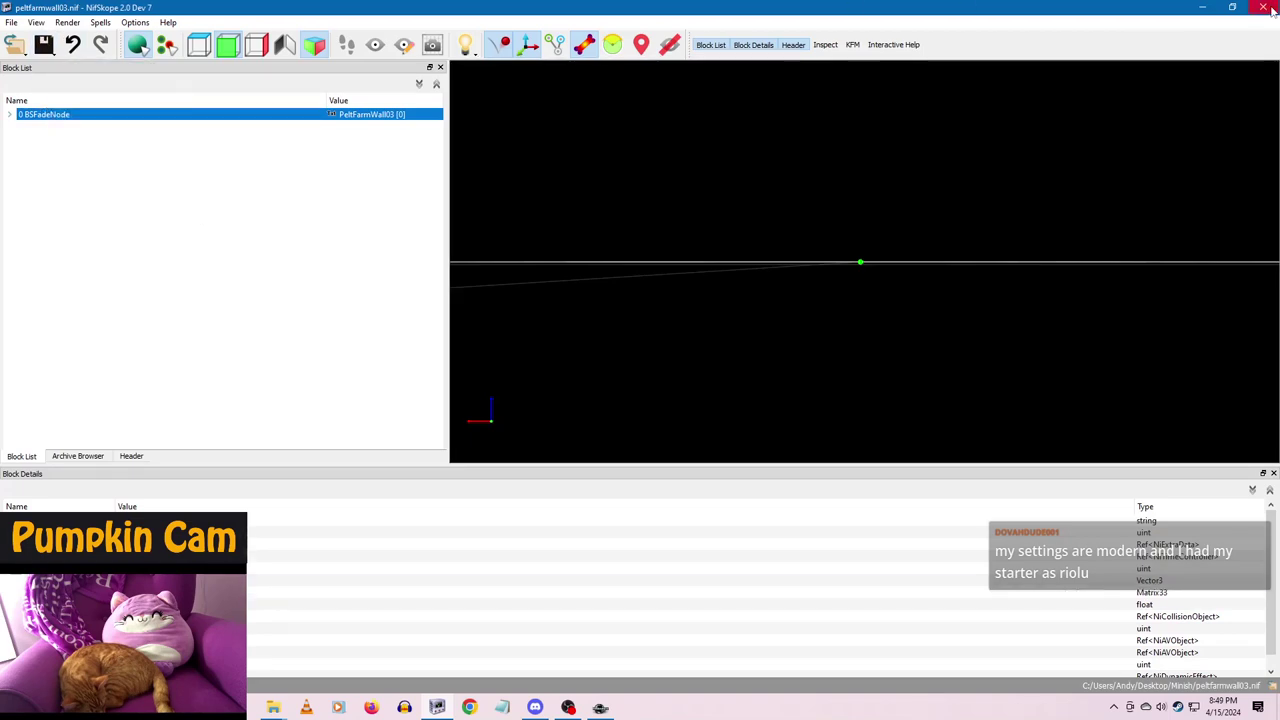
{"action": "left_click", "coordinate": [1263, 7]}
- Open peltfloor01.nif from the Minish folder and set the scale of its BSFadeNode root to 10
{"action": "double_click", "coordinate": [322, 476]}
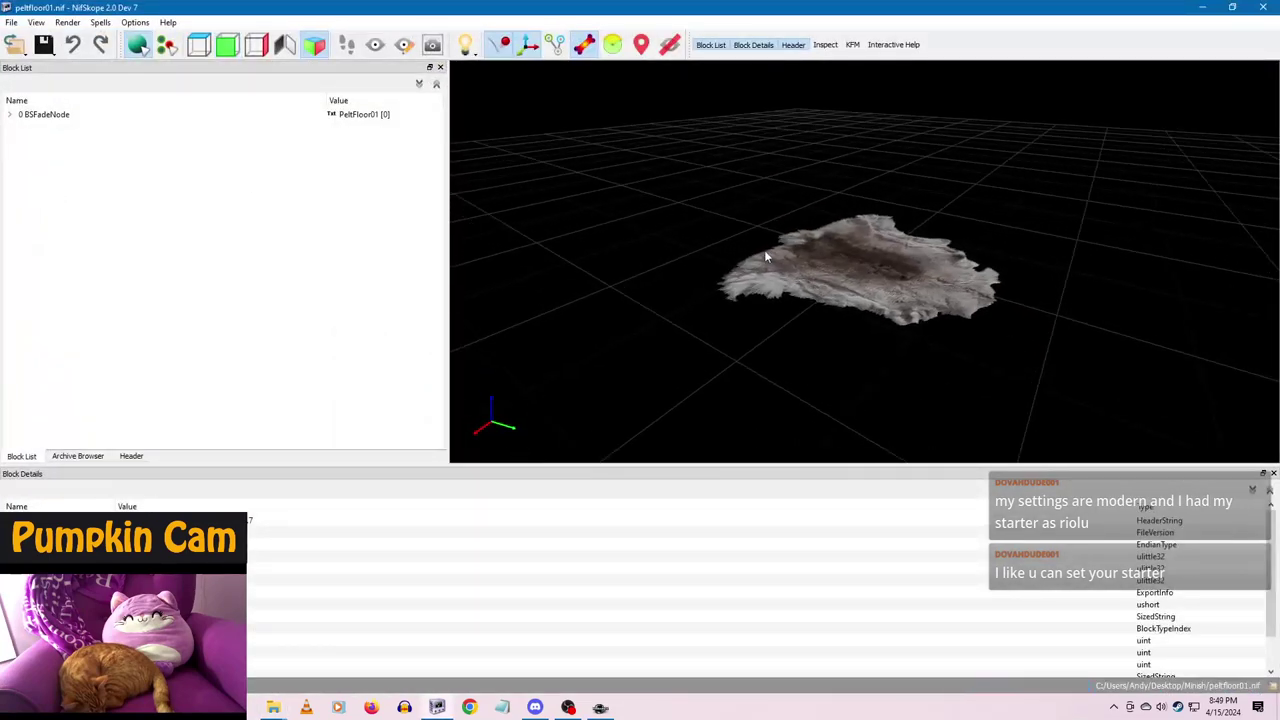
{"action": "left_click", "coordinate": [766, 257]}
{"action": "left_click", "coordinate": [53, 116]}
{"action": "double_click", "coordinate": [150, 604]}
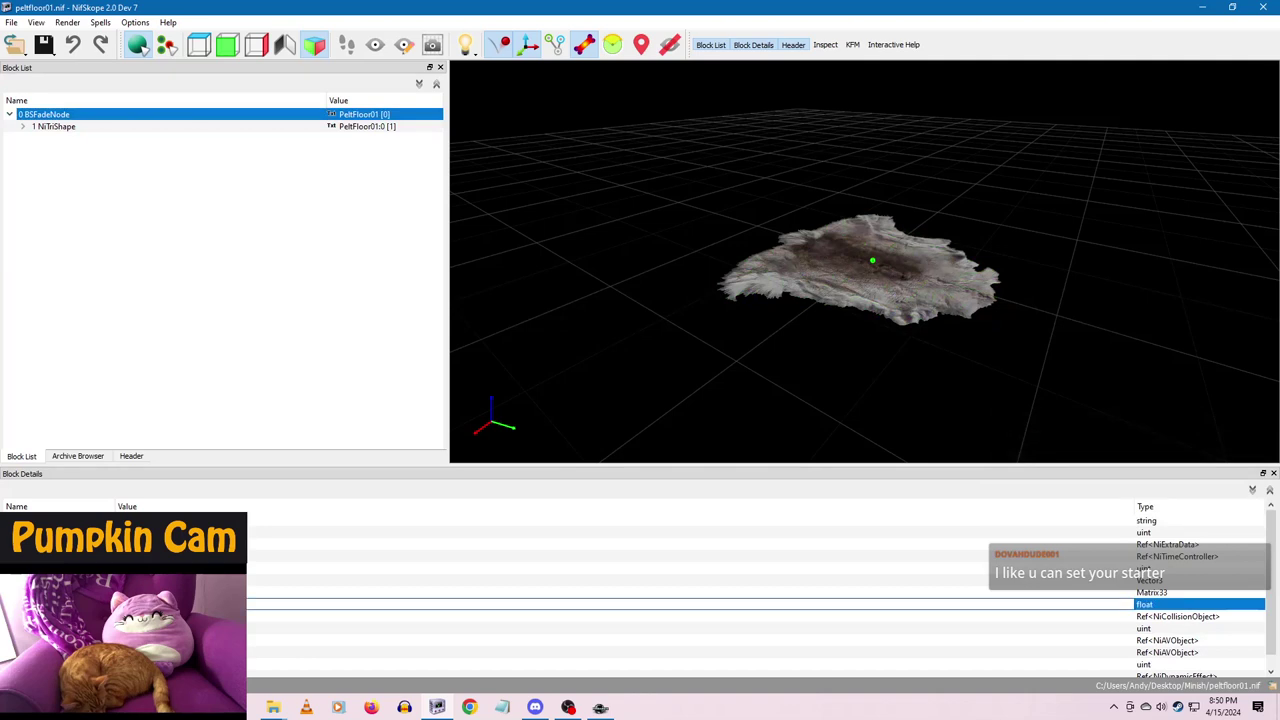
{"action": "type", "text": "10"}
{"action": "left_click", "coordinate": [150, 592]}
- Apply the transform of the PeltFloor01 root, then save and close peltfloor01.nif
{"action": "right_click", "coordinate": [60, 113]}
{"action": "mouse_move", "coordinate": [87, 167]}
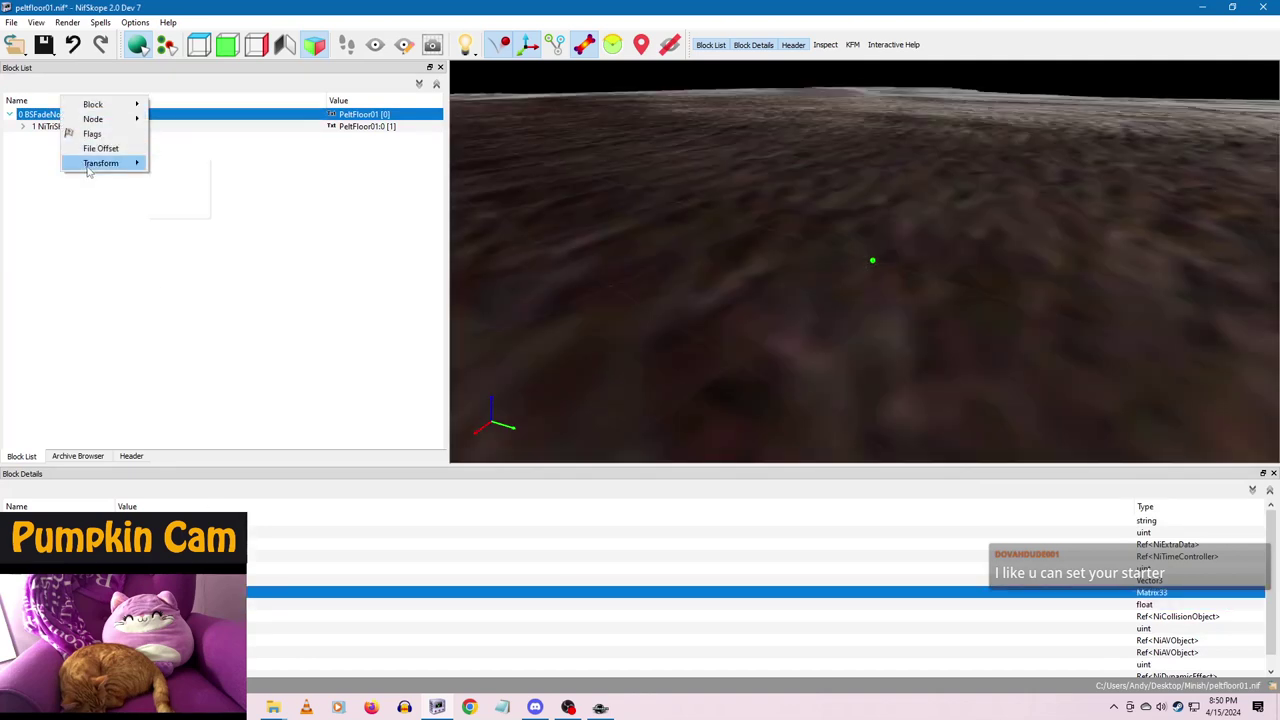
{"action": "left_click", "coordinate": [167, 163]}
{"action": "left_click", "coordinate": [46, 46]}
{"action": "left_click", "coordinate": [59, 71]}
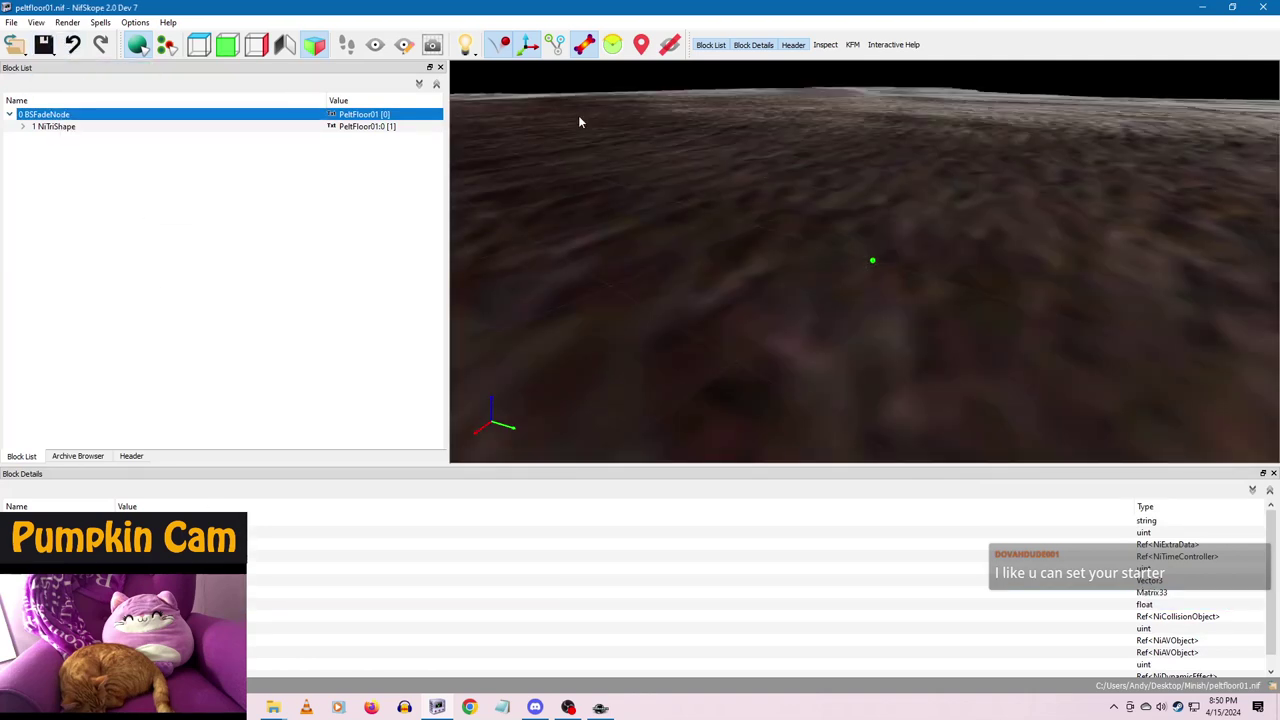
{"action": "left_click", "coordinate": [1263, 7]}
- Open peltfloor02.nif from the Minish folder and set the scale of its BSFadeNode root to 10
{"action": "left_click", "coordinate": [221, 491]}
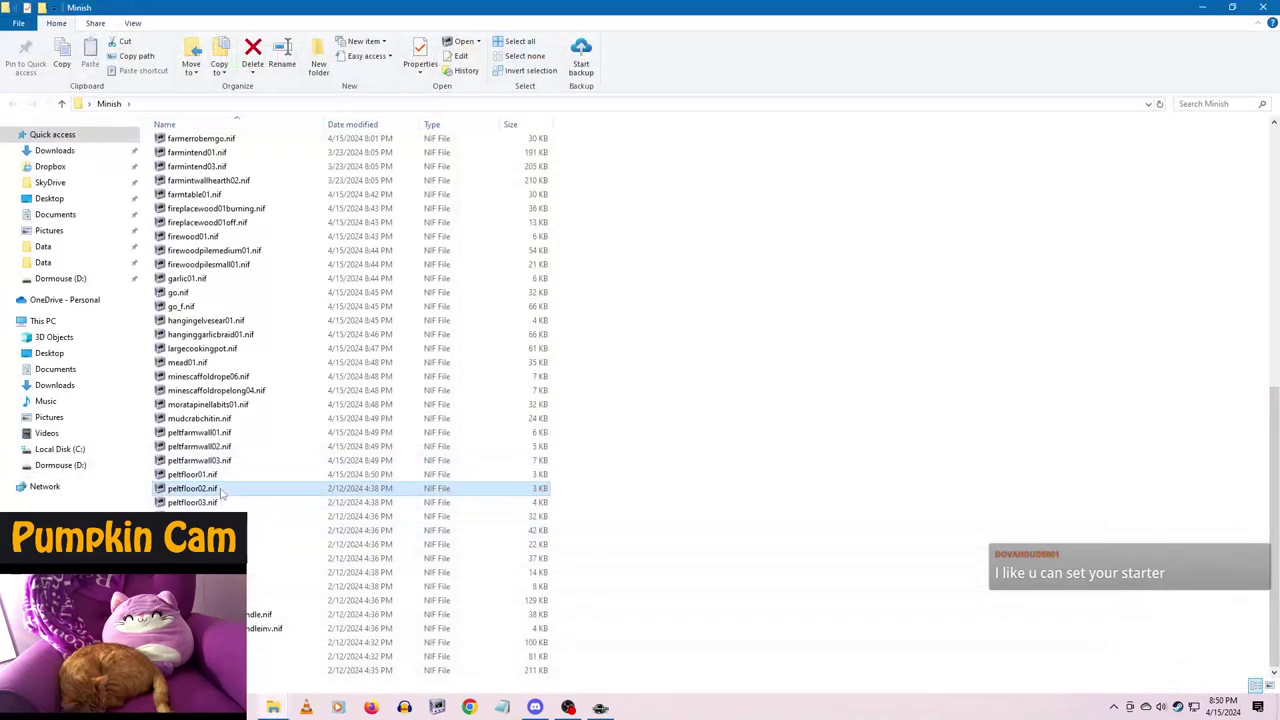
{"action": "double_click", "coordinate": [221, 492]}
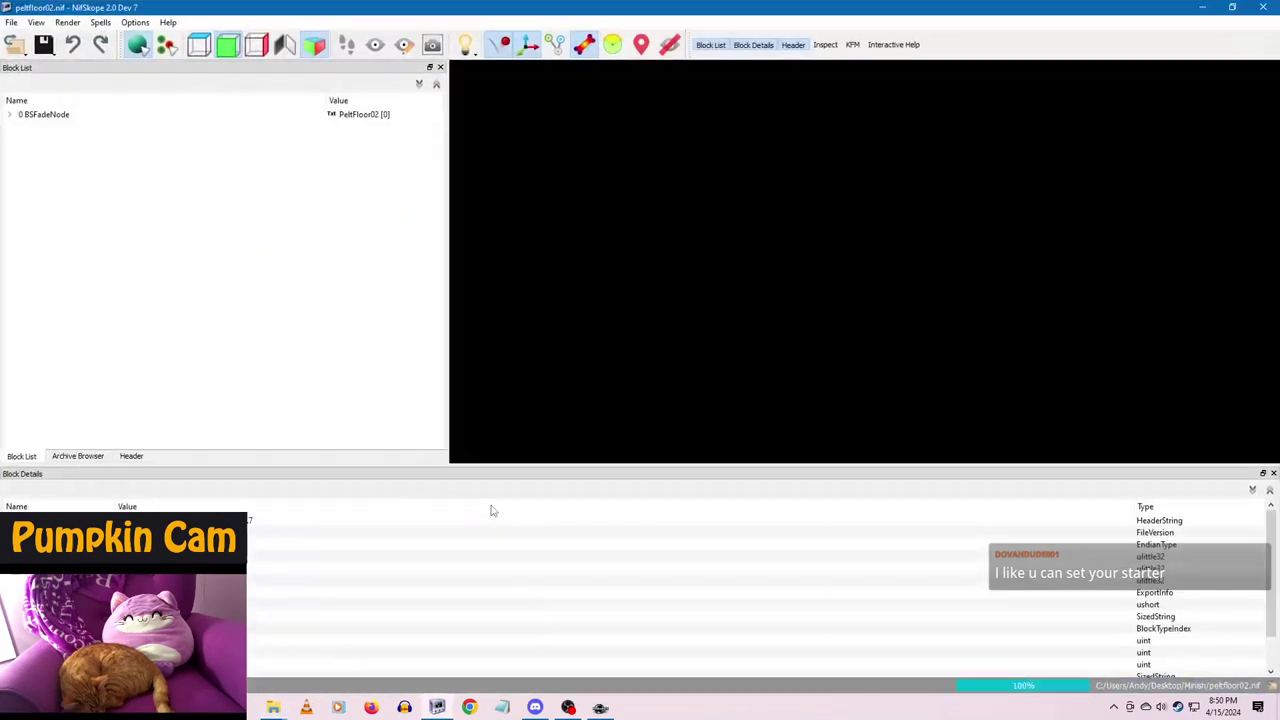
{"action": "left_click_drag", "start_coordinate": [803, 298], "coordinate": [783, 306]}
{"action": "left_click", "coordinate": [835, 282]}
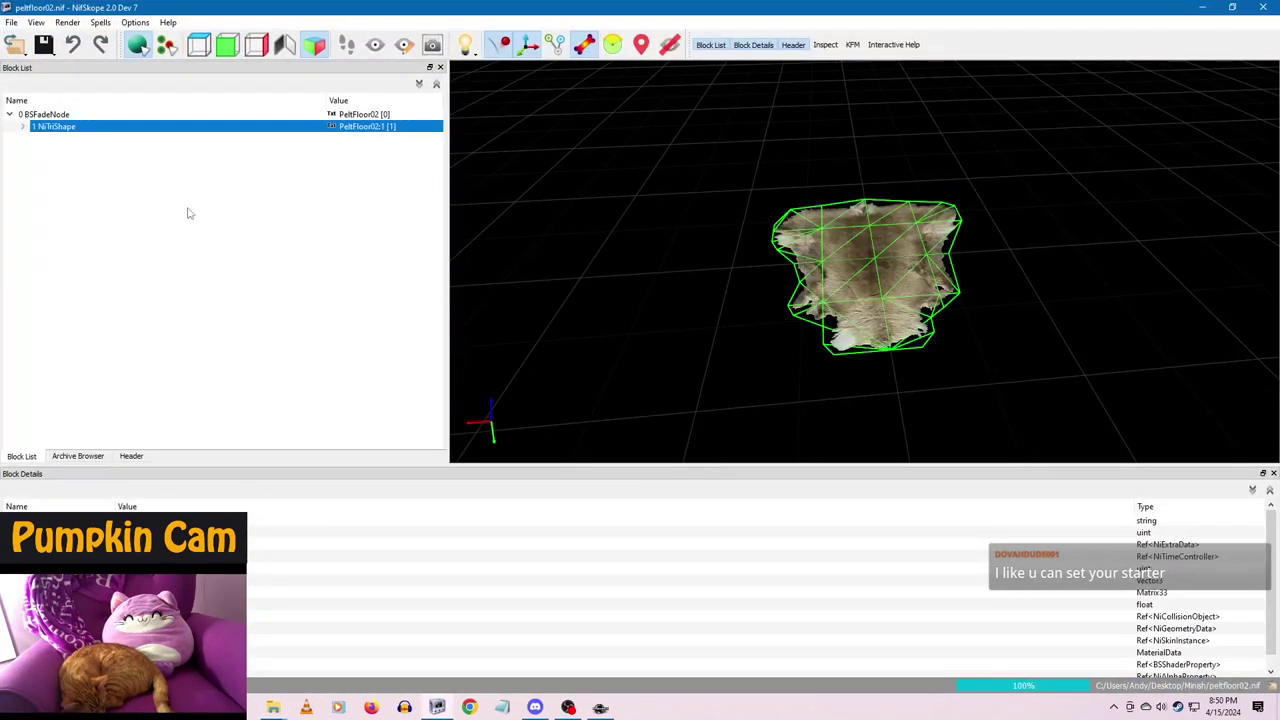
{"action": "left_click", "coordinate": [55, 114]}
{"action": "double_click", "coordinate": [150, 604]}
{"action": "type", "text": "10"}
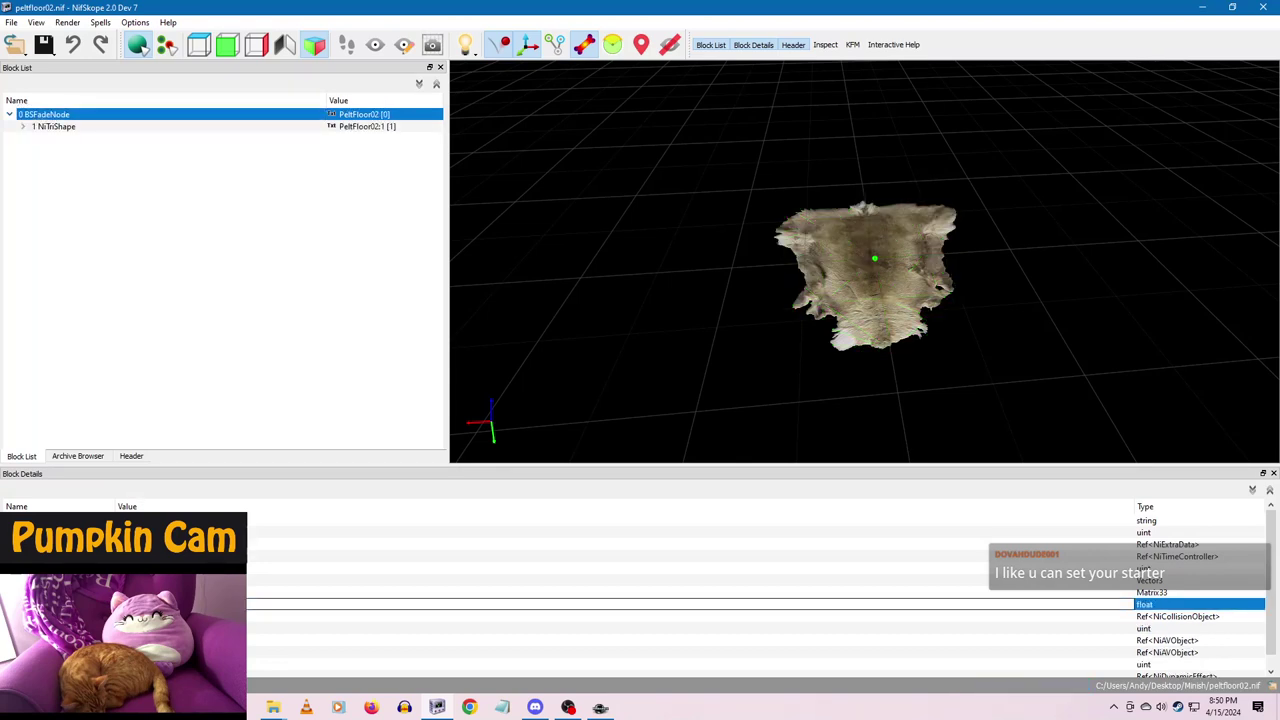
{"action": "left_click", "coordinate": [150, 580]}
- Apply the transform of the PeltFloor02 root, then save and close peltfloor02.nif
{"action": "right_click", "coordinate": [61, 114]}
{"action": "mouse_move", "coordinate": [104, 168]}
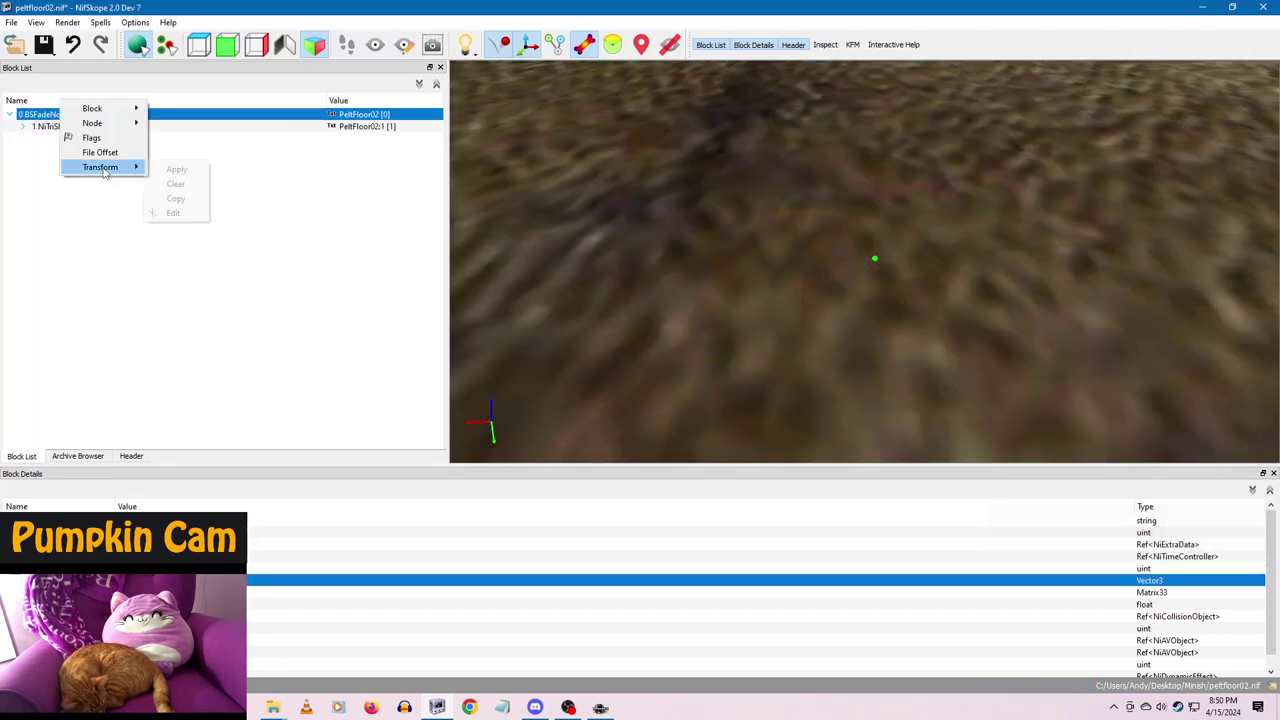
{"action": "left_click", "coordinate": [176, 169]}
{"action": "left_click", "coordinate": [43, 54]}
{"action": "left_click", "coordinate": [60, 68]}
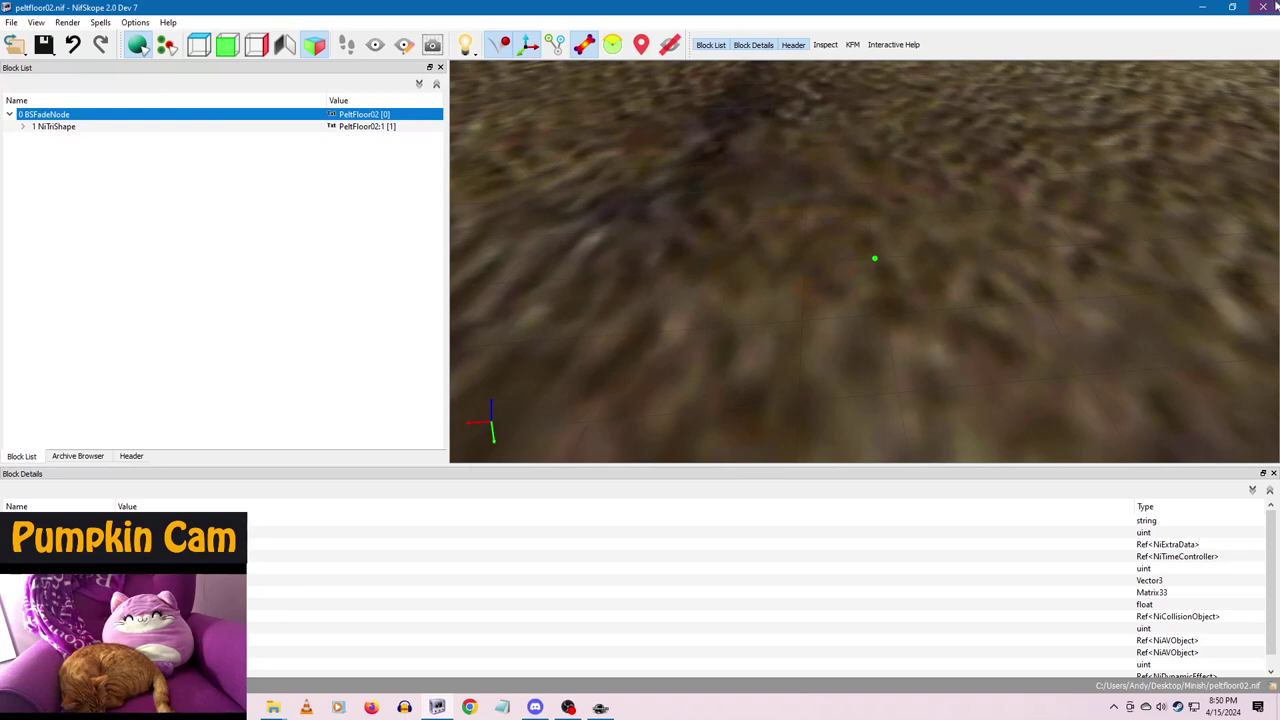
{"action": "left_click", "coordinate": [1274, 5]}
- Open peltfloor03.nif from the Minish folder and change the scale of its BSFadeNode root
{"action": "double_click", "coordinate": [229, 504]}
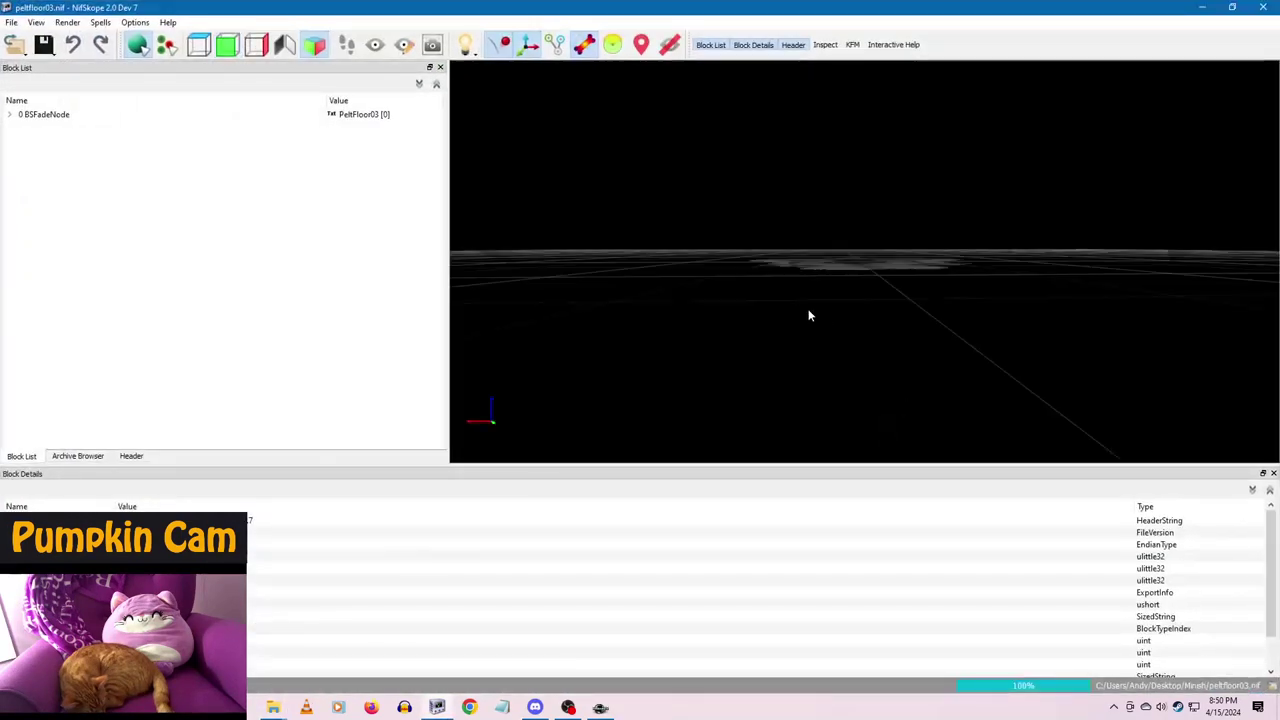
{"action": "left_click", "coordinate": [845, 310]}
{"action": "left_click", "coordinate": [57, 115]}
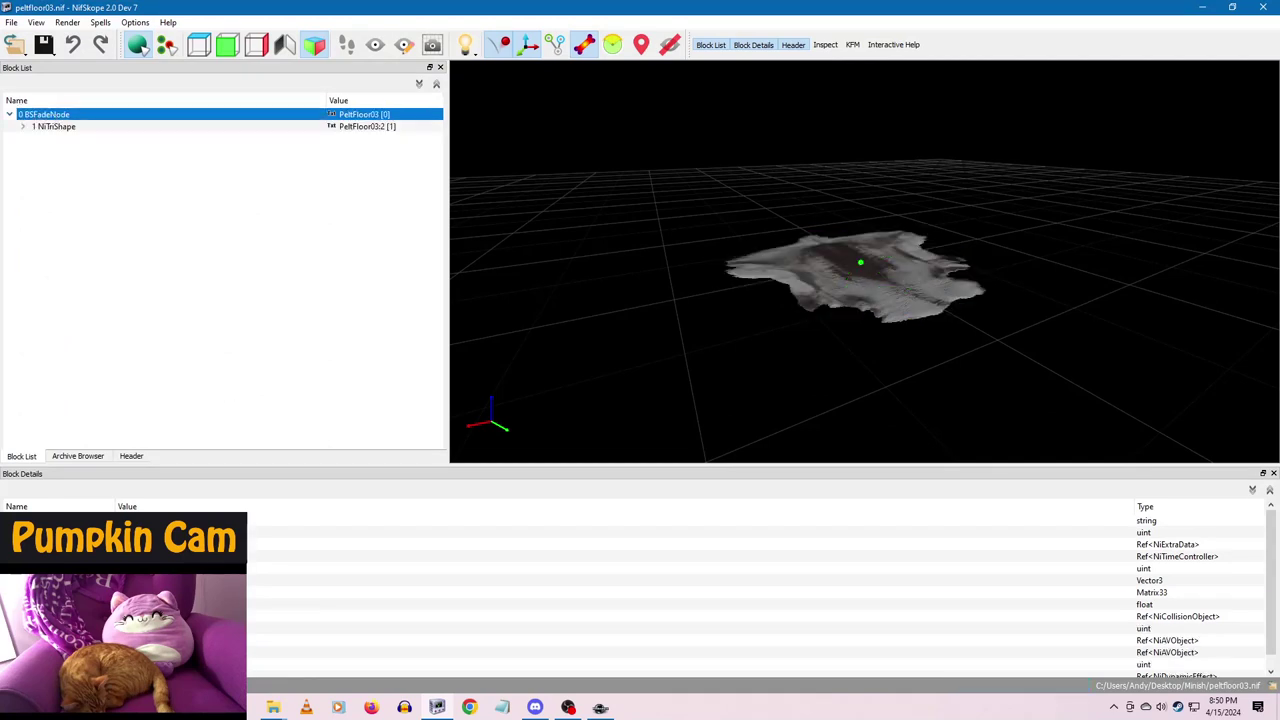
{"action": "double_click", "coordinate": [131, 604]}
{"action": "left_click", "coordinate": [131, 604]}
{"action": "left_click", "coordinate": [140, 592]}
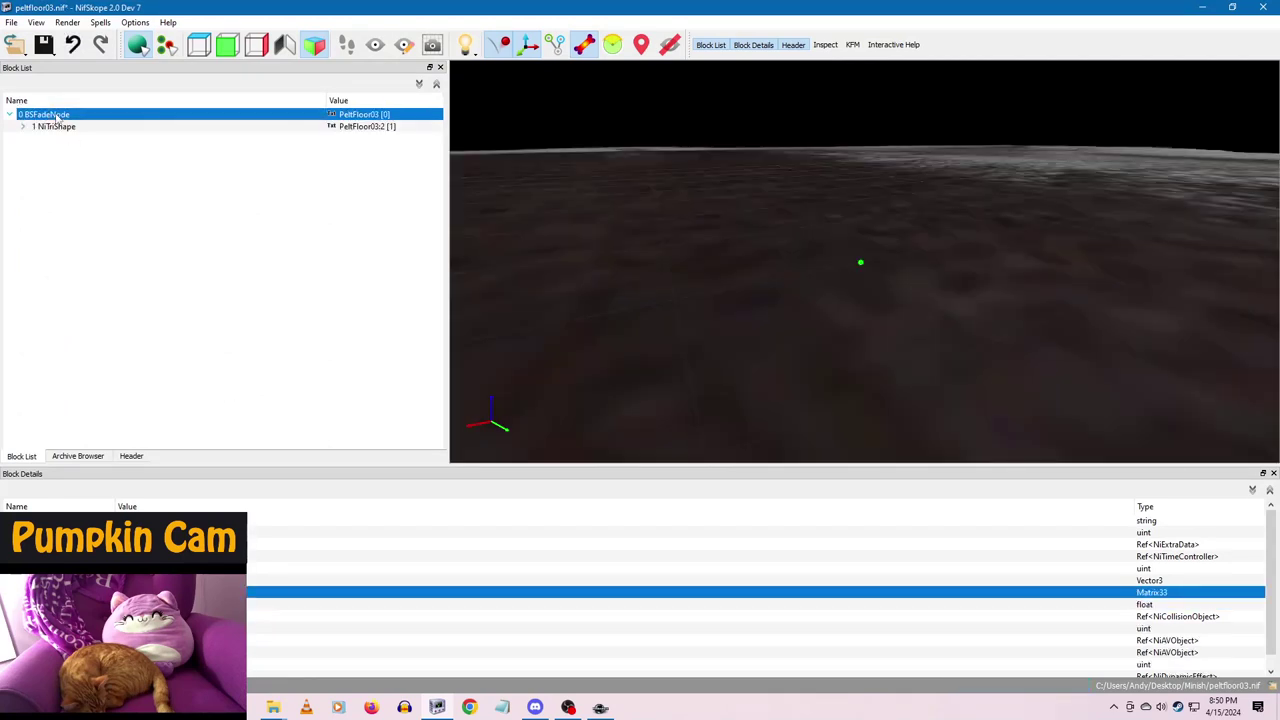
- Apply the transform of the PeltFloor03 root, then save and close peltfloor03.nif
{"action": "right_click", "coordinate": [60, 114]}
{"action": "mouse_move", "coordinate": [100, 167]}
{"action": "left_click", "coordinate": [168, 162]}
{"action": "left_click", "coordinate": [47, 48]}
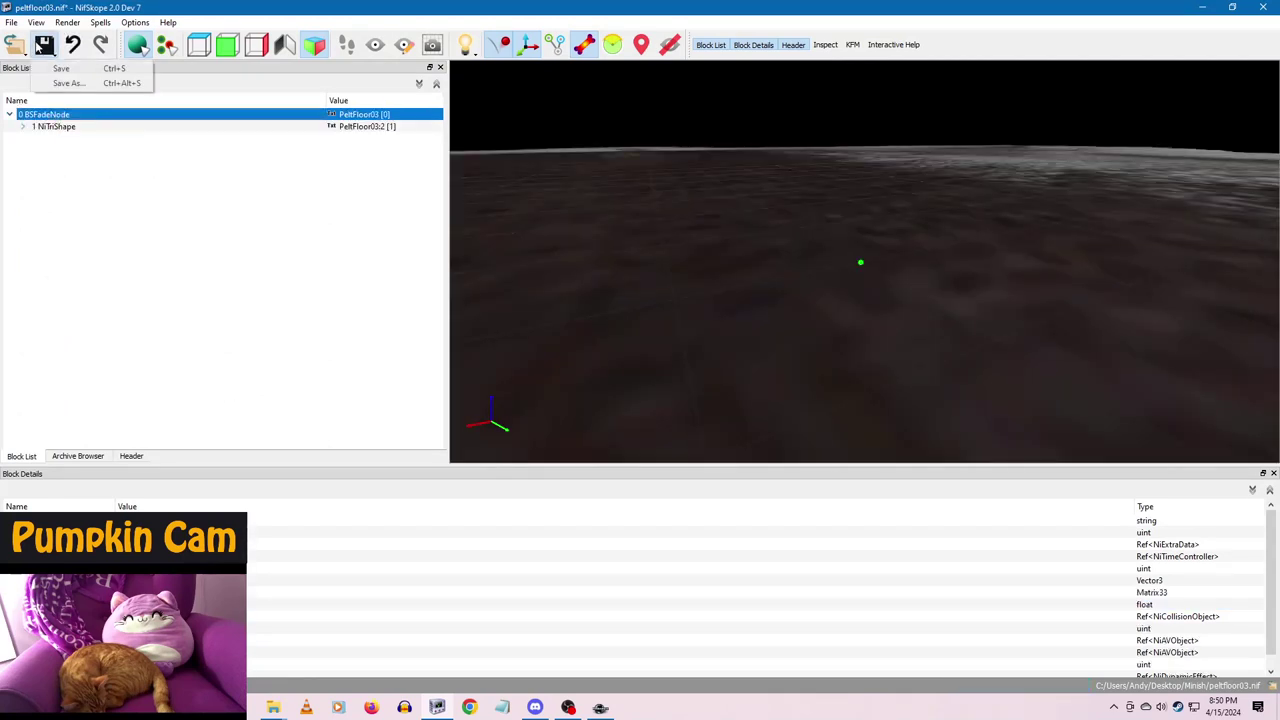
{"action": "left_click", "coordinate": [62, 70]}
{"action": "left_click", "coordinate": [47, 50]}
{"action": "left_click", "coordinate": [61, 68]}
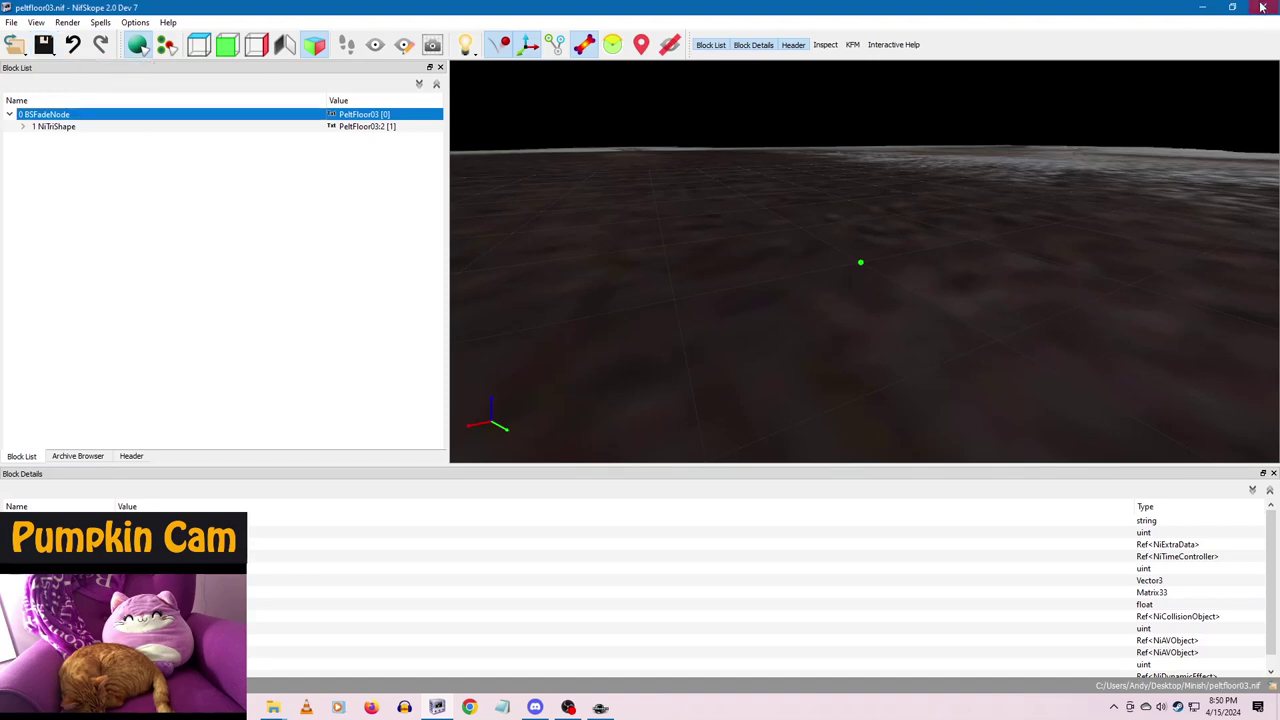
{"action": "left_click", "coordinate": [1262, 7]}
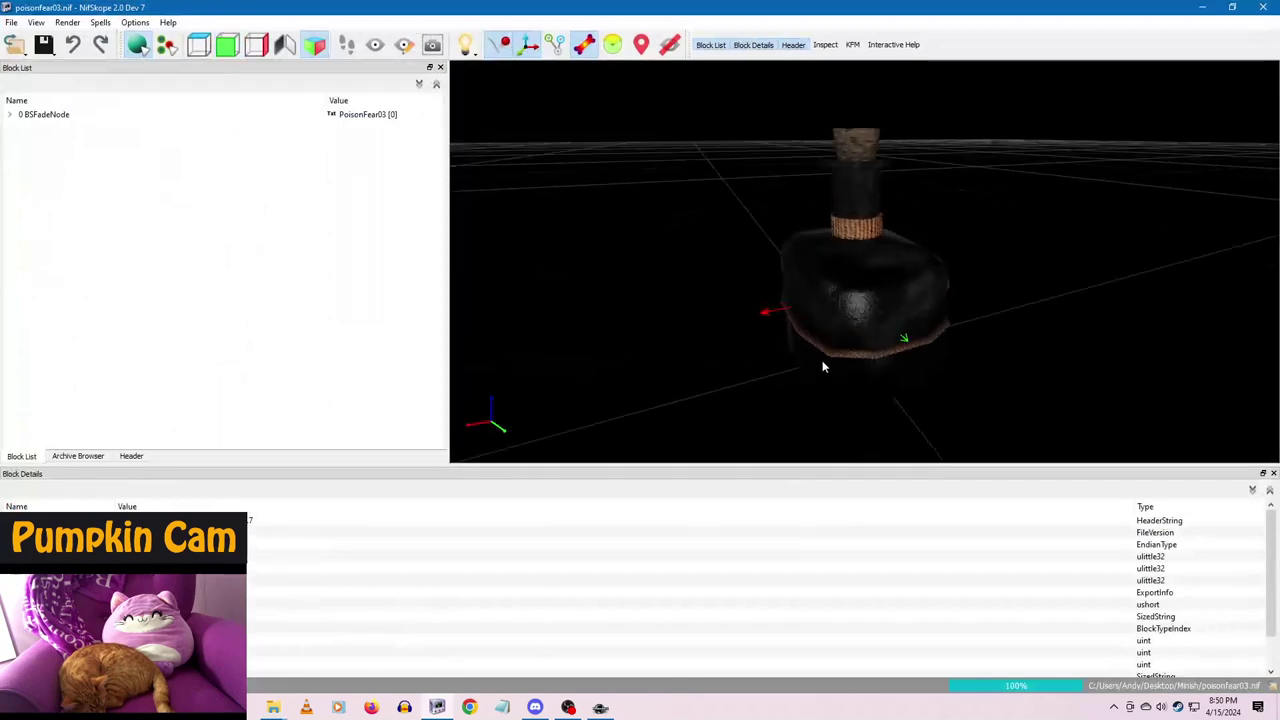
- Set the scale of the BSFadeNode root in poisonfear03.nif to 10
{"action": "left_click", "coordinate": [857, 286]}
{"action": "left_click", "coordinate": [46, 115]}
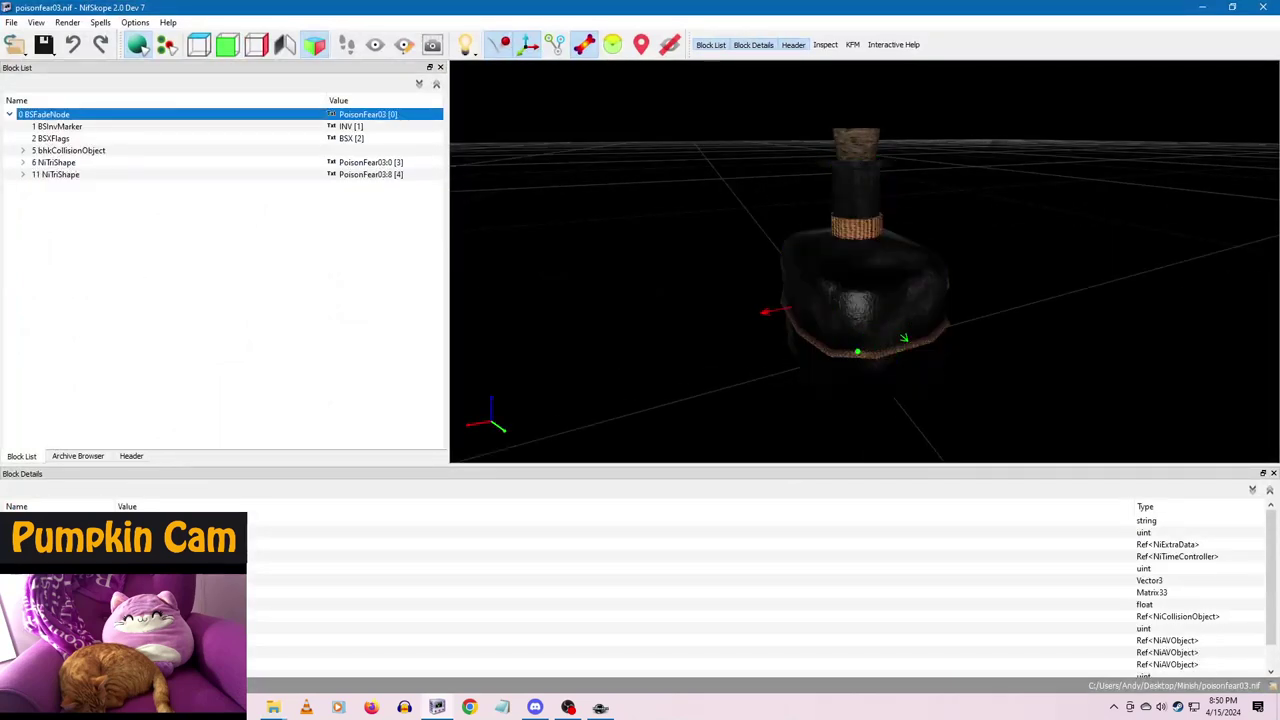
{"action": "double_click", "coordinate": [138, 604]}
{"action": "type", "text": "10"}
{"action": "left_click", "coordinate": [138, 580]}
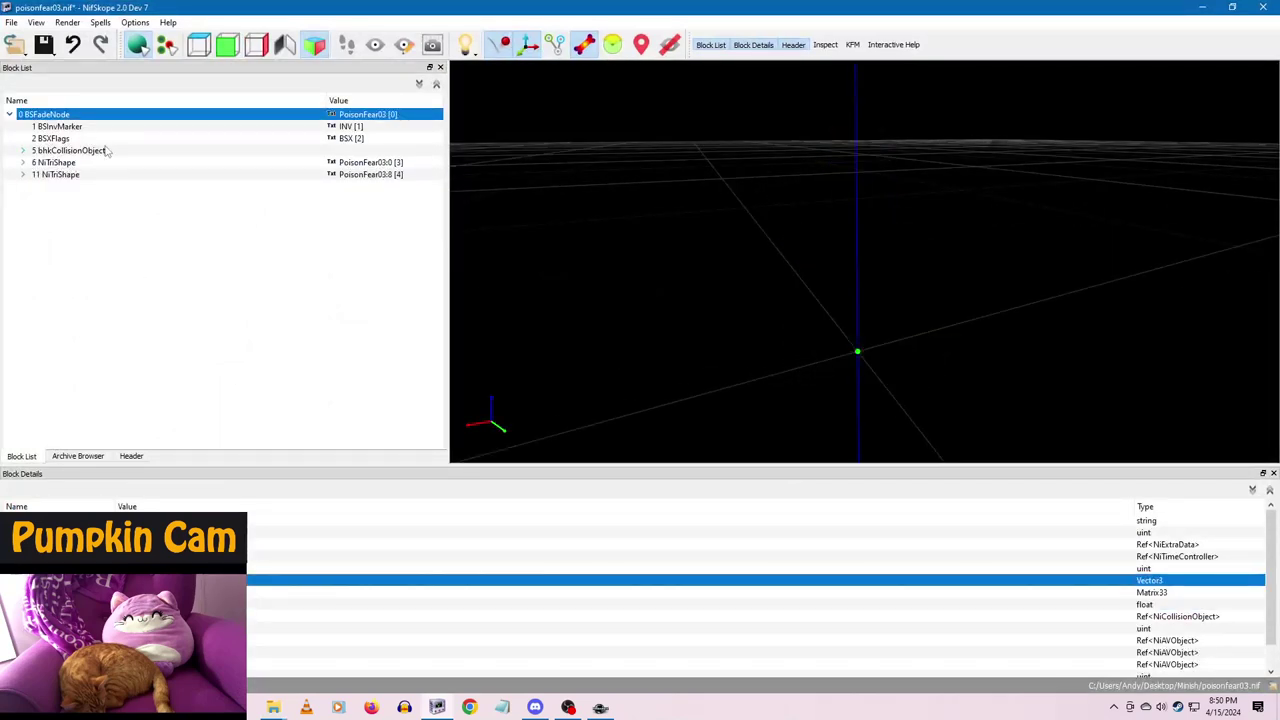
- Apply the transform of the PoisonFear03 root, then save and close poisonfear03.nif
{"action": "right_click", "coordinate": [63, 115]}
{"action": "left_click", "coordinate": [170, 160]}
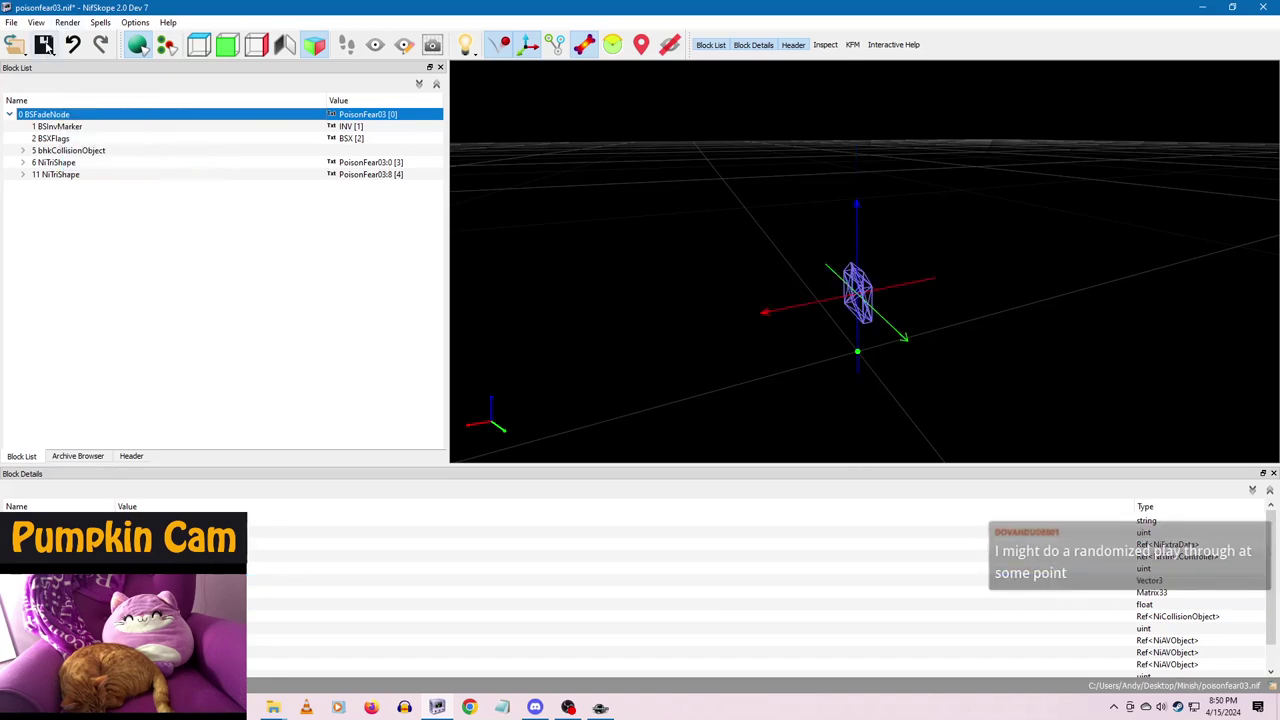
{"action": "left_click", "coordinate": [44, 45]}
{"action": "left_click", "coordinate": [1262, 8]}
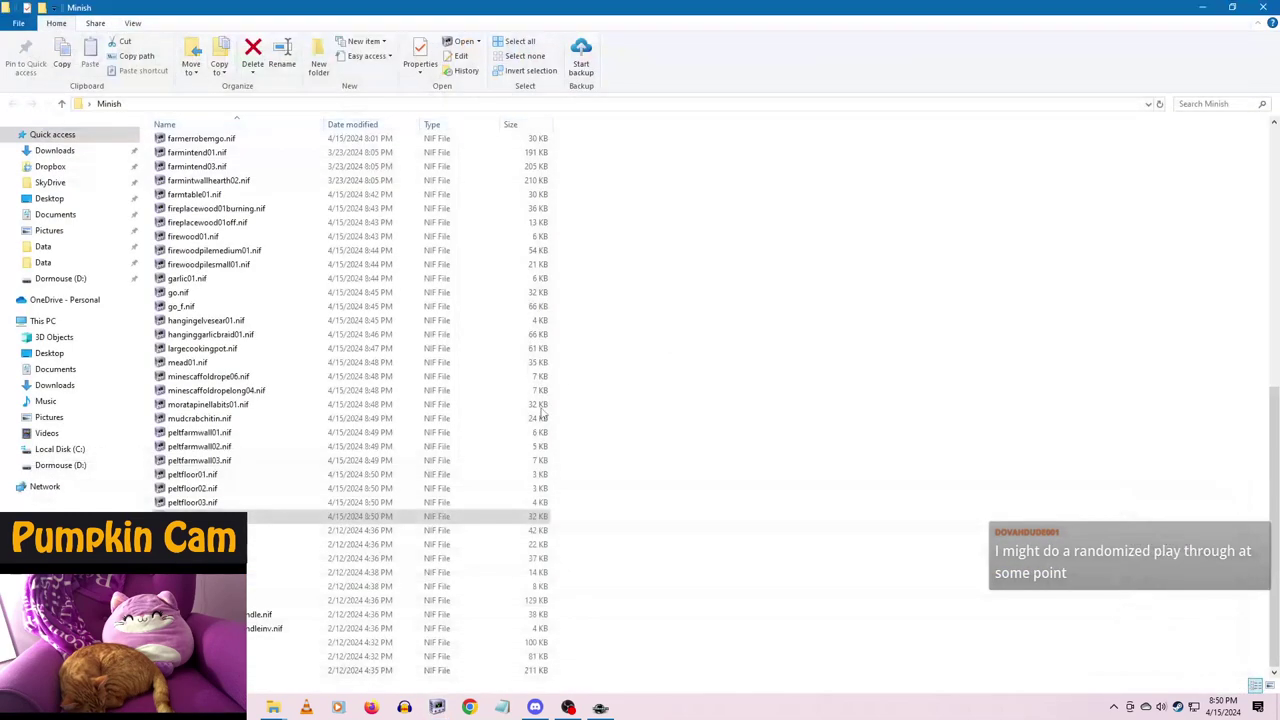
- Open poisonfrenzy02.nif from the Minish folder and change the scale of its BSFadeNode root
{"action": "double_click", "coordinate": [455, 531]}
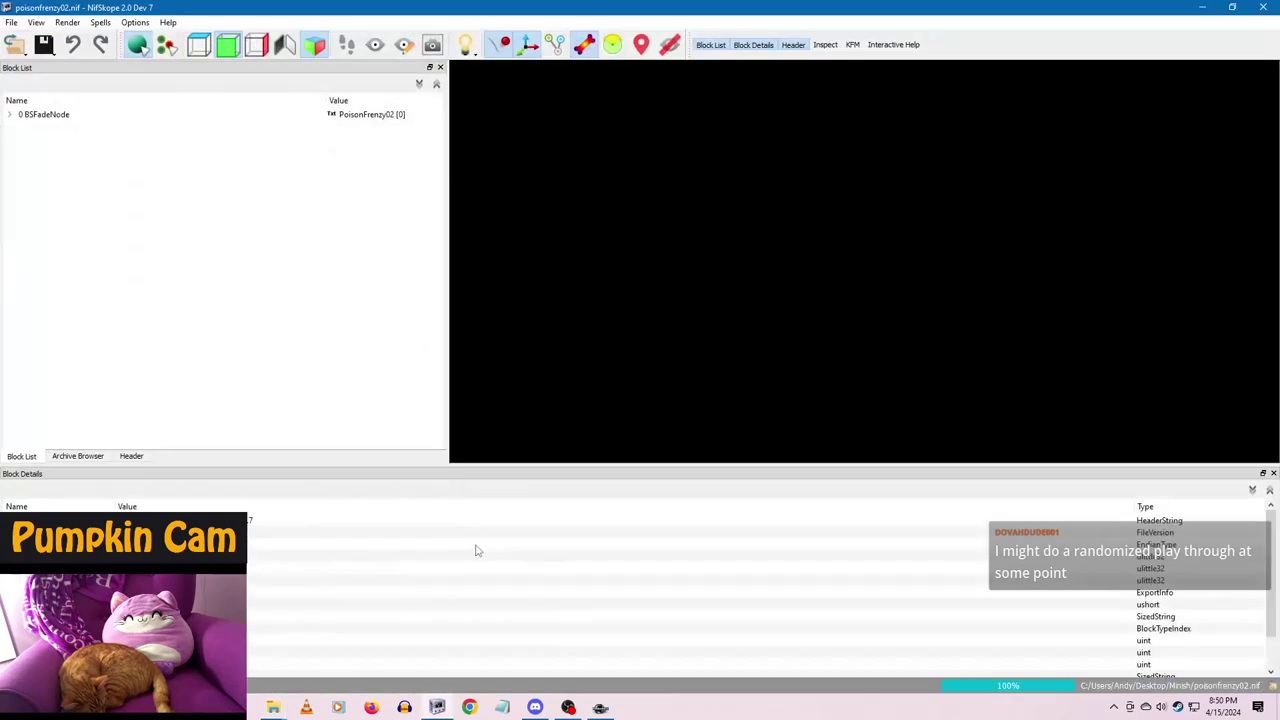
{"action": "left_click", "coordinate": [44, 114]}
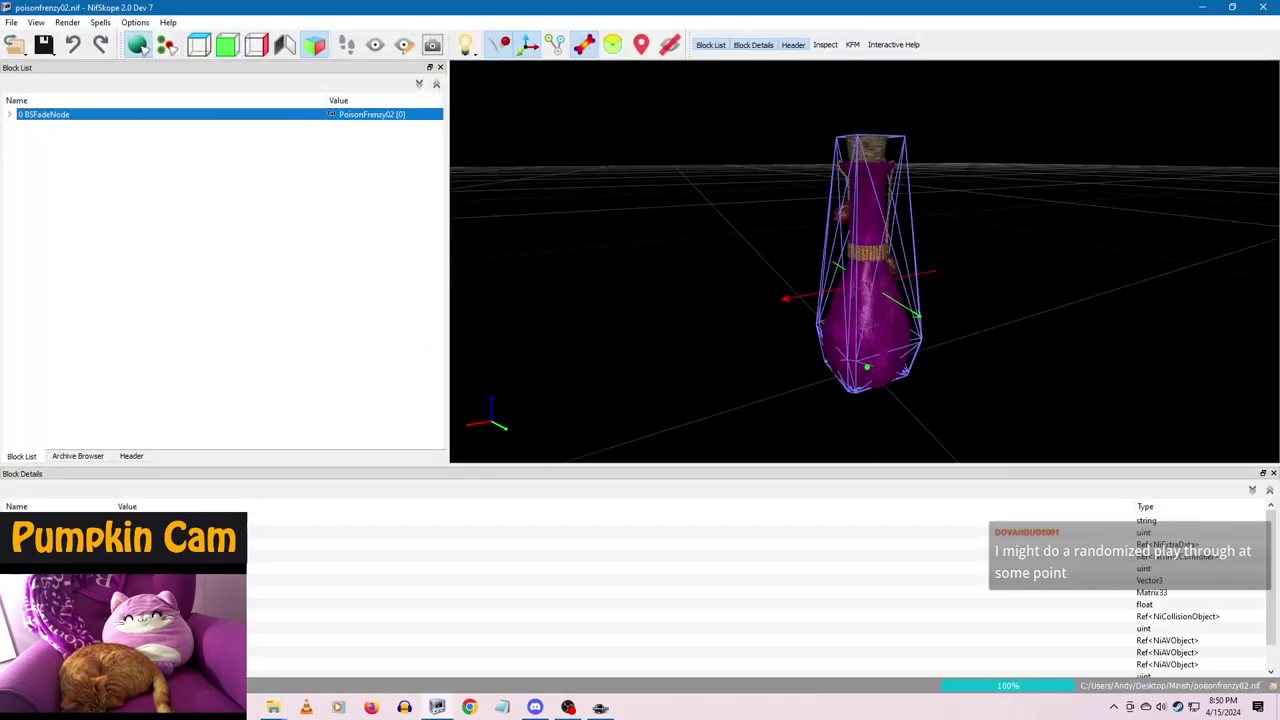
{"action": "double_click", "coordinate": [134, 604]}
{"action": "left_click", "coordinate": [126, 592]}
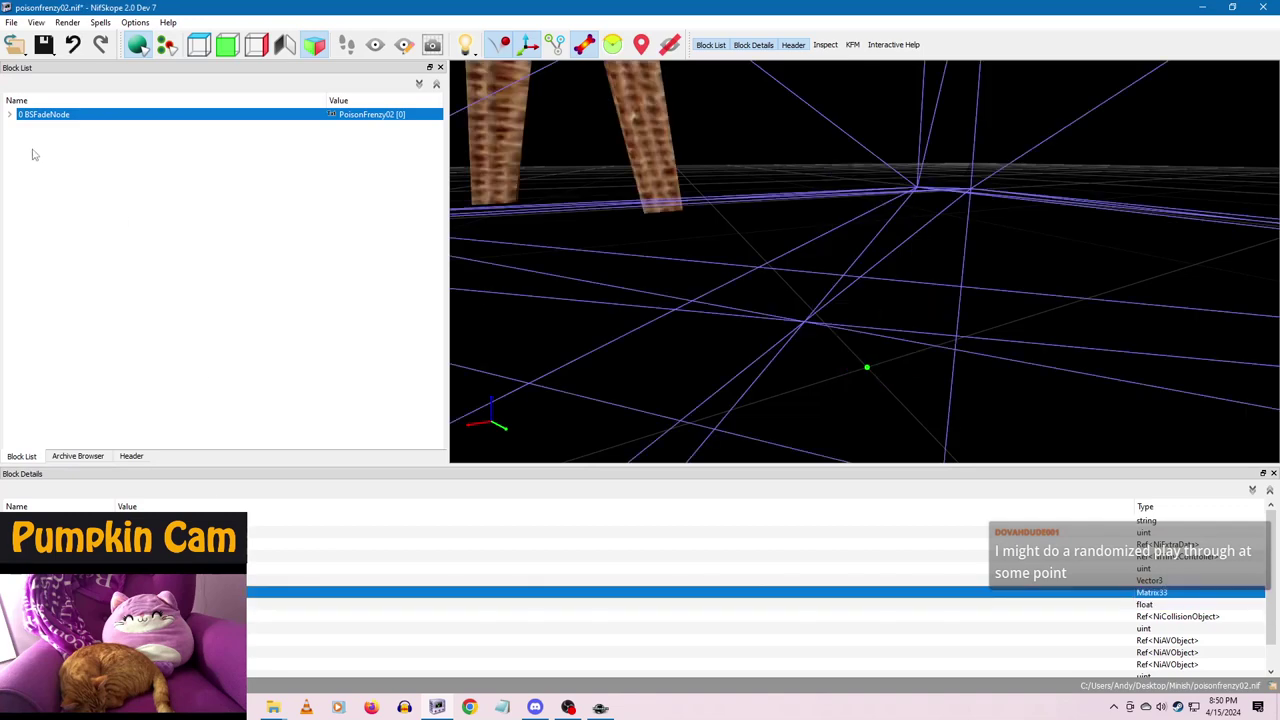
- Apply the transform of the PoisonFrenzy02 root, then save and close poisonfrenzy02.nif
{"action": "right_click", "coordinate": [57, 118]}
{"action": "mouse_move", "coordinate": [100, 168]}
{"action": "left_click", "coordinate": [188, 176]}
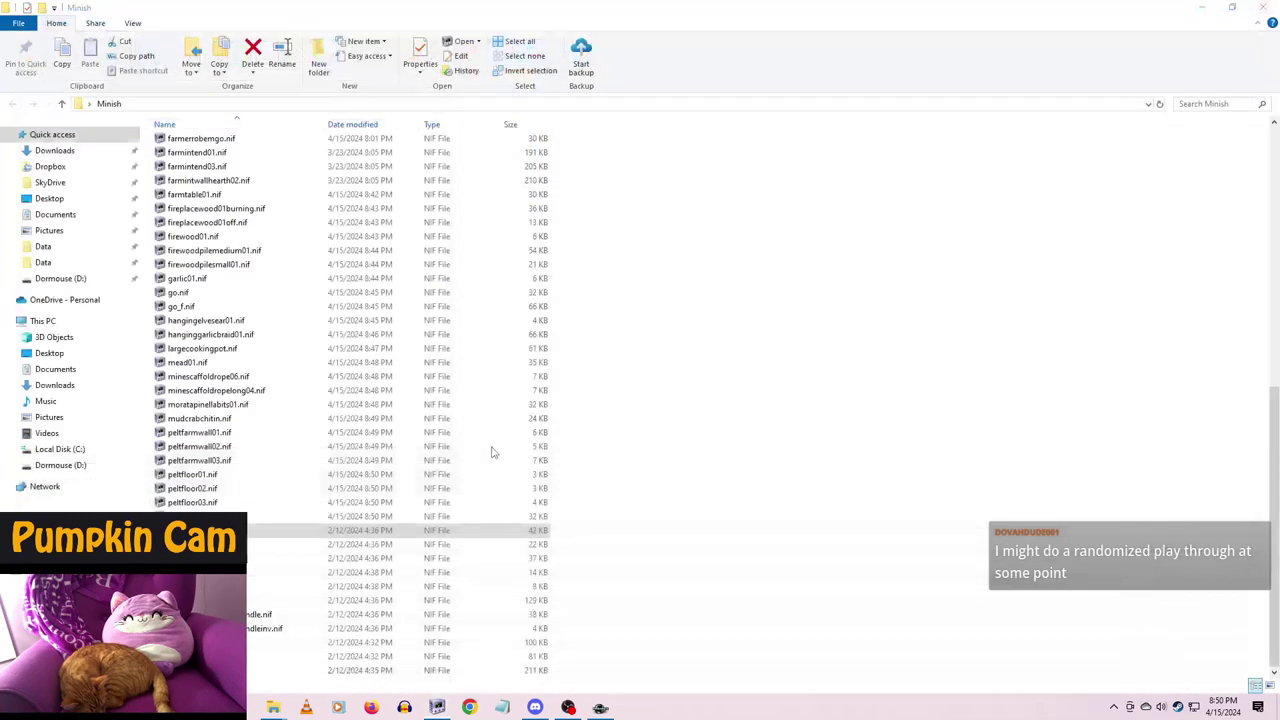
{"action": "left_click", "coordinate": [1263, 7]}
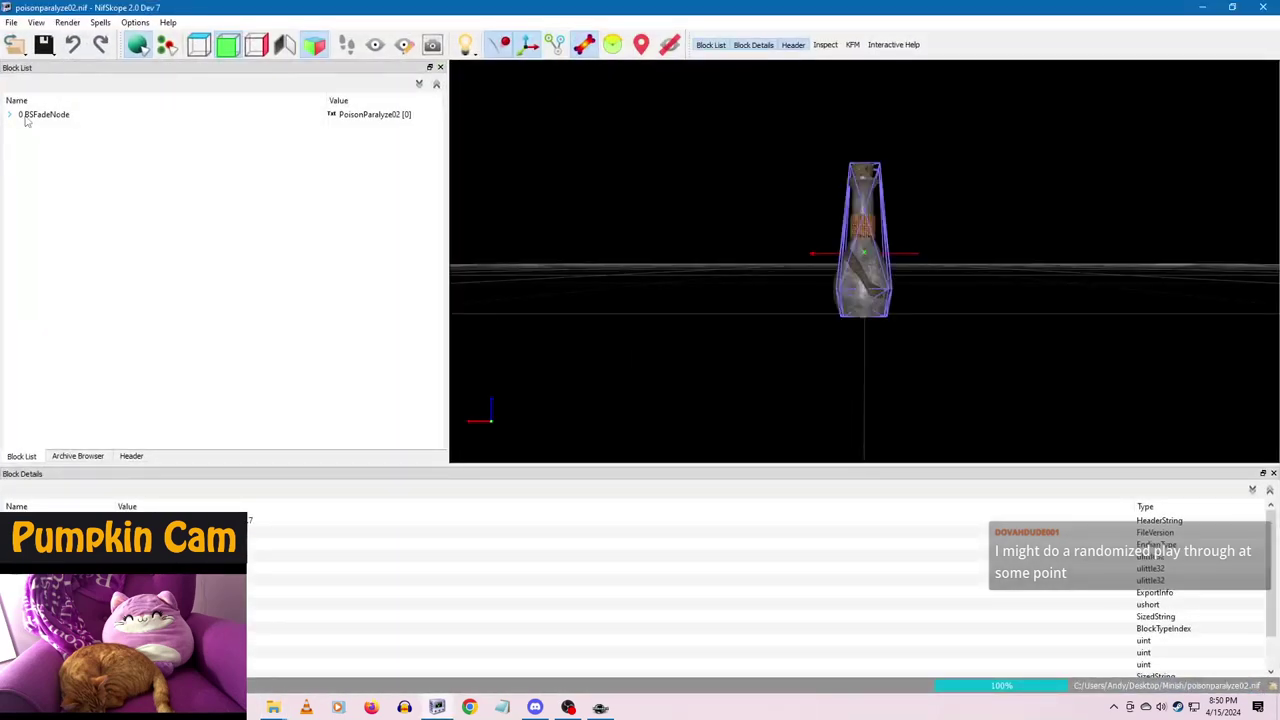
- Change the scale of the PoisonParalyze02 root and apply its transform, then save and close poisonparalyze02.nif
{"action": "left_click", "coordinate": [26, 116]}
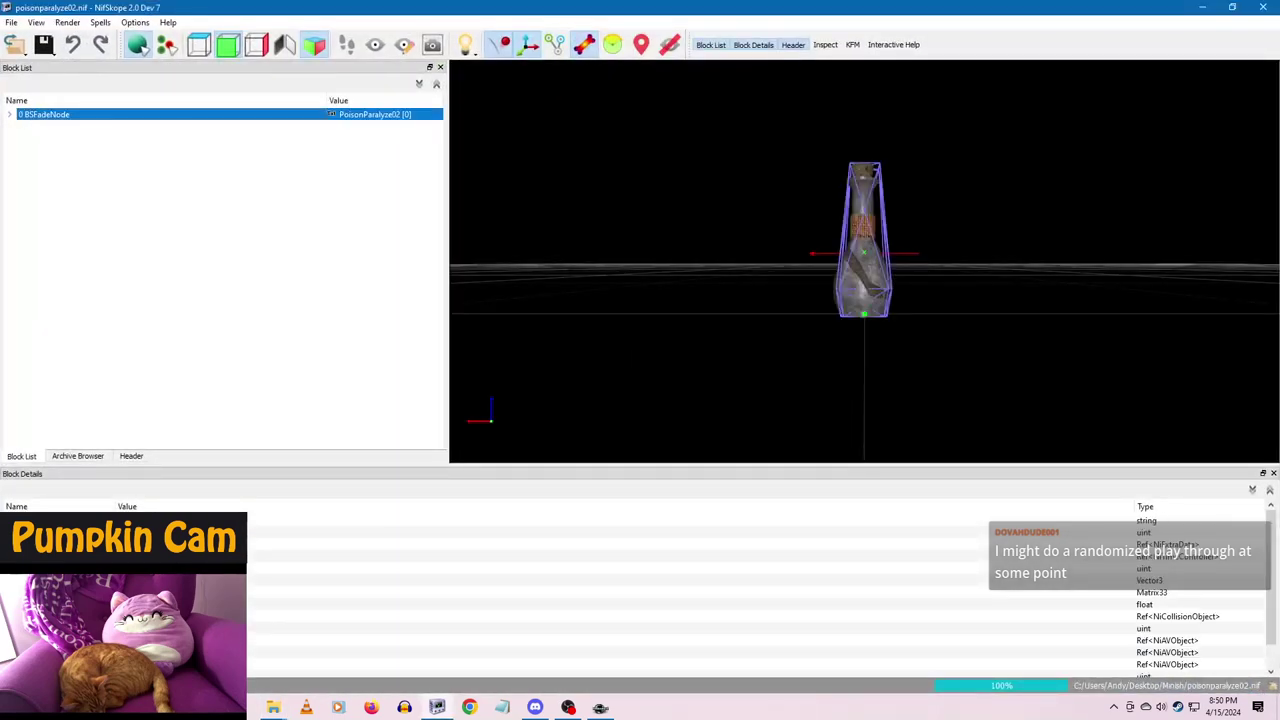
{"action": "left_click", "coordinate": [140, 580]}
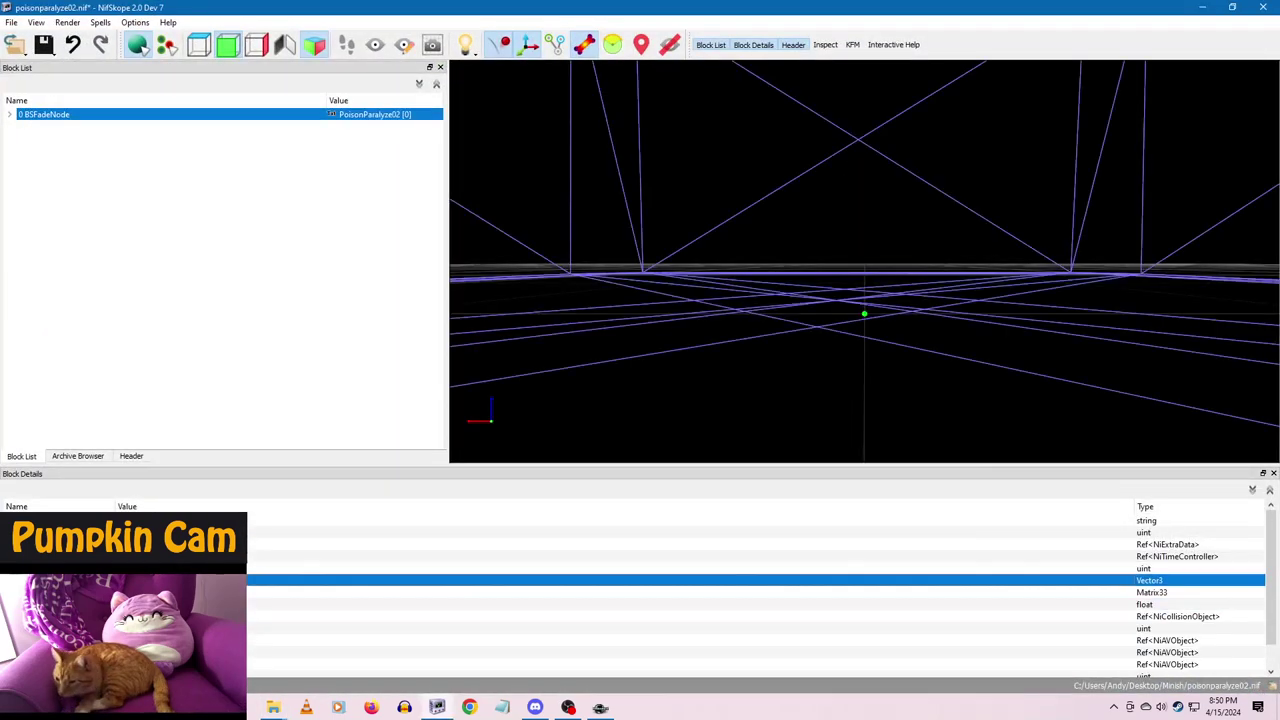
{"action": "right_click", "coordinate": [58, 113]}
{"action": "mouse_move", "coordinate": [105, 163]}
{"action": "left_click", "coordinate": [172, 165]}
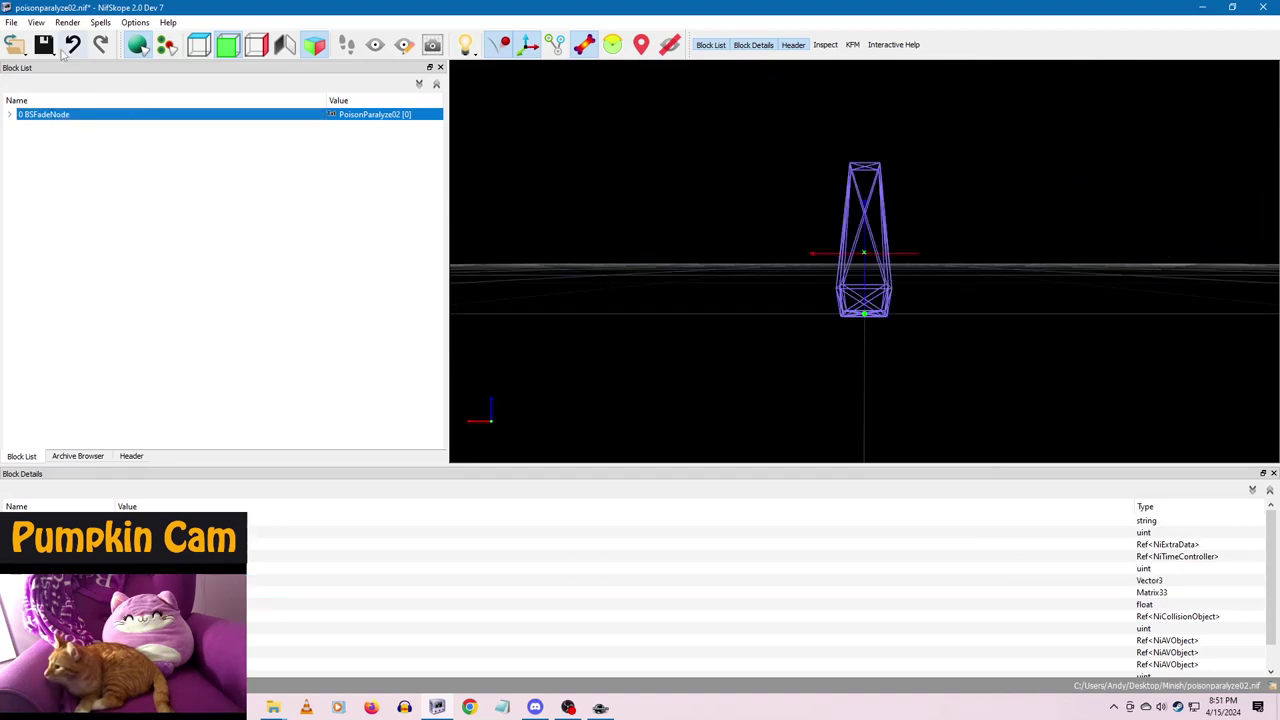
{"action": "left_click", "coordinate": [1263, 7]}
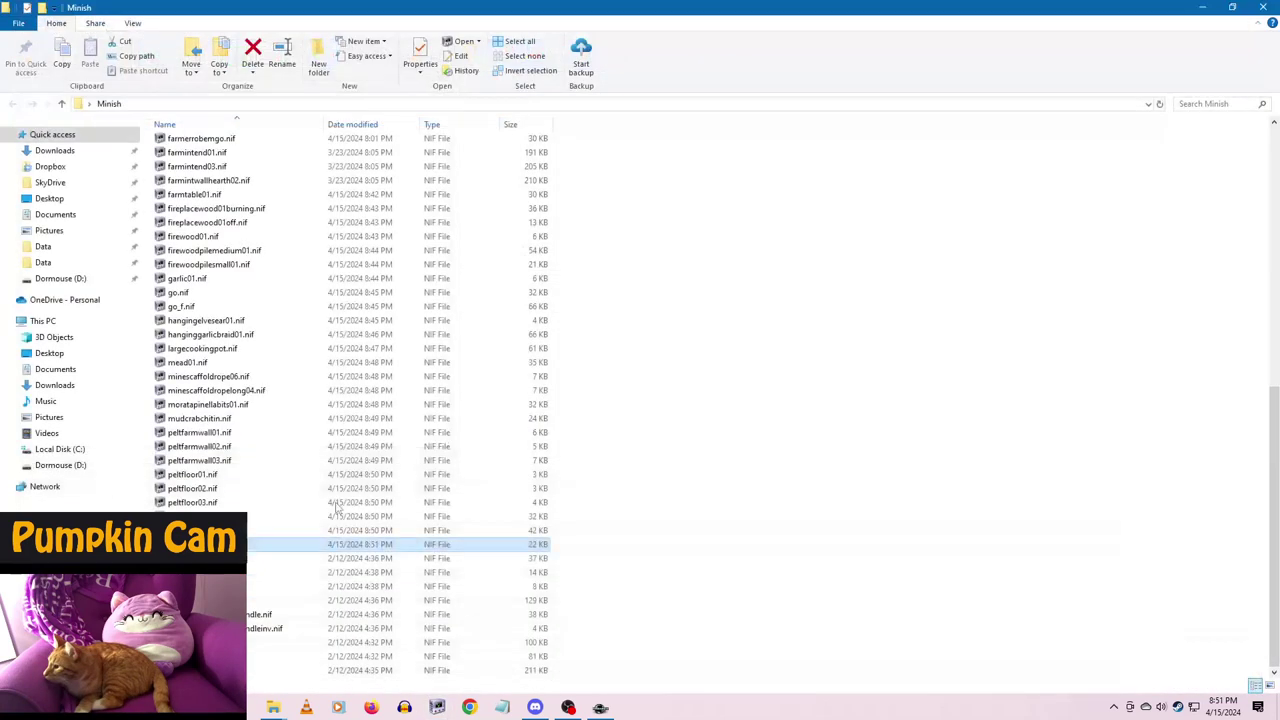
- Open potionfortifyskill01.nif from the Minish folder, change the scale of its BSFadeNode root, and save the file
{"action": "double_click", "coordinate": [266, 560]}
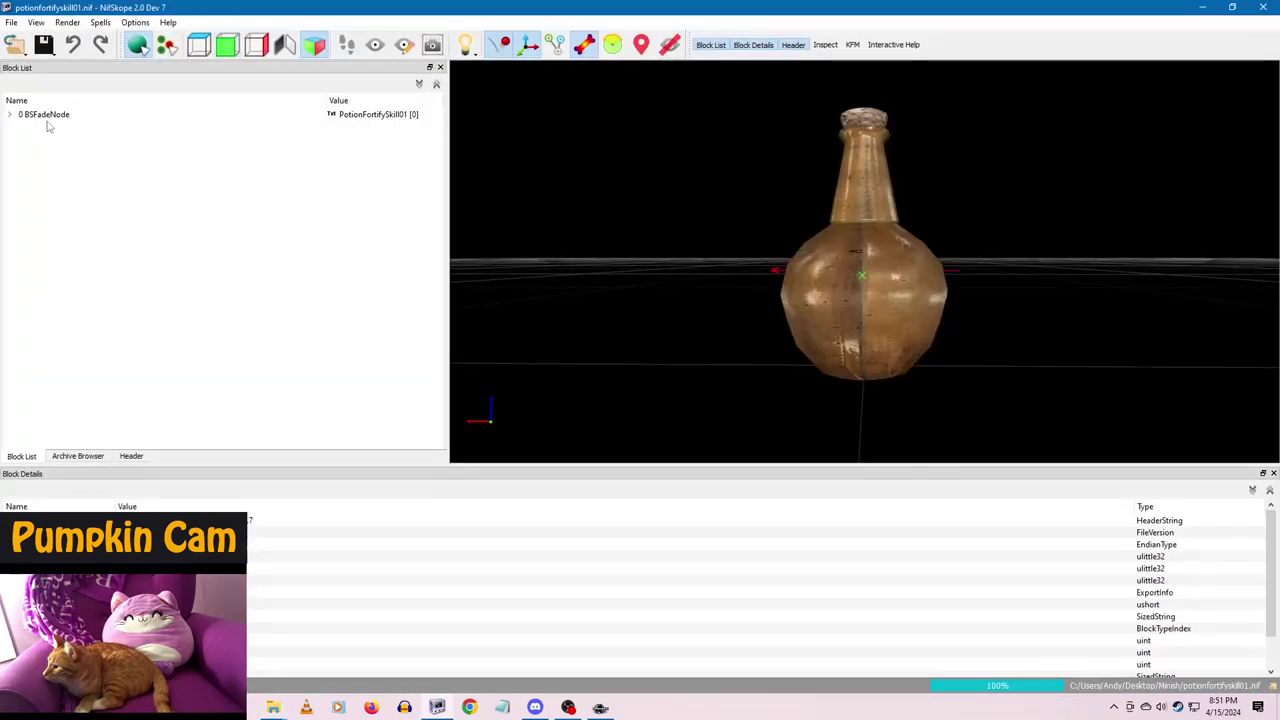
{"action": "left_click", "coordinate": [46, 118]}
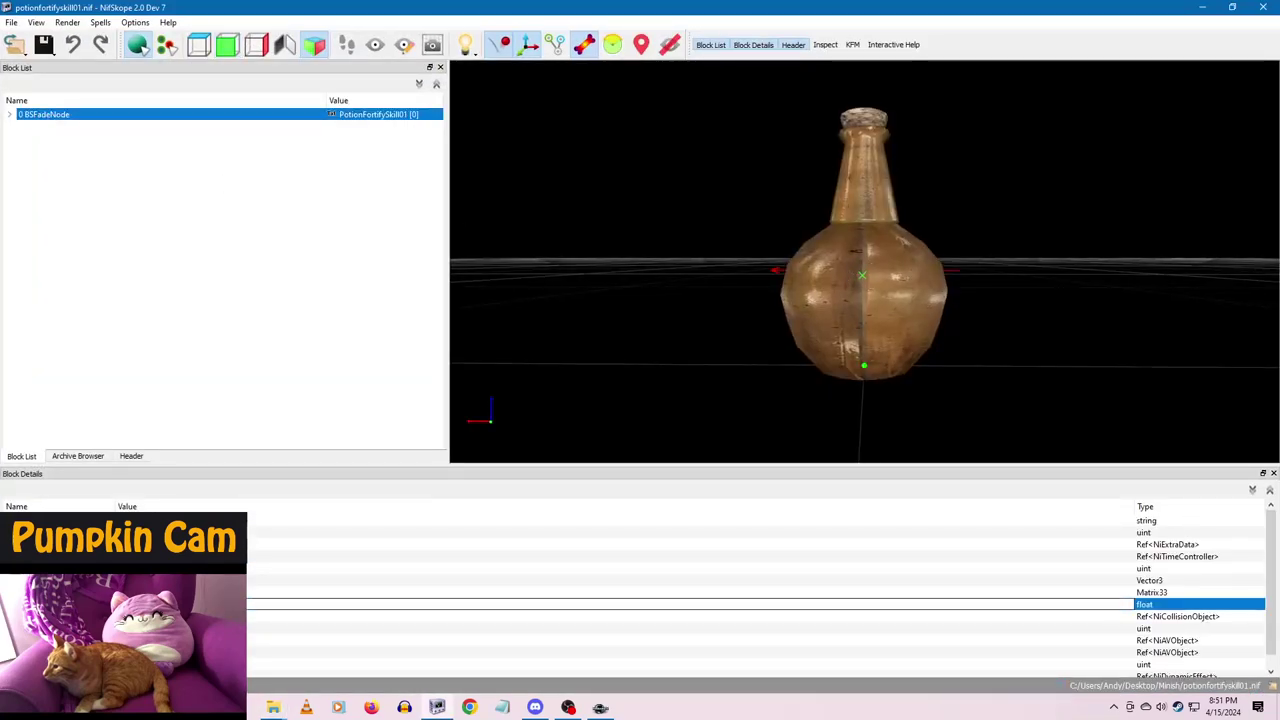
{"action": "type", "text": "10"}
{"action": "left_click", "coordinate": [135, 592]}
{"action": "left_click", "coordinate": [50, 52]}
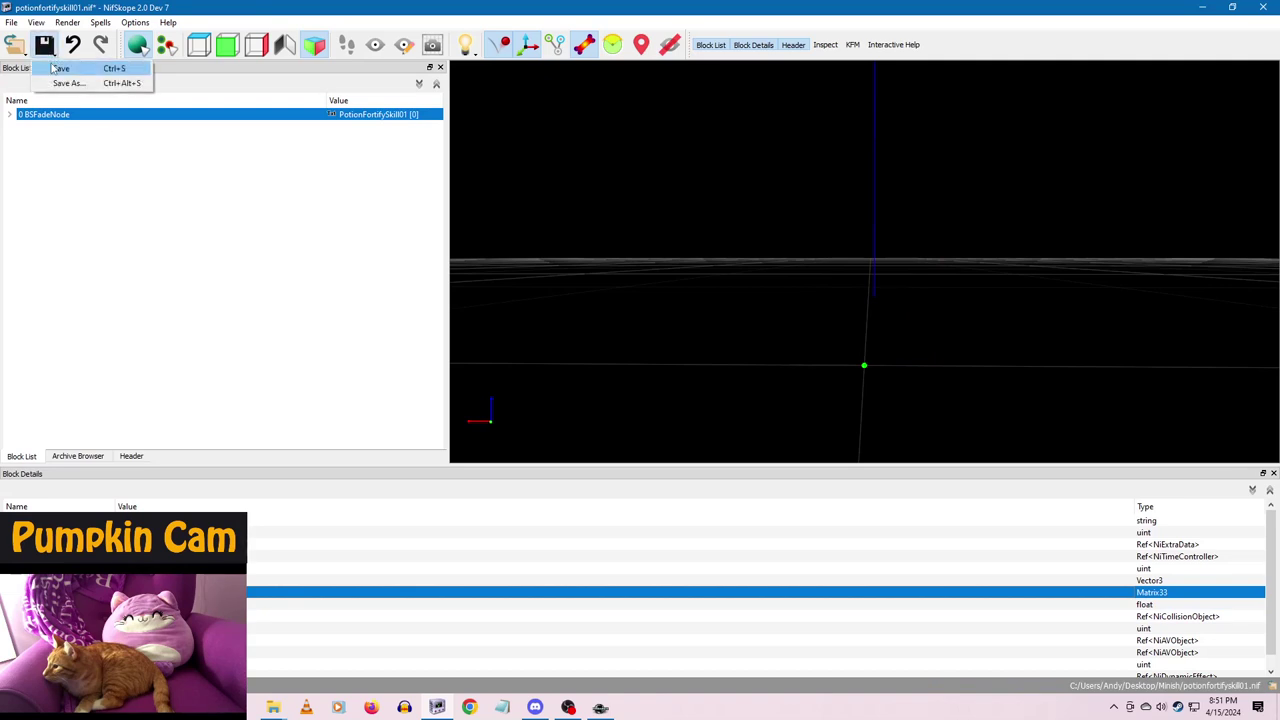
{"action": "left_click", "coordinate": [58, 68]}
- Apply the transform of the PotionFortifySkill01 root, then save and close potionfortifyskill01.nif
{"action": "right_click", "coordinate": [65, 116]}
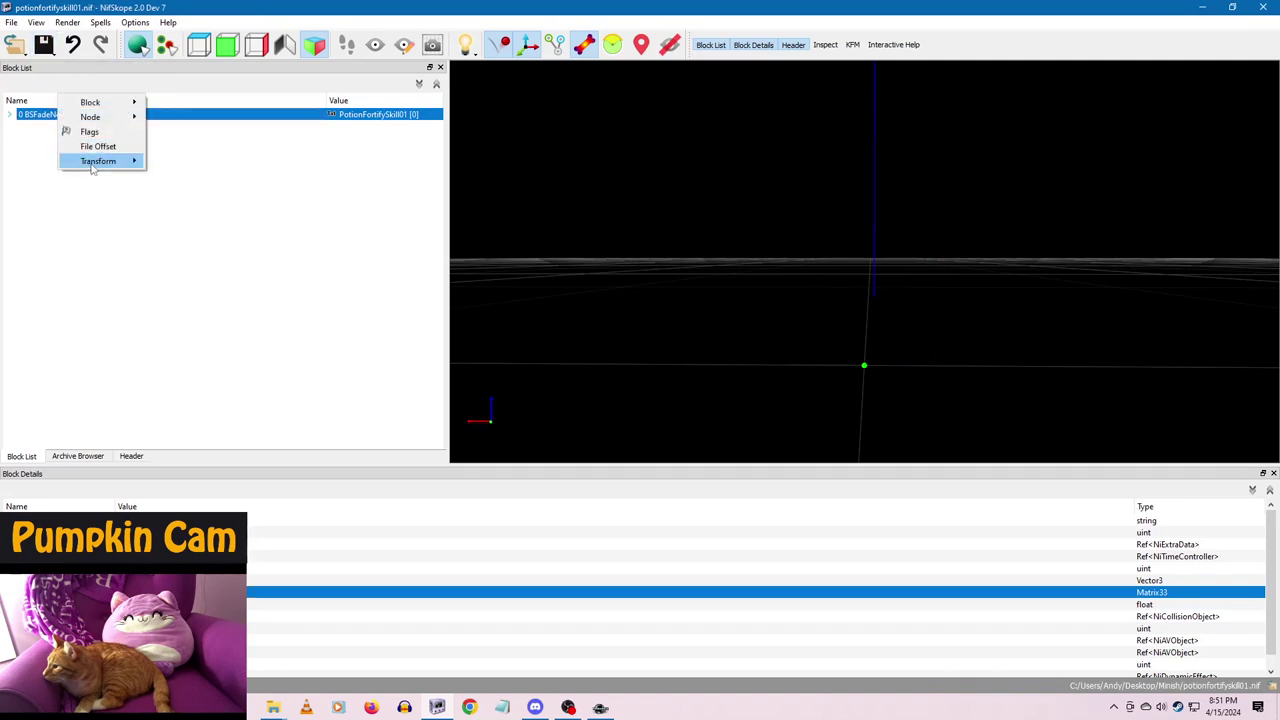
{"action": "mouse_move", "coordinate": [94, 164]}
{"action": "left_click", "coordinate": [170, 163]}
{"action": "left_click", "coordinate": [48, 50]}
{"action": "left_click", "coordinate": [67, 71]}
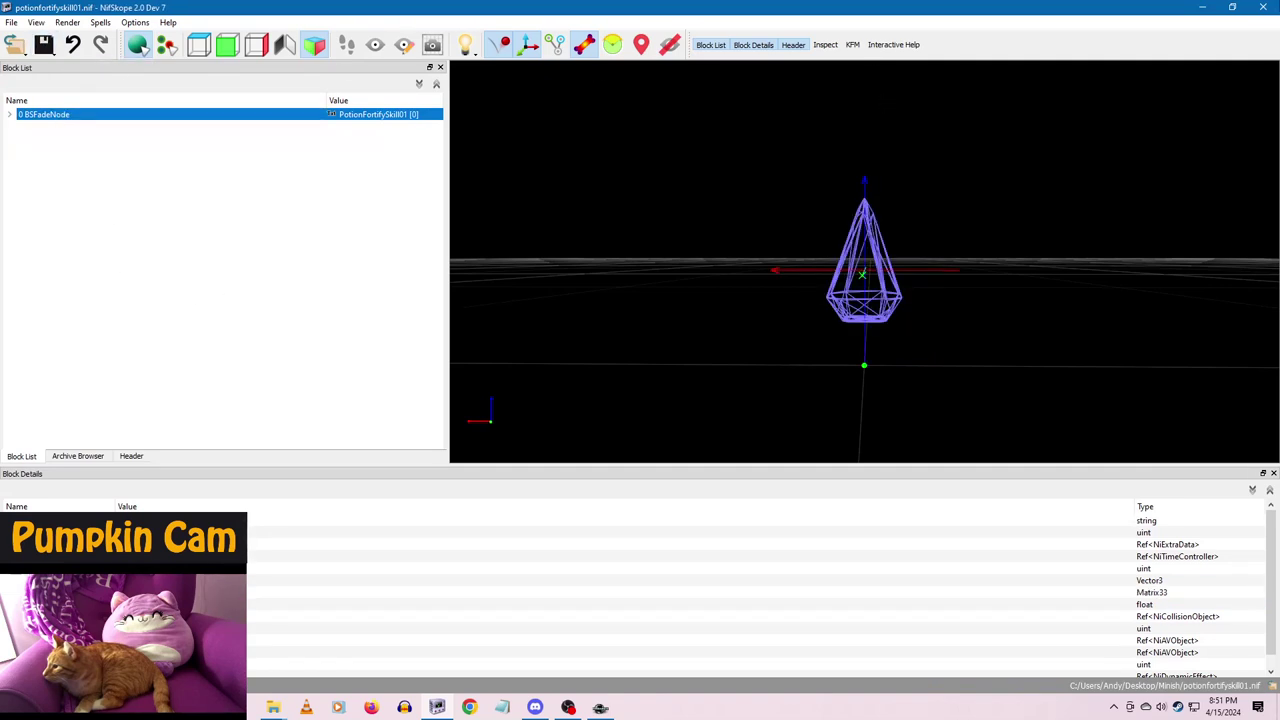
{"action": "left_click", "coordinate": [1263, 7]}
- Open rug02rolled.nif from the Minish folder and change the scale of its BSFadeNode root
{"action": "key", "text": "Down"}
{"action": "key", "text": "Return"}
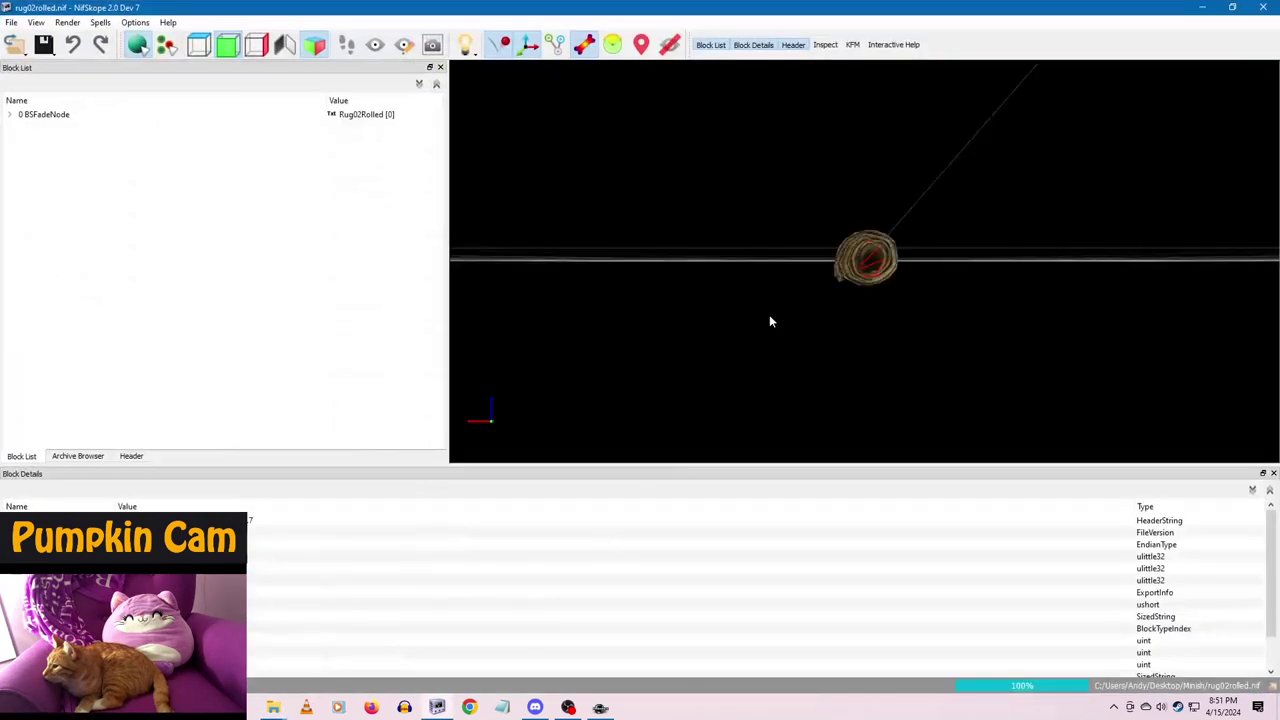
{"action": "left_click", "coordinate": [902, 264]}
{"action": "left_click", "coordinate": [55, 114]}
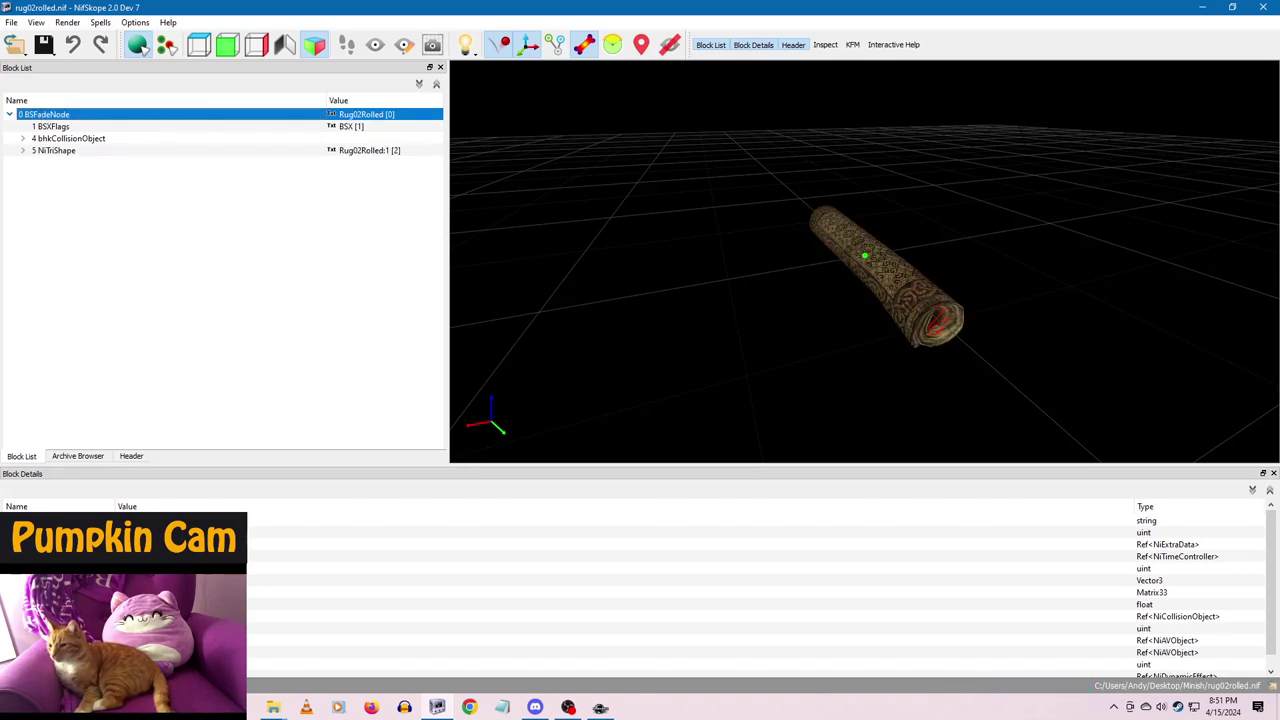
{"action": "left_click", "coordinate": [150, 616]}
{"action": "double_click", "coordinate": [150, 604]}
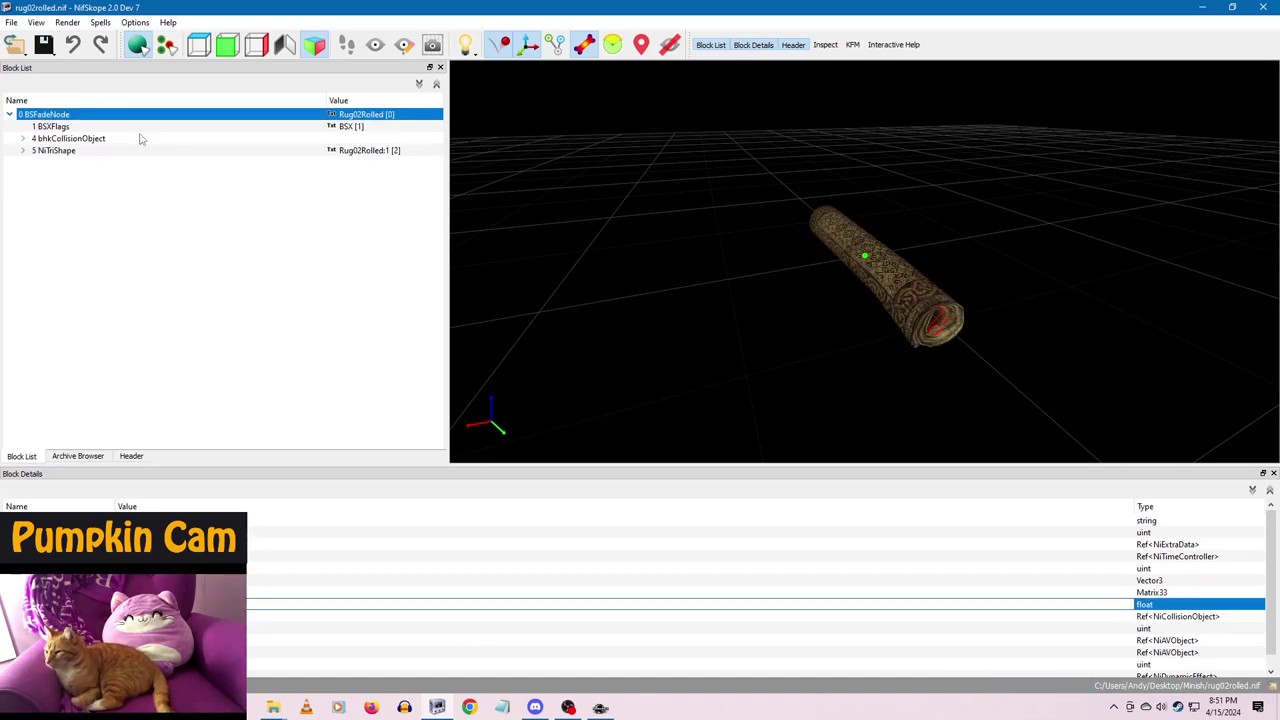
{"action": "key", "text": "Up"}
- Apply the transform of the Rug02Rolled root, then save and close rug02rolled.nif
{"action": "right_click", "coordinate": [62, 137]}
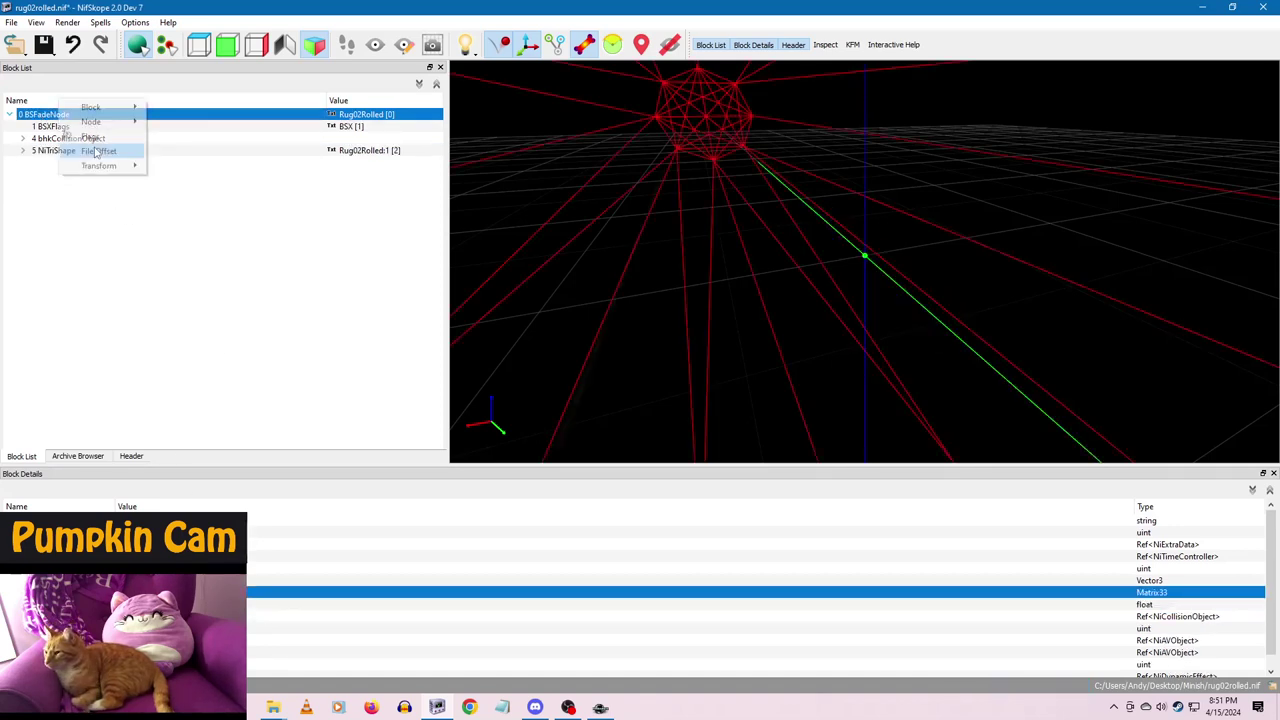
{"action": "mouse_move", "coordinate": [100, 166]}
{"action": "left_click", "coordinate": [172, 212]}
{"action": "left_click", "coordinate": [45, 45]}
{"action": "left_click", "coordinate": [61, 68]}
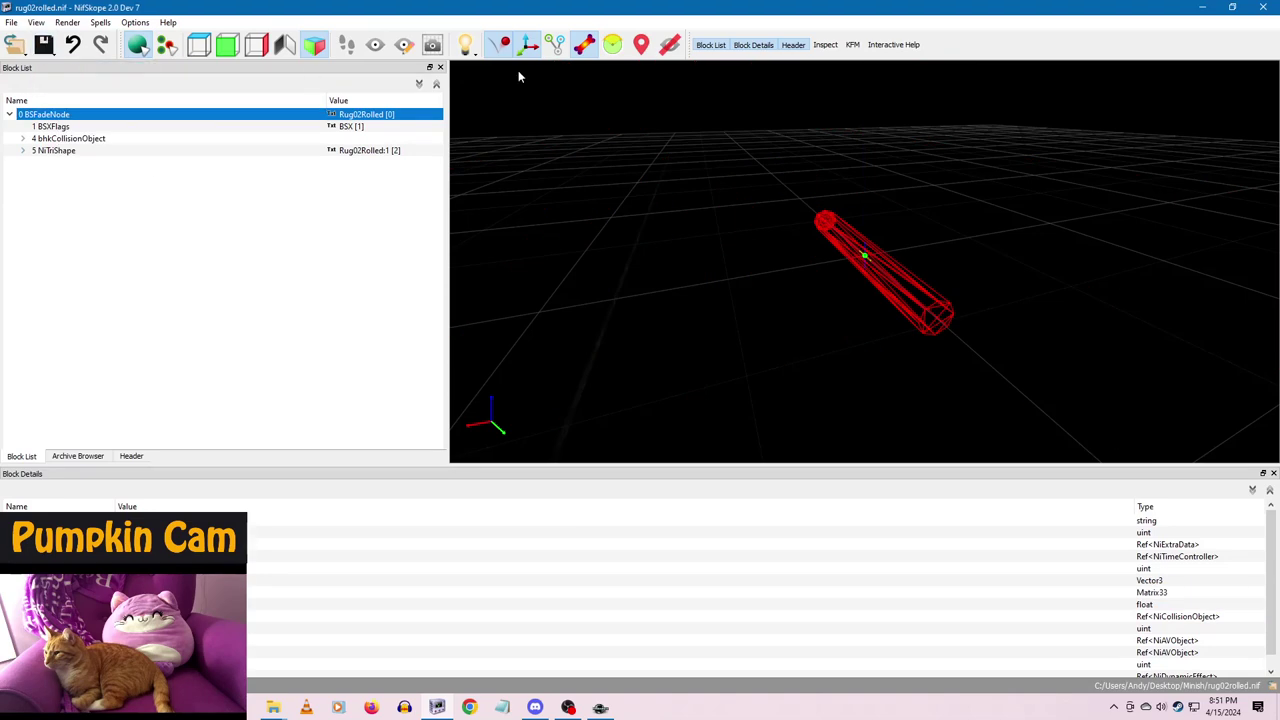
{"action": "left_click", "coordinate": [1262, 8]}
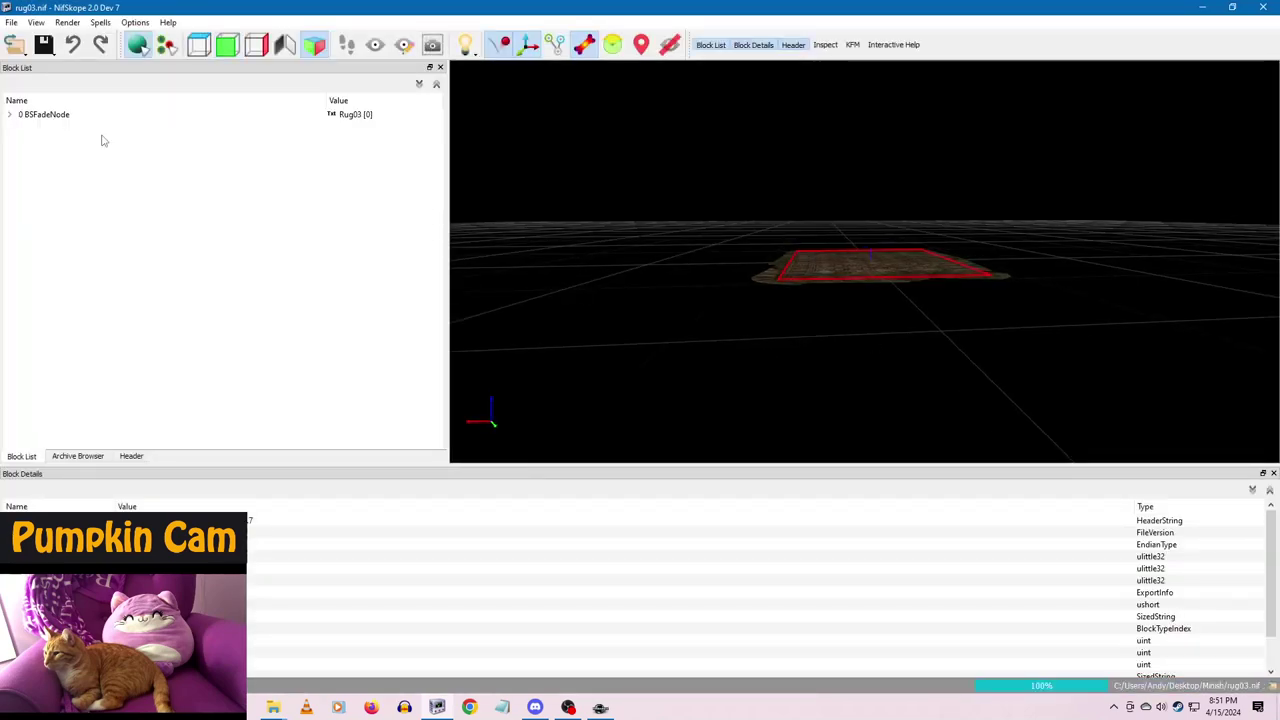
- Set the scale of the Rug03 BSFadeNode root to 100
{"action": "left_click", "coordinate": [47, 115]}
{"action": "double_click", "coordinate": [140, 604]}
{"action": "type", "text": "100"}
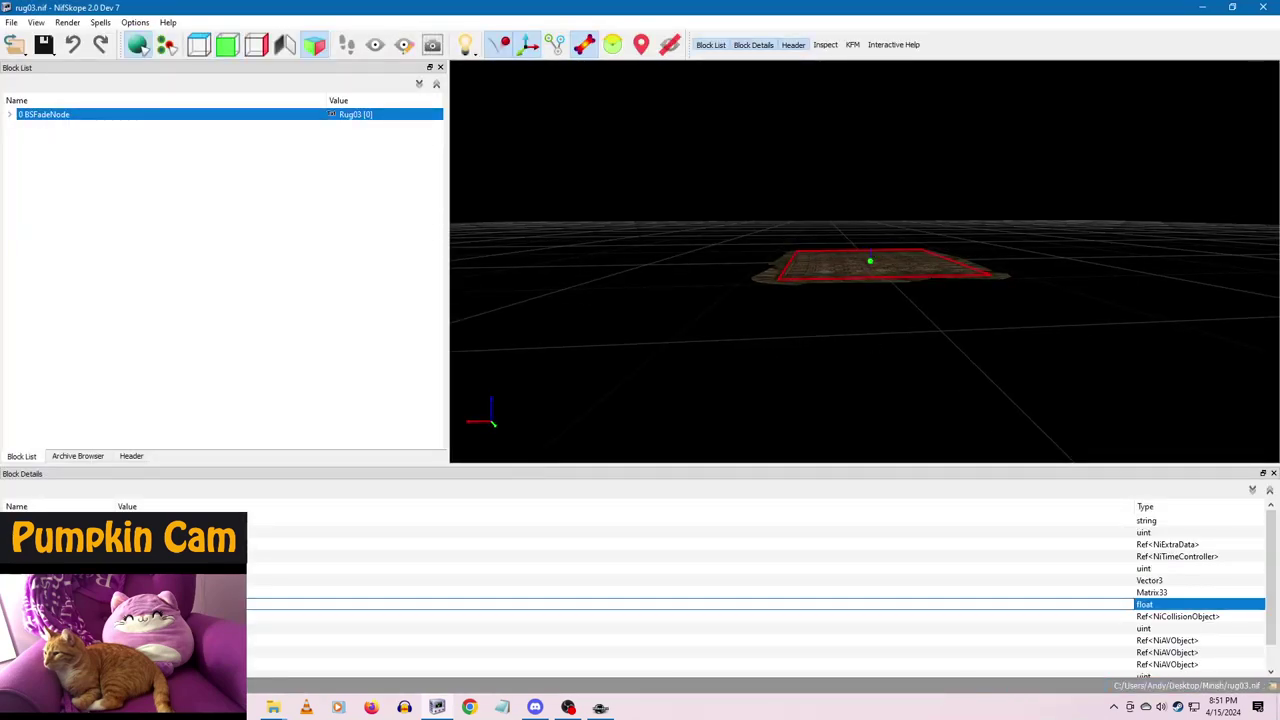
{"action": "left_click", "coordinate": [145, 592]}
- Apply the transform of the Rug03 root, then save and close rug03.nif
{"action": "right_click", "coordinate": [54, 114]}
{"action": "mouse_move", "coordinate": [96, 169]}
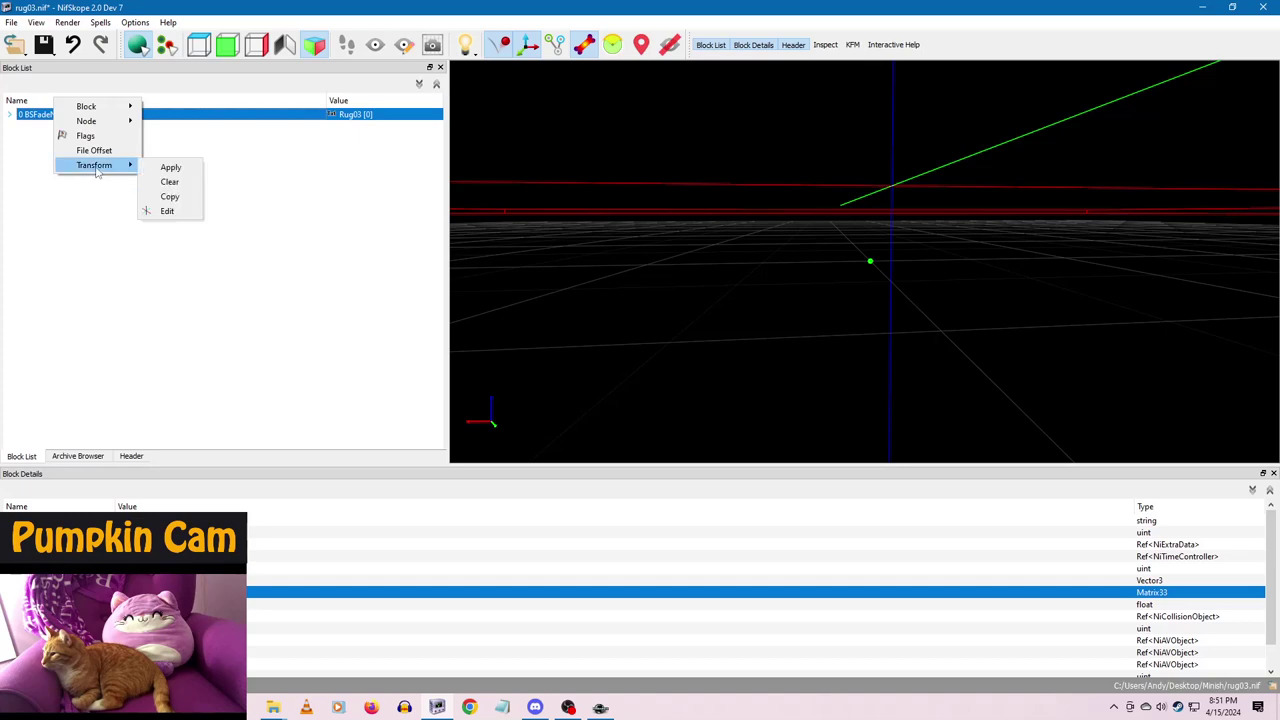
{"action": "left_click", "coordinate": [172, 167]}
{"action": "left_click", "coordinate": [46, 47]}
{"action": "left_click", "coordinate": [60, 68]}
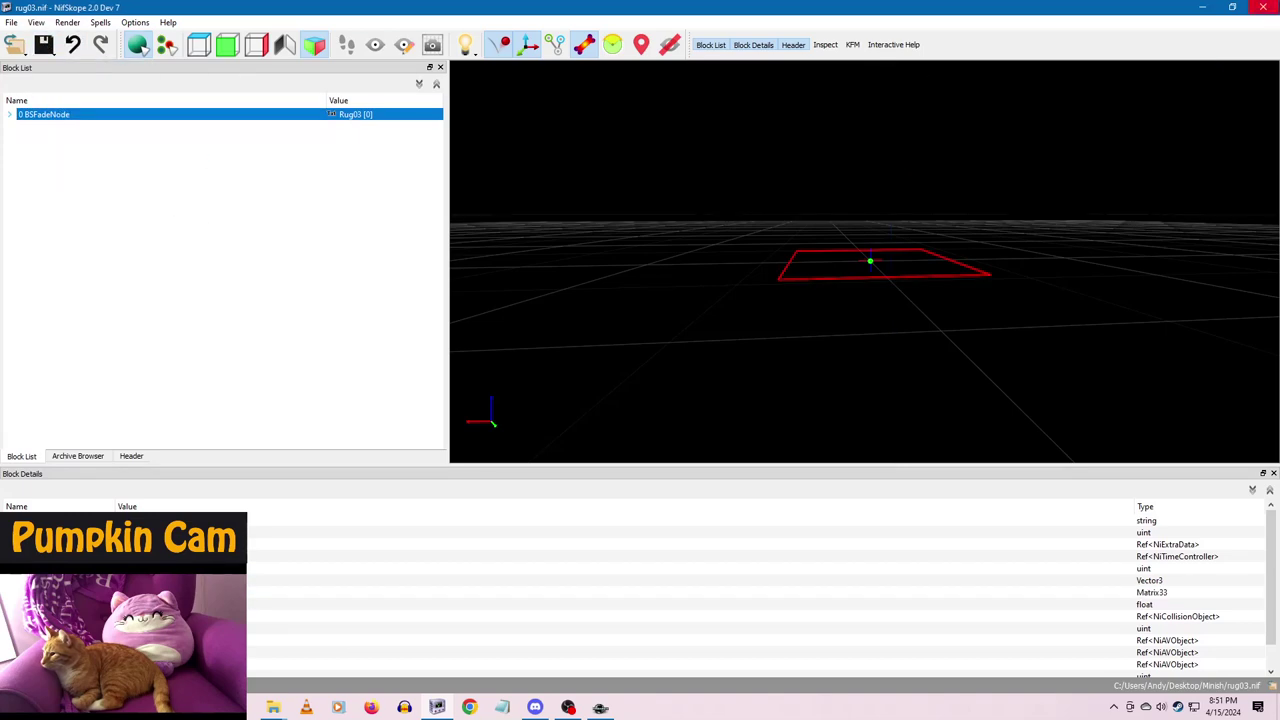
{"action": "left_click", "coordinate": [1263, 7]}
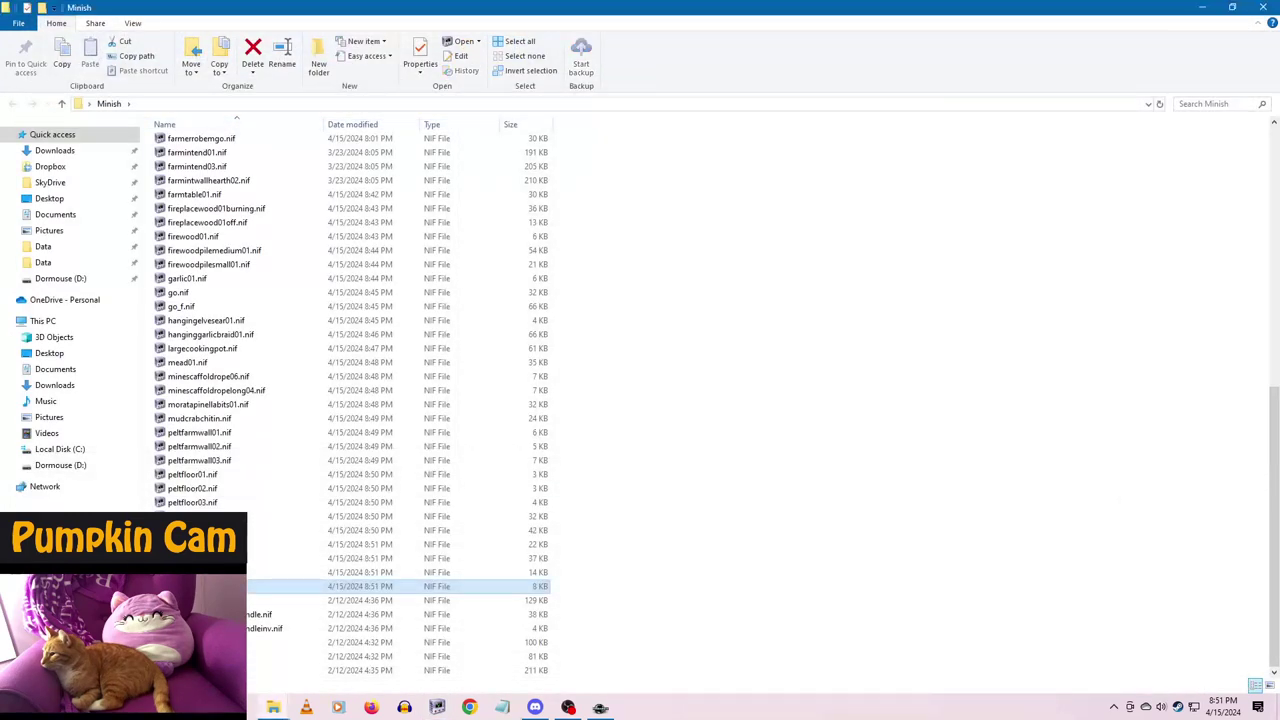
- Open smallcookingpot.nif from the Minish folder and delete the BSFurnitureMarkerNode under its BSFadeNode root
{"action": "key", "text": "Down"}
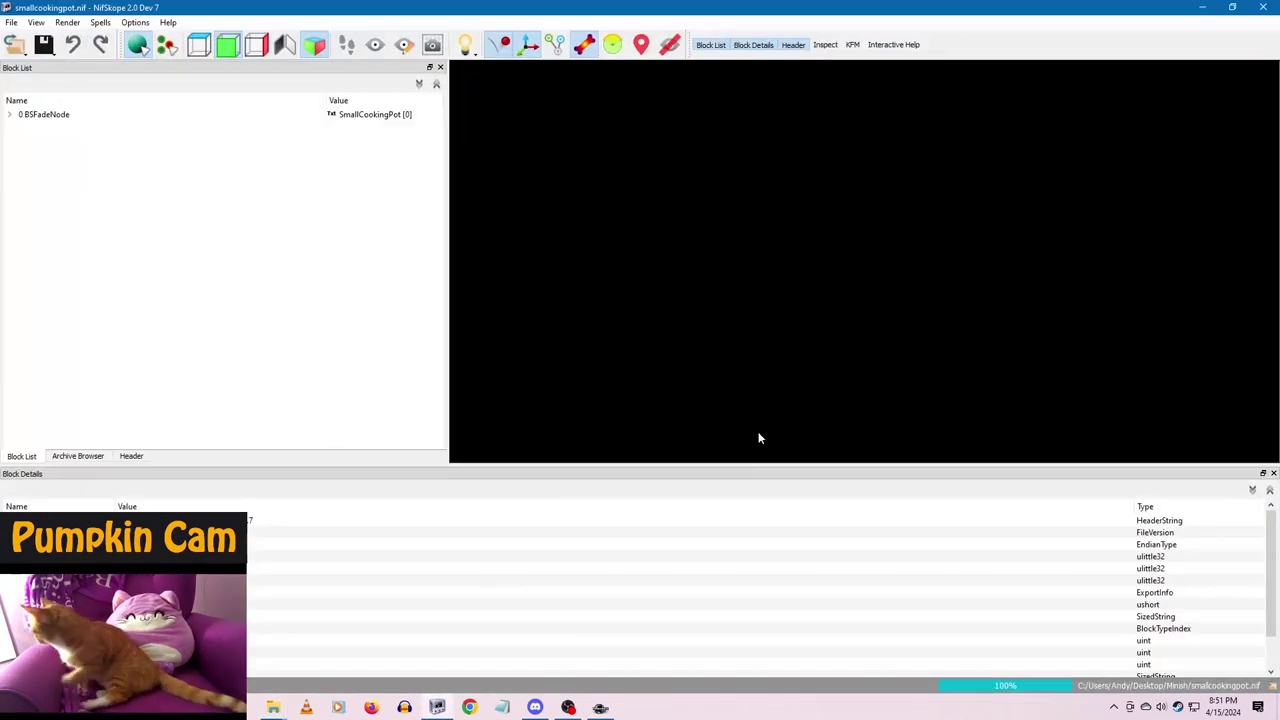
{"action": "left_click", "coordinate": [60, 115]}
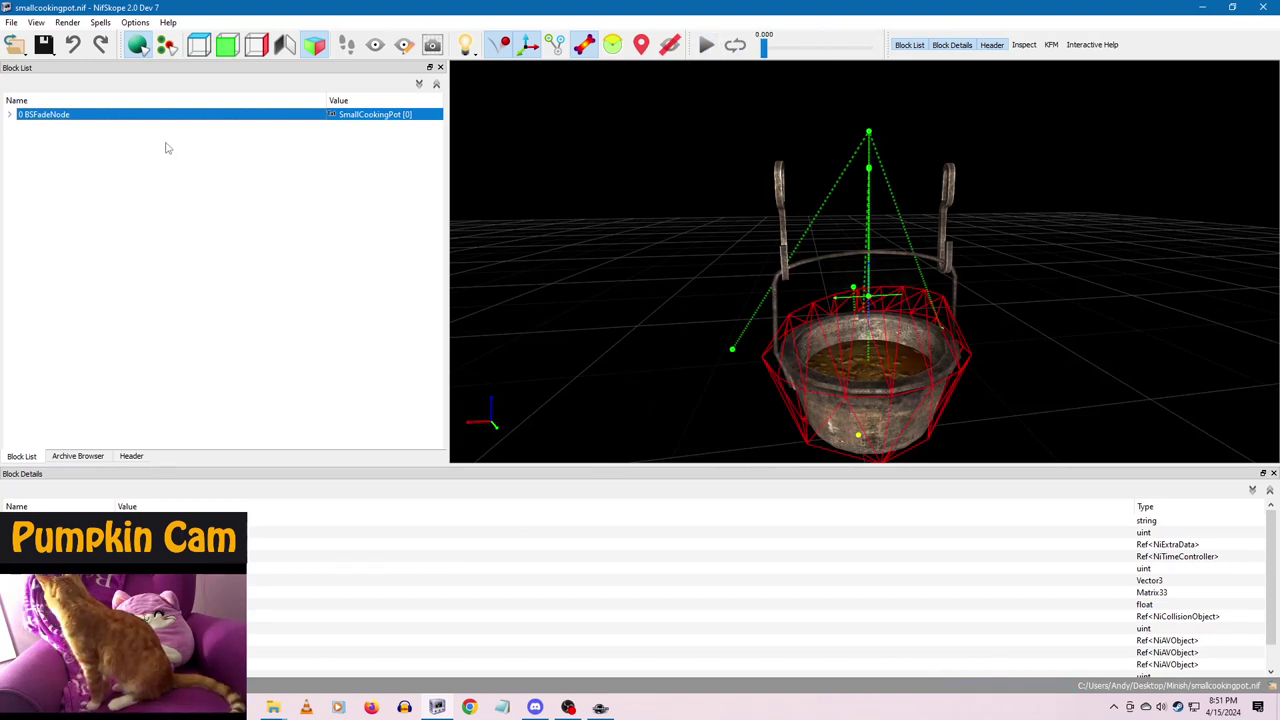
{"action": "left_click", "coordinate": [9, 114]}
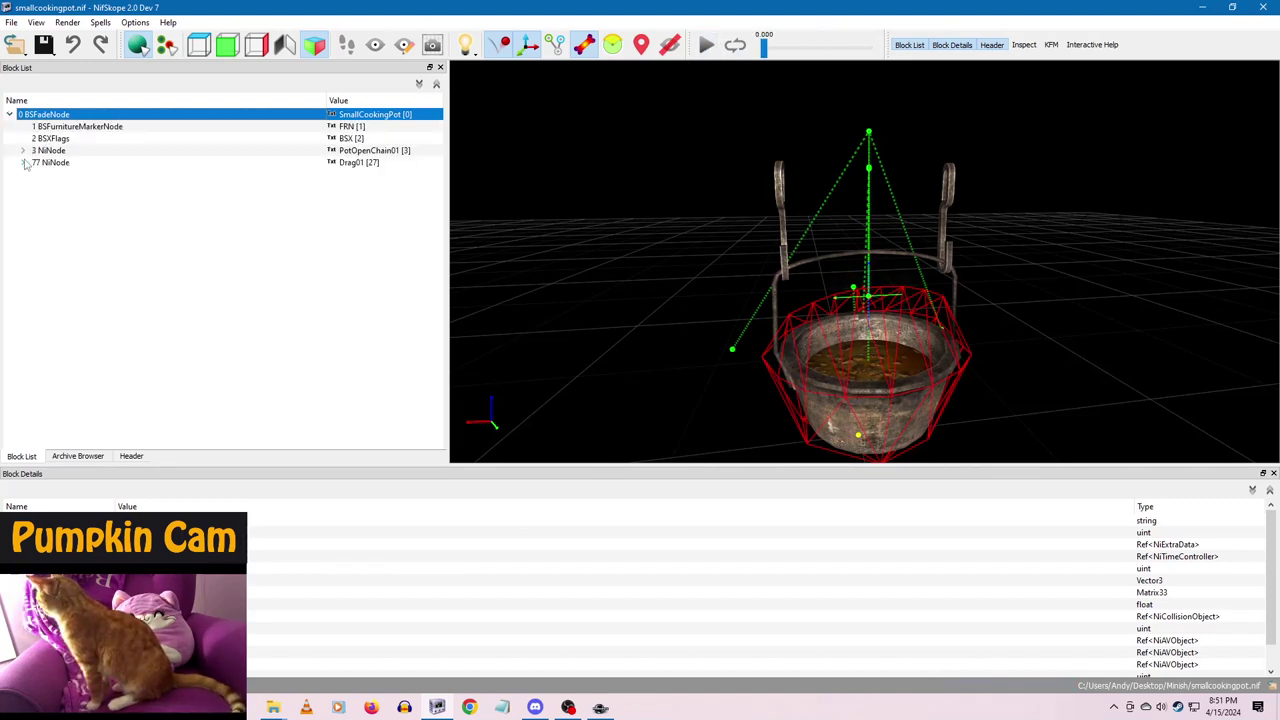
{"action": "left_click", "coordinate": [80, 127]}
{"action": "key", "text": "Delete"}
- Remove the animation controller branch from the PotOpenChain01 NiNode of the small cooking pot
{"action": "left_click", "coordinate": [25, 139]}
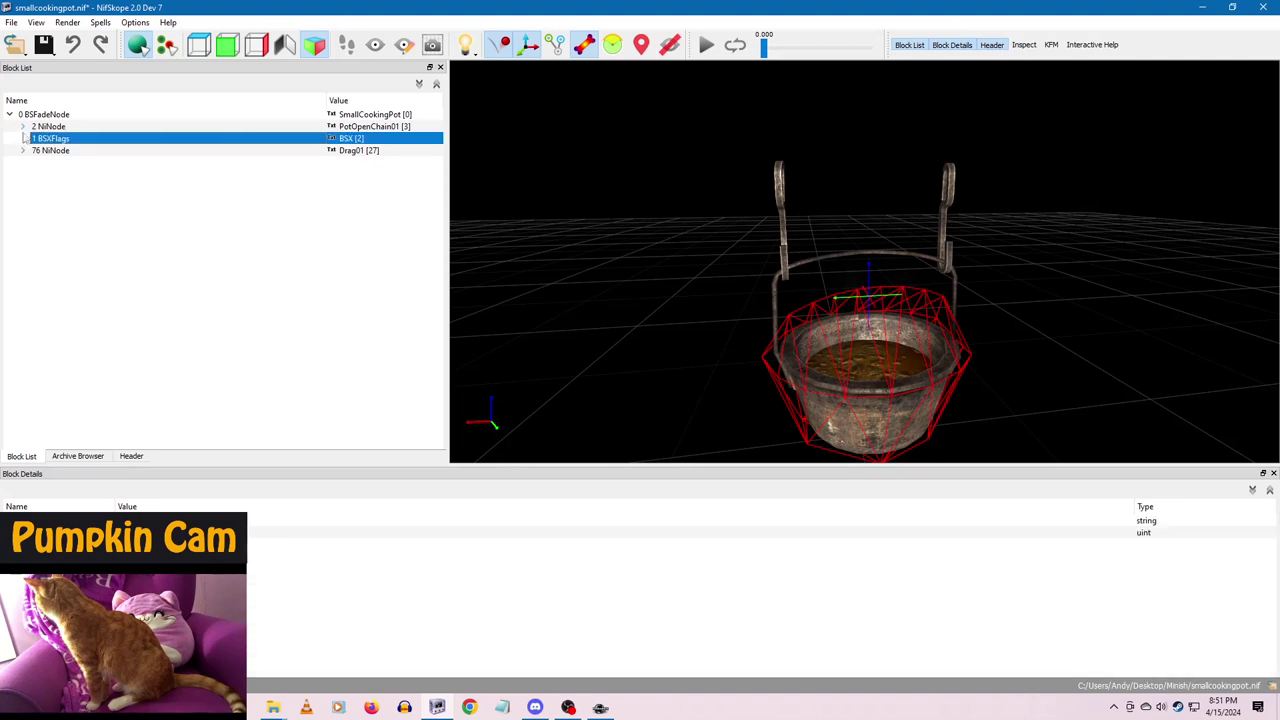
{"action": "left_click", "coordinate": [24, 128]}
{"action": "left_click", "coordinate": [80, 140]}
{"action": "key", "text": "ctrl+Delete"}
{"action": "left_click", "coordinate": [22, 175]}
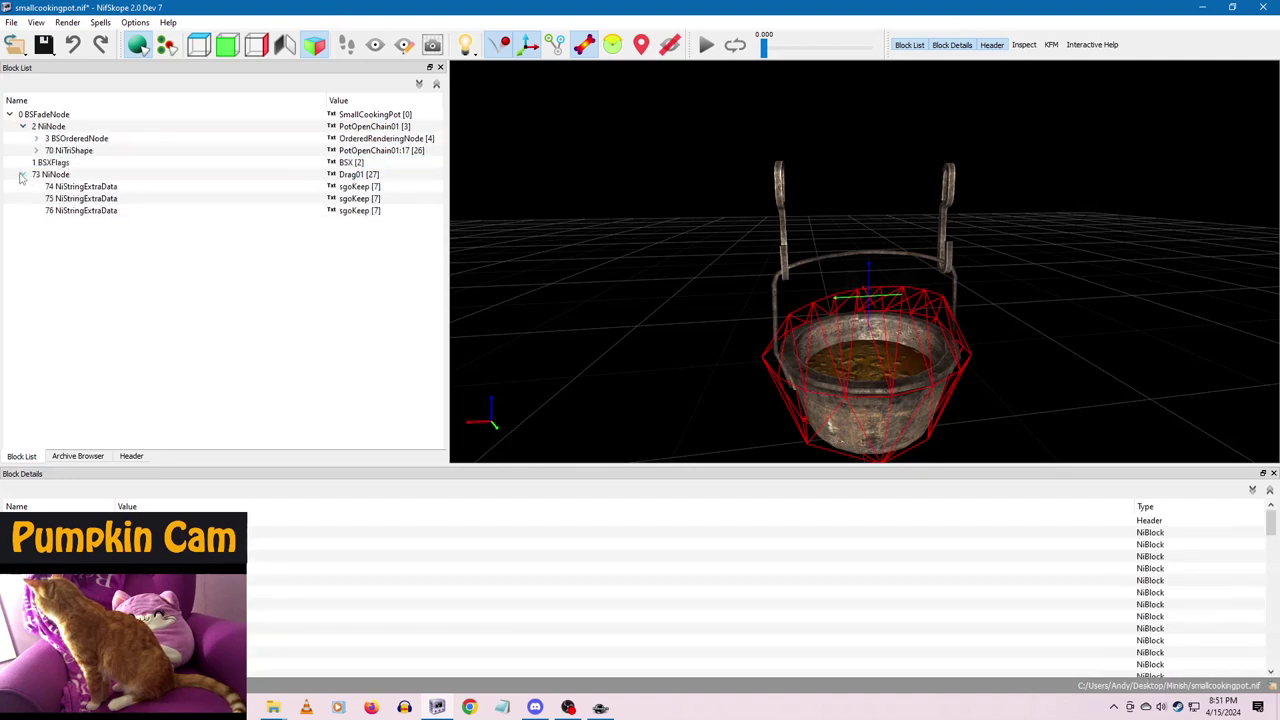
- Remove the NiTransformController branch from the PotOpen01 NiNode and scrub the animation timeline to check the pot
{"action": "left_click", "coordinate": [36, 150]}
{"action": "double_click", "coordinate": [46, 140]}
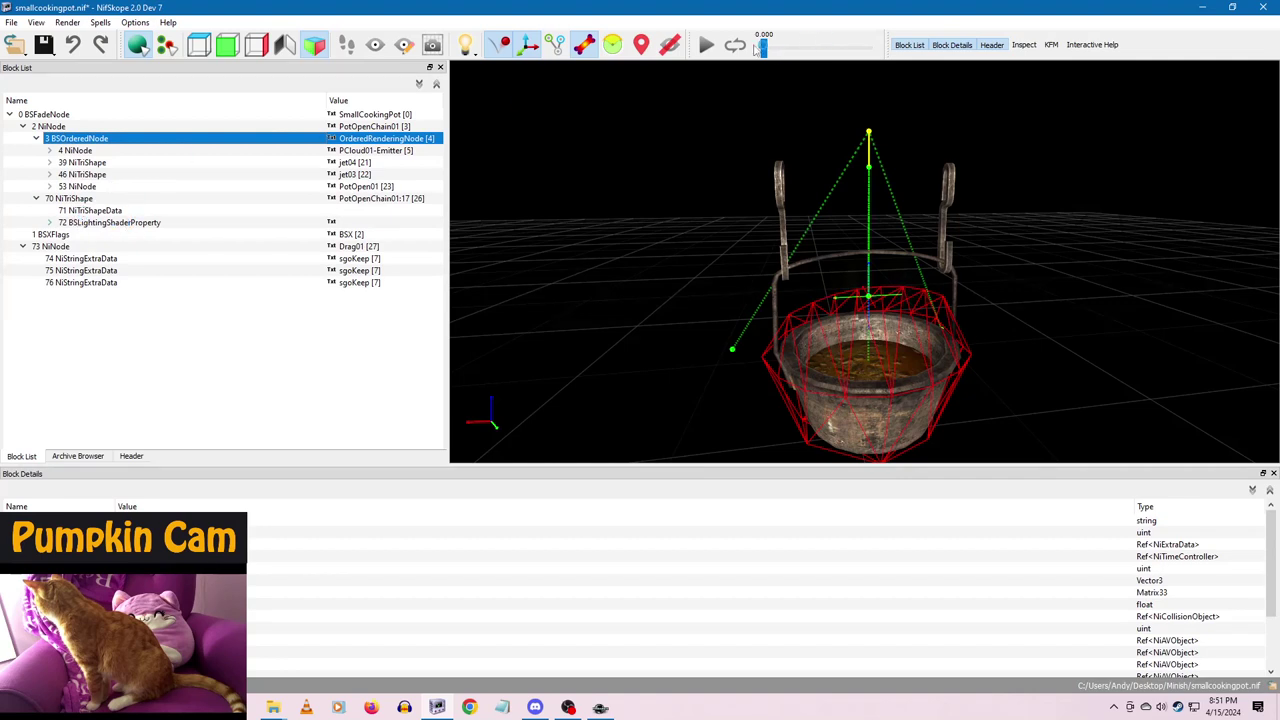
{"action": "left_click_drag", "start_coordinate": [762, 47], "coordinate": [624, 84]}
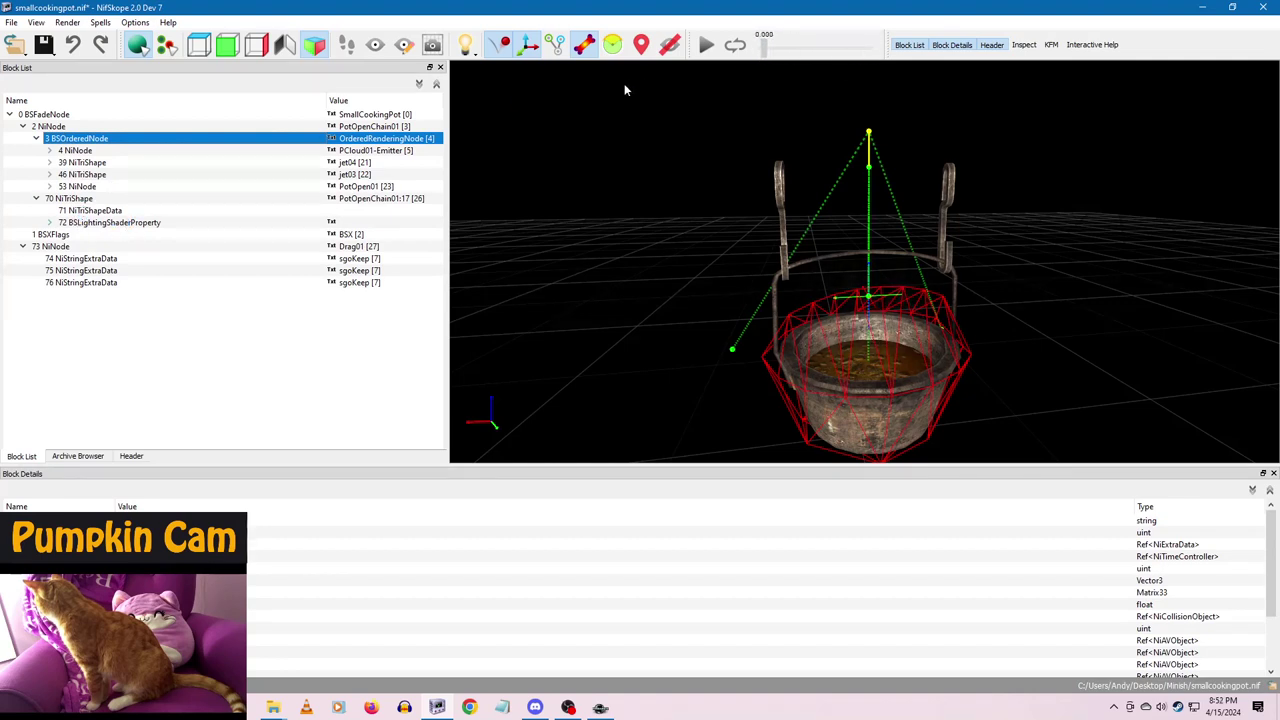
{"action": "left_click", "coordinate": [49, 150]}
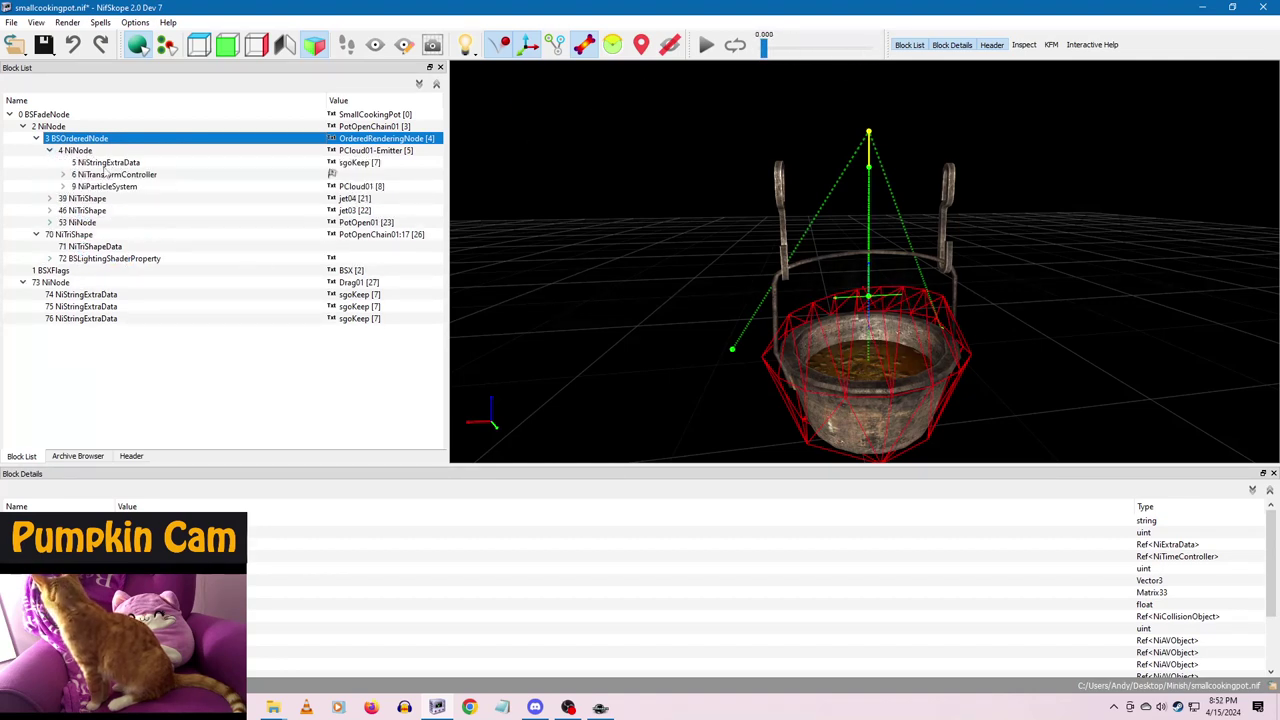
{"action": "left_click", "coordinate": [44, 223]}
{"action": "left_click", "coordinate": [49, 223]}
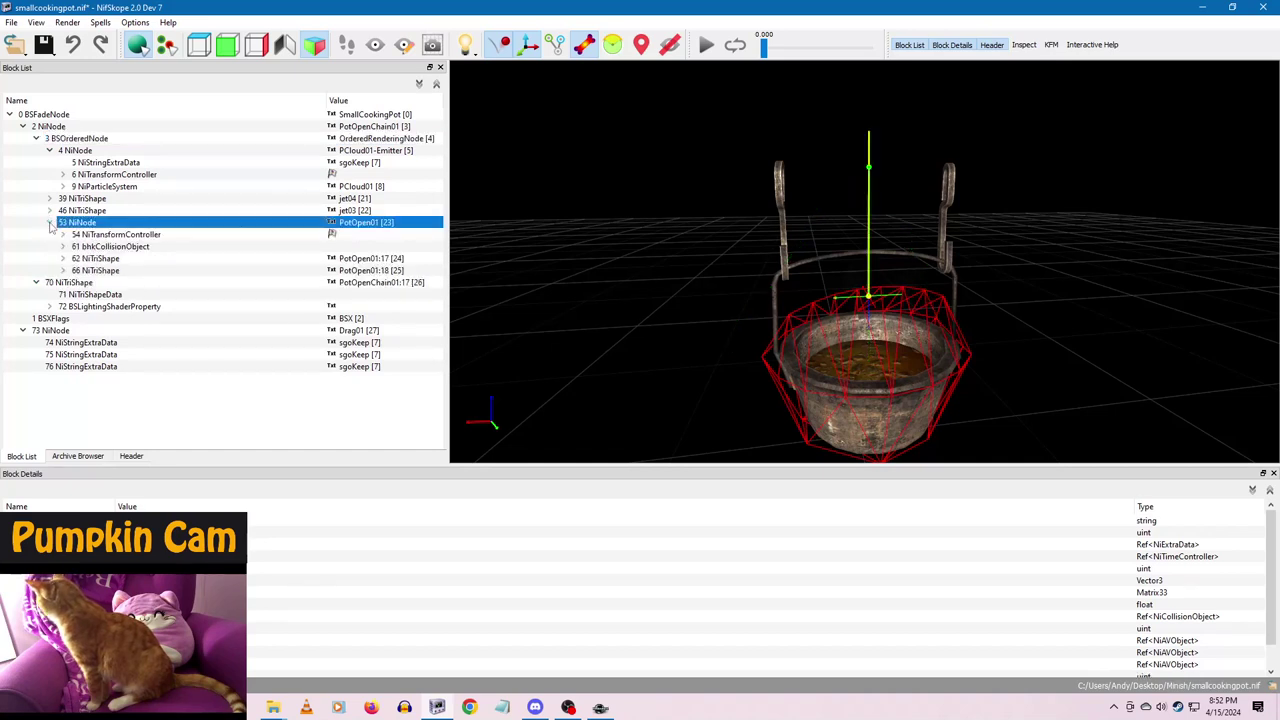
{"action": "left_click", "coordinate": [145, 235]}
{"action": "key", "text": "ctrl+Delete"}
{"action": "left_click_drag", "start_coordinate": [767, 49], "coordinate": [687, 54]}
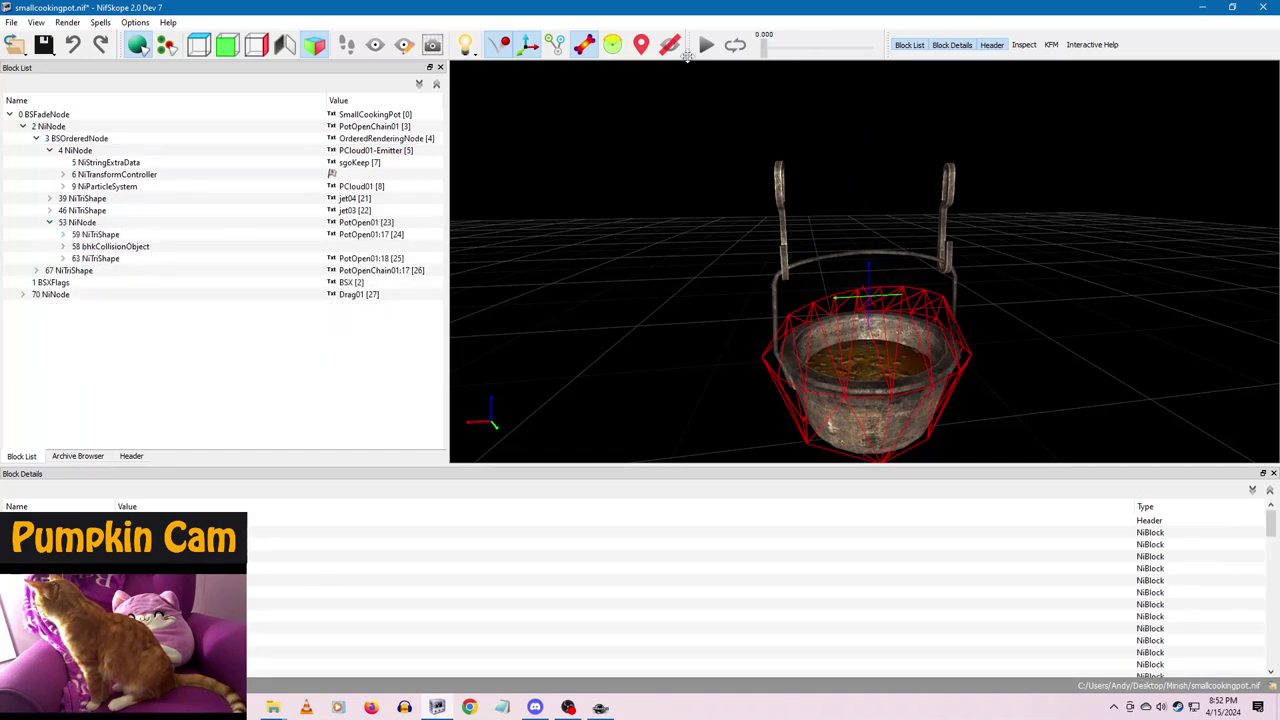
- Remove the NiTransformController branch from the PCloud01-Emitter NiNode and check the pot for remaining animation along the timeline
{"action": "left_click", "coordinate": [106, 187]}
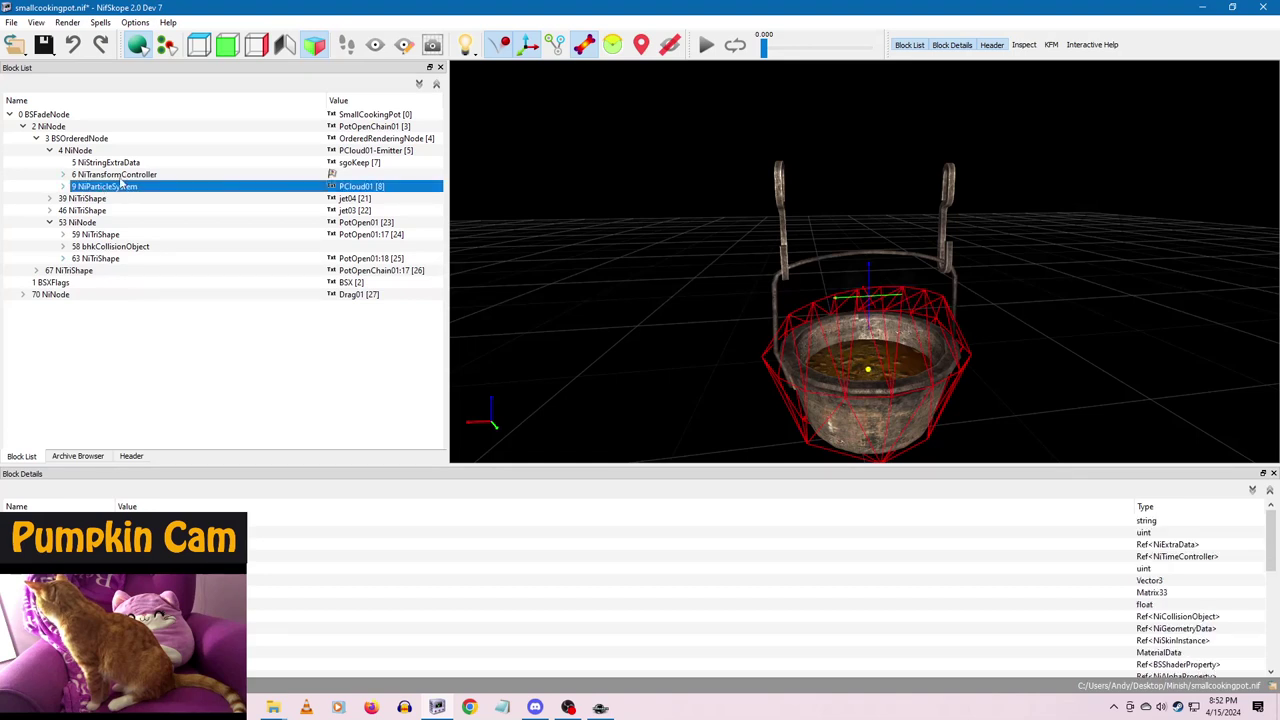
{"action": "left_click", "coordinate": [124, 175]}
{"action": "key", "text": "ctrl+Delete"}
{"action": "left_click", "coordinate": [116, 177]}
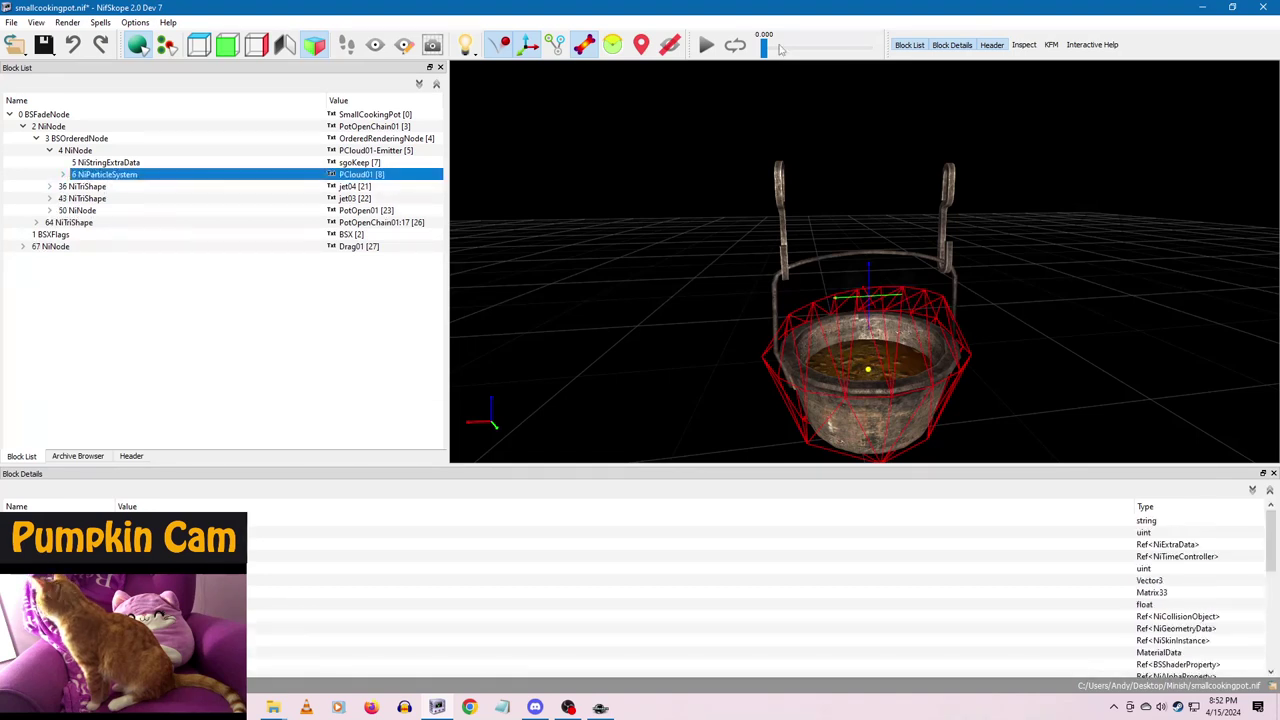
{"action": "left_click_drag", "start_coordinate": [767, 62], "coordinate": [705, 75]}
{"action": "left_click_drag", "start_coordinate": [680, 264], "coordinate": [722, 260]}
{"action": "left_click_drag", "start_coordinate": [766, 50], "coordinate": [928, 57]}
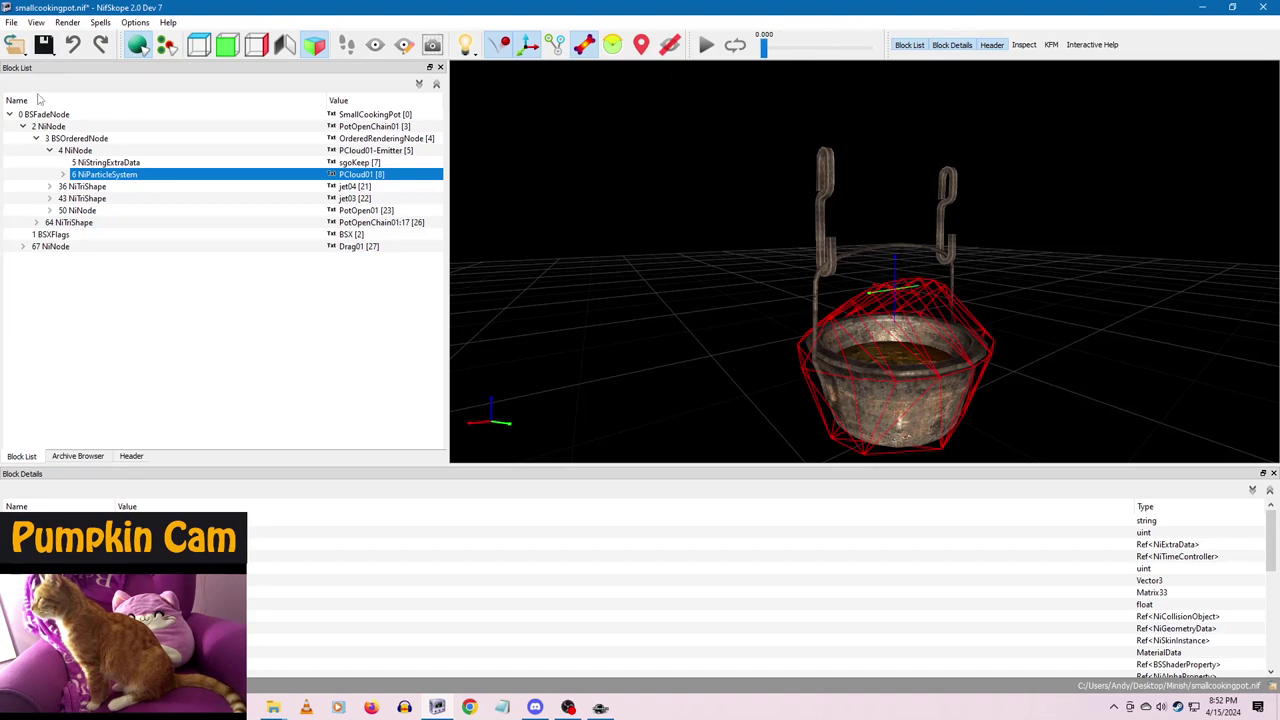
- Change the scale of the SmallCookingPot BSFadeNode root and apply its transform
{"action": "left_click", "coordinate": [42, 115]}
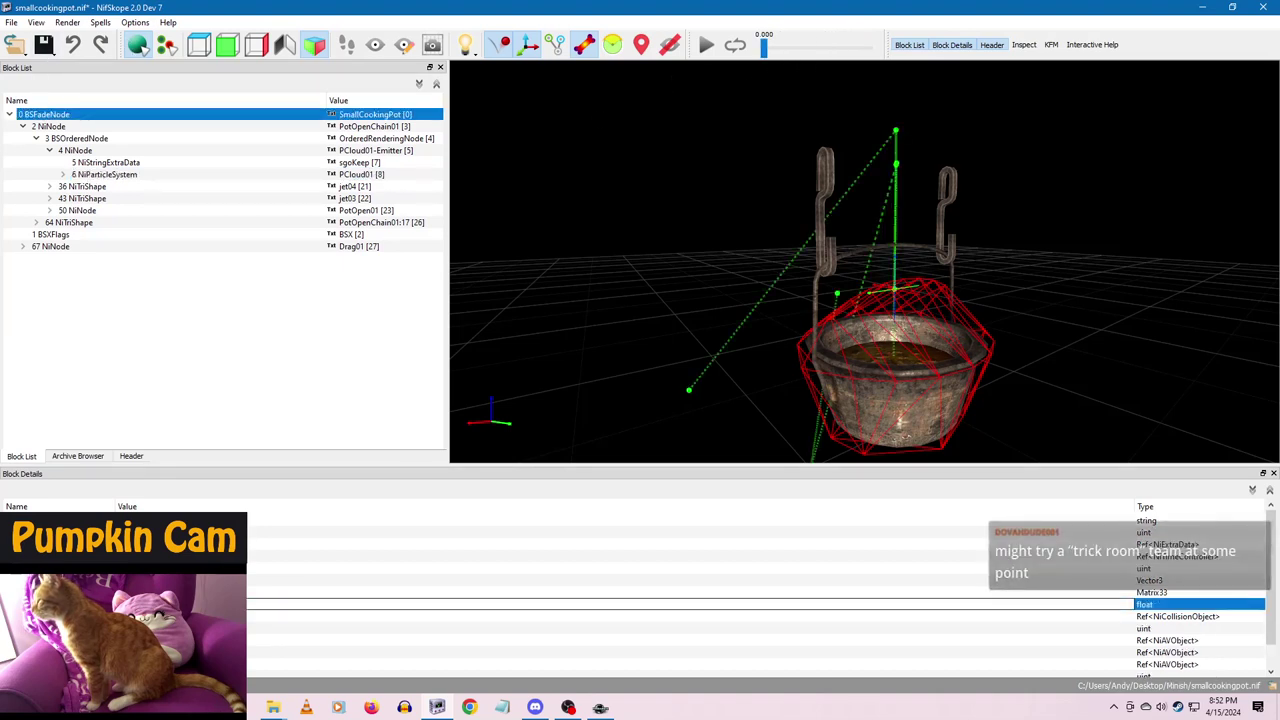
{"action": "left_click", "coordinate": [180, 592]}
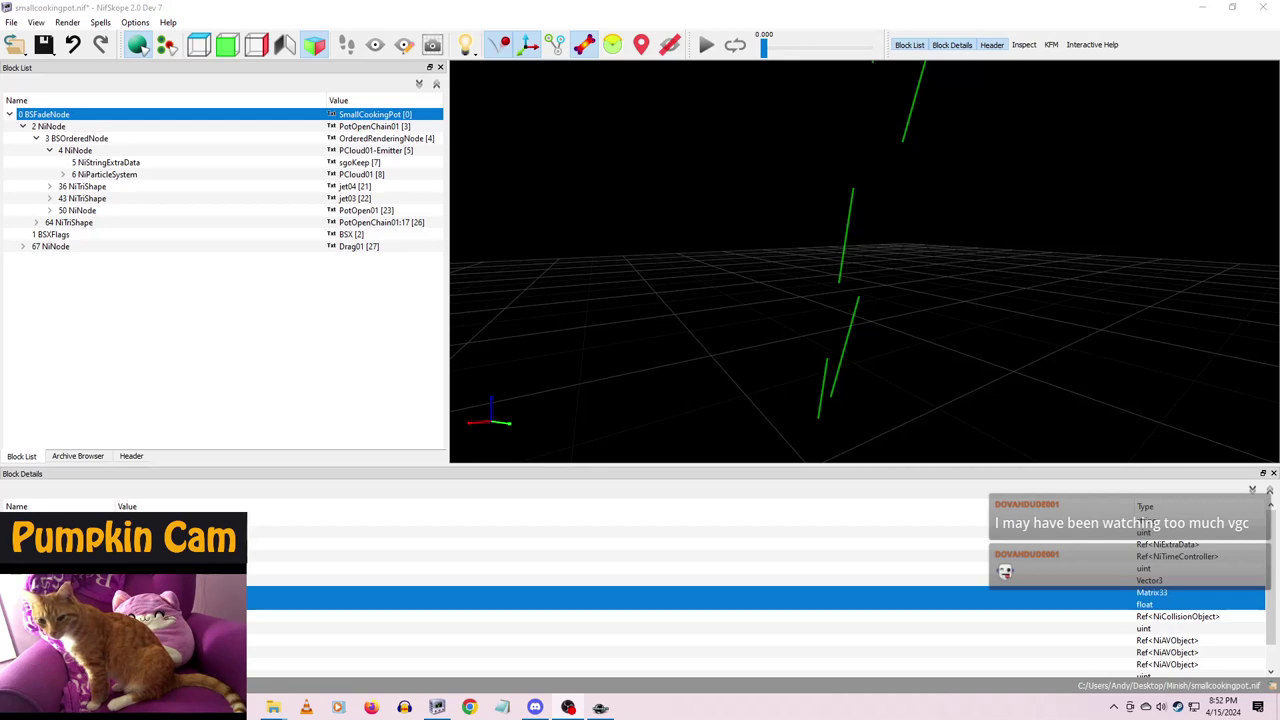
{"action": "scroll", "coordinate": [810, 318], "scroll_direction": "down", "scroll_amount": 8}
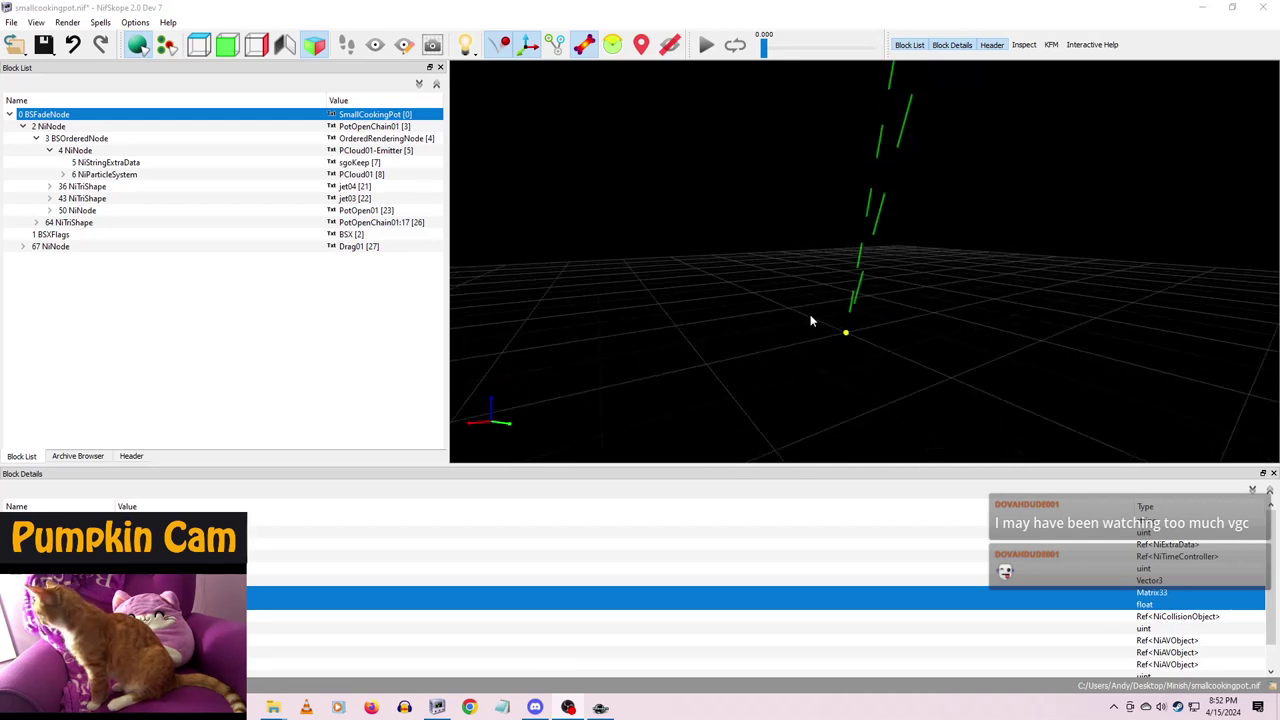
{"action": "right_click", "coordinate": [40, 117]}
{"action": "mouse_move", "coordinate": [85, 166]}
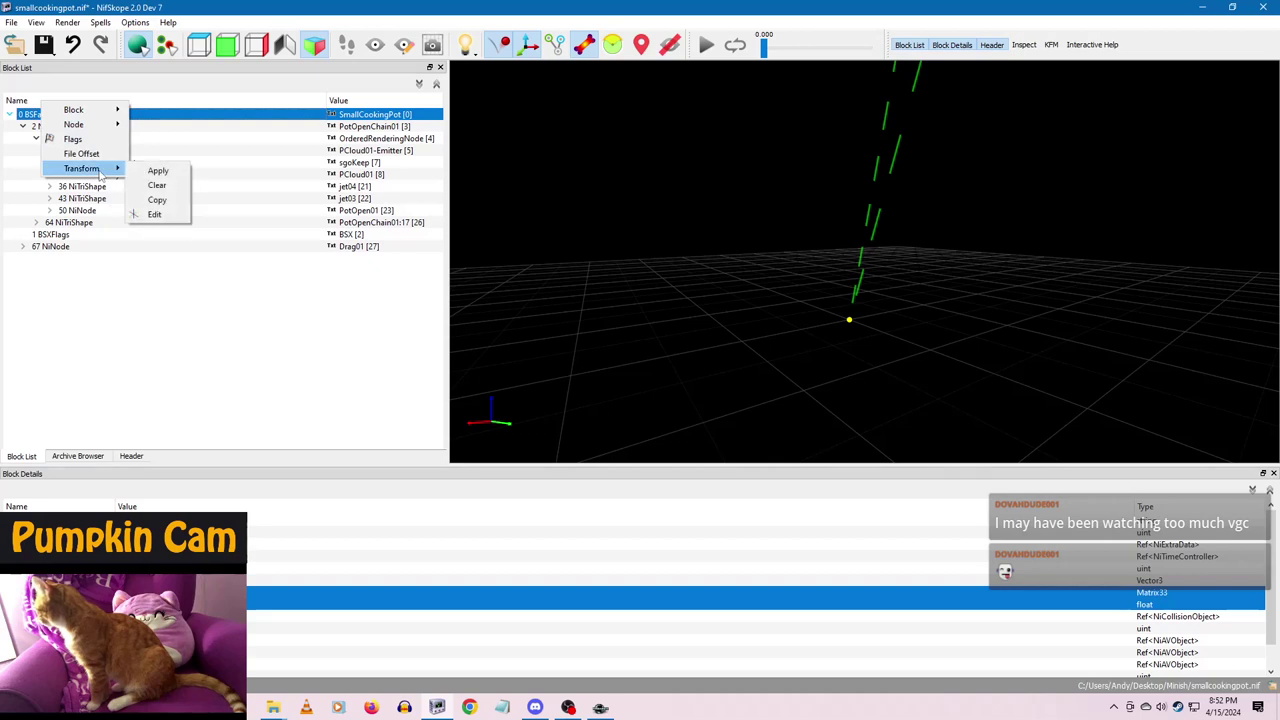
{"action": "left_click", "coordinate": [157, 169]}
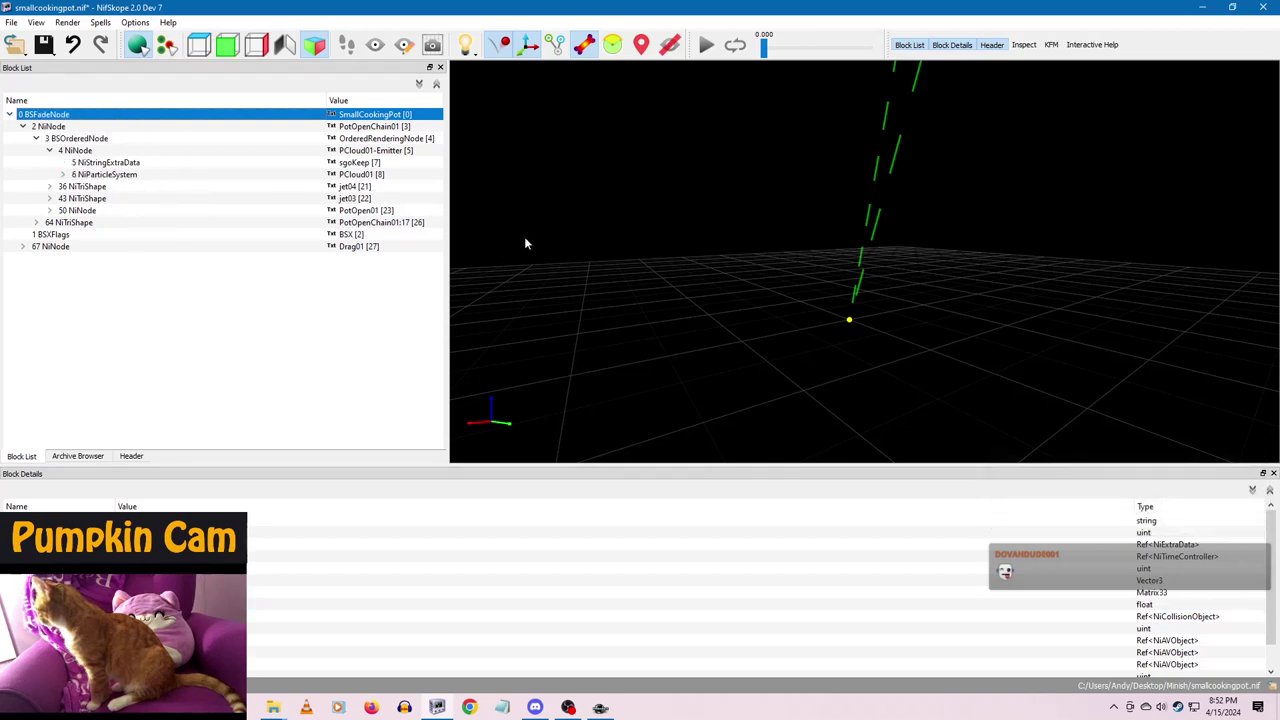
- Apply the transform of the PotOpenChain01 NiNode beneath the small cooking pot's root
{"action": "left_click", "coordinate": [62, 127]}
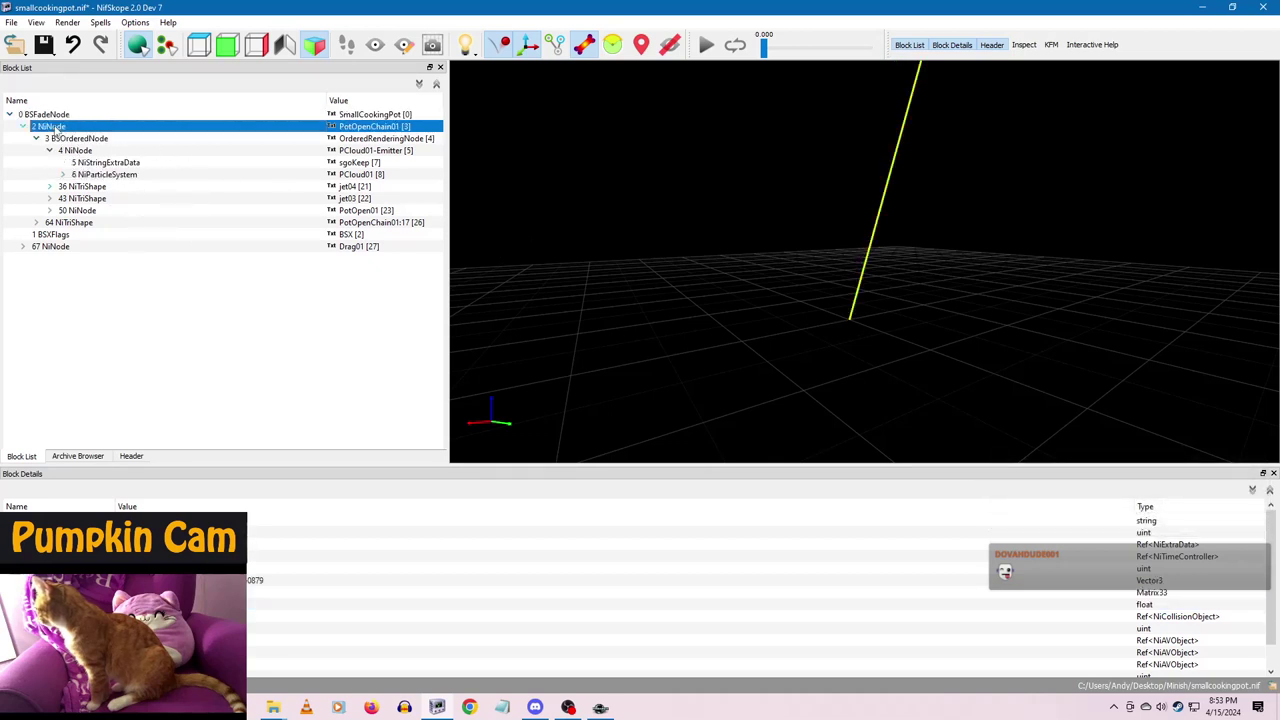
{"action": "right_click", "coordinate": [66, 127]}
{"action": "left_click", "coordinate": [165, 199]}
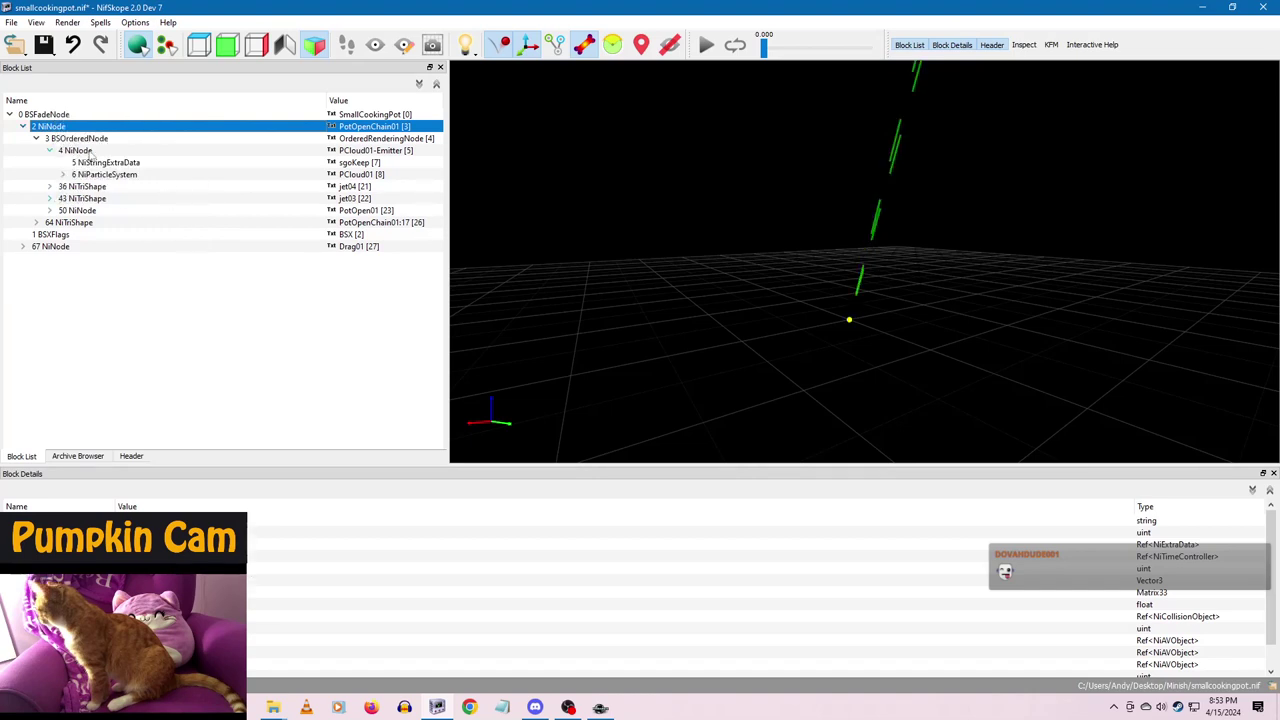
- Apply the transform of the Drag01 NiNode in the small cooking pot and save smallcookingpot.nif
{"action": "scroll", "coordinate": [777, 230], "scroll_direction": "down", "scroll_amount": 10}
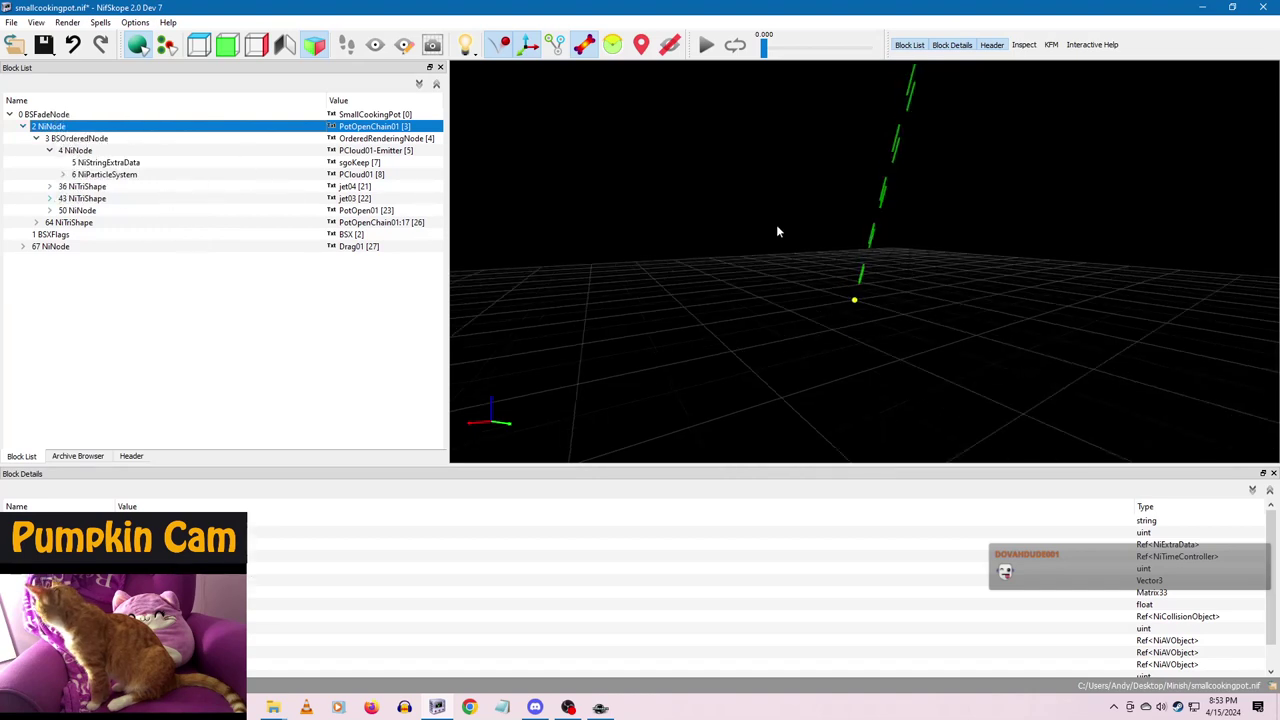
{"action": "left_click", "coordinate": [80, 152]}
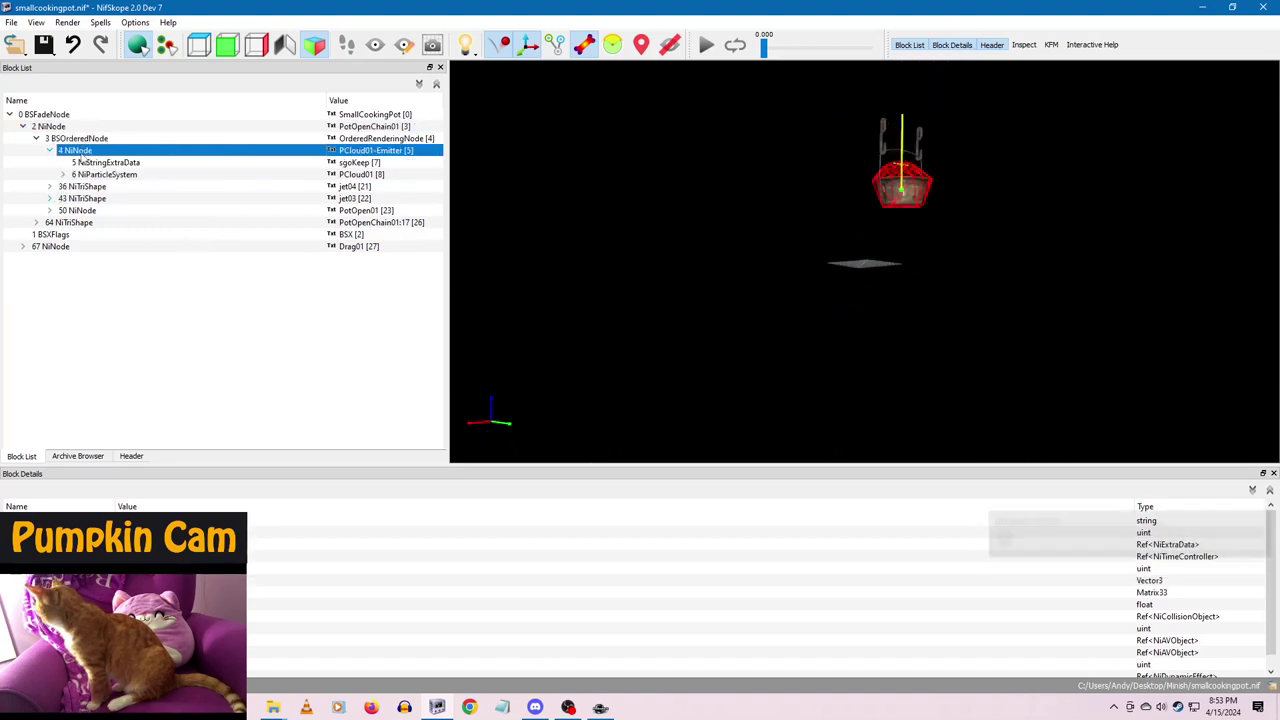
{"action": "left_click", "coordinate": [68, 248]}
{"action": "right_click", "coordinate": [68, 248]}
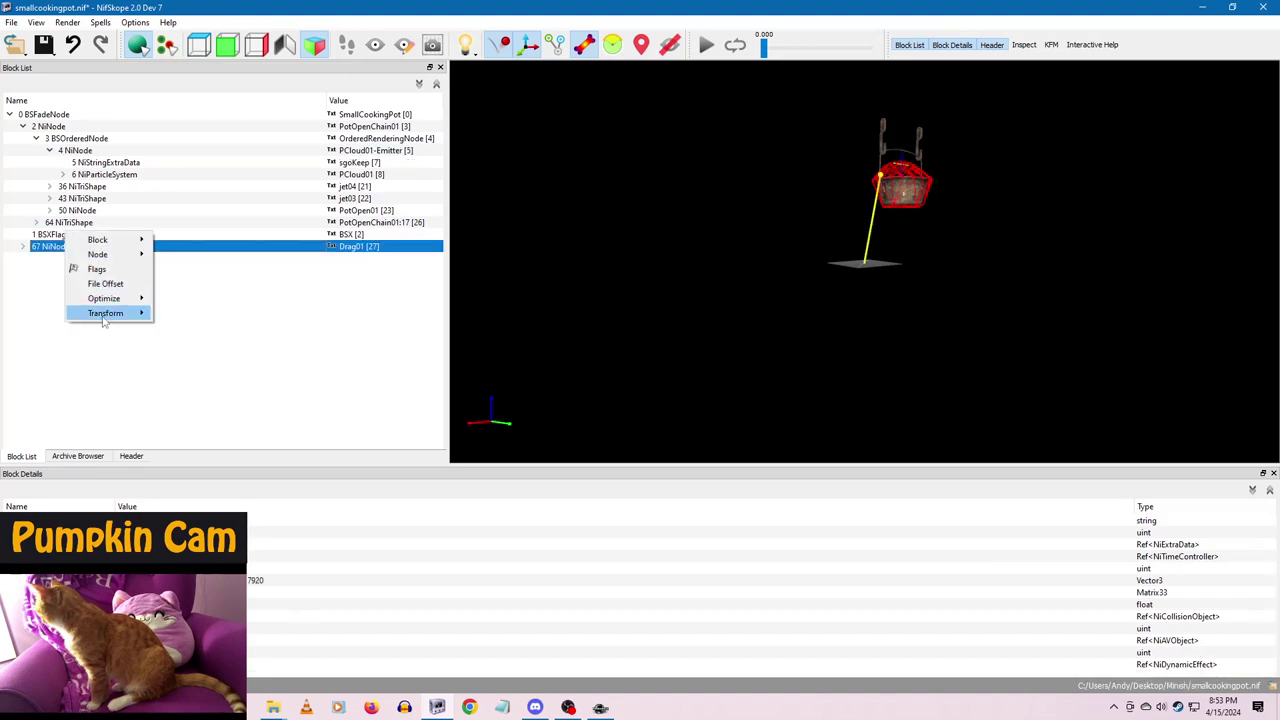
{"action": "left_click", "coordinate": [182, 316]}
{"action": "left_click_drag", "start_coordinate": [850, 242], "coordinate": [843, 261]}
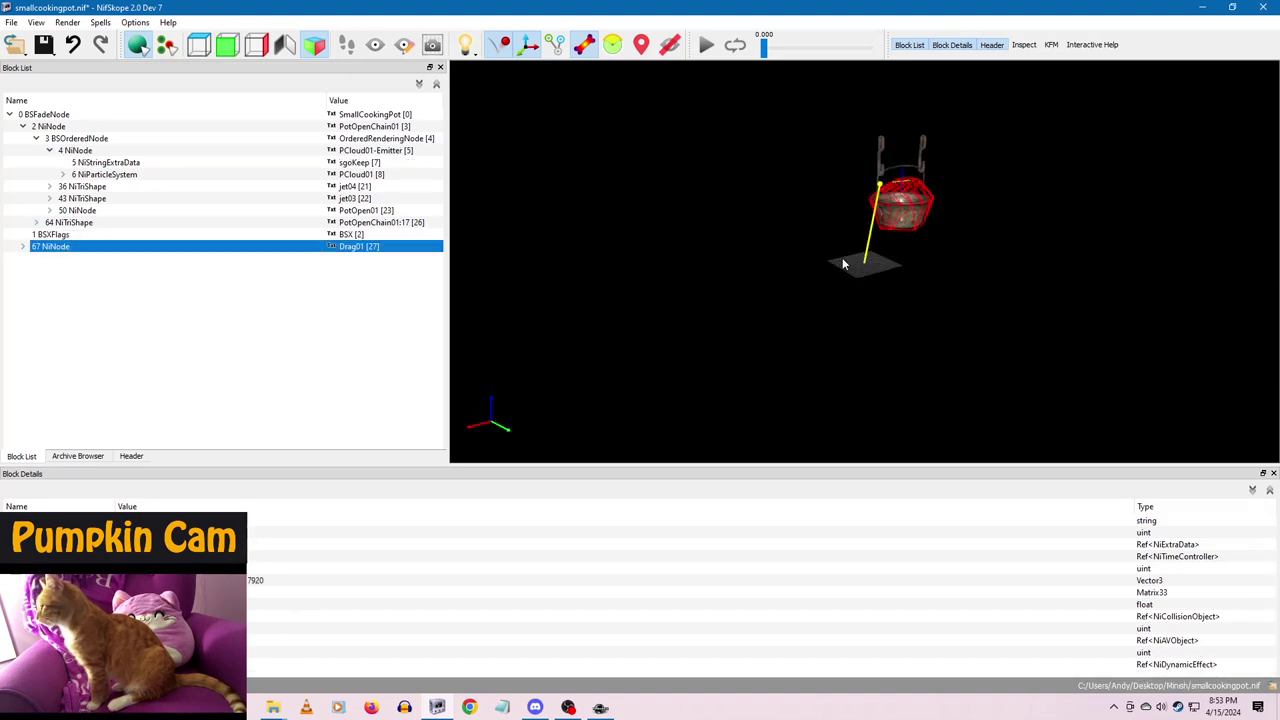
{"action": "scroll", "coordinate": [847, 248], "scroll_direction": "up", "scroll_amount": 4}
{"action": "left_click_drag", "start_coordinate": [859, 205], "coordinate": [840, 249]}
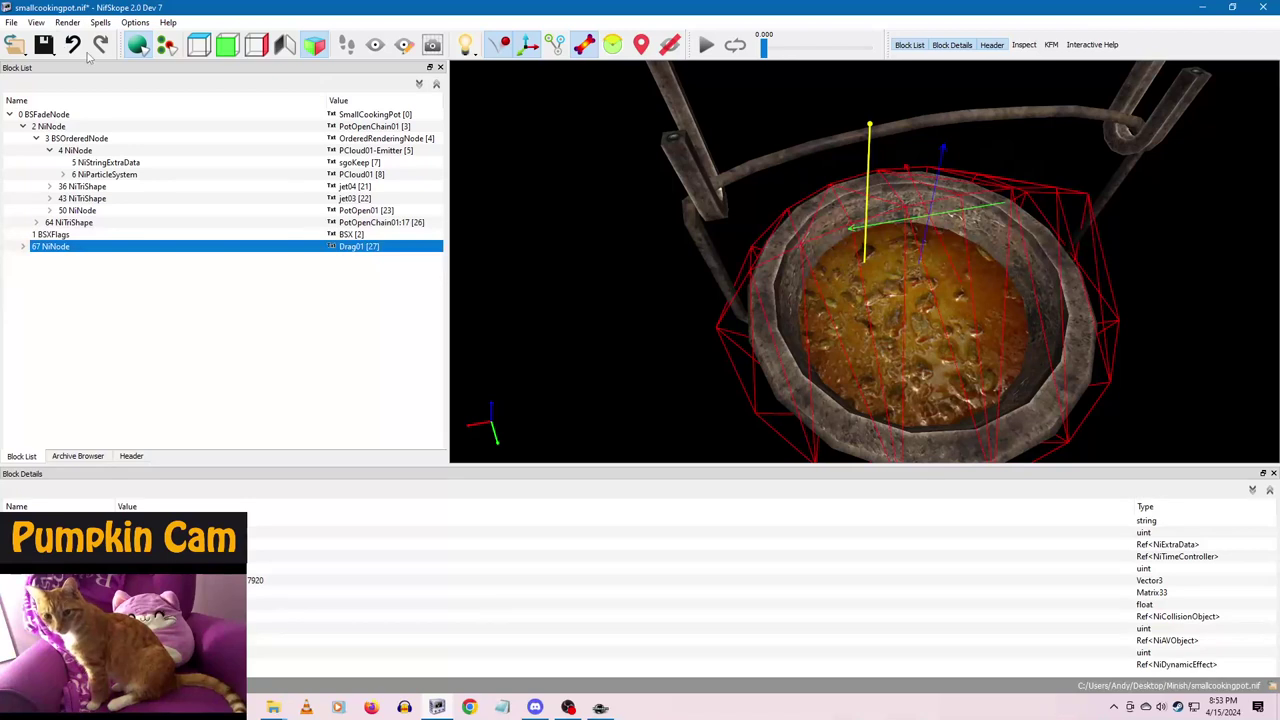
{"action": "left_click", "coordinate": [43, 44]}
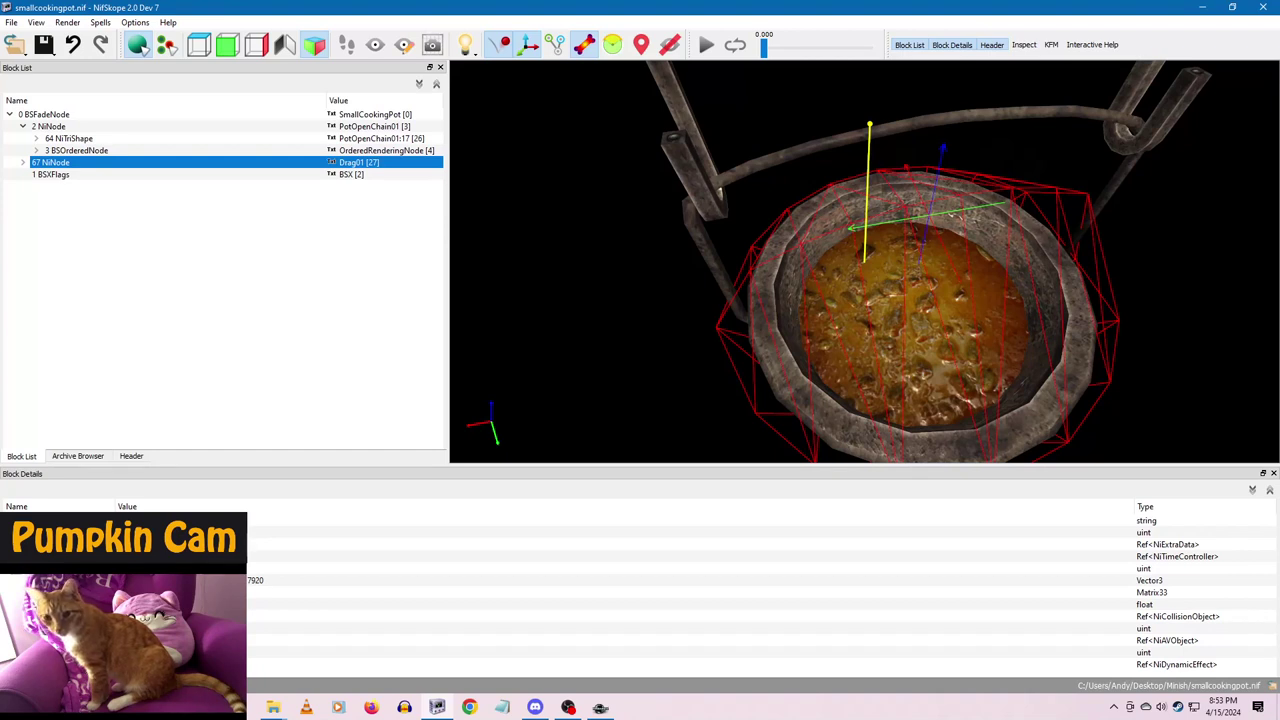
{"action": "left_click", "coordinate": [1262, 8]}
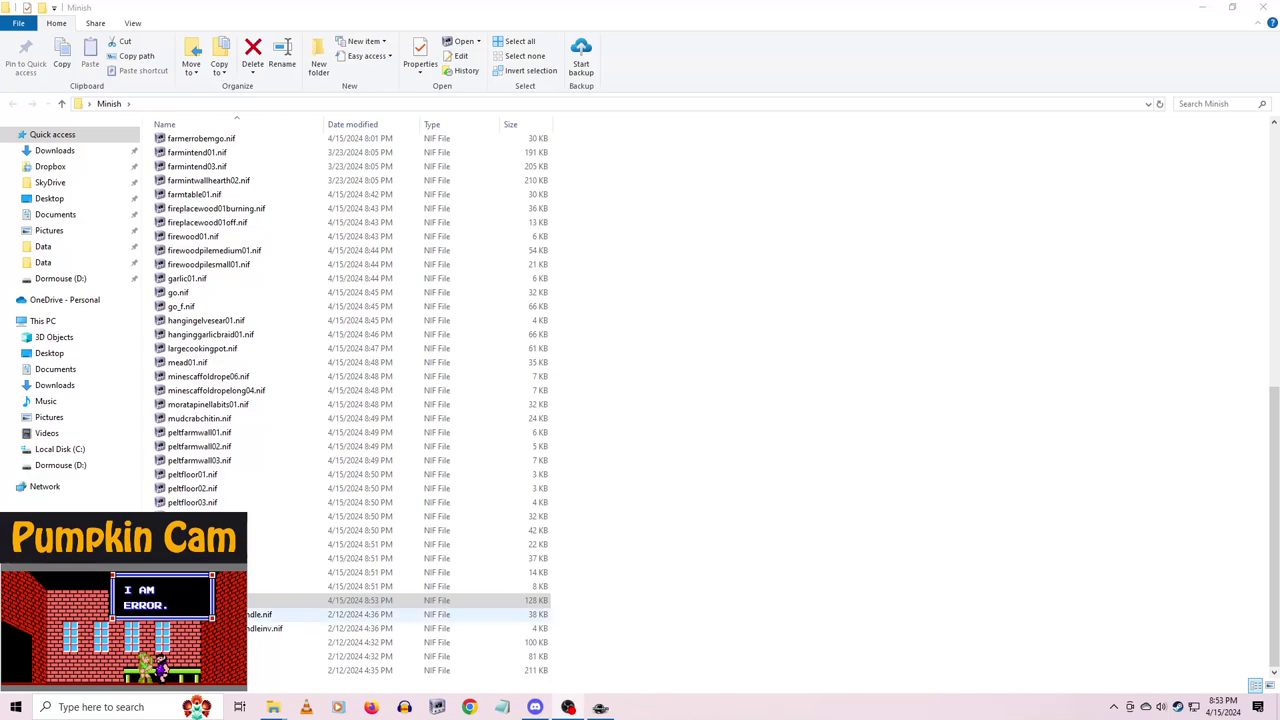
- Open smallcookingpotnohandle.nif from the Minish folder and set the scale of its BSFadeNode root to 50
{"action": "double_click", "coordinate": [215, 615]}
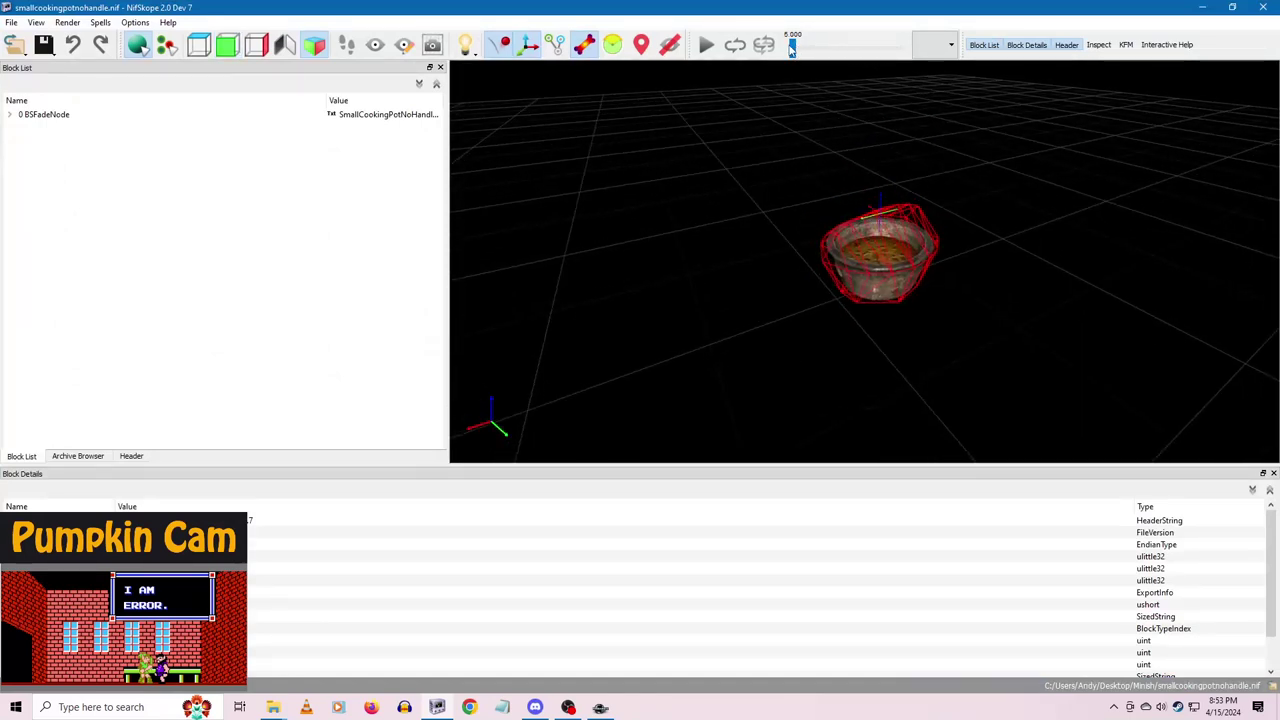
{"action": "left_click", "coordinate": [22, 115]}
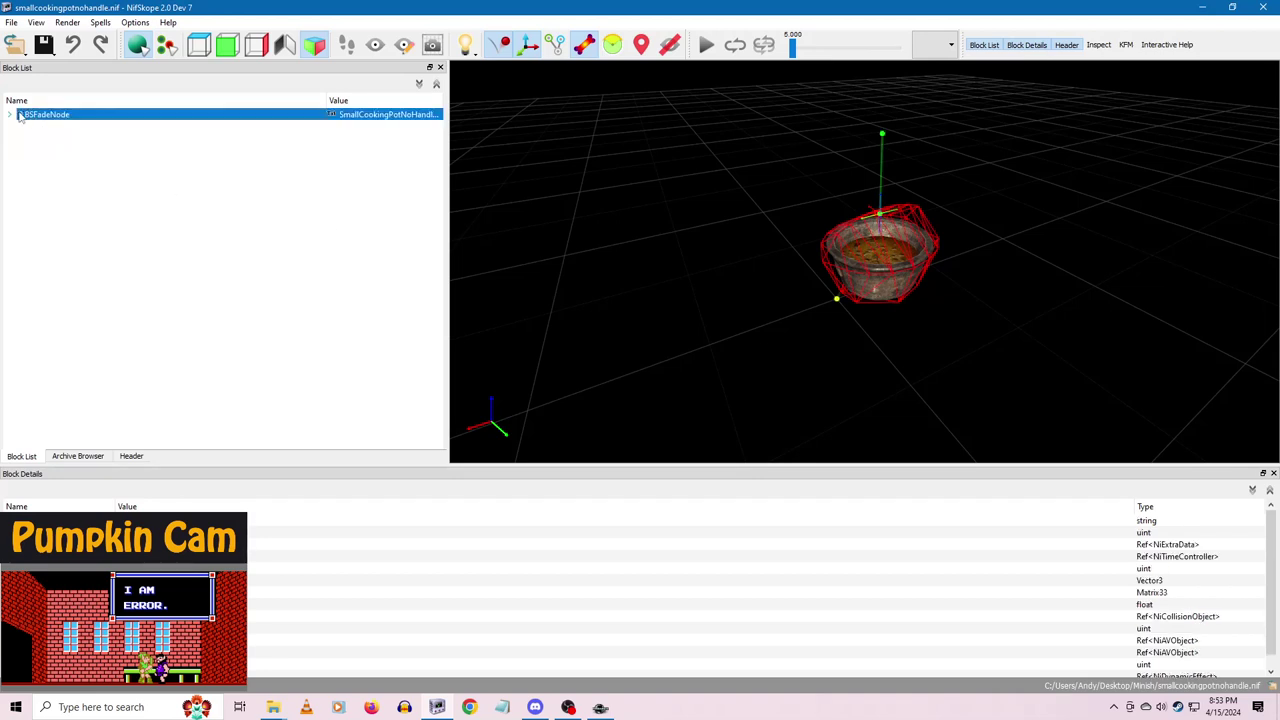
{"action": "double_click", "coordinate": [140, 604]}
{"action": "type", "text": "50"}
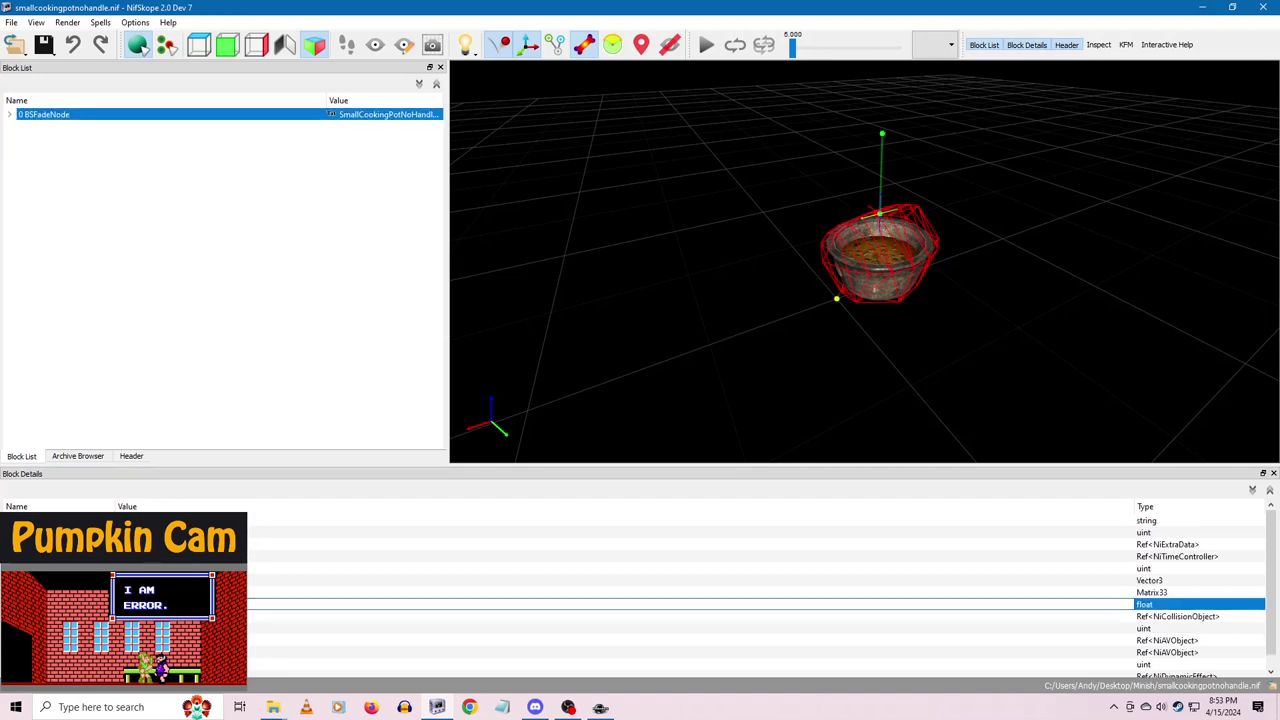
{"action": "left_click", "coordinate": [150, 592]}
- Apply the transform of the SmallCookingPotNoHandle root node and save smallcookingpotnohandle.nif
{"action": "right_click", "coordinate": [43, 115]}
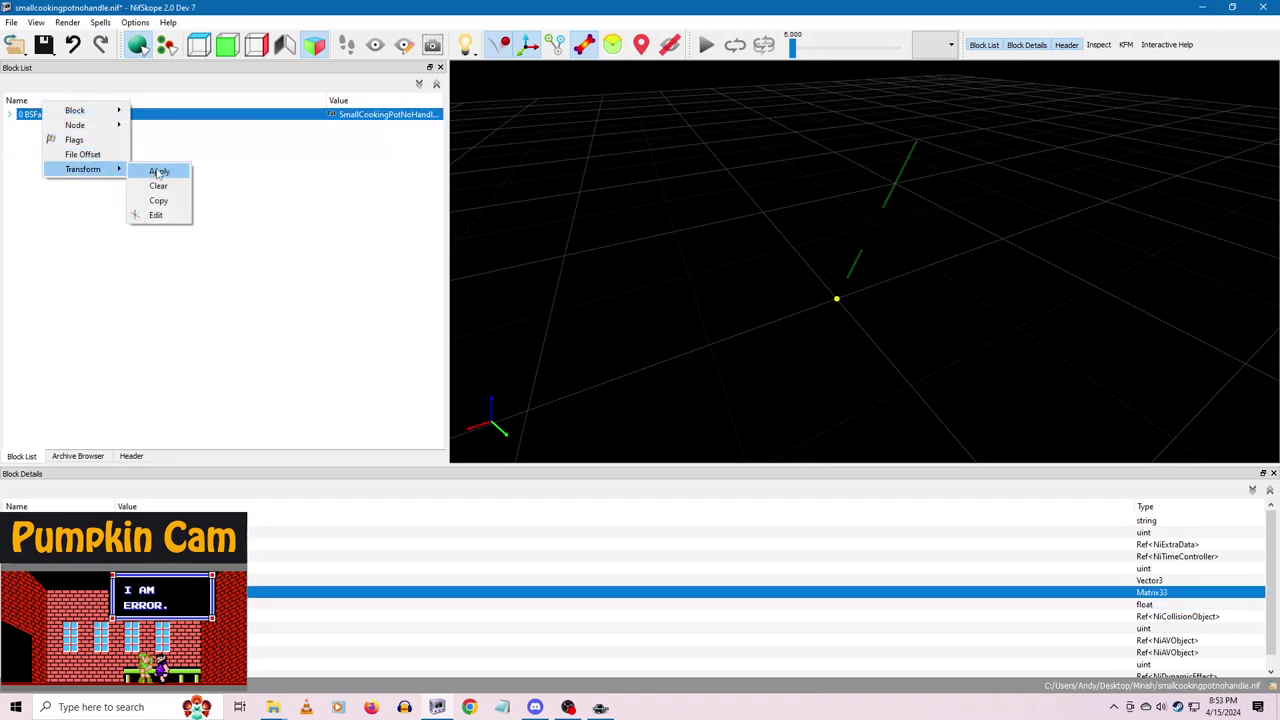
{"action": "left_click", "coordinate": [158, 170]}
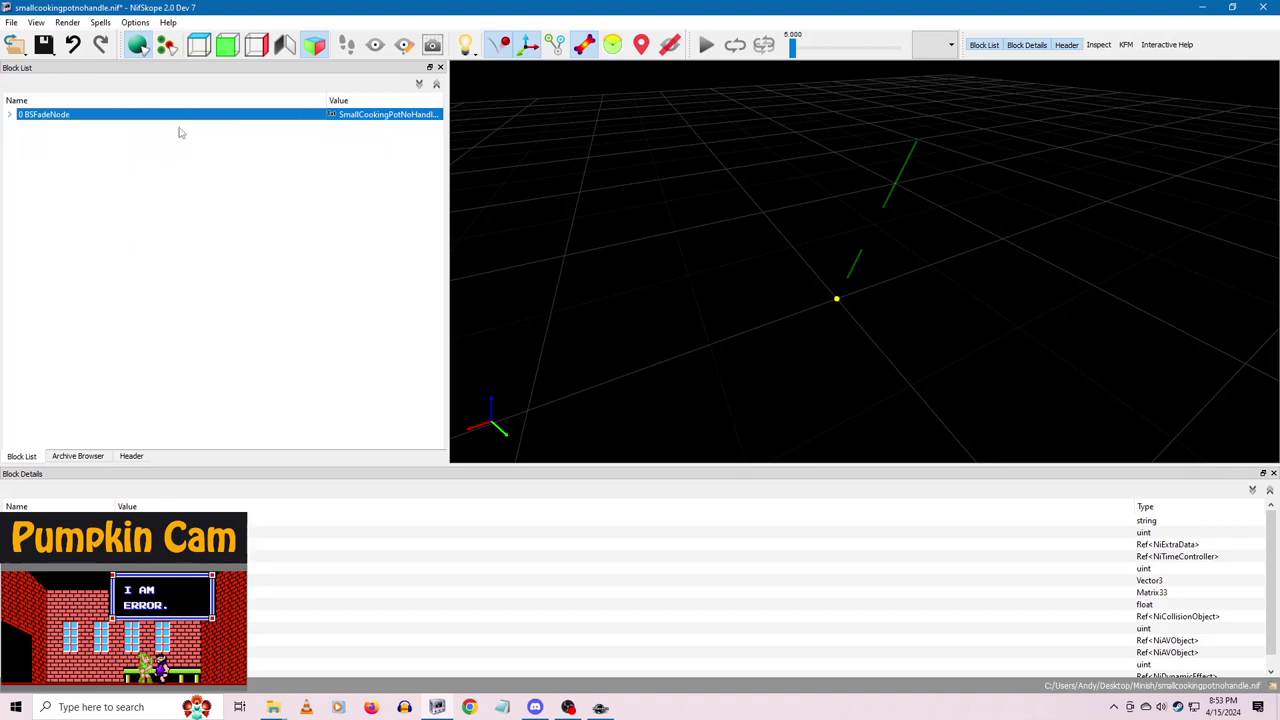
{"action": "left_click", "coordinate": [44, 44]}
{"action": "left_click", "coordinate": [54, 69]}
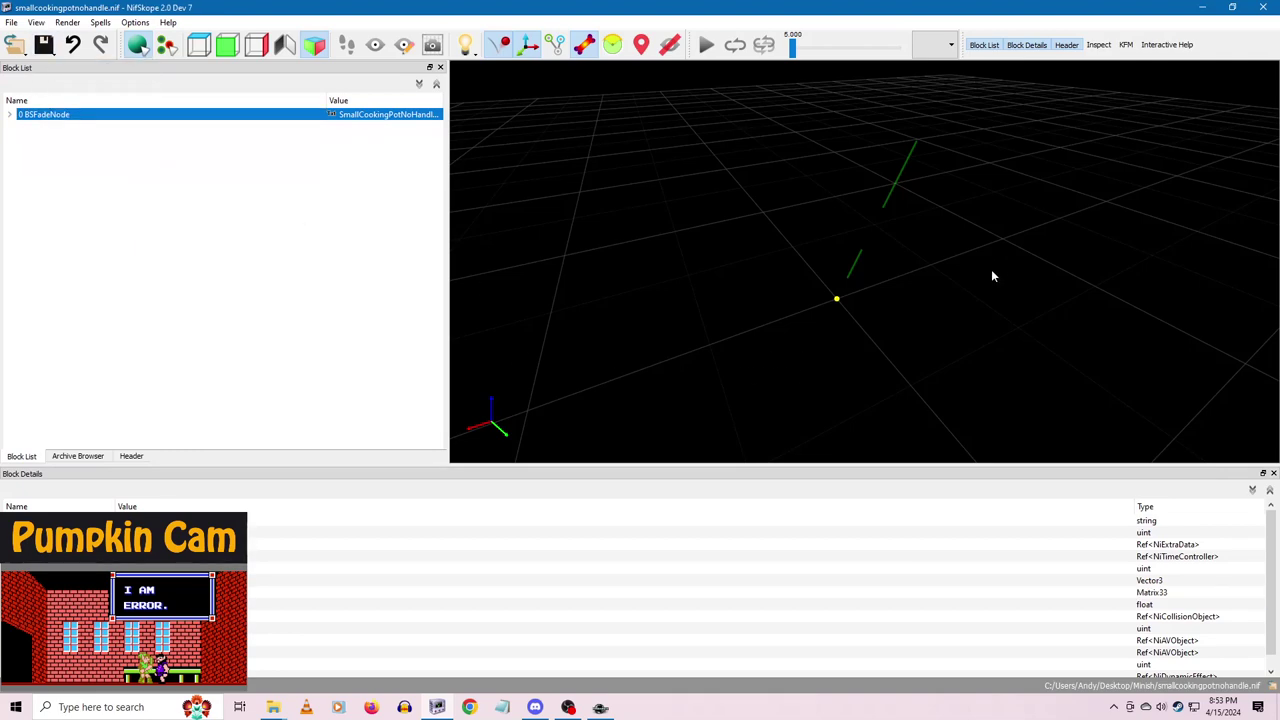
{"action": "left_click", "coordinate": [1273, 4]}
- Inspect the mesh in smallcookingpotnohandleinv.nif and delete that file from the Minish folder
{"action": "double_click", "coordinate": [252, 630]}
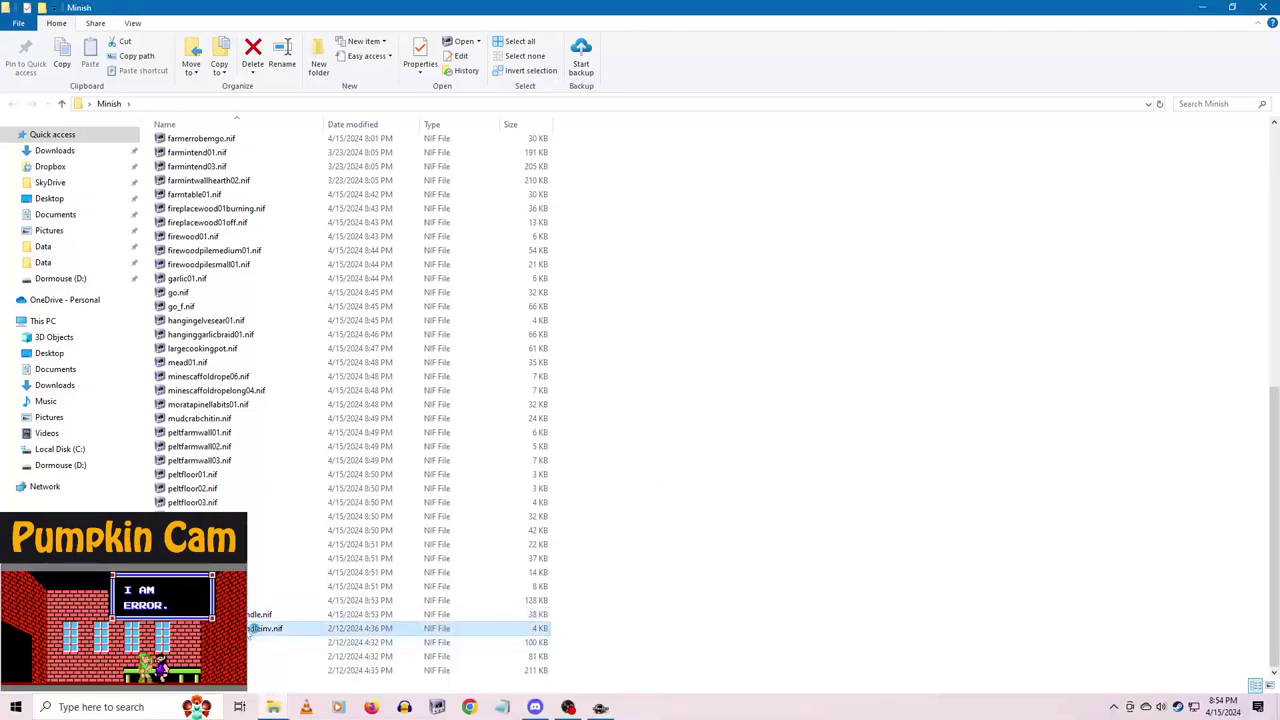
{"action": "double_click", "coordinate": [254, 629]}
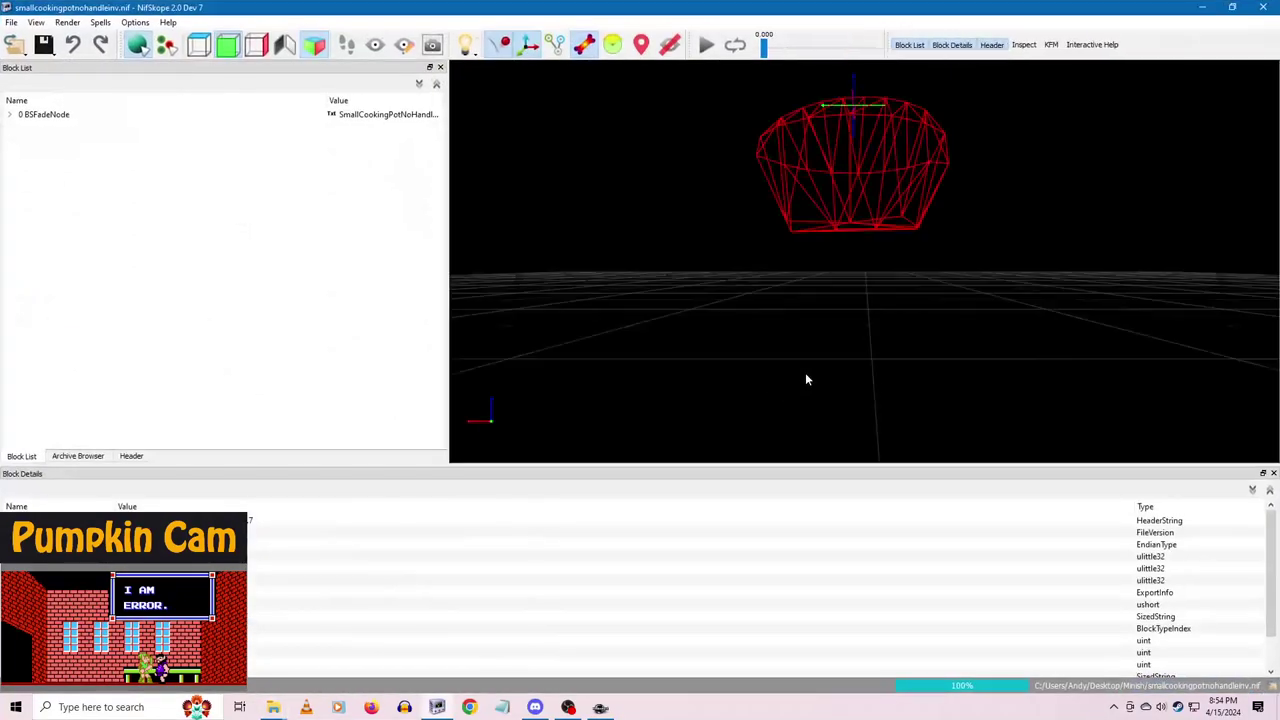
{"action": "left_click_drag", "start_coordinate": [748, 318], "coordinate": [777, 344]}
{"action": "scroll", "coordinate": [810, 338], "scroll_direction": "down", "scroll_amount": 15}
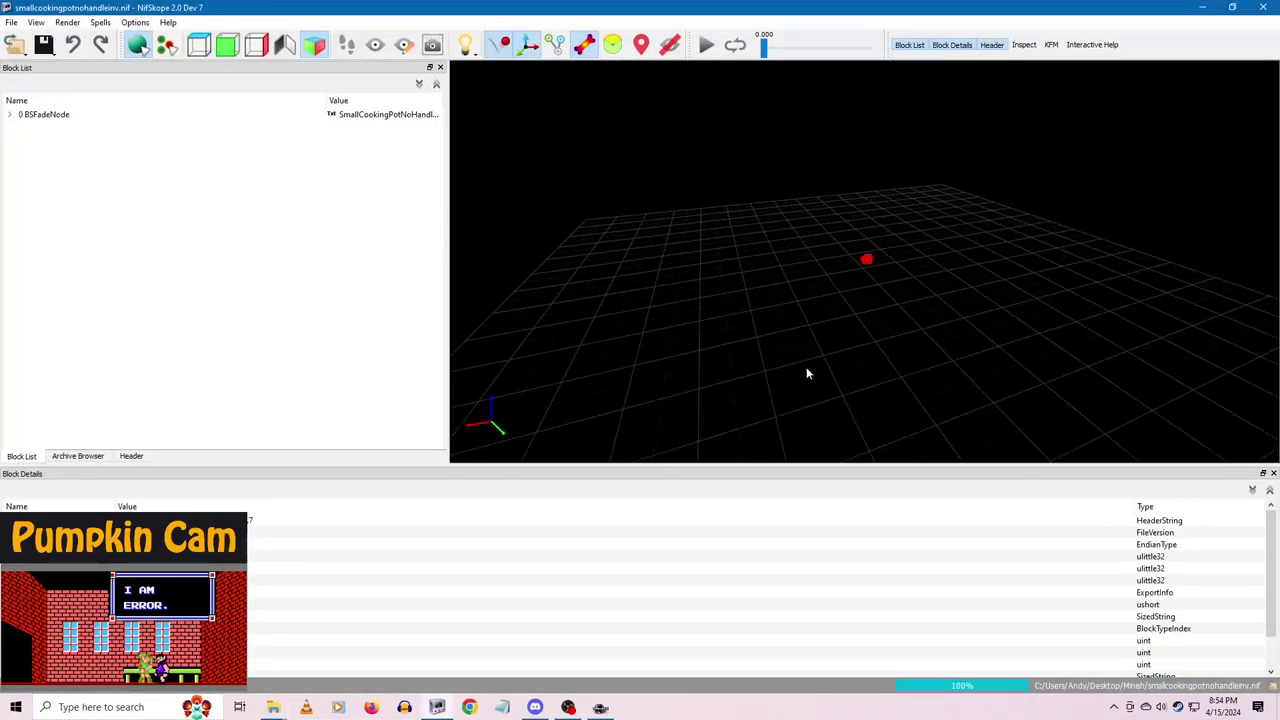
{"action": "scroll", "coordinate": [806, 374], "scroll_direction": "up", "scroll_amount": 8}
{"action": "mouse_move", "coordinate": [798, 373]}
{"action": "left_mouse_down"}
{"action": "mouse_move", "coordinate": [793, 346]}
{"action": "mouse_move", "coordinate": [798, 369]}
{"action": "left_mouse_up"}
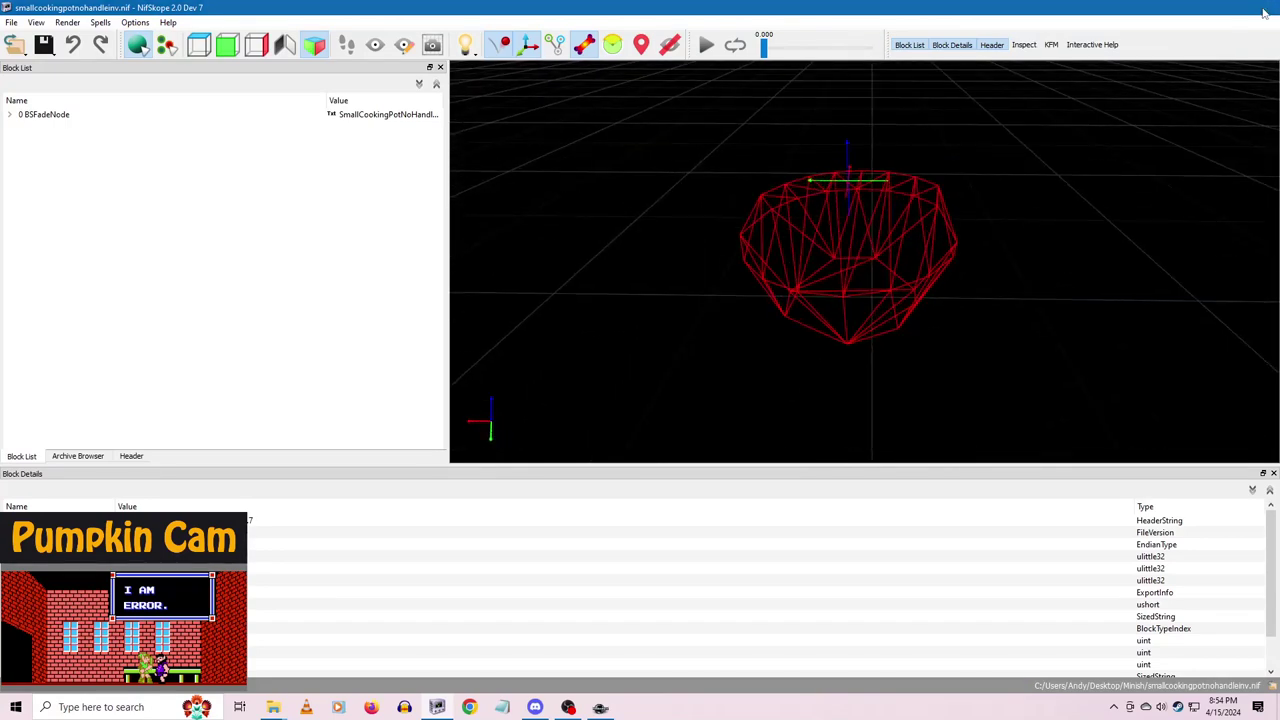
{"action": "left_click", "coordinate": [1263, 7]}
{"action": "key", "text": "Delete"}
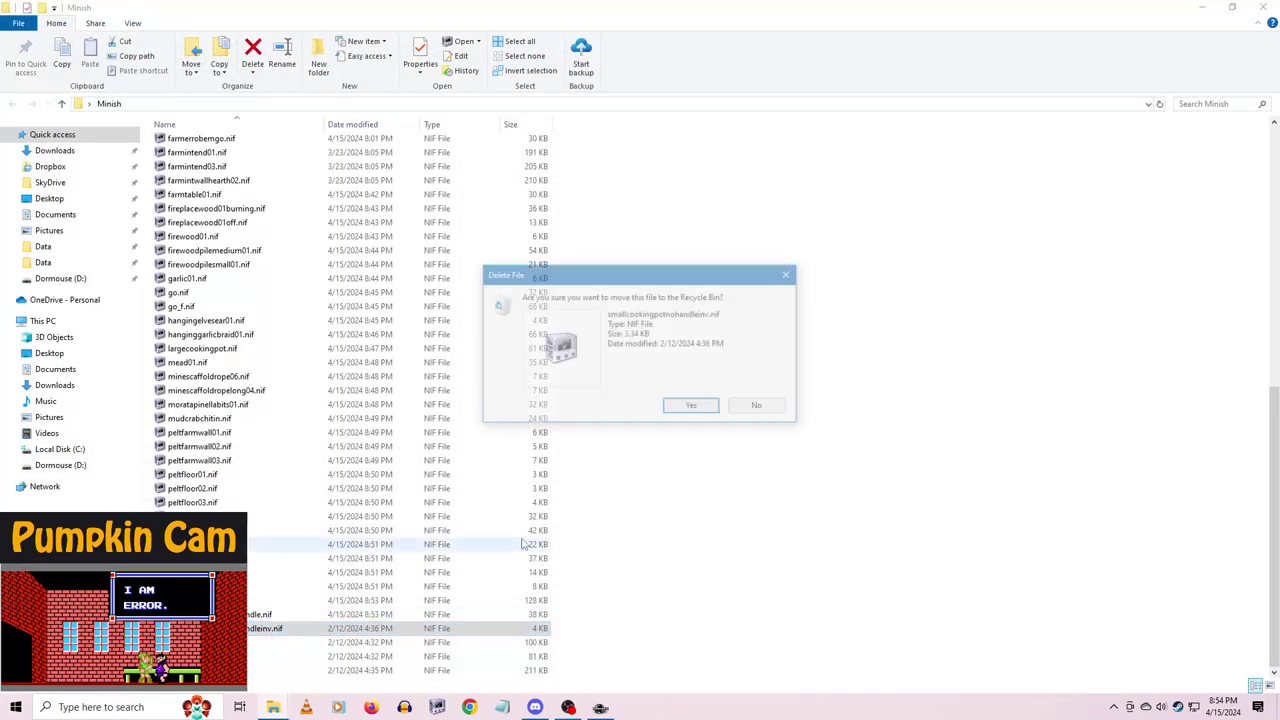
{"action": "key", "text": "Return"}
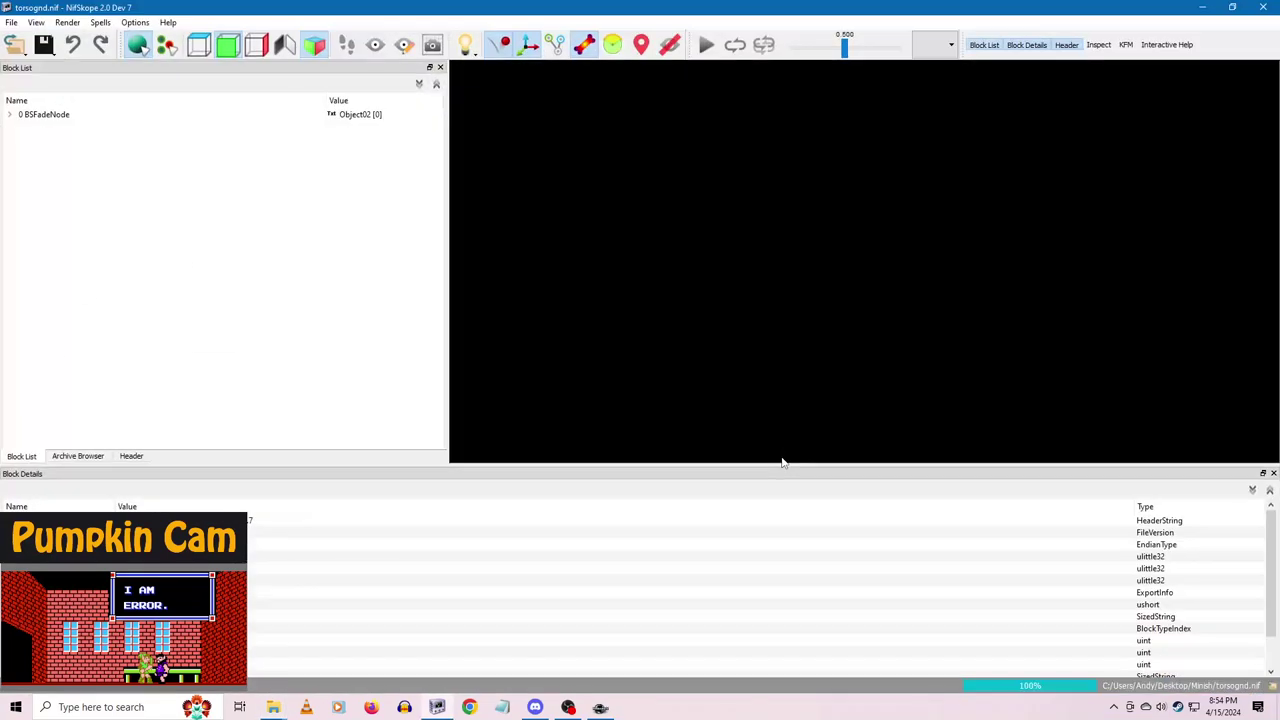
- Change the scale of the Object02 BSFadeNode root in torsognd.nif
{"action": "left_click", "coordinate": [763, 314]}
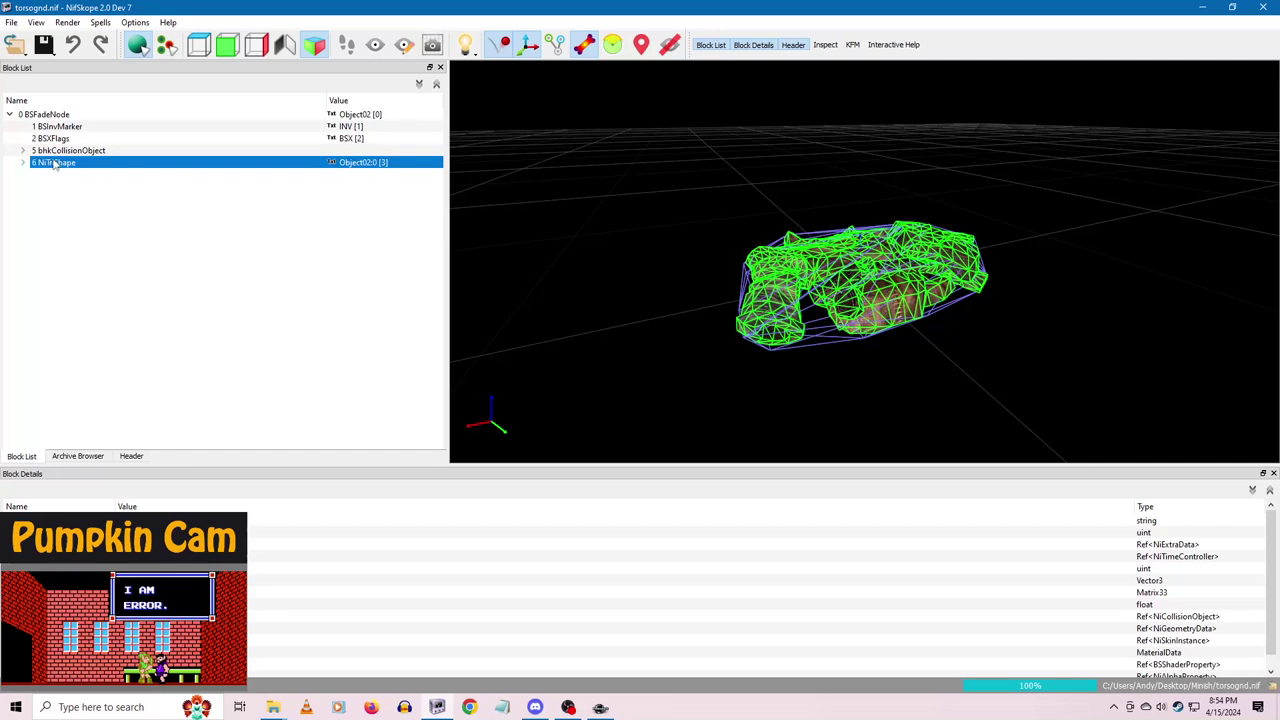
{"action": "left_click", "coordinate": [55, 116]}
{"action": "double_click", "coordinate": [135, 604]}
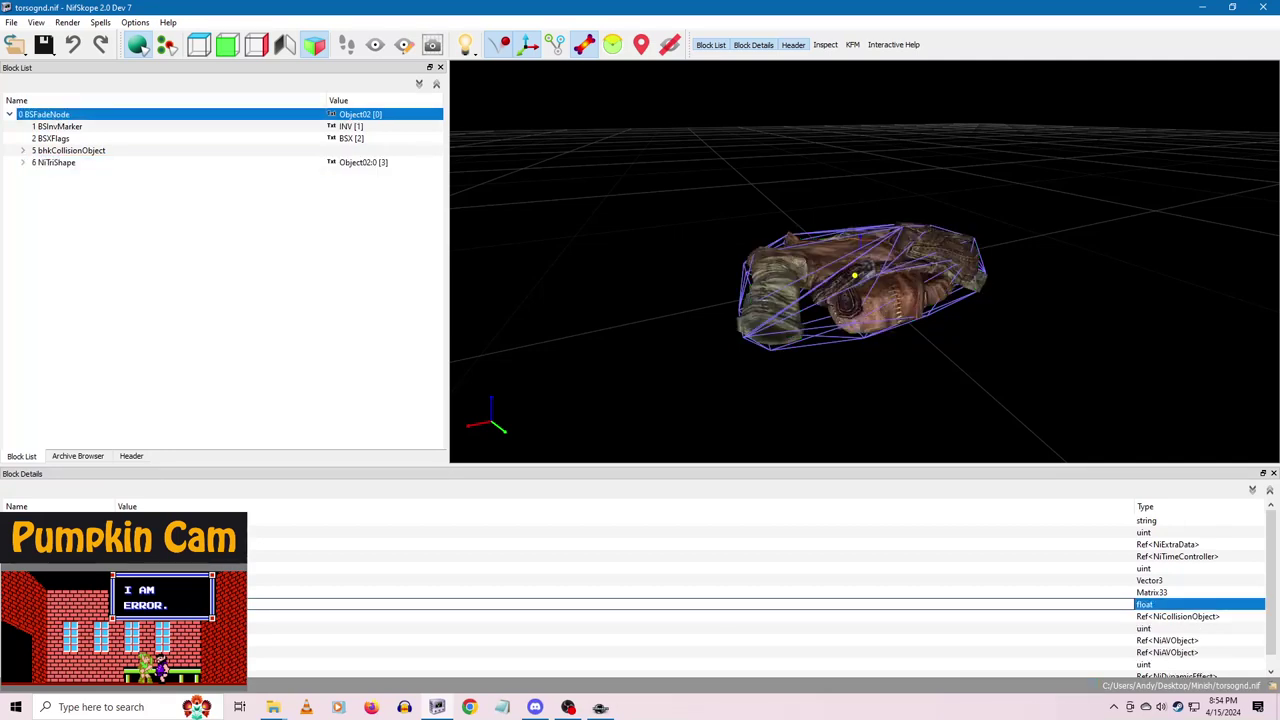
{"action": "left_click", "coordinate": [133, 580]}
- Apply the transform of the Object02 root node and save torsognd.nif
{"action": "right_click", "coordinate": [55, 112]}
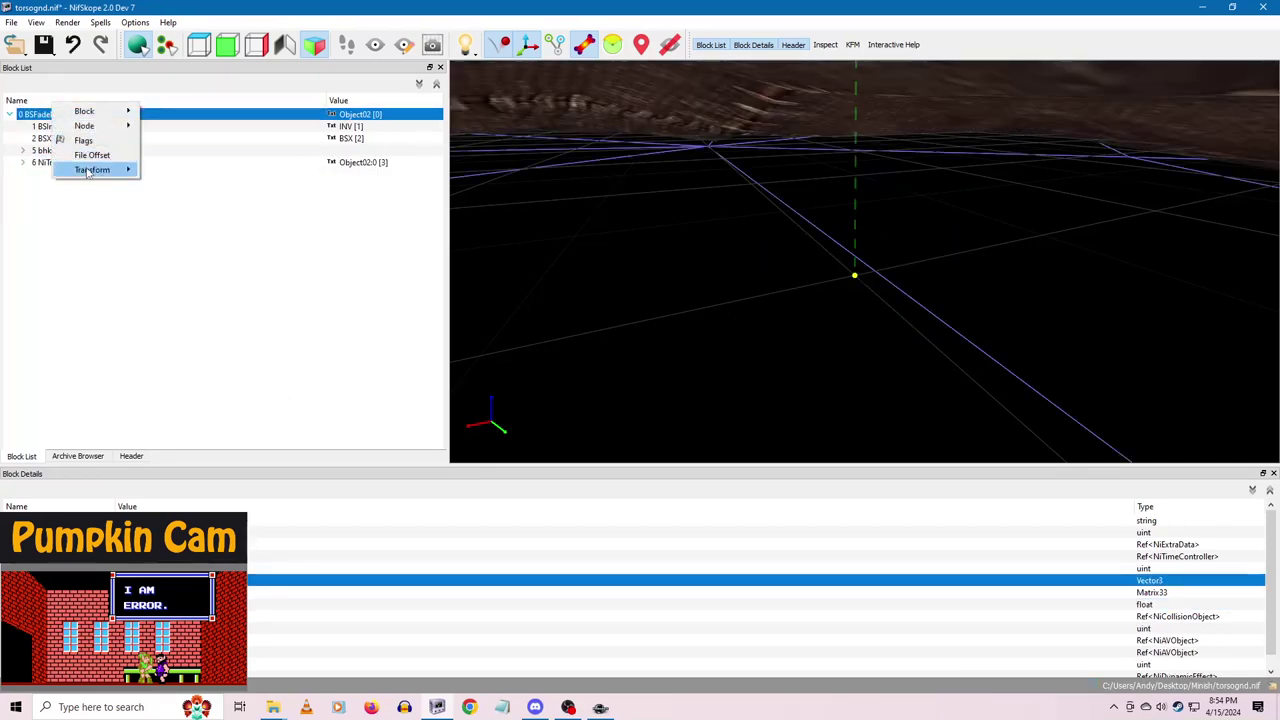
{"action": "mouse_move", "coordinate": [110, 165]}
{"action": "left_click", "coordinate": [162, 174]}
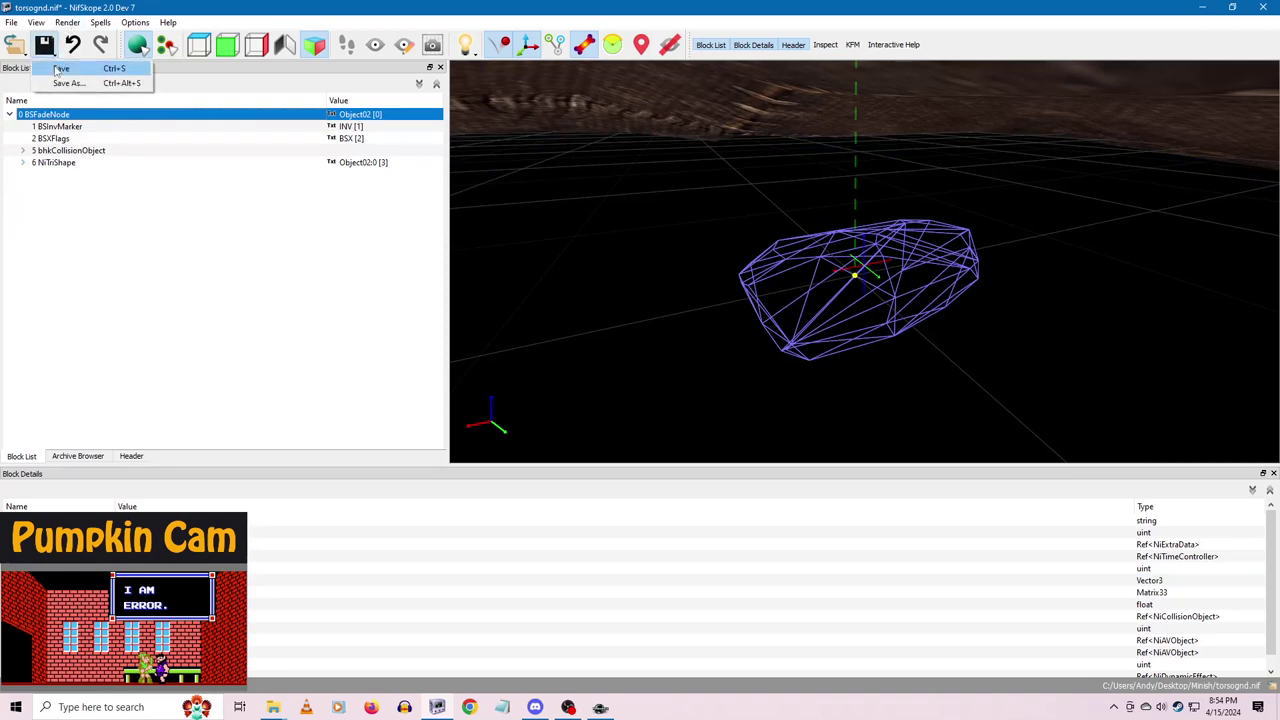
{"action": "left_click", "coordinate": [1204, 7]}
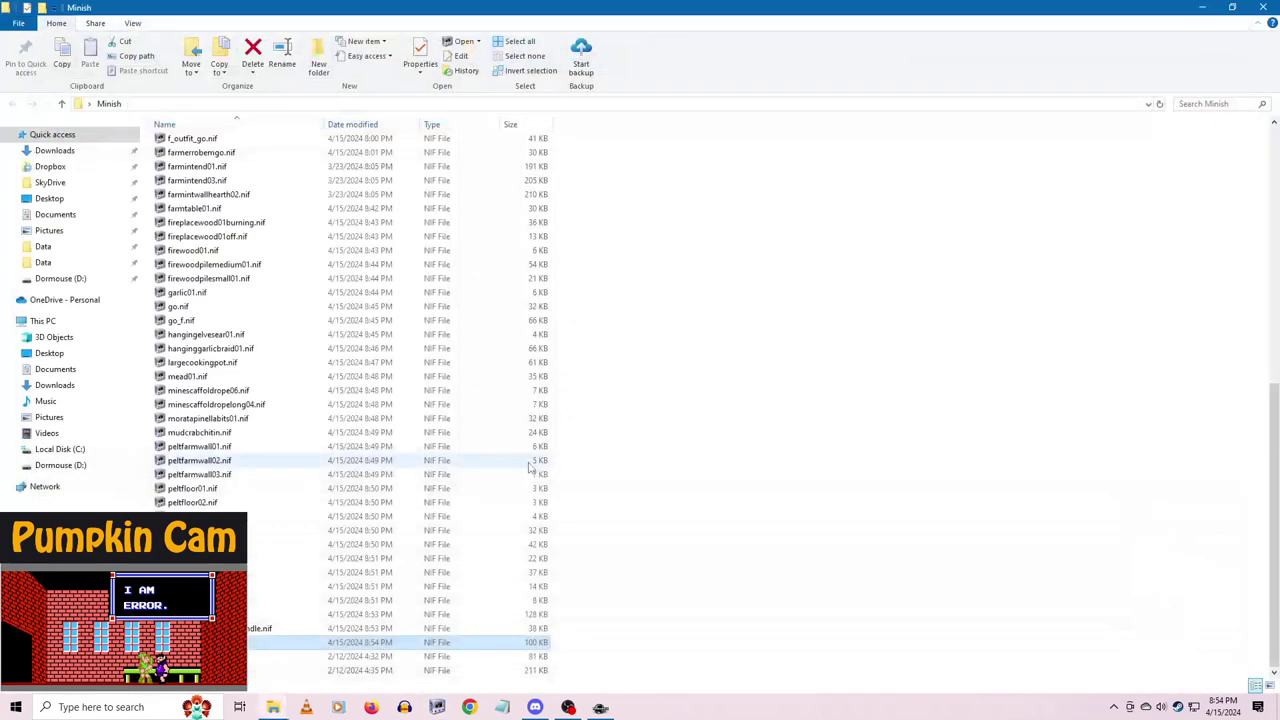
- Open torsogo.nif from the Minish folder and change the scale of its Object19 BSFadeNode root
{"action": "double_click", "coordinate": [414, 648]}
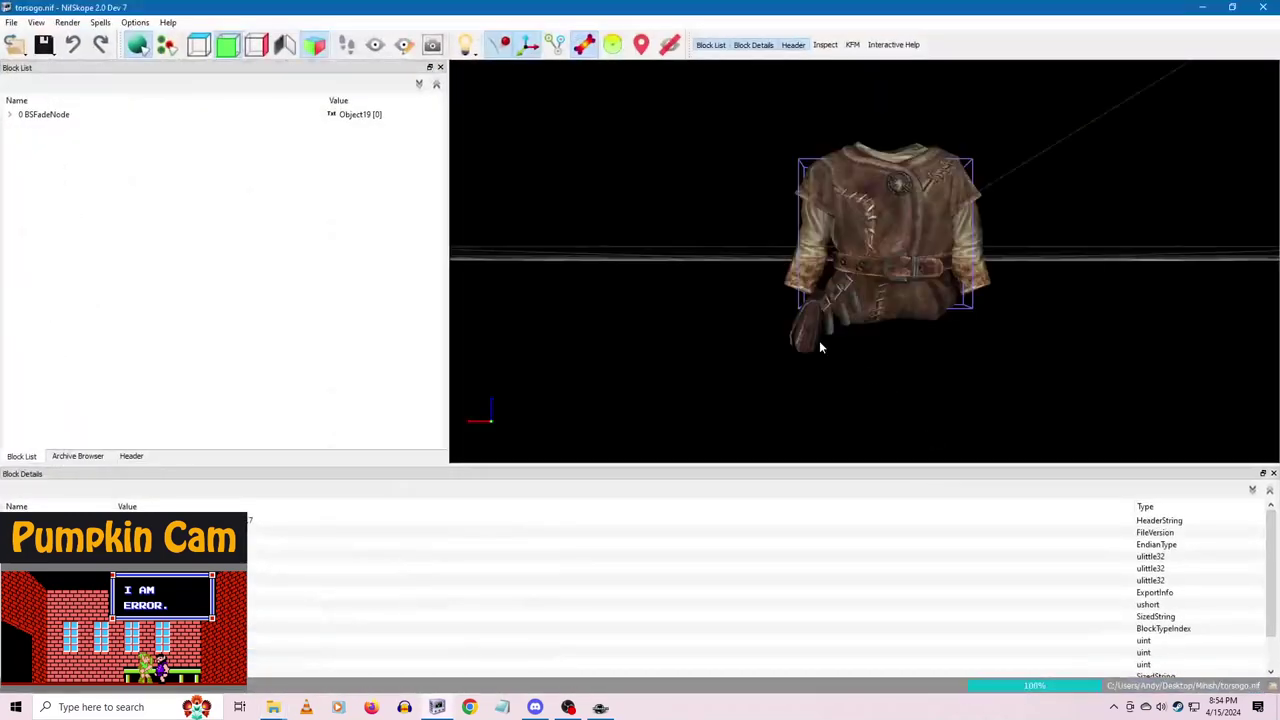
{"action": "left_click_drag", "start_coordinate": [820, 344], "coordinate": [855, 375]}
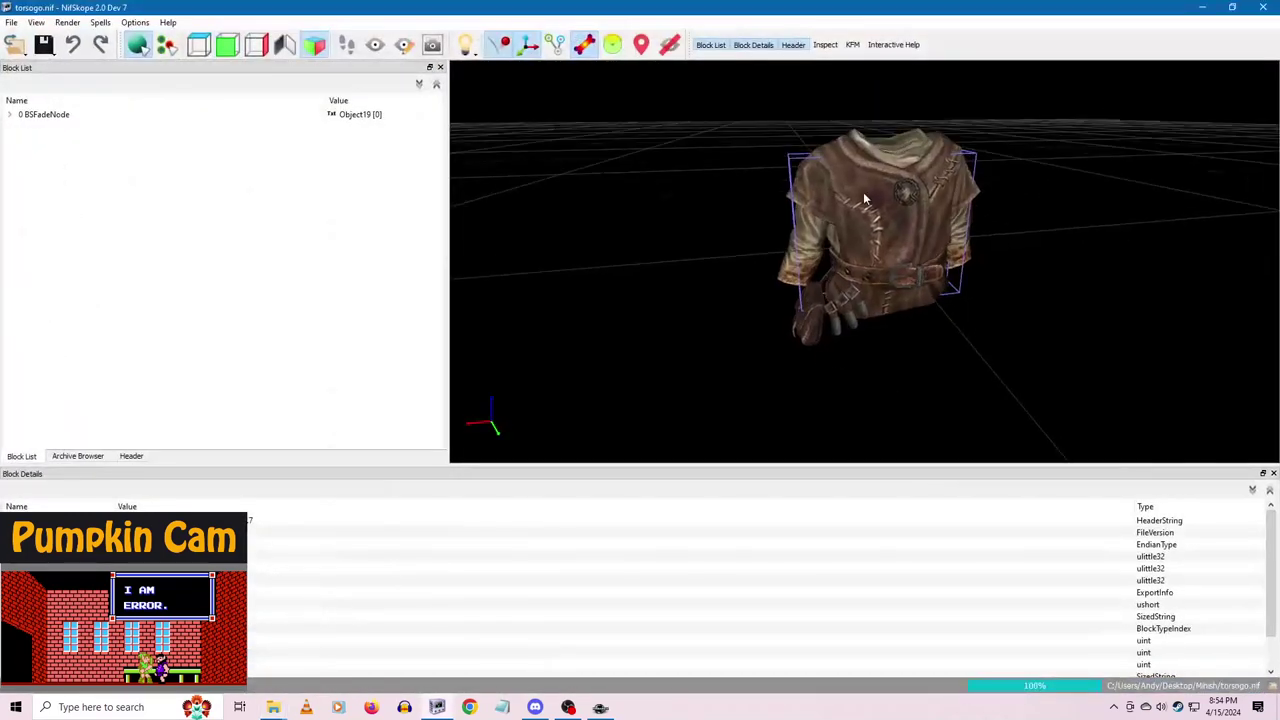
{"action": "left_click", "coordinate": [866, 202]}
{"action": "left_click", "coordinate": [40, 115]}
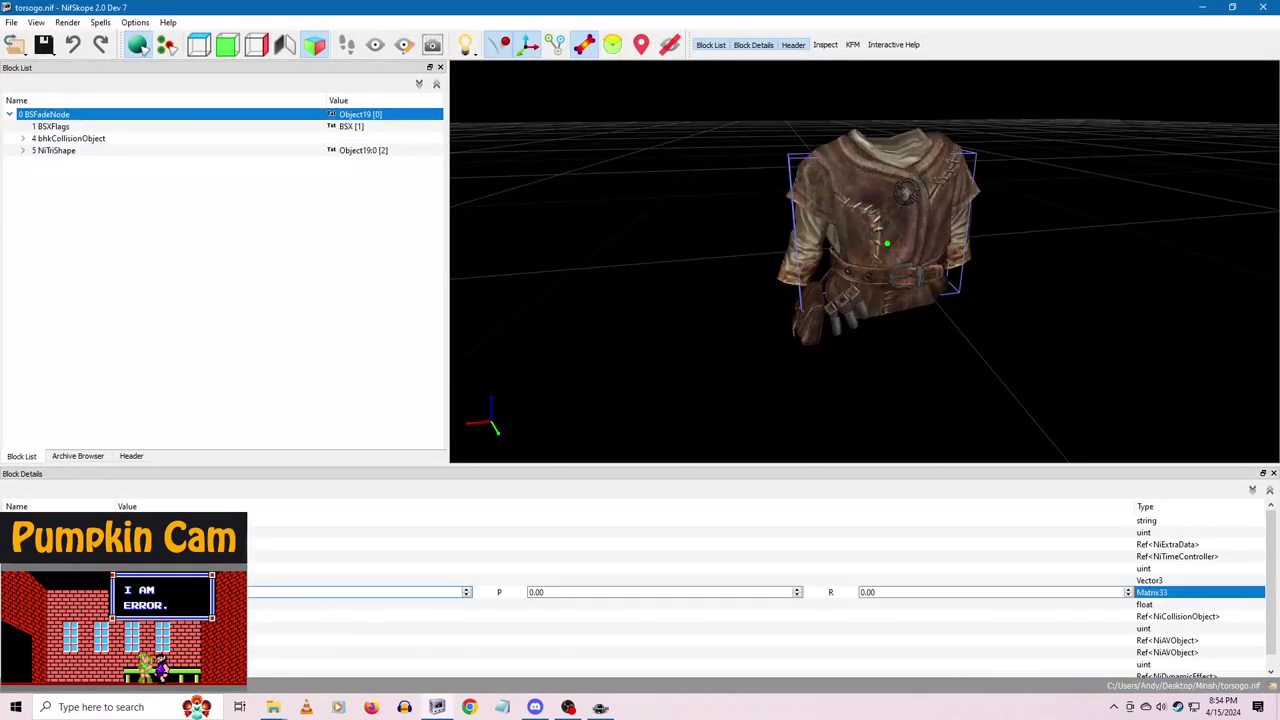
{"action": "left_click", "coordinate": [181, 592]}
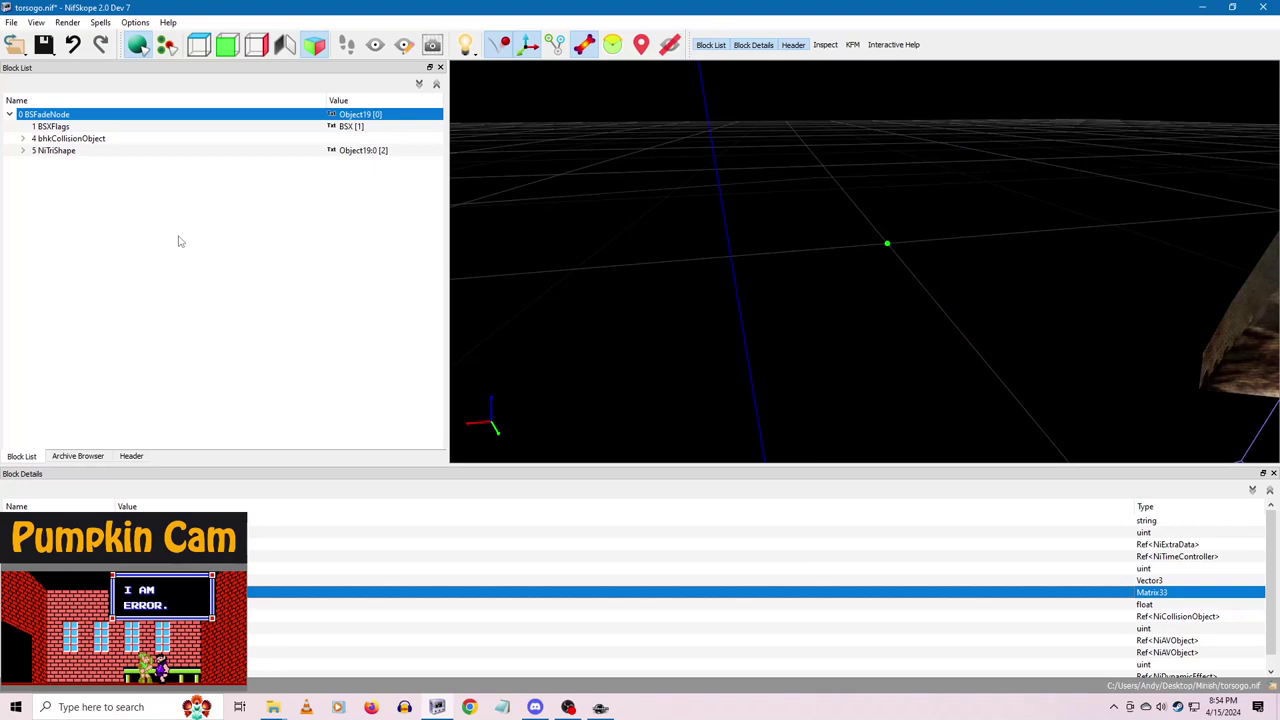
- Apply the transform of the Object19 root node and save torsogo.nif
{"action": "right_click", "coordinate": [56, 112]}
{"action": "mouse_move", "coordinate": [90, 162]}
{"action": "left_click", "coordinate": [155, 168]}
{"action": "left_click", "coordinate": [44, 50]}
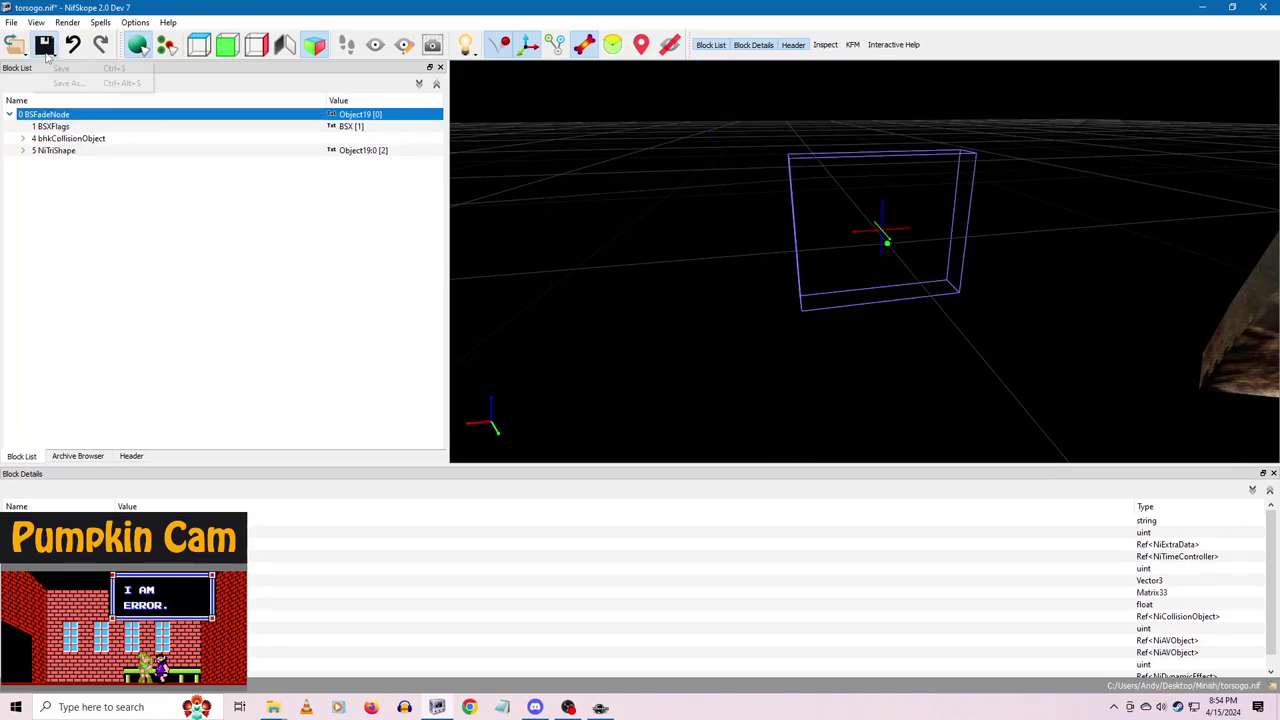
{"action": "left_click", "coordinate": [1202, 7]}
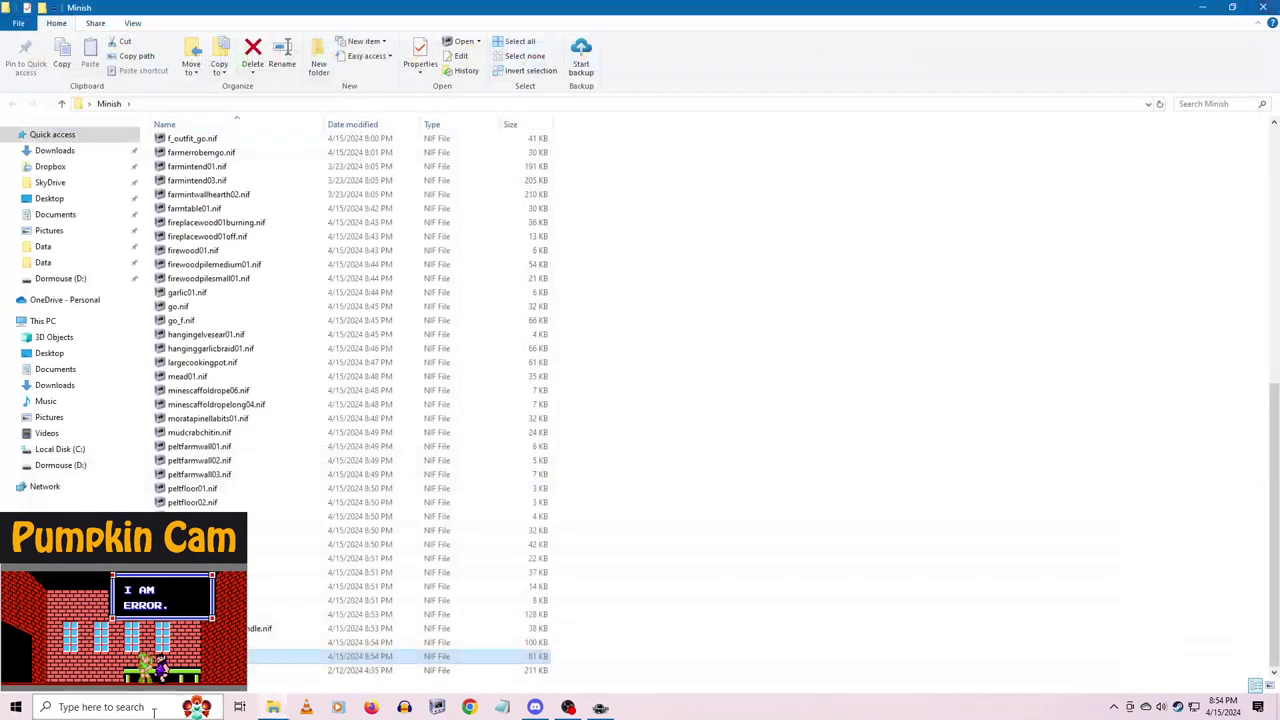
- Open wardrobe01.nif from the Minish folder and set the scale of its Wardrobe01 BSFadeNode root to 50
{"action": "double_click", "coordinate": [186, 671]}
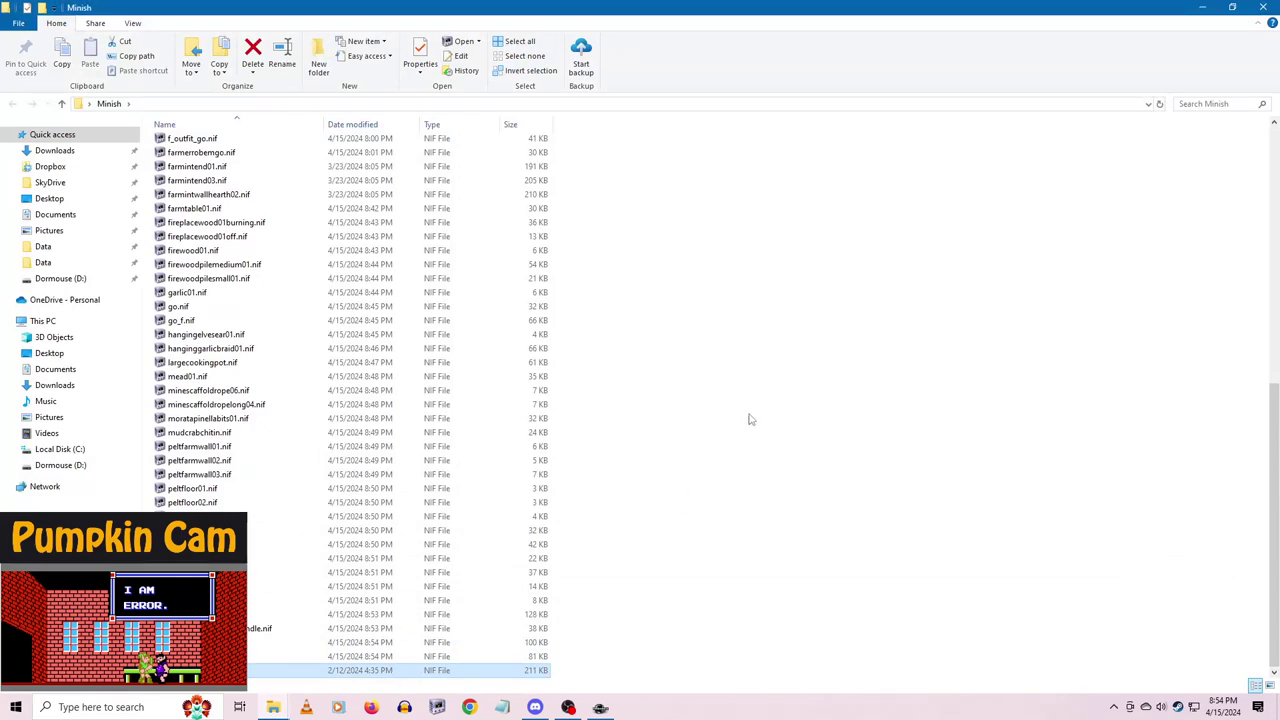
{"action": "key", "text": "Return"}
{"action": "left_click_drag", "start_coordinate": [749, 346], "coordinate": [940, 335]}
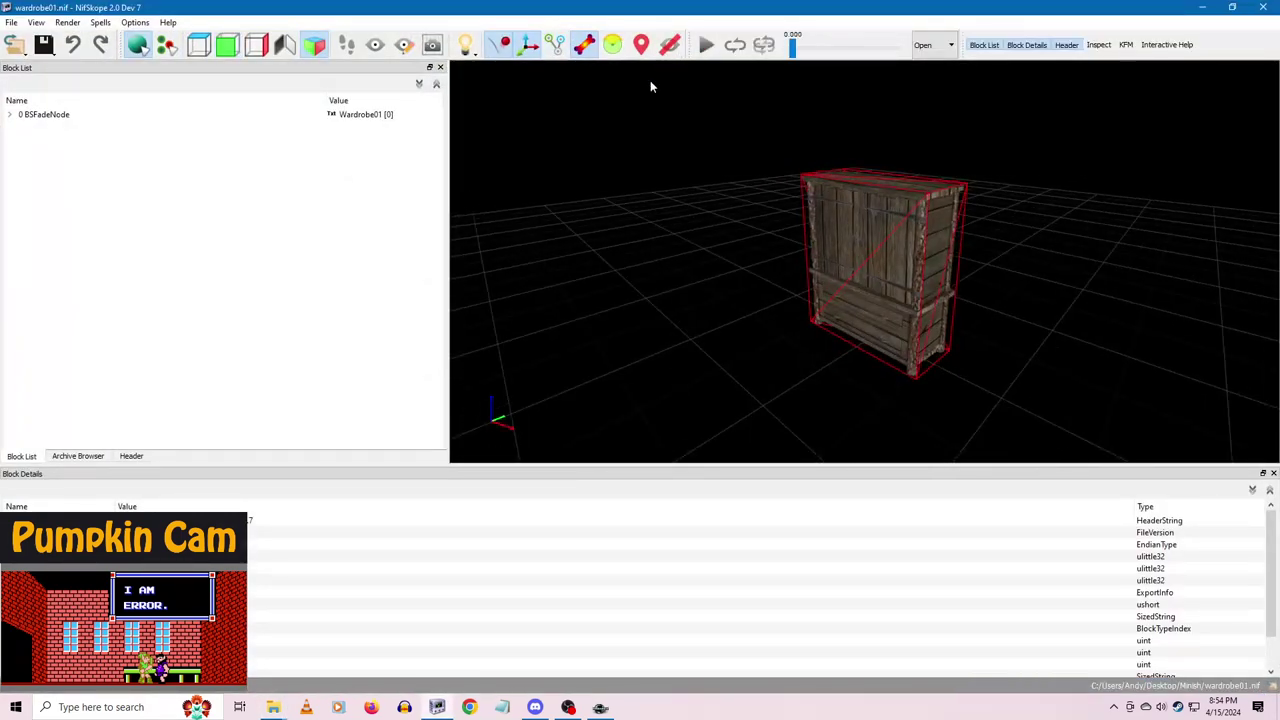
{"action": "left_click", "coordinate": [47, 115]}
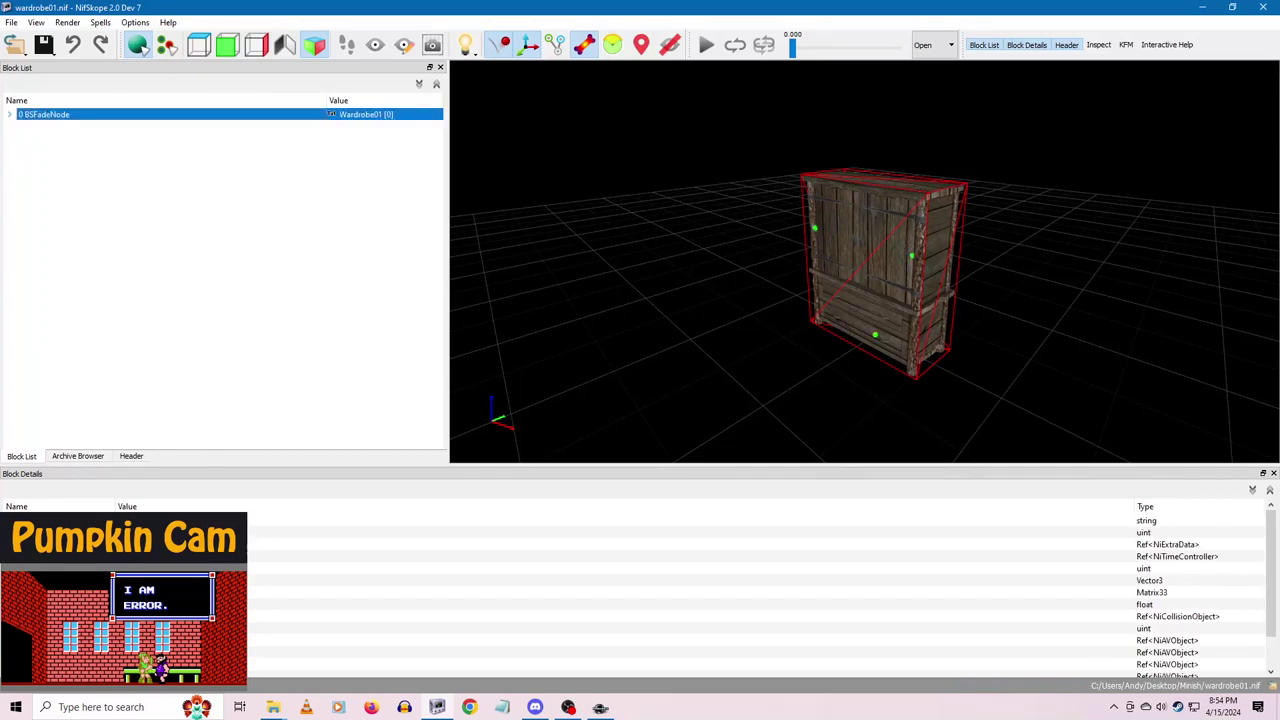
{"action": "left_click", "coordinate": [135, 604]}
{"action": "double_click", "coordinate": [135, 604]}
{"action": "type", "text": "50"}
{"action": "left_click", "coordinate": [235, 580]}
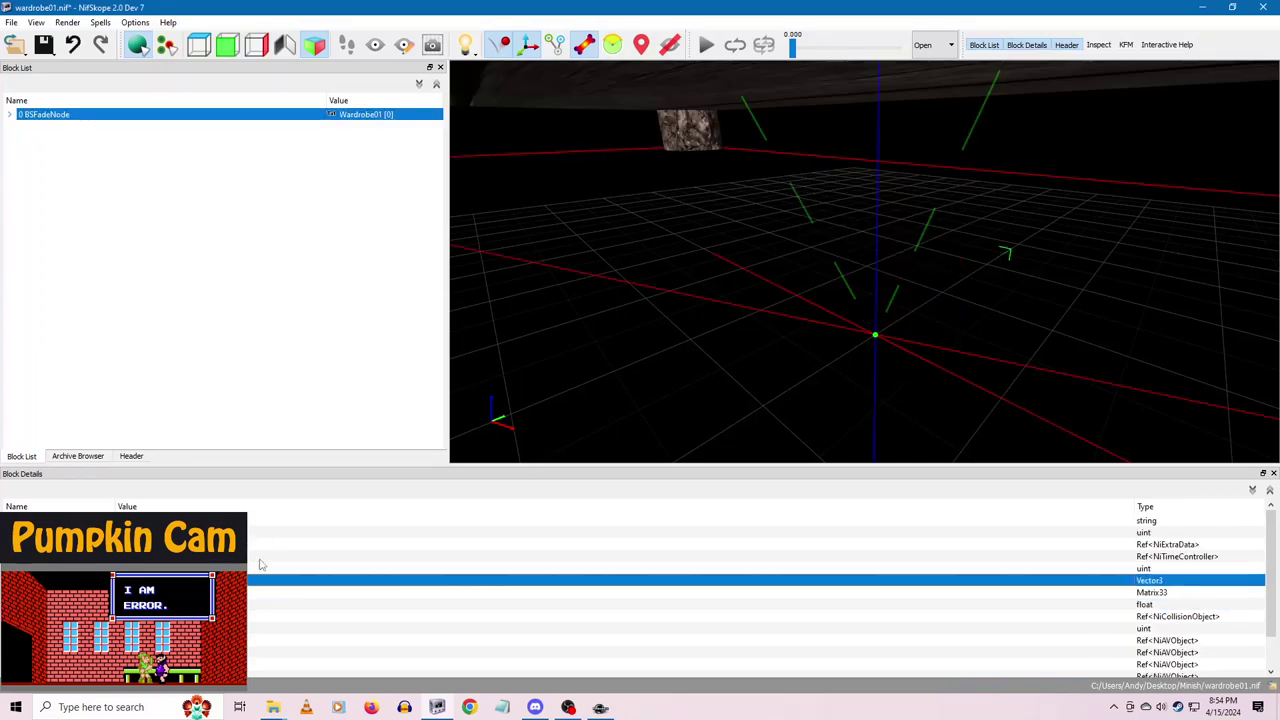
- Apply the transform of the Wardrobe01 root node
{"action": "right_click", "coordinate": [55, 116]}
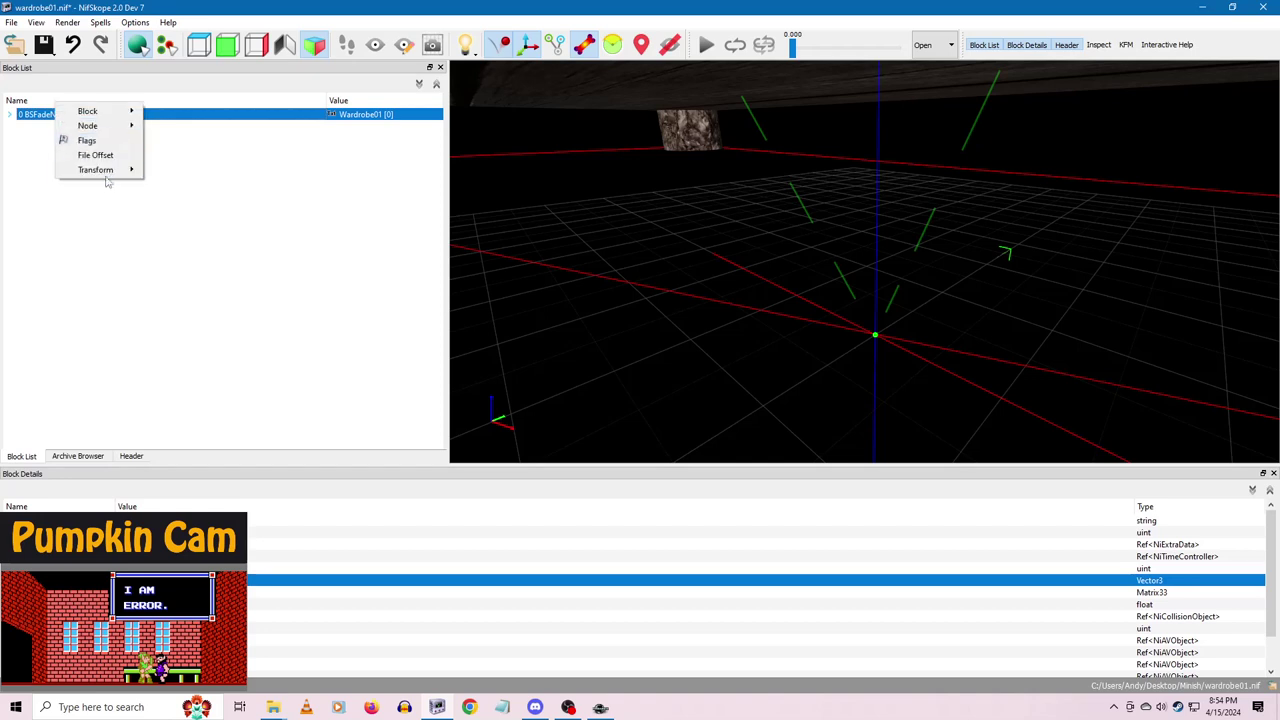
{"action": "mouse_move", "coordinate": [125, 171]}
{"action": "left_click", "coordinate": [163, 175]}
{"action": "key", "text": "Return"}
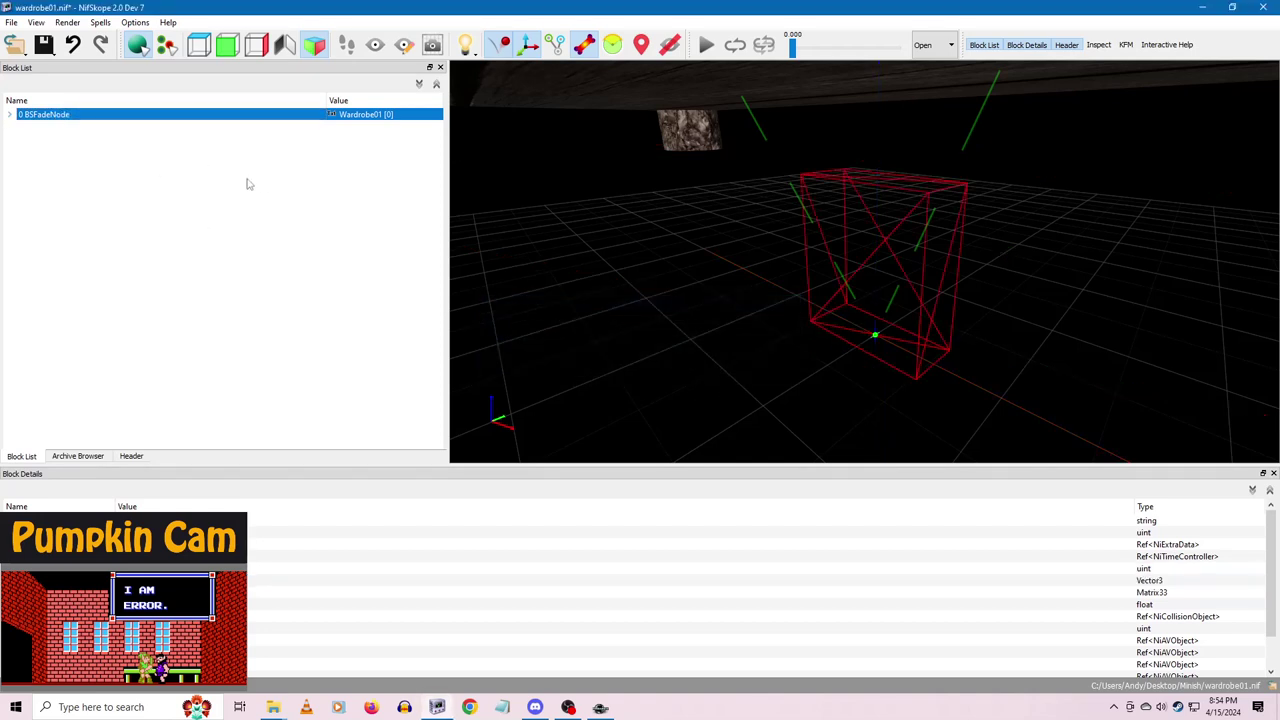